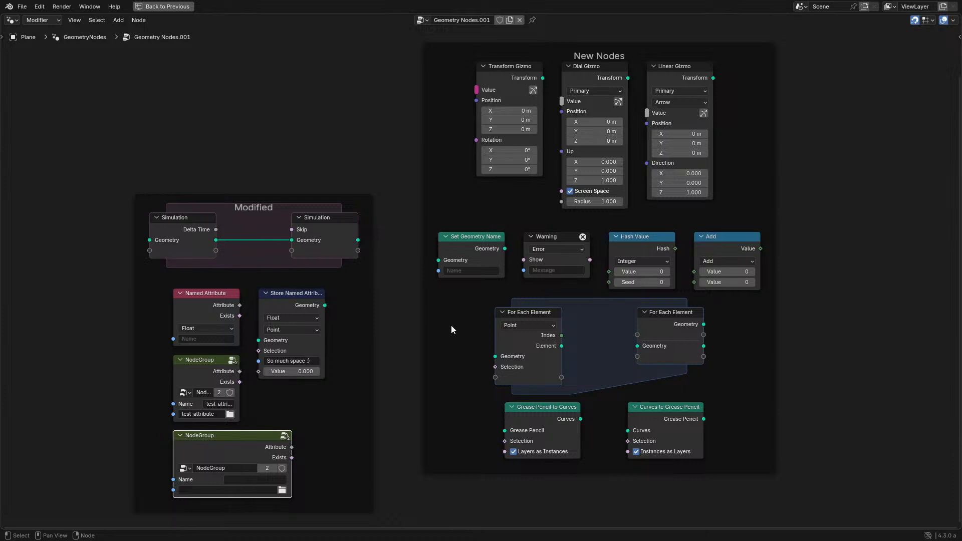
pyautogui.hotkey('ctrl', 'space')
pyautogui.hotkey('ctrl', 'space')
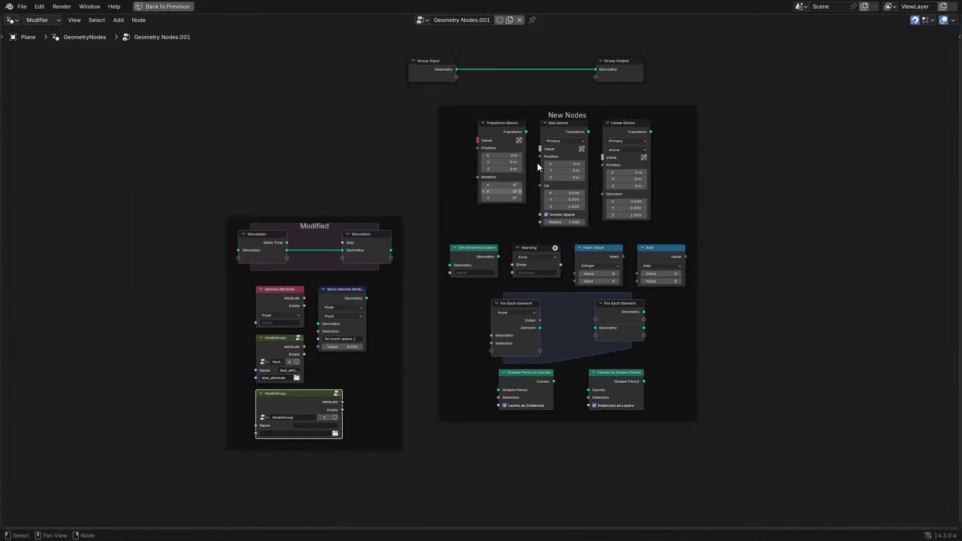
# - Duplicate the Set Geometry Name node onto the link between Group Input and Group Output and name the geometry "Geo 1"
pyautogui.moveTo(539, 167); pyautogui.dragTo(483, 311, button='middle')
pyautogui.scroll(2, 455, 385)
pyautogui.click(386, 457)
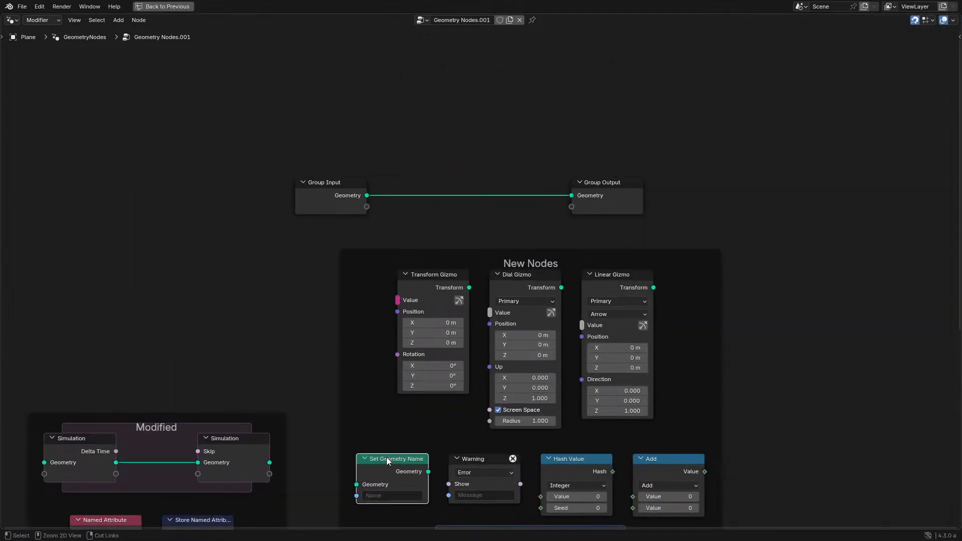
pyautogui.hotkey('shift', 'd')
pyautogui.click(442, 203)
pyautogui.click(445, 220)
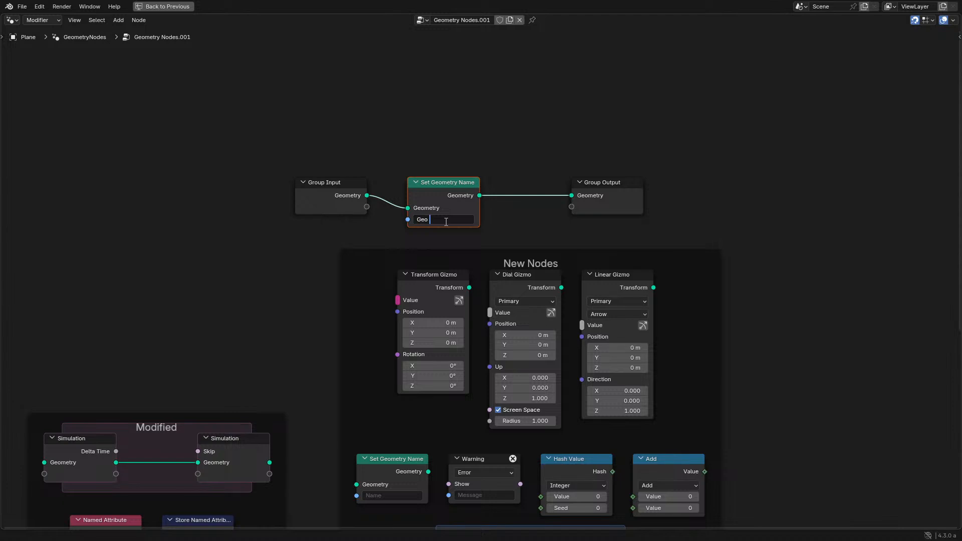
pyautogui.press('Return')
# - Restore the full workspace layout, split the node editor horizontally and turn the upper half into a Spreadsheet
pyautogui.hotkey('ctrl', 'space')
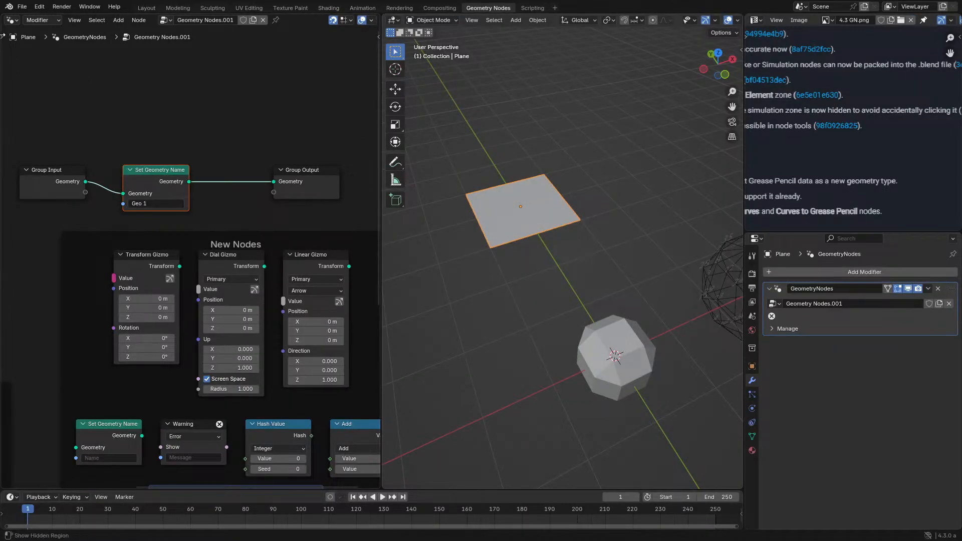
pyautogui.moveTo(4, 19); pyautogui.dragTo(47, 221)
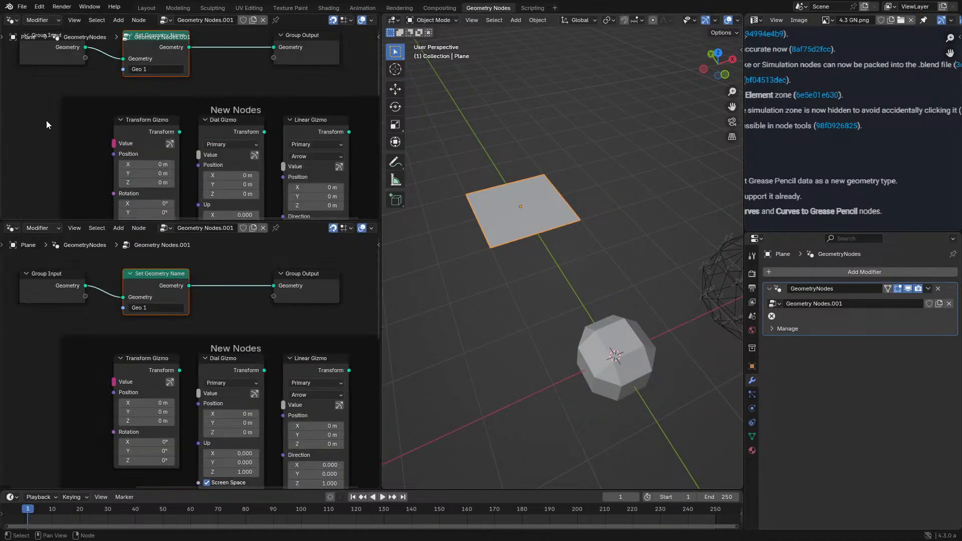
pyautogui.click(12, 20)
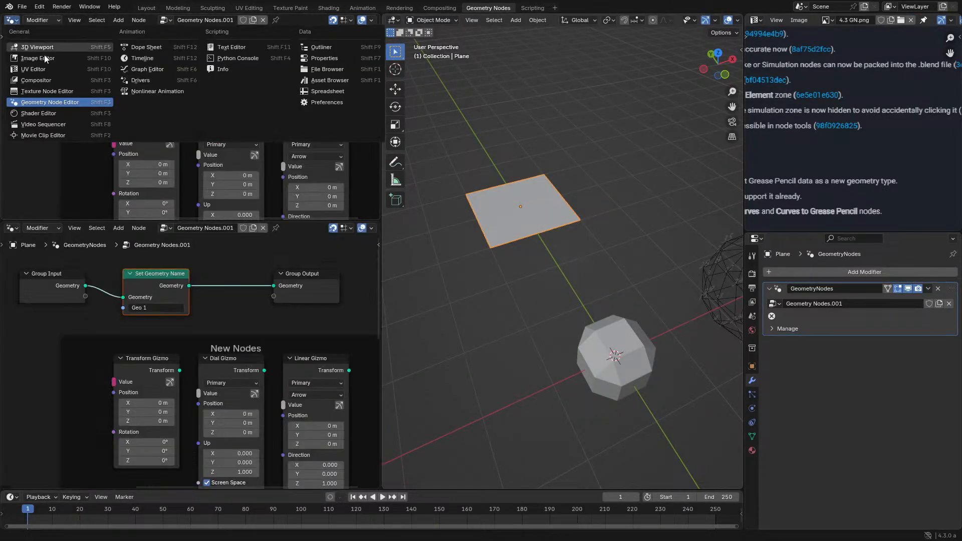
pyautogui.click(326, 94)
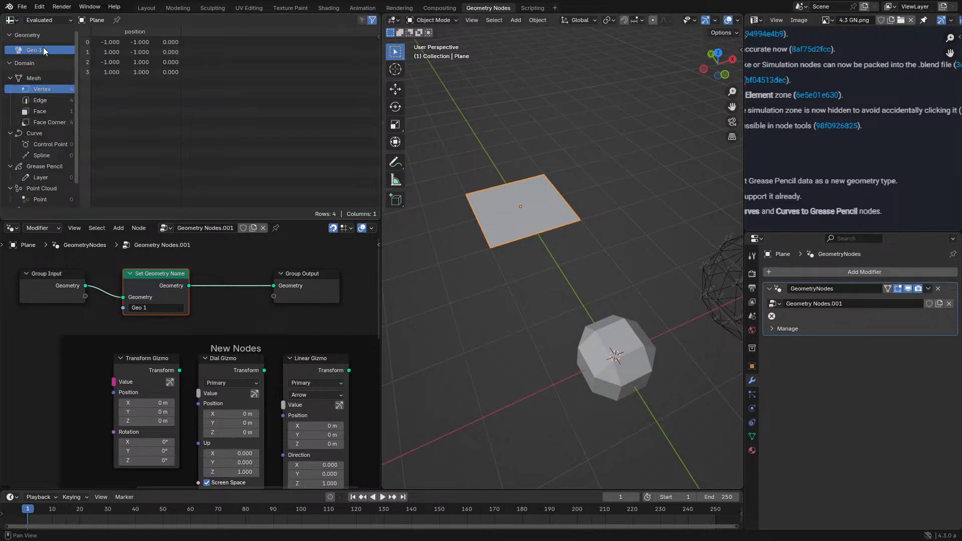
# - Duplicate the Set Geometry Name node with its input link and merge both outputs through a Join Geometry node before the Group Output
pyautogui.hotkey('ctrl', 'shift', 'd')
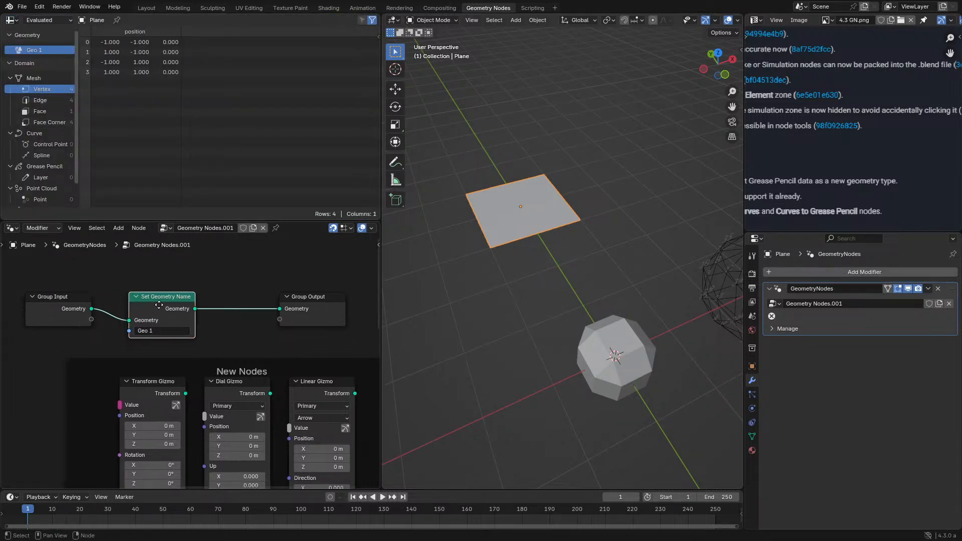
pyautogui.click(161, 275)
pyautogui.hotkey('shift', 'a')
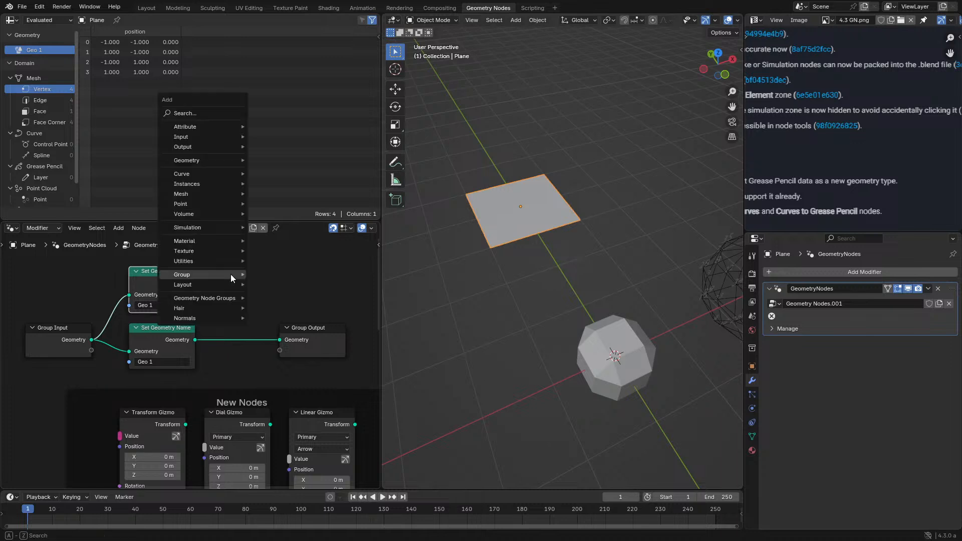
pyautogui.click(224, 113)
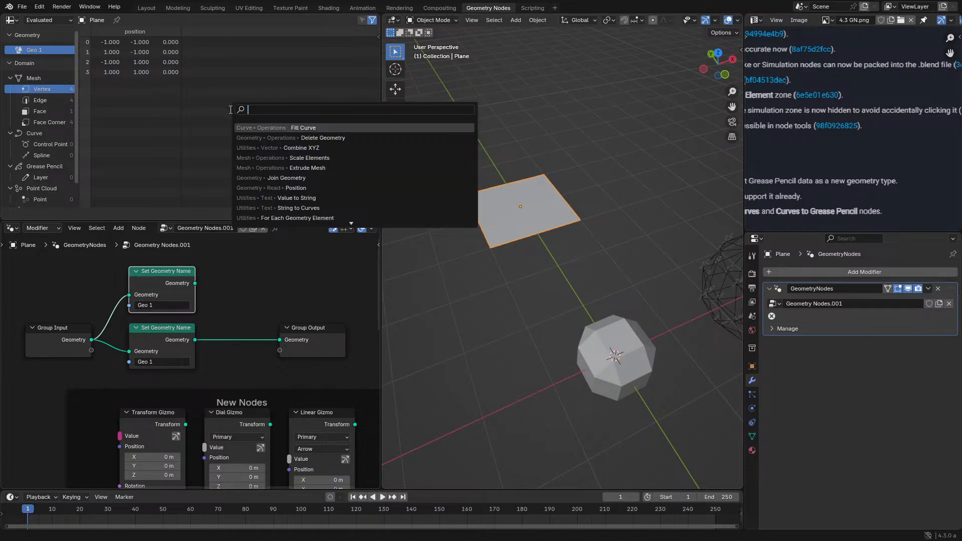
pyautogui.write('join')
pyautogui.press('Return')
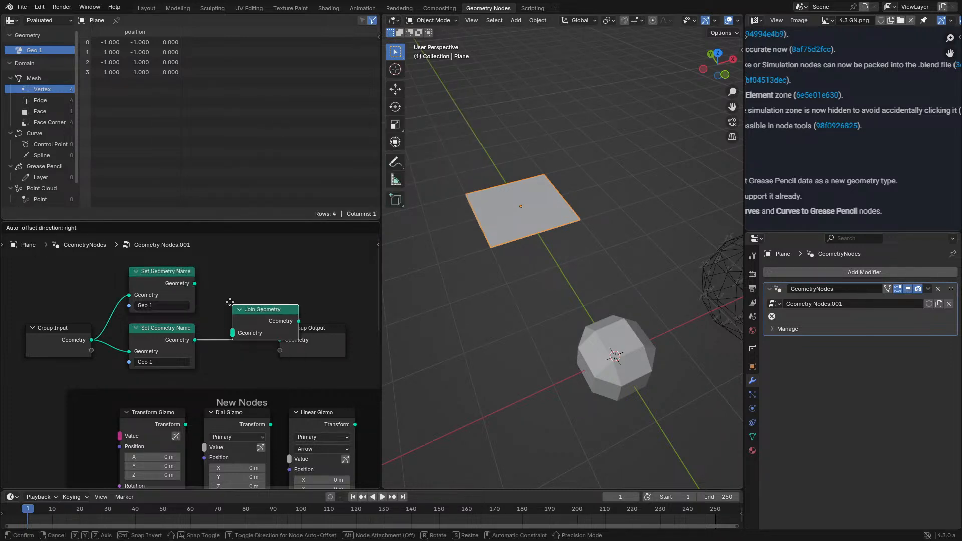
pyautogui.click(229, 302)
pyautogui.moveTo(195, 283); pyautogui.dragTo(233, 332)
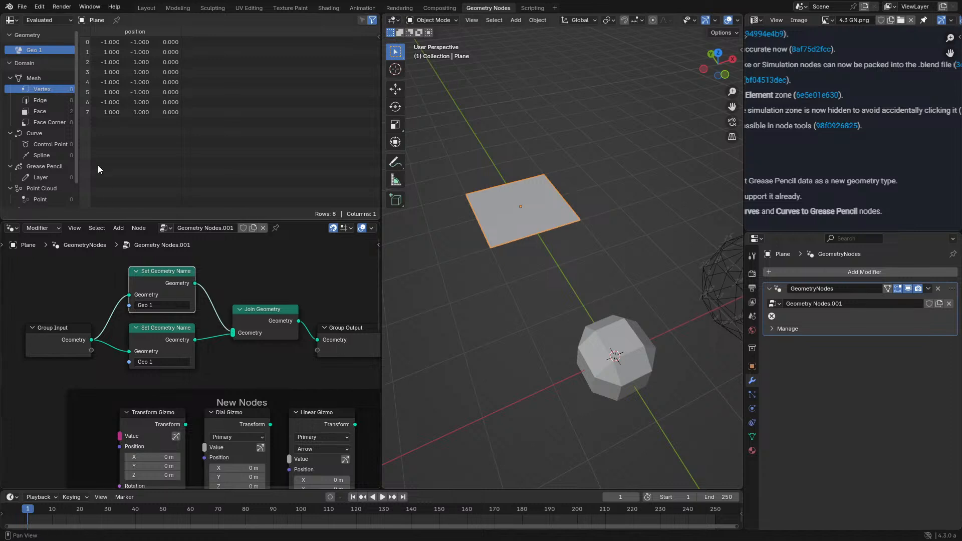
# - Set the name in the upper, duplicated Set Geometry Name node to "Geo 2"
pyautogui.click(173, 306)
pyautogui.write('2')
pyautogui.press('Return')
pyautogui.hotkey('shift', 'a')
pyautogui.click(172, 306)
pyautogui.rightClick(179, 323)
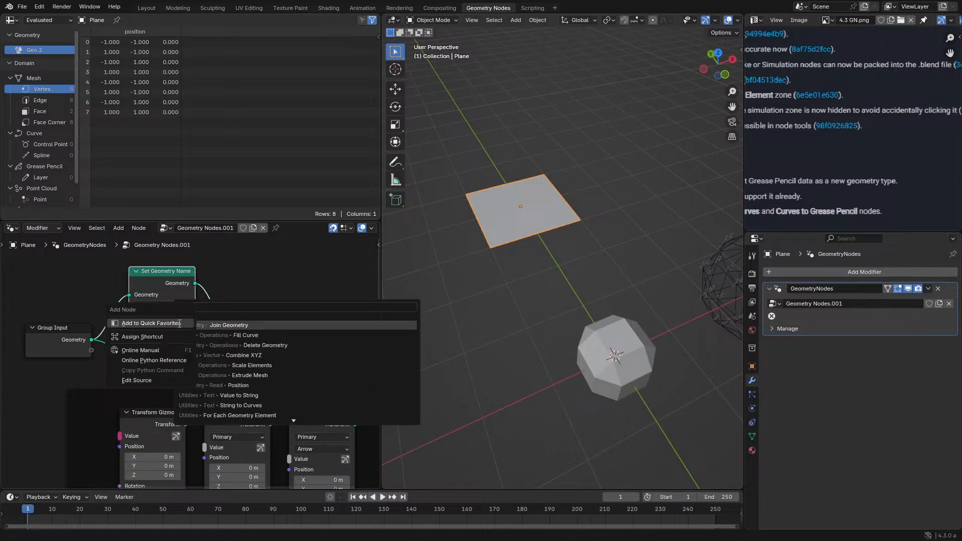
pyautogui.click(229, 261)
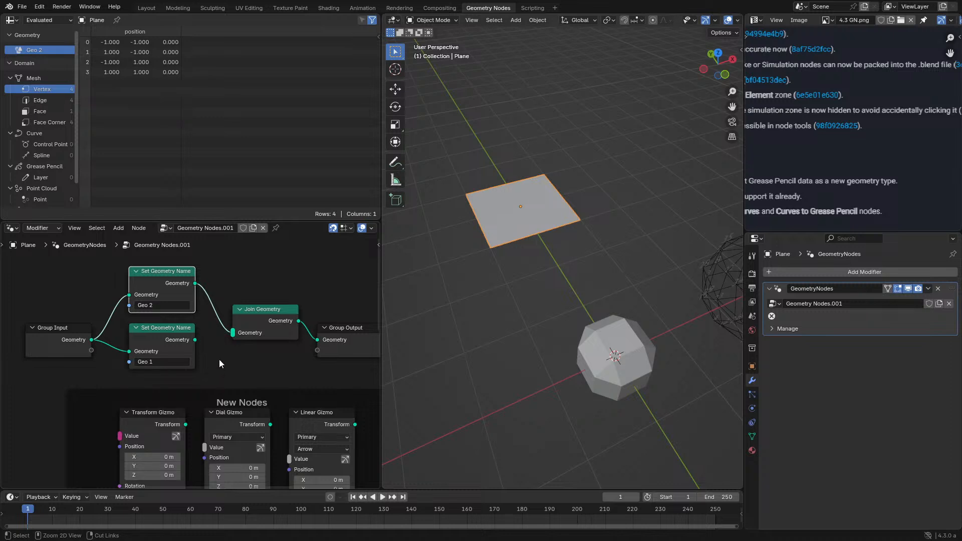
# - Insert a Geometry to Instance node after each of the two Set Geometry Name nodes, ahead of Join Geometry
pyautogui.hotkey('shift', 'a')
pyautogui.click(244, 267)
pyautogui.write('to ins')
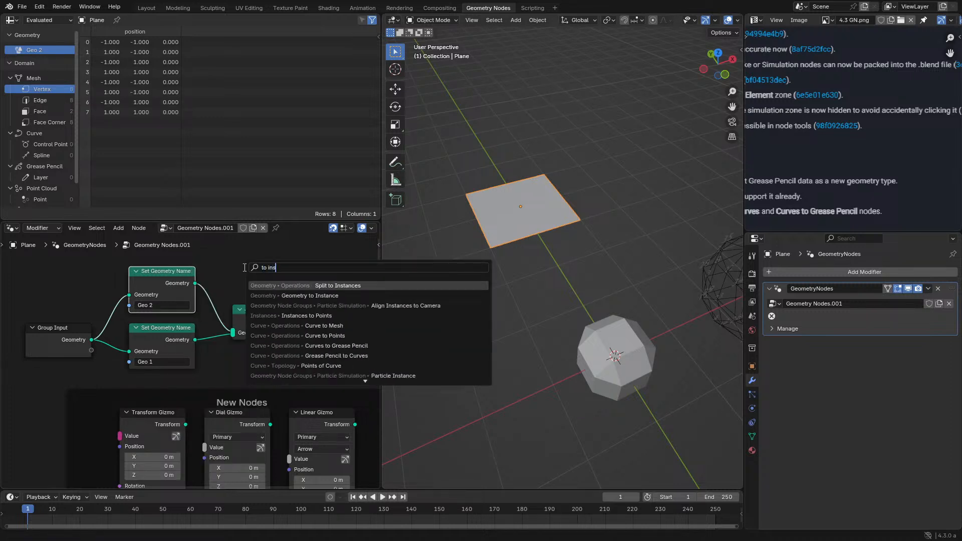
pyautogui.press('Down')
pyautogui.press('Return')
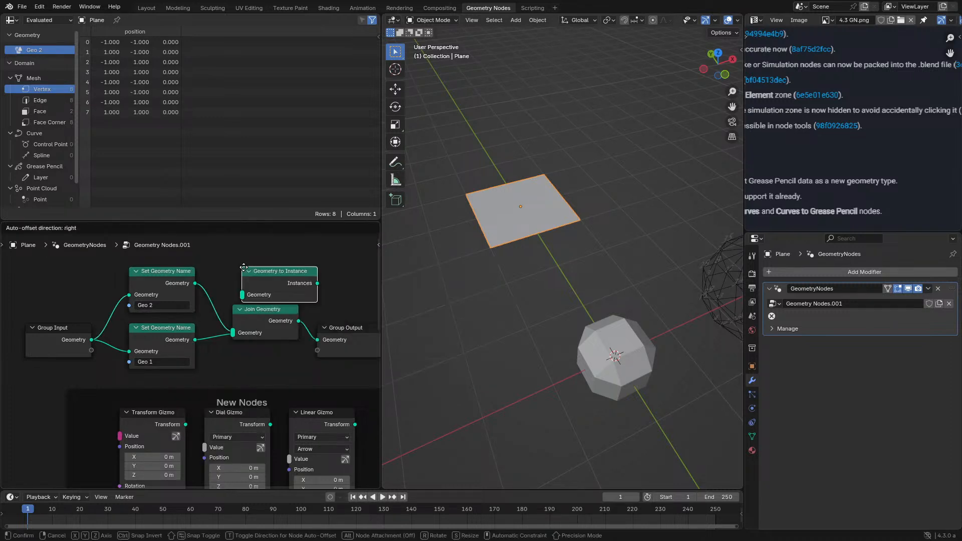
pyautogui.click(238, 291)
pyautogui.hotkey('shift', 'd')
pyautogui.click(240, 348)
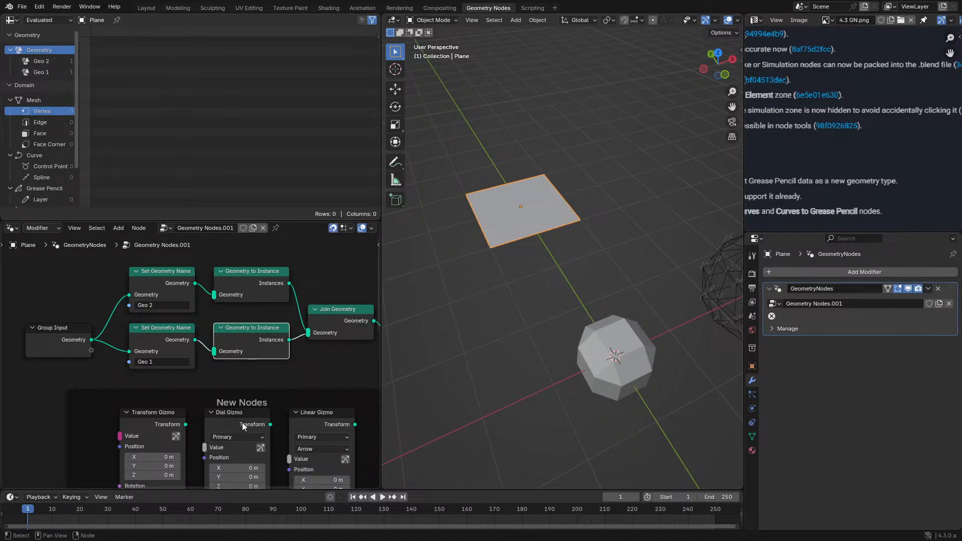
# - Review the Blender 4.3 Geometry Nodes release notes image at full size
pyautogui.scroll(-1, 233, 376)
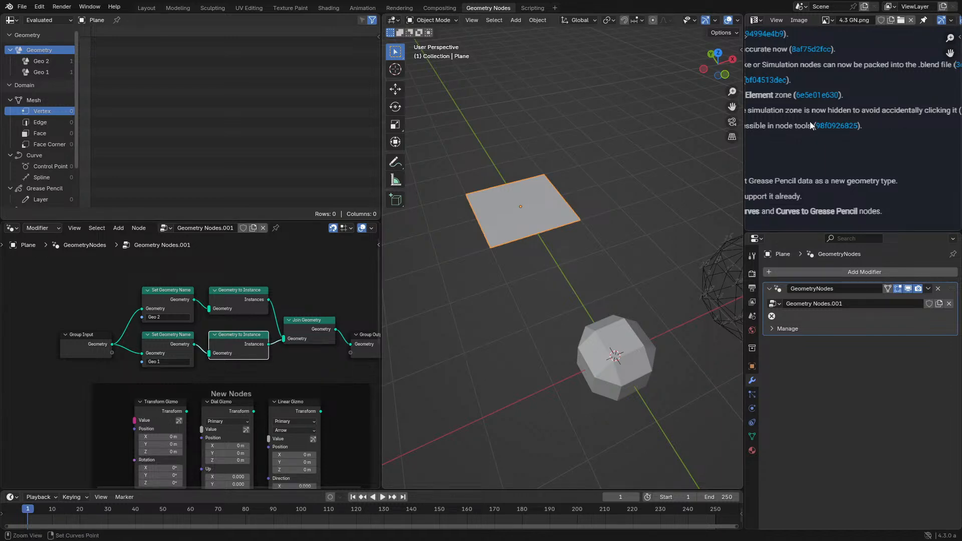
pyautogui.hotkey('ctrl', 'space')
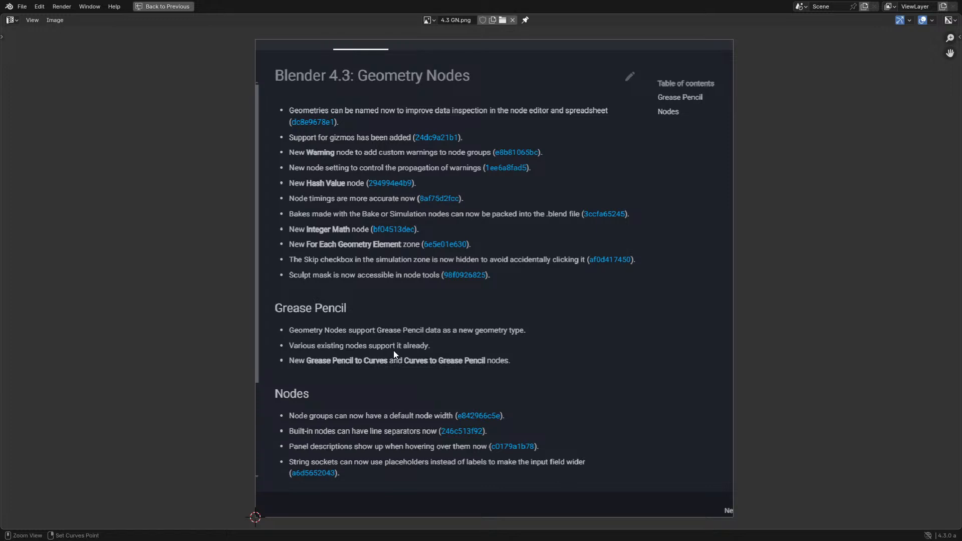
pyautogui.hotkey('ctrl', 'space')
# - Select the faceted Gizmo Demo object and inspect its gizmos from several angles in the viewport
pyautogui.click(625, 365)
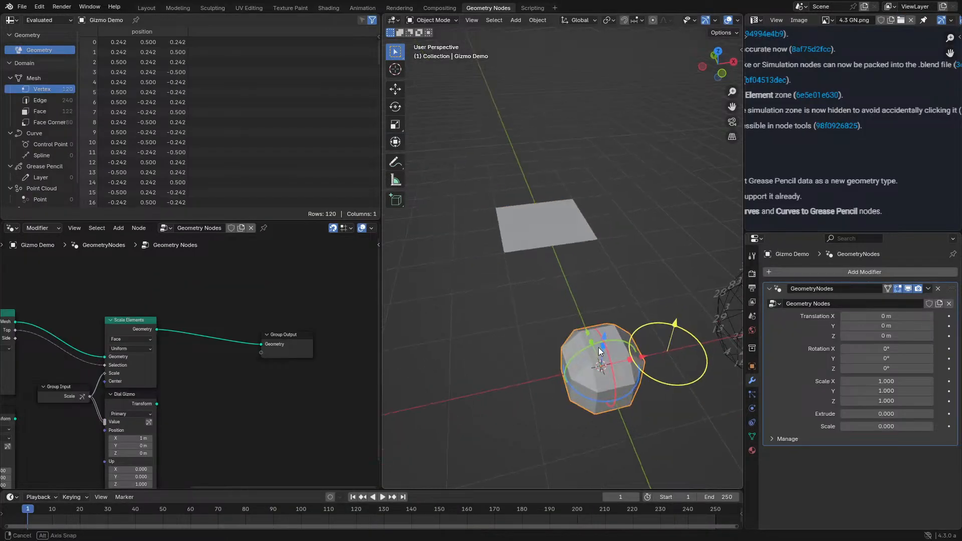
pyautogui.moveTo(600, 352); pyautogui.dragTo(592, 348, button='middle')
pyautogui.moveTo(132, 404); pyautogui.dragTo(201, 339, button='middle')
pyautogui.moveTo(565, 384); pyautogui.dragTo(559, 340, button='middle')
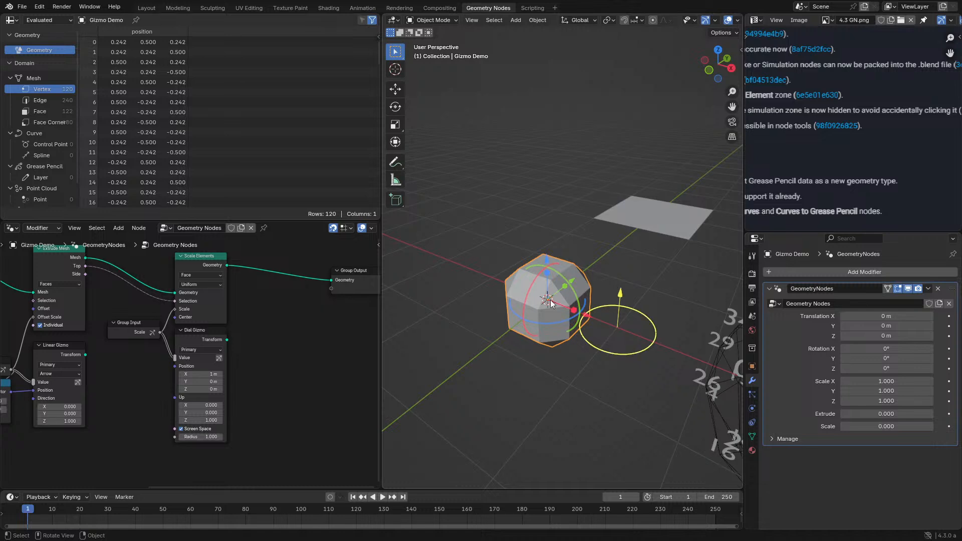
pyautogui.moveTo(559, 343); pyautogui.dragTo(581, 315, button='middle')
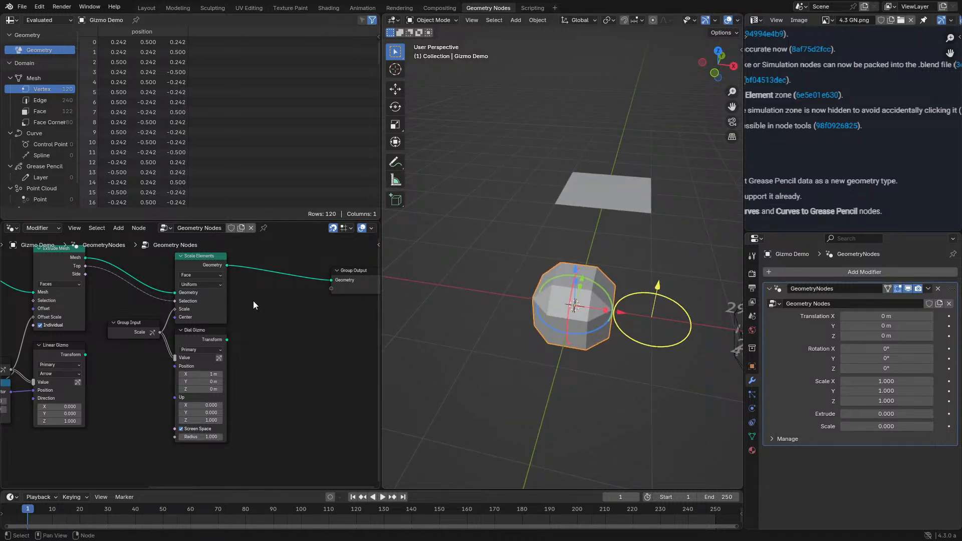
# - Examine how the Combine Transform, Transform Gizmo and Linear Gizmo nodes are wired in the enlarged node tree
pyautogui.moveTo(257, 301); pyautogui.dragTo(436, 351, button='middle')
pyautogui.hotkey('ctrl', 'space')
pyautogui.moveTo(220, 253); pyautogui.dragTo(433, 315, button='middle')
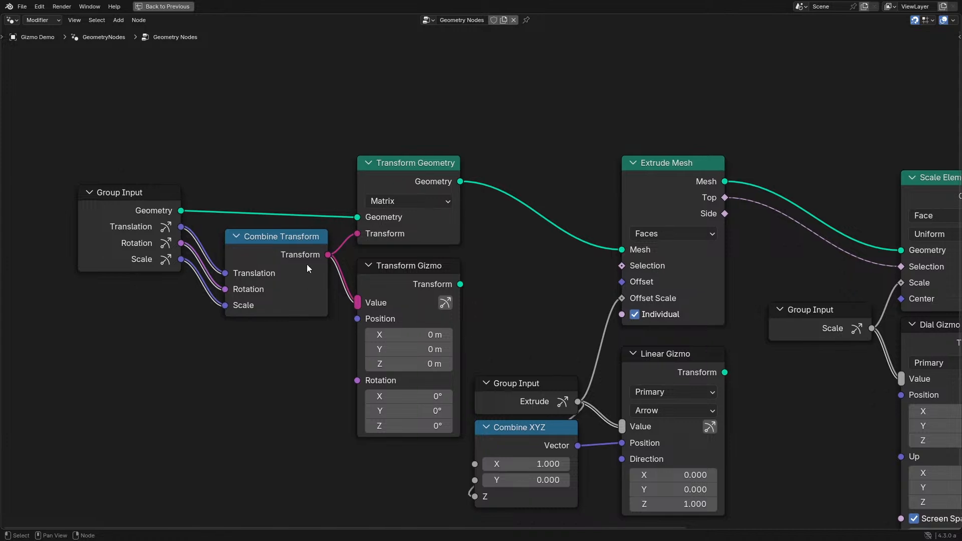
pyautogui.moveTo(566, 350); pyautogui.dragTo(559, 343, button='middle')
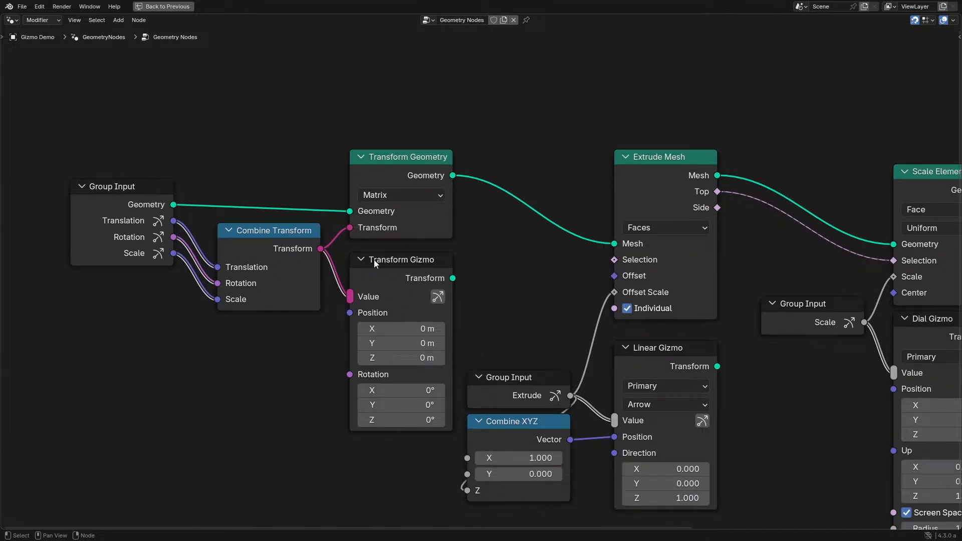
pyautogui.moveTo(359, 332); pyautogui.dragTo(331, 310, button='middle')
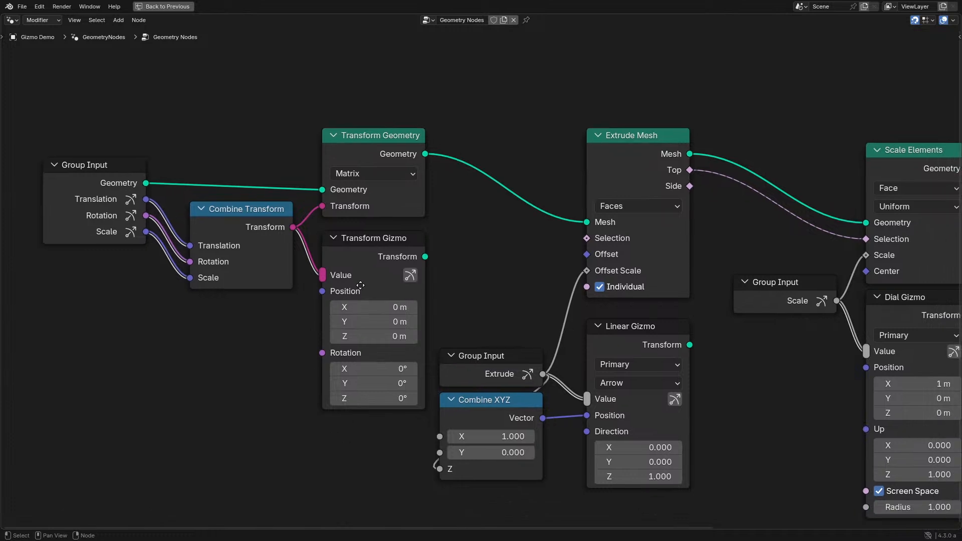
pyautogui.hotkey('ctrl', 'space')
# - Use the transform gizmo to move the geometry to about X -0.807 m, Z 0.658 m and rotate it to about X 43.3°, Y -23.2°
pyautogui.scroll(1, 591, 351)
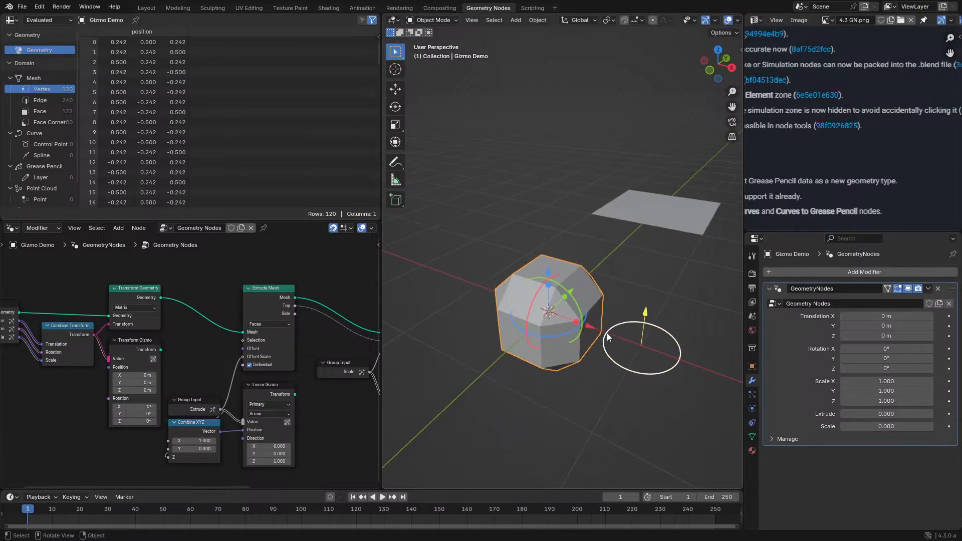
pyautogui.moveTo(594, 324); pyautogui.dragTo(487, 248)
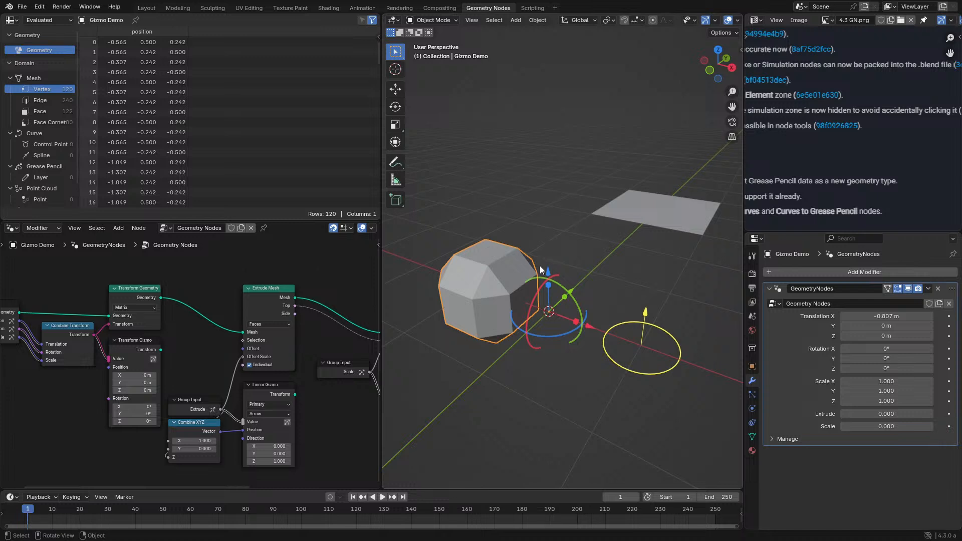
pyautogui.moveTo(547, 266); pyautogui.dragTo(537, 233)
pyautogui.moveTo(535, 288); pyautogui.dragTo(551, 275)
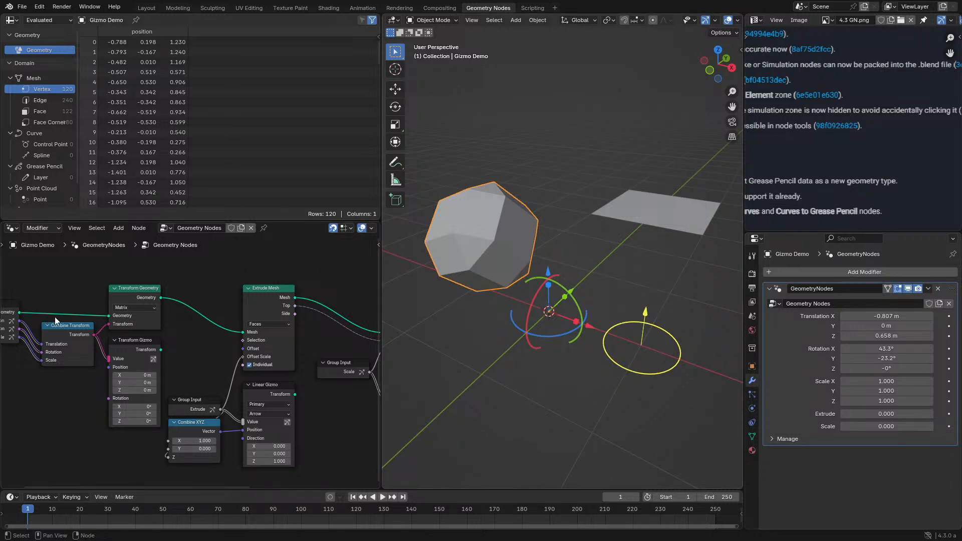
# - Connect the Group Input's Translation and Rotation outputs to the Transform Gizmo's Position and Rotation inputs
pyautogui.moveTo(48, 345); pyautogui.dragTo(140, 285, button='middle')
pyautogui.scroll(4, 141, 286)
pyautogui.moveTo(101, 263); pyautogui.dragTo(224, 317)
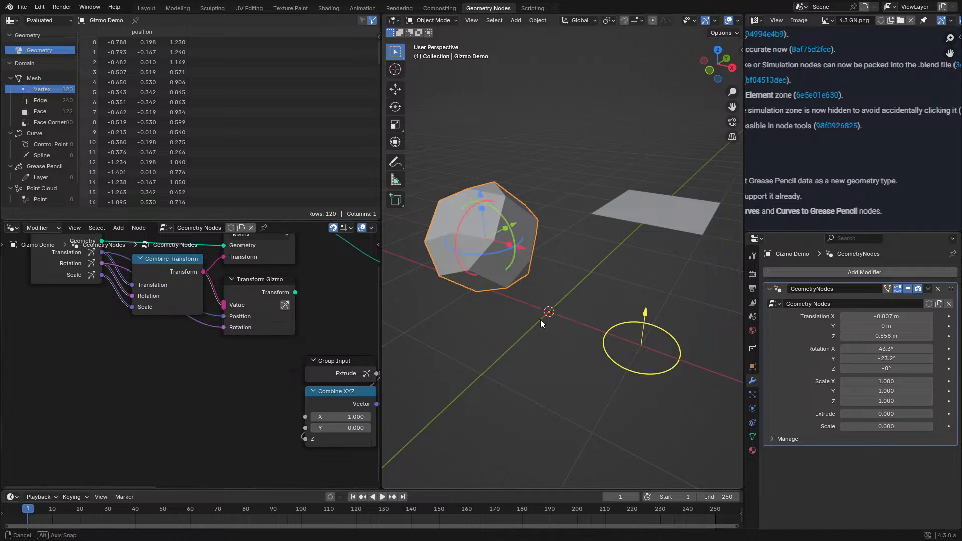
# - Rotate the geometry to about 102°, -31.3°, 13.6° and move it to about X -0.311 m, Z 0.969 m with its gizmo
pyautogui.moveTo(540, 320); pyautogui.dragTo(542, 261, button='middle')
pyautogui.moveTo(543, 261); pyautogui.dragTo(505, 237)
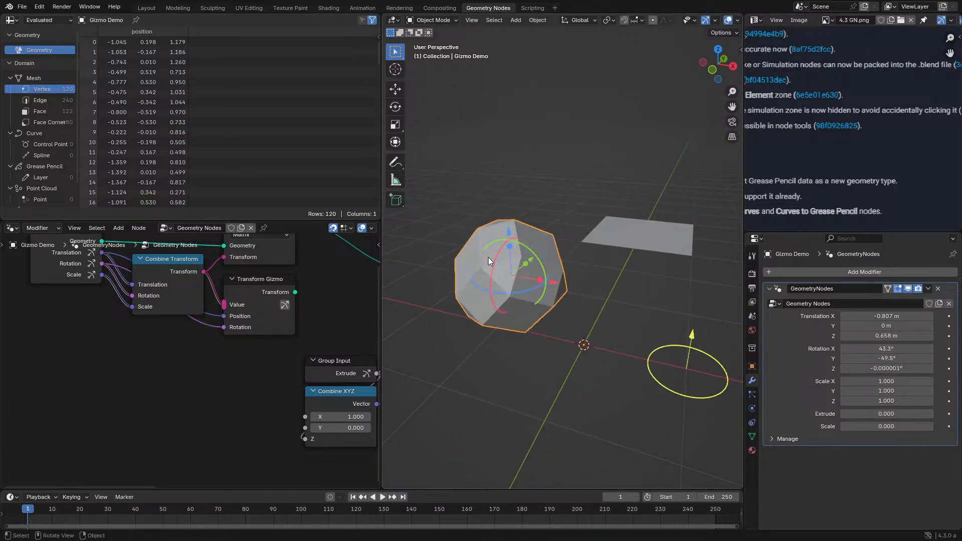
pyautogui.moveTo(491, 291); pyautogui.dragTo(561, 288)
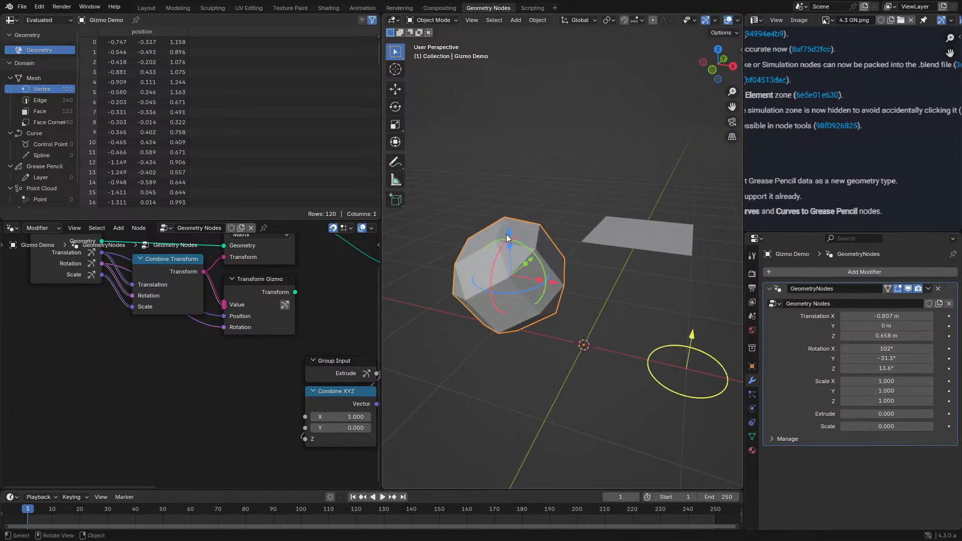
pyautogui.moveTo(506, 232); pyautogui.dragTo(509, 194)
# - Examine the Transform Gizmo's connections and the Linear Gizmo setup for Extrude in the node tree, and check the gizmos in the viewport
pyautogui.scroll(3, 253, 363)
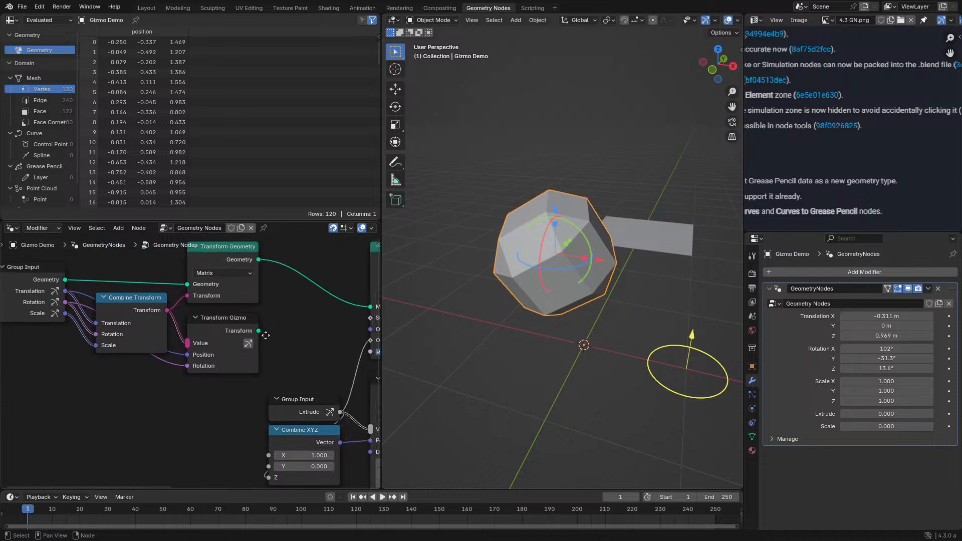
pyautogui.hotkey('ctrl', 'space')
pyautogui.moveTo(465, 256); pyautogui.dragTo(404, 303, button='middle')
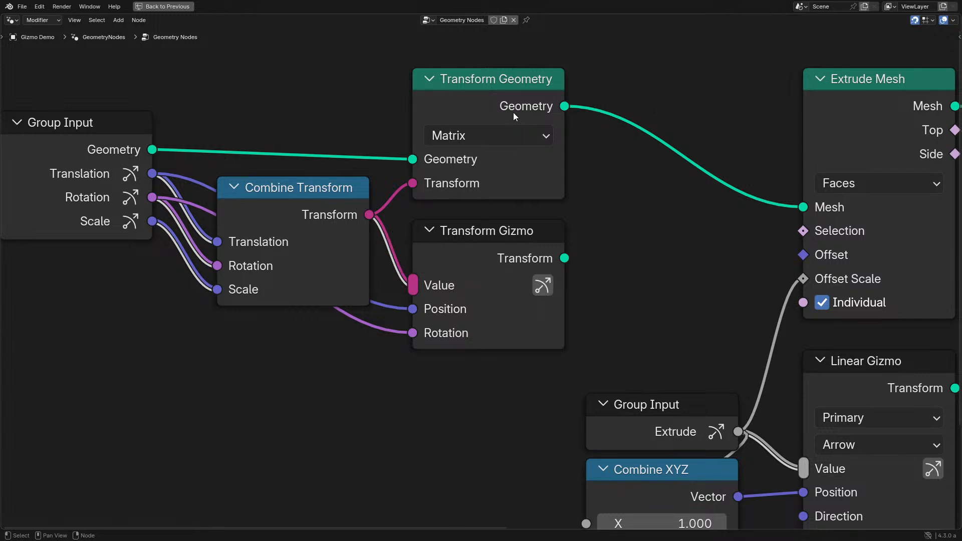
pyautogui.scroll(-2, 501, 261)
pyautogui.moveTo(545, 370); pyautogui.dragTo(440, 348, button='middle')
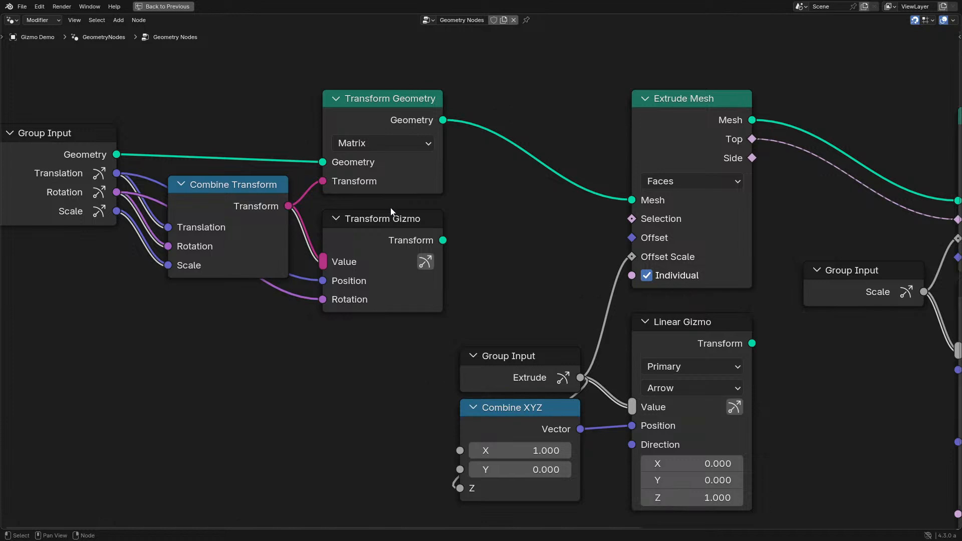
pyautogui.moveTo(628, 325); pyautogui.dragTo(460, 299, button='middle')
pyautogui.hotkey('ctrl', 'space')
pyautogui.moveTo(557, 326)
pyautogui.mouseDown(button='middle')
pyautogui.moveTo(626, 342)
pyautogui.moveTo(572, 317)
pyautogui.mouseUp(button='middle')
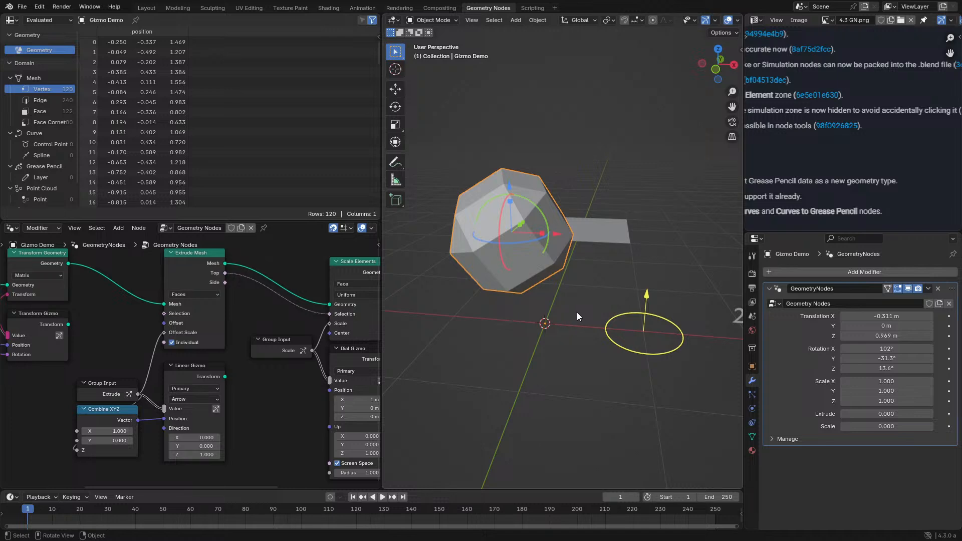
# - Raise the Extrude value to about 0.528 with the linear gizmo arrow in the viewport
pyautogui.moveTo(647, 299); pyautogui.dragTo(649, 255)
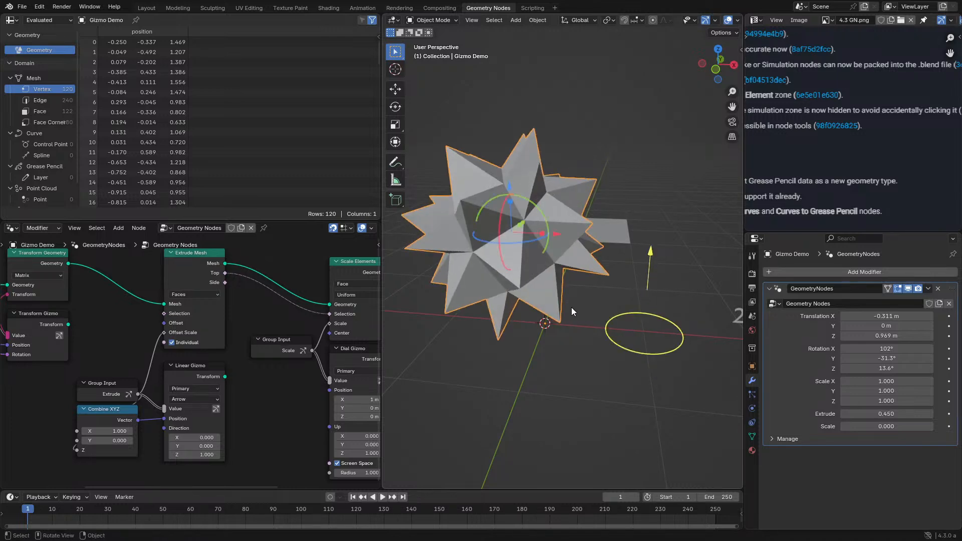
pyautogui.moveTo(571, 307)
pyautogui.mouseDown(button='middle')
pyautogui.moveTo(614, 312)
pyautogui.moveTo(541, 304)
pyautogui.moveTo(570, 314)
pyautogui.mouseUp(button='middle')
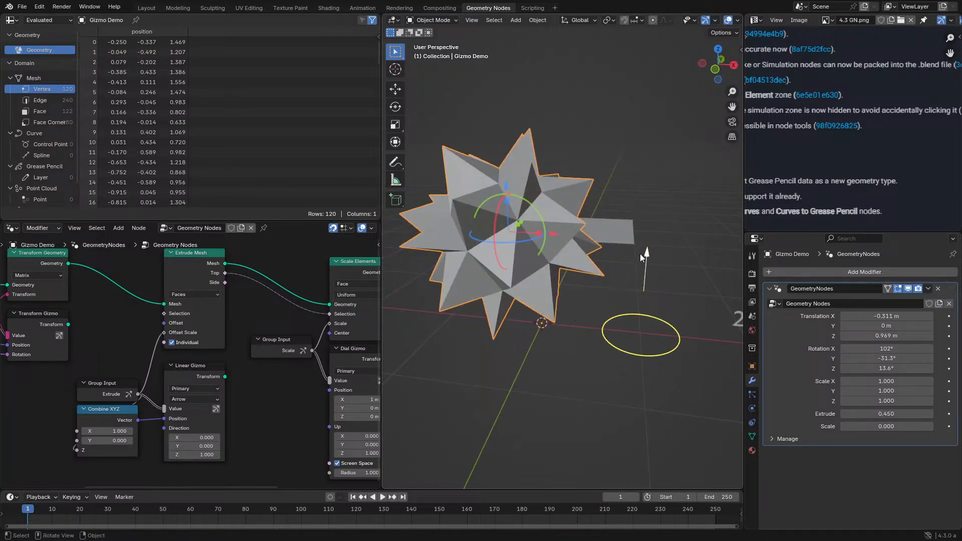
pyautogui.moveTo(639, 253); pyautogui.dragTo(663, 245)
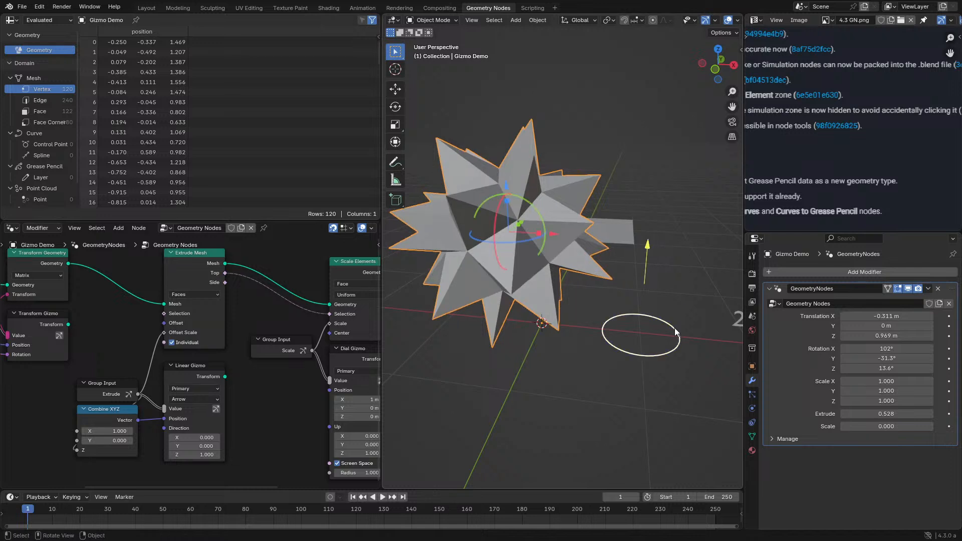
# - Raise the Scale value to about 1.317 with the circular dial gizmo in the viewport
pyautogui.moveTo(675, 328)
pyautogui.mouseDown()
pyautogui.moveTo(669, 354)
pyautogui.moveTo(677, 290)
pyautogui.moveTo(686, 325)
pyautogui.moveTo(666, 351)
pyautogui.moveTo(675, 326)
pyautogui.moveTo(675, 344)
pyautogui.moveTo(630, 359)
pyautogui.moveTo(674, 346)
pyautogui.mouseUp()
pyautogui.moveTo(276, 311); pyautogui.dragTo(212, 324, button='middle')
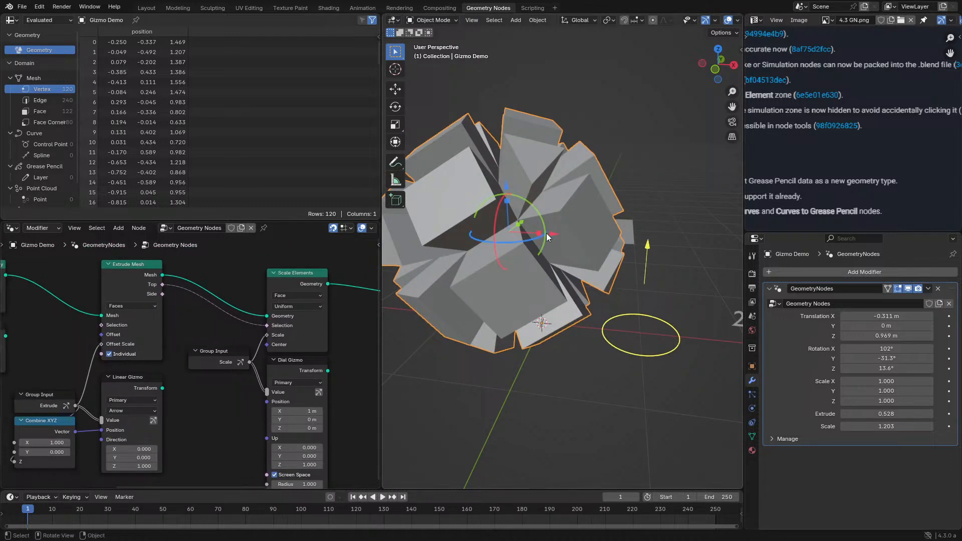
pyautogui.moveTo(657, 349); pyautogui.dragTo(618, 345)
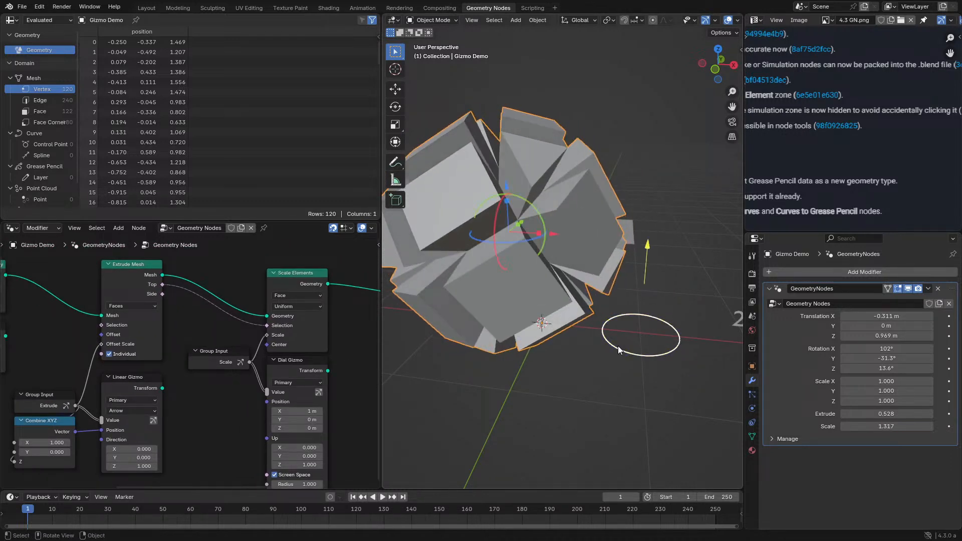
# - Maximize the node editor and move the Extrude Group Input and Combine XYZ nodes apart to expose their links to the Linear Gizmo
pyautogui.moveTo(140, 393); pyautogui.dragTo(203, 315, button='middle')
pyautogui.hotkey('ctrl', 'space')
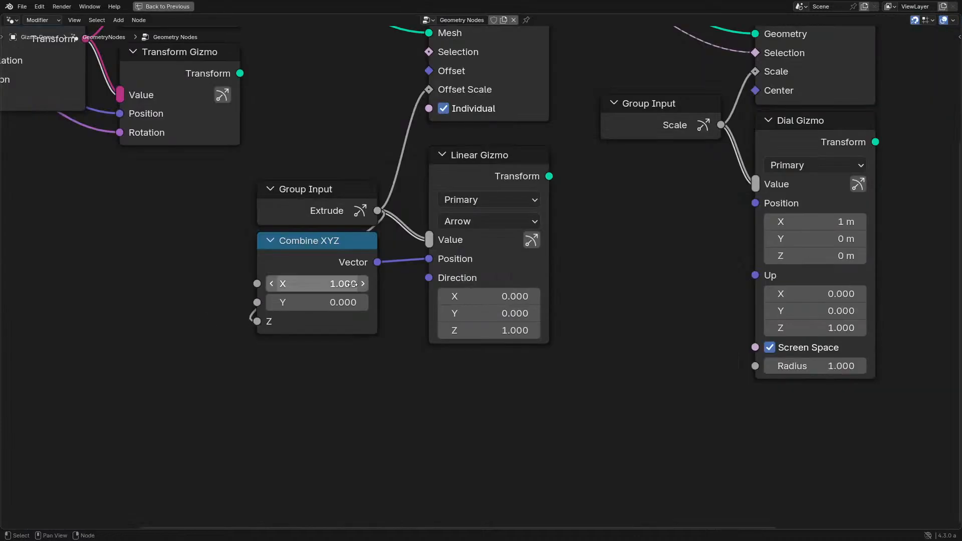
pyautogui.moveTo(347, 216); pyautogui.dragTo(334, 260, button='middle')
pyautogui.moveTo(334, 259); pyautogui.dragTo(145, 276)
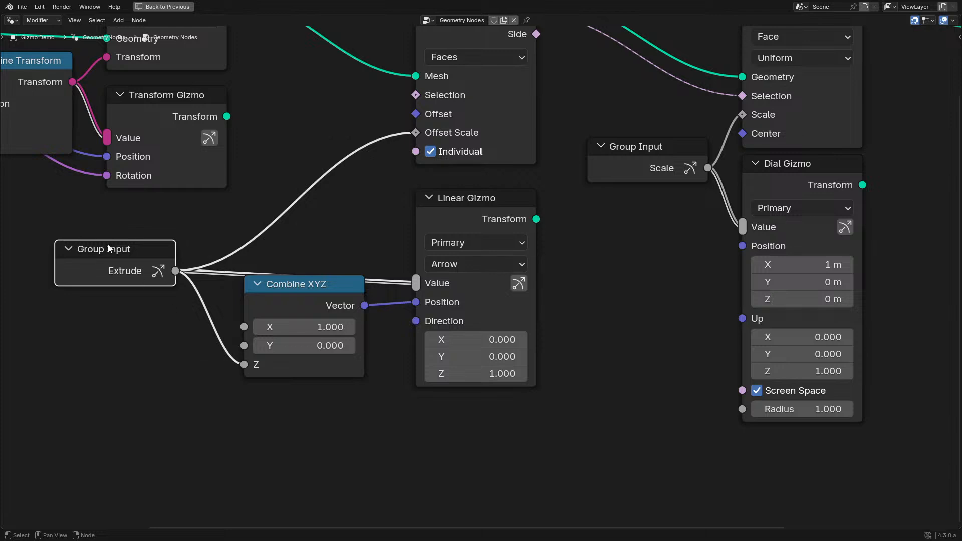
pyautogui.moveTo(109, 250)
pyautogui.mouseDown()
pyautogui.moveTo(317, 232)
pyautogui.moveTo(114, 257)
pyautogui.mouseUp()
pyautogui.moveTo(328, 301); pyautogui.dragTo(327, 340)
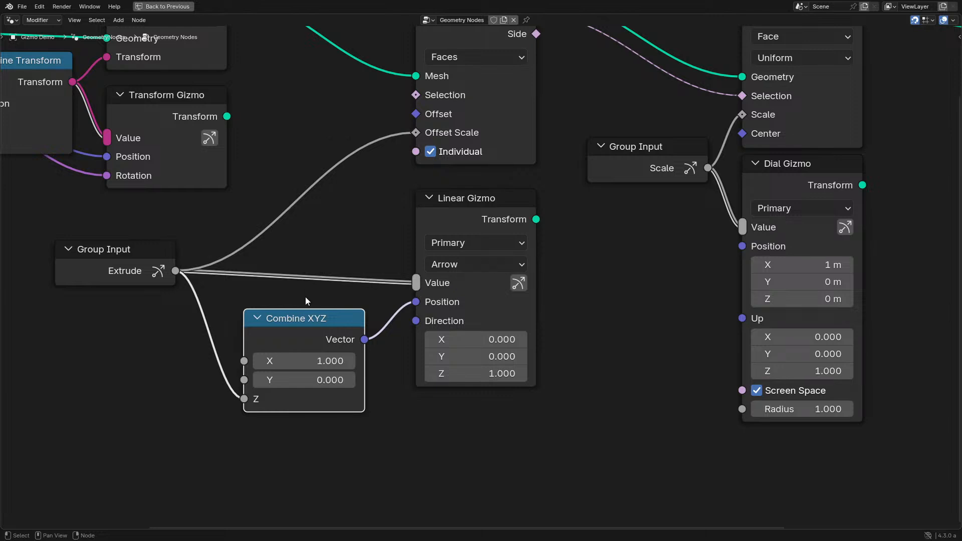
# - Undo the moves of the Group Input and Combine XYZ nodes and restore the multi-editor layout
pyautogui.hotkey('ctrl', 'z')
pyautogui.hotkey('ctrl', 'z')
pyautogui.hotkey('ctrl', 'z')
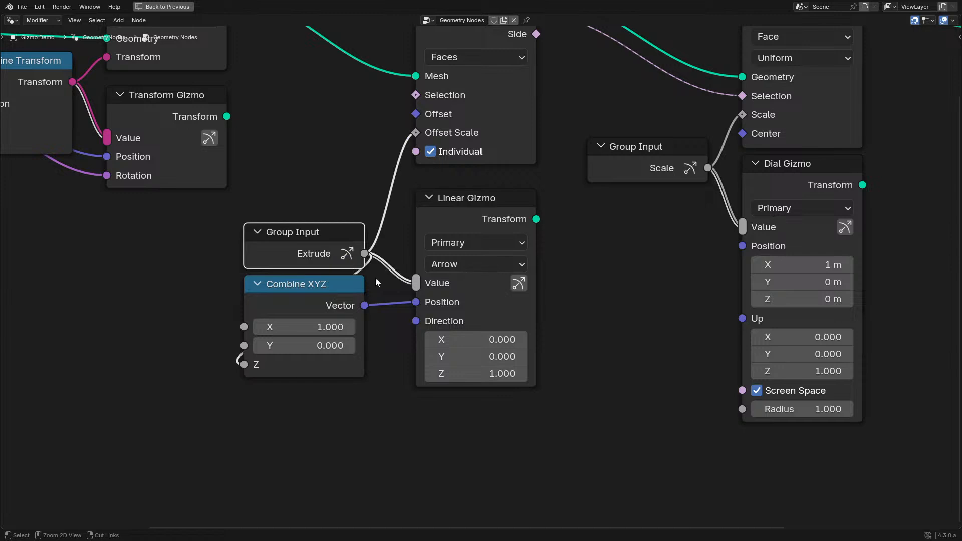
pyautogui.moveTo(575, 221); pyautogui.dragTo(405, 251, button='middle')
pyautogui.hotkey('ctrl', 'space')
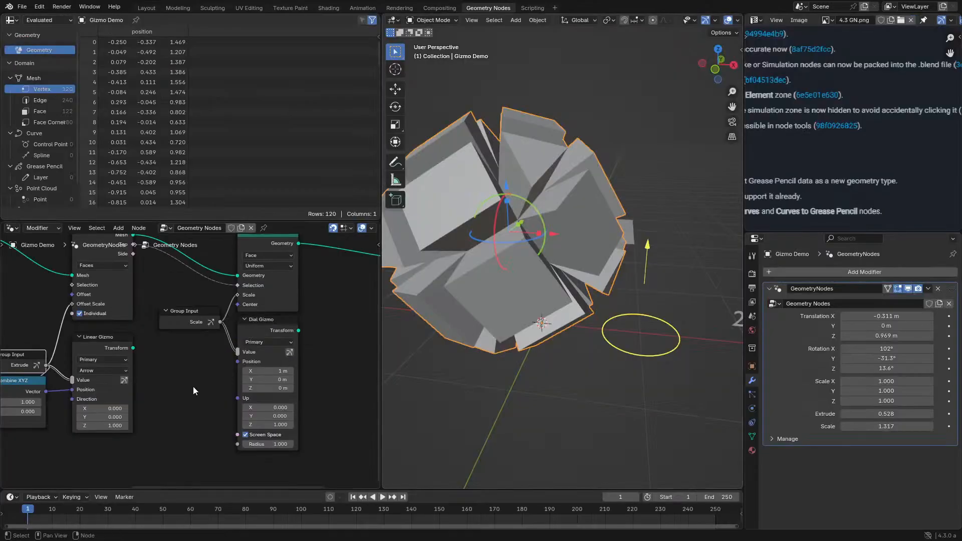
# - Disable Screen Space on the Dial Gizmo node
pyautogui.moveTo(232, 379); pyautogui.dragTo(202, 337, button='middle')
pyautogui.scroll(2, 201, 338)
pyautogui.moveTo(678, 383); pyautogui.dragTo(651, 370, button='middle')
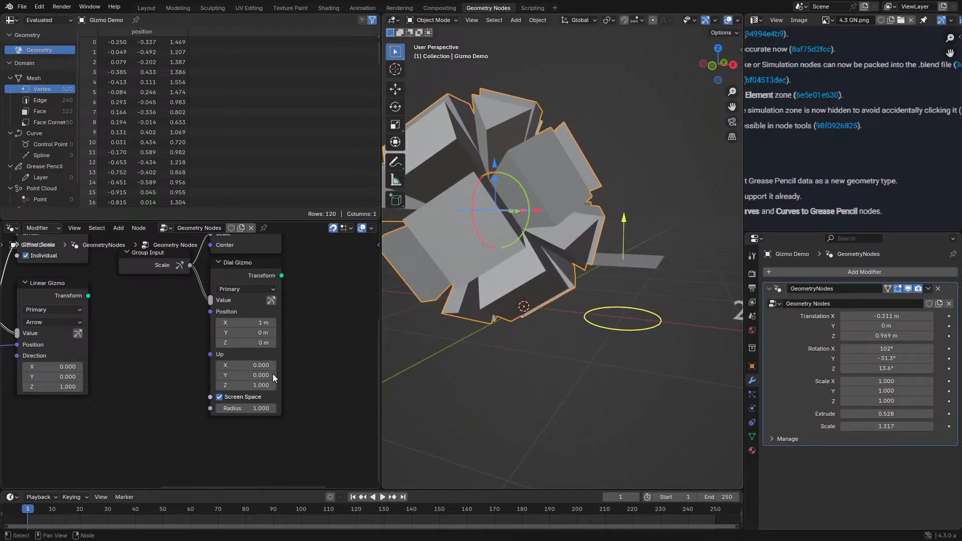
pyautogui.scroll(-10, 575, 318)
pyautogui.moveTo(576, 318)
pyautogui.mouseDown(button='middle')
pyautogui.moveTo(569, 285)
pyautogui.moveTo(575, 326)
pyautogui.mouseUp(button='middle')
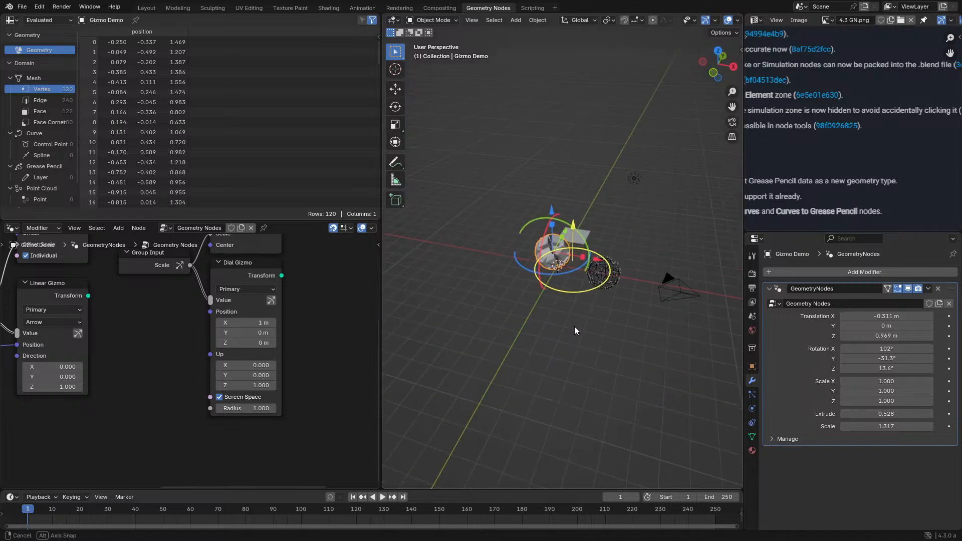
pyautogui.scroll(-2, 574, 325)
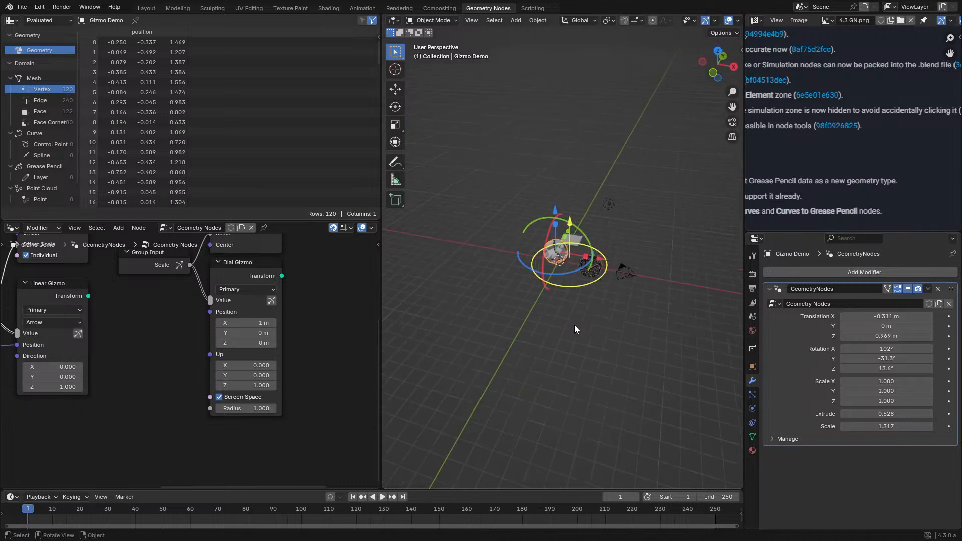
pyautogui.click(243, 396)
# - Check in the viewport how the dial gizmo's size behaves at different viewing distances
pyautogui.scroll(6, 542, 336)
pyautogui.scroll(-6, 548, 338)
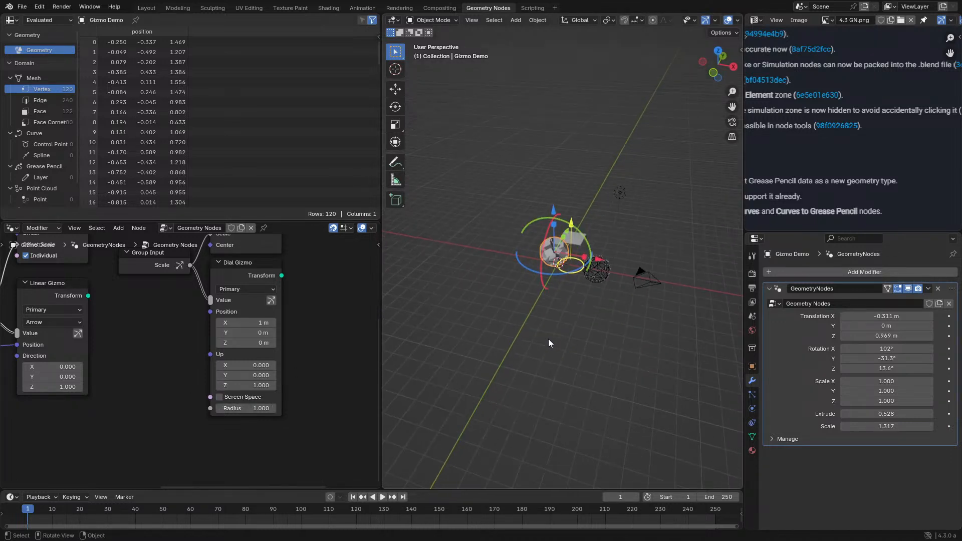
pyautogui.moveTo(548, 338); pyautogui.dragTo(568, 332, button='middle')
pyautogui.scroll(-5, 604, 323)
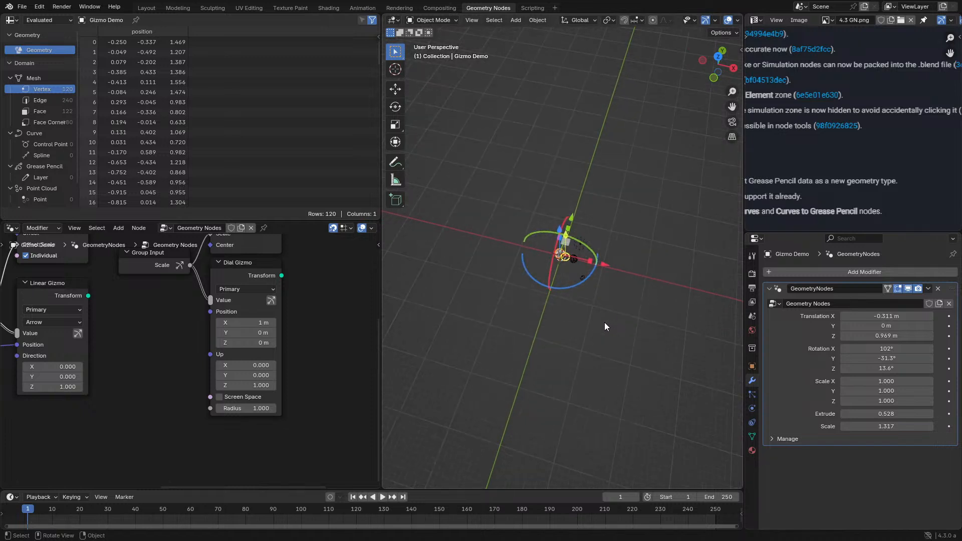
pyautogui.scroll(8, 604, 322)
pyautogui.scroll(5, 586, 301)
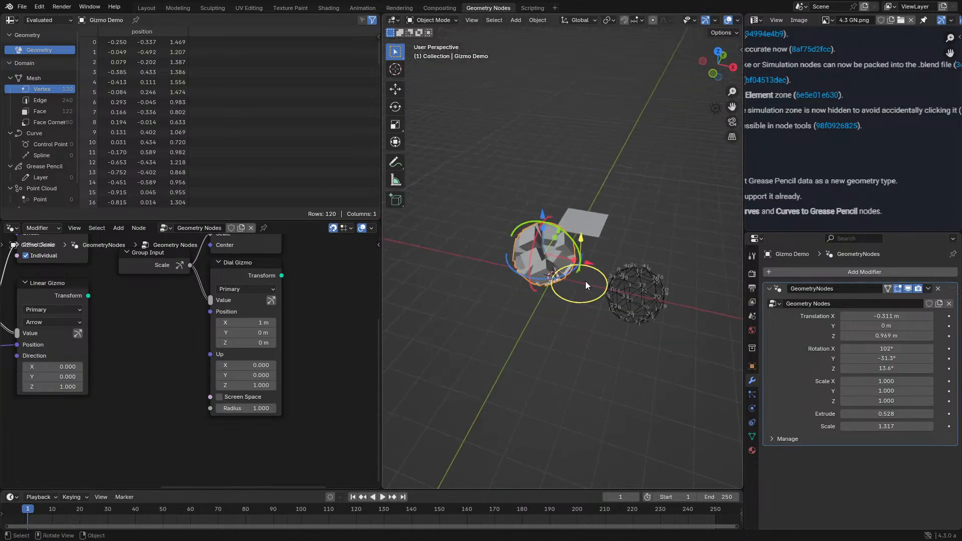
pyautogui.scroll(-2, 121, 302)
pyautogui.scroll(-1, 121, 301)
# - Select the Transform Gizmo node and display its node properties with the Translation, Rotation and Scale axis options
pyautogui.moveTo(121, 301); pyautogui.dragTo(228, 332, button='middle')
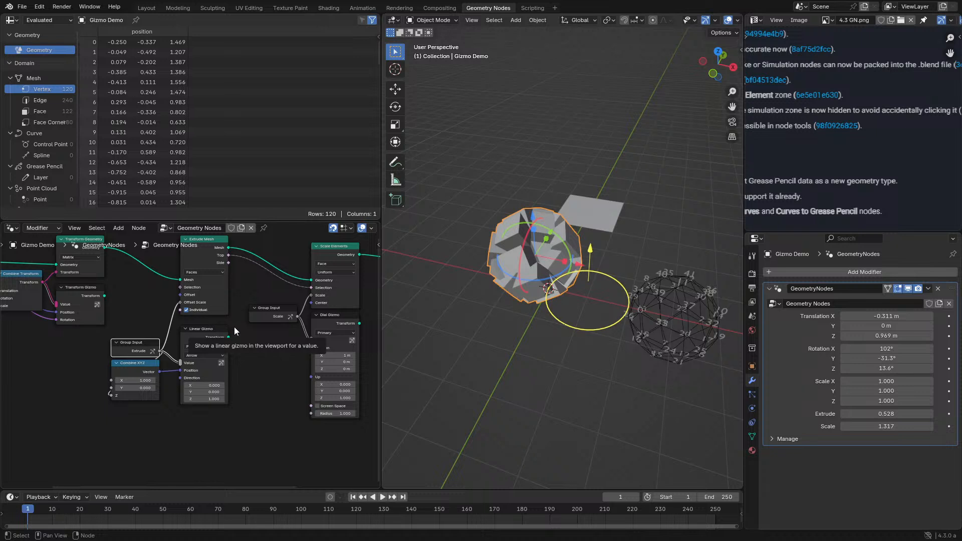
pyautogui.scroll(-2, 579, 315)
pyautogui.scroll(3, 181, 346)
pyautogui.moveTo(181, 346); pyautogui.dragTo(241, 320, button='middle')
pyautogui.click(254, 309)
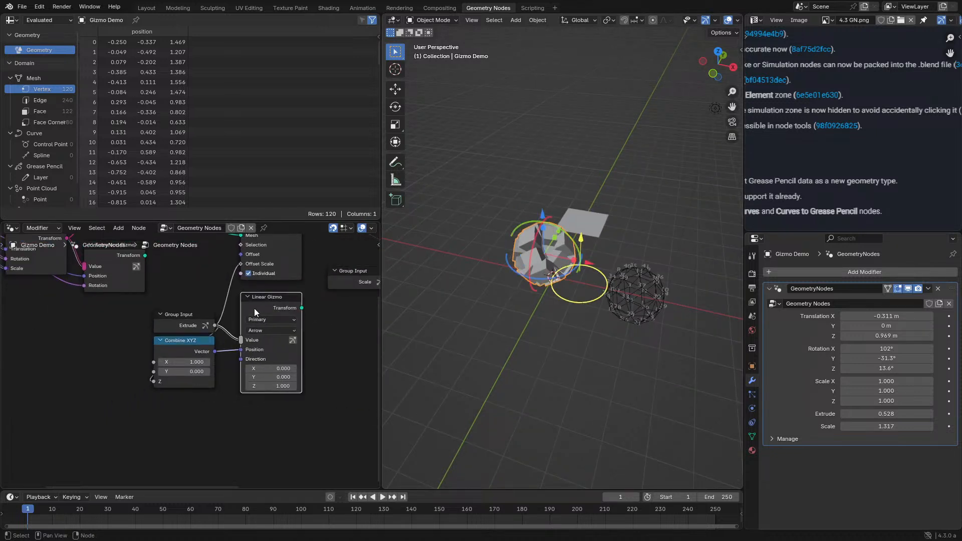
pyautogui.moveTo(98, 303); pyautogui.dragTo(196, 351, button='middle')
pyautogui.click(207, 308)
pyautogui.press('n')
pyautogui.scroll(-3, 308, 348)
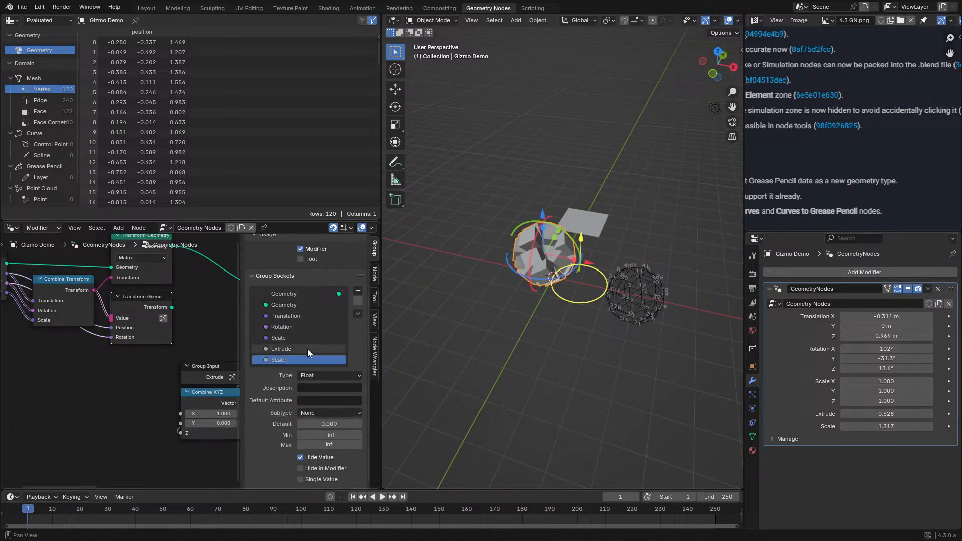
pyautogui.click(374, 274)
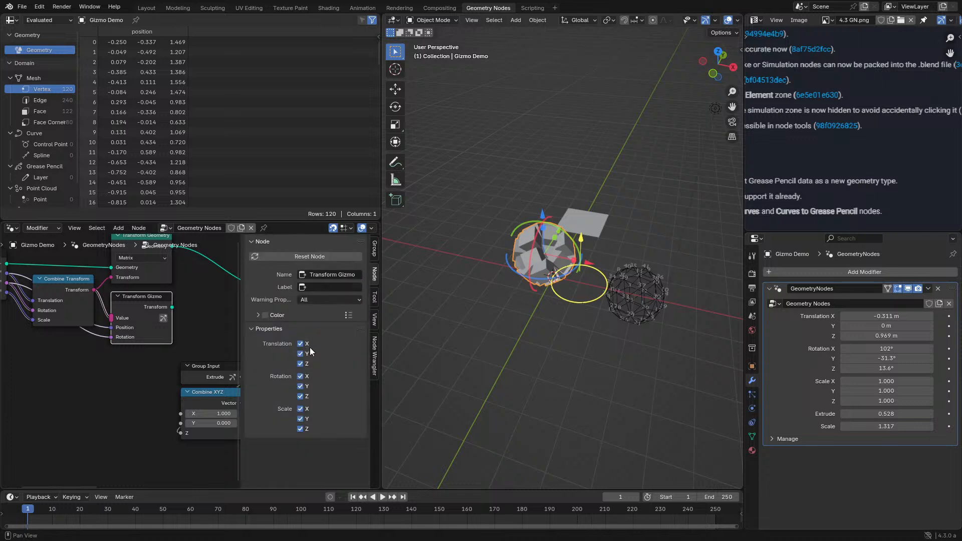
# - Try disabling the Transform Gizmo's Translation X, Y and Z axes, check the viewport gizmo, and re-enable them
pyautogui.moveTo(302, 346); pyautogui.dragTo(302, 365)
pyautogui.moveTo(501, 283); pyautogui.dragTo(532, 282, button='middle')
pyautogui.scroll(4, 532, 281)
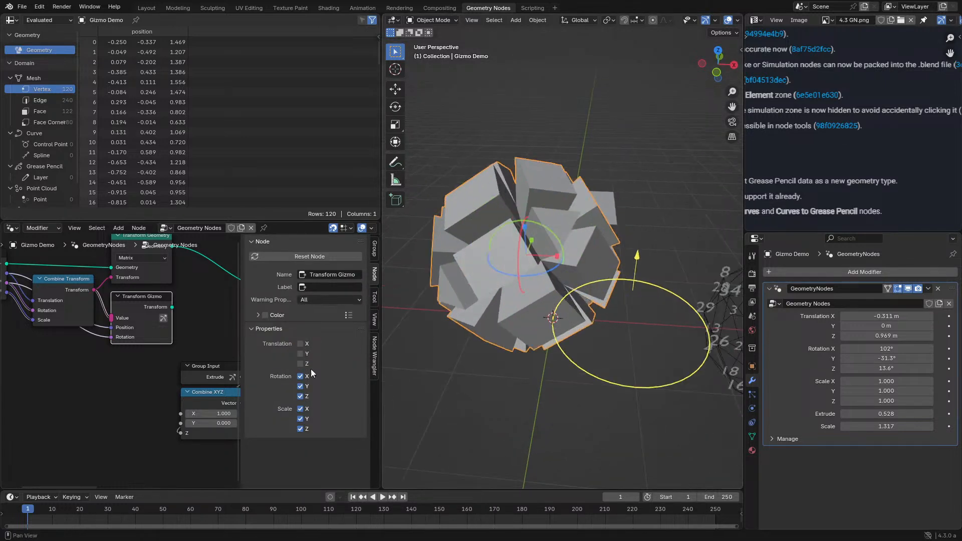
pyautogui.moveTo(300, 365); pyautogui.dragTo(301, 343)
pyautogui.moveTo(301, 376)
pyautogui.mouseDown()
pyautogui.moveTo(301, 396)
pyautogui.moveTo(300, 377)
pyautogui.mouseUp()
# - Examine the node properties of the Linear Gizmo and the Dial Gizmo, and close the properties display
pyautogui.scroll(-3, 162, 372)
pyautogui.moveTo(162, 372); pyautogui.dragTo(70, 361, button='middle')
pyautogui.scroll(3, 129, 357)
pyautogui.click(167, 355)
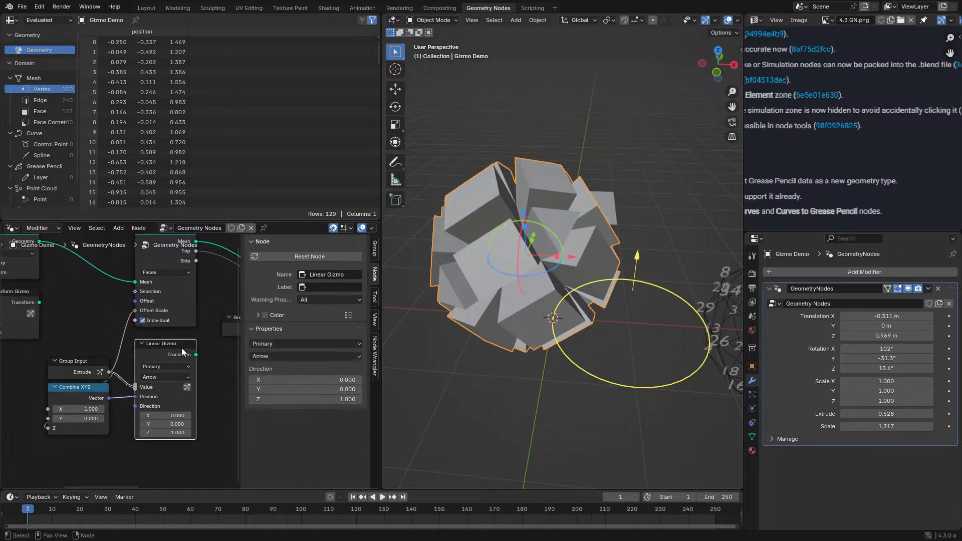
pyautogui.moveTo(182, 349); pyautogui.dragTo(102, 350, button='middle')
pyautogui.moveTo(159, 356); pyautogui.dragTo(68, 358, button='middle')
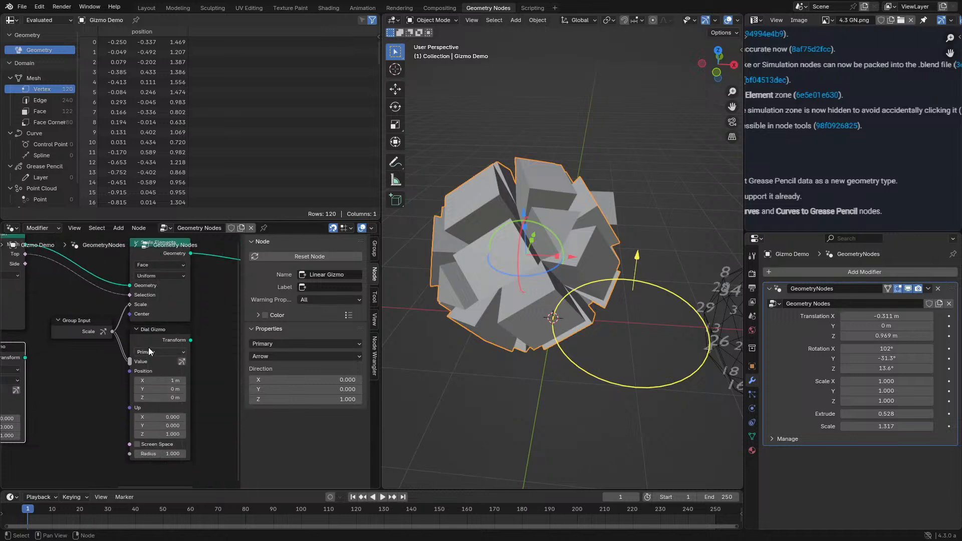
pyautogui.click(149, 345)
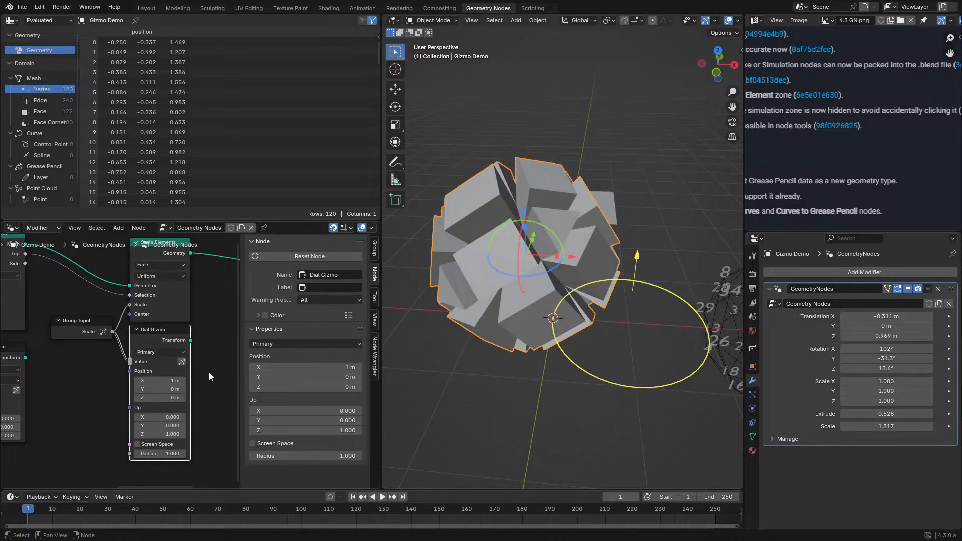
pyautogui.press('n')
# - Try the Secondary and X colors on the Dial Gizmo and return it to Primary
pyautogui.moveTo(174, 366); pyautogui.dragTo(195, 333, button='middle')
pyautogui.scroll(2, 242, 339)
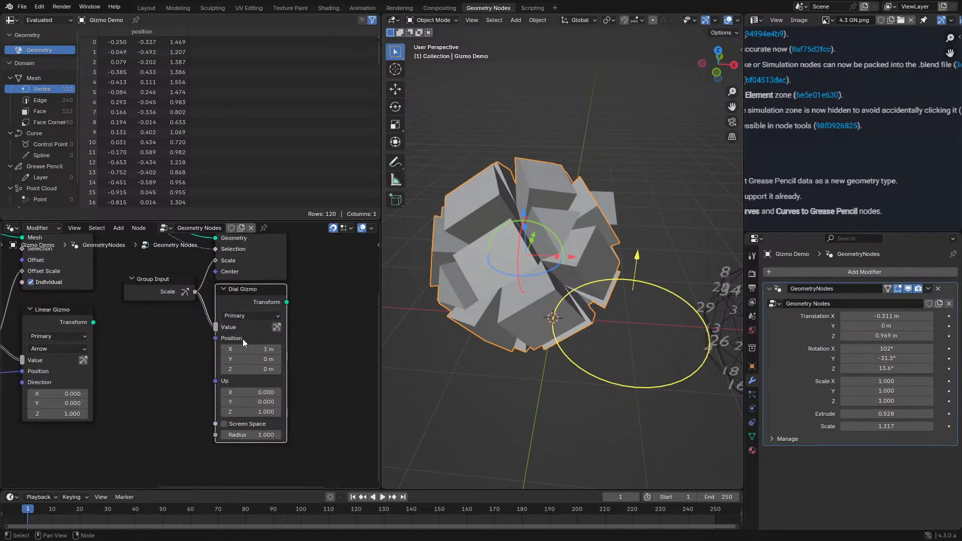
pyautogui.click(259, 319)
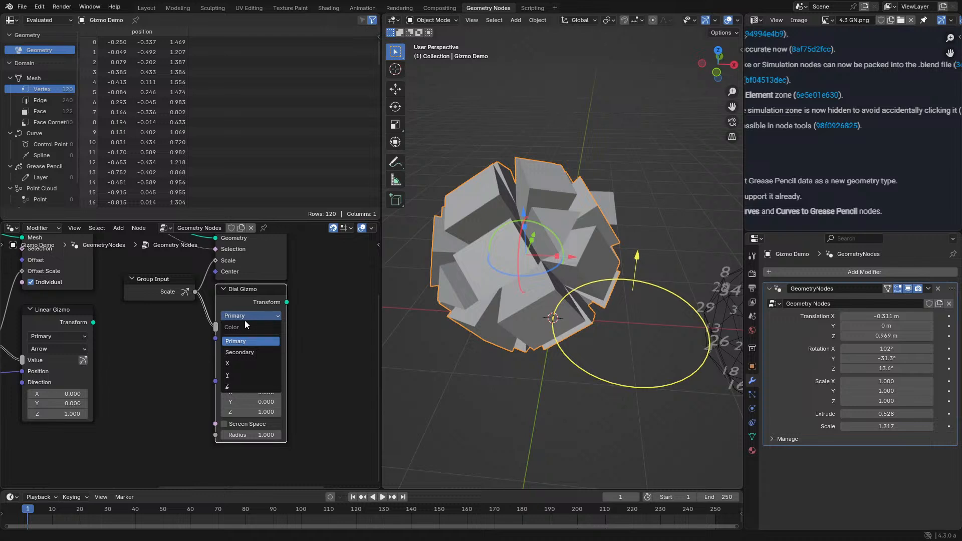
pyautogui.click(240, 352)
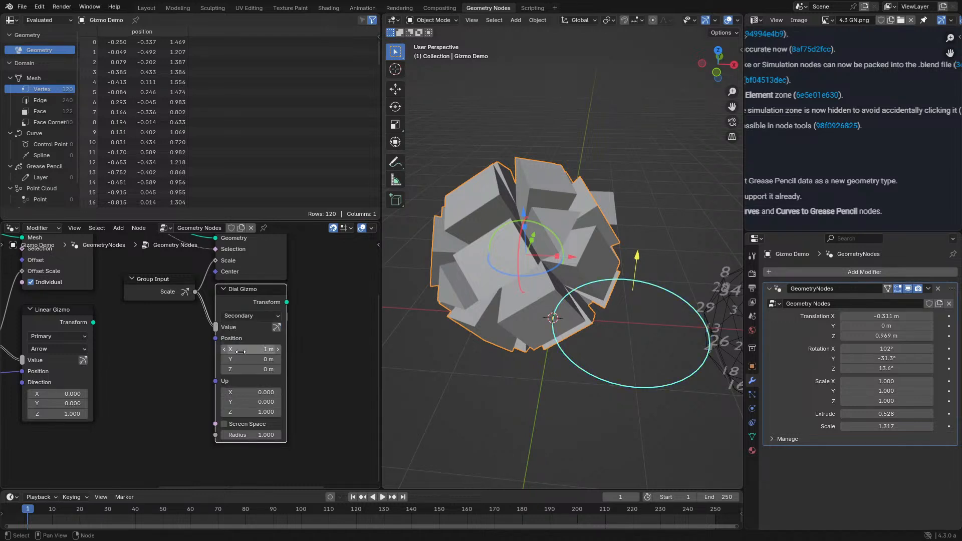
pyautogui.click(258, 316)
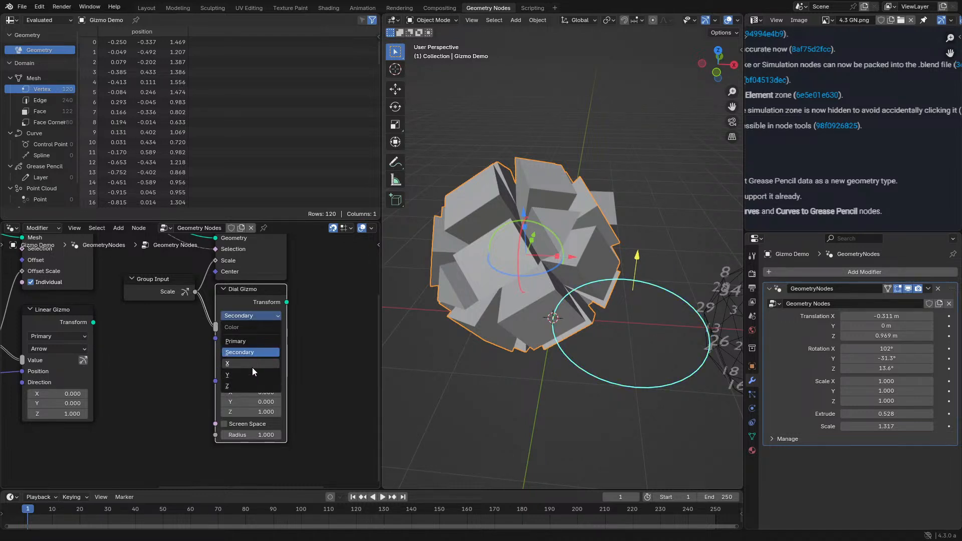
pyautogui.click(251, 368)
pyautogui.click(260, 317)
pyautogui.click(251, 338)
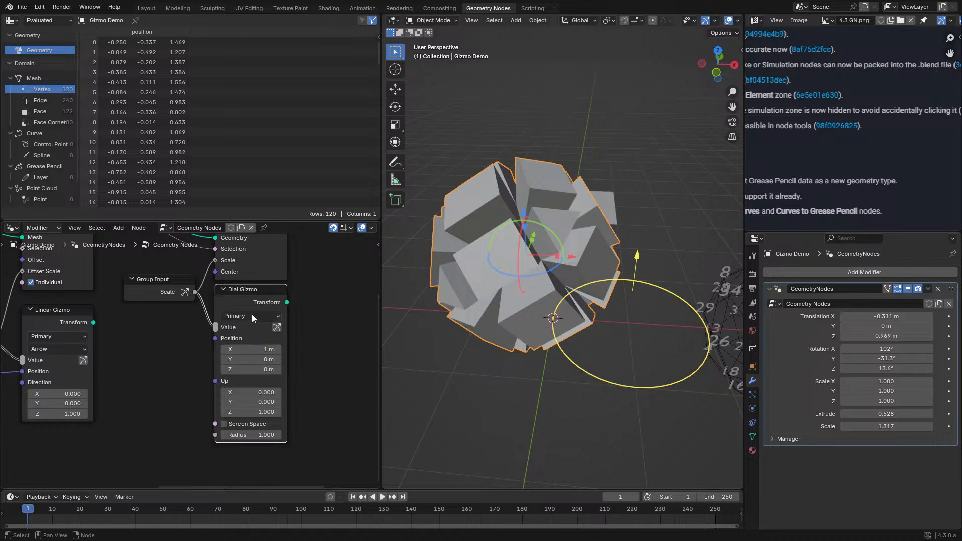
# - Enlarge the node editor by shrinking the spreadsheet, and review the Dial Gizmo and Linear Gizmo setups
pyautogui.rightClick(319, 219)
pyautogui.press('Escape')
pyautogui.moveTo(319, 221); pyautogui.dragTo(301, 64)
pyautogui.scroll(3, 231, 346)
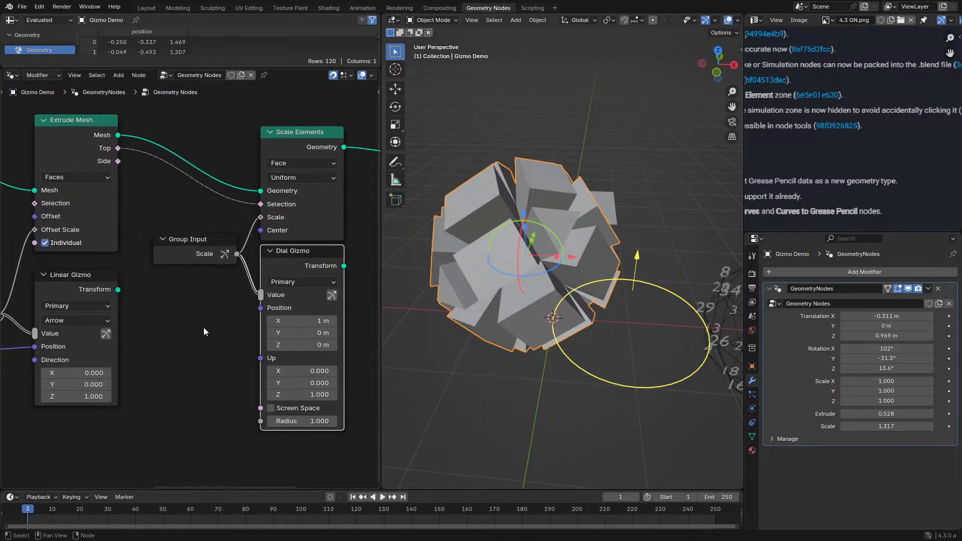
pyautogui.click(293, 278)
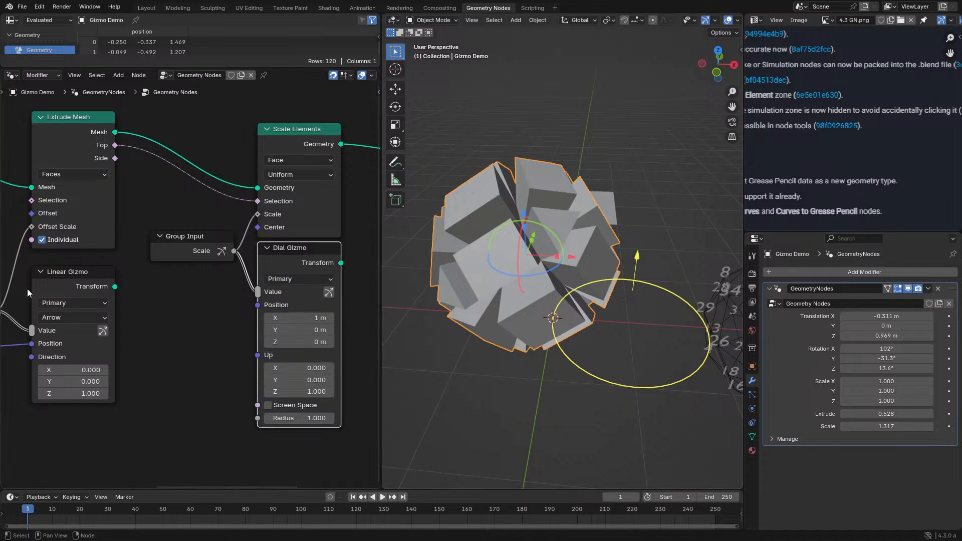
pyautogui.moveTo(48, 306); pyautogui.dragTo(188, 309, button='middle')
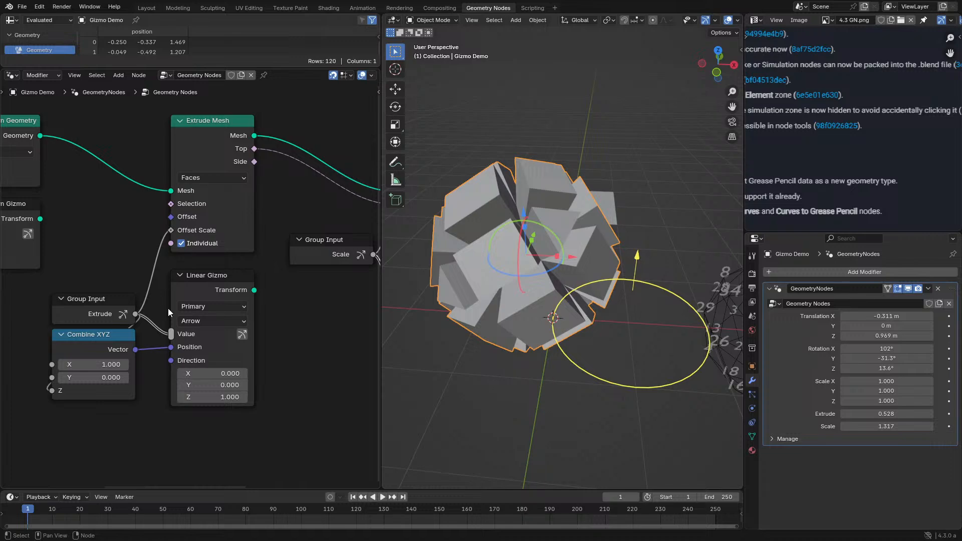
pyautogui.scroll(-5, 180, 266)
pyautogui.moveTo(234, 267); pyautogui.dragTo(132, 281, button='middle')
# - Read the Geometry Nodes release notes image at full size, from the gizmo entry to the Warning node entry
pyautogui.hotkey('ctrl', 'space')
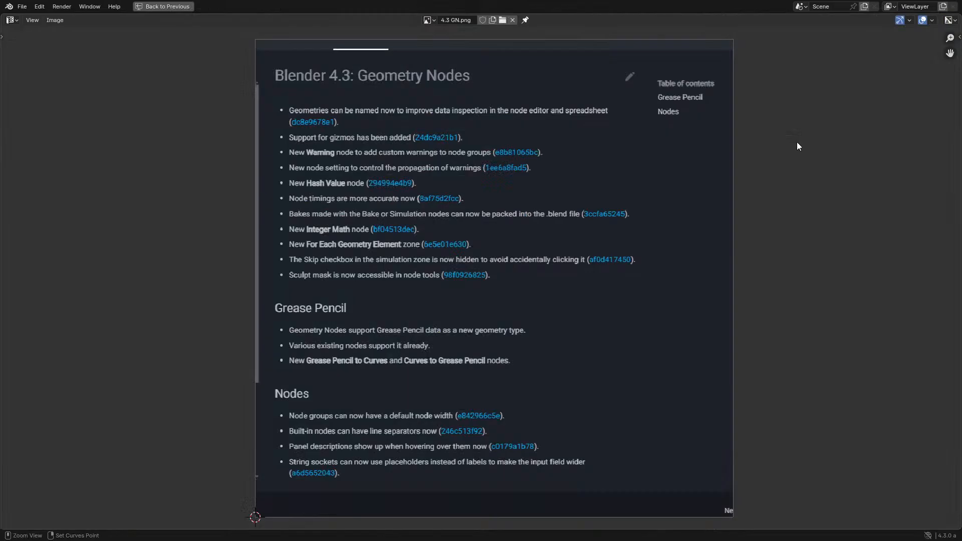
pyautogui.scroll(1, 366, 206)
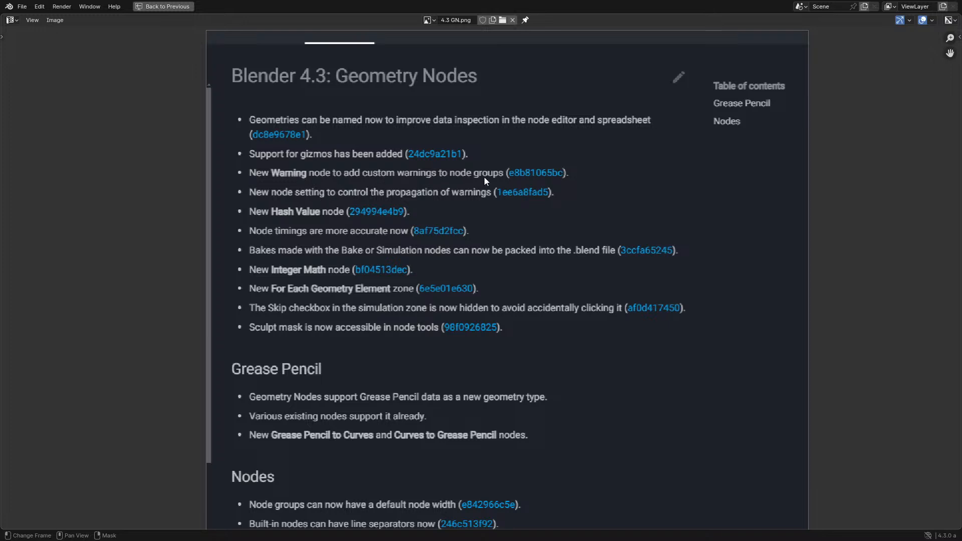
pyautogui.hotkey('ctrl', 'space')
# - Select the Plane object and maximize its node tree to show the New Nodes frame
pyautogui.moveTo(620, 314); pyautogui.dragTo(556, 265)
pyautogui.click(645, 219)
pyautogui.hotkey('ctrl', 'space')
pyautogui.moveTo(515, 327); pyautogui.dragTo(348, 218, button='middle')
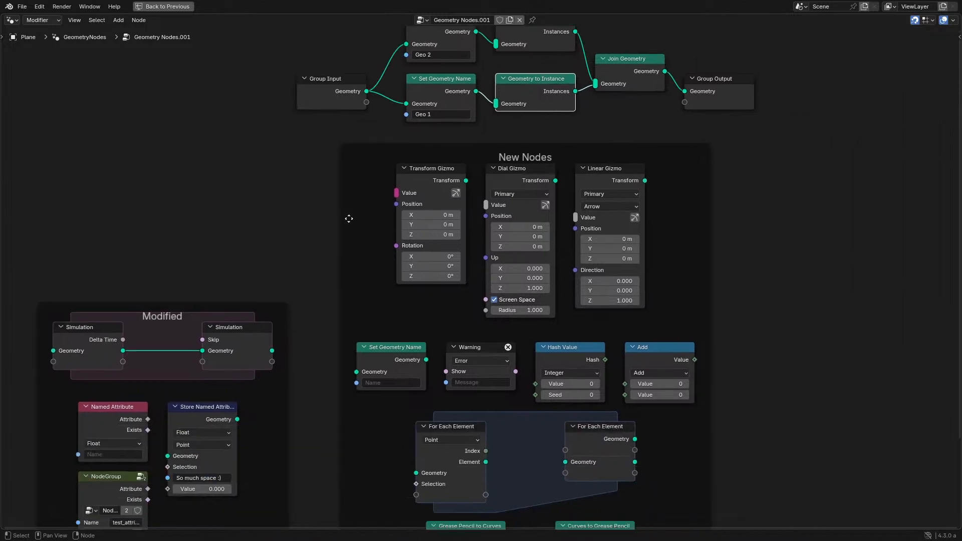
# - Select the Warning node in the New Nodes frame, restore the multi-editor layout, and set its message to "Nothing Connected"
pyautogui.scroll(2, 492, 350)
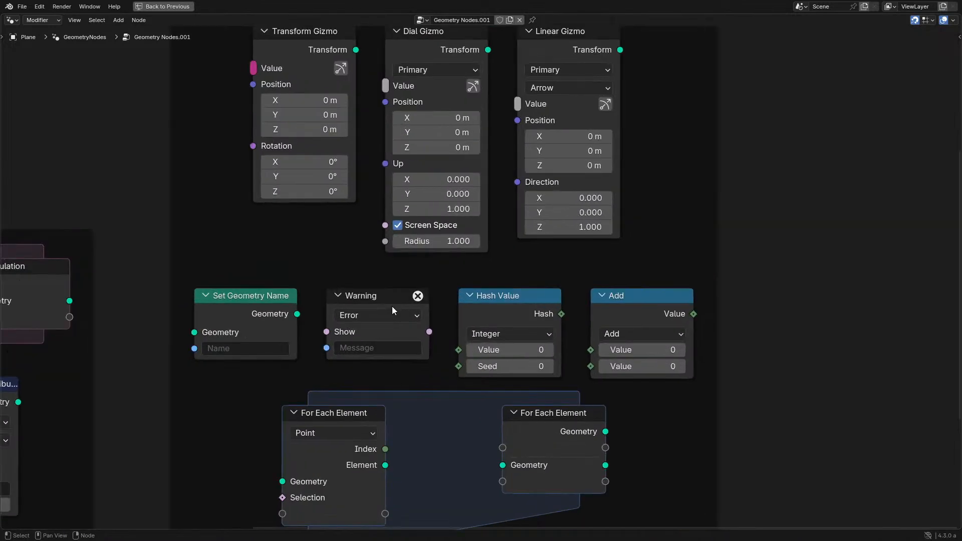
pyautogui.click(359, 296)
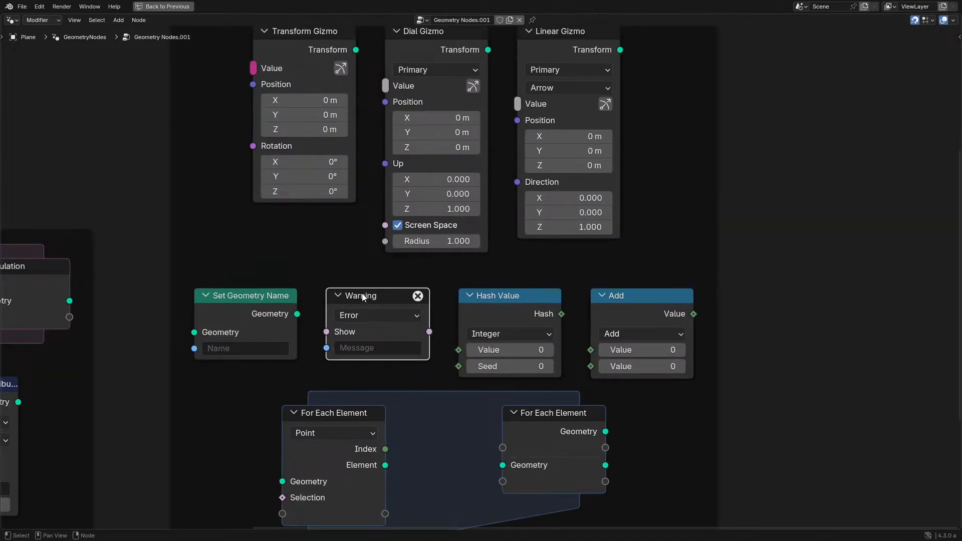
pyautogui.hotkey('ctrl', 'space')
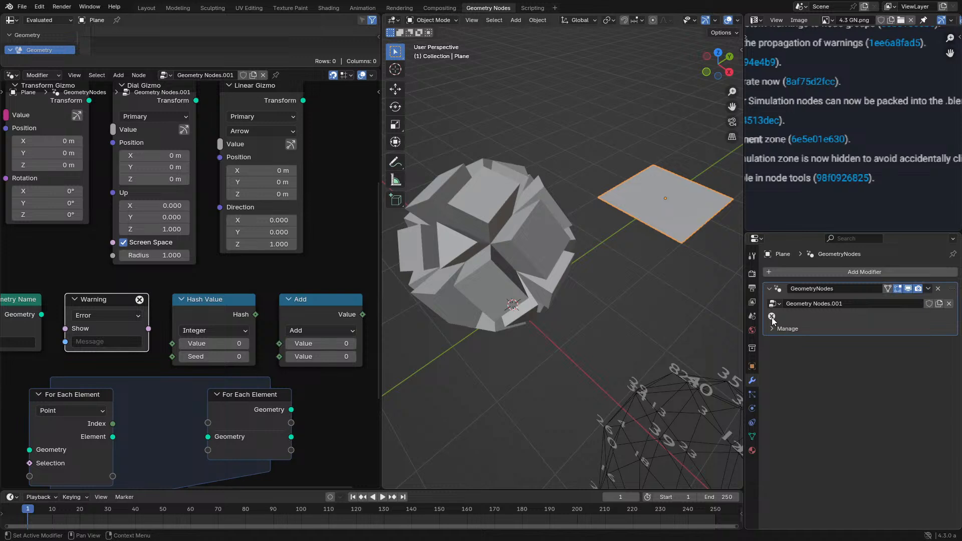
pyautogui.moveTo(111, 339); pyautogui.dragTo(182, 317, button='middle')
pyautogui.scroll(2, 182, 317)
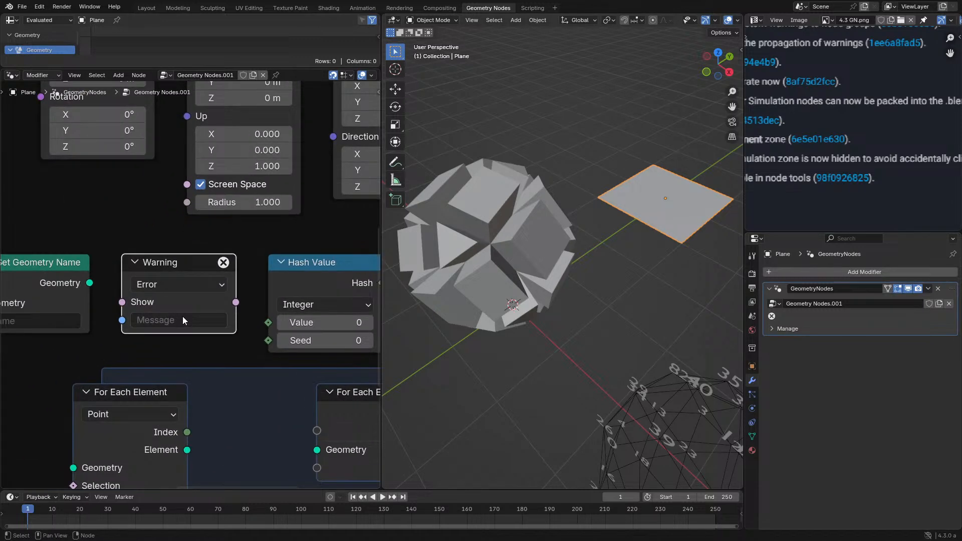
pyautogui.click(182, 316)
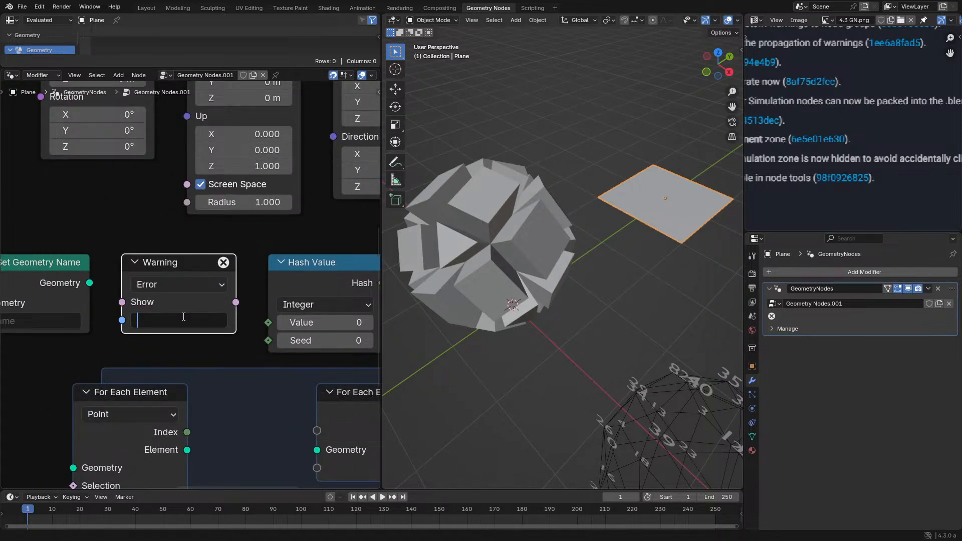
pyautogui.write('Nothing Conne')
pyautogui.write('cted')
pyautogui.press('Return')
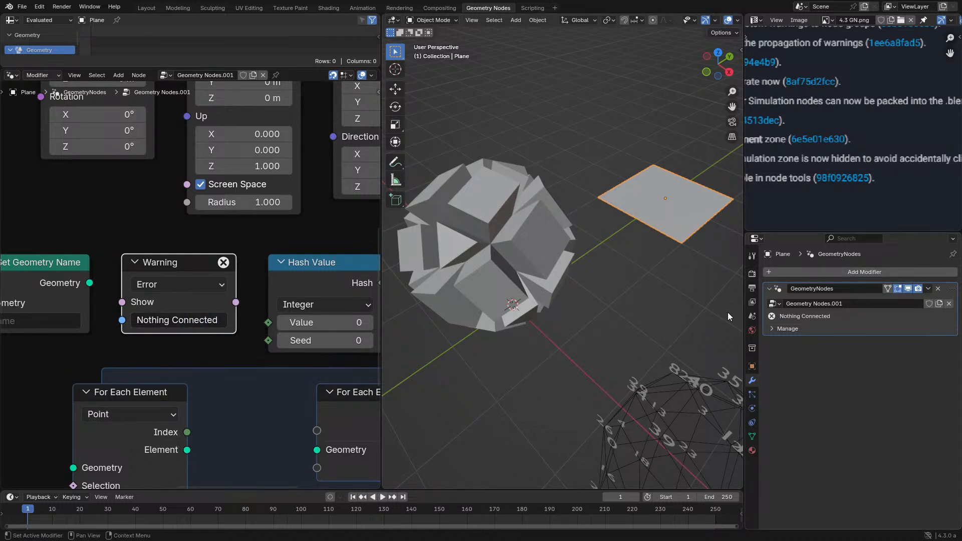
# - Try the Warning and Info types on the Warning node, then return it to Error
pyautogui.click(155, 283)
pyautogui.click(161, 338)
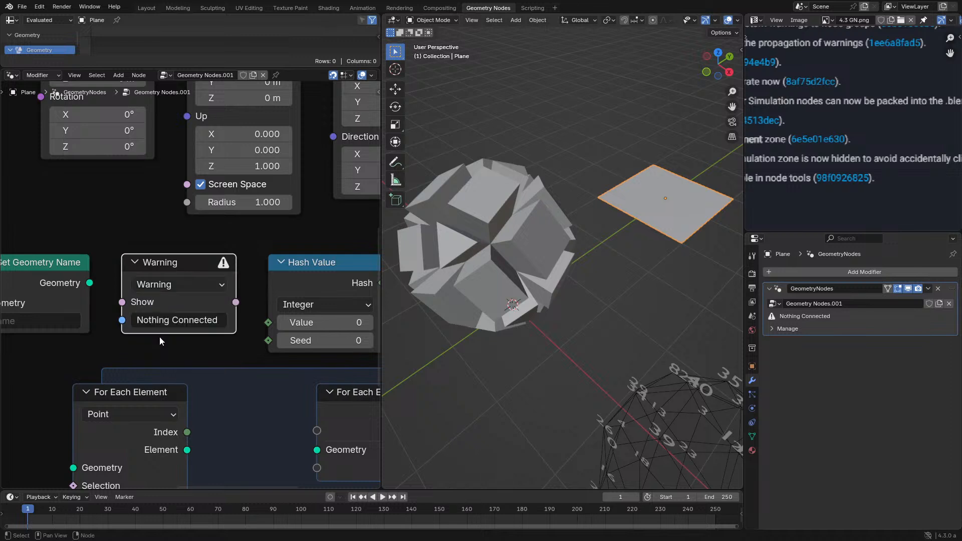
pyautogui.click(156, 284)
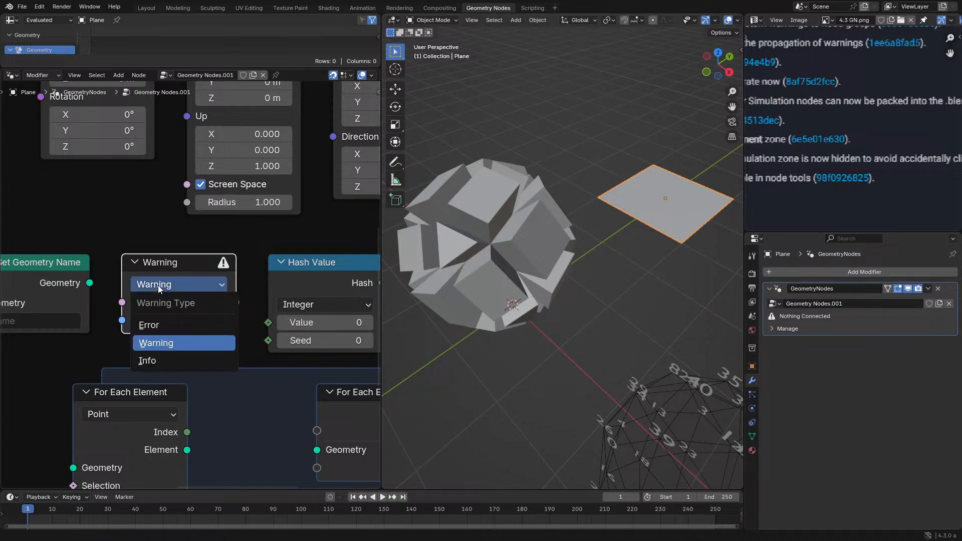
pyautogui.click(159, 355)
pyautogui.click(185, 282)
pyautogui.click(173, 319)
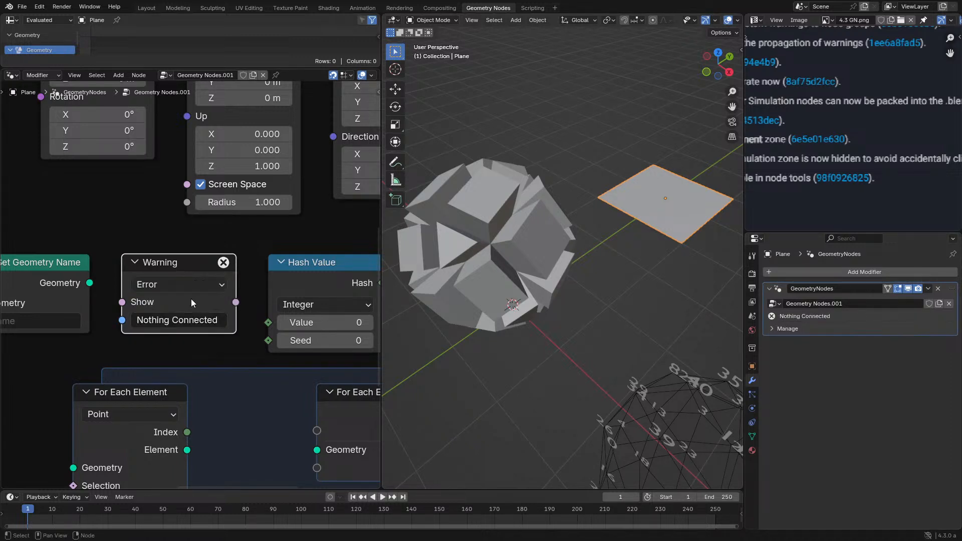
# - Show the node's sidebar properties, switch the type to Info and back to Error there, and hide the sidebar
pyautogui.press('n')
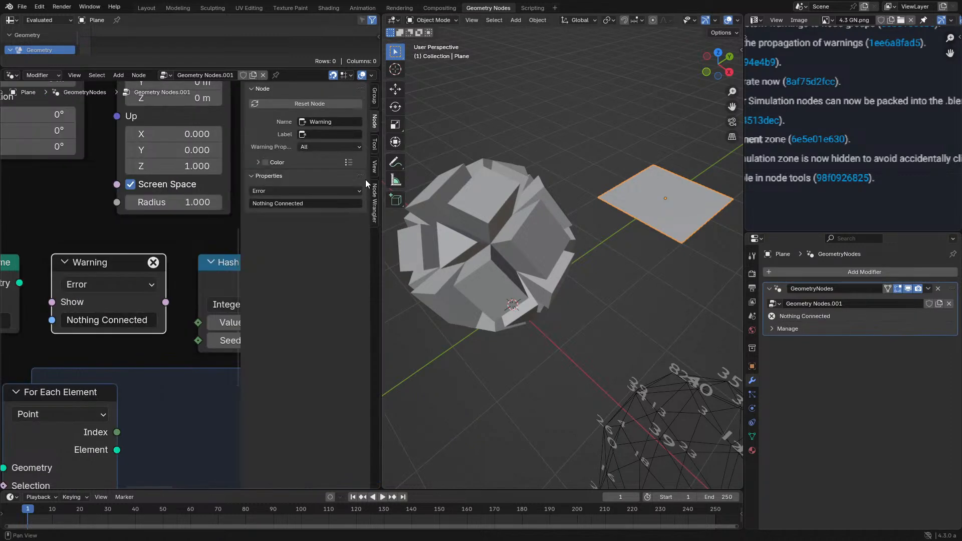
pyautogui.click(302, 193)
pyautogui.click(286, 242)
pyautogui.click(289, 191)
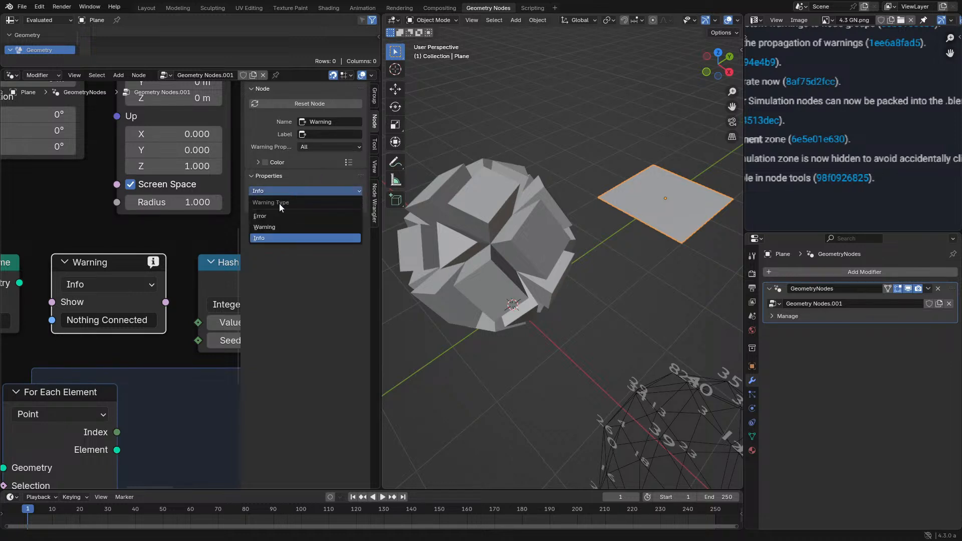
pyautogui.click(278, 214)
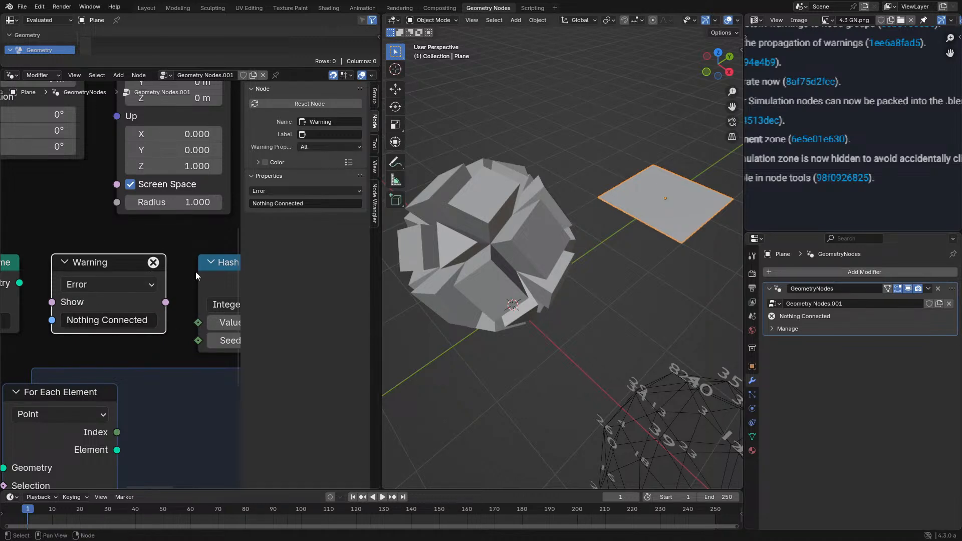
pyautogui.press('n')
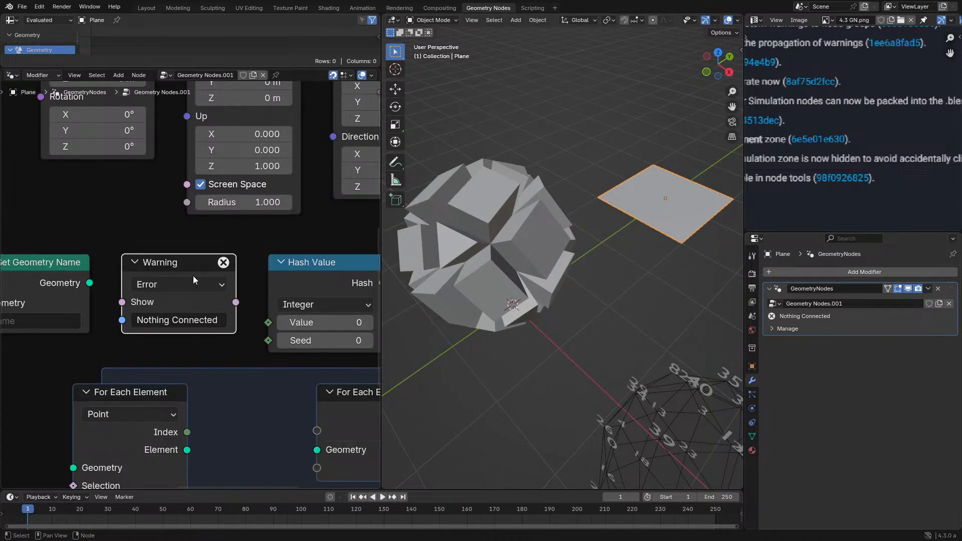
# - Duplicate the Warning node, maximize the node editor, and place the copy in the empty space above the main node chain
pyautogui.scroll(-3, 194, 278)
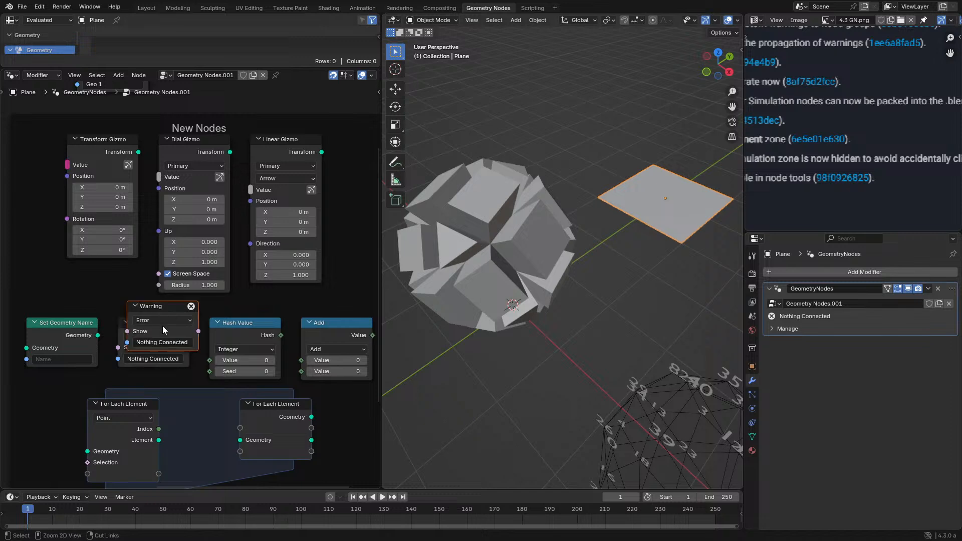
pyautogui.moveTo(162, 330); pyautogui.dragTo(295, 177)
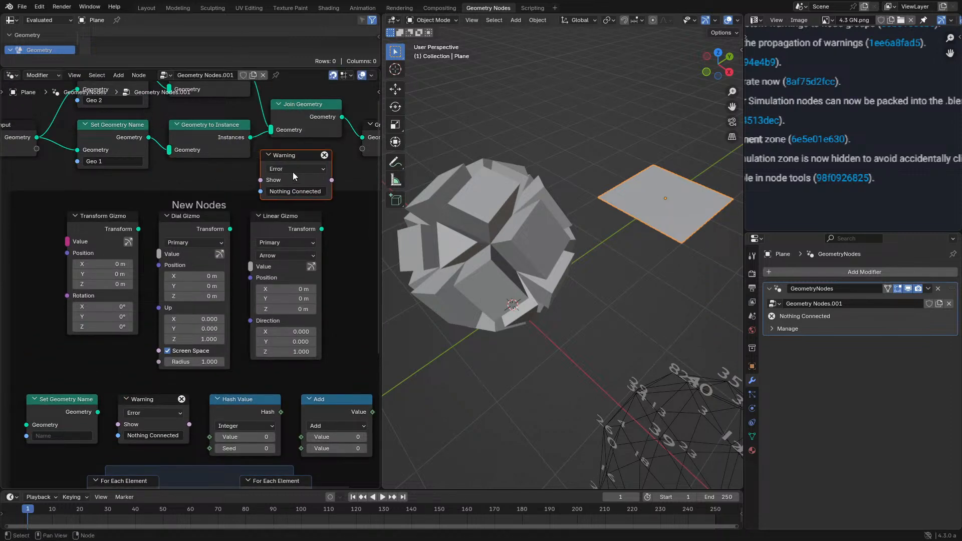
pyautogui.hotkey('ctrl', 'space')
pyautogui.moveTo(315, 118); pyautogui.dragTo(363, 368, button='middle')
pyautogui.moveTo(596, 425); pyautogui.dragTo(366, 170)
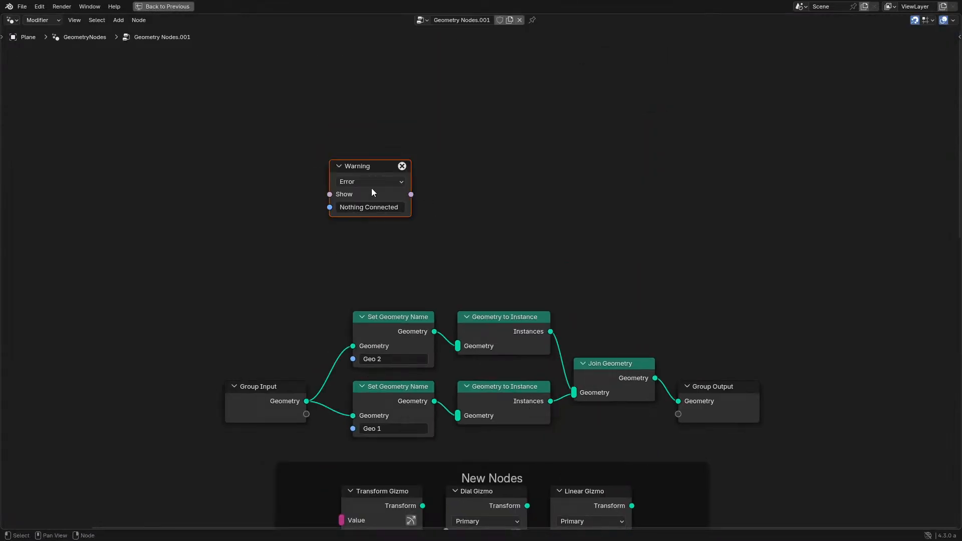
# - Delete the Set Geometry Name, Geometry to Instance and Join Geometry nodes of the main chain, and link Group Input directly to Group Output
pyautogui.moveTo(328, 284); pyautogui.dragTo(579, 420)
pyautogui.press('x')
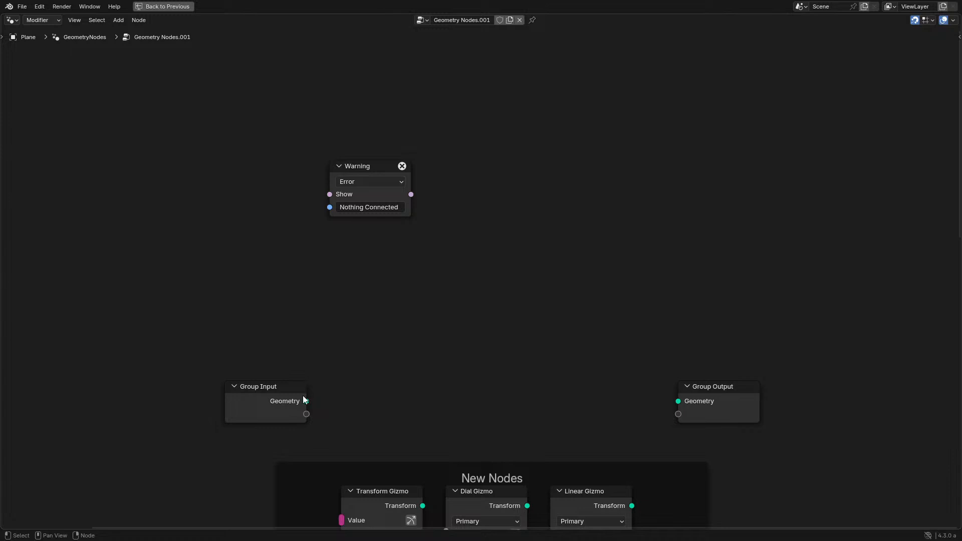
pyautogui.moveTo(305, 401); pyautogui.dragTo(678, 401)
# - Add a Switch node on the geometry link between Group Input and Group Output
pyautogui.hotkey('shift', 'a')
pyautogui.click(425, 277)
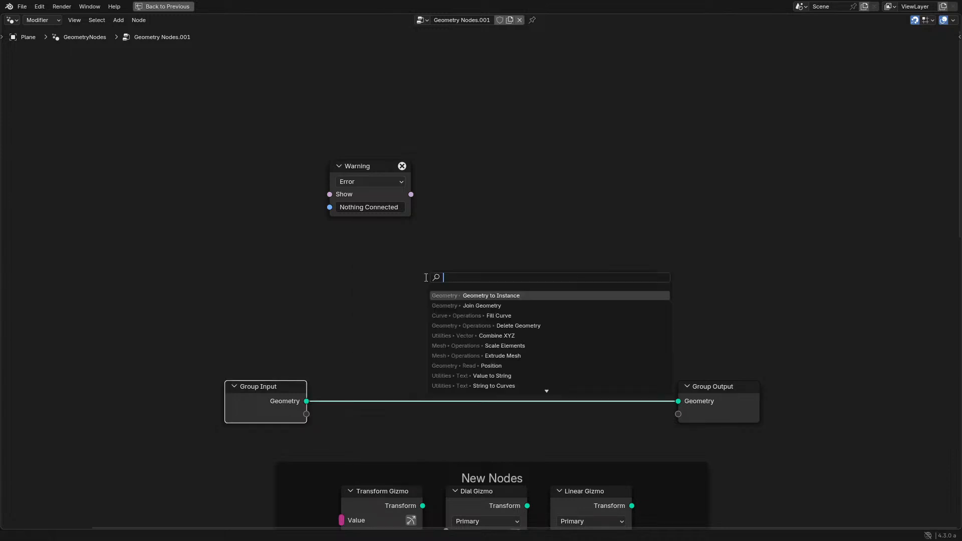
pyautogui.write('s')
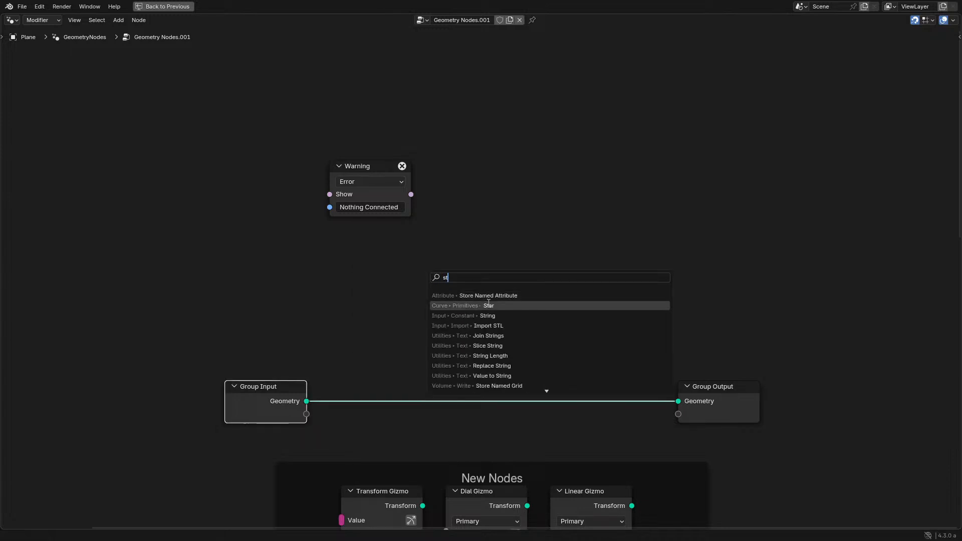
pyautogui.write('w')
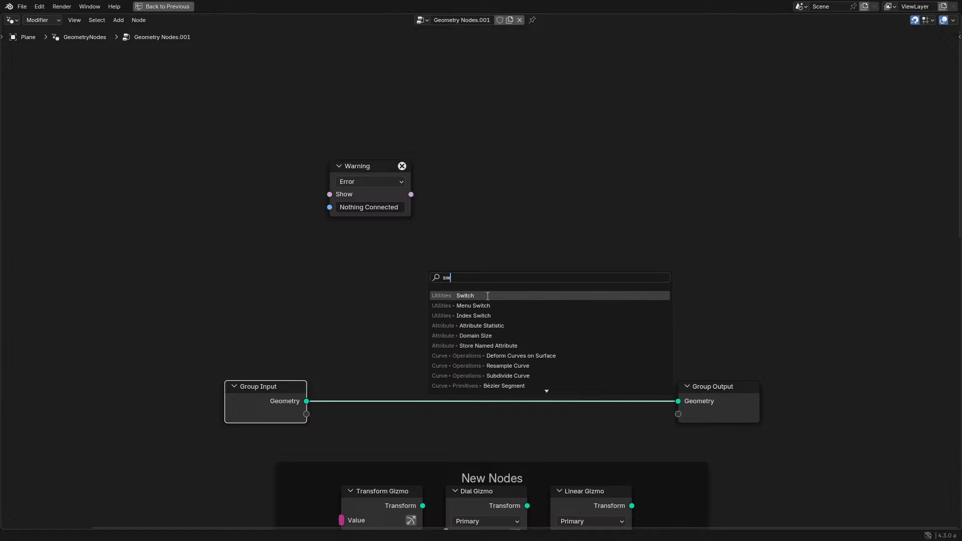
pyautogui.press('Return')
pyautogui.click(536, 344)
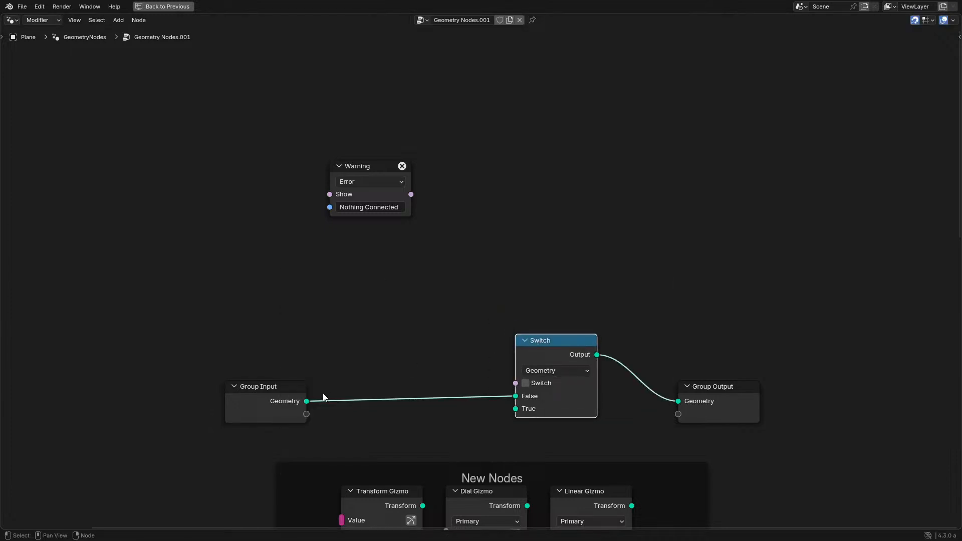
# - Add a Domain Size node fed by the Group Input geometry and place it above the Group Input node
pyautogui.moveTo(306, 400); pyautogui.dragTo(282, 295)
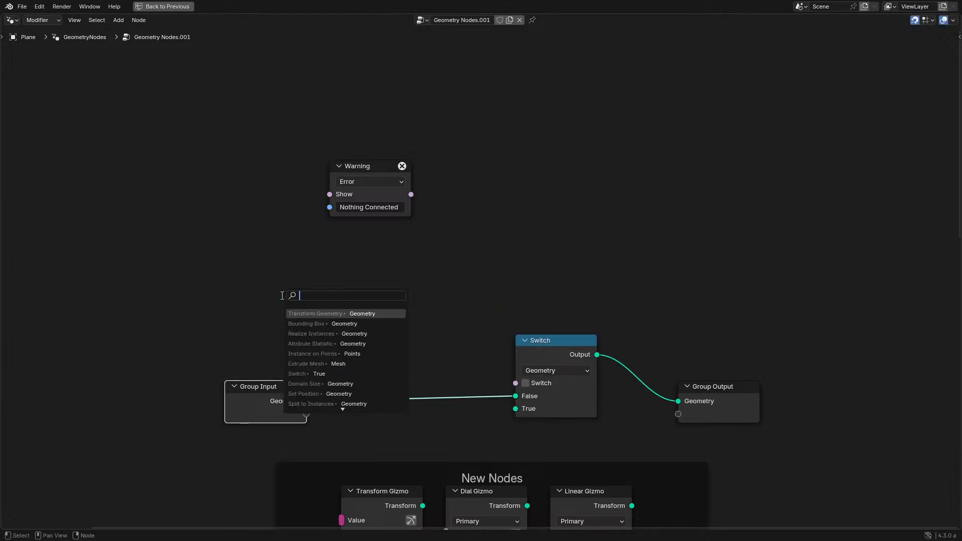
pyautogui.write('domain')
pyautogui.press('Return')
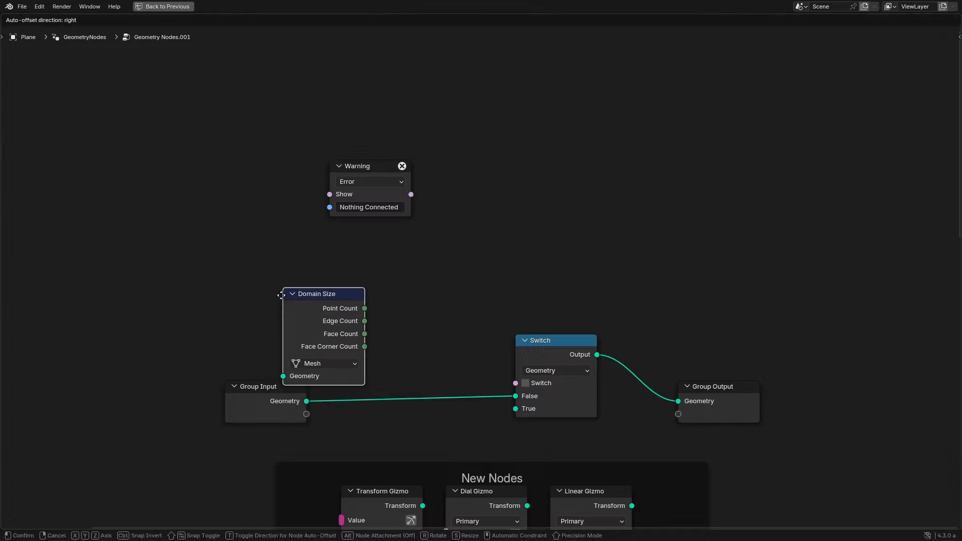
pyautogui.click(198, 243)
# - Add a Greater Than comparison fed by the Domain Size node's Point Count, with B set to 1
pyautogui.moveTo(283, 250); pyautogui.dragTo(321, 259)
pyautogui.write('gr')
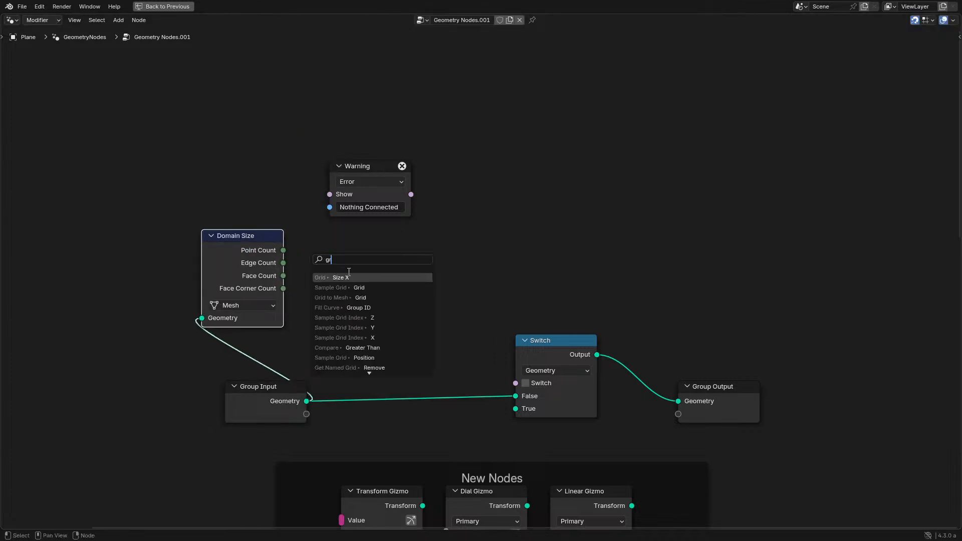
pyautogui.write('ea')
pyautogui.press('Return')
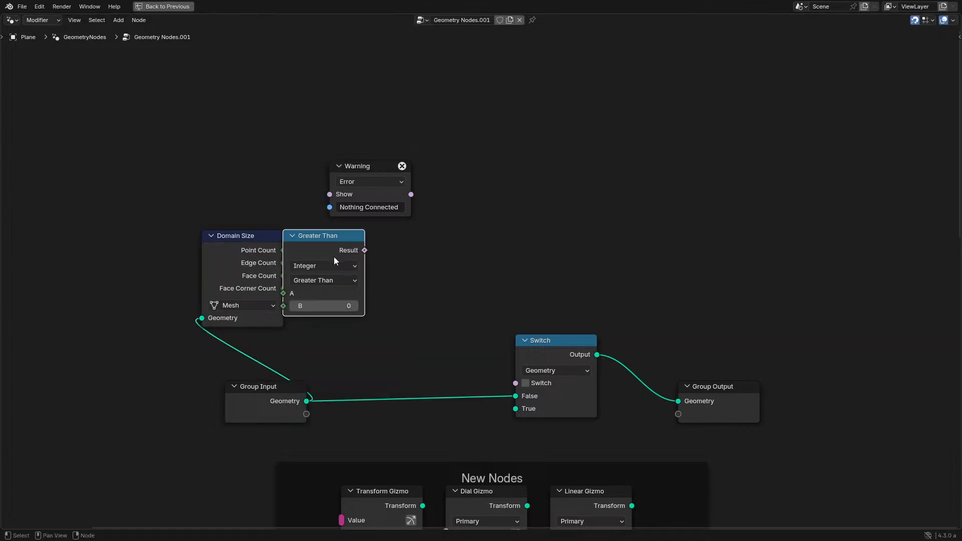
pyautogui.click(365, 277)
pyautogui.click(370, 317)
pyautogui.write('1')
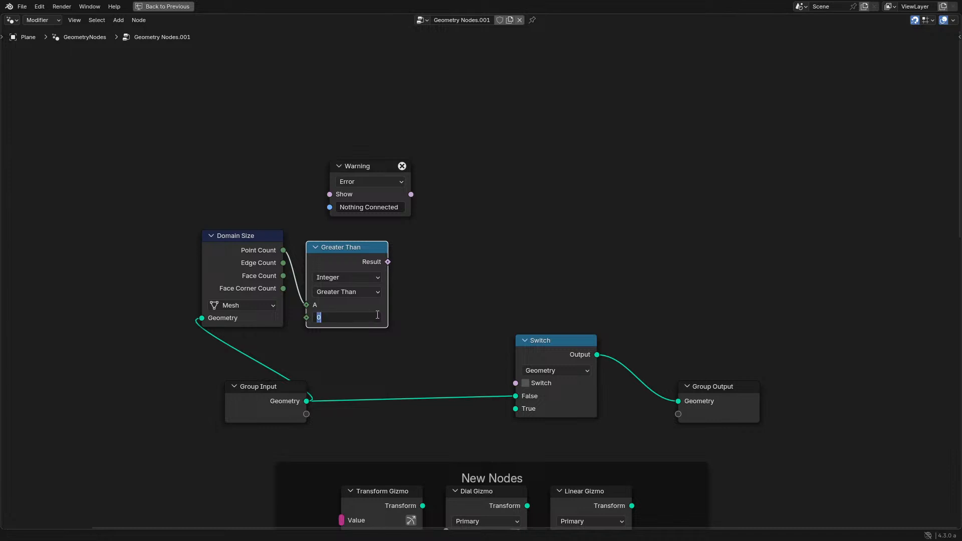
pyautogui.press('Return')
# - Connect the comparison result to the Warning node's Show input and set the warning message to "Empty"
pyautogui.moveTo(388, 261); pyautogui.dragTo(329, 195)
pyautogui.click(360, 207)
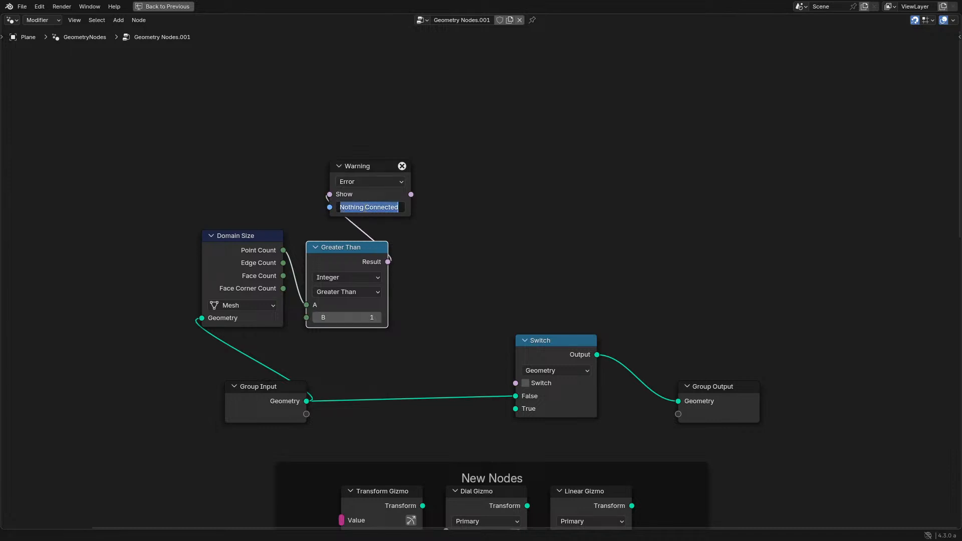
pyautogui.write('Geome')
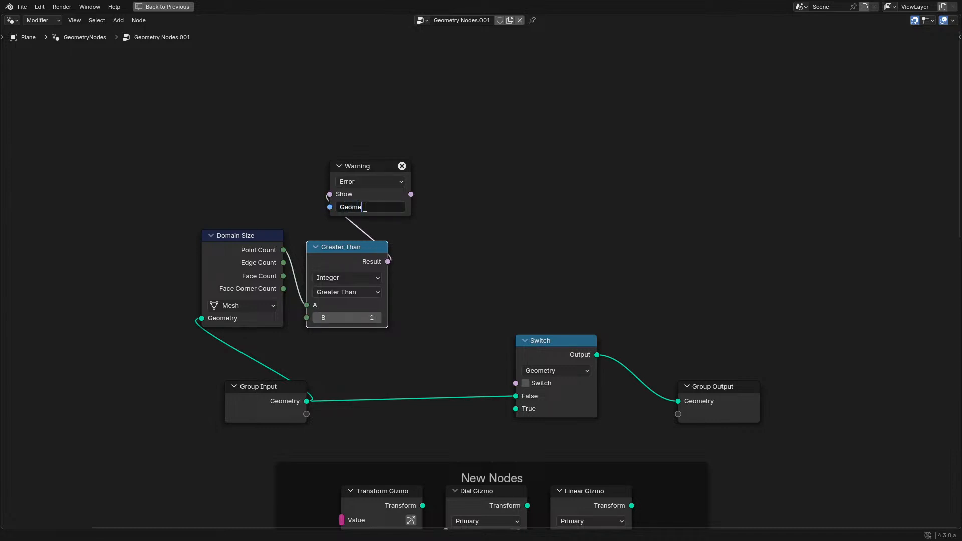
pyautogui.press('BackSpace')
pyautogui.hotkey('ctrl', 'a')
pyautogui.write('Empty')
pyautogui.press('Return')
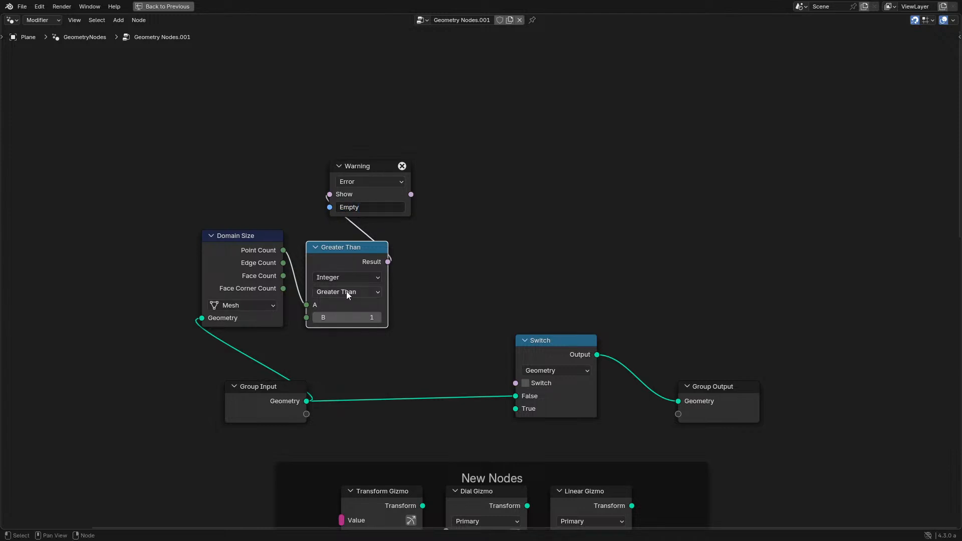
# - Change the comparison to Less Than and move the Warning node to the right of it
pyautogui.click(346, 294)
pyautogui.click(345, 321)
pyautogui.click(361, 186)
pyautogui.press('h')
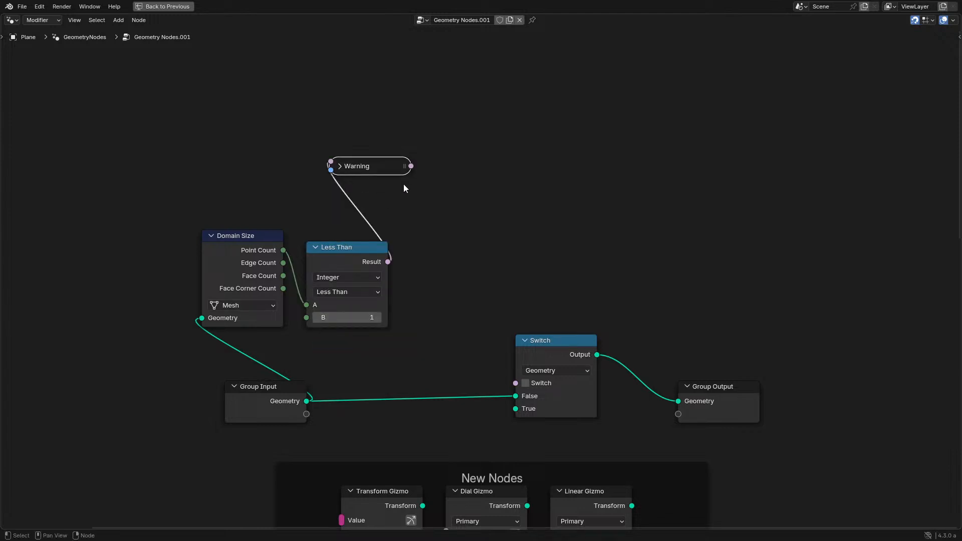
pyautogui.press('h')
pyautogui.moveTo(362, 188); pyautogui.dragTo(452, 289)
# - Restore the multi-editor layout and set the original "Nothing Connected" Warning node in the New Nodes frame to Info
pyautogui.hotkey('ctrl', 'space')
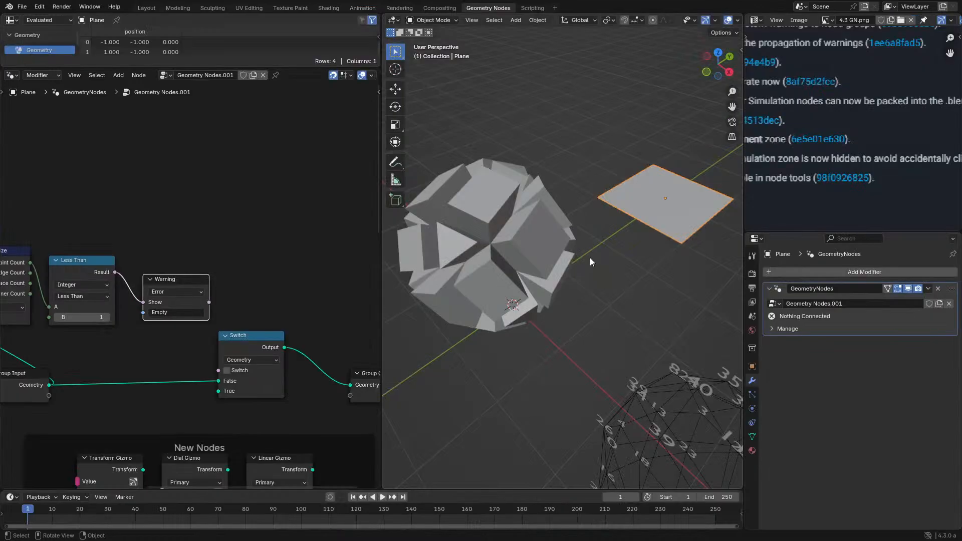
pyautogui.keyDown('shift'); pyautogui.moveTo(648, 223); pyautogui.dragTo(606, 248, button='middle'); pyautogui.keyUp('shift')
pyautogui.press('Tab')
pyautogui.press('Tab')
pyautogui.scroll(-3, 185, 296)
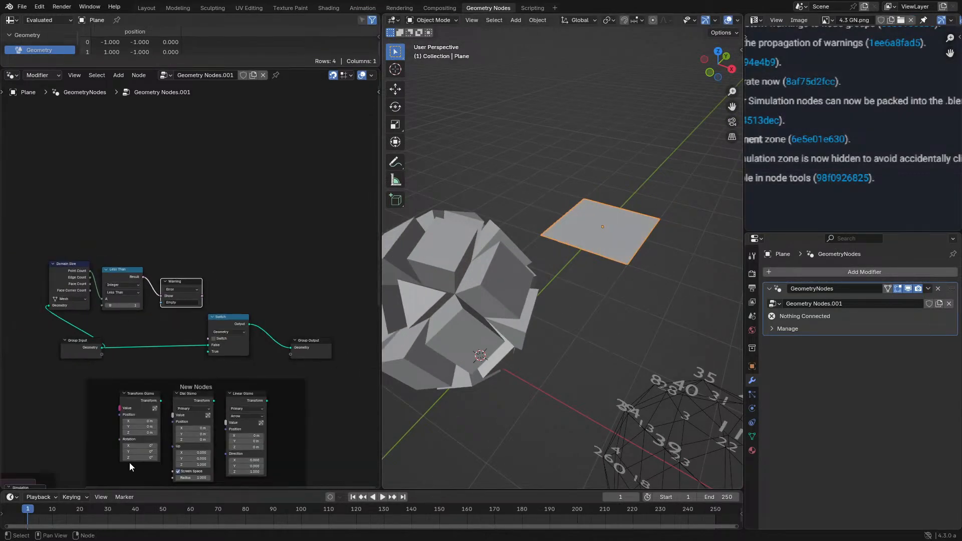
pyautogui.moveTo(129, 462); pyautogui.dragTo(138, 304, button='middle')
pyautogui.scroll(1, 156, 288)
pyautogui.scroll(1, 175, 316)
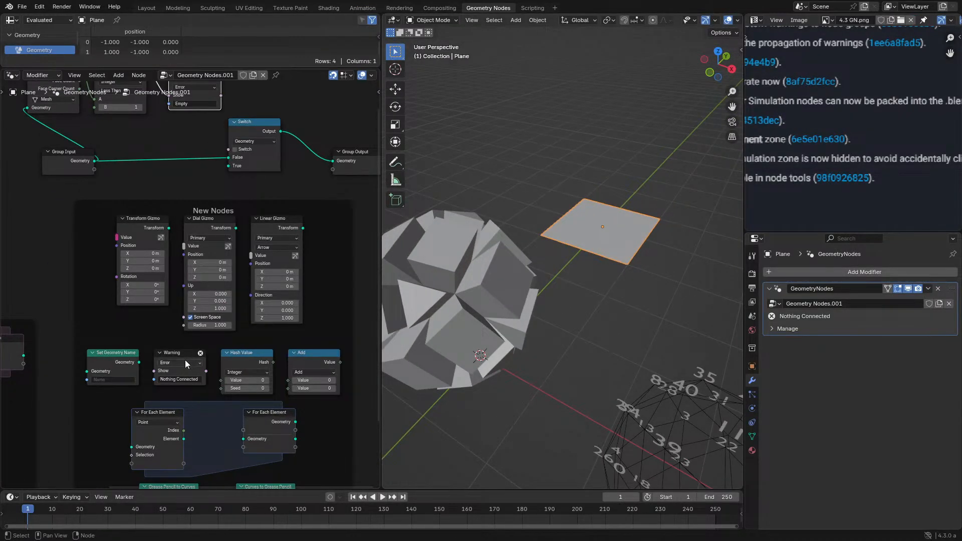
pyautogui.click(185, 360)
pyautogui.click(175, 397)
pyautogui.moveTo(192, 277); pyautogui.dragTo(201, 471, button='middle')
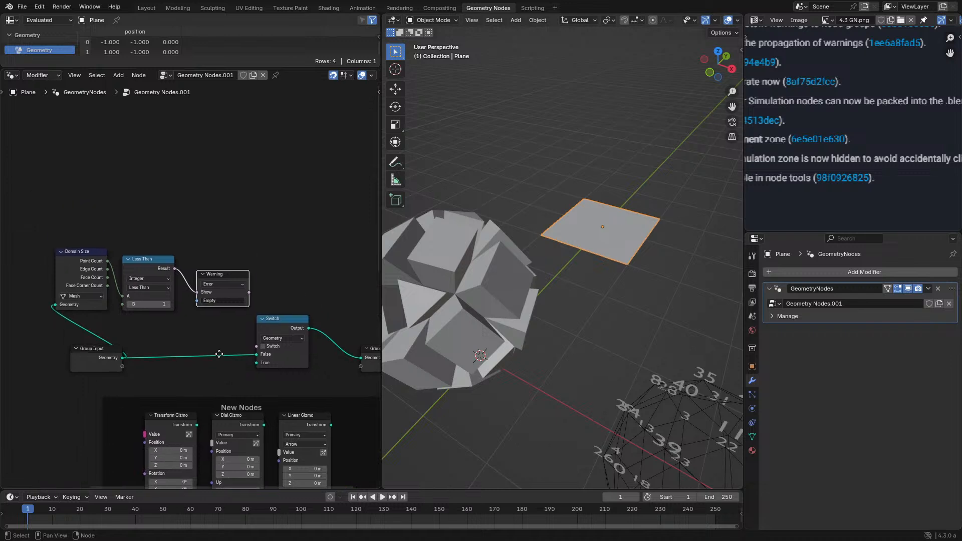
# - Delete all the plane's vertices in Edit Mode to test the Warning node, and undo the deletion
pyautogui.scroll(2, 237, 323)
pyautogui.press('Tab')
pyautogui.press('x')
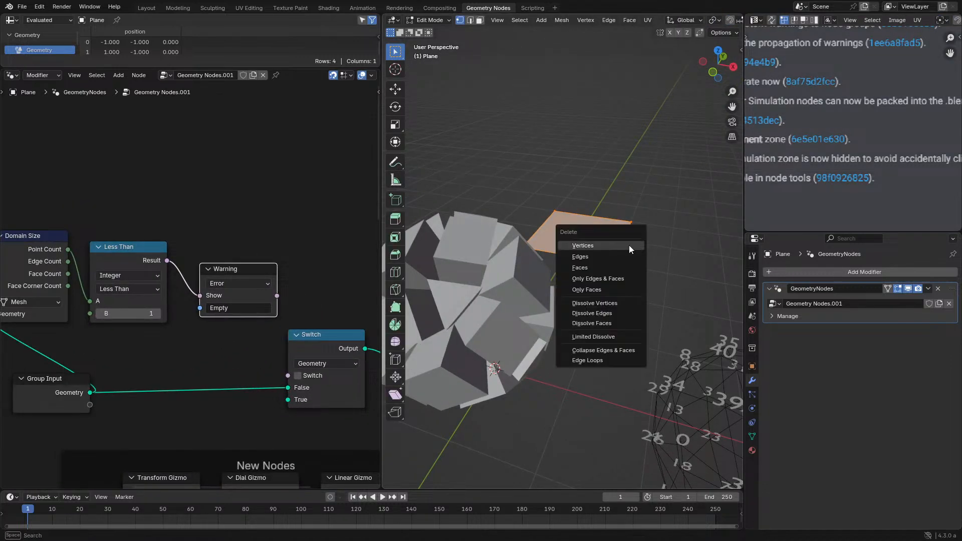
pyautogui.click(629, 245)
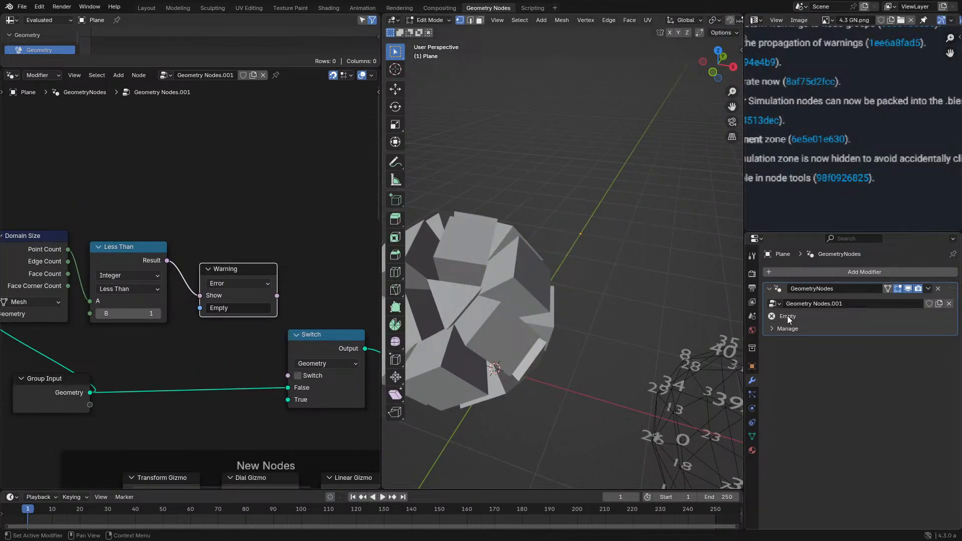
pyautogui.hotkey('ctrl', 'z')
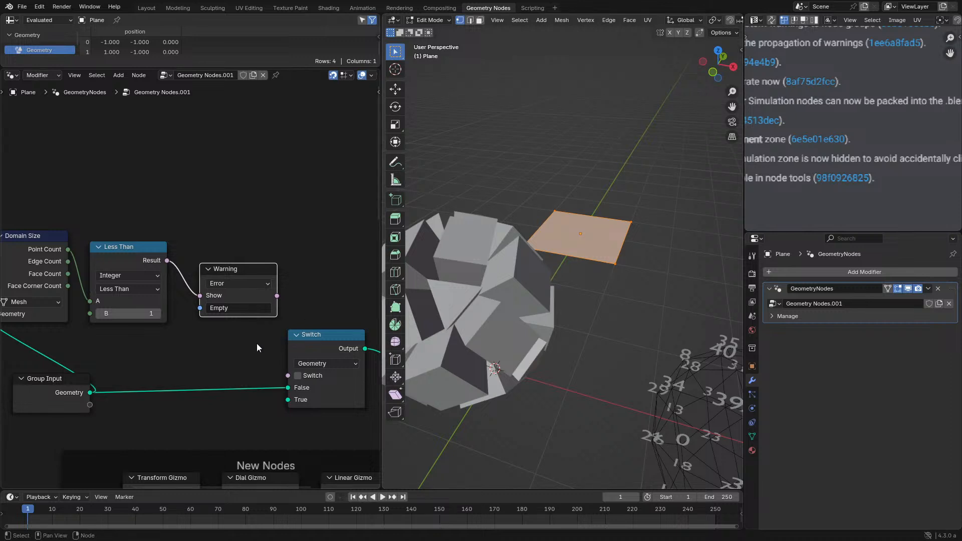
# - Connect the Warning node's output to the Switch node's Switch input
pyautogui.moveTo(256, 344); pyautogui.dragTo(188, 302, button='middle')
pyautogui.scroll(1, 200, 279)
pyautogui.moveTo(200, 277); pyautogui.dragTo(214, 370)
pyautogui.hotkey('shift', 'a')
pyautogui.write('cobe')
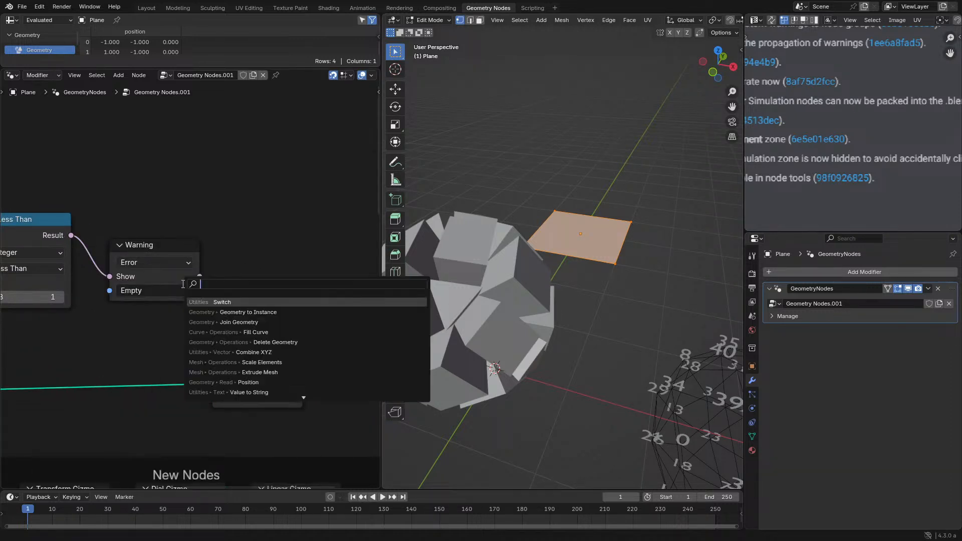
pyautogui.press('Return')
pyautogui.hotkey('ctrl', 'z')
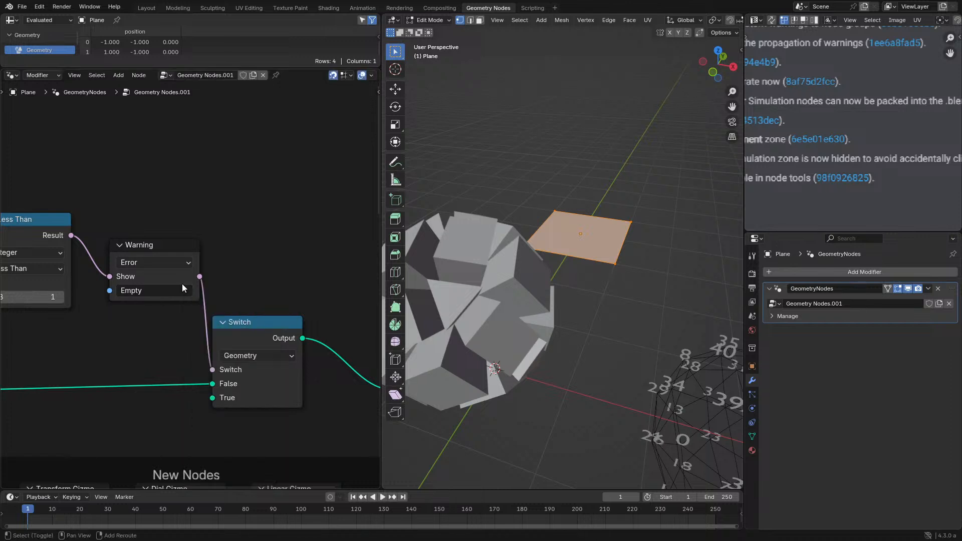
# - Add a Cube mesh primitive node and connect its Mesh output to the Switch node's True input
pyautogui.hotkey('shift', 'a')
pyautogui.click(183, 284)
pyautogui.write('cube')
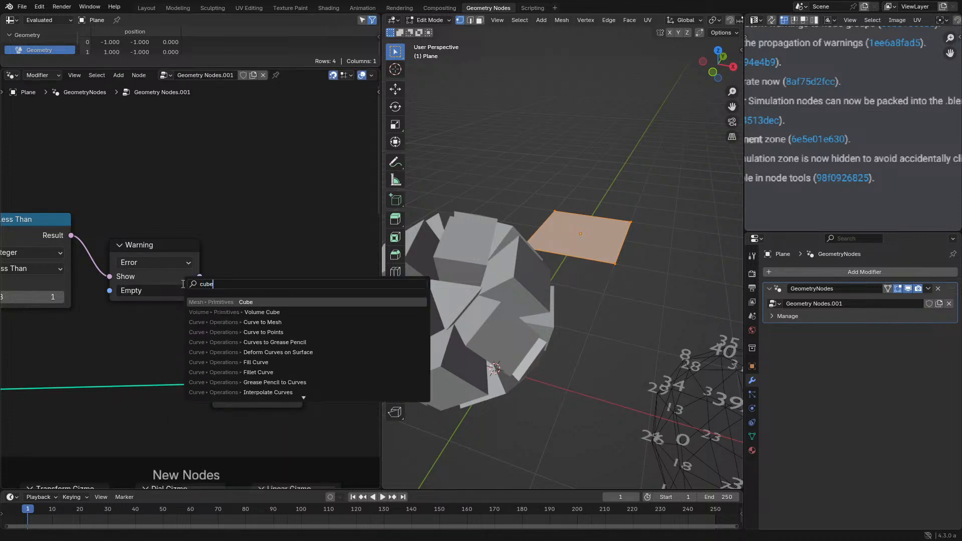
pyautogui.press('Return')
pyautogui.click(251, 113)
pyautogui.moveTo(354, 132); pyautogui.dragTo(212, 398)
# - Delete the plane's vertices again to test the switch to the fallback cube
pyautogui.press('x')
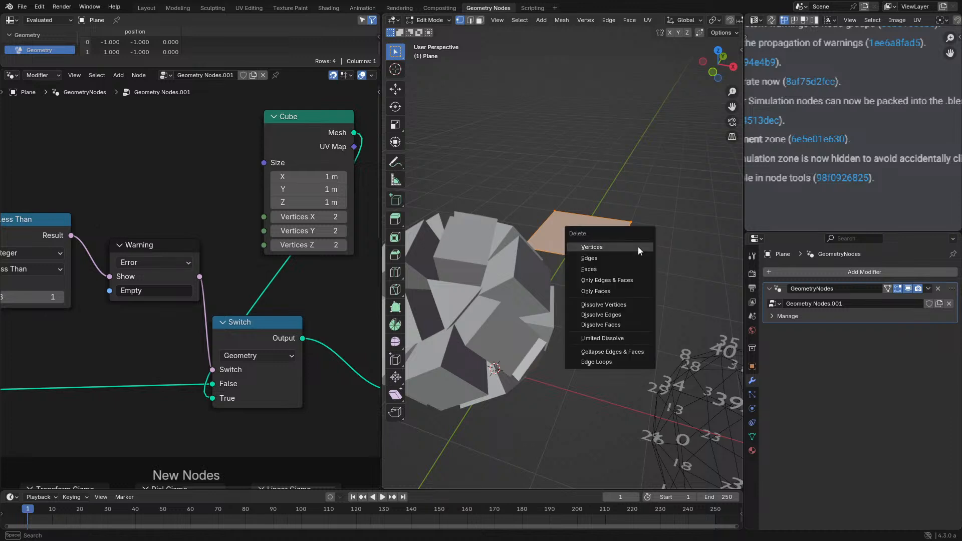
pyautogui.click(639, 248)
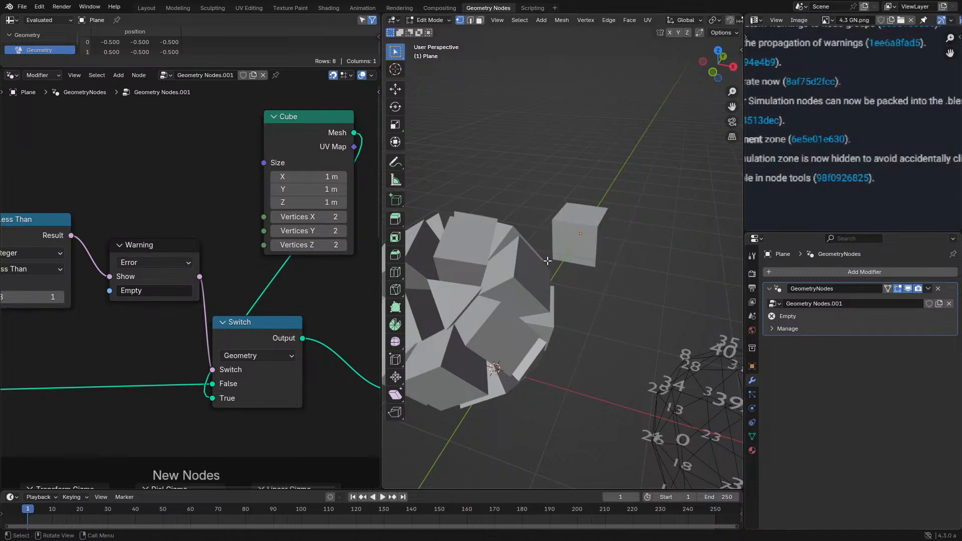
pyautogui.moveTo(227, 301); pyautogui.dragTo(236, 299, button='middle')
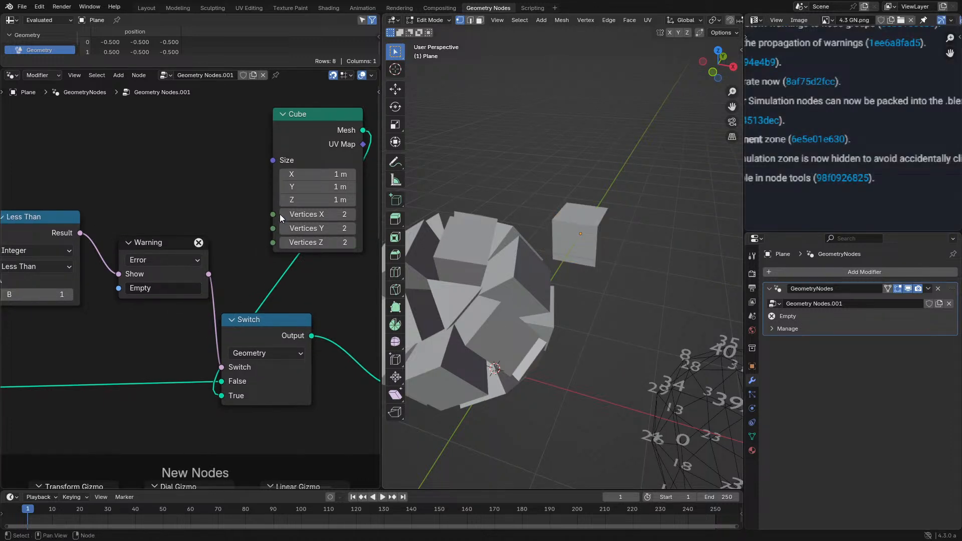
# - Delete the warning test nodes between Group Input and Group Output, leaving the two linked directly
pyautogui.hotkey('ctrl', 'space')
pyautogui.moveTo(162, 102); pyautogui.dragTo(670, 332)
pyautogui.press('x')
pyautogui.keyDown('alt'); pyautogui.keyDown('shift'); pyautogui.click(205, 402); pyautogui.keyUp('shift'); pyautogui.keyUp('alt')
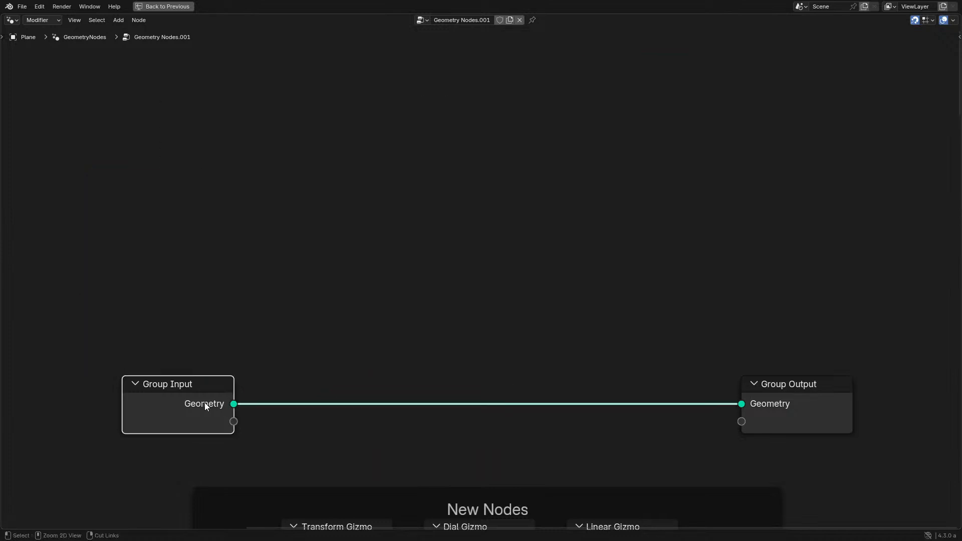
pyautogui.hotkey('ctrl', 'space')
# - Review the Blender 4.3 Geometry Nodes release notes in the enlarged image editor
pyautogui.scroll(-2, 895, 100)
pyautogui.moveTo(860, 132); pyautogui.dragTo(833, 153, button='middle')
pyautogui.hotkey('ctrl', 'space')
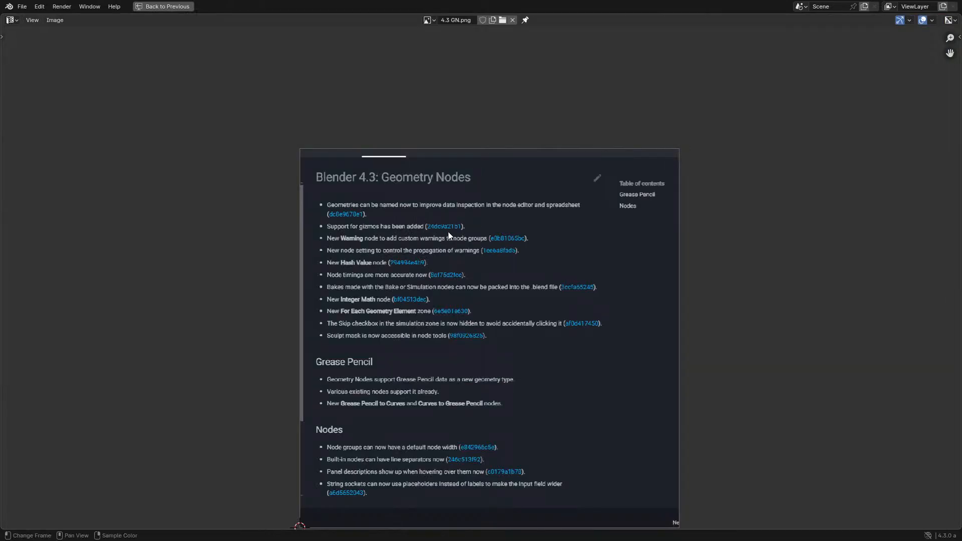
pyautogui.scroll(1, 448, 233)
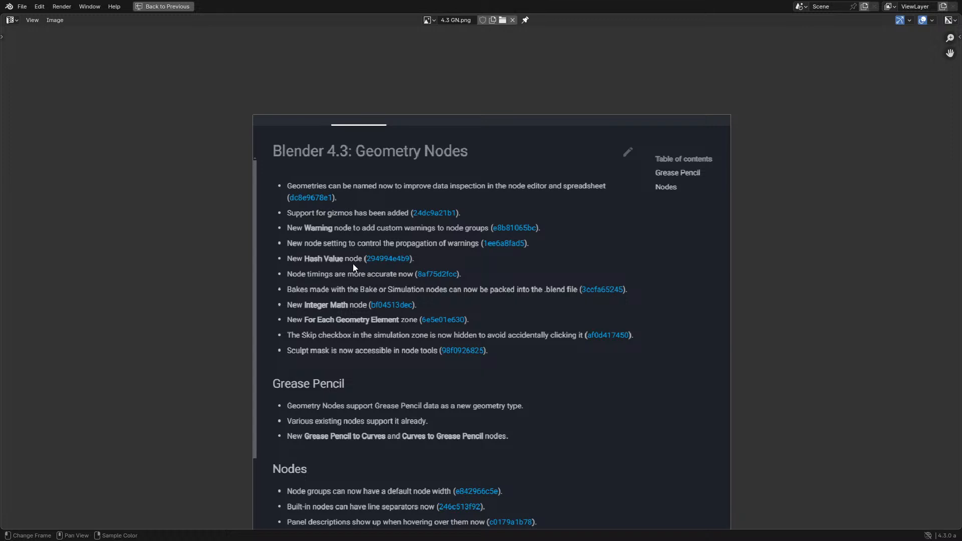
pyautogui.hotkey('ctrl', 'space')
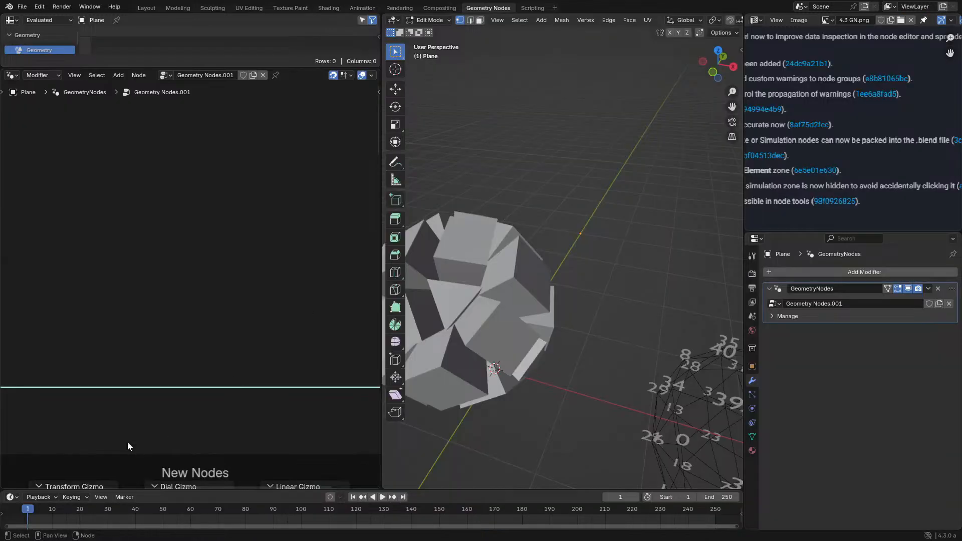
# - Examine the nodes in the Modified and New Nodes frames in the enlarged node editor
pyautogui.press('Home')
pyautogui.hotkey('ctrl', 'space')
pyautogui.moveTo(170, 353); pyautogui.dragTo(292, 244, button='middle')
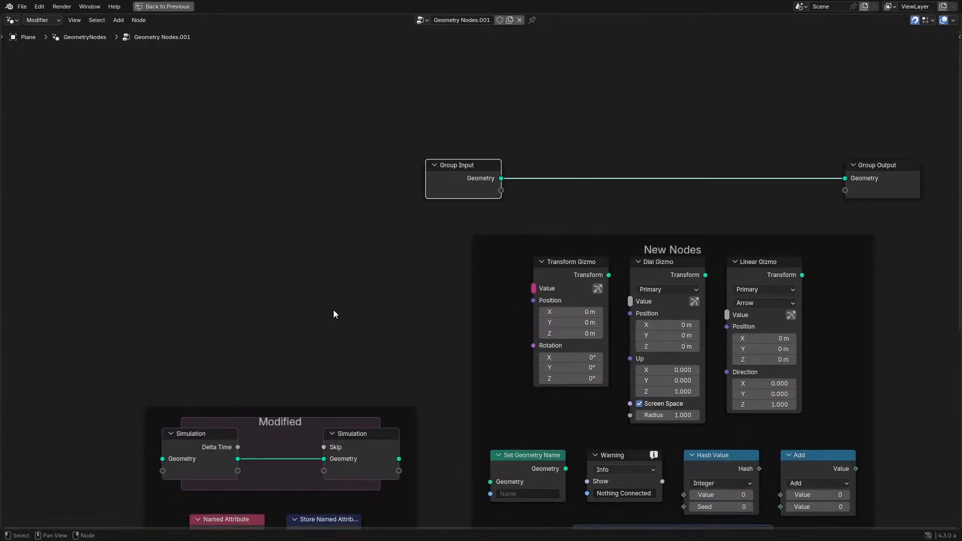
pyautogui.moveTo(338, 367); pyautogui.dragTo(342, 140, button='middle')
pyautogui.scroll(2, 357, 293)
pyautogui.scroll(-1, 357, 293)
pyautogui.moveTo(452, 195); pyautogui.dragTo(357, 220, button='middle')
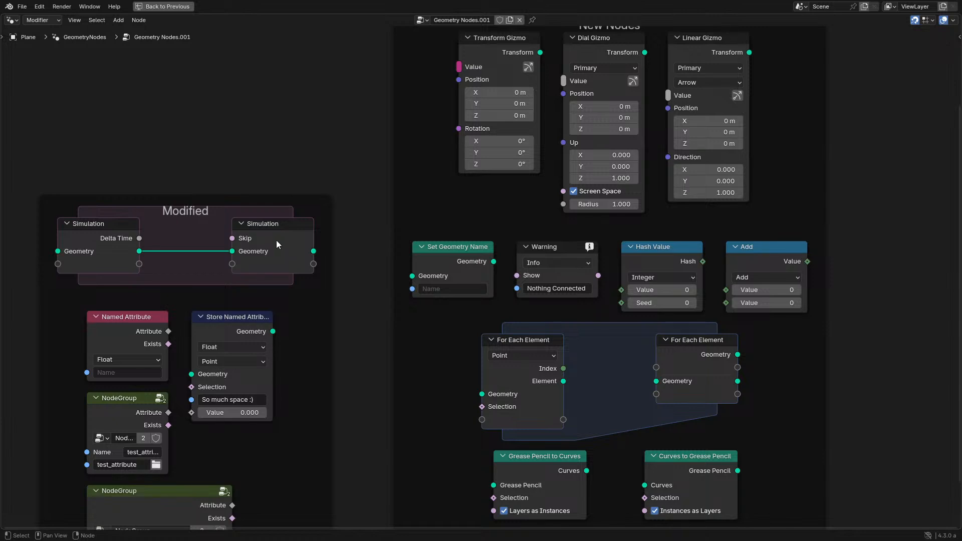
pyautogui.scroll(-1, 276, 240)
pyautogui.moveTo(301, 206); pyautogui.dragTo(315, 209, button='middle')
pyautogui.moveTo(357, 175); pyautogui.dragTo(252, 340, button='middle')
pyautogui.hotkey('ctrl', 'space')
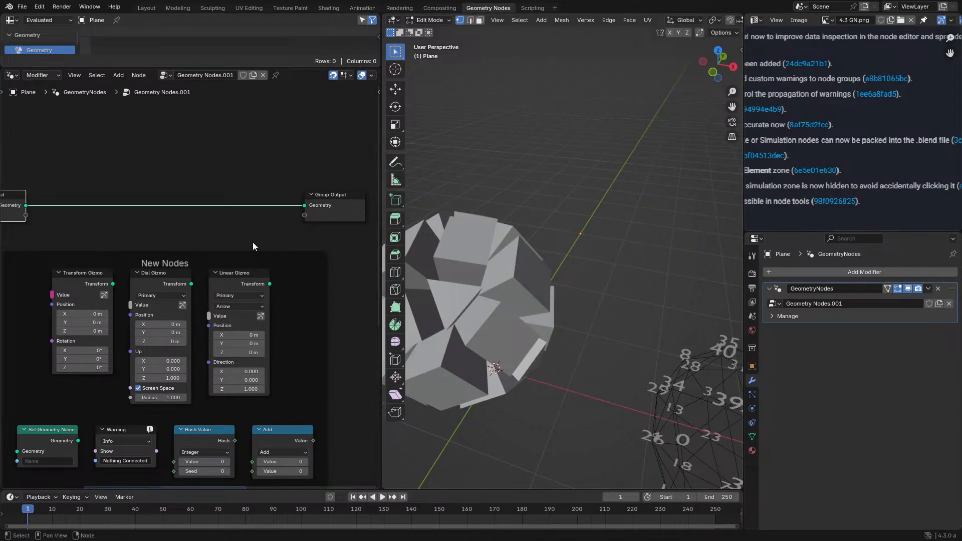
# - Try adding a new plane mesh in Edit Mode, and undo back to the original plane in Object Mode
pyautogui.press('Tab')
pyautogui.press('Tab')
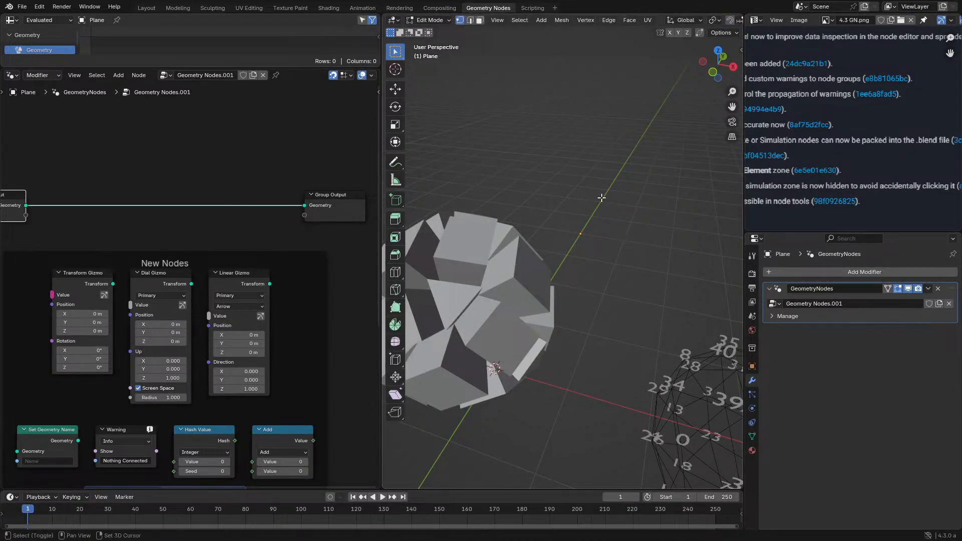
pyautogui.hotkey('shift', 'a')
pyautogui.click(581, 161)
pyautogui.press('n')
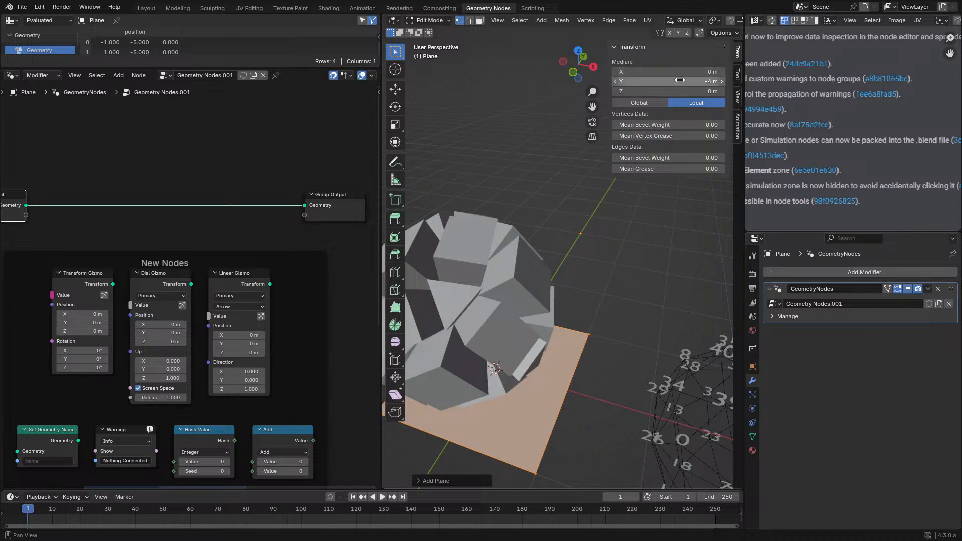
pyautogui.hotkey('ctrl', 'z')
pyautogui.hotkey('ctrl', 'z')
pyautogui.press('n')
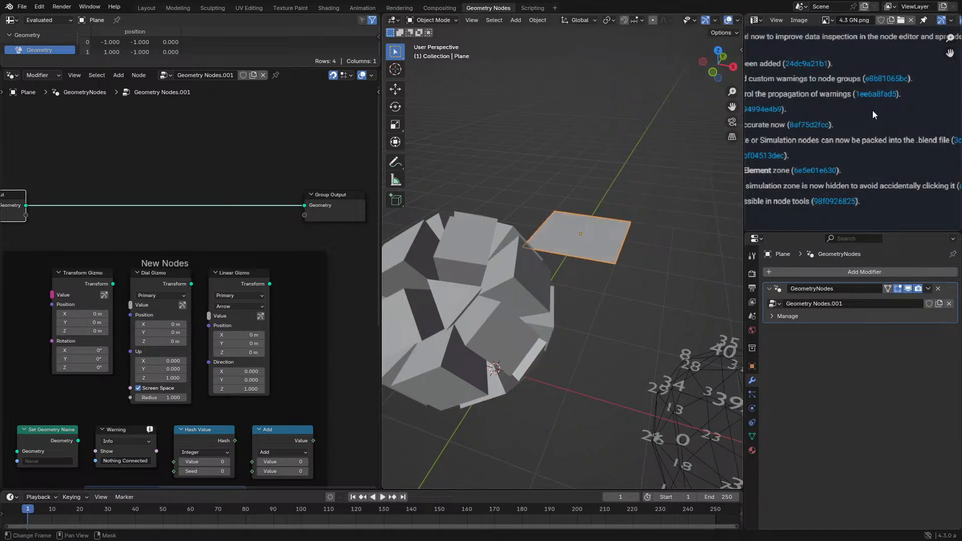
# - Duplicate the Hash Value node from the New Nodes frame and place the copy above the Group Input–Group Output link
pyautogui.hotkey('ctrl', 'space')
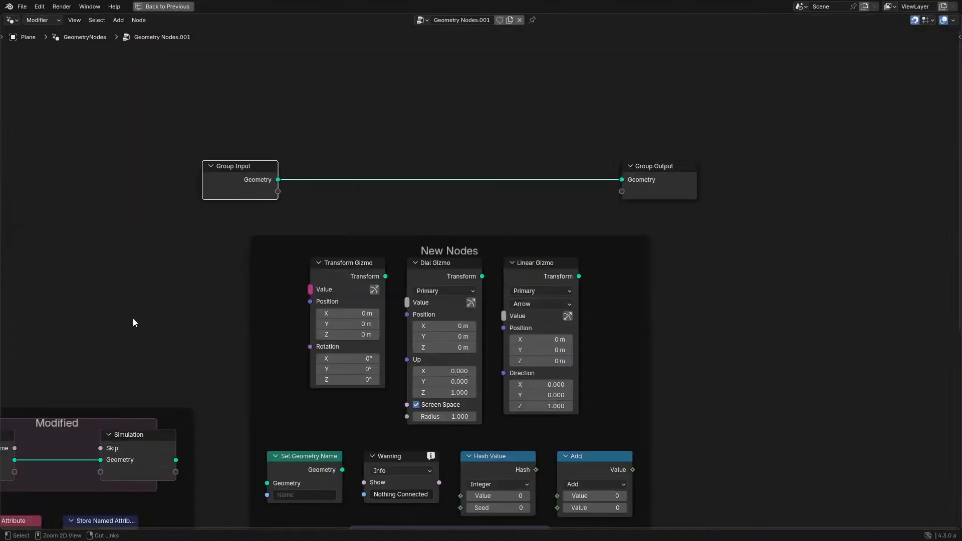
pyautogui.scroll(-2, 193, 279)
pyautogui.scroll(5, 332, 323)
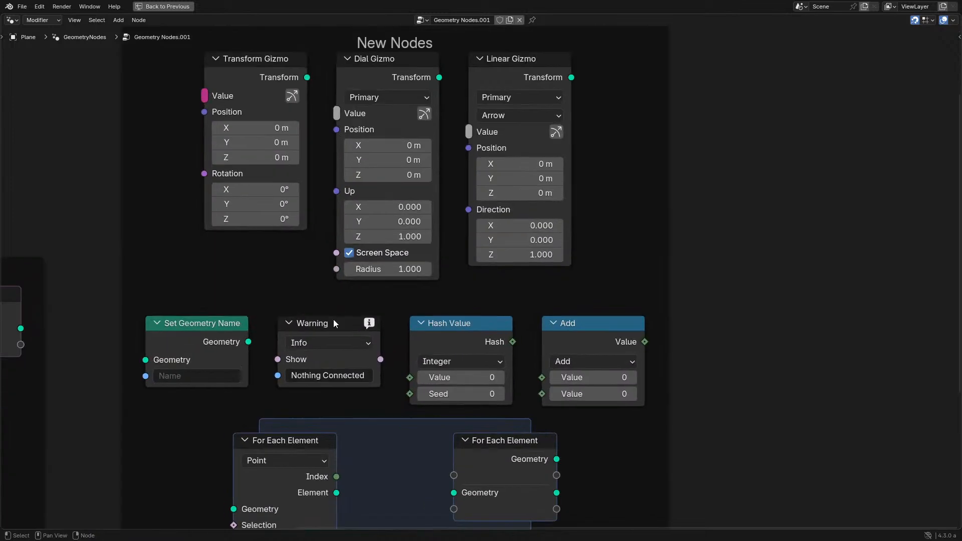
pyautogui.click(458, 327)
pyautogui.scroll(-2, 459, 329)
pyautogui.hotkey('shift', 'd')
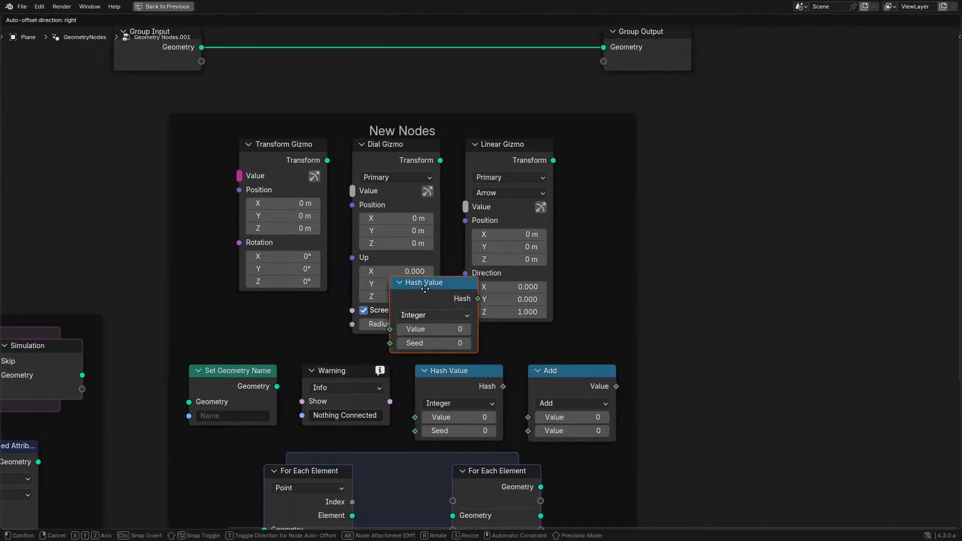
pyautogui.click(322, 135)
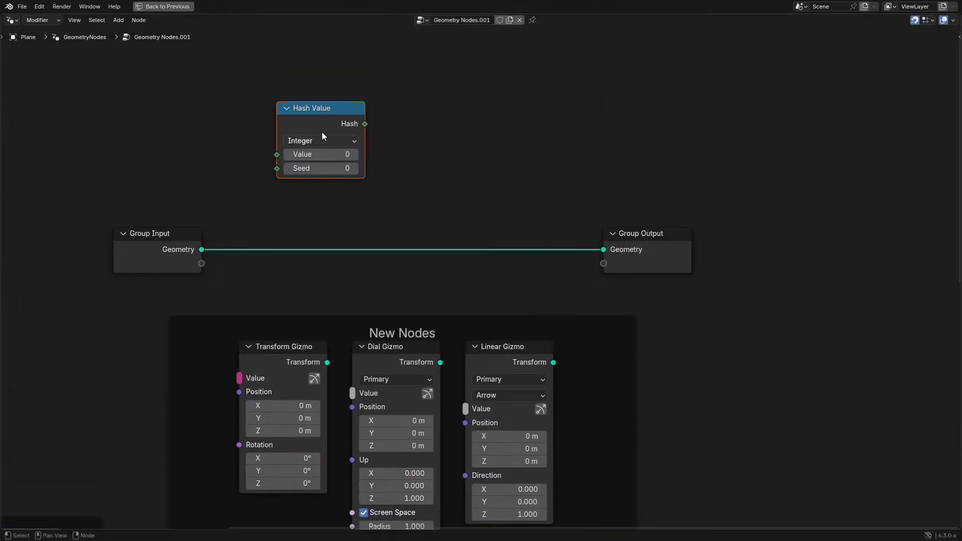
# - Preview the Hash Value output on the Group Input geometry with a Viewer node
pyautogui.click(317, 141)
pyautogui.scroll(2, 352, 127)
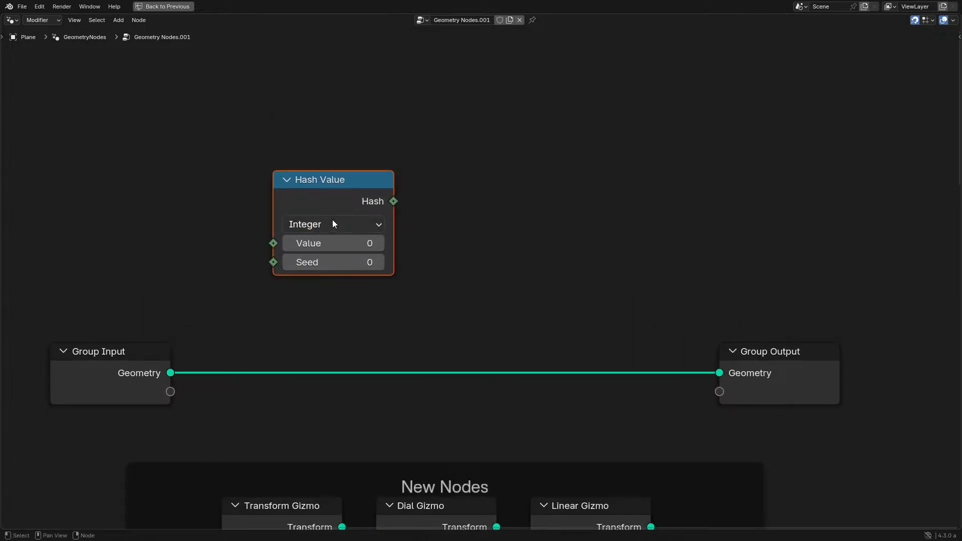
pyautogui.keyDown('ctrl'); pyautogui.keyDown('shift'); pyautogui.click(341, 199); pyautogui.keyUp('shift'); pyautogui.keyUp('ctrl')
pyautogui.keyDown('ctrl'); pyautogui.keyDown('shift'); pyautogui.click(76, 367); pyautogui.keyUp('shift'); pyautogui.keyUp('ctrl')
pyautogui.hotkey('ctrl', 'space')
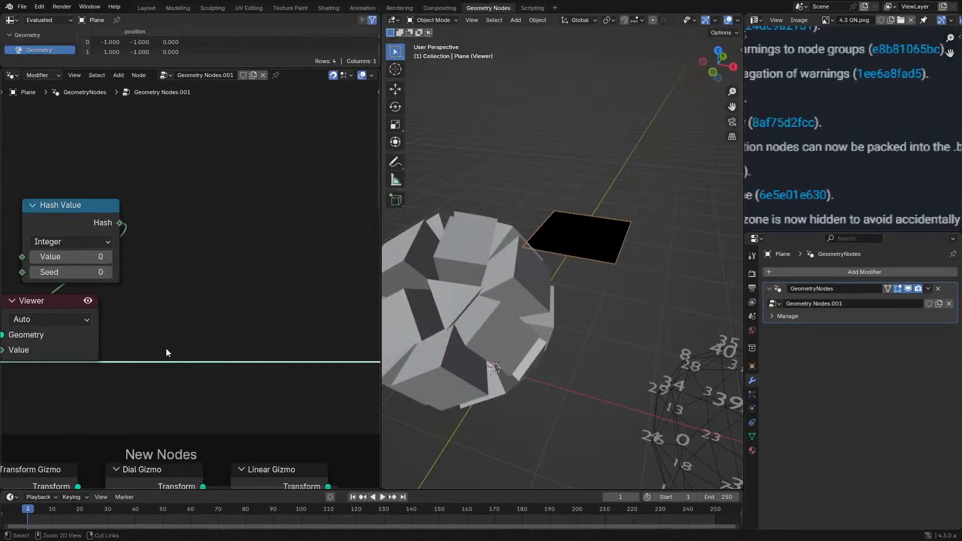
# - Enable the Viewer Node's Attribute Text overlay in the 3D viewport and frame the plane
pyautogui.click(373, 76)
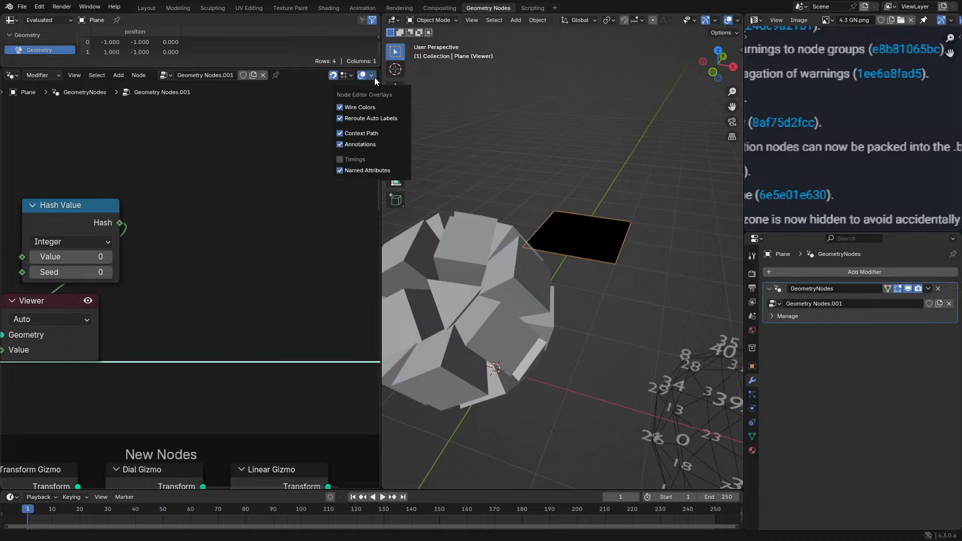
pyautogui.click(738, 20)
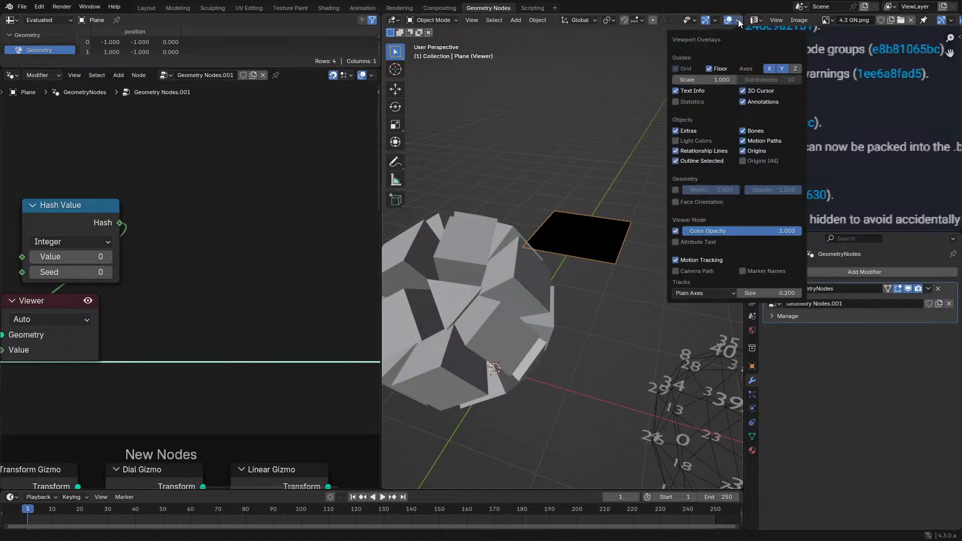
pyautogui.click(685, 240)
pyautogui.scroll(3, 641, 209)
pyautogui.moveTo(633, 252); pyautogui.dragTo(466, 314, button='middle')
# - Arrange the nodes so the Viewer sits to the right of the Hash Value node
pyautogui.moveTo(54, 291); pyautogui.dragTo(218, 281, button='middle')
pyautogui.moveTo(218, 281); pyautogui.dragTo(359, 239)
pyautogui.moveTo(251, 213); pyautogui.dragTo(209, 241)
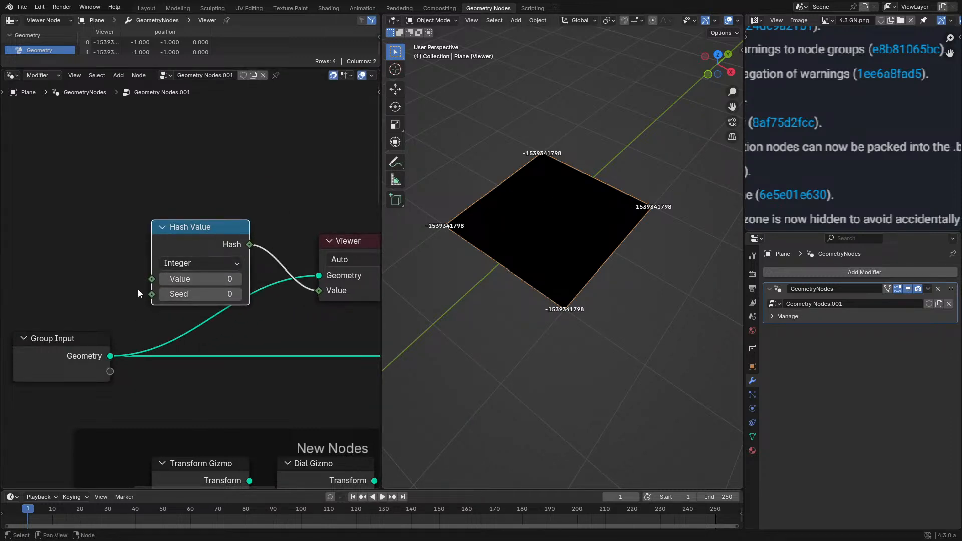
# - Add an Index node feeding the Hash Value node's Value input
pyautogui.click(95, 266)
pyautogui.hotkey('shift', 'a')
pyautogui.write('index')
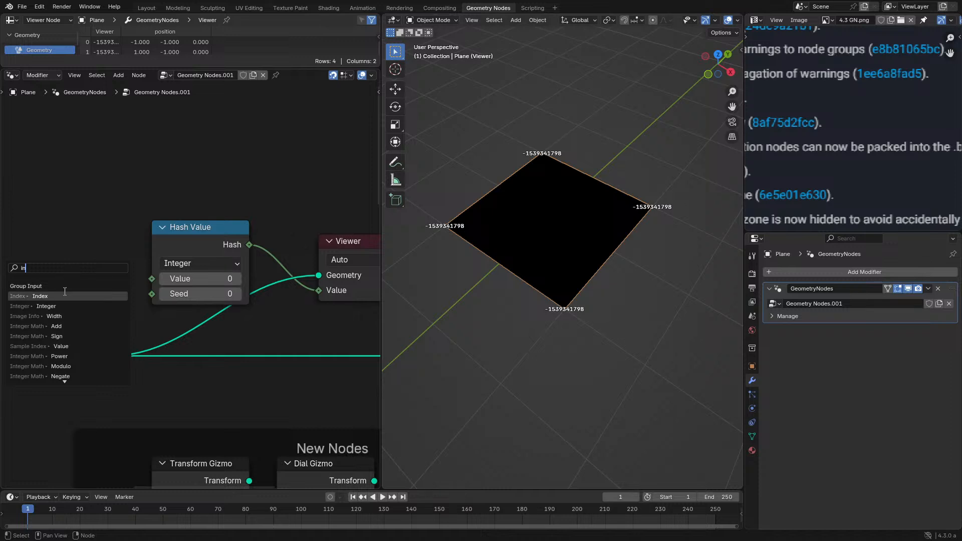
pyautogui.press('Return')
pyautogui.click(72, 281)
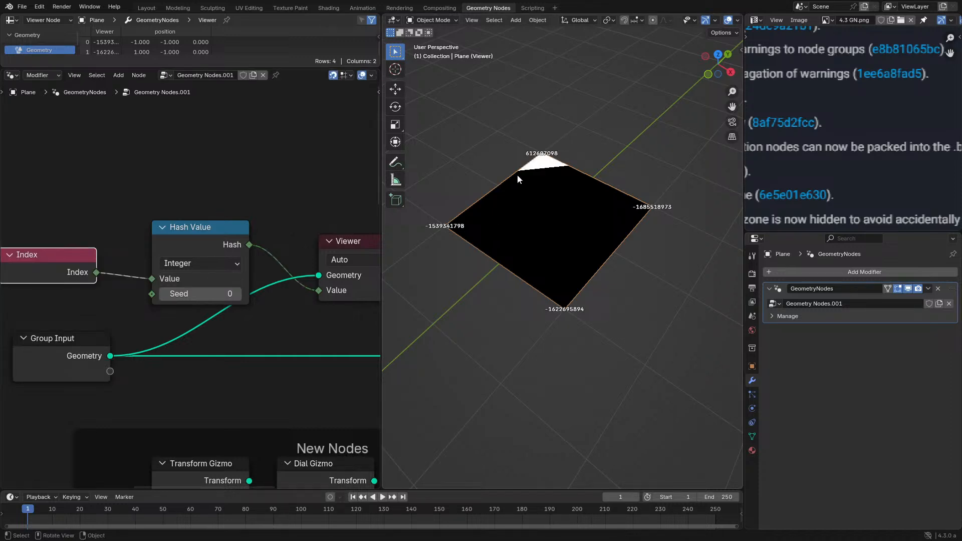
pyautogui.moveTo(564, 292)
pyautogui.mouseDown(button='middle')
pyautogui.moveTo(547, 269)
pyautogui.moveTo(555, 280)
pyautogui.mouseUp(button='middle')
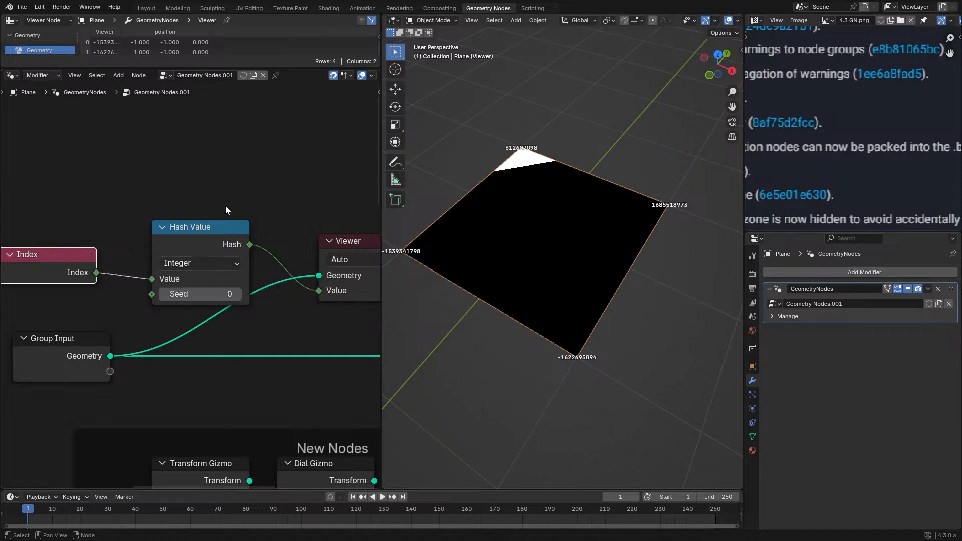
# - Add a Random Value node set to Integer above the Hash Value node for comparison, and delete it
pyautogui.hotkey('shift', 'a')
pyautogui.write('ar')
pyautogui.hotkey('ctrl', 'a')
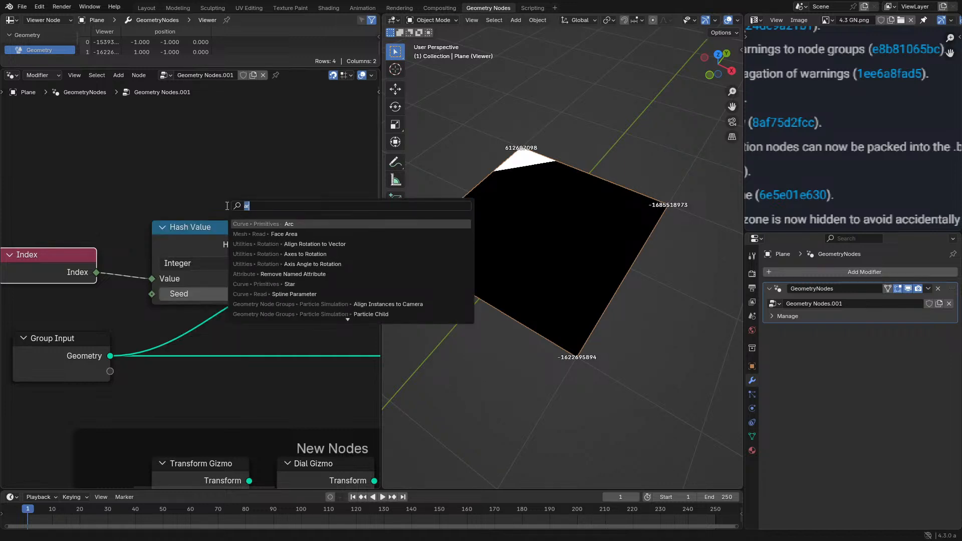
pyautogui.write('rand')
pyautogui.press('Return')
pyautogui.click(157, 91)
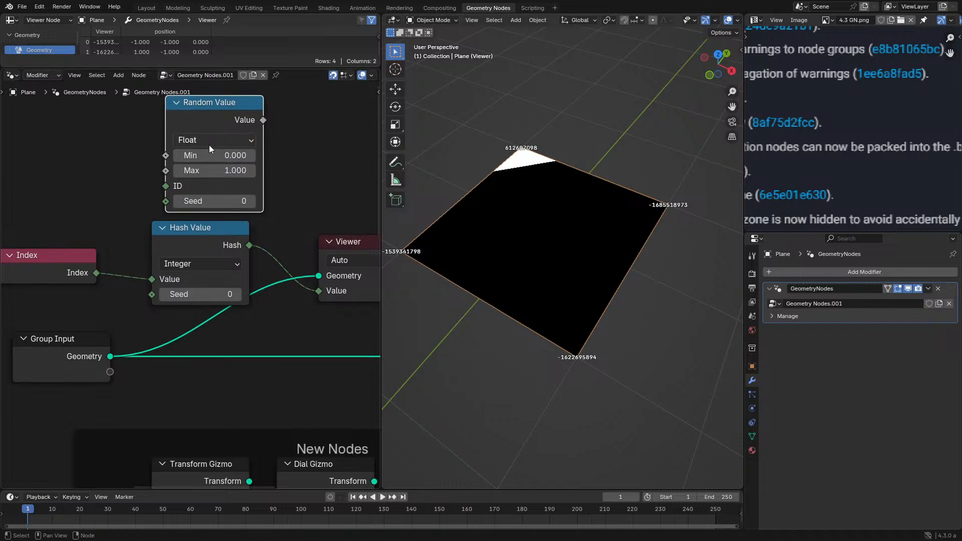
pyautogui.click(209, 143)
pyautogui.click(203, 192)
pyautogui.moveTo(224, 130); pyautogui.dragTo(209, 131)
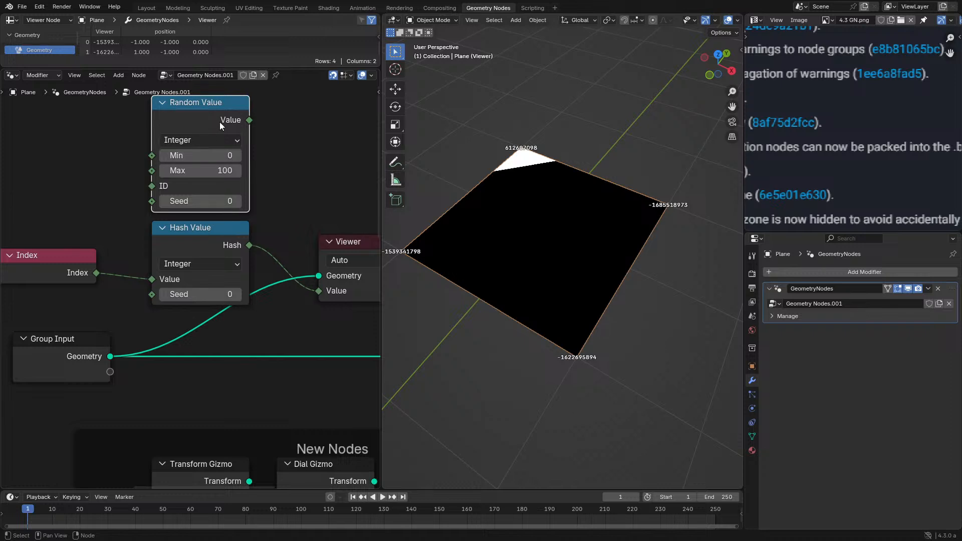
pyautogui.press('x')
# - Set the Hash Value node's data type to Float and cut the link from the Index node
pyautogui.click(212, 260)
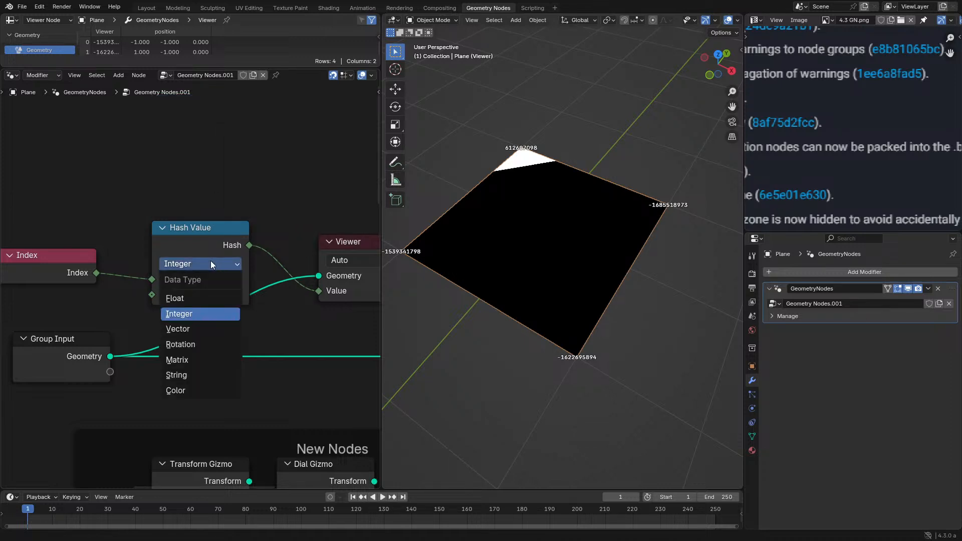
pyautogui.click(200, 299)
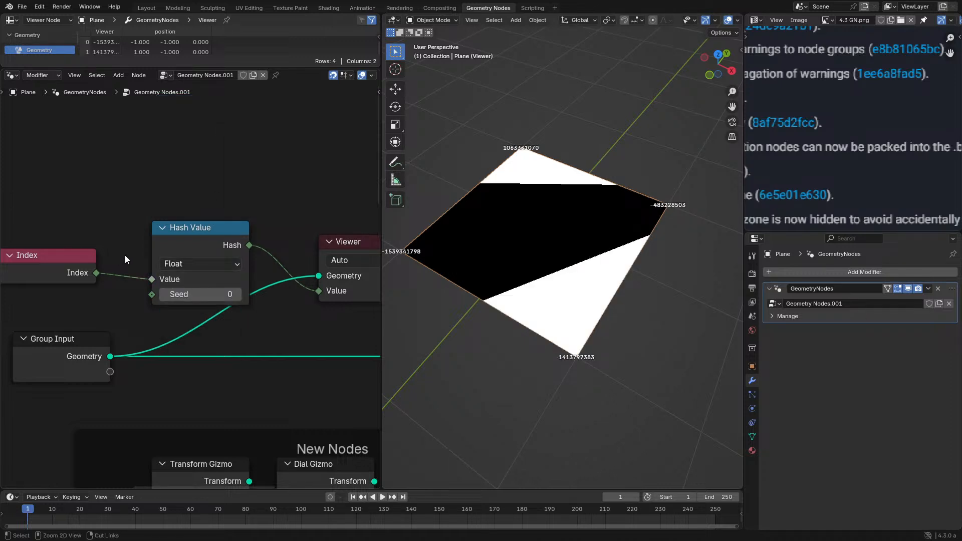
pyautogui.keyDown('ctrl'); pyautogui.moveTo(124, 254); pyautogui.dragTo(120, 311, button='right'); pyautogui.keyUp('ctrl')
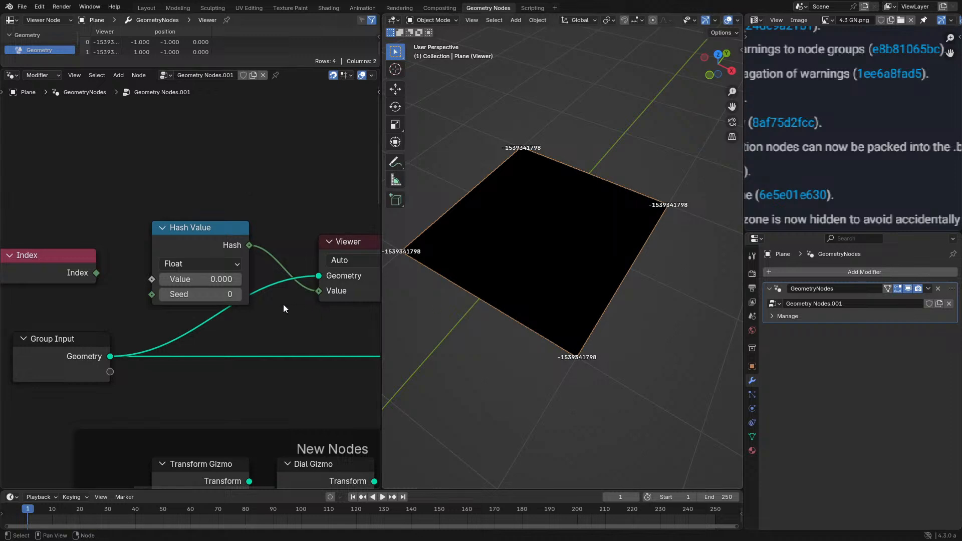
# - Add a Position node above and left of the Index node
pyautogui.moveTo(94, 201); pyautogui.dragTo(166, 227, button='middle')
pyautogui.hotkey('shift', 'a')
pyautogui.click(166, 232)
pyautogui.write('po')
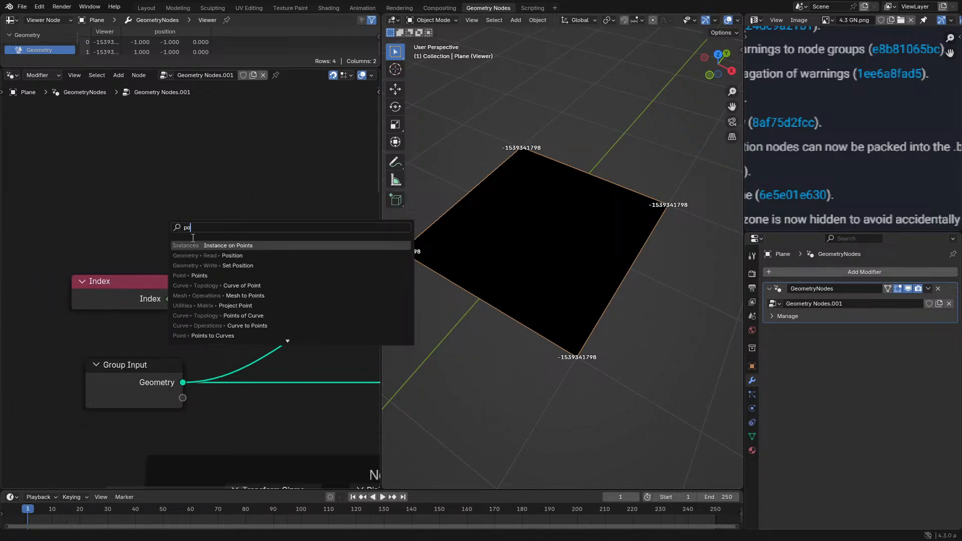
pyautogui.click(233, 256)
pyautogui.click(9, 170)
# - Split the Position output with a Separate XYZ node and feed its X into the Hash Value node's Value, spacing the nodes in a row
pyautogui.moveTo(87, 187); pyautogui.dragTo(114, 189)
pyautogui.write('sep')
pyautogui.press('Return')
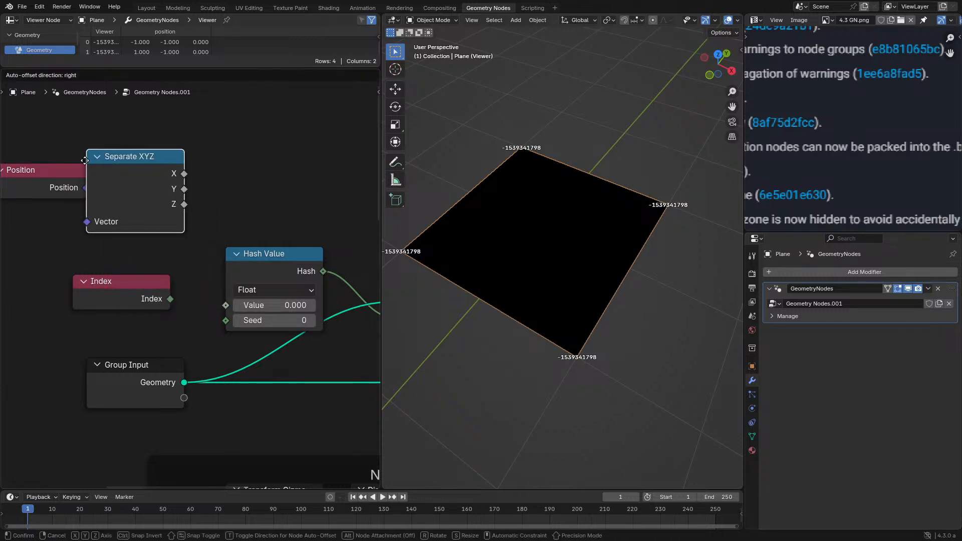
pyautogui.click(87, 162)
pyautogui.moveTo(184, 174); pyautogui.dragTo(266, 201)
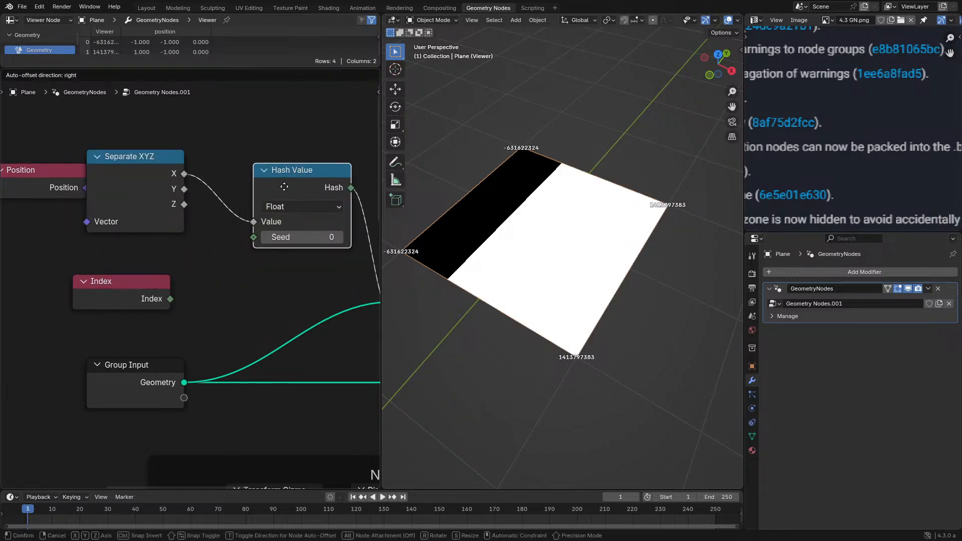
pyautogui.moveTo(112, 193); pyautogui.dragTo(167, 206)
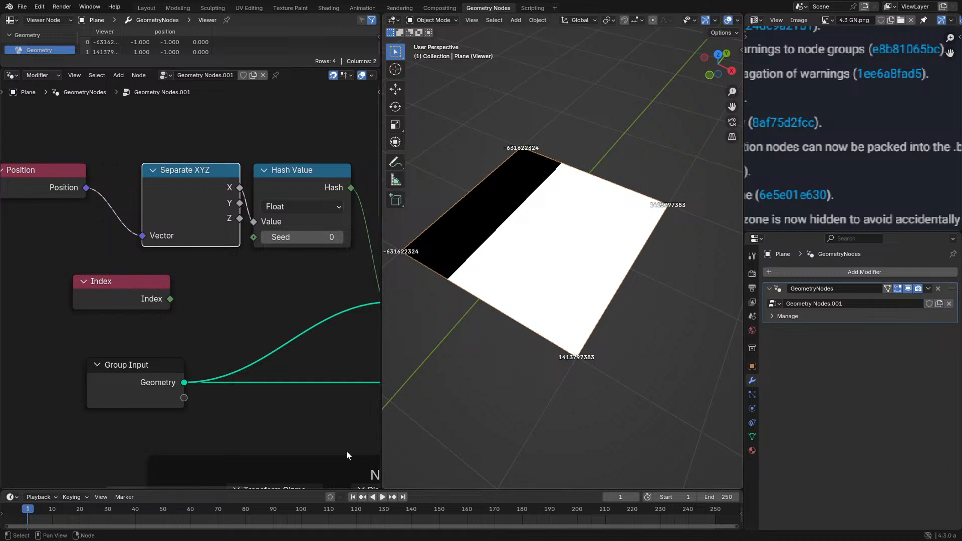
pyautogui.moveTo(300, 245); pyautogui.dragTo(361, 240)
# - Switch the Hash Value node to Vector and connect the Position output directly to its Value input instead of X
pyautogui.click(310, 203)
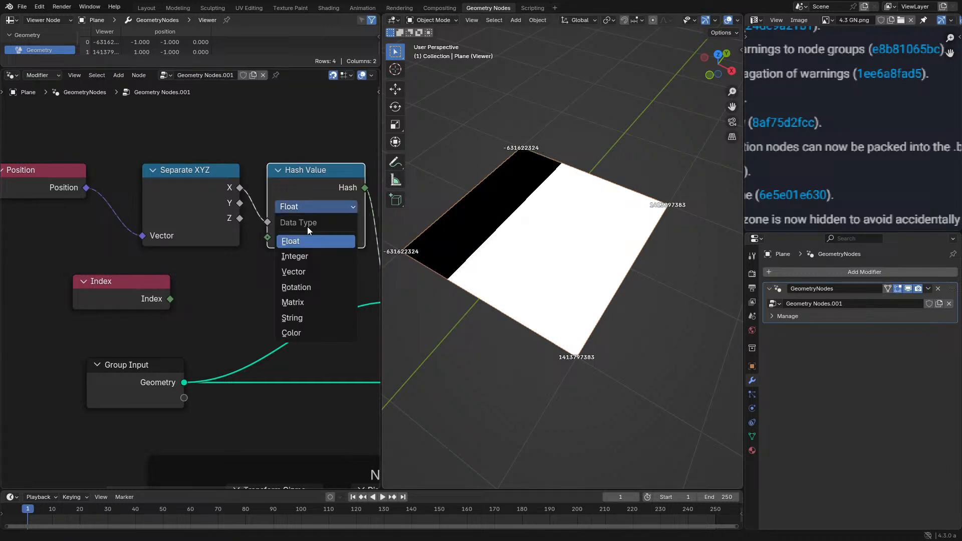
pyautogui.click(306, 269)
pyautogui.keyDown('ctrl'); pyautogui.moveTo(260, 187); pyautogui.dragTo(244, 210, button='right'); pyautogui.keyUp('ctrl')
pyautogui.moveTo(86, 188); pyautogui.dragTo(268, 222)
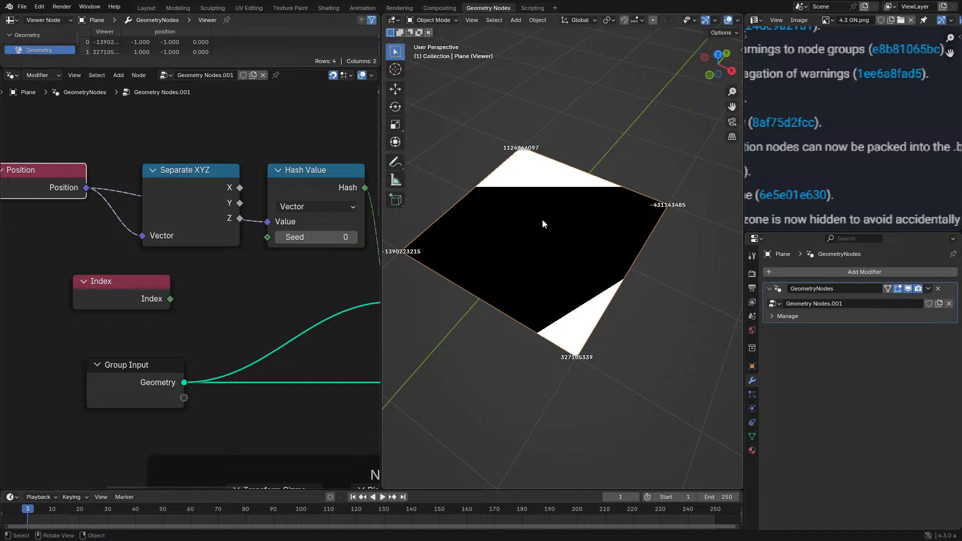
# - Switch the Hash Value node to Rotation and delete the Position, Separate XYZ and Index nodes
pyautogui.click(307, 208)
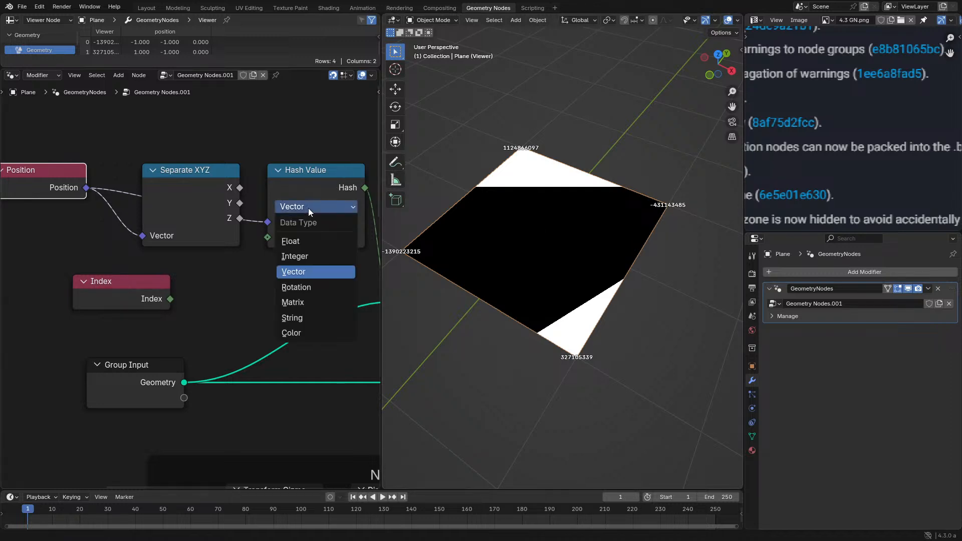
pyautogui.click(319, 286)
pyautogui.click(318, 206)
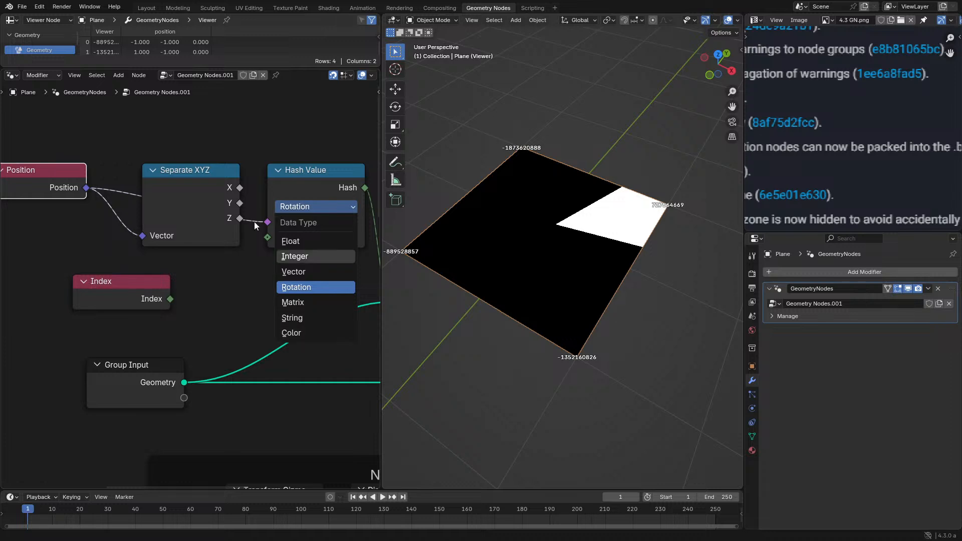
pyautogui.moveTo(58, 139); pyautogui.dragTo(224, 325)
pyautogui.press('Delete')
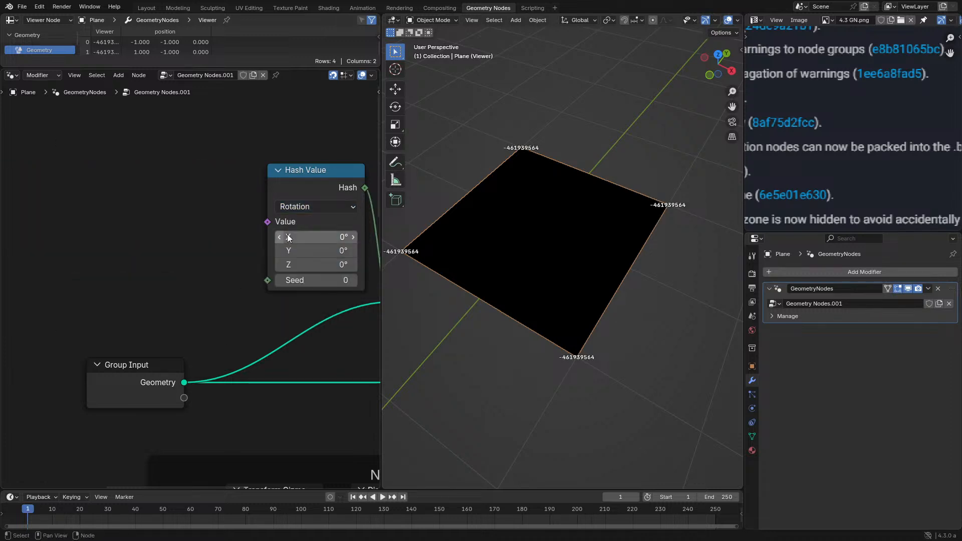
# - Set the Hash Value node's data type to String and move the node farther from the Viewer
pyautogui.click(316, 206)
pyautogui.click(315, 318)
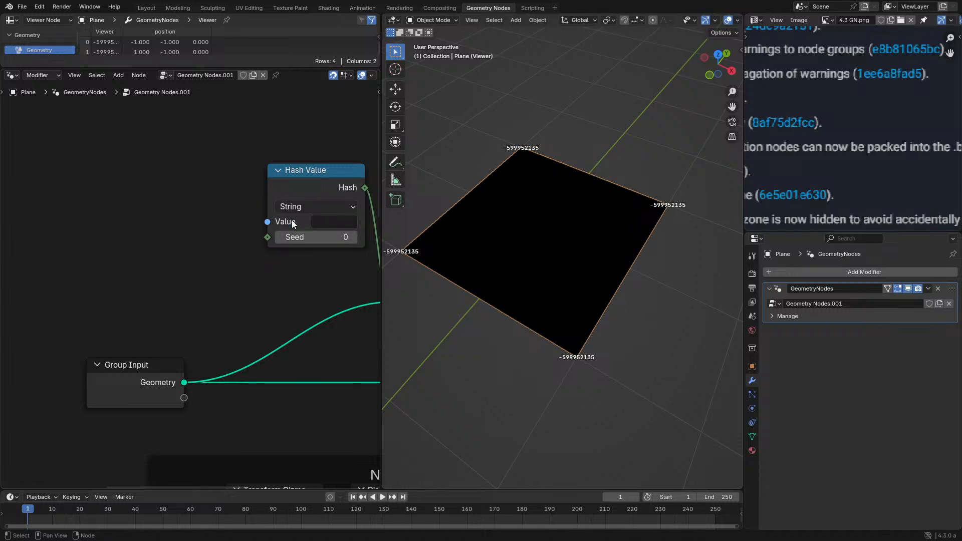
pyautogui.scroll(-1, 301, 208)
pyautogui.moveTo(313, 196); pyautogui.dragTo(212, 221)
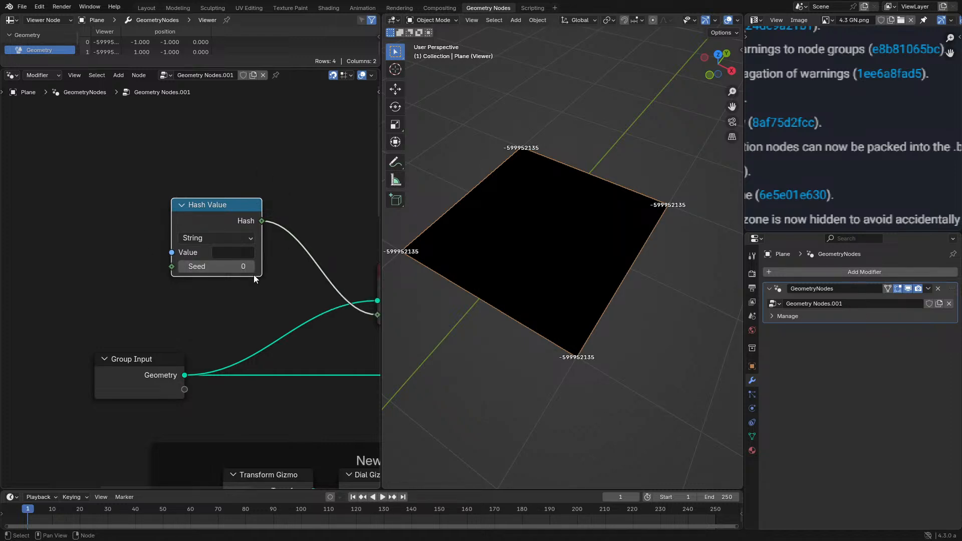
# - Add a White Noise Texture node to the left of the Hash Value node for comparison
pyautogui.moveTo(91, 247); pyautogui.dragTo(175, 267, button='middle')
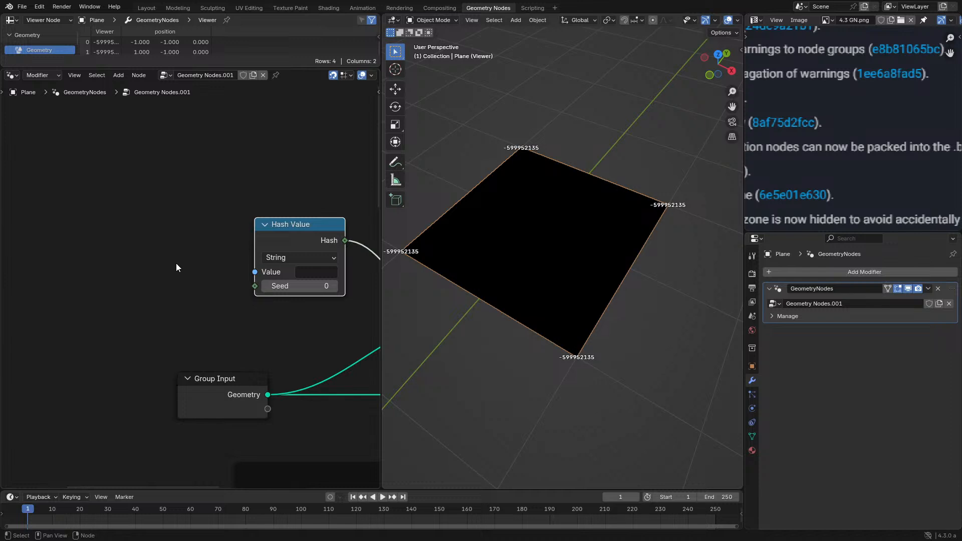
pyautogui.hotkey('shift', 'a')
pyautogui.write('wh')
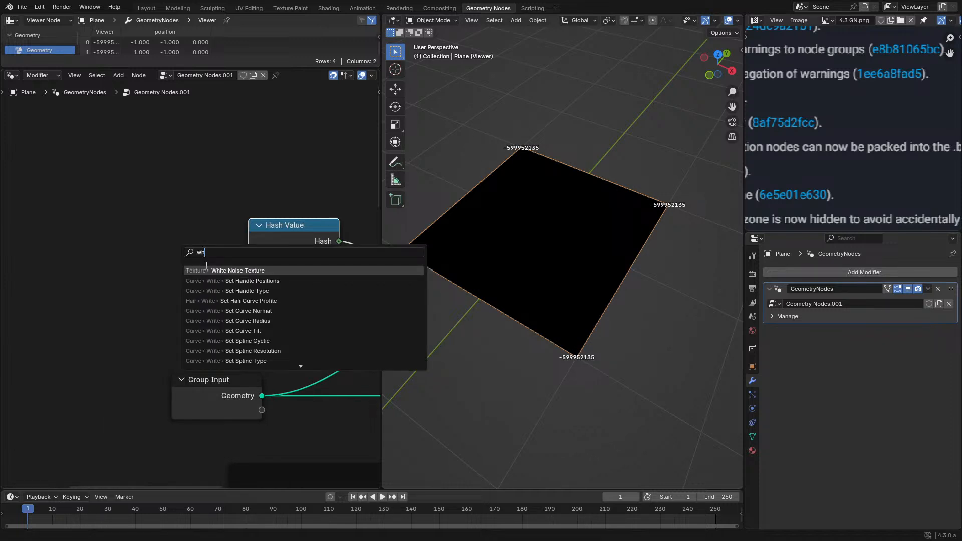
pyautogui.press('Return')
pyautogui.click(100, 234)
# - Try the White Noise Texture's 4D dimensions option and return it to 3D
pyautogui.click(120, 259)
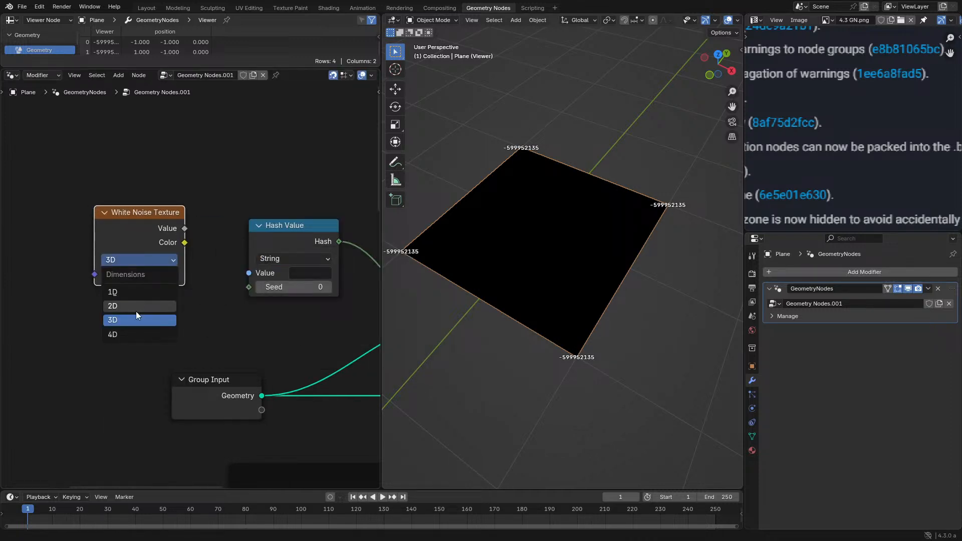
pyautogui.click(145, 334)
pyautogui.click(139, 260)
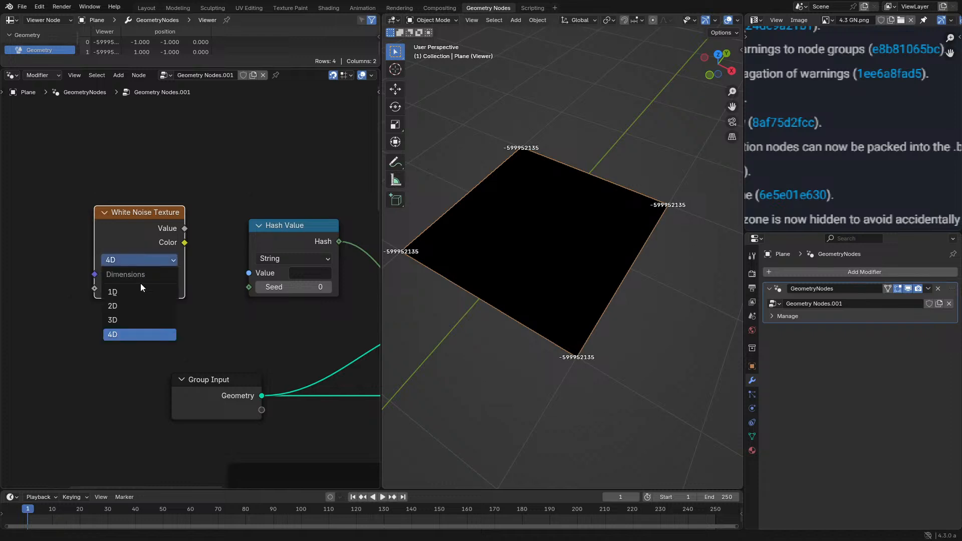
pyautogui.click(139, 320)
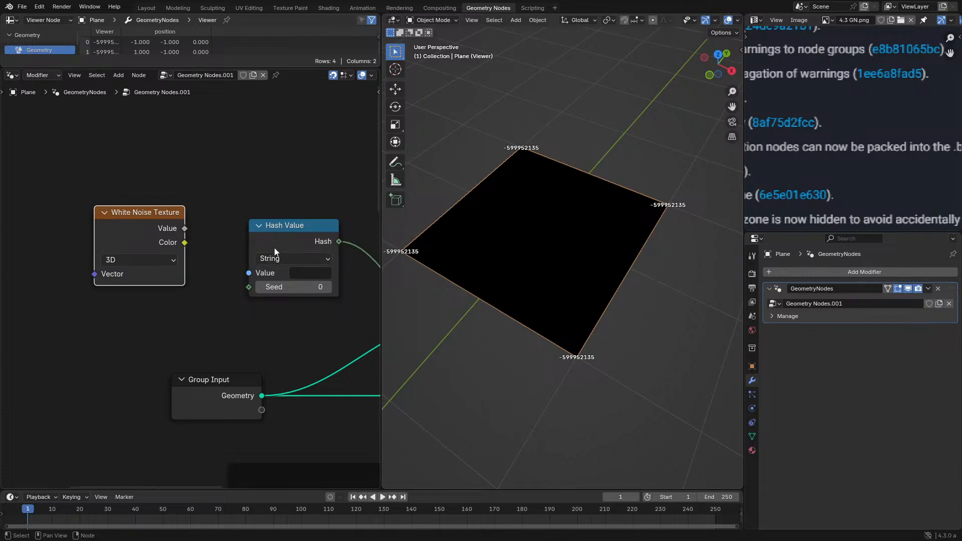
# - Inspect the White Noise Texture's Value output and review the Blender 4.3 Geometry Nodes release notes in a maximized view
pyautogui.click(323, 252)
pyautogui.moveTo(324, 233); pyautogui.dragTo(272, 256, button='middle')
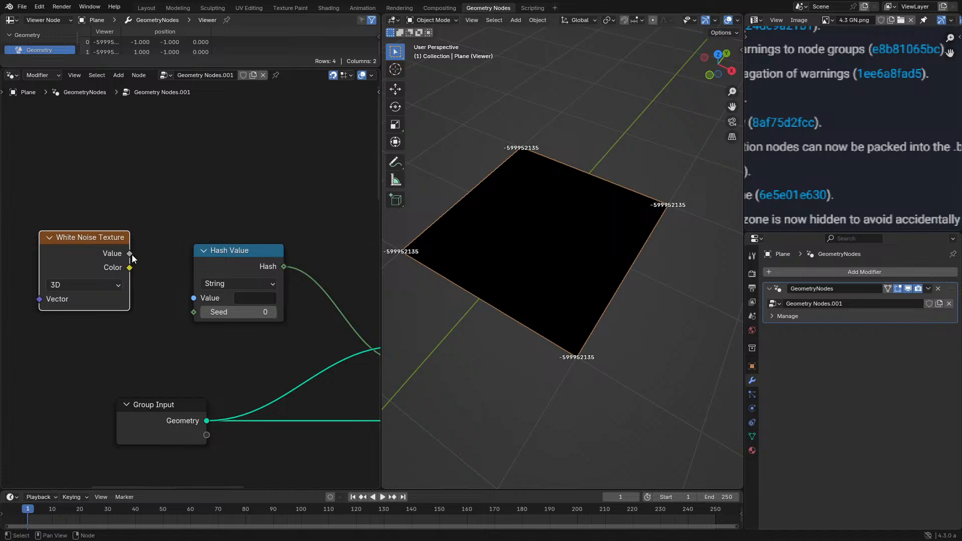
pyautogui.moveTo(133, 257)
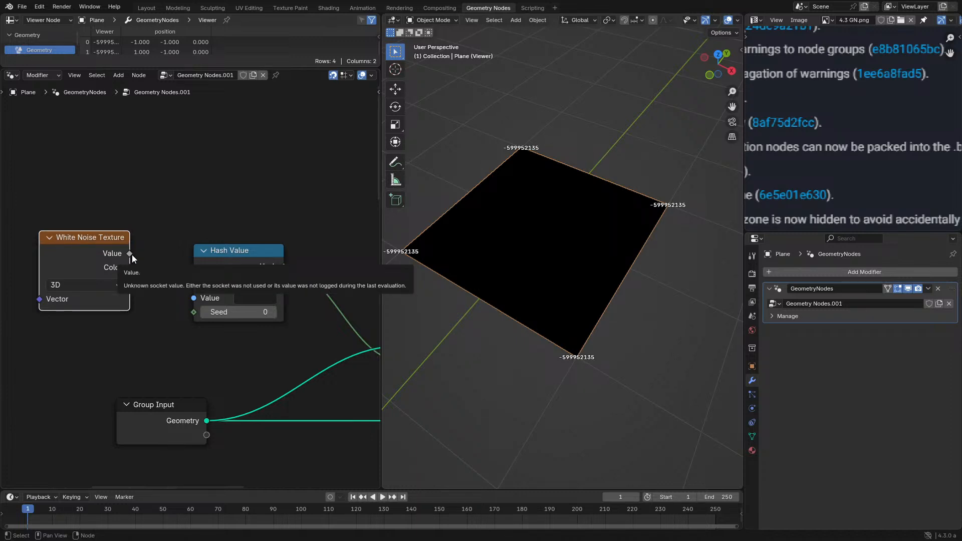
pyautogui.hotkey('ctrl', 'space')
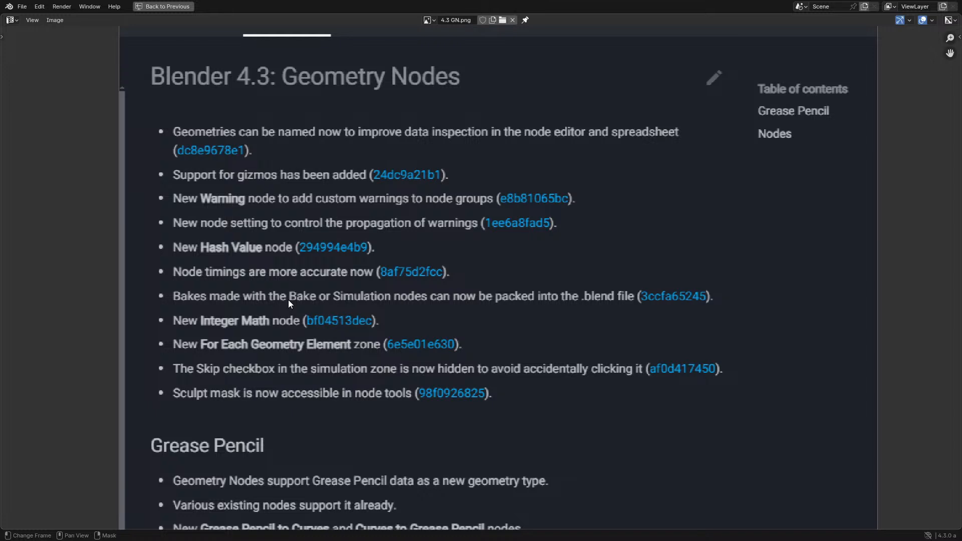
pyautogui.hotkey('ctrl', 'space')
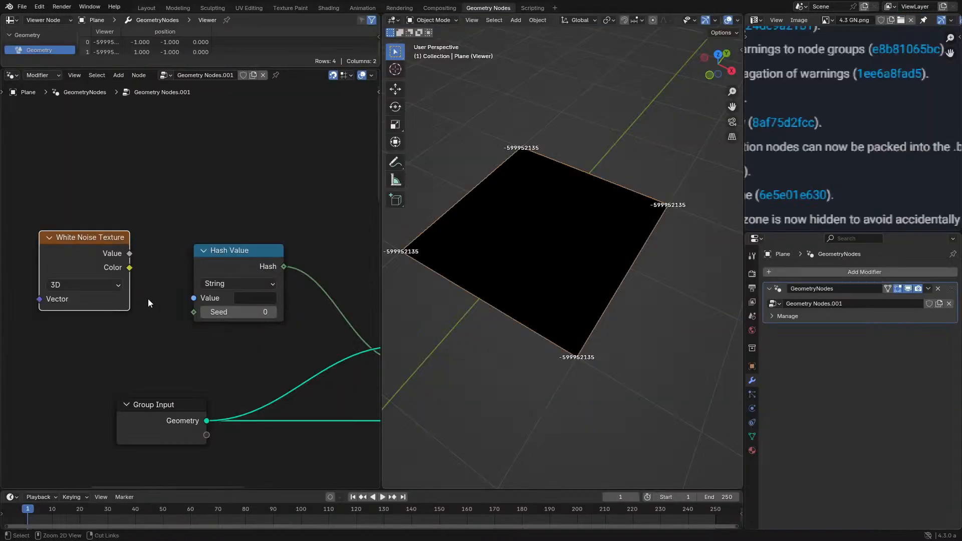
# - Maximize the node editor and cut the link between the Hash Value node and the Viewer
pyautogui.hotkey('ctrl', 'space')
pyautogui.scroll(-8, 330, 338)
pyautogui.moveTo(437, 444); pyautogui.dragTo(362, 31, button='middle')
pyautogui.keyDown('ctrl'); pyautogui.moveTo(475, 137); pyautogui.dragTo(436, 170, button='right'); pyautogui.keyUp('ctrl')
pyautogui.moveTo(397, 286); pyautogui.dragTo(379, 337, button='middle')
pyautogui.scroll(2, 379, 340)
pyautogui.click(422, 20)
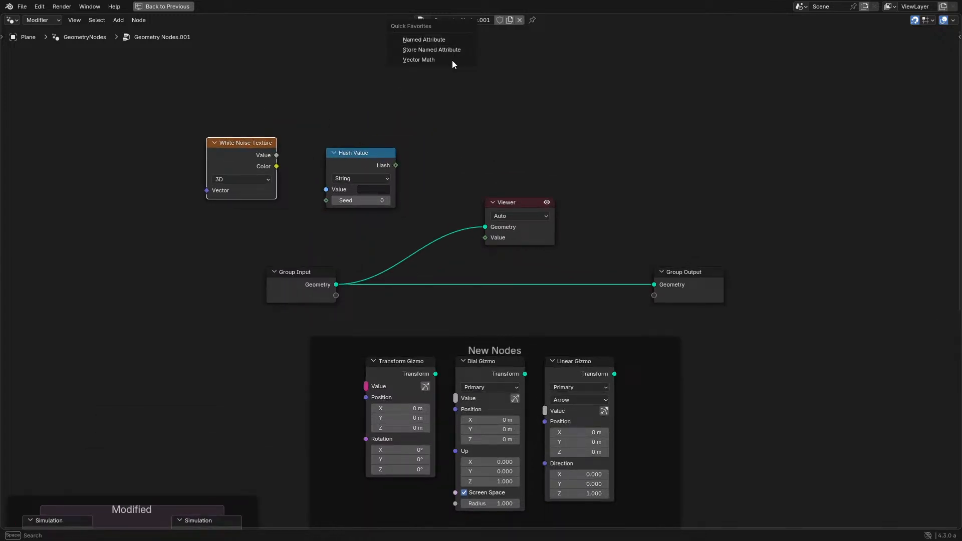
# - Add a standard Math node set to Add above the Hash Value node
pyautogui.hotkey('shift', 'a')
pyautogui.click(480, 82)
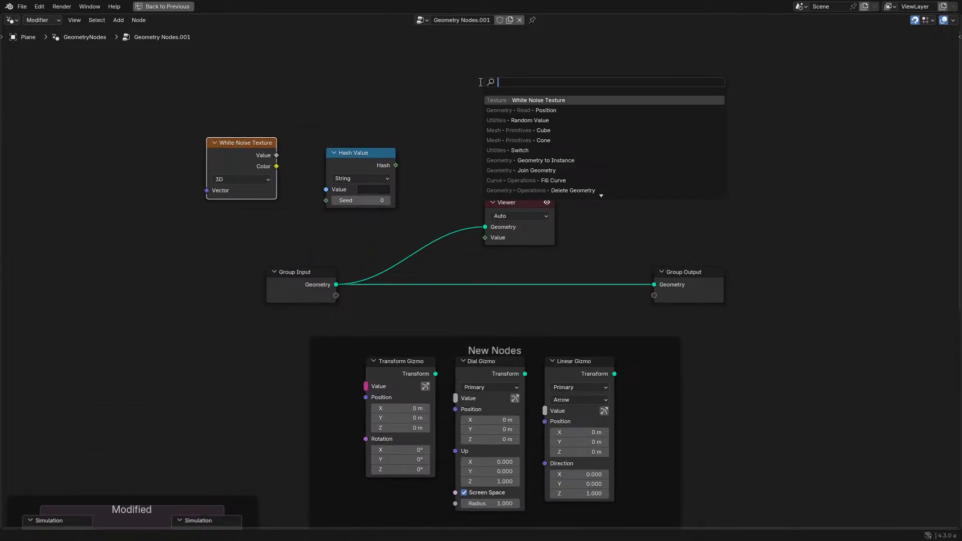
pyautogui.write('matyh')
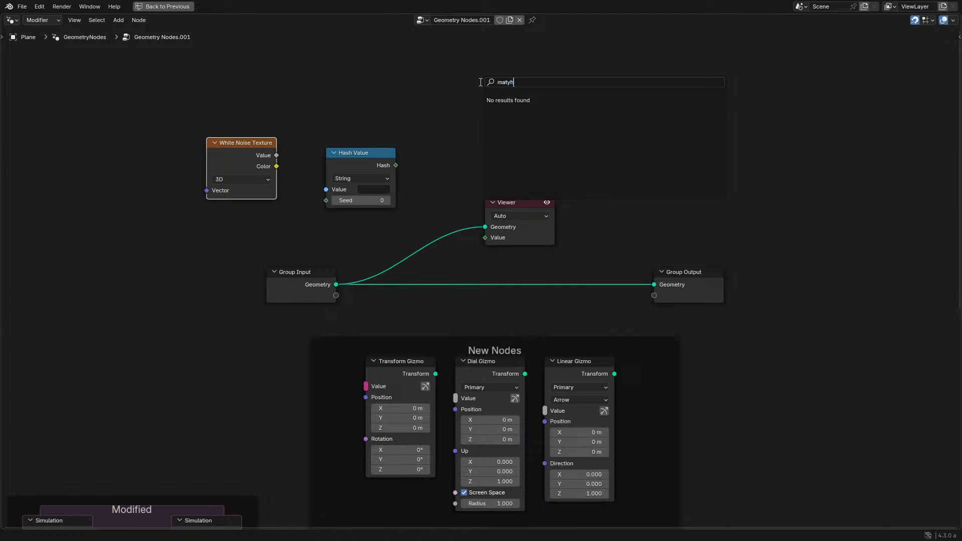
pyautogui.hotkey('ctrl', 'a')
pyautogui.write('math')
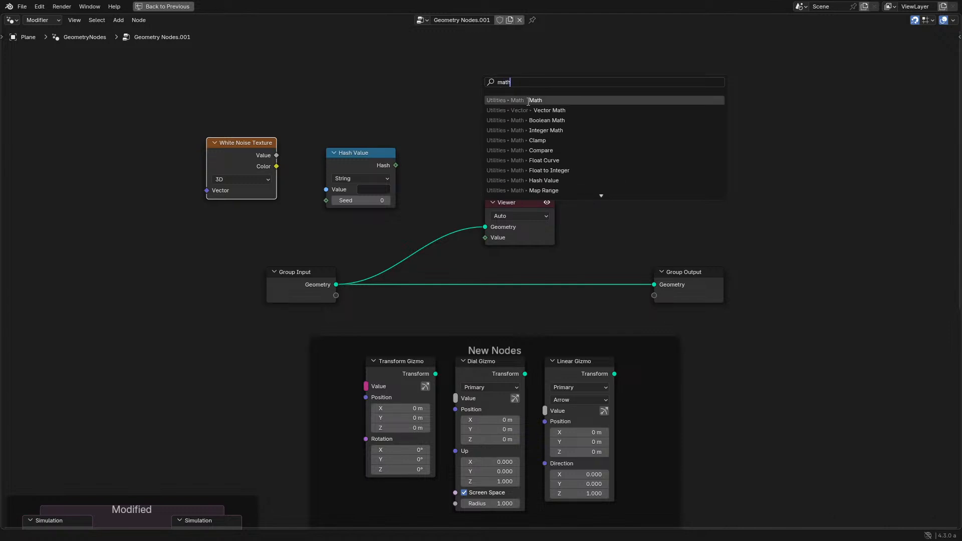
pyautogui.press('Return')
pyautogui.click(349, 82)
# - Add an Integer Math node to the right of the standard Math node
pyautogui.hotkey('shift', 'a')
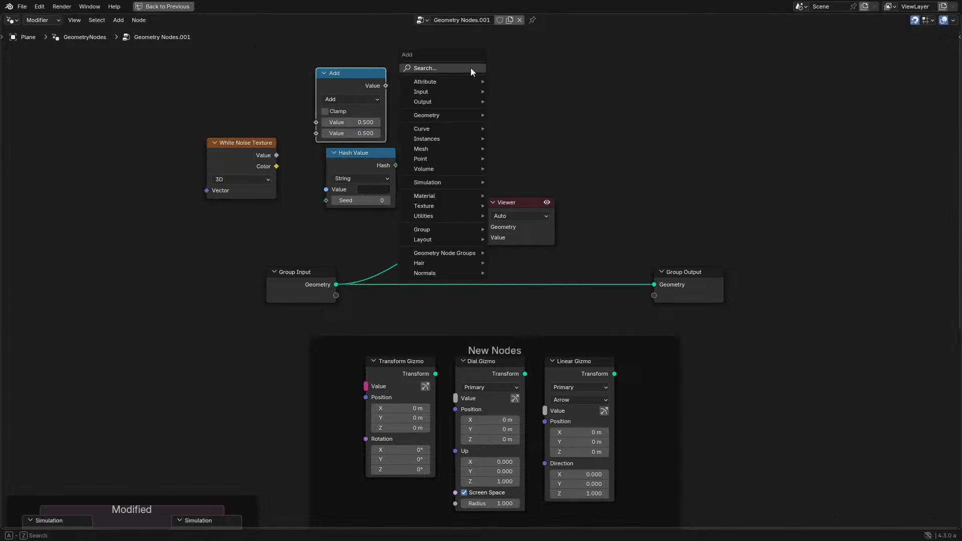
pyautogui.click(471, 68)
pyautogui.write('int')
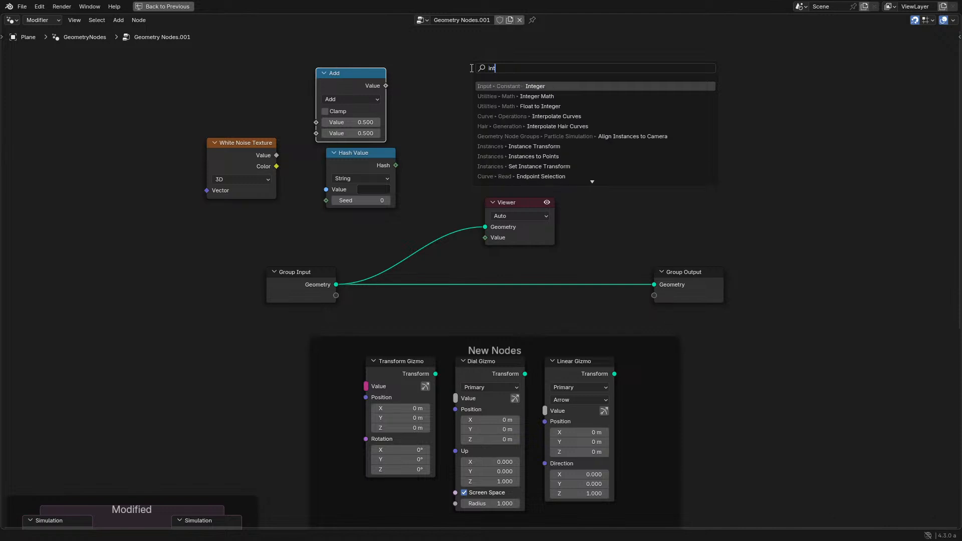
pyautogui.press('Down')
pyautogui.press('Return')
pyautogui.click(444, 82)
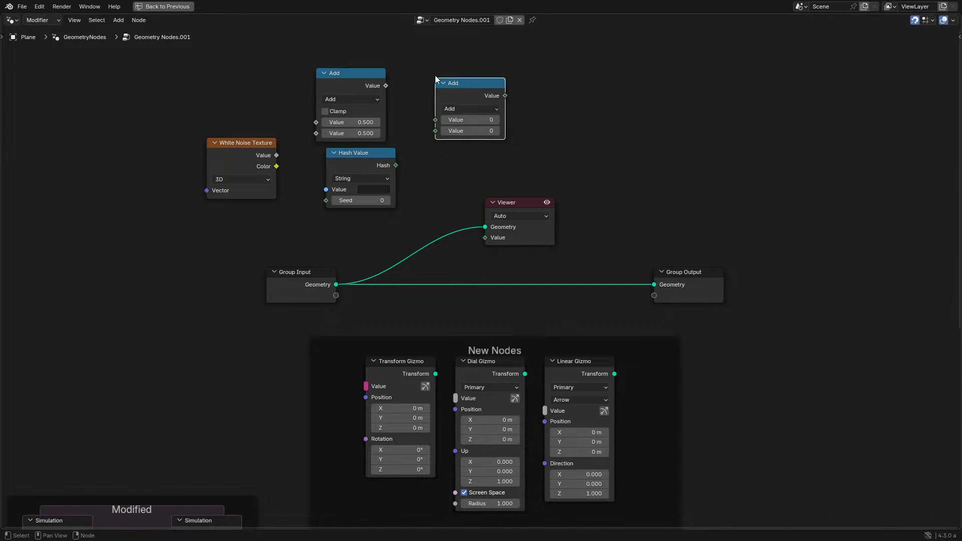
# - Arrange the Math node above the White Noise Texture and the Integer Math node above the Hash Value node
pyautogui.moveTo(445, 82); pyautogui.dragTo(516, 209, button='middle')
pyautogui.scroll(2, 385, 238)
pyautogui.moveTo(430, 189); pyautogui.dragTo(268, 158)
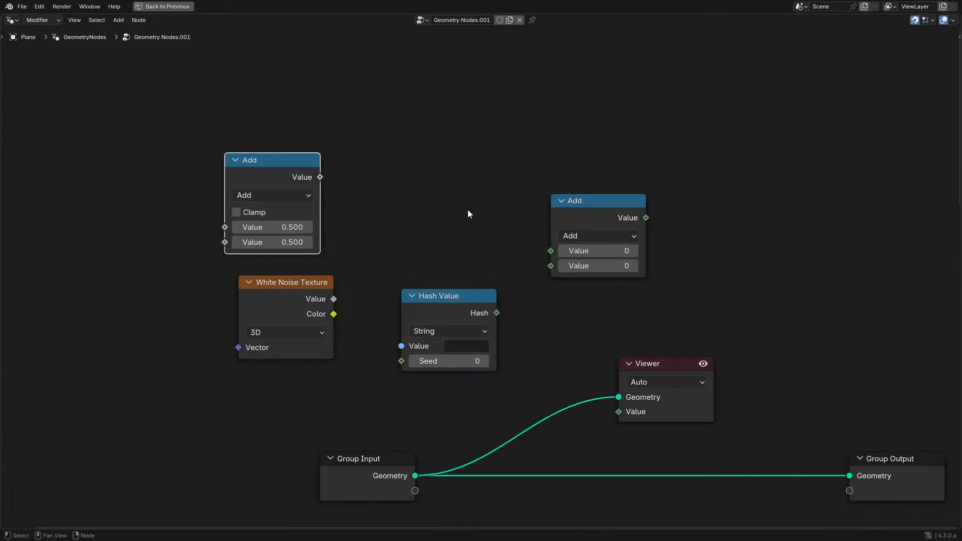
pyautogui.moveTo(610, 210); pyautogui.dragTo(485, 202)
pyautogui.moveTo(275, 169); pyautogui.dragTo(290, 182)
pyautogui.moveTo(449, 203); pyautogui.dragTo(421, 176)
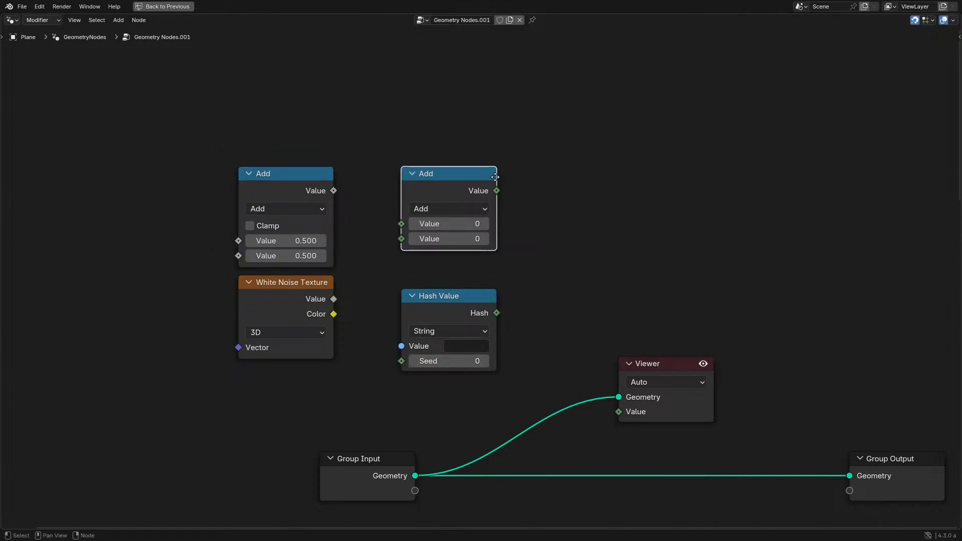
# - Examine the operations offered by the Integer Math node, keeping it on Add
pyautogui.scroll(2, 495, 177)
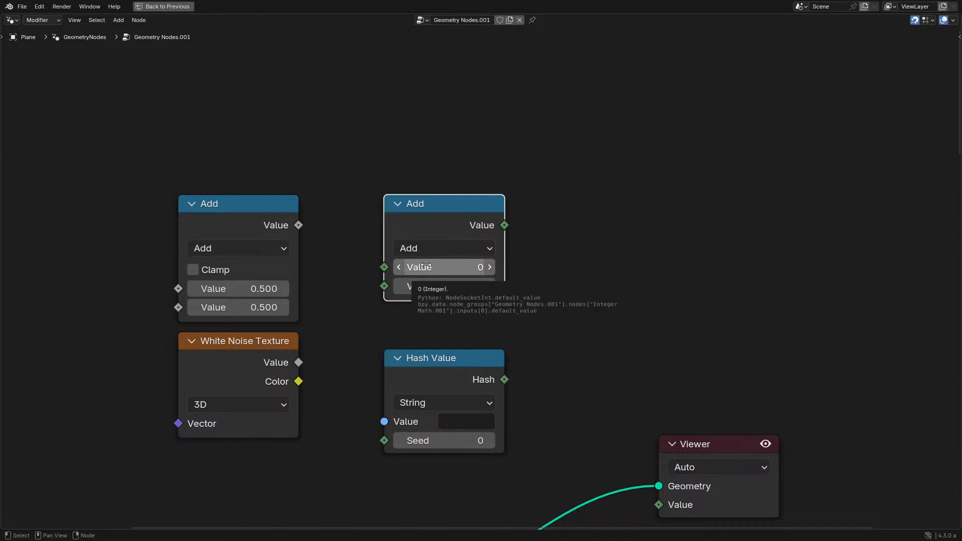
pyautogui.click(467, 244)
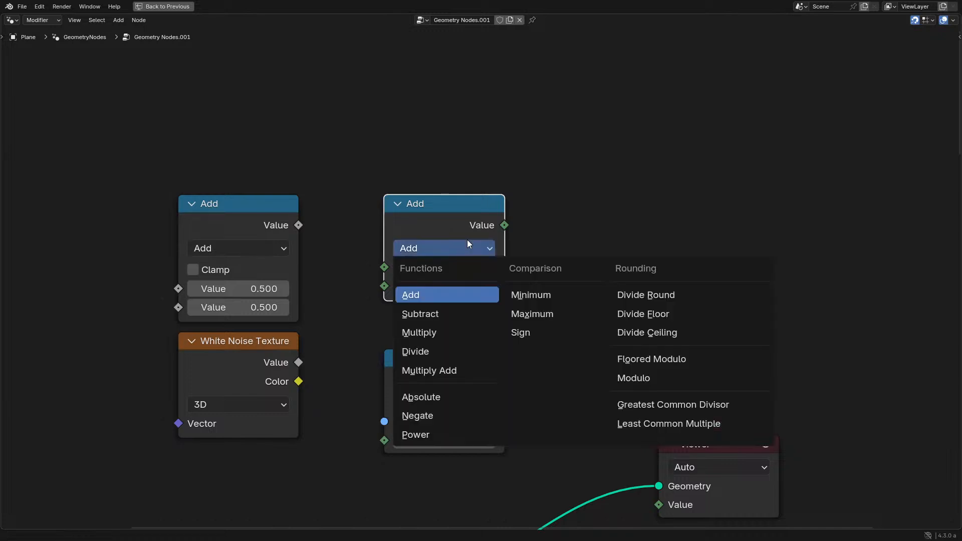
pyautogui.click(471, 247)
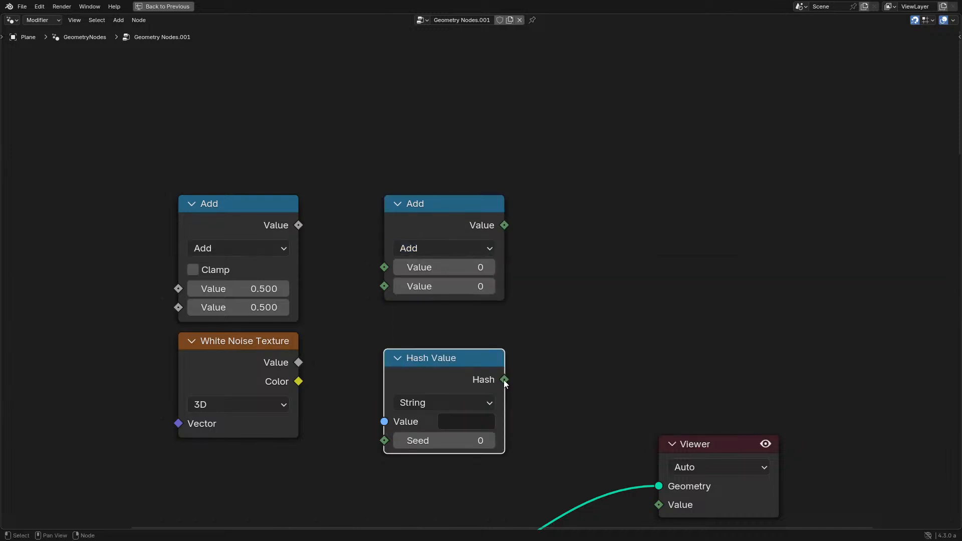
# - Try linking the Hash output into the Integer Math node's first value, cut the link, and place both nodes side by side
pyautogui.moveTo(504, 380); pyautogui.dragTo(383, 266)
pyautogui.moveTo(412, 235); pyautogui.dragTo(601, 304)
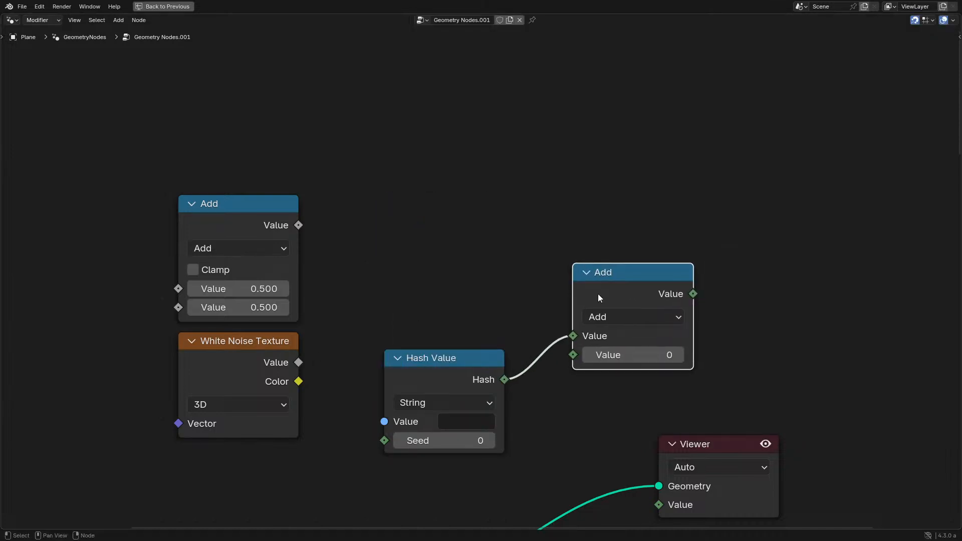
pyautogui.keyDown('ctrl'); pyautogui.moveTo(548, 327); pyautogui.dragTo(501, 434, button='right'); pyautogui.keyUp('ctrl')
pyautogui.moveTo(436, 367); pyautogui.dragTo(438, 289)
pyautogui.moveTo(598, 293); pyautogui.dragTo(581, 295)
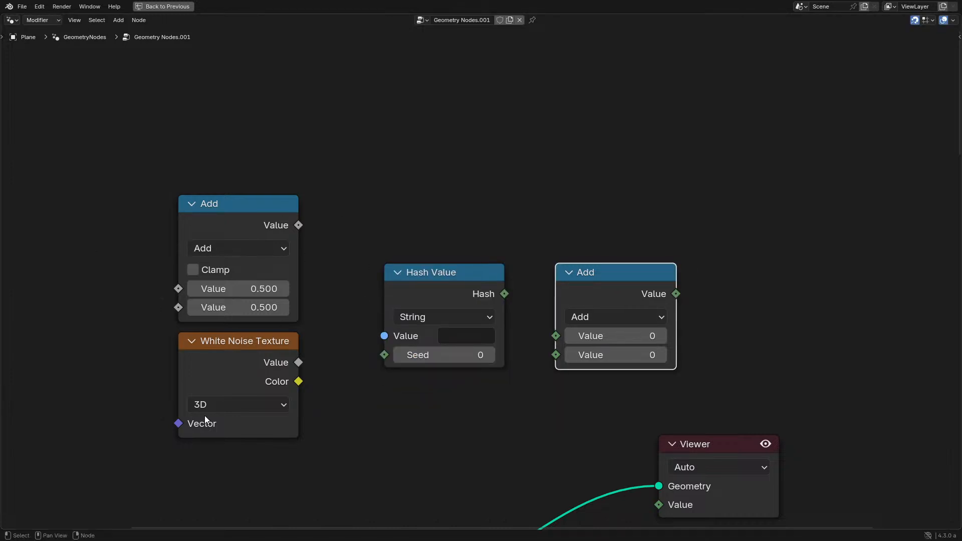
pyautogui.click(591, 315)
# - Delete the Viewer node from the node tree
pyautogui.moveTo(440, 210); pyautogui.dragTo(719, 386)
pyautogui.scroll(-3, 610, 345)
pyautogui.moveTo(609, 345); pyautogui.dragTo(531, 266, button='middle')
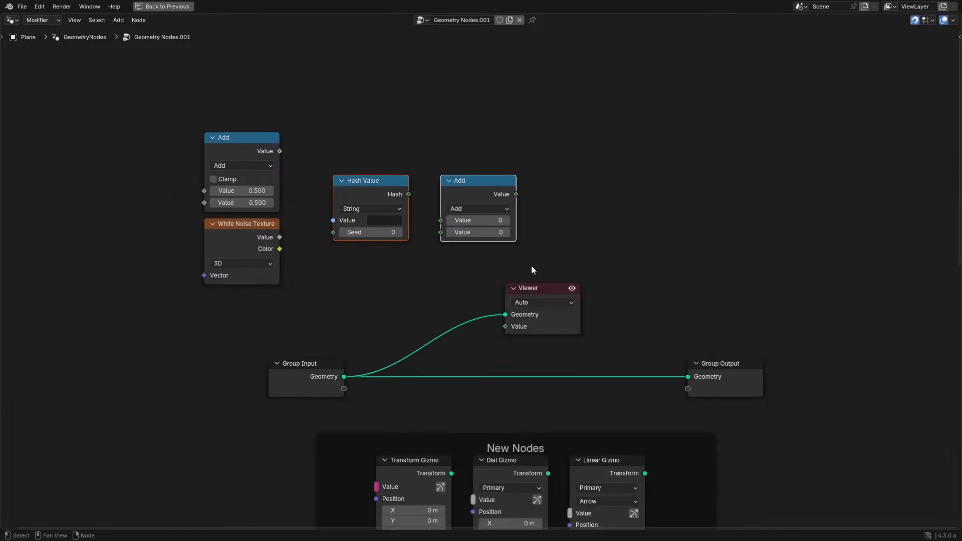
pyautogui.scroll(1, 531, 265)
pyautogui.moveTo(463, 257); pyautogui.dragTo(668, 342)
pyautogui.press('x')
# - Stack the Integer Math node above Hash Value and move the Math and White Noise Texture pair next to them
pyautogui.moveTo(456, 189); pyautogui.dragTo(339, 106)
pyautogui.moveTo(129, 105); pyautogui.dragTo(232, 258)
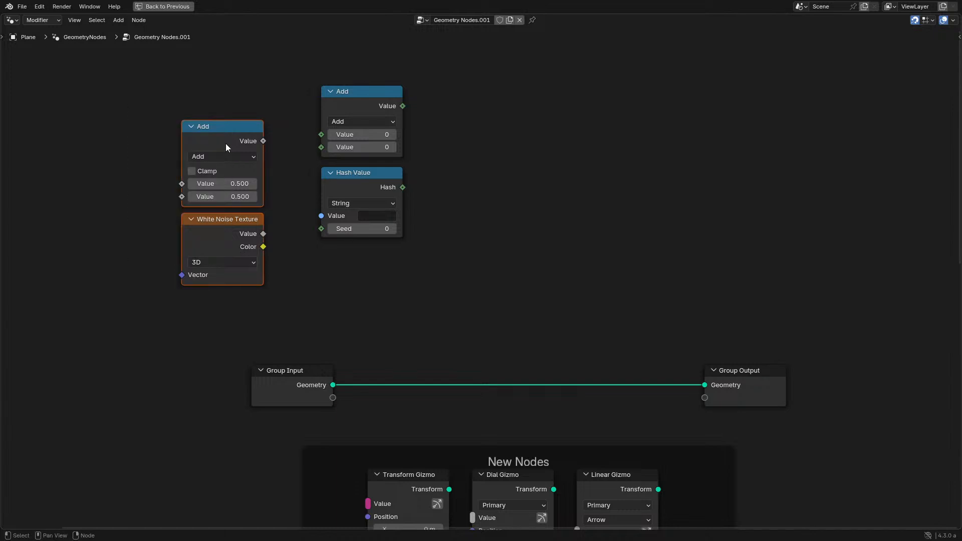
pyautogui.moveTo(225, 144); pyautogui.dragTo(260, 113)
pyautogui.click(407, 321)
pyautogui.moveTo(408, 321); pyautogui.dragTo(311, 207, button='middle')
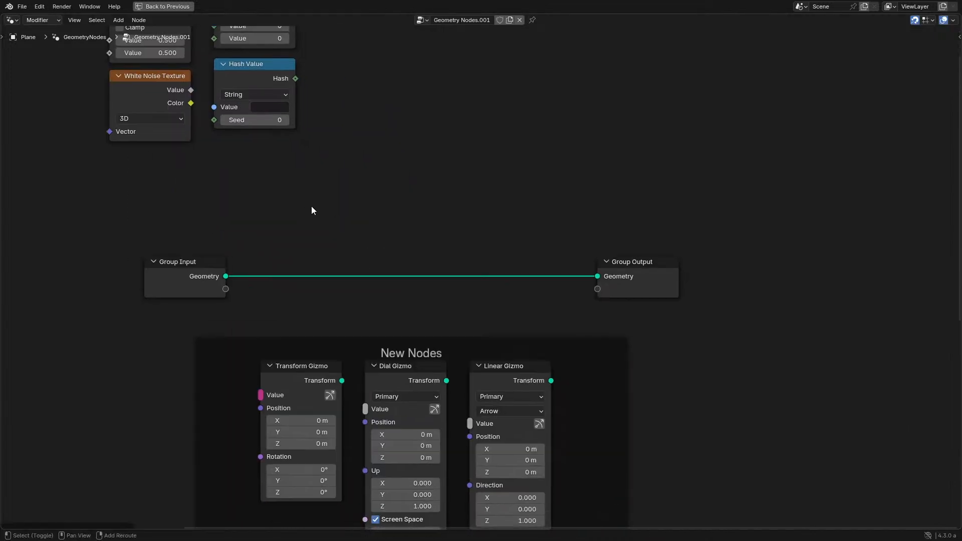
# - Read the For Each Geometry Element entry in the 4.3 release notes image
pyautogui.hotkey('ctrl', 'space')
pyautogui.hotkey('ctrl', 'space')
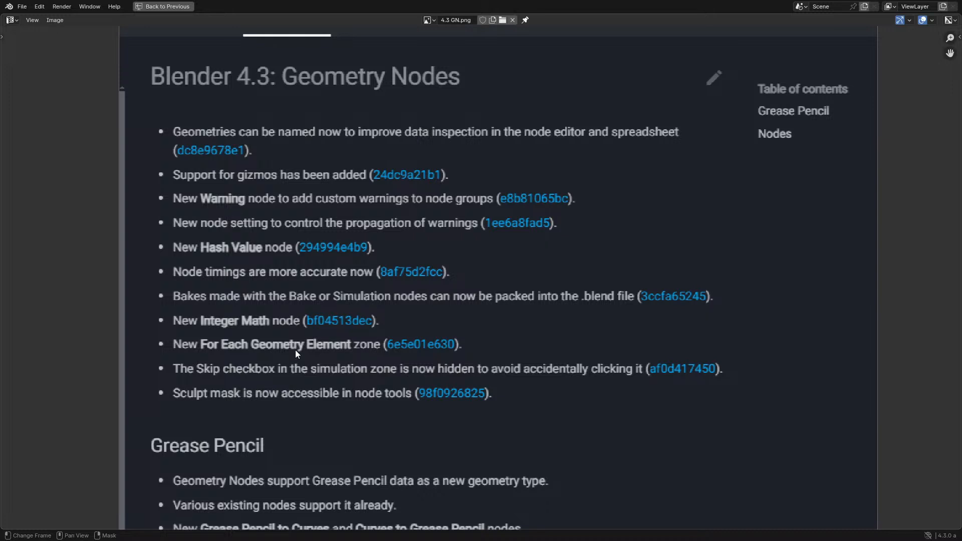
pyautogui.hotkey('ctrl', 'space')
# - Select the numbered wireframe sphere in the viewport and frame it closely
pyautogui.moveTo(396, 317); pyautogui.dragTo(567, 285, button='middle')
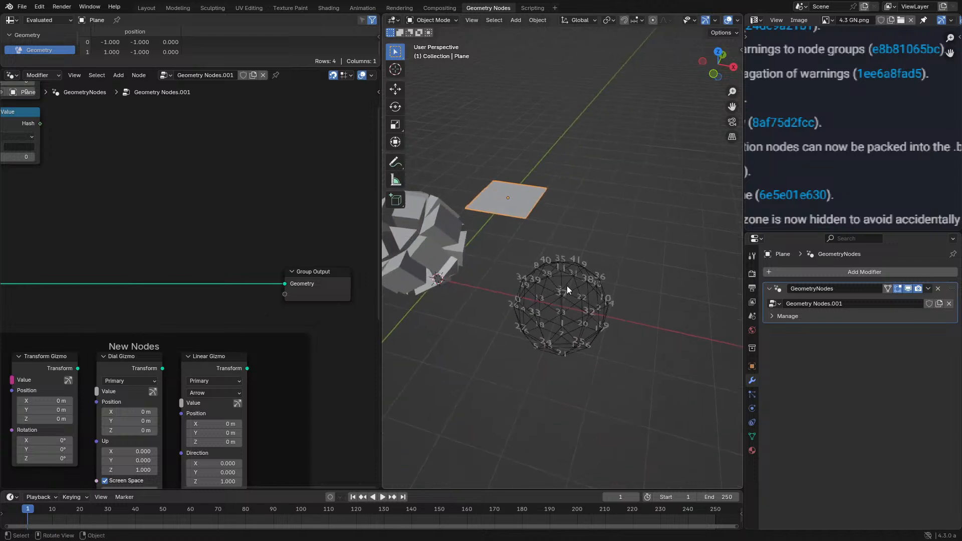
pyautogui.click(567, 286)
pyautogui.moveTo(546, 318); pyautogui.dragTo(532, 299, button='middle')
pyautogui.scroll(1, 549, 296)
pyautogui.scroll(1, 550, 297)
pyautogui.scroll(2, 535, 299)
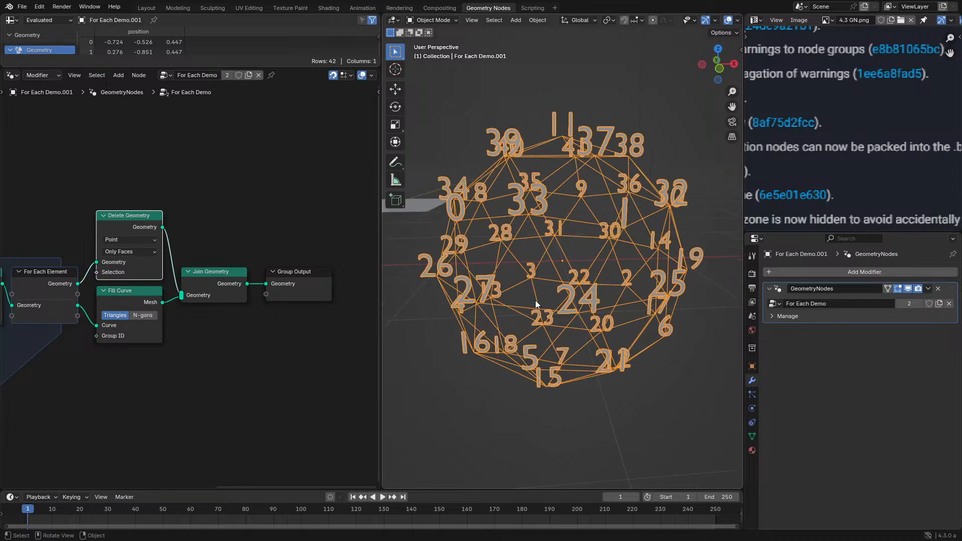
# - Examine the For Each Demo node tree, focusing on the zone around the String to Curves node
pyautogui.hotkey('ctrl', 'space')
pyautogui.scroll(-3, 102, 350)
pyautogui.moveTo(143, 351); pyautogui.dragTo(457, 316, button='middle')
pyautogui.scroll(4, 458, 317)
pyautogui.hotkey('ctrl', 'space')
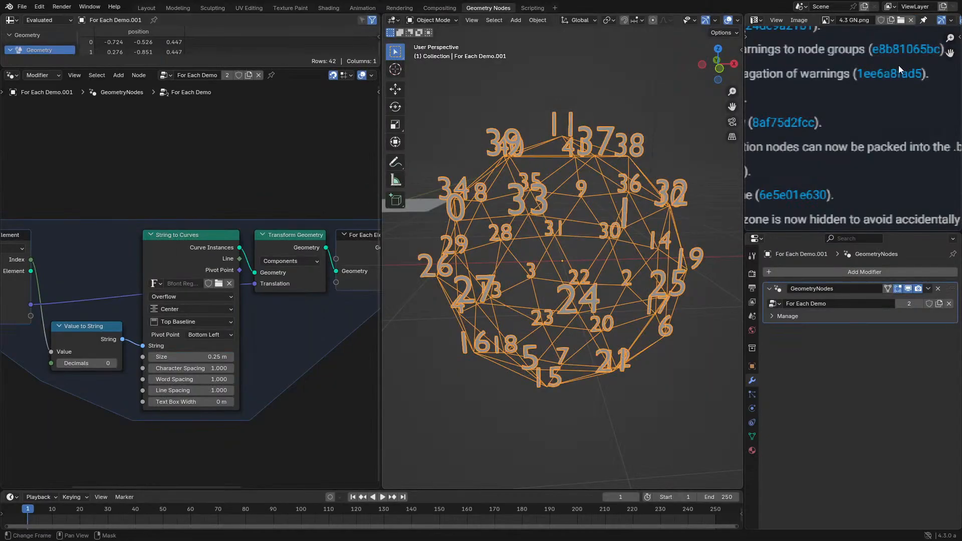
pyautogui.click(737, 21)
pyautogui.hotkey('ctrl', 'space')
pyautogui.scroll(2, 476, 224)
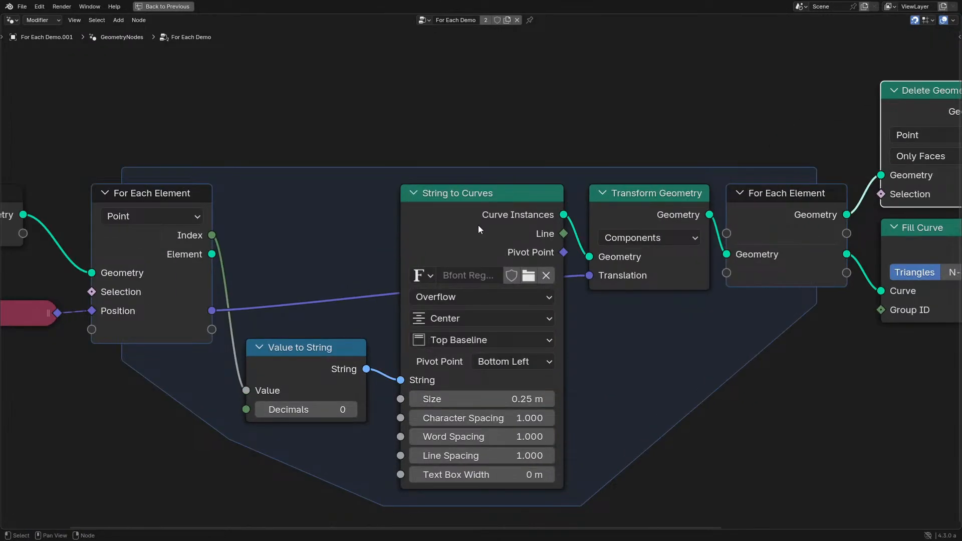
pyautogui.click(477, 225)
pyautogui.scroll(-3, 476, 228)
pyautogui.moveTo(473, 366); pyautogui.dragTo(462, 238, button='middle')
pyautogui.scroll(1, 461, 246)
pyautogui.hotkey('shift', 'd')
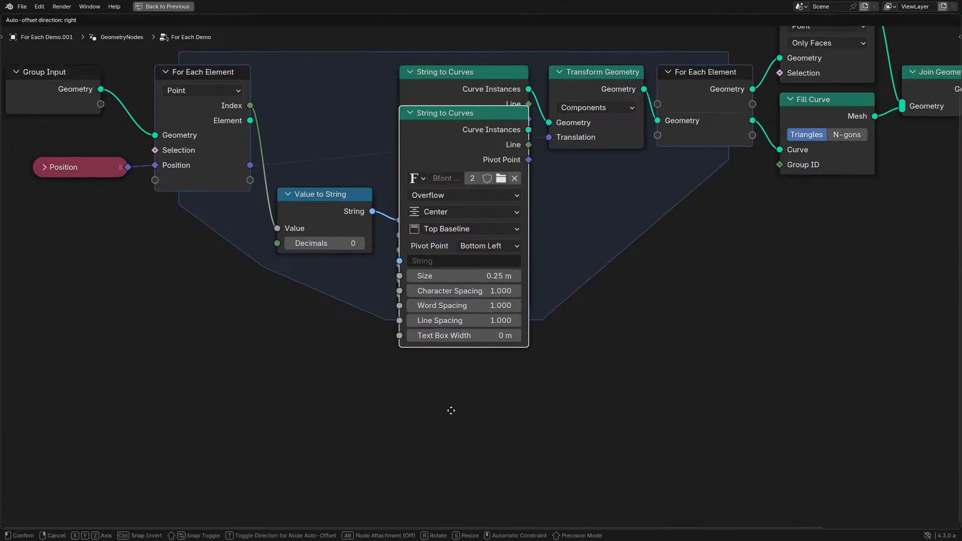
pyautogui.click(460, 492)
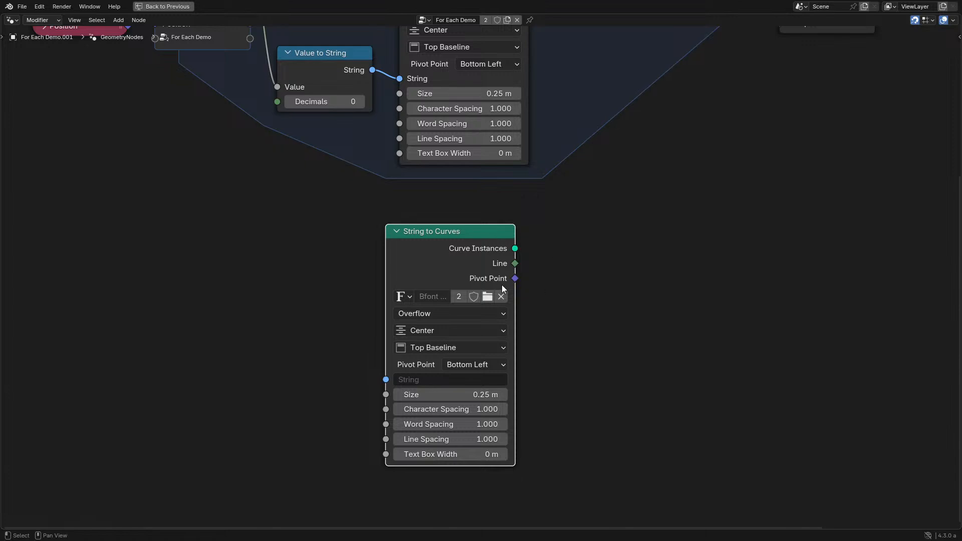
pyautogui.press('x')
pyautogui.moveTo(368, 218); pyautogui.dragTo(366, 421, button='middle')
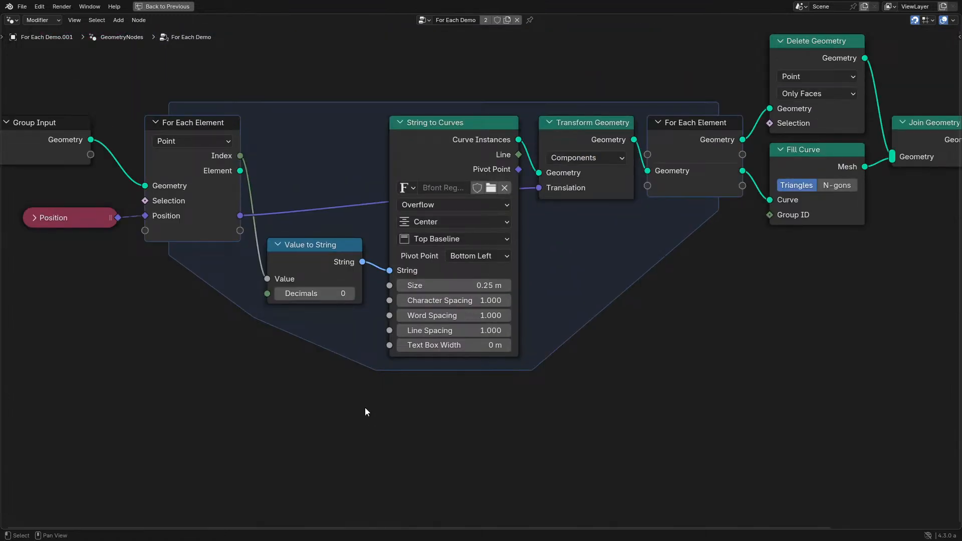
# - Examine the For Each Element zone's Point domain, index and position links against the numbered points on the sphere
pyautogui.hotkey('ctrl', 'space')
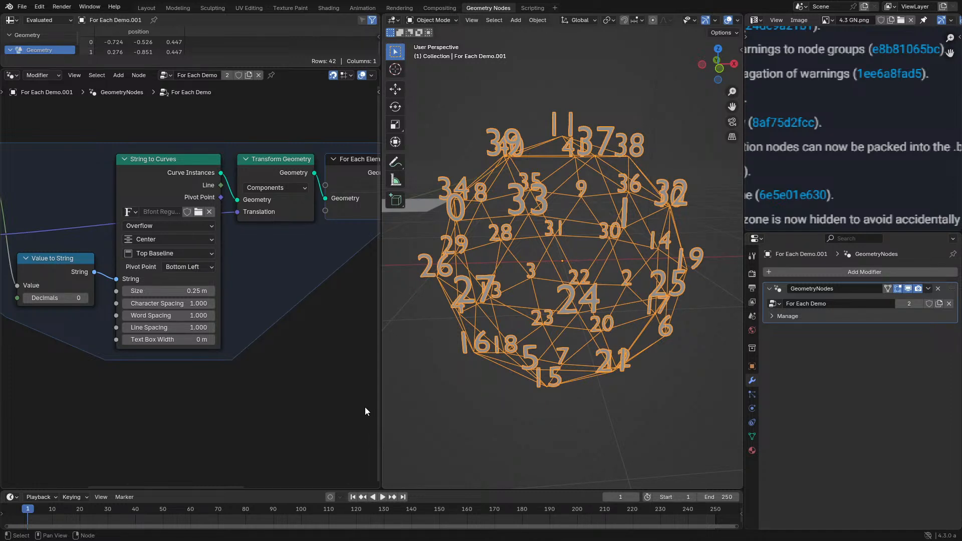
pyautogui.hotkey('ctrl', 'space')
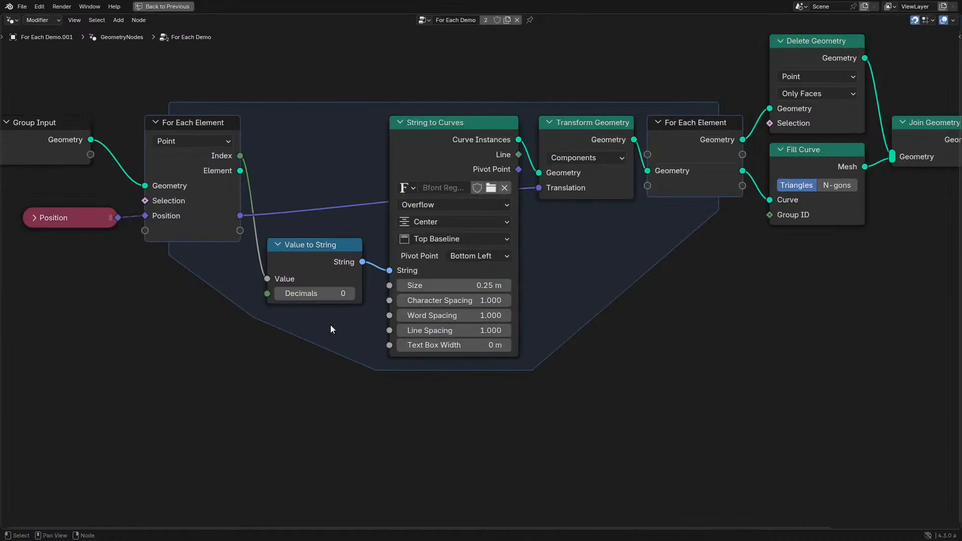
pyautogui.moveTo(434, 239); pyautogui.dragTo(506, 367, button='middle')
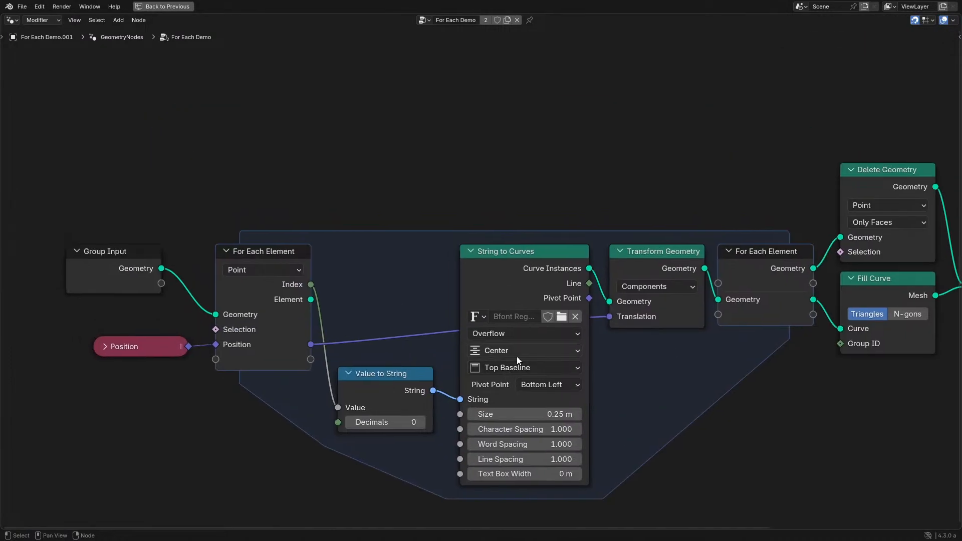
pyautogui.scroll(2, 516, 356)
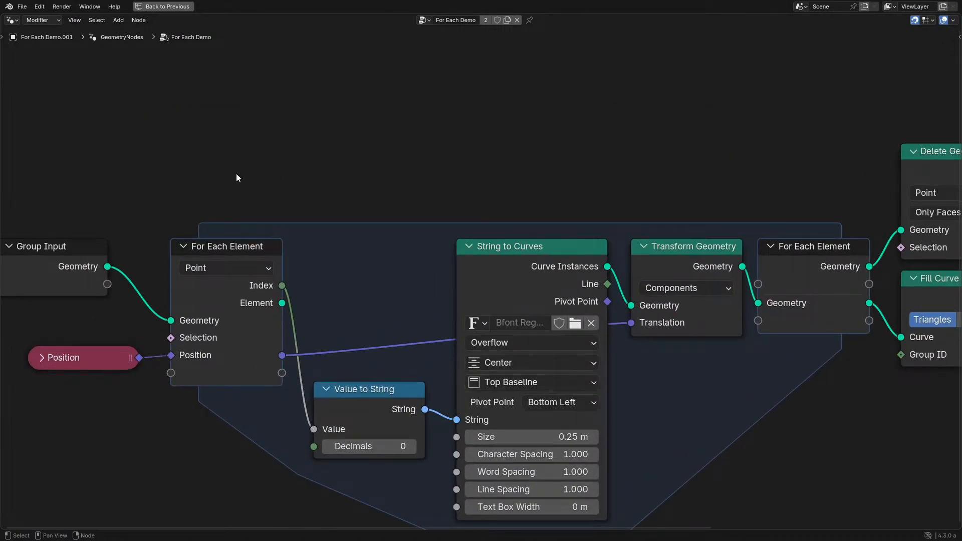
pyautogui.moveTo(701, 324); pyautogui.dragTo(553, 294, button='middle')
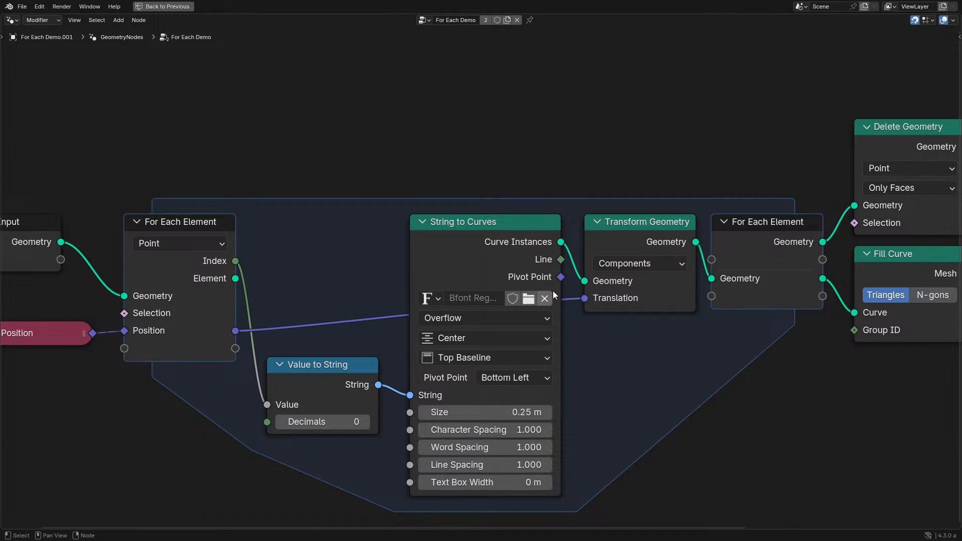
pyautogui.moveTo(276, 278); pyautogui.dragTo(472, 267, button='middle')
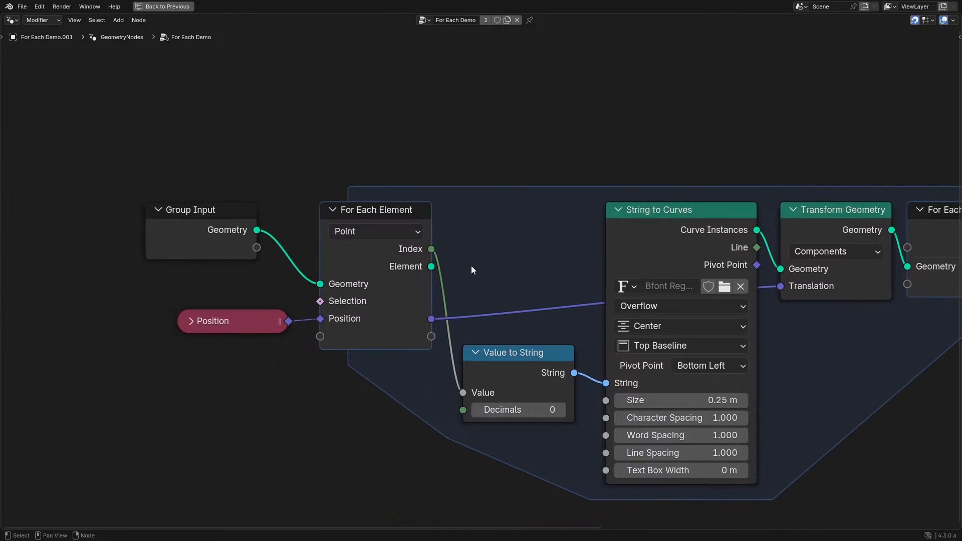
pyautogui.scroll(3, 472, 268)
pyautogui.hotkey('ctrl', 'space')
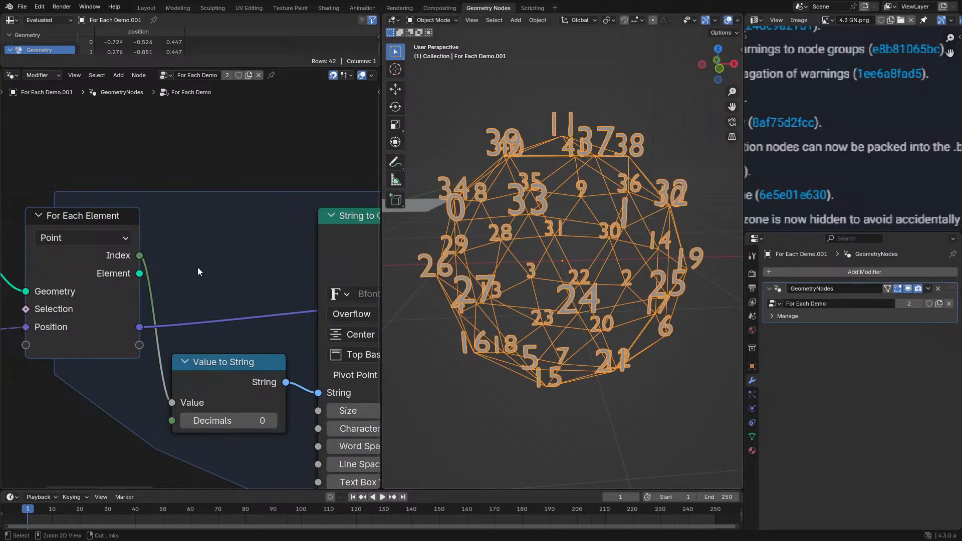
pyautogui.hotkey('ctrl', 'space')
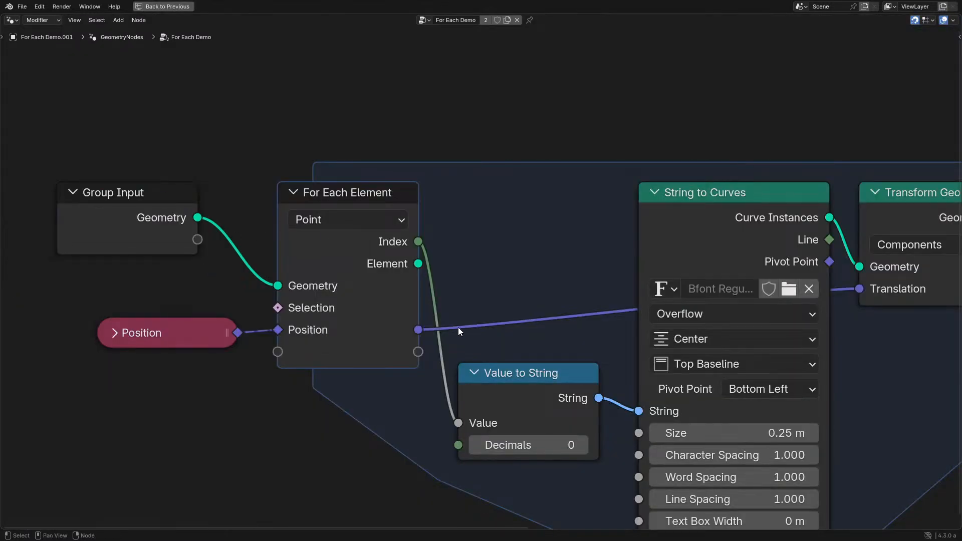
# - Move the Position node slightly farther away from the For Each Element input node
pyautogui.moveTo(184, 326); pyautogui.dragTo(163, 326)
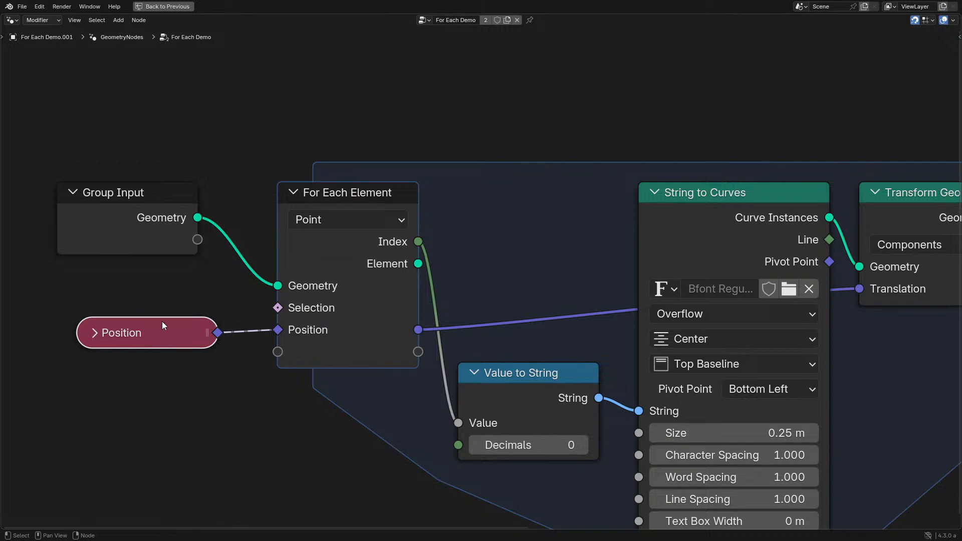
pyautogui.scroll(-1, 422, 336)
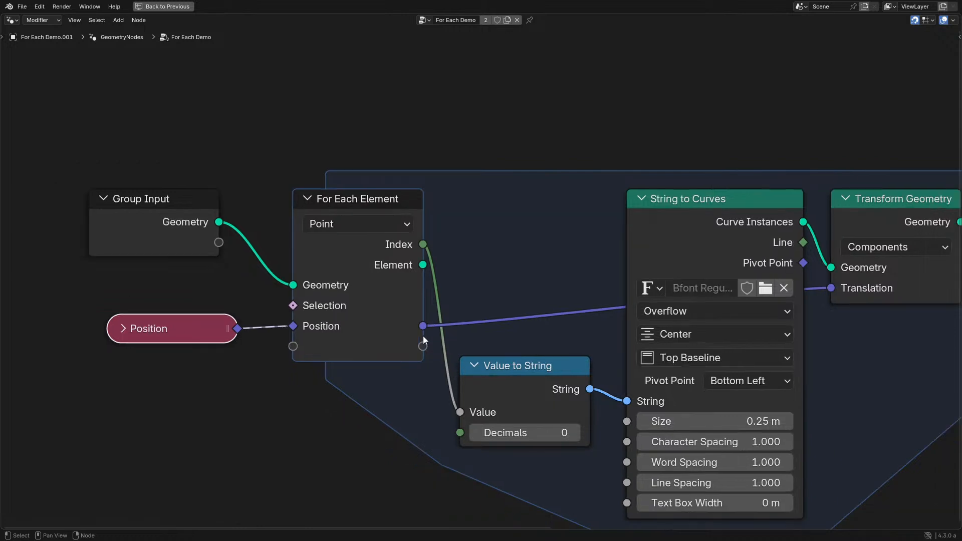
pyautogui.moveTo(185, 329); pyautogui.dragTo(167, 330)
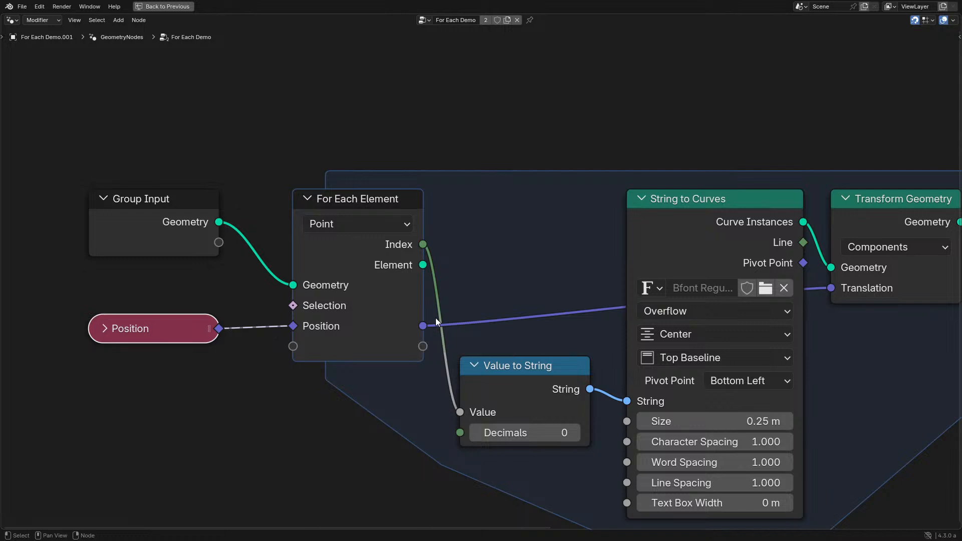
# - Examine how the zone turns each index into text curves, translates them by position and outputs the geometry
pyautogui.moveTo(530, 318); pyautogui.dragTo(428, 331, button='middle')
pyautogui.scroll(1, 371, 313)
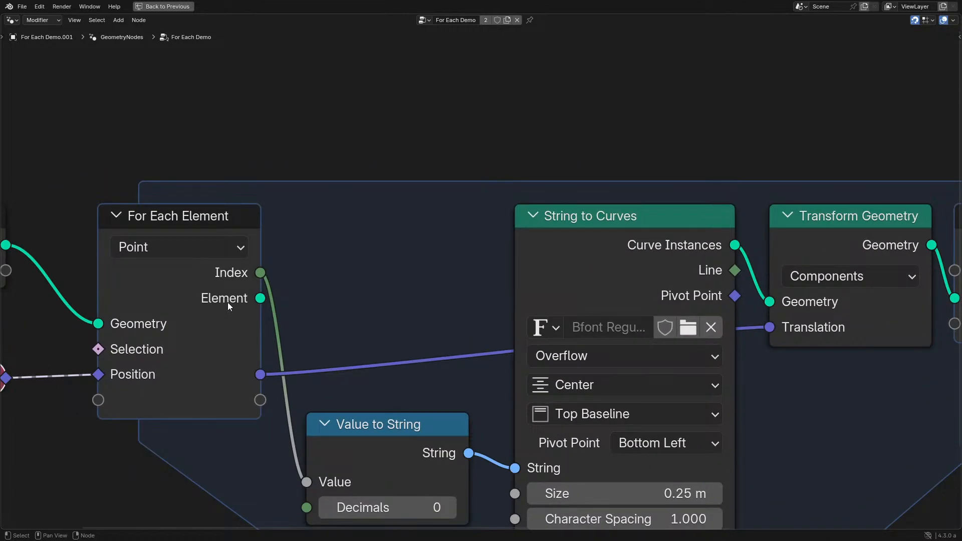
pyautogui.moveTo(262, 297)
pyautogui.moveTo(376, 307); pyautogui.dragTo(320, 284, button='middle')
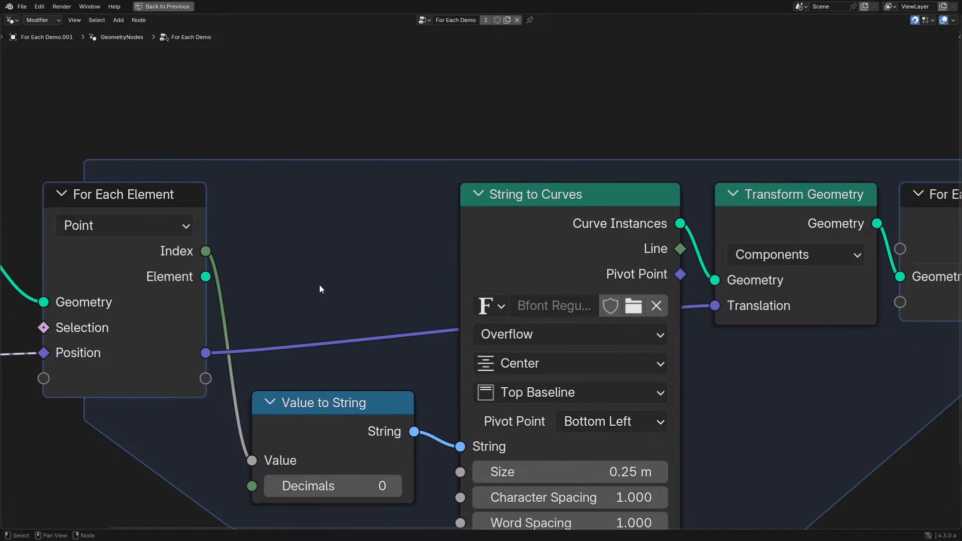
pyautogui.scroll(-1, 295, 323)
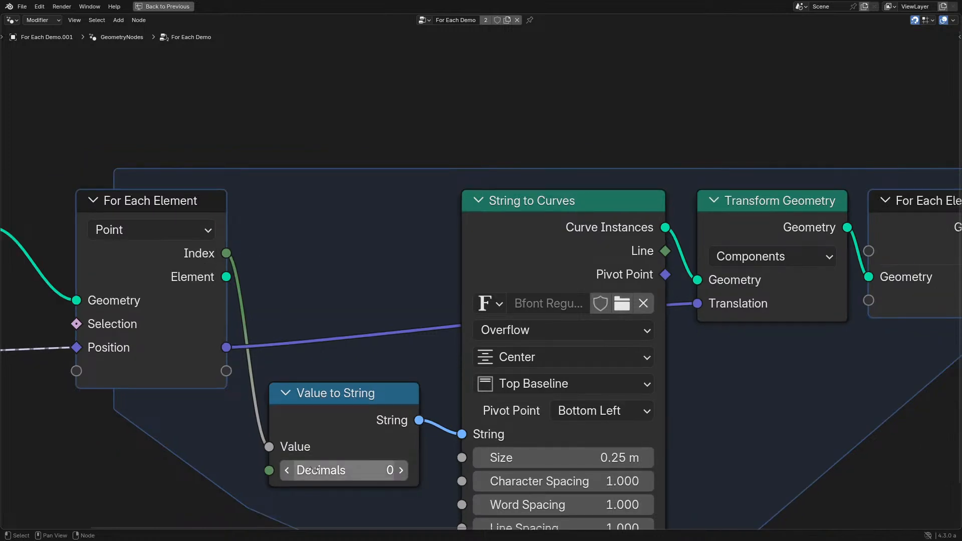
pyautogui.moveTo(459, 323); pyautogui.dragTo(305, 320, button='middle')
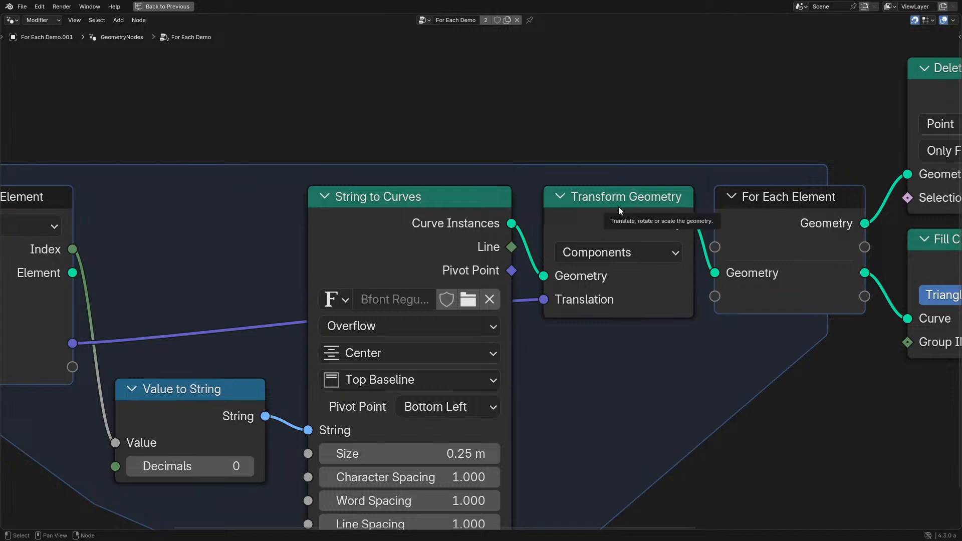
pyautogui.hotkey('ctrl', 'space')
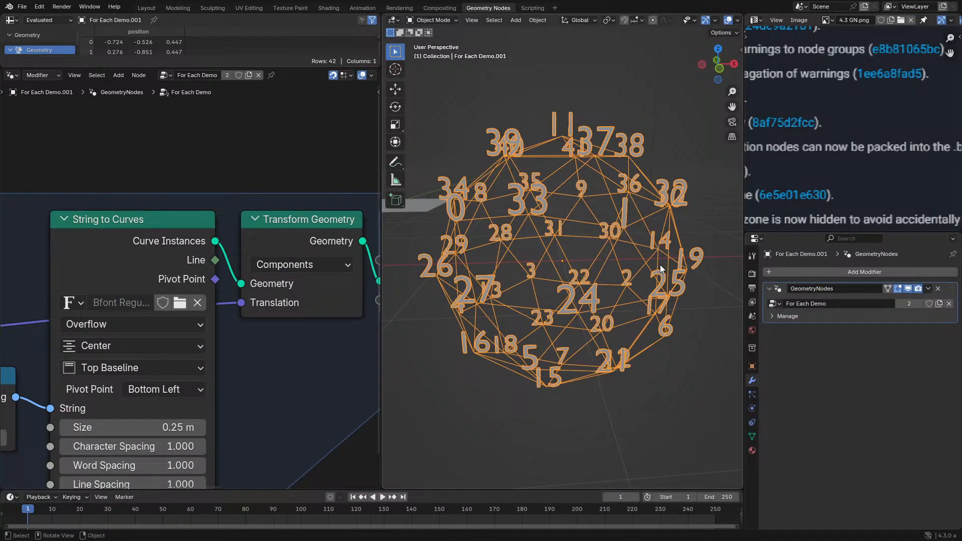
pyautogui.hotkey('ctrl', 'space')
pyautogui.moveTo(277, 296); pyautogui.dragTo(183, 324, button='middle')
pyautogui.scroll(1, 183, 324)
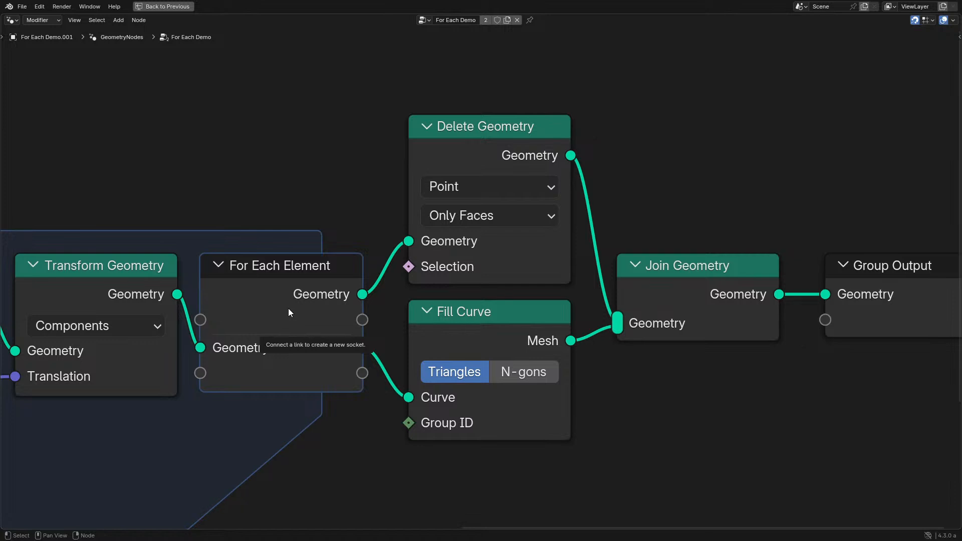
# - Connect the zone output's main Geometry directly to the Group Output and check the plain sphere
pyautogui.keyDown('ctrl'); pyautogui.keyDown('shift'); pyautogui.click(315, 297); pyautogui.keyUp('shift'); pyautogui.keyUp('ctrl')
pyautogui.hotkey('ctrl', 'space')
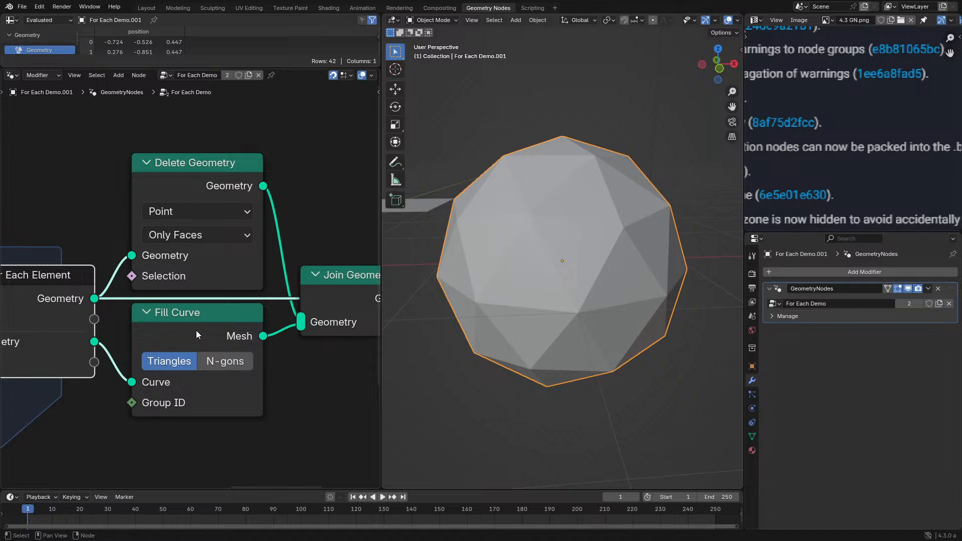
pyautogui.hotkey('ctrl', 'space')
# - Add a Vector Math node set to Add inside the zone, fed by the zone's Position output
pyautogui.scroll(-7, 172, 337)
pyautogui.moveTo(138, 349); pyautogui.dragTo(399, 301, button='middle')
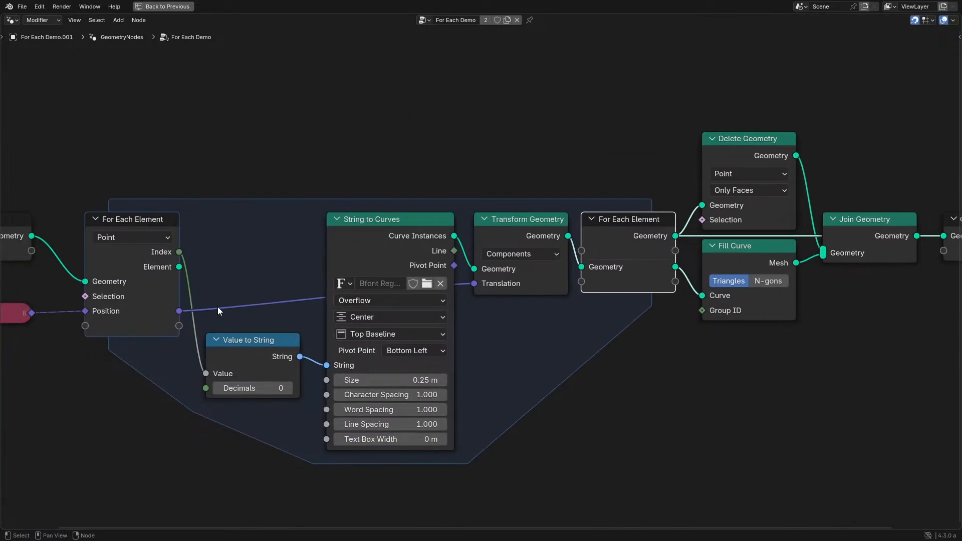
pyautogui.moveTo(175, 316); pyautogui.dragTo(561, 416)
pyautogui.write('add')
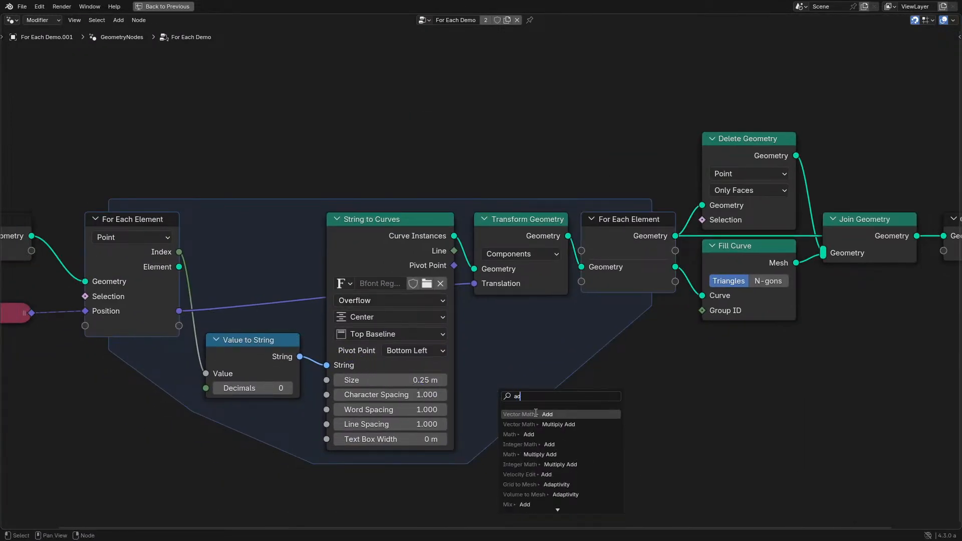
pyautogui.press('Return')
pyautogui.click(394, 468)
# - Connect the Add node's Vector to a new generated-item socket on the zone output and preview it with a Viewer
pyautogui.moveTo(447, 464); pyautogui.dragTo(586, 288)
pyautogui.moveTo(591, 295); pyautogui.dragTo(415, 319, button='middle')
pyautogui.keyDown('ctrl'); pyautogui.keyDown('shift'); pyautogui.click(499, 308); pyautogui.keyUp('shift'); pyautogui.keyUp('ctrl')
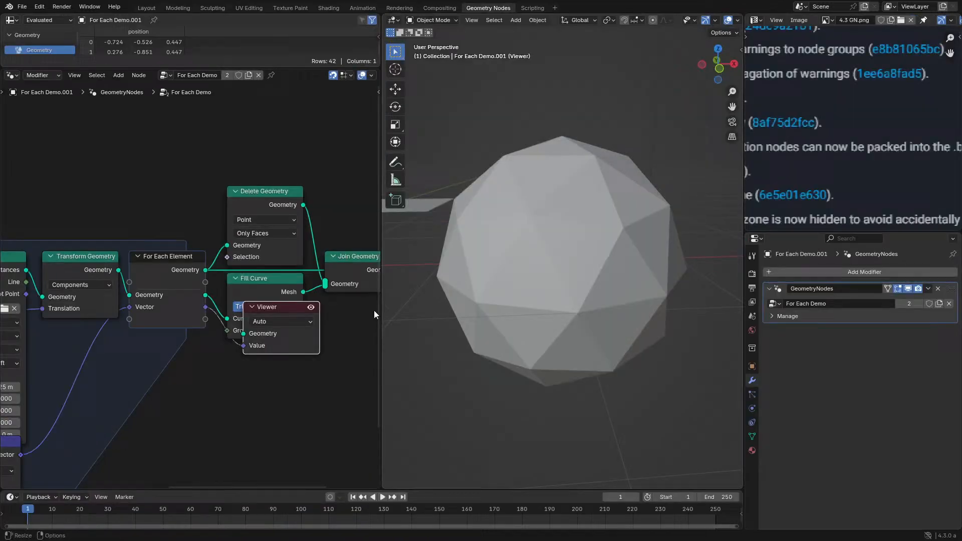
pyautogui.keyDown('ctrl'); pyautogui.keyDown('shift'); pyautogui.click(171, 273); pyautogui.keyUp('shift'); pyautogui.keyUp('ctrl')
pyautogui.moveTo(91, 371); pyautogui.dragTo(181, 307, button='middle')
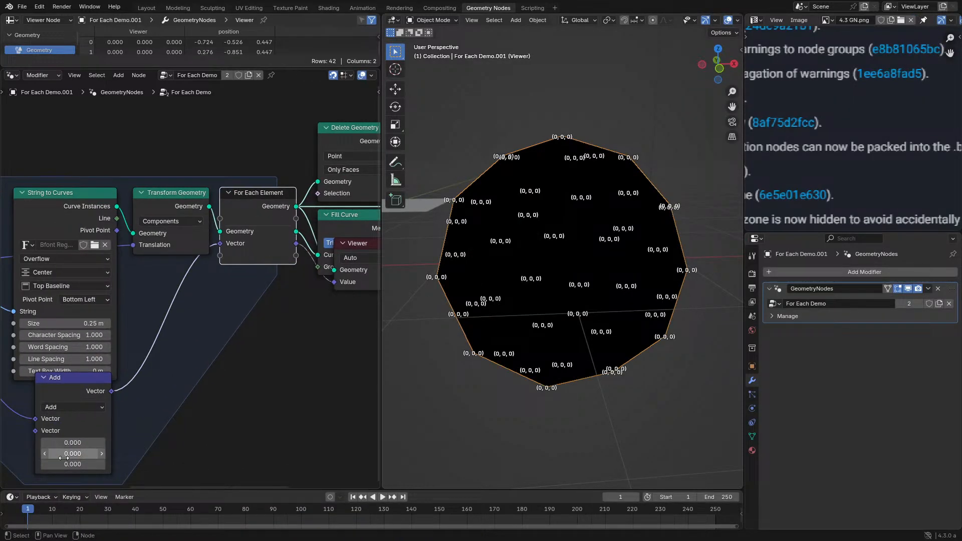
# - Delete the Add vector math node inside the zone and the Viewer node beside the zone output
pyautogui.hotkey('ctrl', 'space')
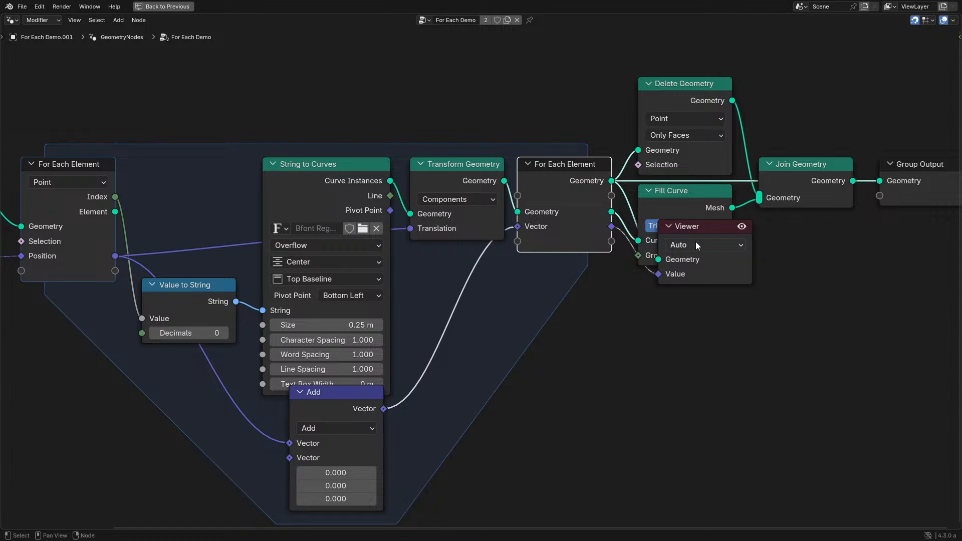
pyautogui.click(695, 244)
pyautogui.click(362, 407)
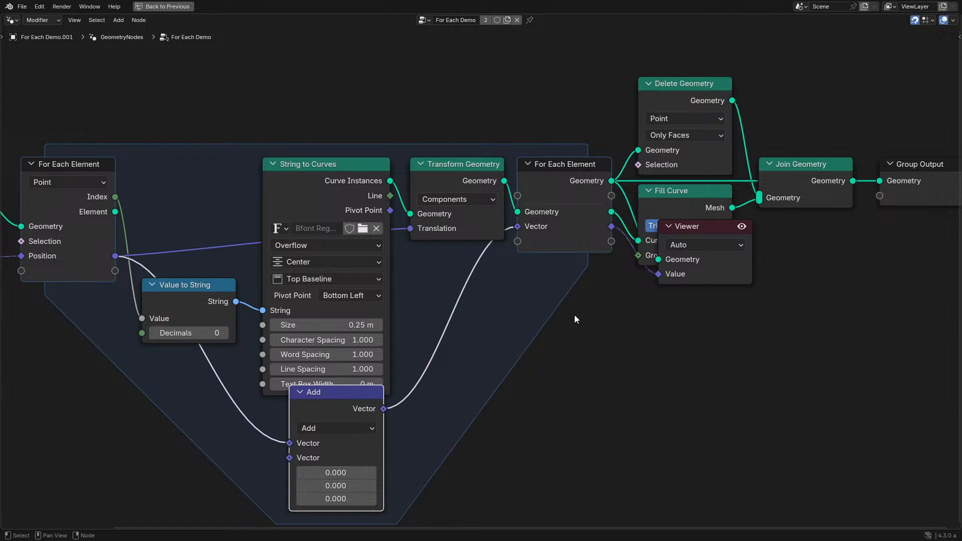
pyautogui.press('Delete')
pyautogui.click(702, 229)
pyautogui.press('Delete')
# - Remove the Vector item from the zone output's Generated Geometry list
pyautogui.click(534, 173)
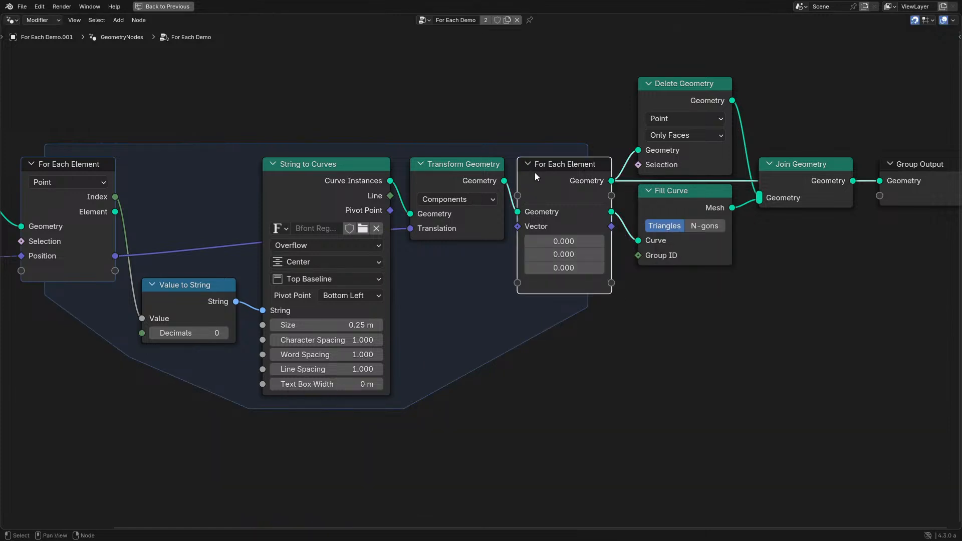
pyautogui.press('n')
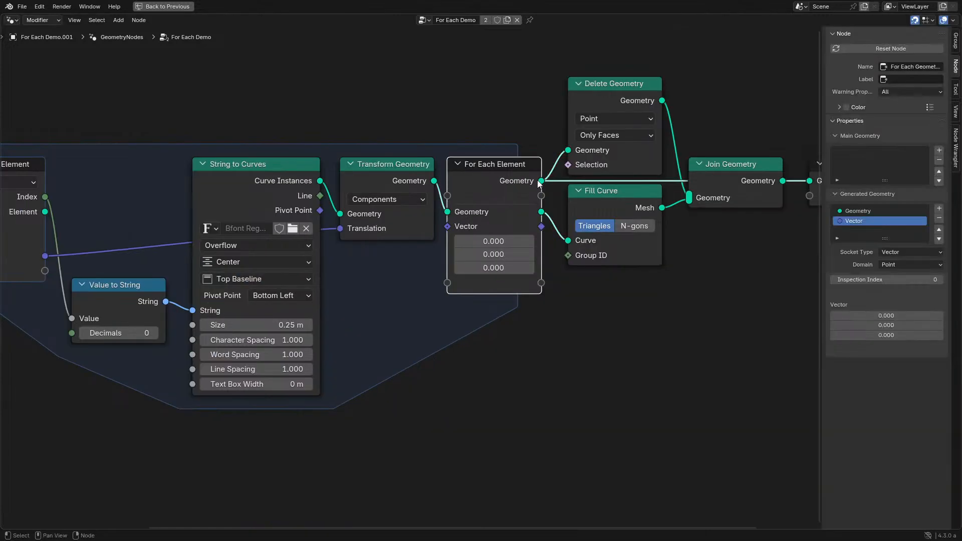
pyautogui.click(939, 220)
pyautogui.scroll(-1, 459, 263)
pyautogui.press('n')
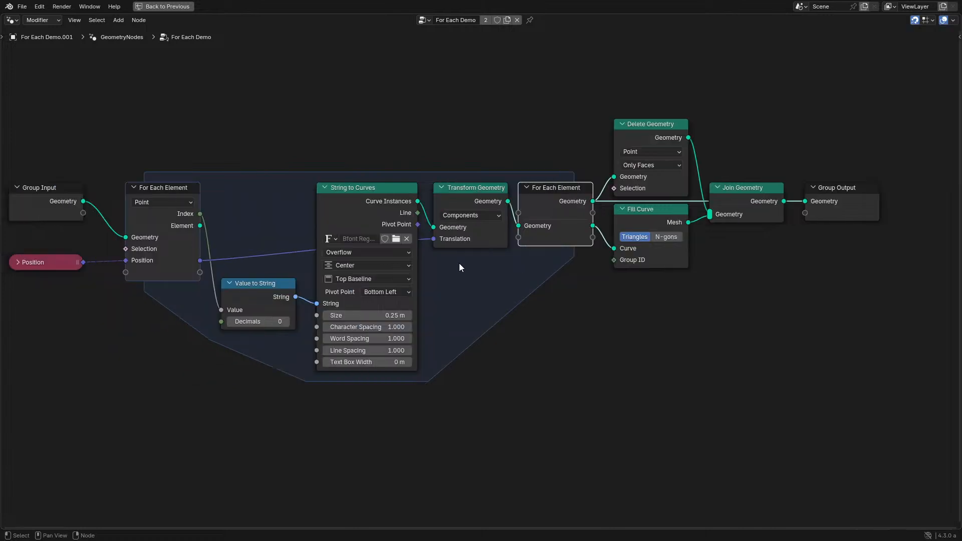
# - Connect the zone output's generated Geometry directly to the Group Output and remove the temporary Viewer node
pyautogui.moveTo(585, 214); pyautogui.dragTo(450, 260, button='middle')
pyautogui.scroll(6, 450, 260)
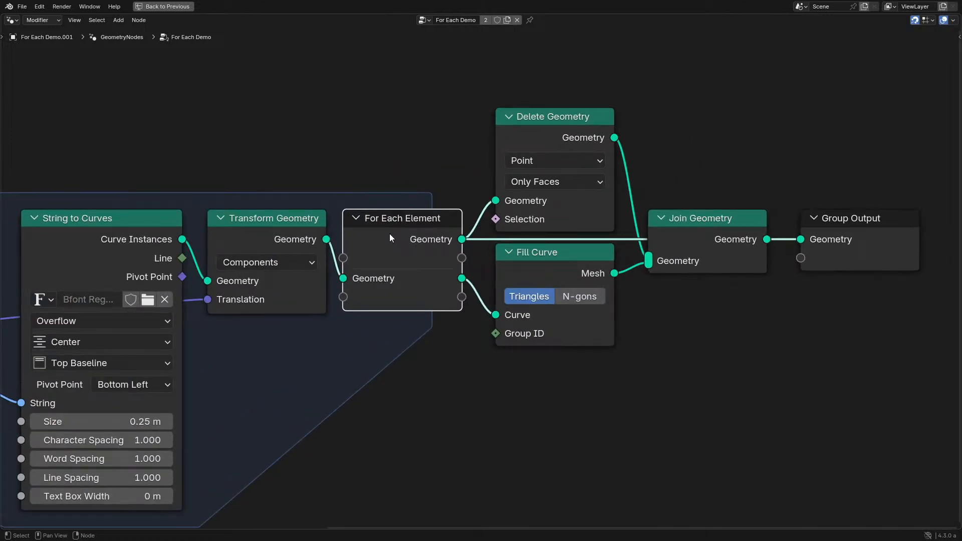
pyautogui.hotkey('ctrl', 'space')
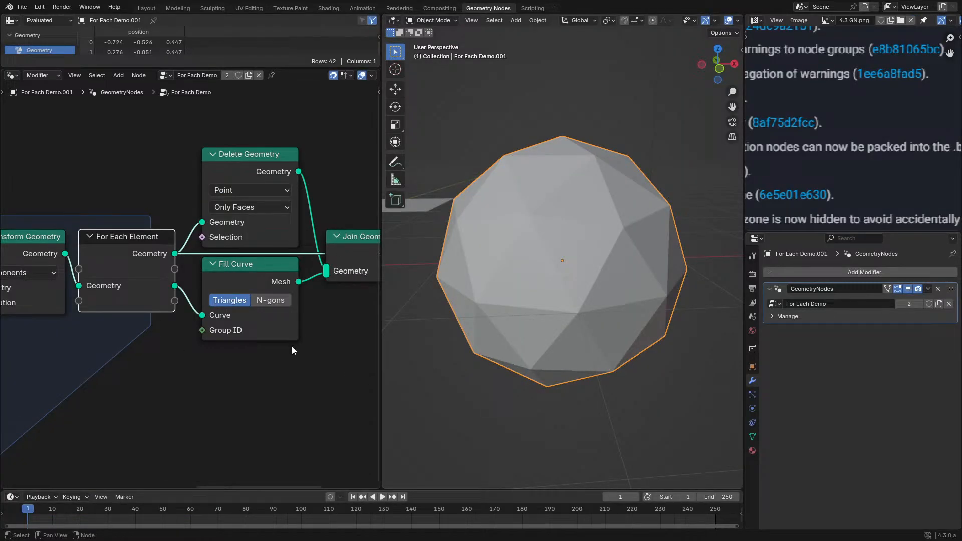
pyautogui.moveTo(275, 290); pyautogui.dragTo(249, 305, button='middle')
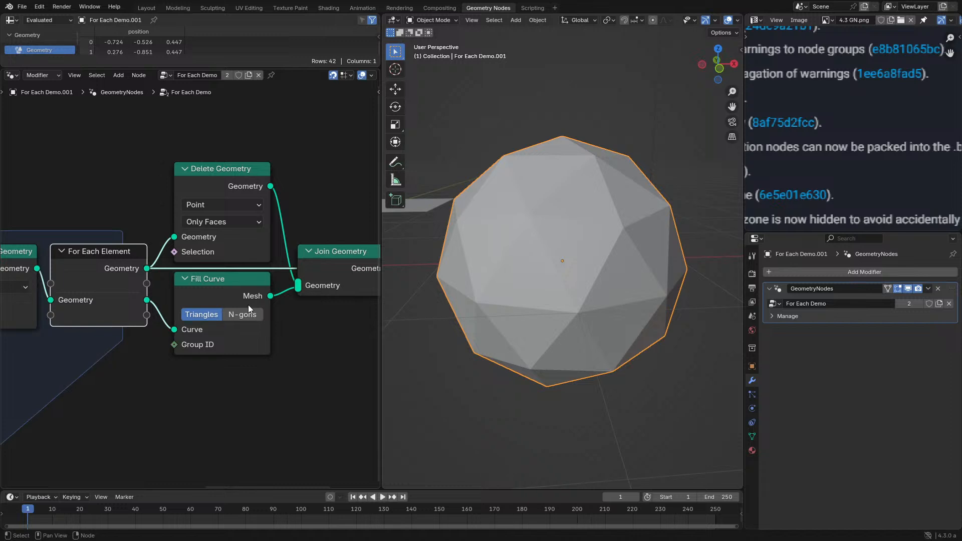
pyautogui.keyDown('ctrl'); pyautogui.keyDown('shift'); pyautogui.click(109, 302); pyautogui.keyUp('shift'); pyautogui.keyUp('ctrl')
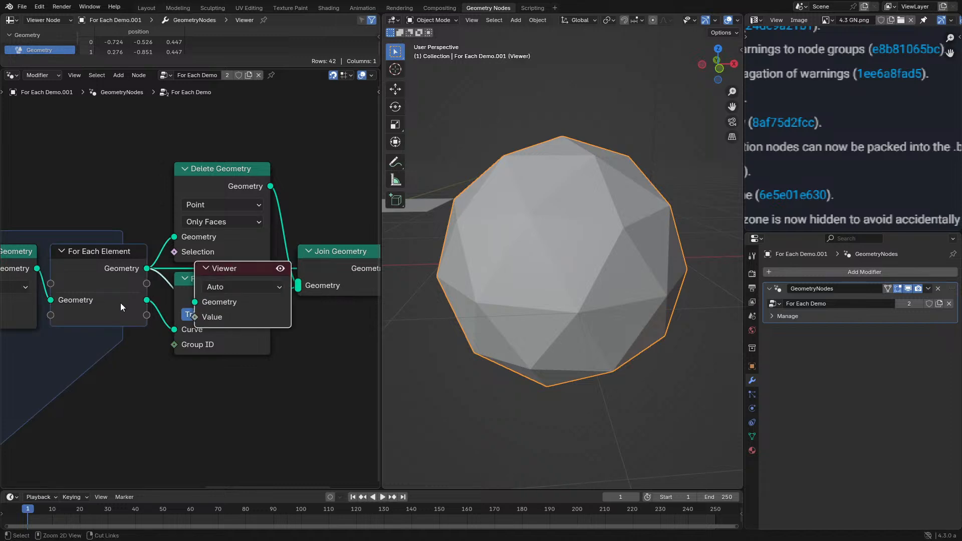
pyautogui.keyDown('ctrl'); pyautogui.keyDown('shift'); pyautogui.click(128, 302); pyautogui.keyUp('shift'); pyautogui.keyUp('ctrl')
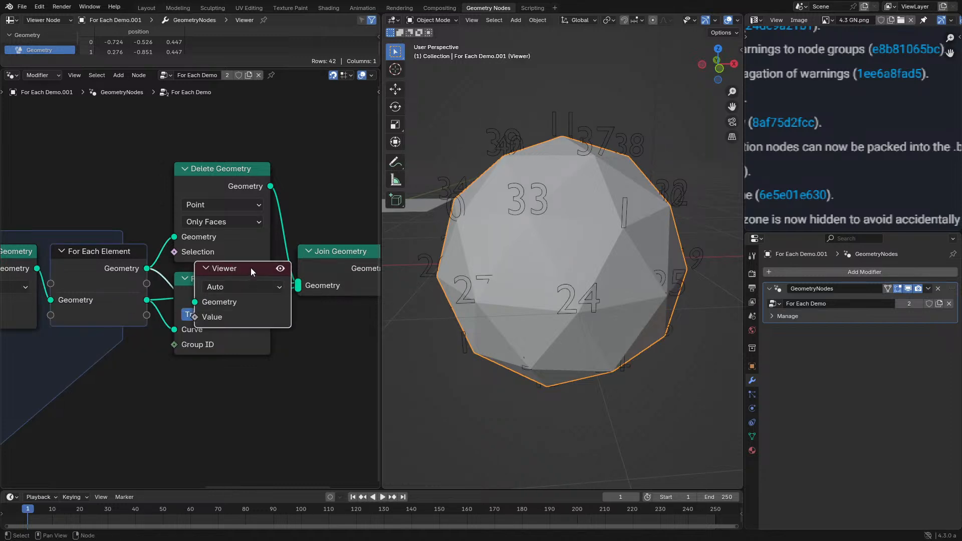
pyautogui.press('x')
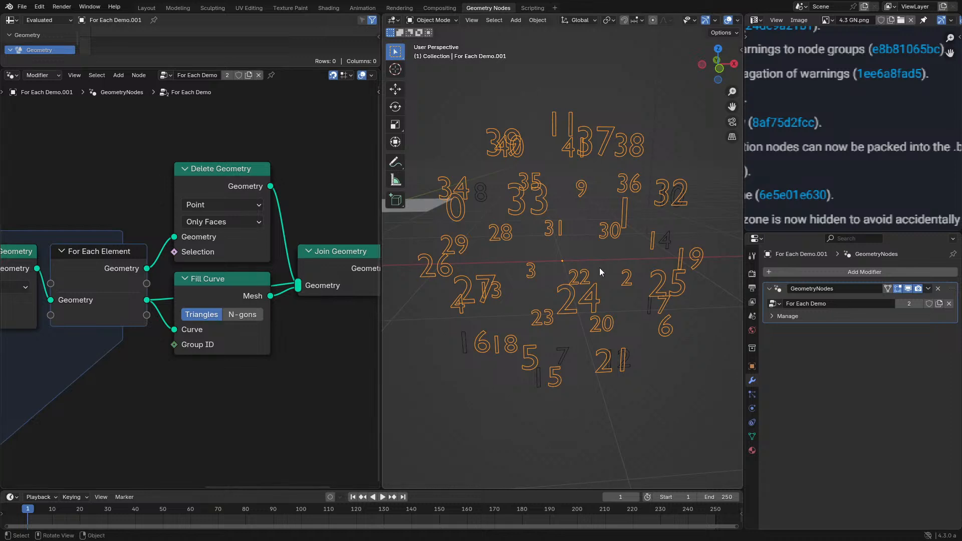
# - Examine the zone's node chain and read the description of the Element output on the zone's input node
pyautogui.scroll(-2, 201, 301)
pyautogui.moveTo(173, 318); pyautogui.dragTo(240, 311, button='middle')
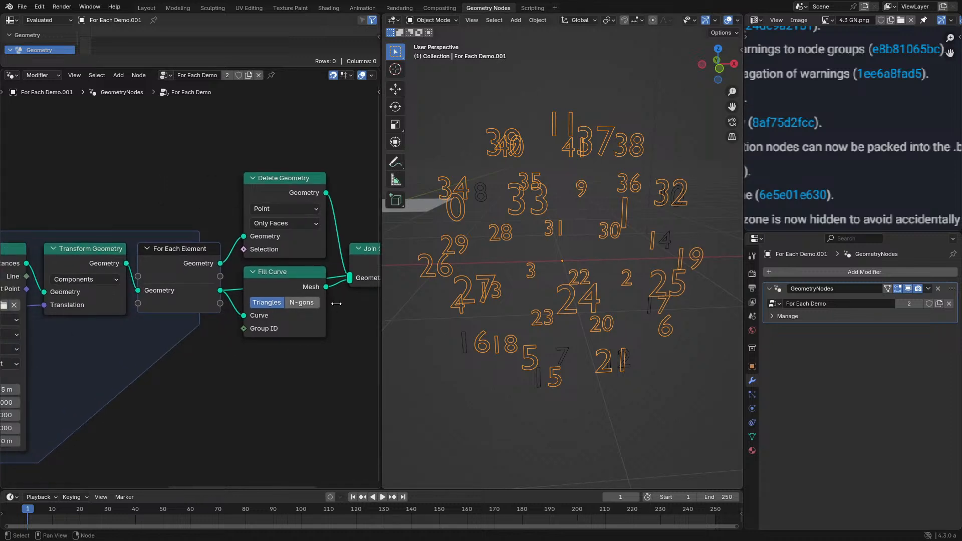
pyautogui.scroll(1, 333, 302)
pyautogui.hotkey('ctrl', 'space')
pyautogui.moveTo(165, 288); pyautogui.dragTo(346, 289, button='middle')
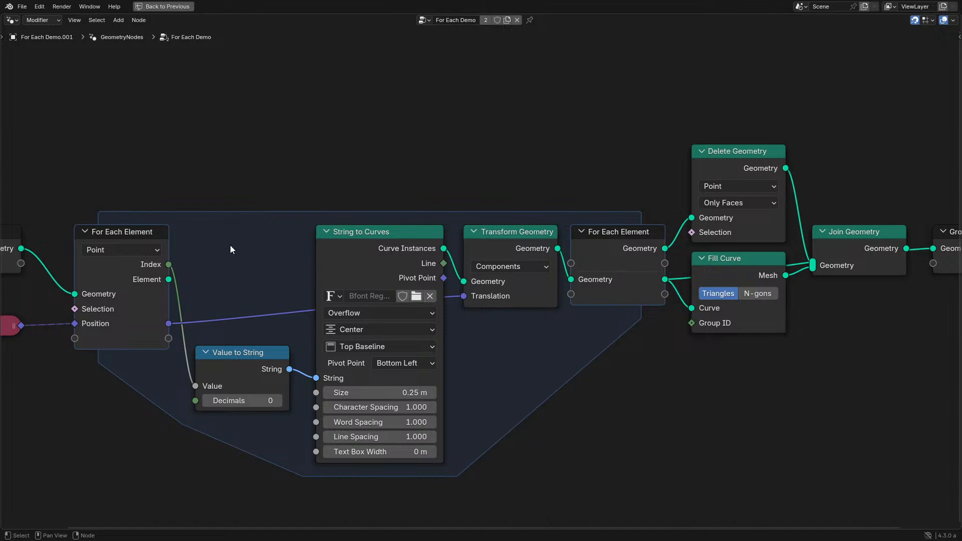
pyautogui.scroll(4, 206, 254)
pyautogui.moveTo(90, 318); pyautogui.dragTo(334, 333, button='middle')
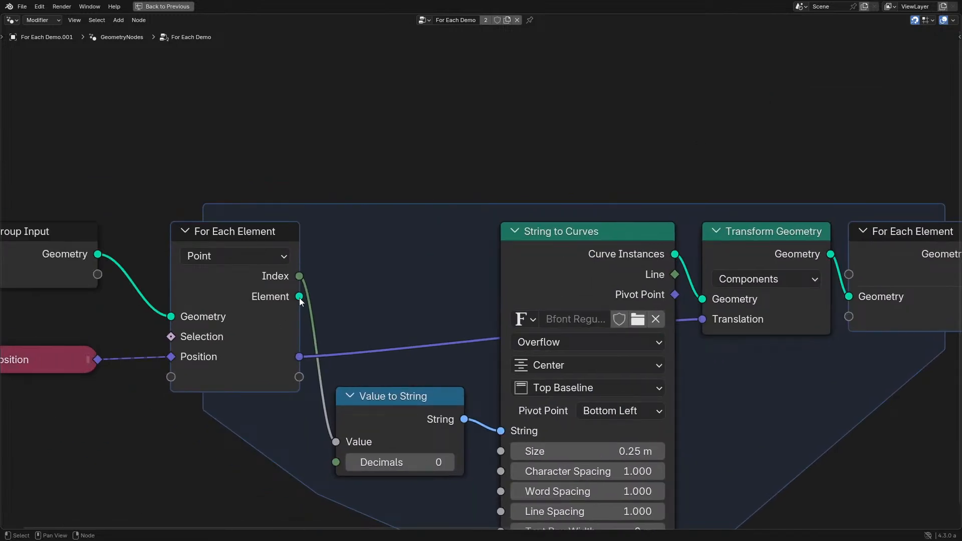
pyautogui.moveTo(282, 306)
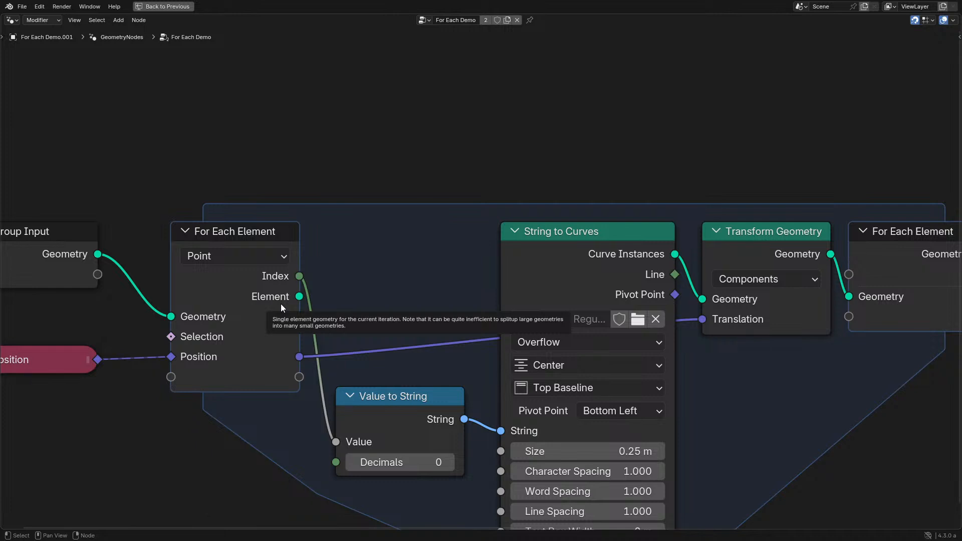
pyautogui.moveTo(575, 269); pyautogui.dragTo(151, 272, button='middle')
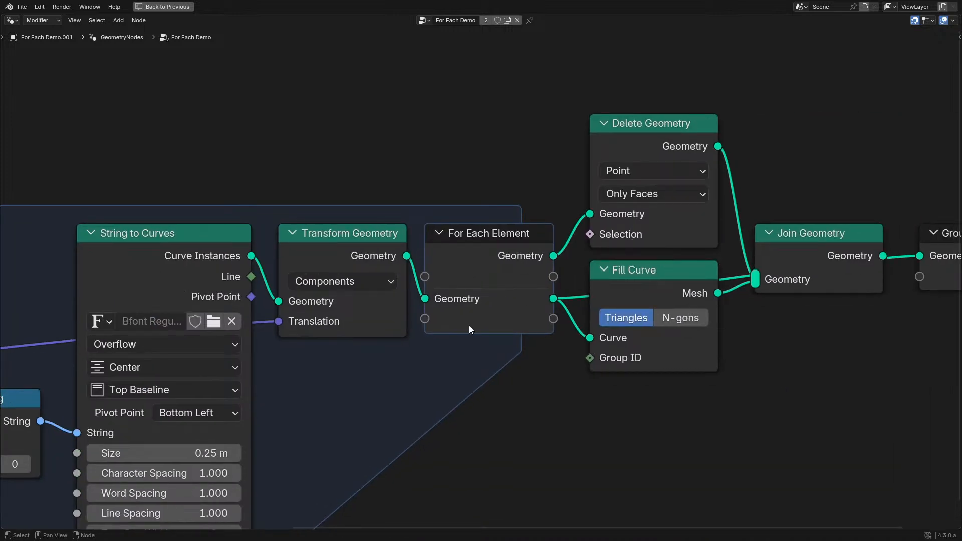
pyautogui.scroll(-1, 469, 325)
pyautogui.moveTo(374, 313); pyautogui.dragTo(447, 326, button='middle')
pyautogui.scroll(1, 447, 327)
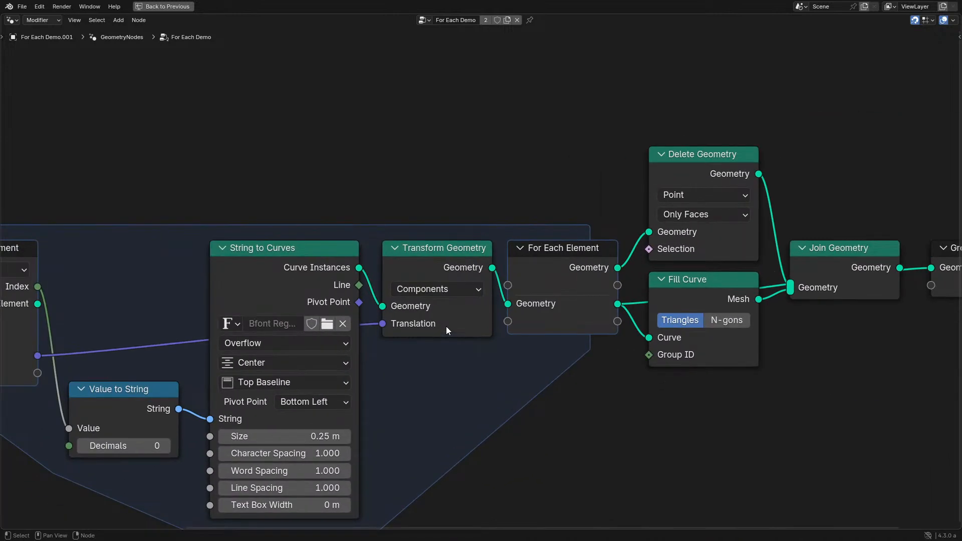
pyautogui.moveTo(279, 320); pyautogui.dragTo(404, 364, button='middle')
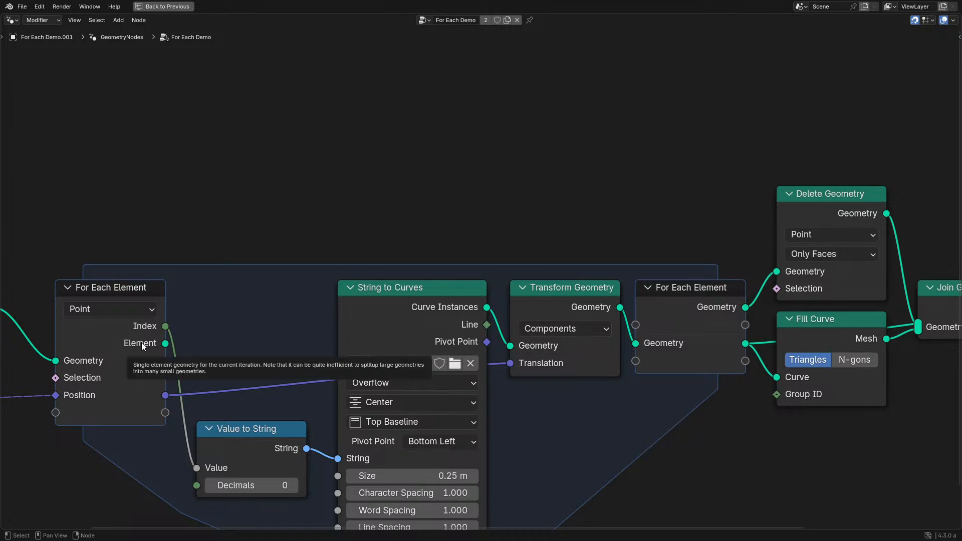
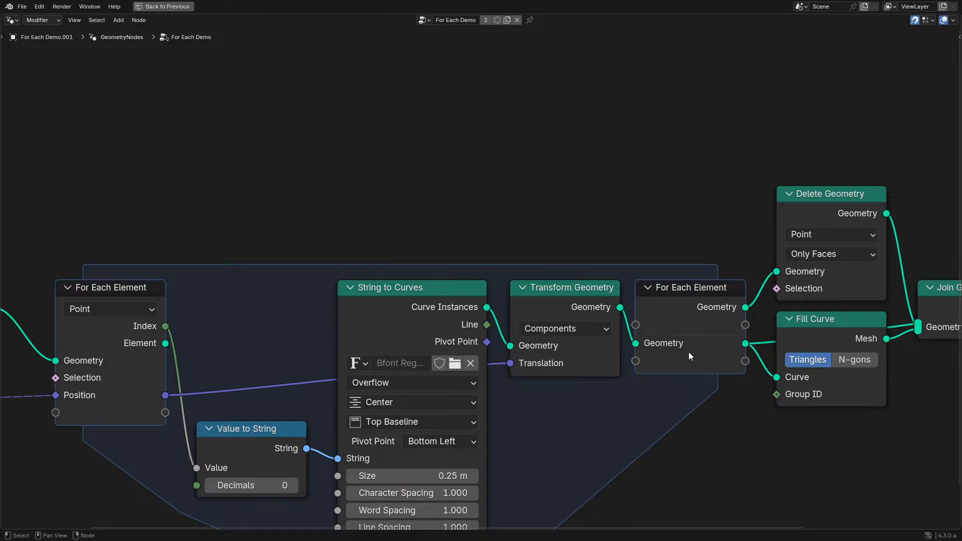
# - Remove the direct link from the zone's generated Geometry output to Join Geometry, keeping the connection through Fill Curve
pyautogui.moveTo(667, 330); pyautogui.dragTo(392, 326, button='middle')
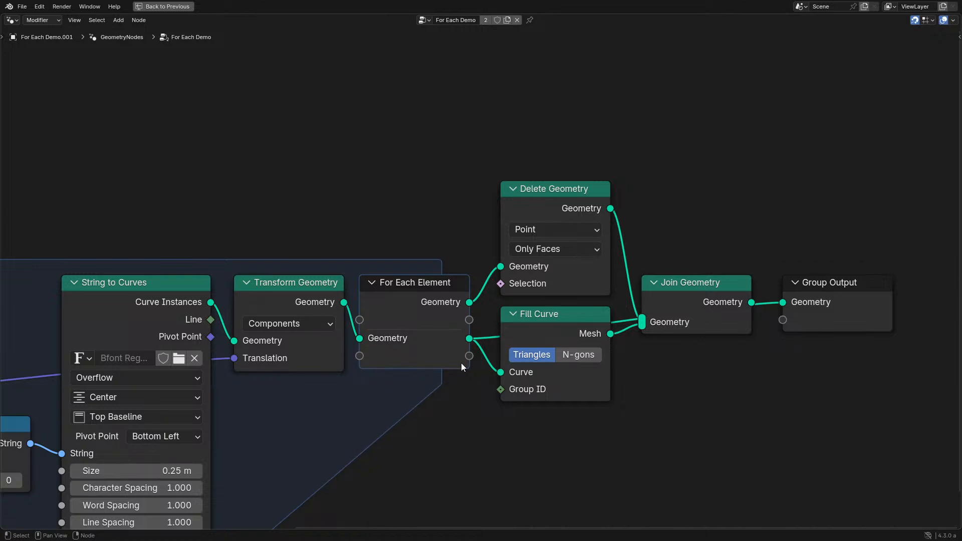
pyautogui.scroll(1, 461, 363)
pyautogui.moveTo(254, 306); pyautogui.dragTo(471, 261, button='middle')
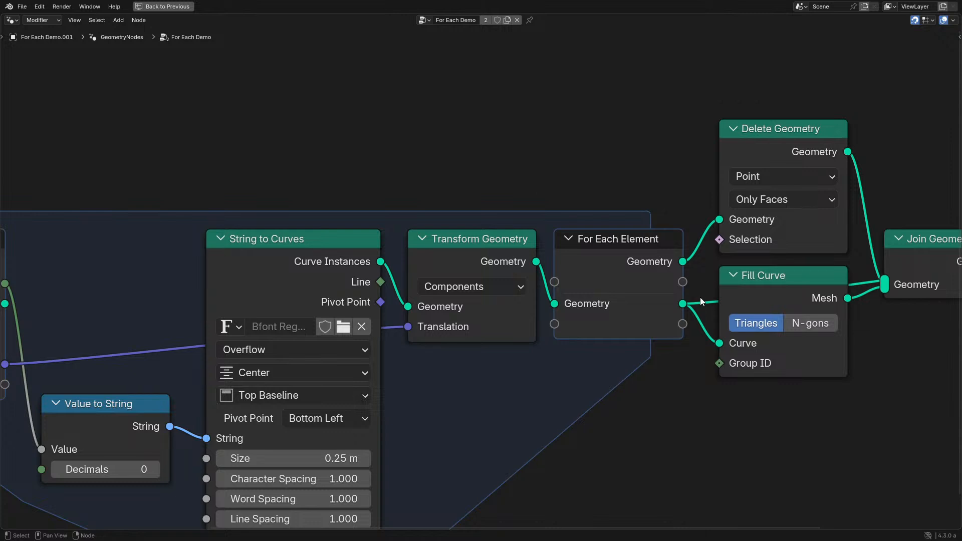
pyautogui.moveTo(700, 296); pyautogui.dragTo(446, 296, button='middle')
pyautogui.click(702, 269)
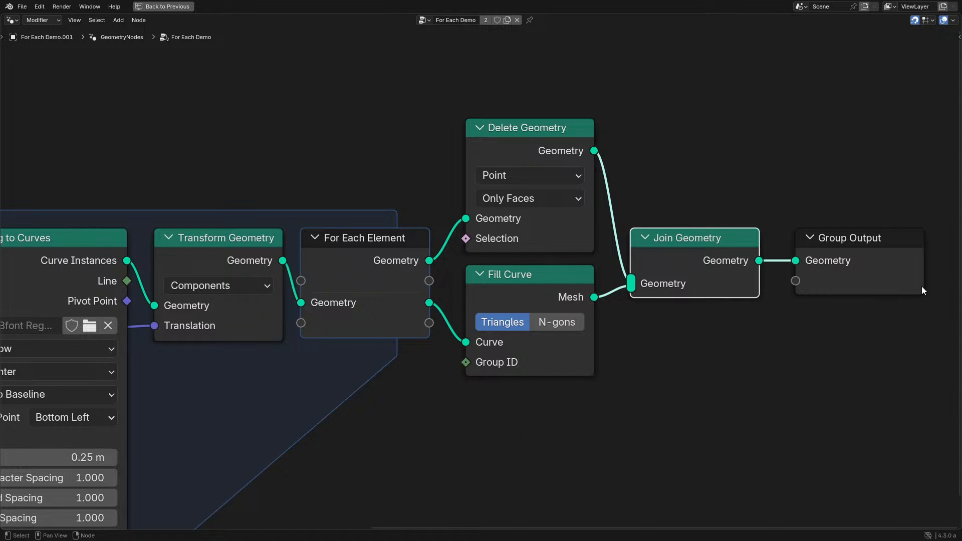
# - Try a different deletion mode on the Delete Geometry node, inspect the numbered sphere, and undo the mode change
pyautogui.hotkey('ctrl', 'space')
pyautogui.scroll(1, 235, 223)
pyautogui.click(221, 155)
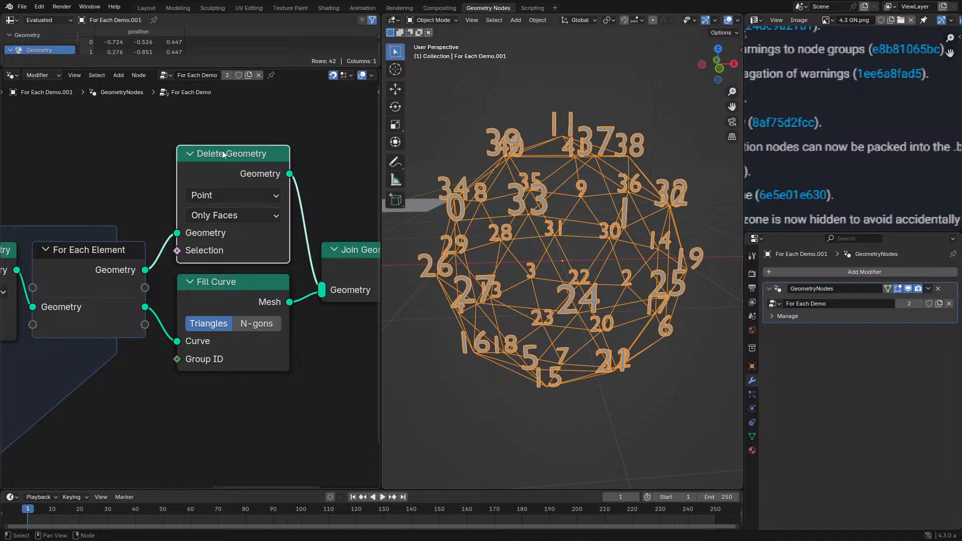
pyautogui.moveTo(620, 278); pyautogui.dragTo(637, 276, button='middle')
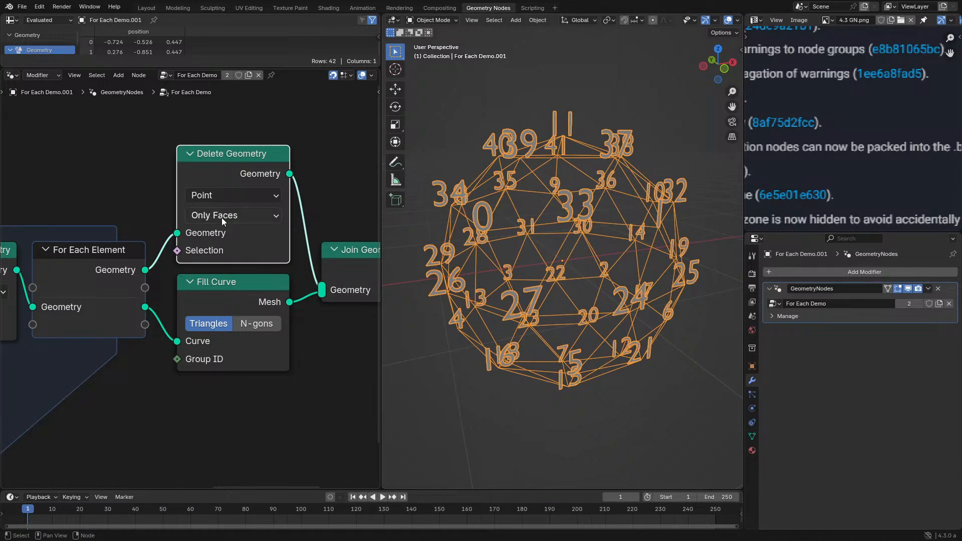
pyautogui.click(222, 216)
pyautogui.click(235, 249)
pyautogui.hotkey('ctrl', 'z')
pyautogui.moveTo(562, 258); pyautogui.dragTo(567, 292, button='middle')
pyautogui.hotkey('ctrl', 'space')
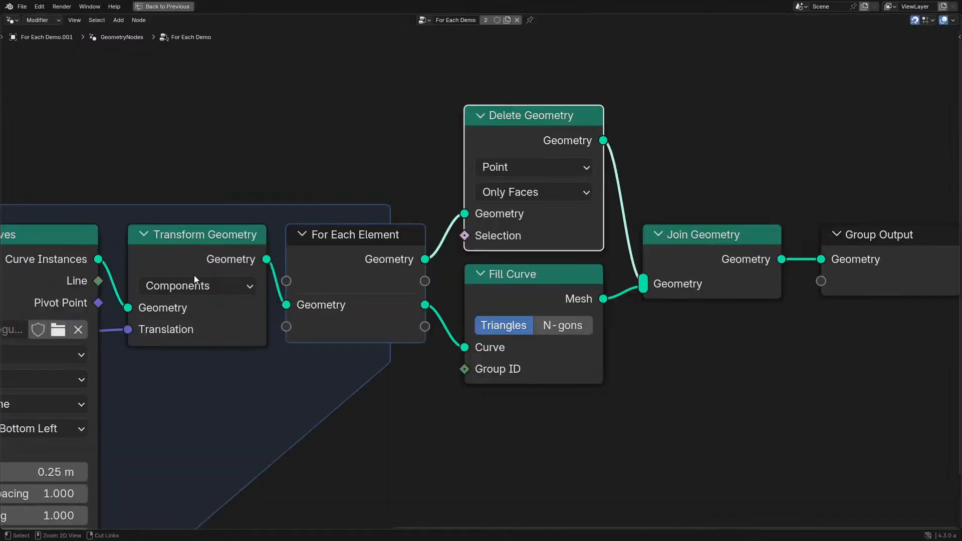
# - Highlight all nodes belonging to the For Each Element zone and clear the selection
pyautogui.scroll(-3, 190, 331)
pyautogui.moveTo(190, 331); pyautogui.dragTo(497, 325, button='middle')
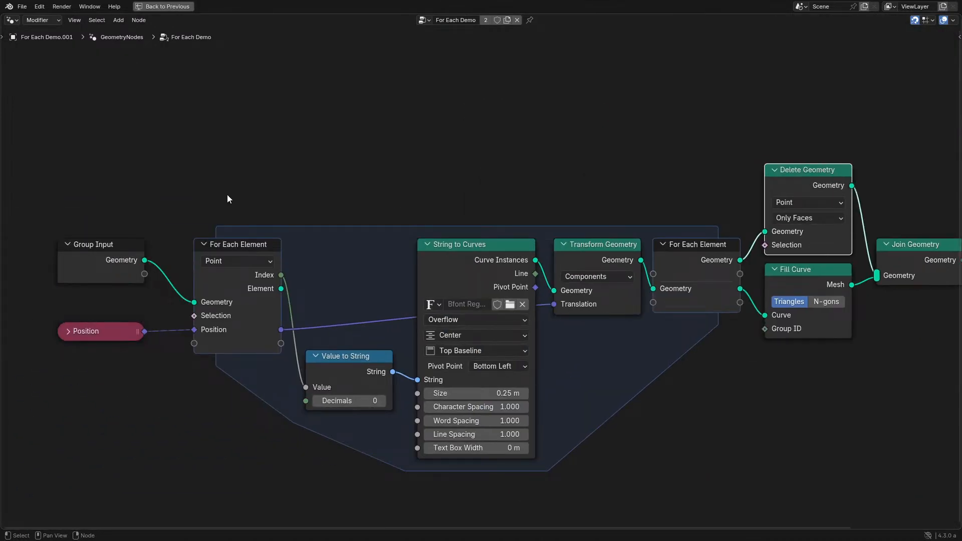
pyautogui.moveTo(227, 199); pyautogui.dragTo(702, 432)
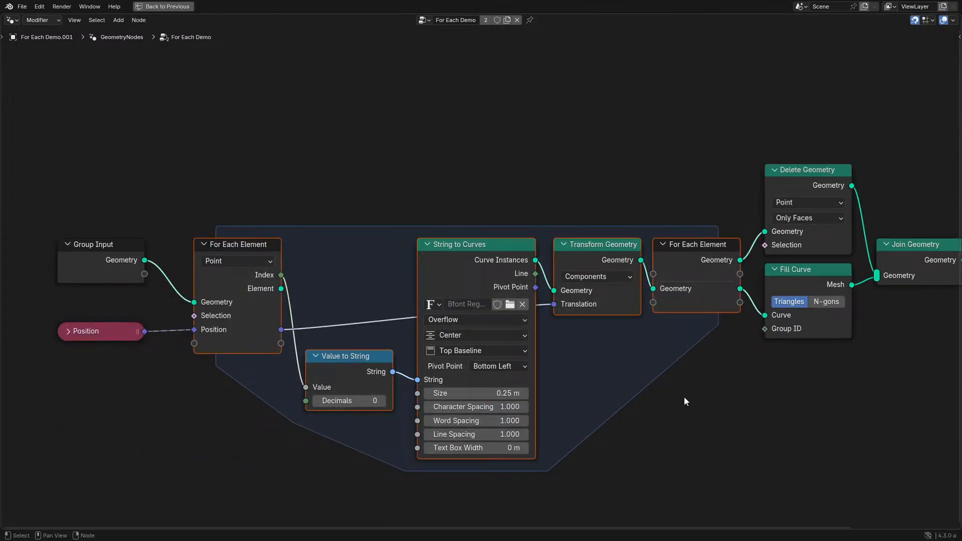
pyautogui.click(315, 338)
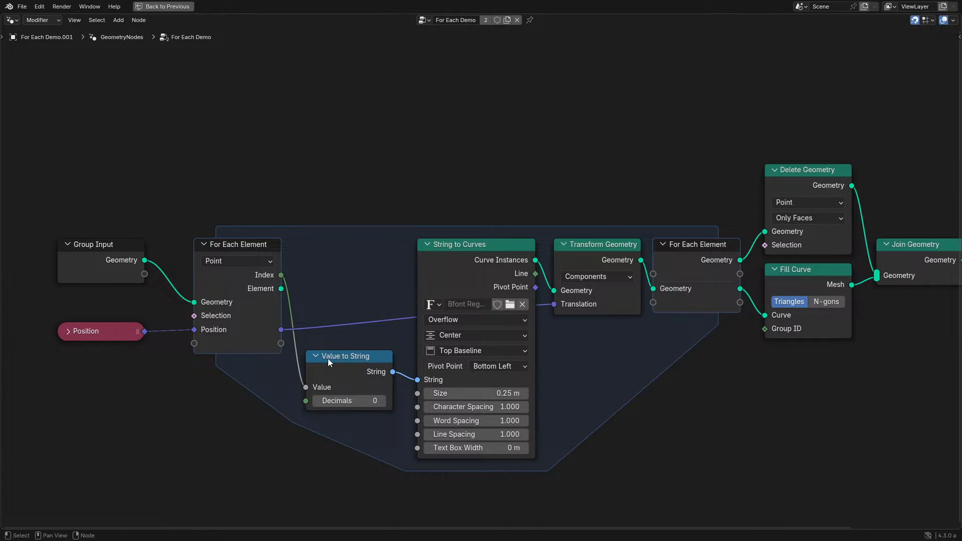
# - Preview the index numbers on the sphere with the For Each Element zone's domain set to Edge and Face
pyautogui.moveTo(268, 296); pyautogui.dragTo(559, 330, button='middle')
pyautogui.hotkey('ctrl', 'space')
pyautogui.scroll(2, 209, 318)
pyautogui.click(188, 312)
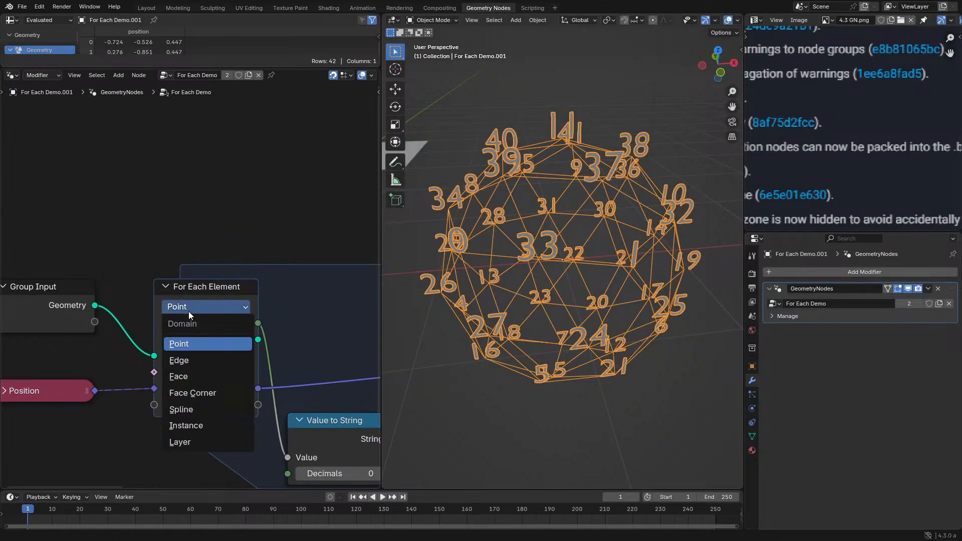
pyautogui.click(203, 365)
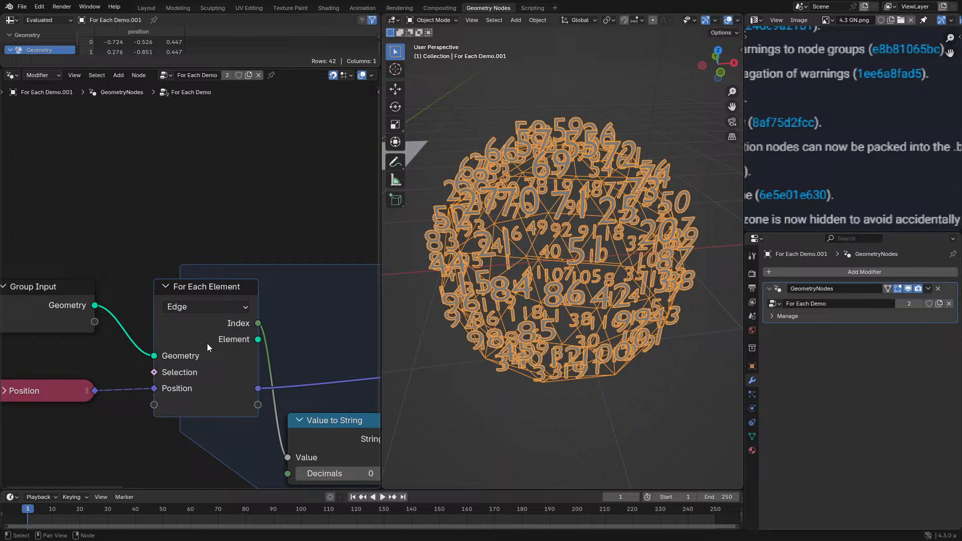
pyautogui.click(208, 311)
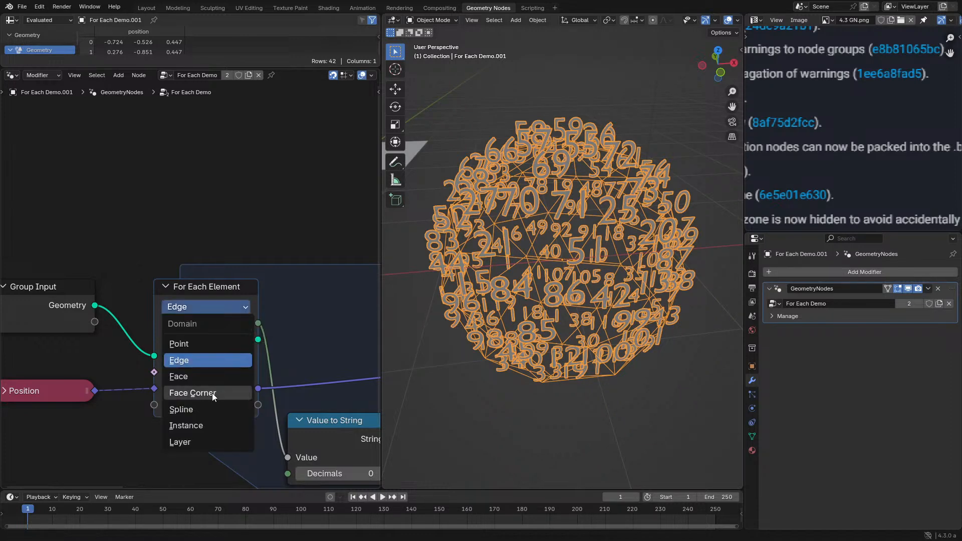
pyautogui.click(209, 377)
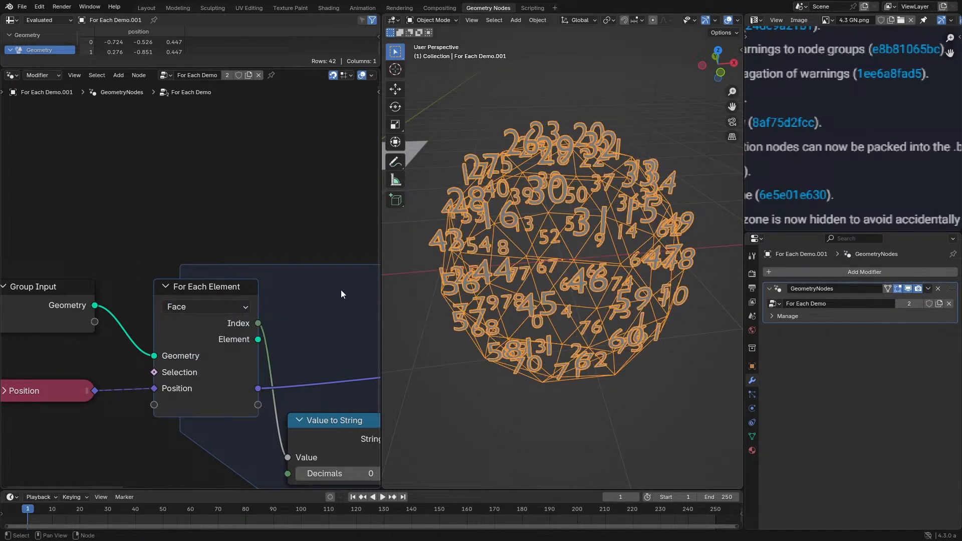
# - Cycle the zone's domain through Point and Edge to Face Corner and inspect the resulting numbers around the sphere
pyautogui.click(194, 305)
pyautogui.click(192, 343)
pyautogui.click(210, 306)
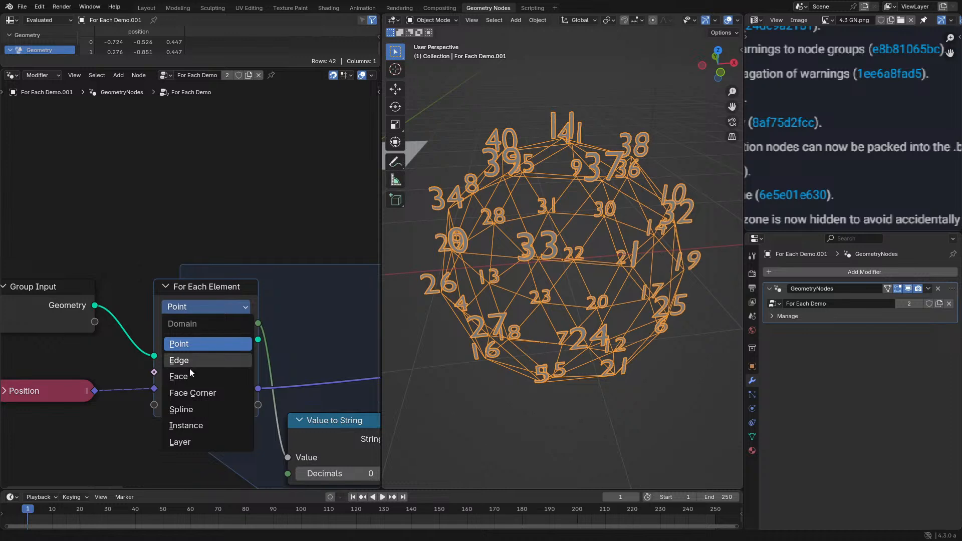
pyautogui.click(190, 365)
pyautogui.click(206, 306)
pyautogui.click(200, 393)
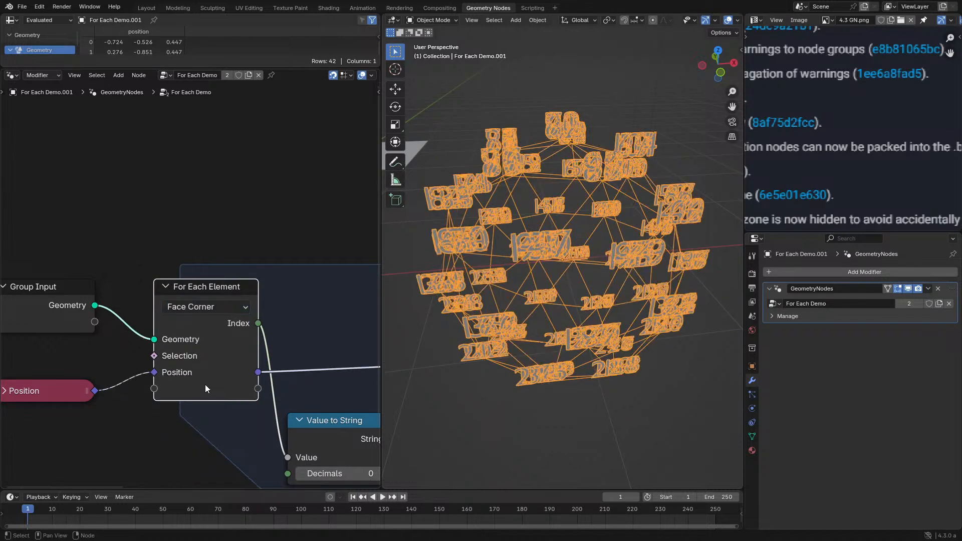
pyautogui.moveTo(589, 248); pyautogui.dragTo(608, 263, button='middle')
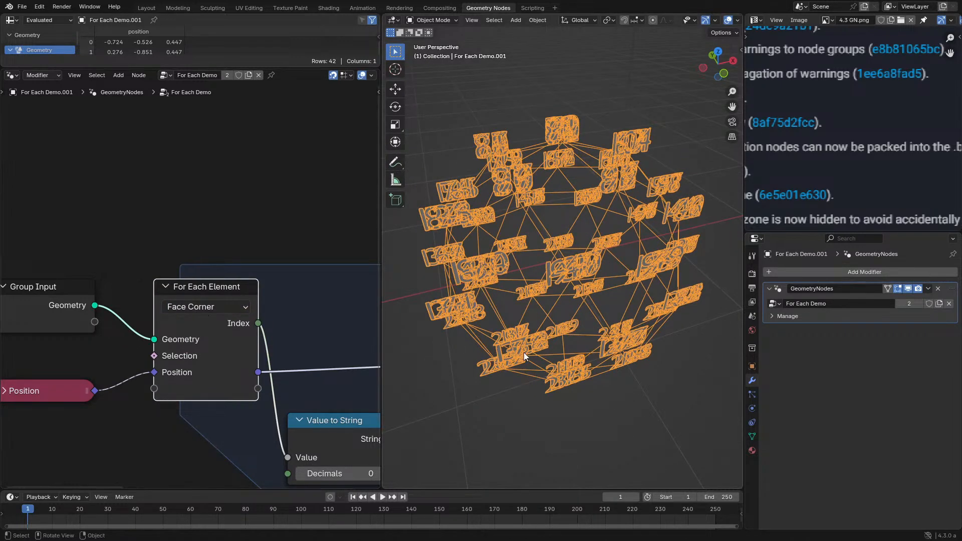
pyautogui.scroll(1, 530, 342)
pyautogui.moveTo(531, 341); pyautogui.dragTo(512, 317, button='middle')
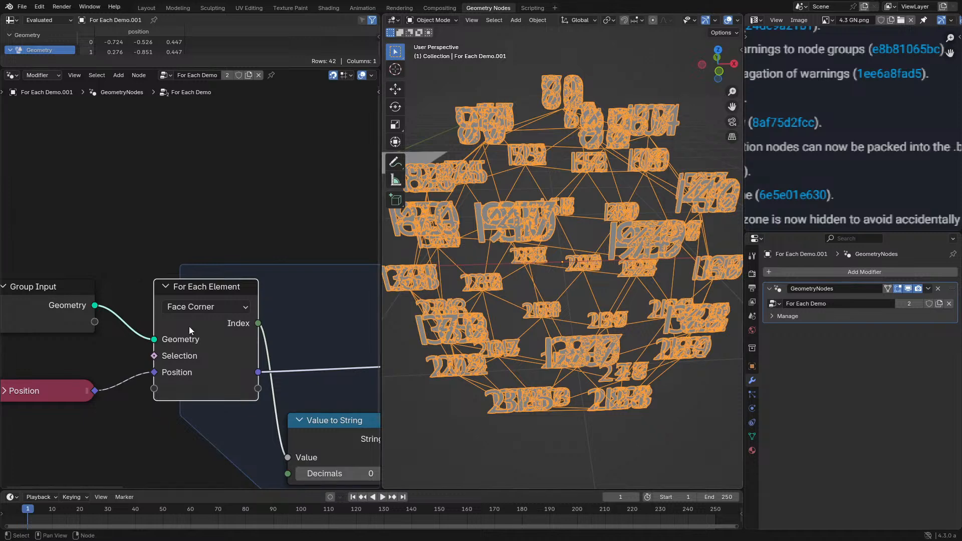
# - Set the For Each Element zone's domain back to Point and check the numbered sphere
pyautogui.click(206, 306)
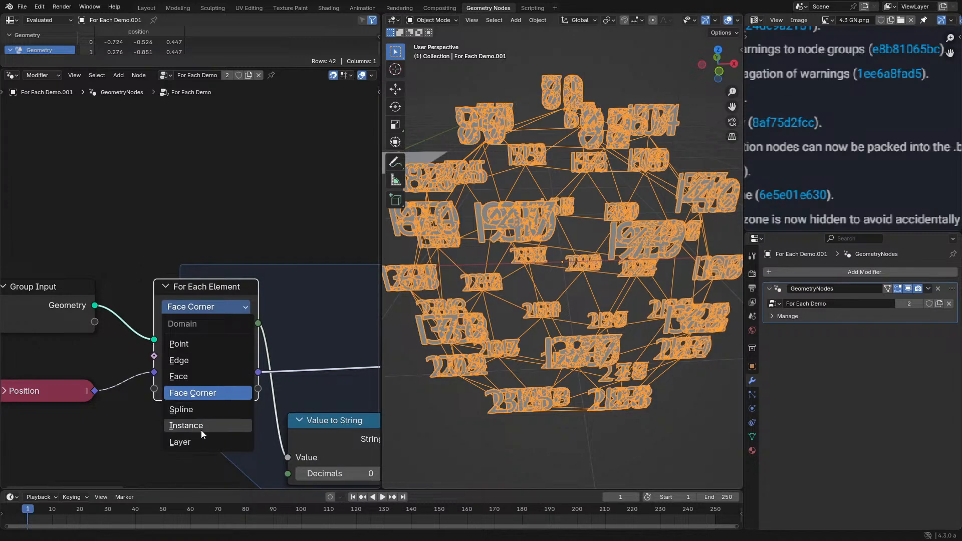
pyautogui.click(203, 339)
pyautogui.scroll(-5, 202, 338)
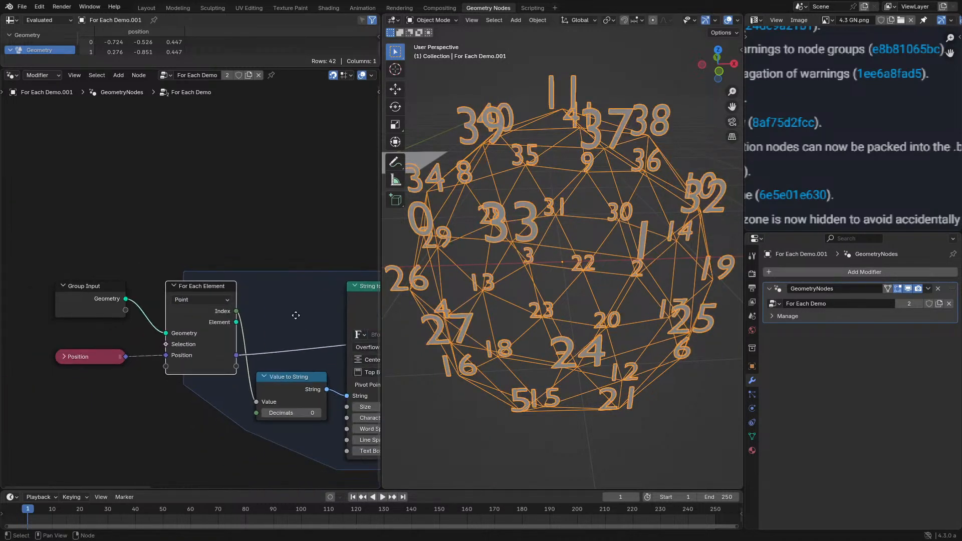
pyautogui.scroll(4, 280, 278)
pyautogui.moveTo(296, 316); pyautogui.dragTo(85, 297, button='middle')
pyautogui.scroll(-3, 220, 287)
pyautogui.moveTo(575, 252); pyautogui.dragTo(587, 257, button='middle')
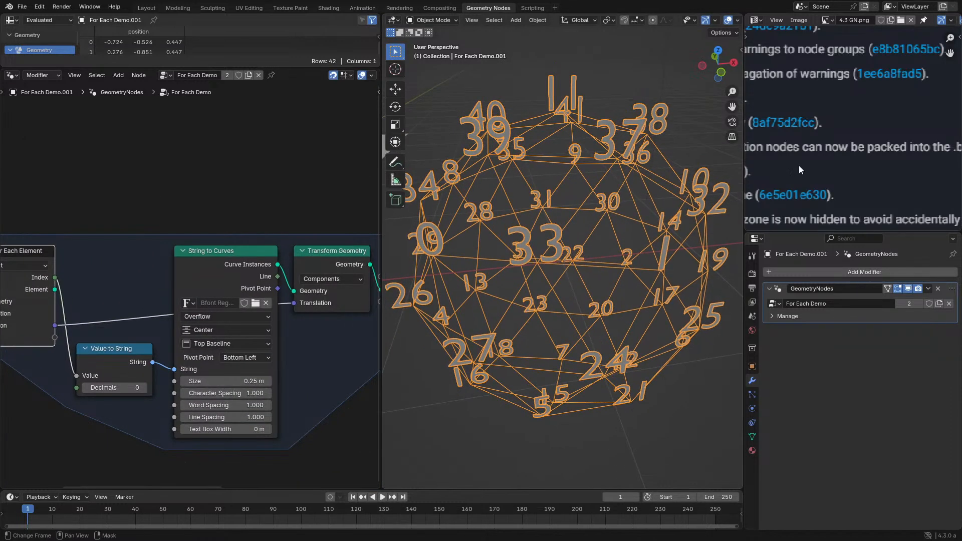
# - Read the release notes entry about the simulation zone's Skip checkbox in the 4.3 GN.png image
pyautogui.moveTo(768, 172); pyautogui.dragTo(768, 180, button='middle')
pyautogui.hotkey('ctrl', 'space')
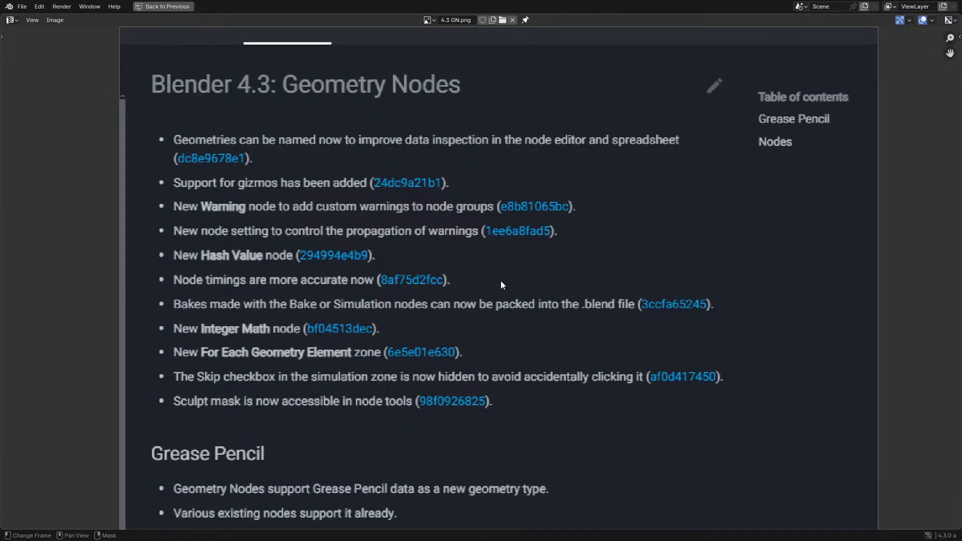
pyautogui.moveTo(501, 280); pyautogui.dragTo(542, 248, button='middle')
pyautogui.scroll(-1, 491, 280)
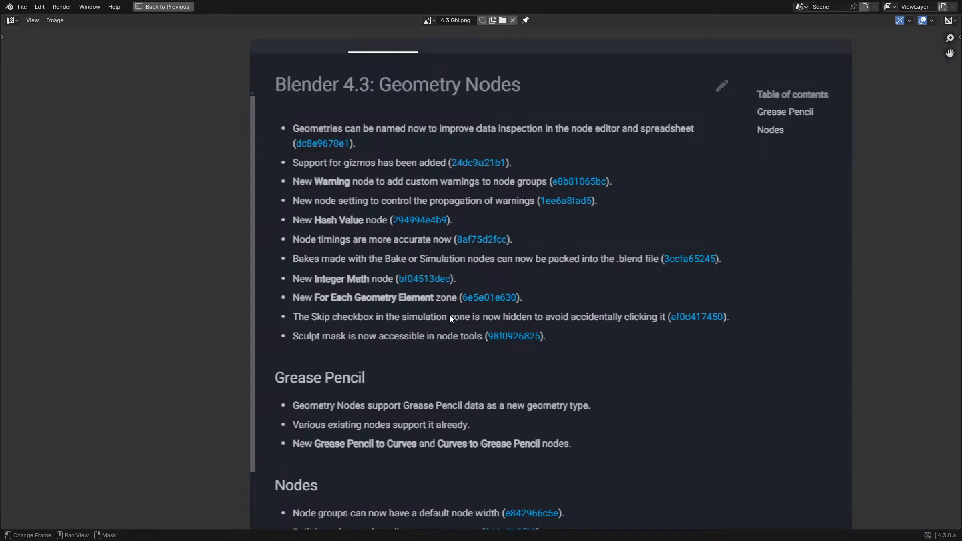
pyautogui.hotkey('ctrl', 'space')
# - Select the plane object and examine the Skip input on the Simulation zone in its node tree's Modified frame
pyautogui.scroll(-4, 446, 291)
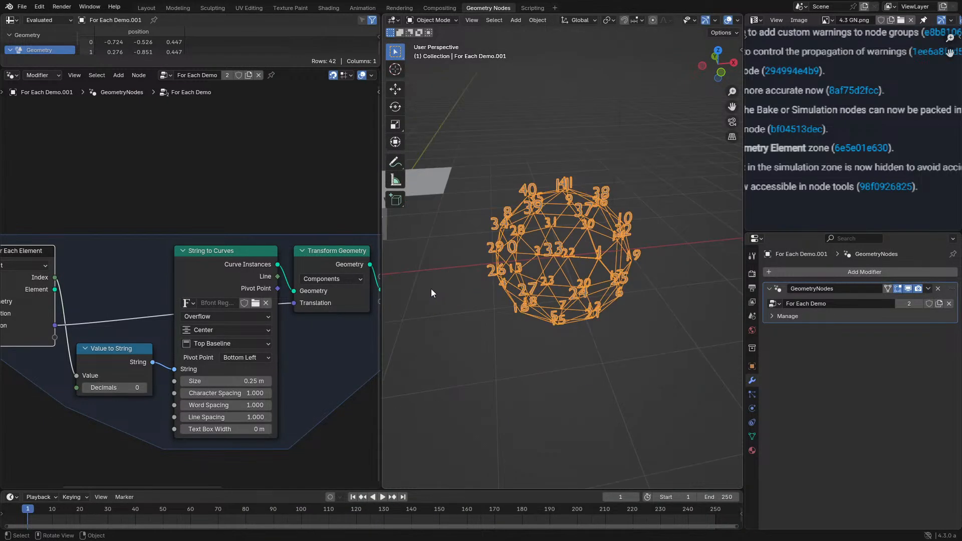
pyautogui.moveTo(431, 289); pyautogui.dragTo(456, 155, button='middle')
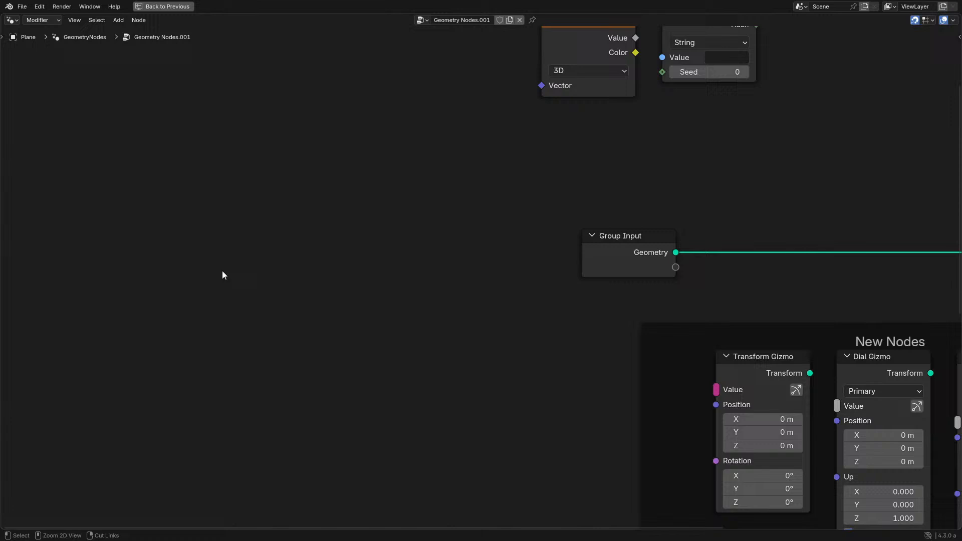
pyautogui.scroll(-2, 224, 275)
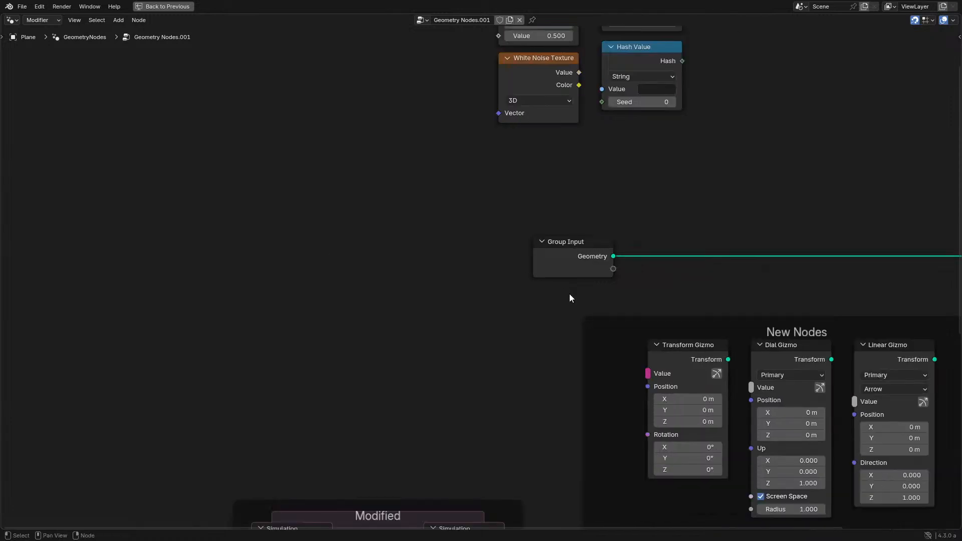
pyautogui.moveTo(445, 320); pyautogui.dragTo(417, 174, button='middle')
pyautogui.scroll(6, 414, 214)
pyautogui.moveTo(413, 292); pyautogui.dragTo(520, 219, button='middle')
pyautogui.scroll(5, 519, 218)
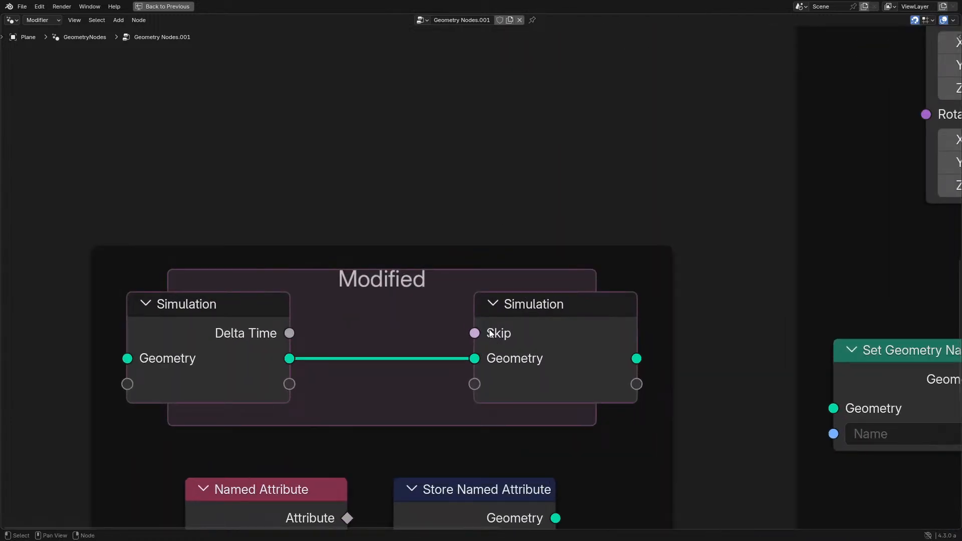
pyautogui.click(492, 334)
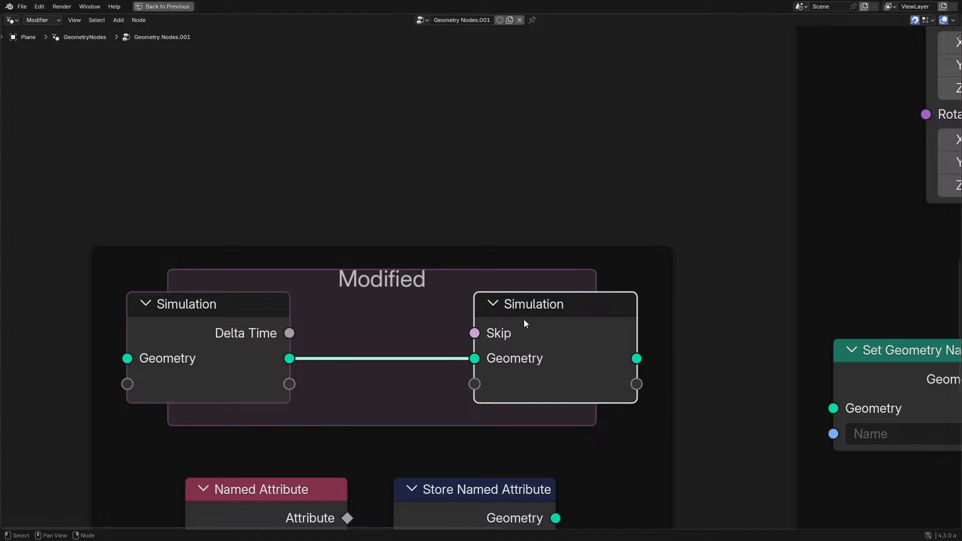
pyautogui.moveTo(497, 336)
# - Move the Simulation output node closer to the Simulation input node
pyautogui.moveTo(562, 310); pyautogui.dragTo(508, 302)
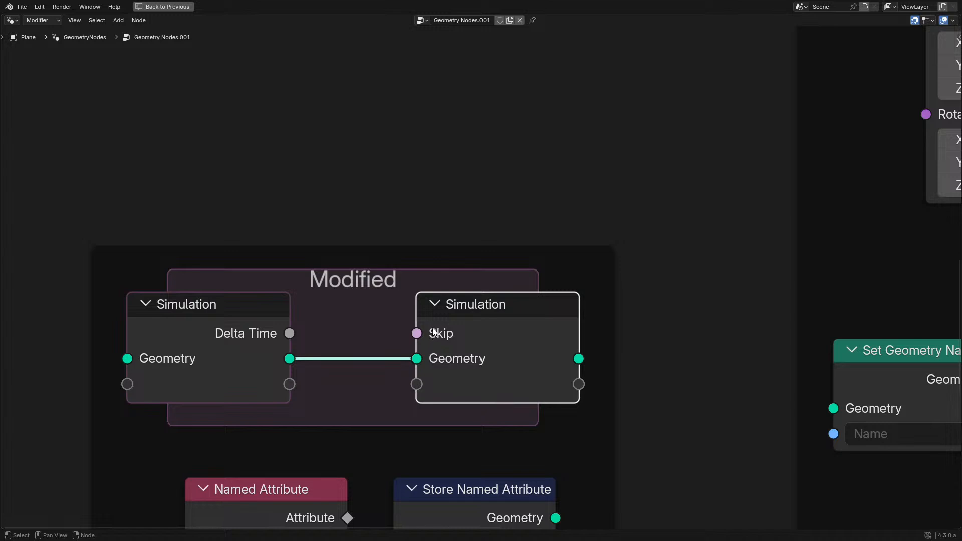
pyautogui.moveTo(497, 304); pyautogui.dragTo(455, 310)
pyautogui.rightClick(456, 310)
pyautogui.scroll(-3, 450, 293)
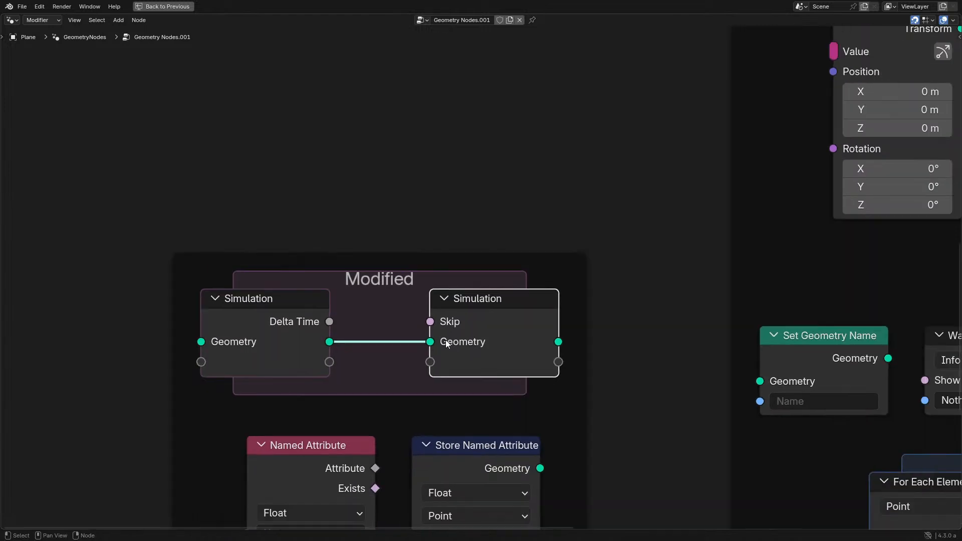
# - Read the release notes entry about accessing the sculpt mask in node tools
pyautogui.moveTo(440, 353); pyautogui.dragTo(482, 236, button='middle')
pyautogui.scroll(-1, 503, 303)
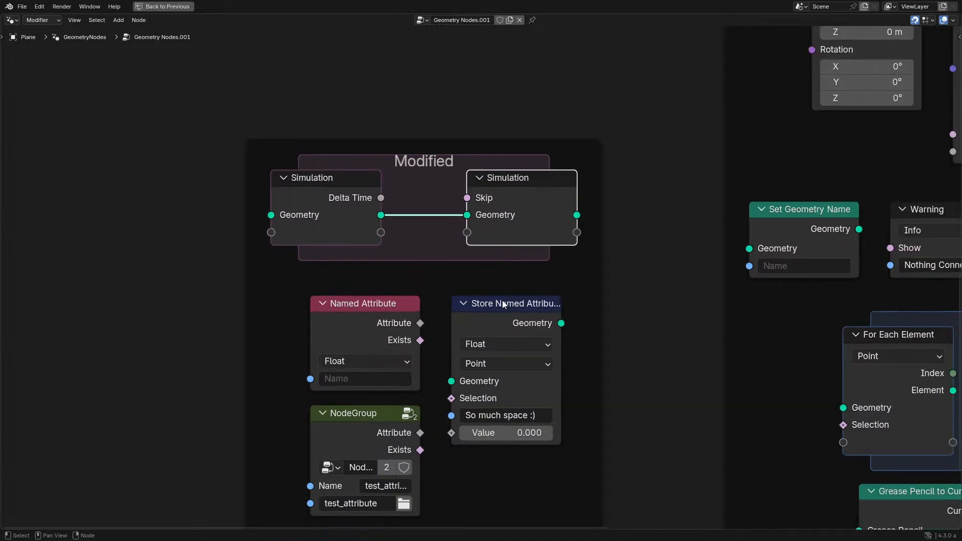
pyautogui.hotkey('ctrl', 'space')
pyautogui.hotkey('ctrl', 'space')
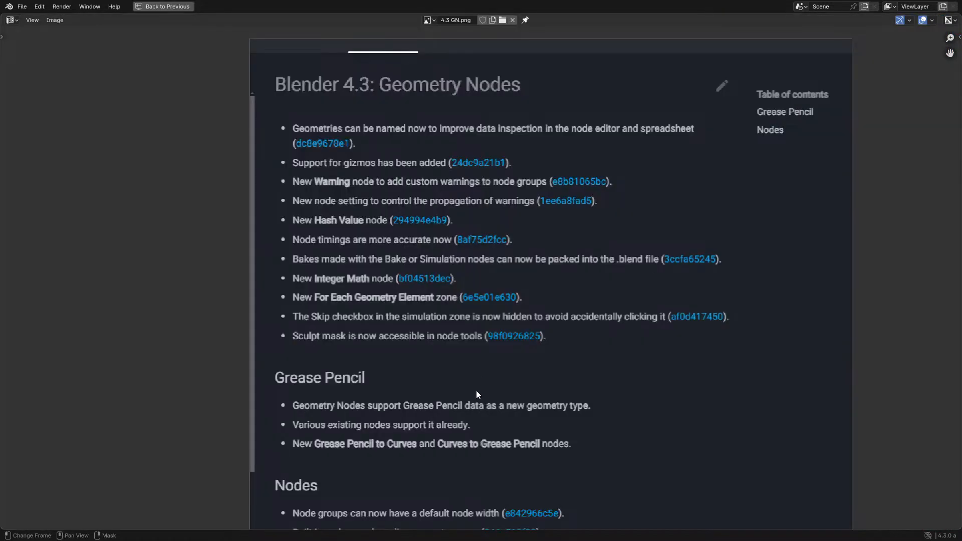
pyautogui.scroll(2, 365, 341)
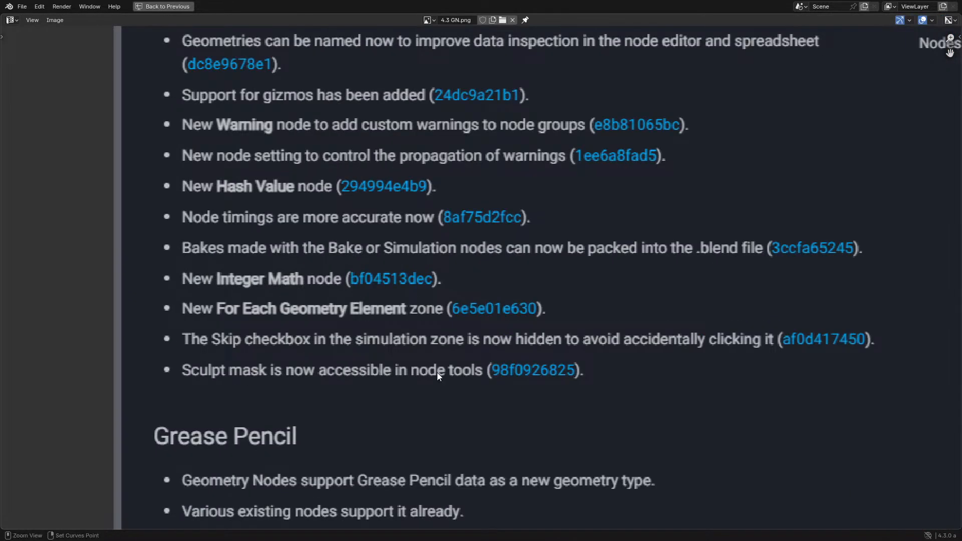
pyautogui.hotkey('ctrl', 'space')
# - Switch the geometry node editor from Modifier to Tool mode to show the node group named Tool
pyautogui.click(11, 76)
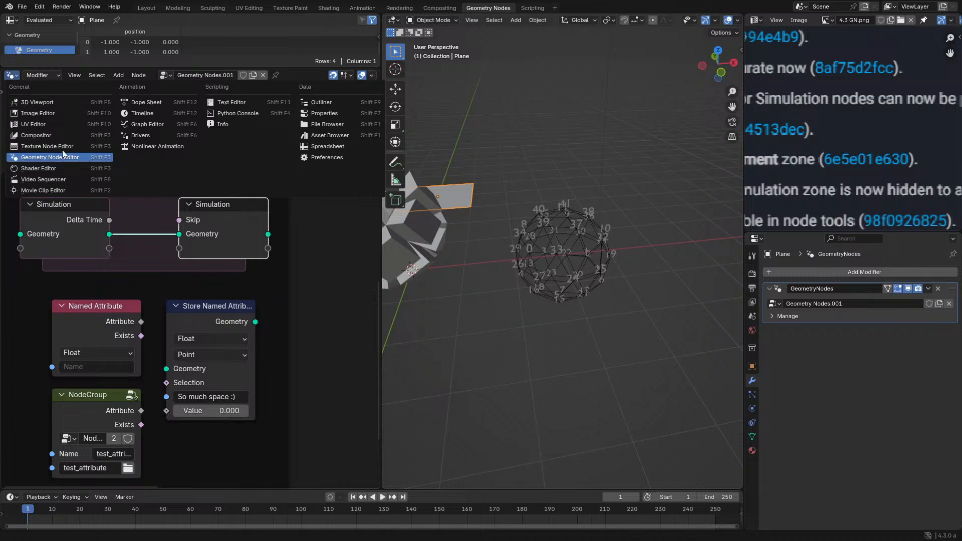
pyautogui.click(50, 76)
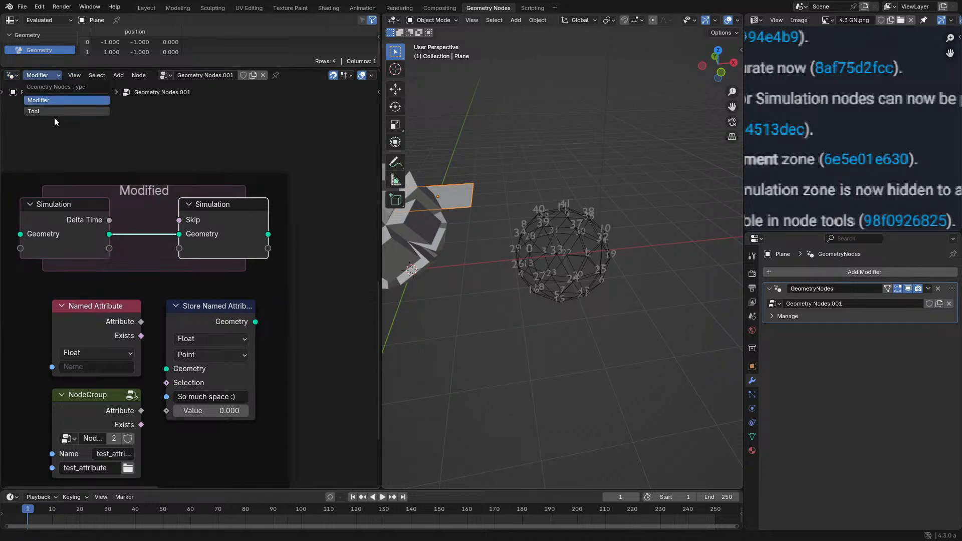
pyautogui.click(55, 101)
pyautogui.click(197, 76)
pyautogui.scroll(-2, 238, 314)
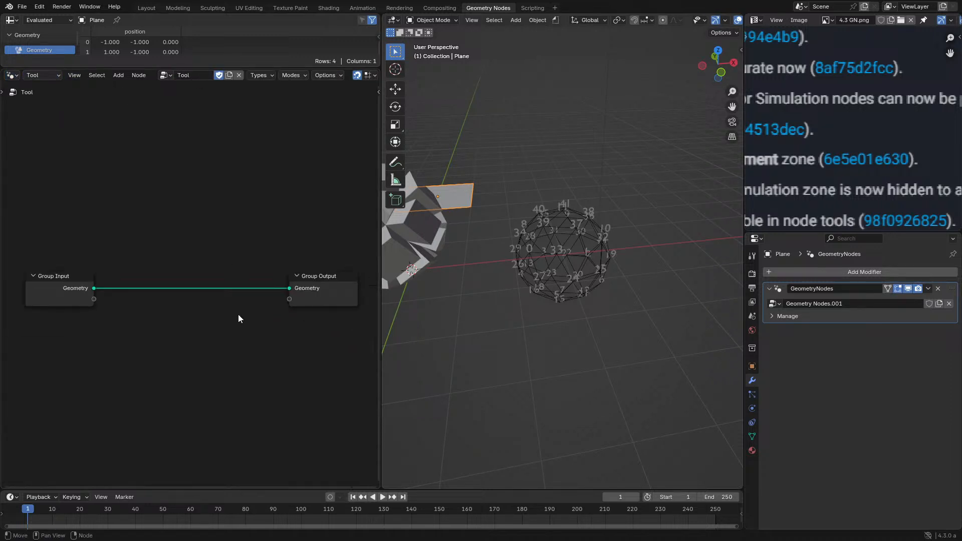
# - Search the addable nodes of the Tool node group for a sculpt or mask node, then close the search
pyautogui.moveTo(179, 303); pyautogui.dragTo(226, 268, button='middle')
pyautogui.hotkey('shift', 'a')
pyautogui.click(224, 265)
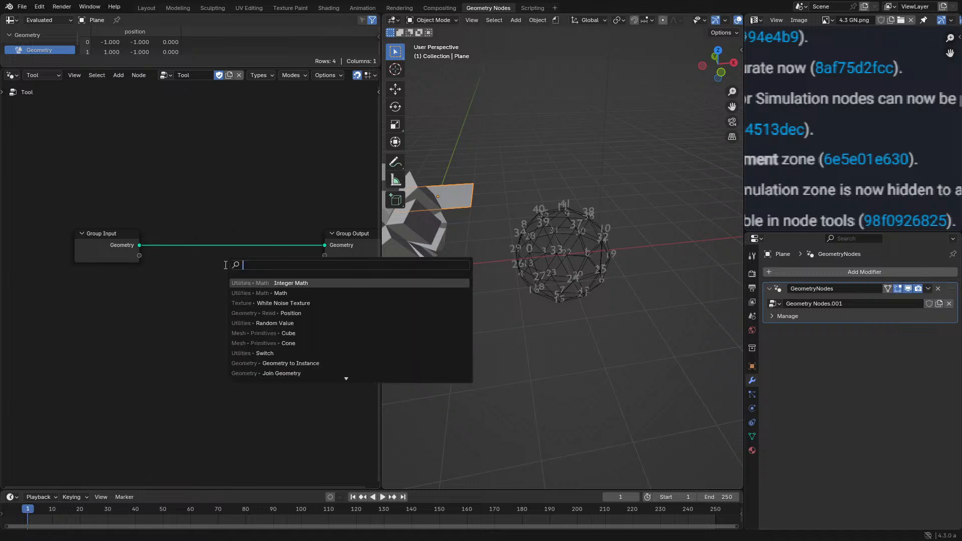
pyautogui.write('sculp')
pyautogui.press('BackSpace')
pyautogui.press('BackSpace')
pyautogui.press('BackSpace')
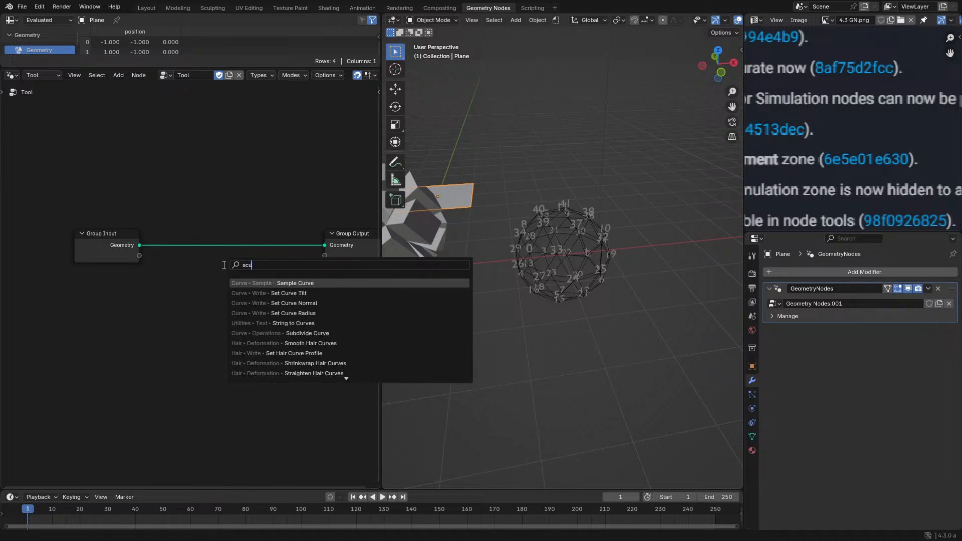
pyautogui.write('ulp')
pyautogui.press('BackSpace')
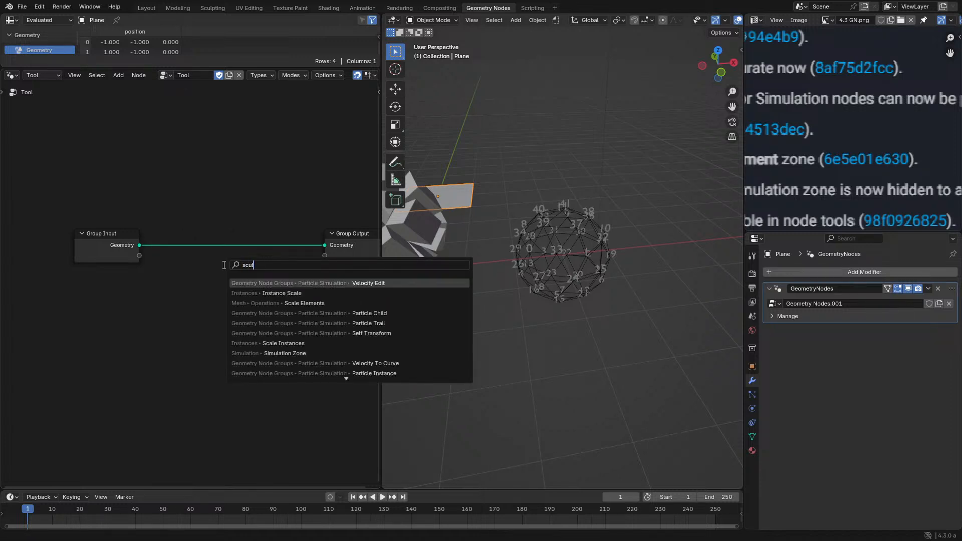
pyautogui.press('BackSpace')
pyautogui.press('BackSpace')
pyautogui.press('BackSpace')
pyautogui.press('BackSpace')
pyautogui.write('mask')
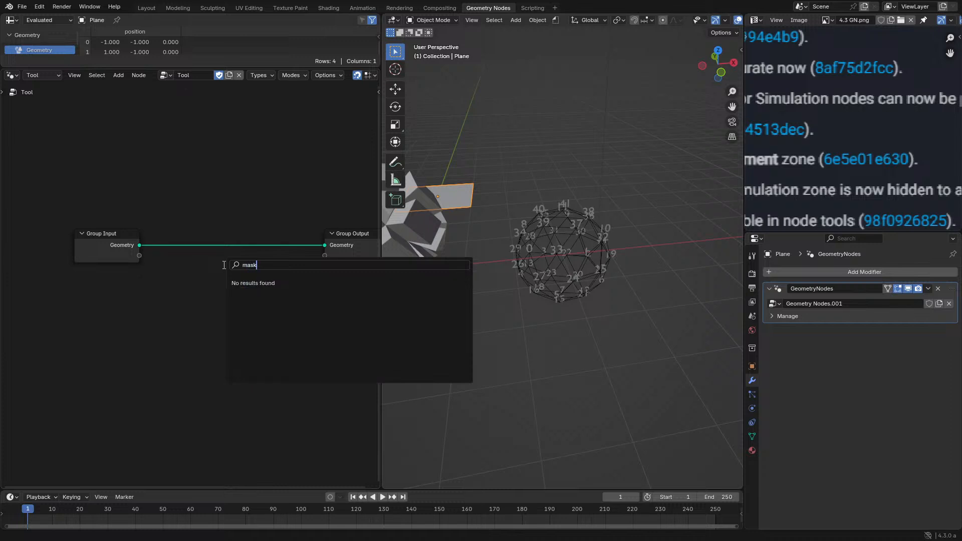
pyautogui.press('Escape')
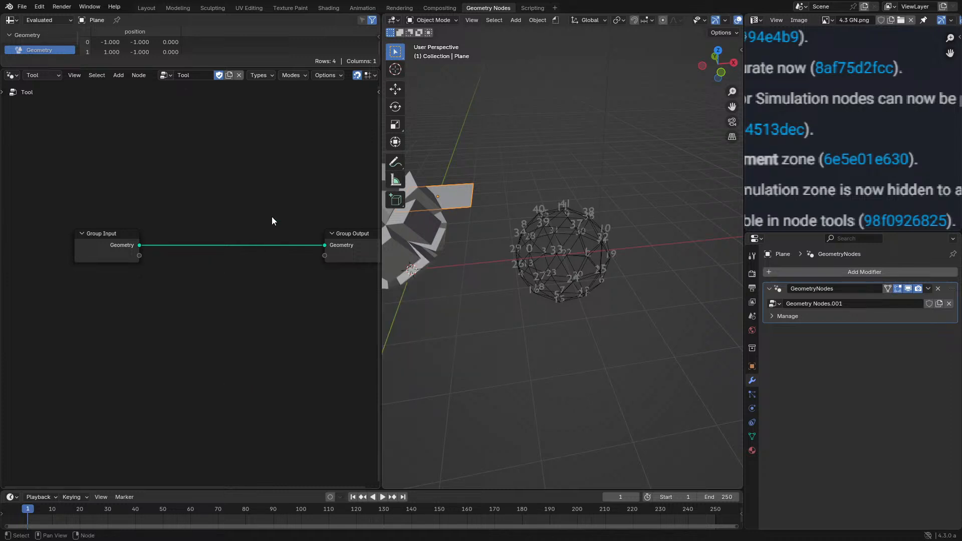
# - Check the Tool node group's supported types and modes, and search its addable nodes for mask and face
pyautogui.click(264, 76)
pyautogui.click(293, 77)
pyautogui.moveTo(214, 202); pyautogui.dragTo(182, 202, button='middle')
pyautogui.hotkey('shift', 'a')
pyautogui.click(183, 202)
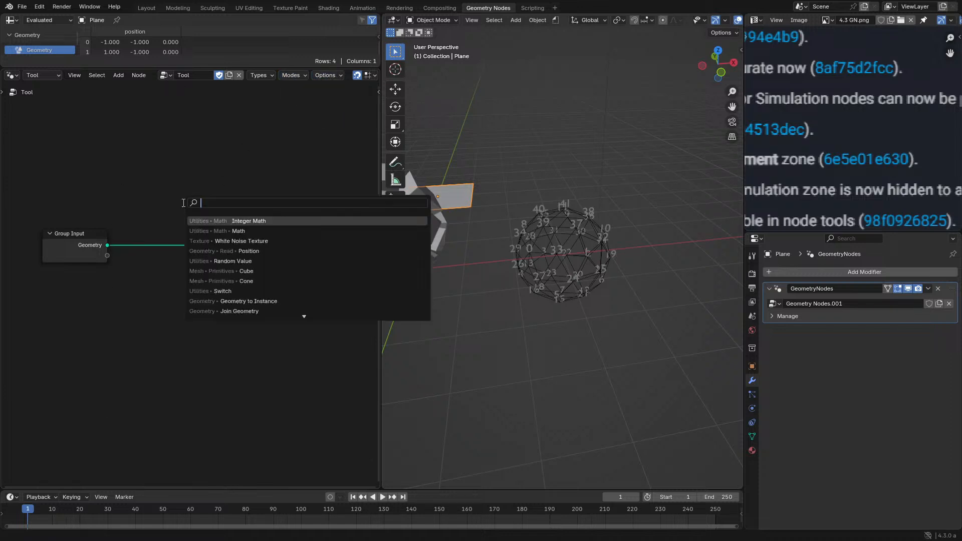
pyautogui.write('mask')
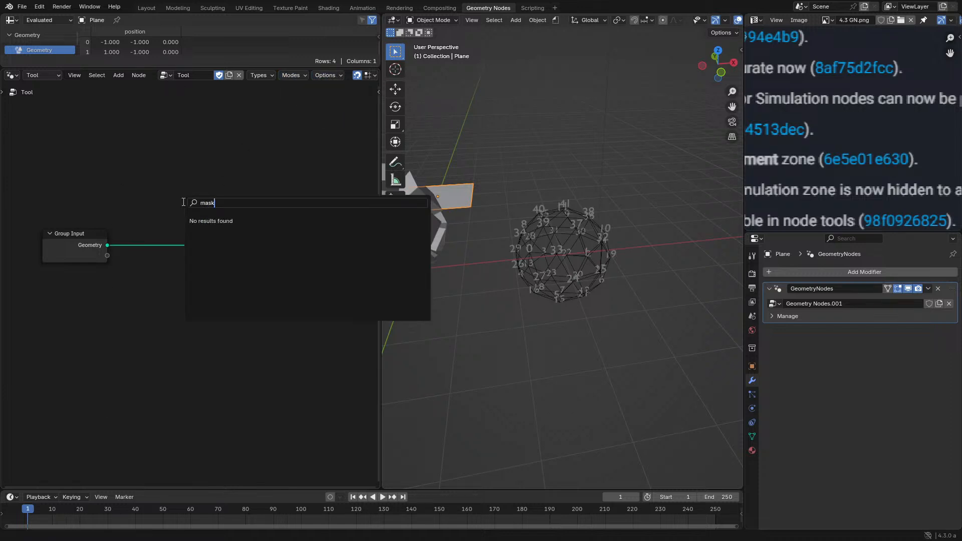
pyautogui.hotkey('ctrl', 'a')
pyautogui.write('face')
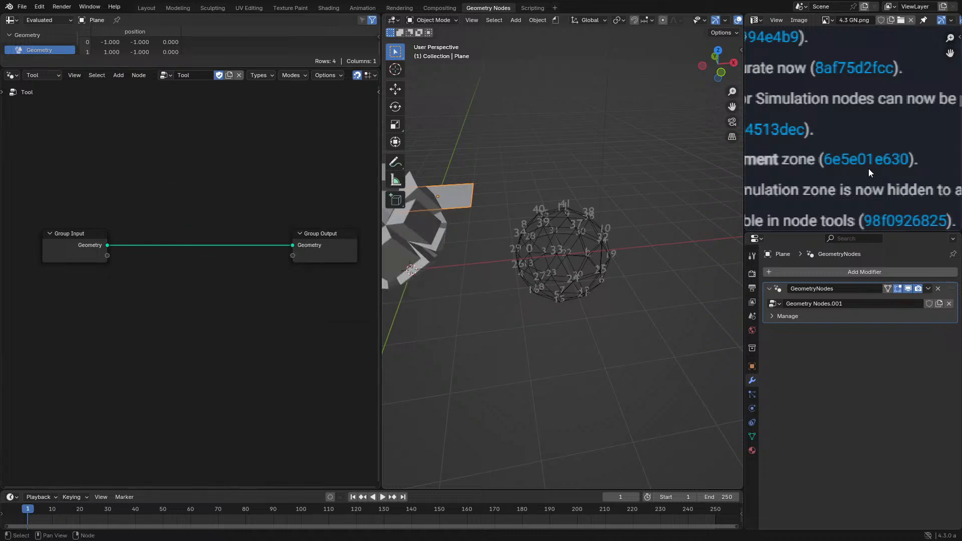
# - Read the Grease Pencil section of the release notes image in a maximized view, and restore the layout
pyautogui.hotkey('ctrl', 'space')
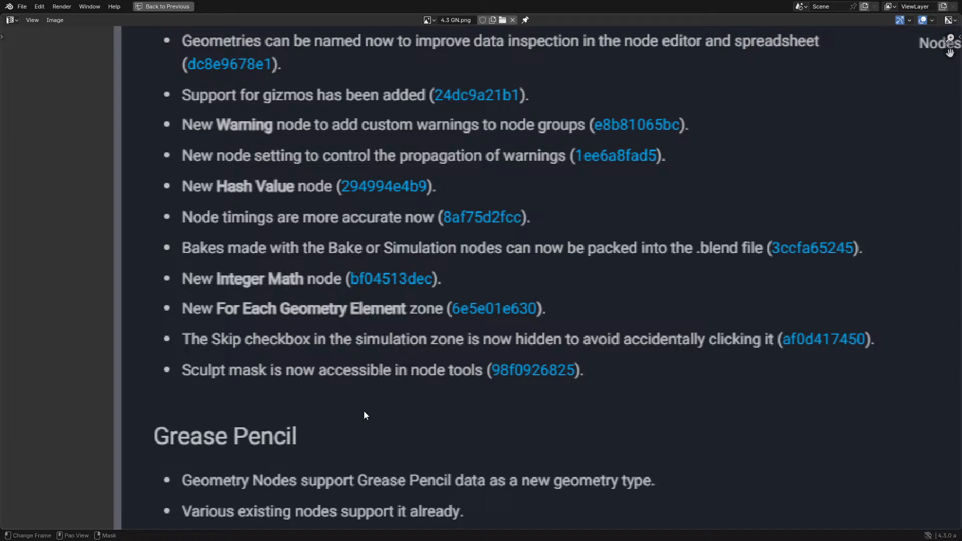
pyautogui.moveTo(363, 411); pyautogui.dragTo(348, 337, button='middle')
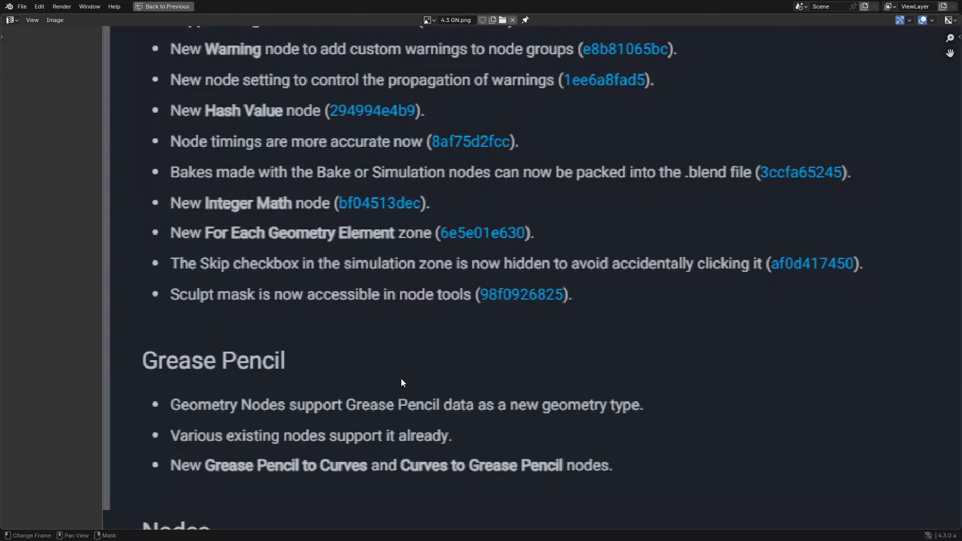
pyautogui.scroll(-2, 404, 382)
pyautogui.scroll(4, 458, 263)
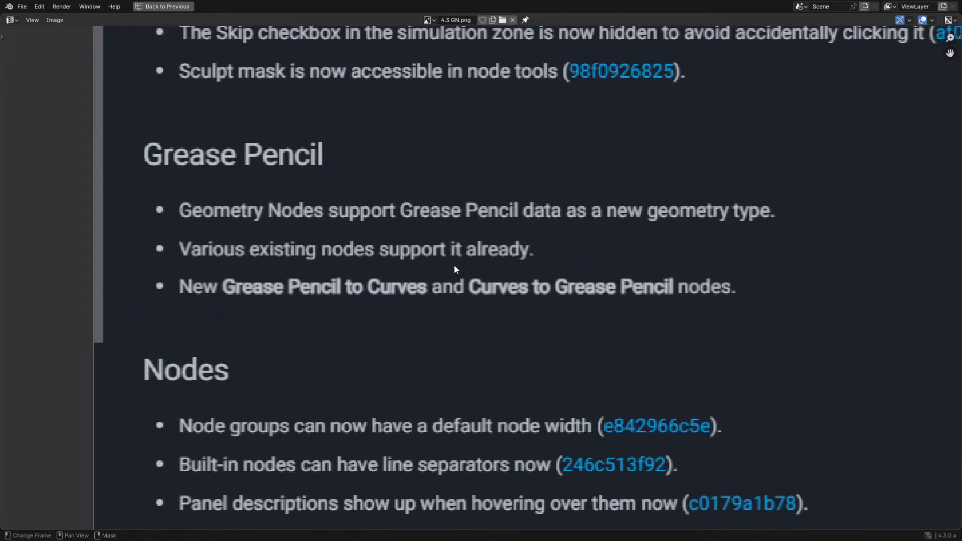
pyautogui.scroll(-1, 454, 266)
pyautogui.scroll(-1, 368, 242)
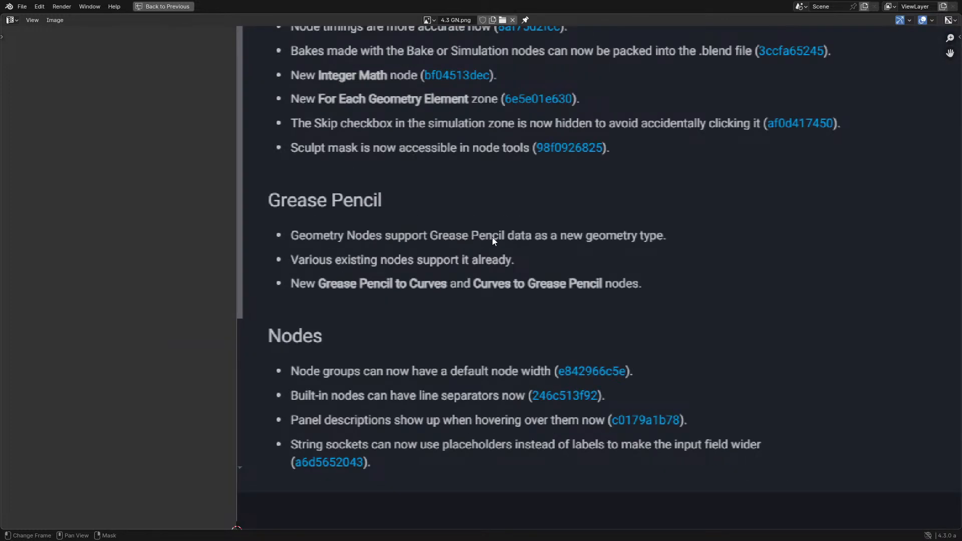
pyautogui.hotkey('ctrl', 'space')
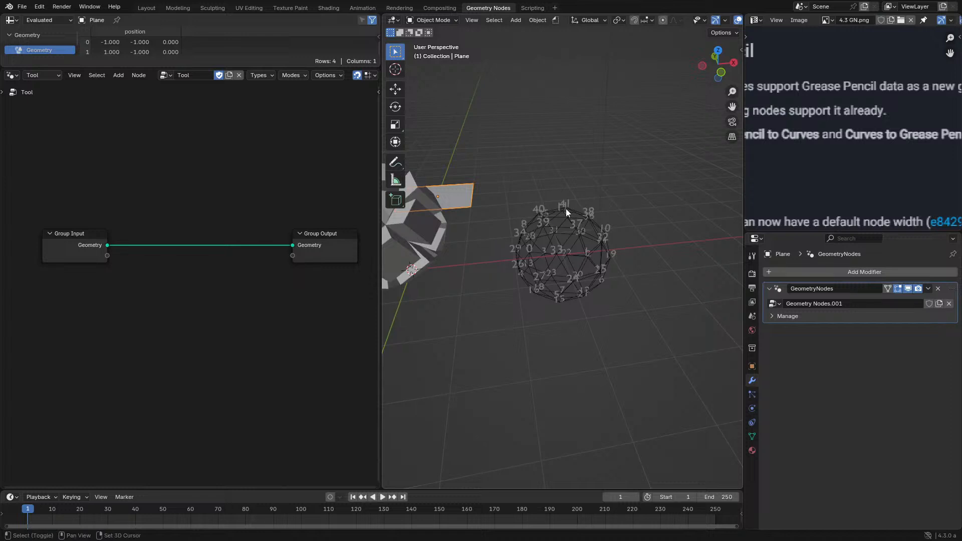
# - Add a Grease Pencil Monkey object and move it horizontally, with Z locked, in front of the other objects
pyautogui.hotkey('shift', 'a')
pyautogui.moveTo(525, 294)
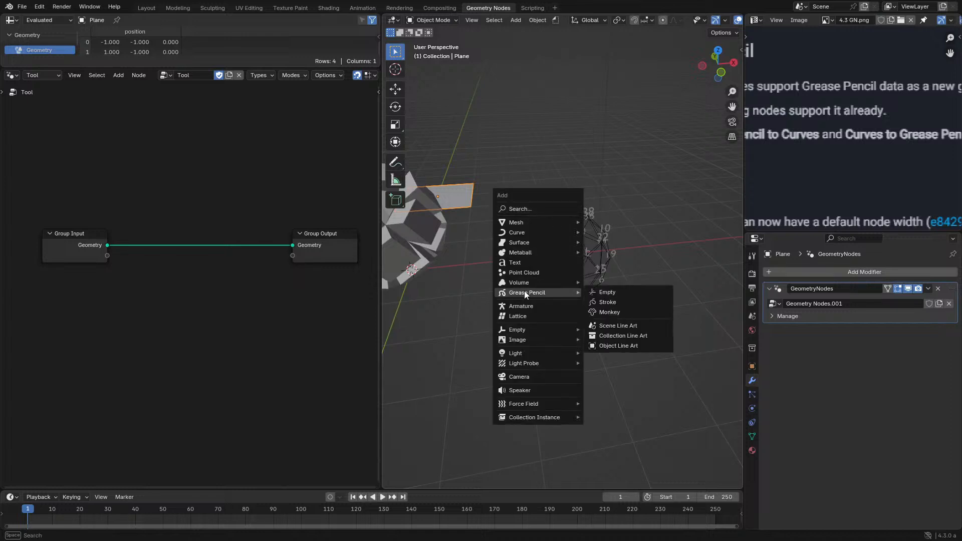
pyautogui.click(613, 311)
pyautogui.keyDown('shift'); pyautogui.moveTo(471, 247); pyautogui.dragTo(593, 209, button='middle'); pyautogui.keyUp('shift')
pyautogui.press('g')
pyautogui.hotkey('shift', 'z')
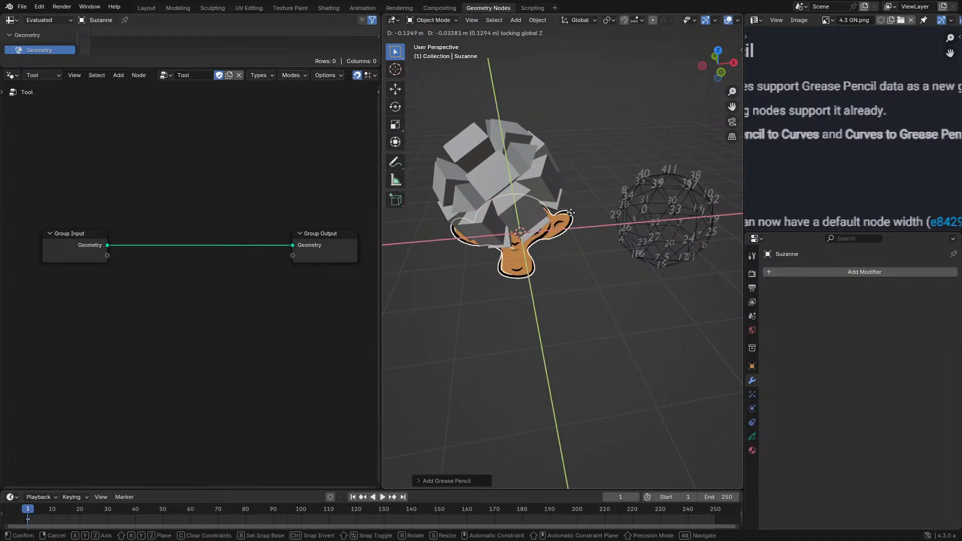
pyautogui.keyDown('ctrl'); pyautogui.click(614, 322); pyautogui.keyUp('ctrl')
# - Return the node editor to Modifier mode and give the Grease Pencil monkey a Geometry Nodes modifier with a new node group
pyautogui.moveTo(200, 201); pyautogui.dragTo(241, 223, button='middle')
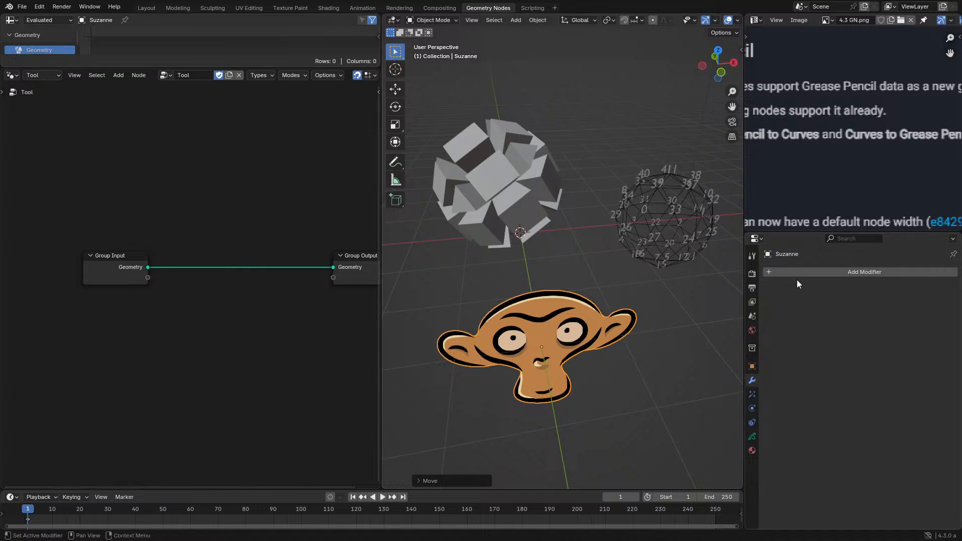
pyautogui.click(55, 76)
pyautogui.click(49, 102)
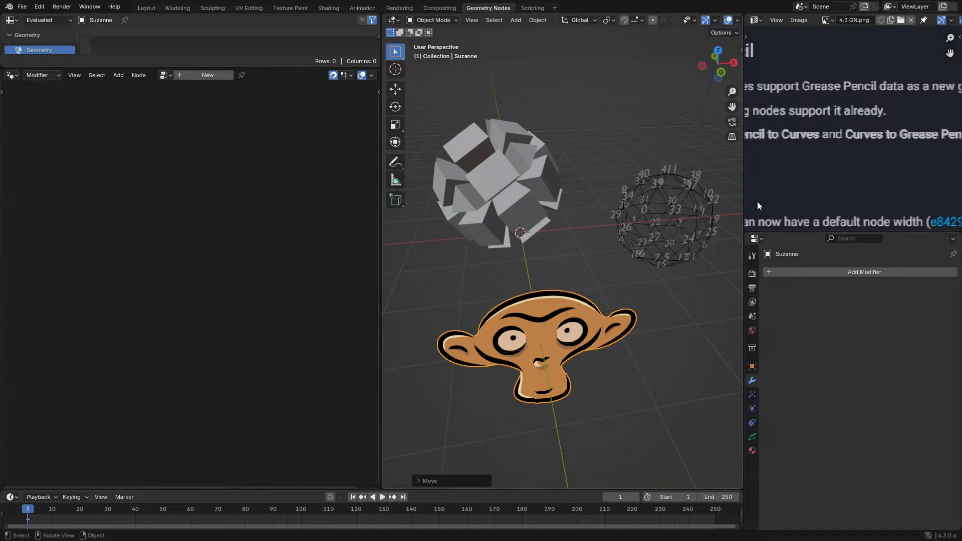
pyautogui.click(861, 275)
pyautogui.click(842, 284)
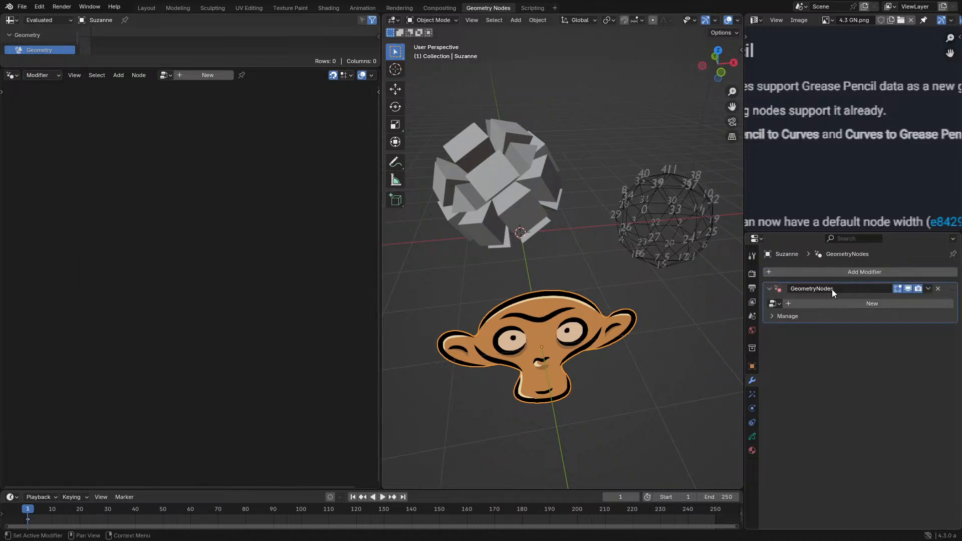
pyautogui.click(221, 78)
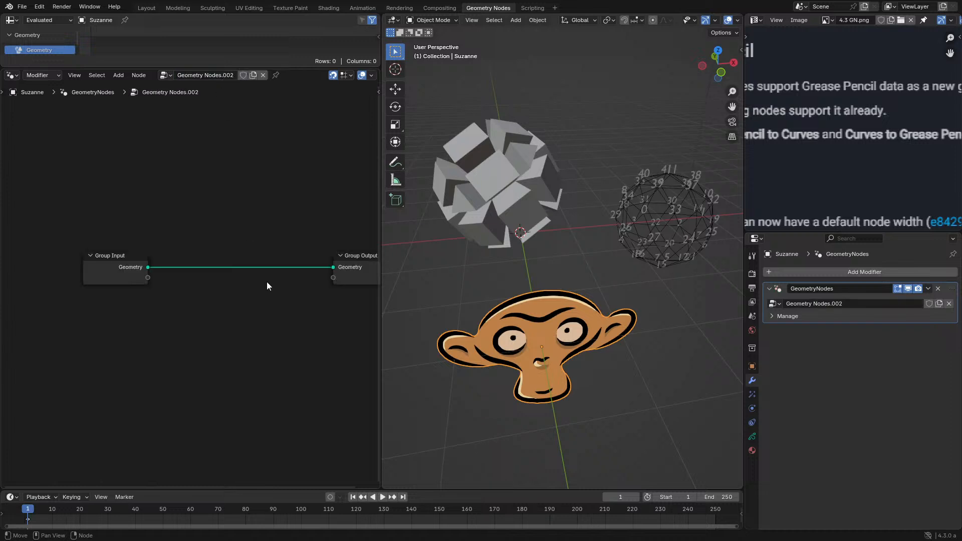
# - Insert a Grease Pencil to Curves node between Group Input and Group Output, and inspect the monkey from another angle
pyautogui.hotkey('shift', 'a')
pyautogui.moveTo(750, 152)
pyautogui.mouseDown(button='middle')
pyautogui.moveTo(892, 161)
pyautogui.moveTo(868, 159)
pyautogui.mouseUp(button='middle')
pyautogui.hotkey('shift', 'a')
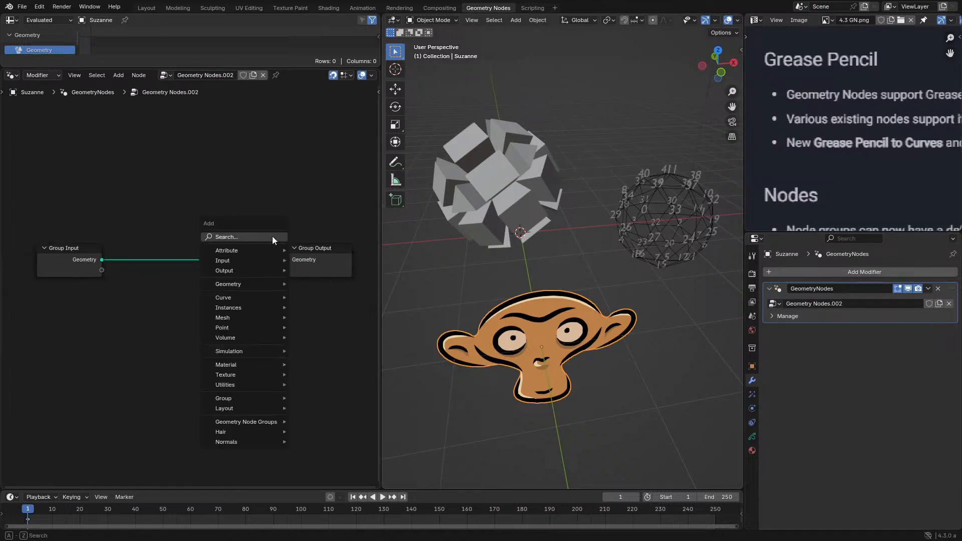
pyautogui.click(272, 236)
pyautogui.write('grea')
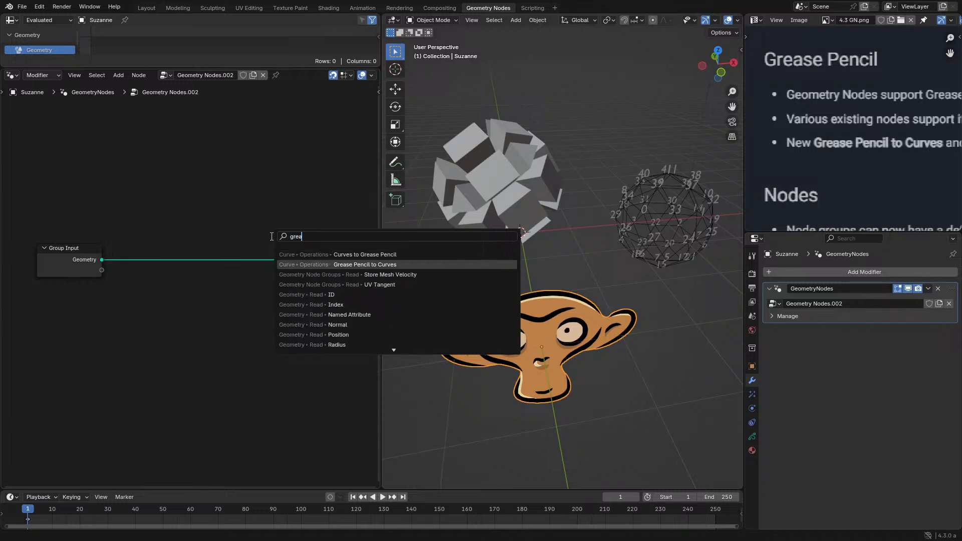
pyautogui.click(361, 264)
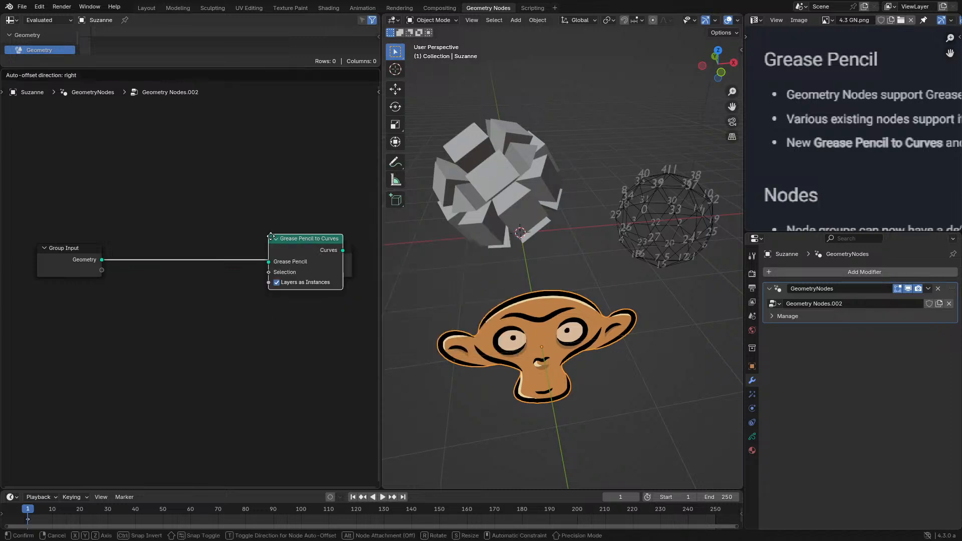
pyautogui.click(209, 245)
pyautogui.moveTo(481, 265); pyautogui.dragTo(536, 248, button='middle')
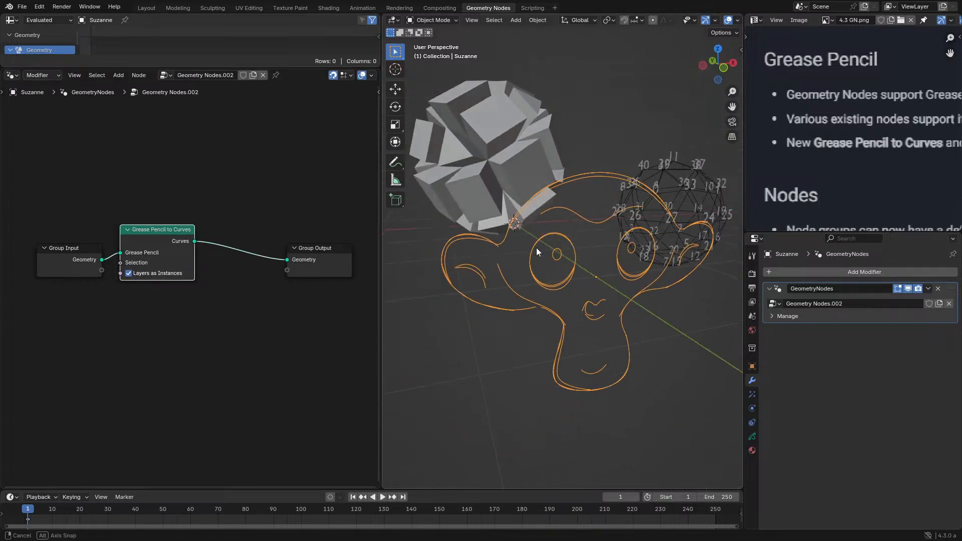
pyautogui.scroll(3, 221, 275)
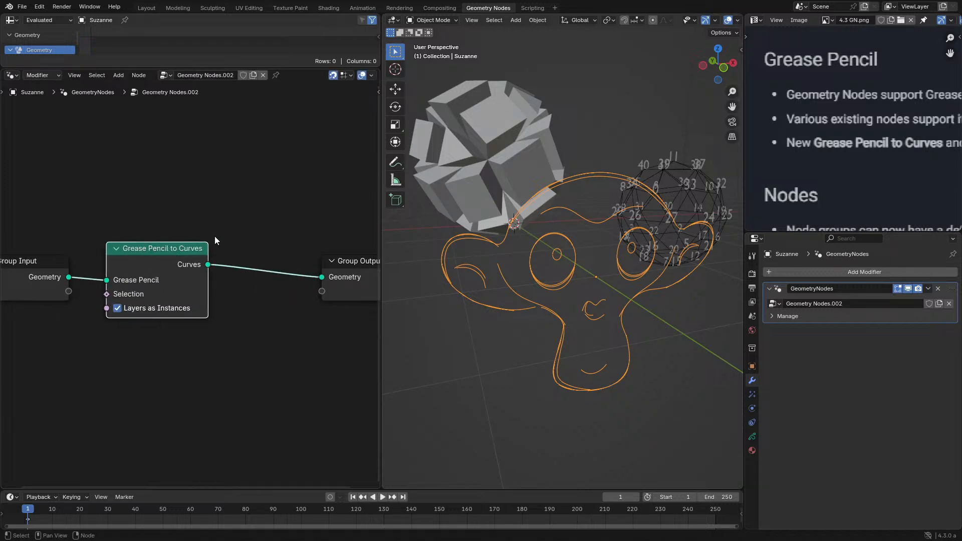
# - Enlarge the spreadsheet and examine the Fills and Lines instances of the monkey's converted geometry
pyautogui.moveTo(67, 69); pyautogui.dragTo(67, 137)
pyautogui.click(52, 63)
pyautogui.click(52, 72)
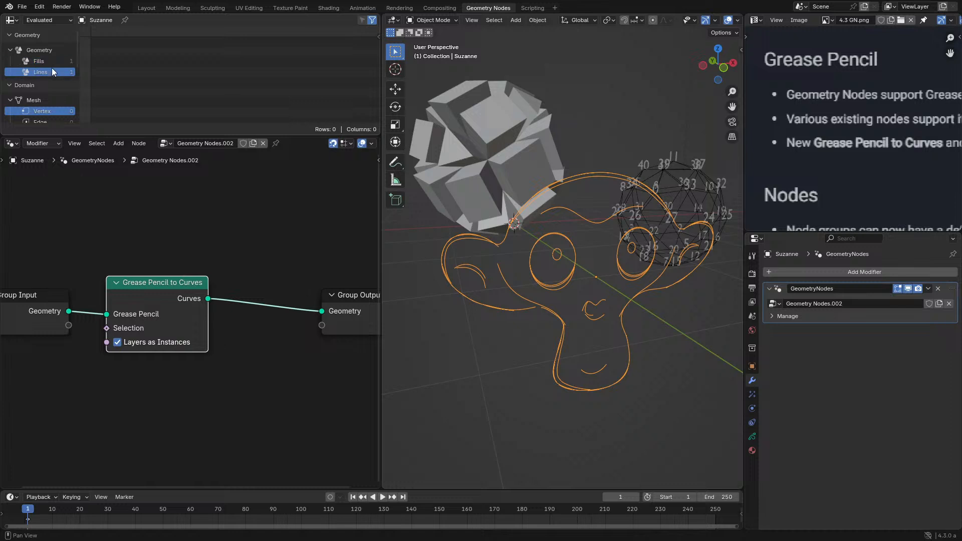
# - Move the Group Input and Grease Pencil to Curves nodes together along X, away from the Group Output
pyautogui.moveTo(94, 229); pyautogui.dragTo(226, 211, button='middle')
pyautogui.moveTo(125, 216); pyautogui.dragTo(337, 383)
pyautogui.press('g')
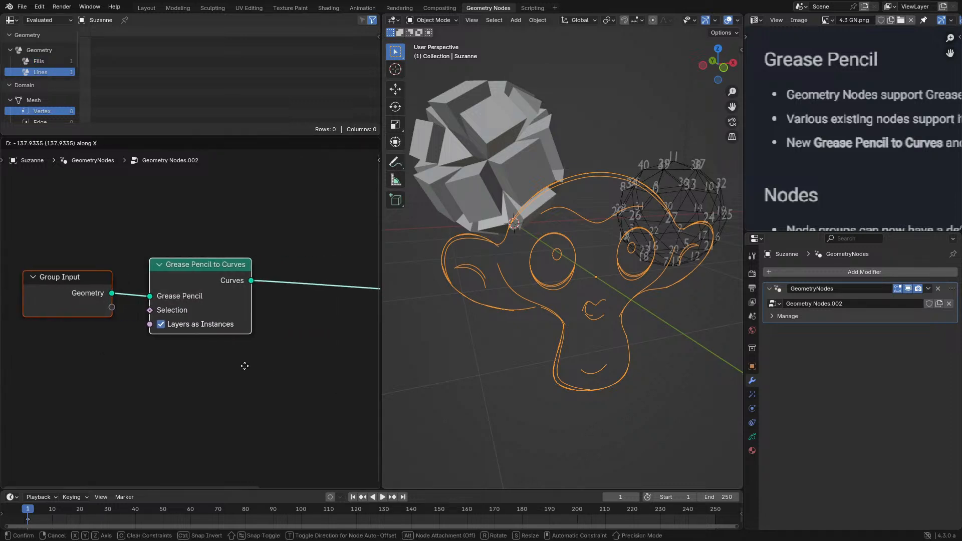
pyautogui.click(244, 366)
# - Preview the Group Input's geometry and view its Grease Pencil Layer domain in the spreadsheet
pyautogui.keyDown('alt'); pyautogui.keyDown('shift'); pyautogui.click(97, 289); pyautogui.keyUp('shift'); pyautogui.keyUp('alt')
pyautogui.scroll(-5, 44, 75)
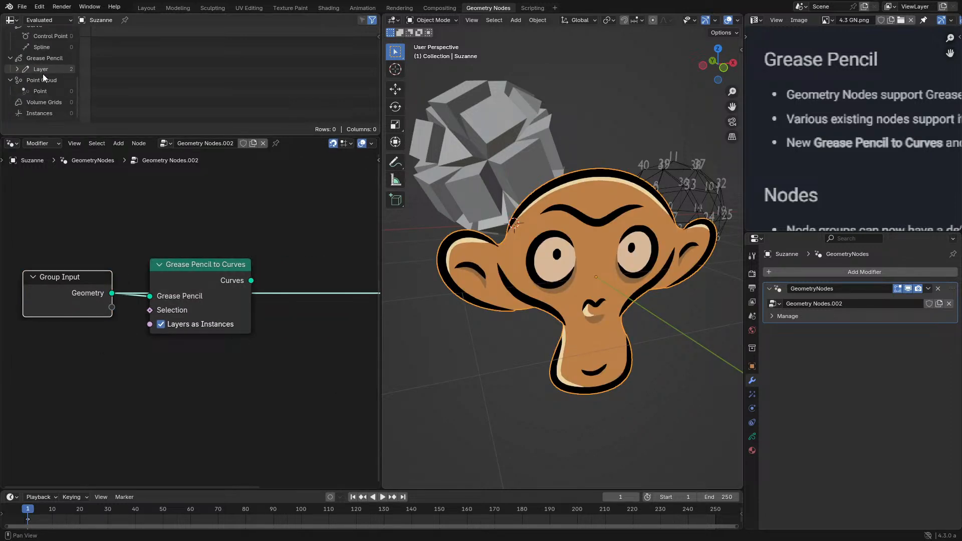
pyautogui.click(44, 68)
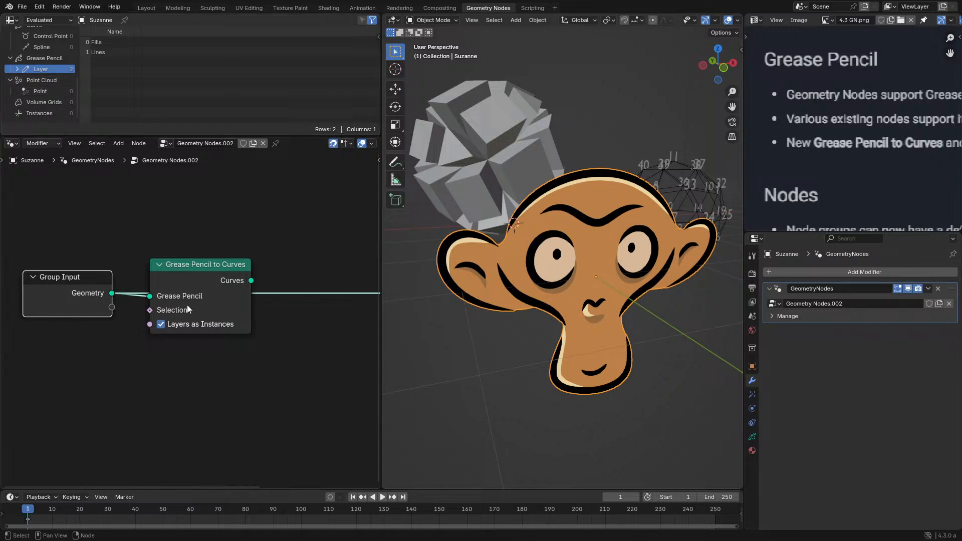
# - Reconnect Grease Pencil to Curves to the output and insert a Curves to Grease Pencil node after it
pyautogui.keyDown('alt'); pyautogui.keyDown('shift'); pyautogui.click(212, 281); pyautogui.keyUp('shift'); pyautogui.keyUp('alt')
pyautogui.hotkey('shift', 'a')
pyautogui.click(167, 260)
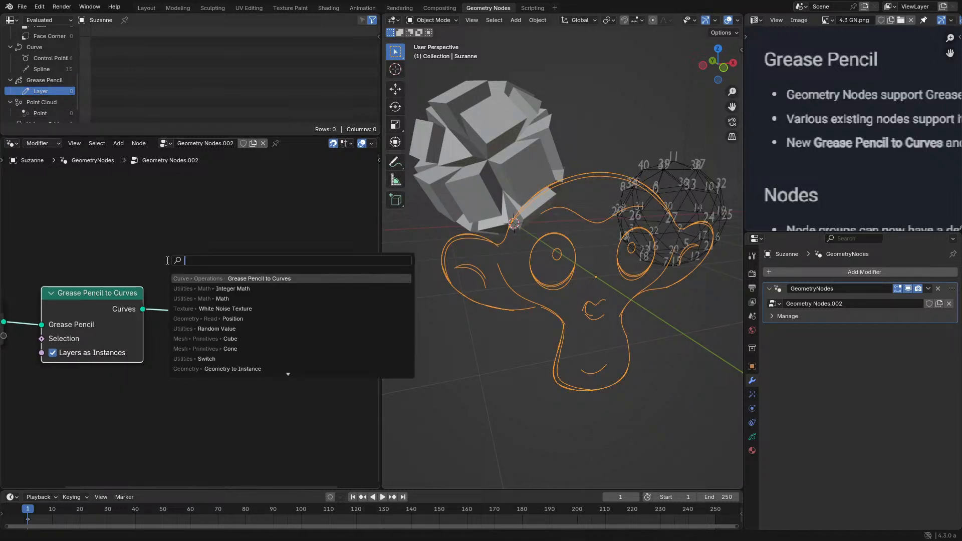
pyautogui.write('to')
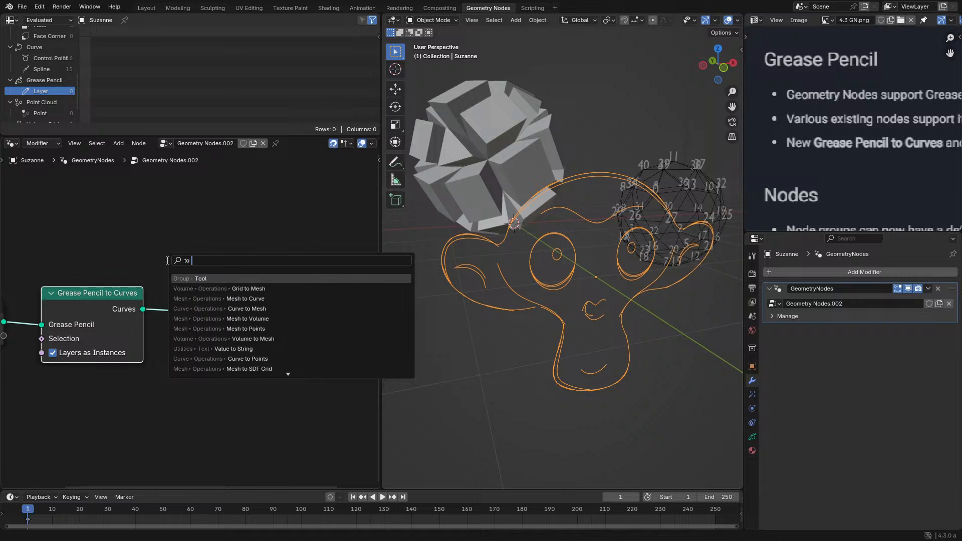
pyautogui.write(' gr')
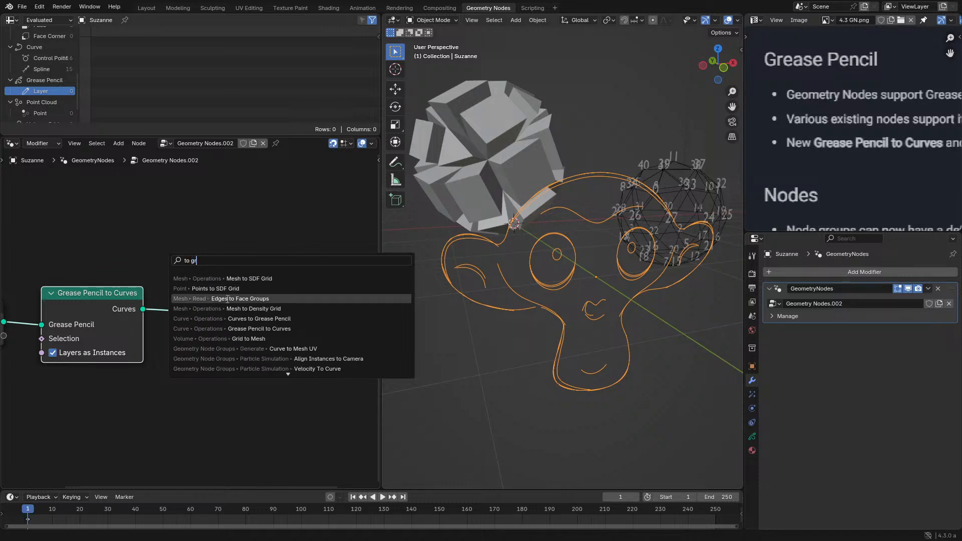
pyautogui.click(249, 318)
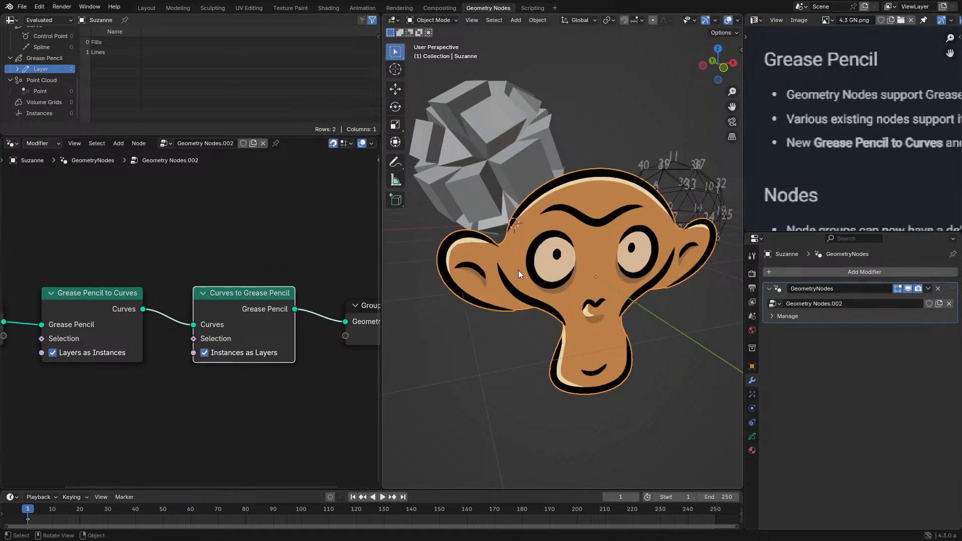
# - Preview the Grease Pencil to Curves output and compare its Control Point and Spline attributes in the spreadsheet
pyautogui.click(80, 304)
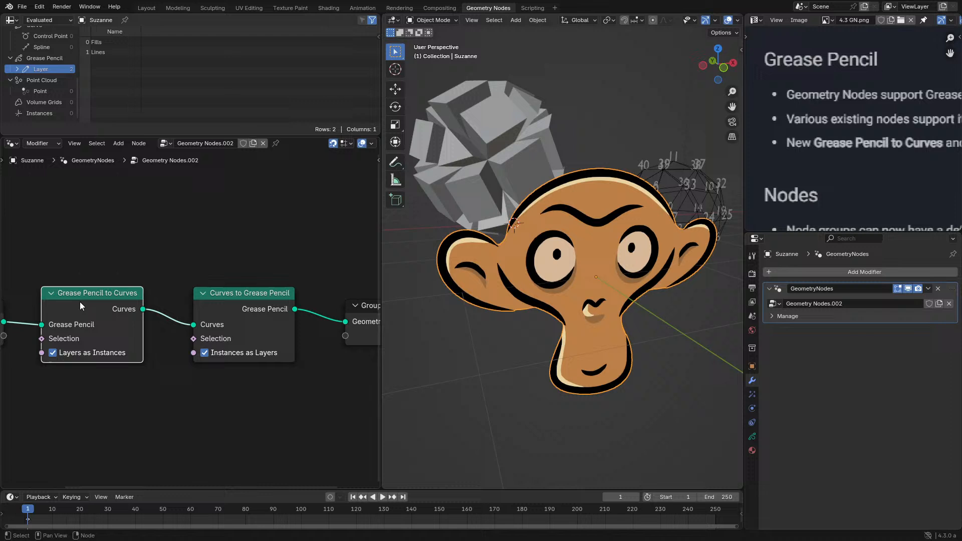
pyautogui.keyDown('ctrl'); pyautogui.keyDown('shift'); pyautogui.click(110, 299); pyautogui.keyUp('shift'); pyautogui.keyUp('ctrl')
pyautogui.click(47, 58)
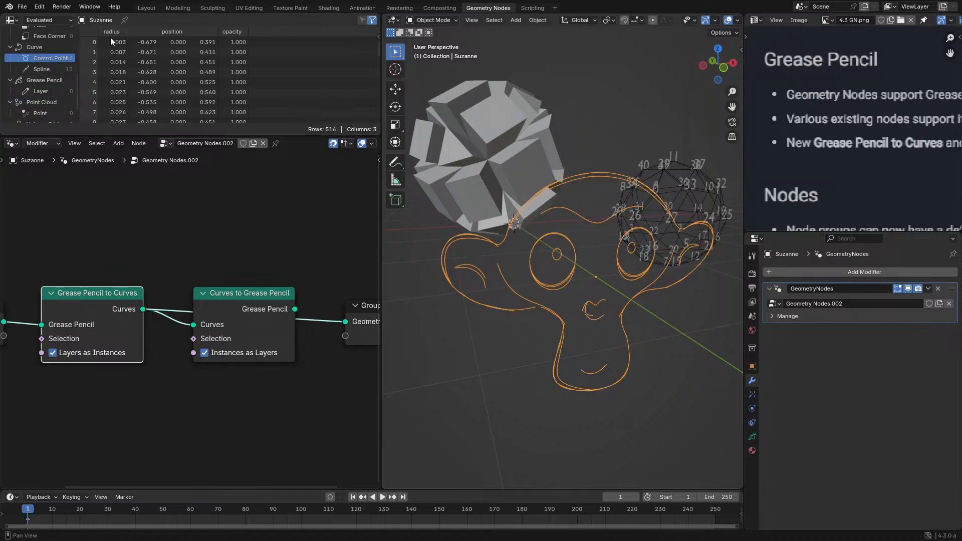
pyautogui.click(43, 70)
pyautogui.click(49, 59)
pyautogui.click(43, 69)
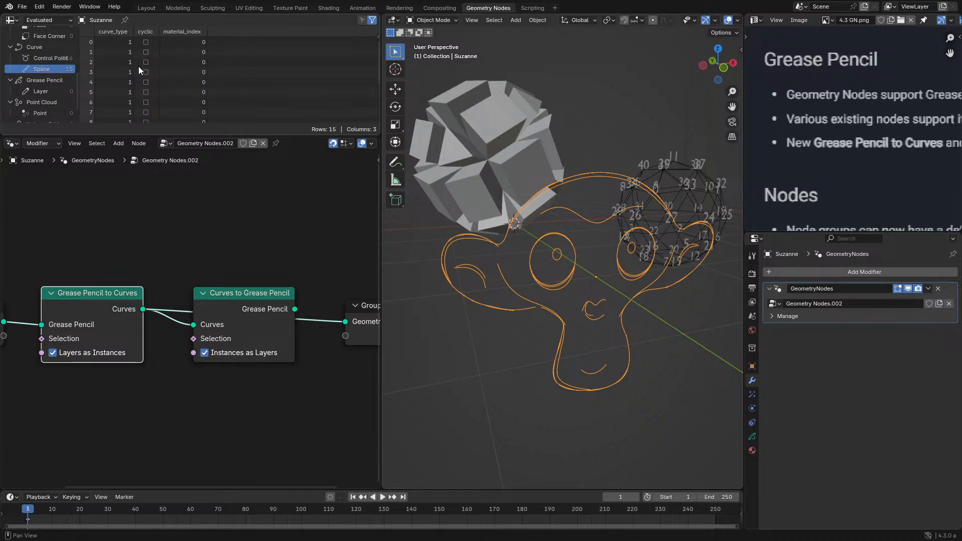
# - Examine the material_index values of all splines in the Lines layer using the enlarged spreadsheet
pyautogui.scroll(-3, 183, 61)
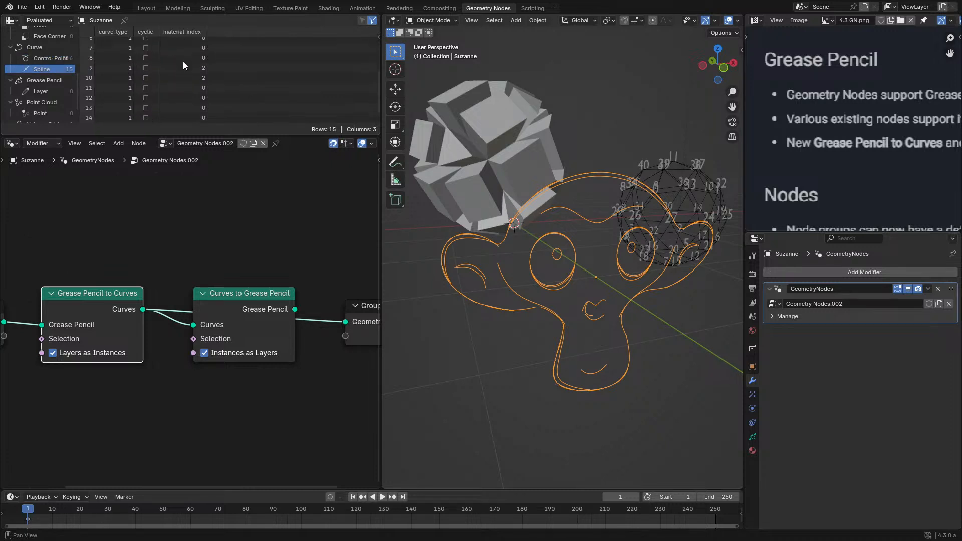
pyautogui.scroll(3, 188, 85)
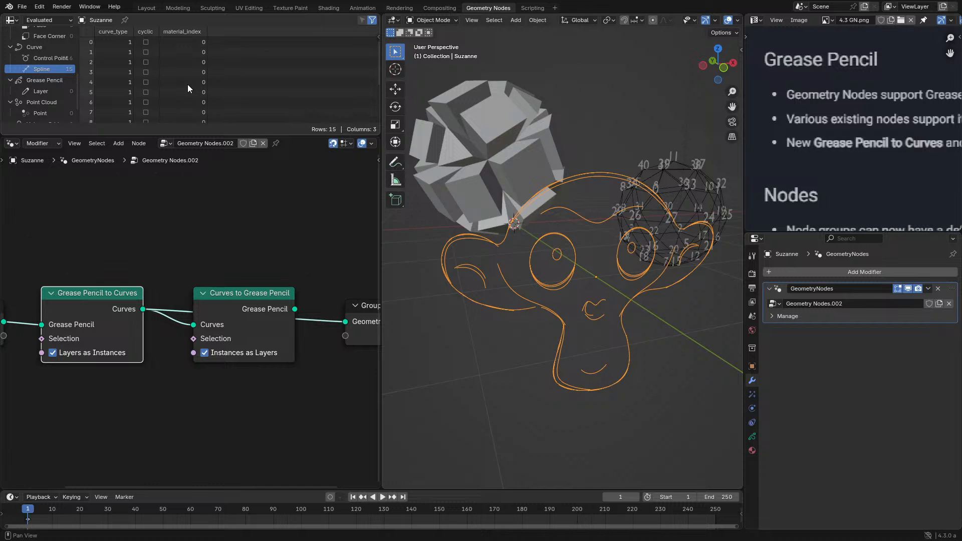
pyautogui.scroll(-3, 188, 86)
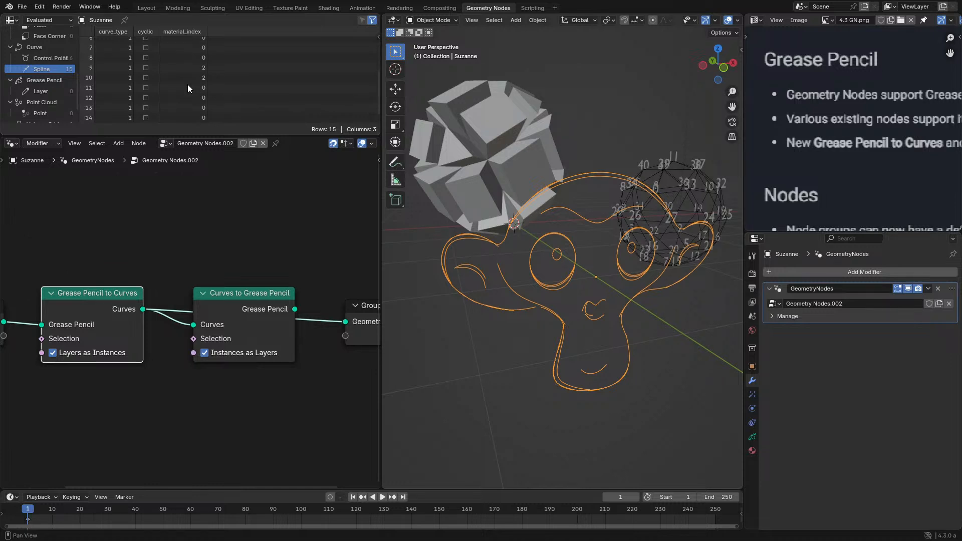
pyautogui.scroll(3, 188, 88)
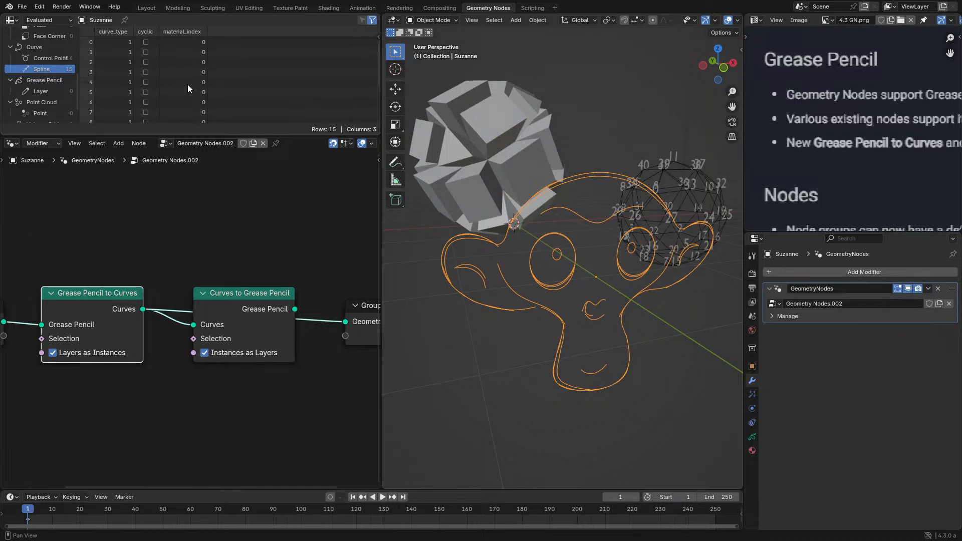
pyautogui.hotkey('ctrl', 'space')
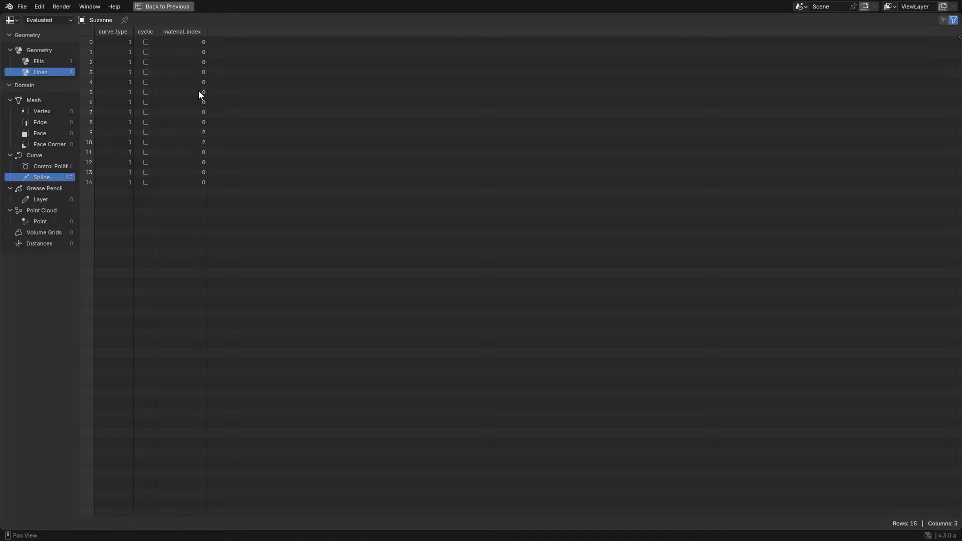
pyautogui.hotkey('ctrl', 'space')
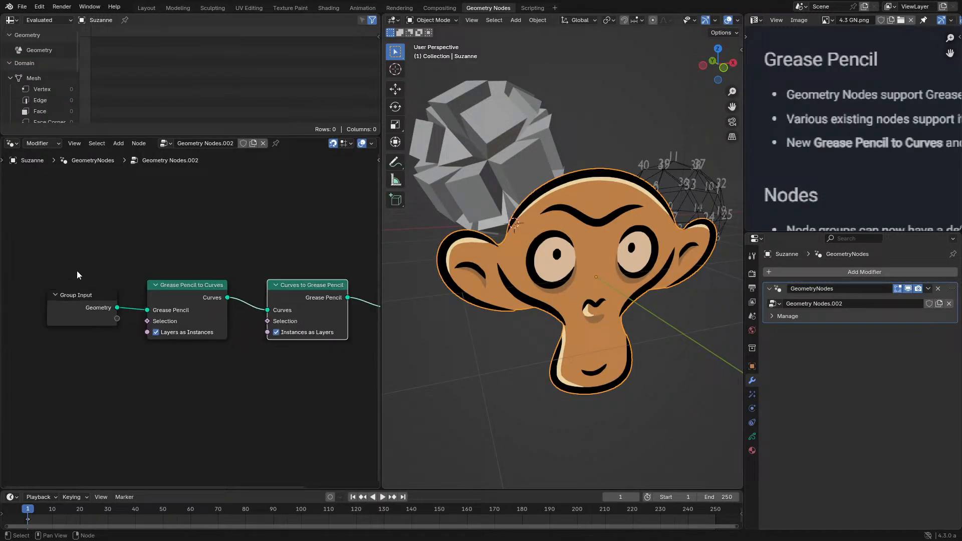
# - Move the Group Input and Grease Pencil to Curves nodes away from Curves to Grease Pencil to make room between them
pyautogui.moveTo(25, 251); pyautogui.dragTo(234, 368)
pyautogui.press('g')
pyautogui.click(78, 362)
pyautogui.scroll(-1, 38, 298)
pyautogui.scroll(1, 38, 298)
pyautogui.moveTo(38, 298); pyautogui.dragTo(122, 302, button='middle')
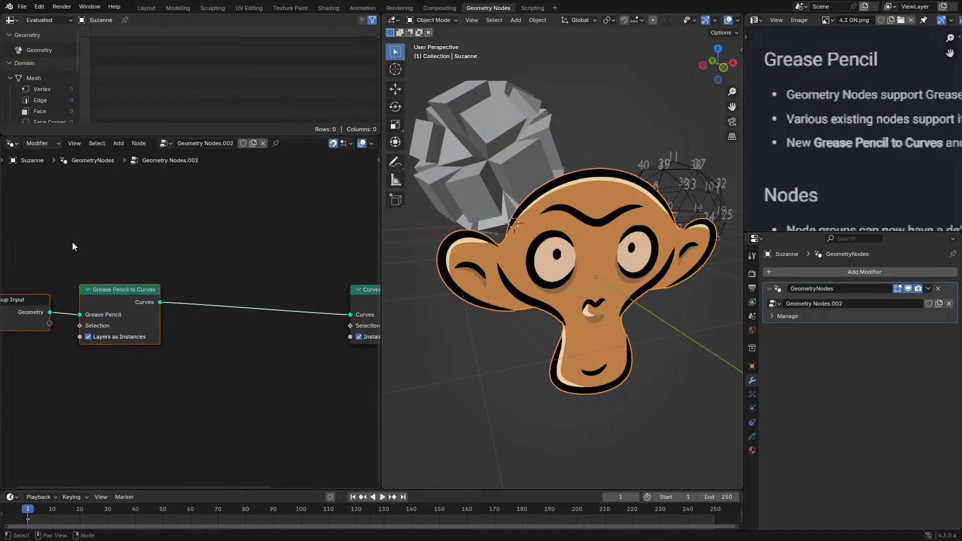
# - Insert a Set Position node between Grease Pencil to Curves and Curves to Grease Pencil, and add a Noise Texture node below
pyautogui.hotkey('shift', 'a')
pyautogui.click(216, 249)
pyautogui.write('set')
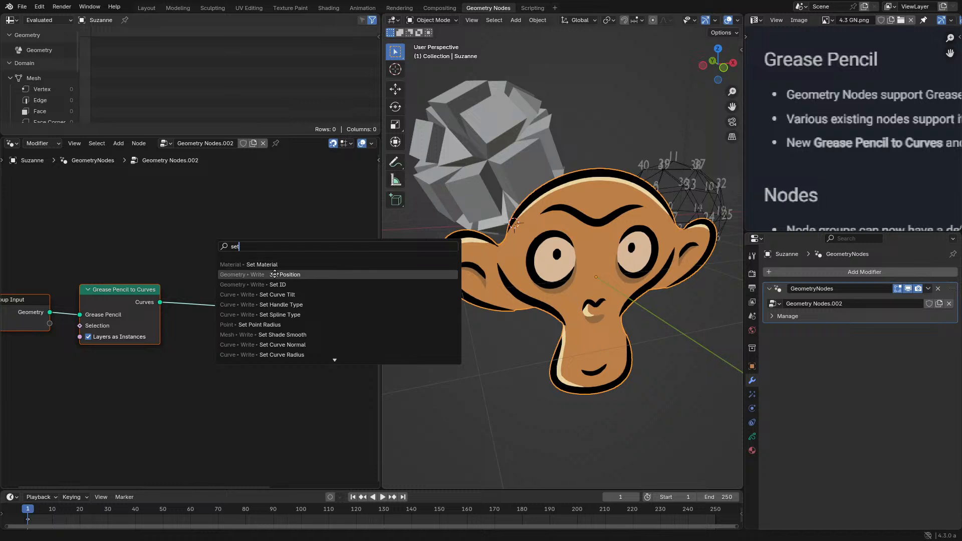
pyautogui.click(274, 274)
pyautogui.click(218, 279)
pyautogui.hotkey('shift', 'a')
pyautogui.write('noise')
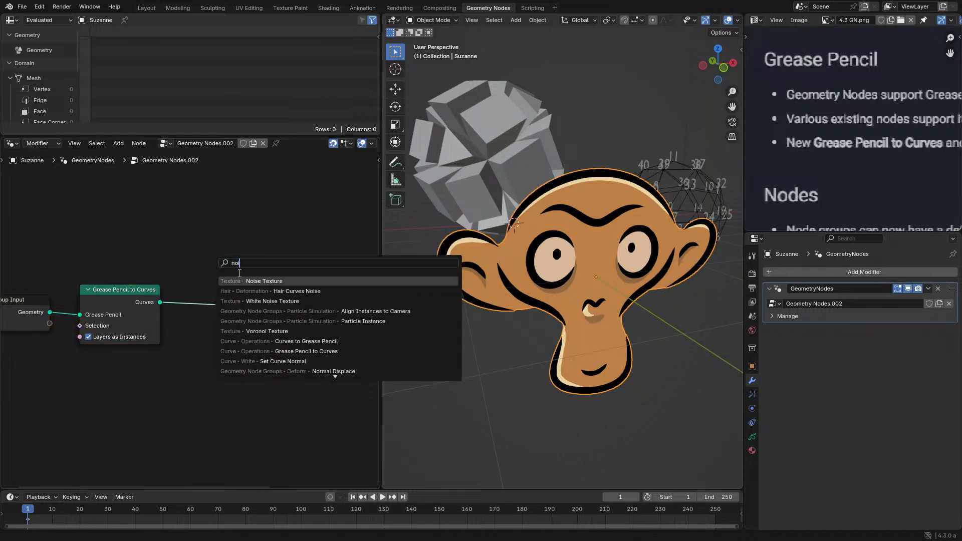
pyautogui.press('Return')
pyautogui.click(38, 408)
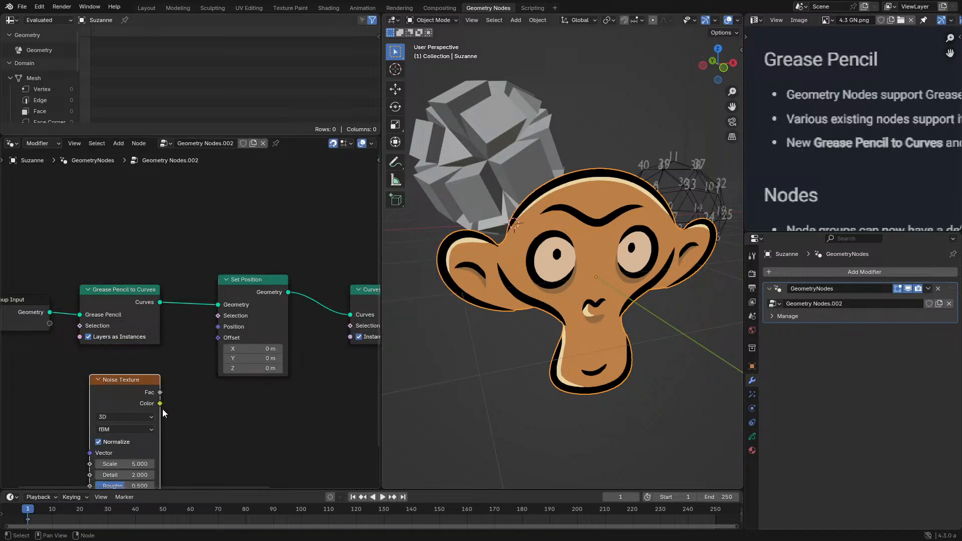
# - Link the Noise Texture's Color to Set Position's Position input and turn off Normalize on the noise
pyautogui.moveTo(160, 393); pyautogui.dragTo(218, 327)
pyautogui.moveTo(114, 391); pyautogui.dragTo(104, 360)
pyautogui.click(89, 412)
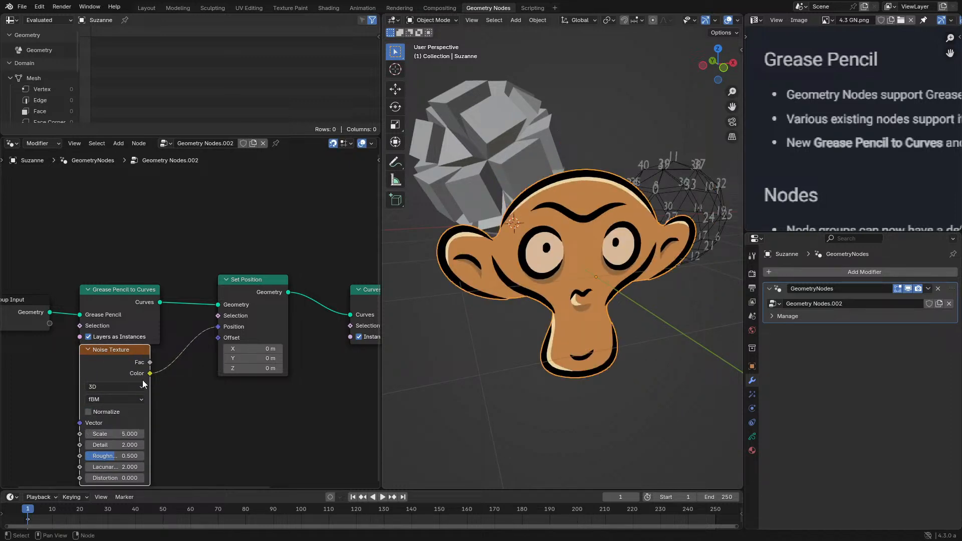
# - Add a vector math Scale node fed by the Noise Texture's Color output
pyautogui.moveTo(150, 373); pyautogui.dragTo(163, 395)
pyautogui.write('sc')
pyautogui.press('Return')
pyautogui.click(218, 414)
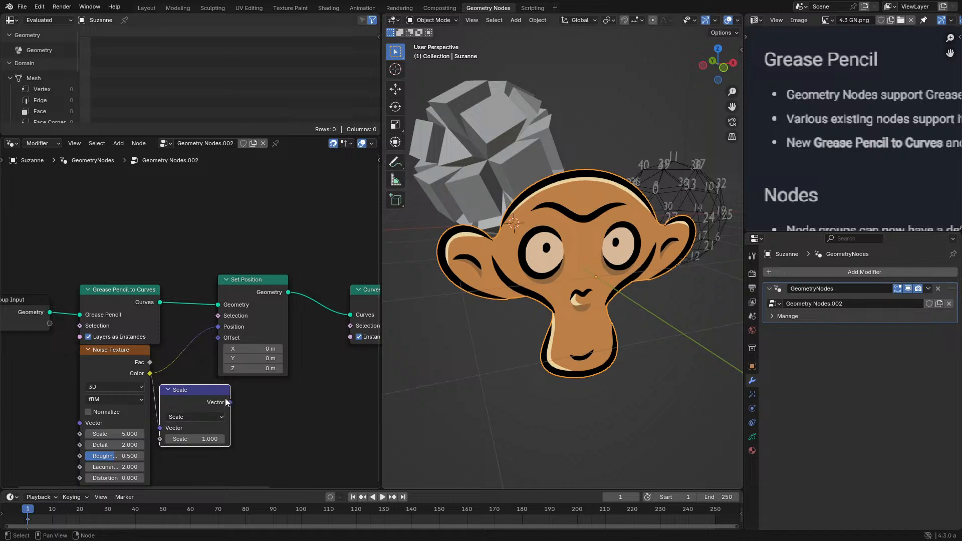
# - Feed a Position node into the Noise Texture's Vector input and link the Scale node's result to Set Position's Offset
pyautogui.moveTo(218, 328); pyautogui.dragTo(51, 420)
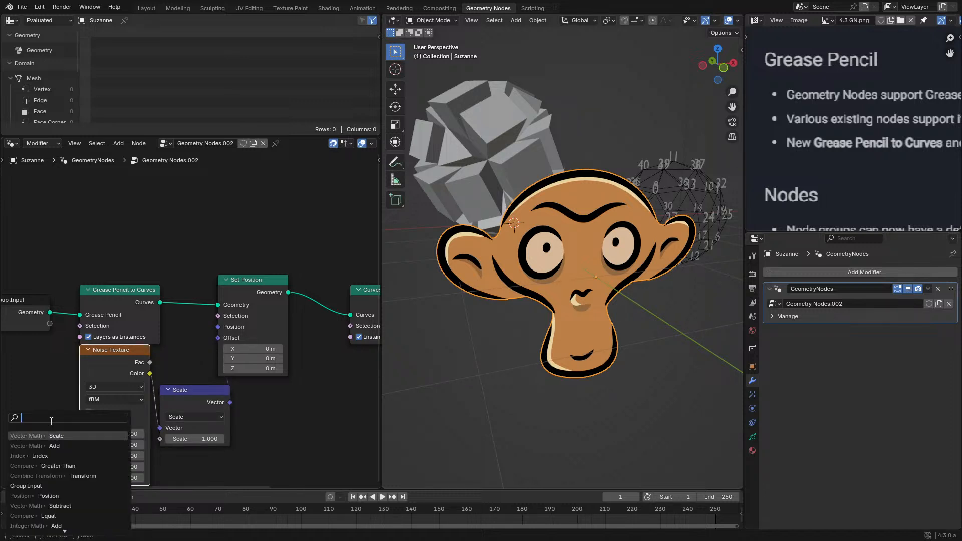
pyautogui.write('po')
pyautogui.click(44, 446)
pyautogui.click(31, 429)
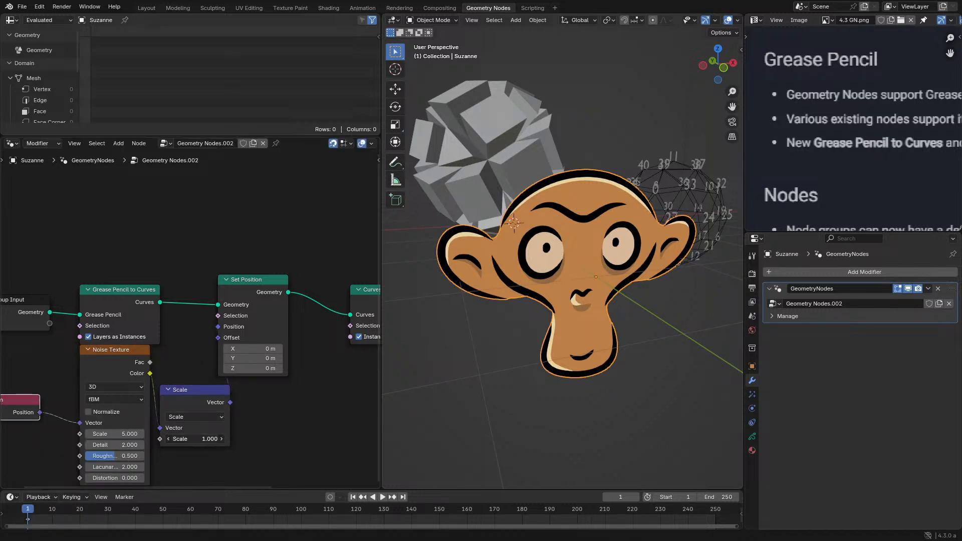
pyautogui.moveTo(230, 402); pyautogui.dragTo(218, 337)
pyautogui.hotkey('shift', 'a')
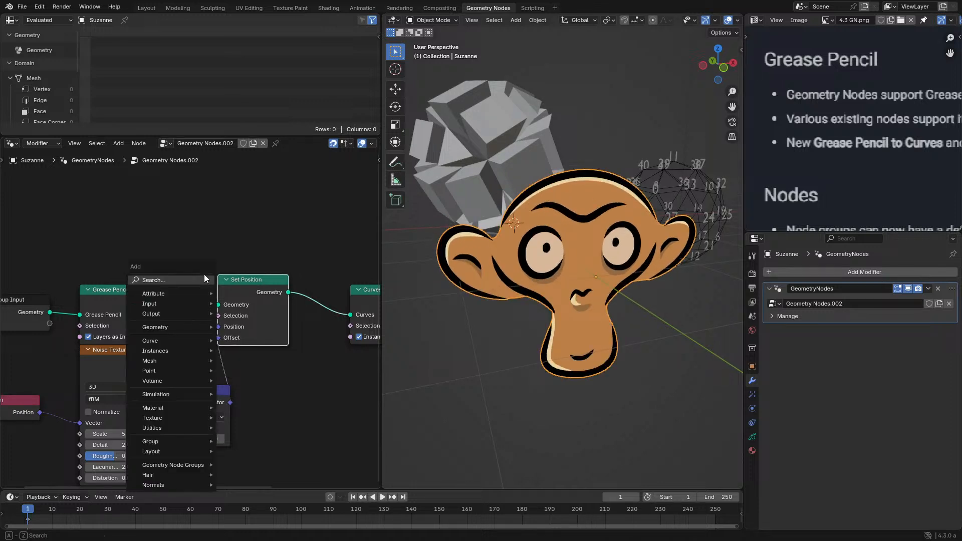
pyautogui.click(203, 279)
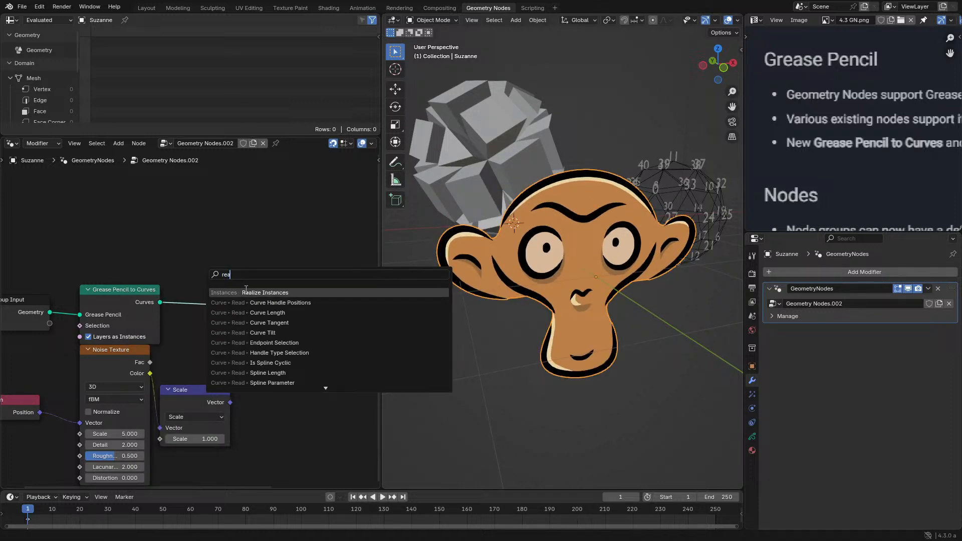
pyautogui.press('Escape')
pyautogui.hotkey('shift', 'a')
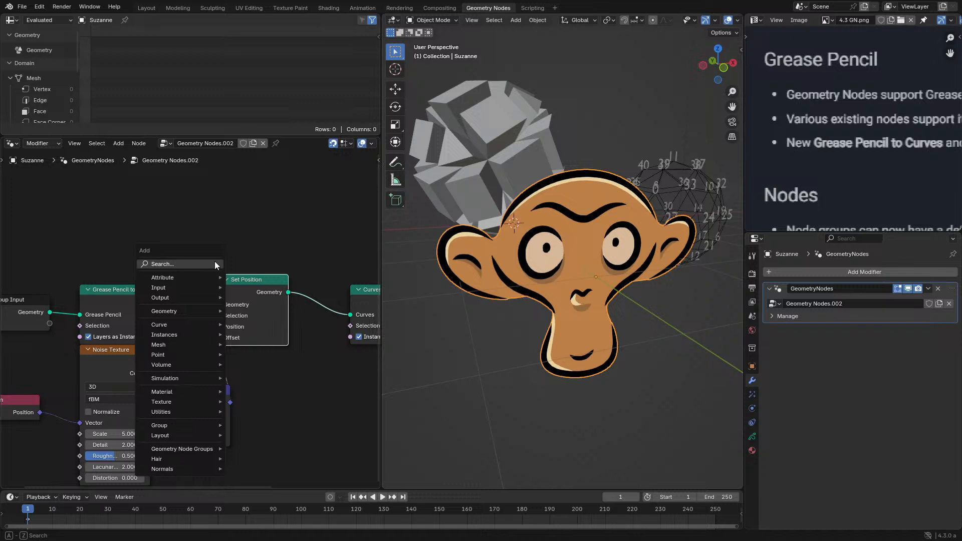
pyautogui.click(216, 262)
pyautogui.press('Escape')
# - Insert a Realize Instances node before Set Position and turn off Instances as Layers on Curves to Grease Pencil
pyautogui.hotkey('shift', 'a')
pyautogui.click(221, 261)
pyautogui.write('rea')
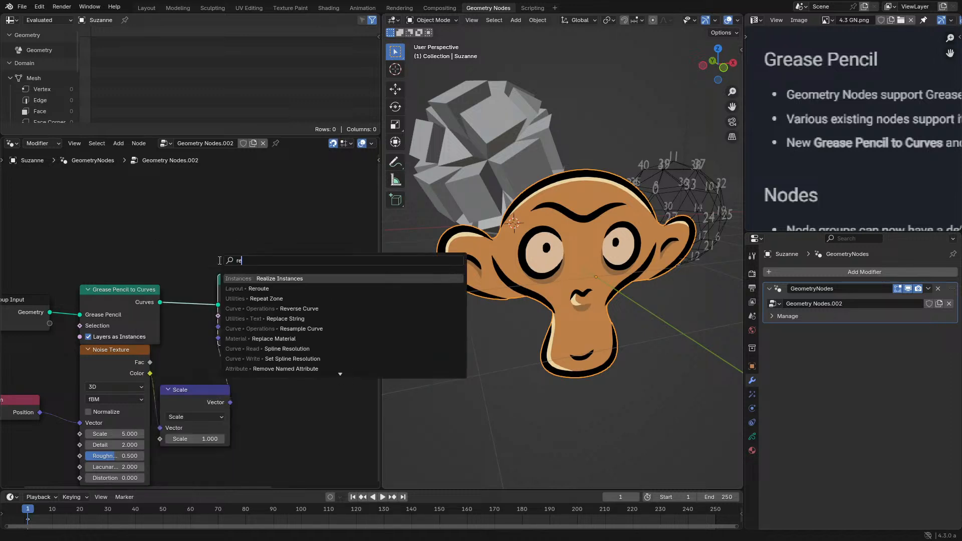
pyautogui.click(243, 275)
pyautogui.click(152, 289)
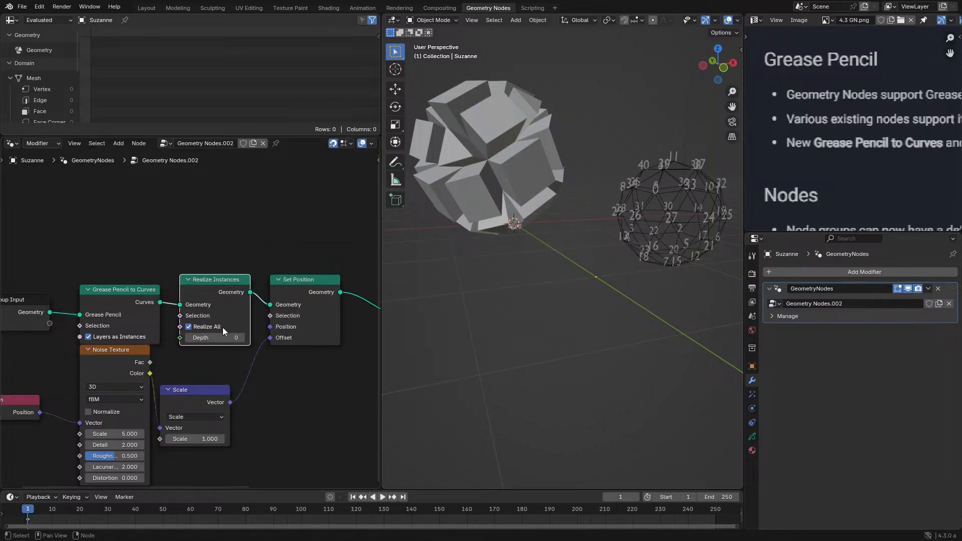
pyautogui.hscroll(5, 215, 310)
pyautogui.click(291, 332)
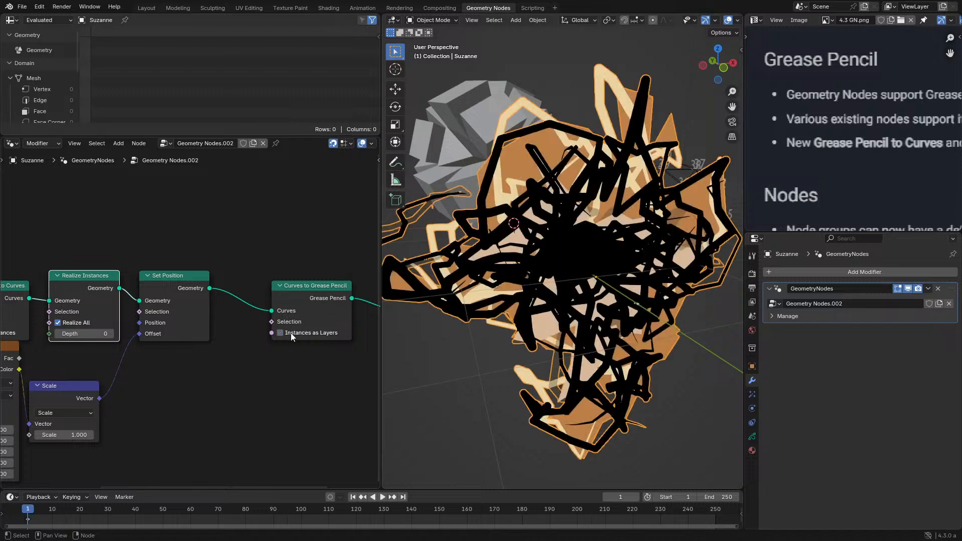
# - Set the vector Scale node's factor to -0.050 to reduce the noise displacement
pyautogui.scroll(-3, 602, 278)
pyautogui.moveTo(92, 414); pyautogui.dragTo(204, 359, button='middle')
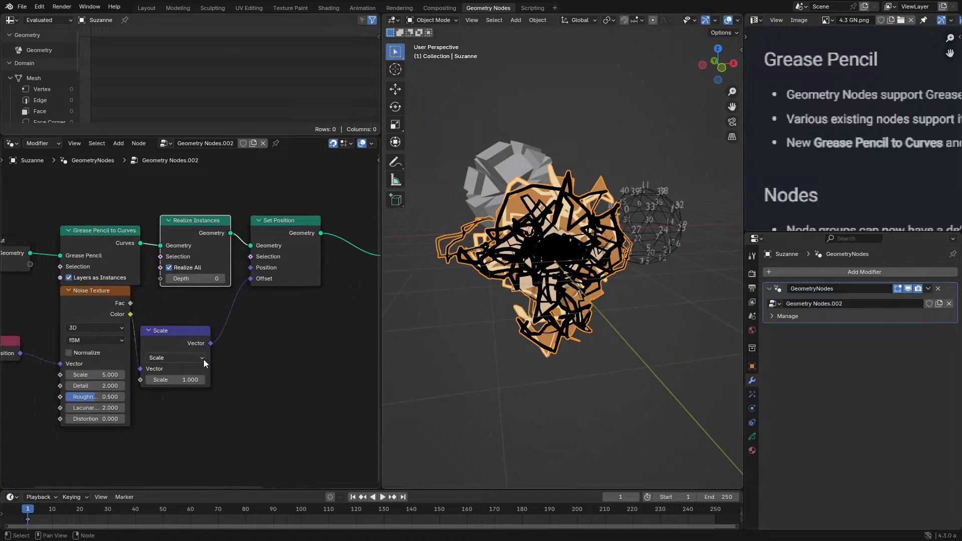
pyautogui.moveTo(191, 380); pyautogui.dragTo(152, 380)
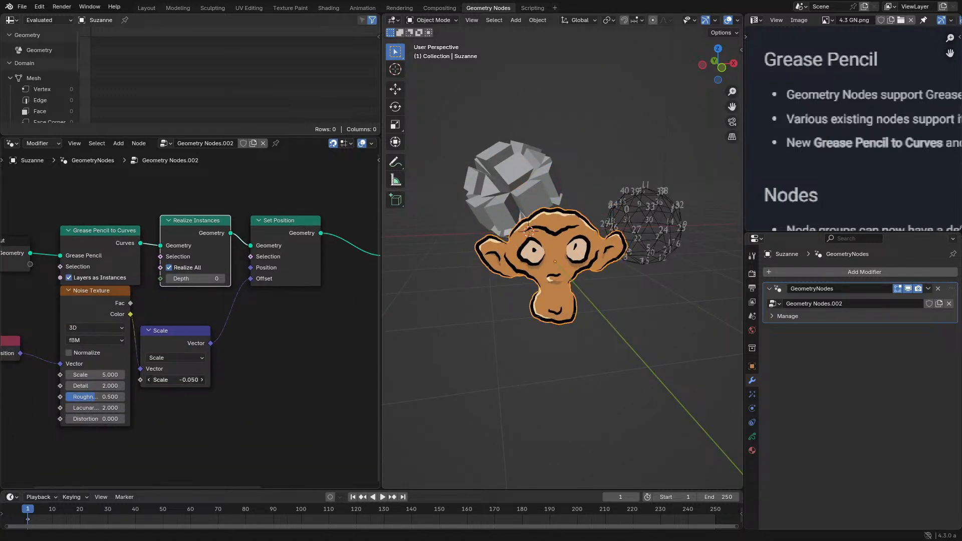
pyautogui.moveTo(204, 285)
pyautogui.mouseDown(button='middle')
pyautogui.moveTo(196, 304)
pyautogui.moveTo(123, 329)
pyautogui.mouseUp(button='middle')
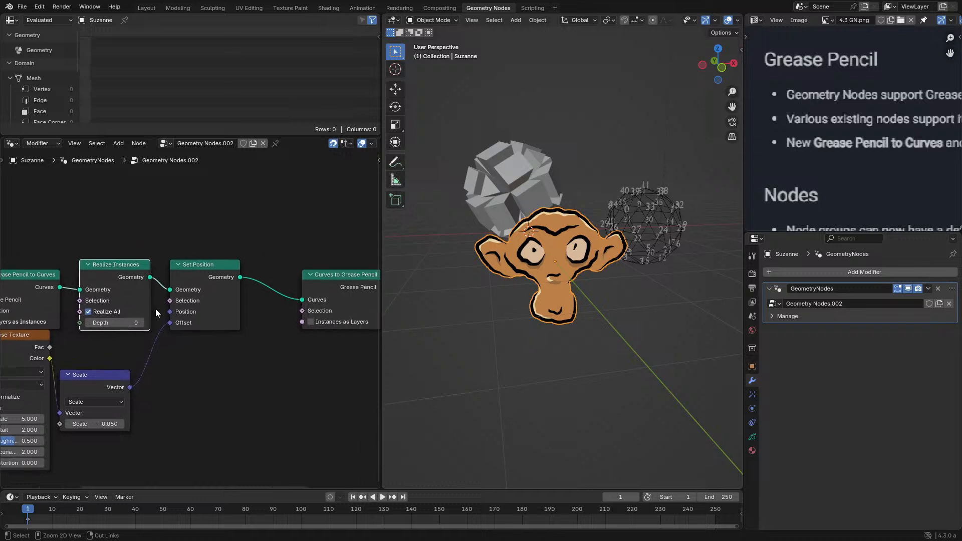
# - Maximize the node editor and undo the noise scale, Instances as Layers and Realize Instances changes
pyautogui.hotkey('ctrl', 'space')
pyautogui.hotkey('ctrl', 'z')
pyautogui.hotkey('ctrl', 'z')
pyautogui.hotkey('ctrl', 'z')
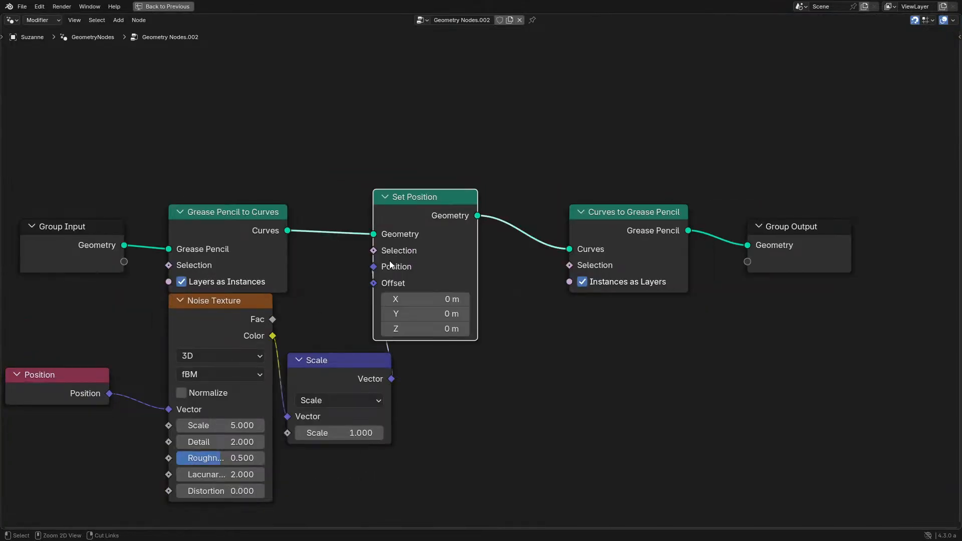
pyautogui.hotkey('ctrl', 'z')
pyautogui.hotkey('ctrl', 'z')
pyautogui.hotkey('ctrl', 'shift', 'z')
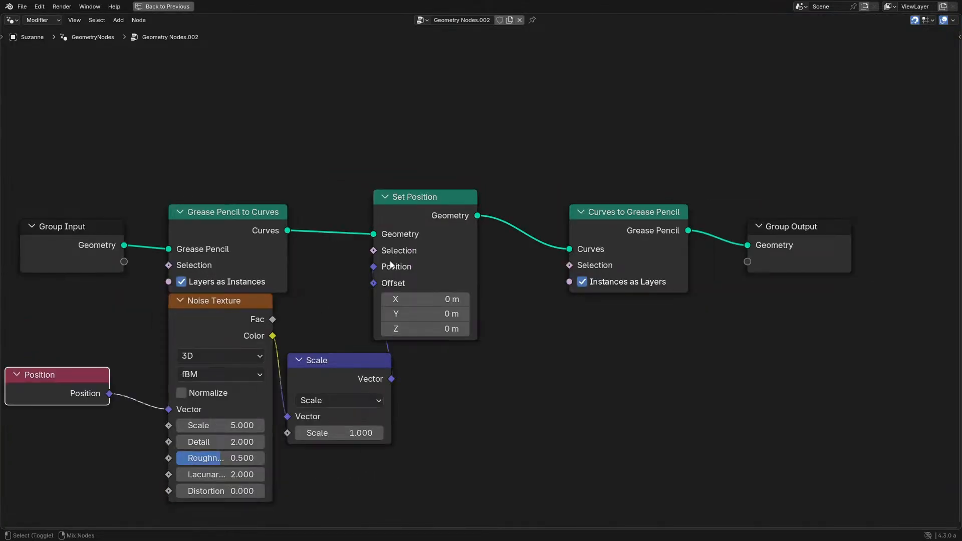
# - Insert a Store Named Attribute node writing the Vector attribute position before Curves to Grease Pencil, and remove Set Position while keeping the link
pyautogui.press('q')
pyautogui.click(402, 202)
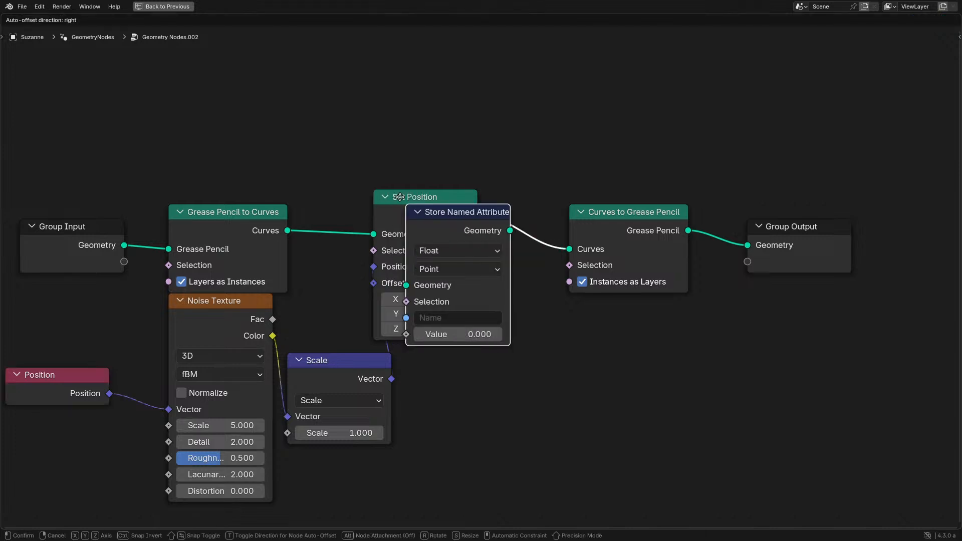
pyautogui.click(564, 218)
pyautogui.click(559, 221)
pyautogui.click(556, 291)
pyautogui.click(556, 288)
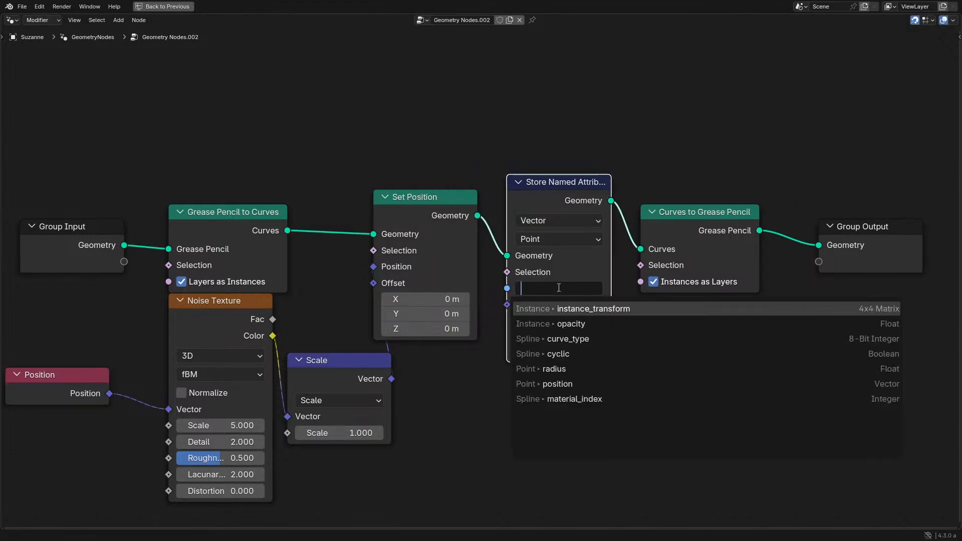
pyautogui.click(561, 380)
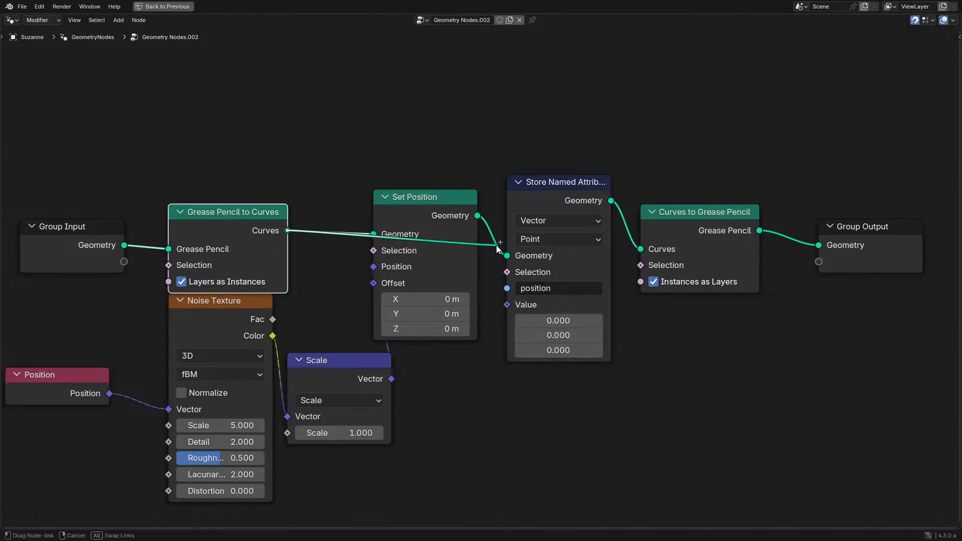
pyautogui.click(394, 205)
pyautogui.hotkey('ctrl', 'x')
# - Add the scaled noise to a new Position node with a vector Add node and link the sum to the stored attribute's Value
pyautogui.moveTo(390, 379); pyautogui.dragTo(499, 400)
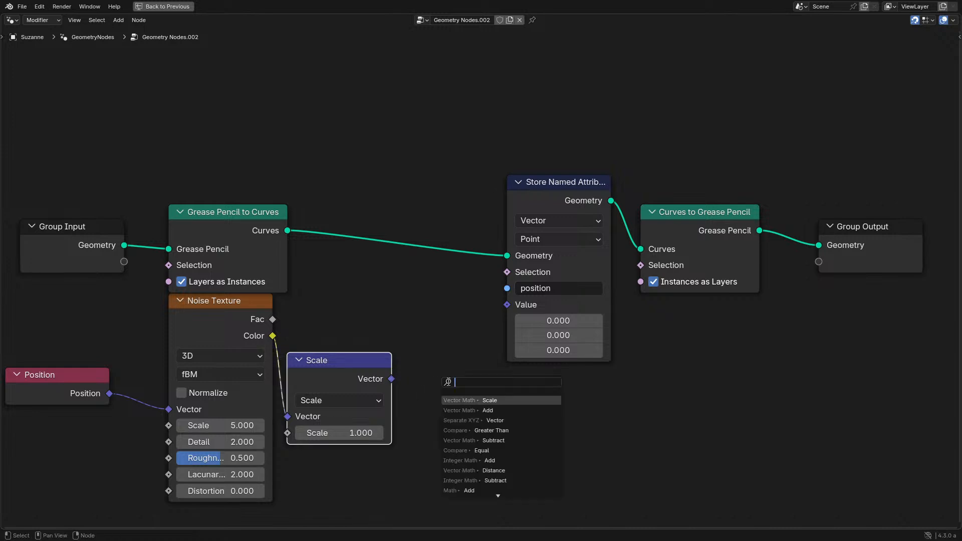
pyautogui.write('ad')
pyautogui.press('Return')
pyautogui.click(493, 399)
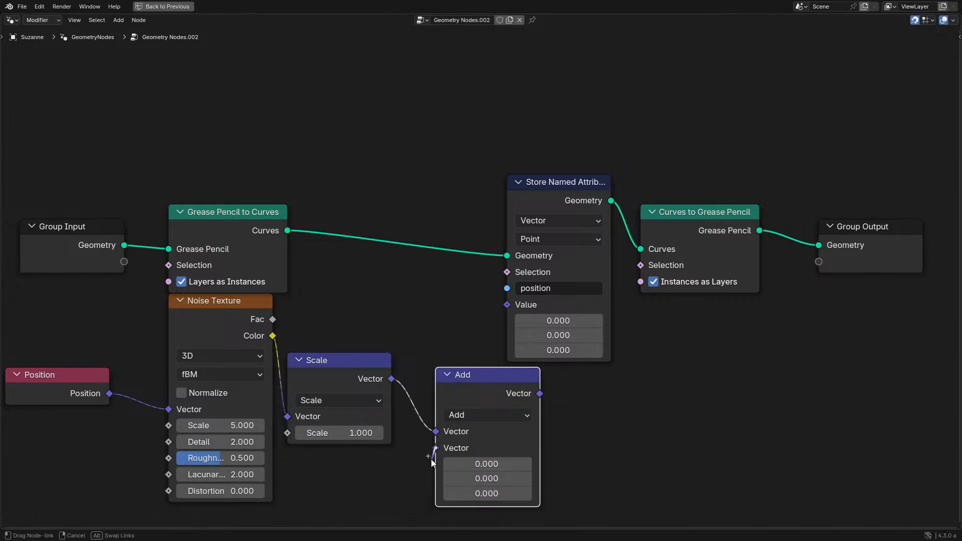
pyautogui.moveTo(436, 448); pyautogui.dragTo(300, 417)
pyautogui.write('po')
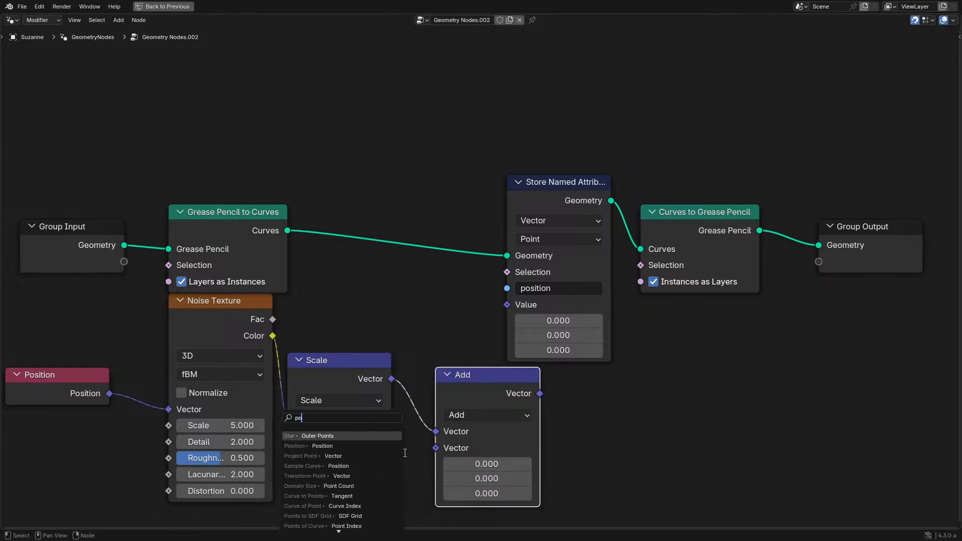
pyautogui.click(361, 445)
pyautogui.moveTo(540, 393); pyautogui.dragTo(507, 305)
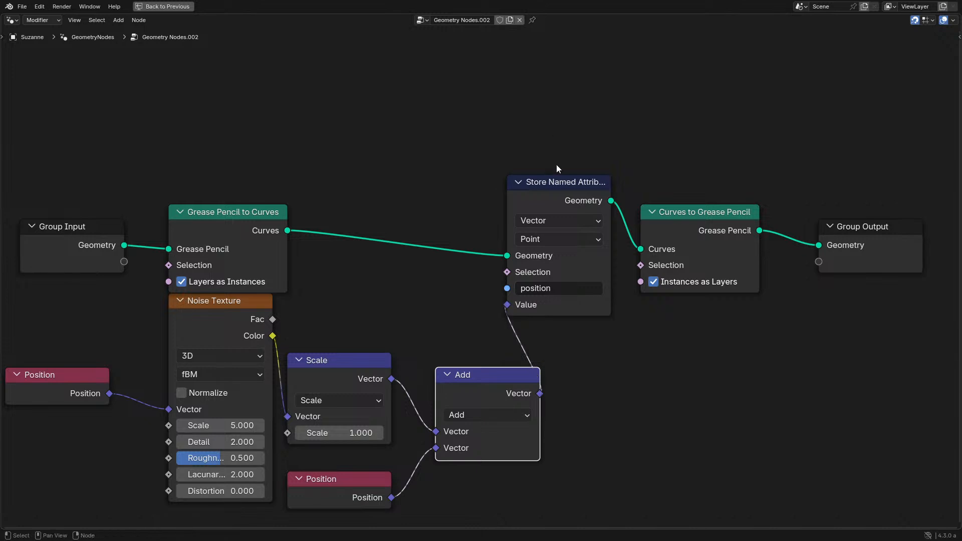
# - Move the Store Named Attribute and Add nodes closer to the nodes feeding them and restore the full workspace layout
pyautogui.moveTo(541, 182); pyautogui.dragTo(462, 195)
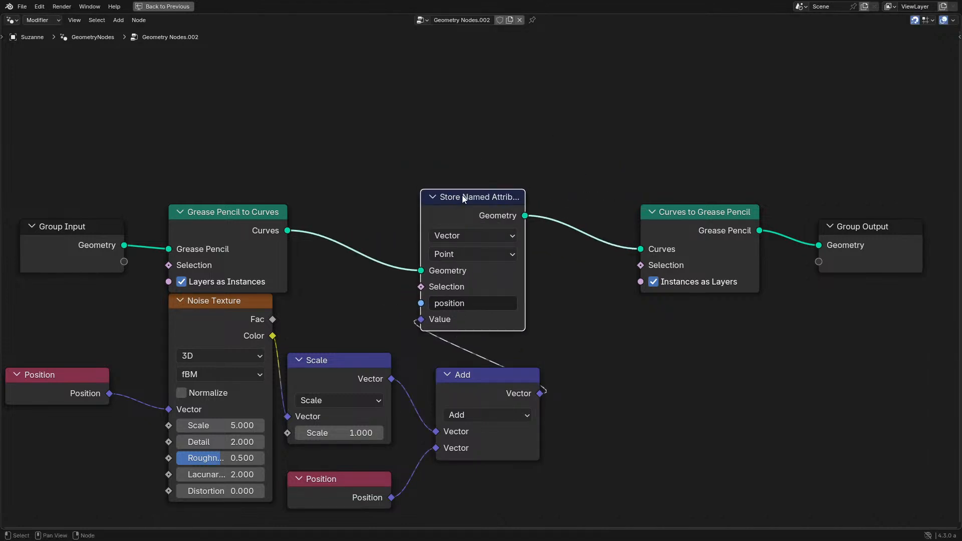
pyautogui.moveTo(472, 383); pyautogui.dragTo(457, 368)
pyautogui.hotkey('ctrl', 'space')
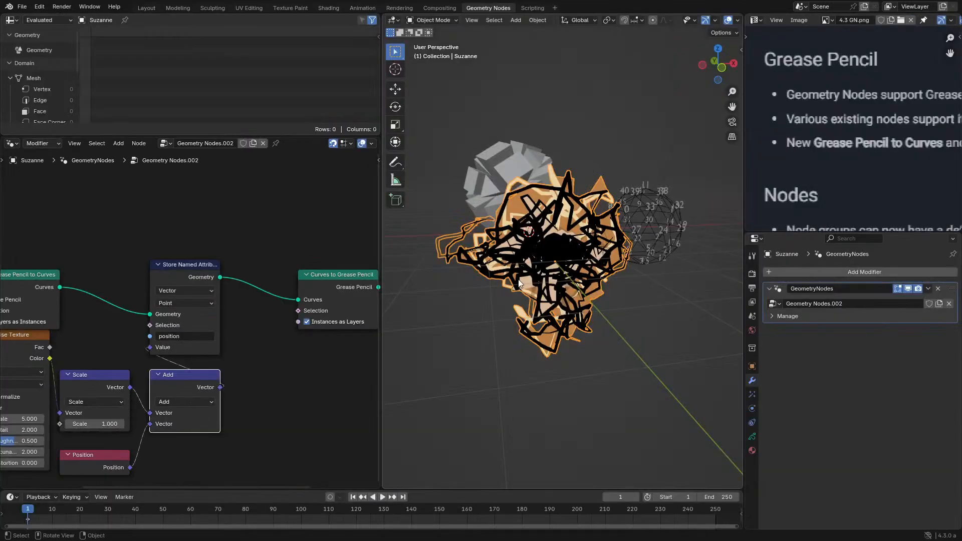
pyautogui.moveTo(172, 418); pyautogui.dragTo(259, 385, button='middle')
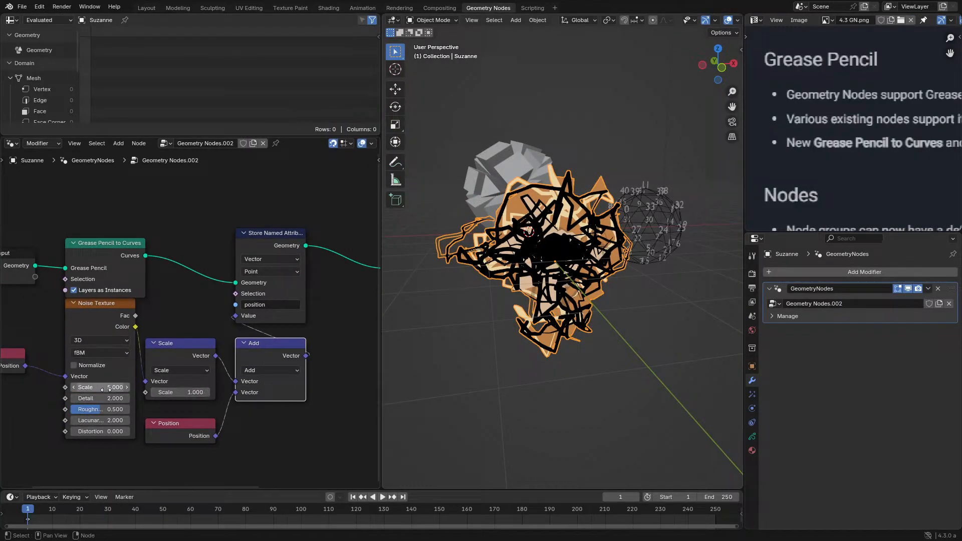
# - Lower the Noise Texture scale to about 2.41, briefly play the animation, and switch the noise to 4D
pyautogui.moveTo(101, 388); pyautogui.dragTo(72, 388)
pyautogui.press('space')
pyautogui.moveTo(143, 368); pyautogui.dragTo(283, 316, button='middle')
pyautogui.press('space')
pyautogui.click(230, 289)
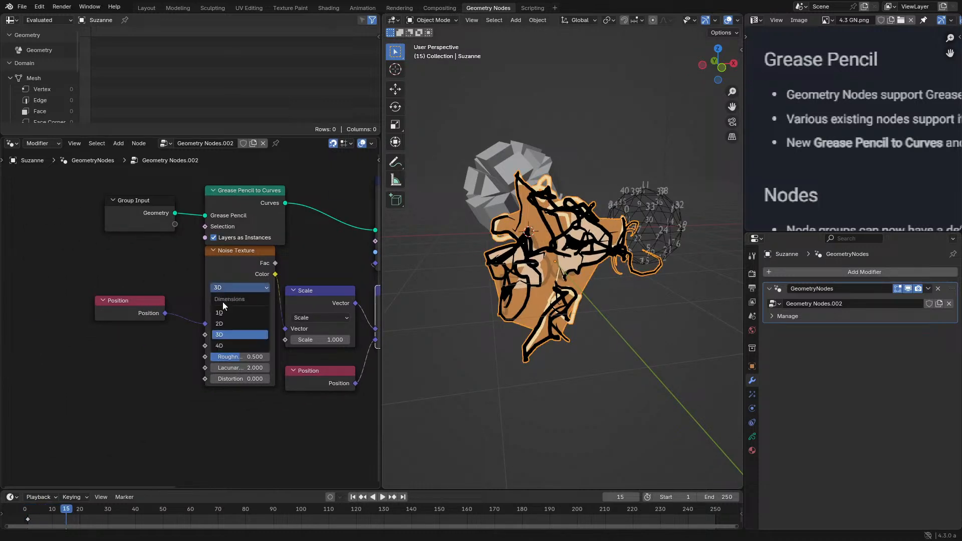
pyautogui.click(241, 346)
# - Add a Scene Time node below the Position node that feeds the Noise Texture
pyautogui.moveTo(161, 320); pyautogui.dragTo(218, 315, button='middle')
pyautogui.hotkey('shift', 'a')
pyautogui.write('sc')
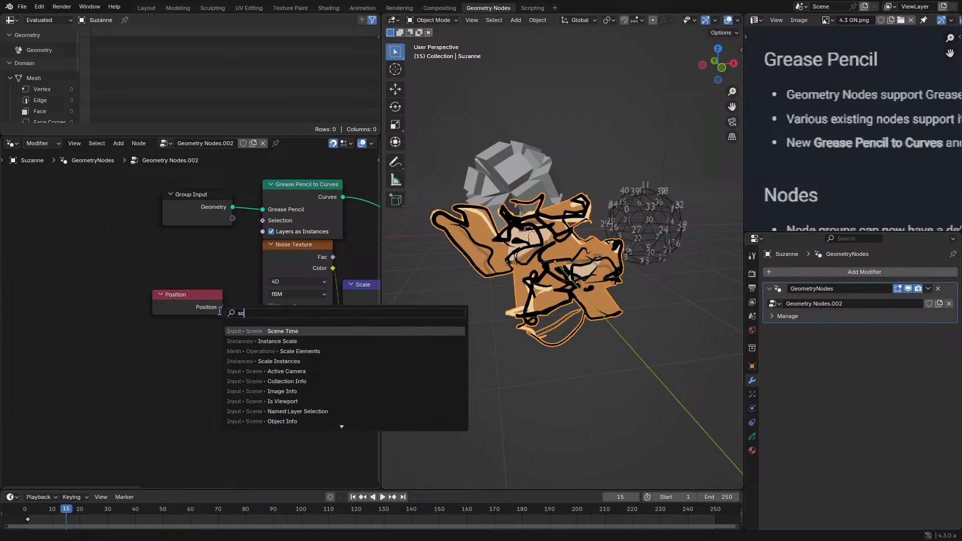
pyautogui.click(271, 331)
pyautogui.click(166, 366)
pyautogui.hotkey('shift', 'a')
pyautogui.write('d')
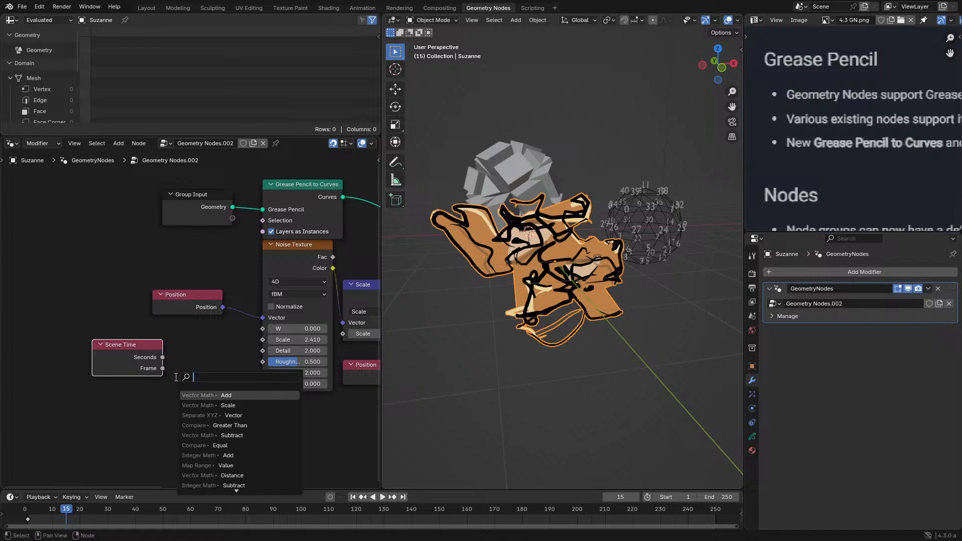
pyautogui.click(211, 415)
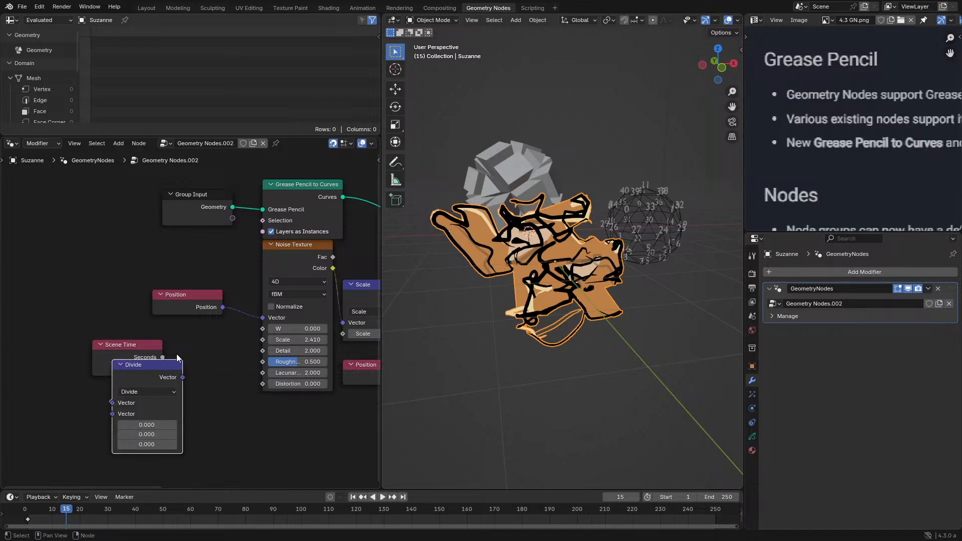
pyautogui.hotkey('ctrl', 'z')
# - Feed Scene Time's Frame into a Math Divide node and pass the quotient to a new Floor node
pyautogui.hotkey('shift', 'a')
pyautogui.write('d')
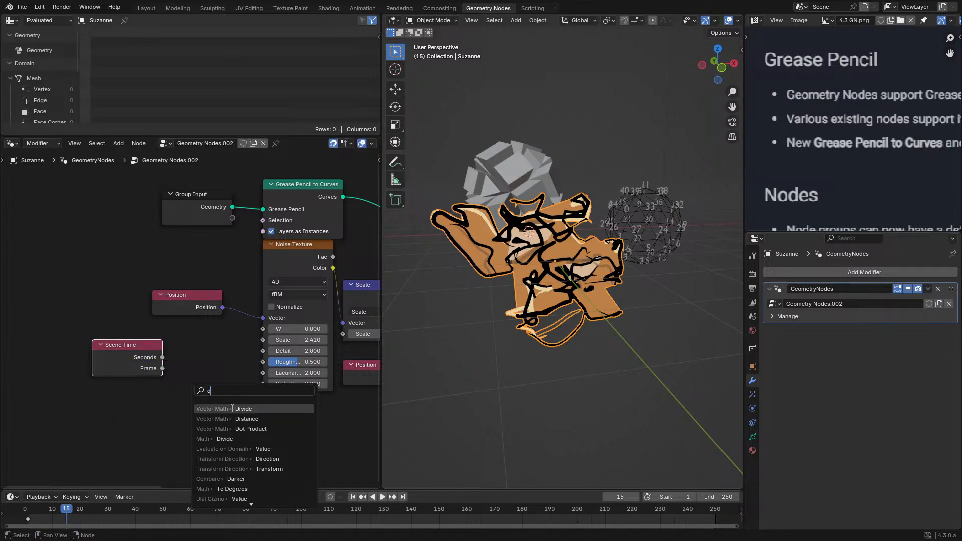
pyautogui.click(224, 439)
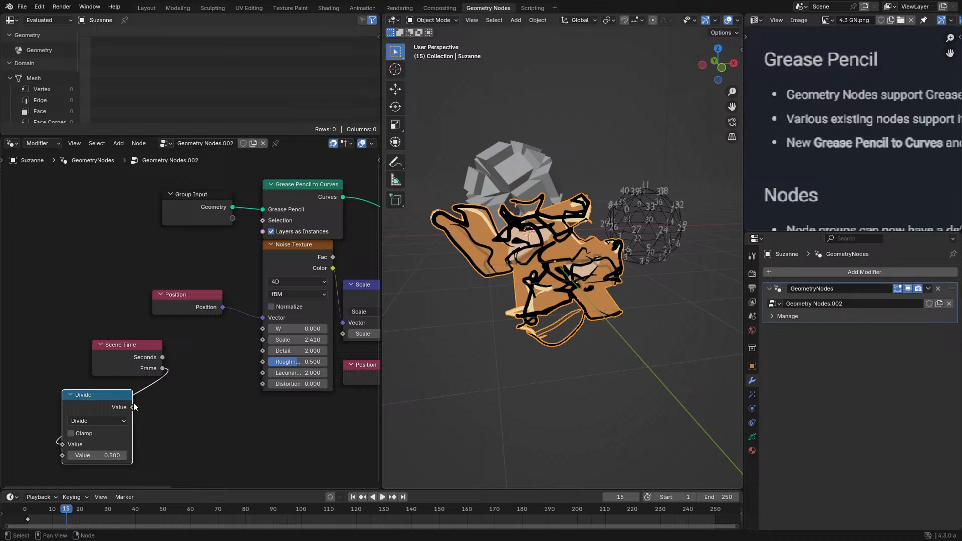
pyautogui.moveTo(133, 407); pyautogui.dragTo(174, 410)
pyautogui.write('fl')
pyautogui.press('Return')
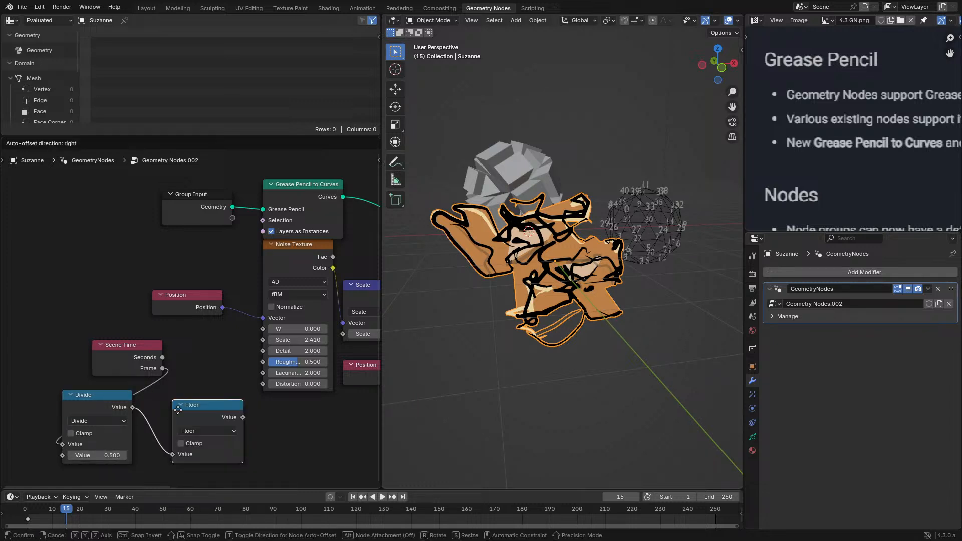
pyautogui.click(168, 400)
# - Link Floor's value to the Noise Texture's W input, set the divisor to 3, and play the animation
pyautogui.moveTo(233, 407); pyautogui.dragTo(262, 328)
pyautogui.click(100, 455)
pyautogui.write('3')
pyautogui.press('Return')
pyautogui.press('space')
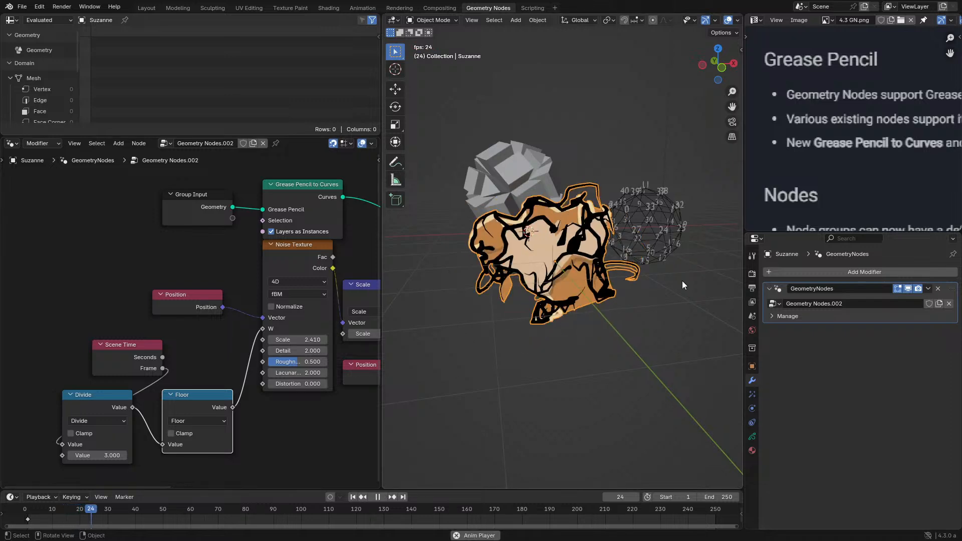
# - Set the vector Scale node after the Noise Texture to 0.100 while the animation plays
pyautogui.moveTo(347, 372); pyautogui.dragTo(172, 359, button='middle')
pyautogui.moveTo(208, 321); pyautogui.dragTo(173, 321)
pyautogui.scroll(3, 636, 346)
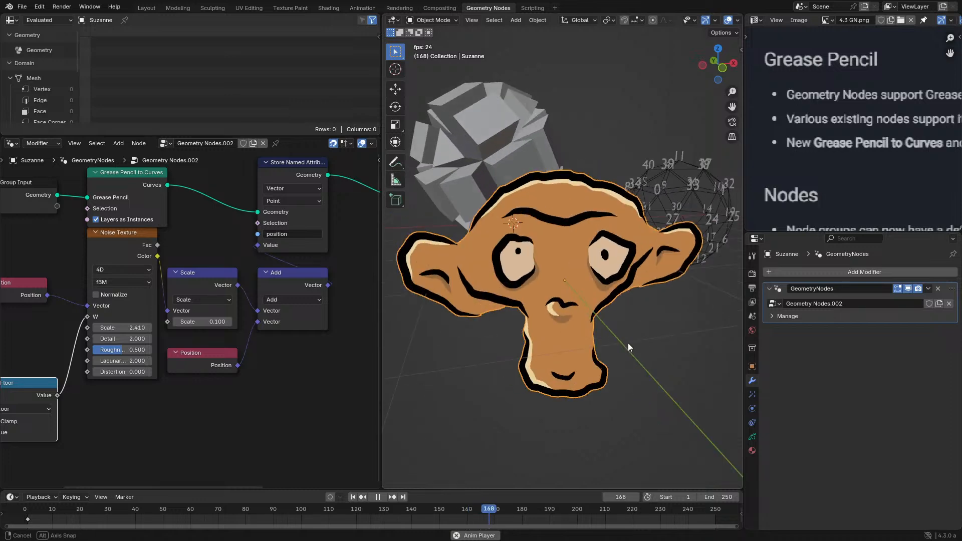
# - Browse the modifiers and visual effects available for the Suzanne Grease Pencil object, and return to its modifier settings
pyautogui.click(810, 272)
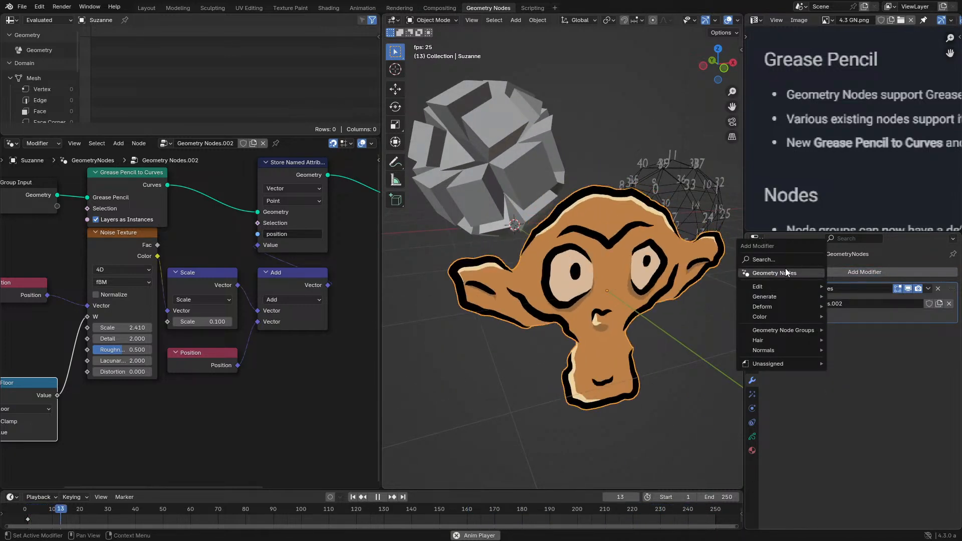
pyautogui.click(752, 394)
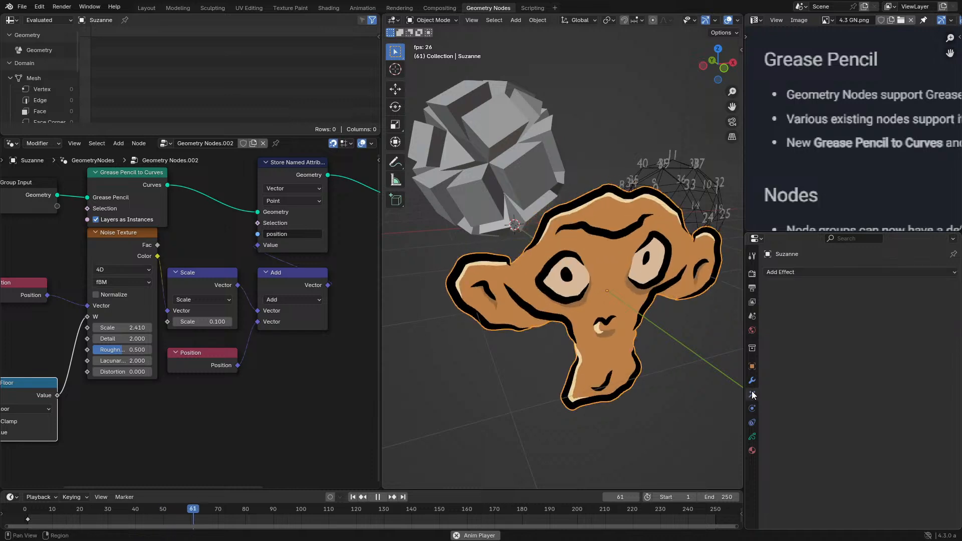
pyautogui.click(841, 272)
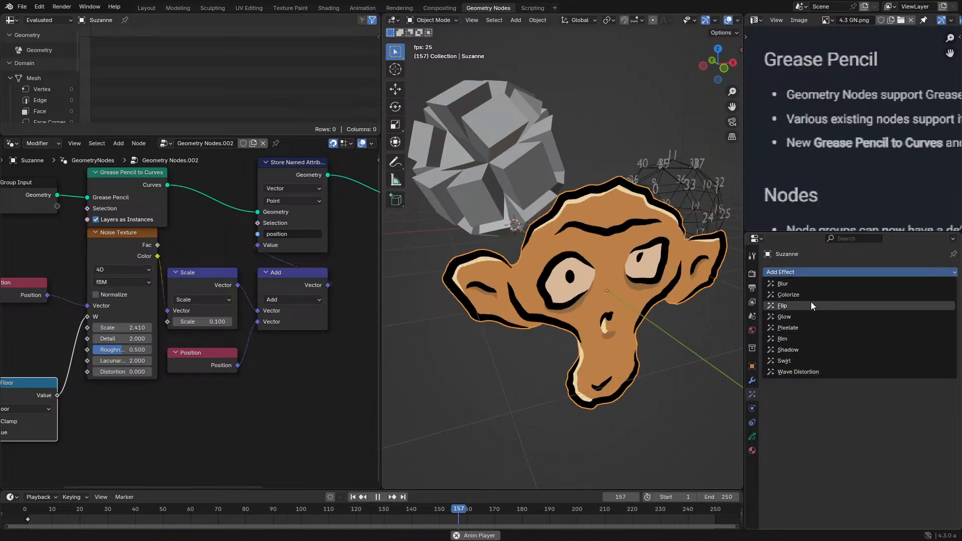
pyautogui.moveTo(591, 343); pyautogui.dragTo(559, 346, button='middle')
pyautogui.click(752, 380)
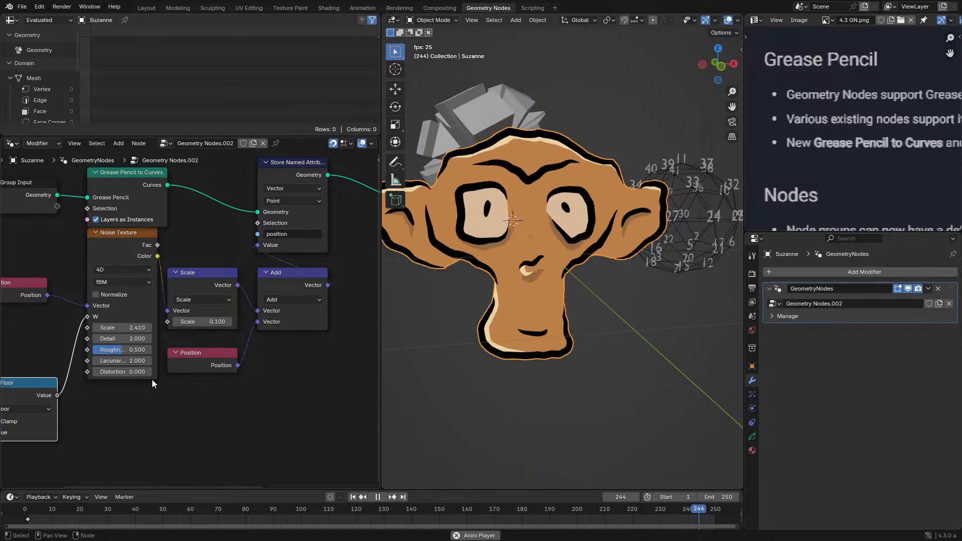
# - Try a Noise Texture detail of 15 while the animation plays
pyautogui.moveTo(263, 291); pyautogui.dragTo(217, 308, button='middle')
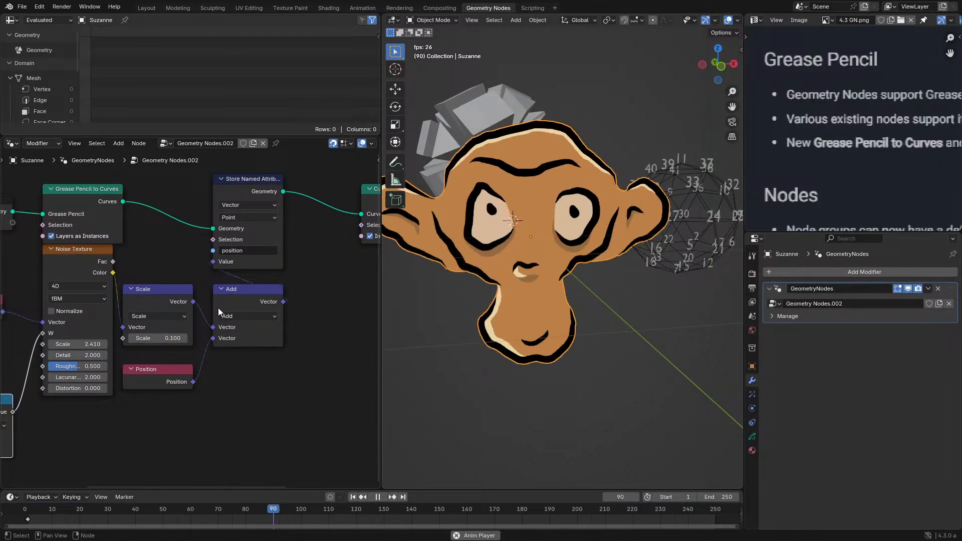
pyautogui.moveTo(228, 310); pyautogui.dragTo(267, 305, button='middle')
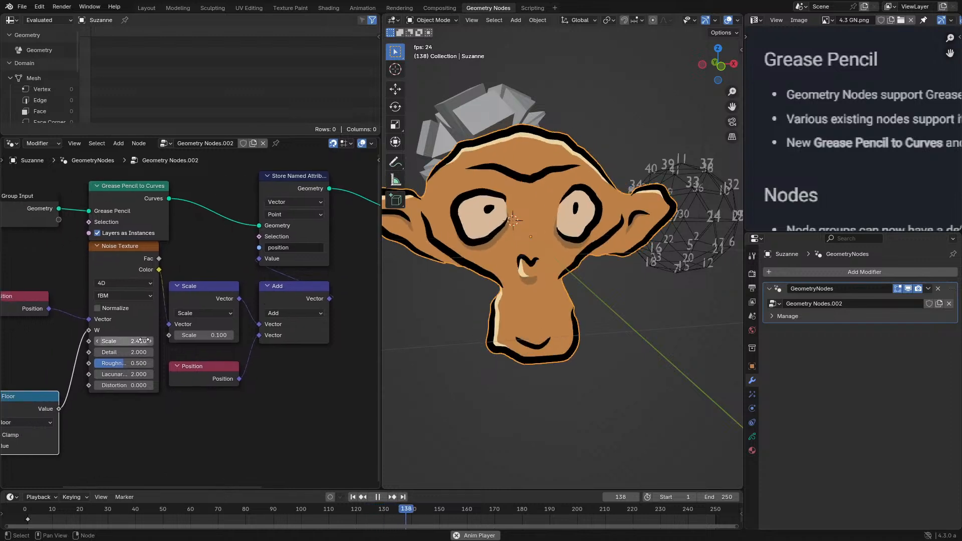
pyautogui.moveTo(123, 352); pyautogui.dragTo(216, 352)
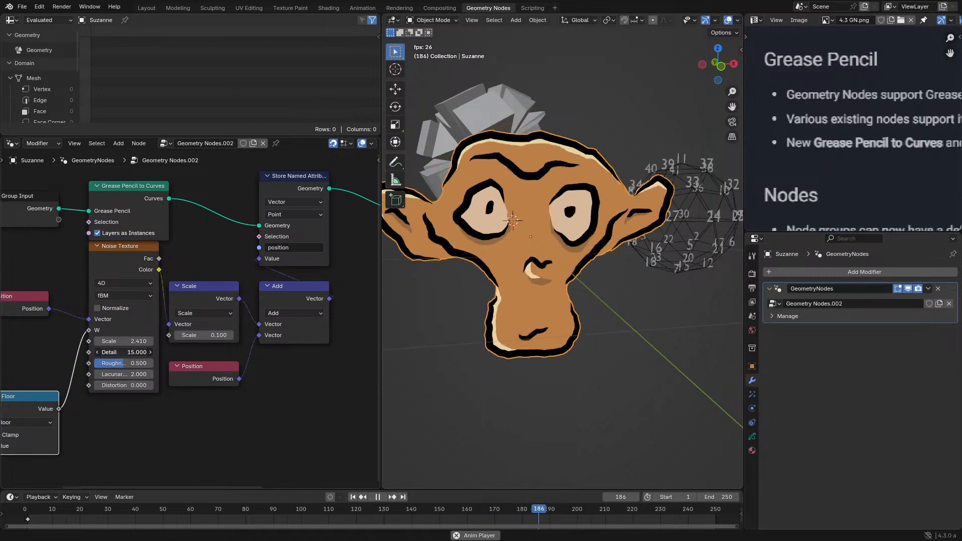
pyautogui.rightClick(124, 352)
# - Move the Suzanne object along the ground plane, away from the two sphere-like objects
pyautogui.scroll(-7, 564, 283)
pyautogui.moveTo(567, 281); pyautogui.dragTo(561, 312, button='middle')
pyautogui.press('g')
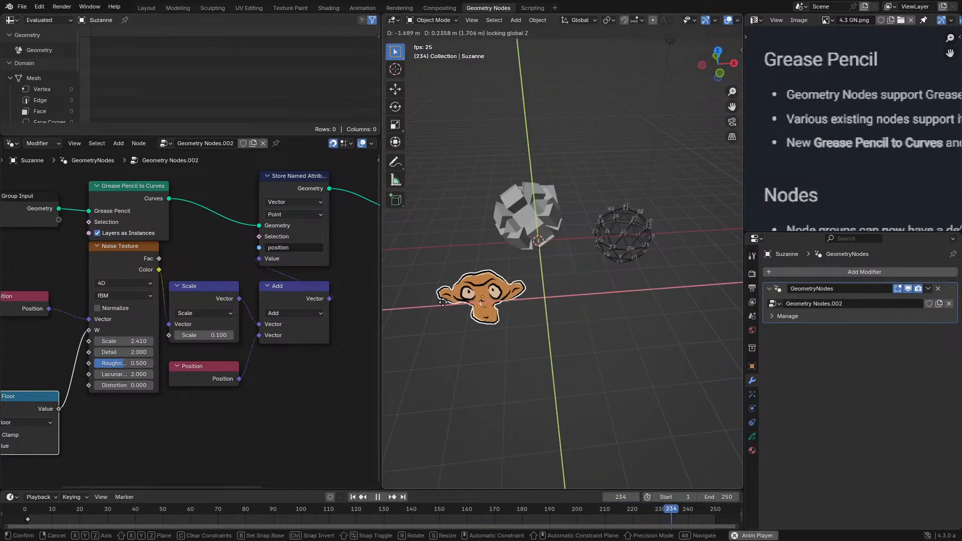
pyautogui.click(485, 290)
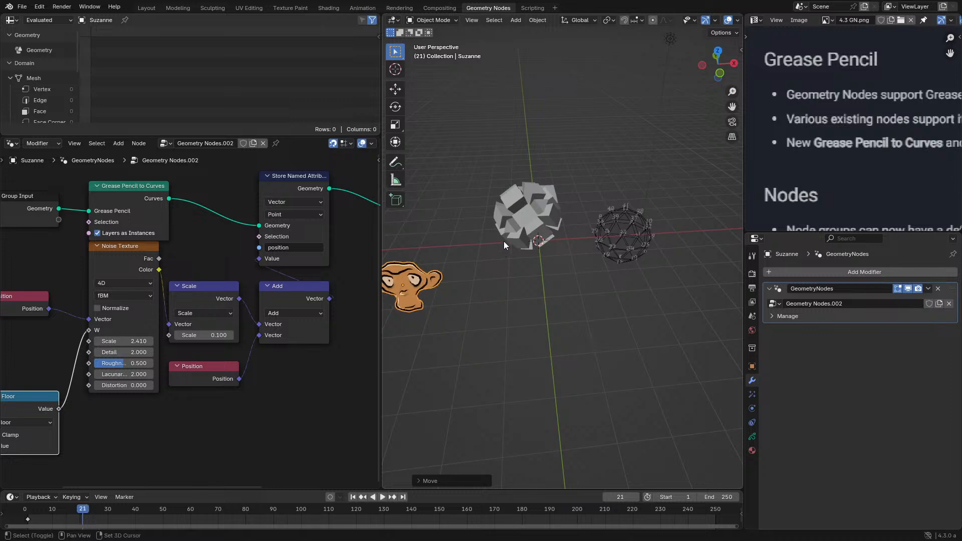
pyautogui.moveTo(504, 241); pyautogui.dragTo(578, 255, button='middle')
# - Review the whole noise displacement tree in a maximized node editor, then restore the layout and stop playback
pyautogui.hotkey('ctrl', 'space')
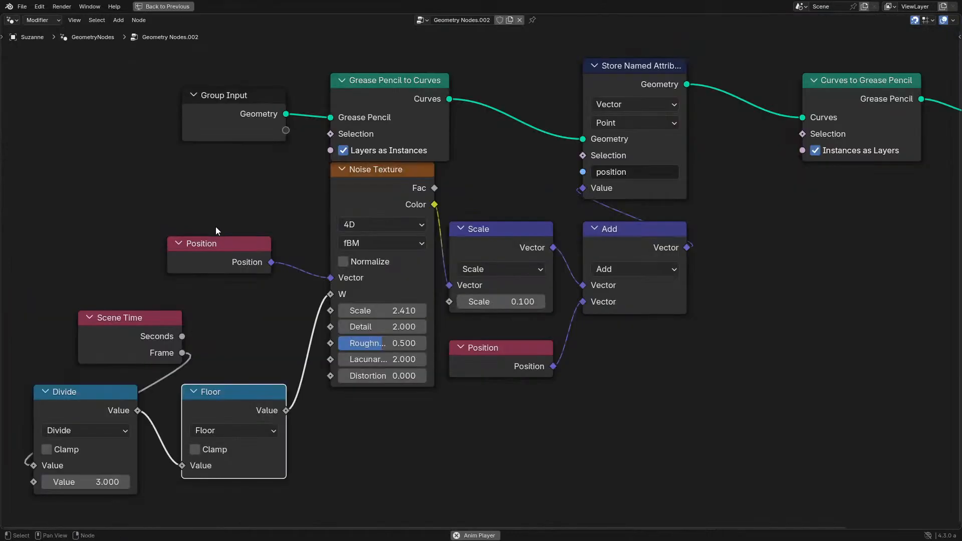
pyautogui.click(640, 114)
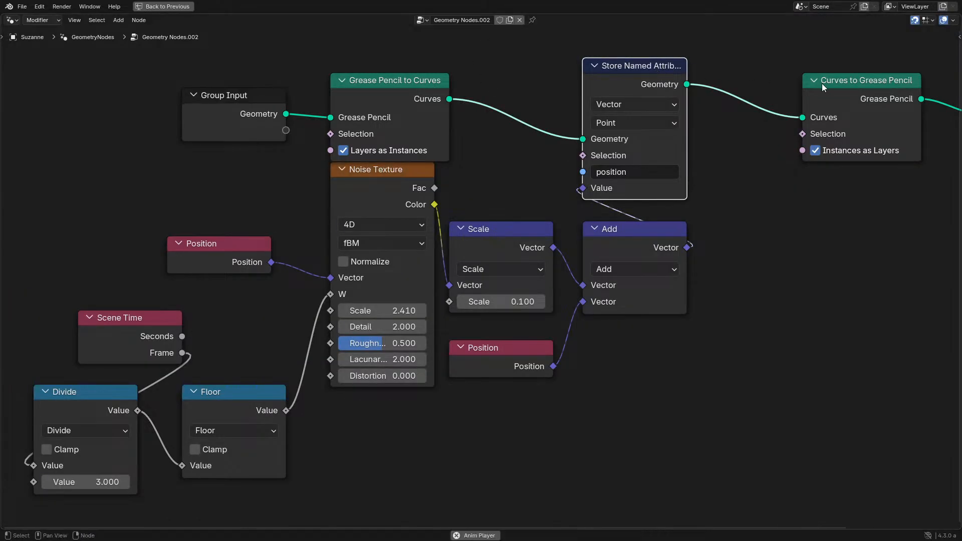
pyautogui.hotkey('ctrl', 'space')
pyautogui.press('space')
pyautogui.moveTo(497, 290); pyautogui.dragTo(536, 283, button='middle')
pyautogui.moveTo(122, 222); pyautogui.dragTo(120, 212)
pyautogui.moveTo(246, 233); pyautogui.dragTo(114, 289, button='middle')
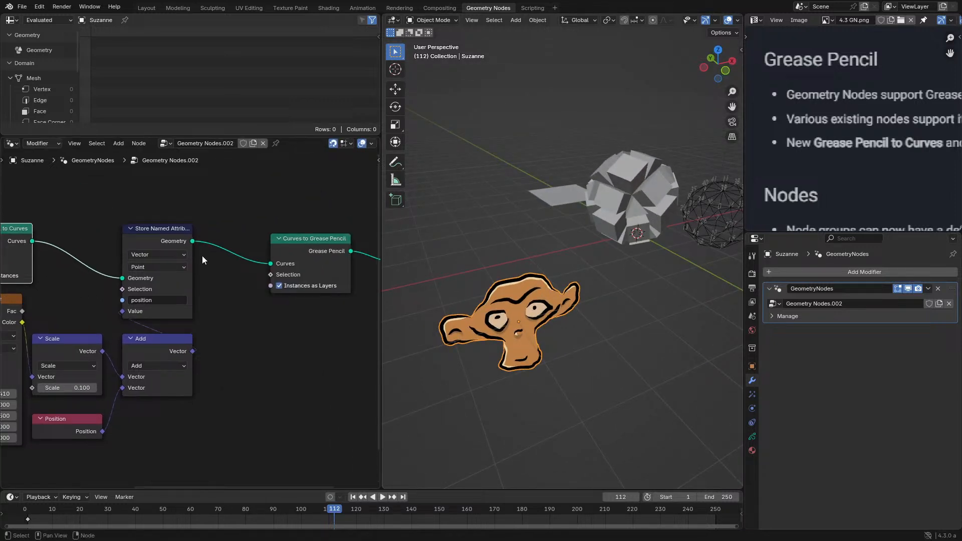
# - Select the Gizmo Demo object and adjust its Scale to about 0.259 with the viewport gizmo
pyautogui.moveTo(597, 228)
pyautogui.mouseDown(button='middle')
pyautogui.moveTo(662, 221)
pyautogui.moveTo(548, 305)
pyautogui.moveTo(564, 346)
pyautogui.mouseUp(button='middle')
pyautogui.click(548, 305)
pyautogui.moveTo(576, 373); pyautogui.dragTo(521, 362)
# - Maximize the release notes image, read its Grease Pencil section, and restore the layout
pyautogui.hotkey('ctrl', 'space')
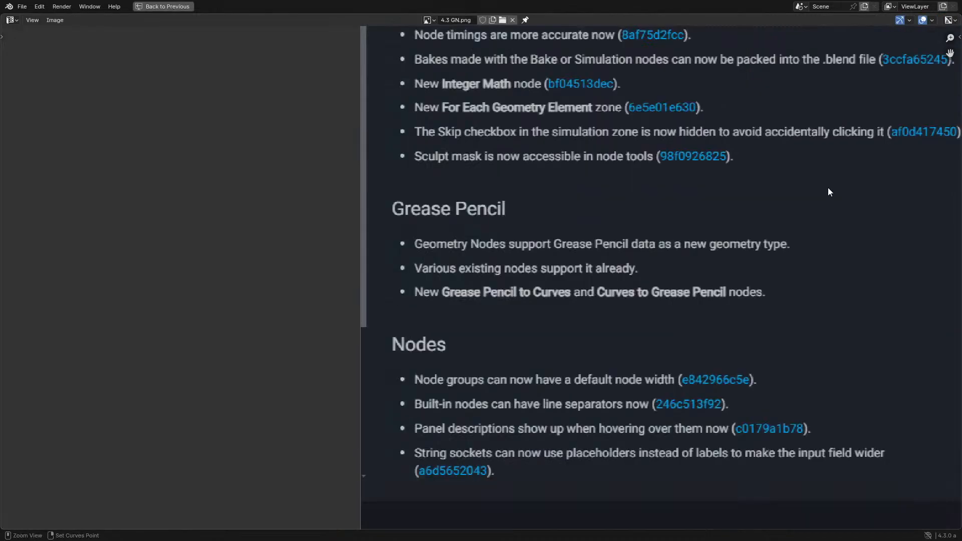
pyautogui.moveTo(630, 217); pyautogui.dragTo(445, 266, button='middle')
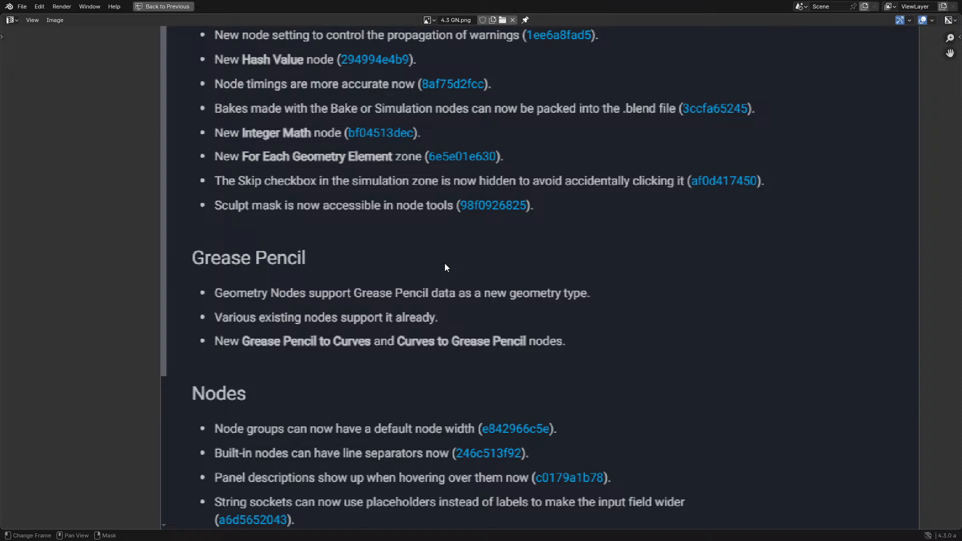
pyautogui.moveTo(451, 386); pyautogui.dragTo(452, 328, button='middle')
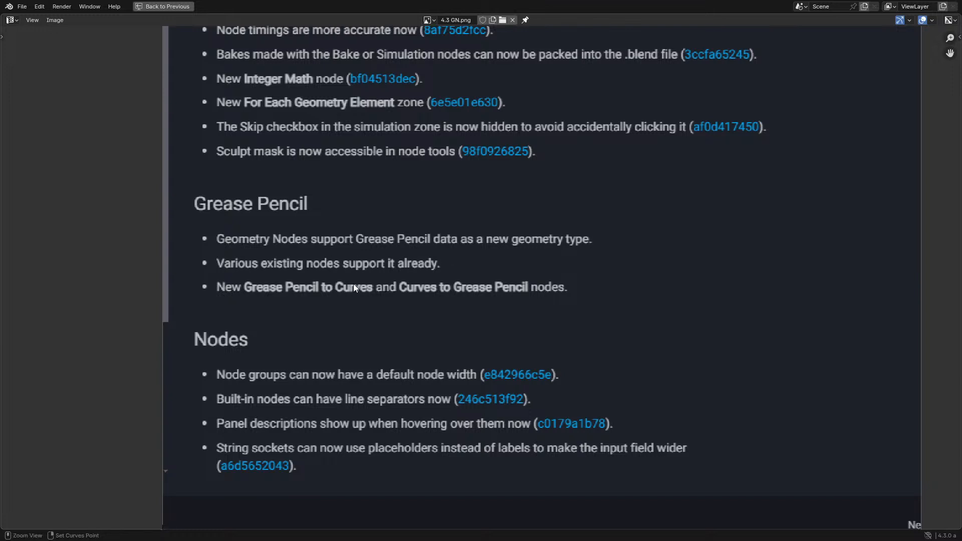
pyautogui.hotkey('ctrl', 'space')
# - Bypass both conversion nodes by linking Group Input to Store Named Attribute and that node to Group Output, then play the animation
pyautogui.moveTo(561, 339); pyautogui.dragTo(547, 286)
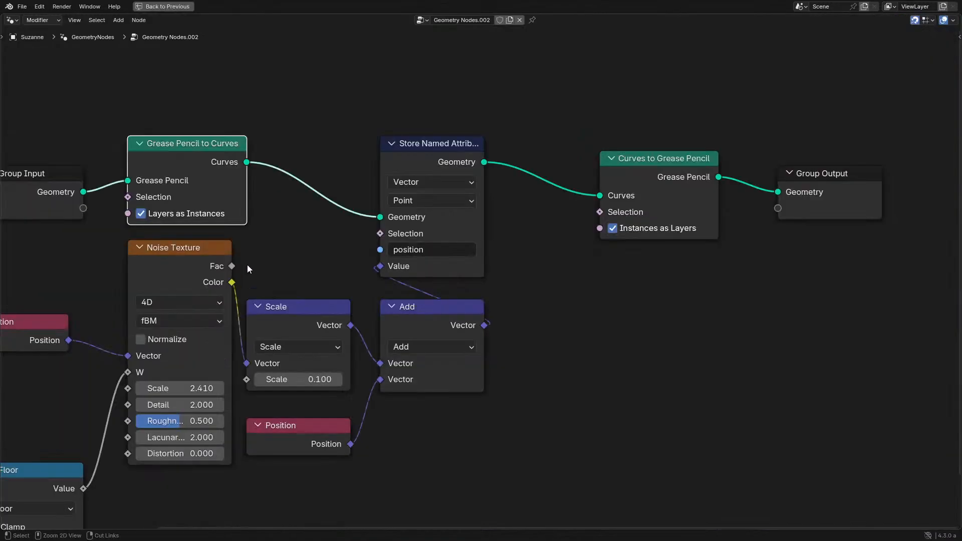
pyautogui.moveTo(247, 265); pyautogui.dragTo(281, 303, button='middle')
pyautogui.moveTo(116, 229); pyautogui.dragTo(413, 254)
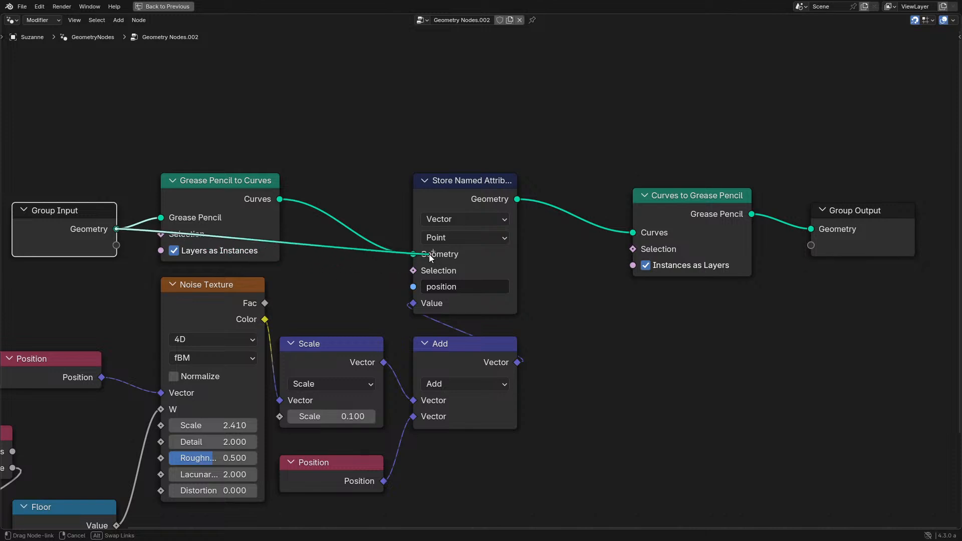
pyautogui.click(478, 200)
pyautogui.hotkey('ctrl', 'space')
pyautogui.scroll(4, 557, 238)
pyautogui.moveTo(557, 239); pyautogui.dragTo(569, 213, button='middle')
pyautogui.press('space')
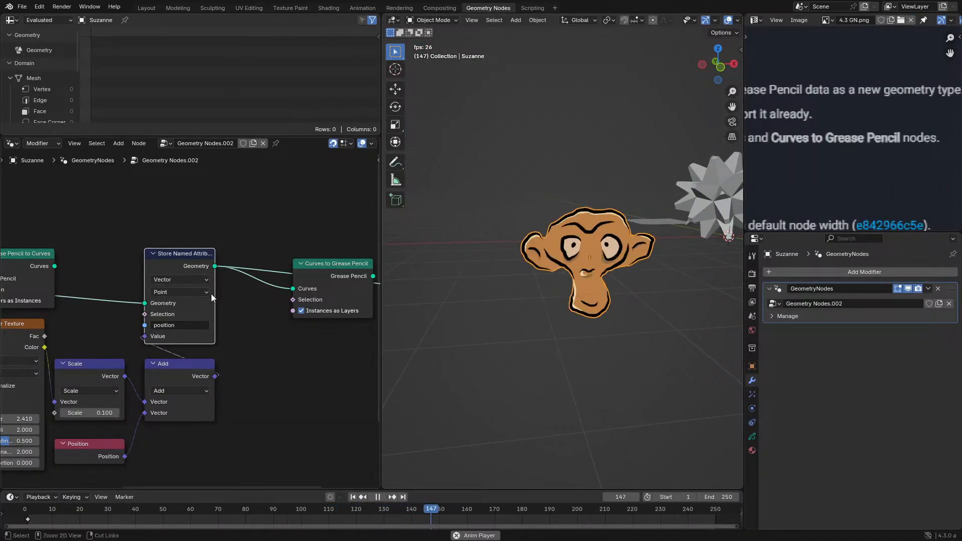
# - Undo the links that bypass the Grease Pencil conversion nodes and stop playback
pyautogui.hotkey('ctrl', 'z')
pyautogui.hotkey('ctrl', 'z')
pyautogui.hotkey('ctrl', 'z')
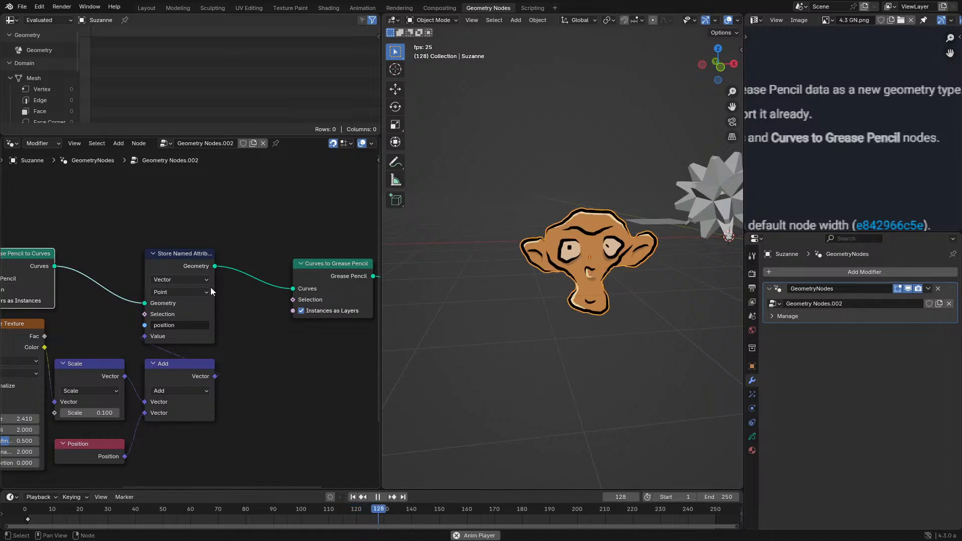
pyautogui.press('space')
# - View the scene in a maximized viewport and read the Nodes section of the release notes image
pyautogui.hotkey('ctrl', 'space')
pyautogui.moveTo(627, 281)
pyautogui.mouseDown(button='middle')
pyautogui.moveTo(481, 333)
pyautogui.moveTo(627, 284)
pyautogui.mouseUp(button='middle')
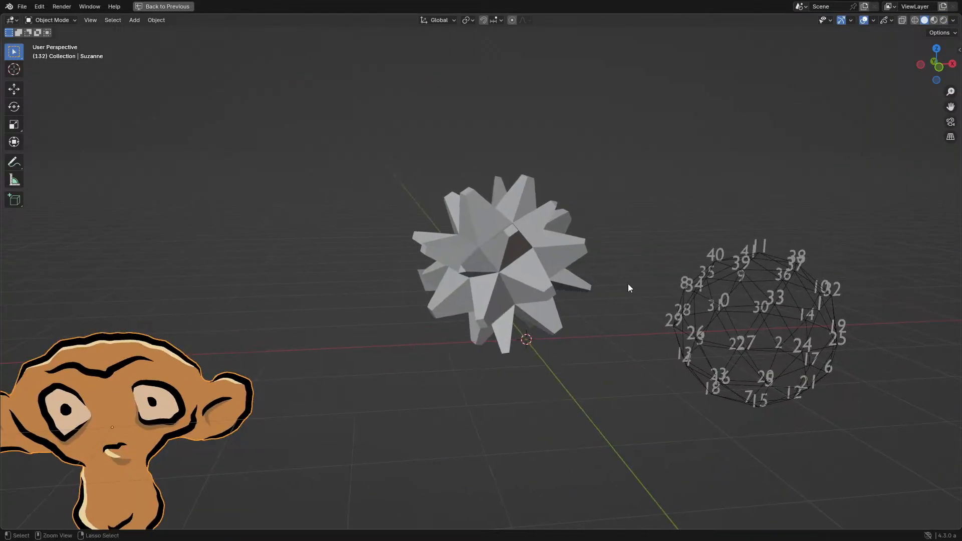
pyautogui.hotkey('ctrl', 'space')
pyautogui.hotkey('ctrl', 'space')
pyautogui.moveTo(442, 320); pyautogui.dragTo(468, 275, button='middle')
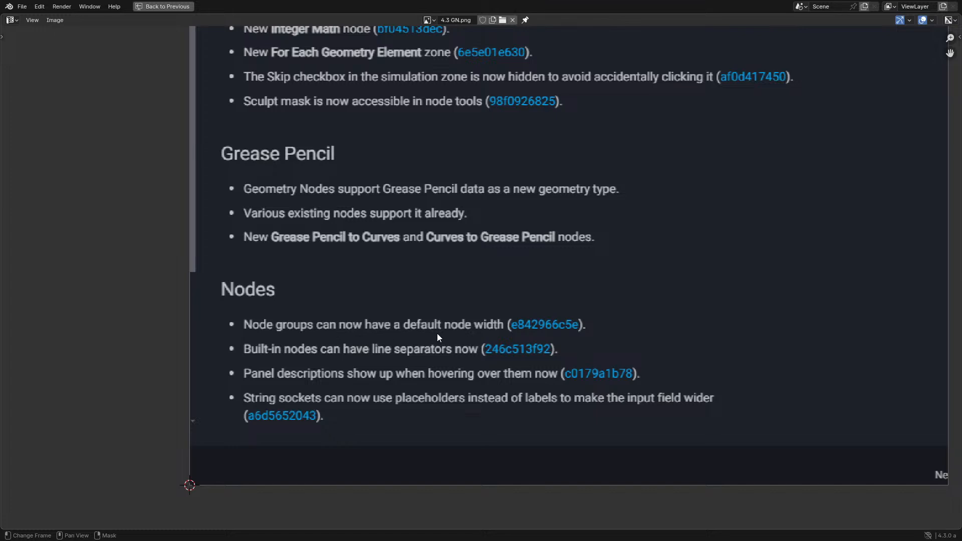
pyautogui.hotkey('ctrl', 'space')
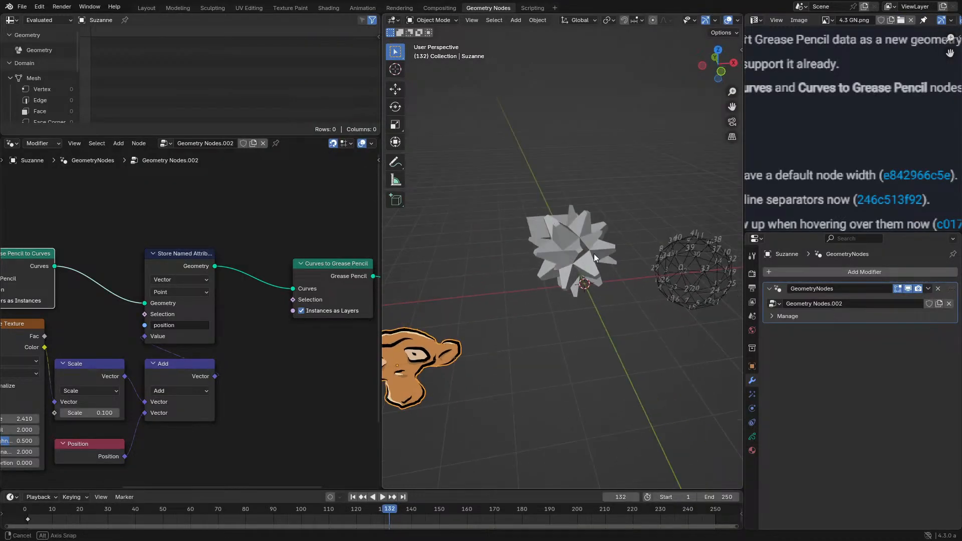
# - Select the Plane object and bring its NodeGroup nodes into view in a maximized node editor
pyautogui.click(546, 206)
pyautogui.scroll(-5, 258, 348)
pyautogui.moveTo(258, 346); pyautogui.dragTo(265, 259, button='middle')
pyautogui.hotkey('ctrl', 'space')
pyautogui.moveTo(150, 403); pyautogui.dragTo(258, 128, button='middle')
pyautogui.scroll(3, 300, 256)
pyautogui.moveTo(279, 274); pyautogui.dragTo(496, 248, button='middle')
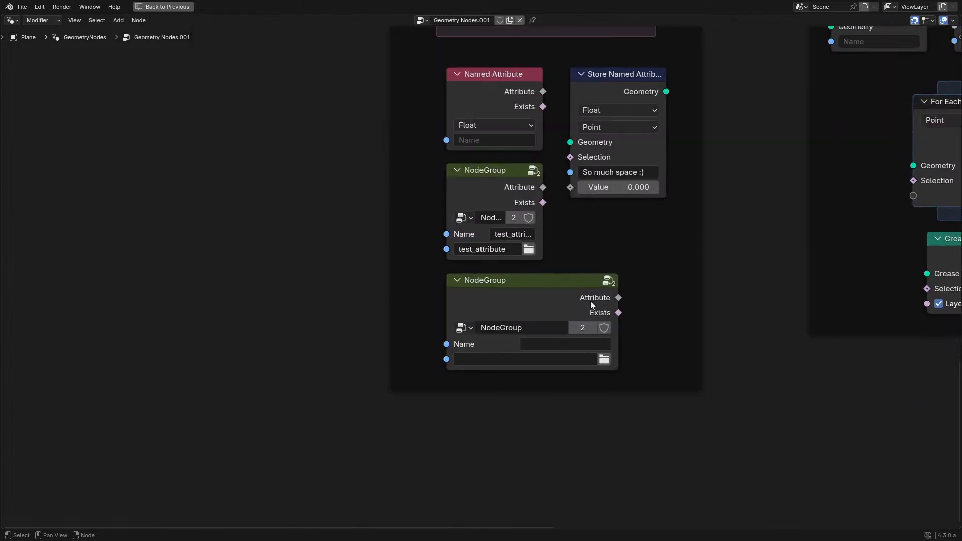
# - Enter the wider NodeGroup for editing and show its group settings
pyautogui.click(599, 304)
pyautogui.press('Tab')
pyautogui.press('n')
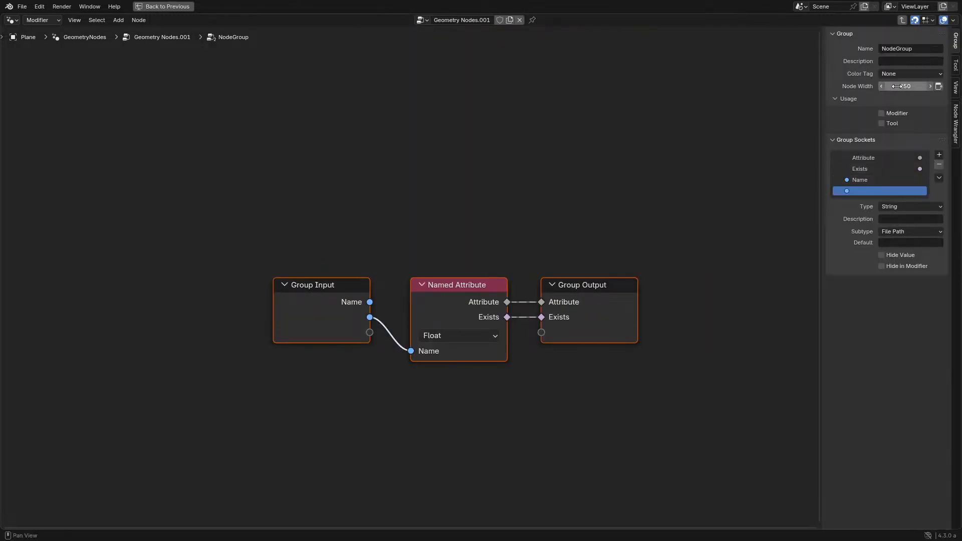
# - Try a default node width of 548 for the group, then set it back to 250
pyautogui.moveTo(907, 86); pyautogui.dragTo(952, 86)
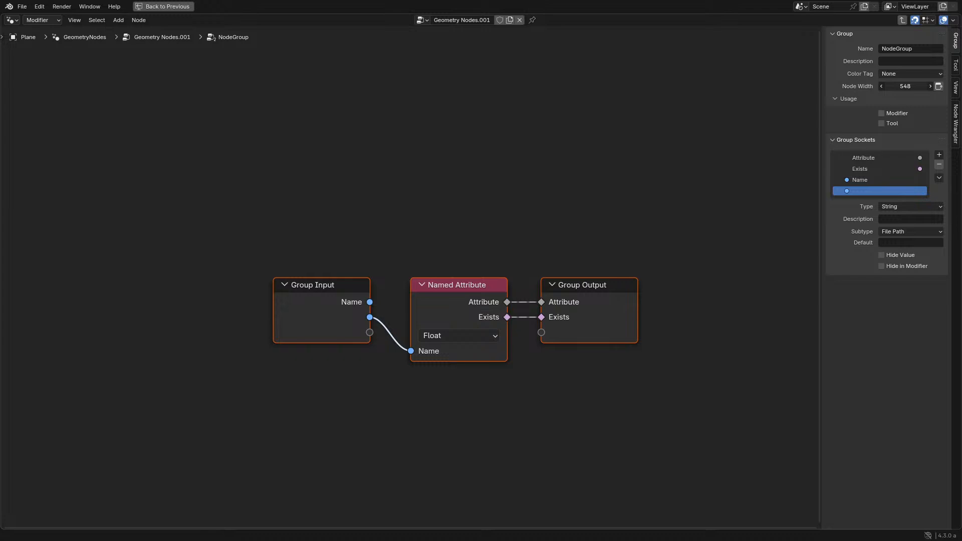
pyautogui.click(939, 86)
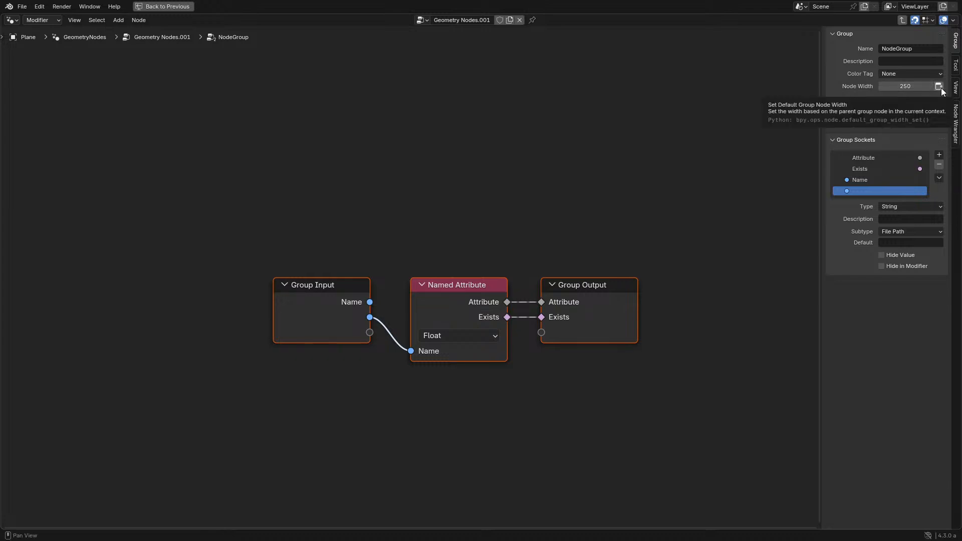
# - Set NodeGroup's default node width from the width of the wider group node in the parent tree
pyautogui.press('Tab')
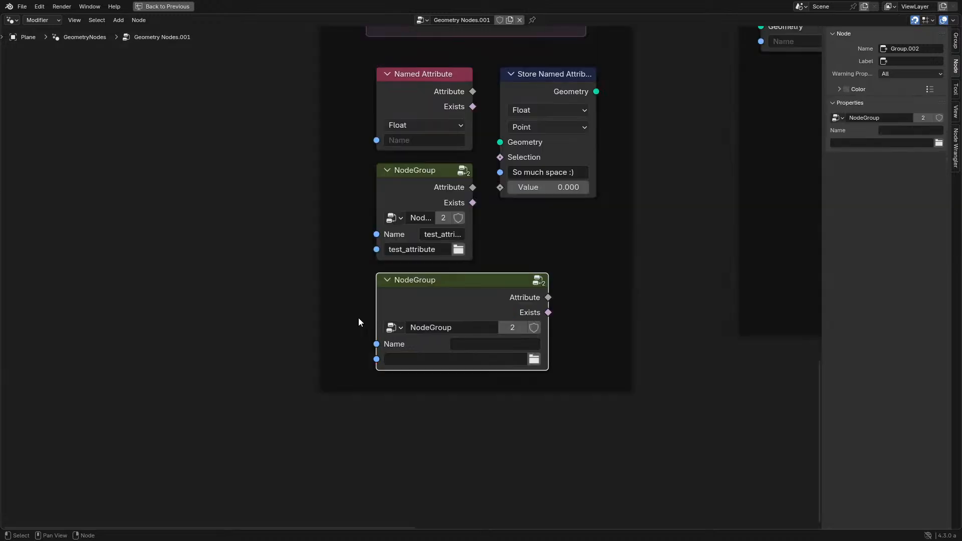
pyautogui.click(415, 160)
pyautogui.click(419, 176)
pyautogui.press('Tab')
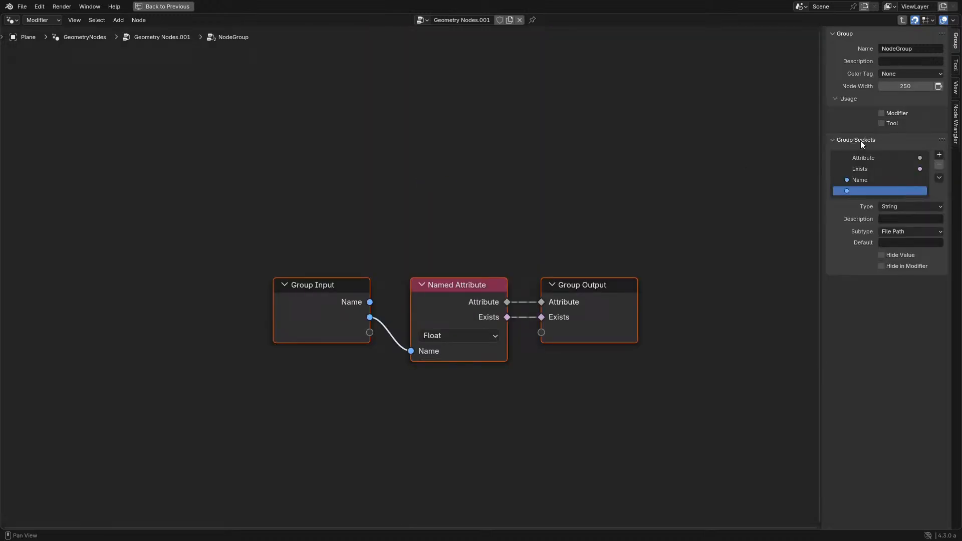
pyautogui.click(939, 88)
pyautogui.press('Tab')
pyautogui.press('Tab')
pyautogui.press('Tab')
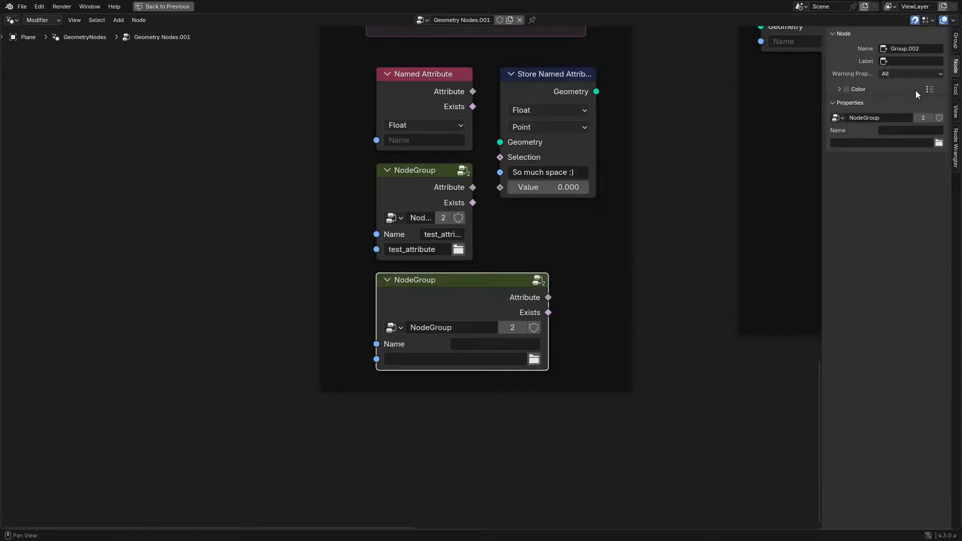
# - Set NodeGroup's default node width to 700 and return to the parent tree
pyautogui.press('Tab')
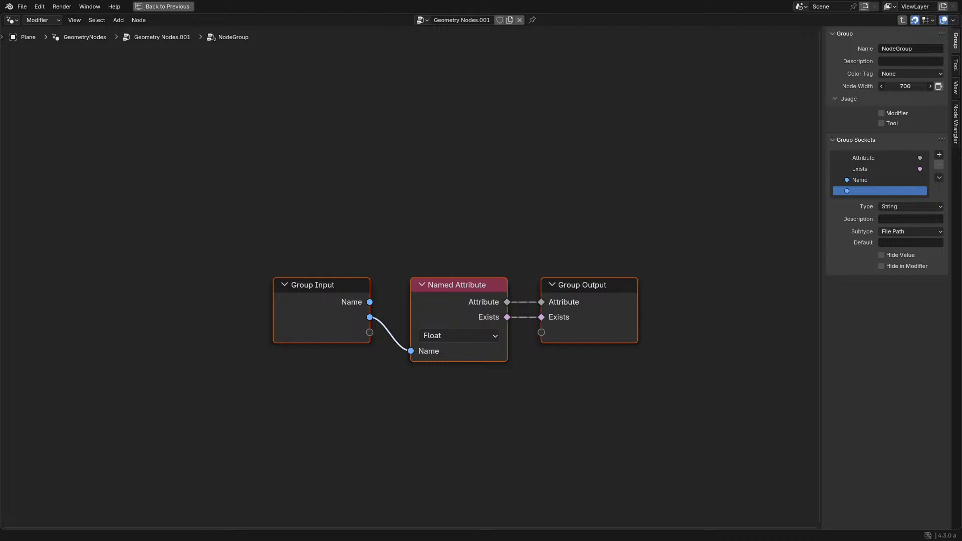
pyautogui.press('Tab')
# - Add another NodeGroup node and place it in the empty space below the frame holding the existing NodeGroup nodes
pyautogui.hotkey('shift', 'a')
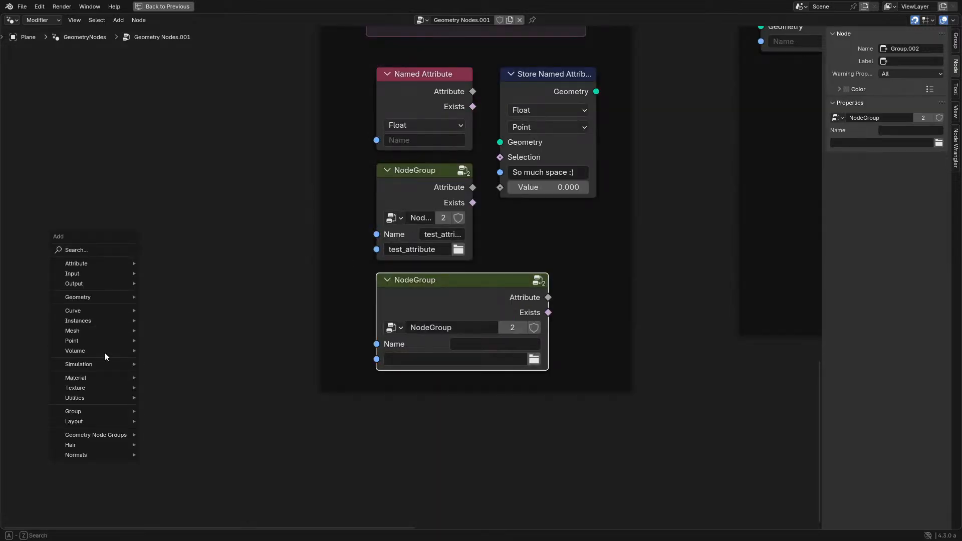
pyautogui.moveTo(89, 410)
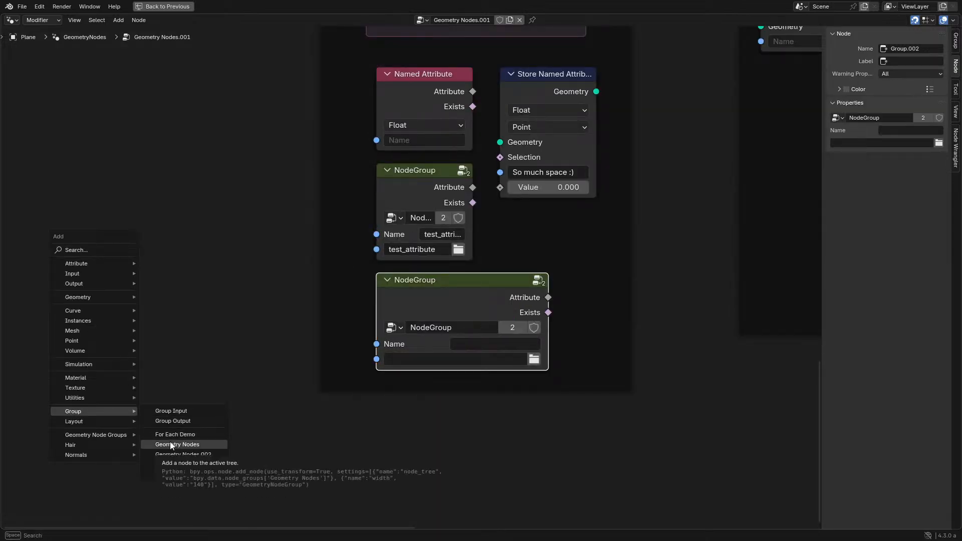
pyautogui.click(182, 463)
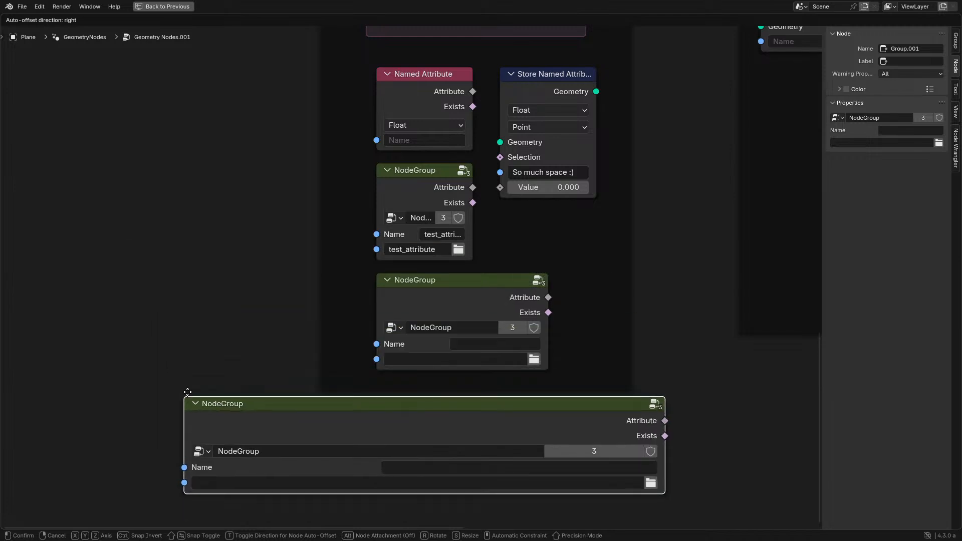
pyautogui.click(213, 393)
pyautogui.scroll(-3, 215, 377)
pyautogui.moveTo(204, 326); pyautogui.dragTo(107, 195, button='middle')
pyautogui.press('g')
pyautogui.click(159, 241)
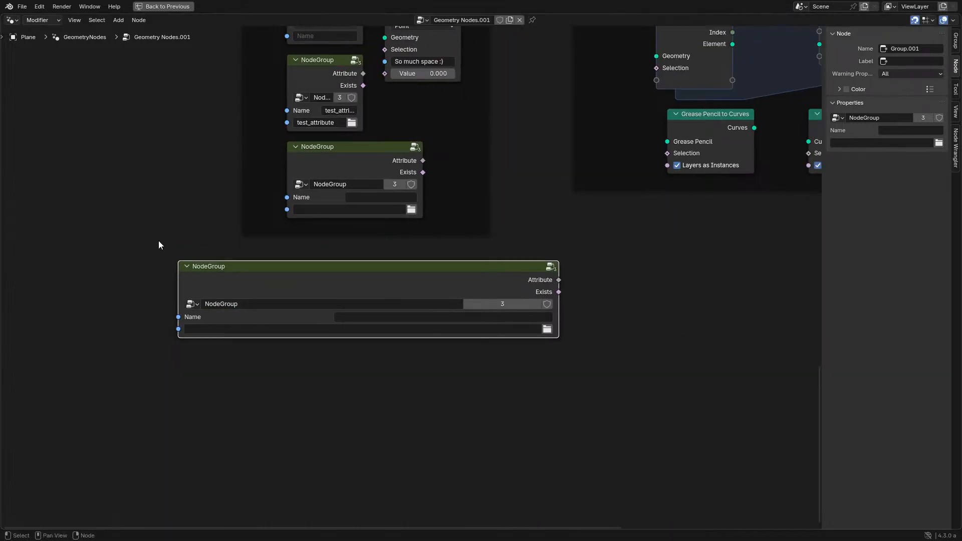
# - Set NodeGroup's color tag to Texture and check its nodes in the parent tree
pyautogui.press('Tab')
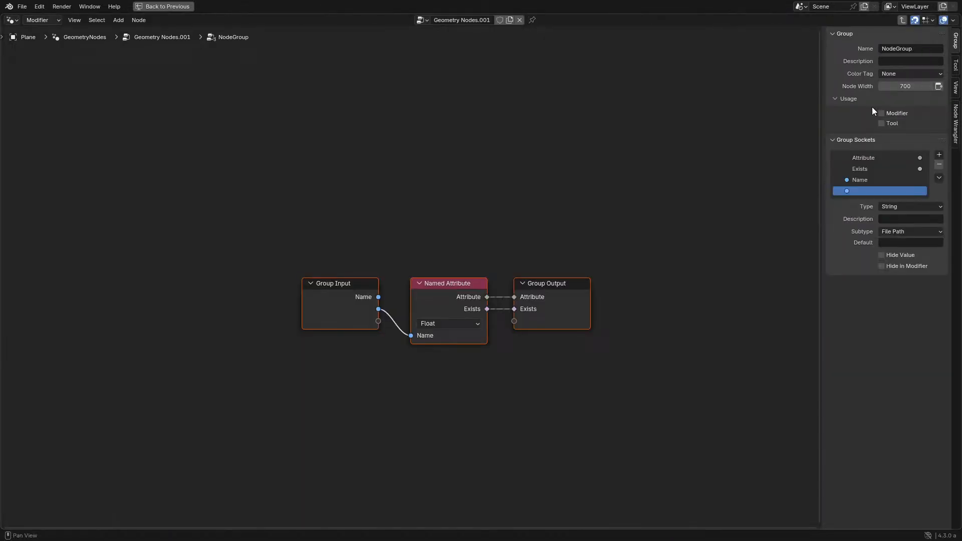
pyautogui.click(903, 74)
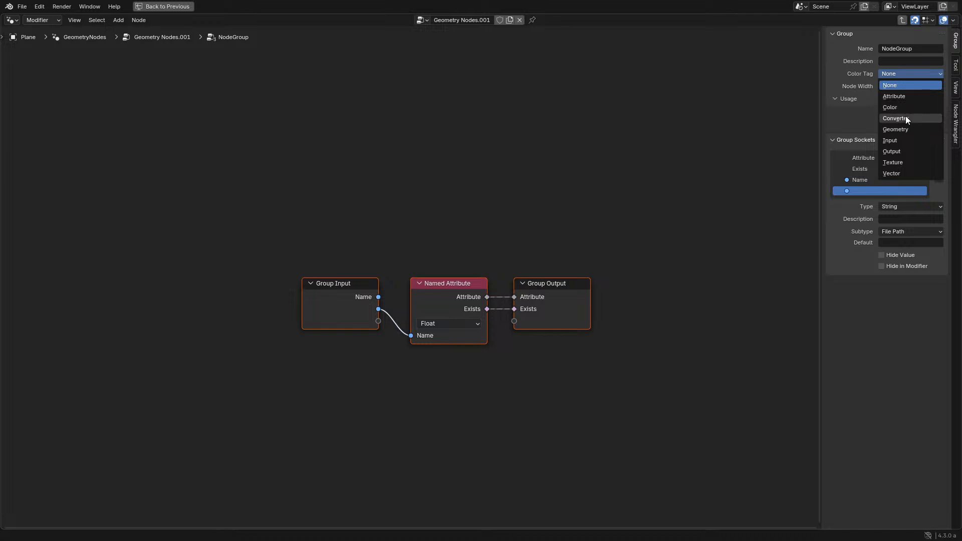
pyautogui.click(905, 163)
pyautogui.press('Tab')
pyautogui.moveTo(343, 257); pyautogui.dragTo(349, 340, button='middle')
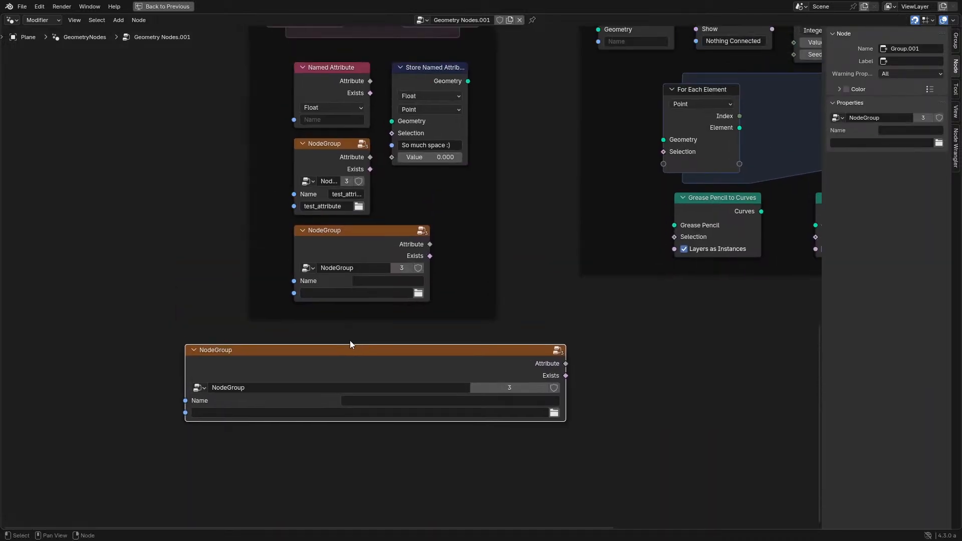
# - Change NodeGroup's color tag to Converter and check its nodes in the parent tree
pyautogui.press('Tab')
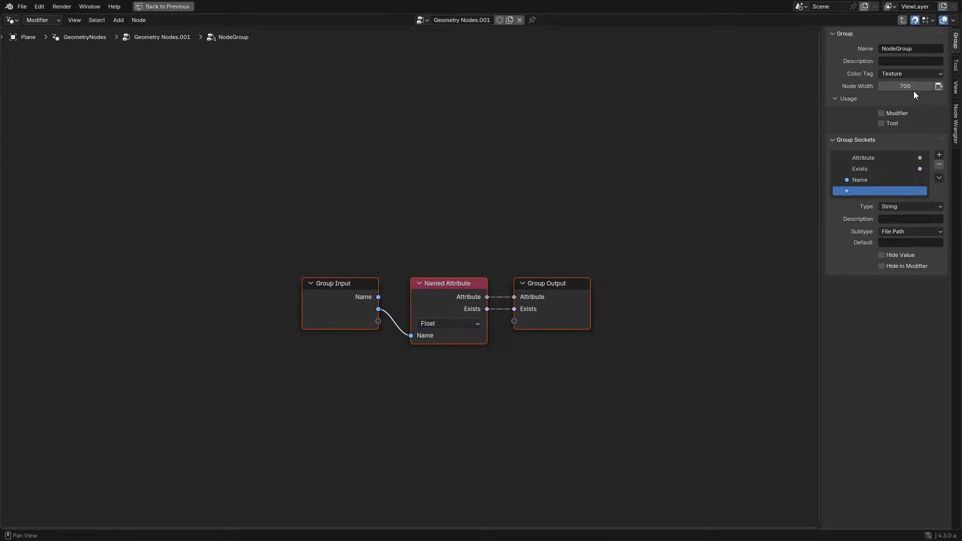
pyautogui.click(901, 73)
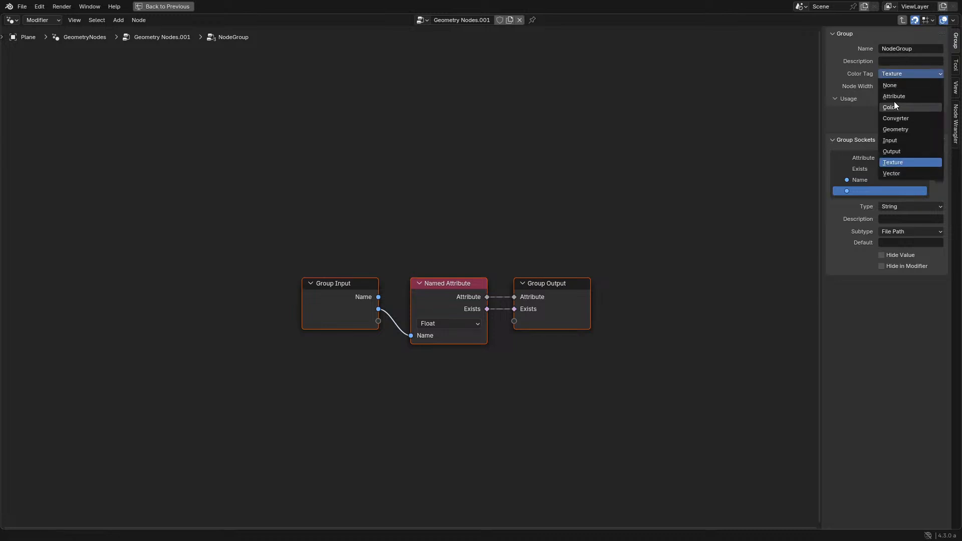
pyautogui.click(893, 120)
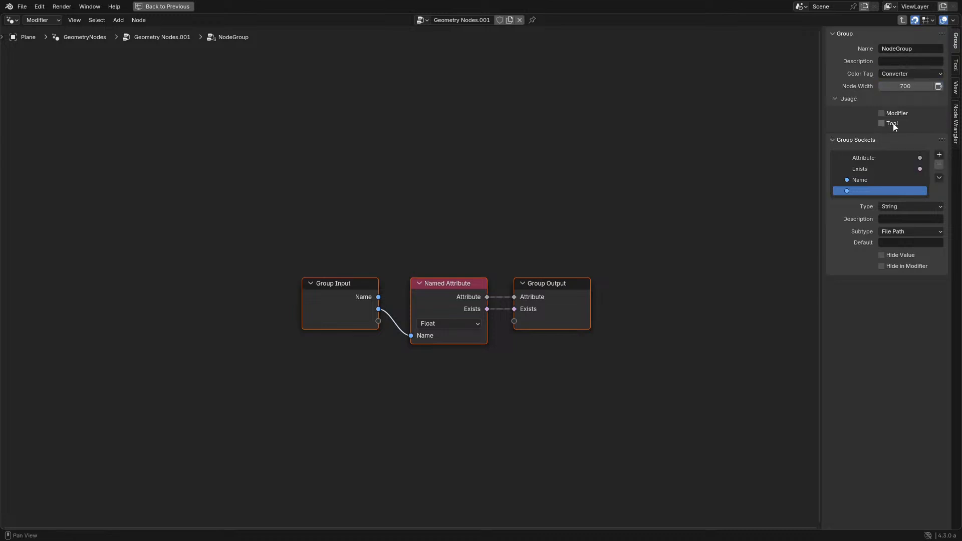
pyautogui.press('Tab')
pyautogui.press('Tab')
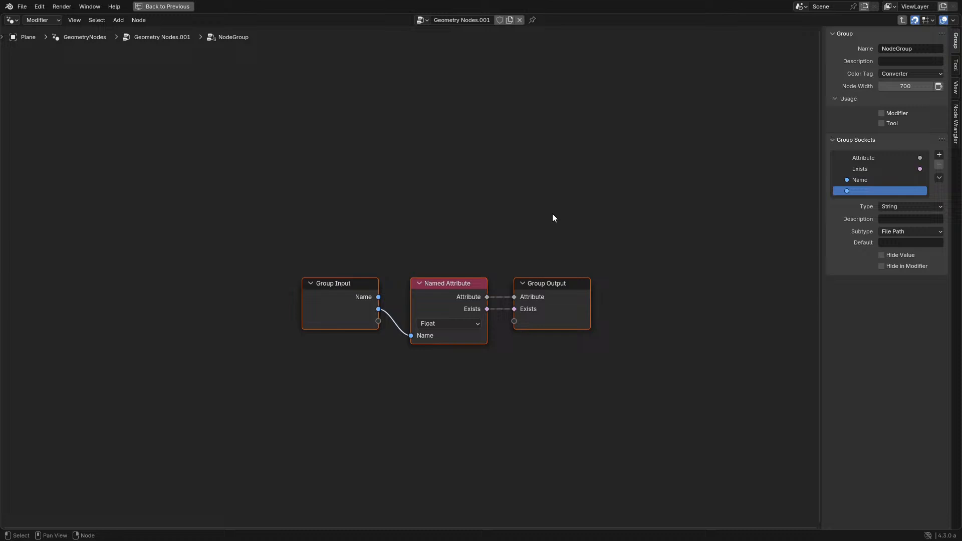
# - Try the Geometry color tag on NodeGroup, then set the color tag back to None
pyautogui.click(908, 73)
pyautogui.click(897, 131)
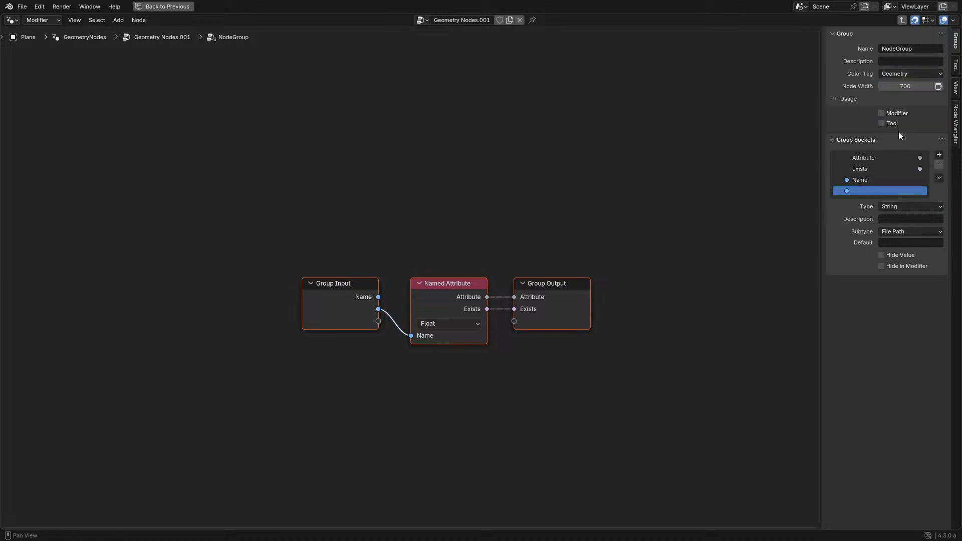
pyautogui.press('Tab')
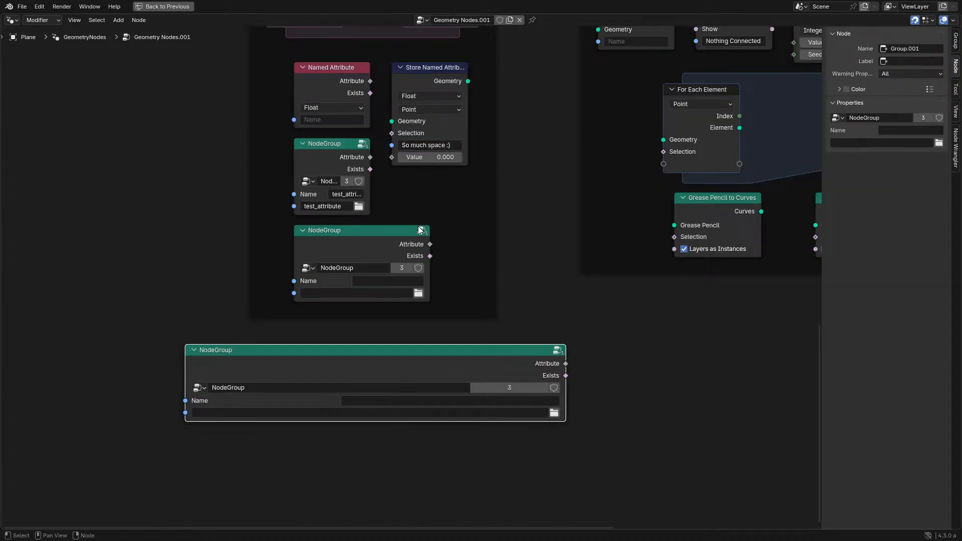
pyautogui.scroll(2, 507, 239)
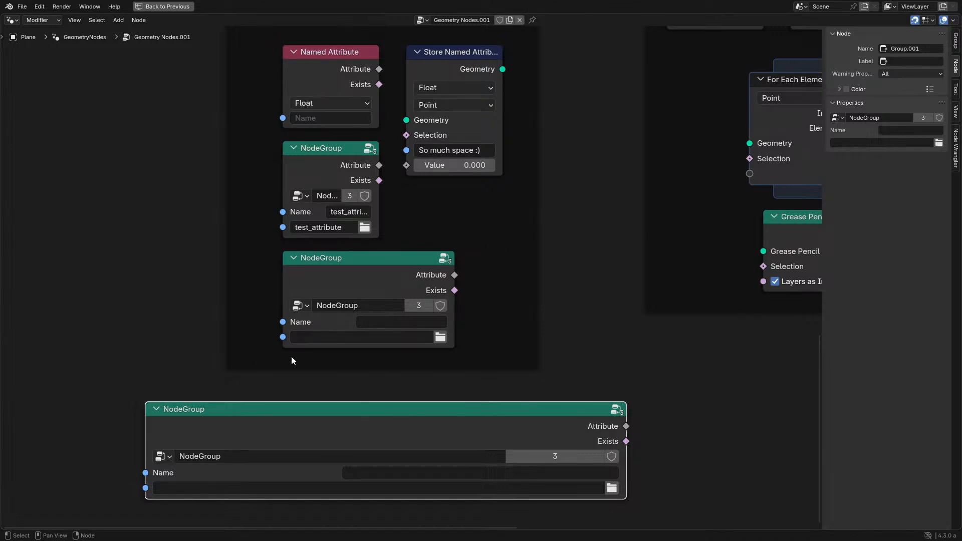
pyautogui.press('Tab')
pyautogui.click(912, 74)
pyautogui.click(906, 85)
# - View the Nodes section of the release notes image in a maximized editor
pyautogui.hotkey('ctrl', 'space')
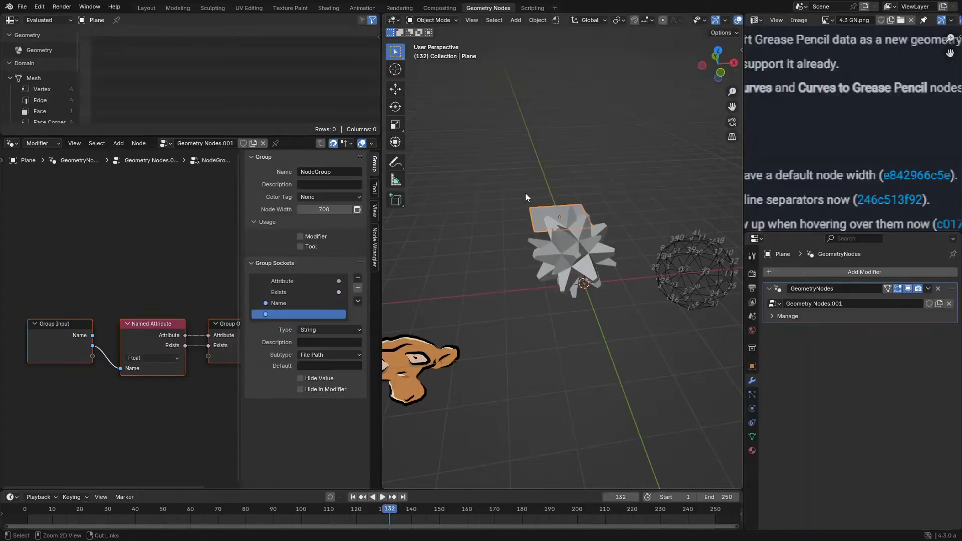
pyautogui.hotkey('ctrl', 'space')
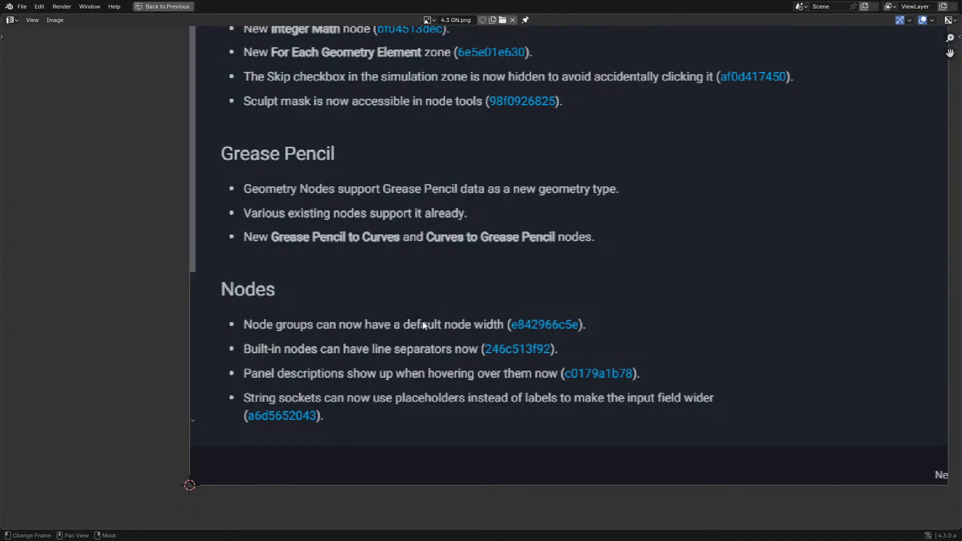
pyautogui.hotkey('ctrl', 'space')
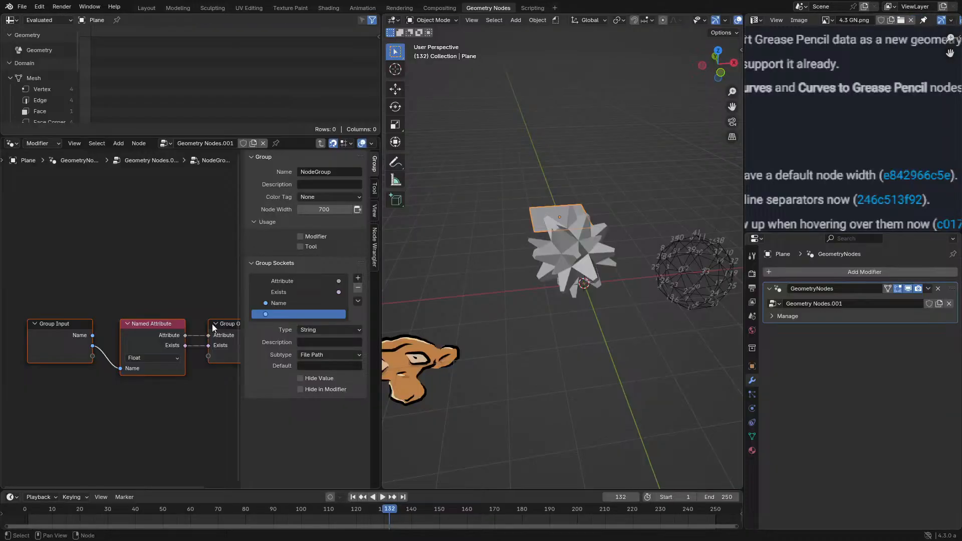
# - In the maximized parent node tree, link the For Each Element zone's Element output to the Geometry input of its end node
pyautogui.press('Tab')
pyautogui.scroll(-3, 287, 317)
pyautogui.moveTo(286, 317); pyautogui.dragTo(22, 352, button='middle')
pyautogui.scroll(7, 139, 307)
pyautogui.moveTo(191, 295); pyautogui.dragTo(191, 323, button='middle')
pyautogui.hotkey('ctrl', 'space')
pyautogui.scroll(3, 378, 242)
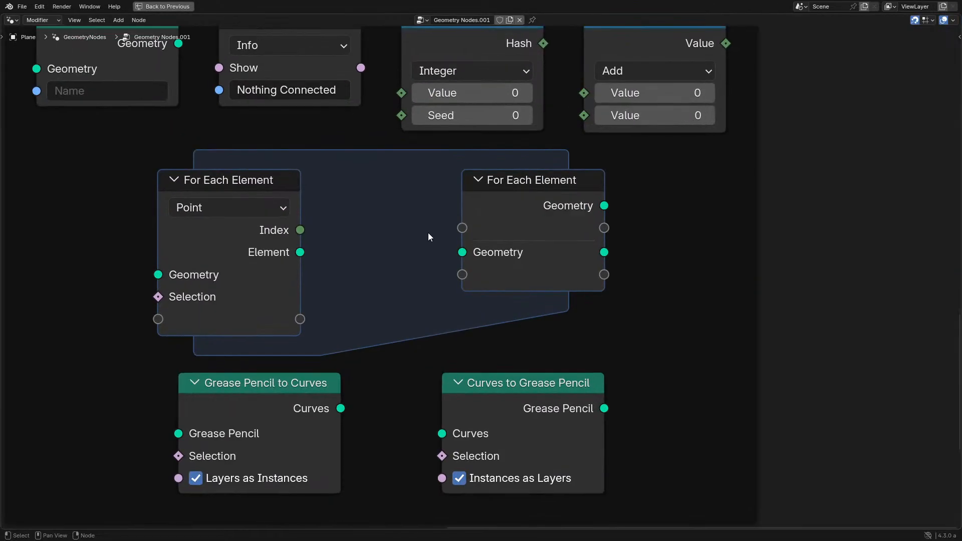
pyautogui.moveTo(288, 248); pyautogui.dragTo(470, 254)
pyautogui.rightClick(470, 254)
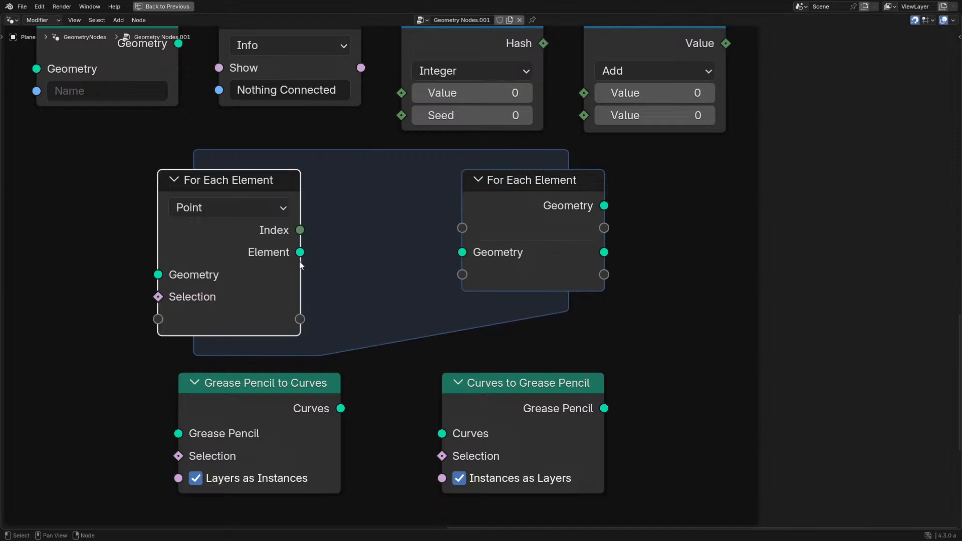
pyautogui.moveTo(300, 259); pyautogui.dragTo(461, 252)
pyautogui.moveTo(302, 322); pyautogui.dragTo(469, 279)
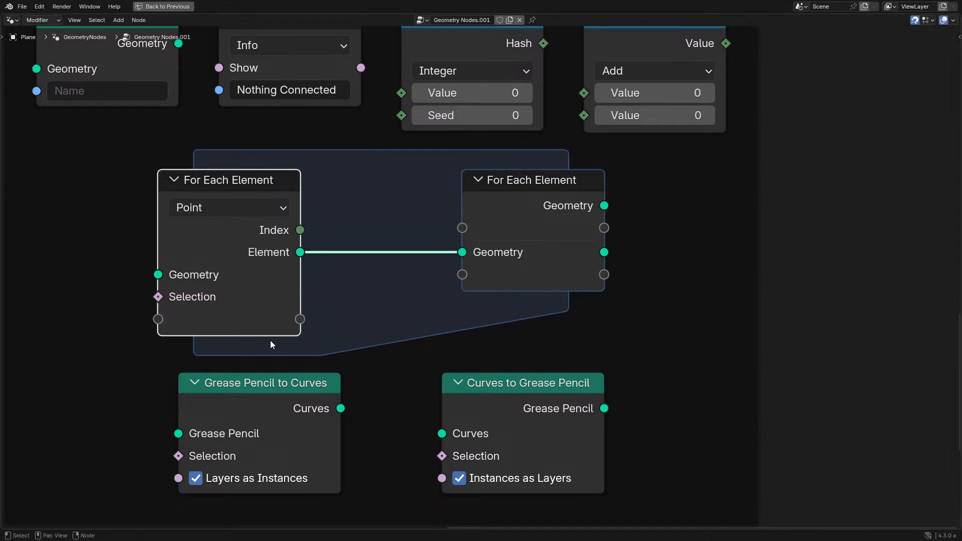
# - Try linking the Element output to the zone end node's lower empty socket, then undo that extra link
pyautogui.moveTo(300, 252); pyautogui.dragTo(462, 298)
pyautogui.hotkey('ctrl', 'z')
pyautogui.hotkey('ctrl', 'z')
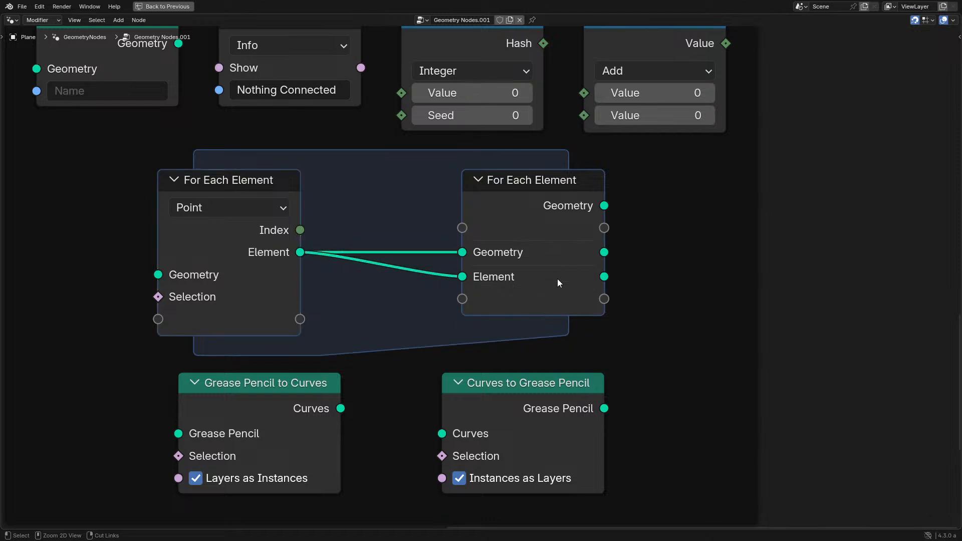
pyautogui.hotkey('ctrl', 'z')
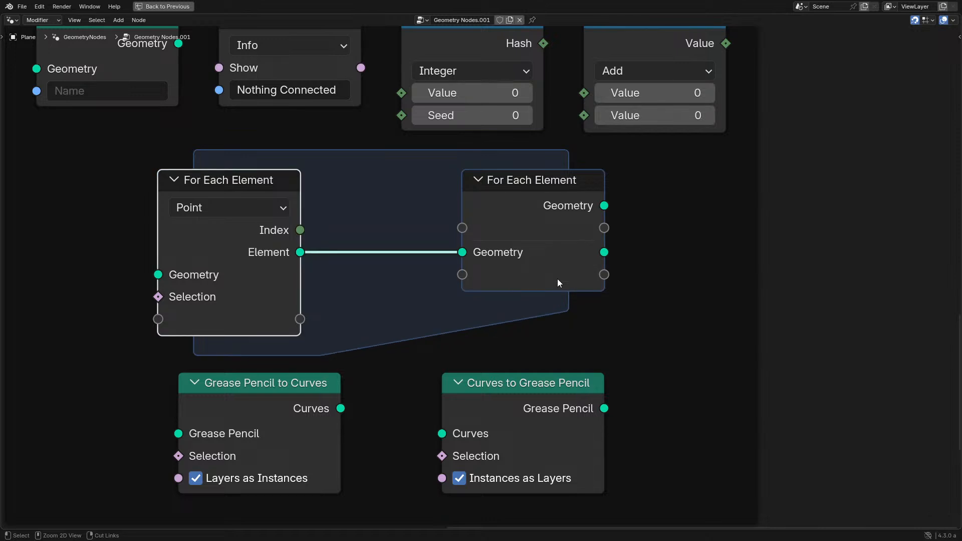
# - Read the release notes entries on line separators and panel descriptions in the maximized image
pyautogui.hotkey('ctrl', 'space')
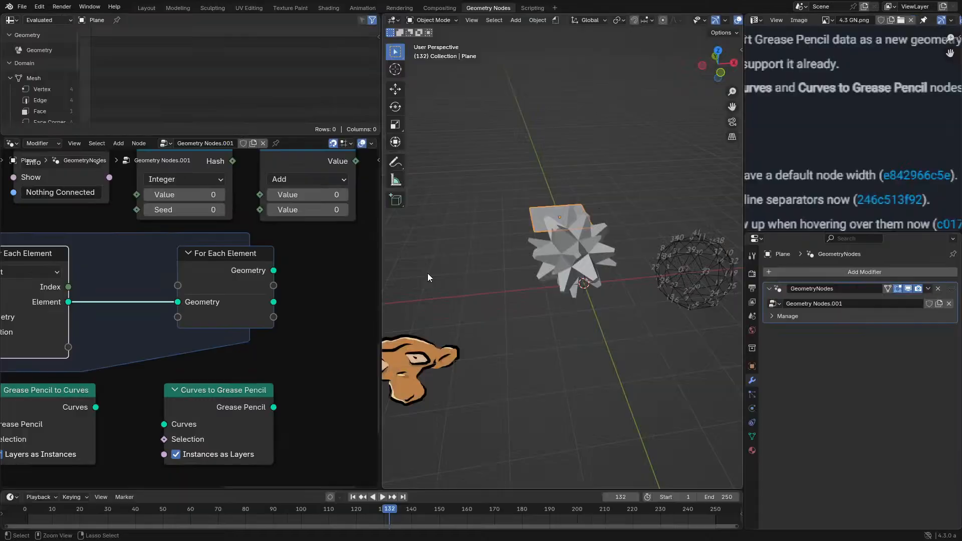
pyautogui.hotkey('ctrl', 'space')
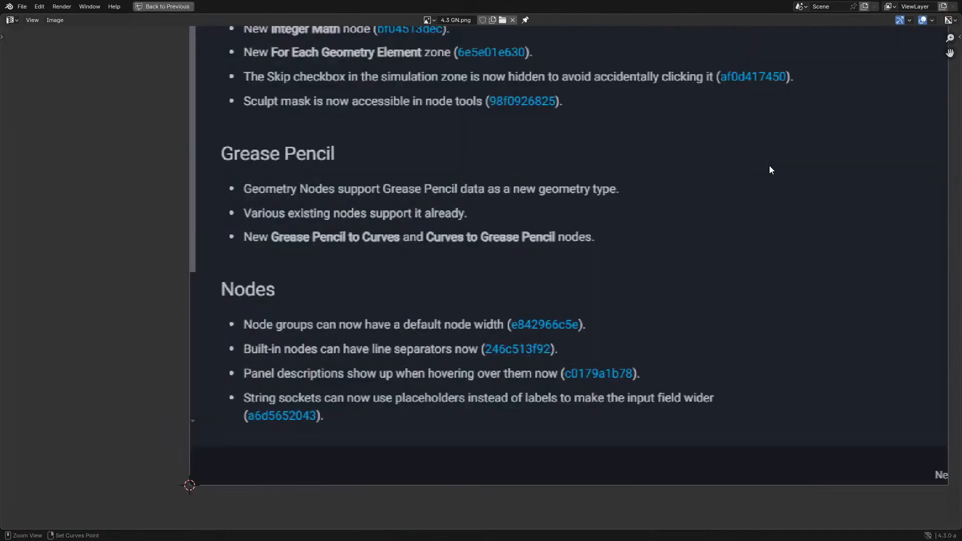
pyautogui.moveTo(181, 403); pyautogui.dragTo(190, 395, button='middle')
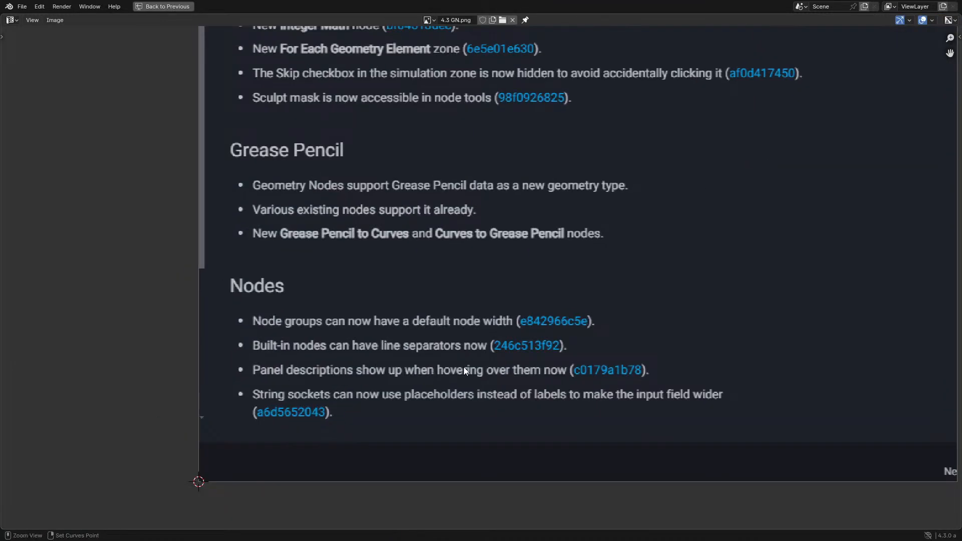
pyautogui.hotkey('ctrl', 'space')
pyautogui.moveTo(808, 195); pyautogui.dragTo(852, 161, button='middle')
# - Duplicate the 700-wide NodeGroup node, place the copy below the original, and make its group data single-user
pyautogui.hotkey('ctrl', 'space')
pyautogui.scroll(-8, 196, 368)
pyautogui.moveTo(213, 365); pyautogui.dragTo(628, 190, button='middle')
pyautogui.click(402, 326)
pyautogui.moveTo(471, 308); pyautogui.dragTo(229, 237, button='middle')
pyautogui.hotkey('shift', 'd')
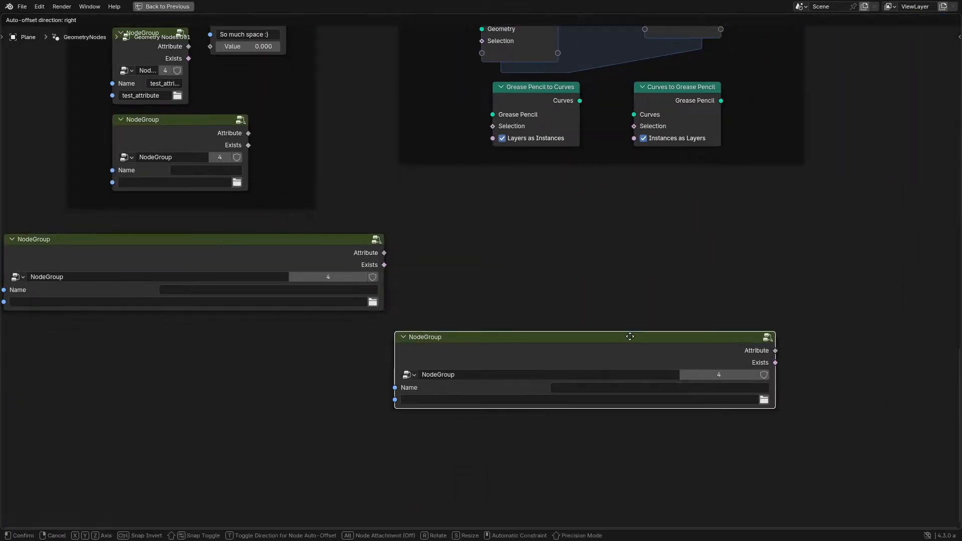
pyautogui.click(629, 335)
pyautogui.click(738, 373)
# - Inside the duplicated group, add a panel to the group sockets and put the Name and unnamed string inputs in it
pyautogui.press('Tab')
pyautogui.press('n')
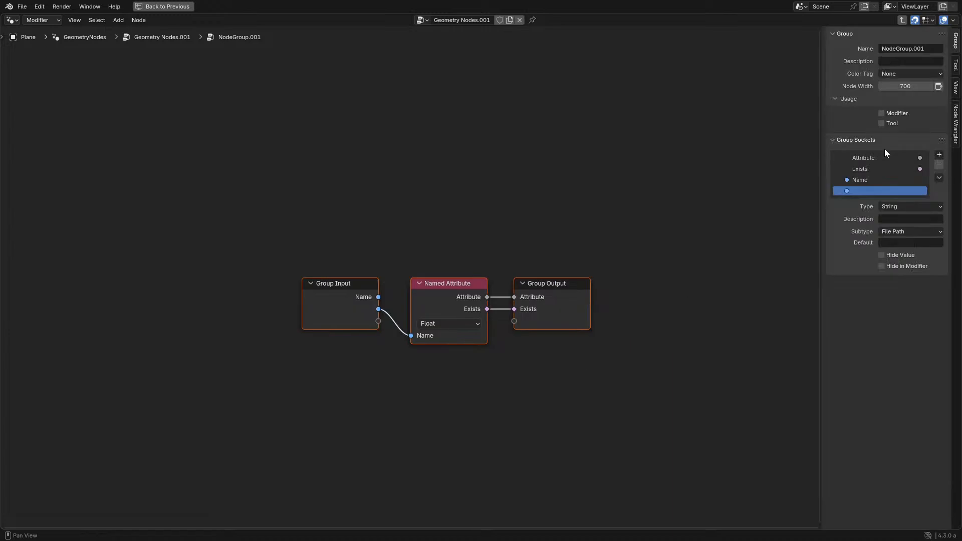
pyautogui.click(939, 155)
pyautogui.click(891, 191)
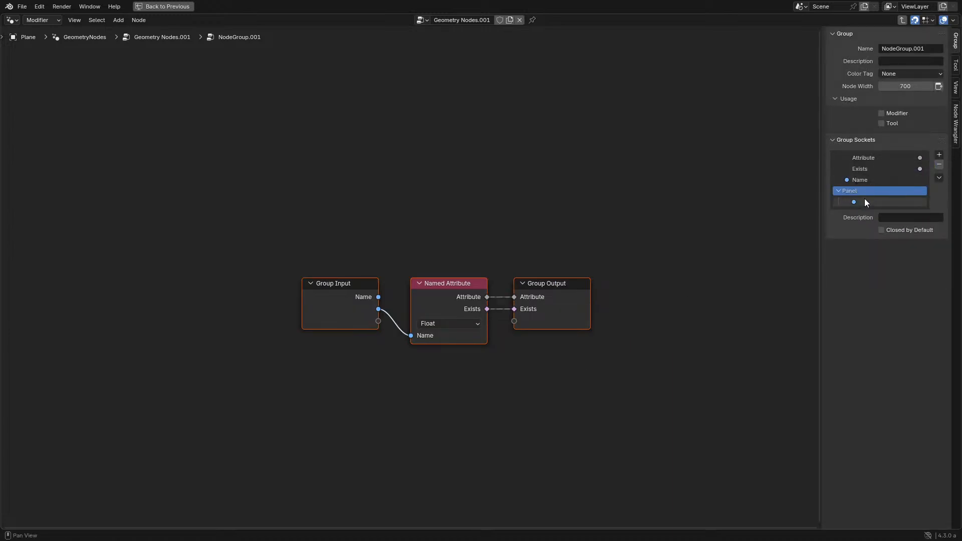
pyautogui.moveTo(860, 181); pyautogui.dragTo(854, 192)
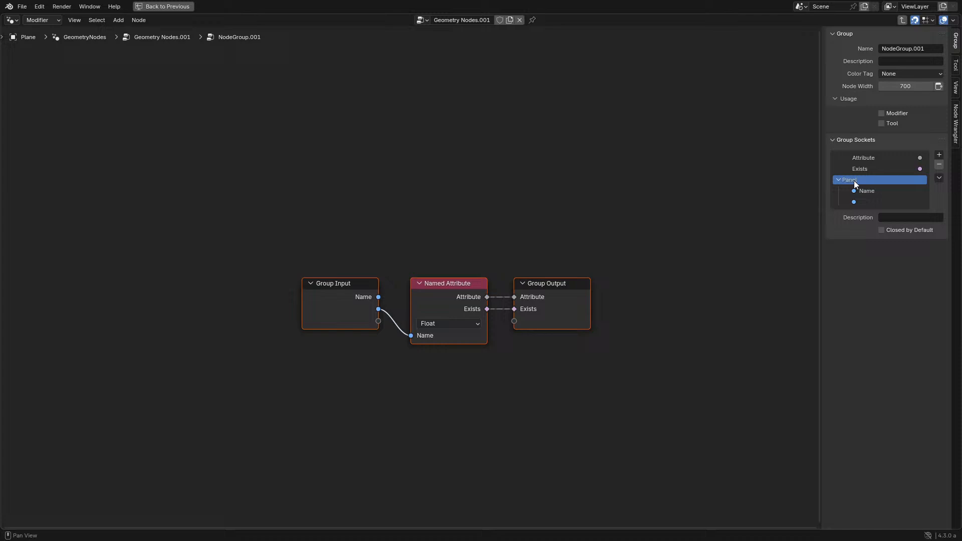
# - Enter "Hello World" as the new panel's description and return to the parent tree
pyautogui.click(913, 218)
pyautogui.write('Hello World')
pyautogui.press('Return')
pyautogui.press('Tab')
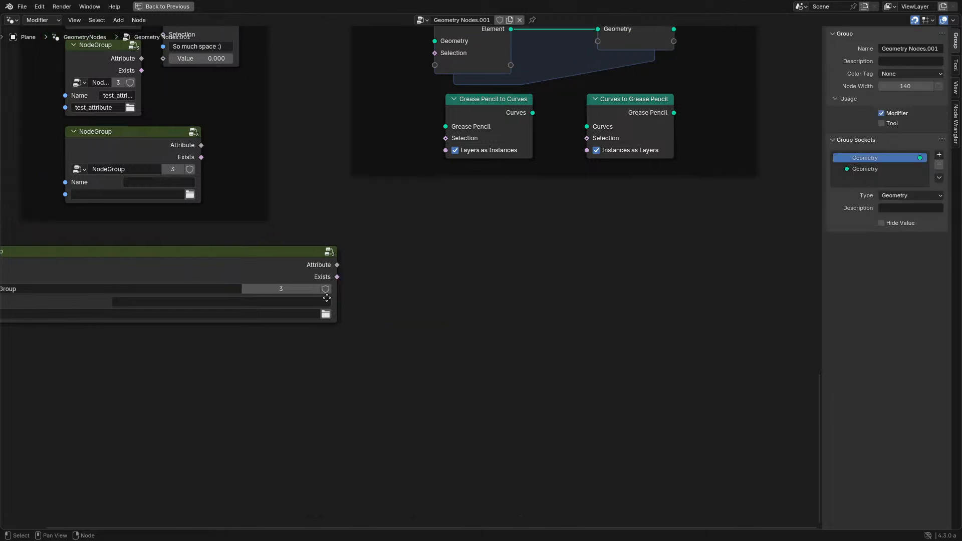
# - Return to the release notes image in a fullscreen editor and view its Nodes entries
pyautogui.moveTo(205, 288); pyautogui.dragTo(431, 328, button='middle')
pyautogui.hotkey('ctrl', 'alt', 'space')
pyautogui.hotkey('ctrl', 'alt', 'space')
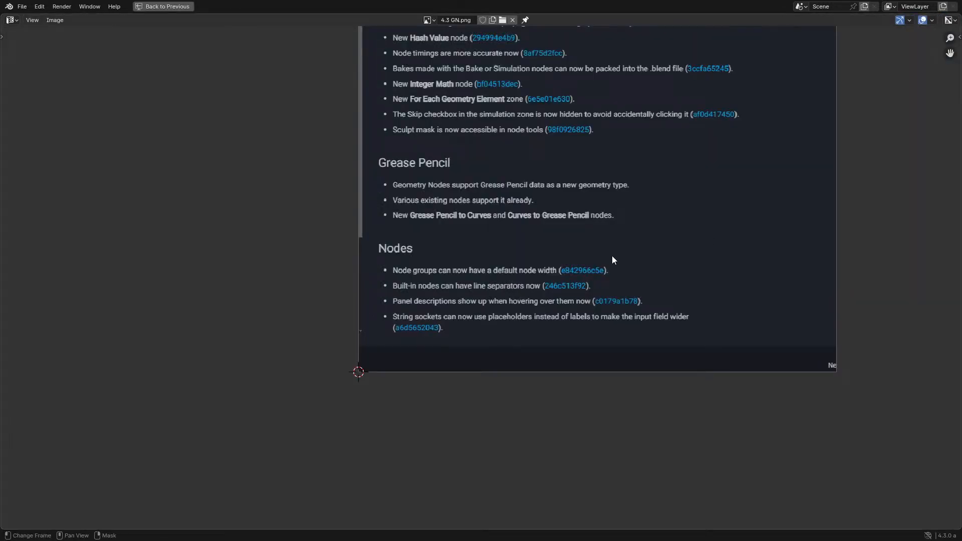
# - Return from the release notes to the fullscreen node editor and delete the medium-width NodeGroup node in the Modified frame
pyautogui.scroll(4, 612, 255)
pyautogui.scroll(-3, 488, 310)
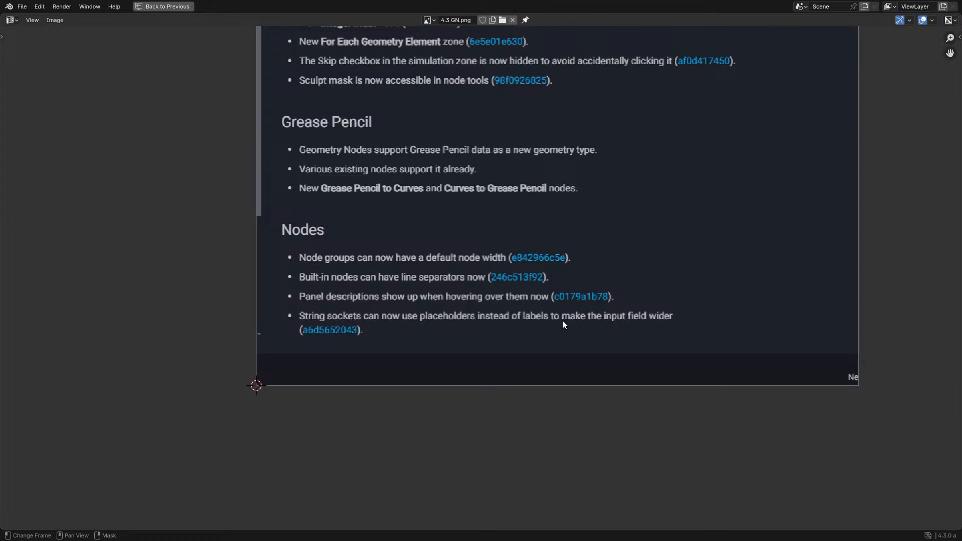
pyautogui.hotkey('ctrl', 'alt', 'space')
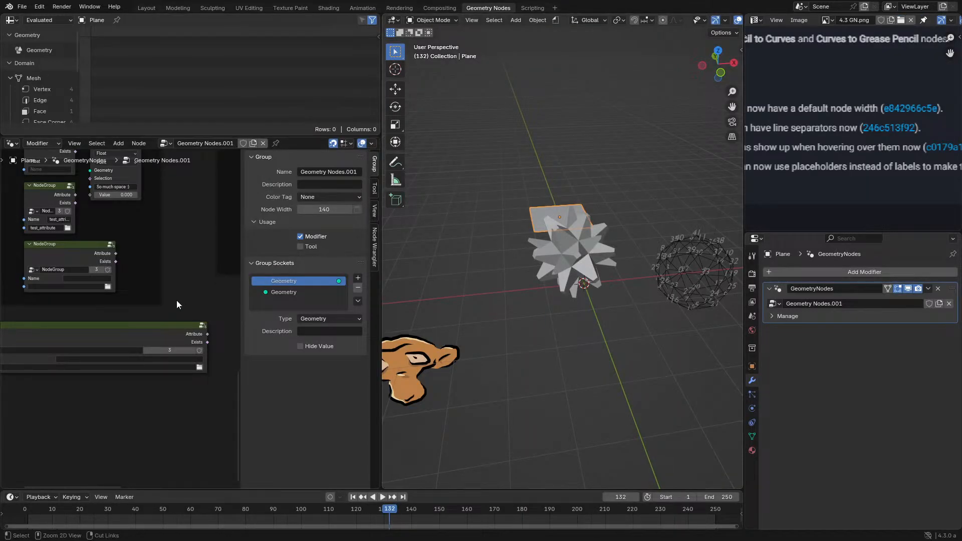
pyautogui.press('n')
pyautogui.scroll(2, 167, 258)
pyautogui.hotkey('ctrl', 'alt', 'space')
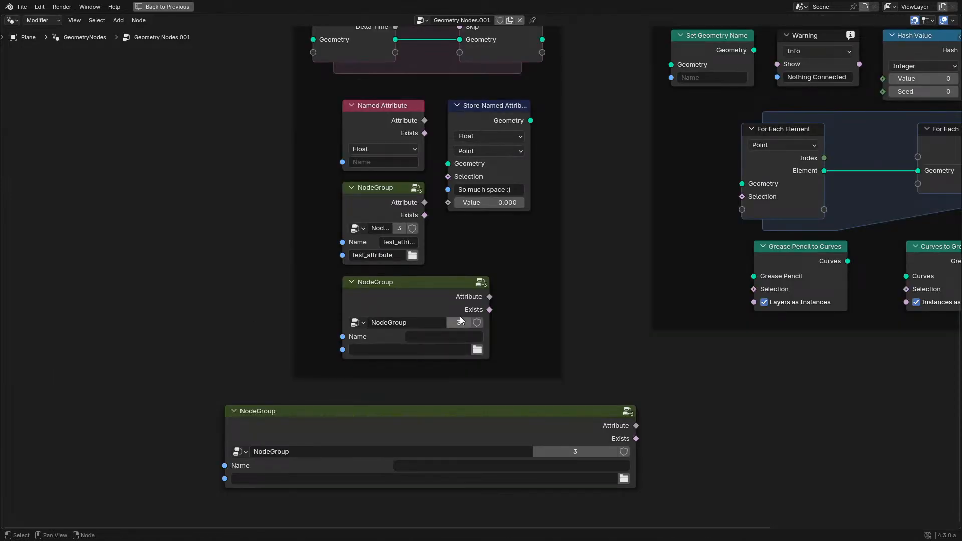
pyautogui.click(453, 296)
pyautogui.press('x')
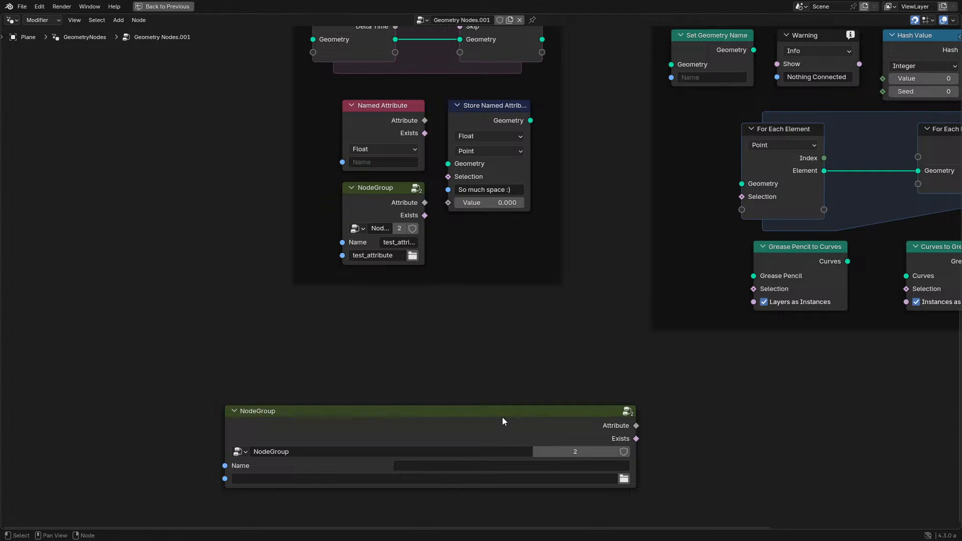
# - Compare the string input fields of the Named Attribute, Store Named Attribute and NodeGroup nodes in the Modified frame
pyautogui.scroll(2, 504, 419)
pyautogui.moveTo(374, 246); pyautogui.dragTo(431, 334, button='middle')
pyautogui.scroll(3, 353, 362)
pyautogui.scroll(2, 287, 260)
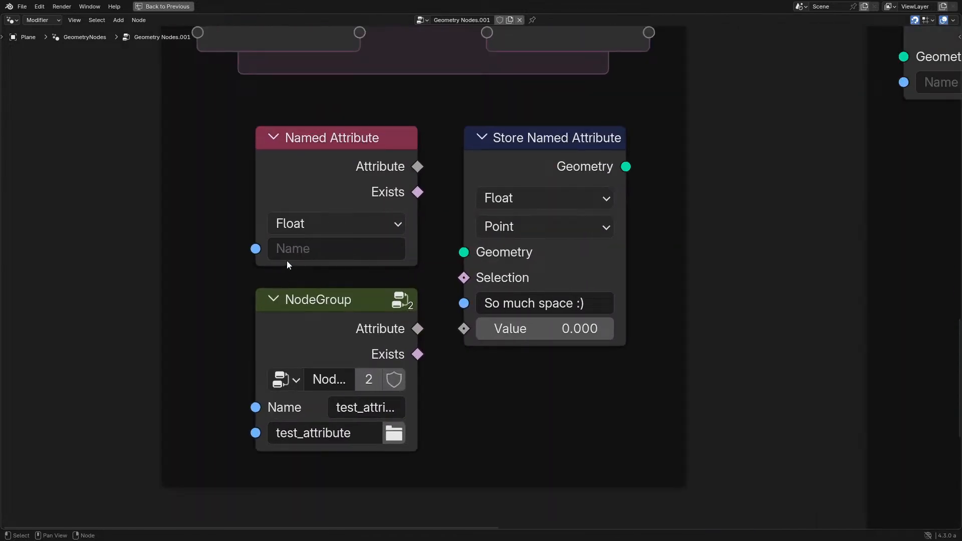
pyautogui.click(302, 175)
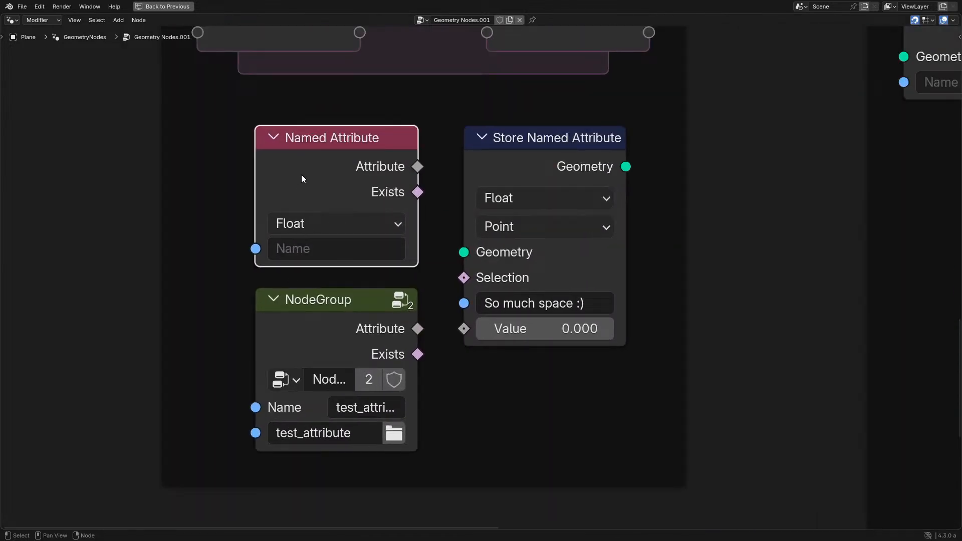
pyautogui.click(525, 175)
pyautogui.scroll(-2, 441, 288)
pyautogui.scroll(-2, 441, 288)
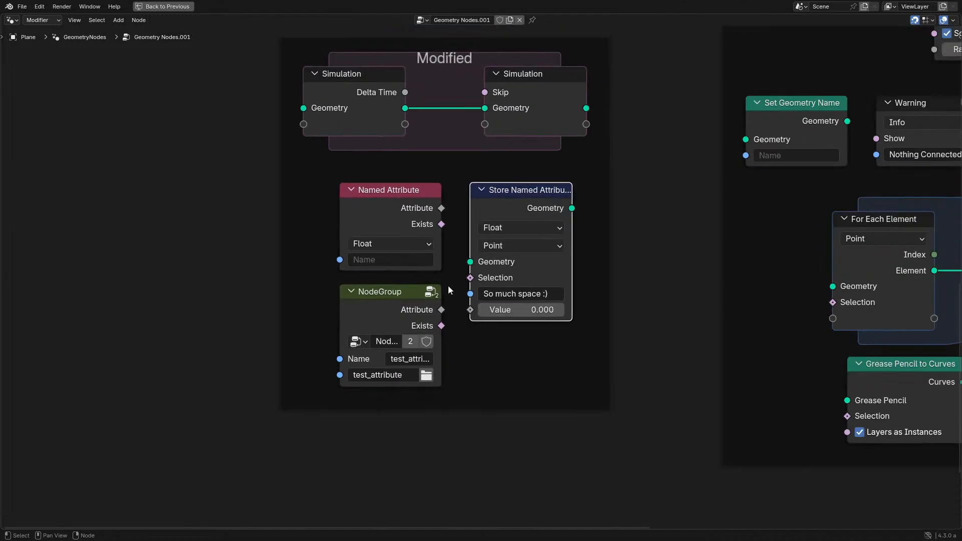
pyautogui.keyDown('ctrl'); pyautogui.hscroll(3, 448, 285); pyautogui.keyUp('ctrl')
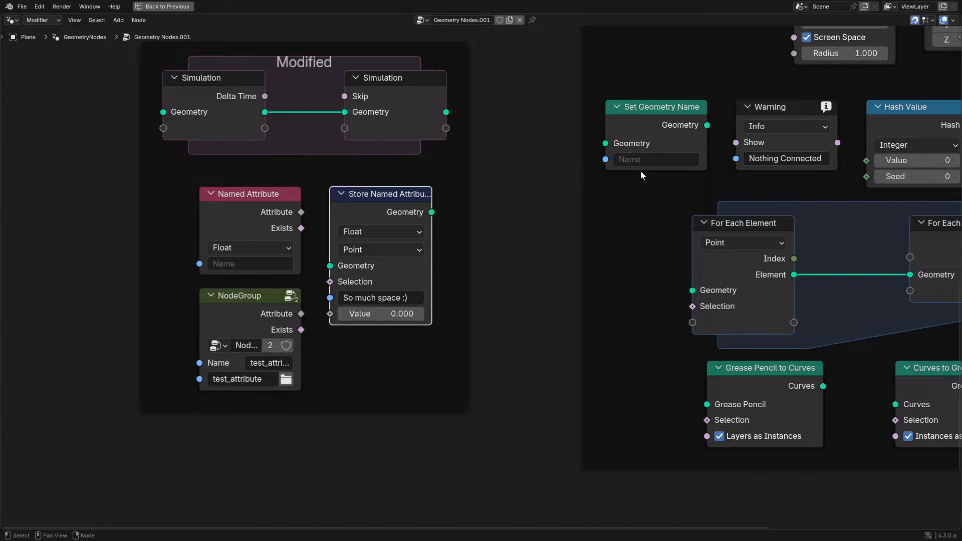
pyautogui.moveTo(381, 342); pyautogui.dragTo(543, 342, button='middle')
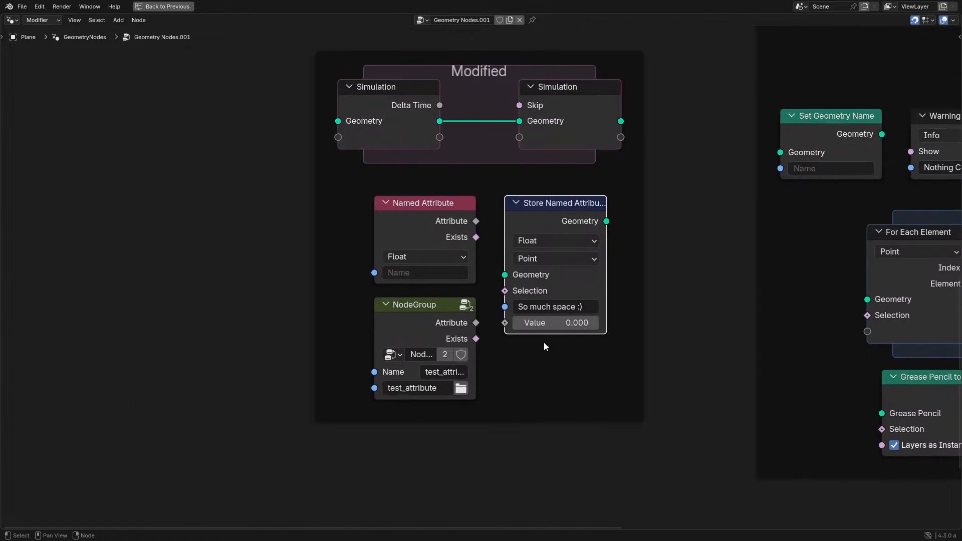
pyautogui.scroll(2, 543, 342)
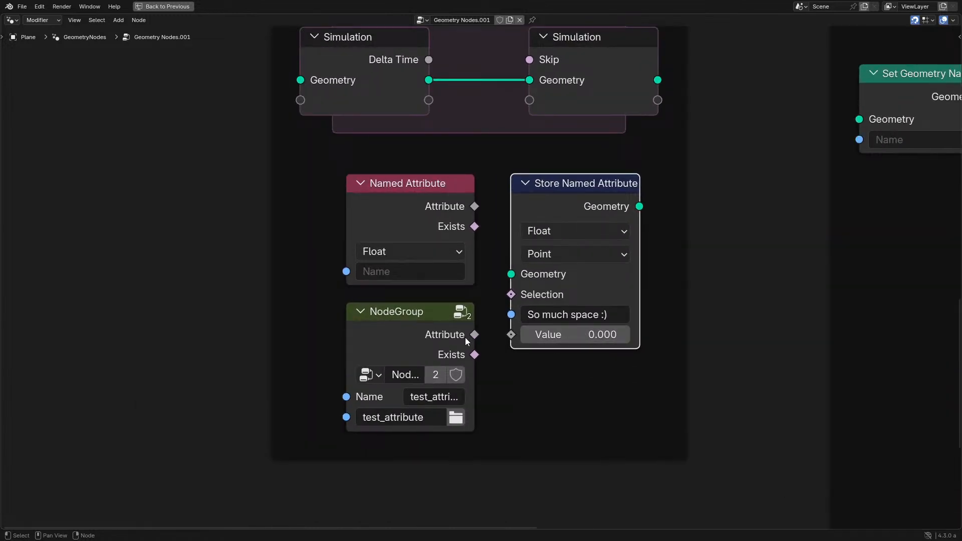
pyautogui.moveTo(466, 402); pyautogui.dragTo(469, 338, button='middle')
pyautogui.scroll(3, 468, 338)
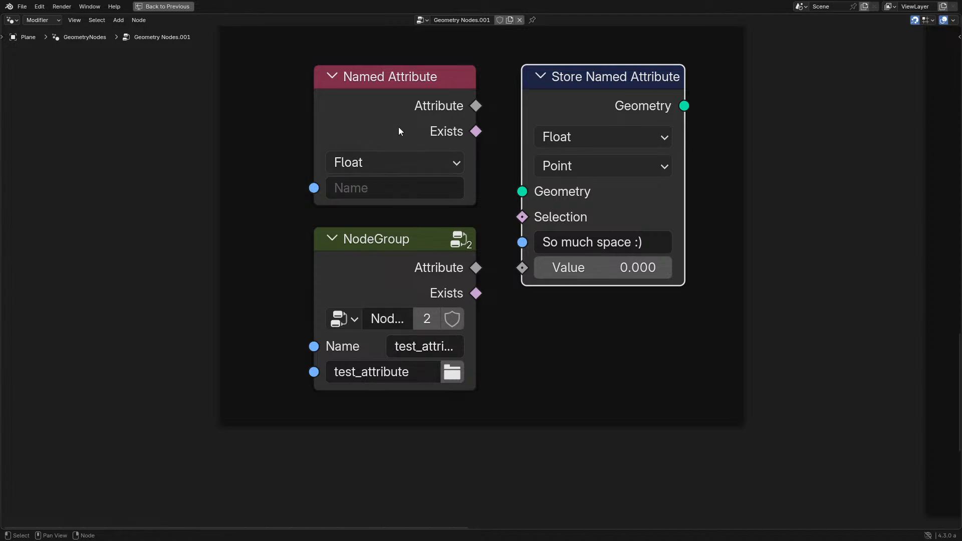
pyautogui.moveTo(648, 225); pyautogui.dragTo(596, 254, button='middle')
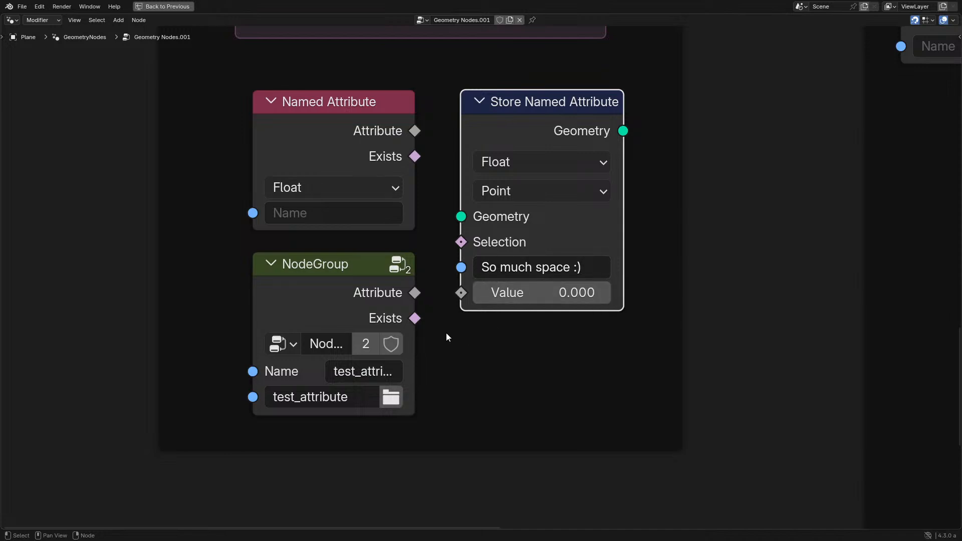
pyautogui.moveTo(405, 380); pyautogui.dragTo(446, 339, button='middle')
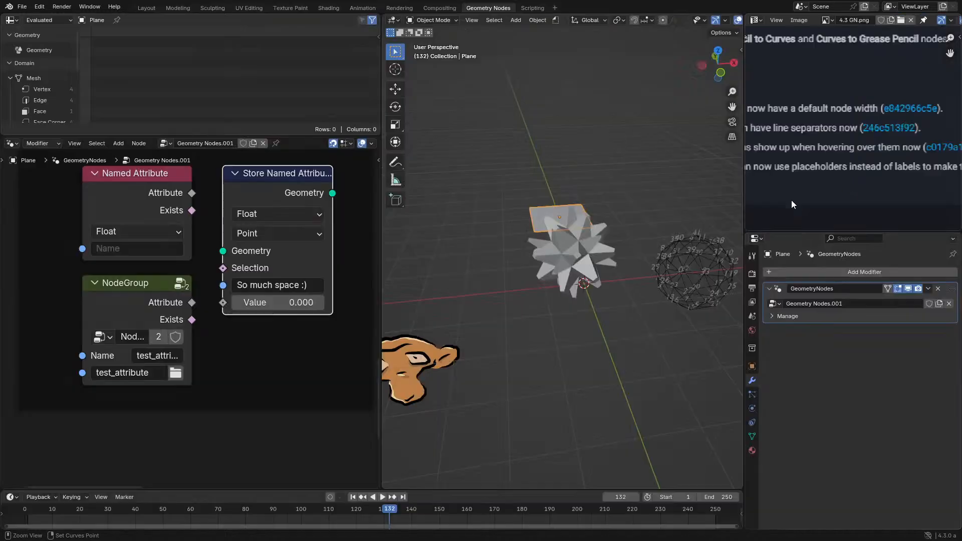
pyautogui.hotkey('ctrl', 'space')
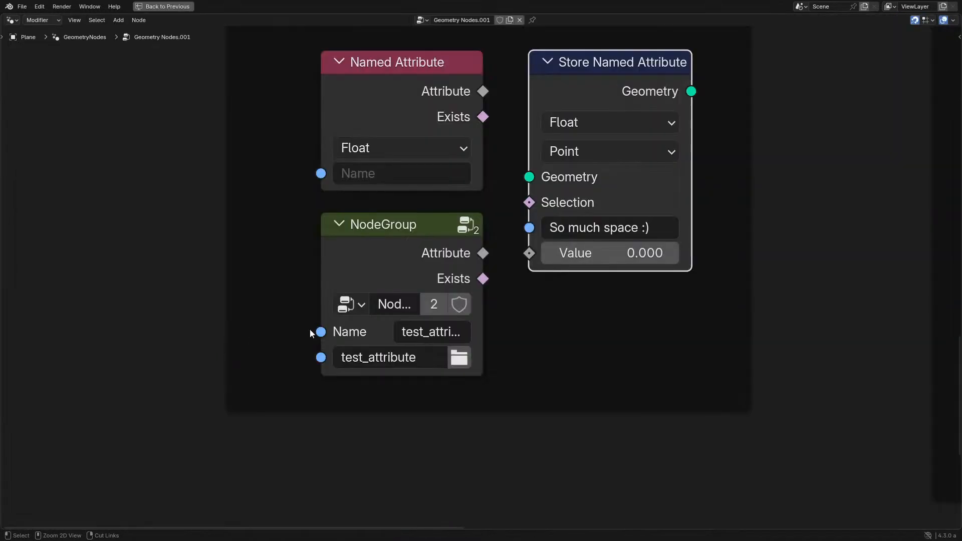
# - Enter the NodeGroup in the Modified frame, view the Subtype options of its unnamed string input, and return to the parent tree
pyautogui.click(397, 254)
pyautogui.press('Tab')
pyautogui.press('n')
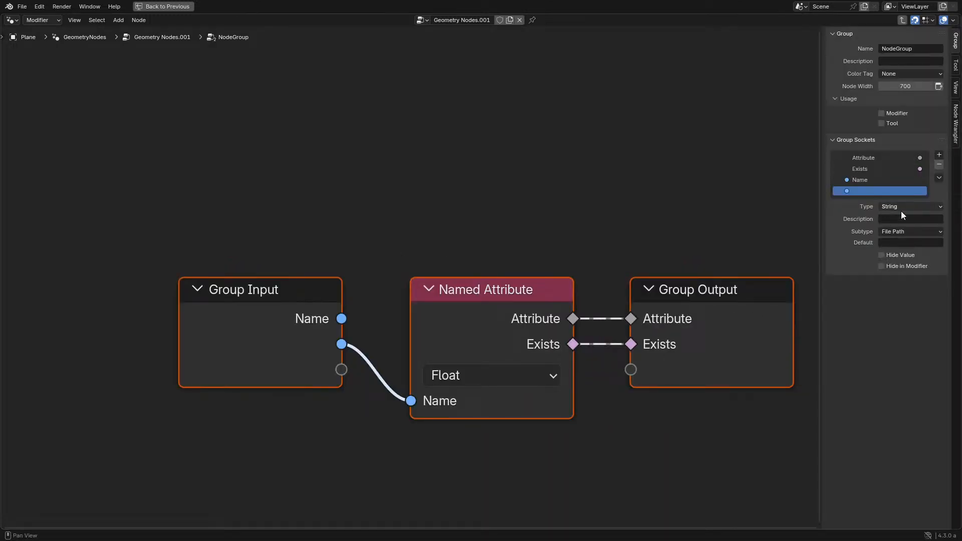
pyautogui.click(898, 231)
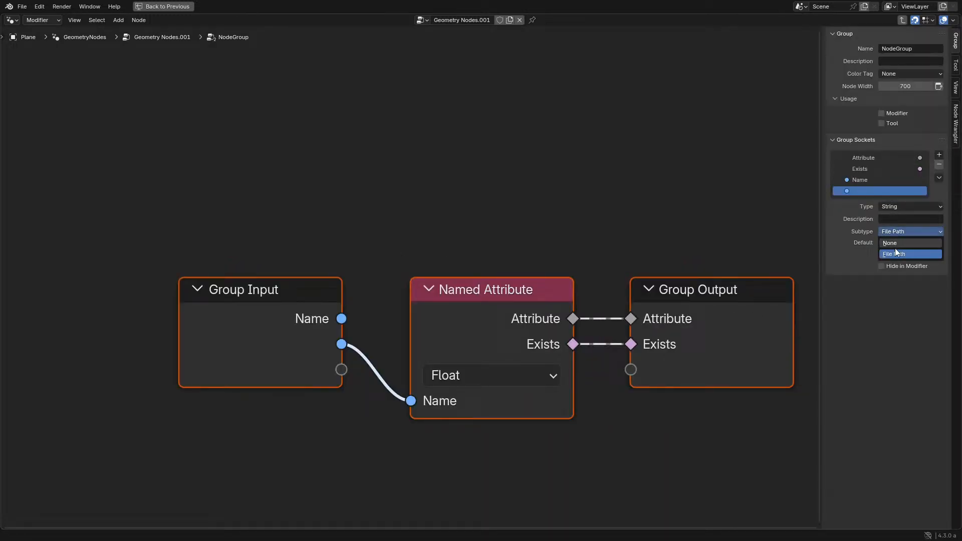
pyautogui.press('n')
pyautogui.press('Tab')
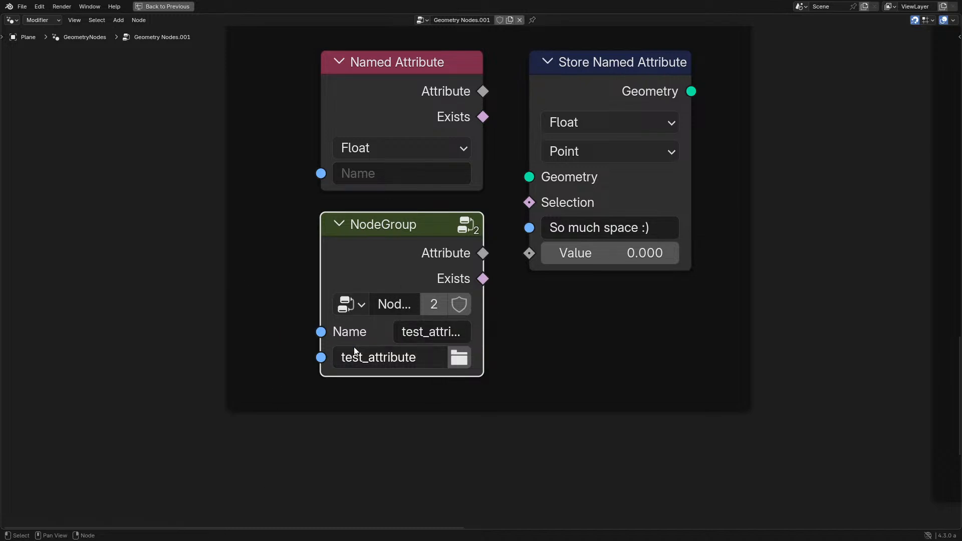
# - Add an Import OBJ node in the empty space beside the Modified frame
pyautogui.scroll(-2, 393, 316)
pyautogui.moveTo(346, 300); pyautogui.dragTo(311, 290, button='middle')
pyautogui.hotkey('shift', 'a')
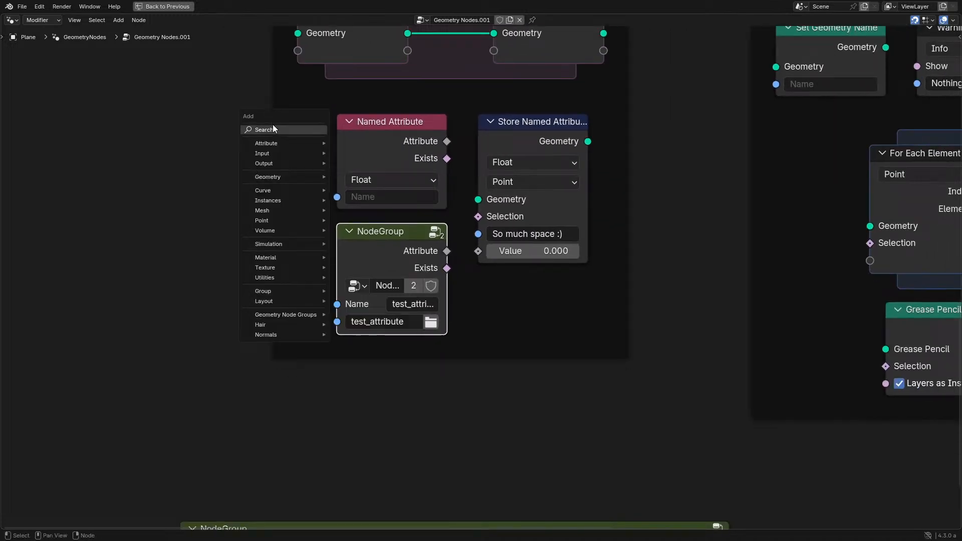
pyautogui.click(272, 129)
pyautogui.write('import')
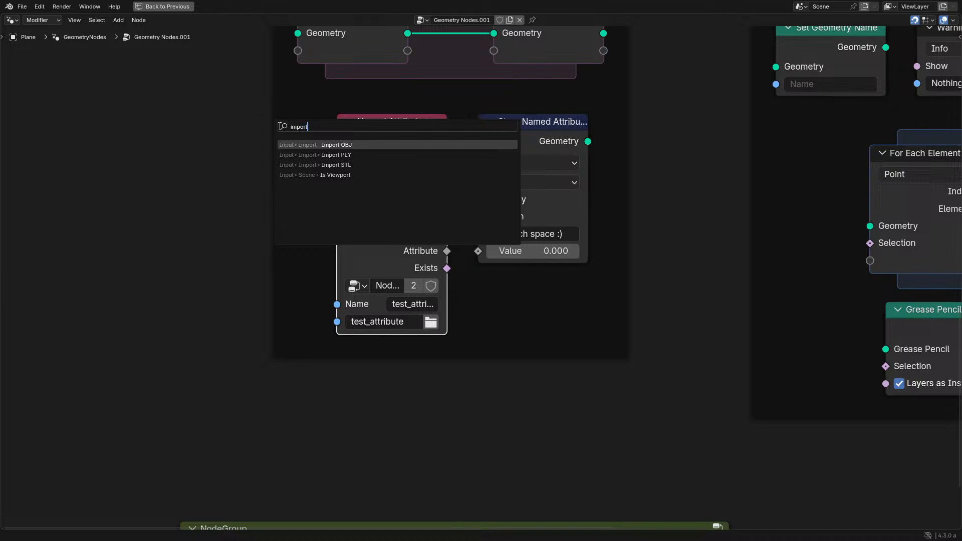
pyautogui.press('Return')
pyautogui.click(128, 224)
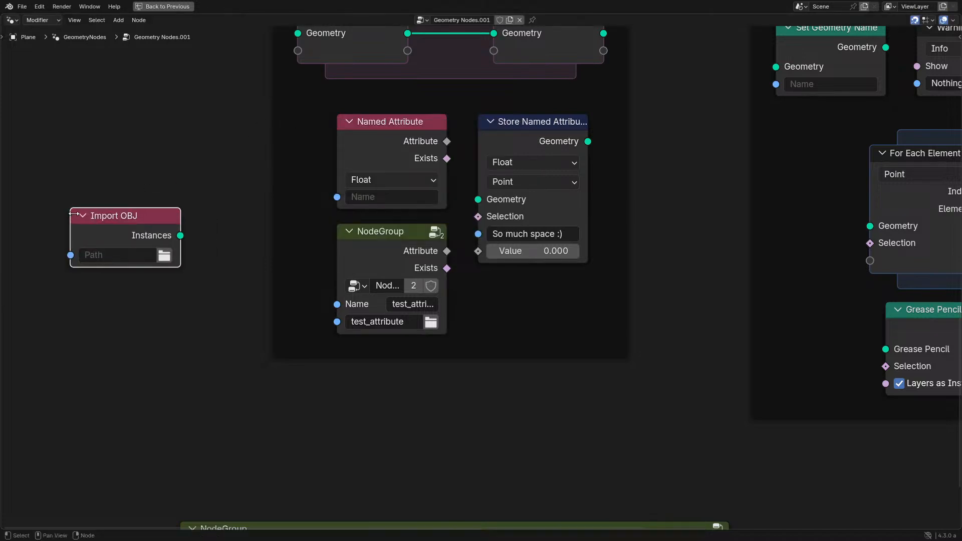
pyautogui.moveTo(128, 224); pyautogui.dragTo(188, 253, button='middle')
pyautogui.moveTo(188, 253); pyautogui.dragTo(256, 206)
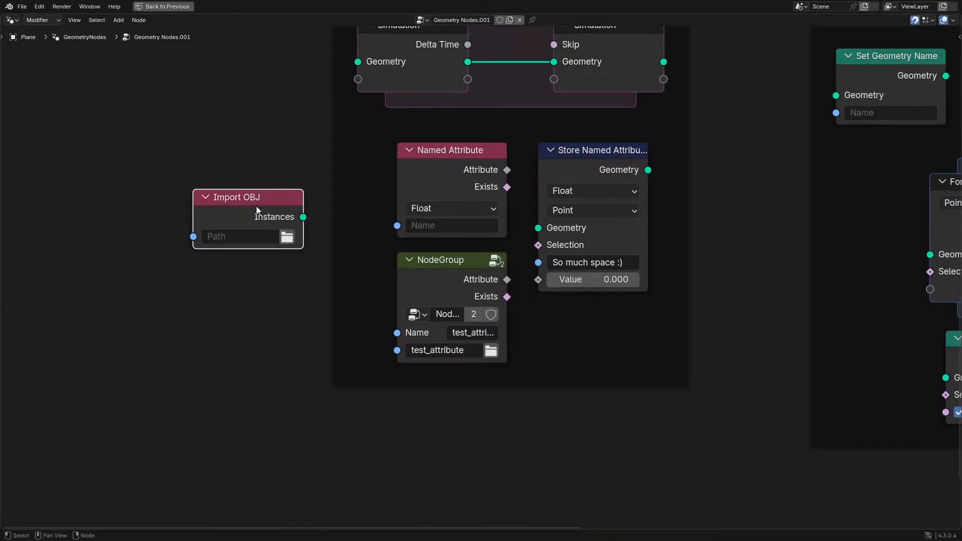
# - View the full Geometry Nodes release notes image in a fullscreen editor and return to the fullscreen node editor
pyautogui.hotkey('ctrl', 'space')
pyautogui.hotkey('ctrl', 'space')
pyautogui.hotkey('ctrl', 'space')
pyautogui.hotkey('ctrl', 'space')
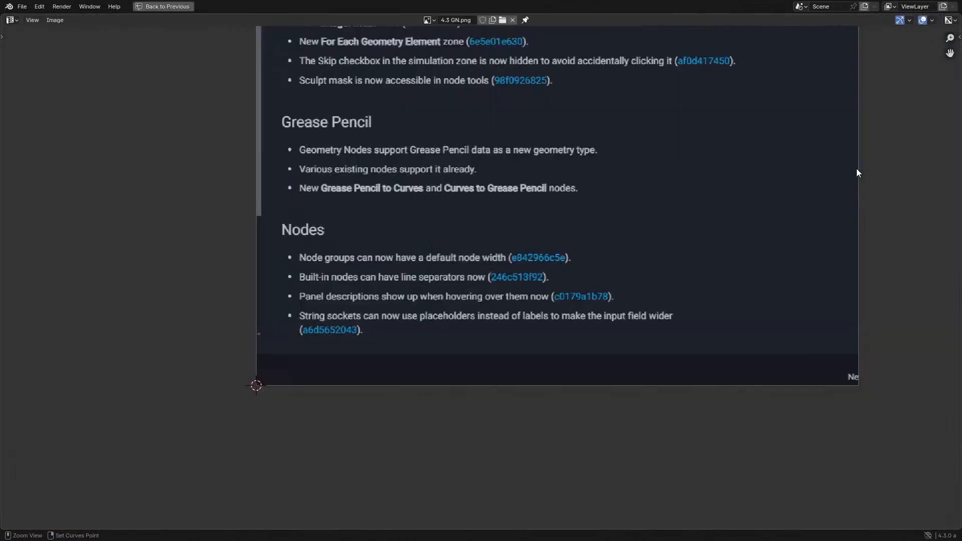
pyautogui.scroll(-1, 529, 195)
pyautogui.moveTo(527, 194); pyautogui.dragTo(497, 314, button='middle')
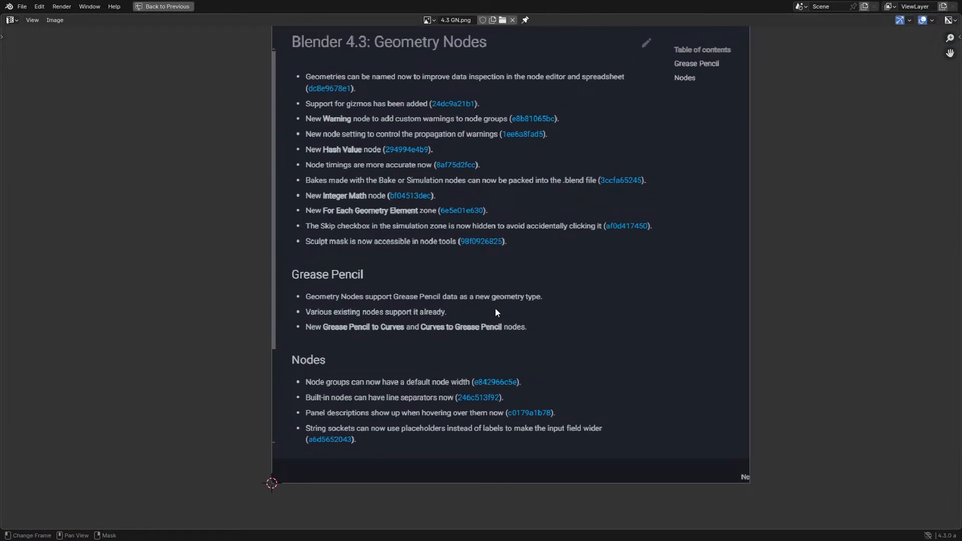
pyautogui.hotkey('ctrl', 'space')
pyautogui.hotkey('ctrl', 'space')
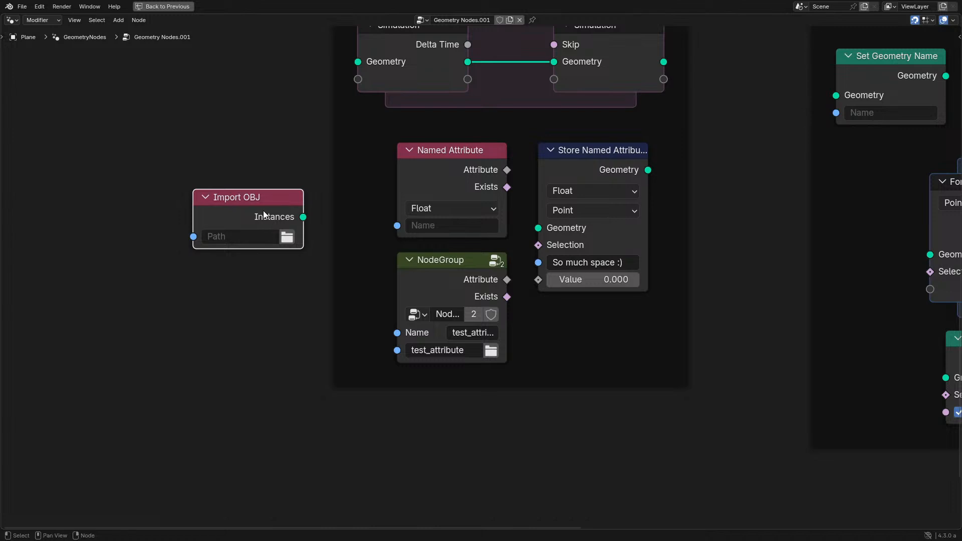
# - Move the Import OBJ node lower beside the Modified frame and delete it
pyautogui.moveTo(264, 215); pyautogui.dragTo(244, 214)
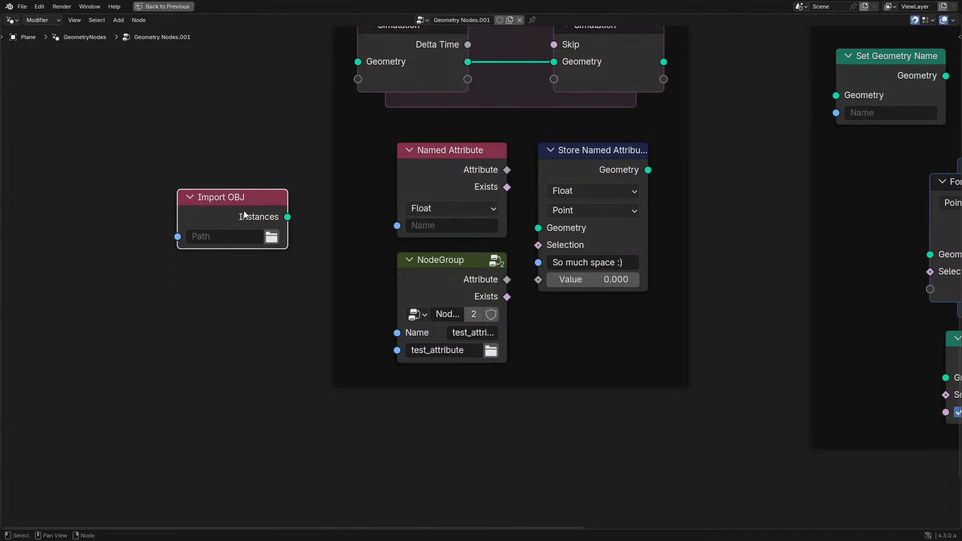
pyautogui.scroll(1, 244, 214)
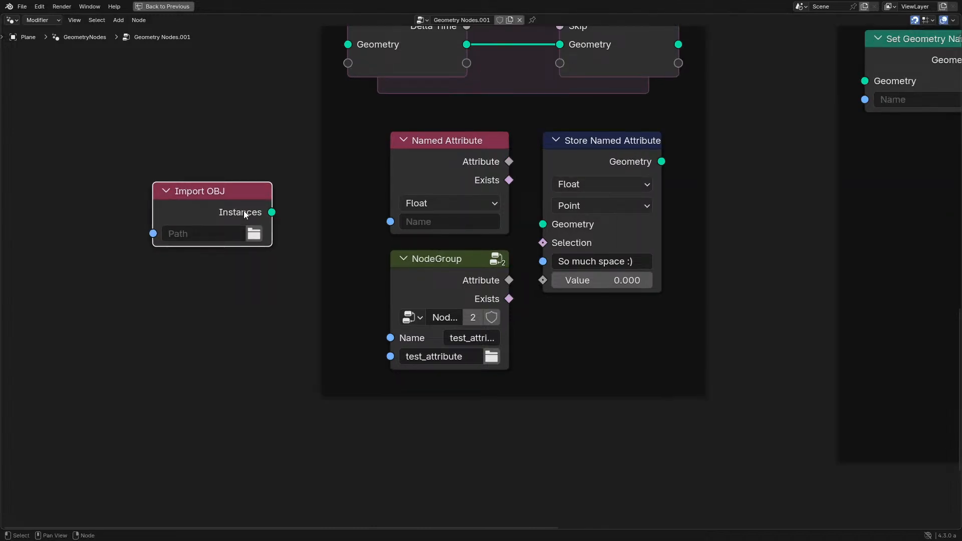
pyautogui.moveTo(243, 210); pyautogui.dragTo(210, 329)
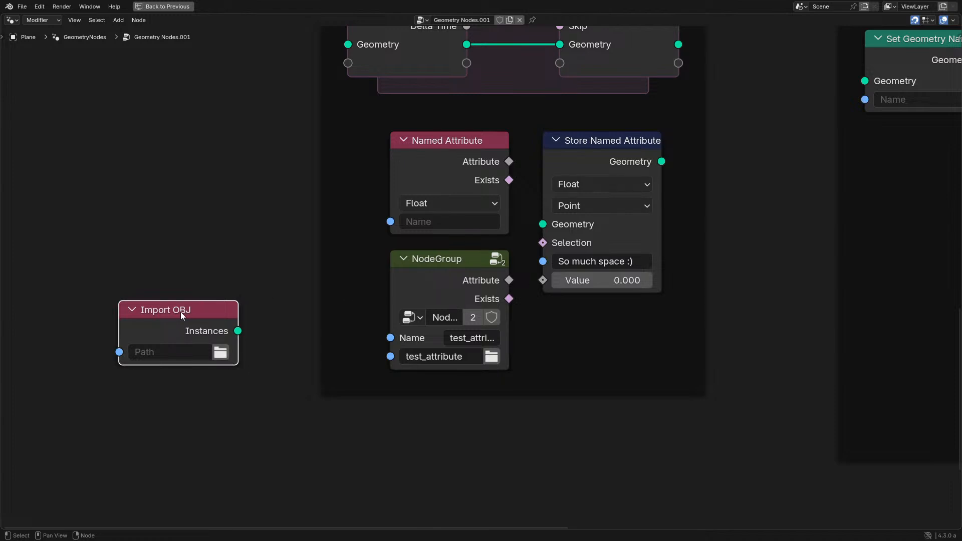
pyautogui.press('x')
# - Add a String input with the File Path subtype to the Geometry Nodes.001 group sockets
pyautogui.hotkey('ctrl', 'space')
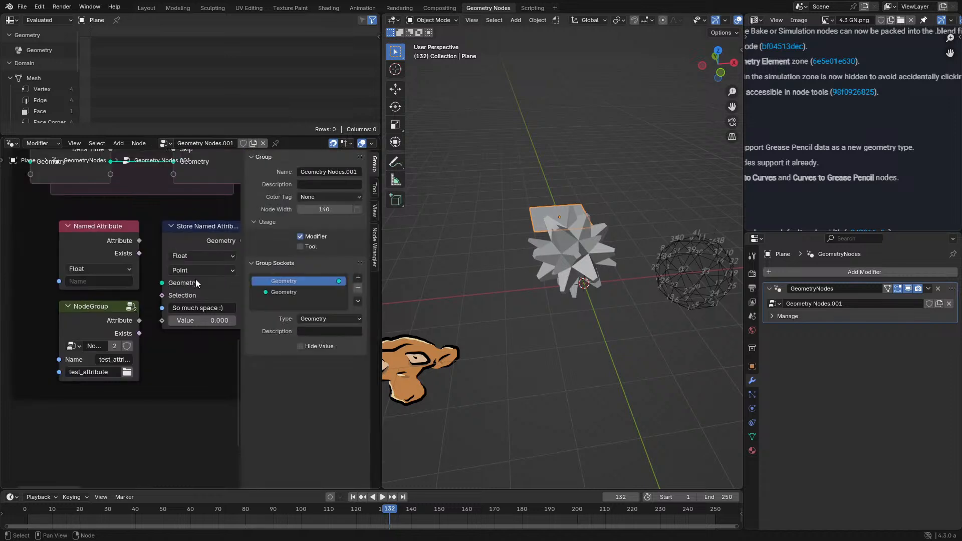
pyautogui.click(357, 278)
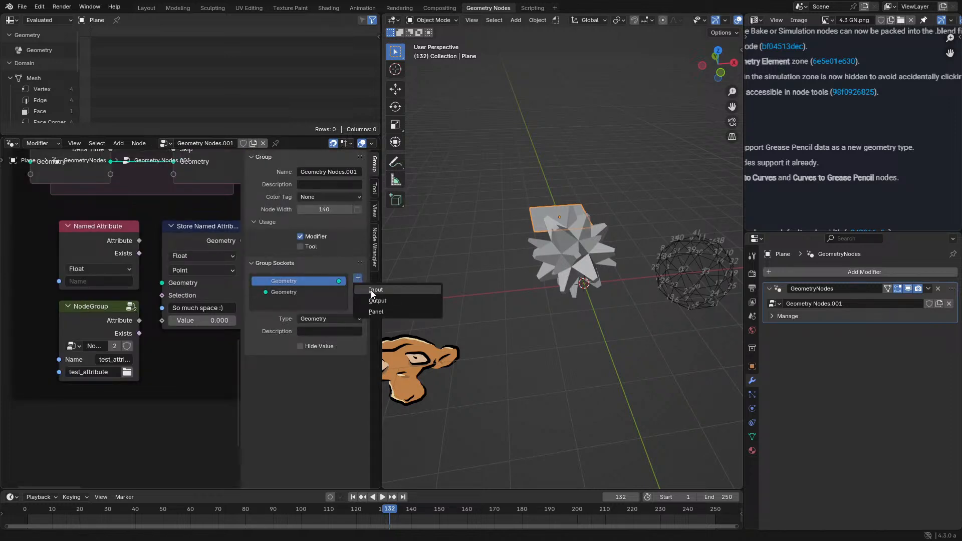
pyautogui.click(371, 291)
pyautogui.click(329, 320)
pyautogui.click(319, 344)
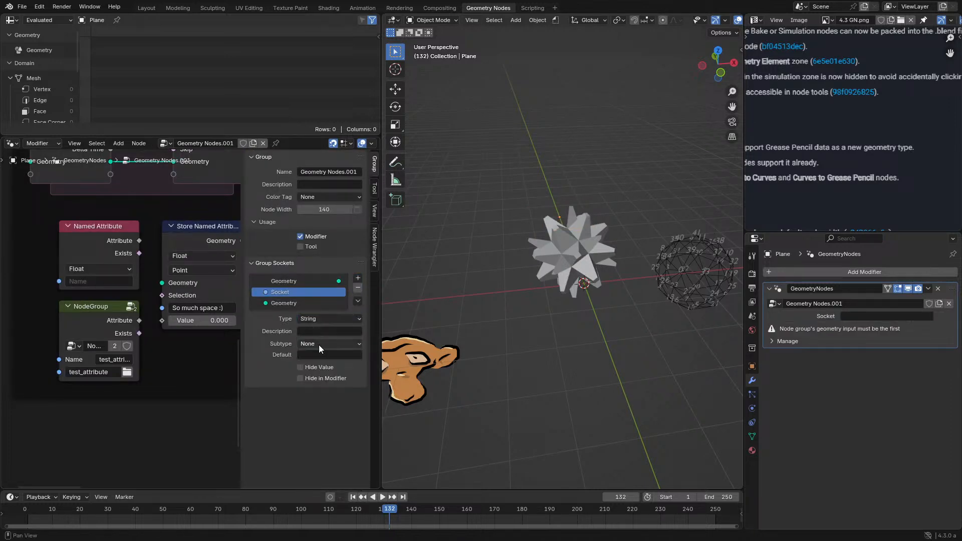
pyautogui.click(322, 344)
pyautogui.click(317, 366)
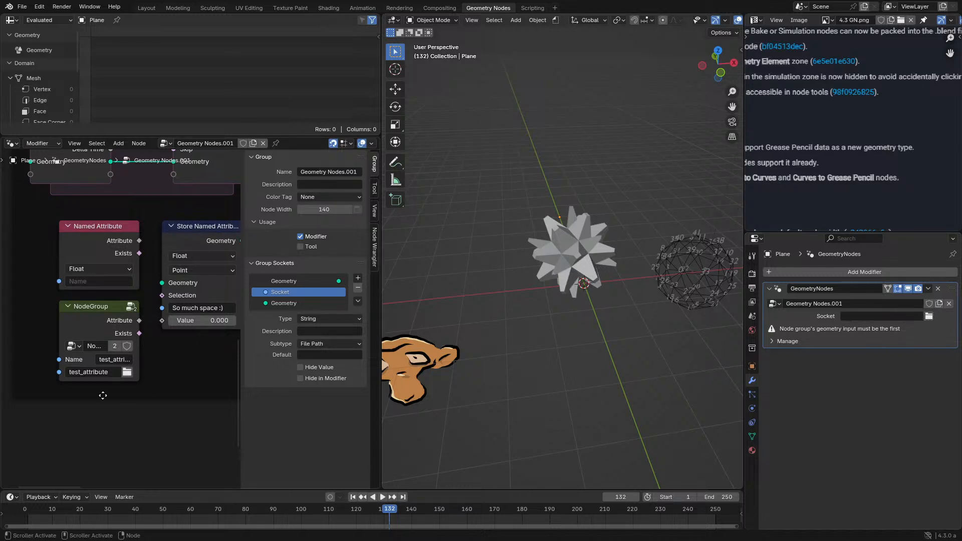
pyautogui.press('n')
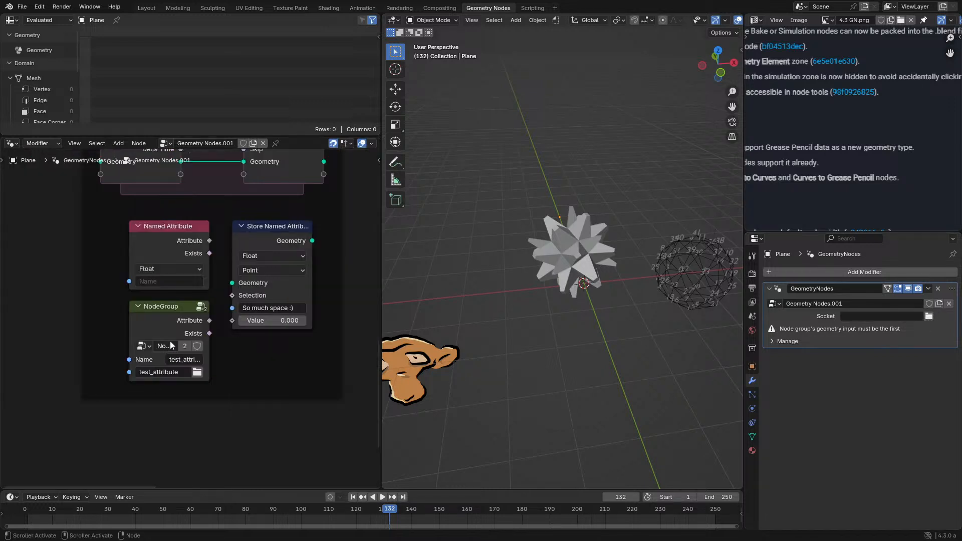
# - Examine the Named Attribute and NodeGroup string fields up close in a fullscreen node editor
pyautogui.scroll(-3, 176, 340)
pyautogui.scroll(1, 176, 325)
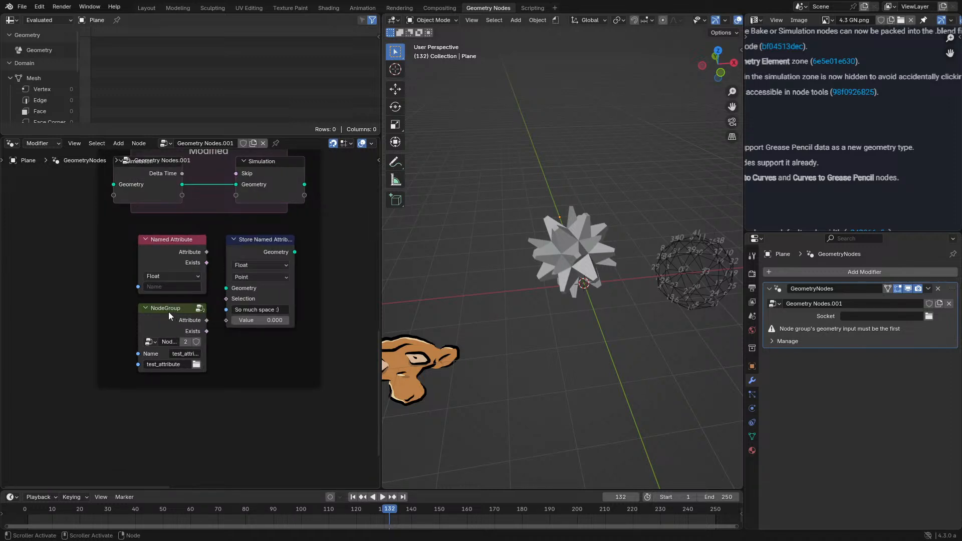
pyautogui.hotkey('ctrl', 'space')
pyautogui.scroll(2, 437, 290)
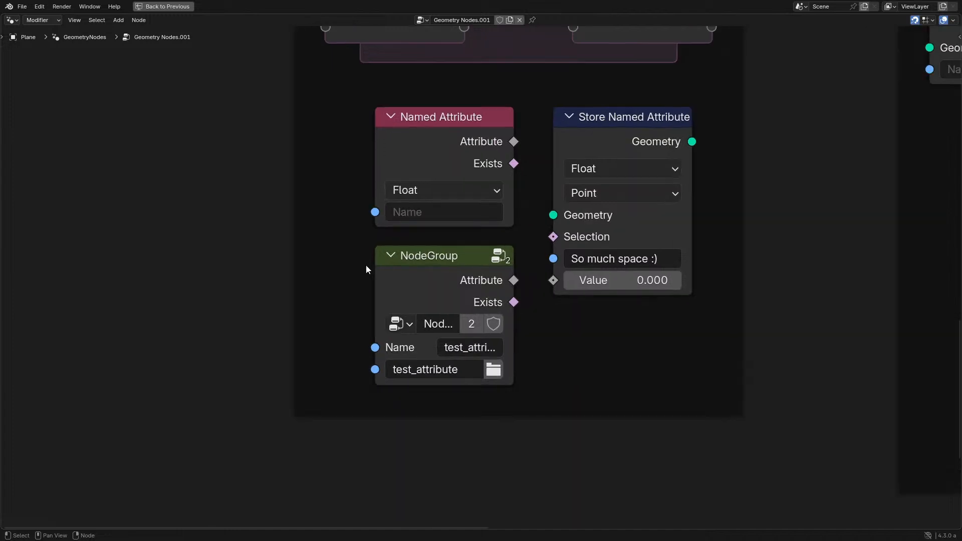
pyautogui.scroll(1, 366, 269)
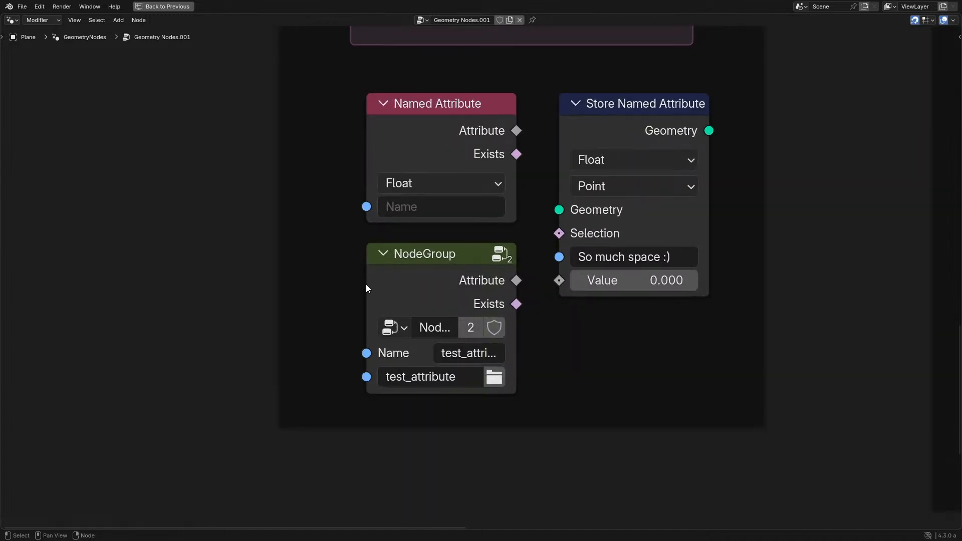
# - Stretch the NodeGroup node leftward to several times its width, giving its string and file path fields more room
pyautogui.moveTo(365, 287); pyautogui.dragTo(129, 294)
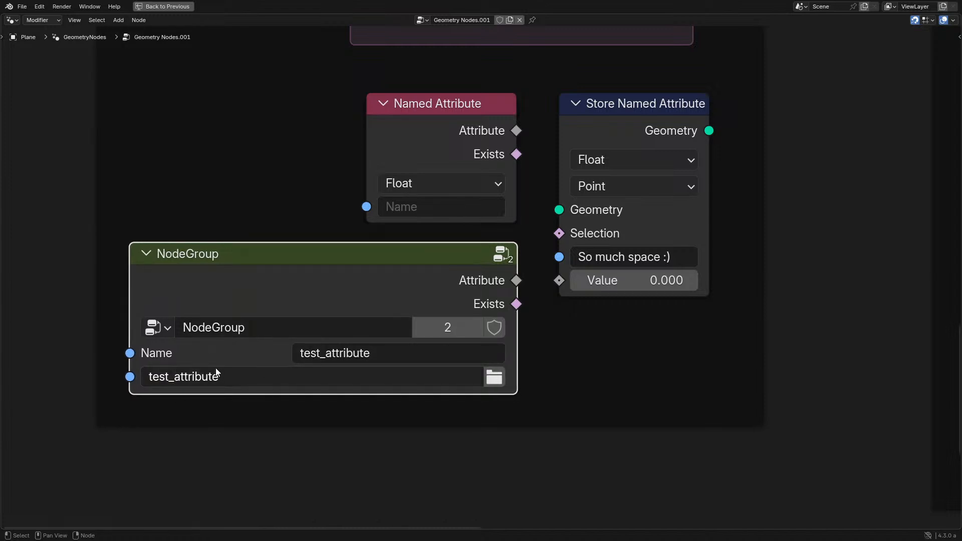
pyautogui.click(267, 376)
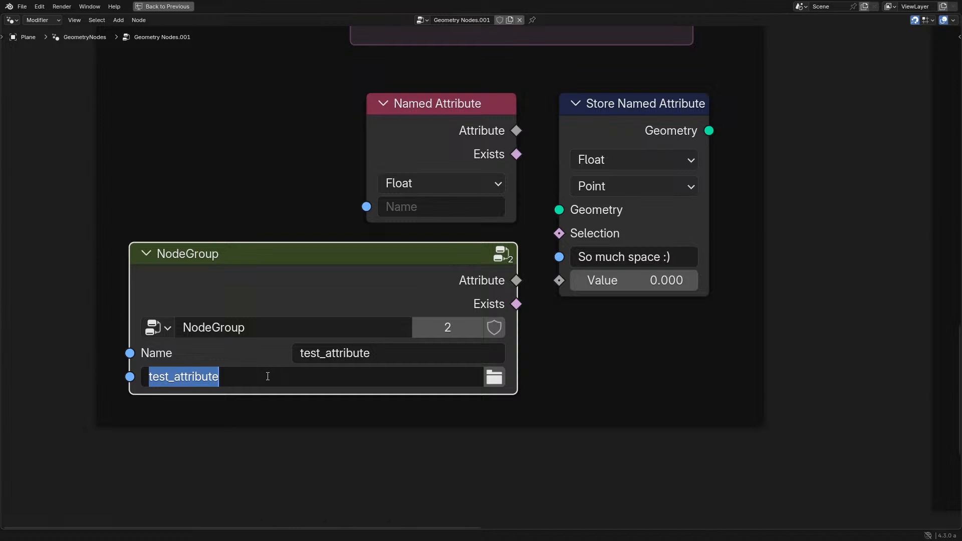
pyautogui.click(267, 376)
pyautogui.press('Escape')
pyautogui.moveTo(233, 328); pyautogui.dragTo(379, 333, button='middle')
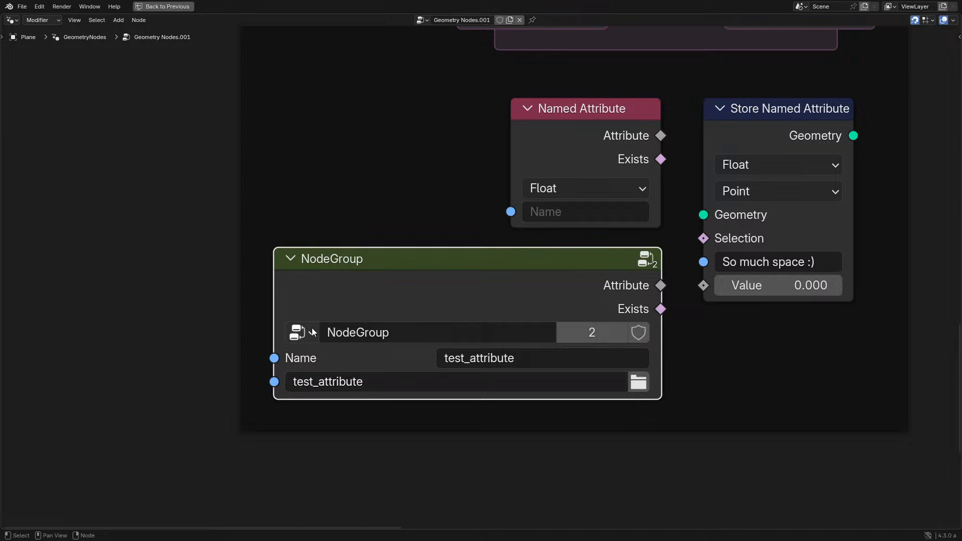
pyautogui.moveTo(273, 295); pyautogui.dragTo(21, 297)
pyautogui.moveTo(22, 297); pyautogui.dragTo(178, 274, button='middle')
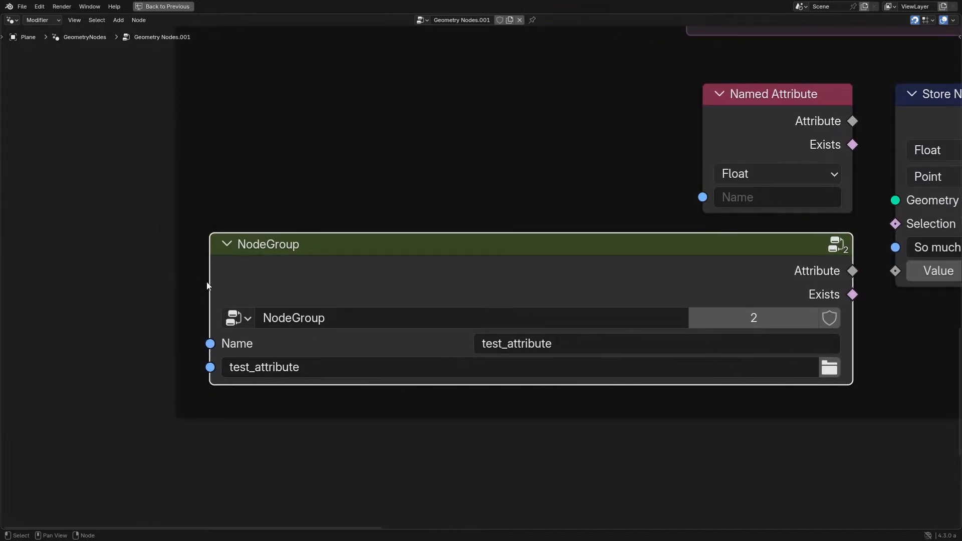
pyautogui.moveTo(212, 281); pyautogui.dragTo(46, 290)
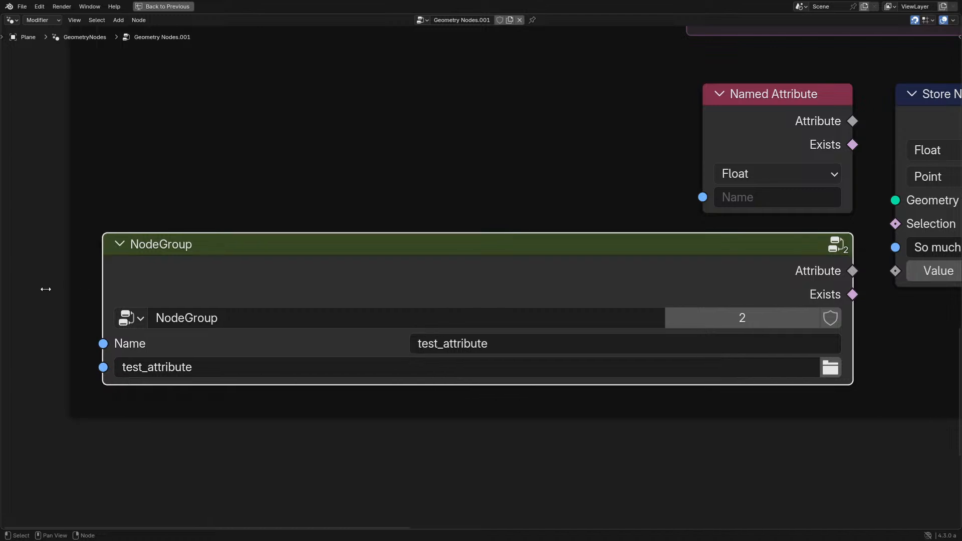
pyautogui.scroll(-2, 220, 257)
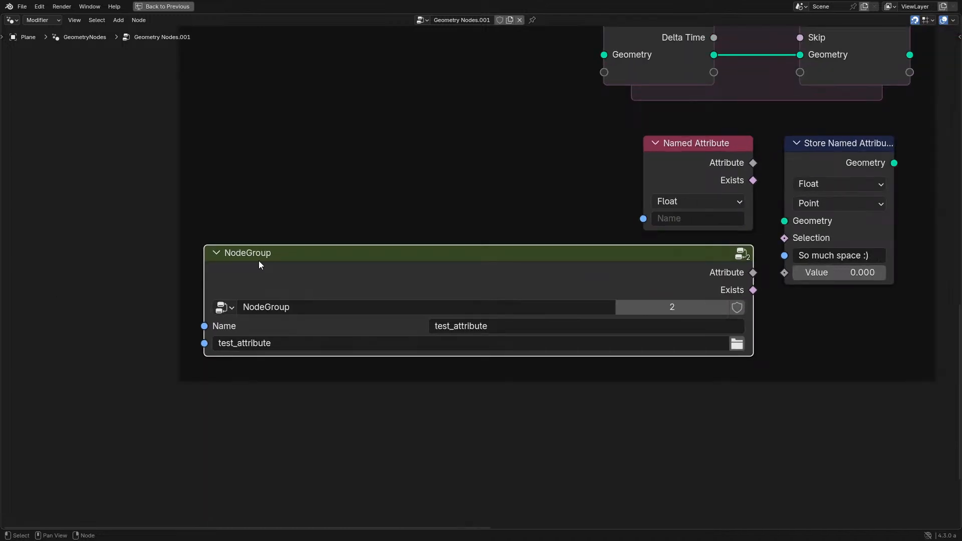
# - Clear the name of the Name string input inside the NodeGroup group and return to the parent node tree
pyautogui.press('Tab')
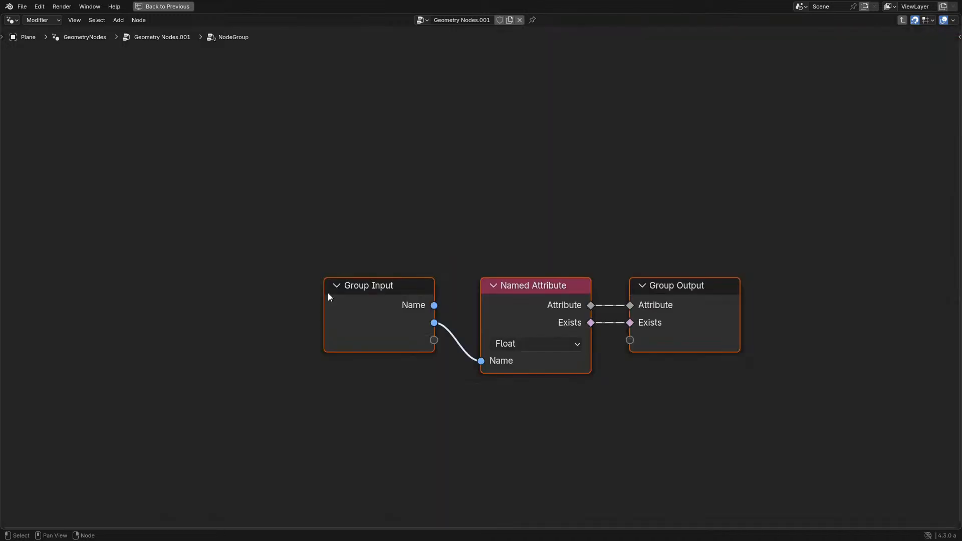
pyautogui.press('n')
pyautogui.press('Tab')
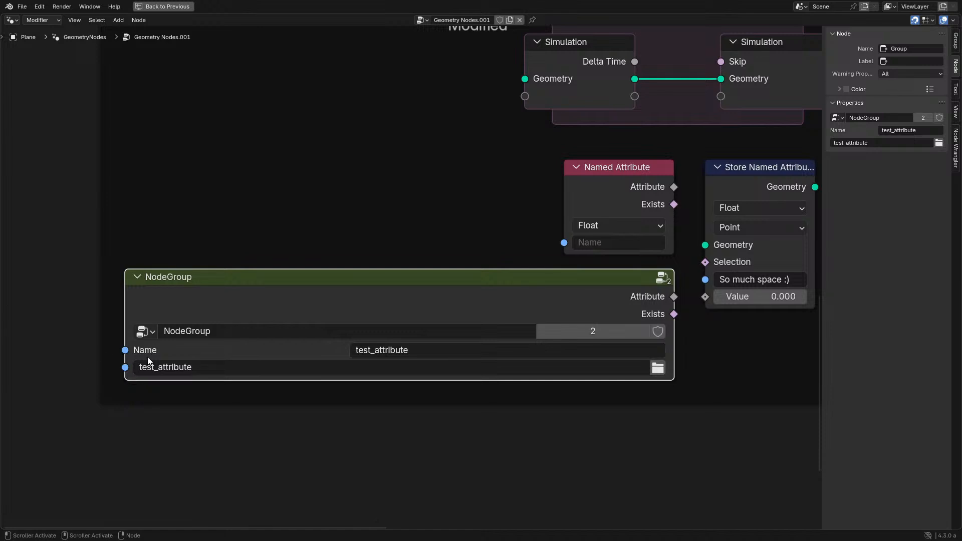
pyautogui.press('Tab')
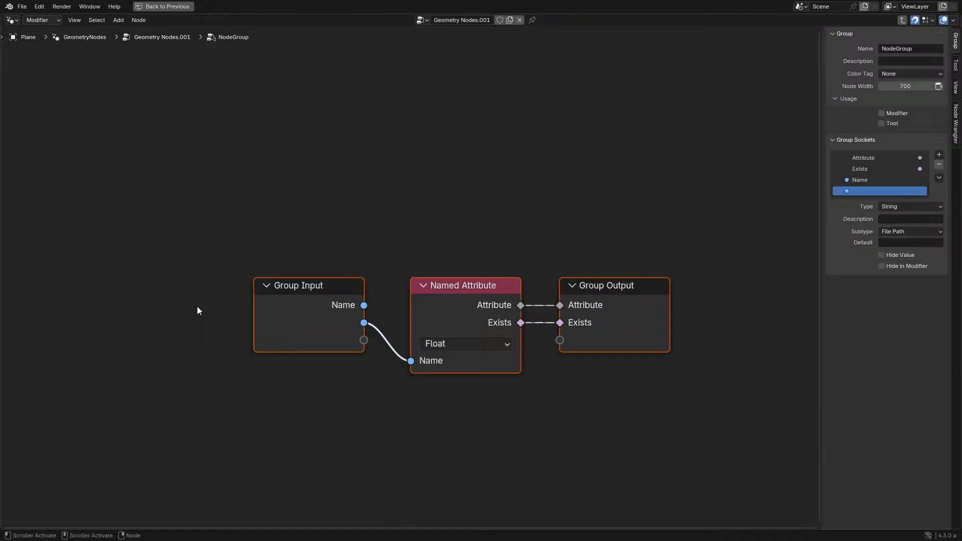
pyautogui.click(860, 173)
pyautogui.doubleClick(855, 181)
pyautogui.press('BackSpace')
pyautogui.press('Return')
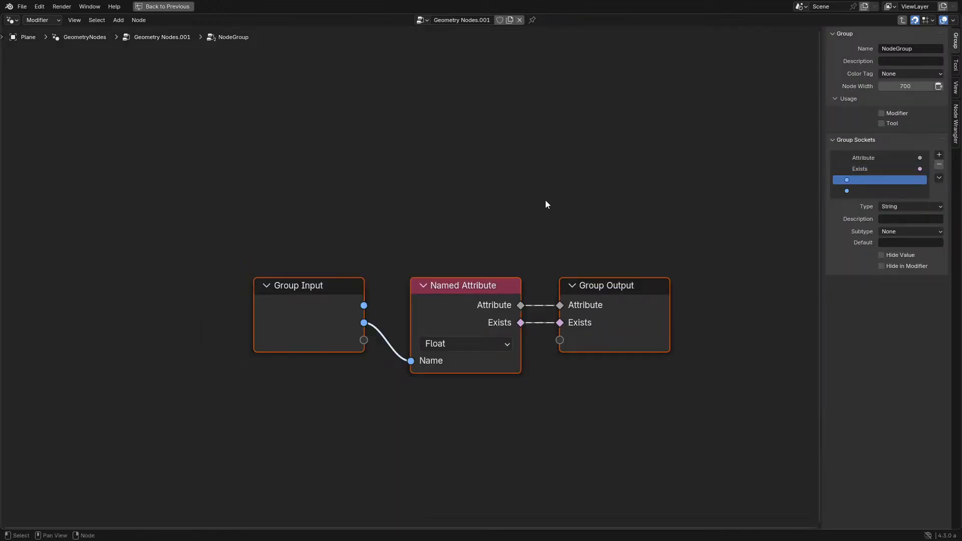
pyautogui.press('Tab')
pyautogui.press('n')
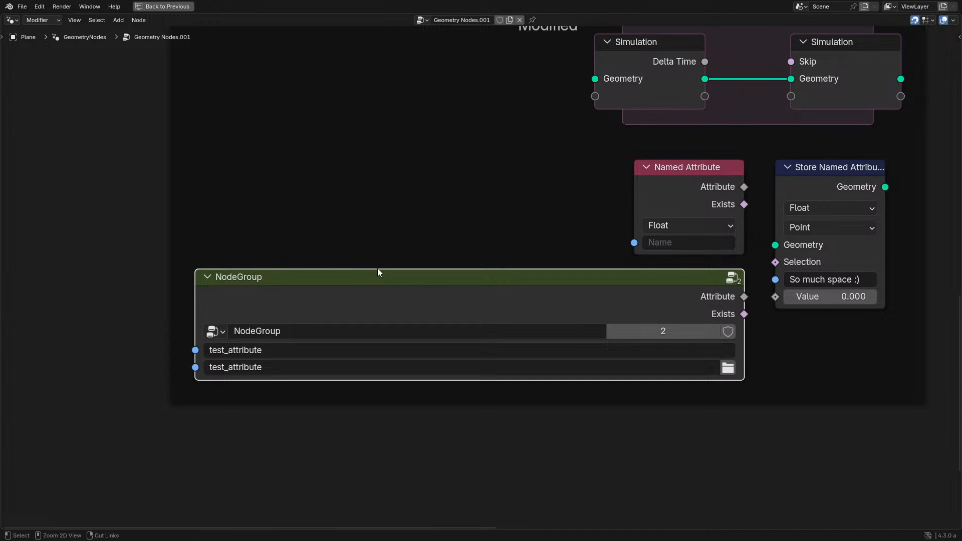
# - Restore the full workspace layout and clear the name of the File Path input socket in the Geometry Nodes.001 group
pyautogui.hotkey('ctrl', 'space')
pyautogui.moveTo(169, 302); pyautogui.dragTo(184, 301, button='middle')
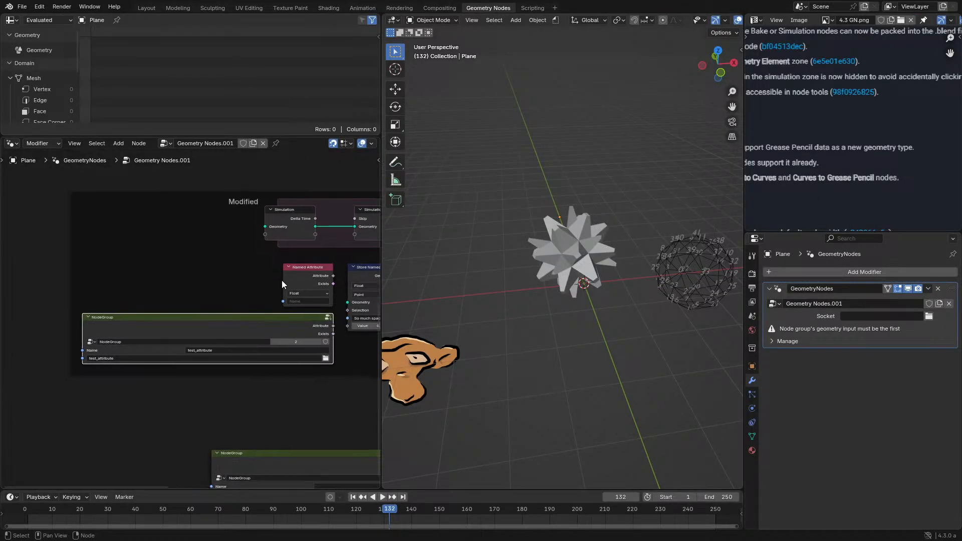
pyautogui.moveTo(303, 266); pyautogui.dragTo(132, 288, button='middle')
pyautogui.press('m')
pyautogui.press('m')
pyautogui.press('n')
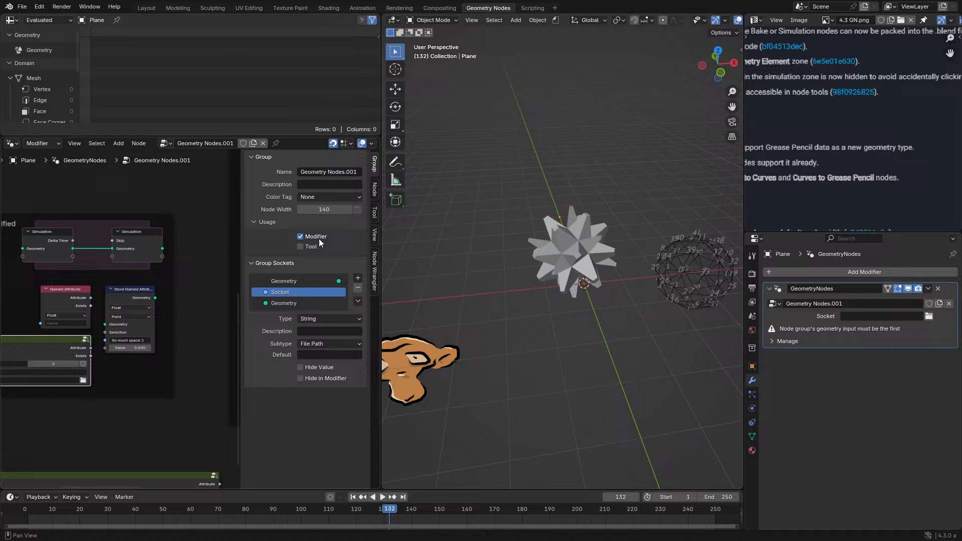
pyautogui.doubleClick(287, 292)
pyautogui.press('BackSpace')
pyautogui.press('Return')
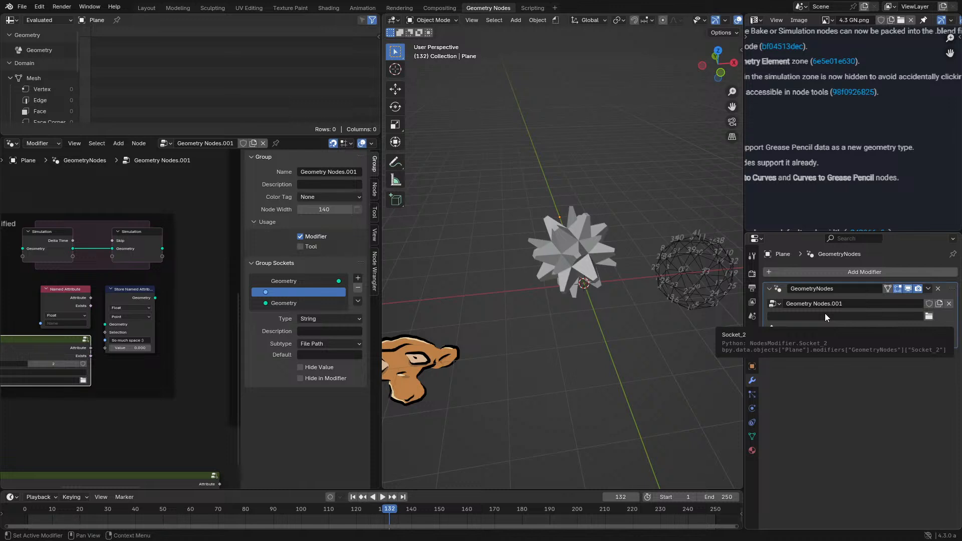
# - Narrow the NodeGroup node in the fullscreen node editor to just wide enough for its full test_attribute text
pyautogui.moveTo(65, 371); pyautogui.dragTo(158, 295, button='middle')
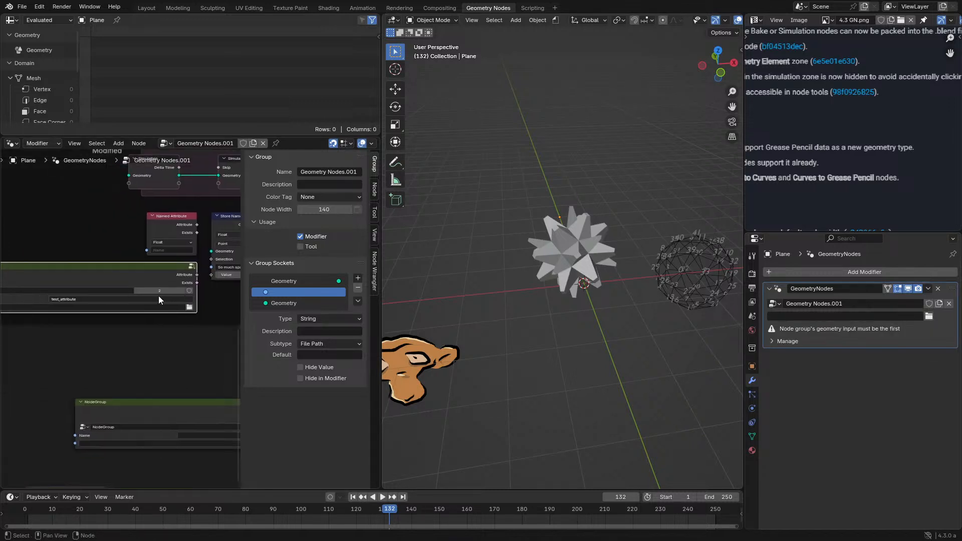
pyautogui.hotkey('ctrl', 'space')
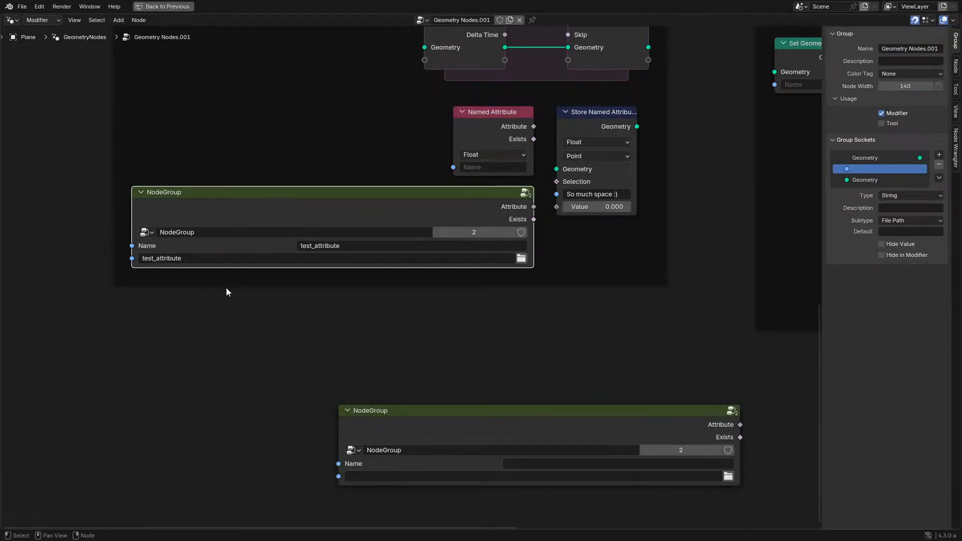
pyautogui.moveTo(227, 291); pyautogui.dragTo(169, 332, button='middle')
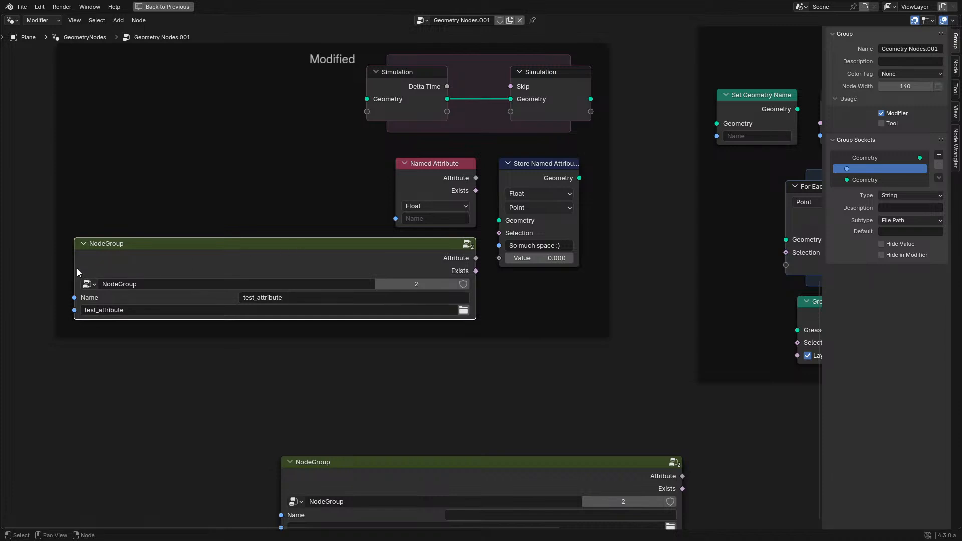
pyautogui.moveTo(75, 269); pyautogui.dragTo(386, 269)
pyautogui.scroll(2, 319, 314)
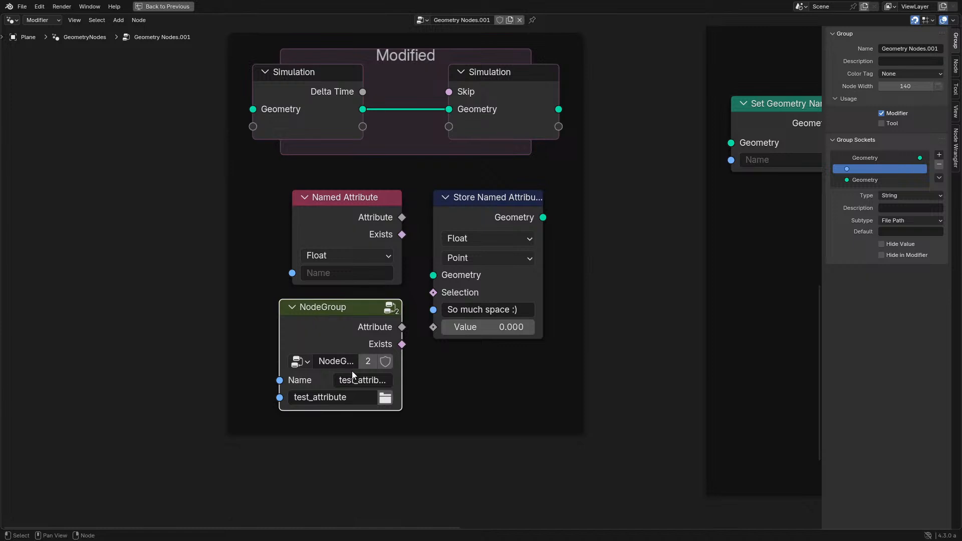
pyautogui.moveTo(279, 333); pyautogui.dragTo(256, 332)
pyautogui.press('n')
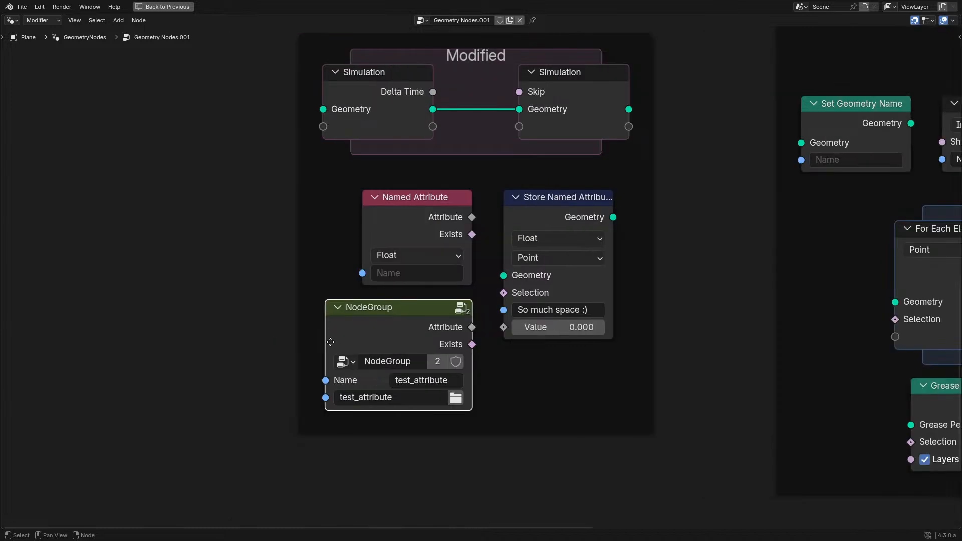
pyautogui.moveTo(355, 338); pyautogui.dragTo(296, 317, button='middle')
# - View the Geometry Nodes release notes image in a fullscreen editor and return to the workspace layout
pyautogui.hotkey('ctrl', 'space')
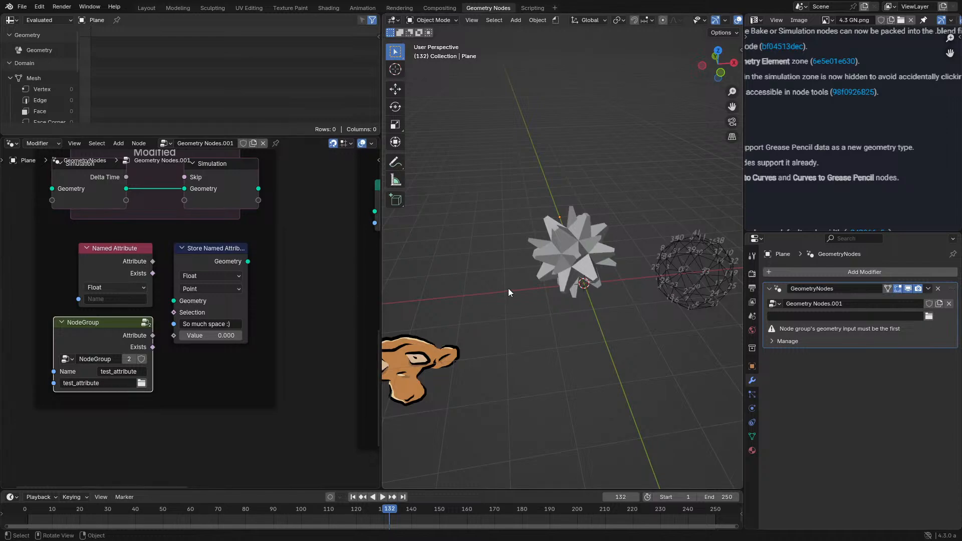
pyautogui.hotkey('ctrl', 'space')
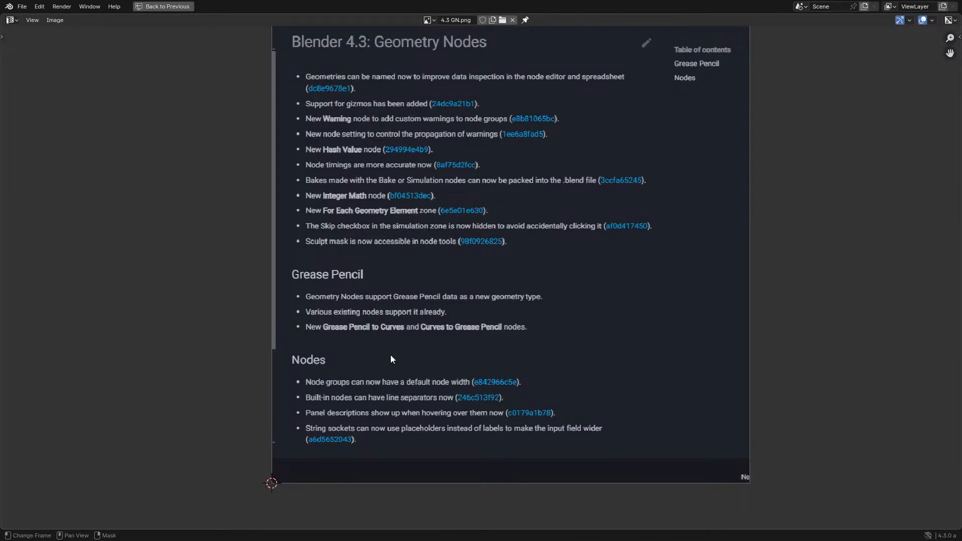
pyautogui.moveTo(396, 347); pyautogui.dragTo(383, 366, button='middle')
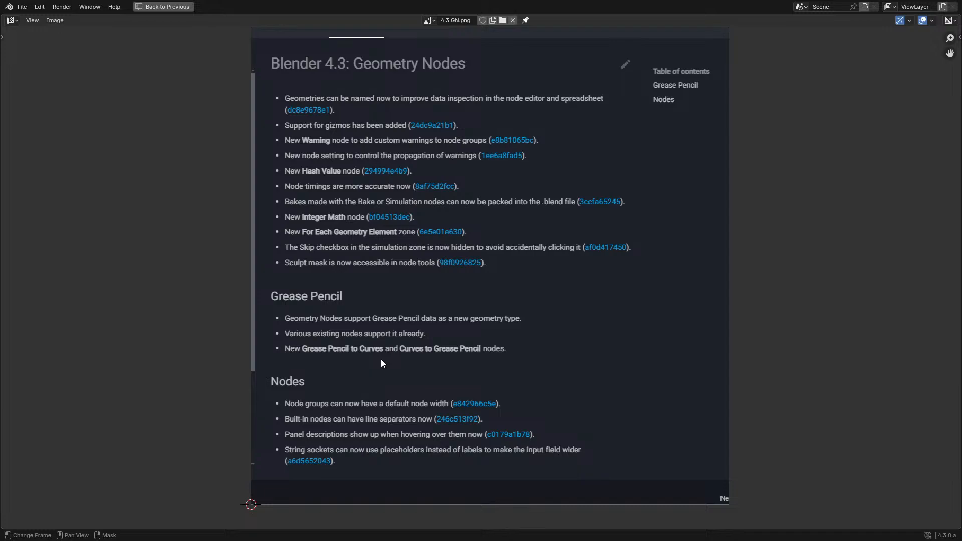
pyautogui.hotkey('ctrl', 'space')
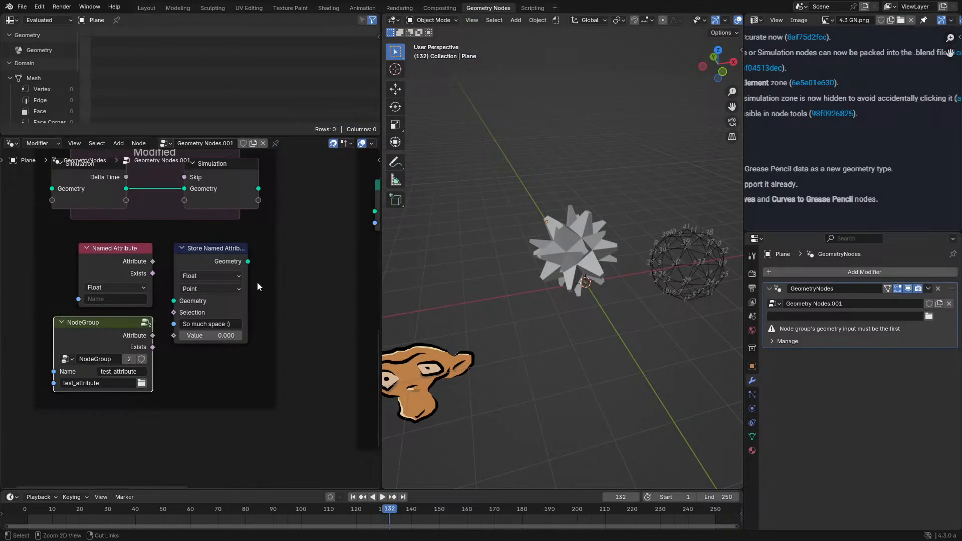
# - Examine the nodes in the New Nodes frame in a fullscreen node editor, from Set Geometry Name to Curves to Grease Pencil
pyautogui.scroll(-4, 256, 277)
pyautogui.moveTo(280, 278); pyautogui.dragTo(134, 279, button='middle')
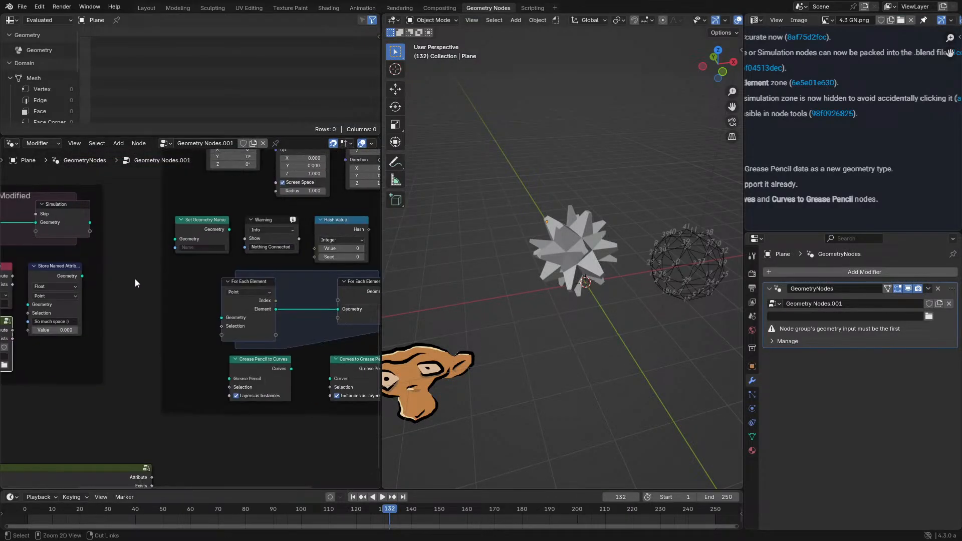
pyautogui.hotkey('ctrl', 'space')
pyautogui.scroll(3, 446, 215)
pyautogui.moveTo(474, 203); pyautogui.dragTo(224, 272, button='middle')
pyautogui.scroll(1, 224, 272)
pyautogui.moveTo(225, 265); pyautogui.dragTo(587, 395)
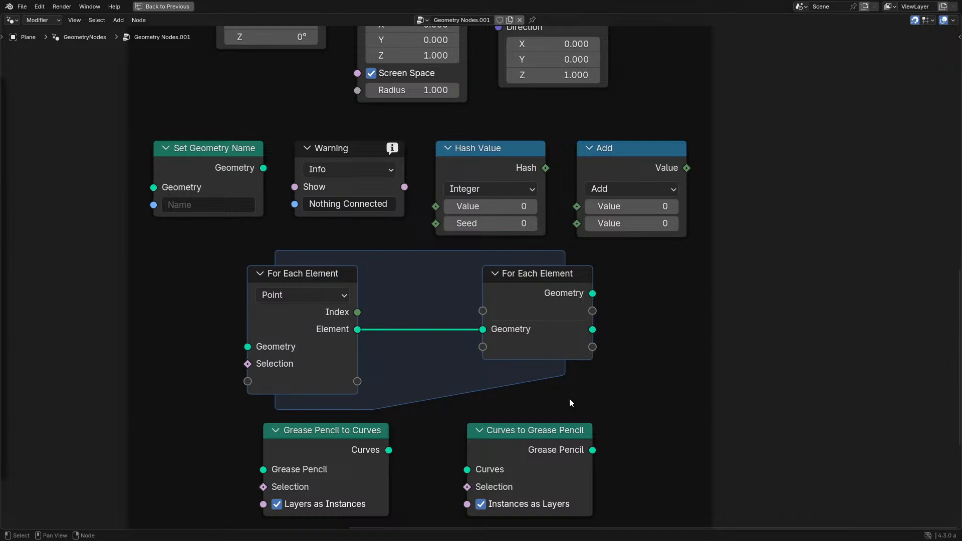
pyautogui.scroll(-1, 523, 340)
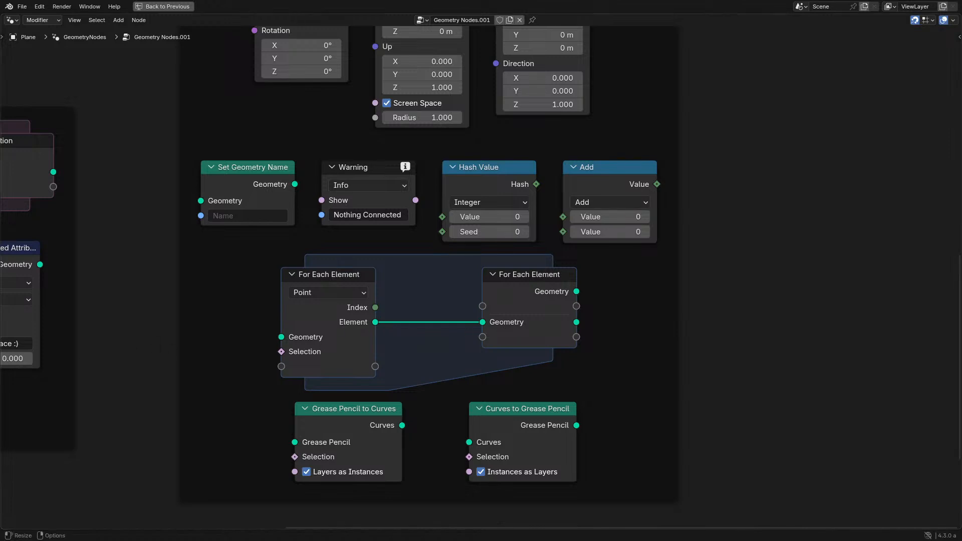
pyautogui.scroll(3, 305, 285)
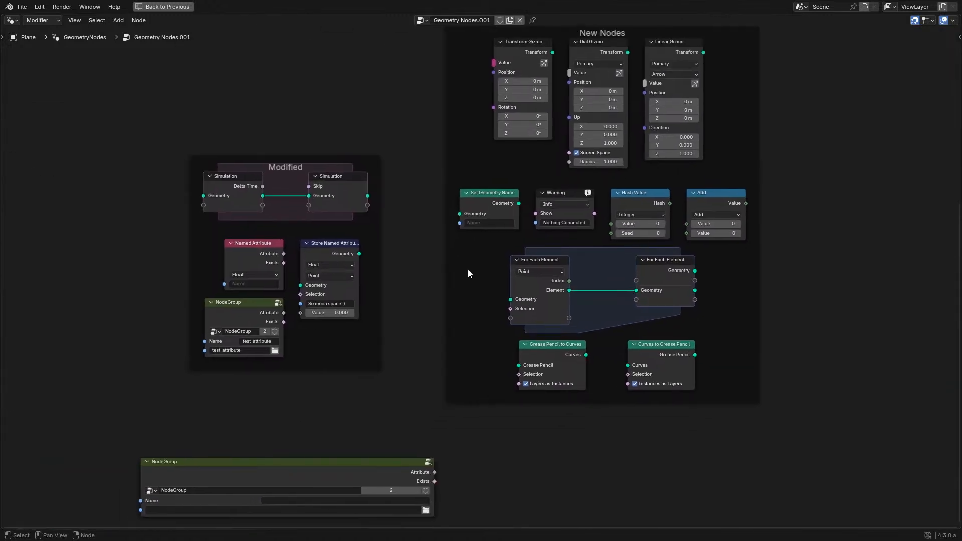
# - Set the NodeGroup group's color tag to Color and return to the parent node tree
pyautogui.moveTo(155, 336); pyautogui.dragTo(165, 331)
pyautogui.press('Tab')
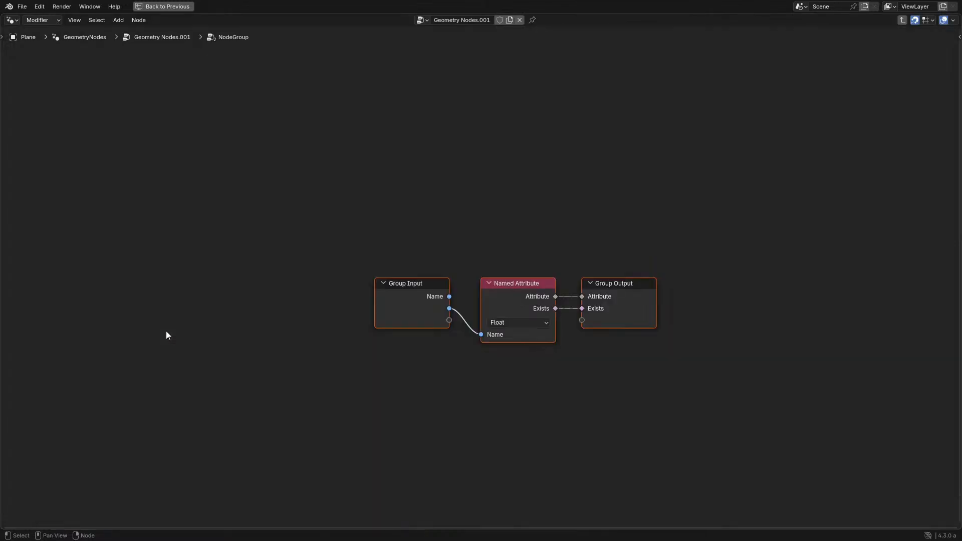
pyautogui.press('n')
pyautogui.click(904, 180)
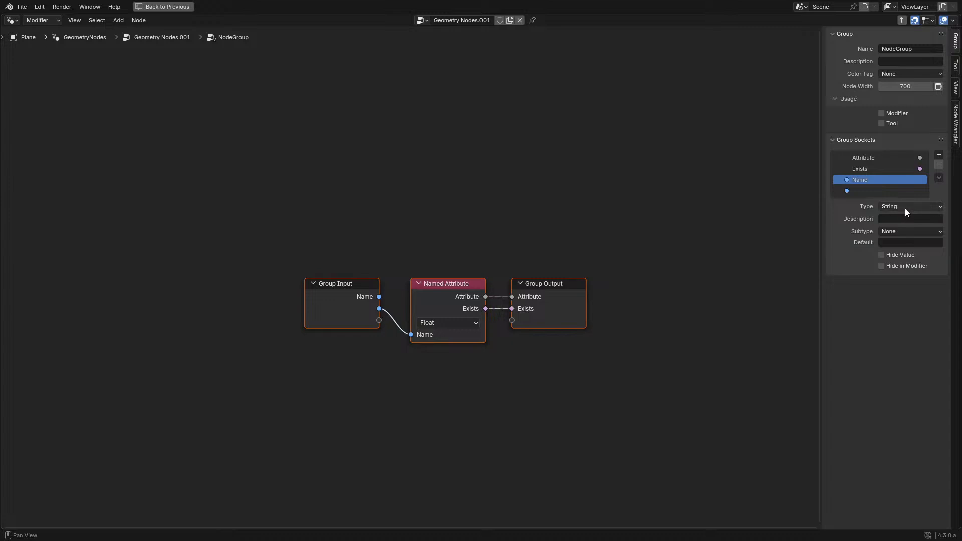
pyautogui.click(897, 74)
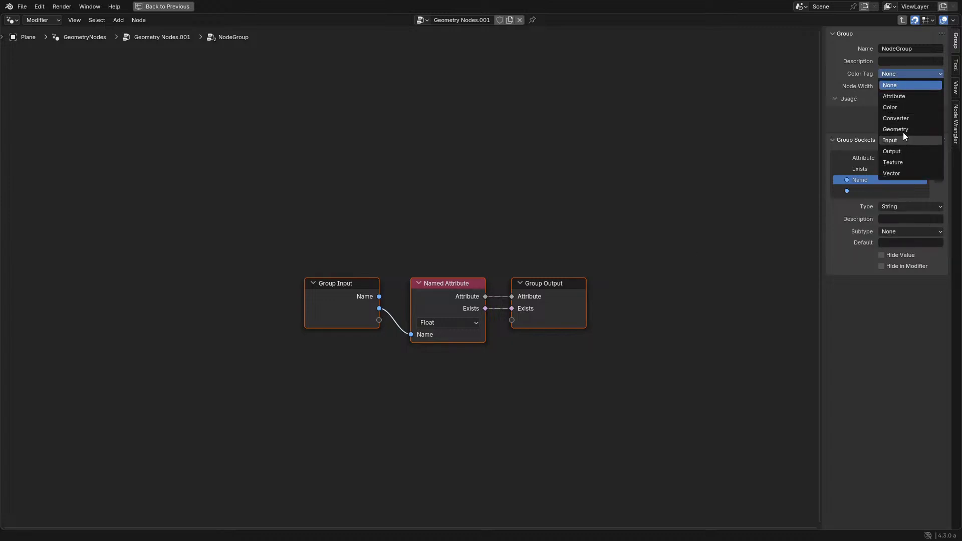
pyautogui.click(900, 110)
pyautogui.press('Tab')
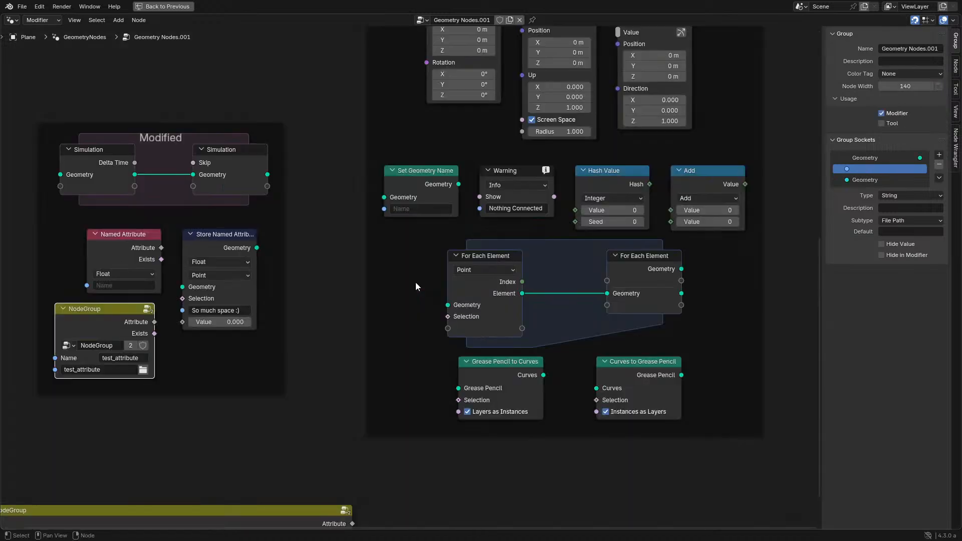
# - Move the wide NodeGroup node up to just below the Modified frame
pyautogui.moveTo(275, 244); pyautogui.dragTo(503, 133, button='middle')
pyautogui.scroll(4, 493, 151)
pyautogui.scroll(-2, 476, 200)
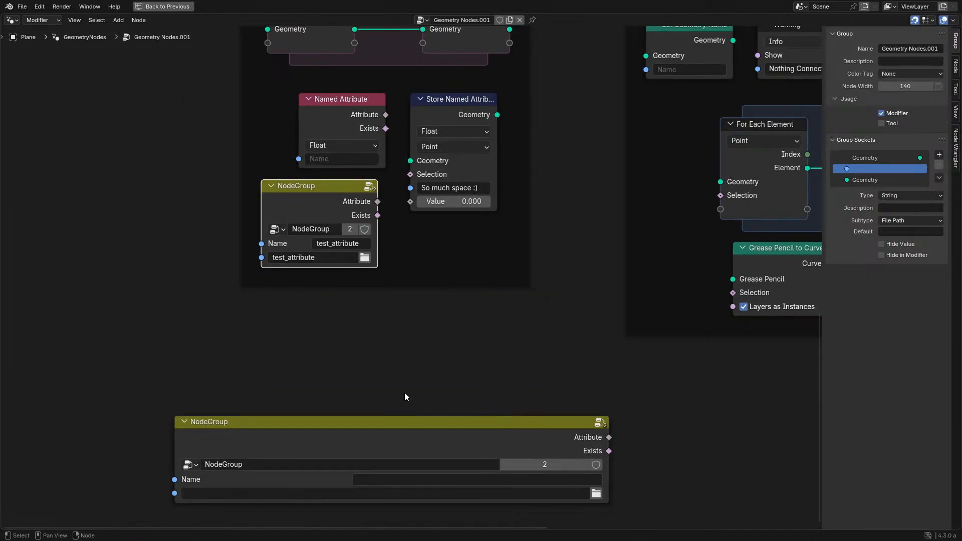
pyautogui.moveTo(335, 440); pyautogui.dragTo(334, 340)
# - Set the NodeGroup group's color tag to Converter and check its header color in the parent node tree
pyautogui.press('Tab')
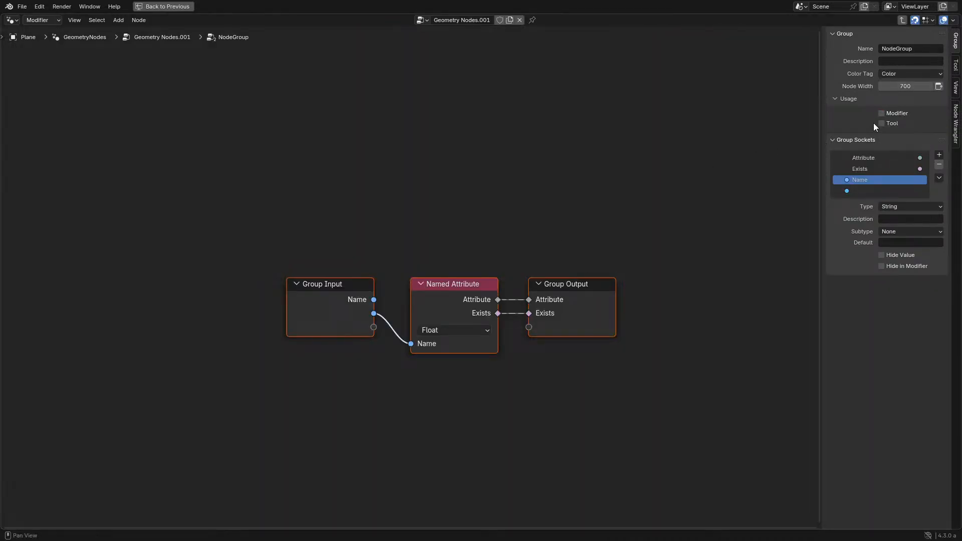
pyautogui.click(896, 73)
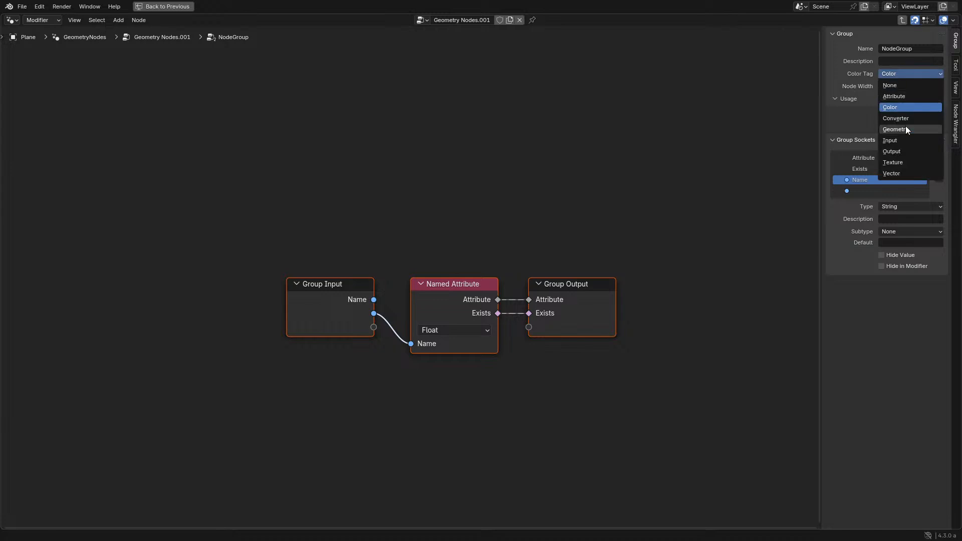
pyautogui.click(904, 118)
pyautogui.press('Tab')
pyautogui.press('Tab')
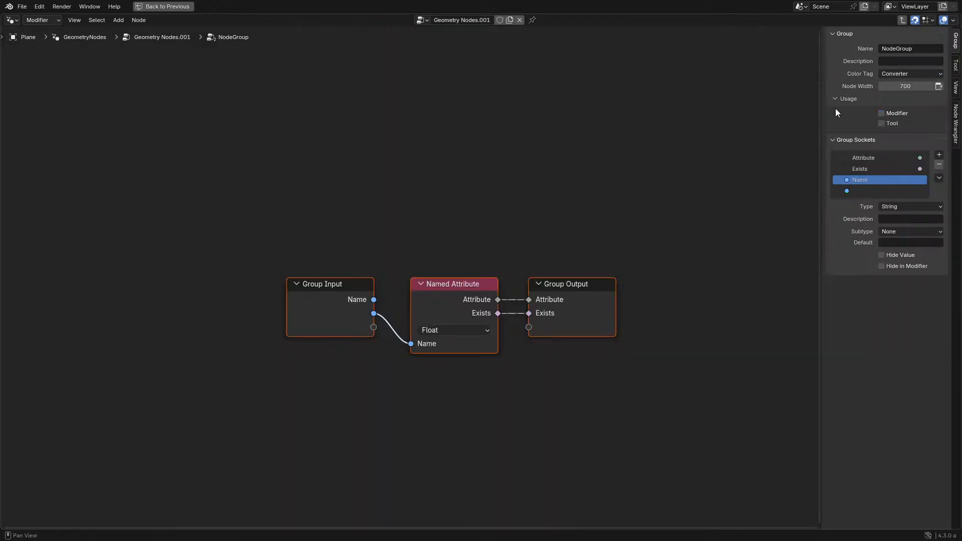
# - Try the Geometry color tag on the NodeGroup group, switch it to Attribute, and return to the parent node tree
pyautogui.click(890, 74)
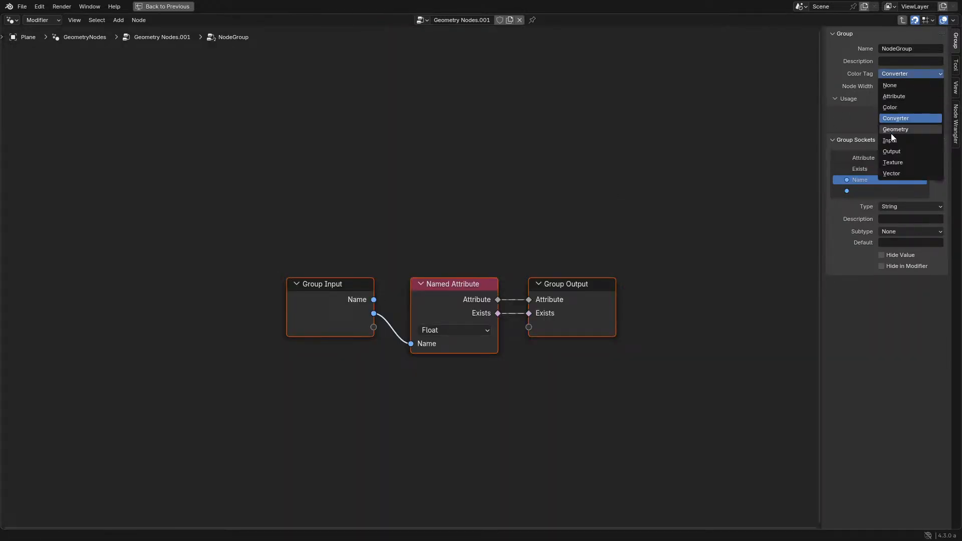
pyautogui.click(891, 129)
pyautogui.click(904, 74)
pyautogui.click(896, 96)
pyautogui.press('Tab')
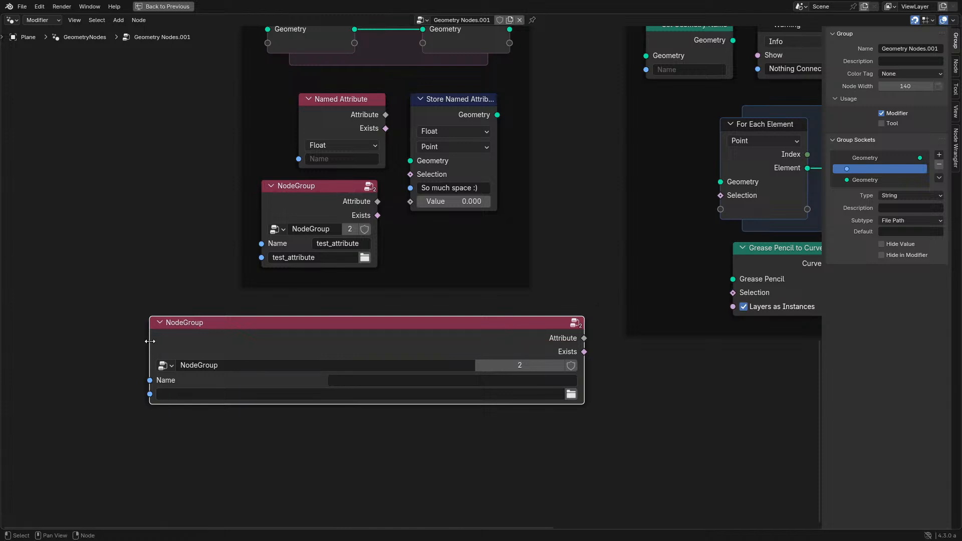
# - Narrow the wide NodeGroup node by moving its left edge inward, and hide the node editor's sidebar
pyautogui.moveTo(149, 328); pyautogui.dragTo(256, 326)
pyautogui.moveTo(423, 264); pyautogui.dragTo(316, 343, button='middle')
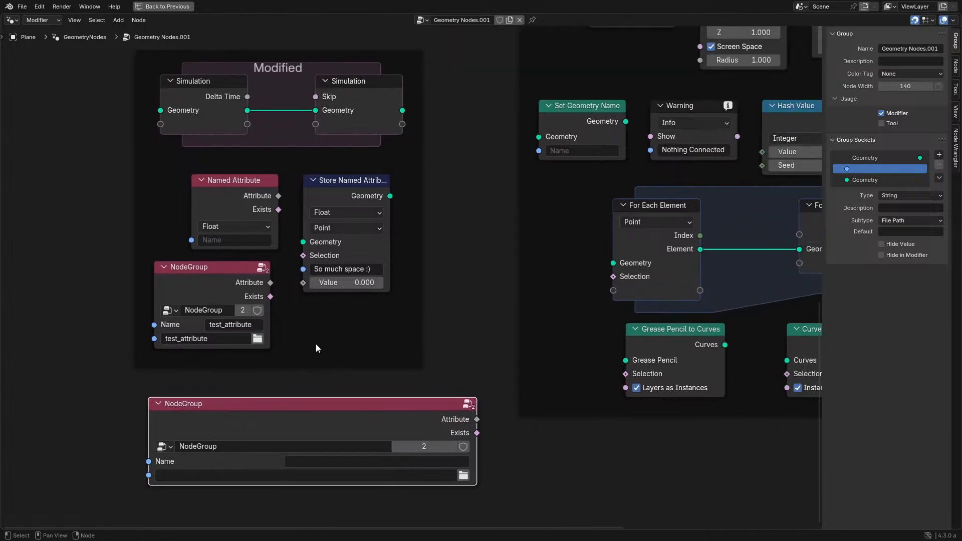
pyautogui.press('m')
pyautogui.press('m')
pyautogui.press('n')
# - Examine the Hash Value, Add, Warning and Set Geometry Name nodes in the New Nodes frame
pyautogui.scroll(-3, 506, 288)
pyautogui.moveTo(509, 291); pyautogui.dragTo(264, 346, button='middle')
pyautogui.moveTo(368, 299); pyautogui.dragTo(300, 469, button='middle')
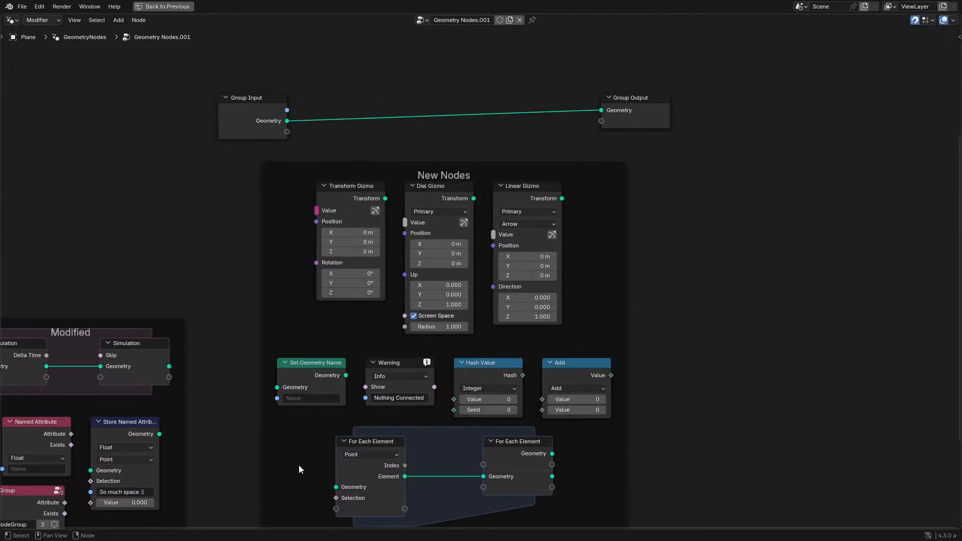
pyautogui.scroll(1, 412, 361)
pyautogui.moveTo(412, 360); pyautogui.dragTo(350, 277, button='middle')
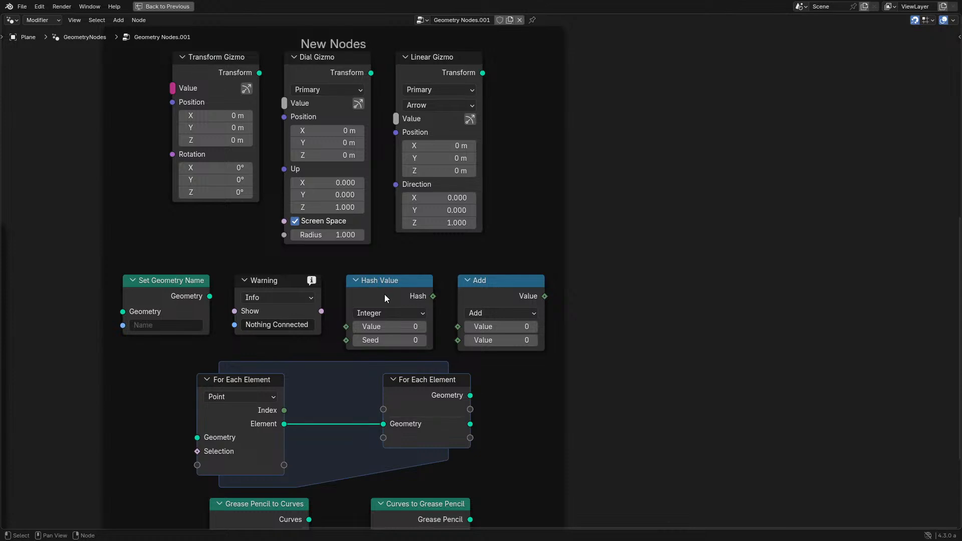
pyautogui.click(492, 285)
pyautogui.scroll(1, 370, 302)
pyautogui.moveTo(371, 302); pyautogui.dragTo(477, 296, button='middle')
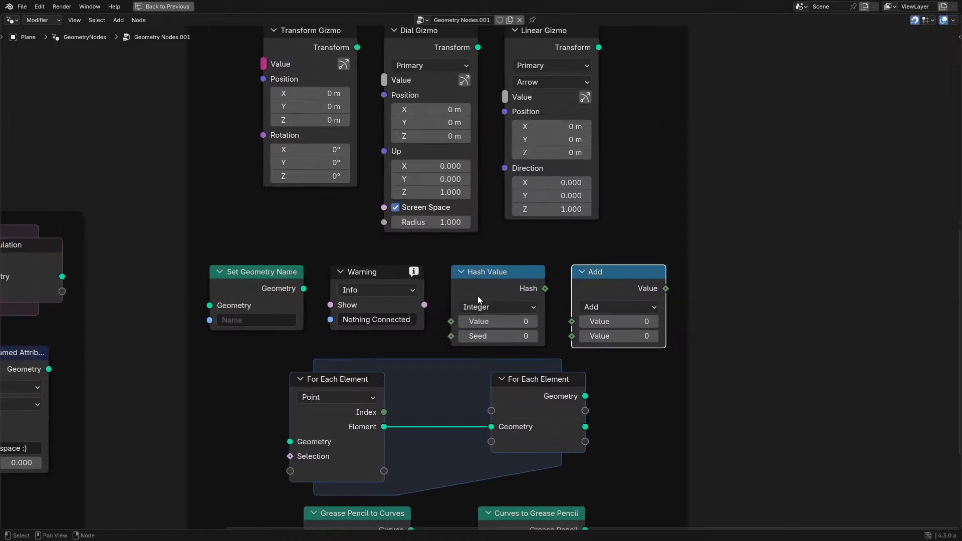
pyautogui.scroll(1, 477, 296)
pyautogui.click(348, 277)
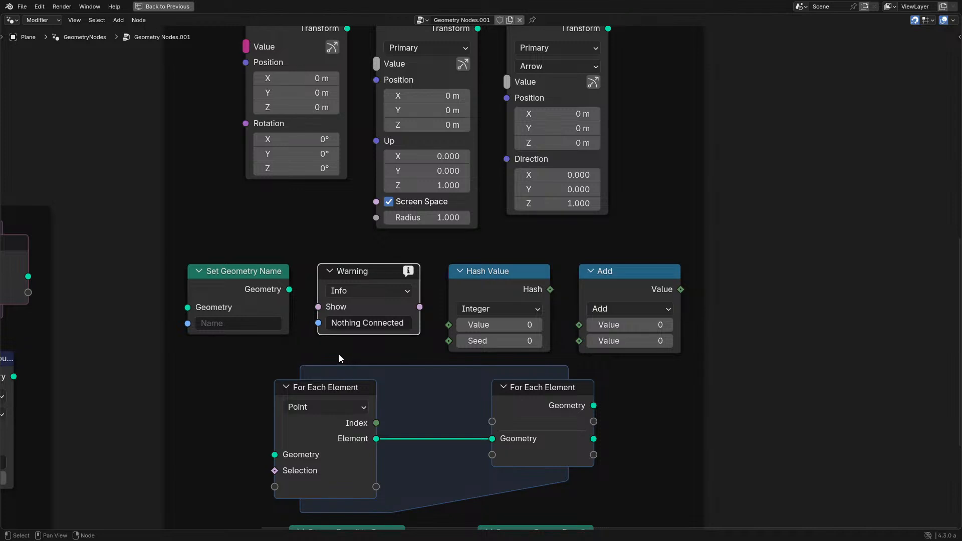
pyautogui.moveTo(337, 357); pyautogui.dragTo(379, 279, button='middle')
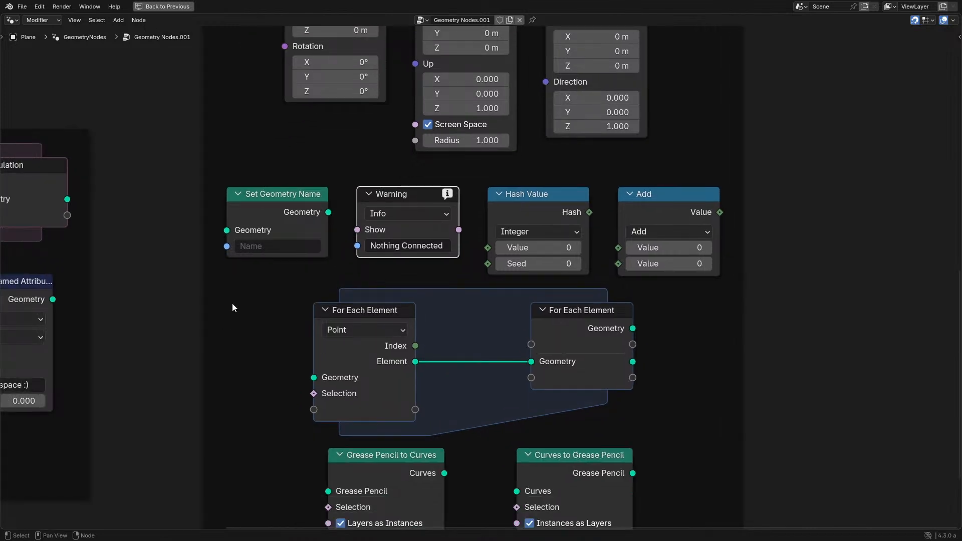
pyautogui.click(279, 225)
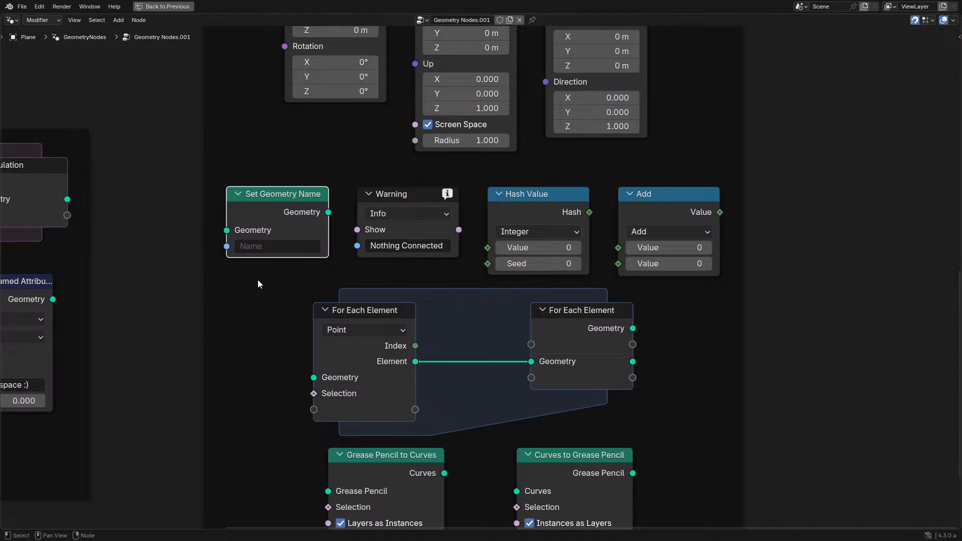
# - Examine the For Each Element zone and the Grease Pencil to Curves and Curves to Grease Pencil nodes in the New Nodes frame
pyautogui.moveTo(381, 417); pyautogui.dragTo(366, 322, button='middle')
pyautogui.scroll(-6, 356, 321)
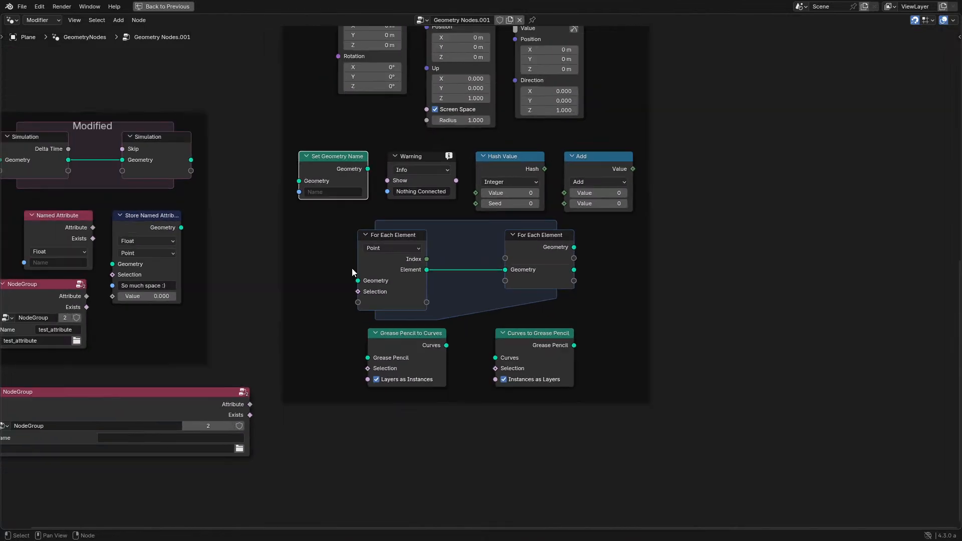
pyautogui.moveTo(354, 240); pyautogui.dragTo(342, 377, button='middle')
pyautogui.moveTo(303, 199); pyautogui.dragTo(574, 426)
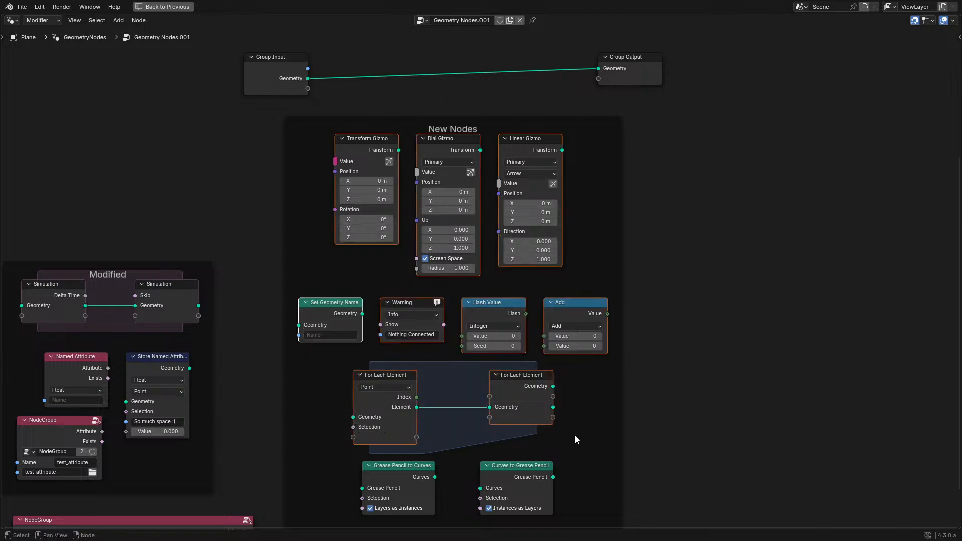
pyautogui.moveTo(568, 426); pyautogui.dragTo(541, 310, button='middle')
pyautogui.scroll(2, 540, 307)
pyautogui.scroll(1, 540, 304)
pyautogui.moveTo(224, 374); pyautogui.dragTo(519, 426)
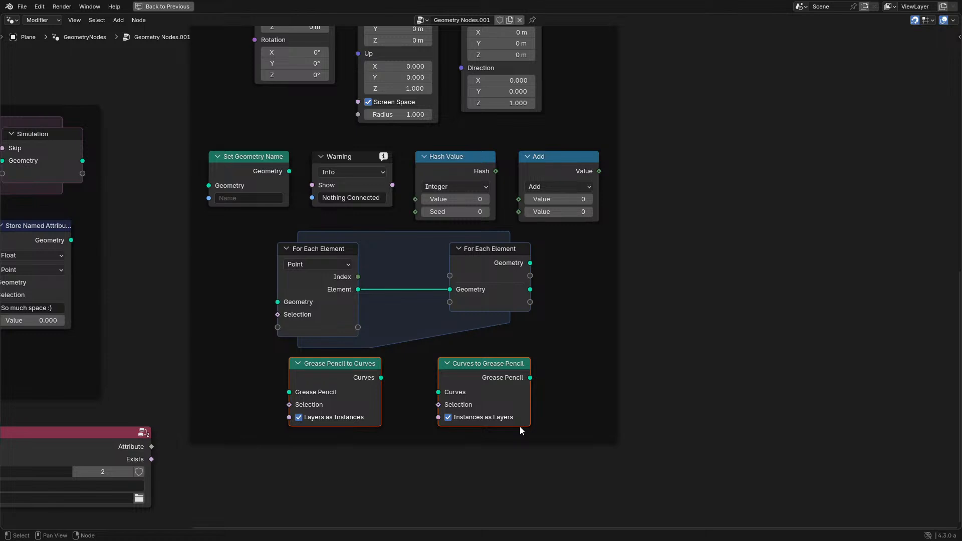
pyautogui.scroll(-3, 493, 345)
pyautogui.moveTo(429, 242); pyautogui.dragTo(478, 325, button='middle')
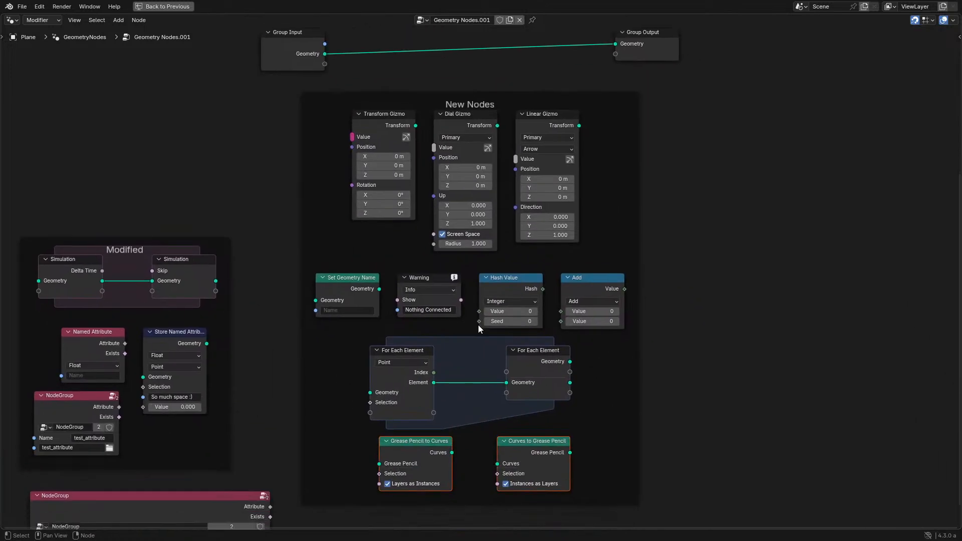
pyautogui.scroll(2, 496, 410)
pyautogui.moveTo(497, 410); pyautogui.dragTo(468, 355, button='middle')
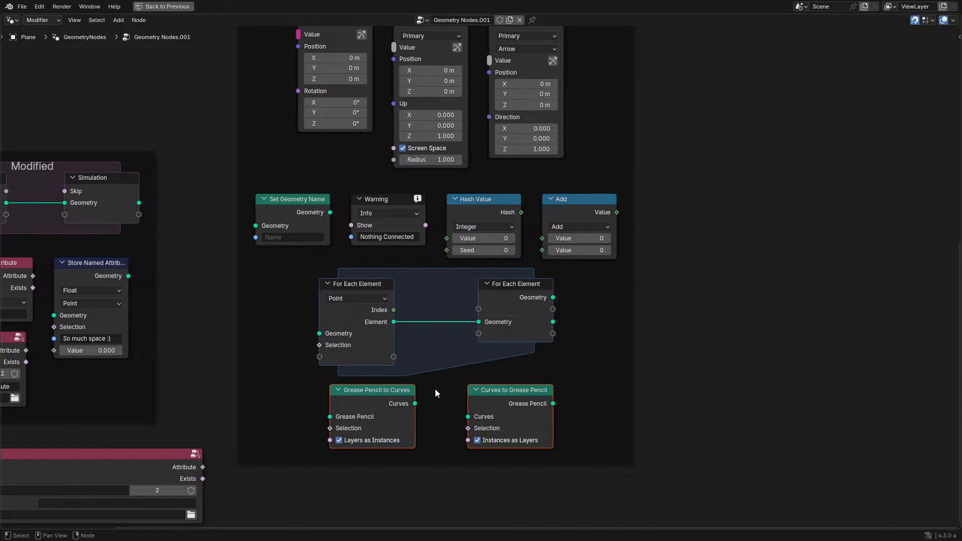
pyautogui.moveTo(367, 323)
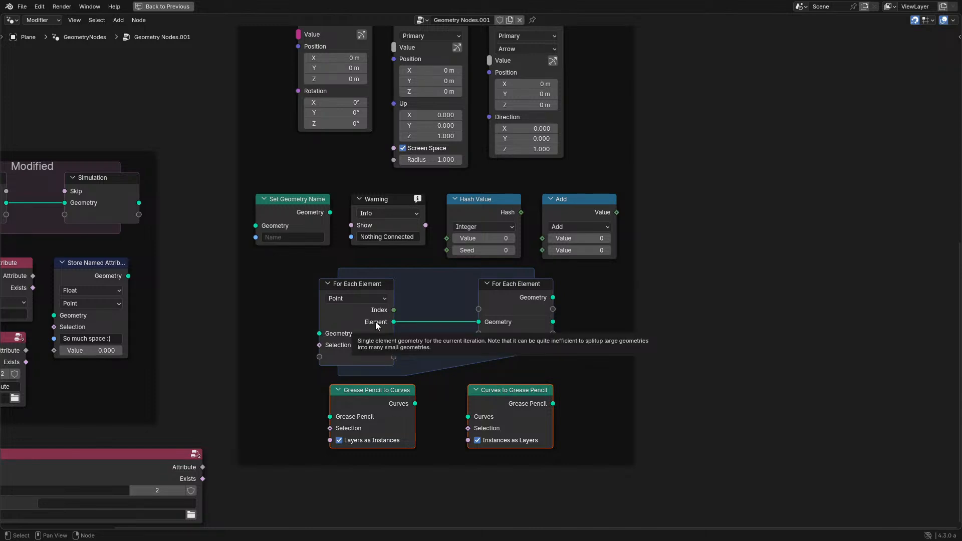
# - Restore the full workspace layout, add a mesh plane, clear its location and move it in front of the spiky object
pyautogui.hotkey('ctrl', 'space')
pyautogui.scroll(2, 242, 297)
pyautogui.scroll(2, 242, 301)
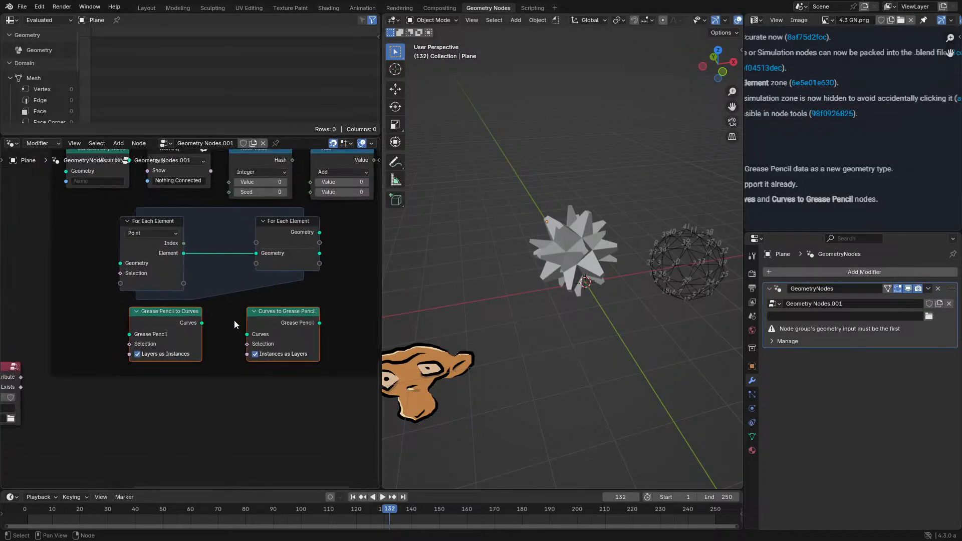
pyautogui.moveTo(519, 307); pyautogui.dragTo(512, 311, button='middle')
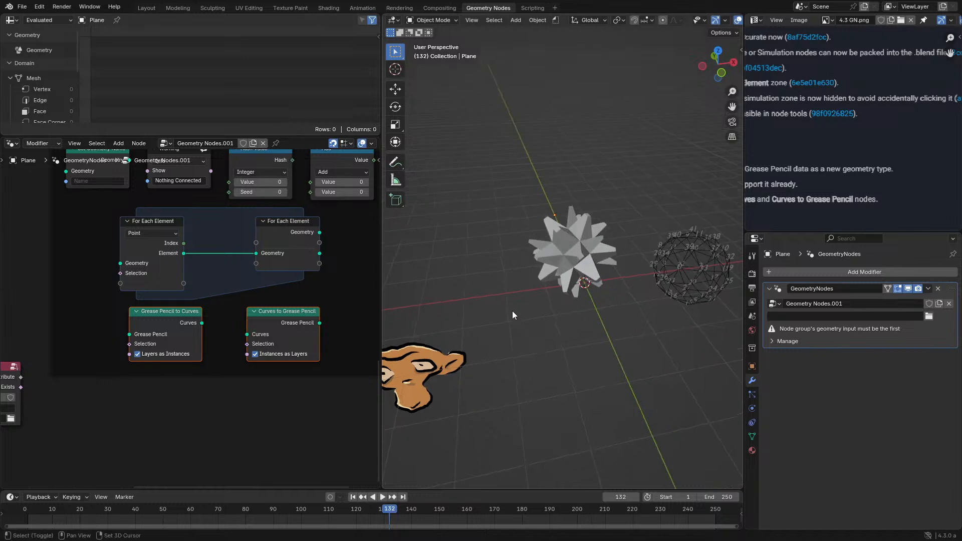
pyautogui.hotkey('shift', 'a')
pyautogui.moveTo(476, 327)
pyautogui.click(575, 323)
pyautogui.hotkey('alt', 'g')
pyautogui.press('g')
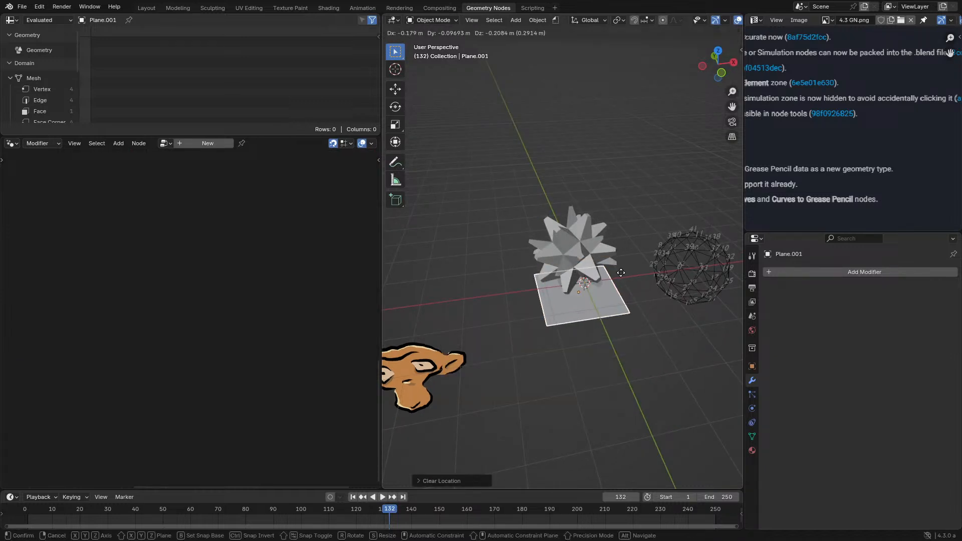
pyautogui.click(561, 394)
# - Create a new geometry node tree on the plane and place a Star curve node below the Group Input link
pyautogui.click(208, 143)
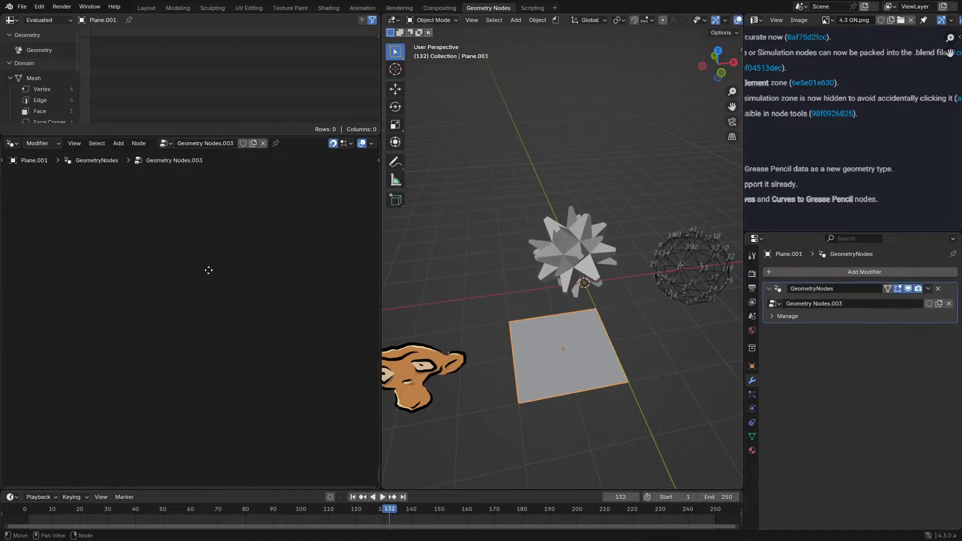
pyautogui.press('Home')
pyautogui.hotkey('shift', 'a')
pyautogui.moveTo(153, 279)
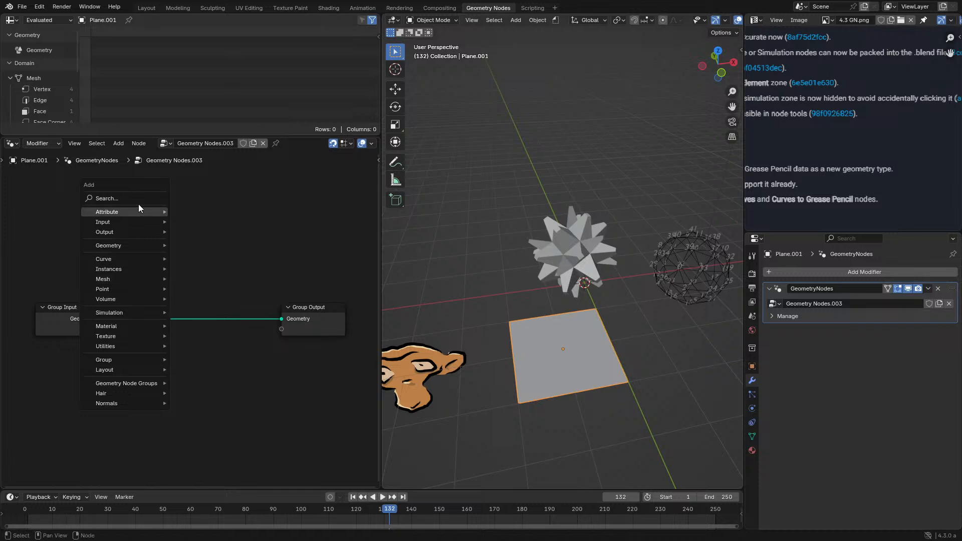
pyautogui.click(138, 198)
pyautogui.write('curve s')
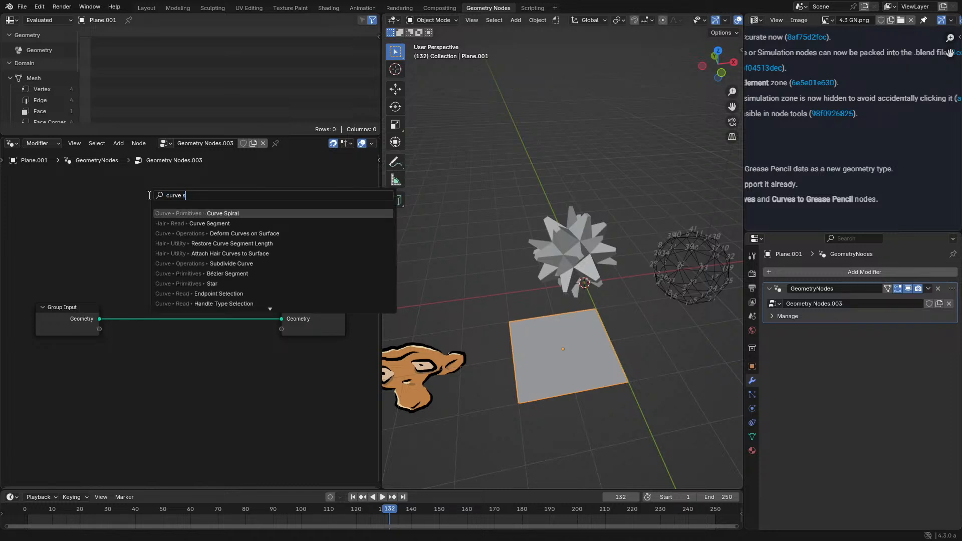
pyautogui.write('t')
pyautogui.click(200, 213)
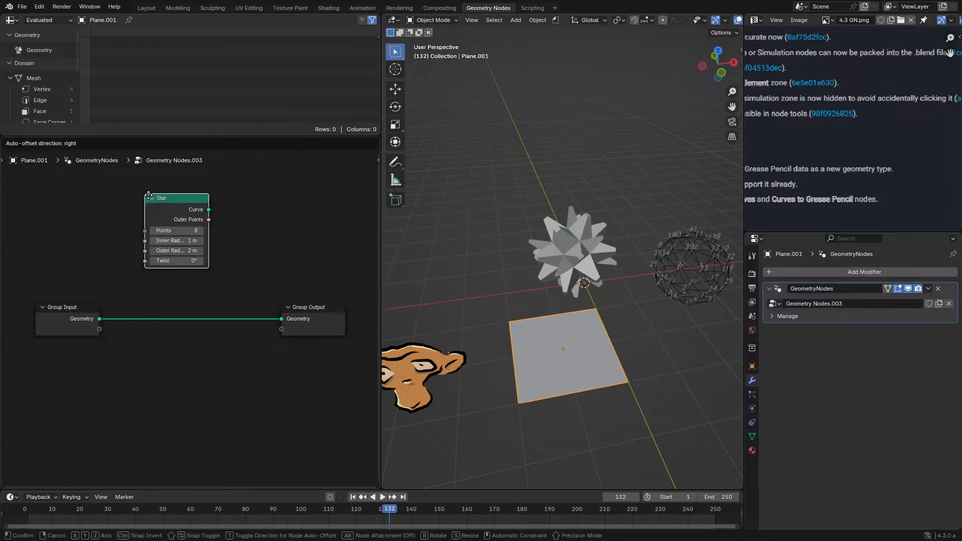
pyautogui.click(163, 368)
# - Add a Curves to Grease Pencil node fed by Star, link it to Group Output and shift both nodes left
pyautogui.hotkey('shift', 'a')
pyautogui.write('to grea')
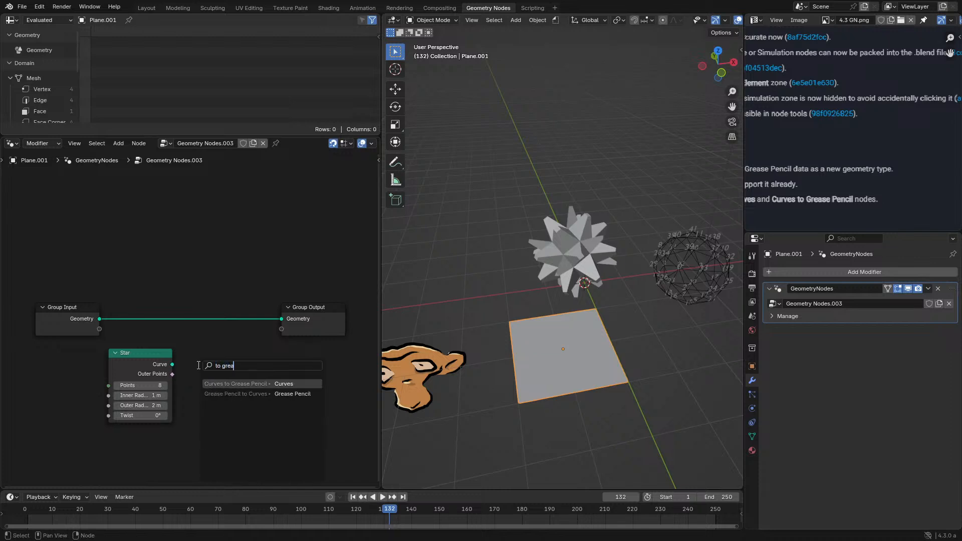
pyautogui.press('Return')
pyautogui.click(207, 362)
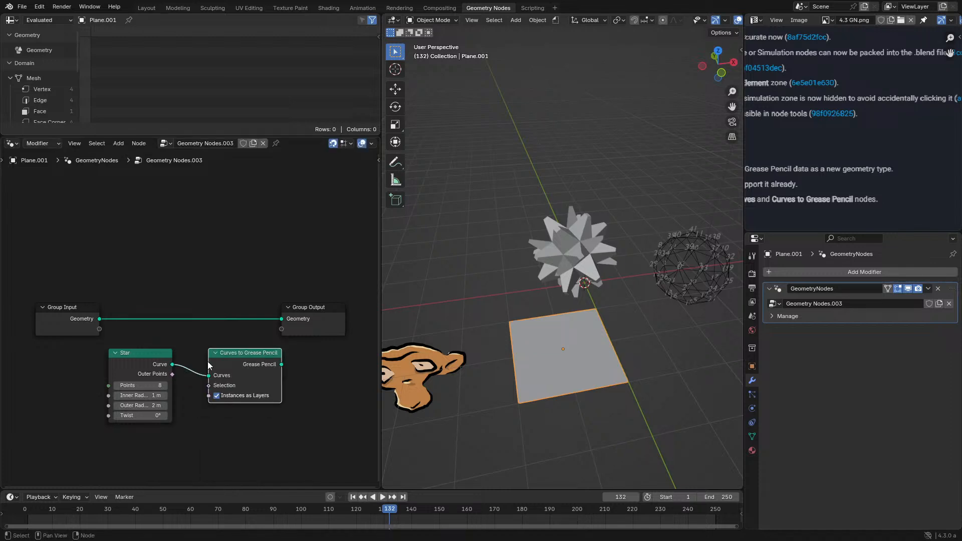
pyautogui.keyDown('alt'); pyautogui.keyDown('shift'); pyautogui.click(241, 365); pyautogui.keyUp('shift'); pyautogui.keyUp('alt')
pyautogui.moveTo(110, 434)
pyautogui.mouseDown()
pyautogui.moveTo(165, 413)
pyautogui.moveTo(256, 353)
pyautogui.mouseUp()
pyautogui.press('g')
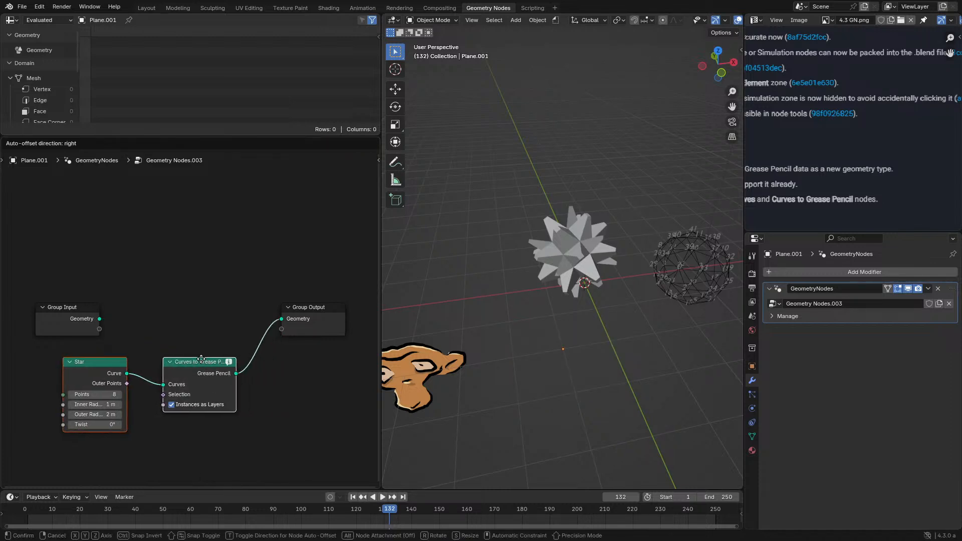
pyautogui.click(207, 356)
# - Check the info note on Curves to Grease Pencil, turn off Instances as Layers and inspect the star outline up close
pyautogui.moveTo(212, 354)
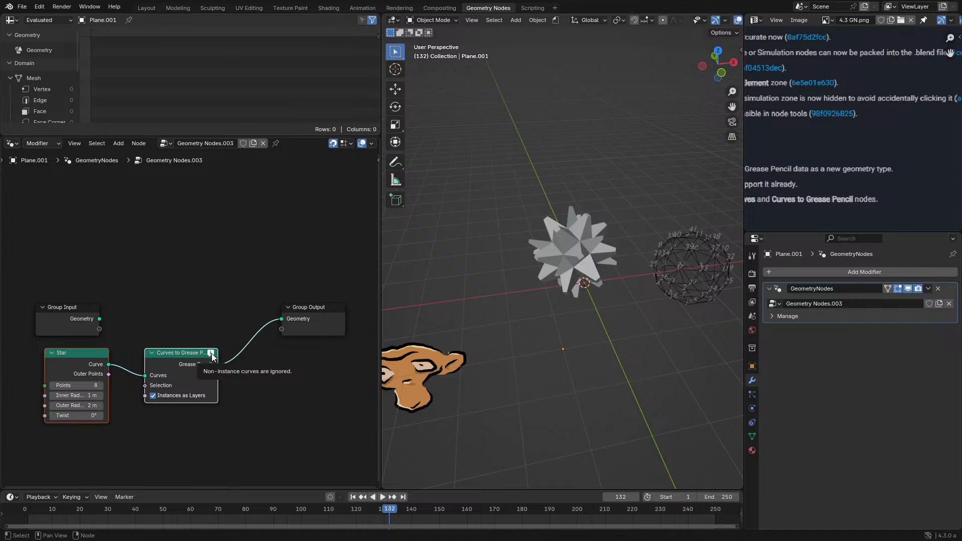
pyautogui.click(154, 396)
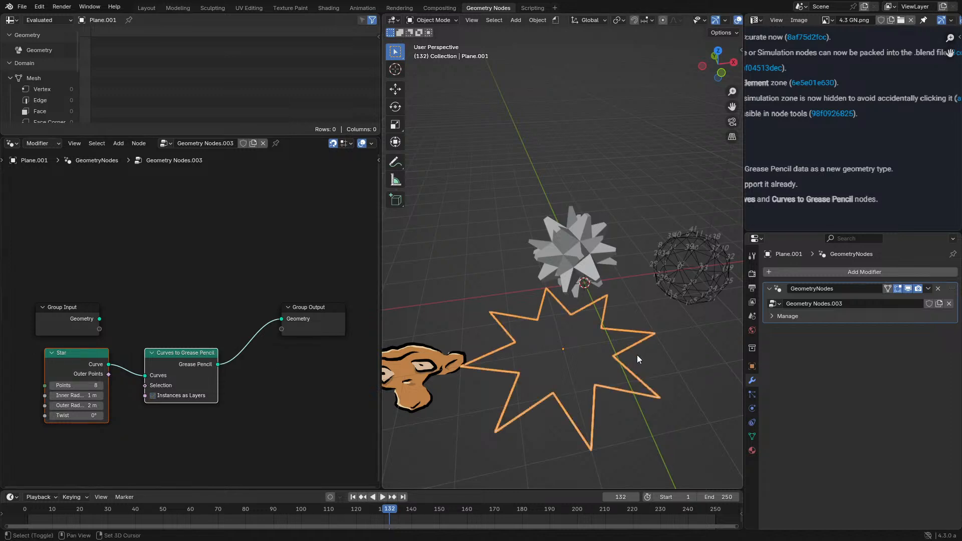
pyautogui.moveTo(636, 355); pyautogui.dragTo(587, 277, button='middle')
pyautogui.moveTo(219, 295); pyautogui.dragTo(224, 267, button='middle')
pyautogui.scroll(4, 596, 295)
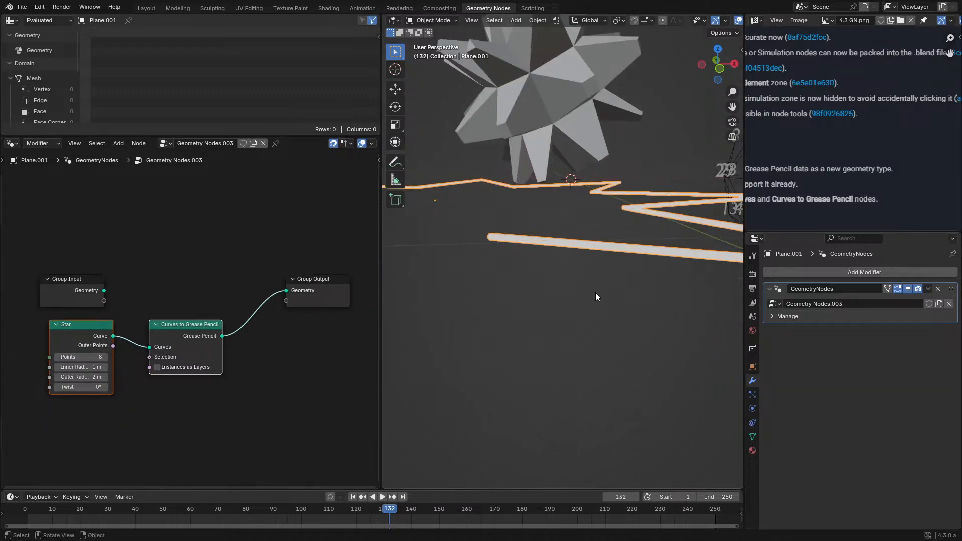
pyautogui.moveTo(596, 294); pyautogui.dragTo(633, 378, button='middle')
# - Preview the star outline in Rendered shading and return the viewport to Solid
pyautogui.press('z')
pyautogui.click(624, 298)
pyautogui.press('z')
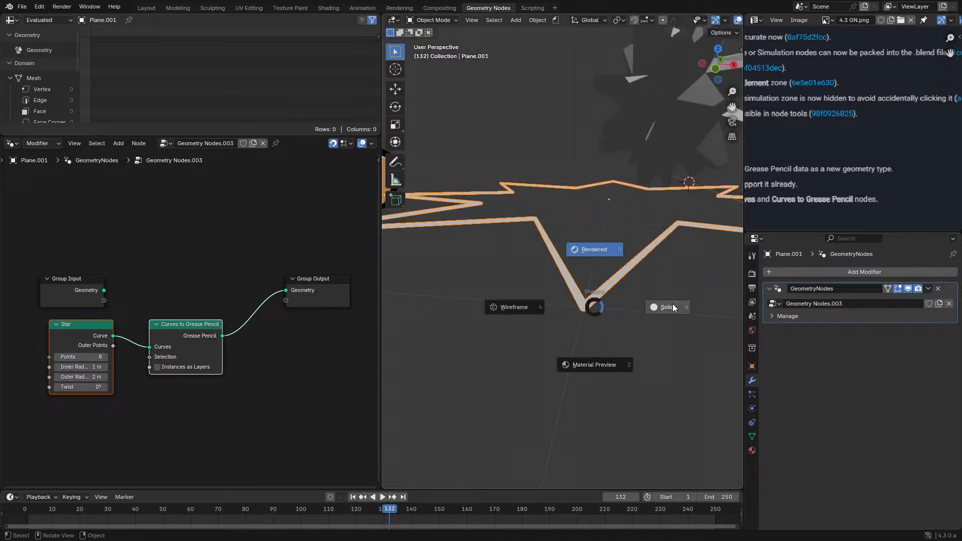
pyautogui.click(672, 303)
# - Turn off the viewport overlays to view the grease pencil star without its selection outline
pyautogui.moveTo(611, 306); pyautogui.dragTo(590, 325, button='middle')
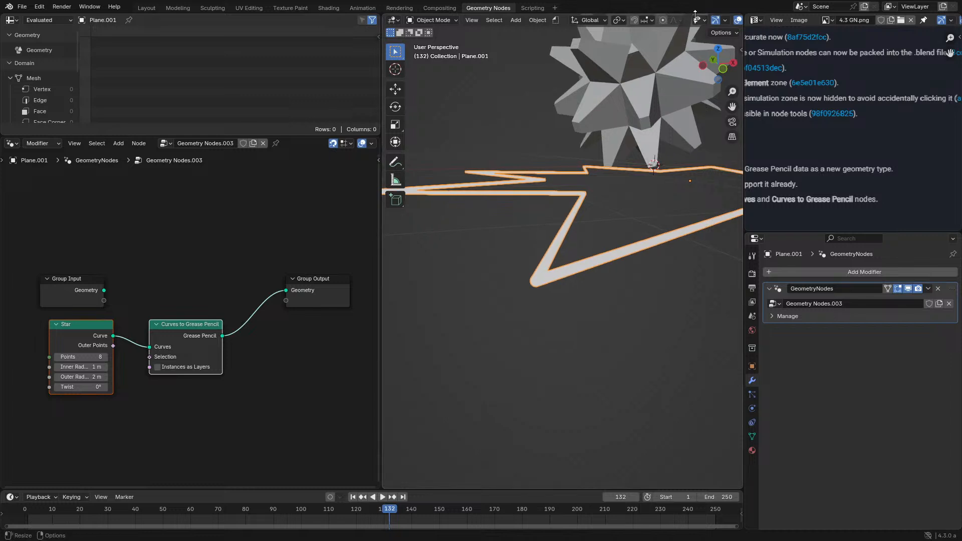
pyautogui.moveTo(715, 20); pyautogui.dragTo(662, 20, button='middle')
pyautogui.click(662, 20)
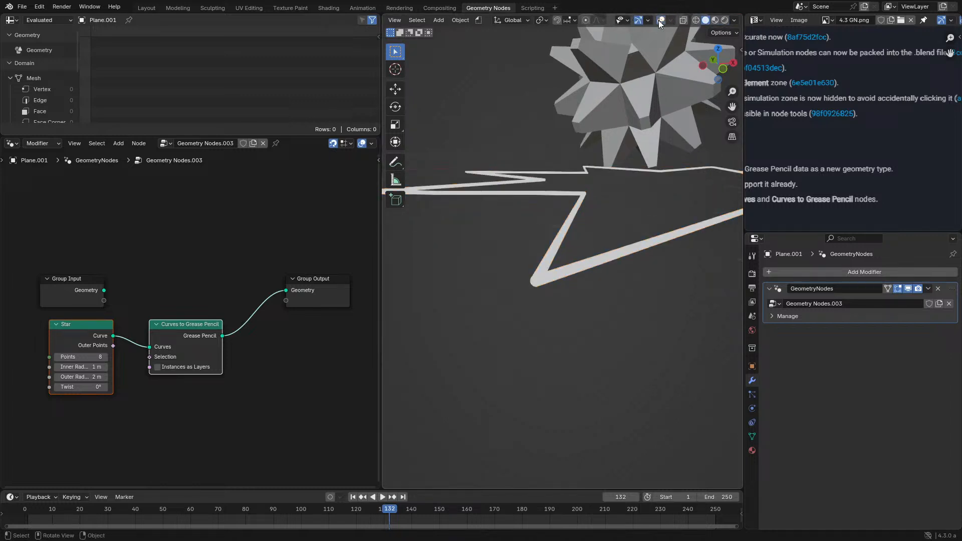
pyautogui.moveTo(498, 163); pyautogui.dragTo(558, 318, button='middle')
# - Move the Star node left to leave more space before Curves to Grease Pencil
pyautogui.moveTo(107, 315); pyautogui.dragTo(211, 295, button='middle')
pyautogui.scroll(3, 164, 284)
pyautogui.click(116, 299)
pyautogui.press('g')
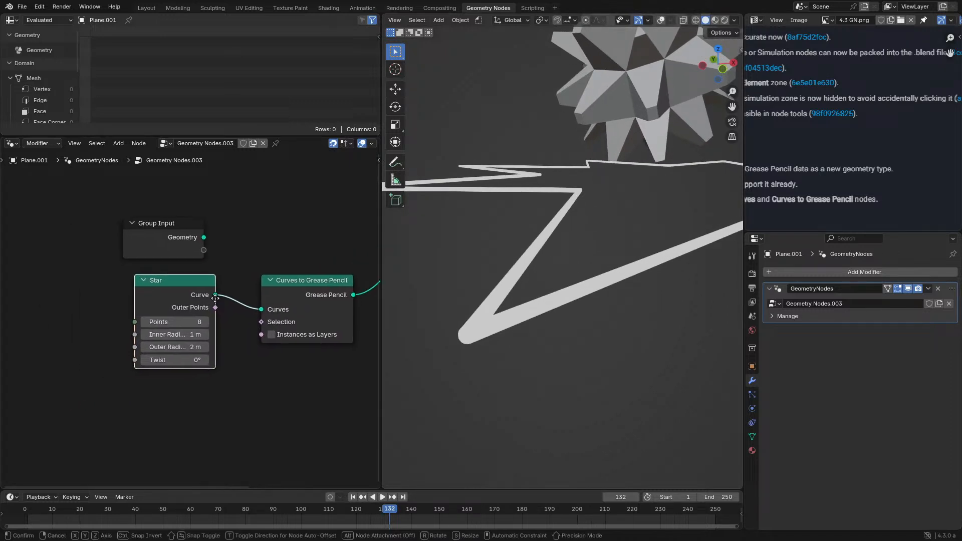
pyautogui.click(98, 307)
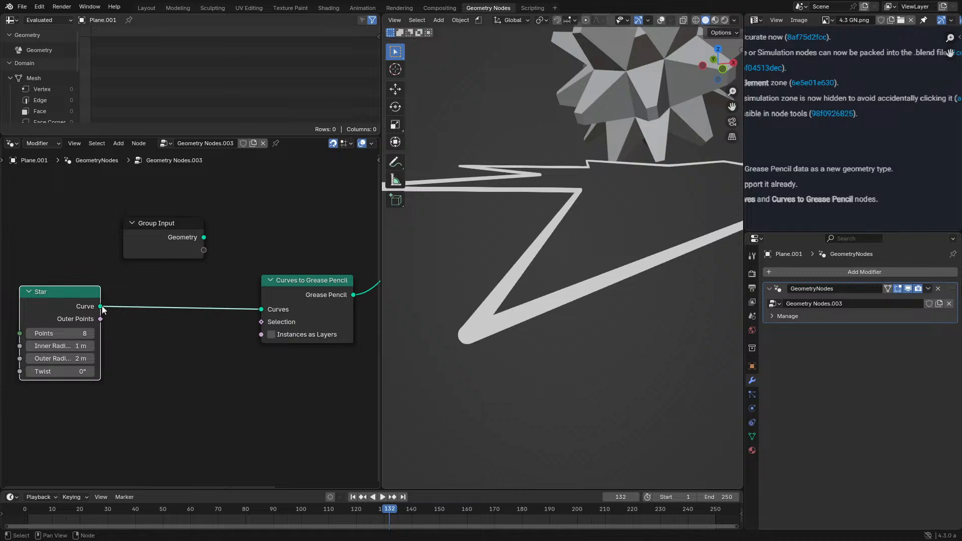
pyautogui.press('g')
pyautogui.click(89, 286)
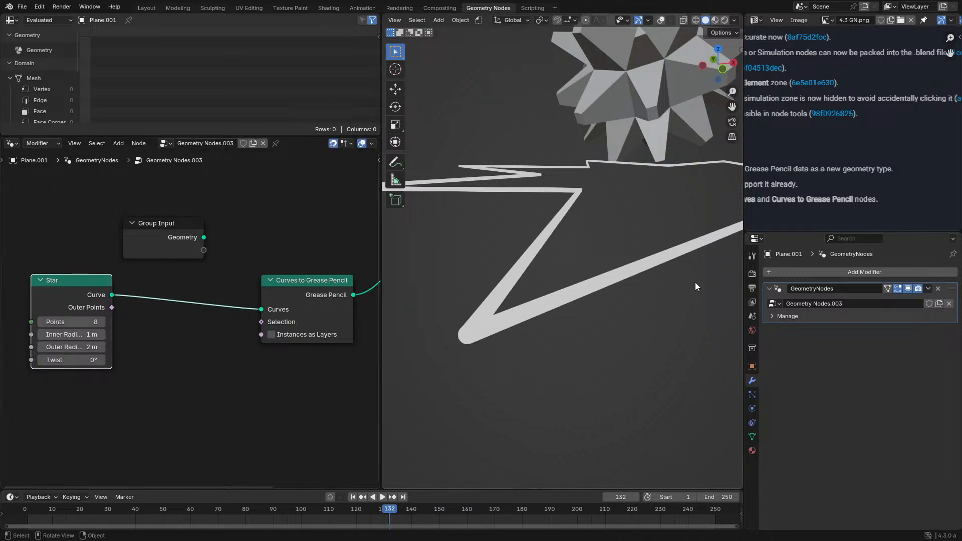
# - Create a new material on the plane and insert a Set Material node between Curves to Grease Pencil and Group Output
pyautogui.click(752, 450)
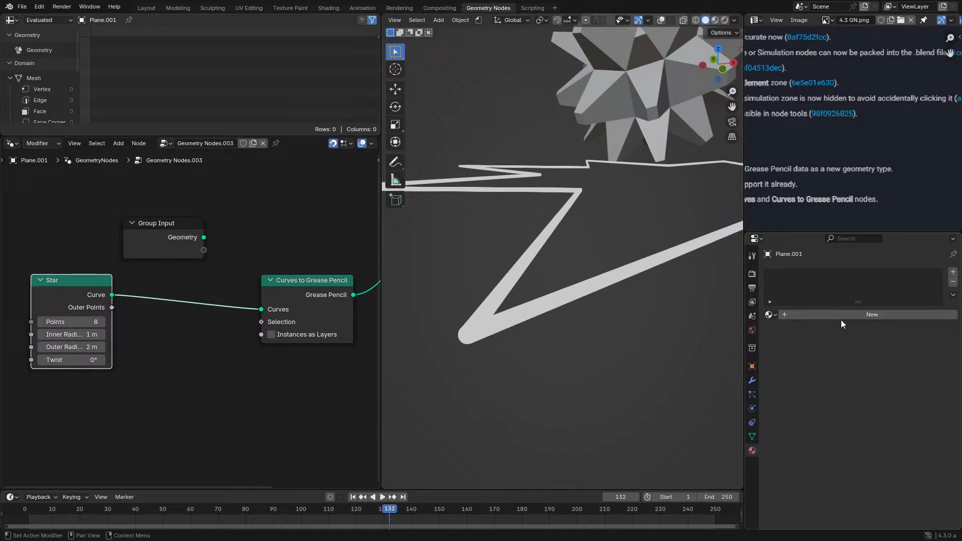
pyautogui.click(821, 314)
pyautogui.keyDown('shift'); pyautogui.moveTo(225, 272); pyautogui.dragTo(200, 290, button='middle'); pyautogui.keyUp('shift')
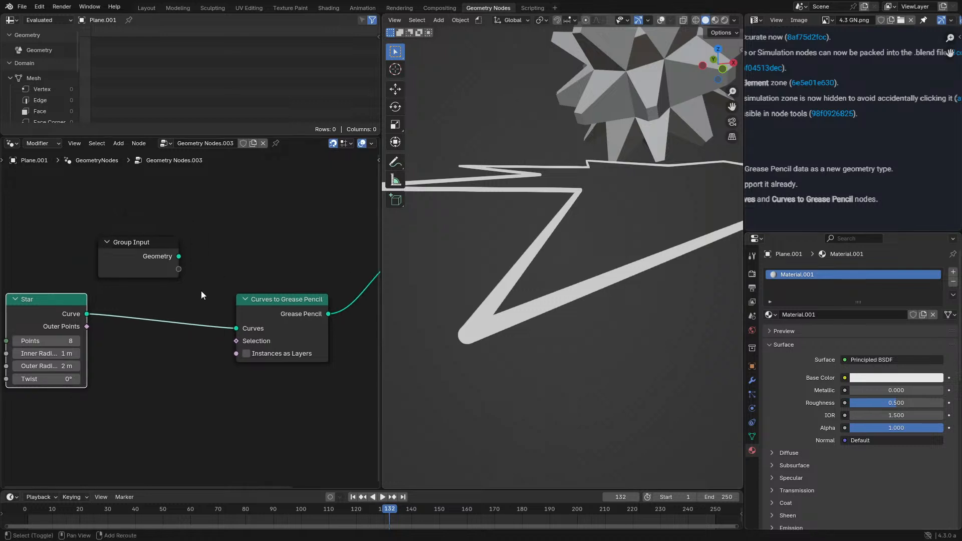
pyautogui.hotkey('shift', 'a')
pyautogui.write('set mat')
pyautogui.press('Return')
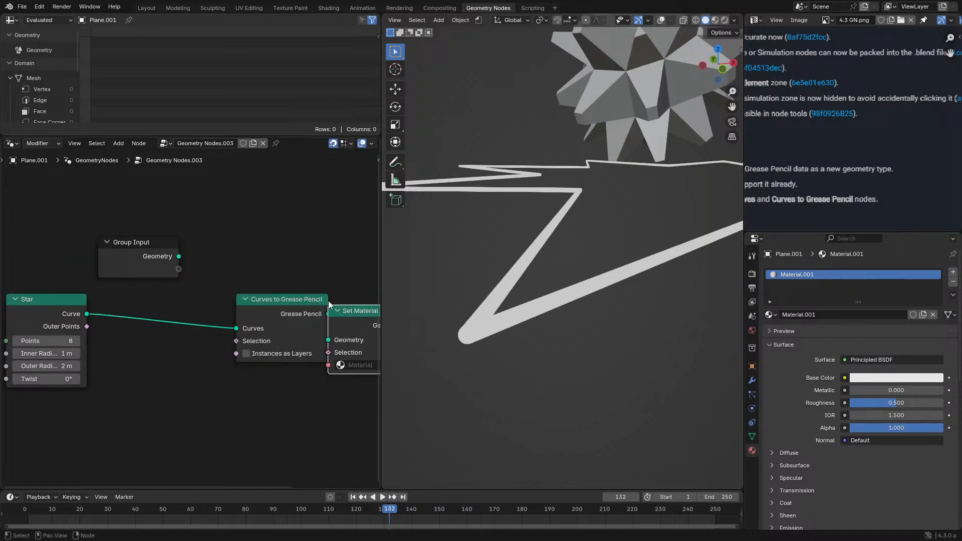
pyautogui.click(350, 304)
pyautogui.keyDown('shift'); pyautogui.moveTo(305, 301); pyautogui.dragTo(167, 287, button='middle'); pyautogui.keyUp('shift')
# - Assign Material.001 in the Set Material node, make its base color orange and line the node up with Curves to Grease Pencil
pyautogui.click(266, 354)
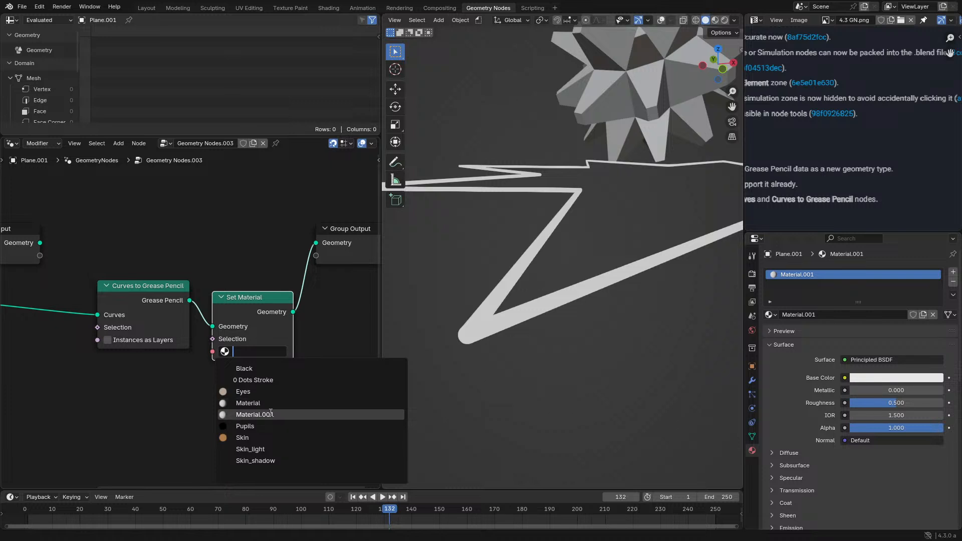
pyautogui.click(254, 414)
pyautogui.click(883, 380)
pyautogui.moveTo(876, 284)
pyautogui.mouseDown()
pyautogui.moveTo(852, 271)
pyautogui.moveTo(920, 228)
pyautogui.moveTo(925, 239)
pyautogui.moveTo(855, 276)
pyautogui.moveTo(868, 287)
pyautogui.mouseUp()
pyautogui.moveTo(260, 311); pyautogui.dragTo(260, 299)
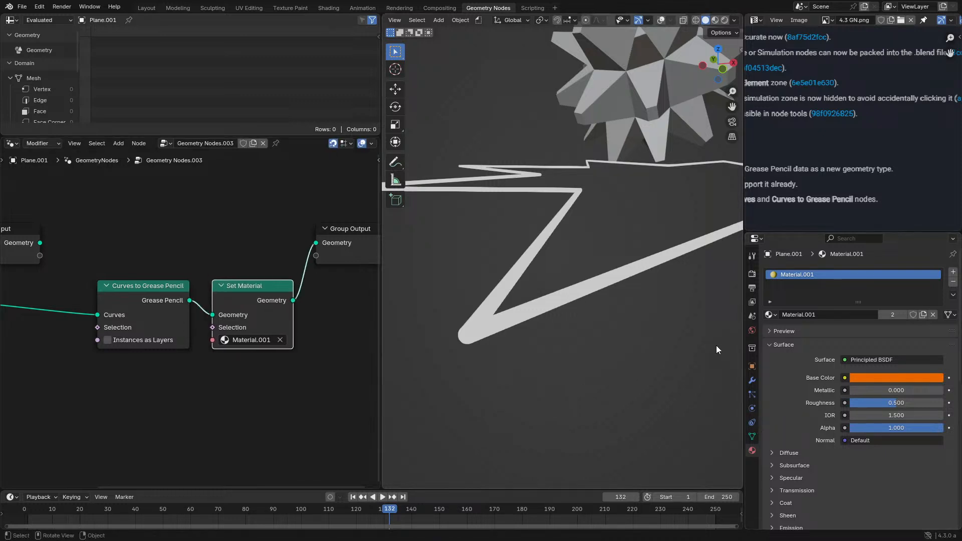
pyautogui.scroll(-2, 717, 345)
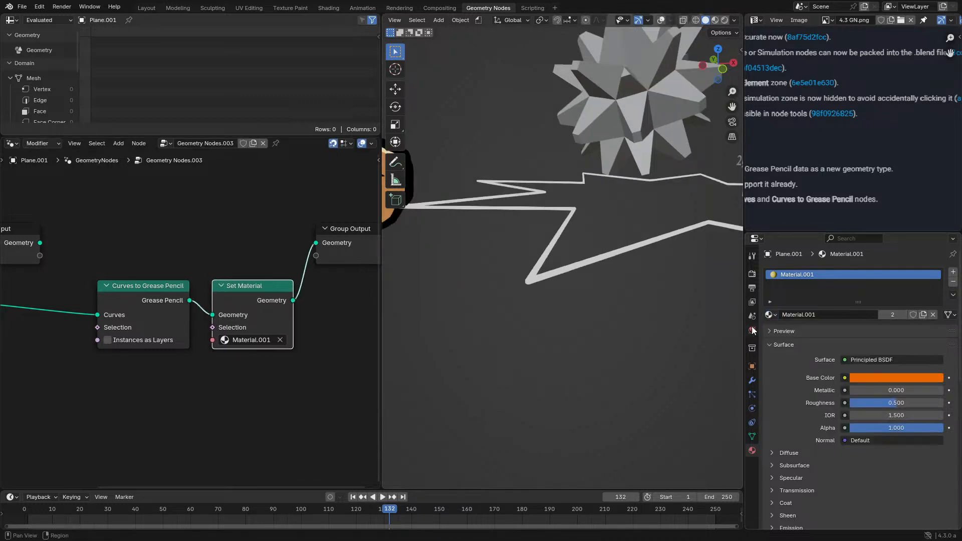
# - Switch the Set Material node to Dots Stroke, compare with the monkey's material list and reselect the star object
pyautogui.click(250, 339)
pyautogui.click(252, 368)
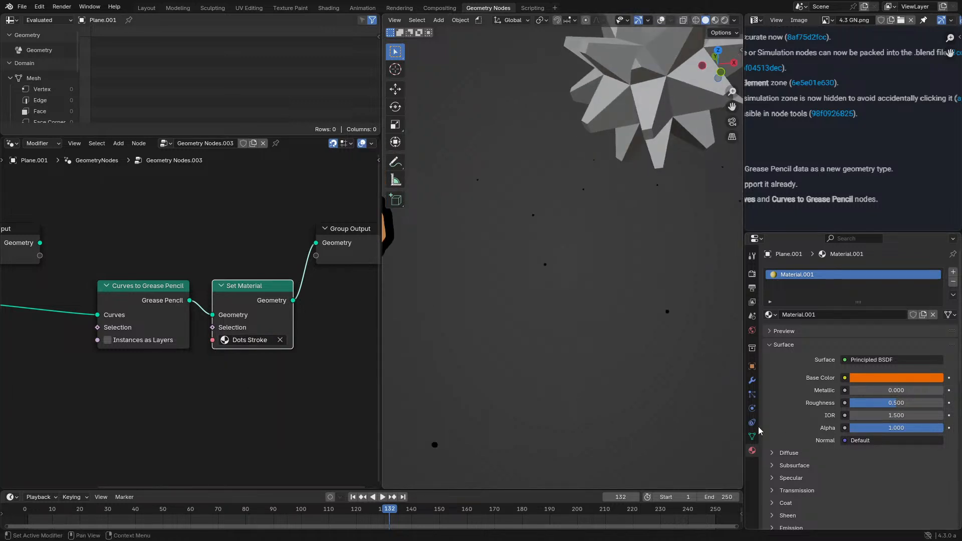
pyautogui.scroll(-3, 605, 354)
pyautogui.scroll(-2, 578, 307)
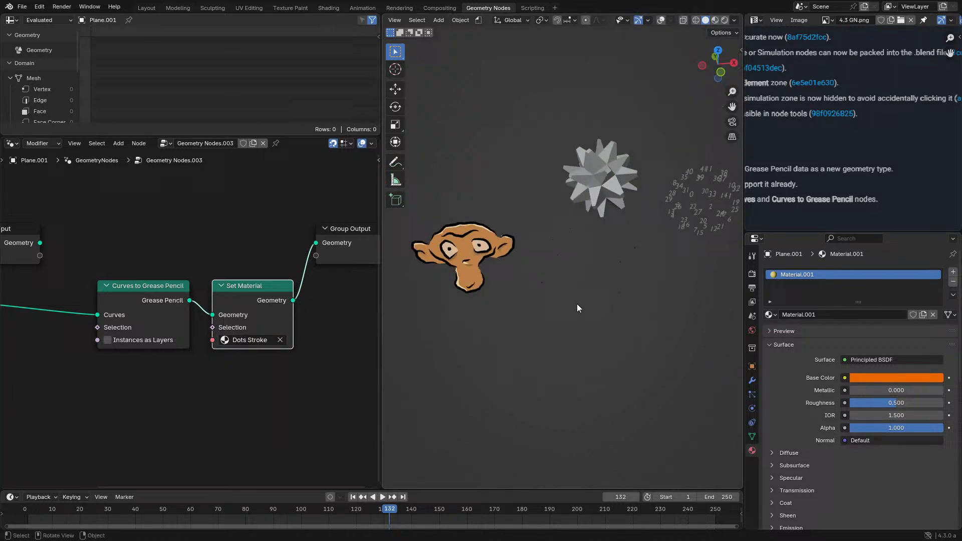
pyautogui.click(483, 245)
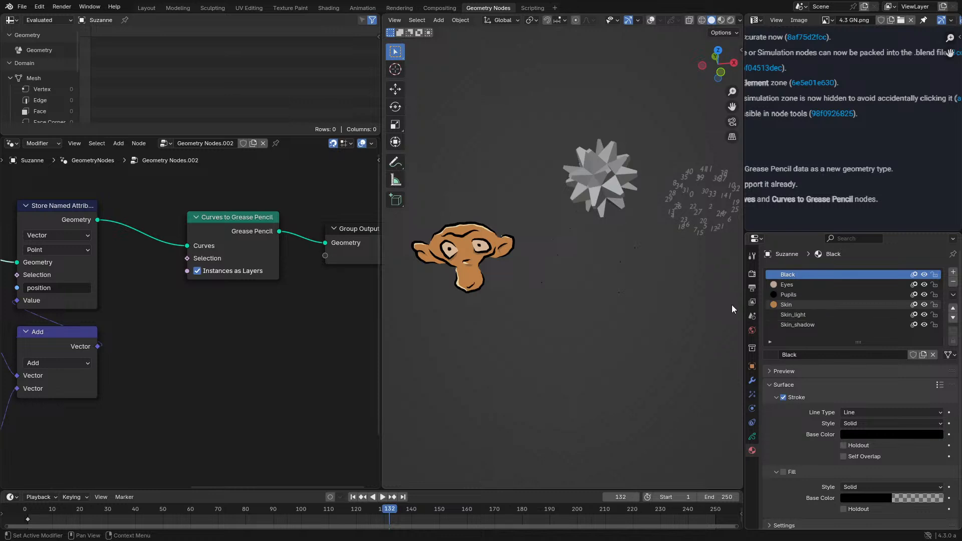
pyautogui.click(542, 282)
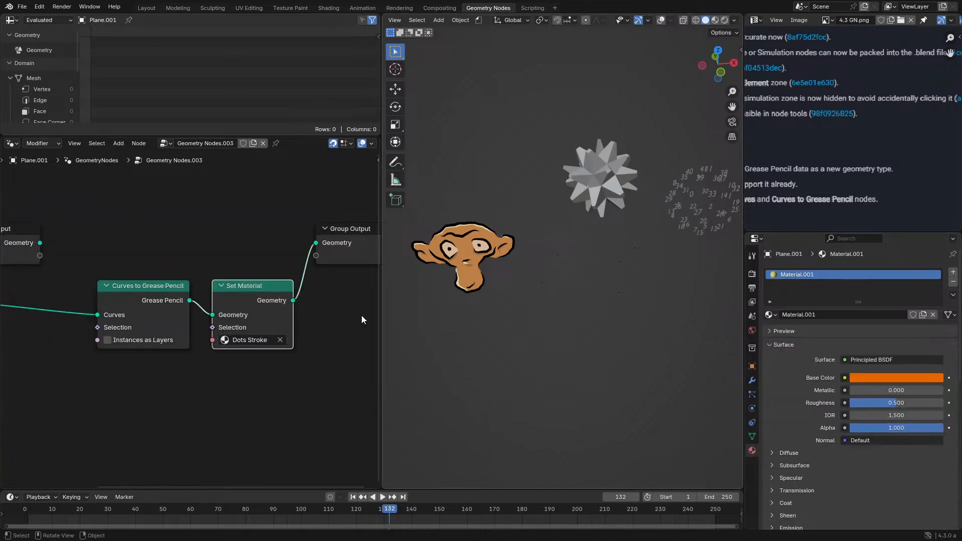
# - Try Material, Pupils, Material.001 and Pupils again in the Set Material node and inspect the star with the Pupils fill
pyautogui.click(250, 339)
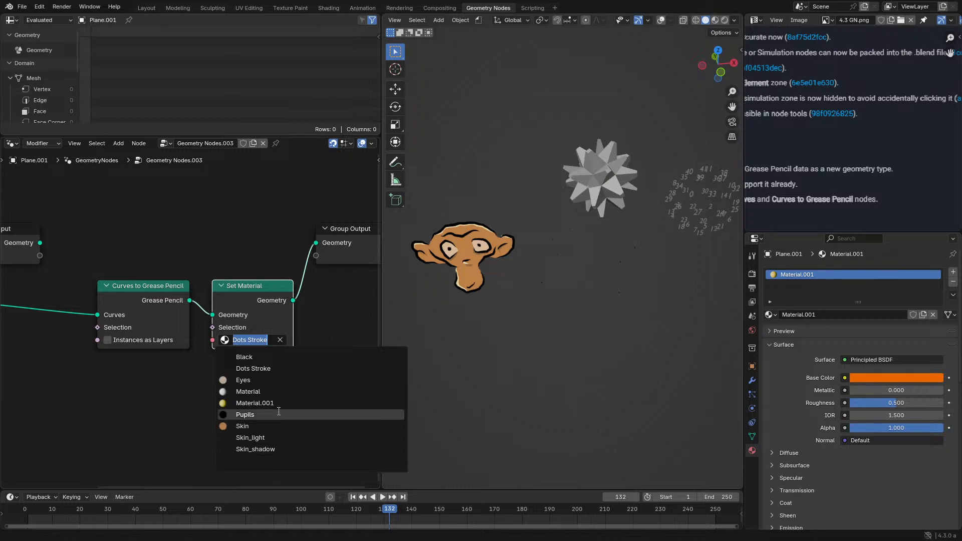
pyautogui.click(275, 391)
pyautogui.click(256, 341)
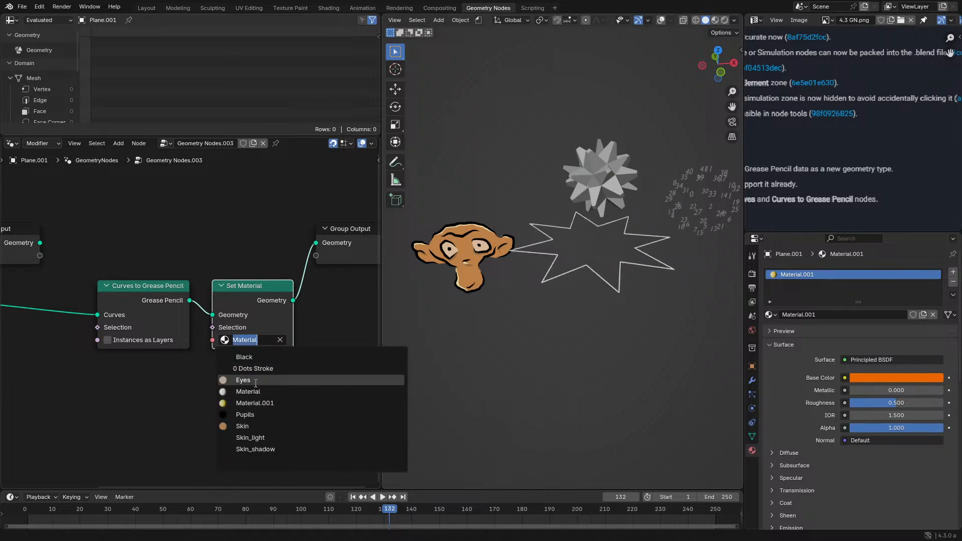
pyautogui.click(270, 406)
pyautogui.scroll(2, 573, 363)
pyautogui.click(251, 340)
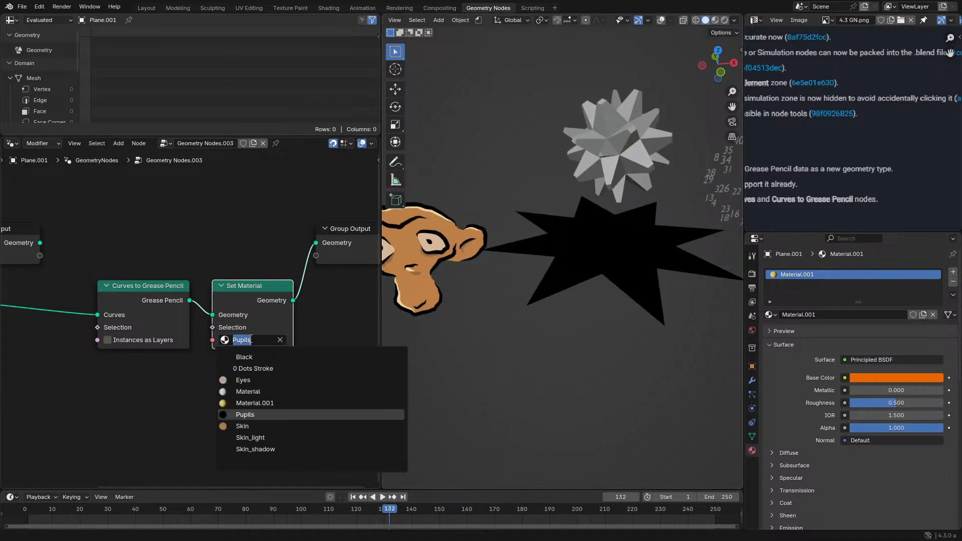
pyautogui.click(255, 402)
pyautogui.click(251, 340)
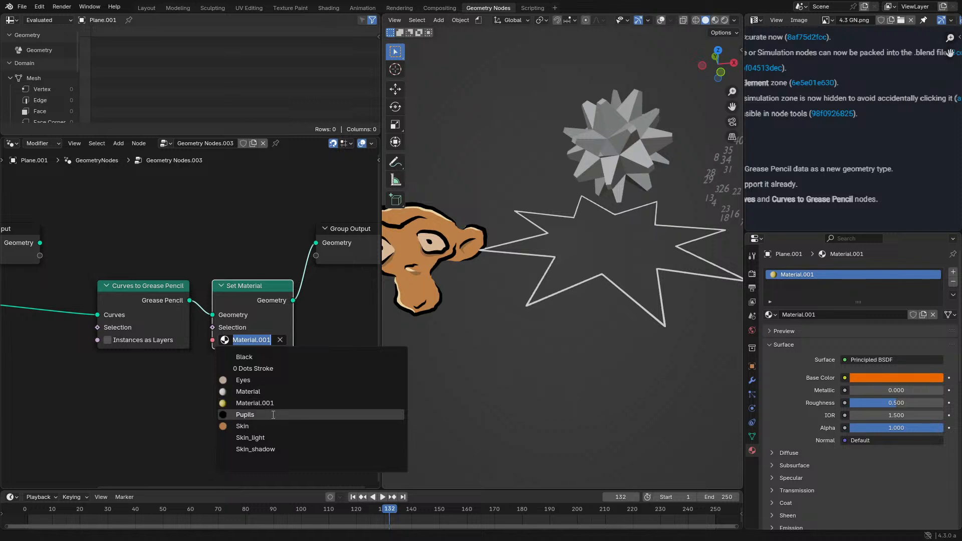
pyautogui.click(245, 414)
pyautogui.moveTo(669, 271); pyautogui.dragTo(563, 278, button='middle')
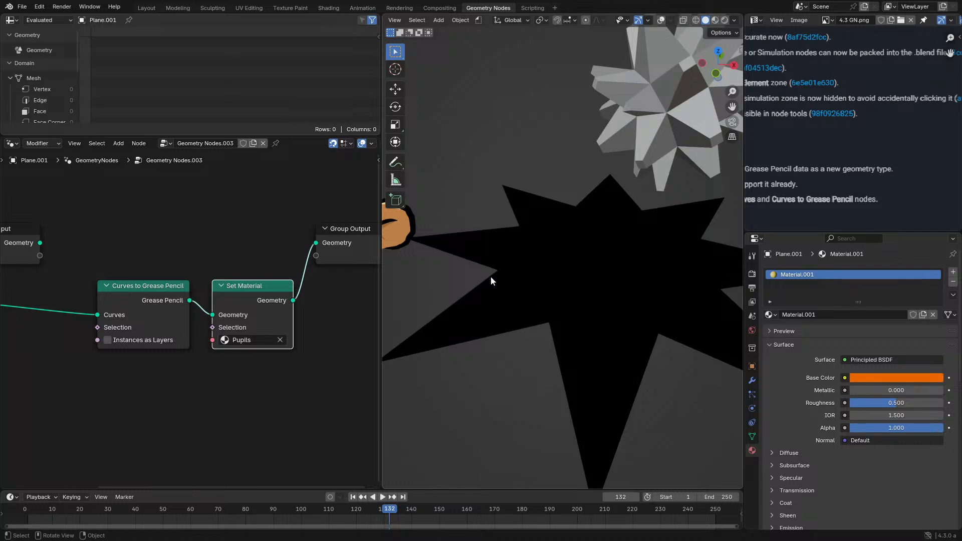
pyautogui.scroll(-3, 491, 276)
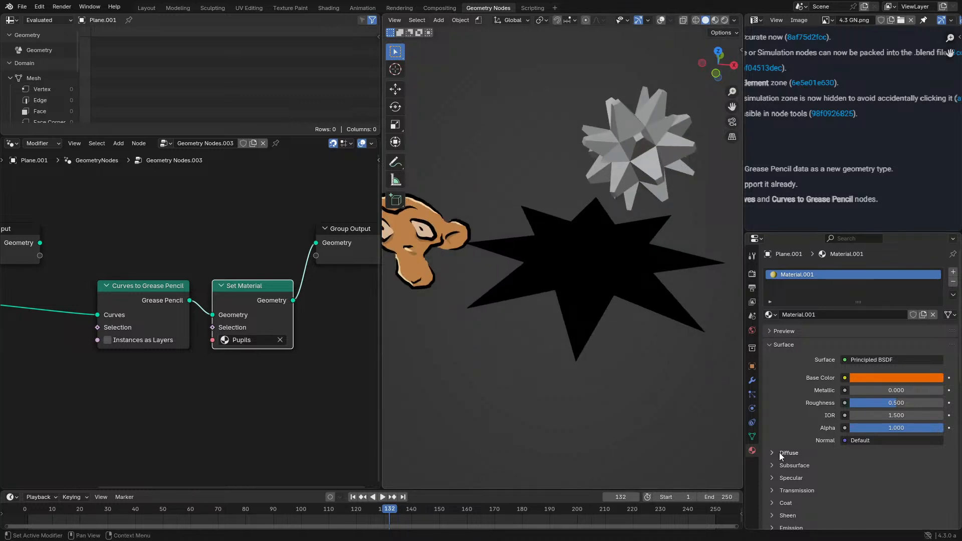
pyautogui.click(749, 436)
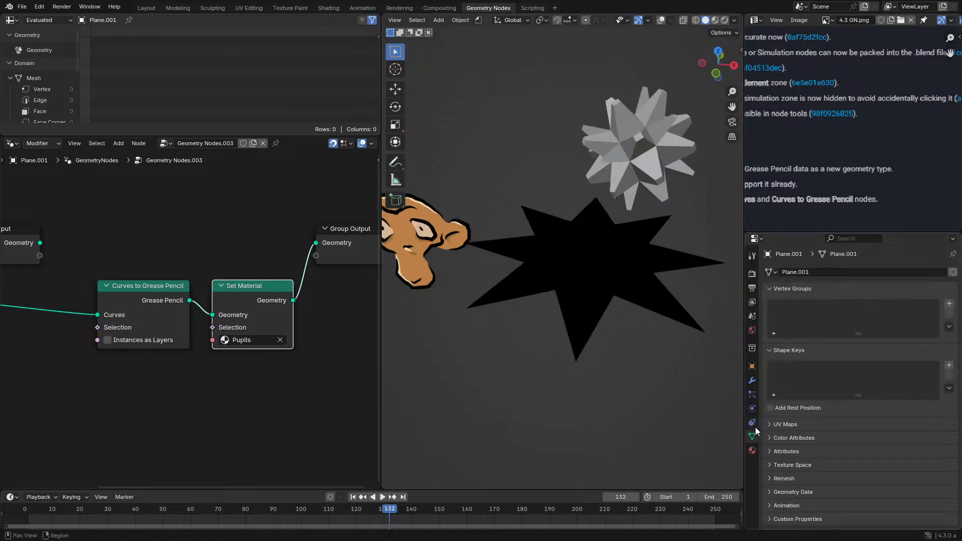
pyautogui.click(754, 423)
pyautogui.click(755, 411)
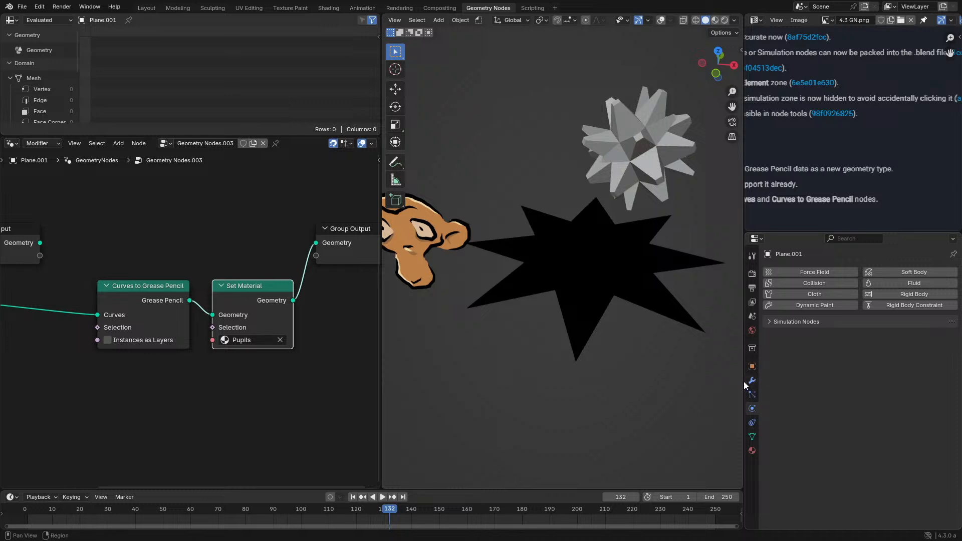
# - Add a material slot to the monkey Grease Pencil object and assign the Dots Stroke material to it
pyautogui.click(443, 234)
pyautogui.click(752, 396)
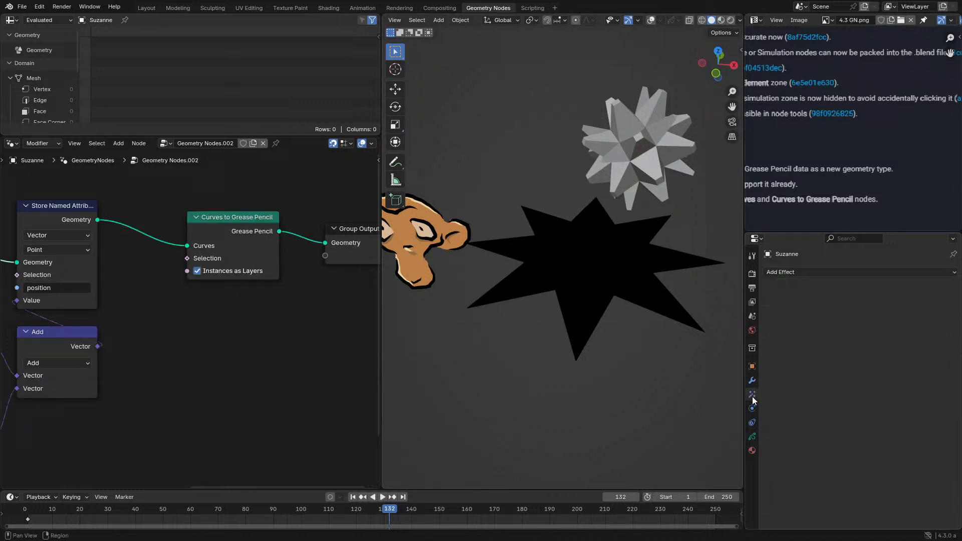
pyautogui.click(753, 446)
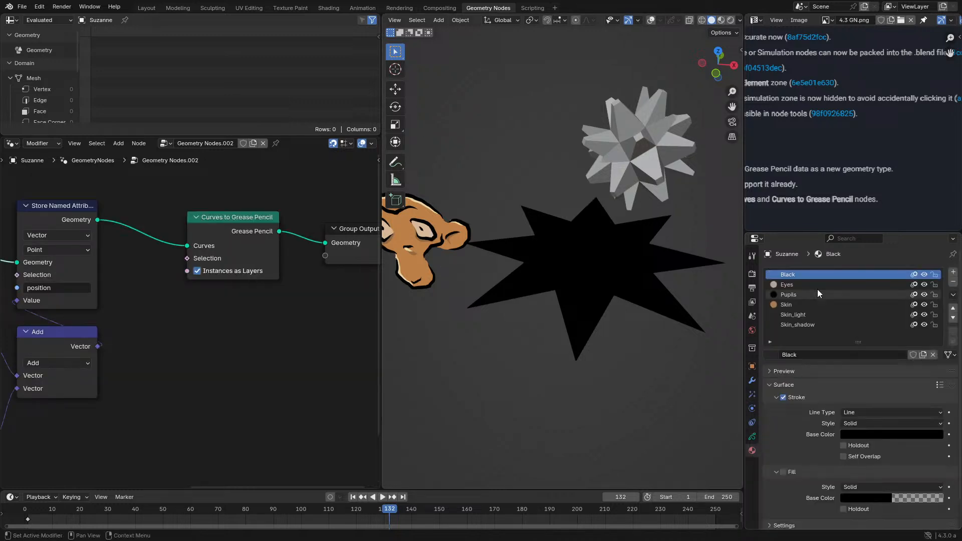
pyautogui.click(956, 273)
pyautogui.click(770, 355)
pyautogui.click(809, 357)
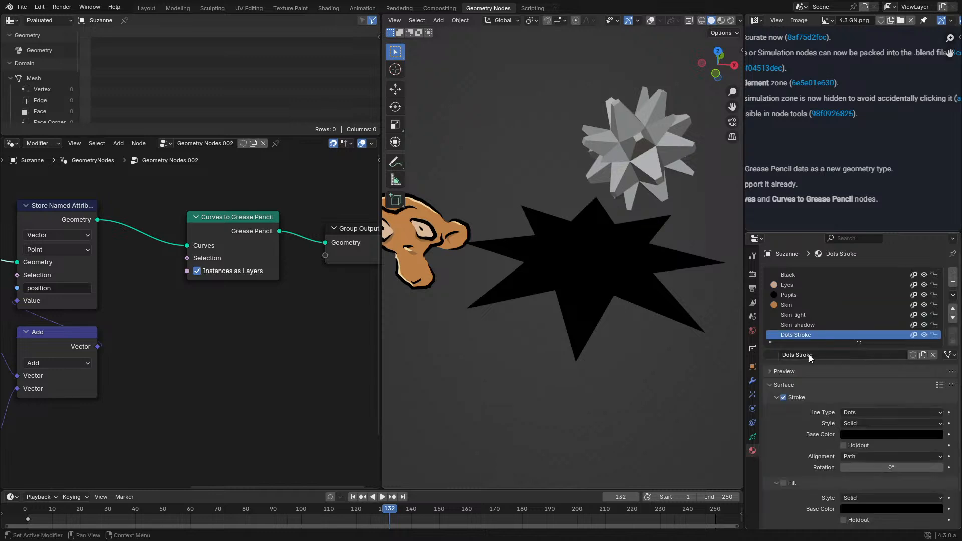
# - Select the star object again and set its Set Material node to Dots Stroke
pyautogui.click(592, 367)
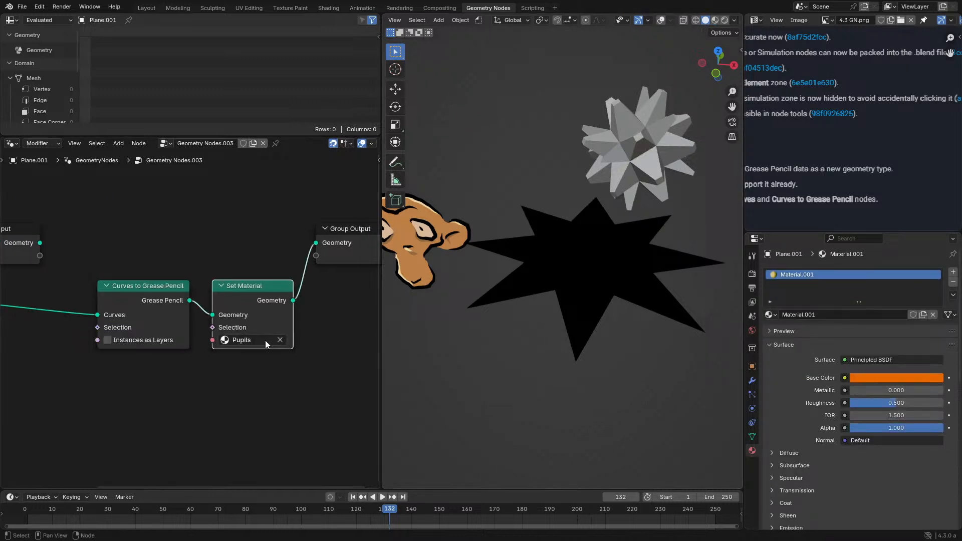
pyautogui.click(251, 341)
pyautogui.click(250, 379)
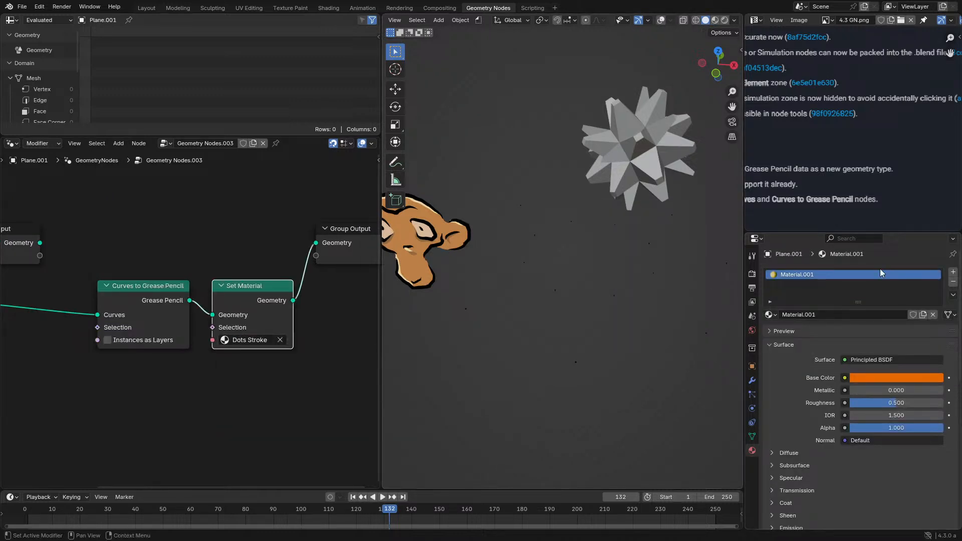
pyautogui.click(770, 315)
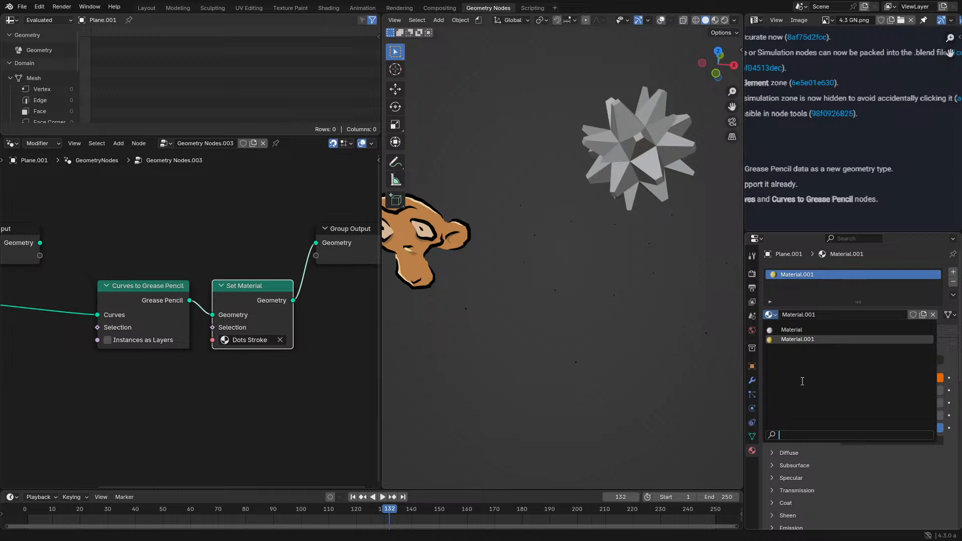
# - Select the monkey and review the stroke and fill settings of its Dots Stroke material
pyautogui.click(443, 225)
pyautogui.moveTo(446, 223); pyautogui.dragTo(512, 246, button='middle')
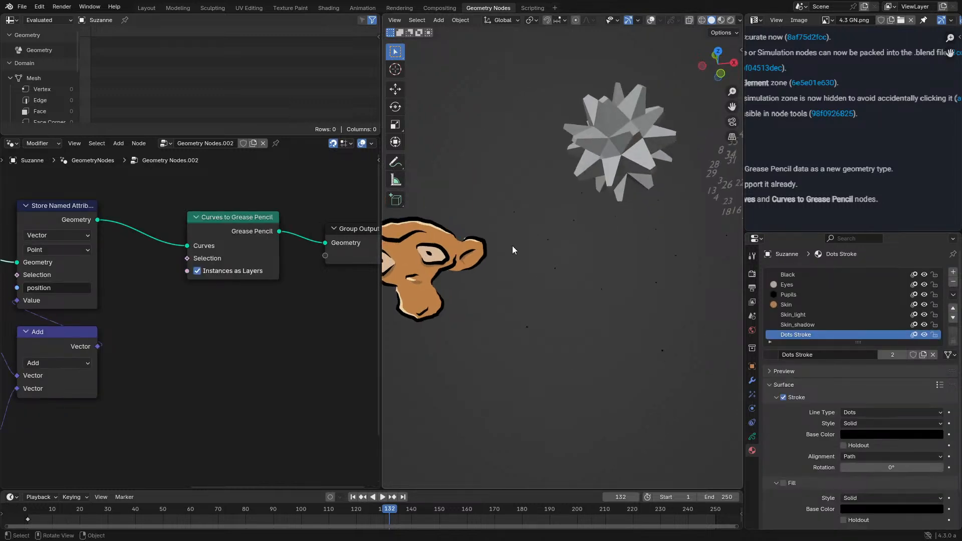
pyautogui.moveTo(555, 375); pyautogui.dragTo(562, 354, button='middle')
pyautogui.scroll(-1, 835, 419)
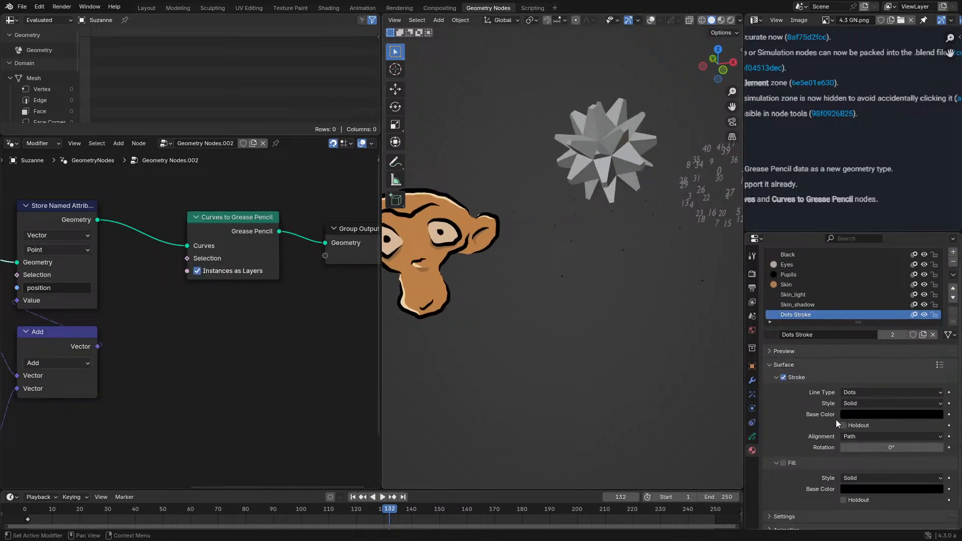
pyautogui.scroll(-1, 869, 431)
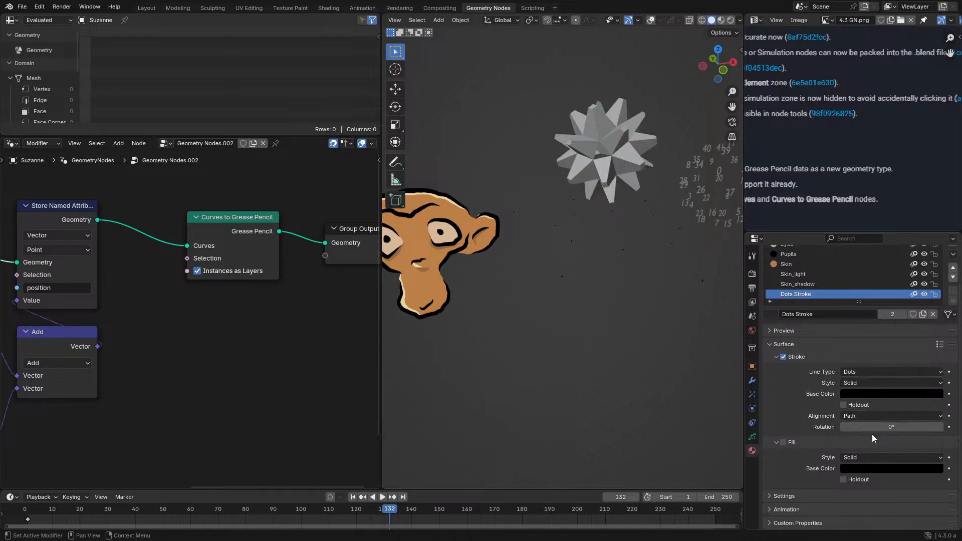
# - Insert a Resample Curve node before Curves to Grease Pencil in the star's node tree and raise its count to 155
pyautogui.click(698, 284)
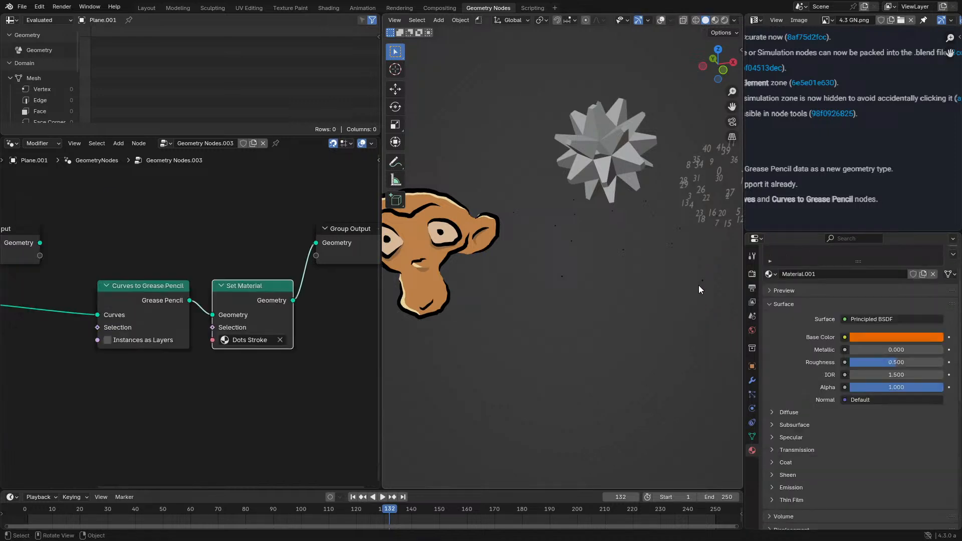
pyautogui.hotkey('shift', 'a')
pyautogui.write('resa')
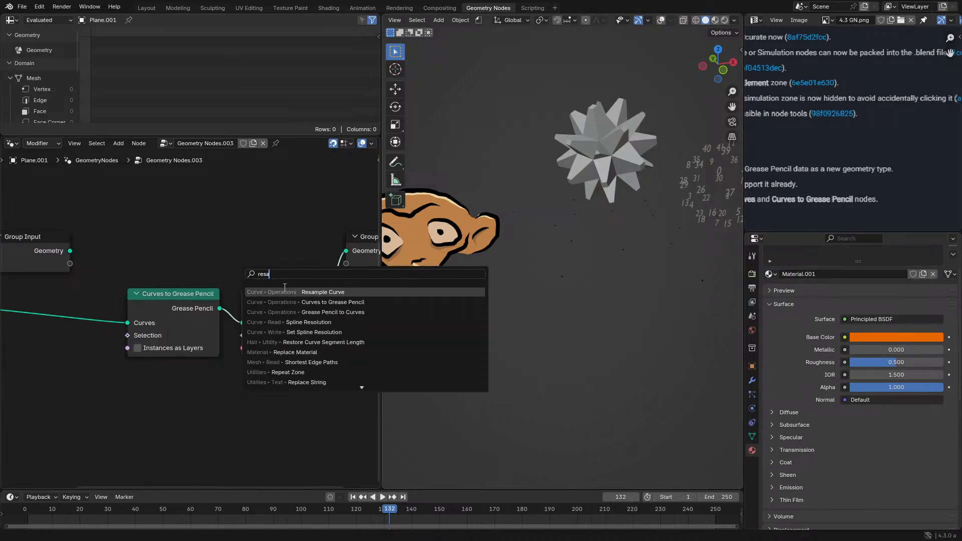
pyautogui.press('Return')
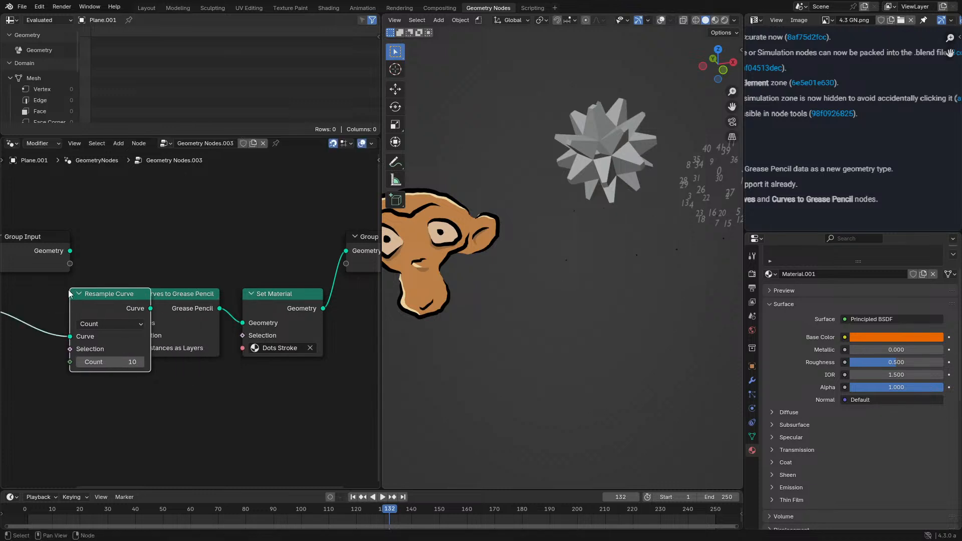
pyautogui.click(143, 331)
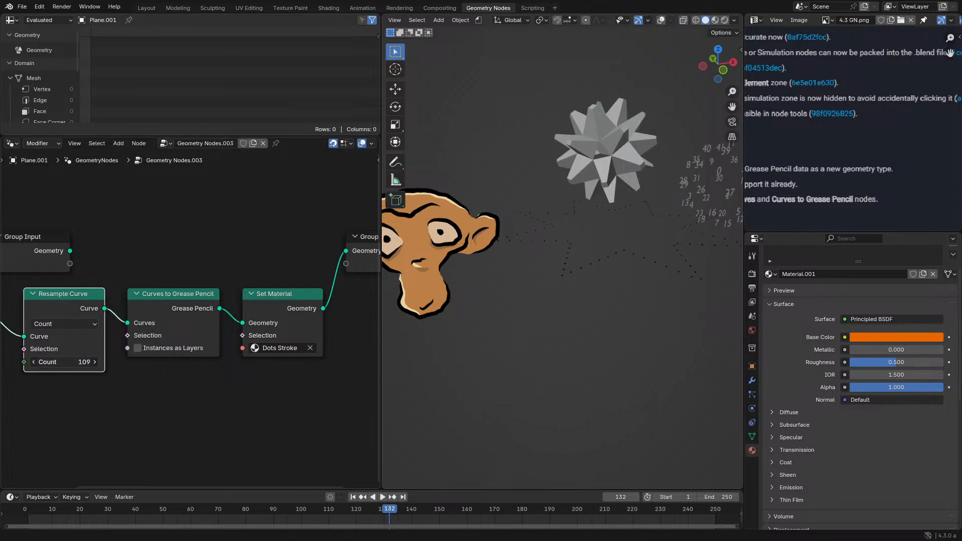
pyautogui.moveTo(528, 299); pyautogui.dragTo(519, 317, button='middle')
pyautogui.scroll(4, 519, 317)
pyautogui.moveTo(68, 359); pyautogui.dragTo(75, 359)
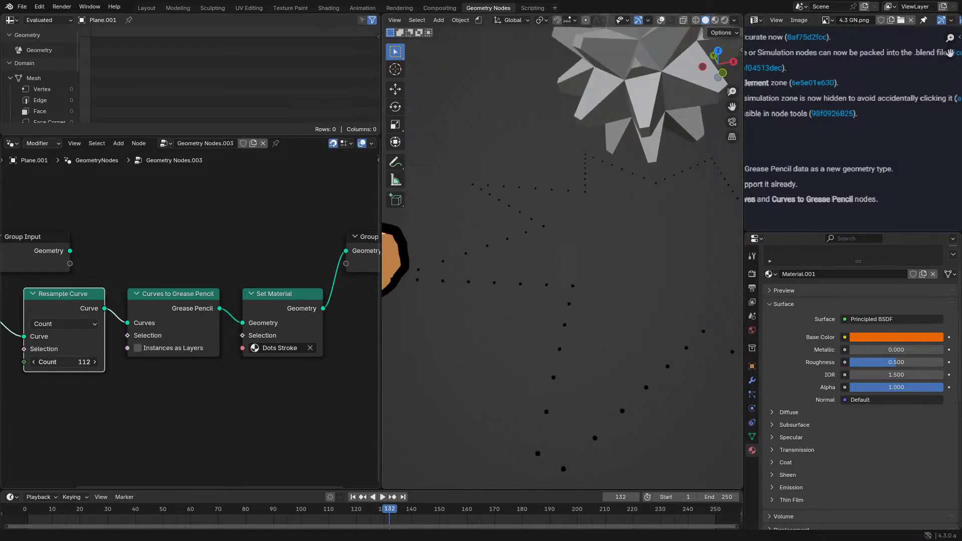
# - Insert a Set Curve Radius node between Star and Resample Curve and set the radius to 0.085 m
pyautogui.moveTo(38, 294); pyautogui.dragTo(223, 288, button='middle')
pyautogui.hotkey('shift', 'a')
pyautogui.write('s')
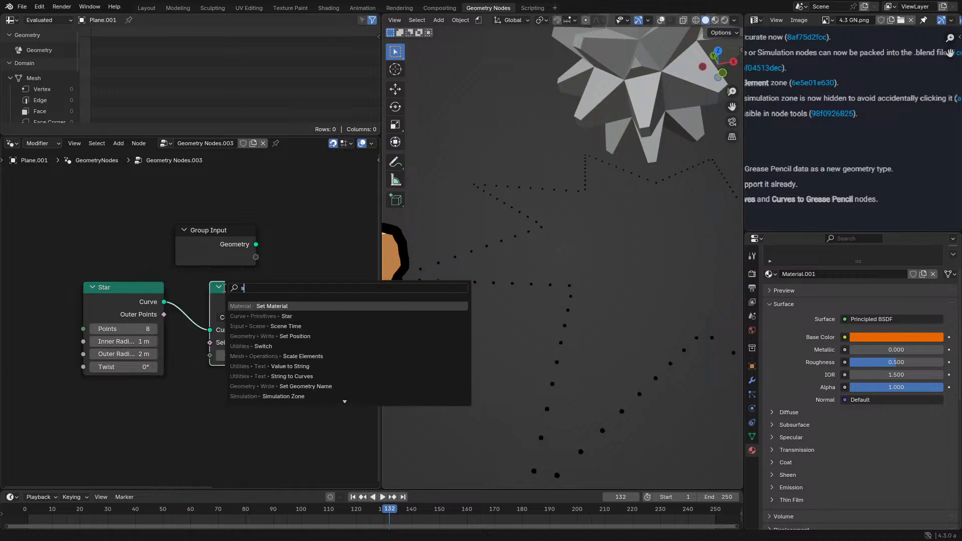
pyautogui.write('et r')
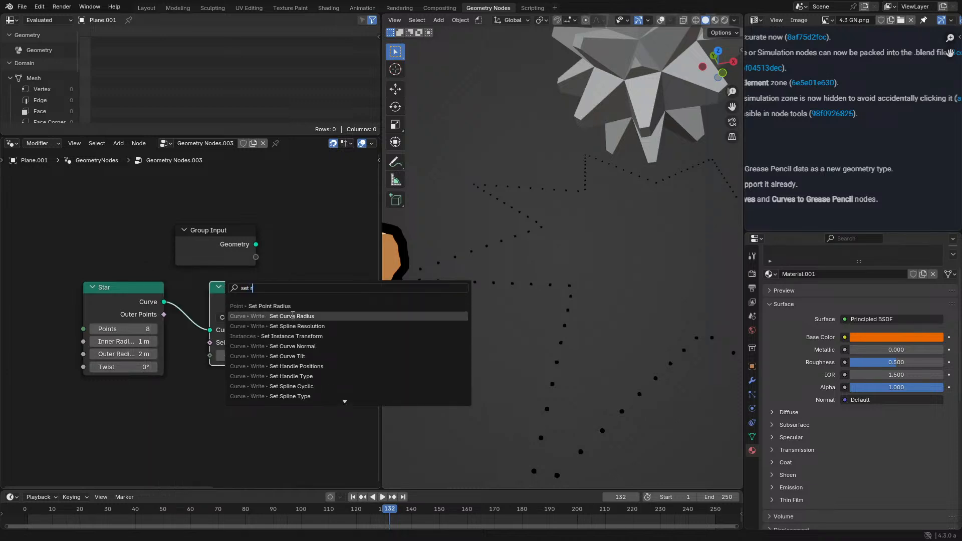
pyautogui.click(290, 316)
pyautogui.click(260, 320)
pyautogui.moveTo(226, 342); pyautogui.dragTo(239, 342)
pyautogui.scroll(-3, 675, 299)
pyautogui.moveTo(674, 299); pyautogui.dragTo(531, 319, button='middle')
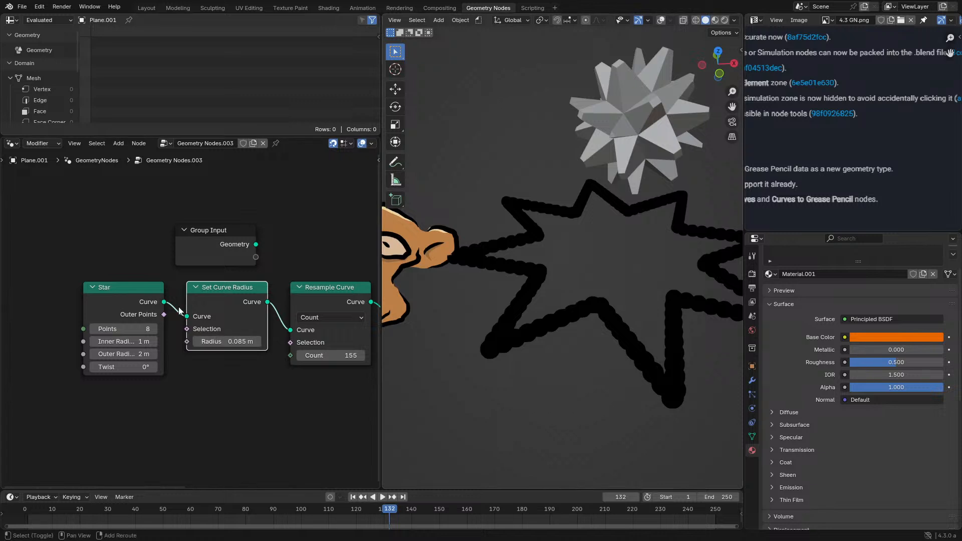
# - Add a Spline Parameter node below the Star node in the star's node tree
pyautogui.hotkey('shift', 'a')
pyautogui.write('par')
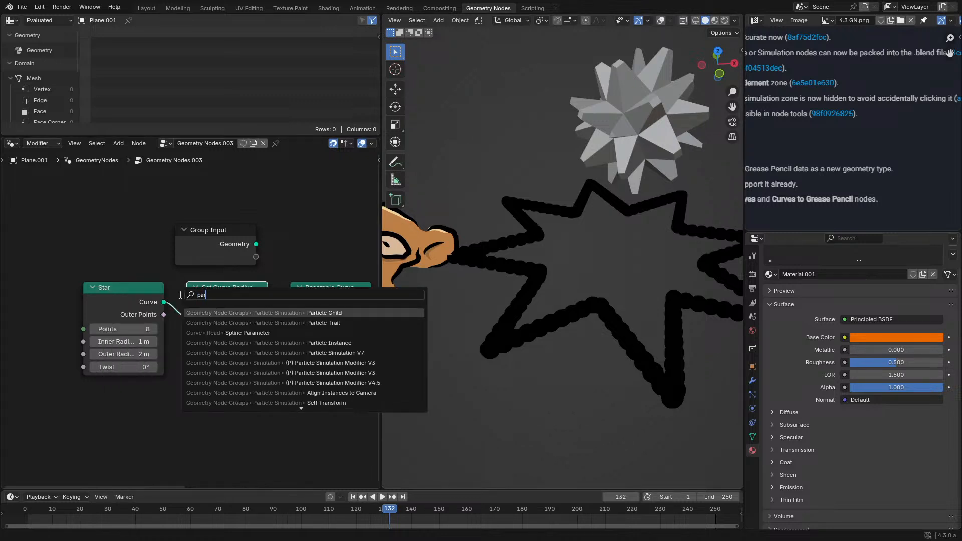
pyautogui.write('a')
pyautogui.press('Return')
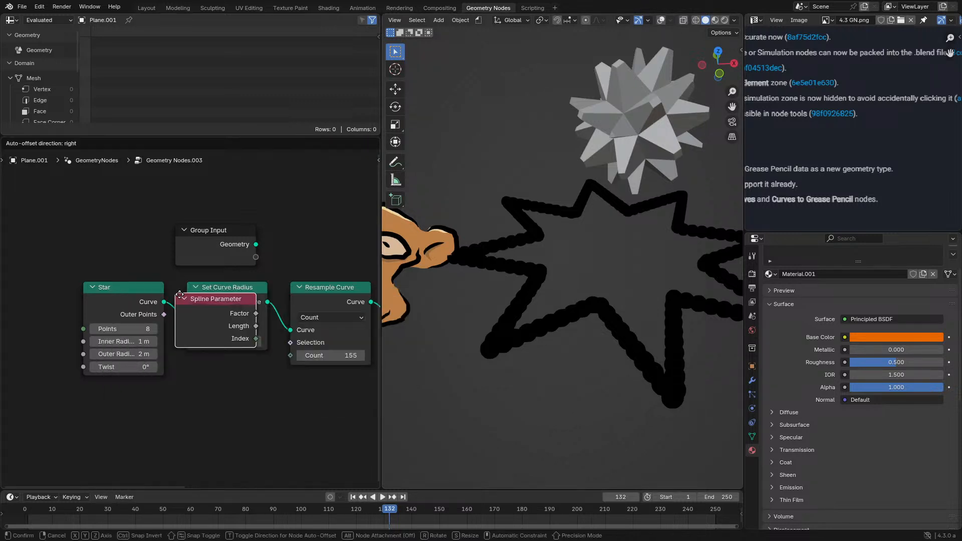
pyautogui.click(89, 398)
# - Drive the Set Curve Radius radius with the spline Factor multiplied by 0.330, and set the Resample Curve count to 70
pyautogui.moveTo(164, 417); pyautogui.dragTo(194, 408)
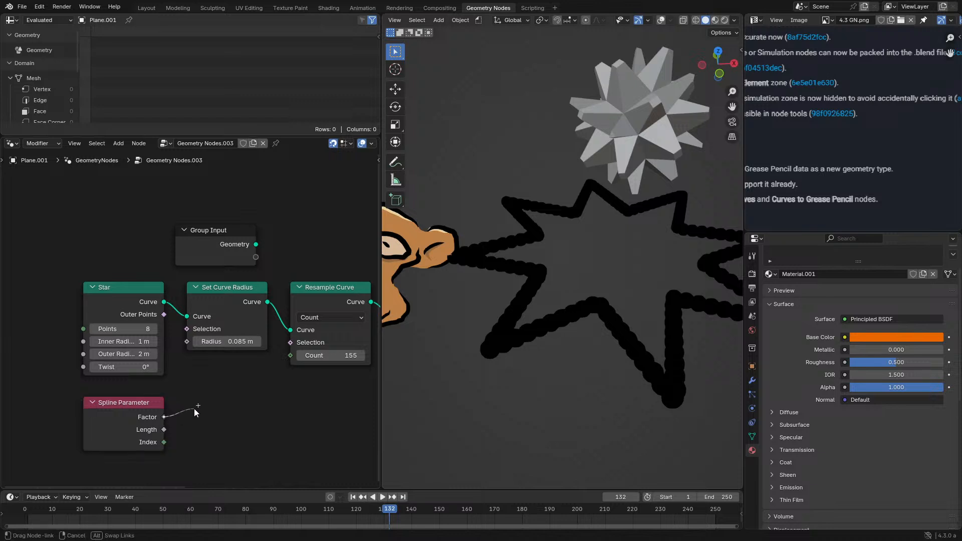
pyautogui.write('mul')
pyautogui.press('Return')
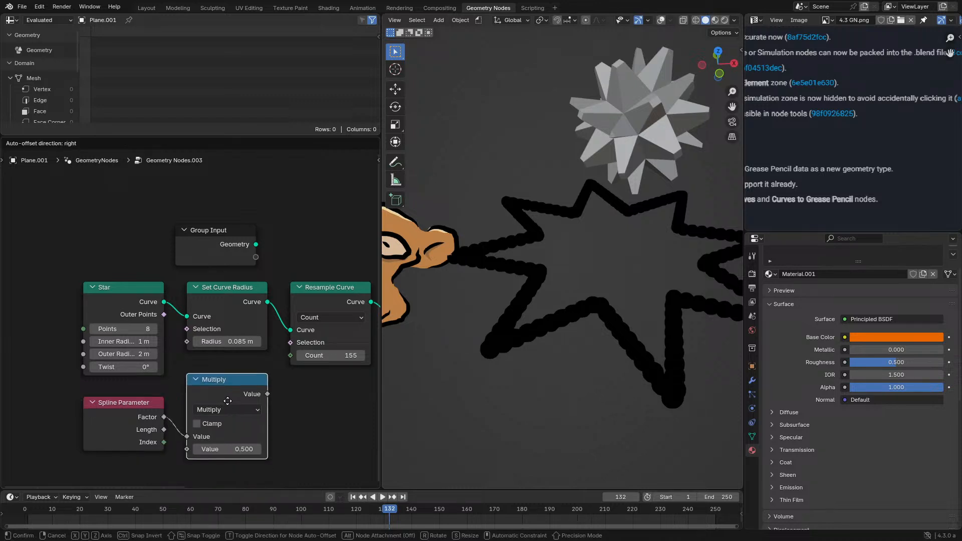
pyautogui.click(227, 401)
pyautogui.moveTo(267, 394)
pyautogui.mouseDown()
pyautogui.moveTo(169, 338)
pyautogui.moveTo(186, 342)
pyautogui.mouseUp()
pyautogui.moveTo(227, 449)
pyautogui.mouseDown()
pyautogui.moveTo(195, 448)
pyautogui.moveTo(236, 449)
pyautogui.moveTo(218, 449)
pyautogui.mouseUp()
pyautogui.moveTo(577, 329)
pyautogui.mouseDown(button='middle')
pyautogui.moveTo(553, 300)
pyautogui.moveTo(558, 335)
pyautogui.mouseUp(button='middle')
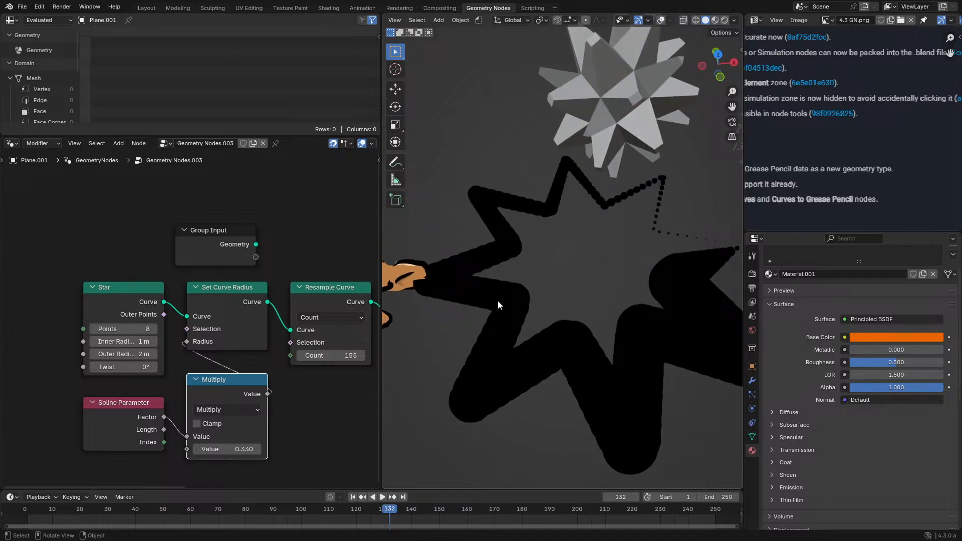
pyautogui.moveTo(328, 356)
pyautogui.mouseDown()
pyautogui.moveTo(263, 355)
pyautogui.moveTo(351, 356)
pyautogui.moveTo(275, 355)
pyautogui.moveTo(336, 360)
pyautogui.mouseUp()
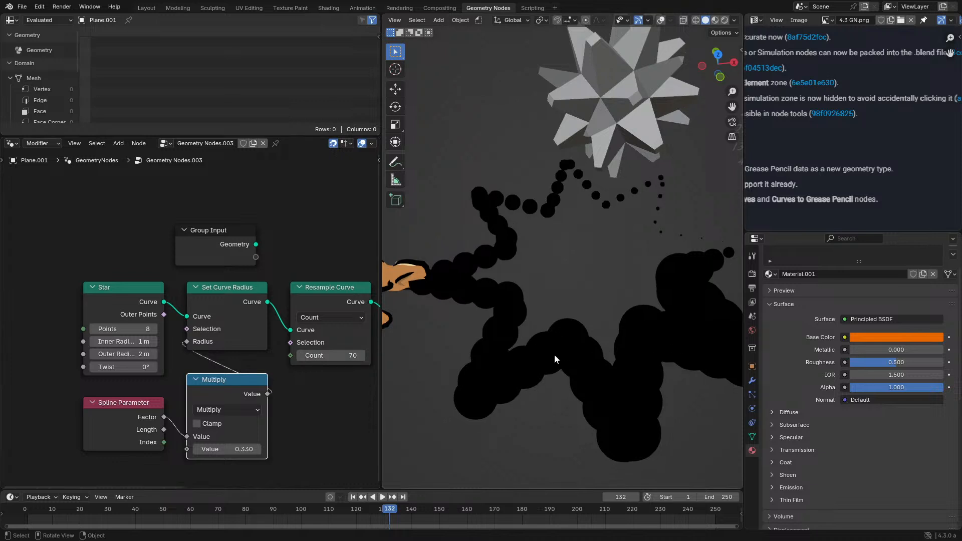
# - Select the monkey and set the stroke line type of its Dots Stroke material to Squares
pyautogui.click(395, 278)
pyautogui.click(865, 373)
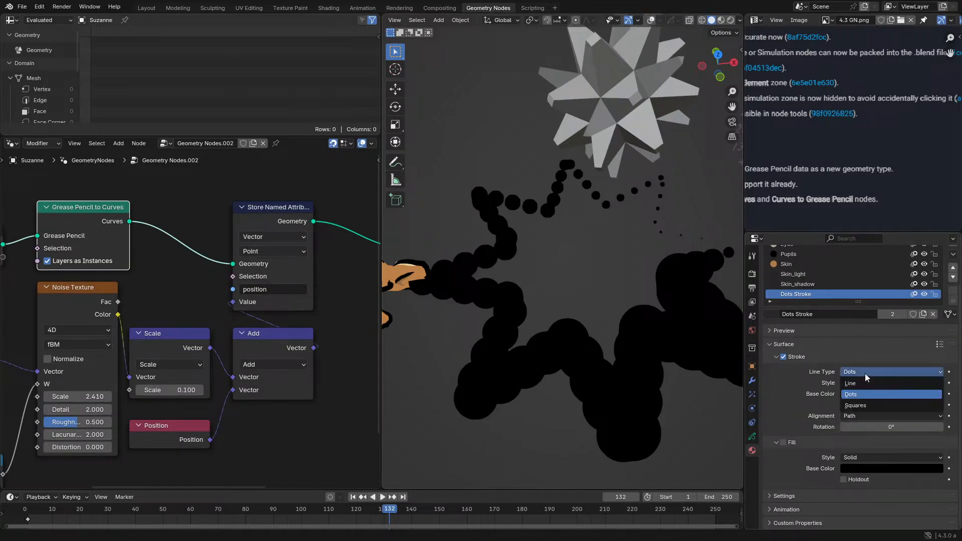
pyautogui.click(864, 405)
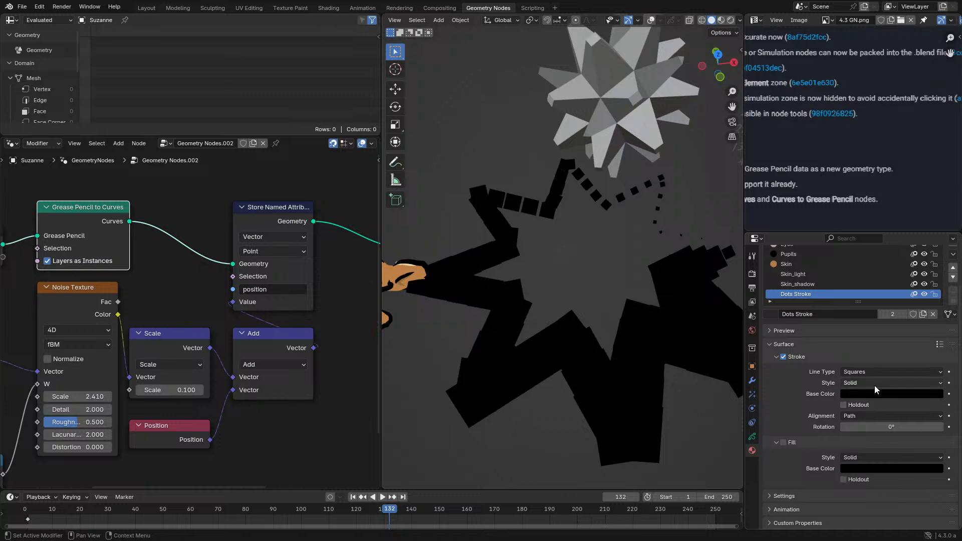
# - Compare the Dots and Line stroke types on the Dots Stroke material and return the line type to Squares
pyautogui.click(879, 374)
pyautogui.click(877, 394)
pyautogui.click(875, 371)
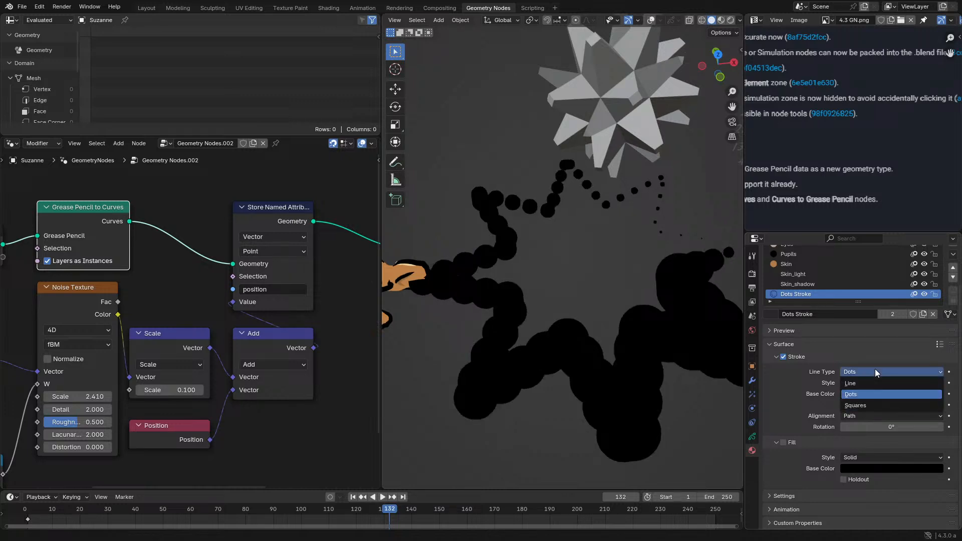
pyautogui.click(871, 379)
pyautogui.click(867, 382)
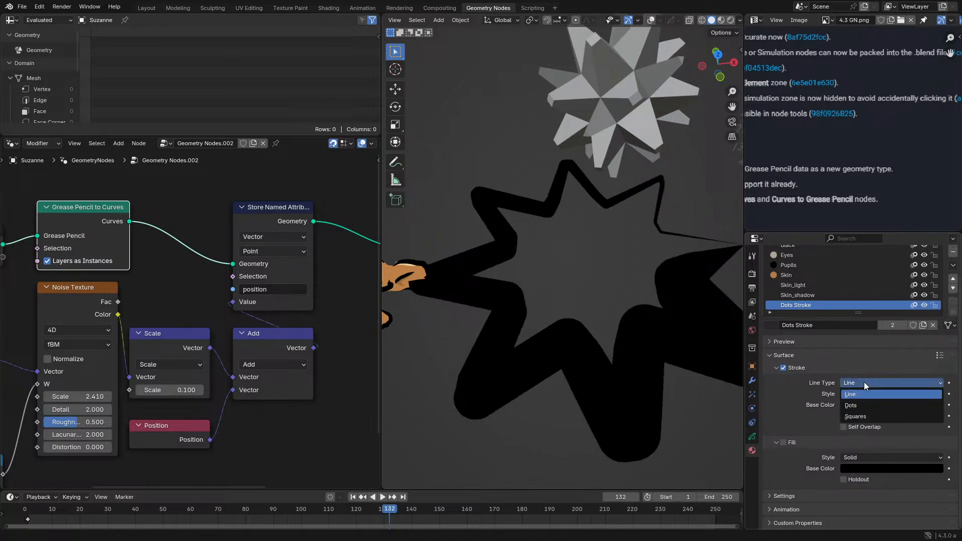
pyautogui.click(871, 396)
pyautogui.click(878, 382)
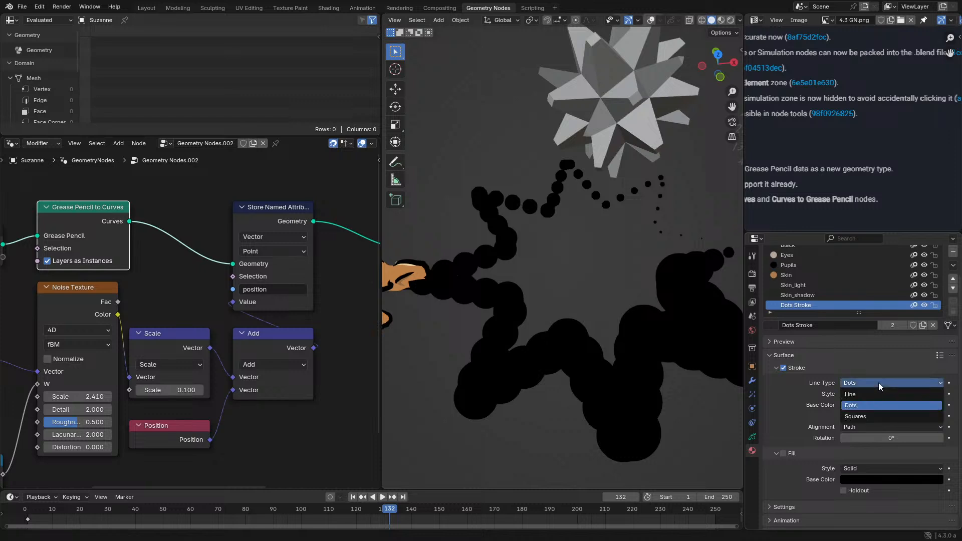
pyautogui.click(869, 412)
# - Try the Texture stroke style on the Dots Stroke material and switch it back to Solid
pyautogui.click(867, 394)
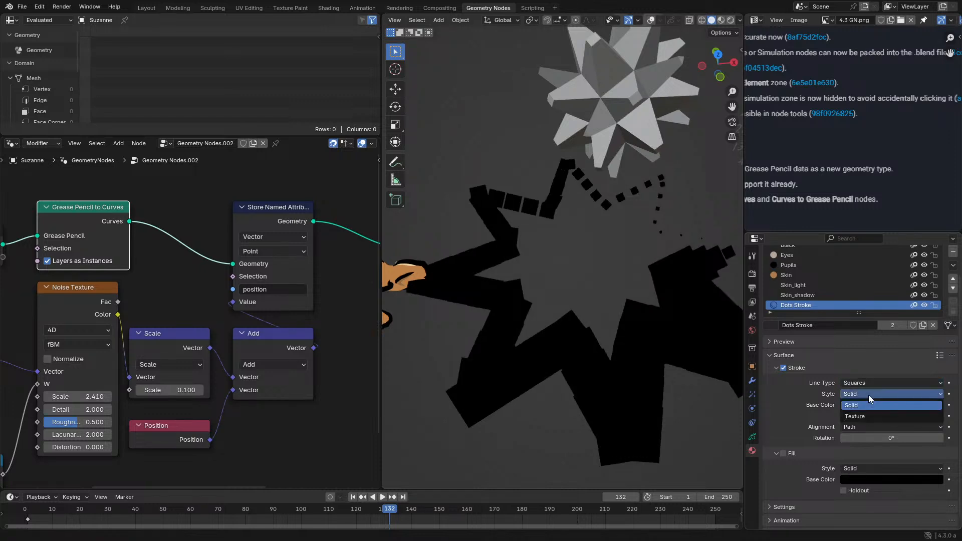
pyautogui.click(869, 419)
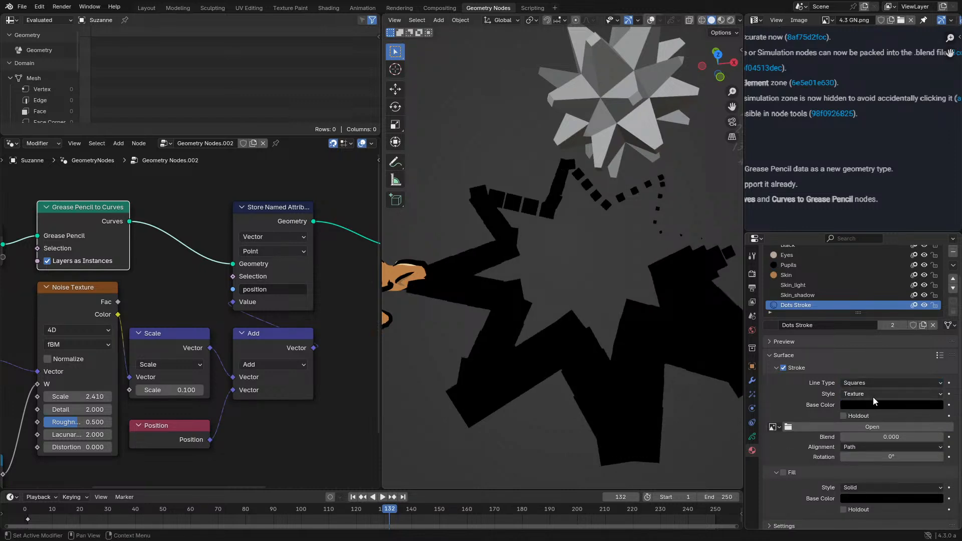
pyautogui.click(874, 390)
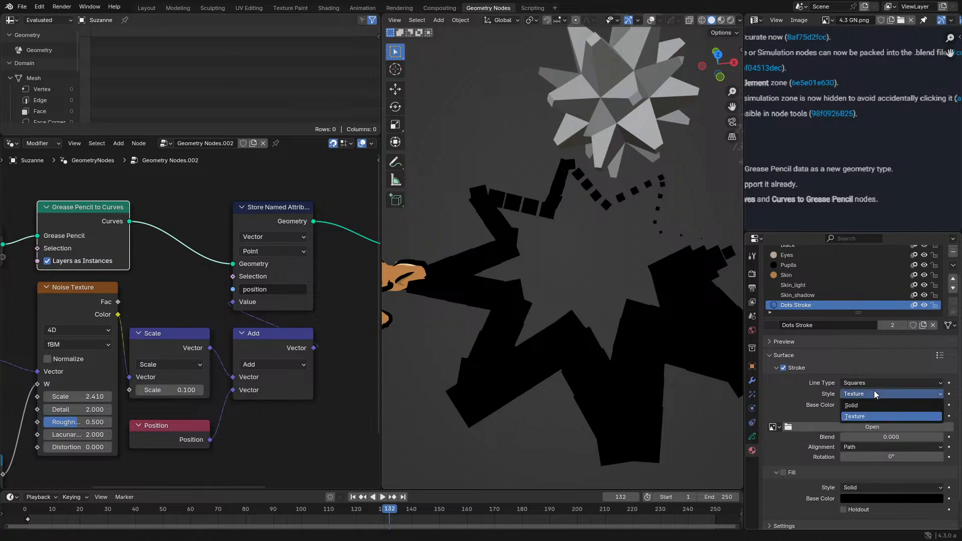
pyautogui.click(865, 404)
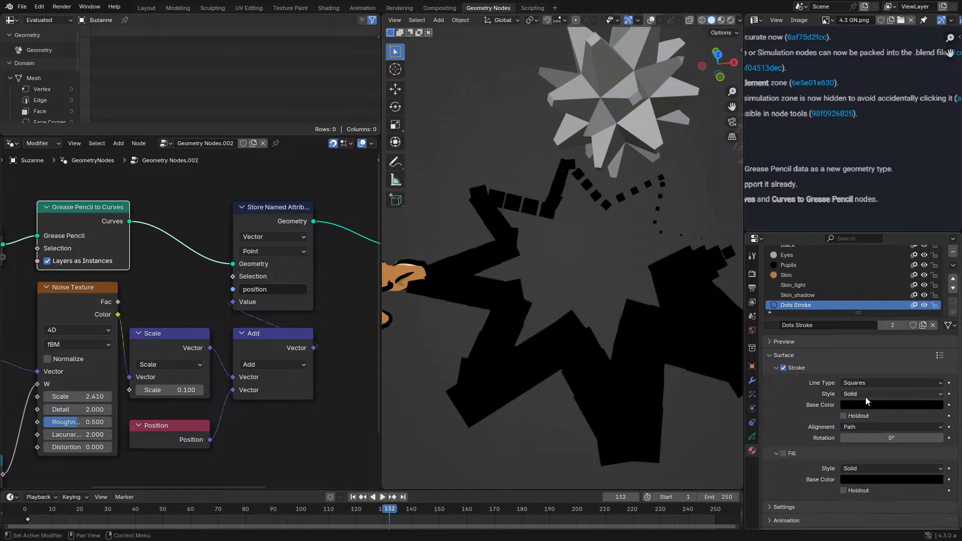
# - Set the stroke base color of the Dots Stroke material to a saturated blue
pyautogui.click(868, 403)
pyautogui.moveTo(897, 300)
pyautogui.mouseDown()
pyautogui.moveTo(882, 319)
pyautogui.moveTo(880, 243)
pyautogui.moveTo(921, 258)
pyautogui.mouseUp()
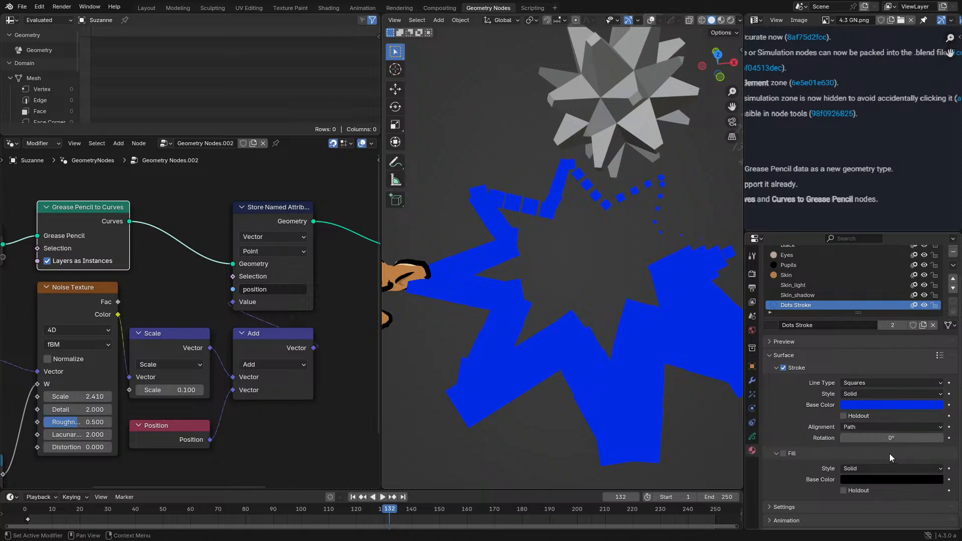
pyautogui.scroll(-1, 885, 447)
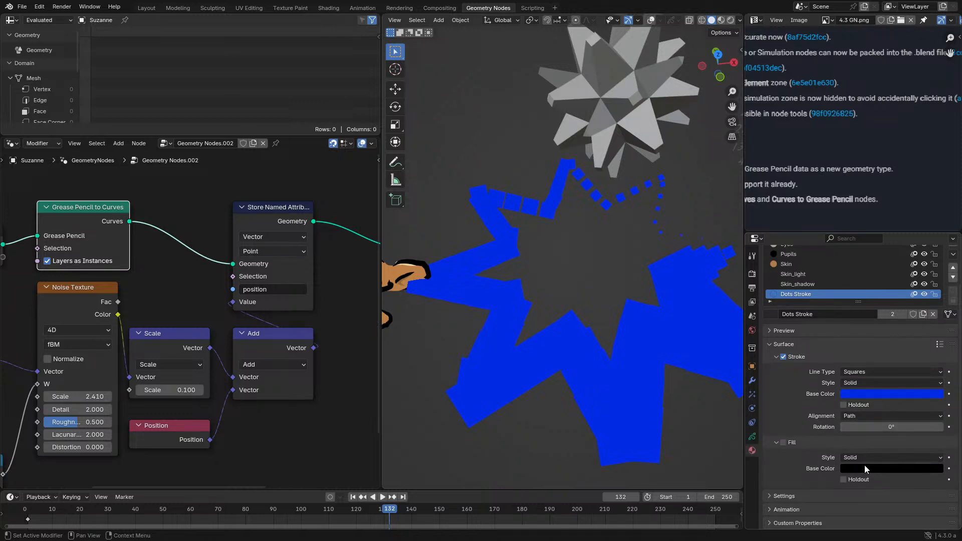
pyautogui.scroll(-3, 170, 304)
# - Examine the monkey's Grease Pencil Fills layer in the spreadsheet, checking its control point and spline attributes
pyautogui.moveTo(171, 305); pyautogui.dragTo(199, 344, button='middle')
pyautogui.scroll(-1, 522, 275)
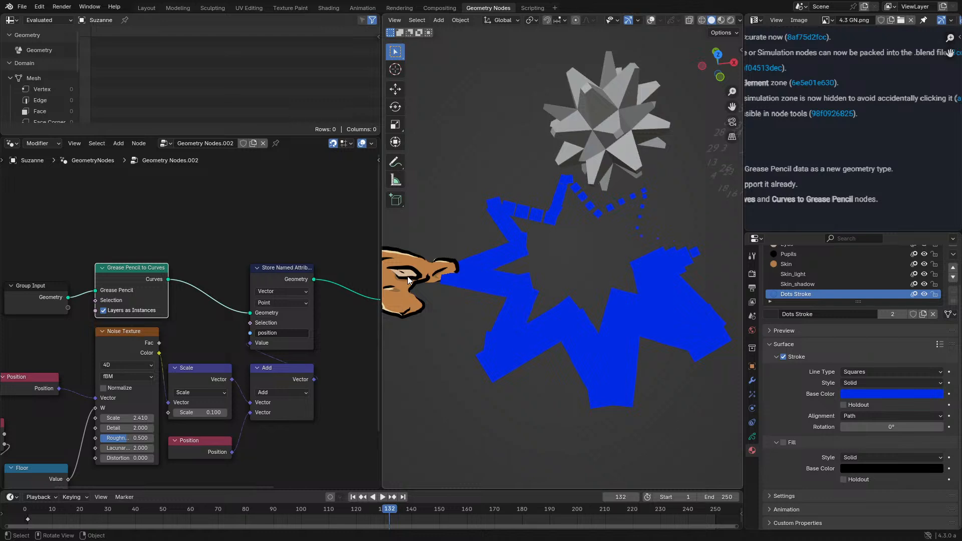
pyautogui.keyDown('shift'); pyautogui.moveTo(408, 275); pyautogui.dragTo(557, 279, button='middle'); pyautogui.keyUp('shift')
pyautogui.scroll(-4, 30, 100)
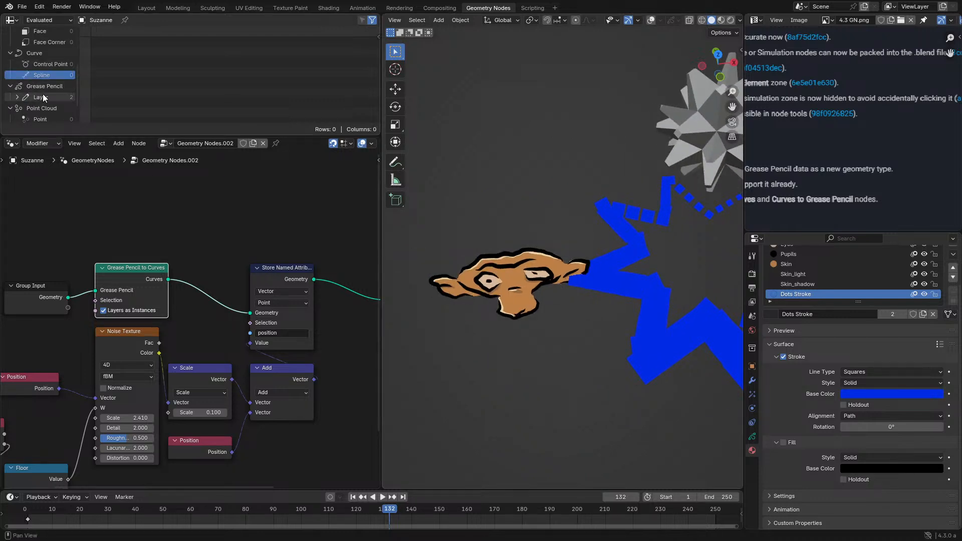
pyautogui.click(43, 94)
pyautogui.click(17, 97)
pyautogui.click(41, 109)
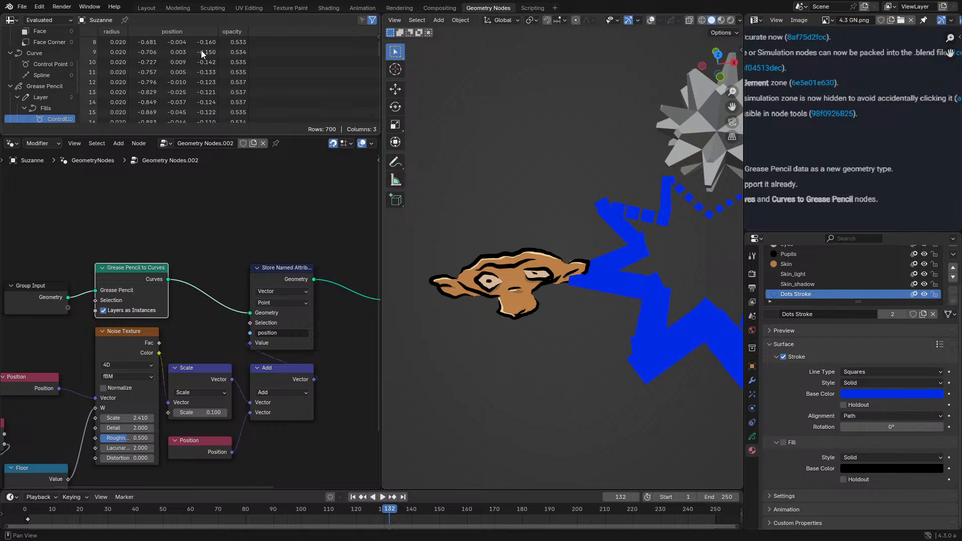
pyautogui.scroll(-3, 55, 112)
pyautogui.click(51, 71)
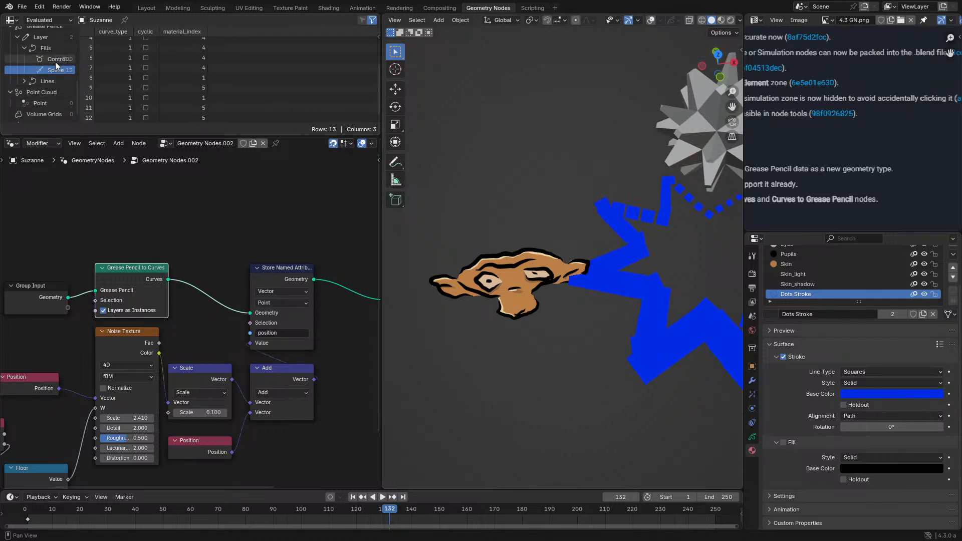
pyautogui.click(55, 61)
pyautogui.click(51, 69)
pyautogui.scroll(2, 186, 63)
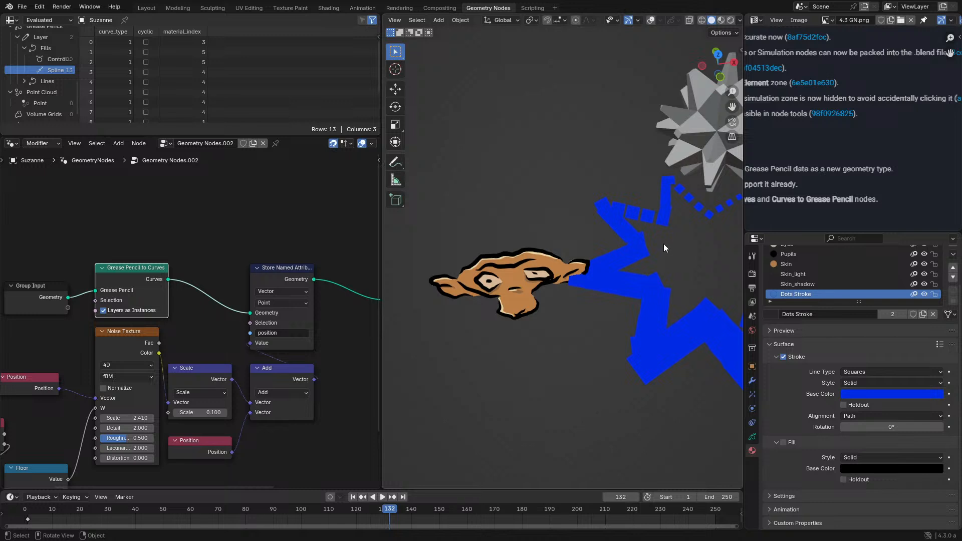
# - Set the Dots Stroke line type to Line and enable the material's fill
pyautogui.click(874, 383)
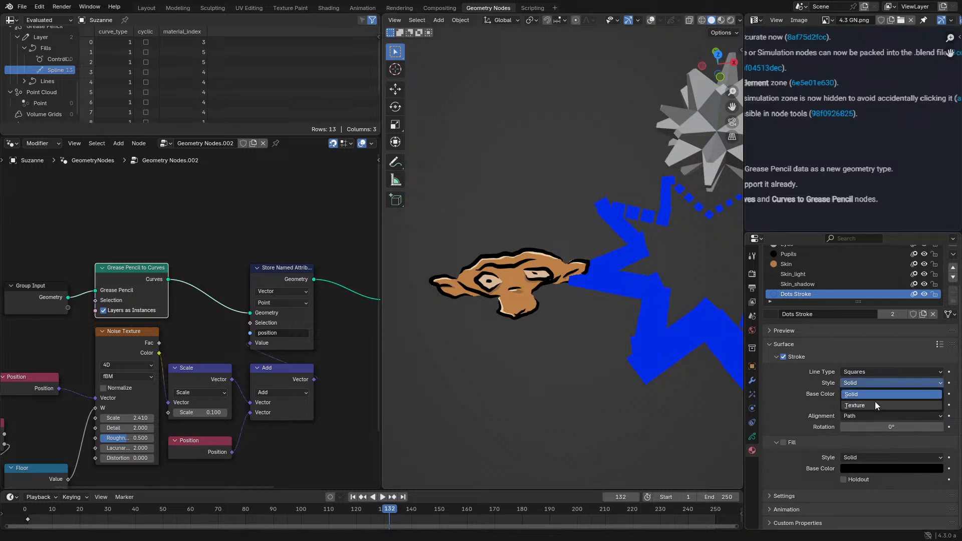
pyautogui.click(874, 371)
pyautogui.click(868, 383)
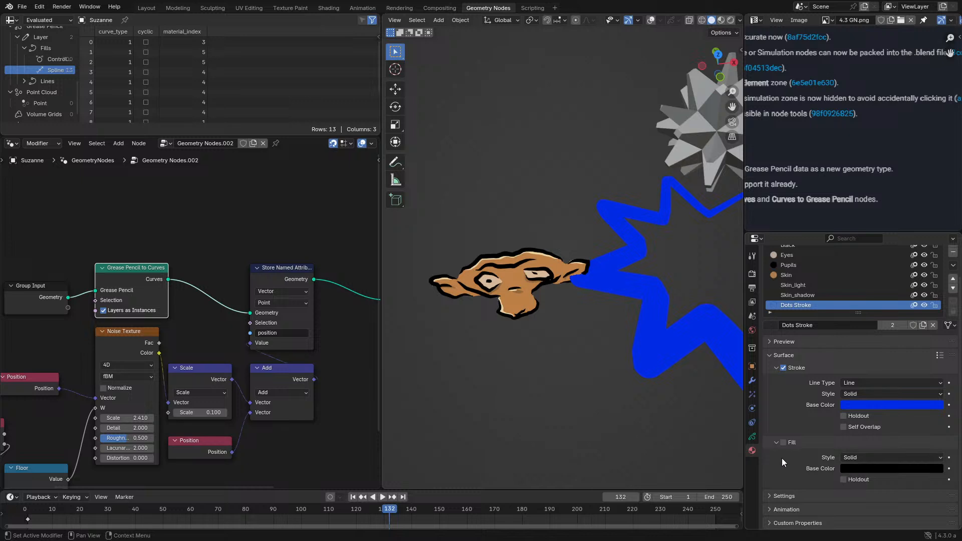
pyautogui.click(783, 442)
pyautogui.moveTo(619, 351); pyautogui.dragTo(520, 312, button='middle')
pyautogui.scroll(3, 562, 344)
pyautogui.scroll(-3, 520, 311)
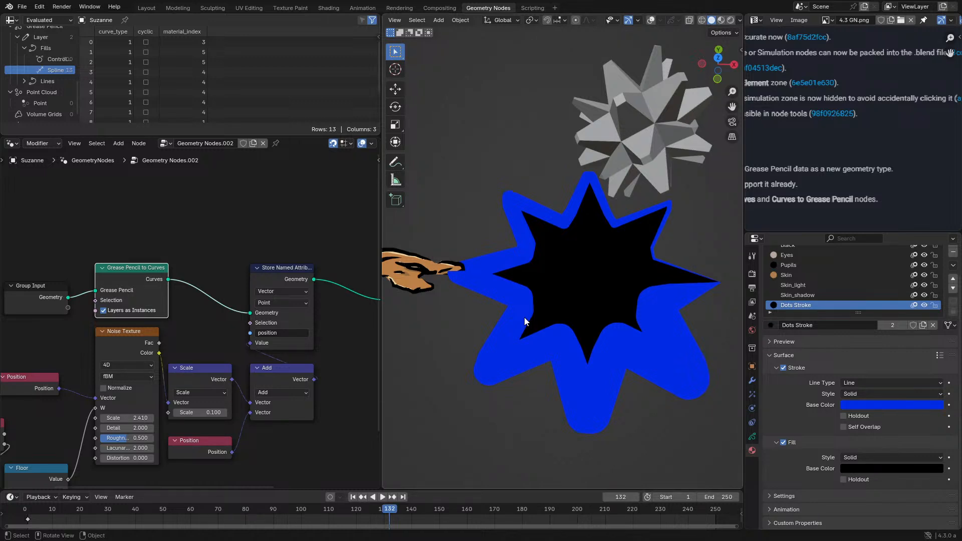
# - Set the fill base color of the Dots Stroke material to bright cyan, #00E0FF
pyautogui.click(865, 469)
pyautogui.moveTo(879, 355); pyautogui.dragTo(893, 305)
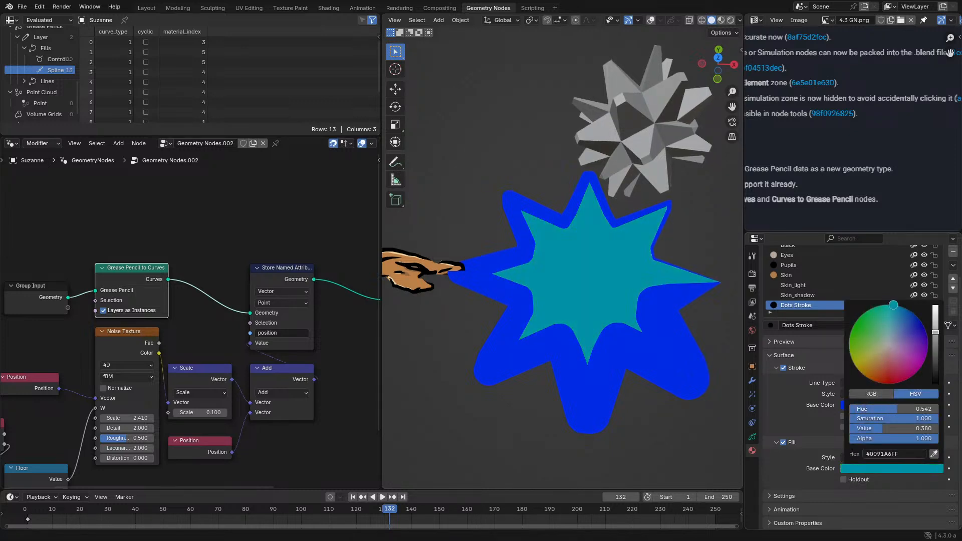
pyautogui.scroll(7, 886, 335)
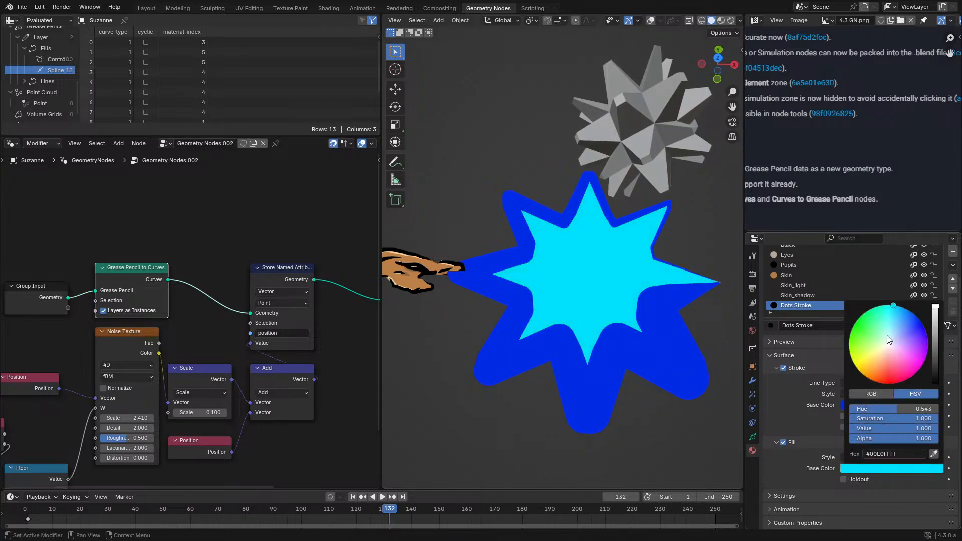
# - Recolor the fill to orange-red #FF5021 and sample the star's fill with the eyedropper
pyautogui.click(867, 467)
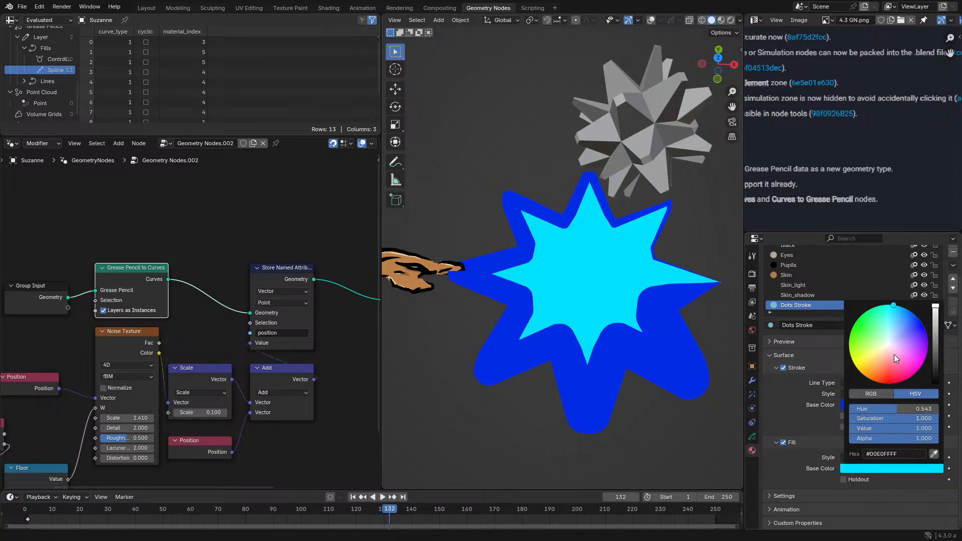
pyautogui.moveTo(894, 354); pyautogui.dragTo(879, 382)
pyautogui.click(882, 467)
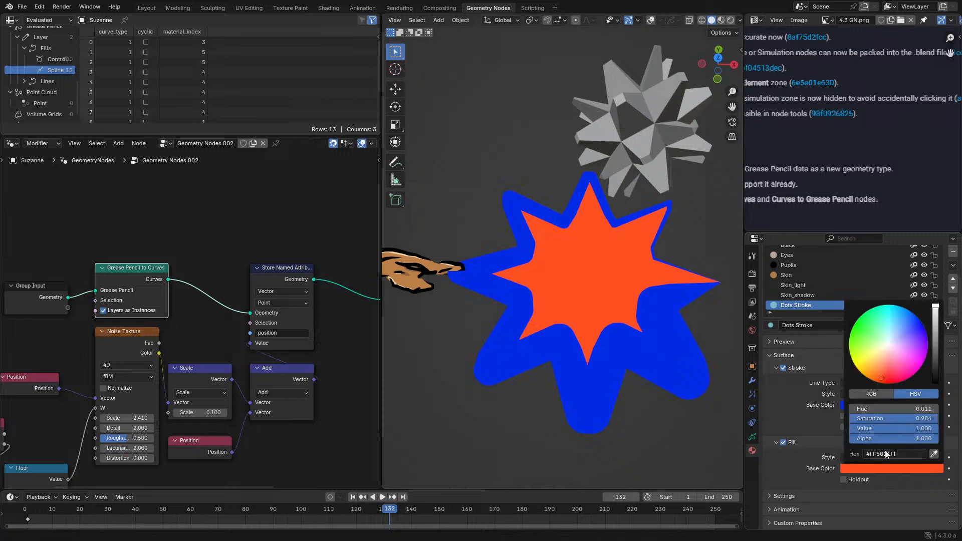
pyautogui.click(885, 454)
pyautogui.press('Return')
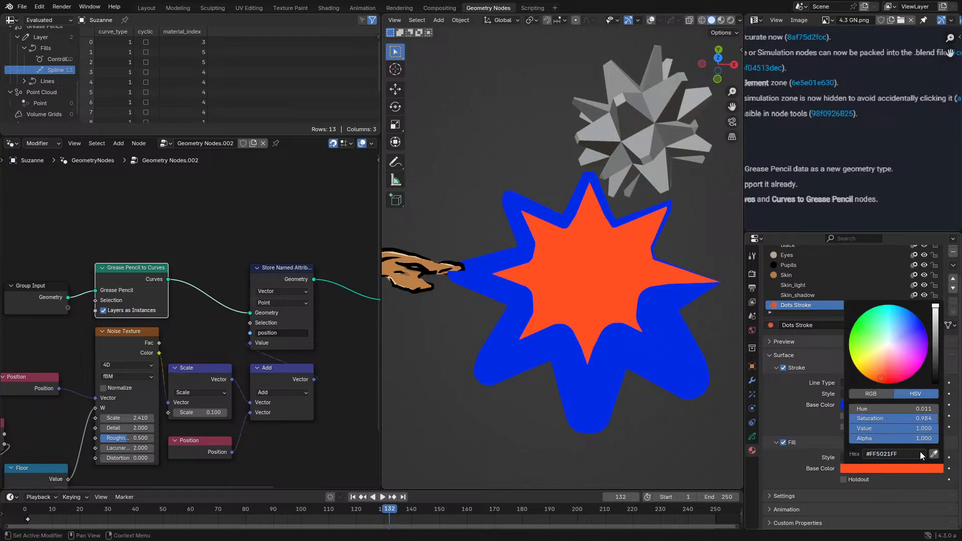
pyautogui.click(934, 454)
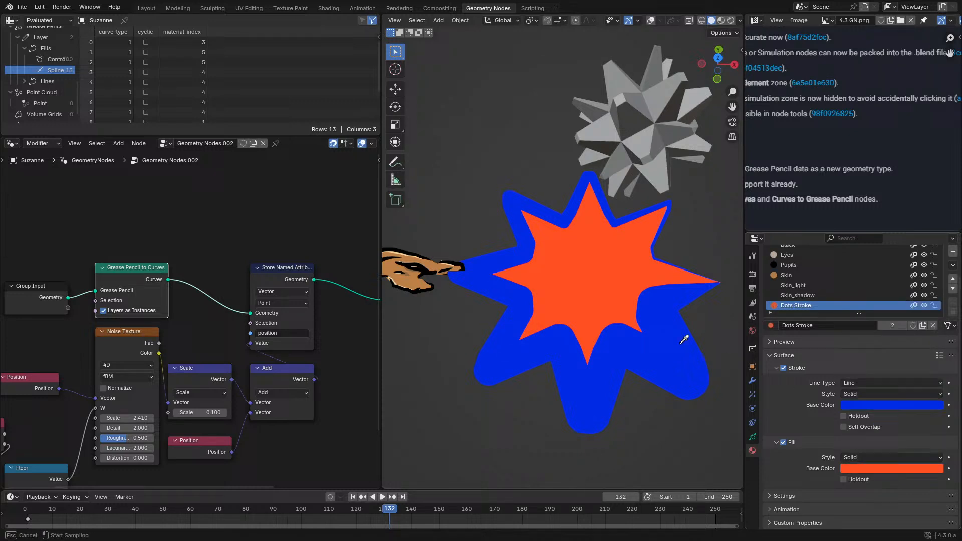
pyautogui.click(641, 332)
# - Try the fill's Holdout option, turn it back off, and change the fill color to a pale cyan
pyautogui.click(900, 478)
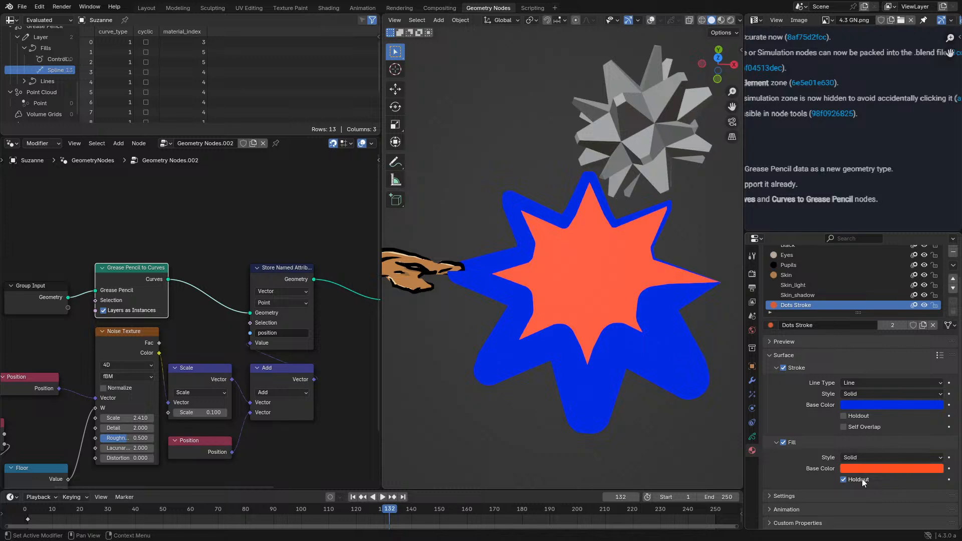
pyautogui.click(862, 481)
pyautogui.click(878, 470)
pyautogui.moveTo(895, 361)
pyautogui.mouseDown()
pyautogui.moveTo(877, 338)
pyautogui.moveTo(886, 353)
pyautogui.mouseUp()
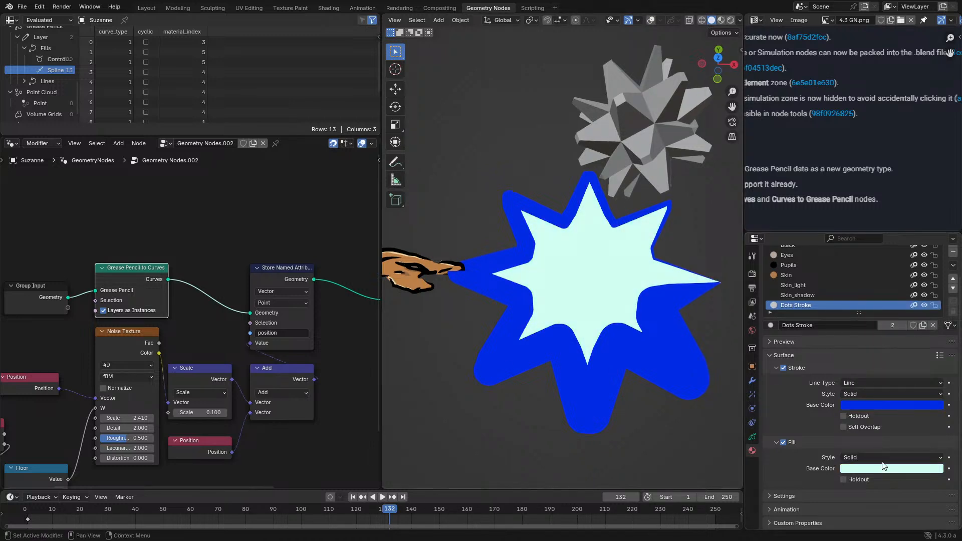
# - Set the fill base color of the Dots Stroke material to a bright blue, about #0084FF
pyautogui.click(882, 459)
pyautogui.click(876, 469)
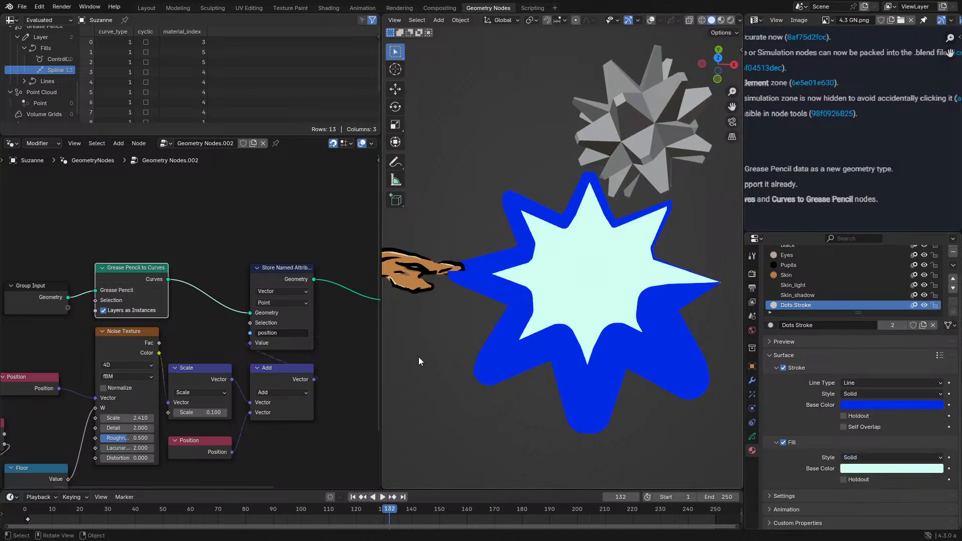
pyautogui.click(886, 470)
pyautogui.moveTo(884, 358)
pyautogui.mouseDown()
pyautogui.moveTo(878, 351)
pyautogui.moveTo(916, 316)
pyautogui.moveTo(928, 344)
pyautogui.moveTo(907, 309)
pyautogui.mouseUp()
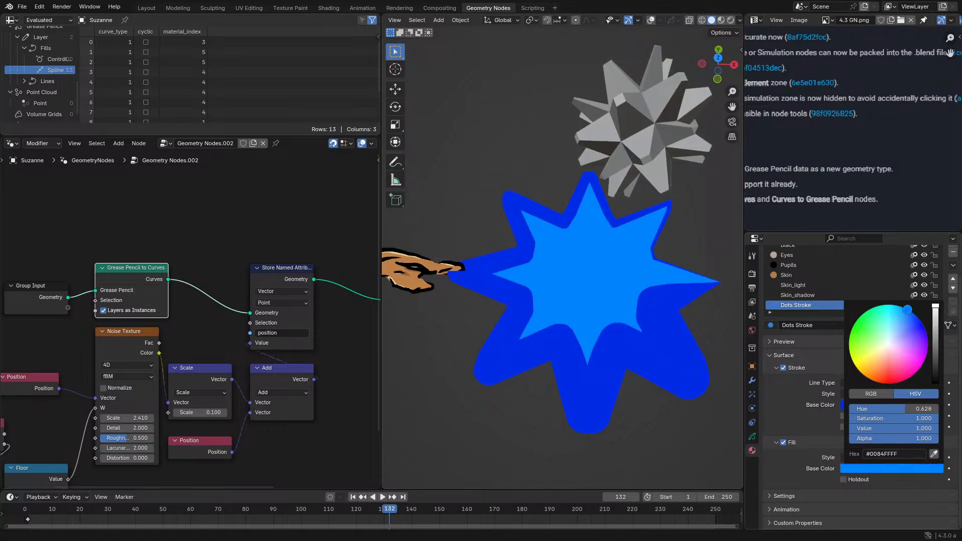
pyautogui.click(792, 503)
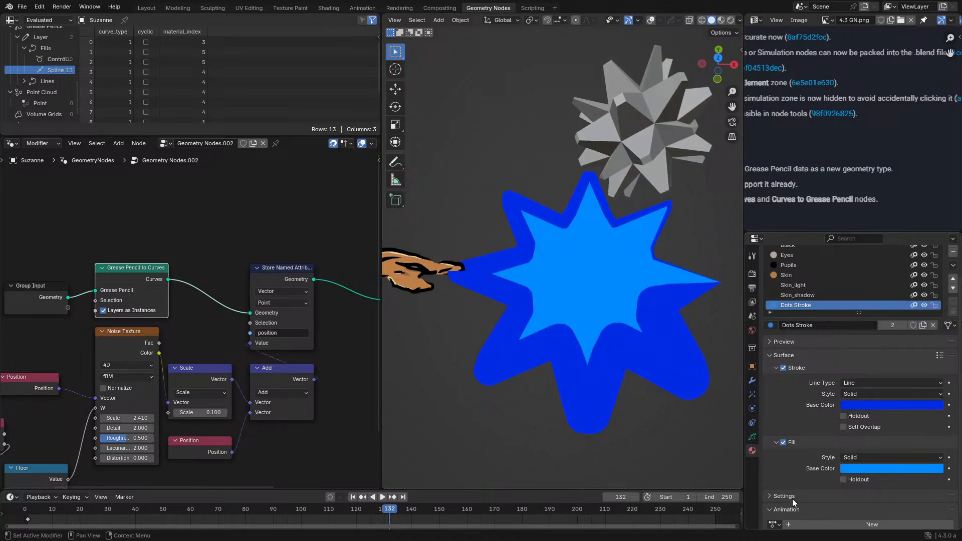
# - Examine the Dots Stroke material's remaining settings and its preview
pyautogui.click(792, 498)
pyautogui.scroll(-2, 792, 487)
pyautogui.scroll(-3, 810, 522)
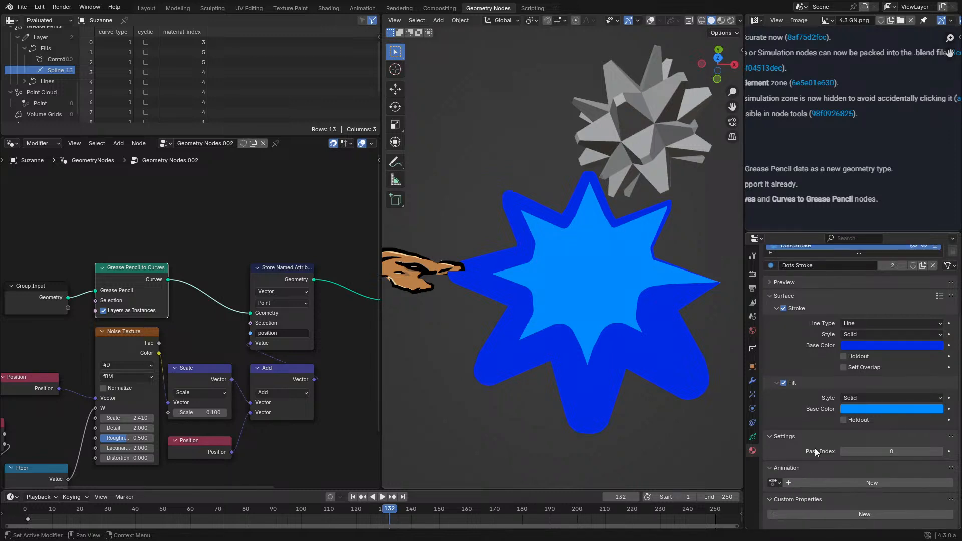
pyautogui.scroll(5, 815, 447)
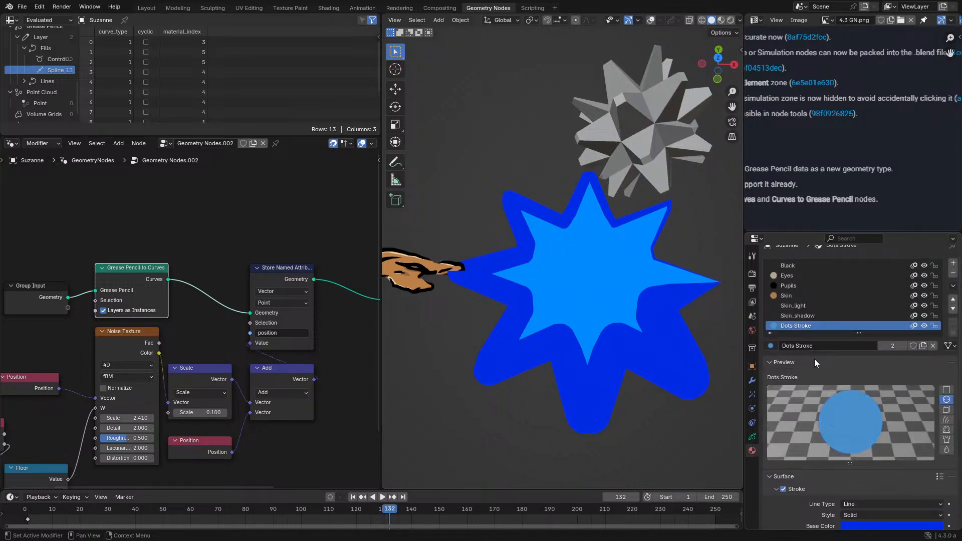
pyautogui.click(815, 360)
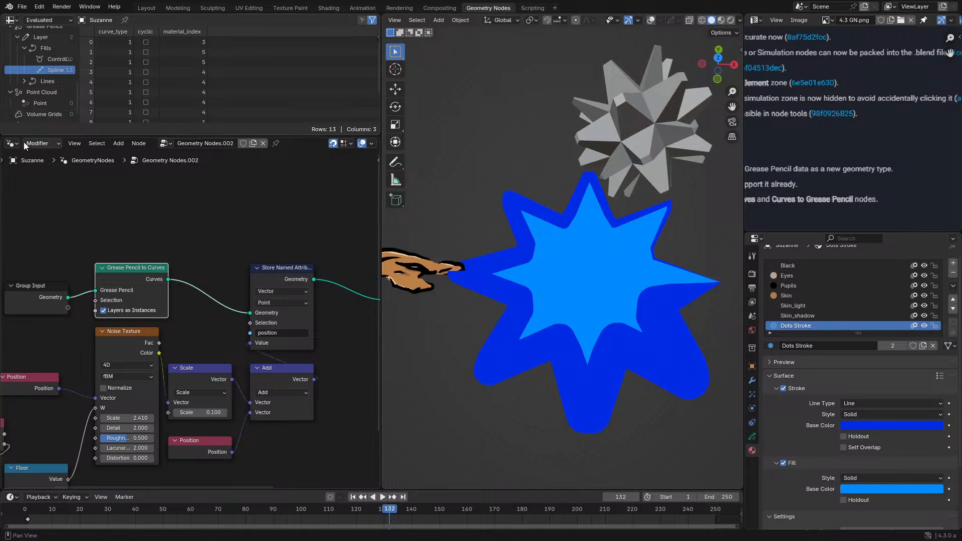
# - Inspect the Dots Stroke material in the Shader Editor and return to the Geometry Node Editor
pyautogui.keyDown('ctrl'); pyautogui.scroll(-1, 18, 144); pyautogui.keyUp('ctrl')
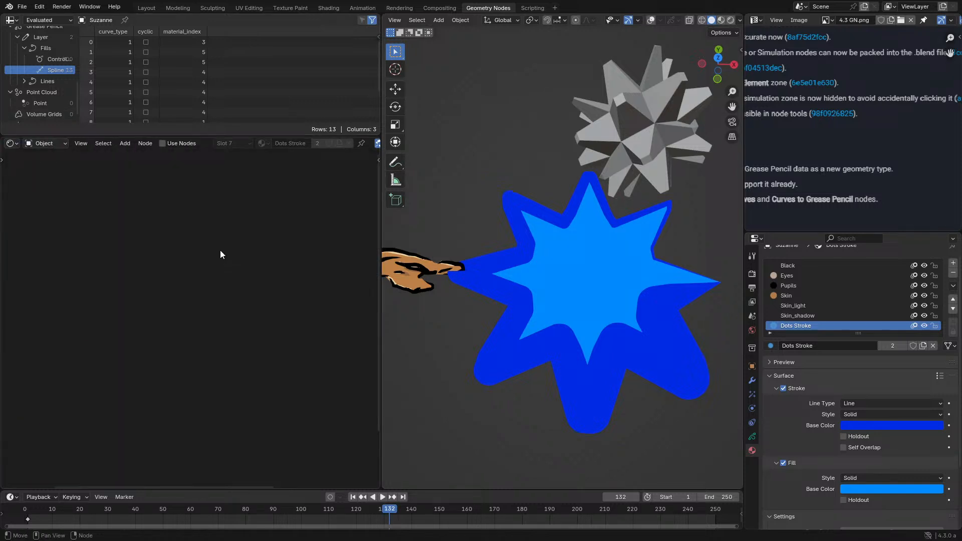
pyautogui.click(181, 142)
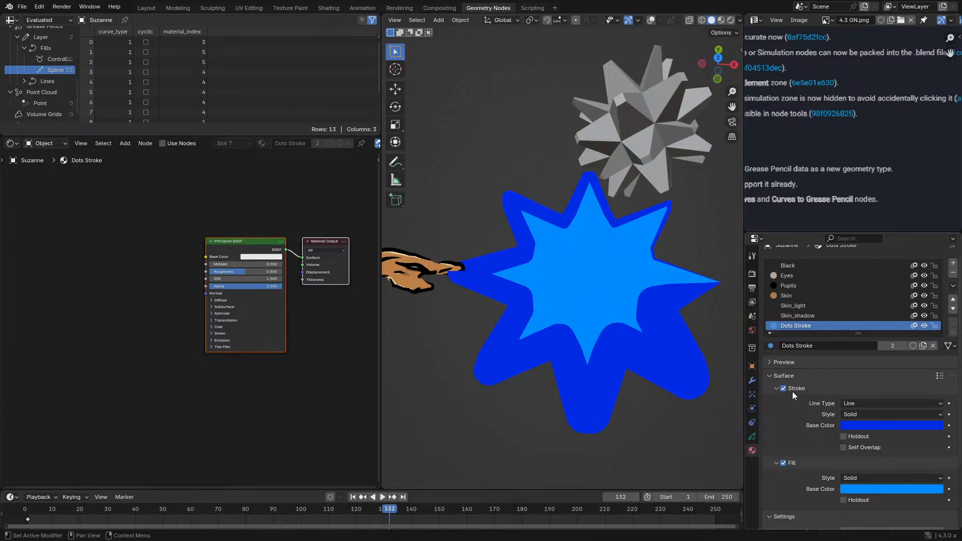
pyautogui.click(868, 425)
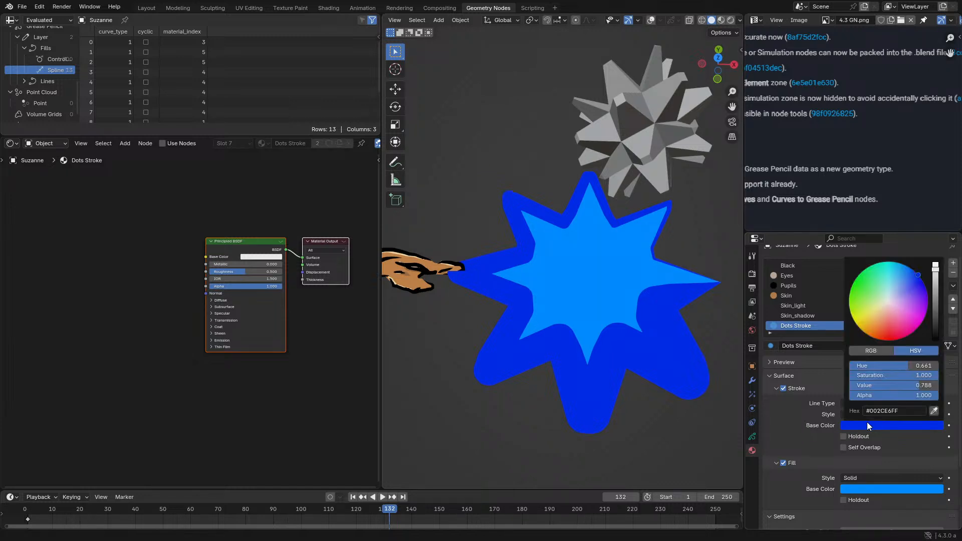
pyautogui.click(13, 144)
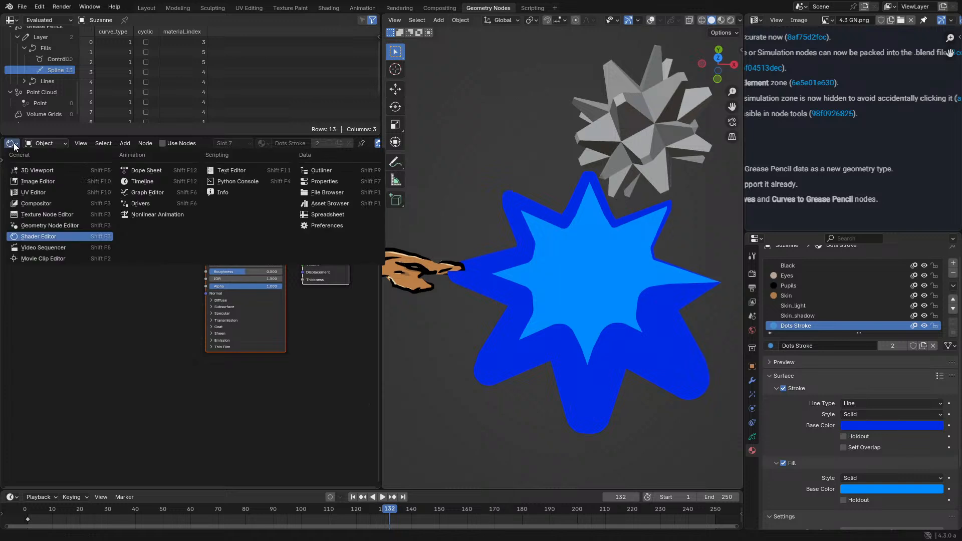
pyautogui.click(52, 227)
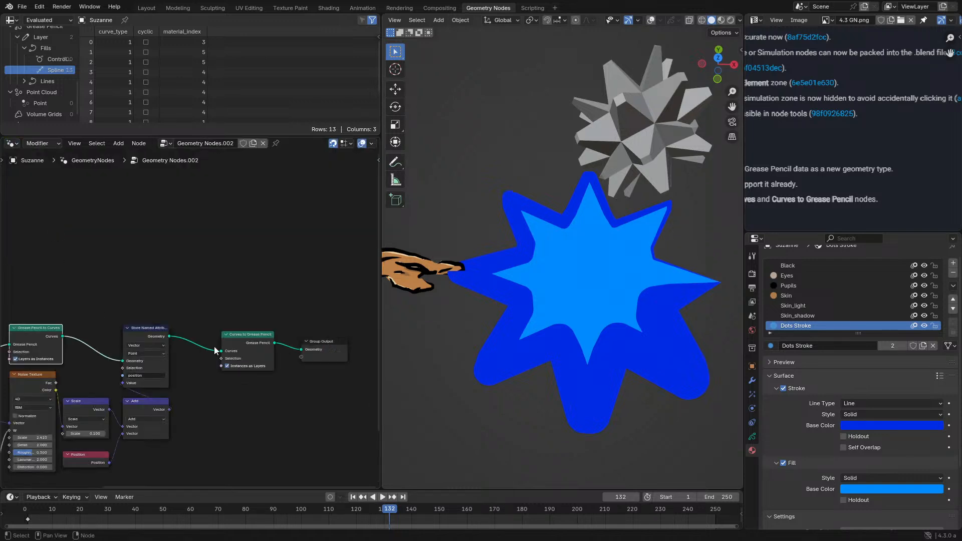
# - Start animation playback and set the Multiply value driving the star's curve radius to 0.100
pyautogui.scroll(3, 223, 330)
pyautogui.press('space')
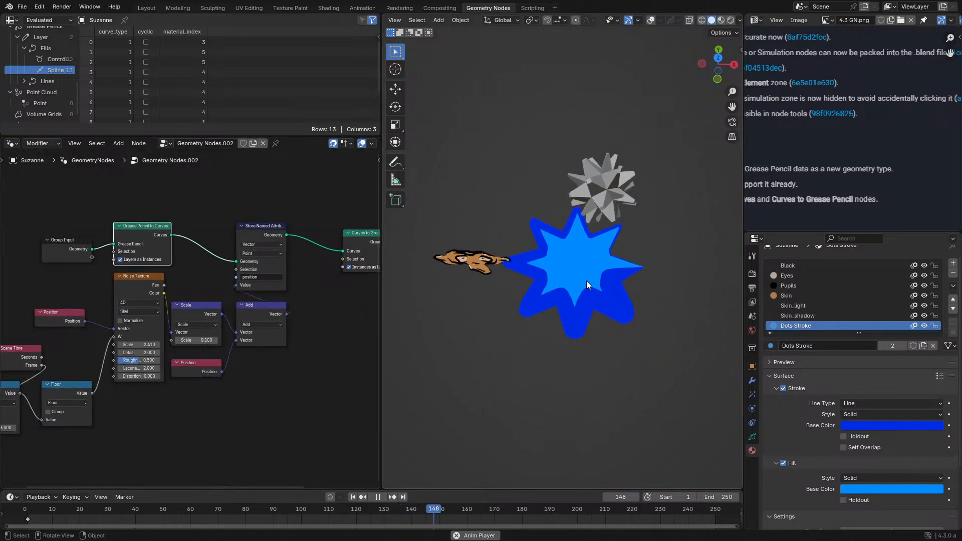
pyautogui.click(592, 289)
pyautogui.scroll(4, 215, 366)
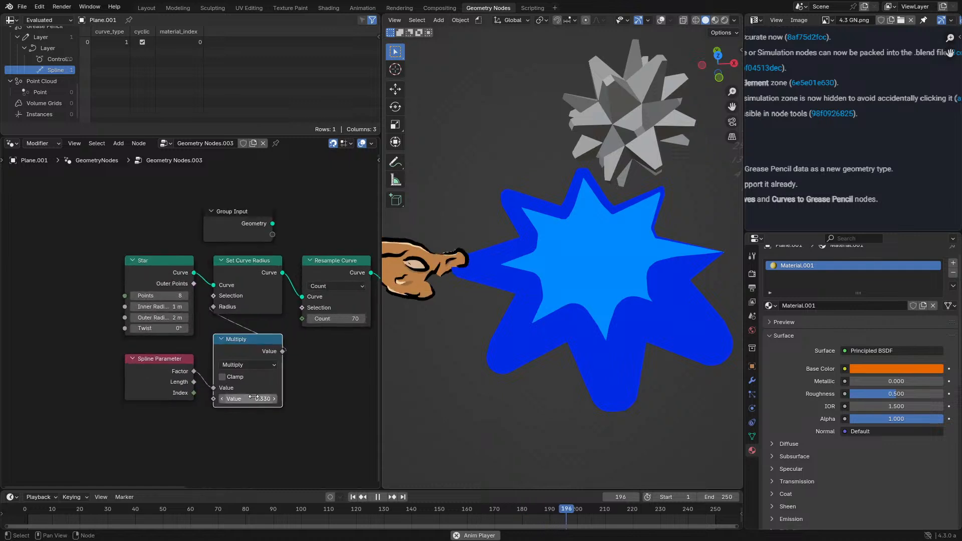
pyautogui.moveTo(248, 398); pyautogui.dragTo(230, 399)
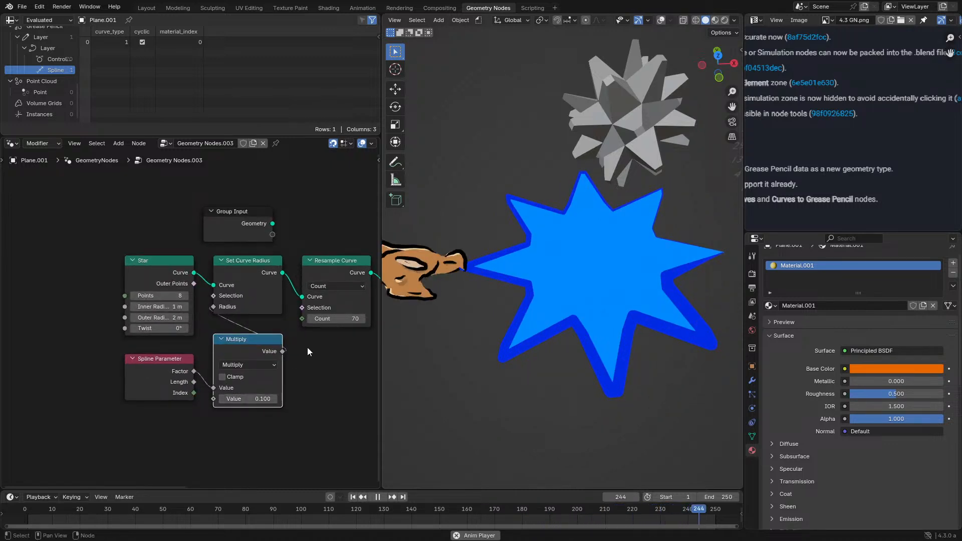
# - Connect Set Curve Radius directly to Curves to Grease Pencil and delete the Resample Curve node
pyautogui.moveTo(307, 347); pyautogui.dragTo(275, 352, button='middle')
pyautogui.moveTo(302, 324); pyautogui.dragTo(279, 324)
pyautogui.moveTo(250, 278); pyautogui.dragTo(357, 290)
pyautogui.press('x')
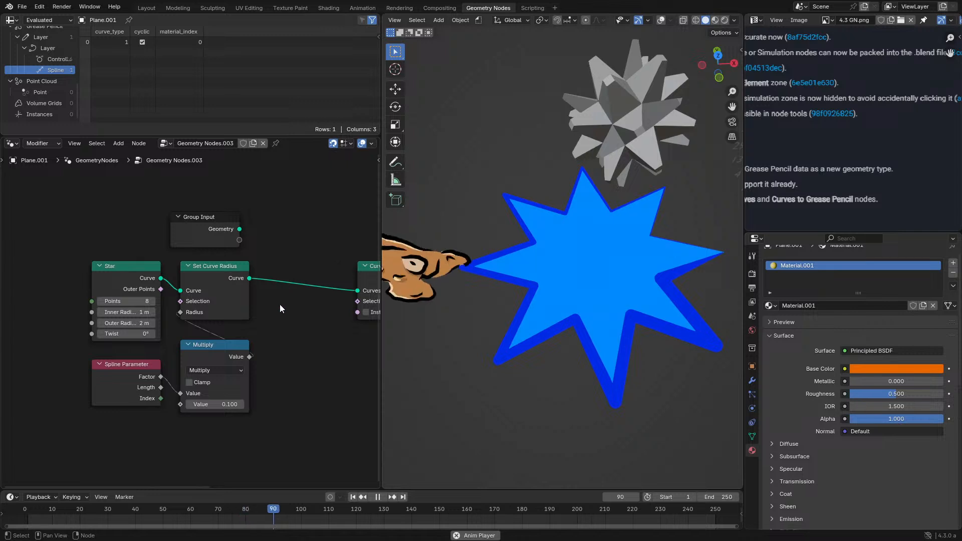
# - Insert a Store Named Attribute node between Curves to Grease Pencil and Set Material
pyautogui.moveTo(280, 306)
pyautogui.mouseDown(button='middle')
pyautogui.moveTo(227, 320)
pyautogui.moveTo(152, 297)
pyautogui.mouseUp(button='middle')
pyautogui.press('q')
pyautogui.click(179, 302)
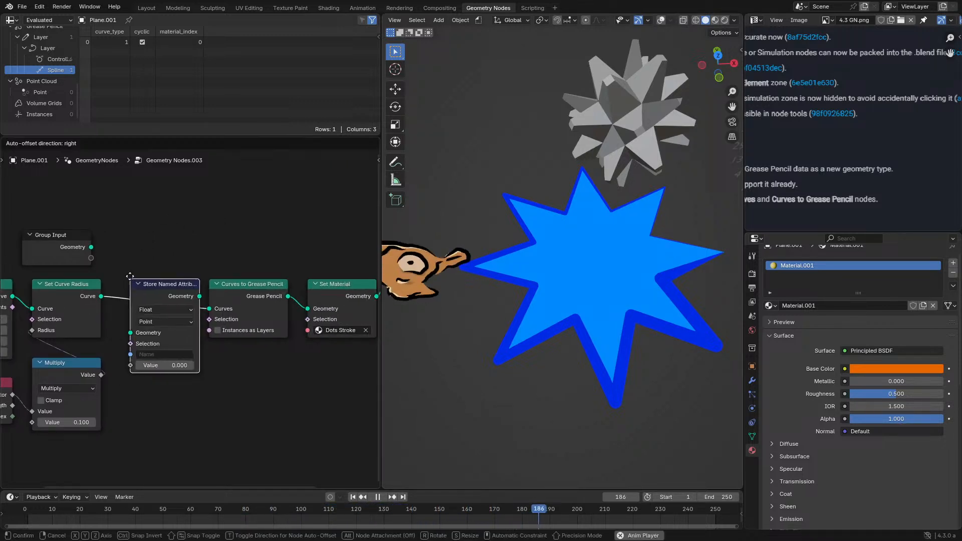
pyautogui.click(303, 268)
pyautogui.moveTo(329, 309); pyautogui.dragTo(194, 279, button='middle')
# - Name the stored attribute "opacity", stop playback and raise the attribute value to about 0.5
pyautogui.click(198, 313)
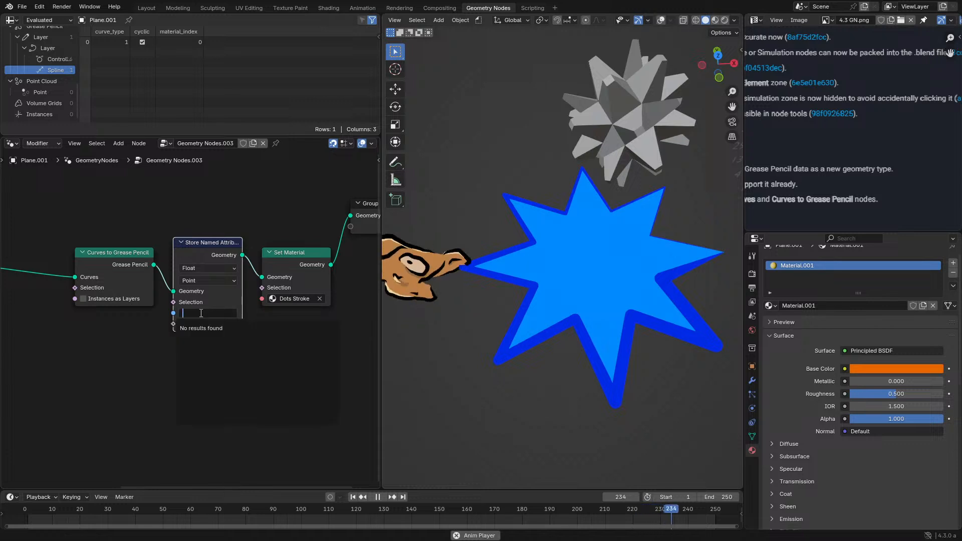
pyautogui.write('c')
pyautogui.write('pacity')
pyautogui.press('Return')
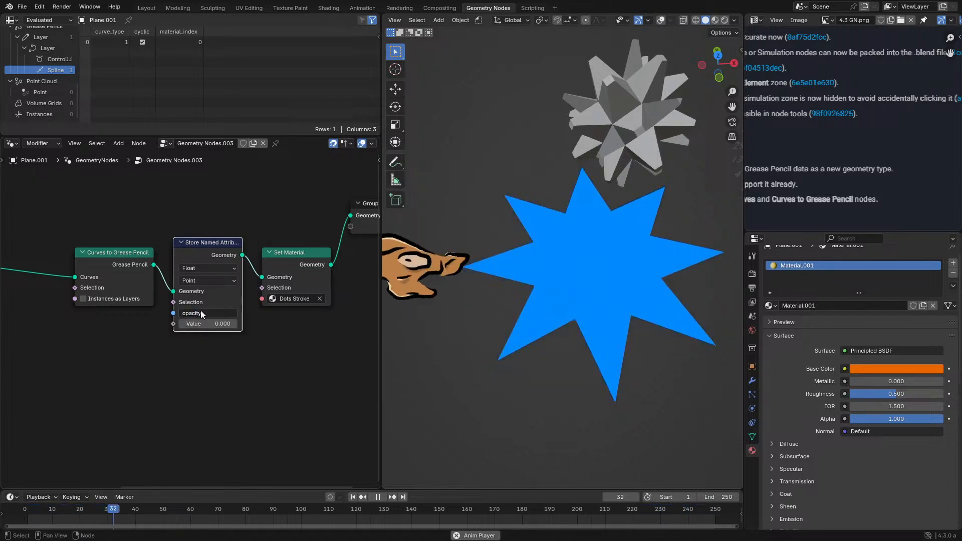
pyautogui.press('space')
pyautogui.moveTo(195, 324); pyautogui.dragTo(235, 324)
# - Duplicate the Spline Parameter node, drive the opacity value with its Factor, and inspect the star's outline up close
pyautogui.moveTo(149, 307)
pyautogui.mouseDown(button='middle')
pyautogui.moveTo(295, 297)
pyautogui.moveTo(86, 322)
pyautogui.moveTo(150, 315)
pyautogui.mouseUp(button='middle')
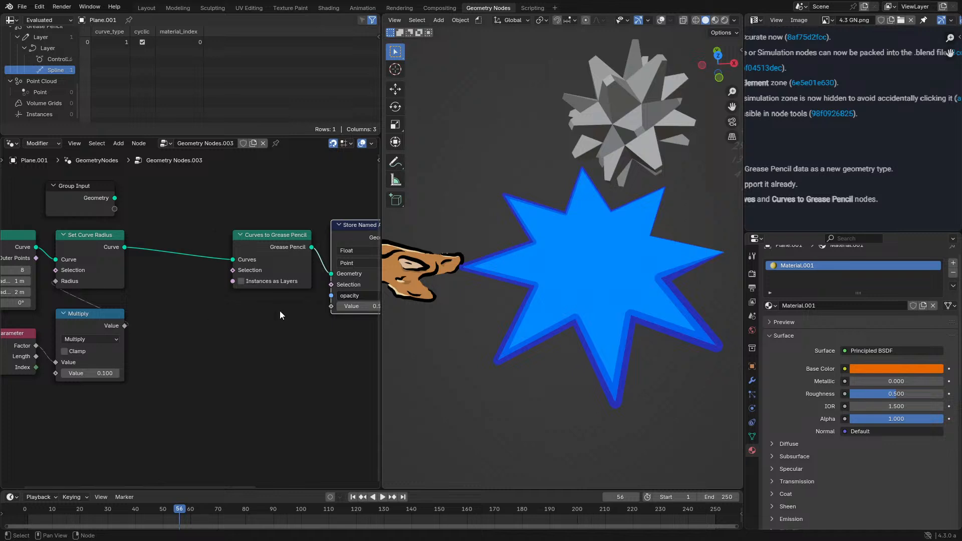
pyautogui.moveTo(280, 311); pyautogui.dragTo(280, 302, button='middle')
pyautogui.hotkey('shift', 'd')
pyautogui.click(276, 331)
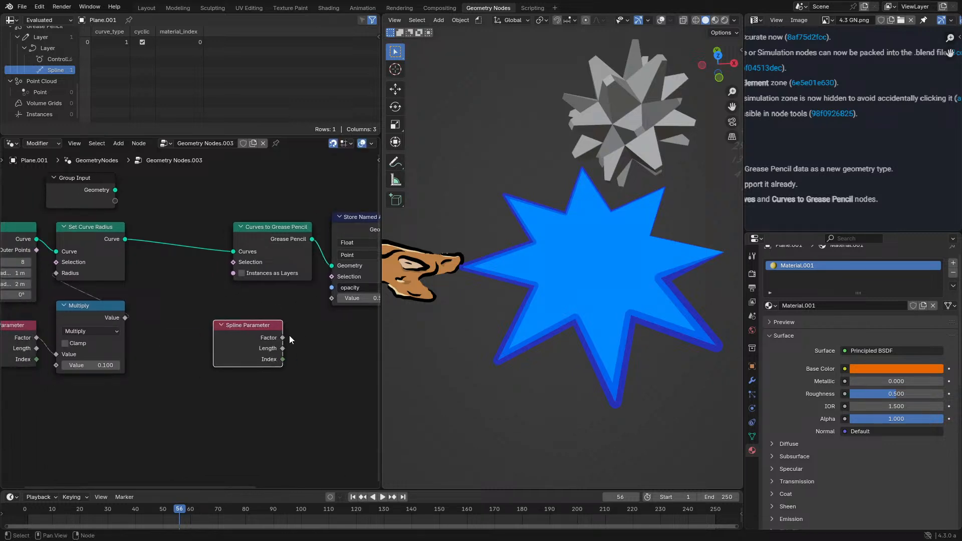
pyautogui.moveTo(282, 338); pyautogui.dragTo(332, 298)
pyautogui.moveTo(243, 330); pyautogui.dragTo(273, 321)
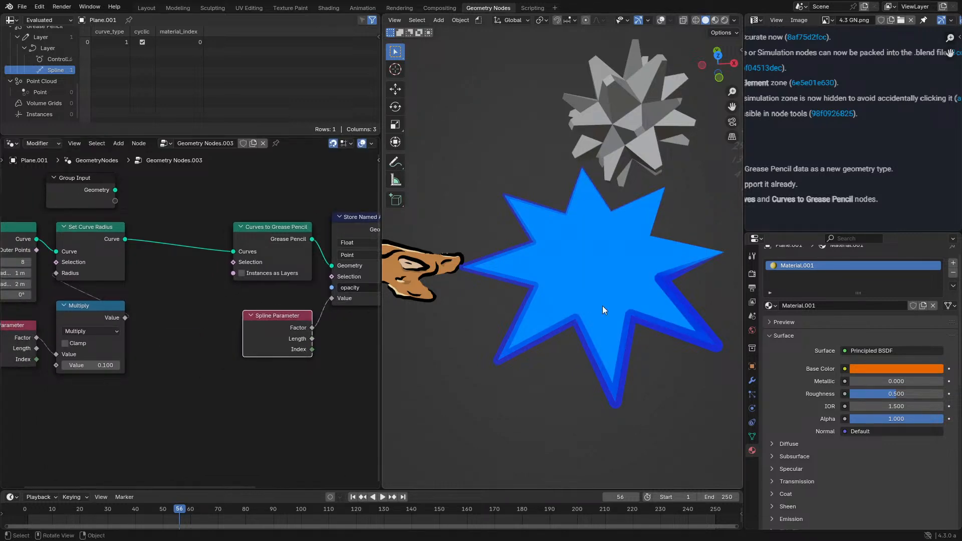
pyautogui.moveTo(603, 305); pyautogui.dragTo(548, 293, button='middle')
pyautogui.scroll(4, 521, 293)
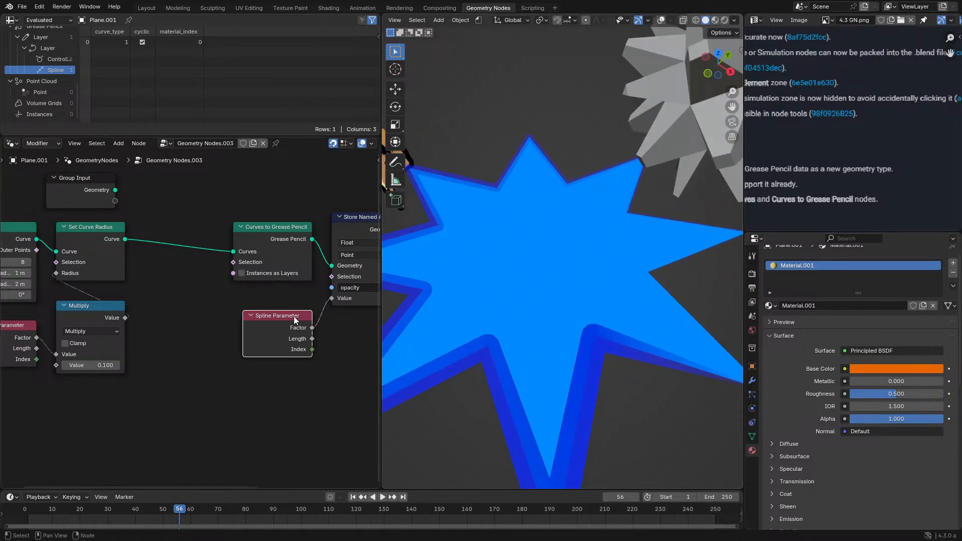
# - Check the Set Material node's available materials and view the star object's material nodes in the Shader Editor
pyautogui.moveTo(294, 317); pyautogui.dragTo(135, 335, button='middle')
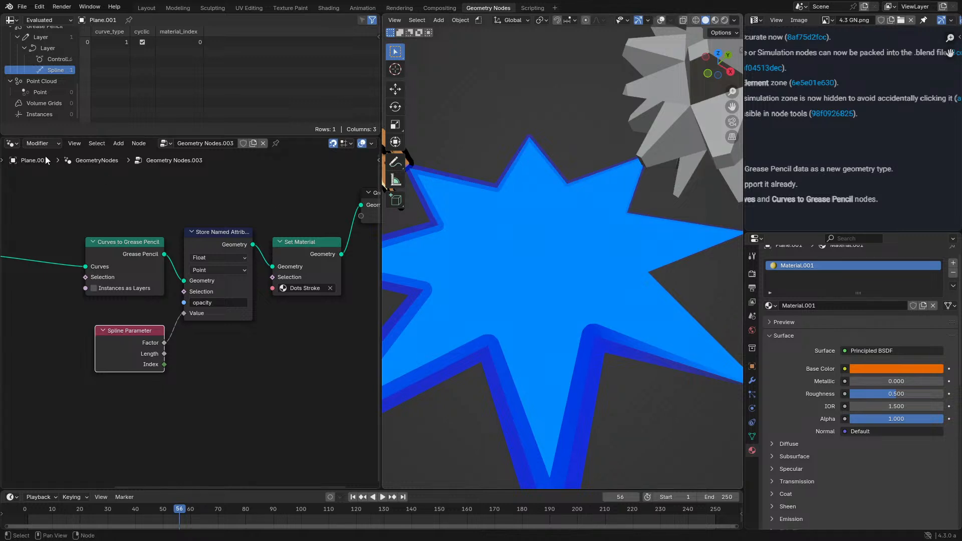
pyautogui.click(311, 288)
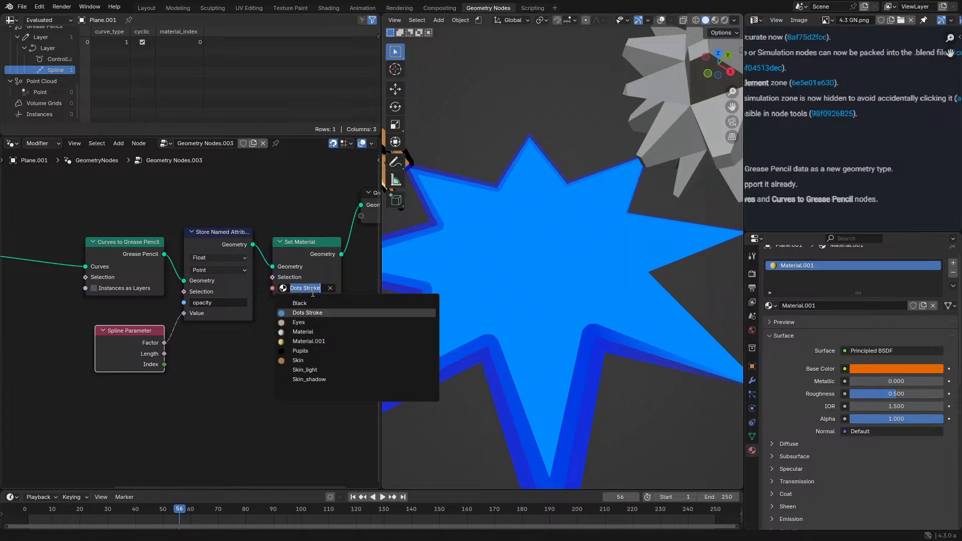
pyautogui.press('Escape')
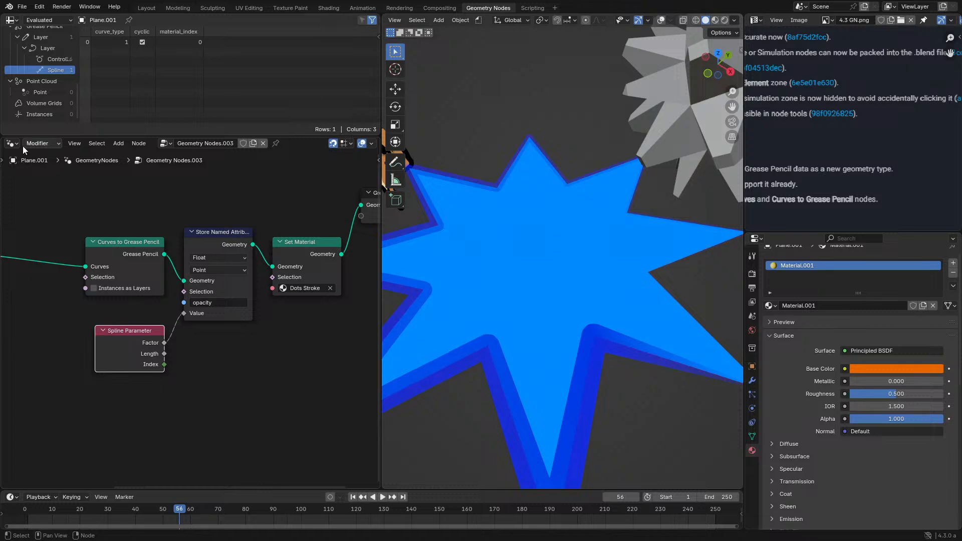
pyautogui.keyDown('ctrl'); pyautogui.scroll(-1, 10, 145); pyautogui.keyUp('ctrl')
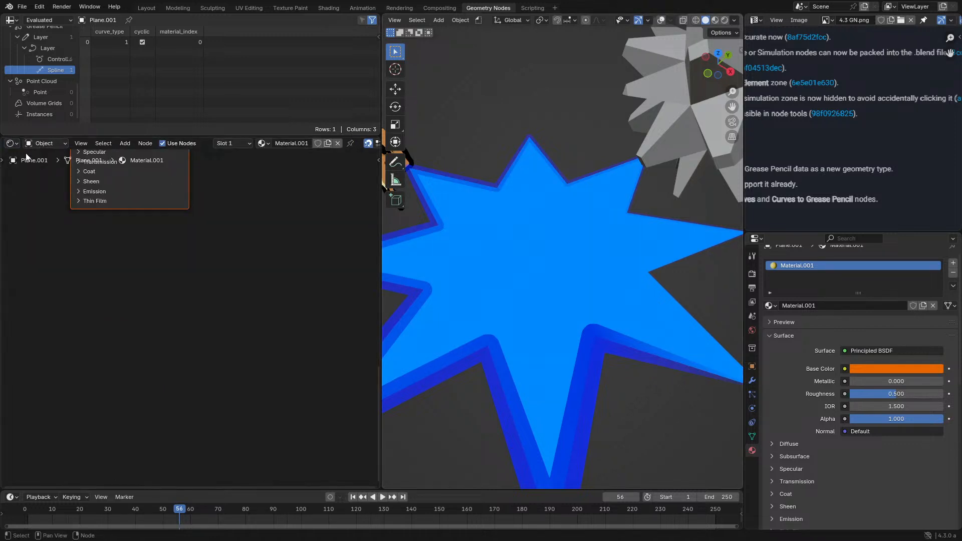
pyautogui.keyDown('ctrl'); pyautogui.scroll(1, 17, 142); pyautogui.keyUp('ctrl')
pyautogui.scroll(-3, 638, 278)
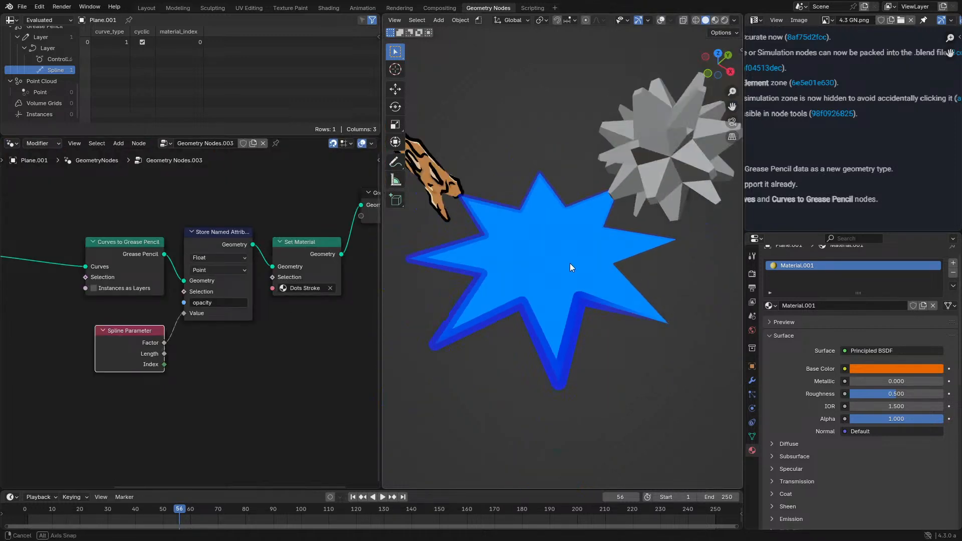
pyautogui.moveTo(570, 263); pyautogui.dragTo(588, 278, button='middle')
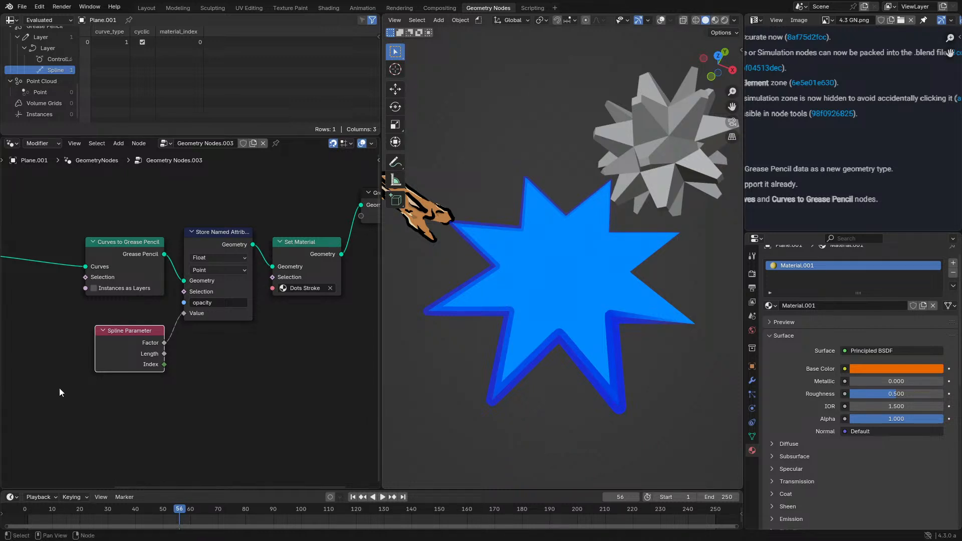
# - Tidy the nodes after Curves to Grease Pencil, placing Spline Parameter beneath it and aligning Store Named Attribute, Set Material and Group Output
pyautogui.moveTo(106, 351); pyautogui.dragTo(95, 331)
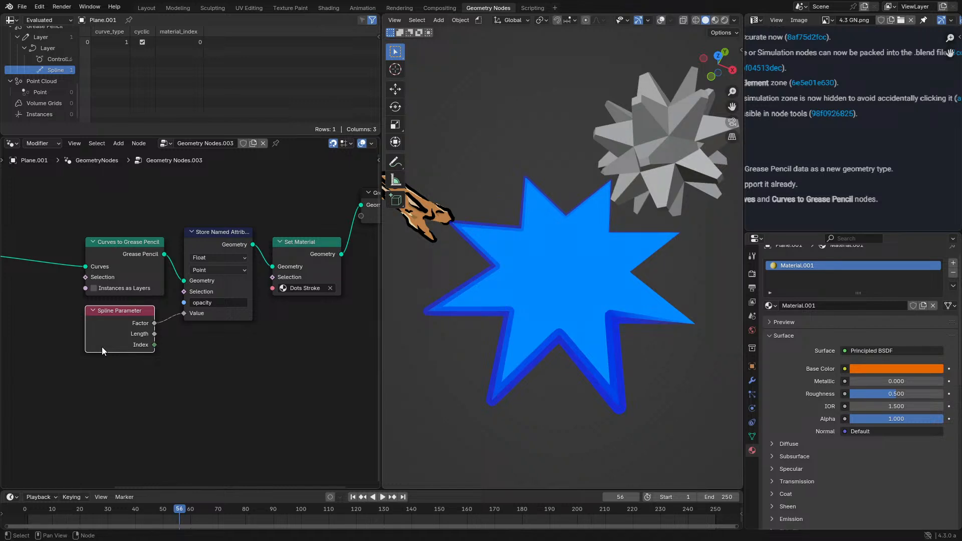
pyautogui.moveTo(107, 335); pyautogui.dragTo(118, 331)
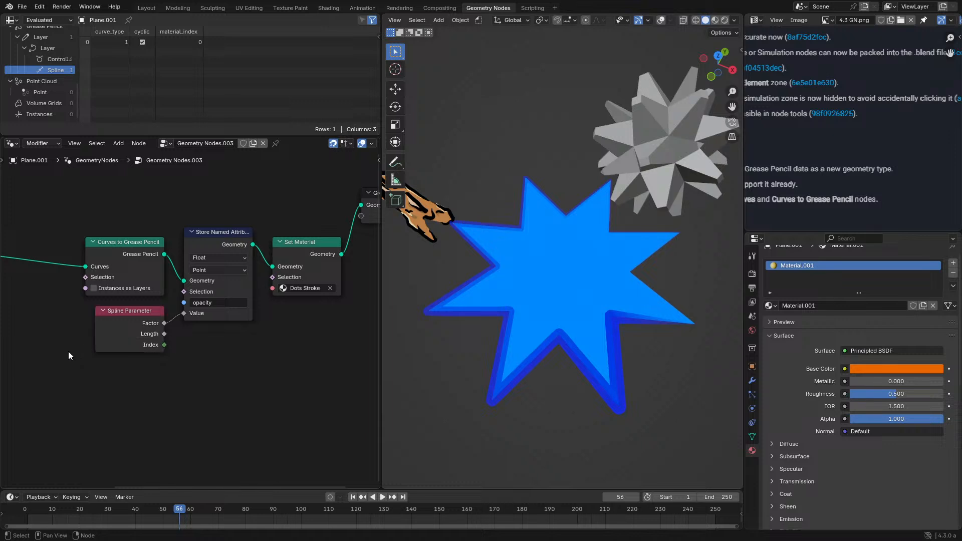
pyautogui.moveTo(68, 351); pyautogui.dragTo(330, 241)
pyautogui.moveTo(318, 277); pyautogui.dragTo(328, 227)
pyautogui.moveTo(114, 307)
pyautogui.mouseDown()
pyautogui.moveTo(215, 244)
pyautogui.moveTo(184, 281)
pyautogui.mouseUp()
pyautogui.moveTo(242, 179); pyautogui.dragTo(243, 192)
pyautogui.moveTo(237, 227); pyautogui.dragTo(254, 287, button='middle')
# - Maximize the node editor, move Group Input and the Star and radius nodes closer to Curves to Grease Pencil, and restore the layout
pyautogui.hotkey('ctrl', 'alt', 'space')
pyautogui.scroll(-3, 215, 281)
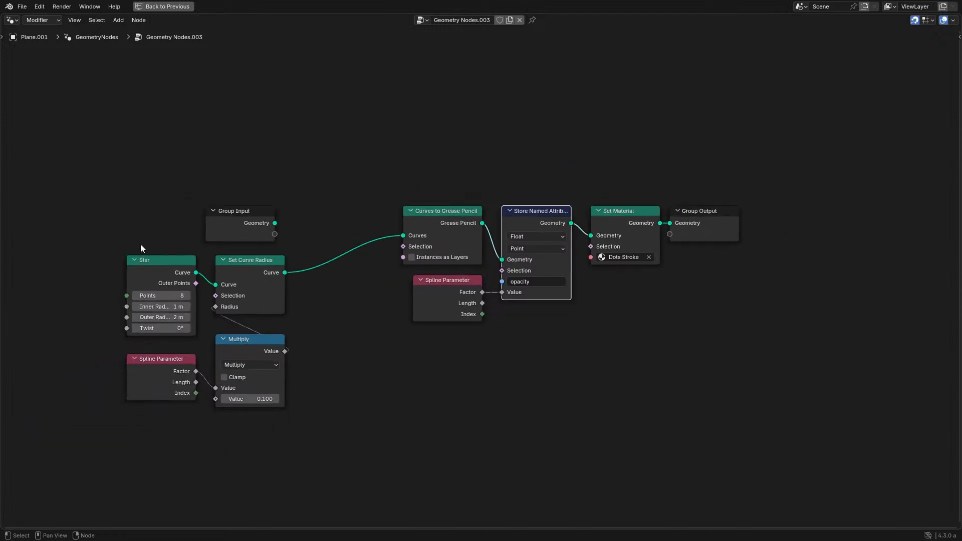
pyautogui.moveTo(227, 211); pyautogui.dragTo(99, 224)
pyautogui.moveTo(140, 223); pyautogui.dragTo(280, 389)
pyautogui.press('g')
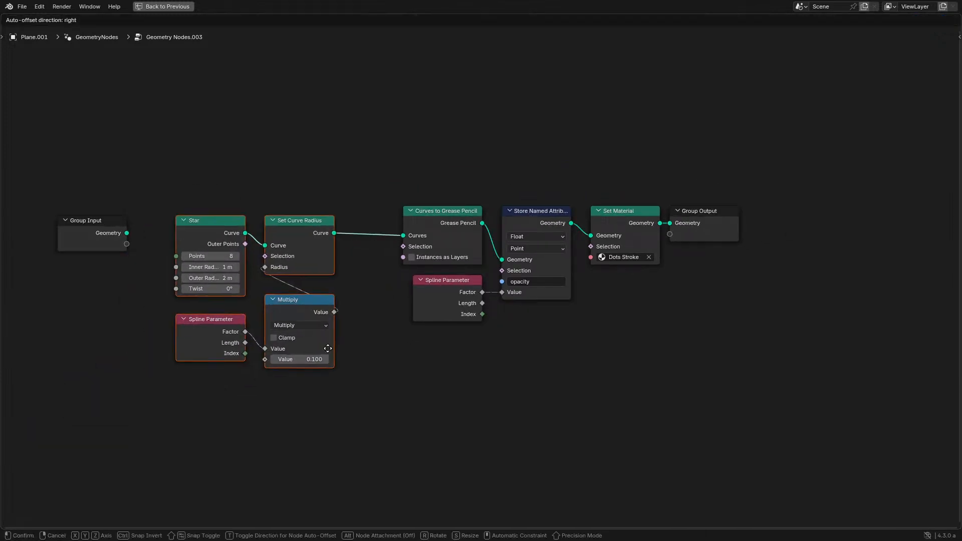
pyautogui.click(368, 345)
pyautogui.moveTo(110, 249); pyautogui.dragTo(171, 231)
pyautogui.hotkey('ctrl', 'alt', 'space')
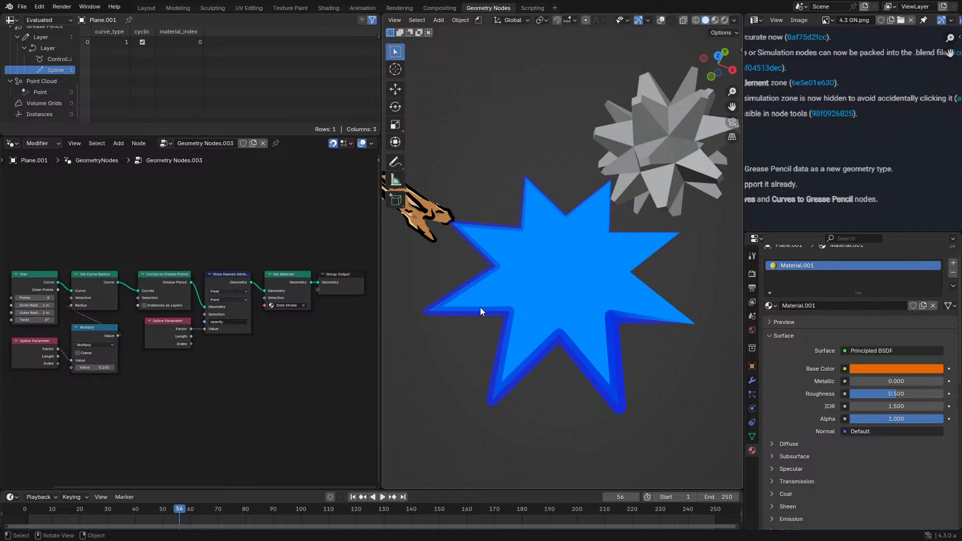
pyautogui.scroll(3, 478, 308)
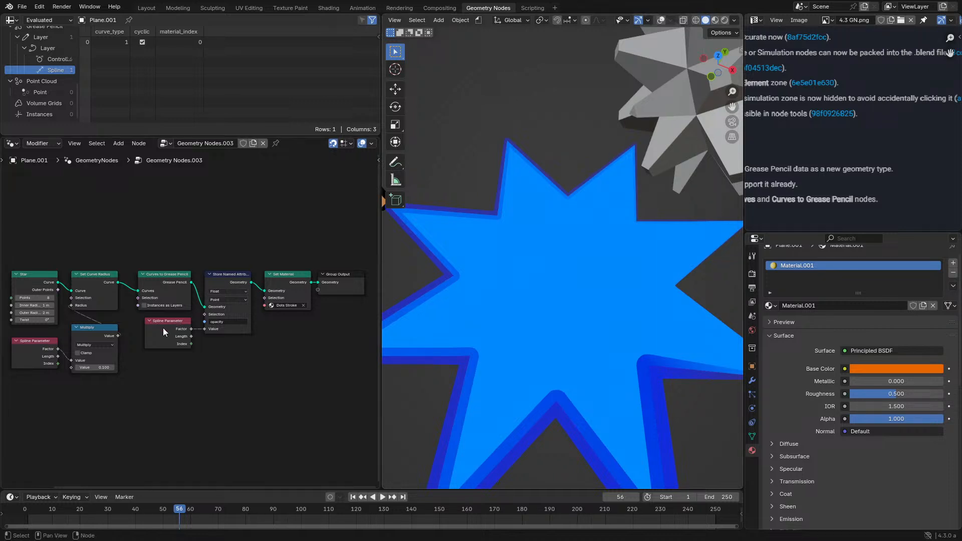
pyautogui.scroll(5, 163, 330)
pyautogui.moveTo(161, 344)
pyautogui.mouseDown()
pyautogui.moveTo(242, 382)
pyautogui.moveTo(163, 352)
pyautogui.mouseUp()
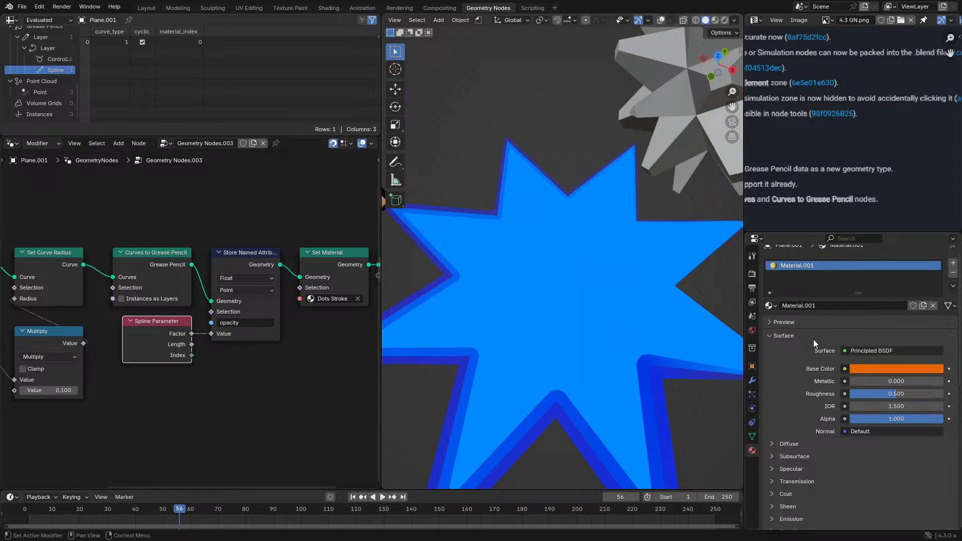
# - Add a particle system to the star object and examine its Cache settings
pyautogui.click(755, 380)
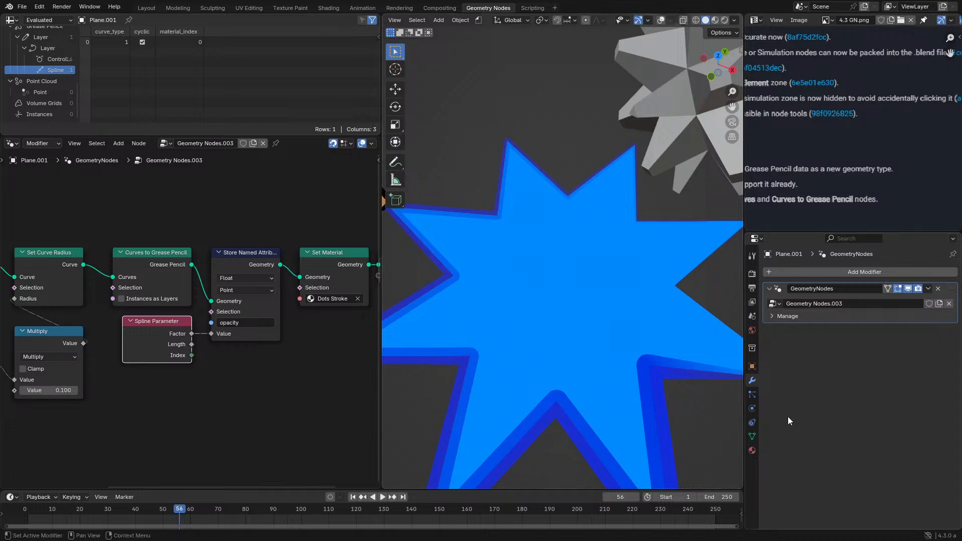
pyautogui.click(751, 395)
pyautogui.click(953, 272)
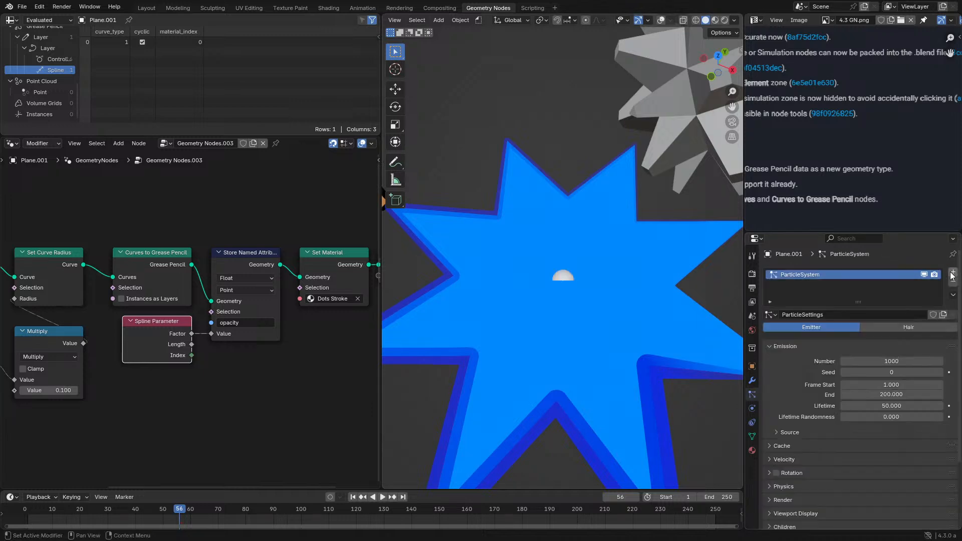
pyautogui.scroll(-5, 814, 398)
pyautogui.click(780, 360)
pyautogui.scroll(-4, 815, 410)
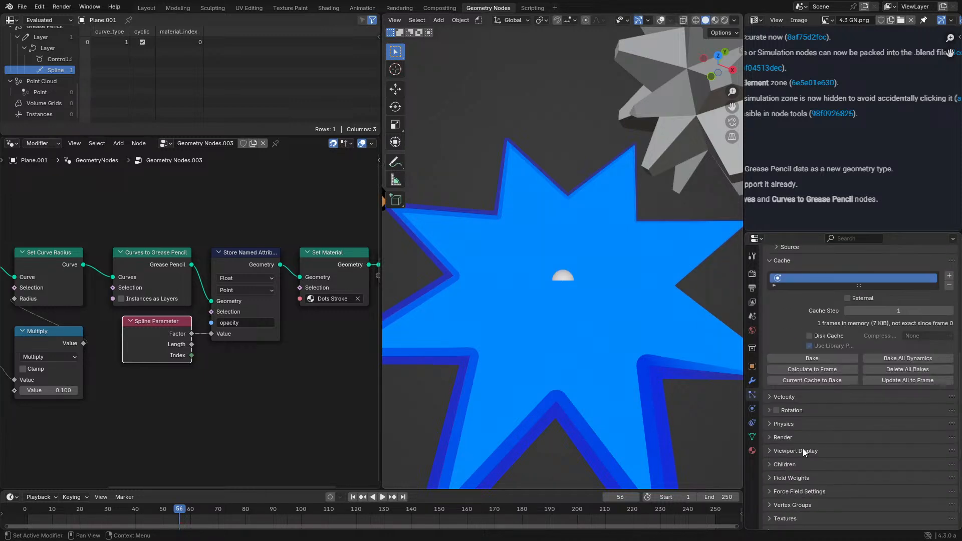
# - Examine the particle system's Velocity, Rotation, Physics, Render and Viewport Display settings
pyautogui.click(810, 395)
pyautogui.scroll(-8, 812, 401)
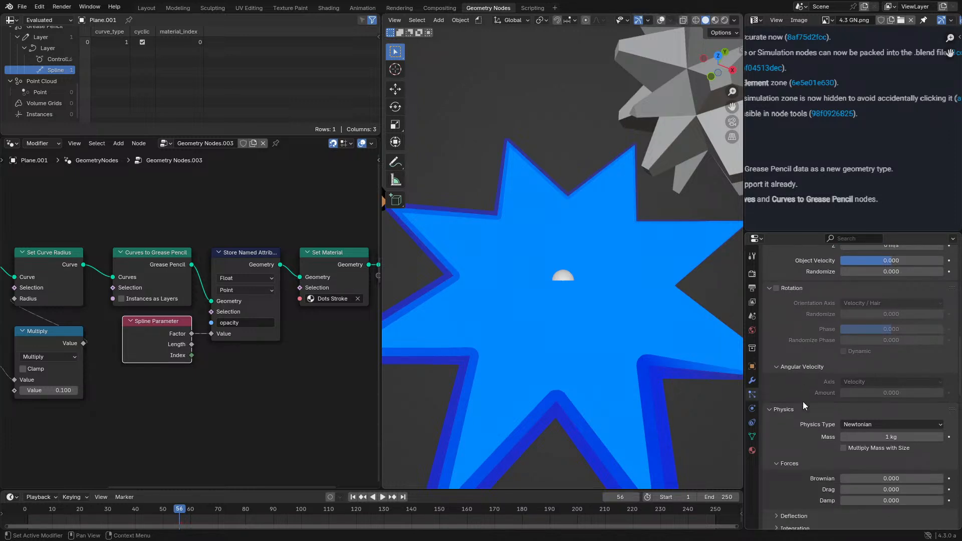
pyautogui.scroll(-2, 807, 430)
pyautogui.click(807, 453)
pyautogui.scroll(-3, 799, 446)
pyautogui.click(793, 428)
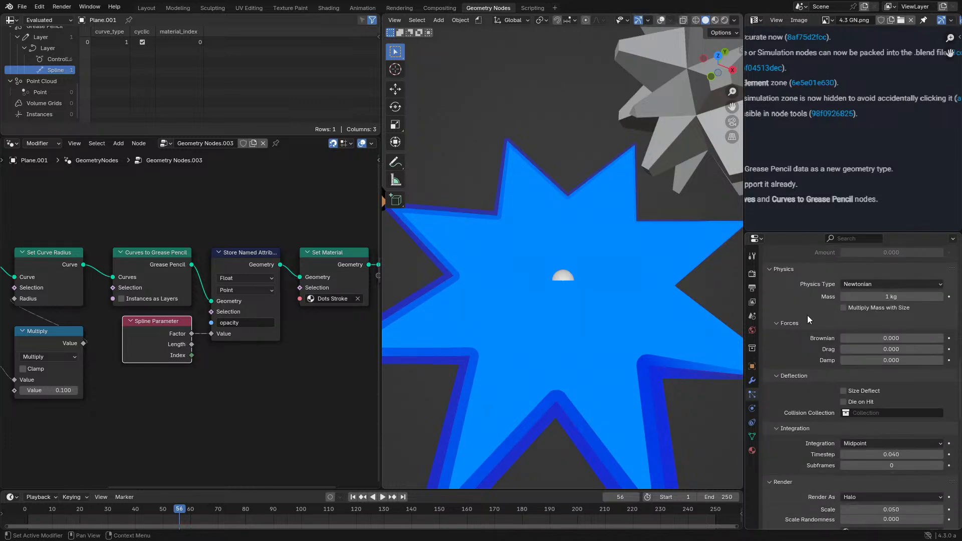
pyautogui.click(780, 270)
pyautogui.click(777, 269)
pyautogui.click(801, 272)
pyautogui.scroll(-3, 814, 356)
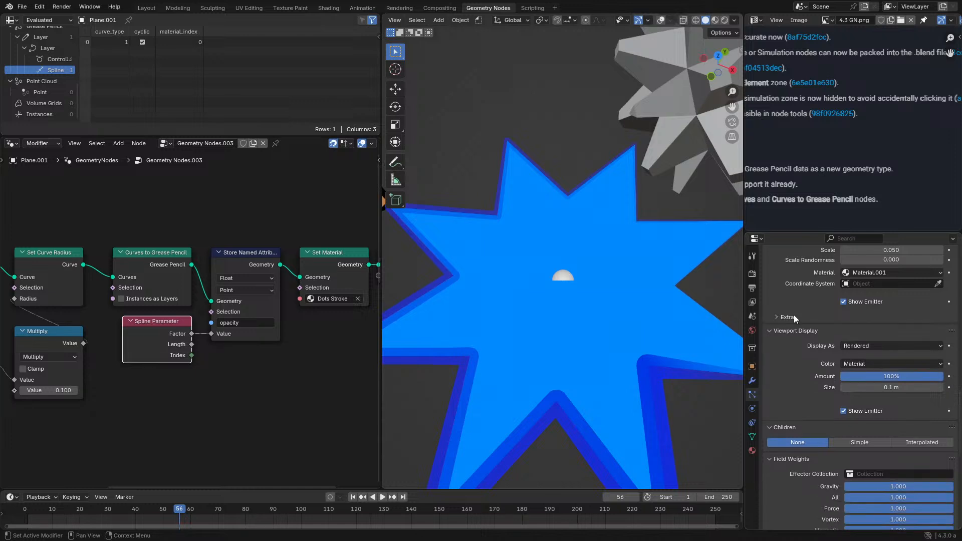
# - Collapse the expanded particle setting sections and remove the particle system from the star object
pyautogui.click(798, 331)
pyautogui.click(785, 344)
pyautogui.click(791, 358)
pyautogui.scroll(5, 793, 375)
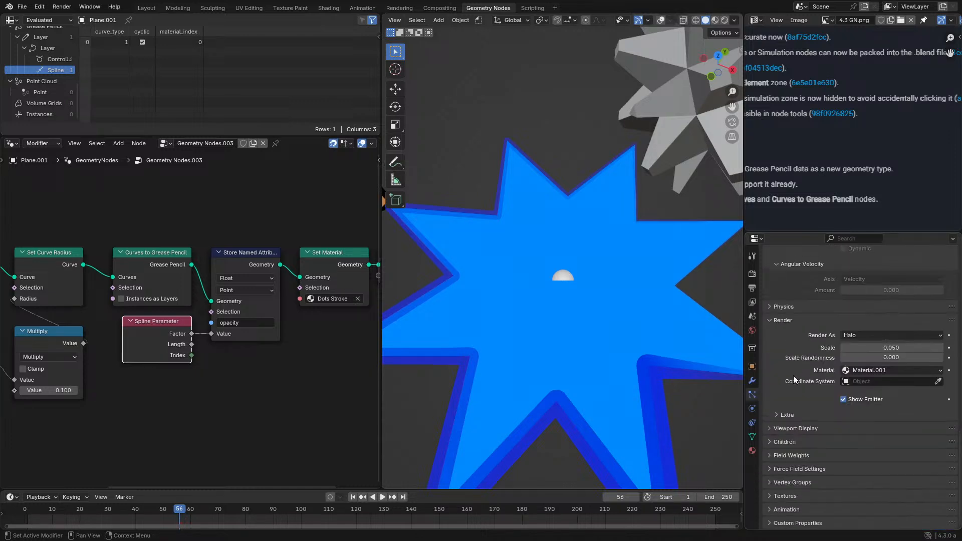
pyautogui.click(776, 321)
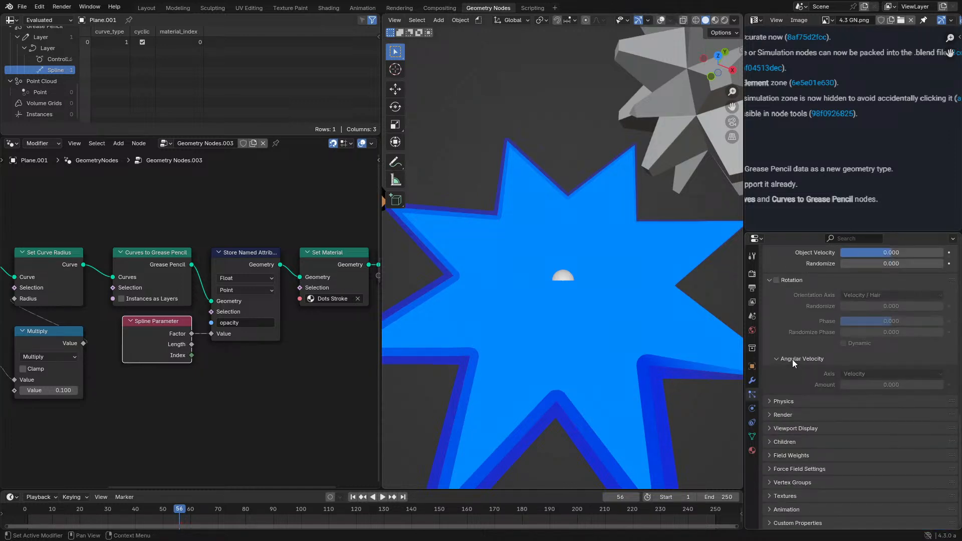
pyautogui.click(792, 359)
pyautogui.click(799, 310)
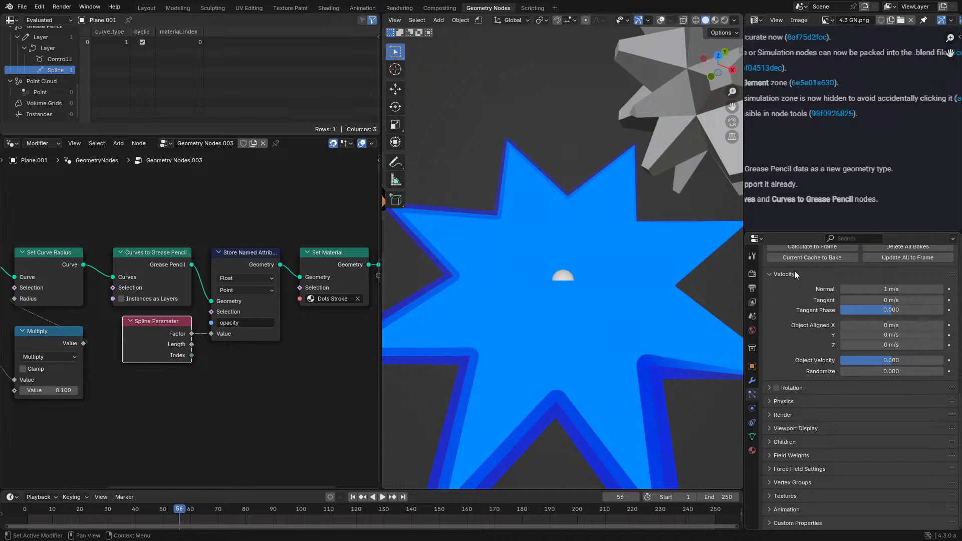
pyautogui.click(795, 274)
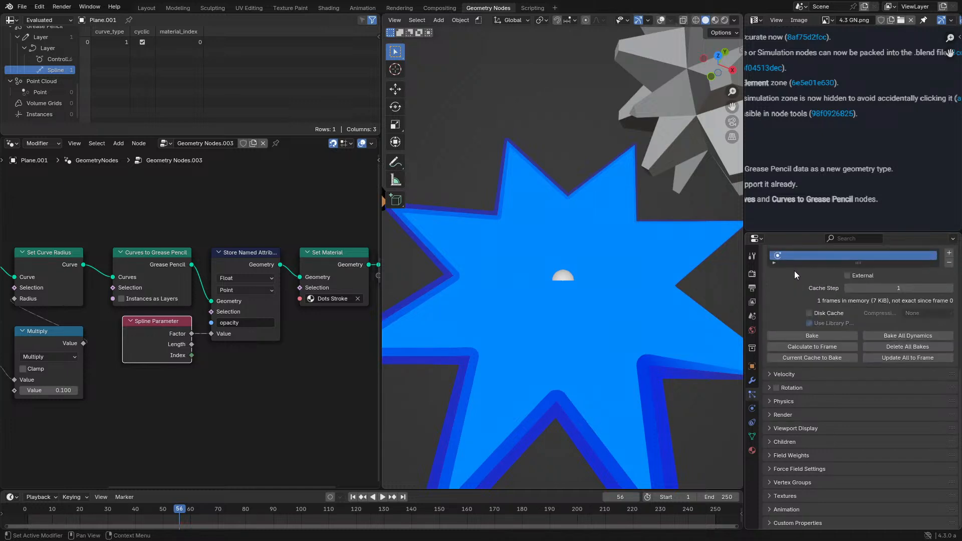
pyautogui.scroll(5, 882, 319)
pyautogui.scroll(5, 927, 311)
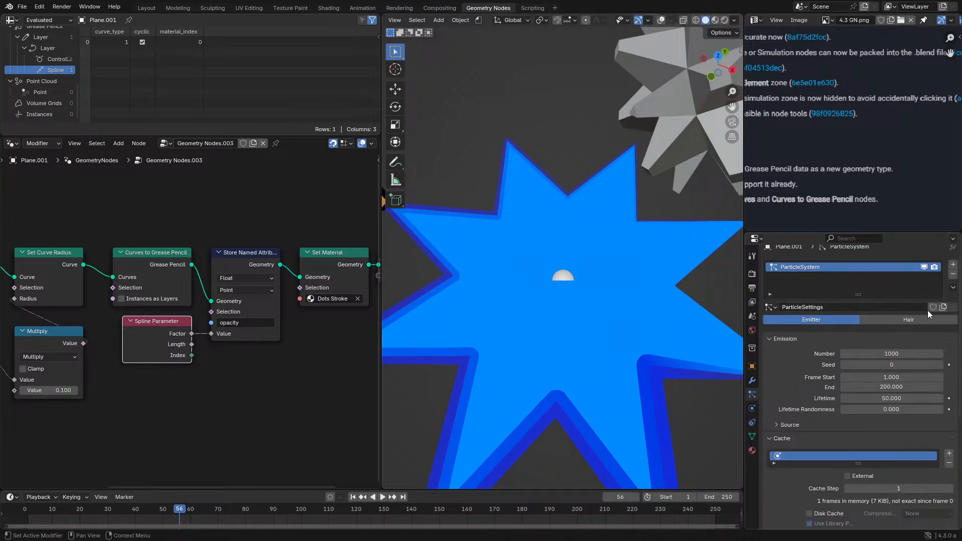
pyautogui.click(953, 282)
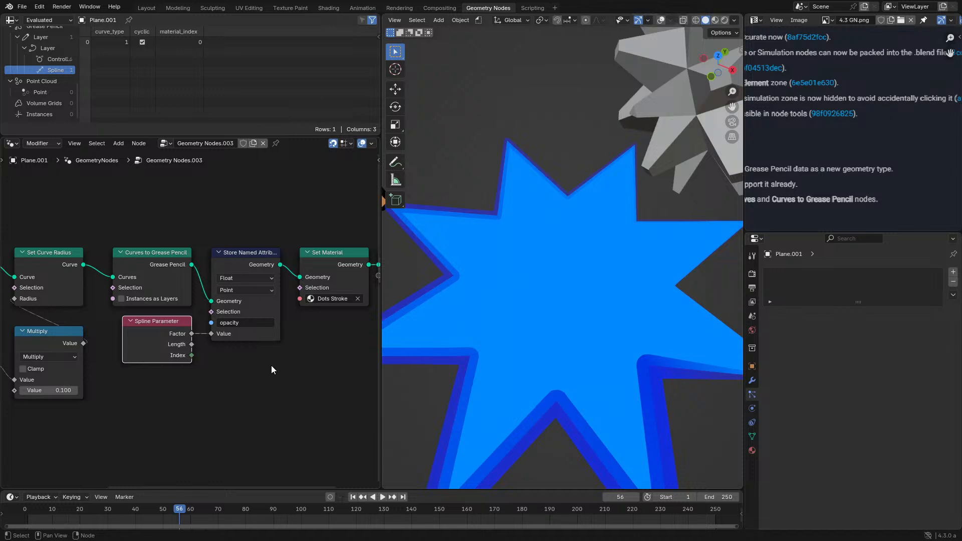
# - Maximize the node editor, examine the data types offered by Store Named Attribute, and restore the layout
pyautogui.hotkey('ctrl', 'space')
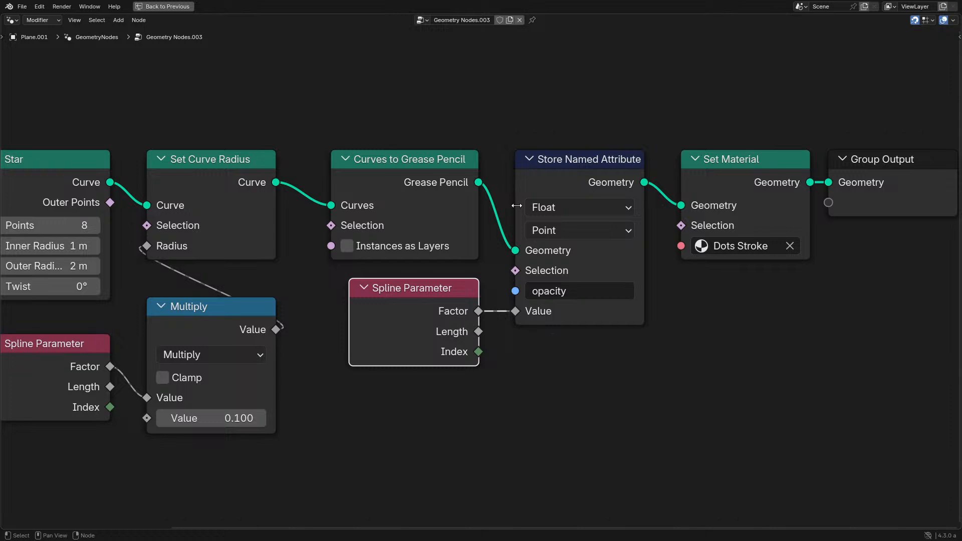
pyautogui.click(543, 208)
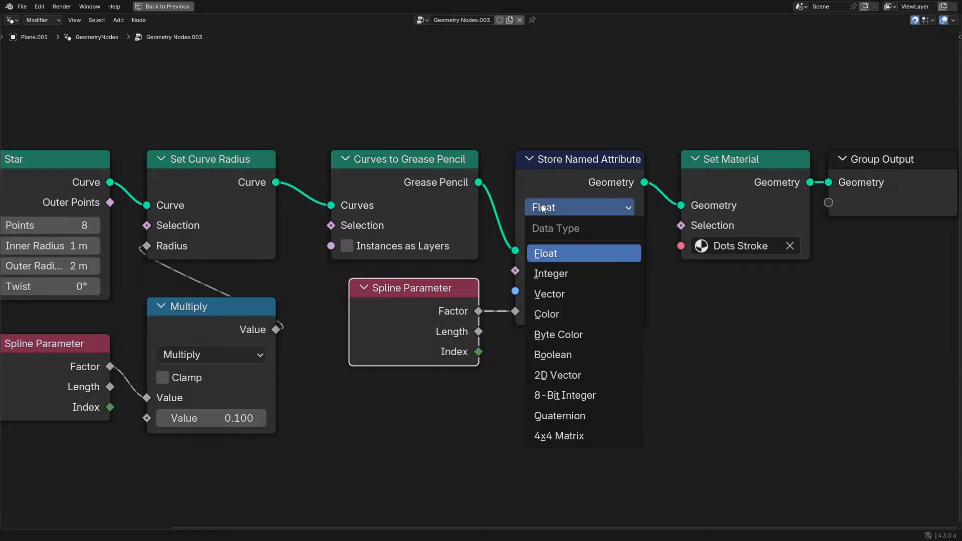
pyautogui.click(543, 208)
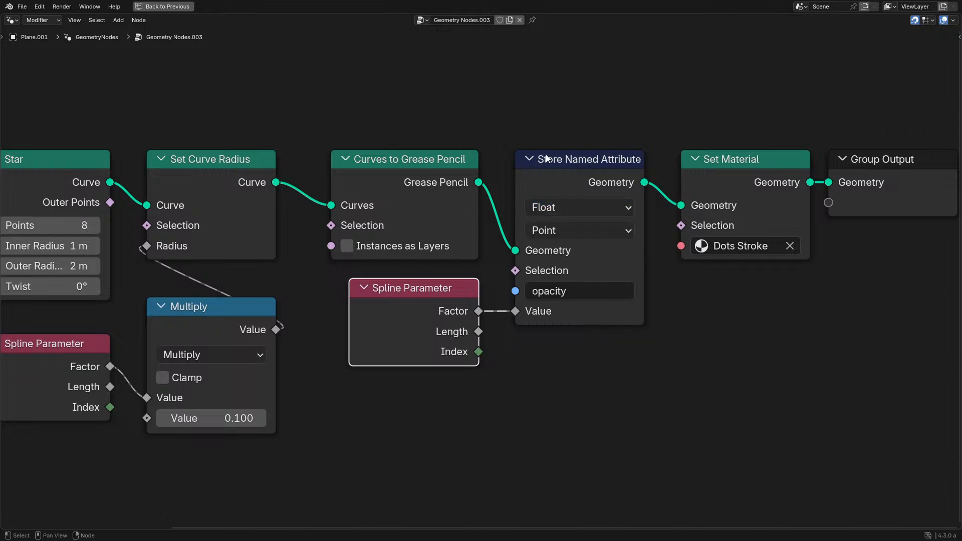
pyautogui.click(576, 206)
pyautogui.moveTo(596, 289); pyautogui.dragTo(687, 329, button='middle')
pyautogui.click(679, 249)
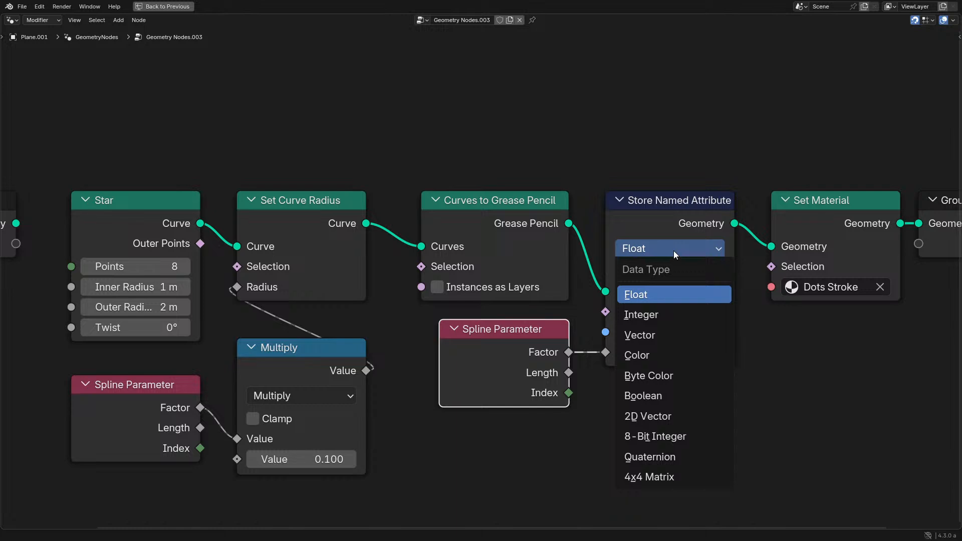
pyautogui.click(627, 253)
pyautogui.click(627, 253)
pyautogui.click(626, 253)
pyautogui.click(627, 253)
pyautogui.click(643, 248)
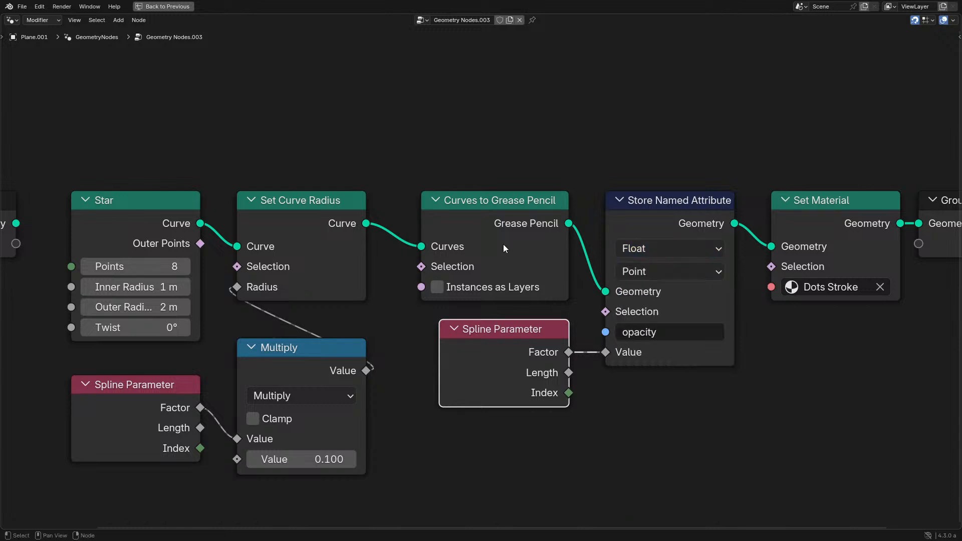
pyautogui.moveTo(507, 213); pyautogui.dragTo(532, 210, button='middle')
pyautogui.hotkey('ctrl', 'space')
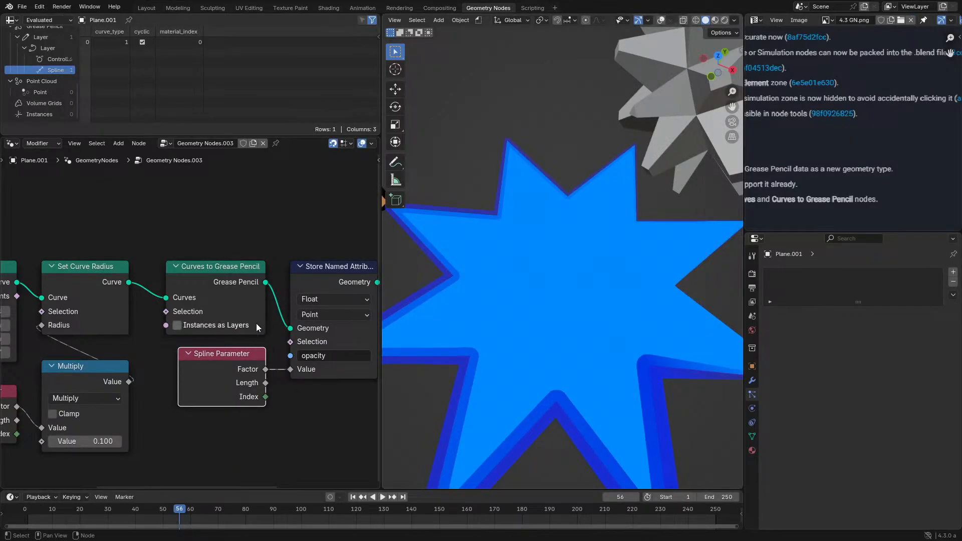
# - View the star alongside the monkey head and spiky object from several angles, and start animation playback
pyautogui.moveTo(257, 323); pyautogui.dragTo(251, 277, button='middle')
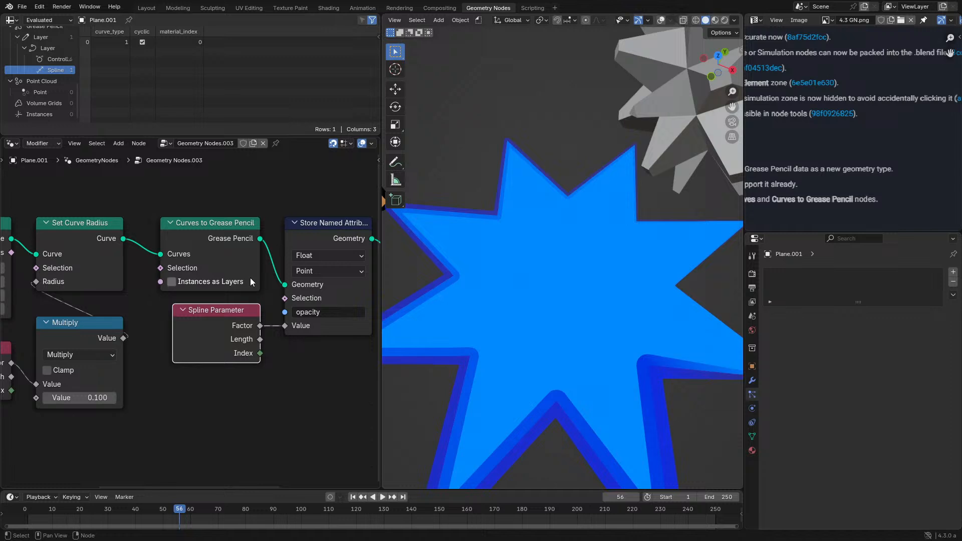
pyautogui.moveTo(540, 308); pyautogui.dragTo(528, 290, button='middle')
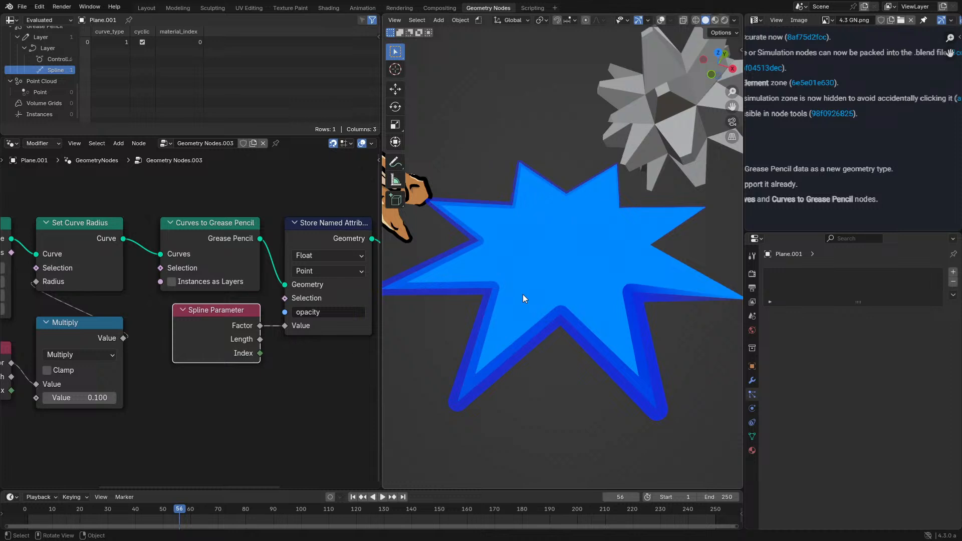
pyautogui.moveTo(494, 297); pyautogui.dragTo(553, 294, button='middle')
pyautogui.click(440, 263)
pyautogui.moveTo(441, 263); pyautogui.dragTo(533, 272, button='middle')
pyautogui.moveTo(625, 269); pyautogui.dragTo(583, 245, button='middle')
pyautogui.press('space')
pyautogui.click(582, 245)
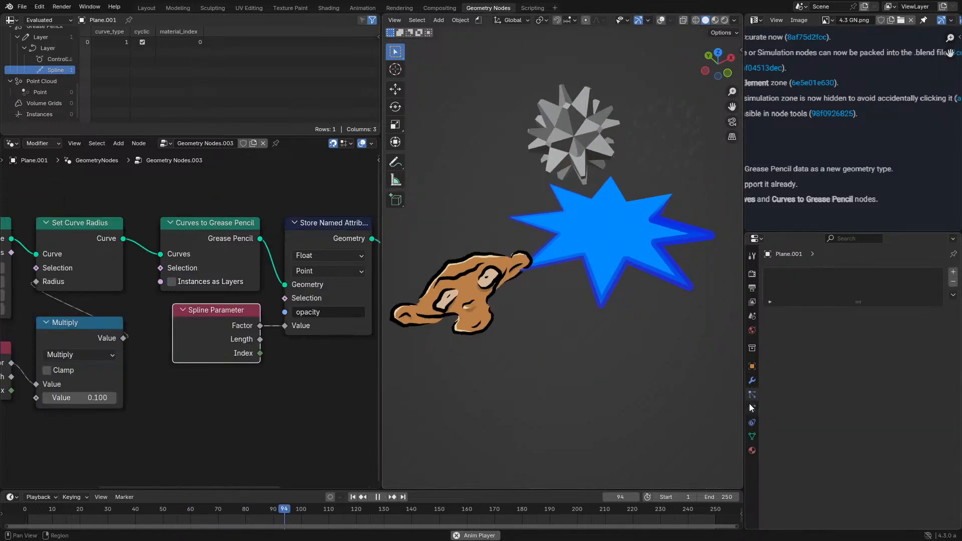
# - Select the Suzanne object and set the fill base color of its Dots Stroke material to bright red
pyautogui.click(752, 451)
pyautogui.click(500, 298)
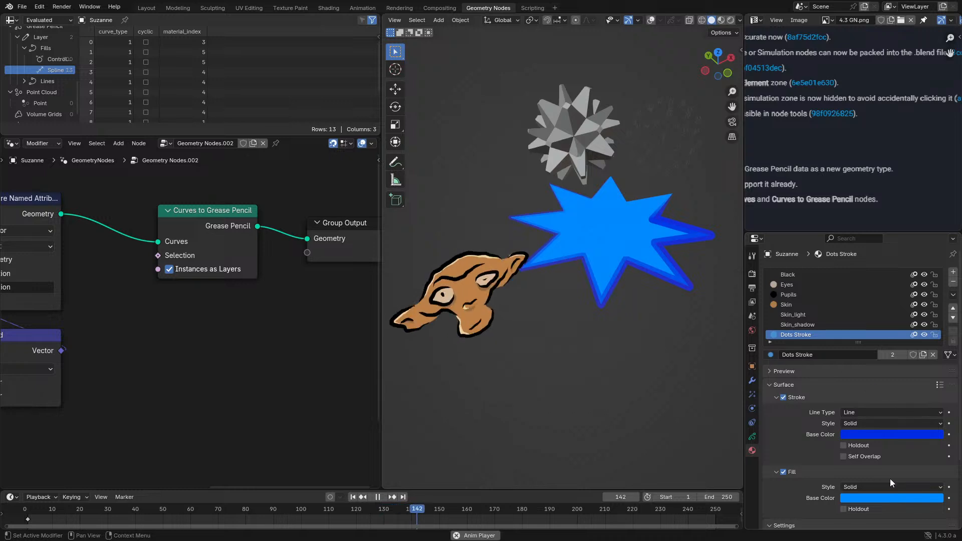
pyautogui.click(891, 495)
pyautogui.click(877, 411)
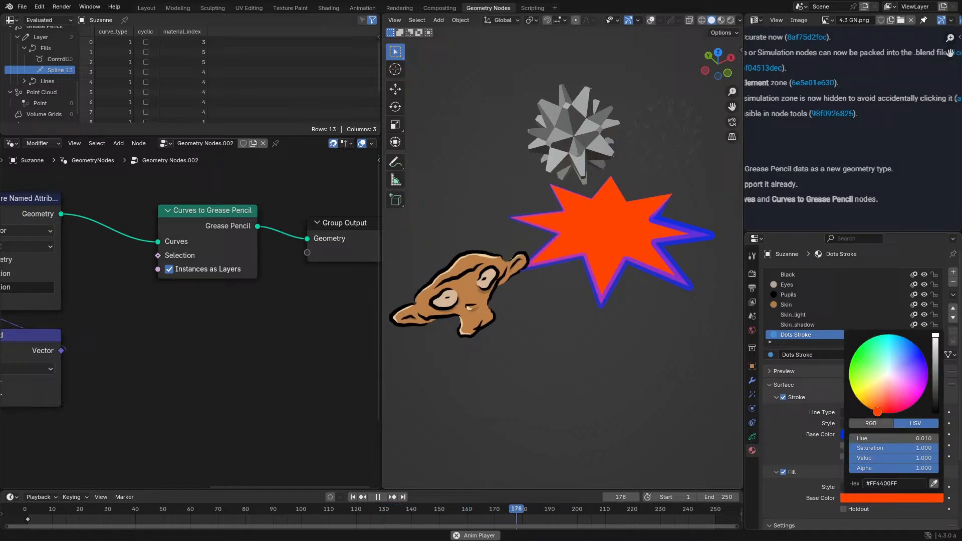
pyautogui.click(881, 396)
pyautogui.click(886, 412)
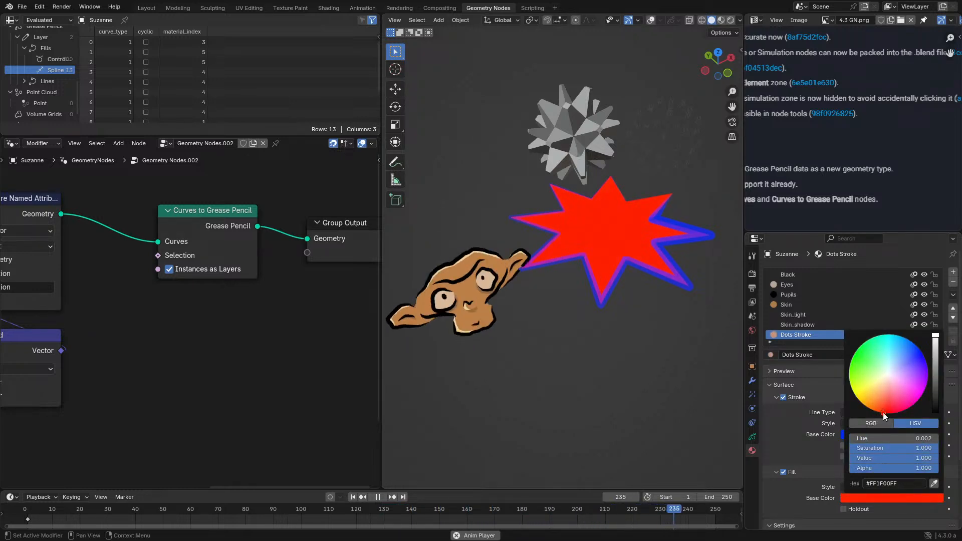
# - Set the Dots Stroke material's stroke base color to a pale pinkish white and its fill base color to light cyan
pyautogui.click(870, 434)
pyautogui.moveTo(884, 328)
pyautogui.mouseDown()
pyautogui.moveTo(879, 348)
pyautogui.moveTo(881, 271)
pyautogui.moveTo(889, 310)
pyautogui.mouseUp()
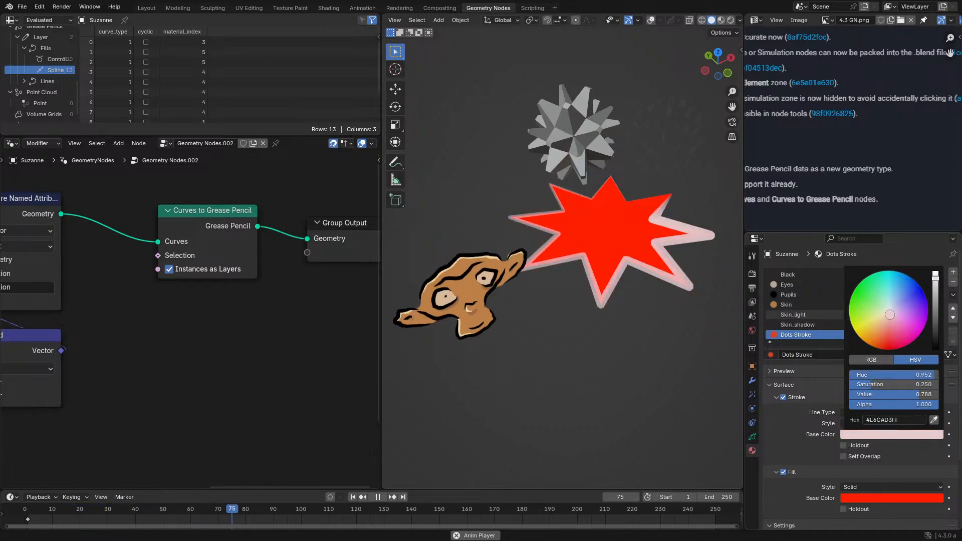
pyautogui.click(860, 496)
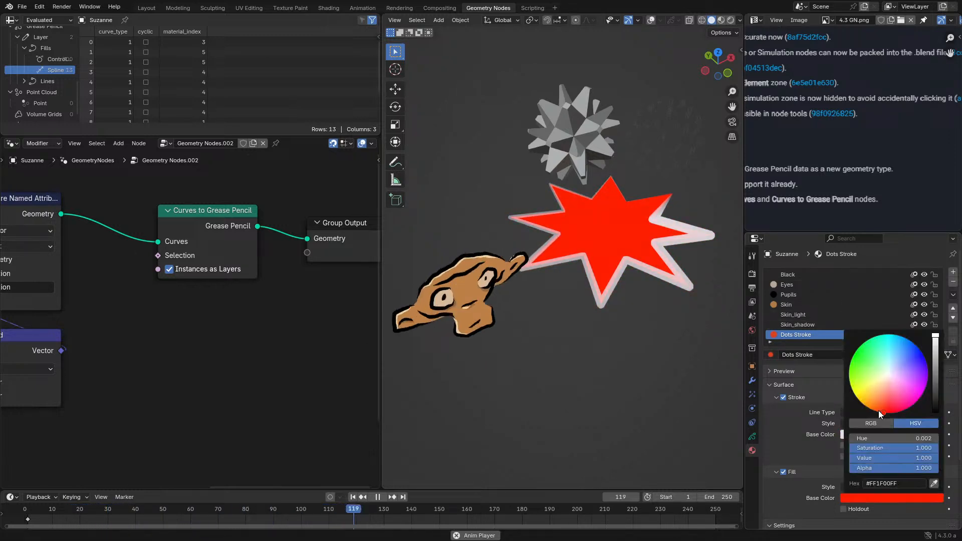
pyautogui.click(890, 355)
pyautogui.moveTo(890, 356)
pyautogui.mouseDown()
pyautogui.moveTo(885, 340)
pyautogui.moveTo(891, 356)
pyautogui.mouseUp()
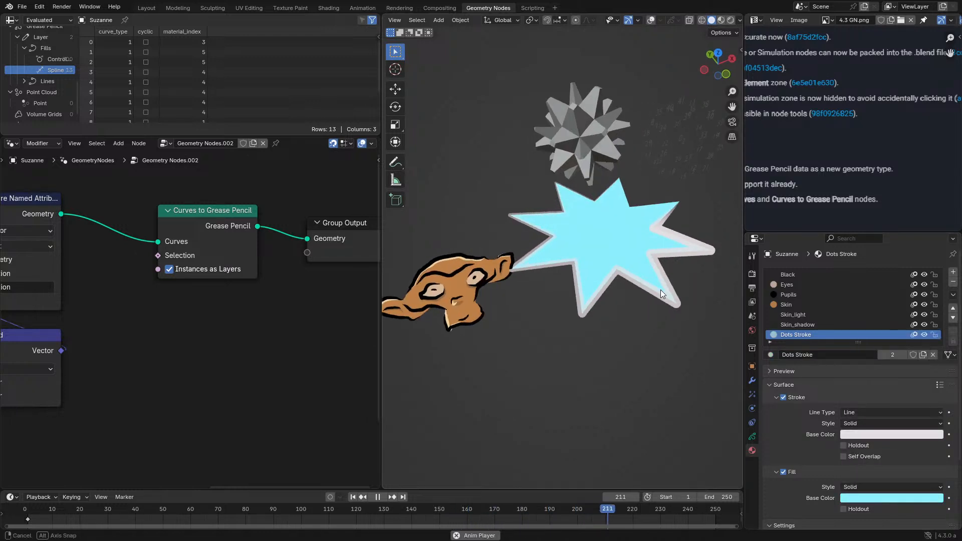
# - Check the object types available for adding to the scene, including the Grease Pencil and Curve entries
pyautogui.scroll(3, 661, 288)
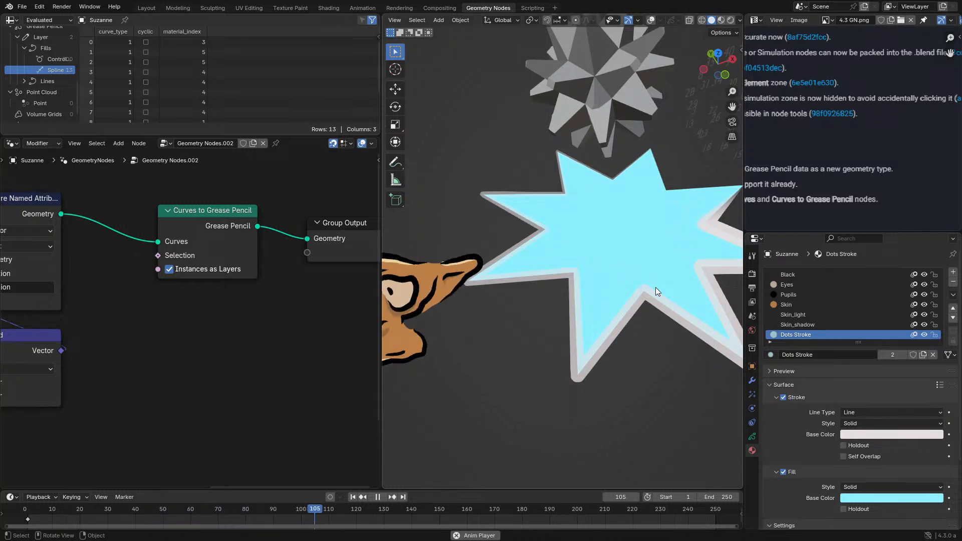
pyautogui.scroll(-3, 656, 287)
pyautogui.hotkey('shift', 'a')
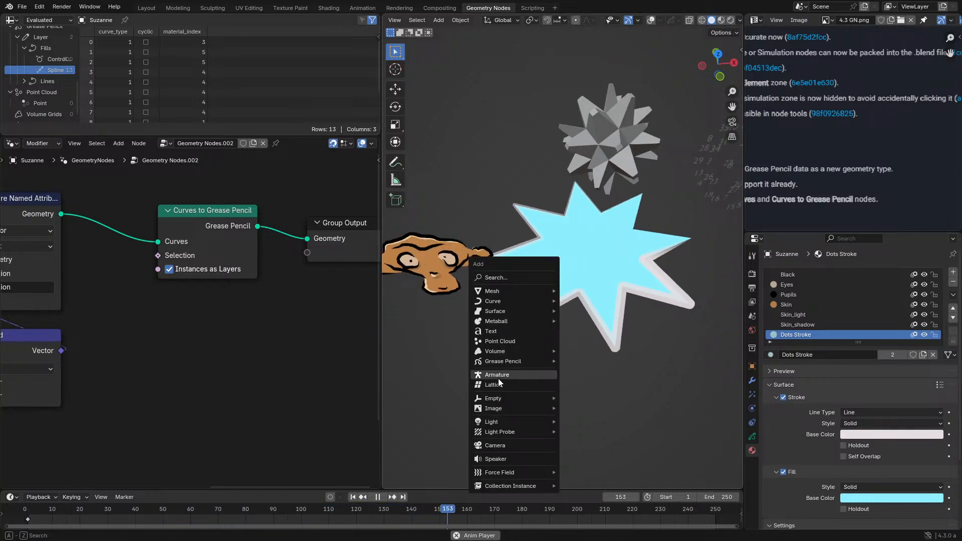
pyautogui.moveTo(503, 361)
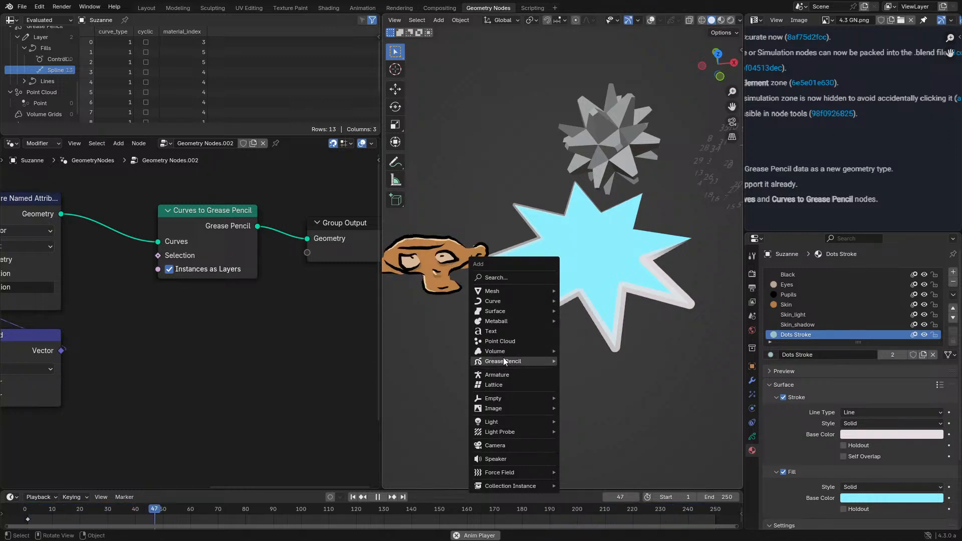
pyautogui.moveTo(501, 301)
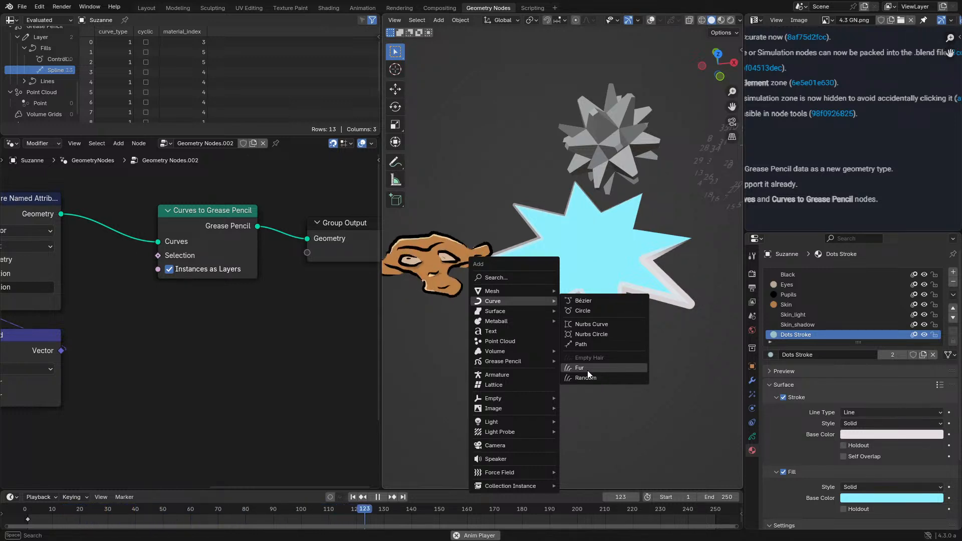
# - Select the star object, stop the animation playback, and inspect the recolored star from different angles
pyautogui.click(596, 277)
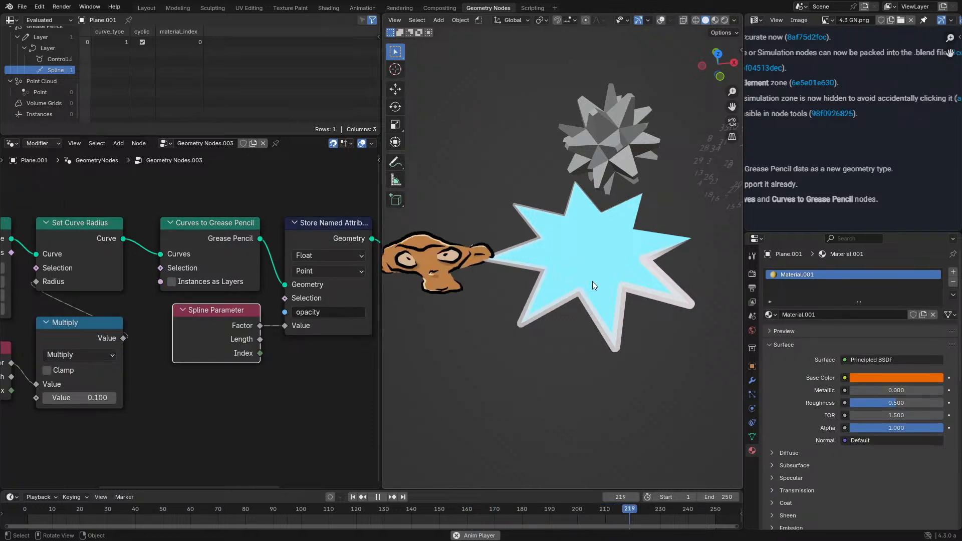
pyautogui.scroll(2, 581, 301)
pyautogui.press('space')
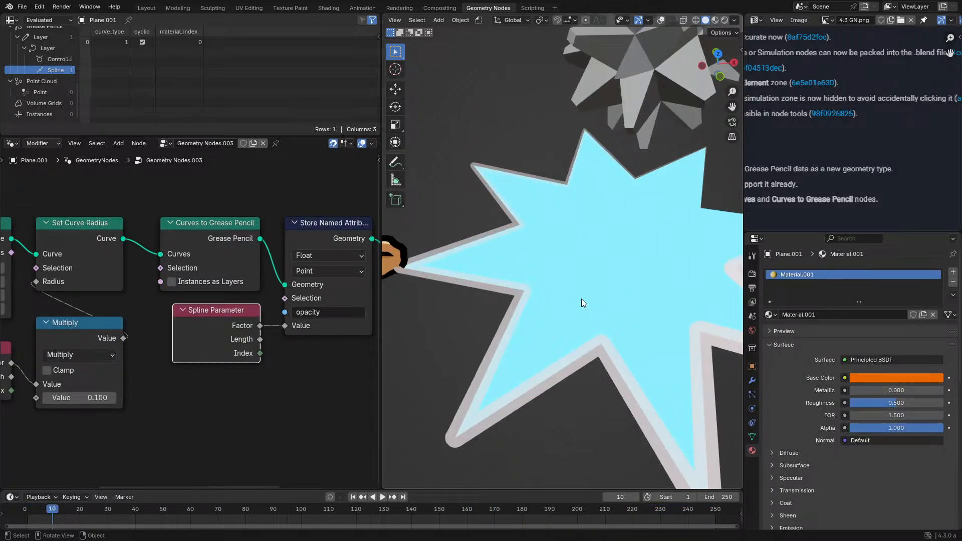
pyautogui.moveTo(581, 299)
pyautogui.mouseDown(button='middle')
pyautogui.moveTo(583, 319)
pyautogui.moveTo(585, 306)
pyautogui.mouseUp(button='middle')
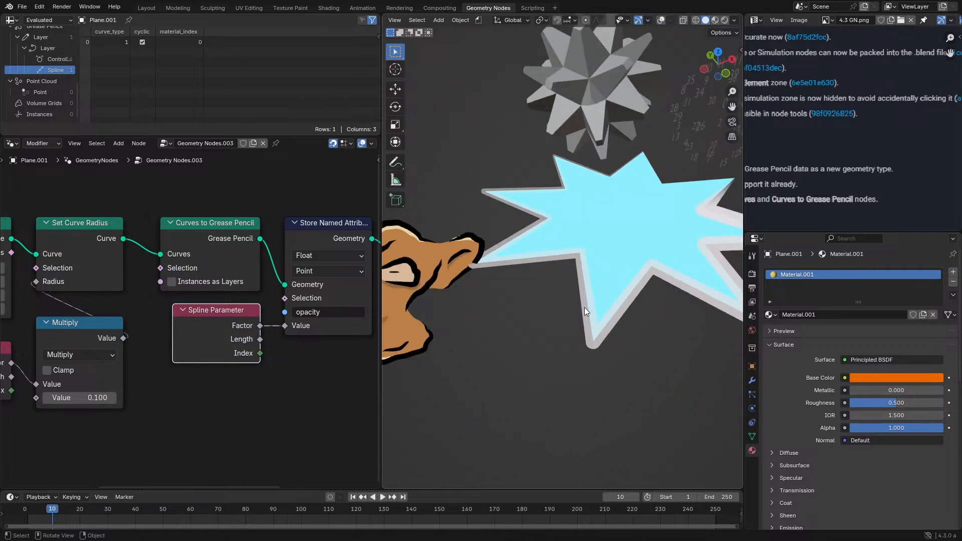
pyautogui.scroll(-2, 581, 310)
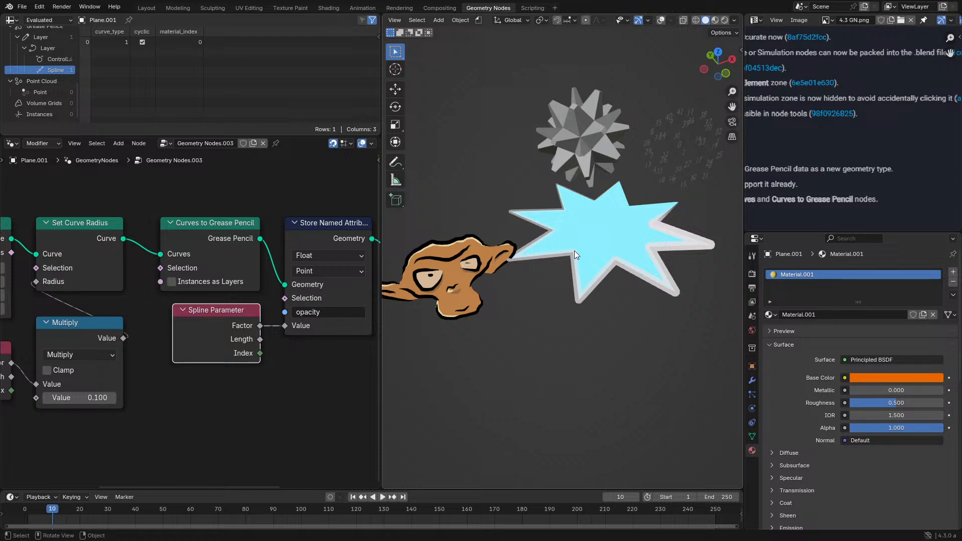
pyautogui.moveTo(605, 239); pyautogui.dragTo(609, 268, button='middle')
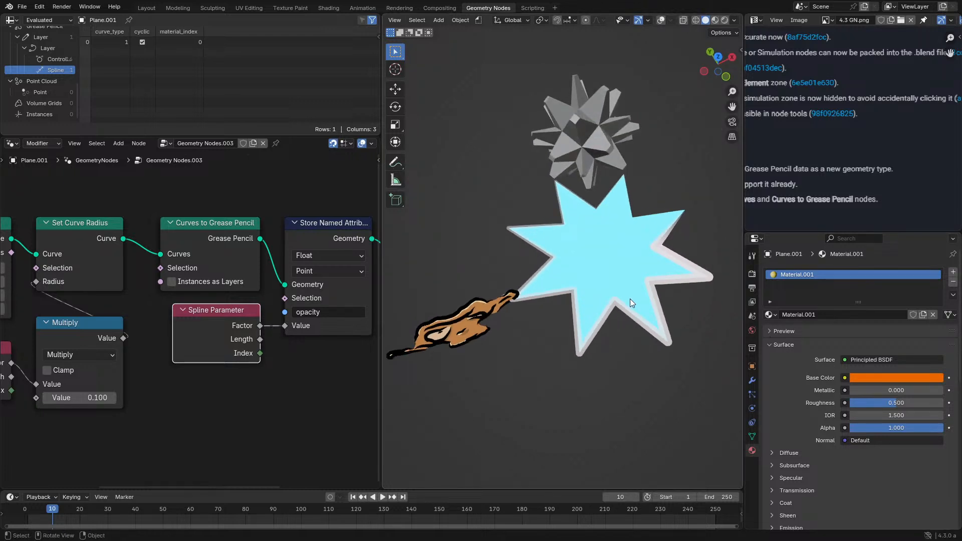
pyautogui.moveTo(630, 299); pyautogui.dragTo(587, 290, button='middle')
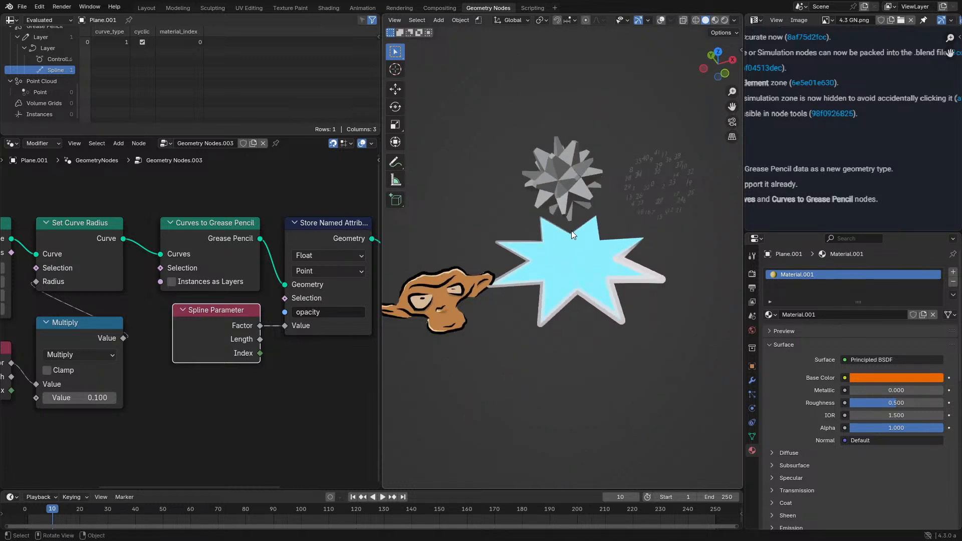
# - Select the spiky gizmo demo object and rotate it freely with trackball rotation
pyautogui.click(545, 177)
pyautogui.press('r')
pyautogui.press('r')
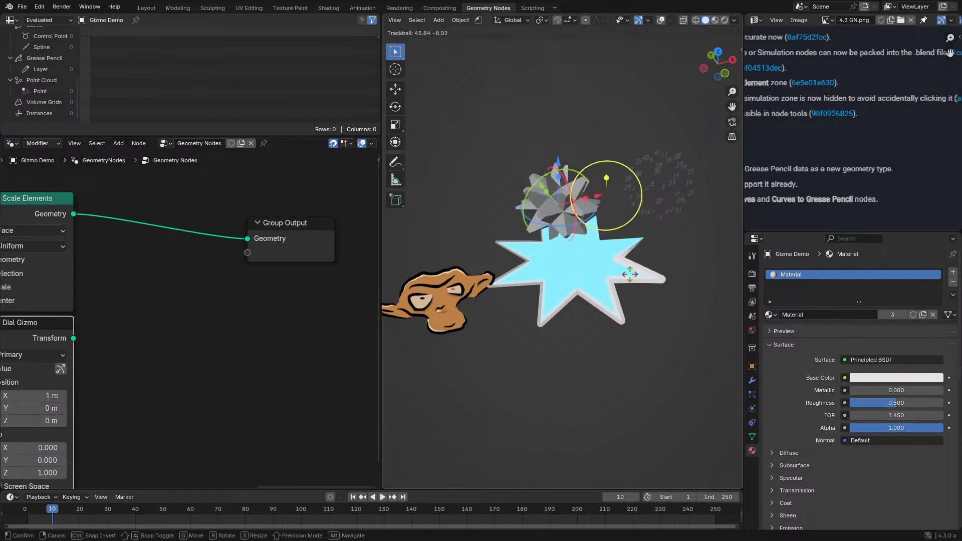
pyautogui.click(584, 267)
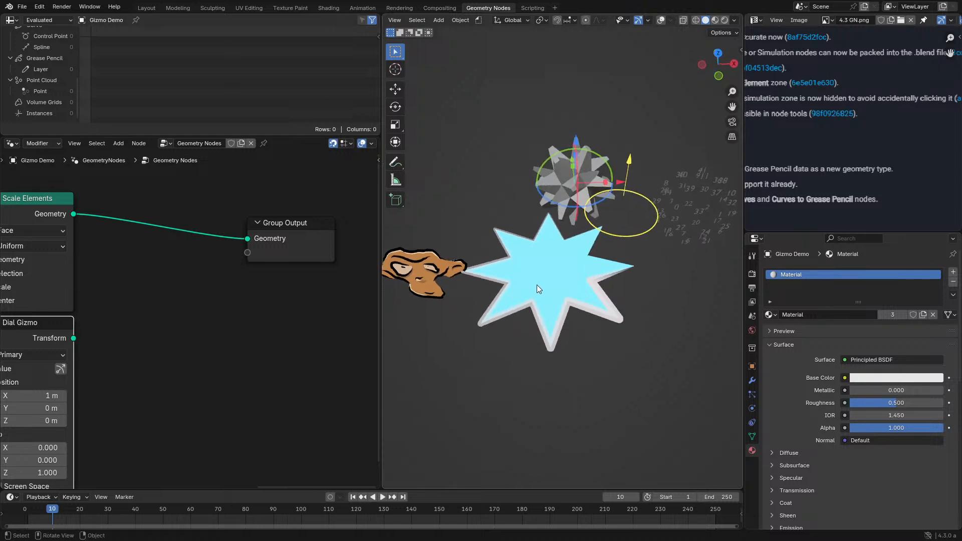
# - Select the star and Suzanne in turn, and inspect the Suzanne drawing up close from different angles
pyautogui.click(537, 285)
pyautogui.keyDown('shift'); pyautogui.moveTo(507, 302); pyautogui.dragTo(600, 302, button='middle'); pyautogui.keyUp('shift')
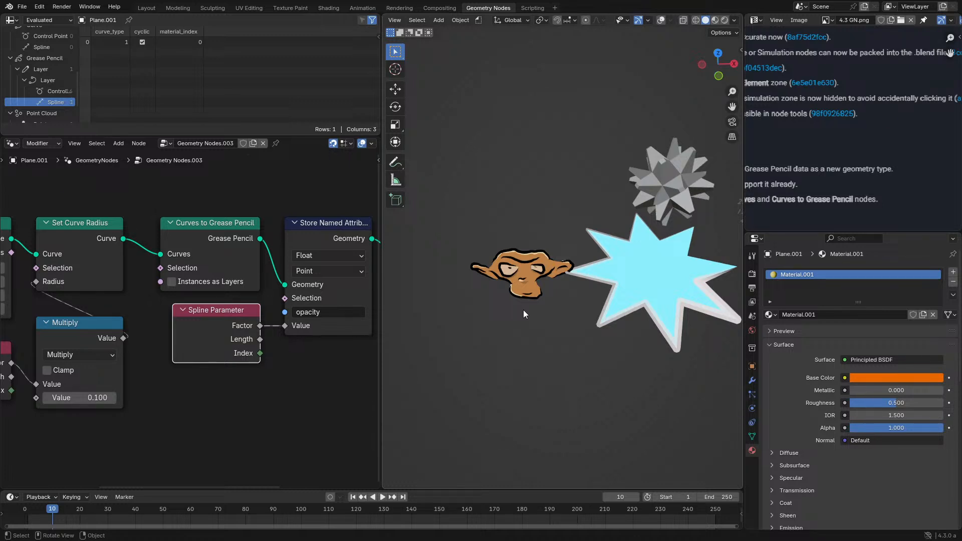
pyautogui.moveTo(531, 308); pyautogui.dragTo(547, 300, button='middle')
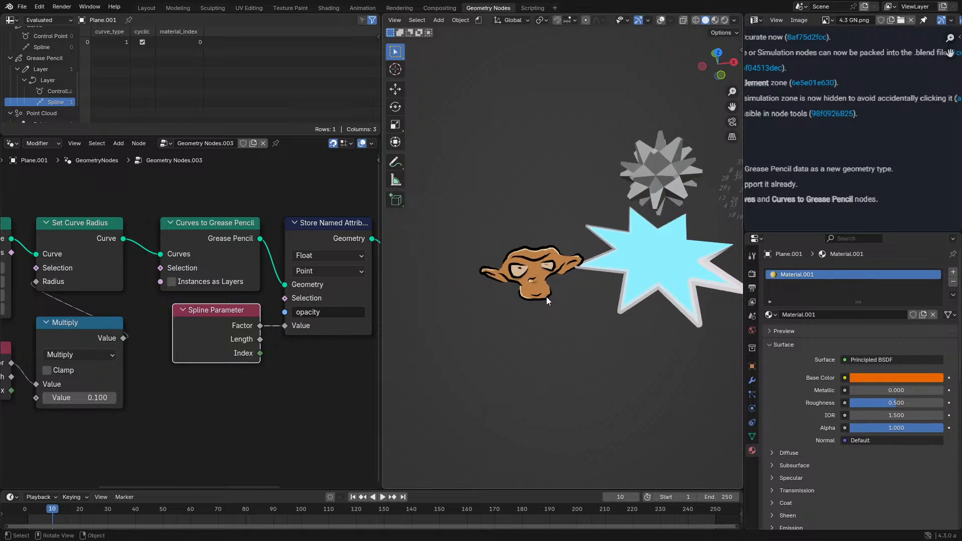
pyautogui.click(562, 266)
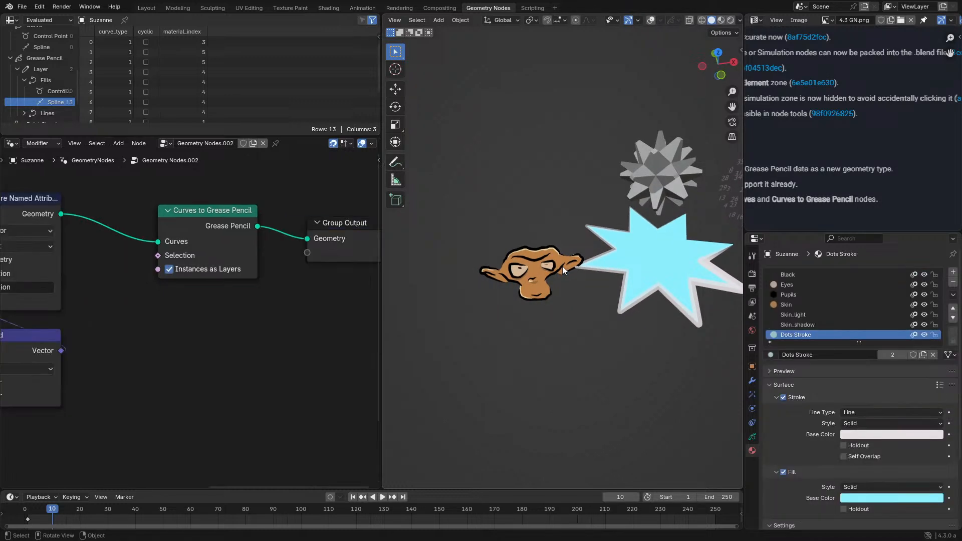
pyautogui.moveTo(562, 266); pyautogui.dragTo(581, 252, button='middle')
pyautogui.scroll(2, 536, 191)
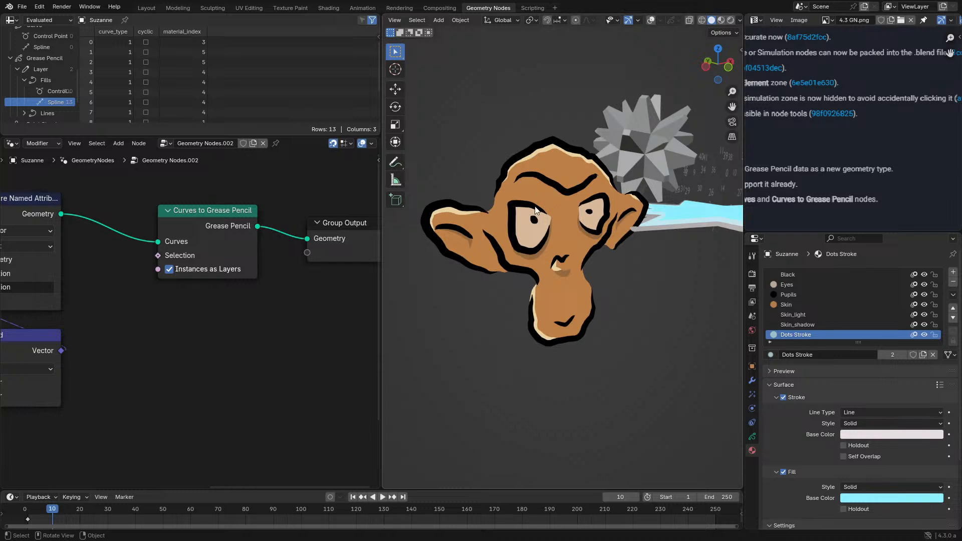
pyautogui.moveTo(536, 200); pyautogui.dragTo(501, 278, button='middle')
pyautogui.scroll(-2, 495, 271)
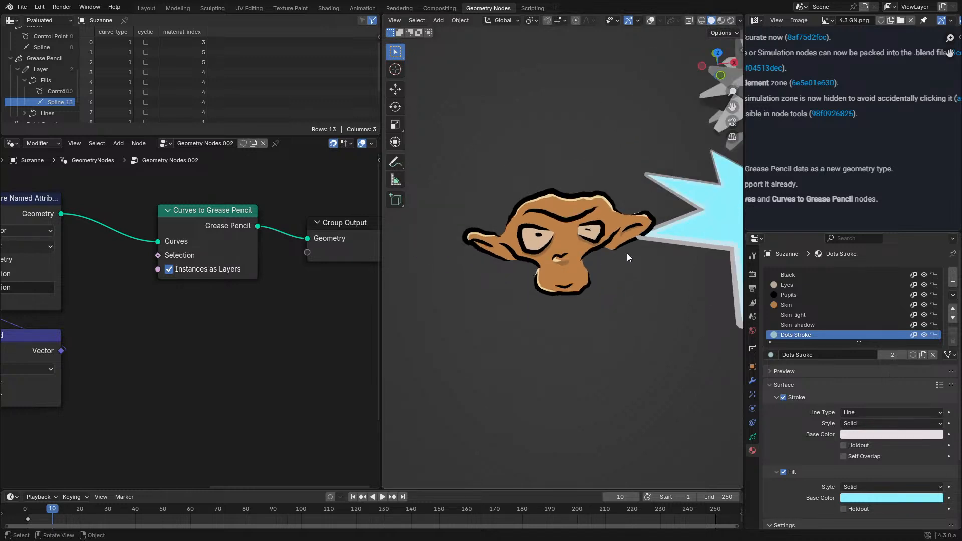
# - Select the star object and rotate it about 19° around the global Z axis
pyautogui.click(702, 241)
pyautogui.press('r')
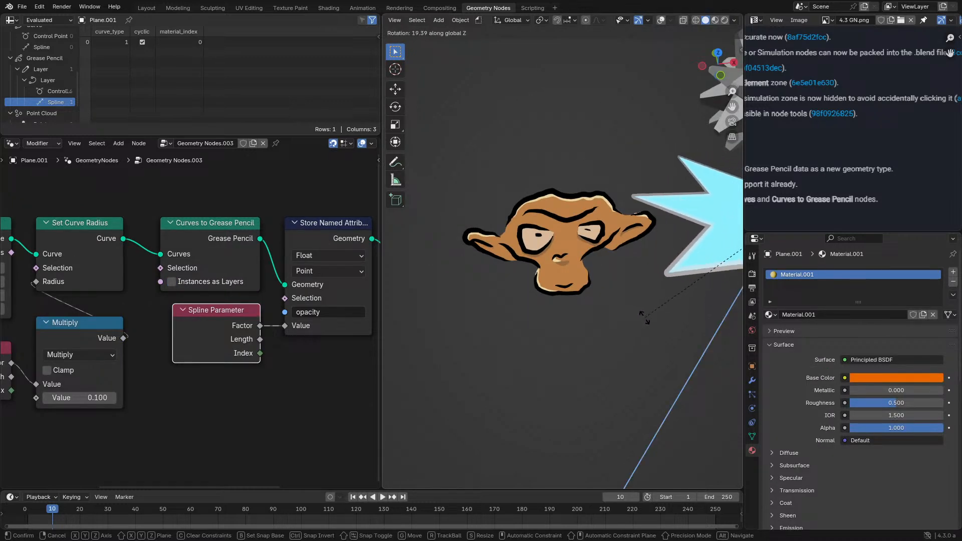
pyautogui.click(645, 313)
# - Examine Suzanne's Grease Pencil strokes and fills from several angles, comparing them with the star object
pyautogui.click(572, 255)
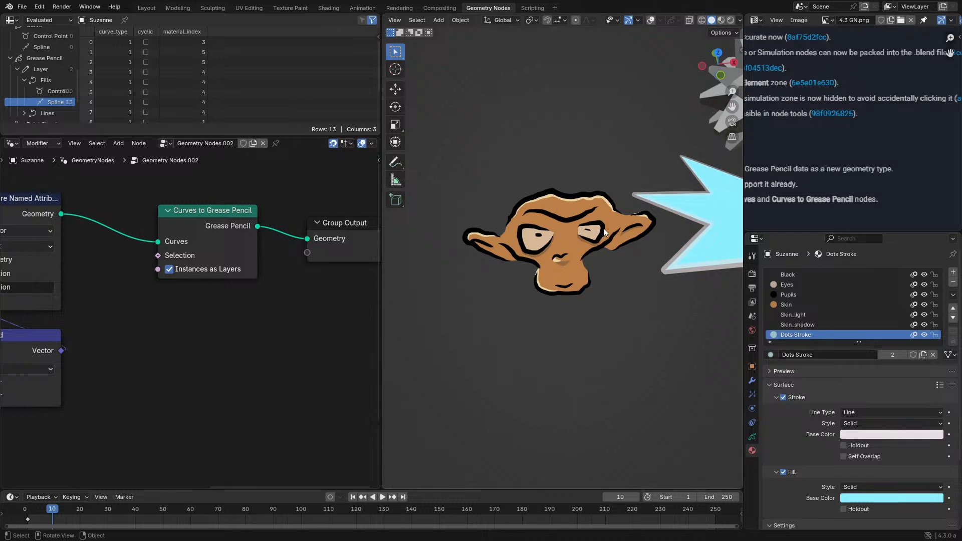
pyautogui.moveTo(674, 205); pyautogui.dragTo(655, 203, button='middle')
pyautogui.scroll(1, 656, 203)
pyautogui.scroll(2, 655, 204)
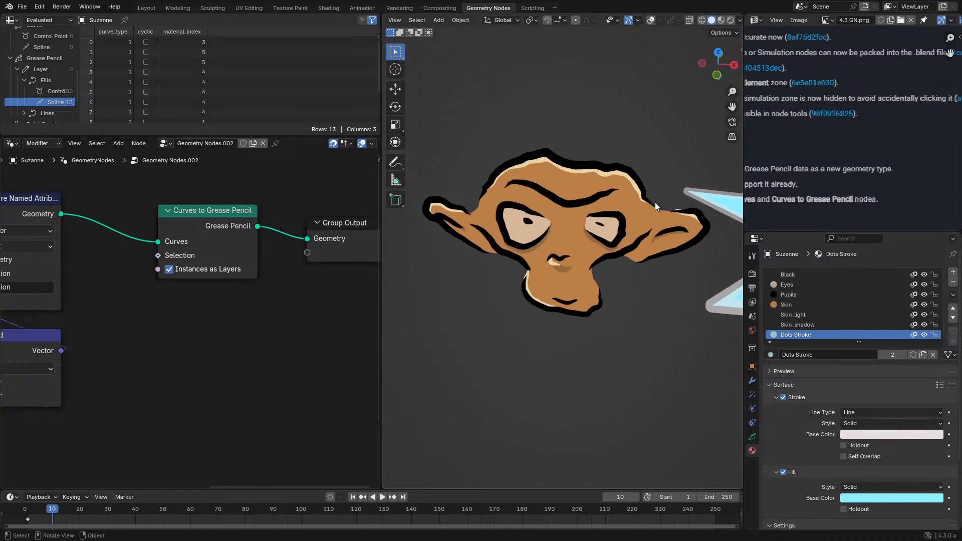
pyautogui.moveTo(550, 233); pyautogui.dragTo(589, 183, button='middle')
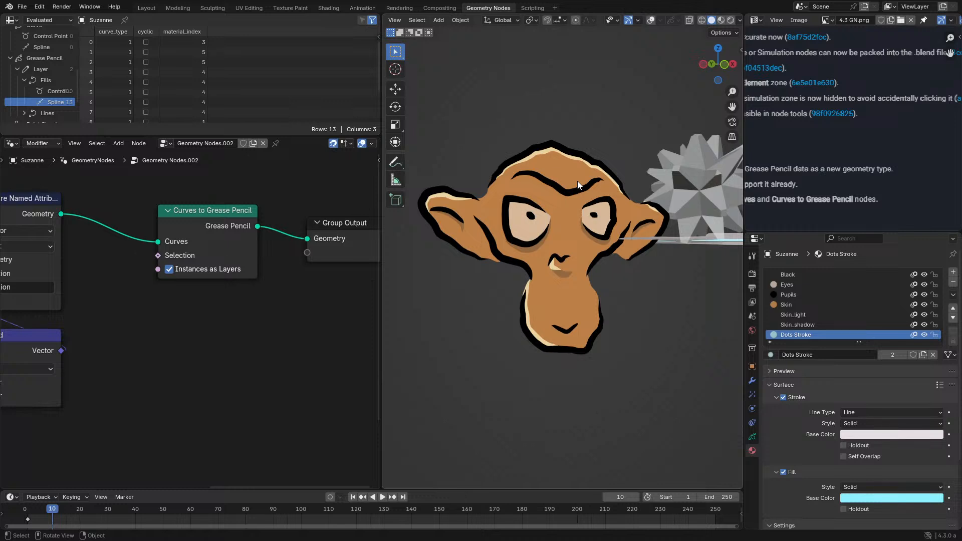
pyautogui.moveTo(599, 210); pyautogui.dragTo(506, 287, button='middle')
pyautogui.click(536, 263)
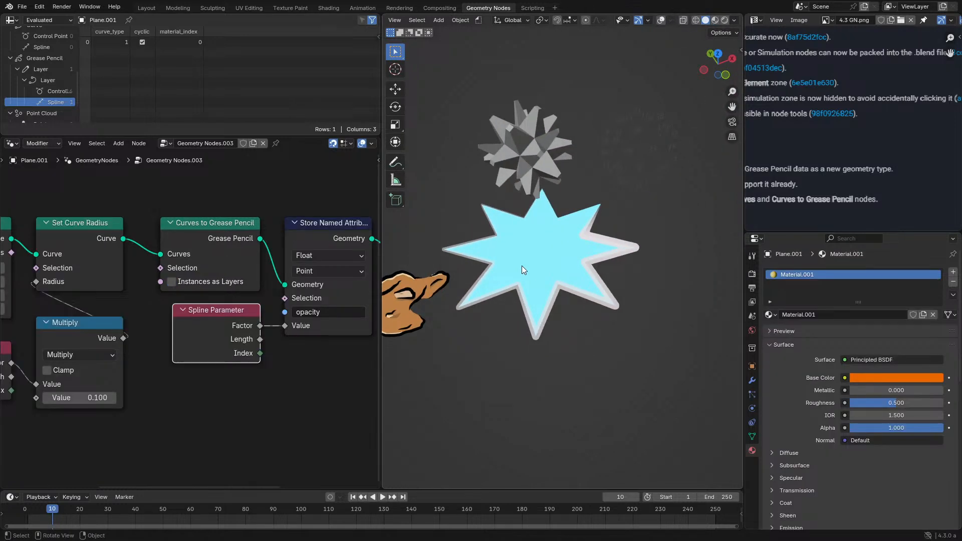
pyautogui.moveTo(455, 302); pyautogui.dragTo(509, 295, button='middle')
pyautogui.click(507, 268)
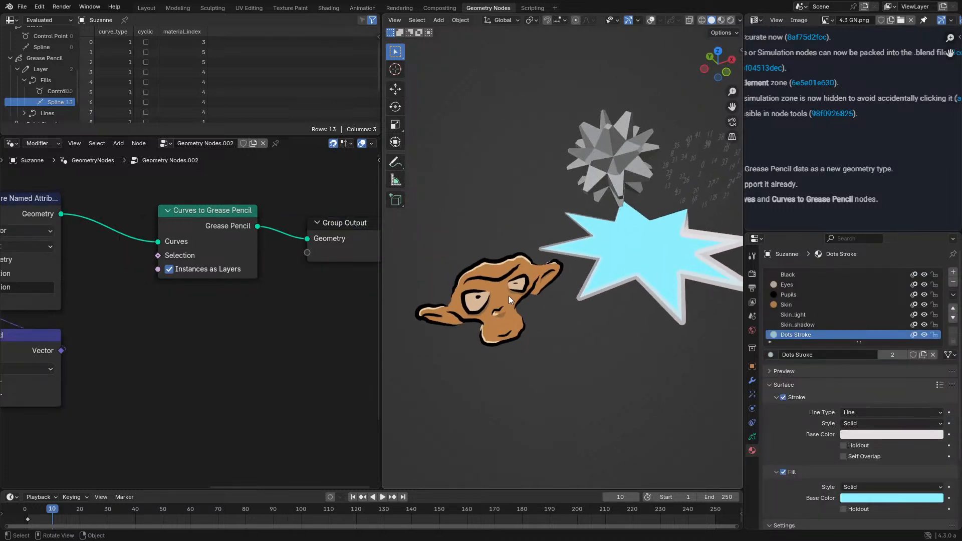
pyautogui.scroll(4, 500, 289)
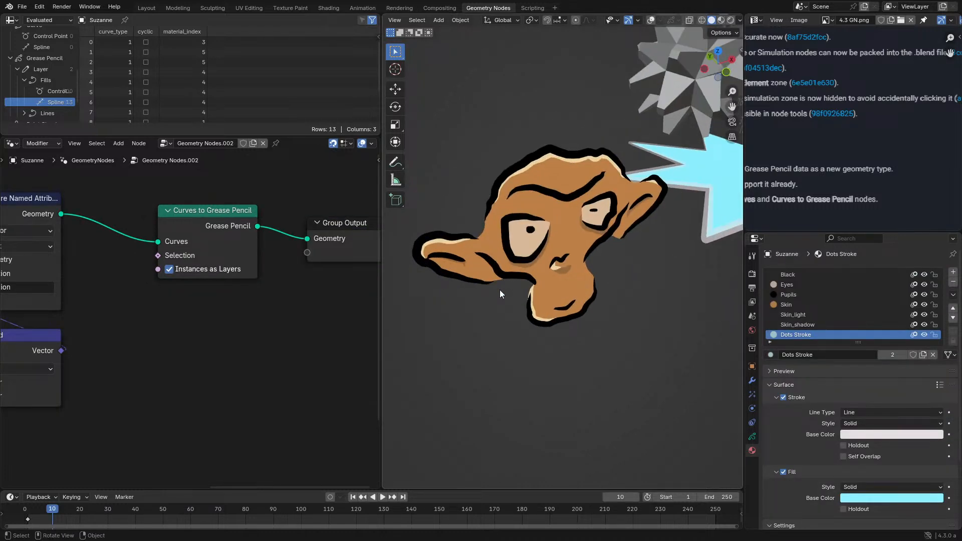
pyautogui.moveTo(497, 274); pyautogui.dragTo(498, 282, button='middle')
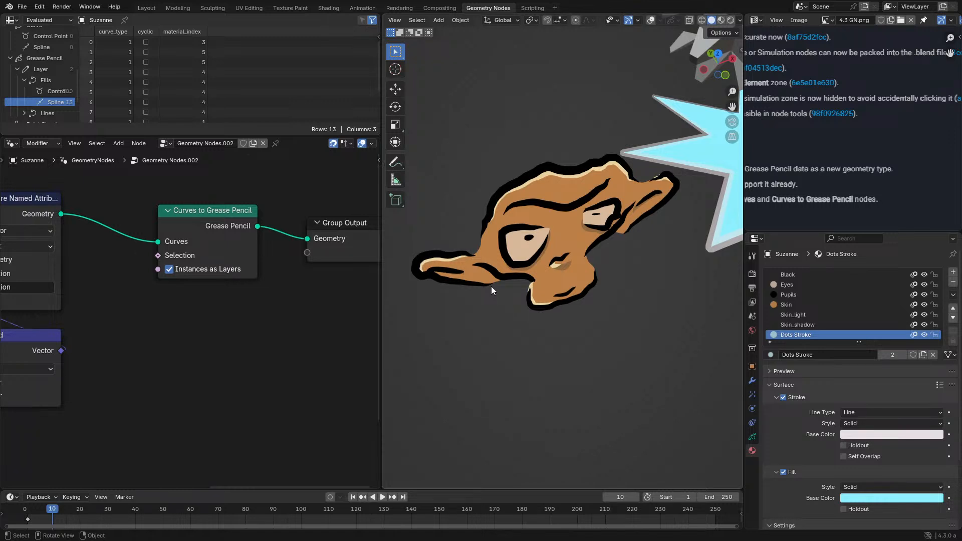
pyautogui.moveTo(491, 286)
pyautogui.mouseDown(button='middle')
pyautogui.moveTo(502, 252)
pyautogui.moveTo(513, 270)
pyautogui.moveTo(522, 224)
pyautogui.moveTo(601, 165)
pyautogui.moveTo(527, 238)
pyautogui.moveTo(603, 219)
pyautogui.moveTo(546, 203)
pyautogui.moveTo(588, 194)
pyautogui.moveTo(577, 197)
pyautogui.moveTo(581, 210)
pyautogui.mouseUp(button='middle')
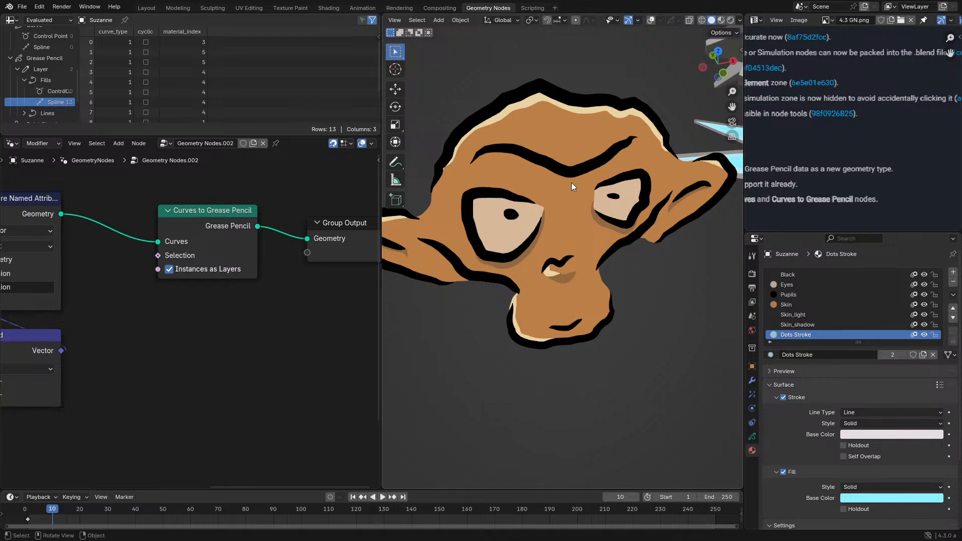
pyautogui.moveTo(581, 297); pyautogui.dragTo(617, 244, button='middle')
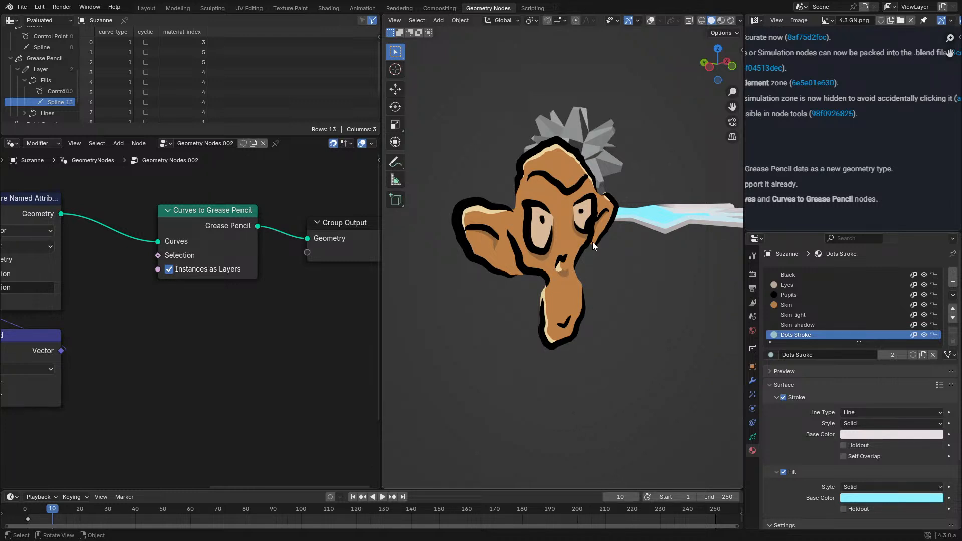
# - Maximize the node editor and select Suzanne's Store Named Attribute node
pyautogui.hotkey('ctrl', 'space')
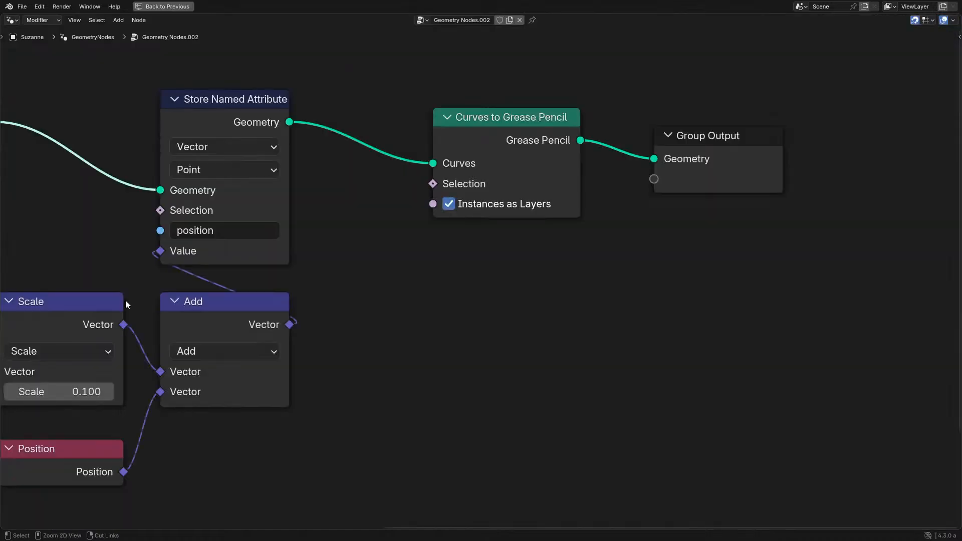
pyautogui.scroll(5, 411, 182)
pyautogui.click(409, 122)
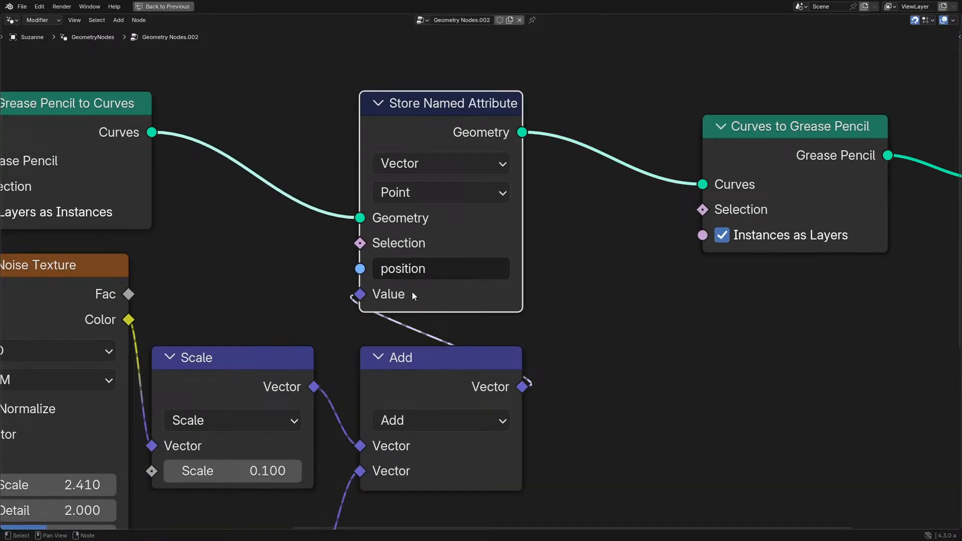
# - Try clearing the attribute name of the Store Named Attribute node
pyautogui.click(441, 268)
pyautogui.press('BackSpace')
pyautogui.press('Return')
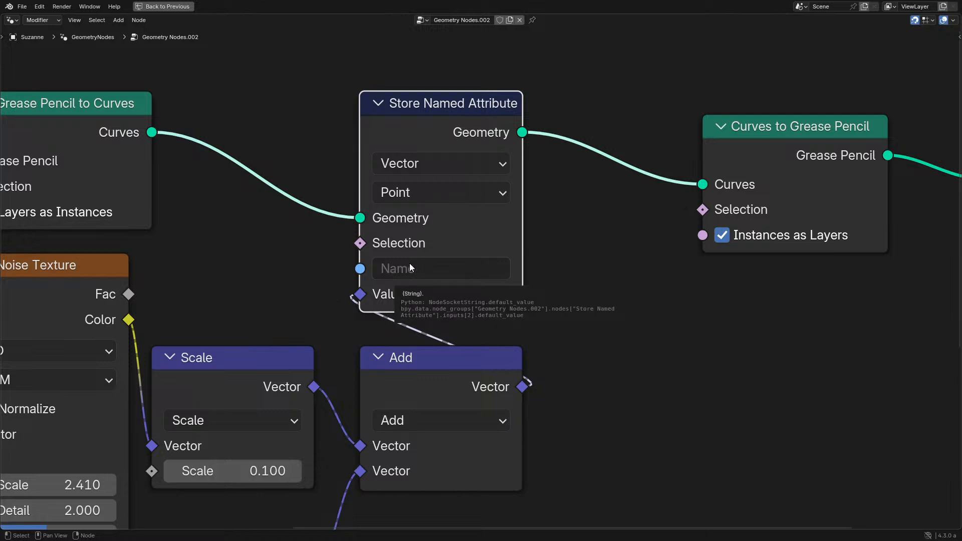
pyautogui.scroll(3, 573, 303)
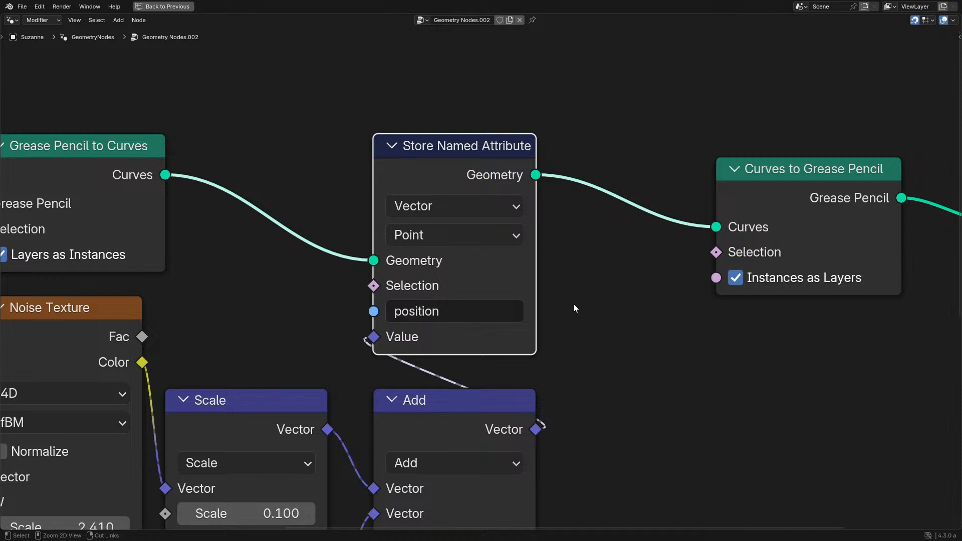
# - Tidy the node tree by moving the Position node directly beneath Scale and the Noise Texture node down beside Scale
pyautogui.scroll(-6, 574, 305)
pyautogui.moveTo(498, 313); pyautogui.dragTo(577, 279, button='middle')
pyautogui.scroll(1, 569, 281)
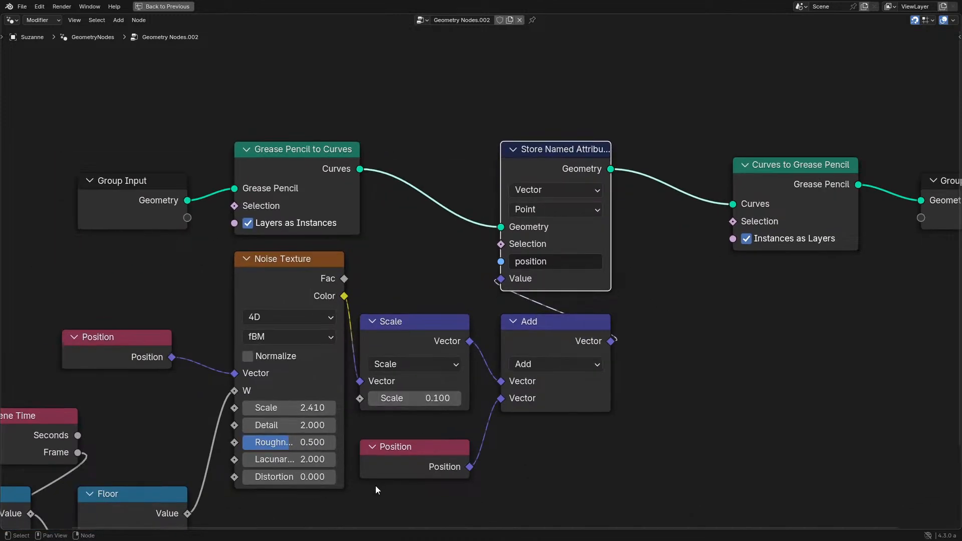
pyautogui.moveTo(399, 463); pyautogui.dragTo(401, 441)
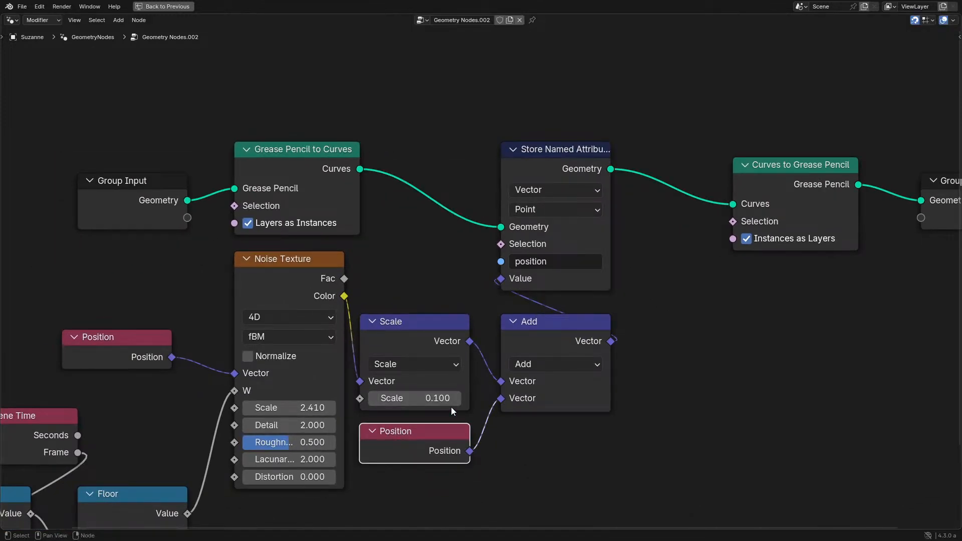
pyautogui.moveTo(301, 286); pyautogui.dragTo(285, 349)
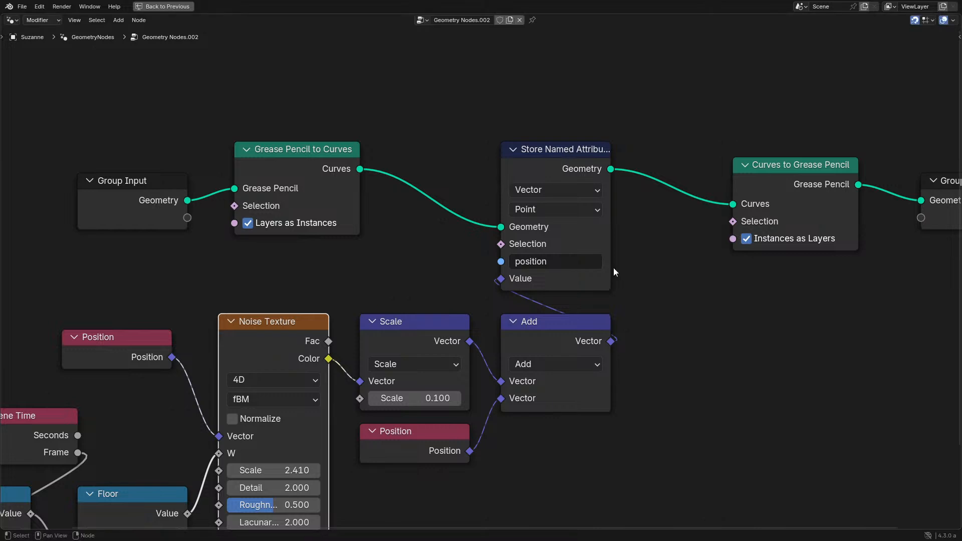
# - Arrange the Scene Time, Divide and Floor nodes in a horizontal row leading into the Noise Texture's W input
pyautogui.moveTo(194, 412); pyautogui.dragTo(505, 212, button='middle')
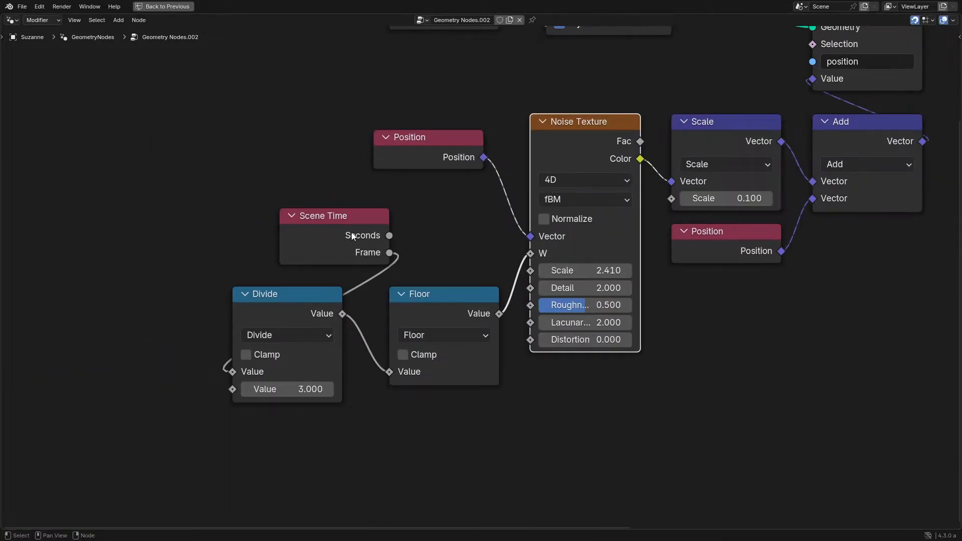
pyautogui.moveTo(354, 238); pyautogui.dragTo(153, 314)
pyautogui.rightClick(150, 314)
pyautogui.moveTo(154, 221); pyautogui.dragTo(273, 362)
pyautogui.moveTo(327, 377); pyautogui.dragTo(361, 378)
pyautogui.moveTo(153, 222); pyautogui.dragTo(454, 401)
pyautogui.press('g')
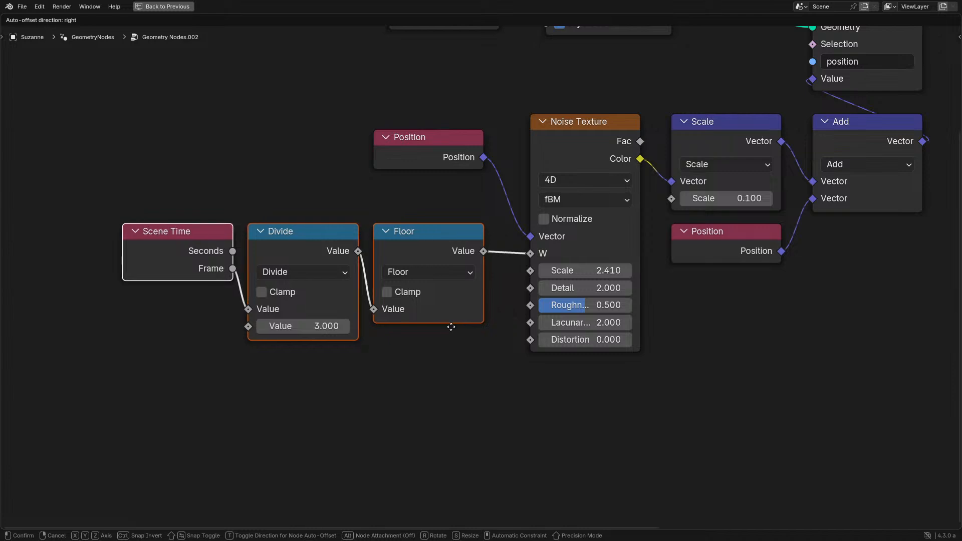
pyautogui.click(451, 328)
pyautogui.click(503, 315)
# - Review the Store Named Attribute node, restore the multi-editor layout, and bring the star and gizmo objects into view
pyautogui.scroll(-4, 504, 314)
pyautogui.moveTo(617, 258); pyautogui.dragTo(274, 411, button='middle')
pyautogui.scroll(6, 368, 299)
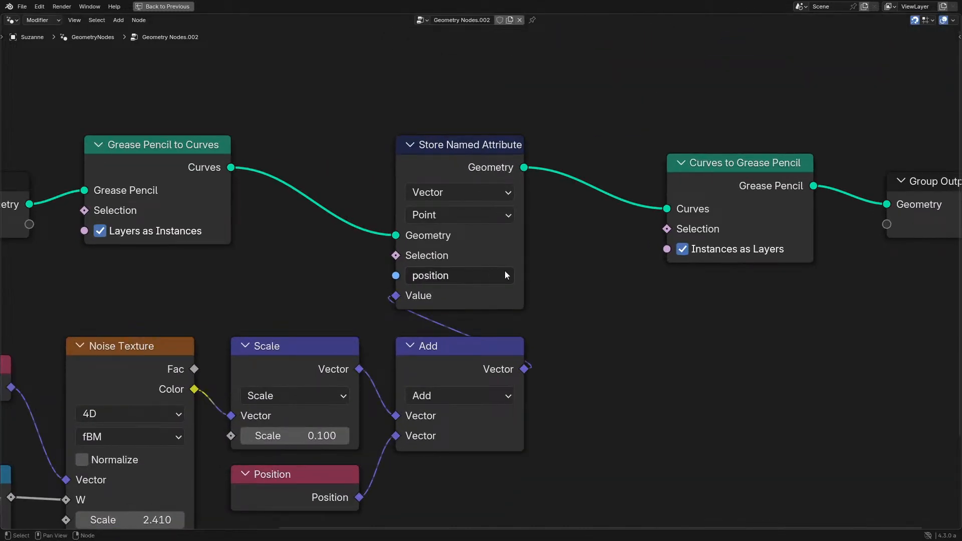
pyautogui.click(476, 276)
pyautogui.scroll(1, 501, 275)
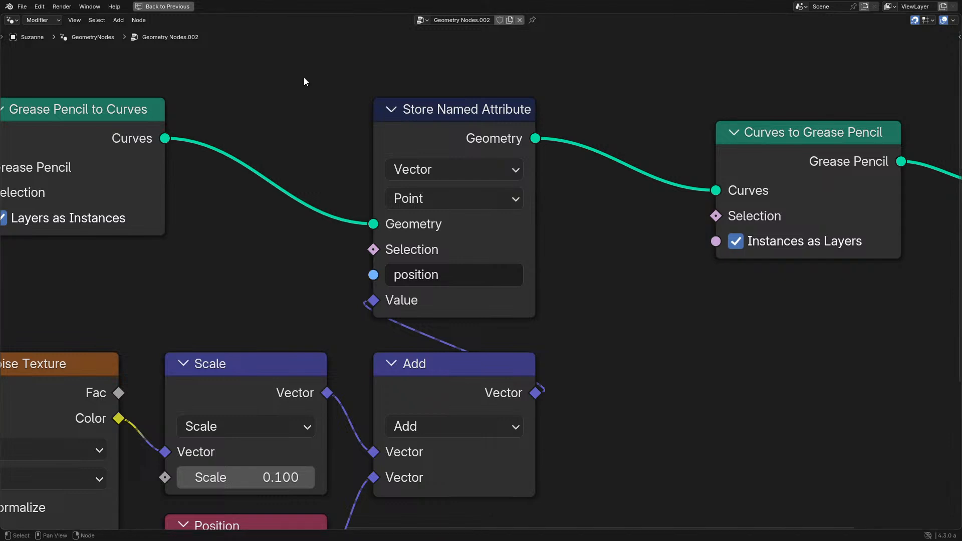
pyautogui.hotkey('ctrl', 'space')
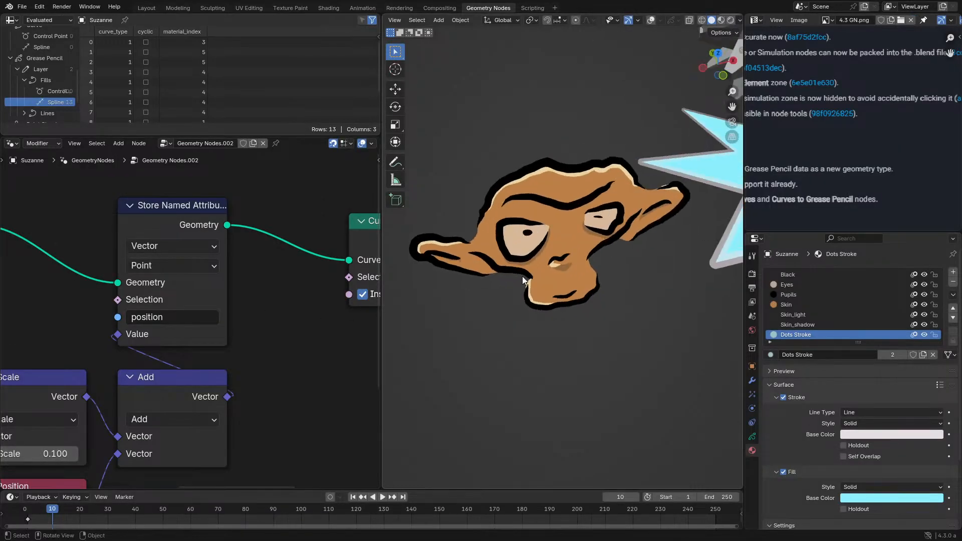
pyautogui.keyDown('shift'); pyautogui.moveTo(602, 255); pyautogui.dragTo(419, 317, button='middle'); pyautogui.keyUp('shift')
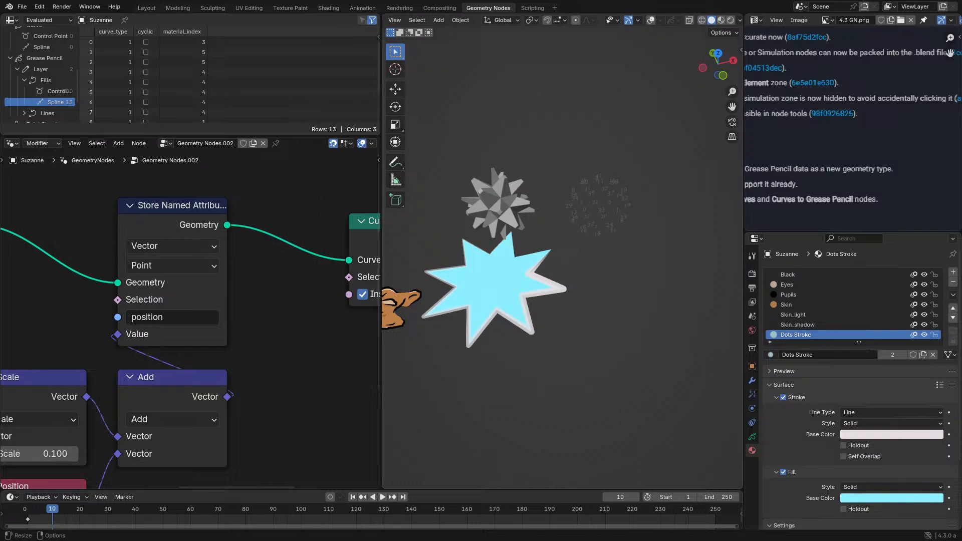
# - Expose the Grease Pencil to Curves node's Selection as a group input and show the node group's socket settings
pyautogui.click(189, 383)
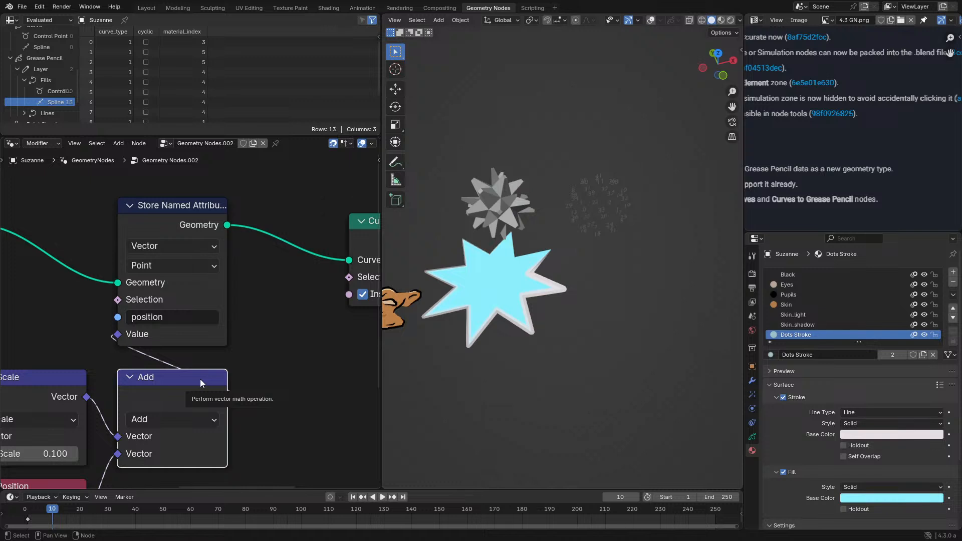
pyautogui.scroll(-1, 185, 372)
pyautogui.moveTo(185, 372); pyautogui.dragTo(272, 359, button='middle')
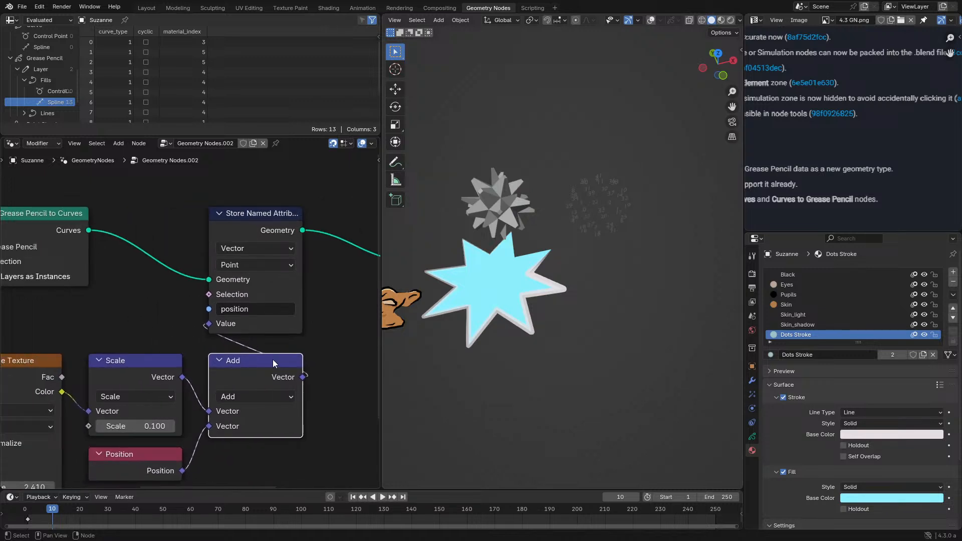
pyautogui.scroll(-2, 201, 334)
pyautogui.moveTo(104, 302); pyautogui.dragTo(243, 305, button='middle')
pyautogui.click(100, 290)
pyautogui.scroll(1, 160, 280)
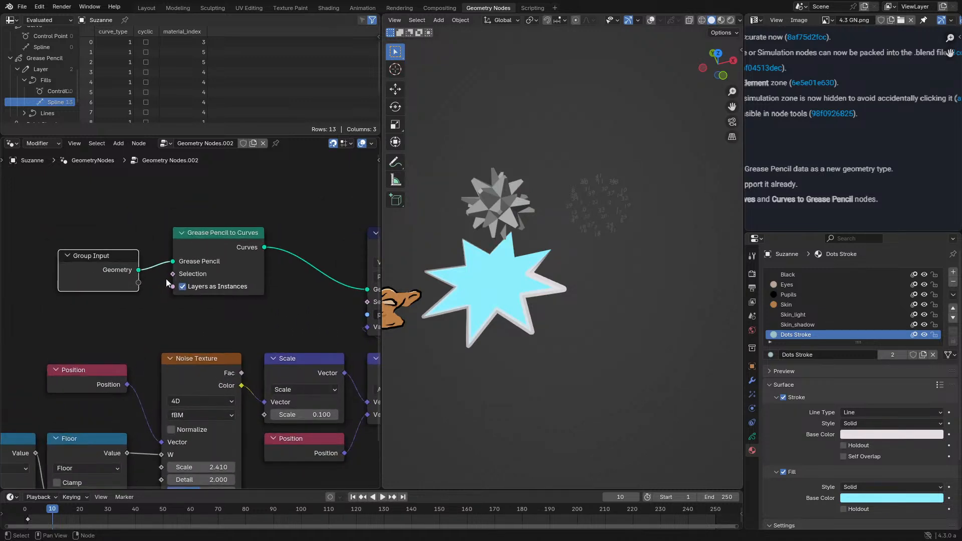
pyautogui.scroll(1, 167, 278)
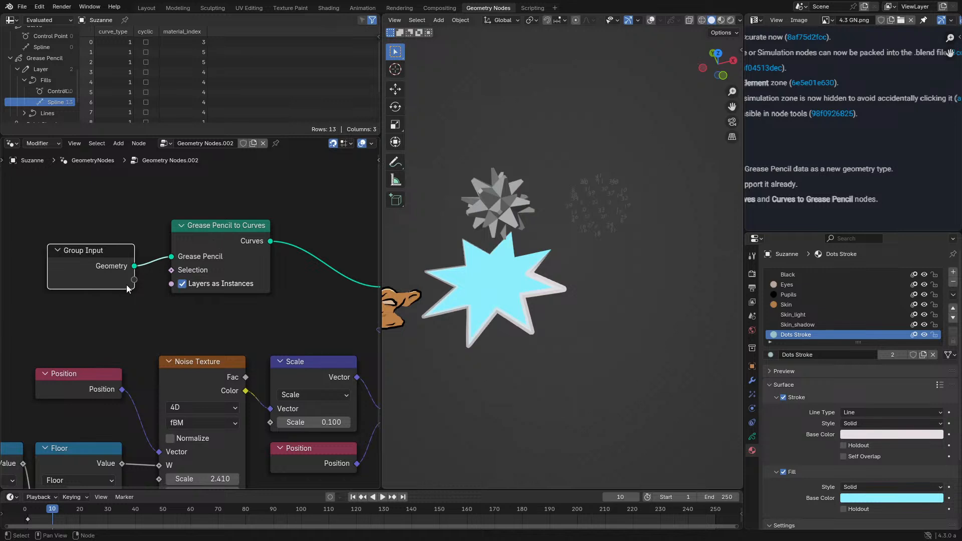
pyautogui.moveTo(134, 280); pyautogui.dragTo(171, 270)
pyautogui.press('n')
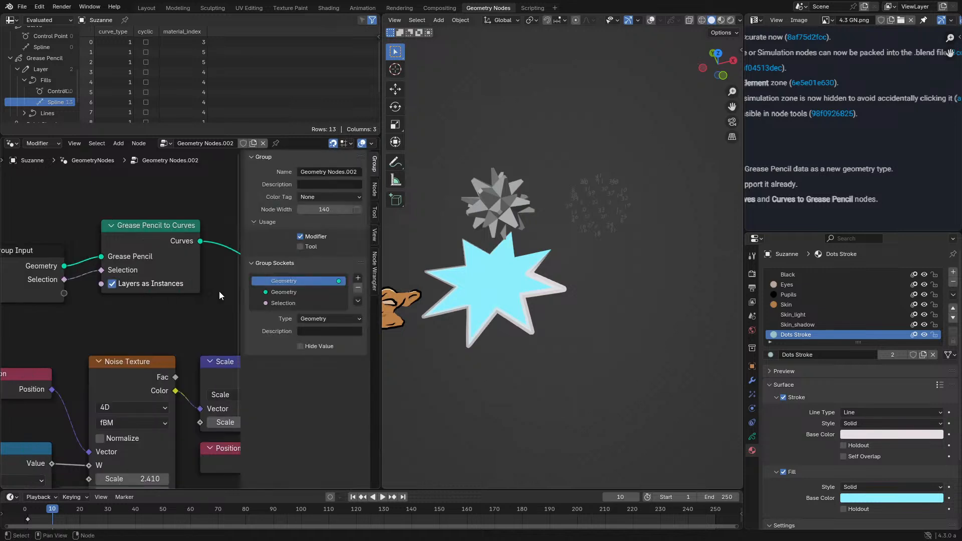
# - Examine the group's Selection socket settings, including its Layer Selection option, alongside its link into the Grease Pencil to Curves node
pyautogui.click(282, 306)
pyautogui.moveTo(105, 287); pyautogui.dragTo(140, 291, button='middle')
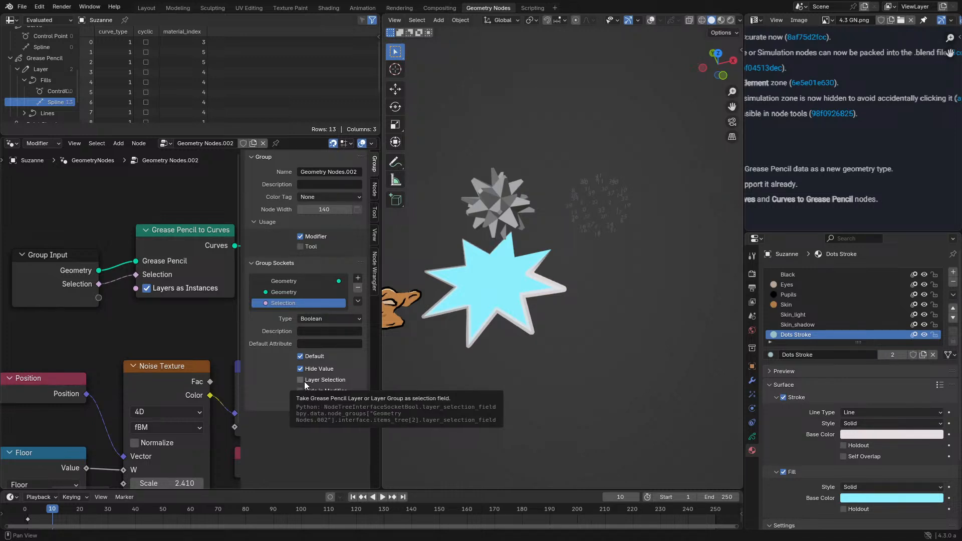
pyautogui.scroll(3, 138, 283)
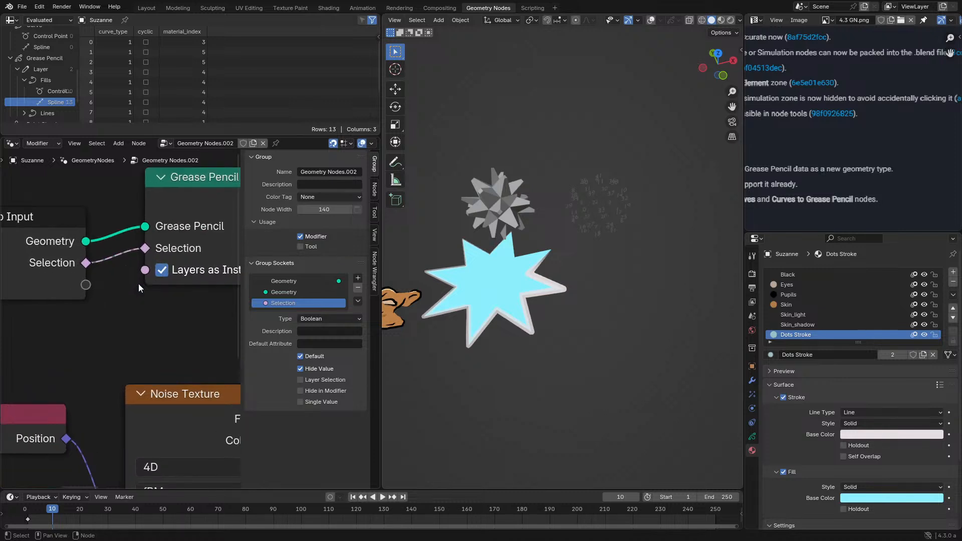
pyautogui.moveTo(111, 288); pyautogui.dragTo(118, 351, button='middle')
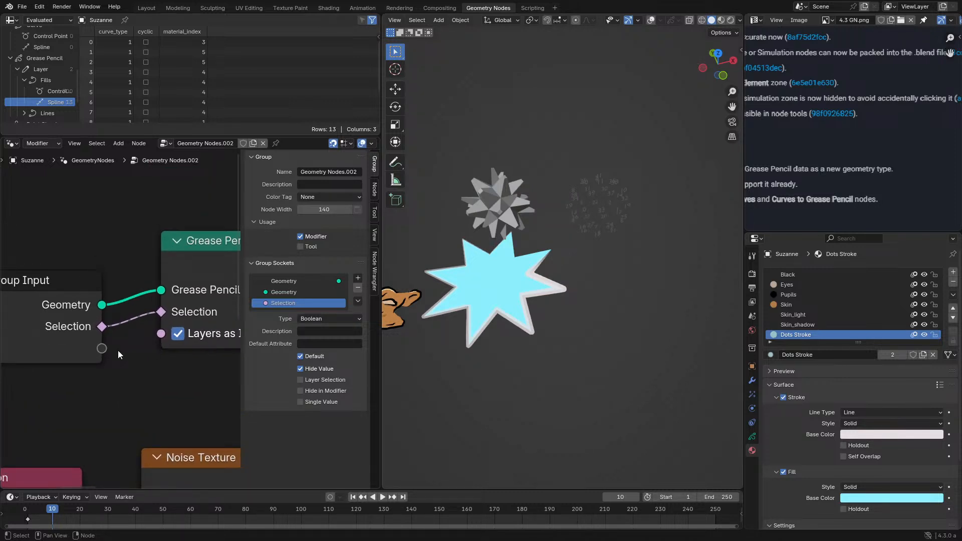
pyautogui.click(82, 326)
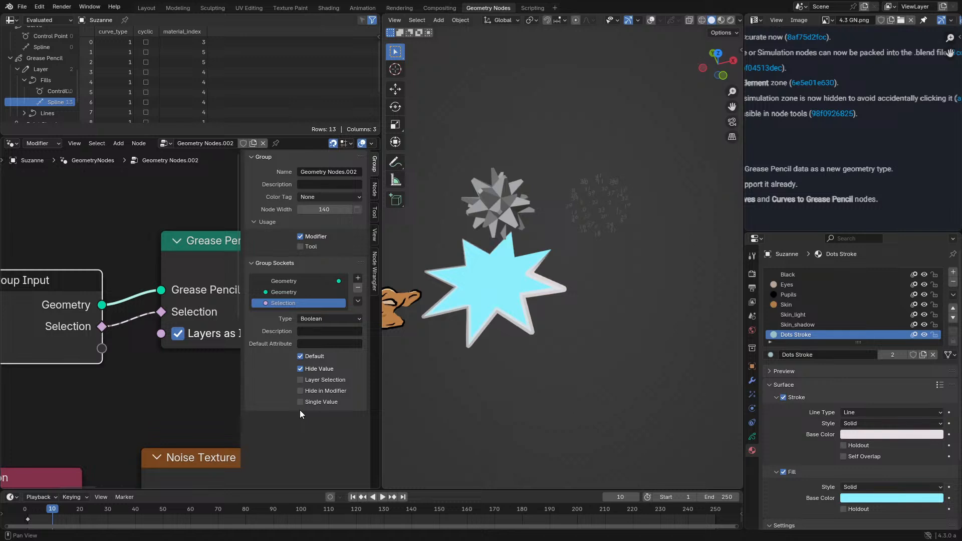
# - Try adding a Switch node above the Grease Pencil to Curves node
pyautogui.scroll(-3, 187, 303)
pyautogui.moveTo(207, 307); pyautogui.dragTo(176, 209)
pyautogui.write('sw')
pyautogui.press('Return')
pyautogui.click(168, 196)
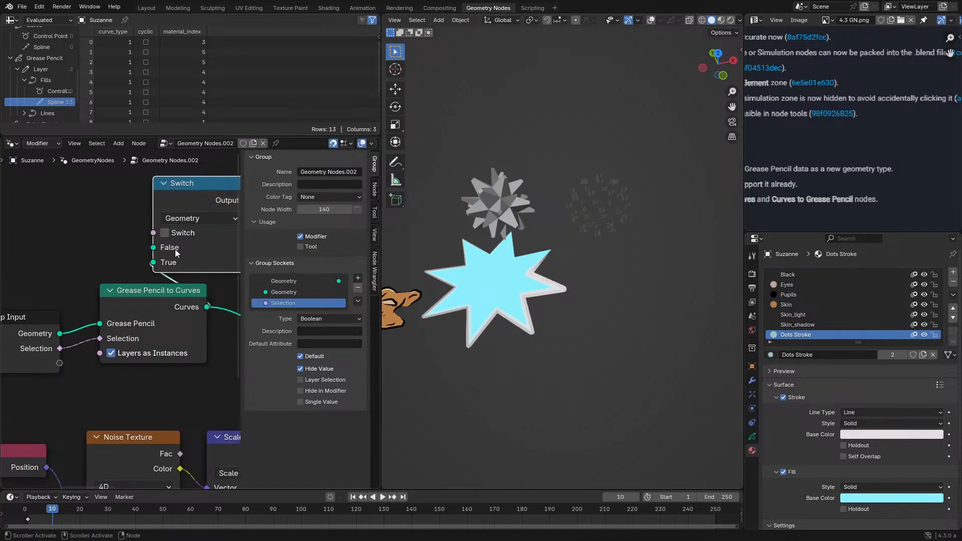
# - Undo the Switch node and the exposed Selection group input, and maximize the node editor
pyautogui.hotkey('ctrl', 'z')
pyautogui.hotkey('ctrl', 'z')
pyautogui.hotkey('ctrl', 'z')
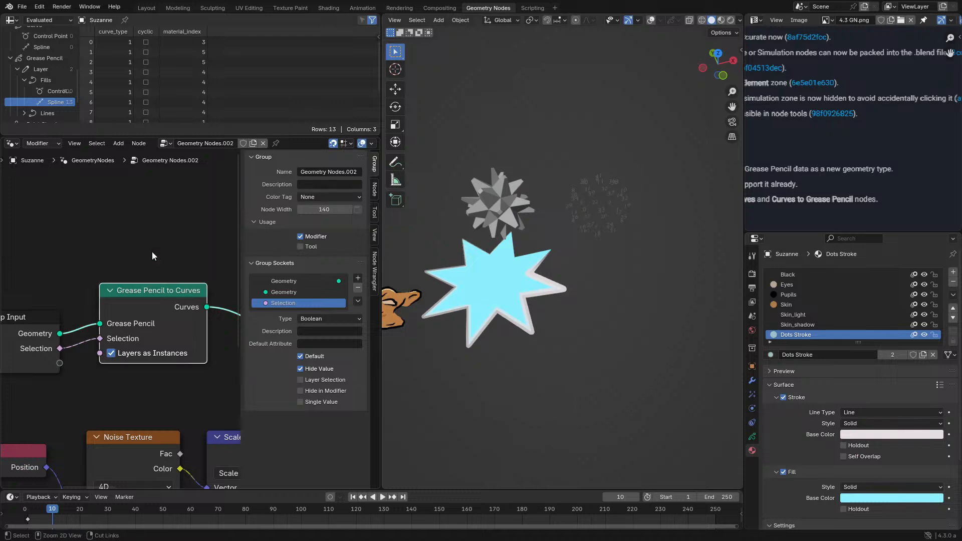
pyautogui.hotkey('ctrl', 'z')
pyautogui.hotkey('ctrl', 'space')
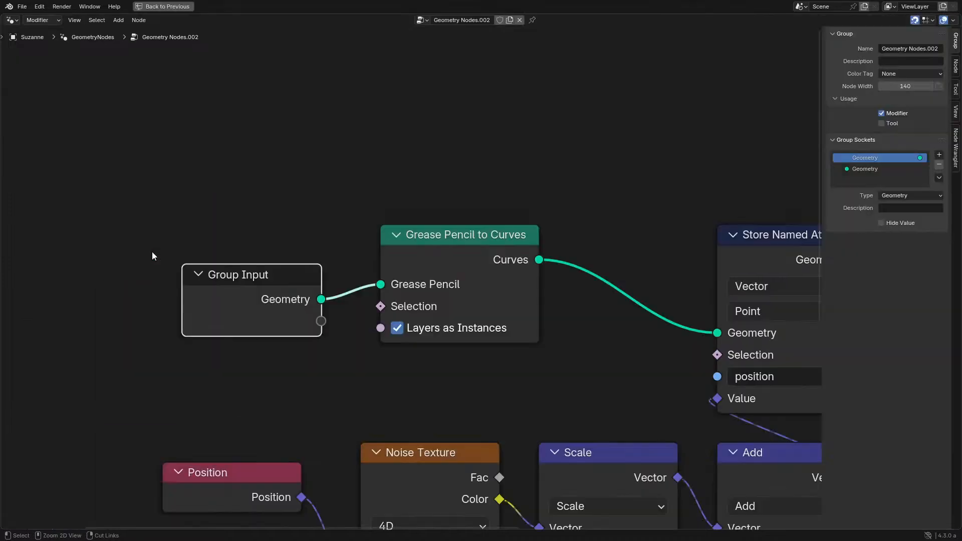
# - Move the Grease Pencil to Curves and Group Input nodes closer to Store Named Attribute and hide the node editor's sidebar
pyautogui.press('g')
pyautogui.click(573, 299)
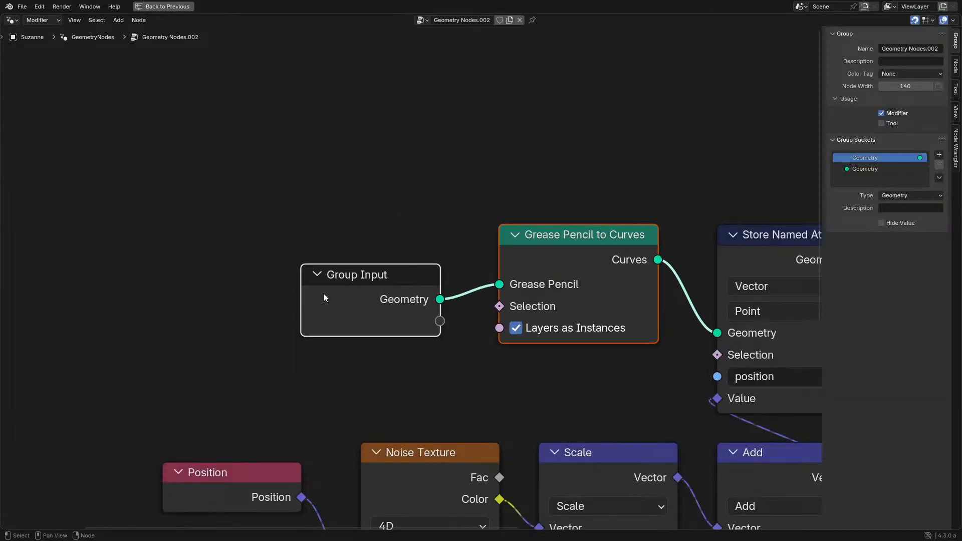
pyautogui.click(325, 294)
pyautogui.press('g')
pyautogui.click(386, 260)
pyautogui.press('n')
pyautogui.scroll(-5, 552, 323)
pyautogui.moveTo(551, 323); pyautogui.dragTo(349, 286, button='middle')
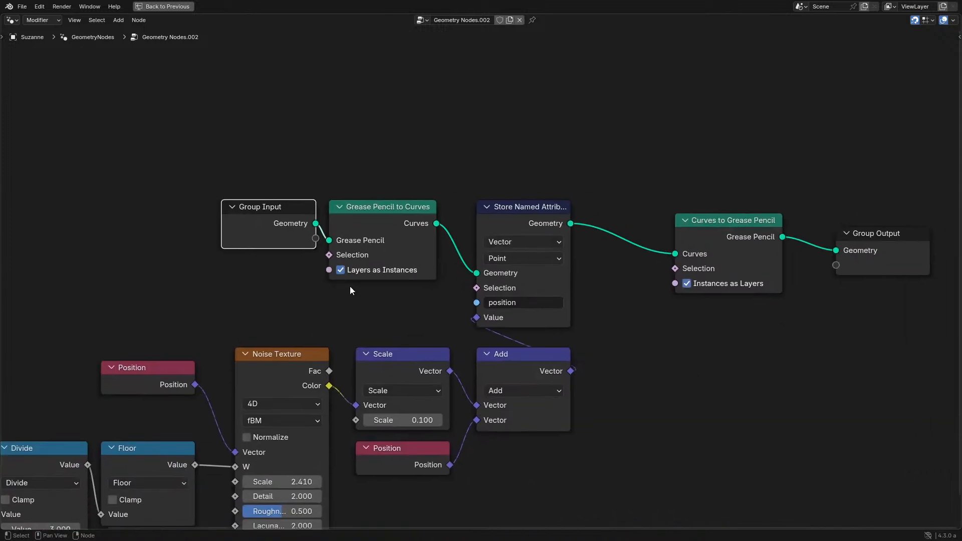
# - Duplicate the Noise Texture node and place the copy in the empty area below the Scale and Position nodes
pyautogui.click(301, 384)
pyautogui.hotkey('shift', 'd')
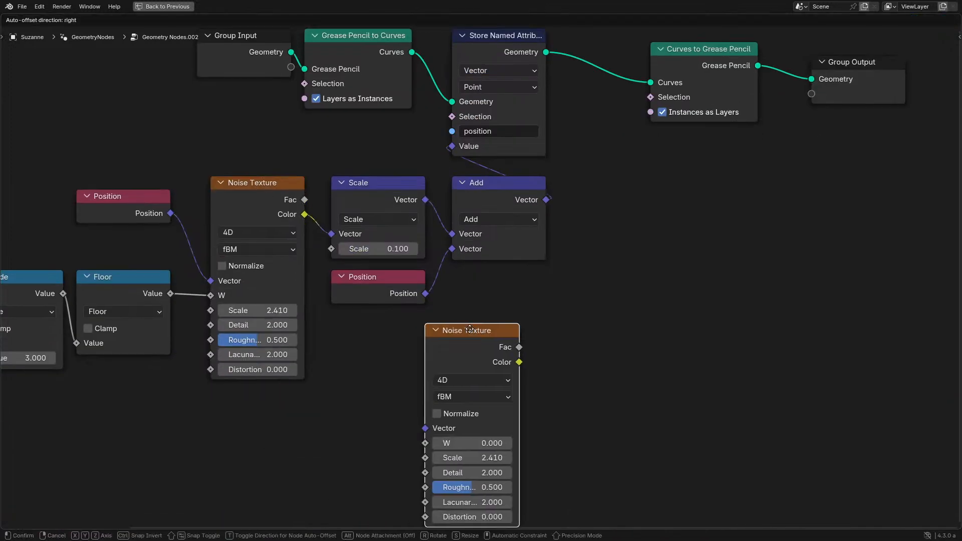
pyautogui.click(401, 425)
pyautogui.scroll(1, 393, 411)
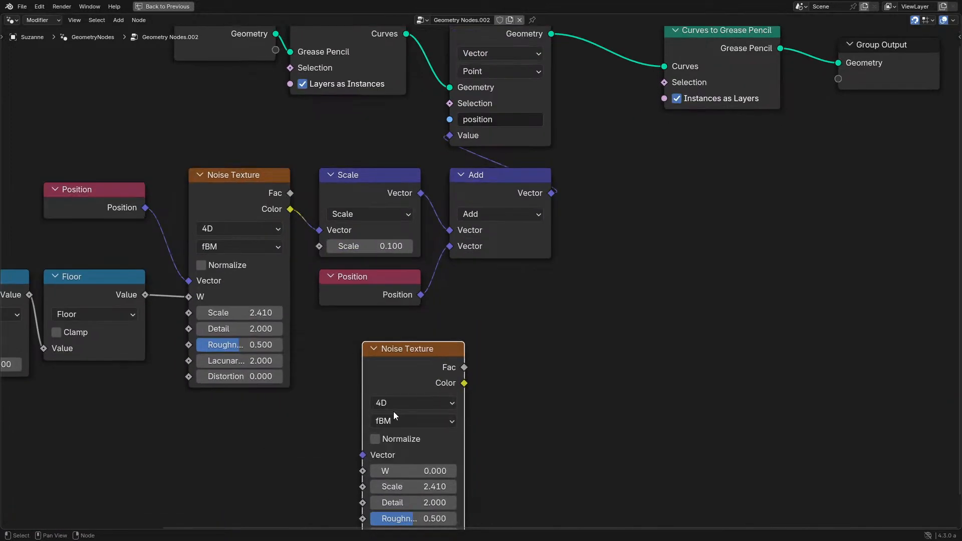
# - Try the 1D and 2D dimensions on the duplicated Noise Texture node and return it to 4D
pyautogui.click(395, 405)
pyautogui.click(403, 441)
pyautogui.moveTo(403, 441); pyautogui.dragTo(413, 359, button='middle')
pyautogui.click(422, 322)
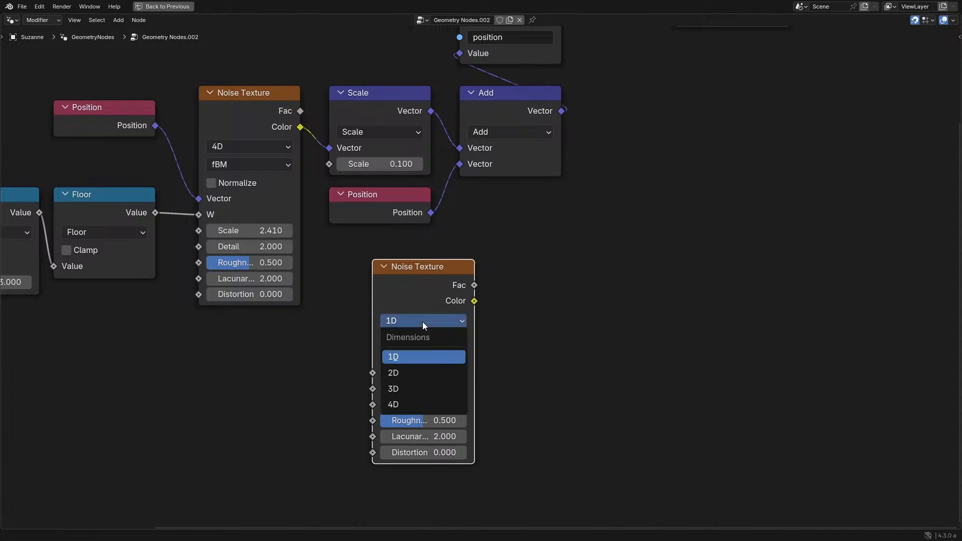
pyautogui.click(407, 377)
pyautogui.click(431, 321)
pyautogui.click(414, 404)
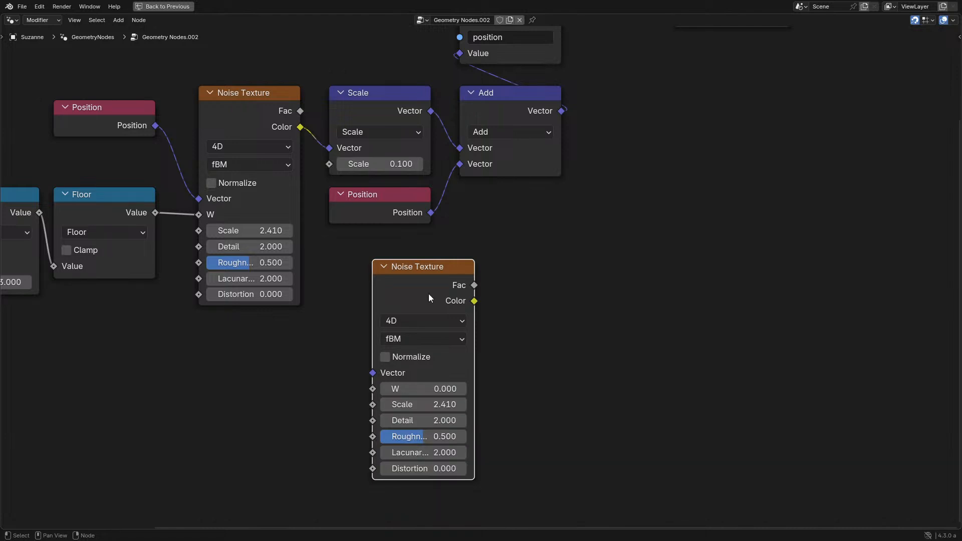
# - Align the duplicated Noise Texture node directly beneath the Position node that feeds Add
pyautogui.moveTo(428, 294); pyautogui.dragTo(380, 293)
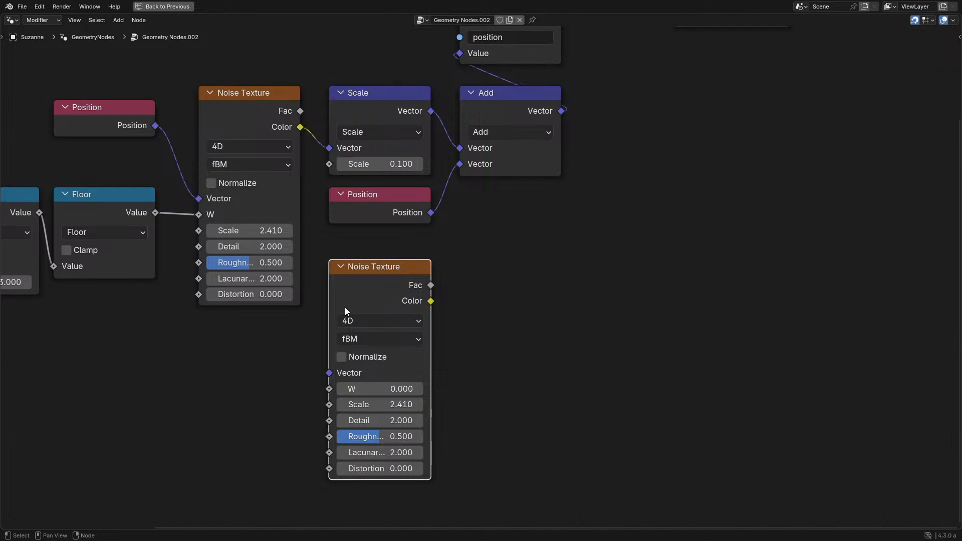
# - Delete the duplicated Noise Texture node, collapse the Position node feeding Add, and restore the full workspace layout
pyautogui.press('Delete')
pyautogui.moveTo(410, 307); pyautogui.dragTo(398, 408, button='middle')
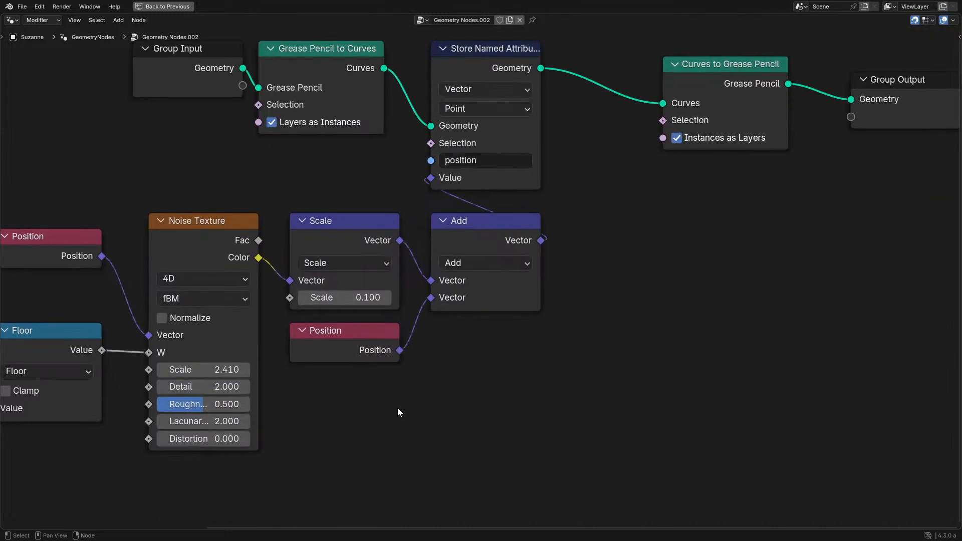
pyautogui.scroll(2, 310, 359)
pyautogui.click(311, 359)
pyautogui.press('h')
pyautogui.scroll(-1, 341, 363)
pyautogui.hotkey('ctrl', 'space')
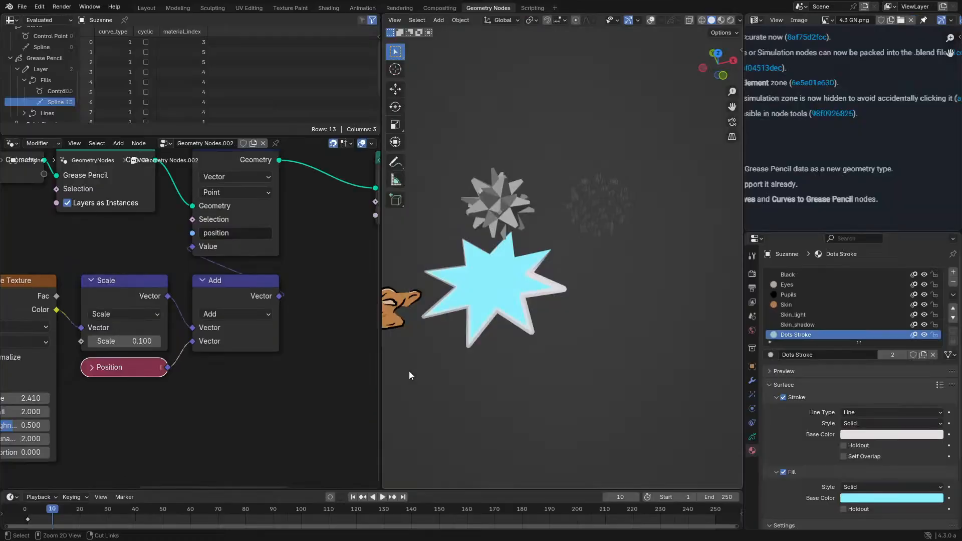
pyautogui.scroll(-1, 271, 362)
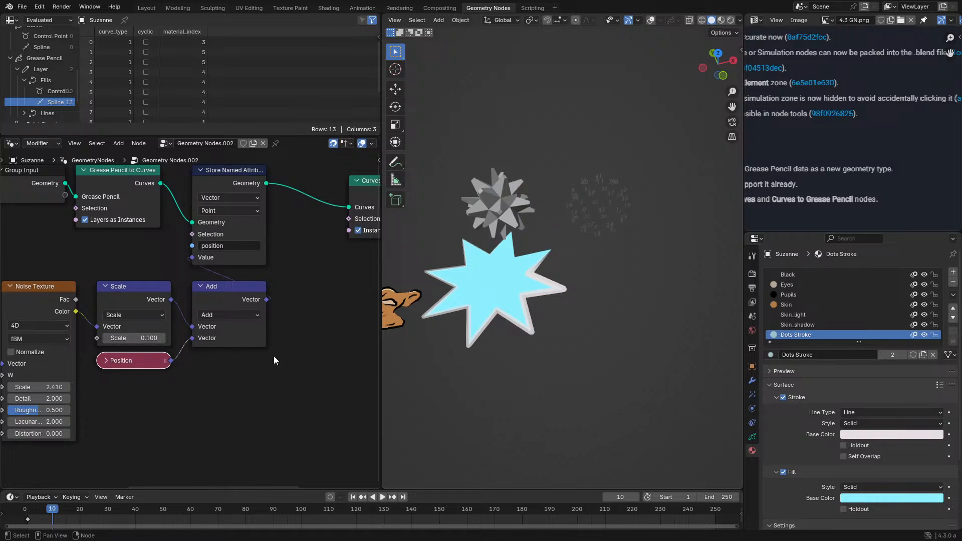
# - Collapse the Add node, stack it directly above the collapsed Position node, and place both beside the Scale node
pyautogui.click(217, 290)
pyautogui.press('h')
pyautogui.moveTo(216, 290); pyautogui.dragTo(218, 326)
pyautogui.scroll(2, 140, 371)
pyautogui.moveTo(134, 393); pyautogui.dragTo(265, 356)
pyautogui.moveTo(221, 404); pyautogui.dragTo(301, 319)
pyautogui.press('g')
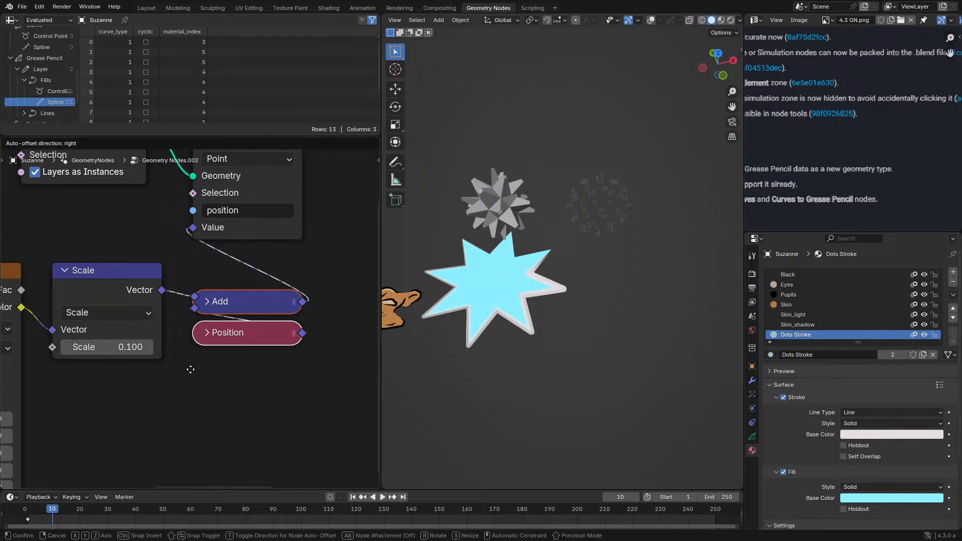
pyautogui.click(185, 361)
pyautogui.click(186, 361)
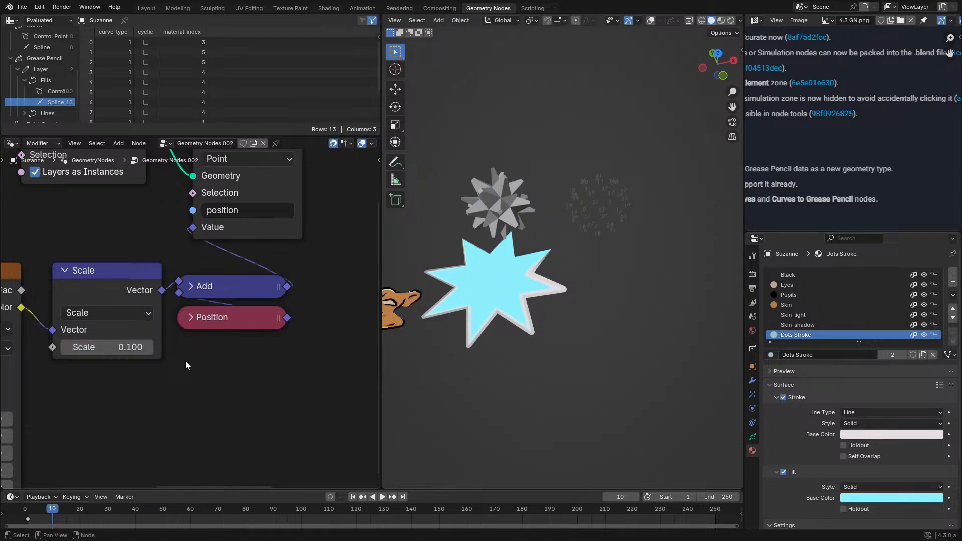
pyautogui.scroll(-5, 177, 344)
pyautogui.moveTo(176, 344); pyautogui.dragTo(272, 335, button='middle')
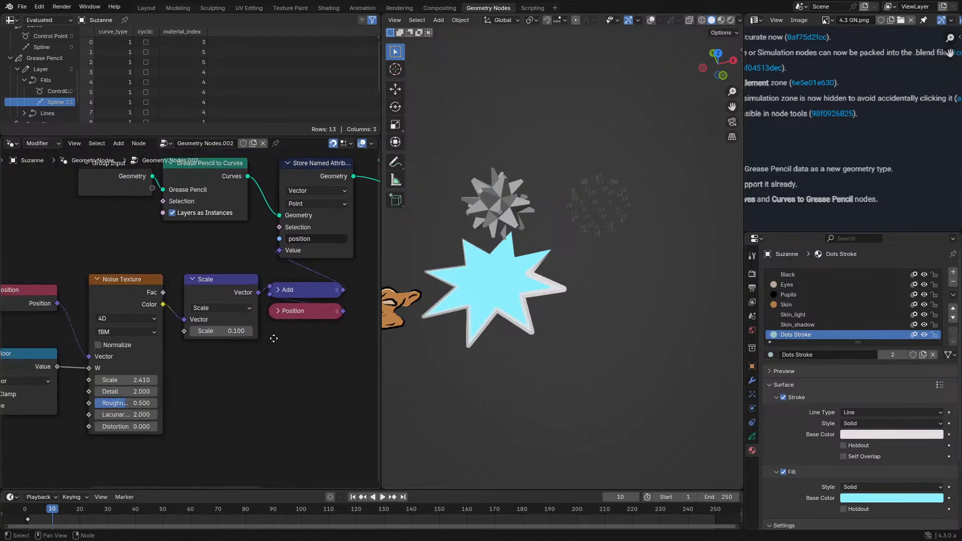
# - Shift the Scale and Noise Texture nodes slightly away from Add toward Floor to even out the node spacing
pyautogui.scroll(4, 206, 322)
pyautogui.moveTo(241, 290); pyautogui.dragTo(226, 285)
pyautogui.moveTo(145, 315); pyautogui.dragTo(256, 312, button='middle')
pyautogui.moveTo(204, 288); pyautogui.dragTo(191, 286)
pyautogui.click(294, 352)
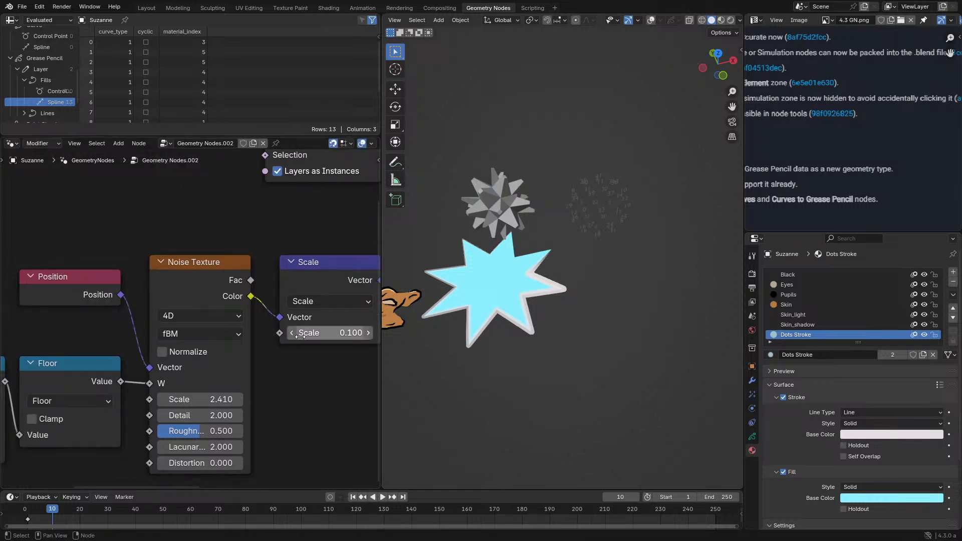
pyautogui.moveTo(301, 339); pyautogui.dragTo(195, 394, button='middle')
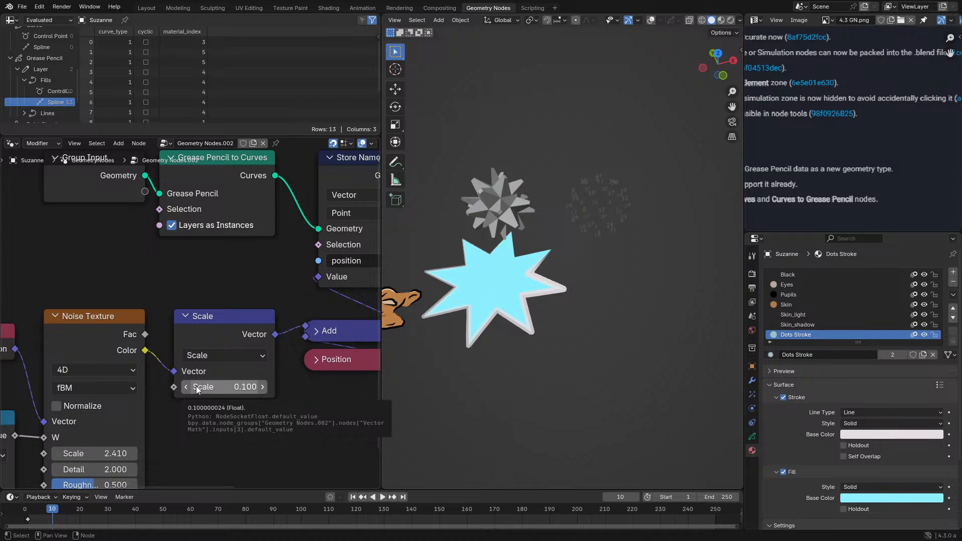
pyautogui.scroll(-5, 197, 389)
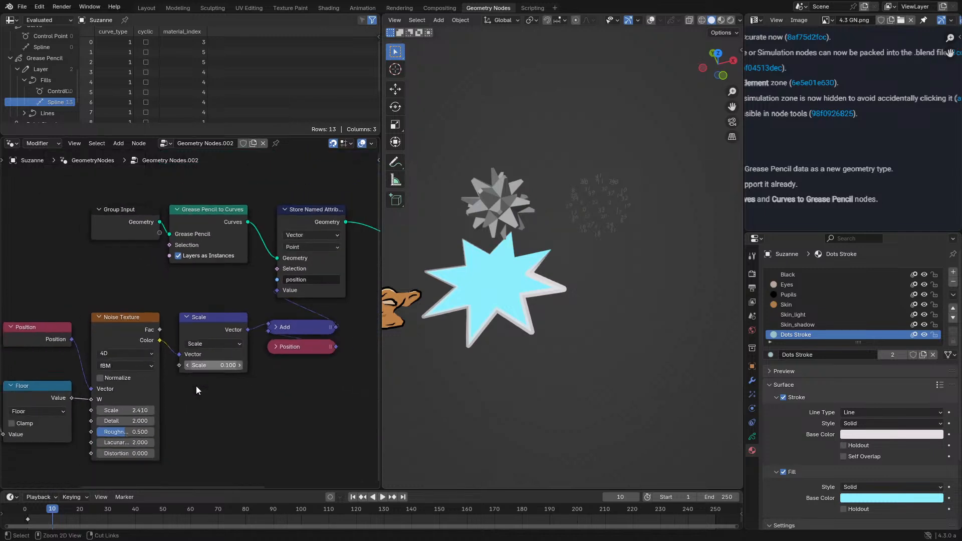
# - Align the Grease Pencil to Curves node above the Scale node with the node editor maximized, and return to the full layout
pyautogui.hotkey('ctrl', 'space')
pyautogui.scroll(1, 468, 165)
pyautogui.moveTo(484, 140); pyautogui.dragTo(501, 137)
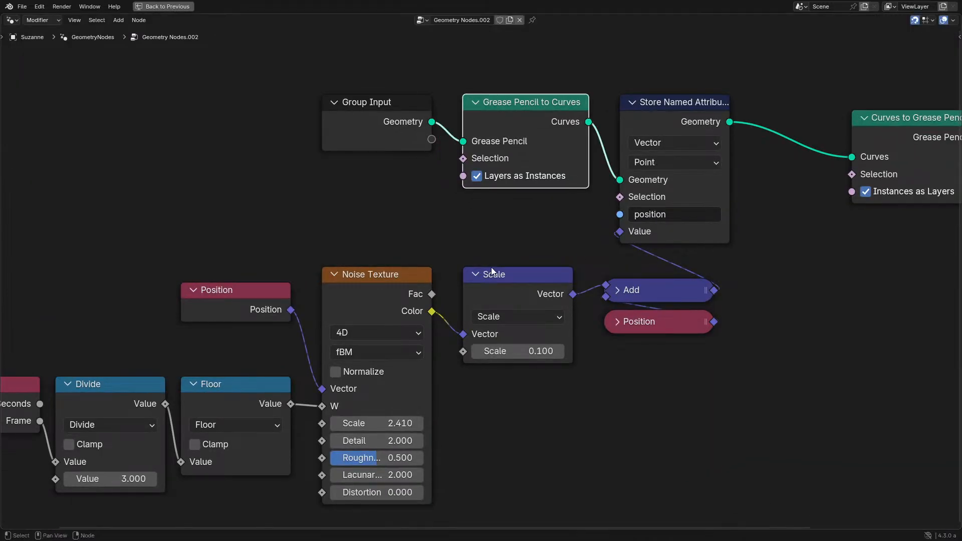
pyautogui.click(492, 271)
pyautogui.moveTo(513, 243); pyautogui.dragTo(331, 300, button='middle')
pyautogui.click(327, 303)
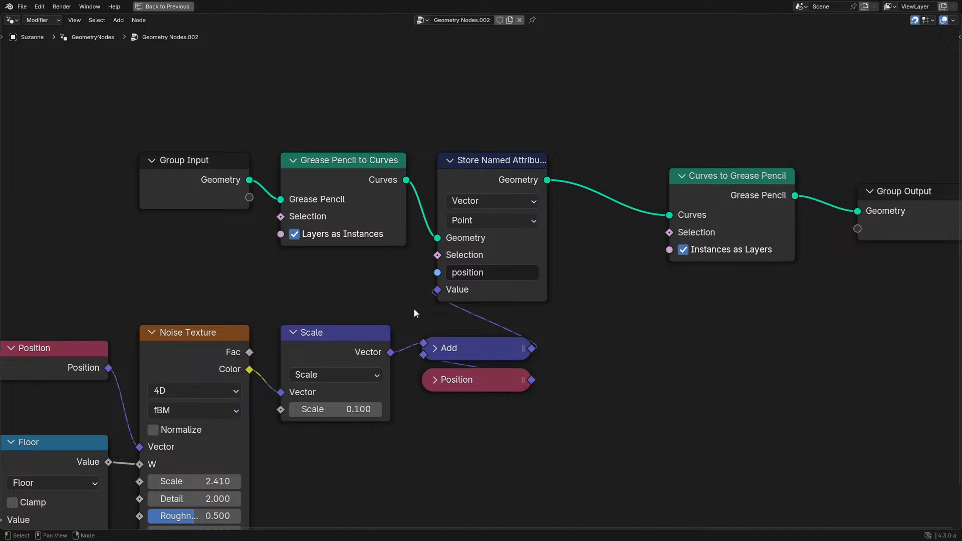
pyautogui.hotkey('ctrl', 'space')
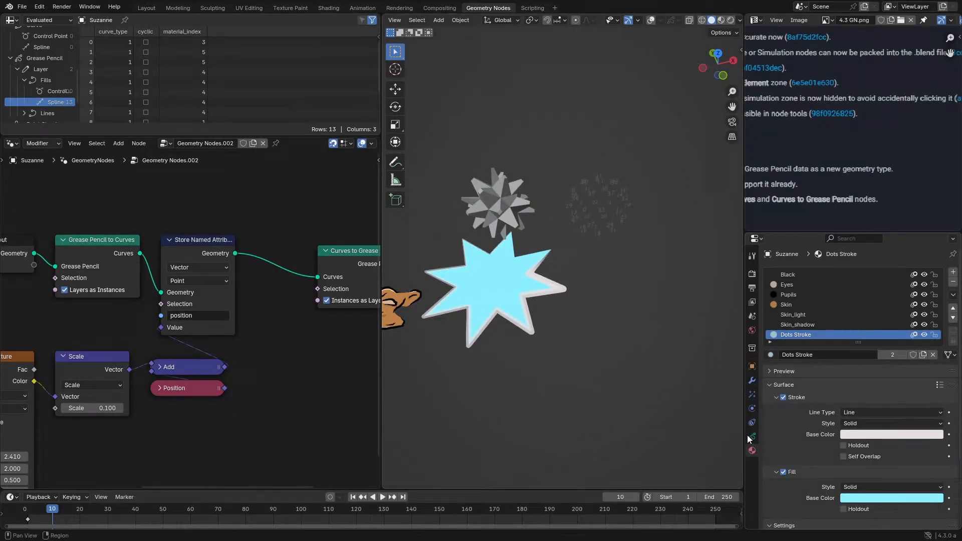
# - Review Suzanne's modifier and object properties and take a closer look at the objects in the viewport
pyautogui.click(751, 366)
pyautogui.click(751, 380)
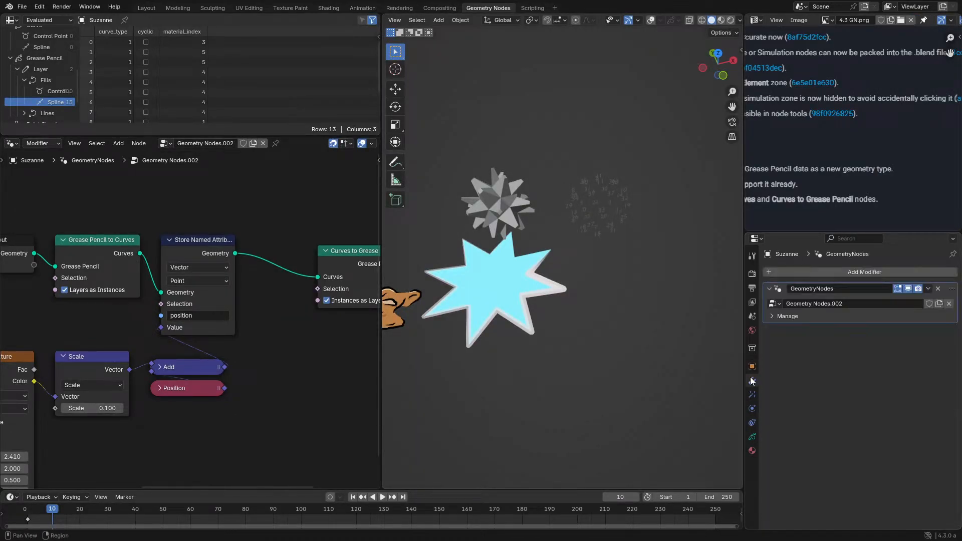
pyautogui.click(751, 369)
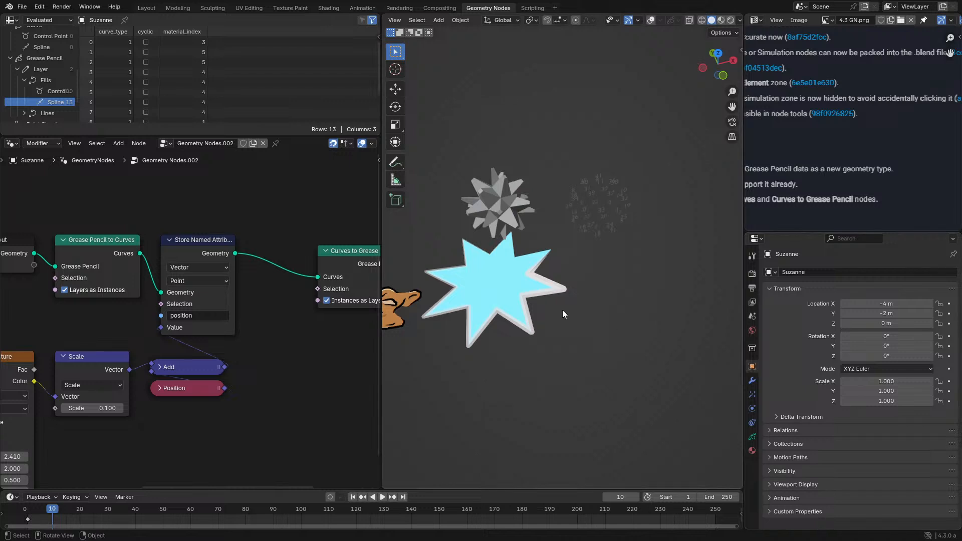
pyautogui.keyDown('shift'); pyautogui.moveTo(553, 326); pyautogui.dragTo(636, 323, button='middle'); pyautogui.keyUp('shift')
pyautogui.scroll(2, 635, 323)
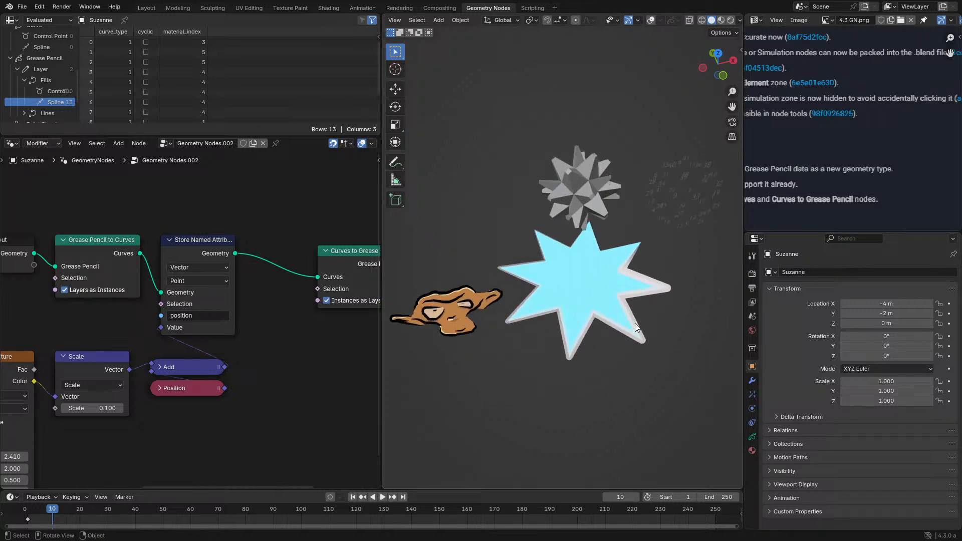
pyautogui.scroll(1, 636, 323)
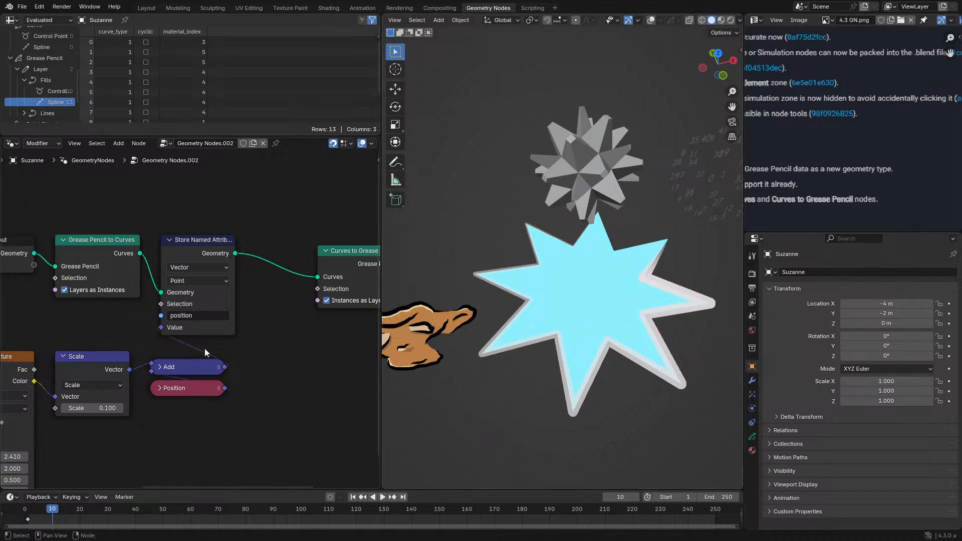
# - Move the whole noise offset node chain, from Scene Time to Add and Position, closer beneath the Grease Pencil conversion nodes
pyautogui.moveTo(204, 348); pyautogui.dragTo(170, 342, button='middle')
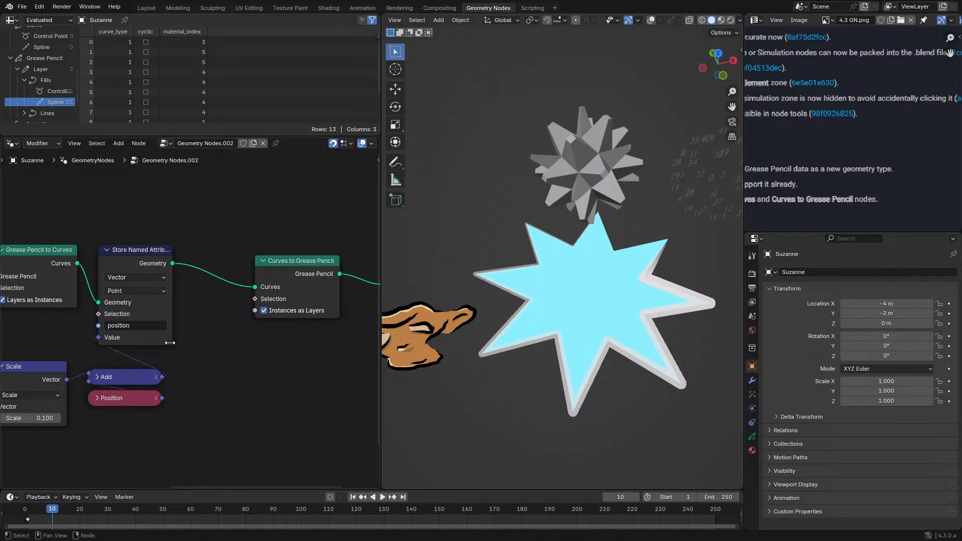
pyautogui.press('Home')
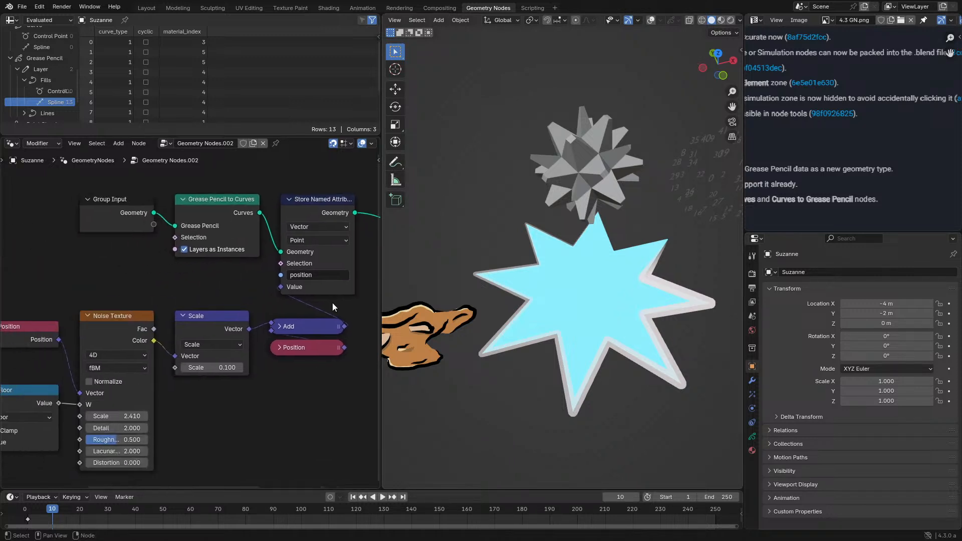
pyautogui.moveTo(38, 315); pyautogui.dragTo(283, 396)
pyautogui.press('g')
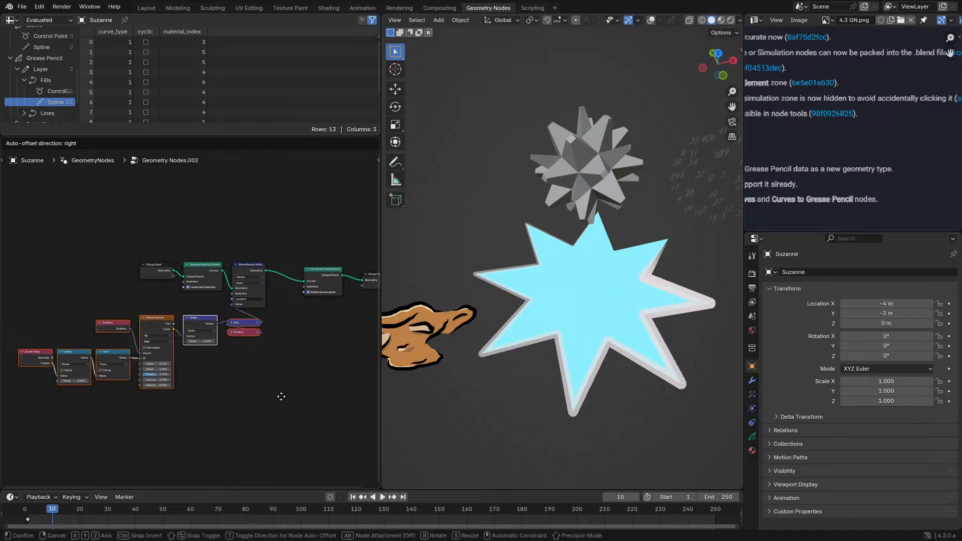
pyautogui.click(287, 390)
pyautogui.press('g')
pyautogui.click(286, 387)
pyautogui.click(285, 385)
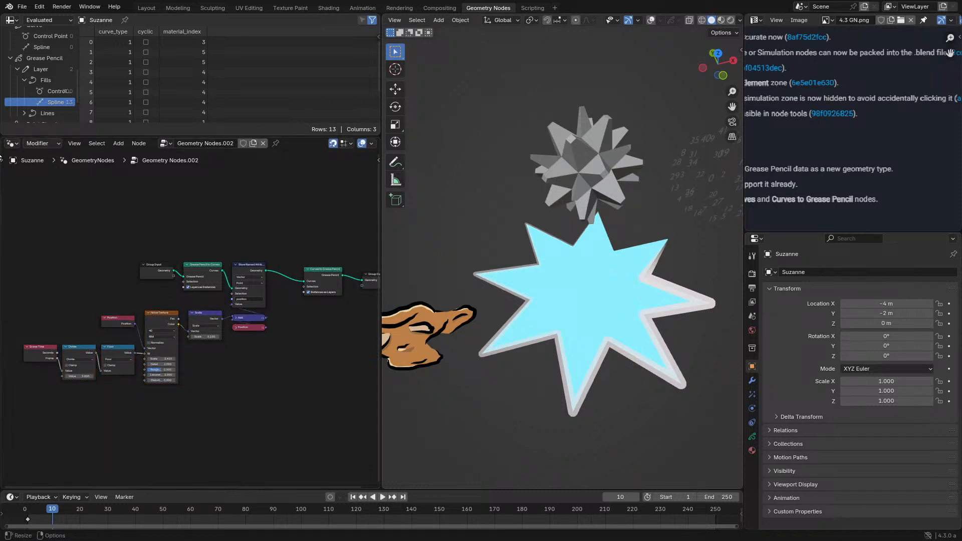
# - Switch the geometry node area to the Texture Node Editor and set its texture type to Brush
pyautogui.click(12, 144)
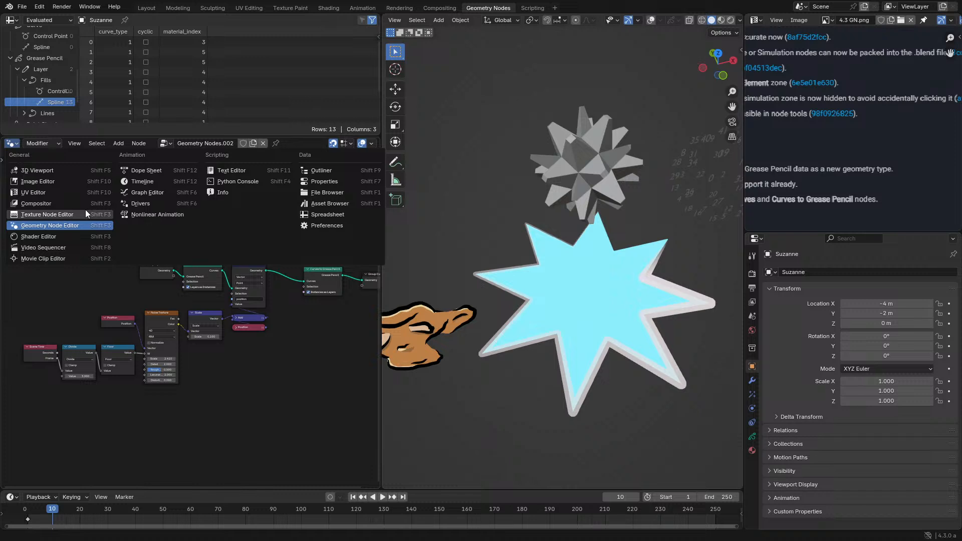
pyautogui.click(85, 214)
pyautogui.click(50, 143)
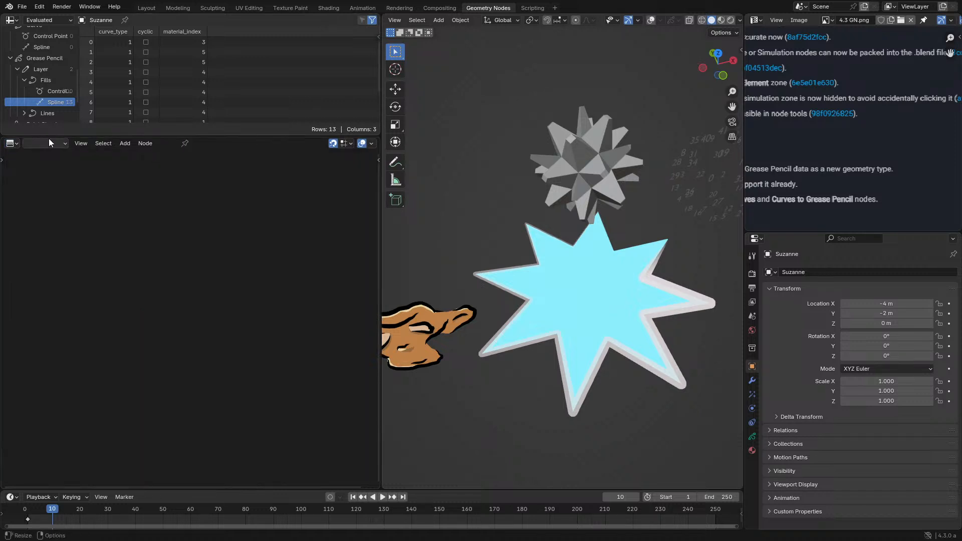
pyautogui.click(55, 178)
pyautogui.click(11, 143)
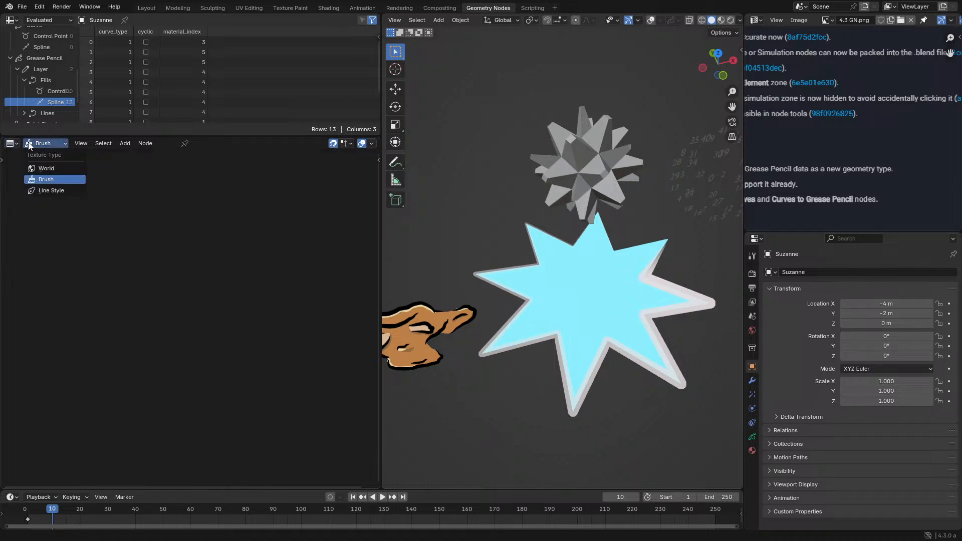
pyautogui.click(28, 142)
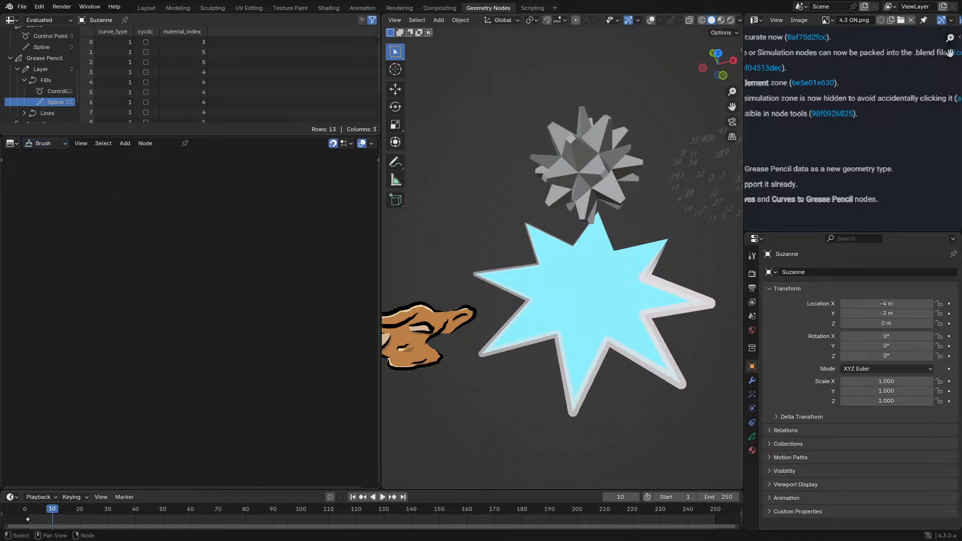
pyautogui.click(16, 143)
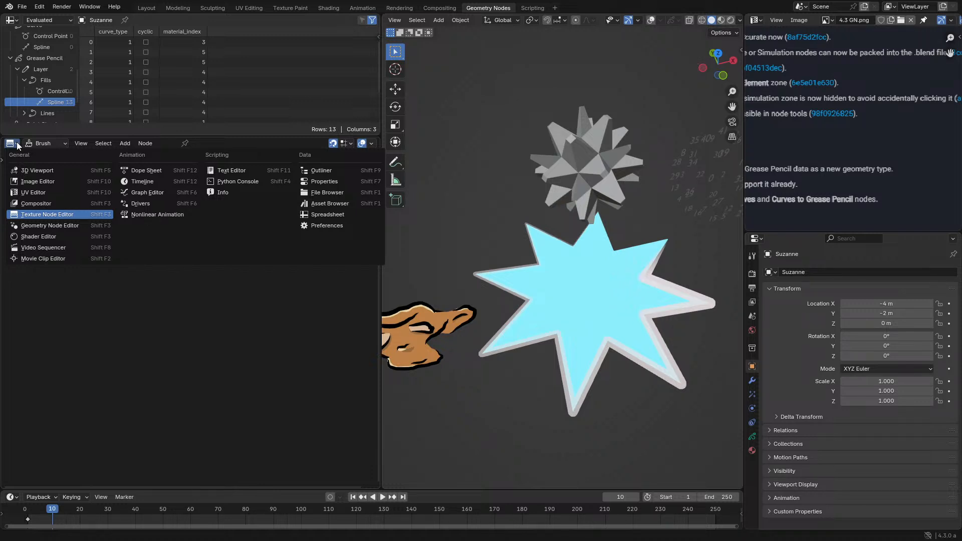
pyautogui.click(16, 142)
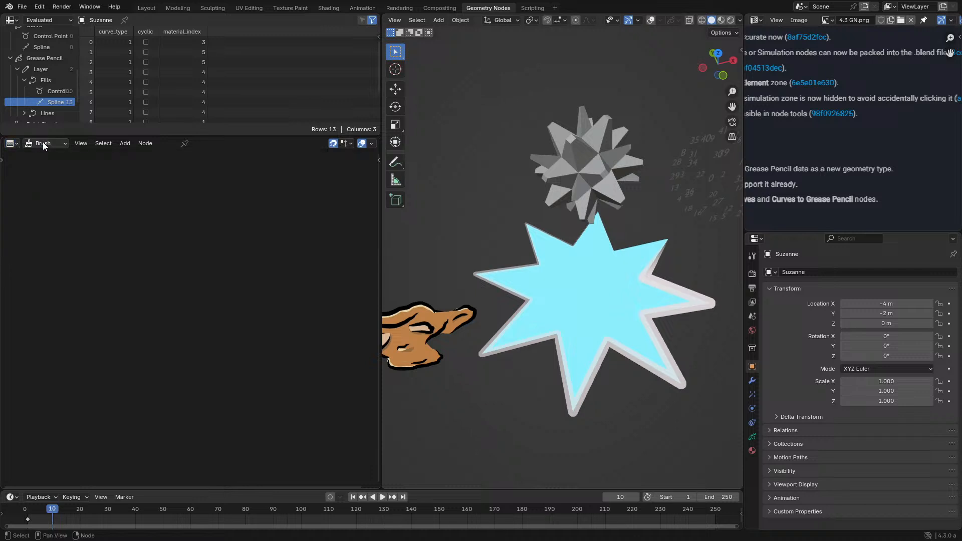
# - Try the World texture type in the Texture Node Editor and return it to Brush
pyautogui.click(43, 142)
pyautogui.click(46, 173)
pyautogui.click(53, 143)
pyautogui.click(53, 178)
# - Switch the texture node area to the Shader Editor and show Suzanne's material properties
pyautogui.click(12, 143)
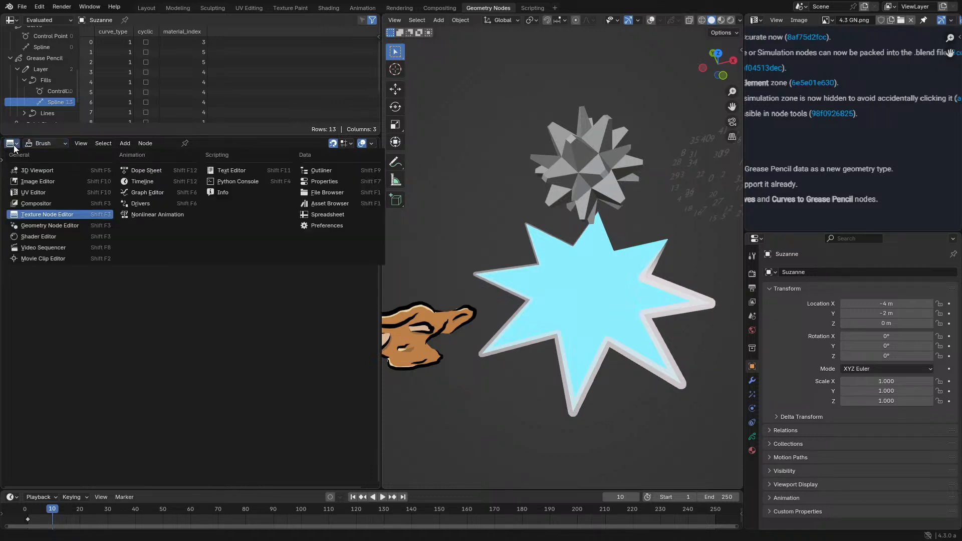
pyautogui.click(40, 238)
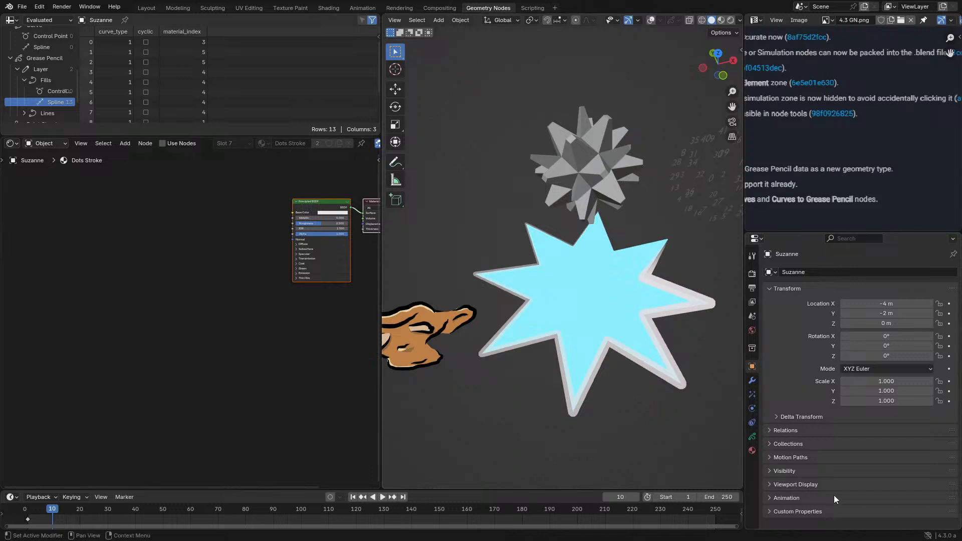
pyautogui.click(752, 449)
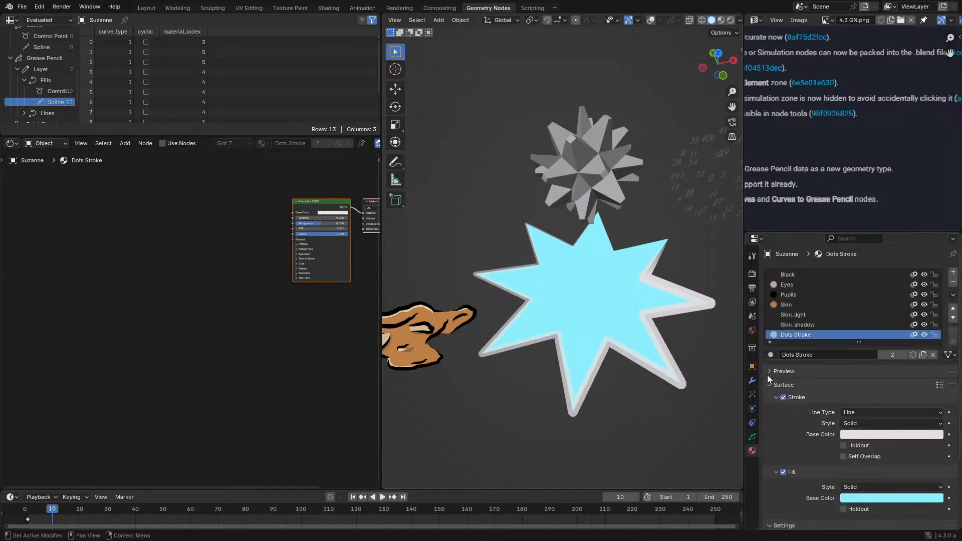
# - Show Suzanne's modifiers and examine which Deform modifiers can be added to the Grease Pencil object
pyautogui.click(755, 368)
pyautogui.click(752, 381)
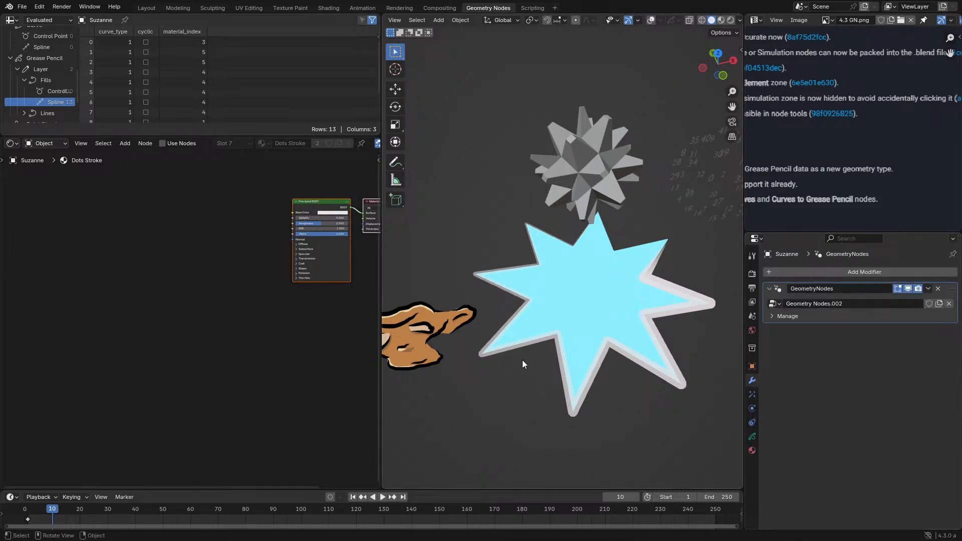
pyautogui.scroll(4, 522, 361)
pyautogui.click(852, 272)
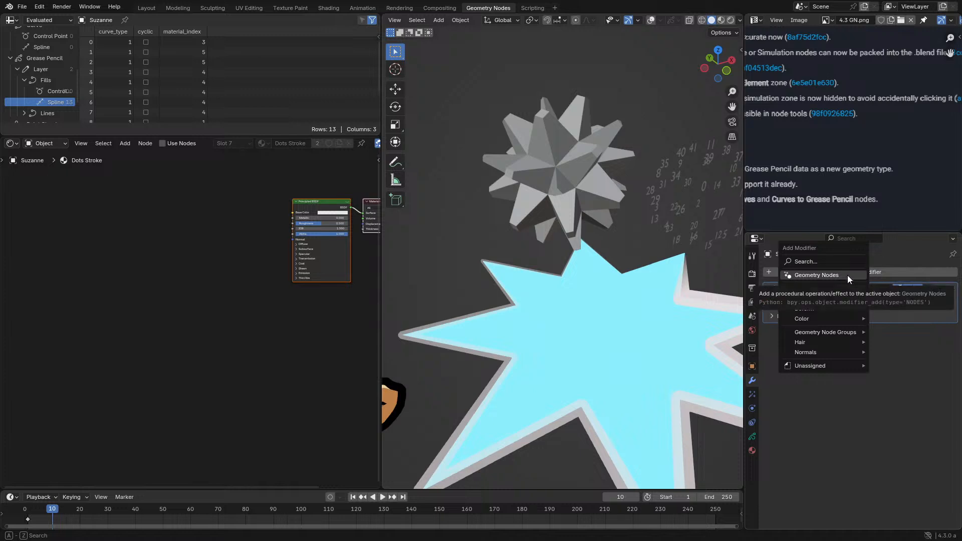
pyautogui.moveTo(822, 310)
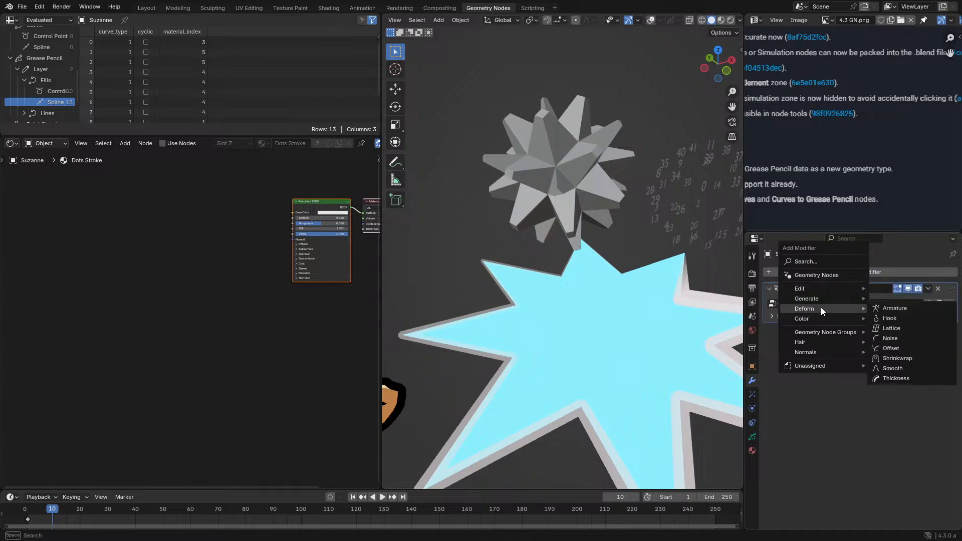
pyautogui.scroll(-5, 582, 332)
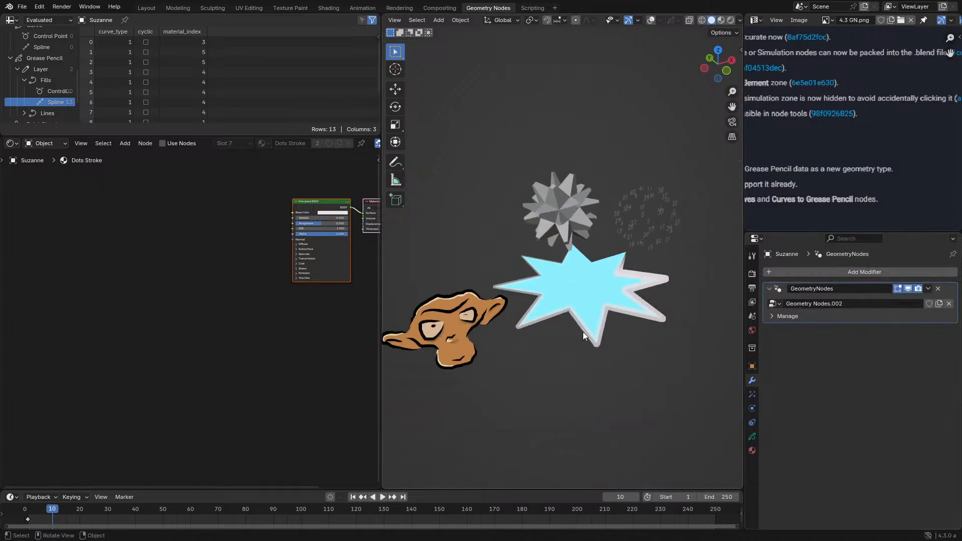
# - Select the Gizmo Demo object, frame its material nodes, and play the animation with Suzanne in view
pyautogui.click(558, 218)
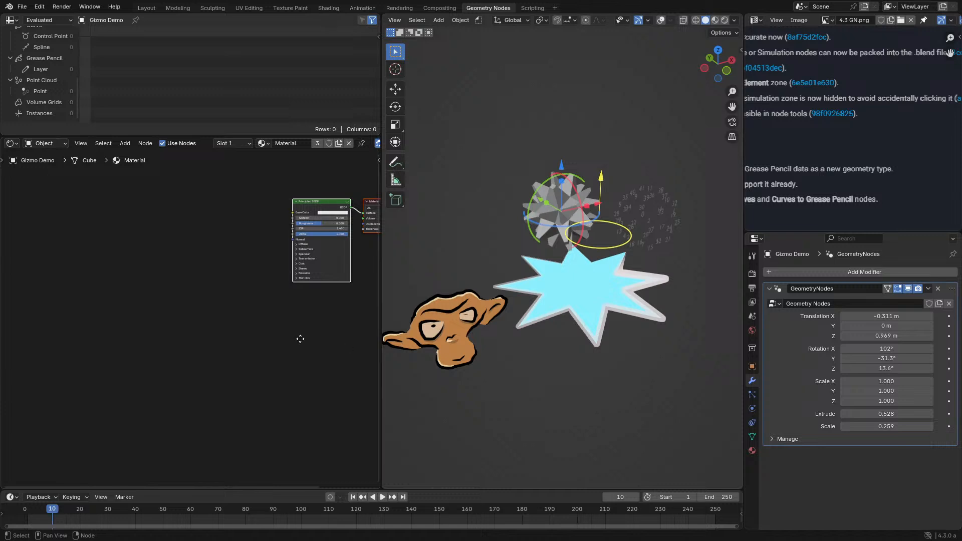
pyautogui.press('Home')
pyautogui.moveTo(618, 335); pyautogui.dragTo(644, 298, button='middle')
pyautogui.press('space')
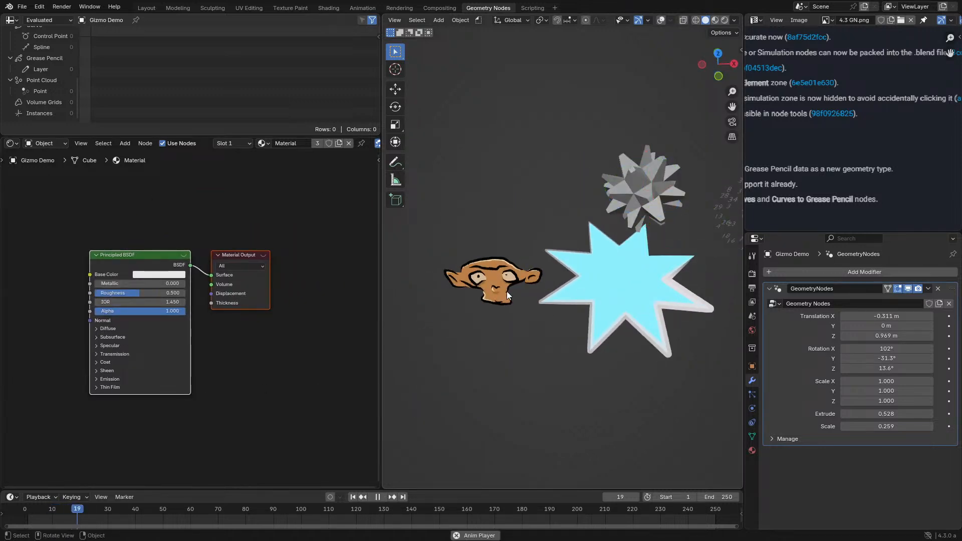
# - Select Suzanne and view the geometry nodes release notes image full-screen before restoring the layout
pyautogui.click(507, 291)
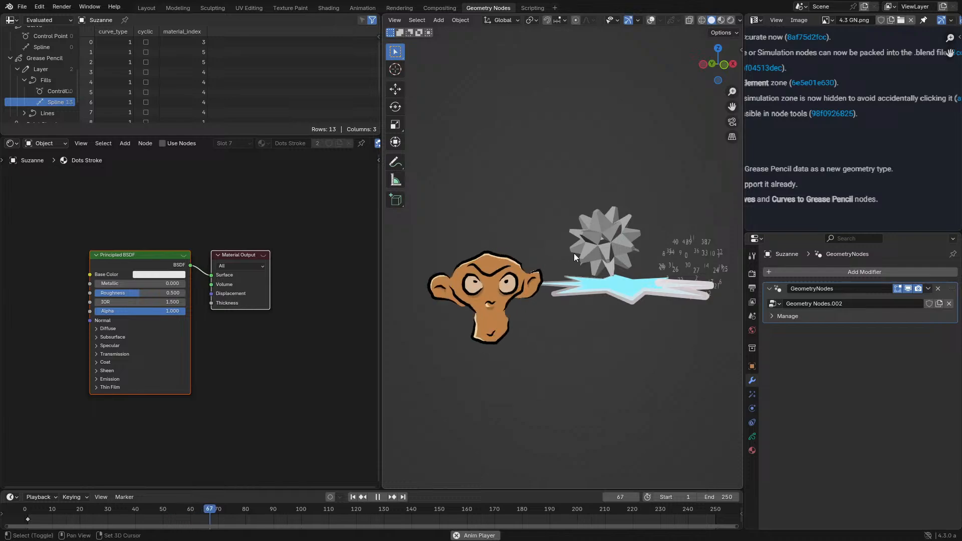
pyautogui.hotkey('ctrl', 'space')
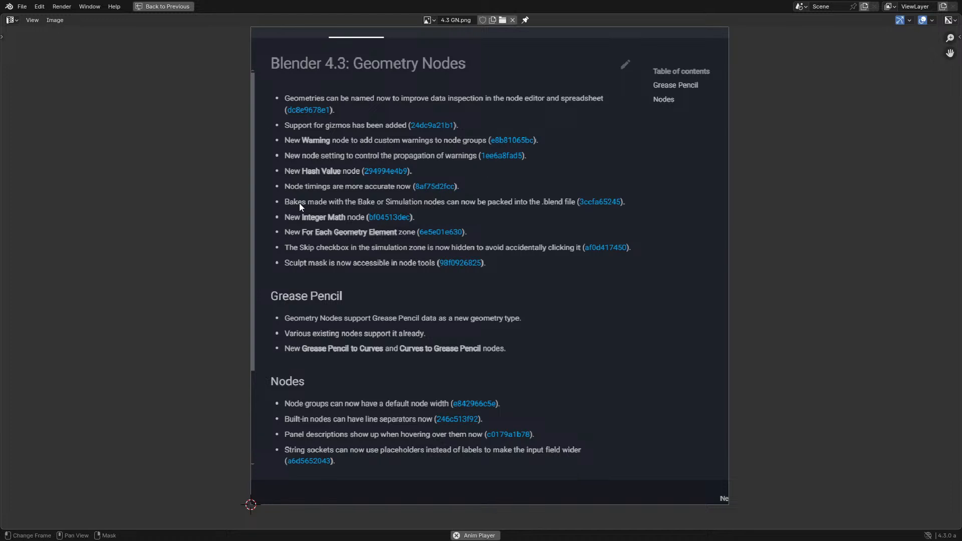
pyautogui.hotkey('ctrl', 'space')
# - Extend the Shader Editor to full height, move the Spreadsheet into the viewport's place, and switch that area to a 3D Viewport
pyautogui.moveTo(2, 134); pyautogui.dragTo(542, 217)
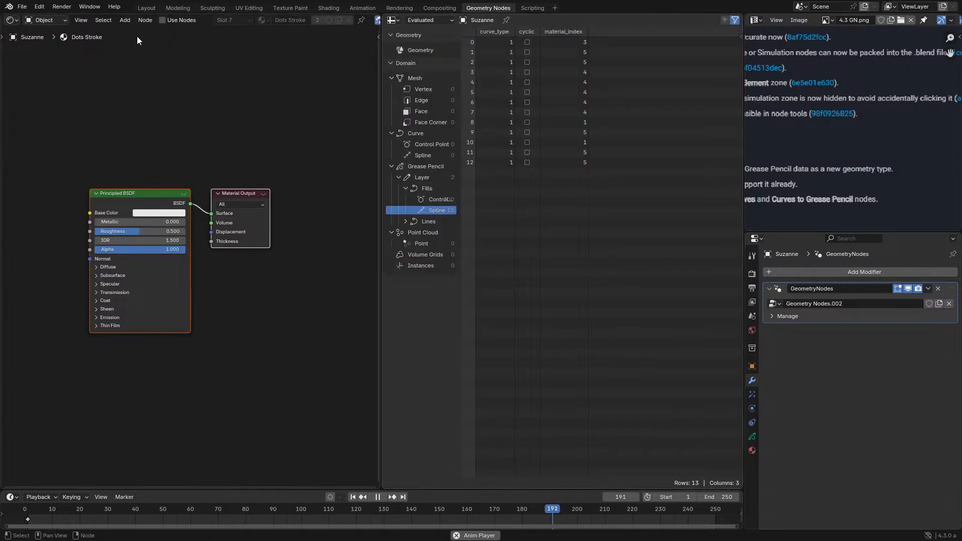
pyautogui.click(393, 20)
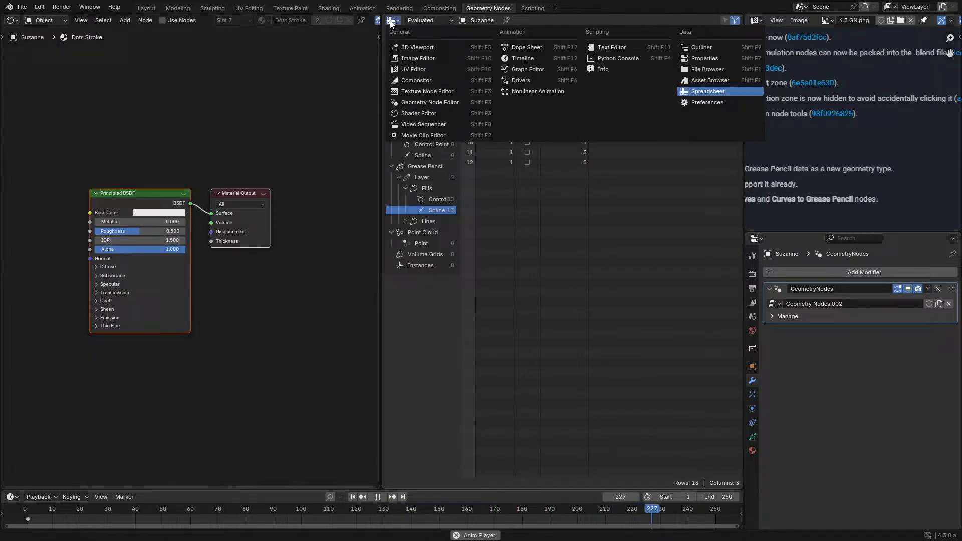
pyautogui.click(403, 47)
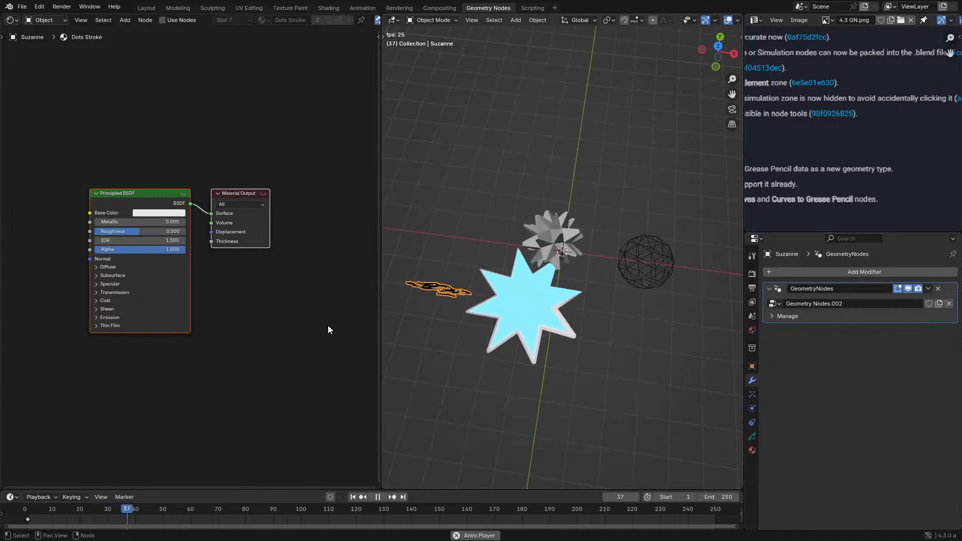
# - Stop the animation playback and widen the Shader Editor area slightly against the viewport
pyautogui.press('space')
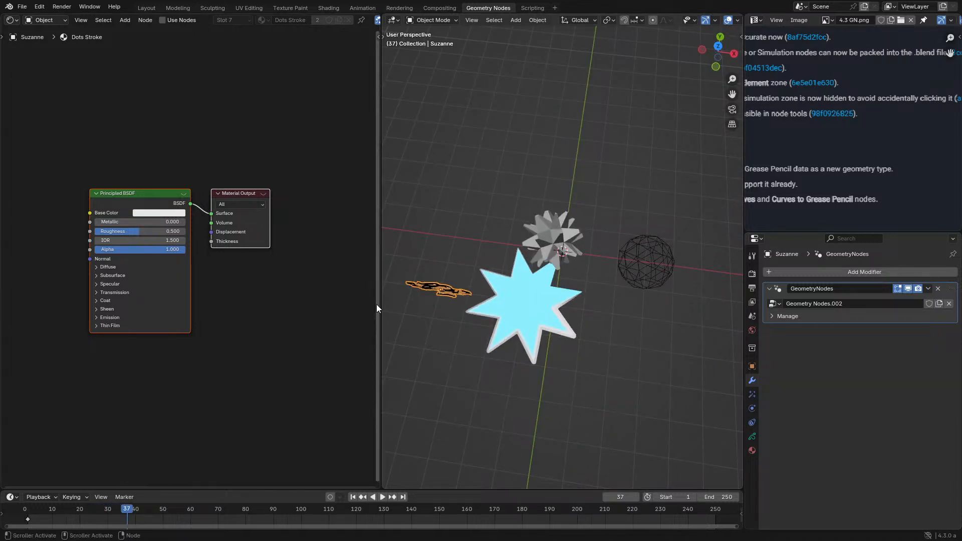
pyautogui.moveTo(377, 306); pyautogui.dragTo(380, 281)
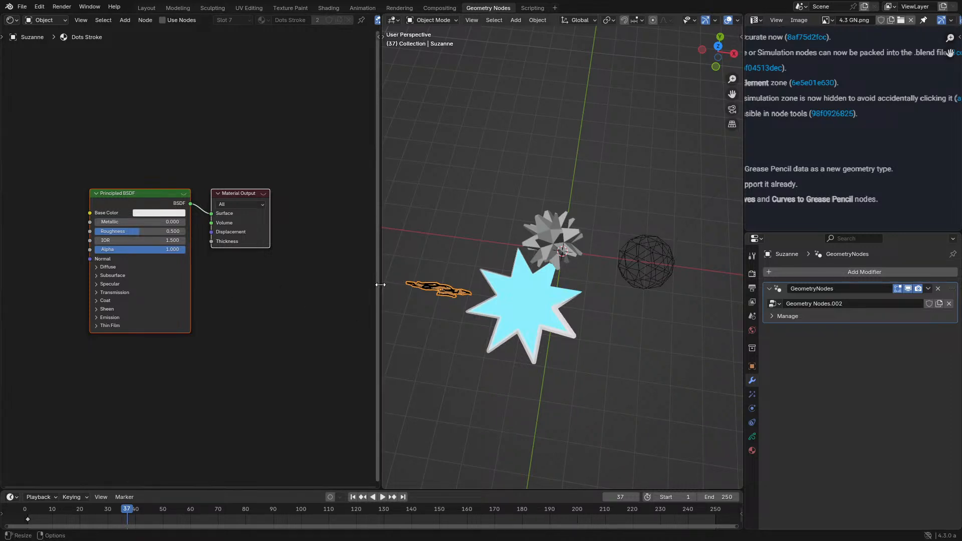
pyautogui.moveTo(379, 286); pyautogui.dragTo(404, 329)
# - Move the cyan star plane away from the spiky mesh to a free spot behind Suzanne and check the placement from the top
pyautogui.moveTo(560, 341); pyautogui.dragTo(562, 302, button='middle')
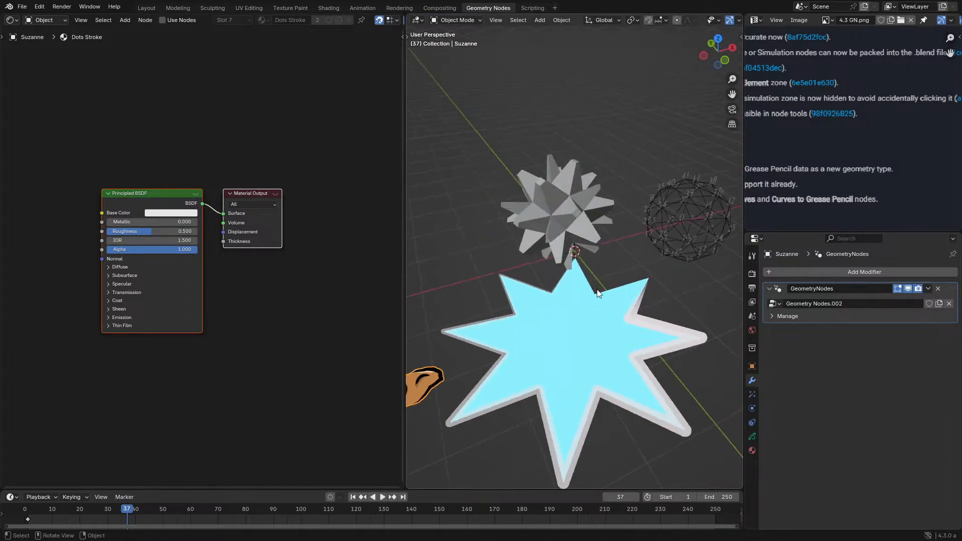
pyautogui.click(562, 302)
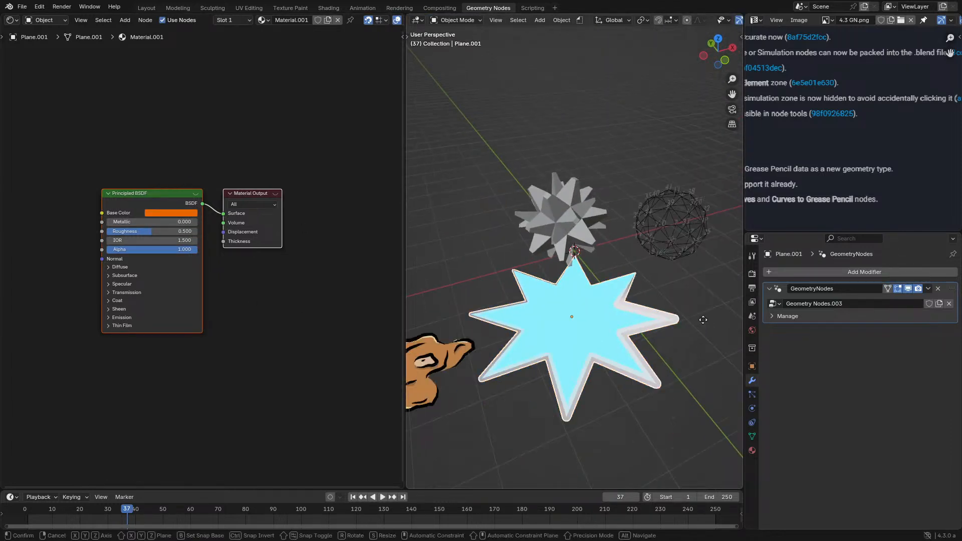
pyautogui.press('g')
pyautogui.click(494, 236)
pyautogui.moveTo(495, 236); pyautogui.dragTo(514, 273, button='middle')
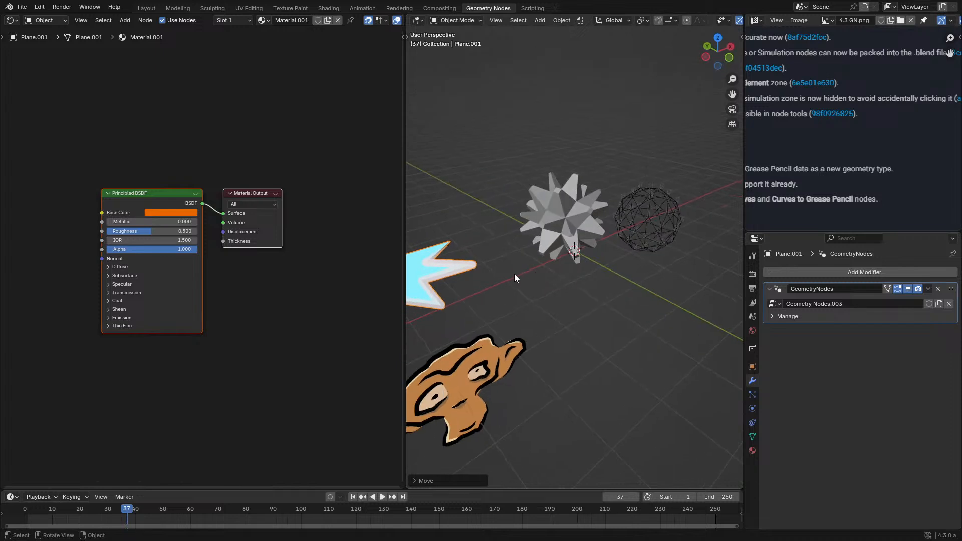
pyautogui.scroll(-2, 304, 277)
pyautogui.scroll(-3, 588, 259)
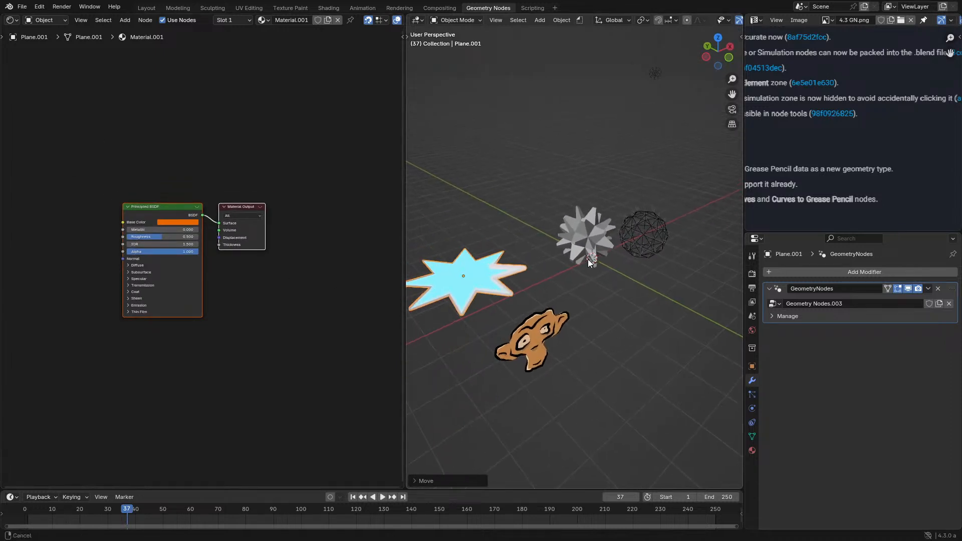
pyautogui.click(12, 26)
pyautogui.moveTo(629, 380); pyautogui.dragTo(659, 407, button='middle')
pyautogui.press('KP_7')
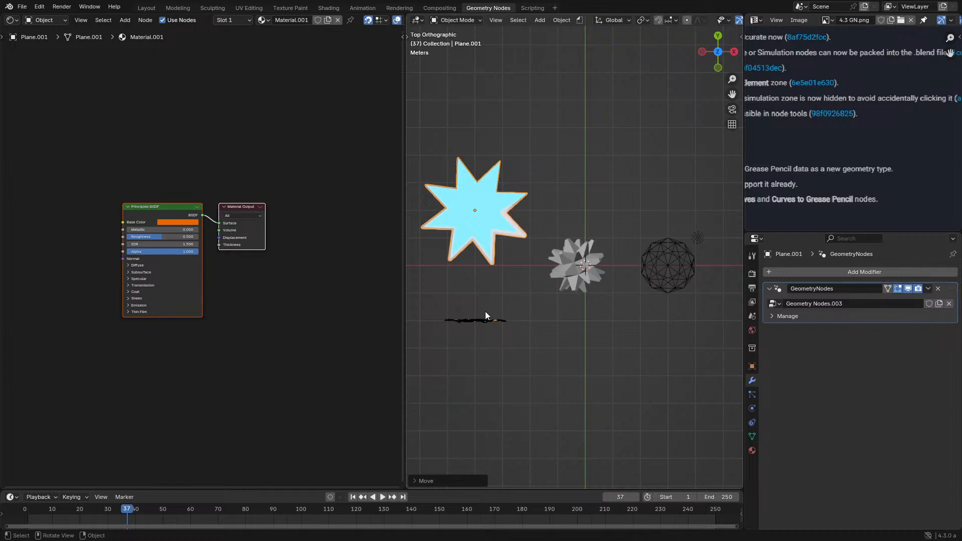
pyautogui.moveTo(485, 312); pyautogui.dragTo(647, 248, button='middle')
# - Review the release notes image full-screen once more, restore the layout, and select the Gizmo Demo object
pyautogui.hotkey('ctrl', 'space')
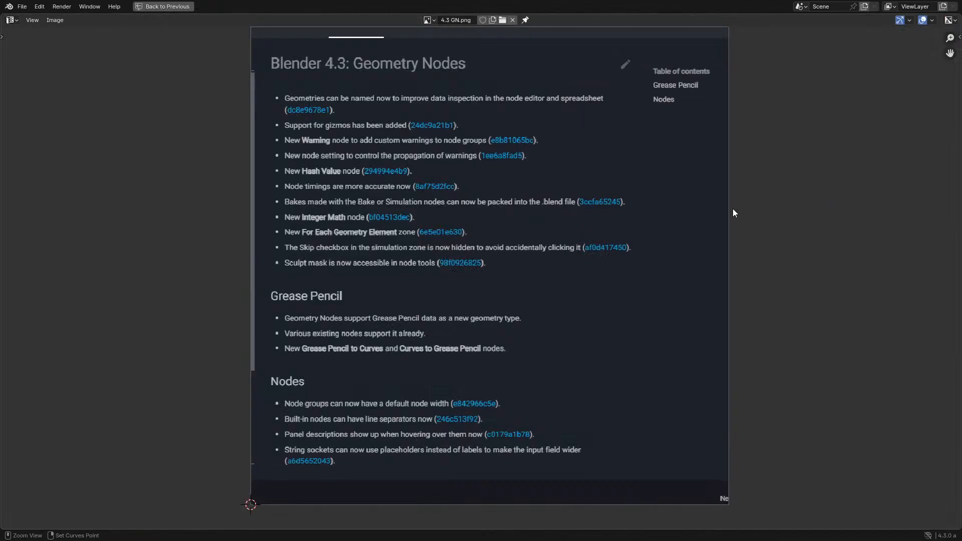
pyautogui.hotkey('ctrl', 'space')
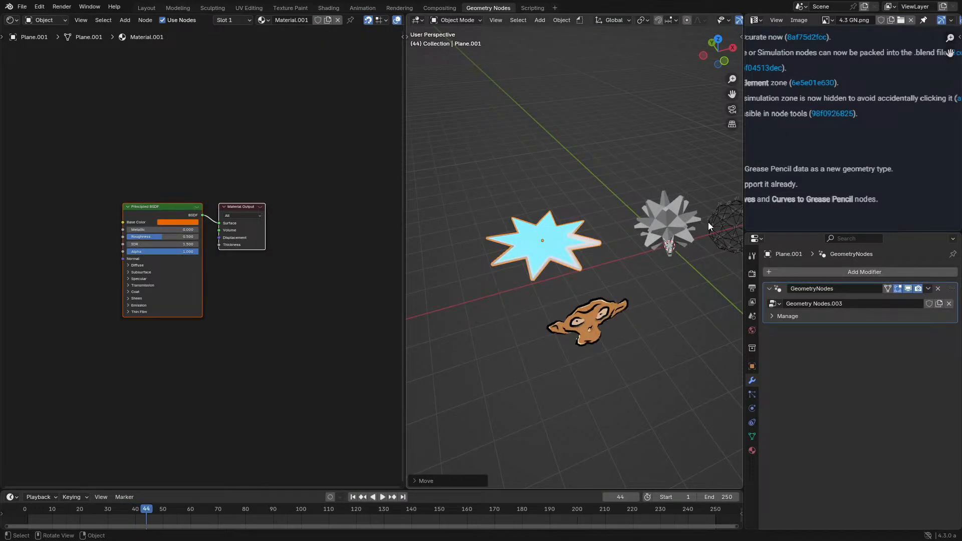
pyautogui.click(701, 223)
pyautogui.moveTo(701, 222); pyautogui.dragTo(543, 239, button='middle')
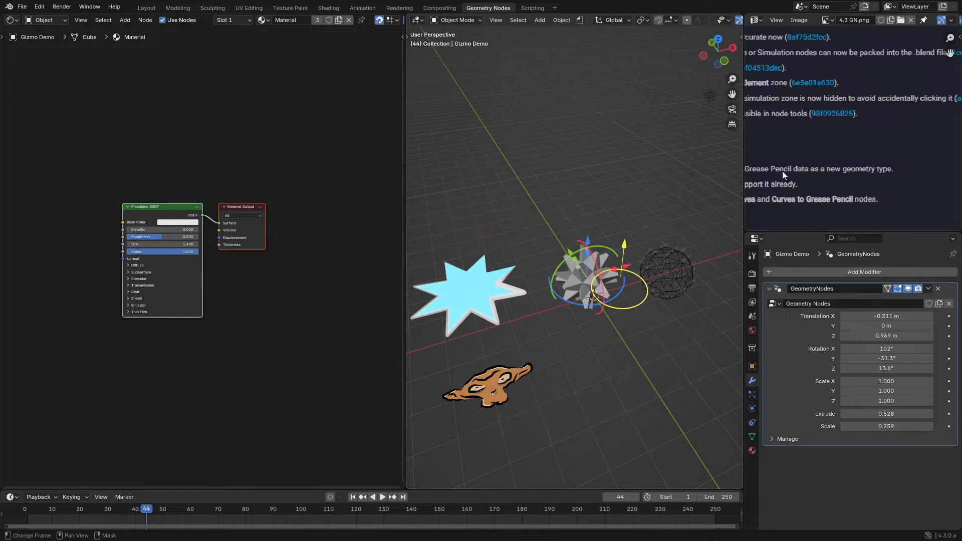
# - Change the release notes image area to the Outliner and select the Plane object
pyautogui.click(756, 21)
pyautogui.click(689, 33)
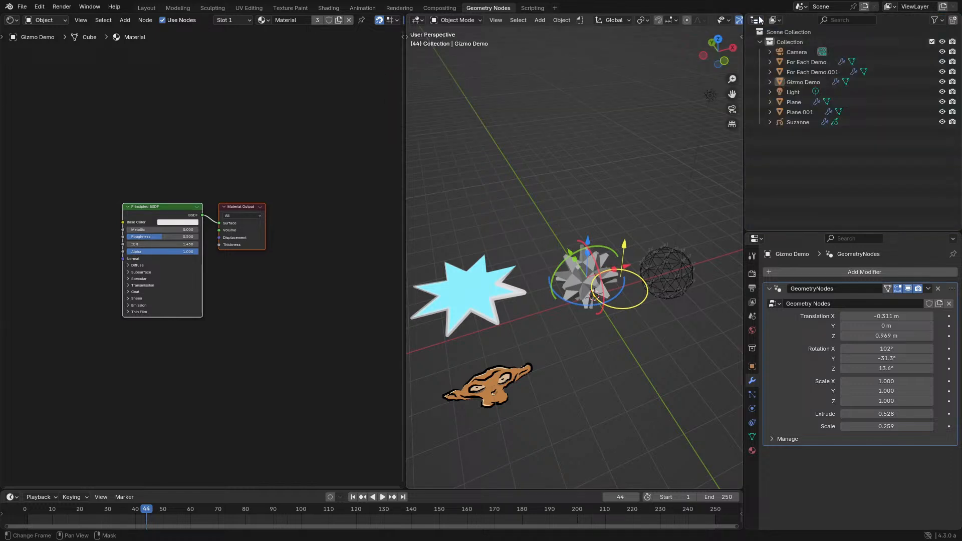
pyautogui.click(801, 99)
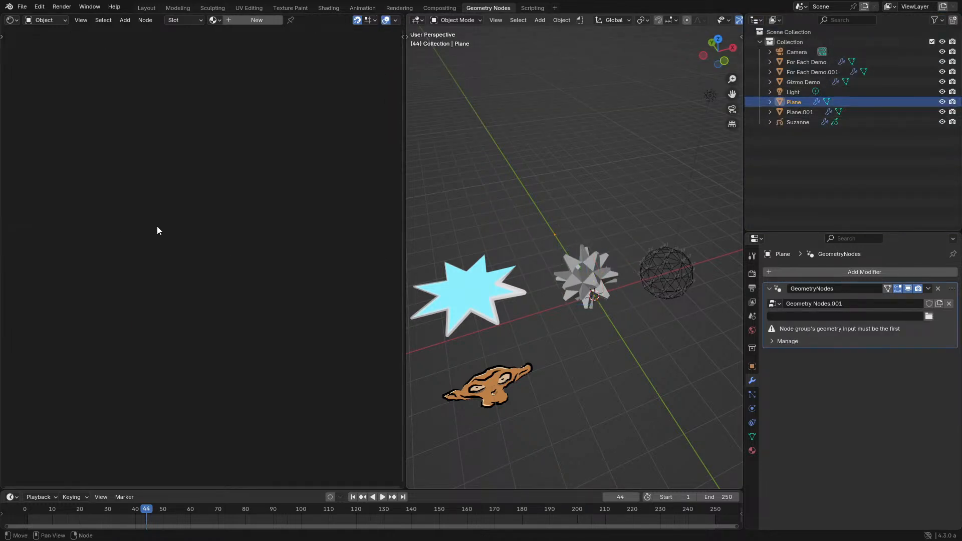
# - Switch the Shader Editor area to the Geometry Node Editor and maximize it to show Plane's node tree
pyautogui.click(14, 20)
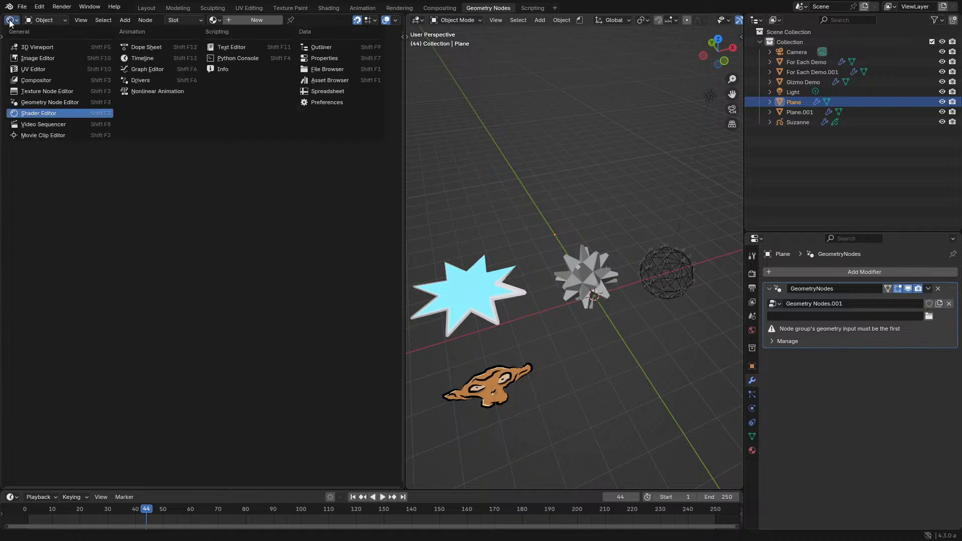
pyautogui.click(35, 114)
pyautogui.hotkey('ctrl', 'space')
# - Examine the gizmo, Set Geometry Name, Warning, Hash Value and integer Add nodes in the New Nodes frame
pyautogui.keyDown('shift'); pyautogui.scroll(-8, 398, 252); pyautogui.keyUp('shift')
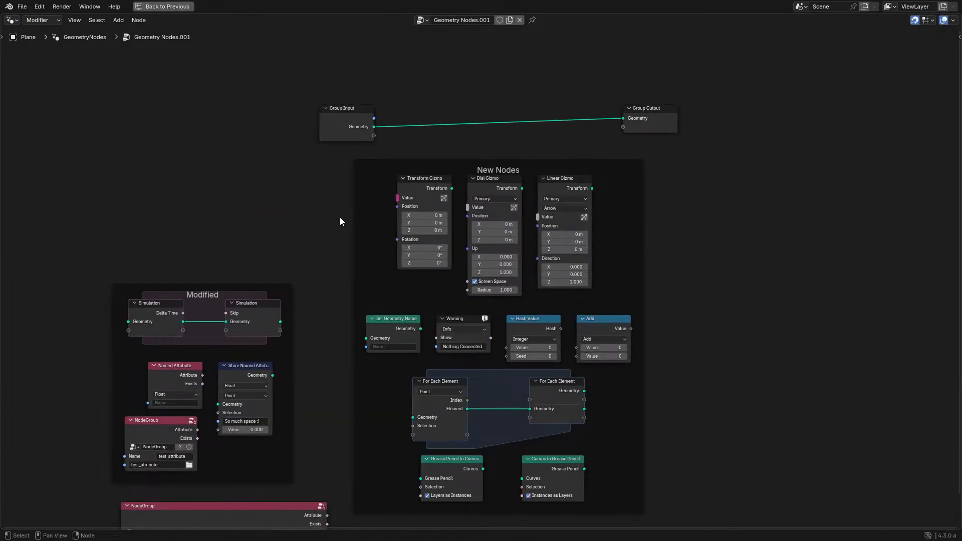
pyautogui.moveTo(339, 207); pyautogui.dragTo(309, 193, button='middle')
pyautogui.scroll(3, 333, 162)
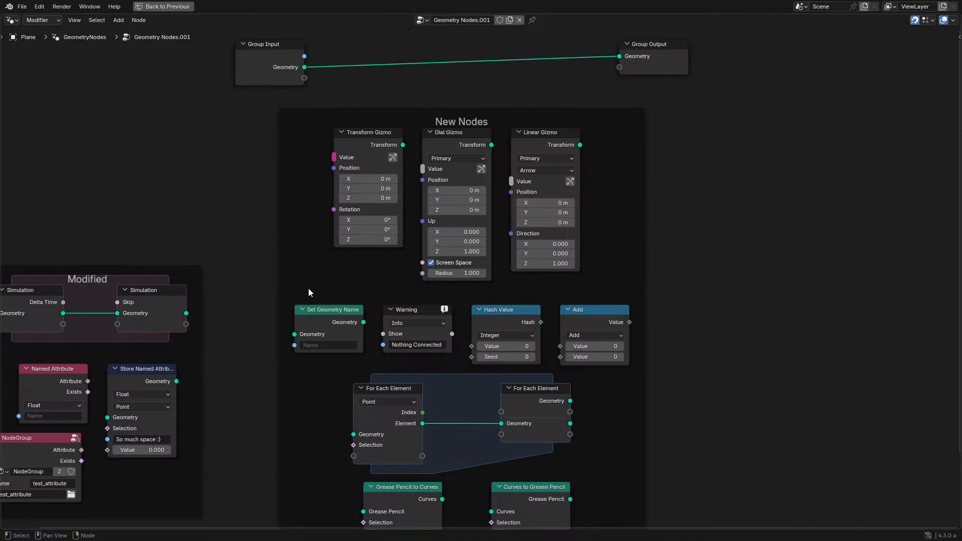
pyautogui.moveTo(307, 285); pyautogui.dragTo(594, 176)
pyautogui.scroll(1, 594, 176)
pyautogui.click(285, 321)
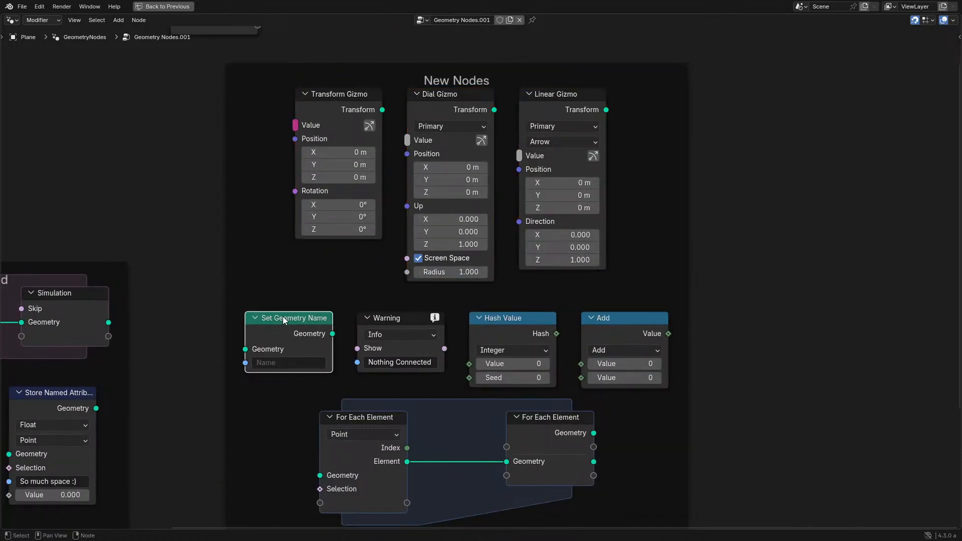
pyautogui.click(411, 318)
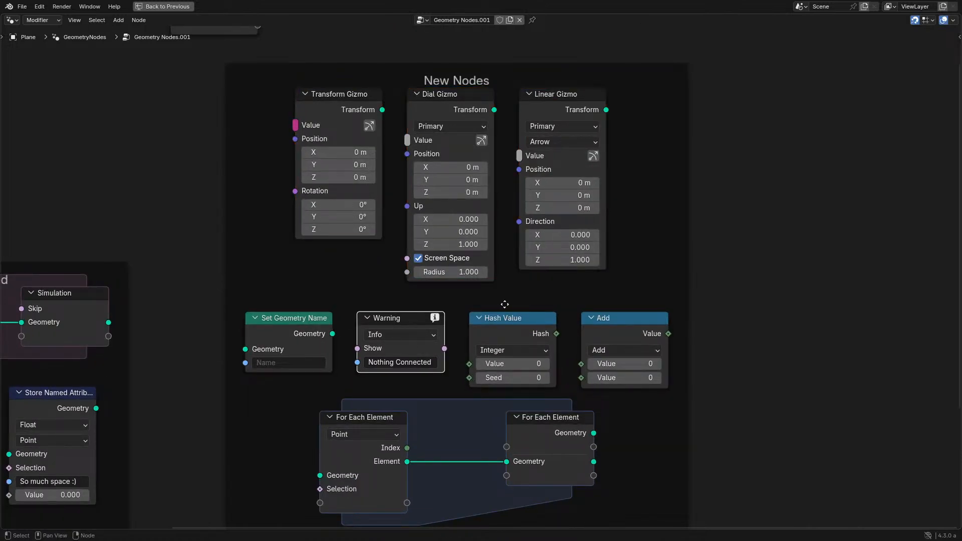
pyautogui.moveTo(507, 313); pyautogui.dragTo(497, 232, button='middle')
pyautogui.click(507, 255)
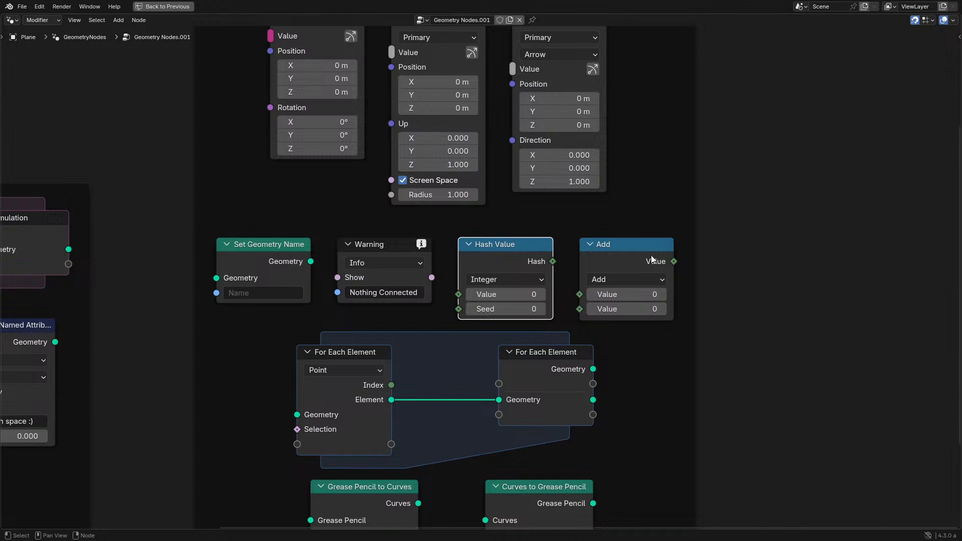
pyautogui.click(620, 262)
# - Examine the For Each Element zone and the Grease Pencil to Curves and Curves to Grease Pencil nodes
pyautogui.moveTo(224, 334); pyautogui.dragTo(636, 456)
pyautogui.click(537, 367)
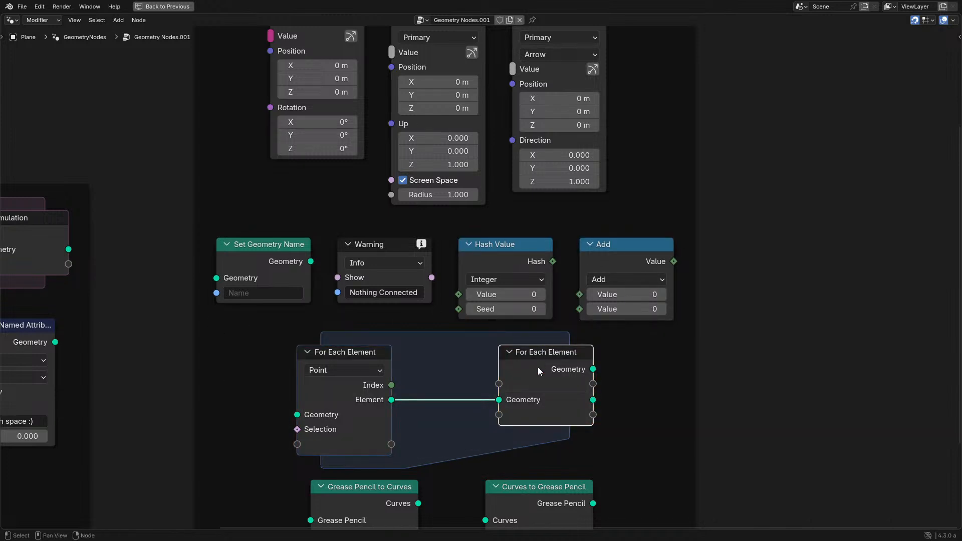
pyautogui.scroll(-3, 531, 371)
pyautogui.moveTo(493, 388); pyautogui.dragTo(534, 301, button='middle')
pyautogui.scroll(1, 534, 301)
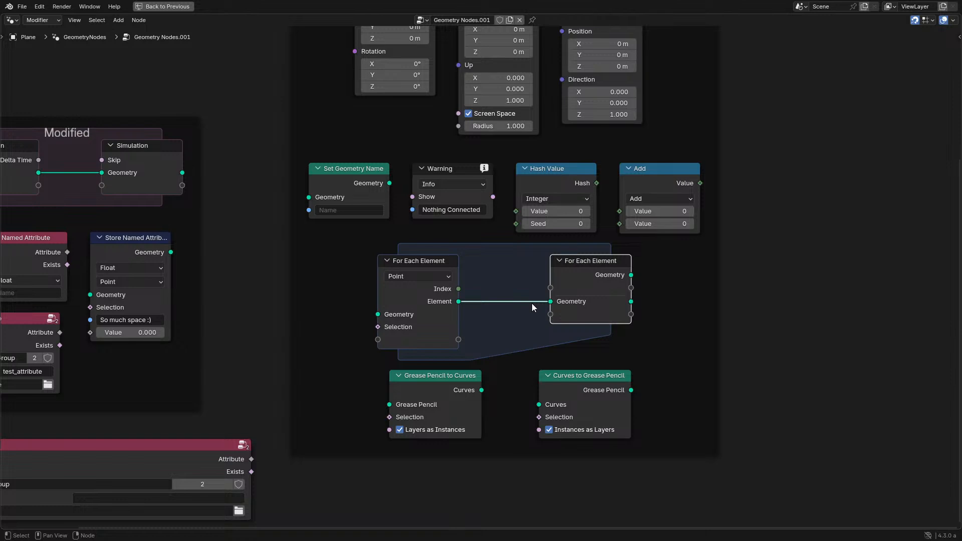
pyautogui.moveTo(328, 371)
pyautogui.mouseDown()
pyautogui.moveTo(551, 440)
pyautogui.moveTo(634, 425)
pyautogui.mouseUp()
pyautogui.click(584, 390)
# - Go over the New Nodes frame again, highlighting the gizmo nodes, Warning, the For Each Element zone and the Grease Pencil conversion nodes
pyautogui.scroll(-1, 478, 316)
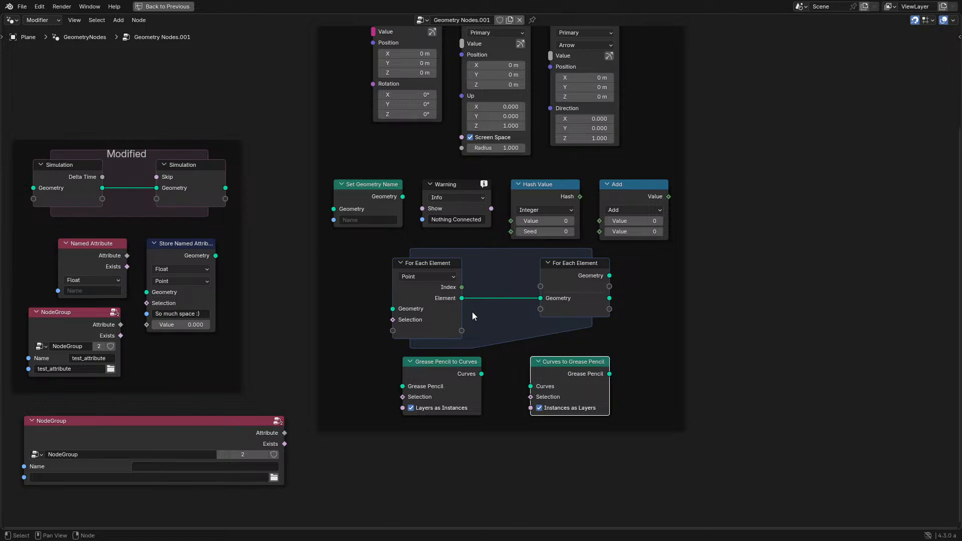
pyautogui.moveTo(390, 255); pyautogui.dragTo(407, 365, button='middle')
pyautogui.moveTo(353, 149); pyautogui.dragTo(611, 221)
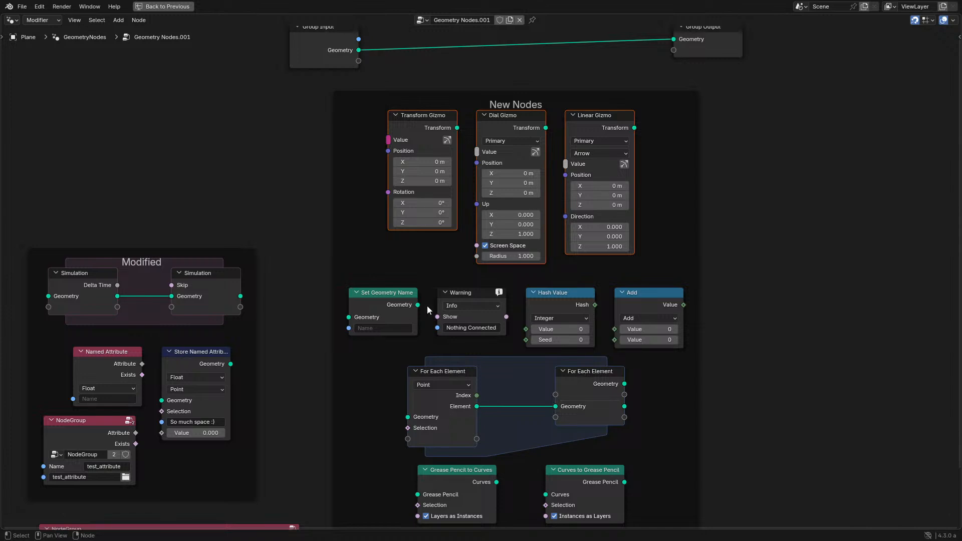
pyautogui.click(457, 293)
pyautogui.moveTo(425, 313); pyautogui.dragTo(449, 266, button='middle')
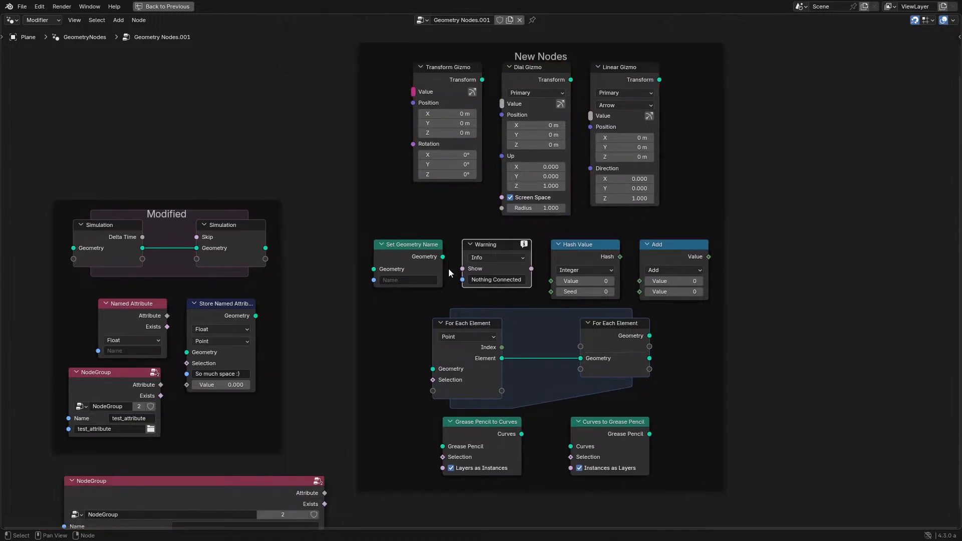
pyautogui.moveTo(637, 384); pyautogui.dragTo(639, 388)
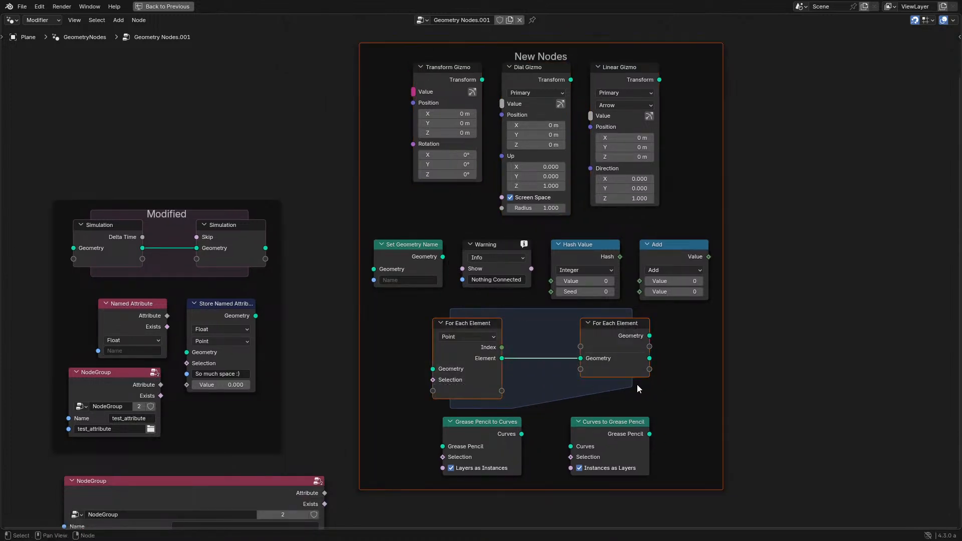
pyautogui.click(616, 336)
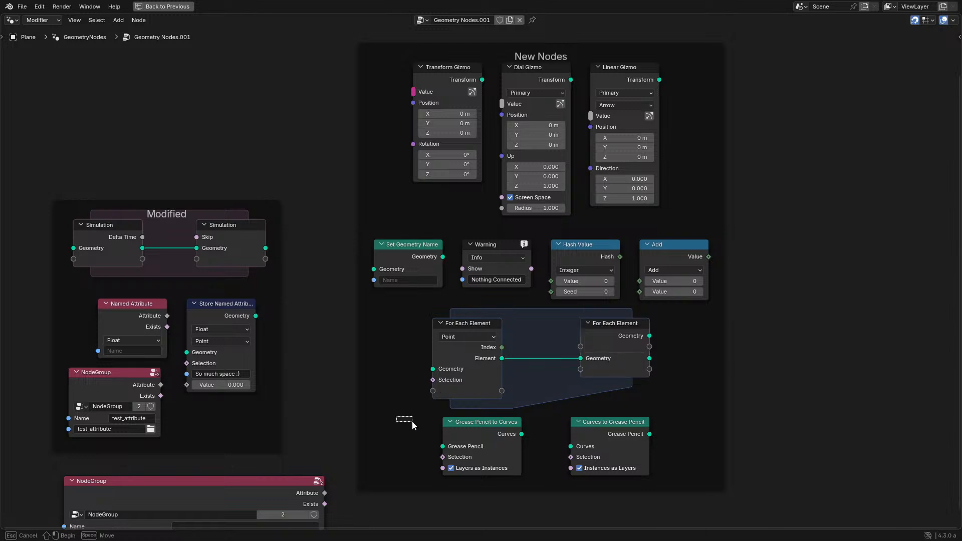
pyautogui.moveTo(412, 422); pyautogui.dragTo(657, 447)
# - Inspect the Simulation zone, Named Attribute, Store Named Attribute and NodeGroup nodes in the Modified frame
pyautogui.moveTo(344, 338); pyautogui.dragTo(656, 293, button='middle')
pyautogui.scroll(3, 526, 281)
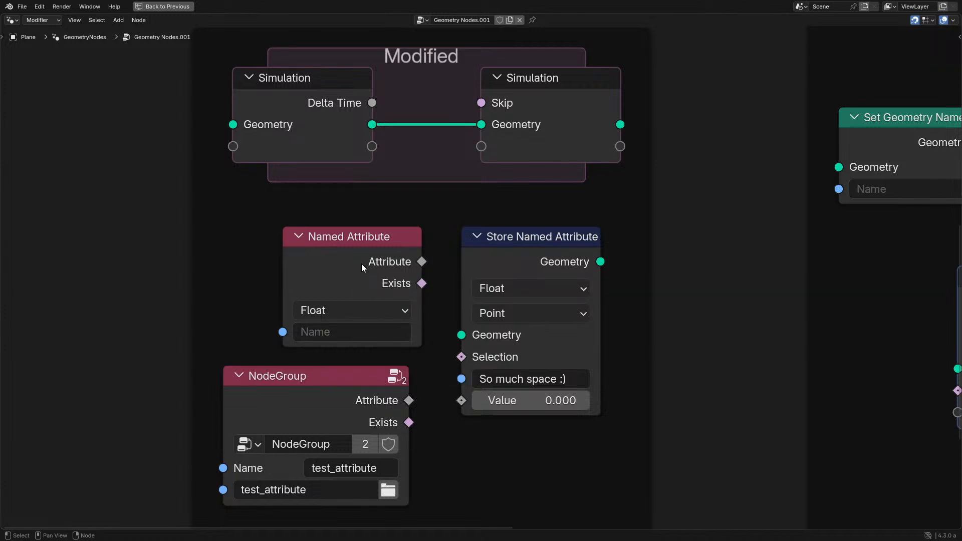
pyautogui.scroll(-2, 581, 285)
# - Return to the New Nodes frame and look closely at its row with the Set Geometry Name, Warning and Hash Value nodes
pyautogui.moveTo(581, 285); pyautogui.dragTo(98, 258, button='middle')
pyautogui.scroll(-1, 281, 258)
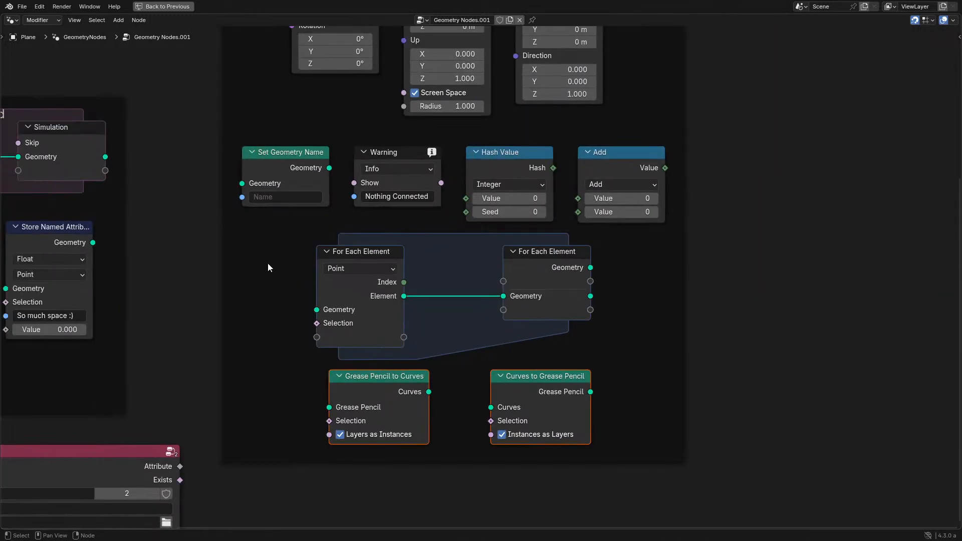
pyautogui.moveTo(267, 263); pyautogui.dragTo(336, 334, button='middle')
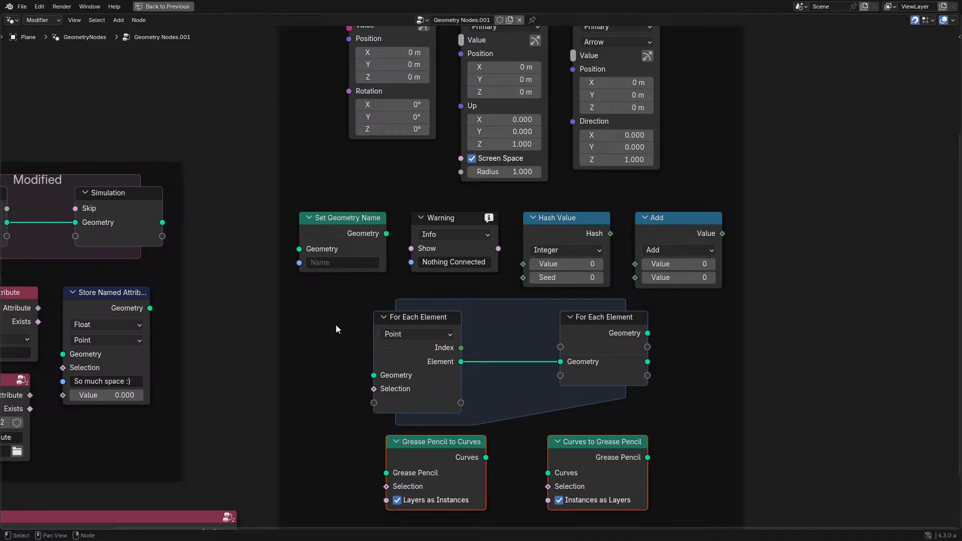
pyautogui.scroll(-1, 331, 321)
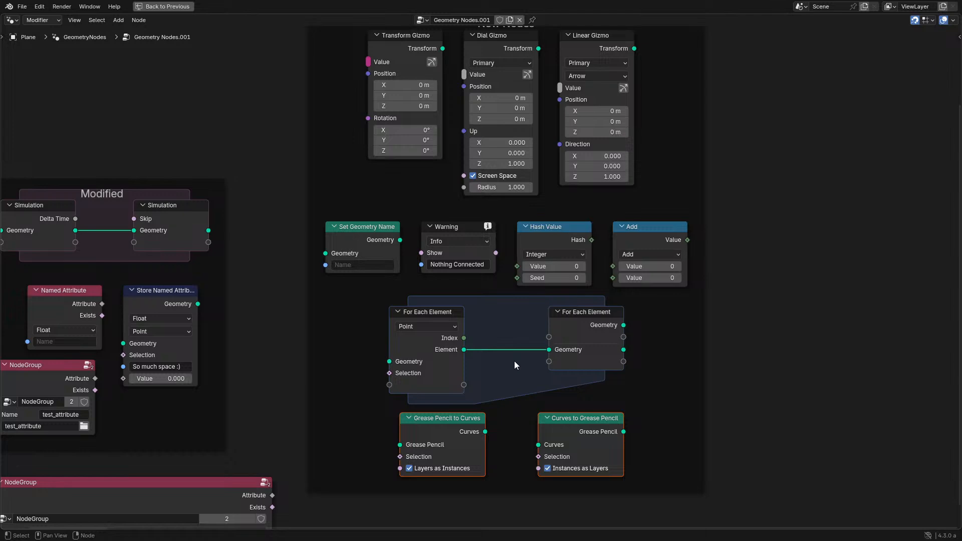
pyautogui.scroll(5, 476, 268)
pyautogui.moveTo(469, 217); pyautogui.dragTo(491, 299, button='middle')
pyautogui.scroll(2, 491, 298)
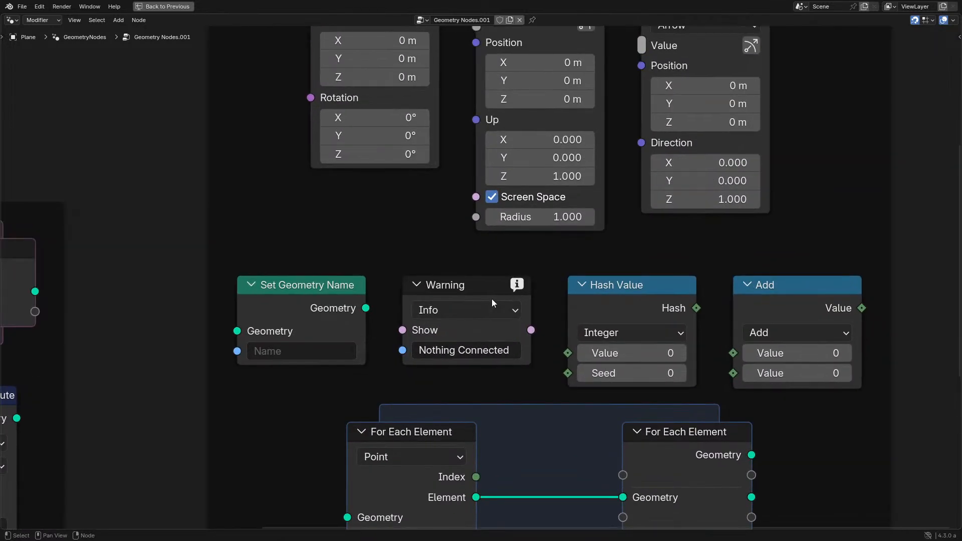
# - Delete the wide, empty NodeGroup node below the Modified frame
pyautogui.moveTo(441, 286)
pyautogui.mouseDown()
pyautogui.moveTo(443, 264)
pyautogui.moveTo(443, 283)
pyautogui.mouseUp()
pyautogui.scroll(-5, 351, 341)
pyautogui.moveTo(301, 370); pyautogui.dragTo(525, 158, button='middle')
pyautogui.click(299, 373)
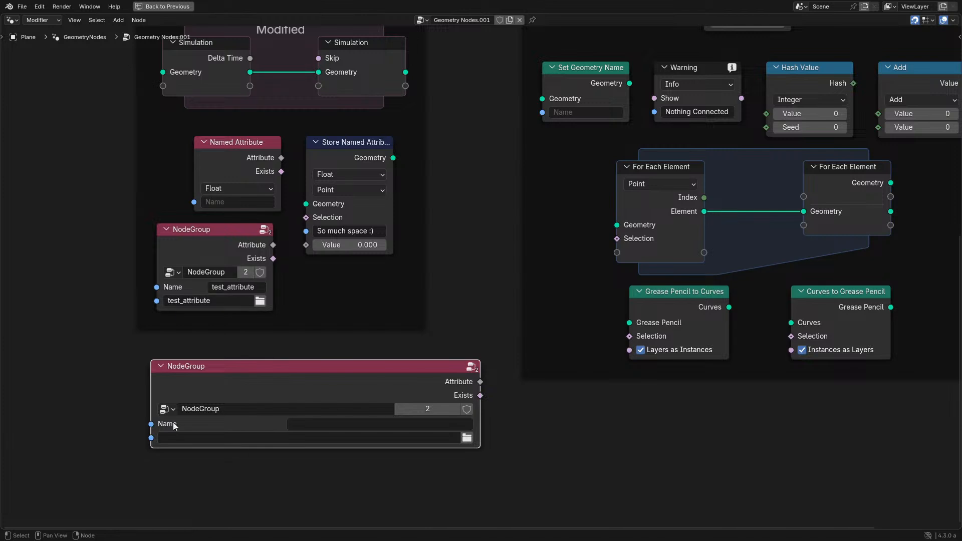
pyautogui.scroll(-5, 416, 305)
pyautogui.moveTo(407, 311); pyautogui.dragTo(338, 414, button='middle')
pyautogui.scroll(2, 337, 414)
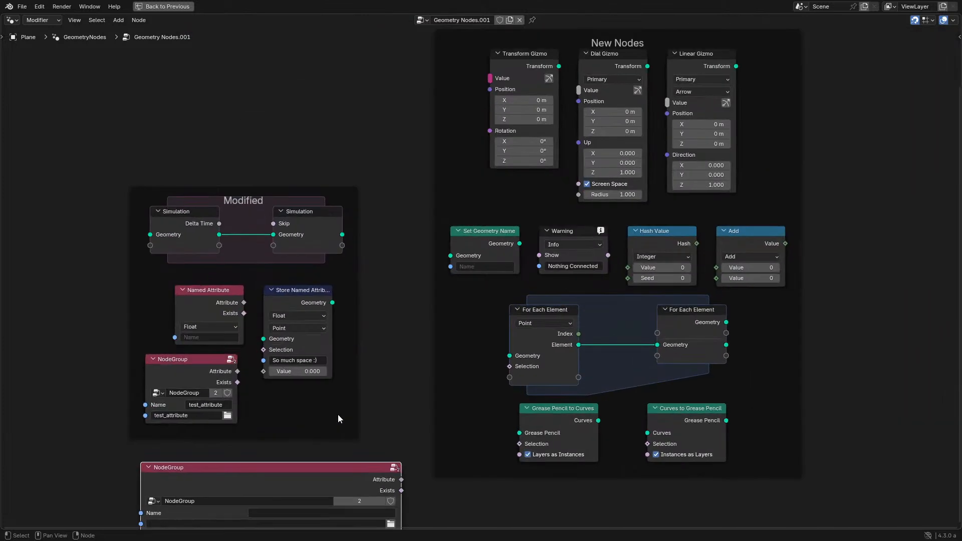
pyautogui.press('x')
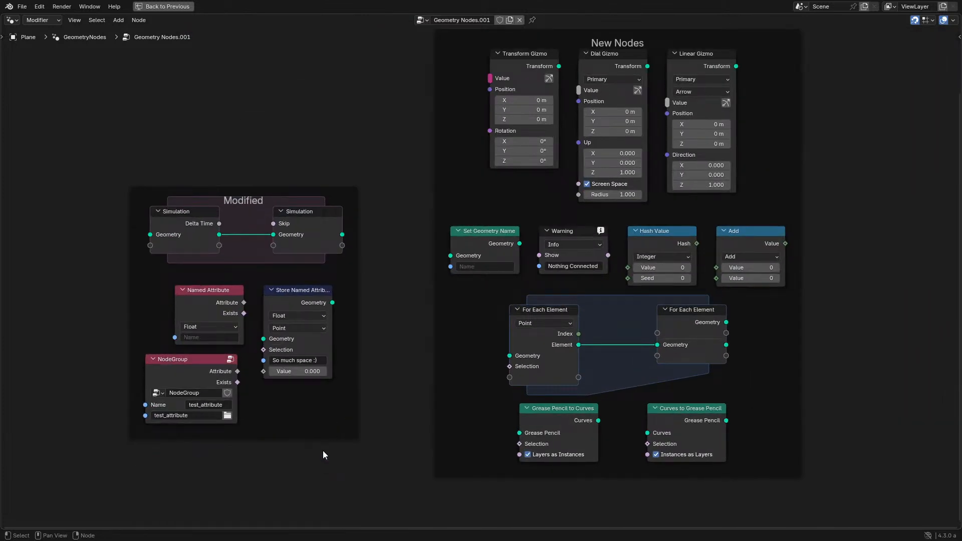
# - Check the node group's properties beside the New Nodes frame and restore the multi-editor workspace
pyautogui.moveTo(471, 257); pyautogui.dragTo(305, 328, button='middle')
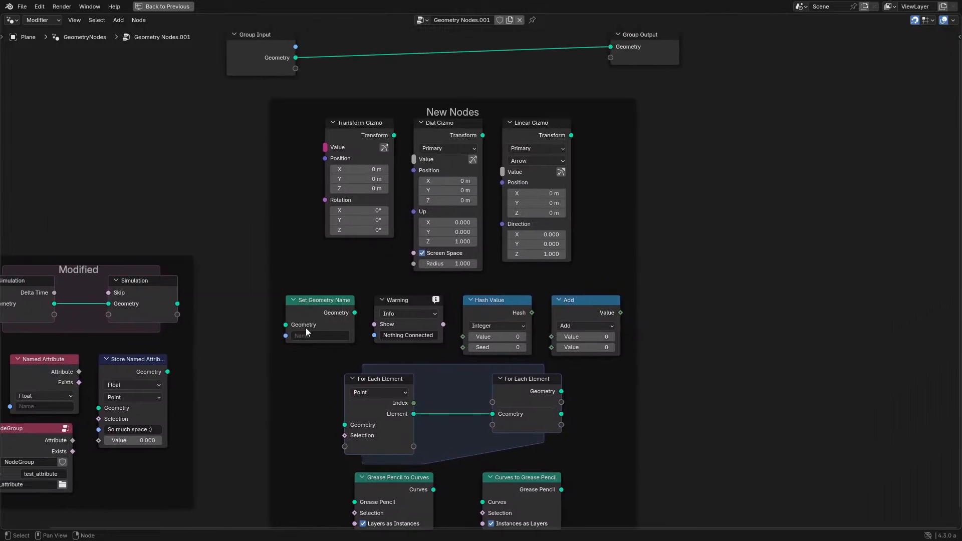
pyautogui.press('n')
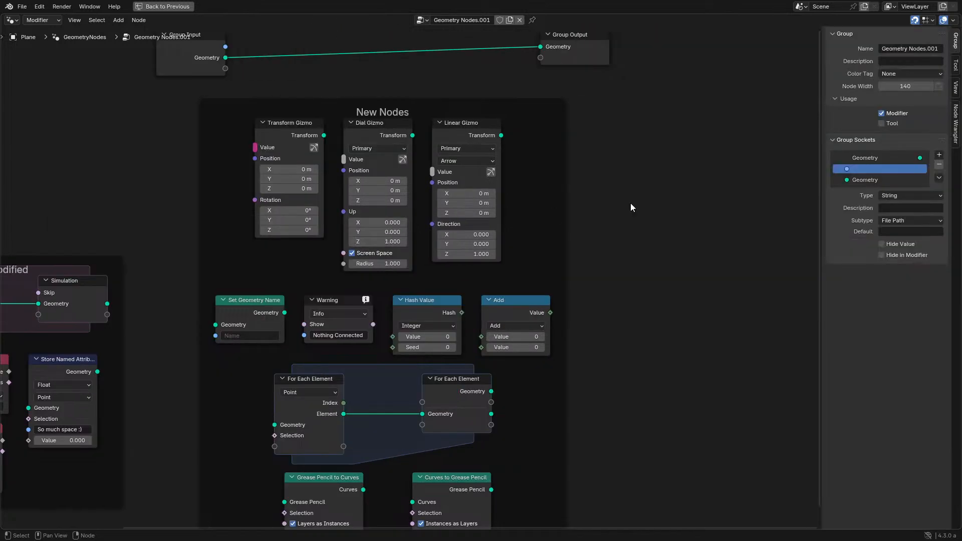
pyautogui.press('n')
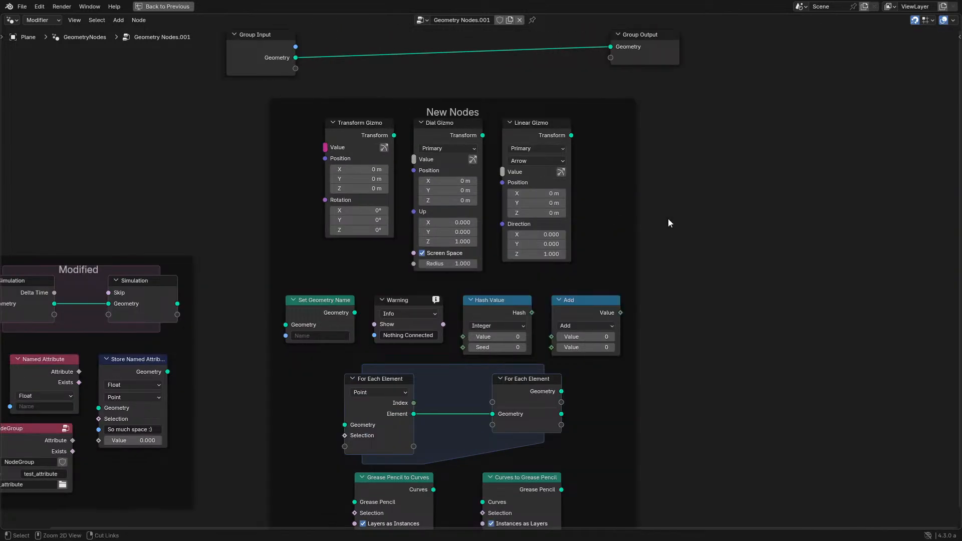
pyautogui.hotkey('ctrl', 'space')
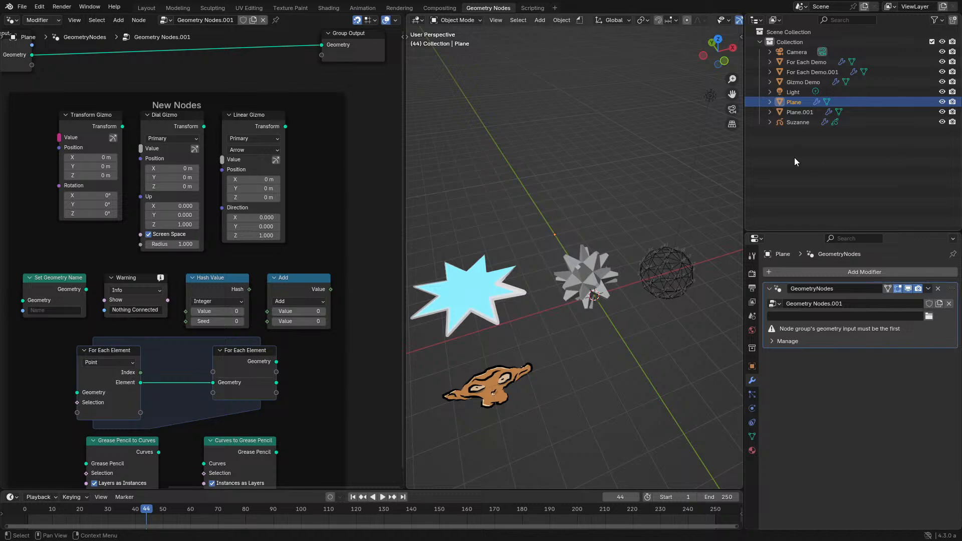
# - Delete the cyan star object from the scene
pyautogui.scroll(-3, 604, 221)
pyautogui.moveTo(605, 224); pyautogui.dragTo(591, 247, button='middle')
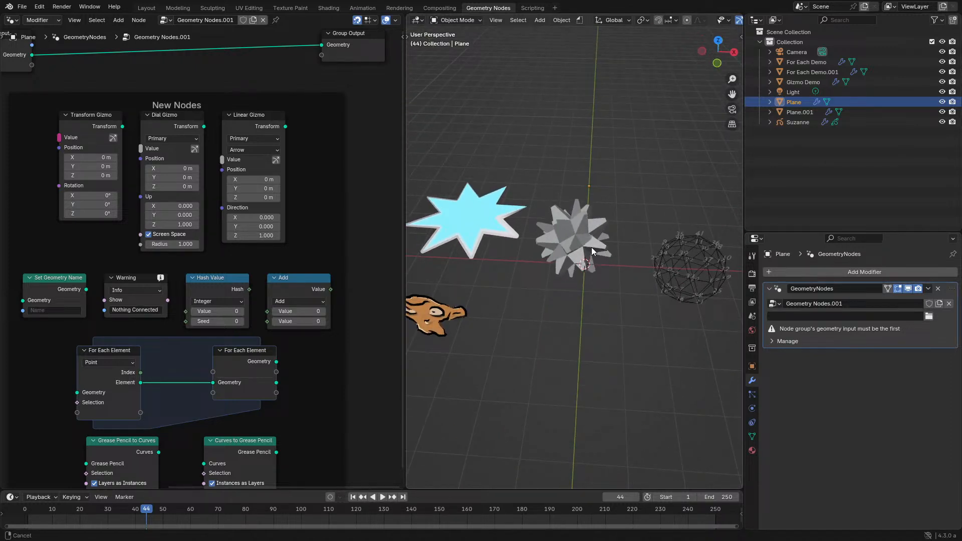
pyautogui.click(496, 226)
pyautogui.moveTo(509, 243); pyautogui.dragTo(636, 270, button='middle')
pyautogui.press('Delete')
# - Add a mesh plane and place it in the empty area behind the Grease Pencil Suzanne
pyautogui.hotkey('shift', 'a')
pyautogui.moveTo(592, 275)
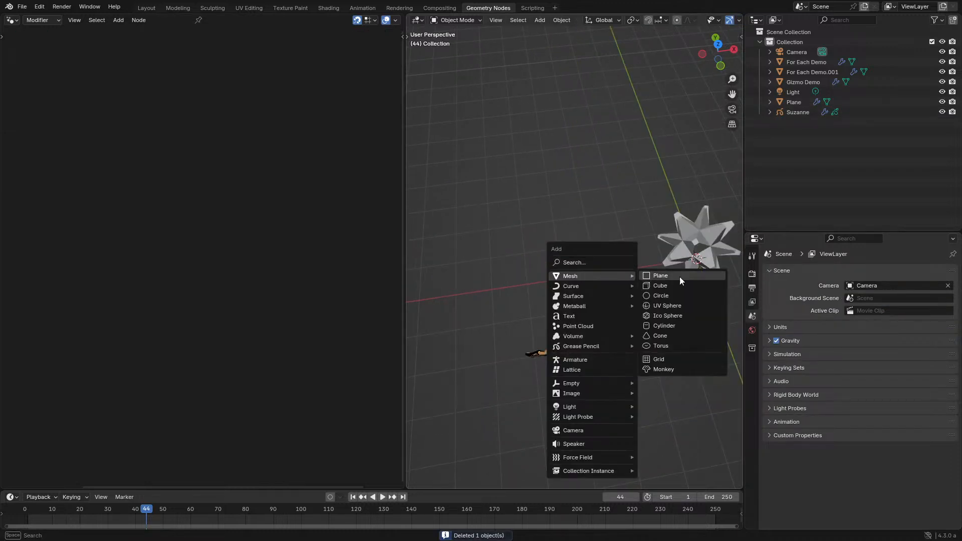
pyautogui.click(688, 276)
pyautogui.hotkey('alt', 'g')
pyautogui.press('g')
pyautogui.click(449, 235)
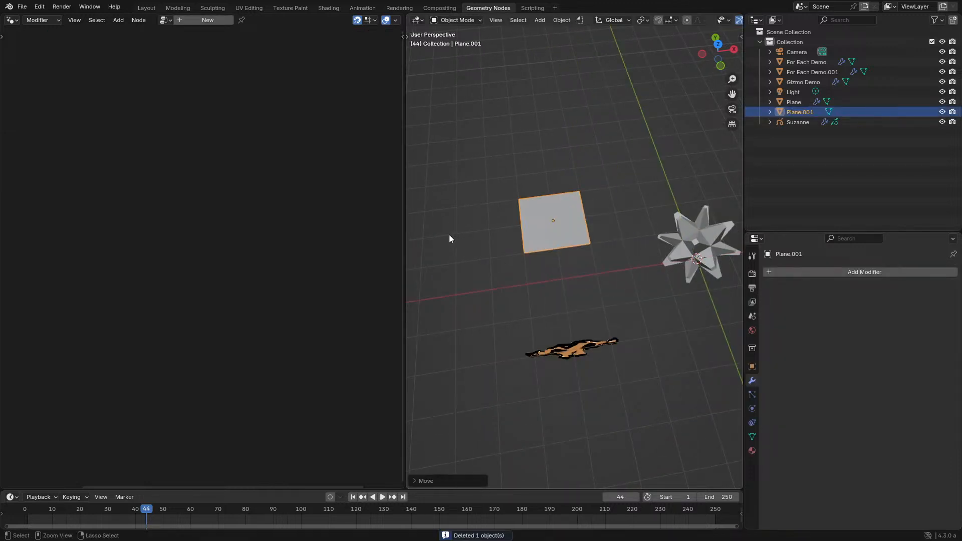
# - Create a new geometry node tree on the plane and frame the plane in the 3D view
pyautogui.click(188, 20)
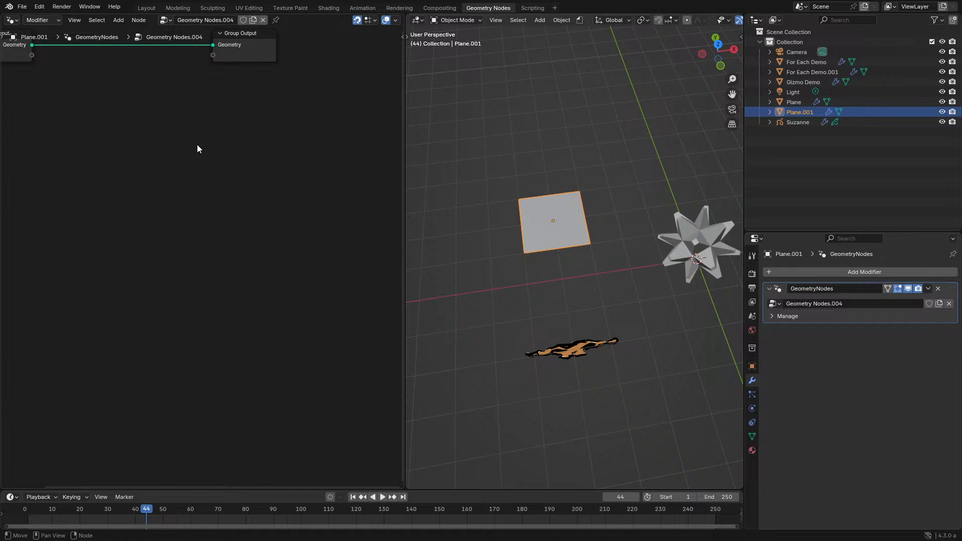
pyautogui.moveTo(552, 229); pyautogui.dragTo(585, 256, button='middle')
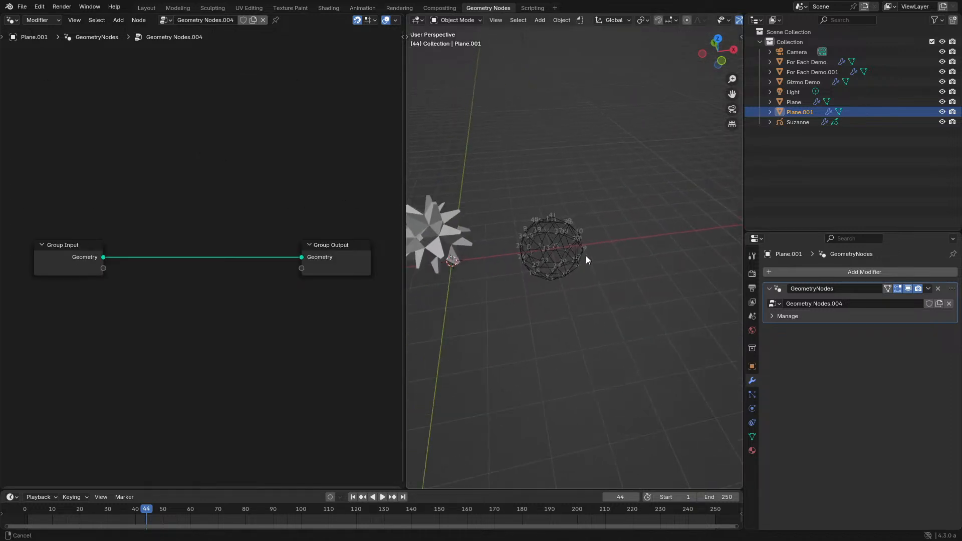
pyautogui.scroll(4, 568, 237)
pyautogui.scroll(-4, 559, 226)
pyautogui.keyDown('shift'); pyautogui.moveTo(525, 230); pyautogui.dragTo(655, 259, button='middle'); pyautogui.keyUp('shift')
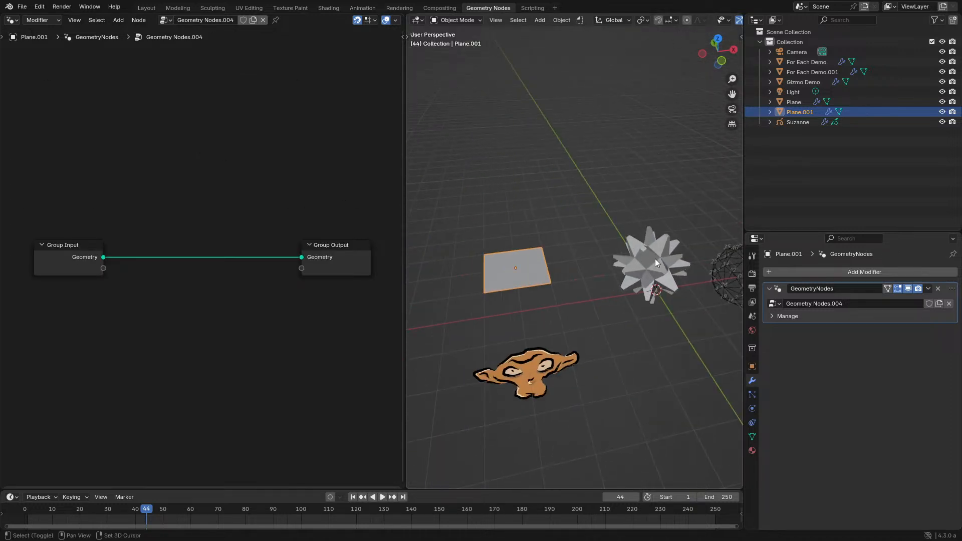
pyautogui.click(476, 258)
pyautogui.click(493, 254)
pyautogui.press('KP_Decimal')
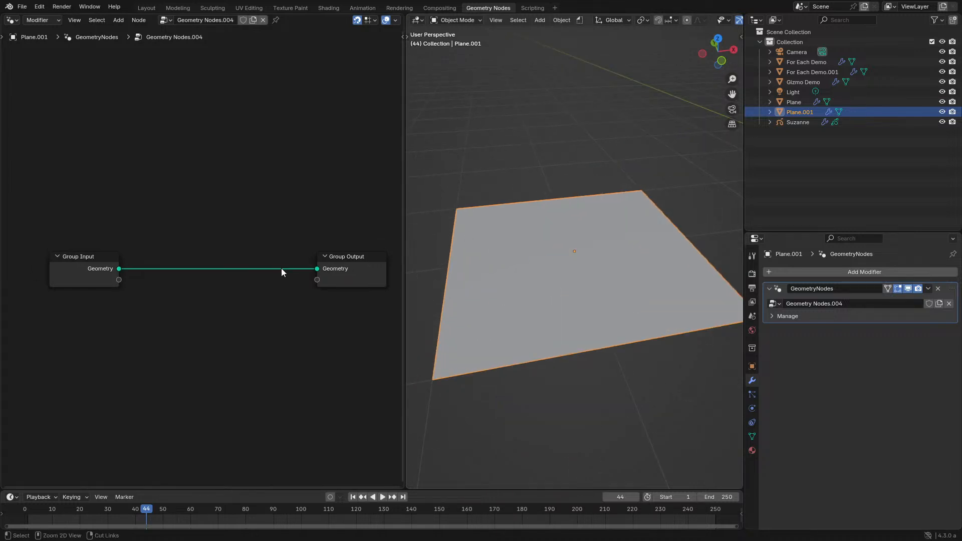
# - Maximize the node editor and spread the Group Input and Group Output nodes farther apart
pyautogui.hotkey('ctrl', 'space')
pyautogui.moveTo(202, 227); pyautogui.dragTo(421, 343)
pyautogui.press('g')
pyautogui.click(148, 311)
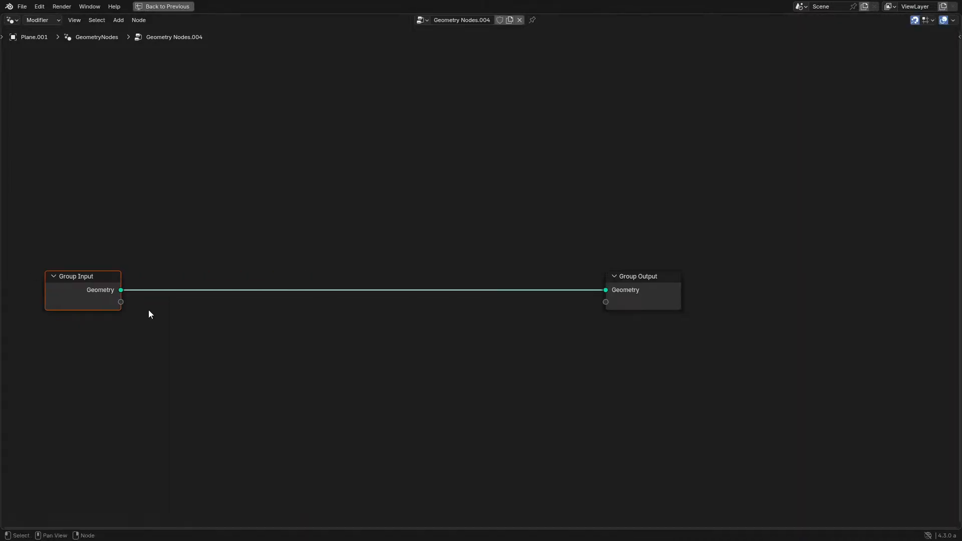
pyautogui.press('Home')
pyautogui.moveTo(356, 281); pyautogui.dragTo(345, 276, button='middle')
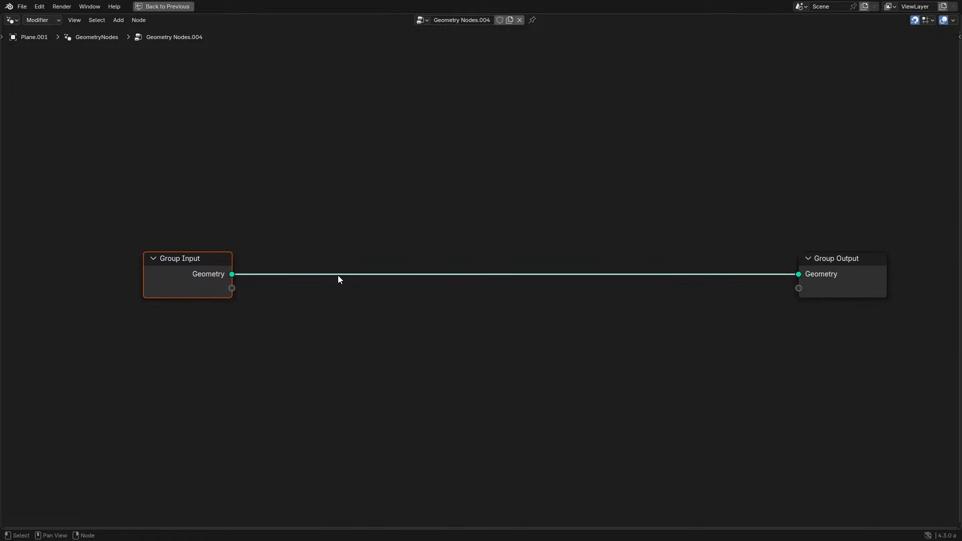
pyautogui.moveTo(411, 137); pyautogui.dragTo(431, 148, button='middle')
pyautogui.scroll(1, 398, 228)
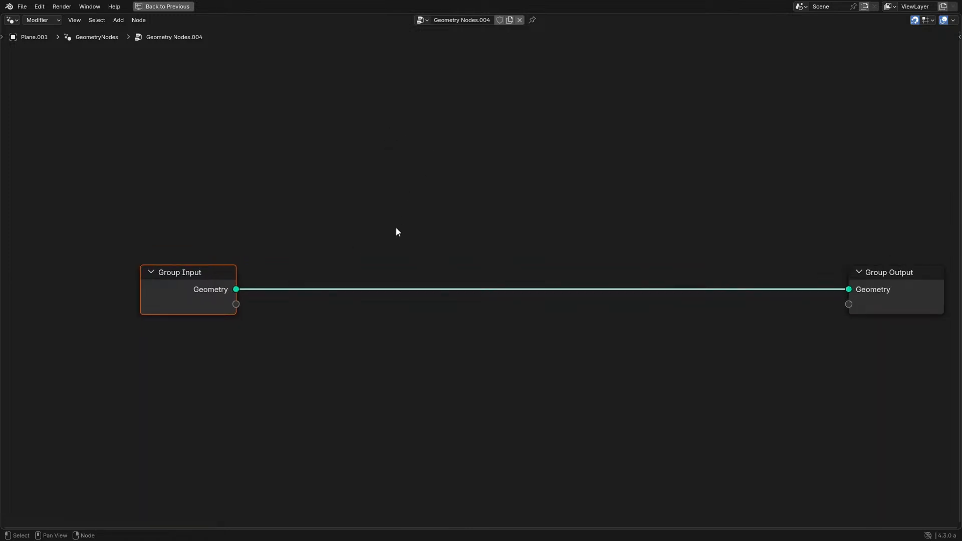
# - Insert a Distribute Points on Faces node between Group Input and Group Output and restore the multi-editor workspace
pyautogui.hotkey('shift', 'a')
pyautogui.moveTo(395, 227)
pyautogui.click(370, 147)
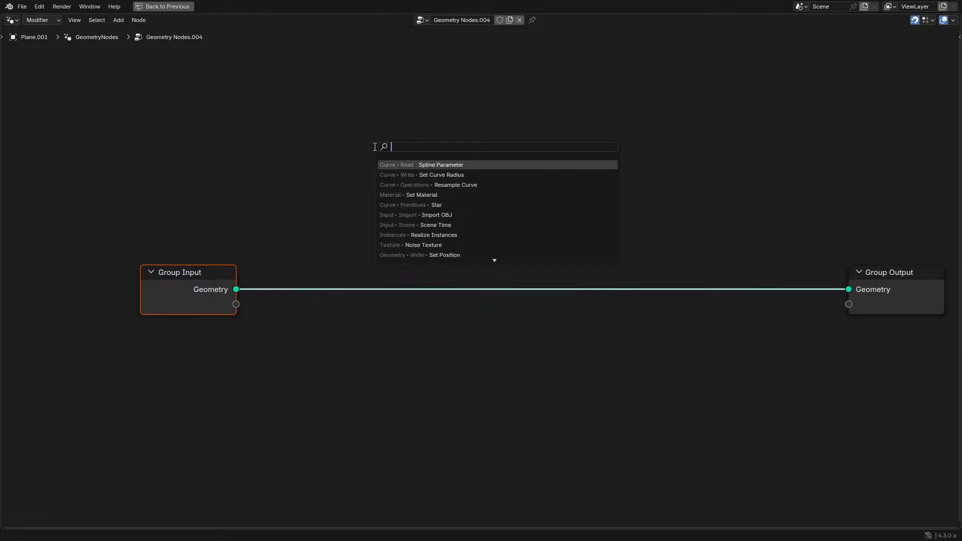
pyautogui.write('for')
pyautogui.write('dis')
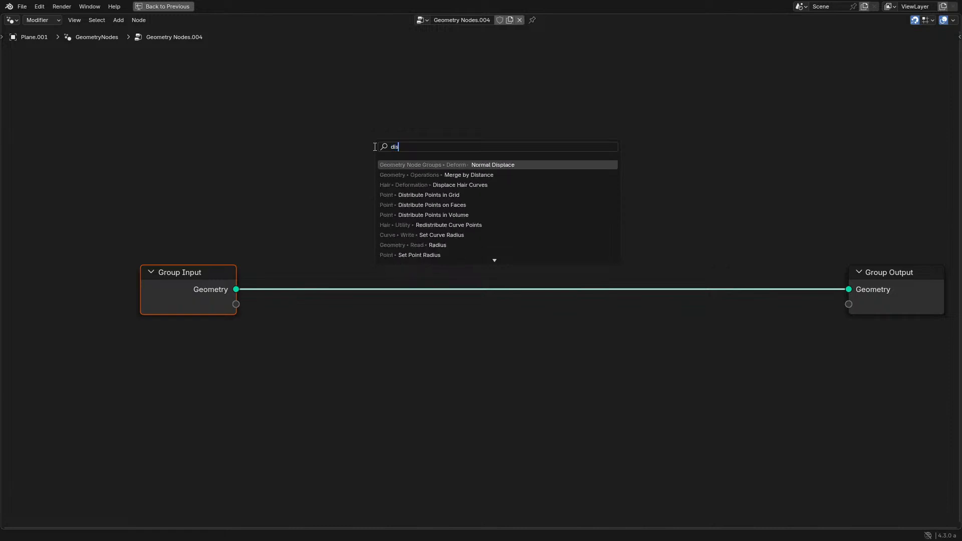
pyautogui.write('t')
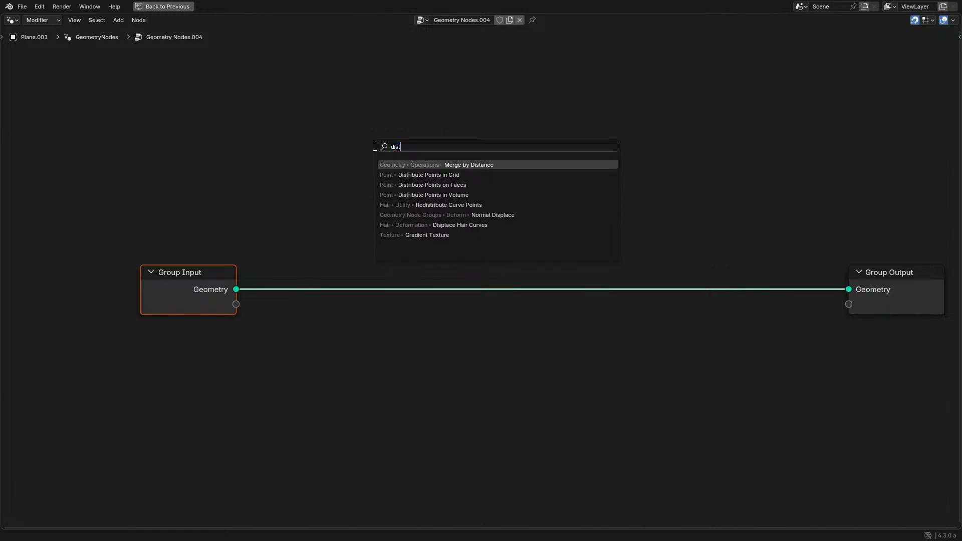
pyautogui.press('Down')
pyautogui.press('Down')
pyautogui.press('Return')
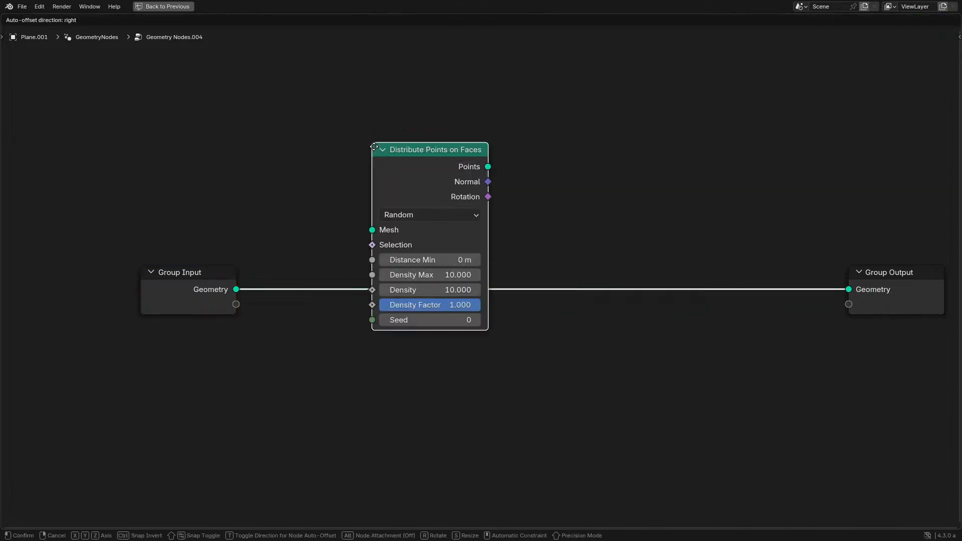
pyautogui.click(305, 191)
pyautogui.hotkey('ctrl', 'space')
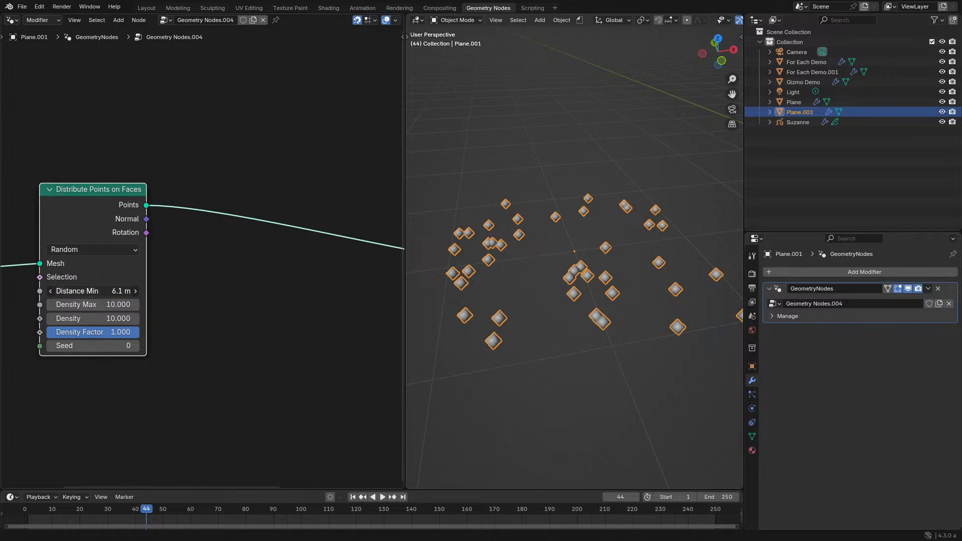
# - Try out the Distance Min, Density Max and Density inputs of Distribute Points on Faces in Random mode
pyautogui.moveTo(127, 309); pyautogui.dragTo(204, 312, button='middle')
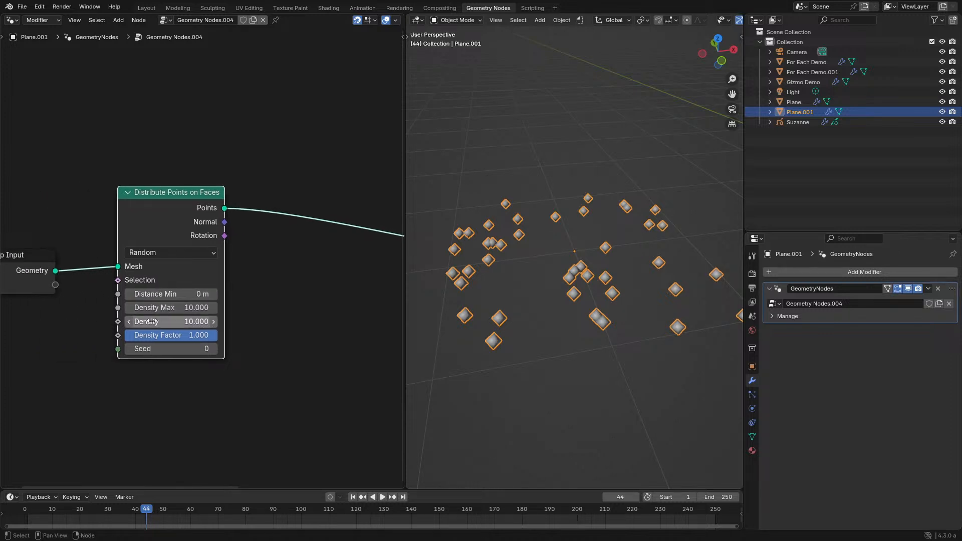
pyautogui.moveTo(159, 322); pyautogui.dragTo(190, 321)
pyautogui.rightClick(159, 322)
pyautogui.rightClick(194, 307)
pyautogui.rightClick(193, 322)
pyautogui.rightClick(193, 304)
pyautogui.rightClick(193, 305)
pyautogui.rightClick(190, 307)
# - Switch Distribute Points on Faces to Poisson Disk and try out higher Density values
pyautogui.click(176, 251)
pyautogui.click(157, 296)
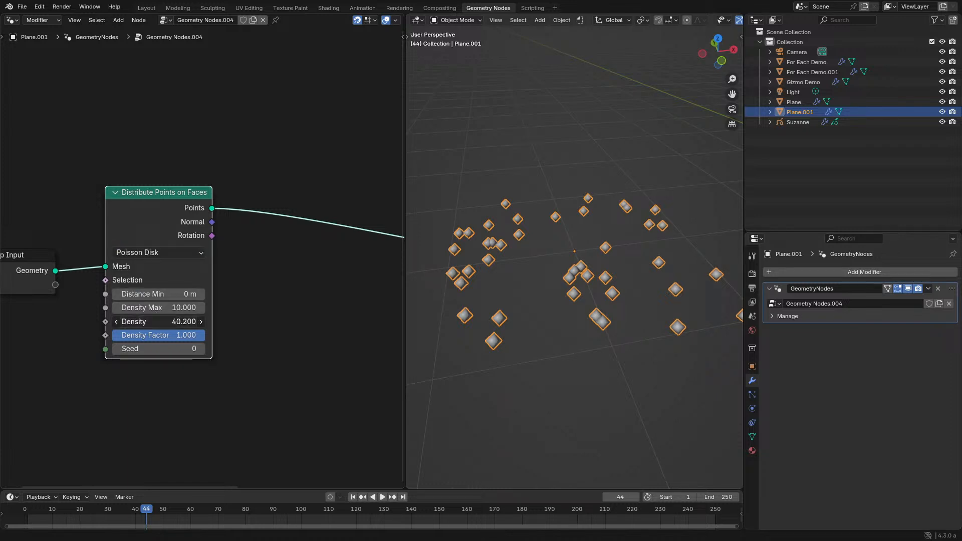
pyautogui.rightClick(125, 321)
pyautogui.moveTo(131, 321); pyautogui.dragTo(198, 320)
pyautogui.rightClick(200, 308)
pyautogui.rightClick(145, 322)
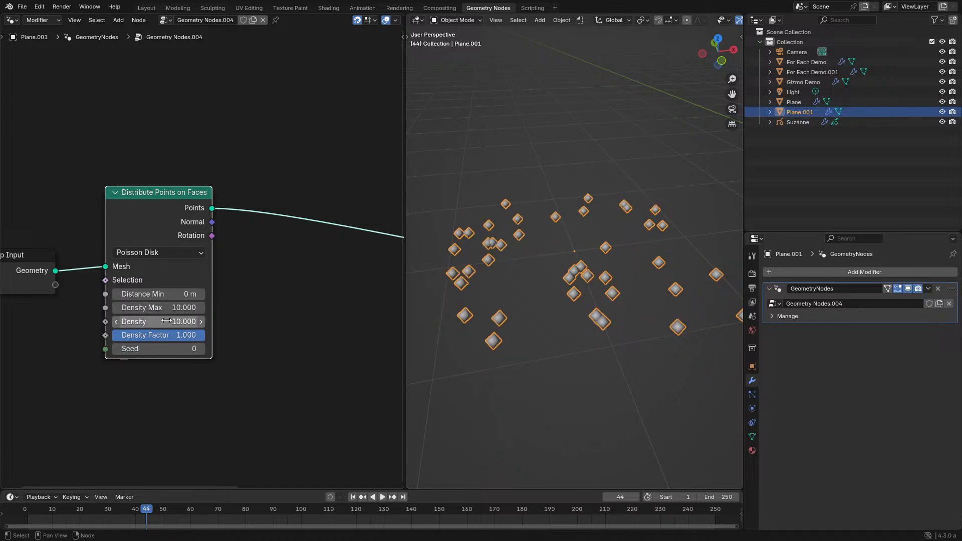
# - Set the distribution method back to Random and try changing Density Max and Density
pyautogui.click(148, 252)
pyautogui.click(150, 281)
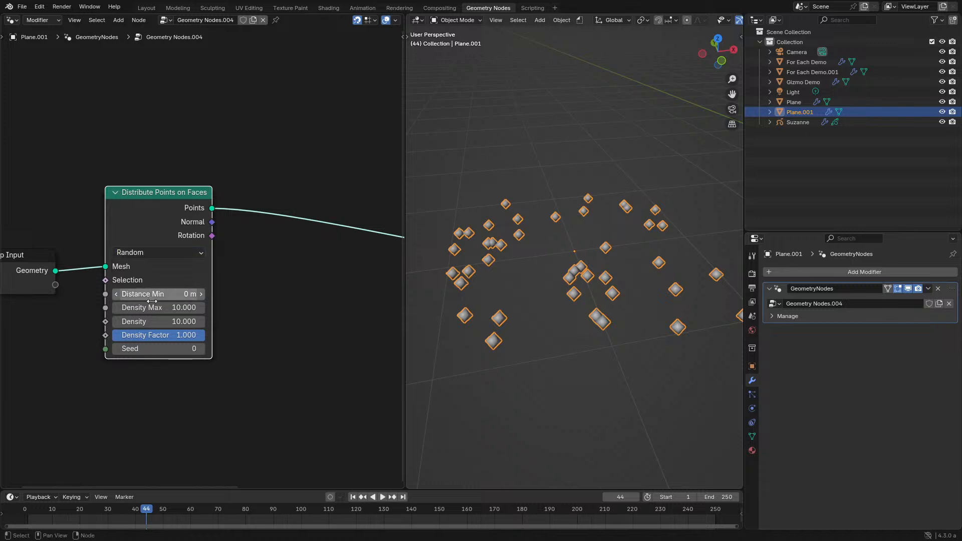
pyautogui.moveTo(152, 307); pyautogui.dragTo(168, 321)
pyautogui.rightClick(152, 308)
pyautogui.press('Escape')
# - Switch the method to Poisson Disk, test its density and distance inputs, and set Density to 170.8
pyautogui.click(148, 255)
pyautogui.click(144, 296)
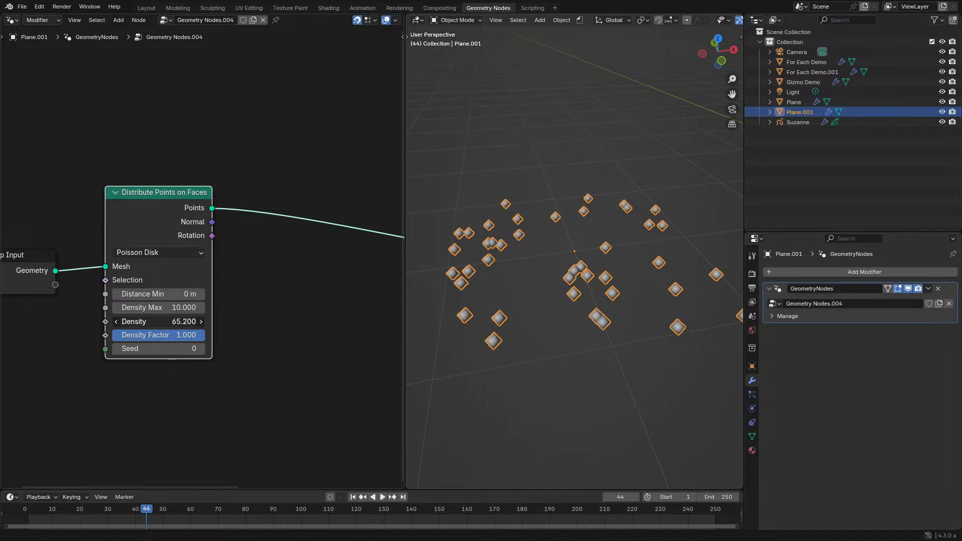
pyautogui.press('Escape')
pyautogui.moveTo(148, 308); pyautogui.dragTo(105, 316)
pyautogui.press('Escape')
pyautogui.moveTo(193, 322); pyautogui.dragTo(193, 322)
pyautogui.press('Escape')
pyautogui.moveTo(149, 295); pyautogui.dragTo(206, 321)
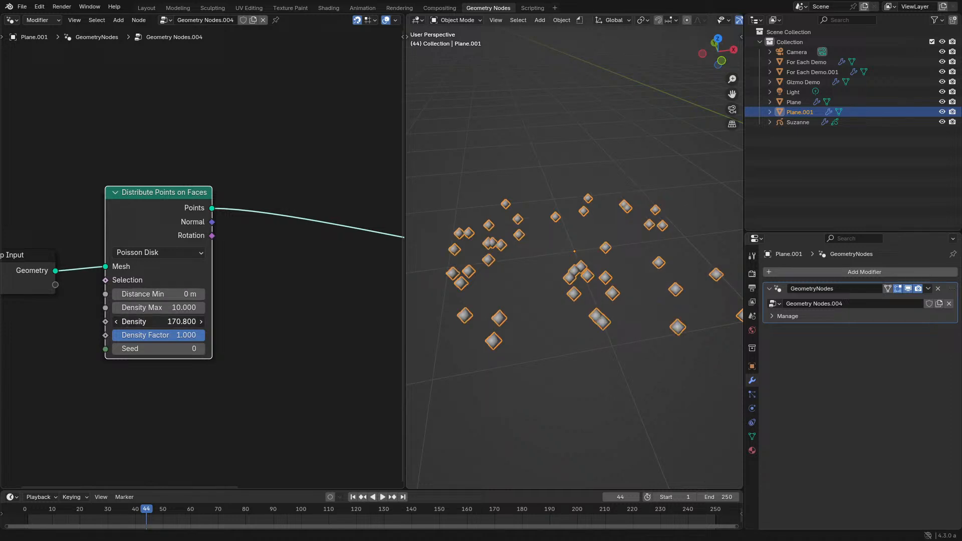
# - Return the method to Random, raise Density to 211.5 and try changing Density Max
pyautogui.click(150, 252)
pyautogui.click(141, 282)
pyautogui.scroll(3, 250, 350)
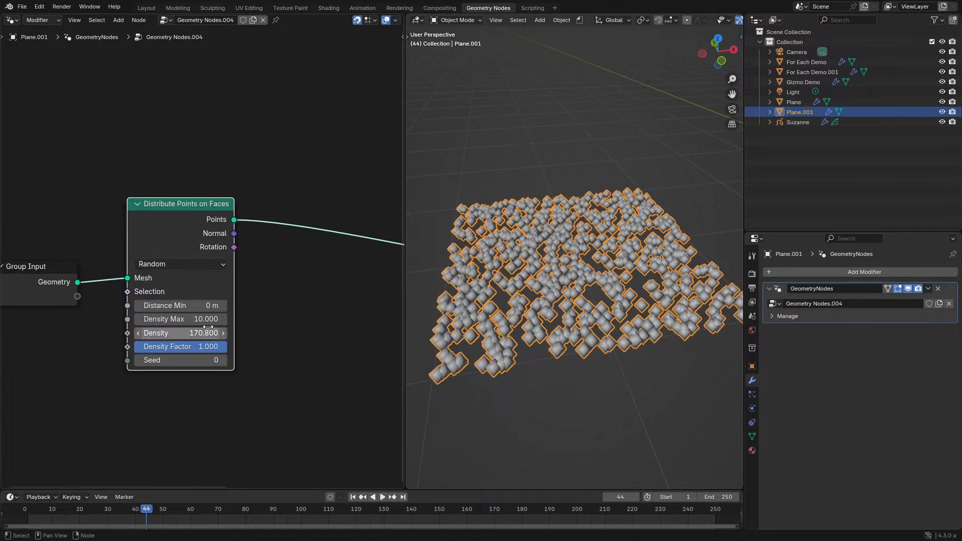
pyautogui.moveTo(250, 349)
pyautogui.mouseDown()
pyautogui.moveTo(189, 350)
pyautogui.moveTo(249, 356)
pyautogui.mouseUp()
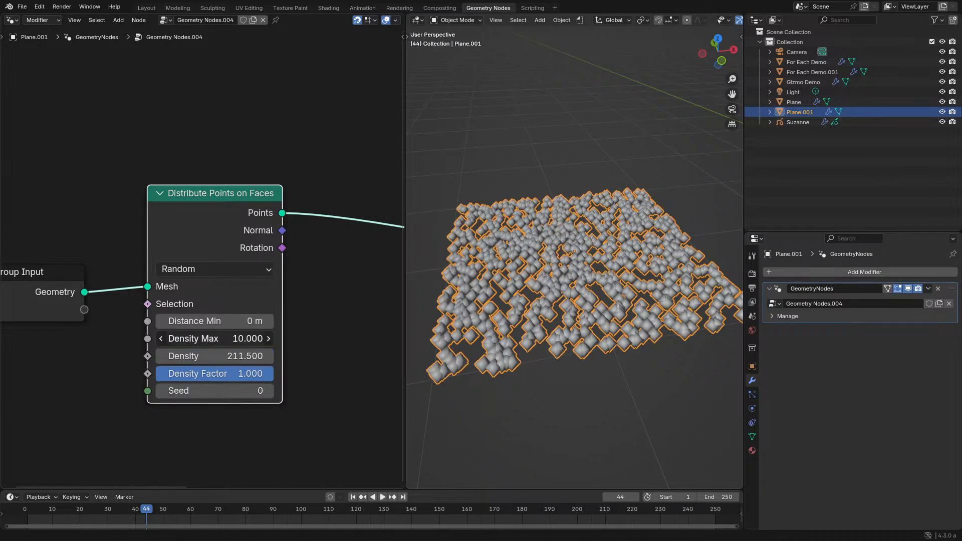
pyautogui.moveTo(188, 339)
pyautogui.mouseDown()
pyautogui.moveTo(165, 338)
pyautogui.moveTo(188, 340)
pyautogui.mouseUp()
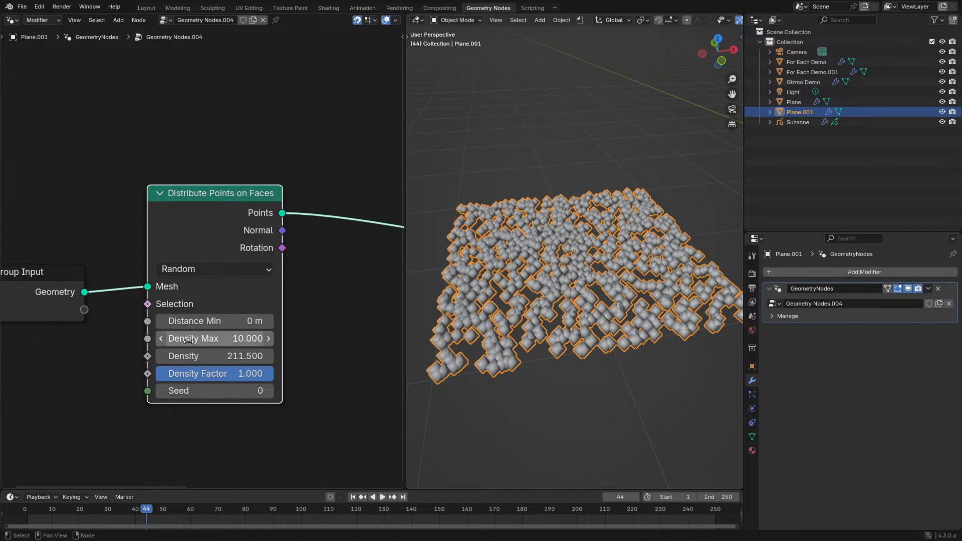
# - Set Density to 60.2 on the Distribute Points on Faces node and move the node slightly lower
pyautogui.moveTo(186, 224); pyautogui.dragTo(183, 239)
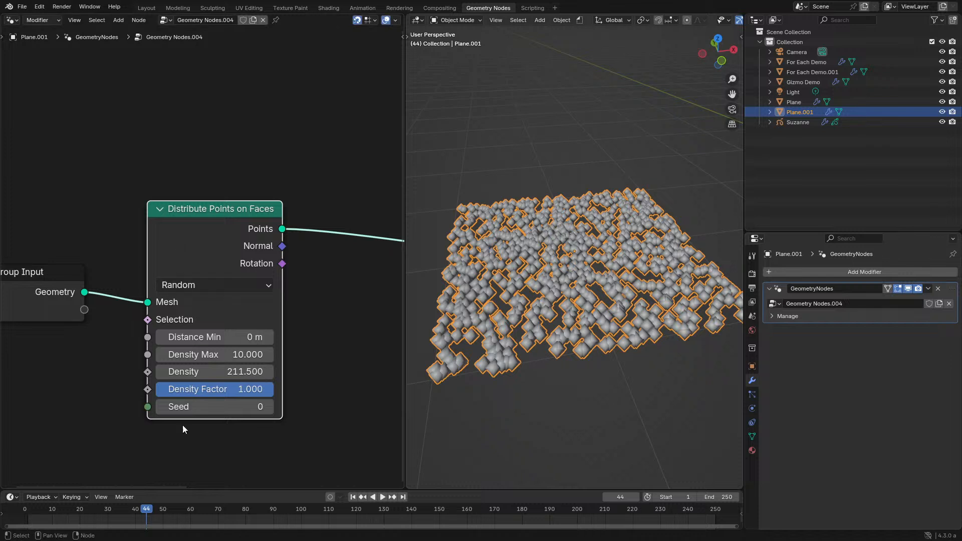
pyautogui.moveTo(223, 389)
pyautogui.mouseDown()
pyautogui.moveTo(107, 389)
pyautogui.moveTo(223, 389)
pyautogui.mouseUp()
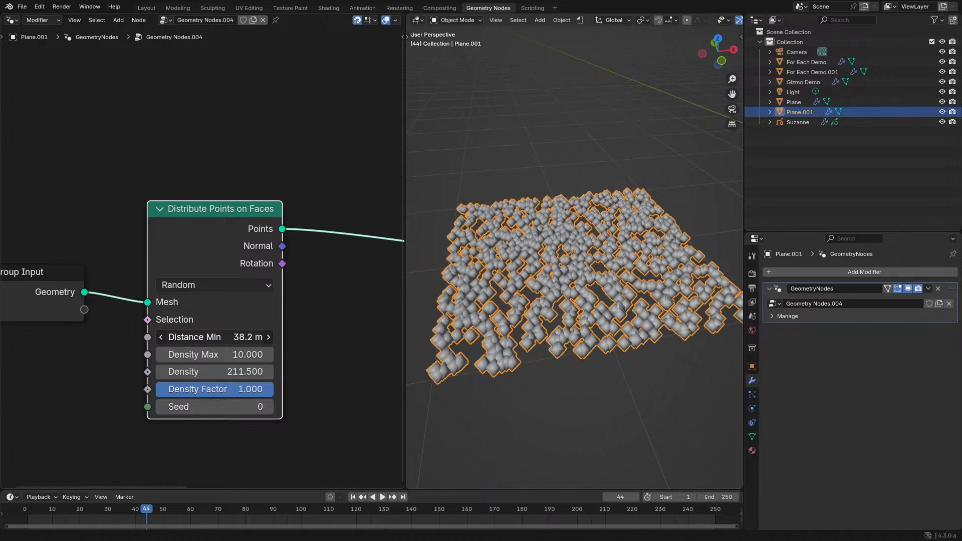
pyautogui.moveTo(234, 338); pyautogui.dragTo(215, 337)
pyautogui.moveTo(215, 372); pyautogui.dragTo(138, 372)
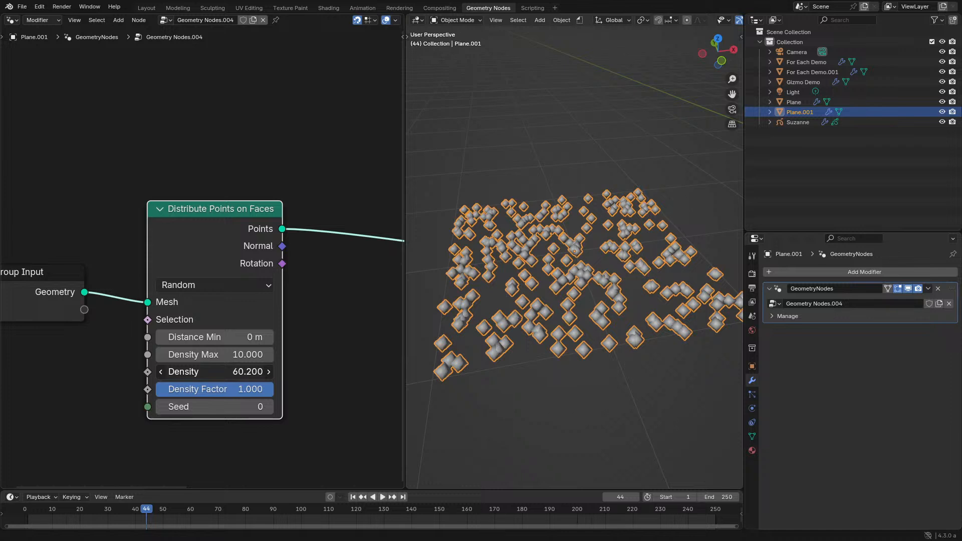
pyautogui.moveTo(222, 244); pyautogui.dragTo(206, 274)
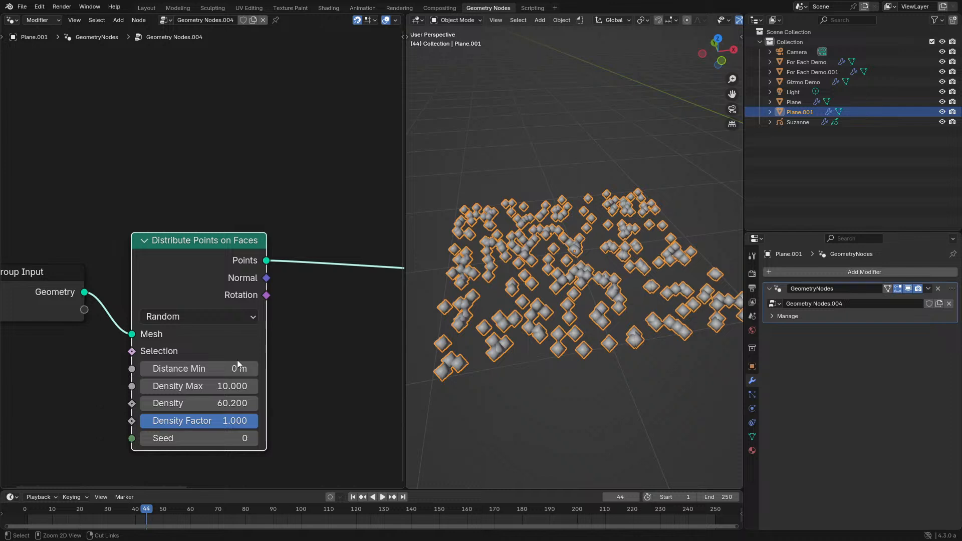
# - Add a For Each Geometry Element zone below the link between Distribute Points on Faces and Group Output
pyautogui.hotkey('ctrl', 'space')
pyautogui.moveTo(651, 212); pyautogui.dragTo(299, 219, button='middle')
pyautogui.hotkey('shift', 'a')
pyautogui.click(299, 218)
pyautogui.write('for')
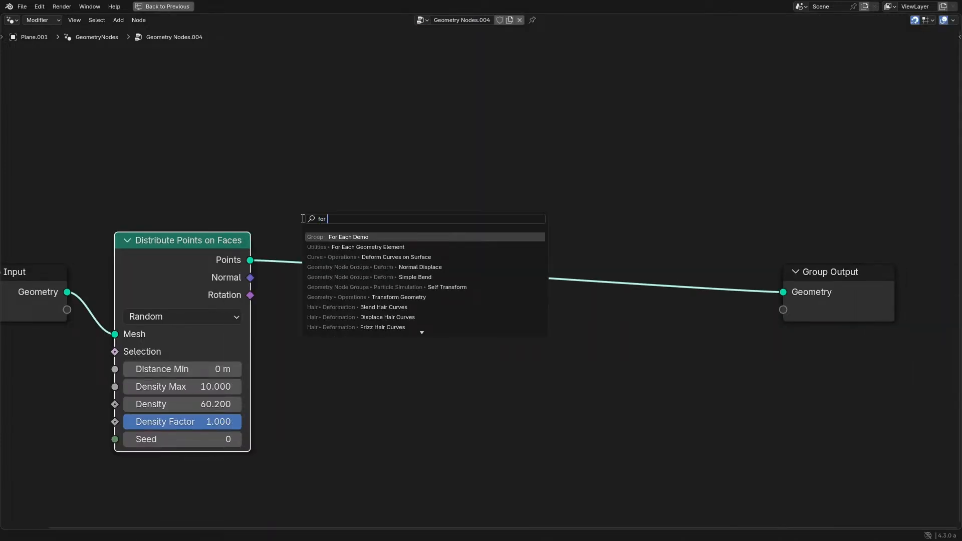
pyautogui.press('Down')
pyautogui.press('Return')
pyautogui.click(409, 332)
pyautogui.hotkey('ctrl', 'space')
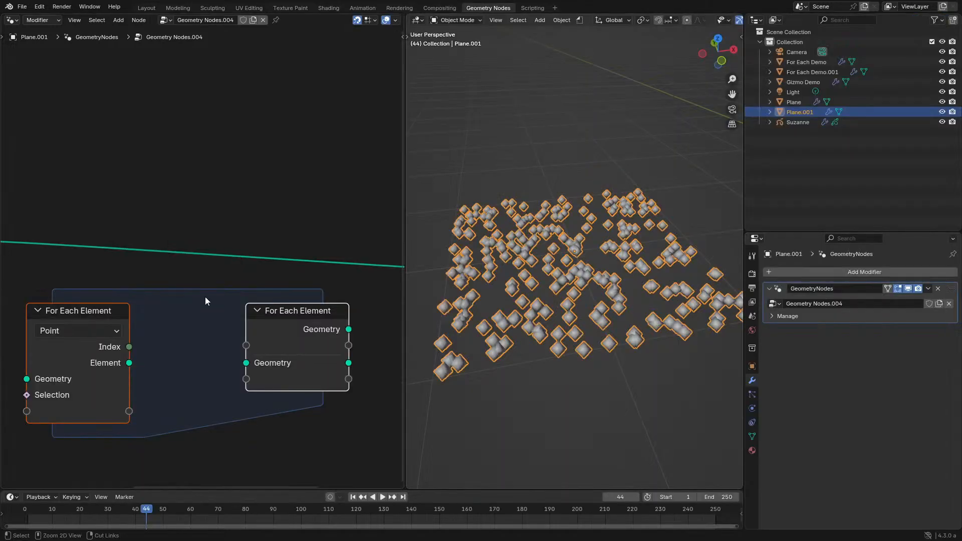
# - Move the Group Input and Distribute Points on Faces nodes away from the For Each Element zone to make room
pyautogui.moveTo(205, 301); pyautogui.dragTo(330, 278, button='middle')
pyautogui.hotkey('ctrl', 'space')
pyautogui.moveTo(176, 203); pyautogui.dragTo(429, 351)
pyautogui.press('g')
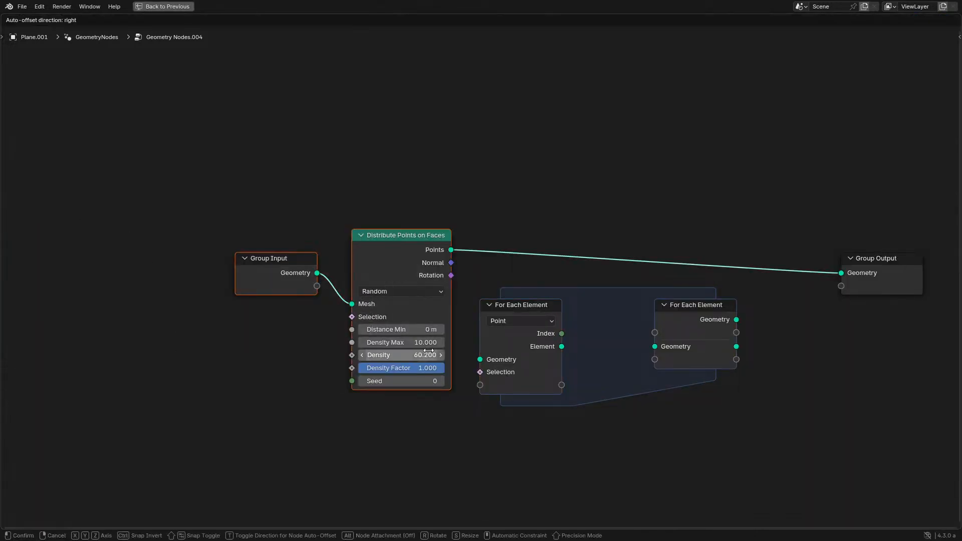
pyautogui.click(173, 350)
# - Add a Simulation Zone and spread its two nodes to either side of the For Each Element zone
pyautogui.hotkey('shift', 'a')
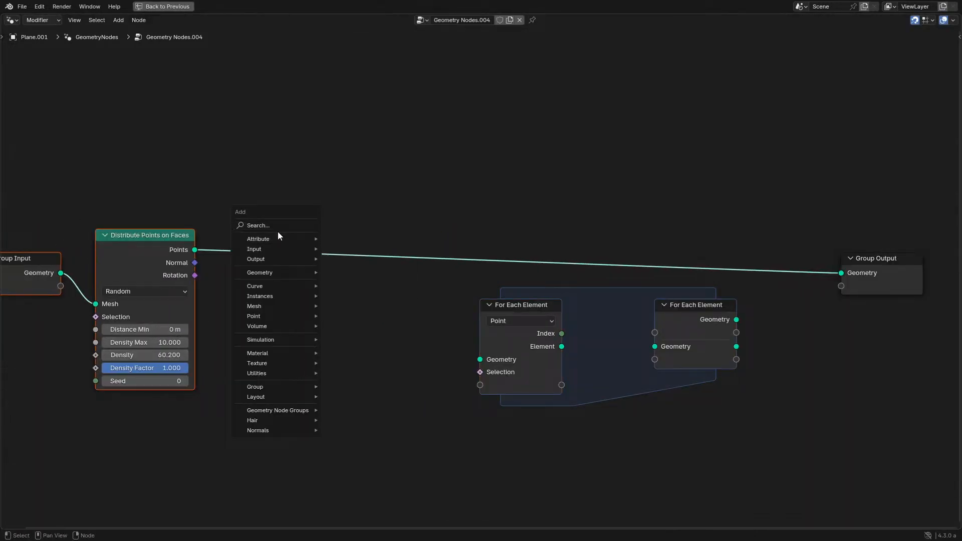
pyautogui.write('sim')
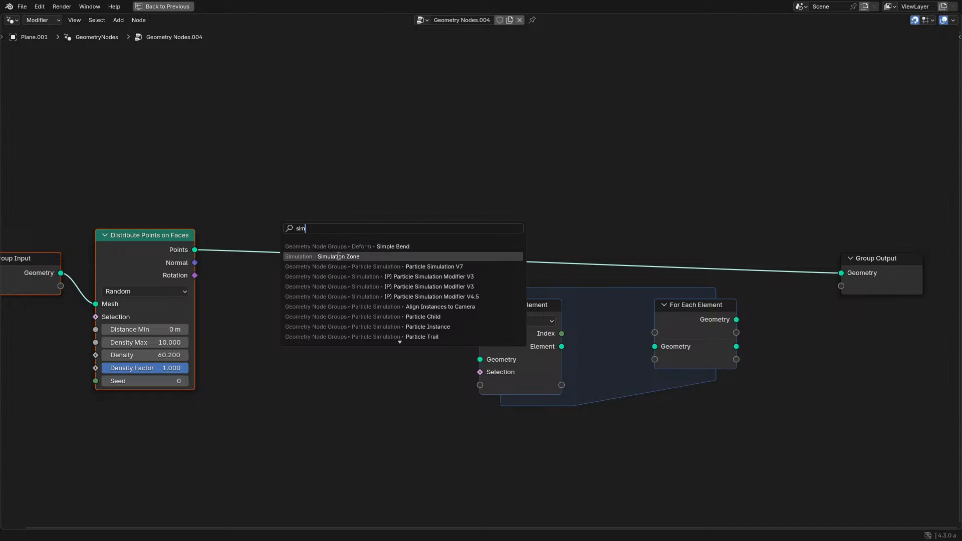
pyautogui.click(339, 256)
pyautogui.click(415, 387)
pyautogui.moveTo(561, 395); pyautogui.dragTo(863, 384)
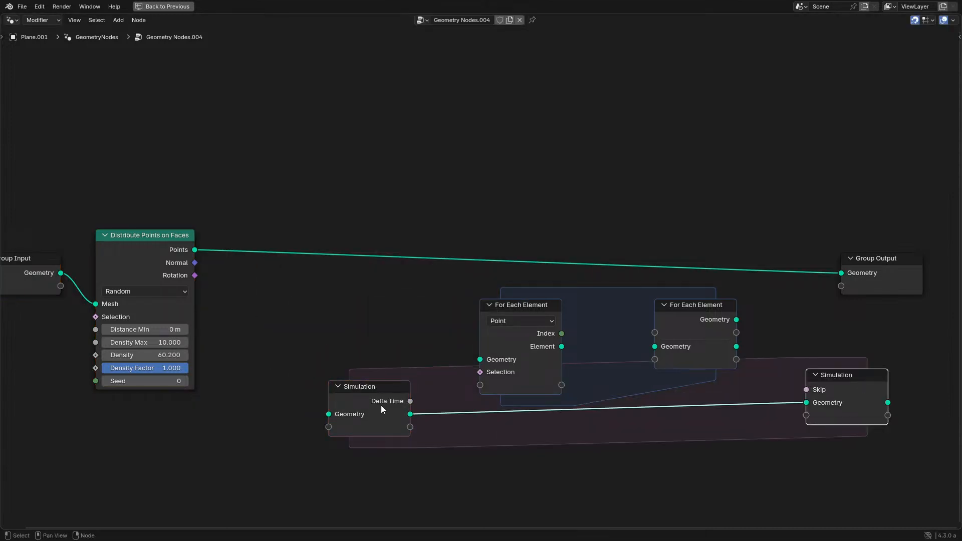
# - Connect Points to the Simulation input, level the two Simulation nodes, and move the For Each Element zone beneath them
pyautogui.moveTo(194, 250); pyautogui.dragTo(301, 329)
pyautogui.moveTo(860, 390); pyautogui.dragTo(849, 343)
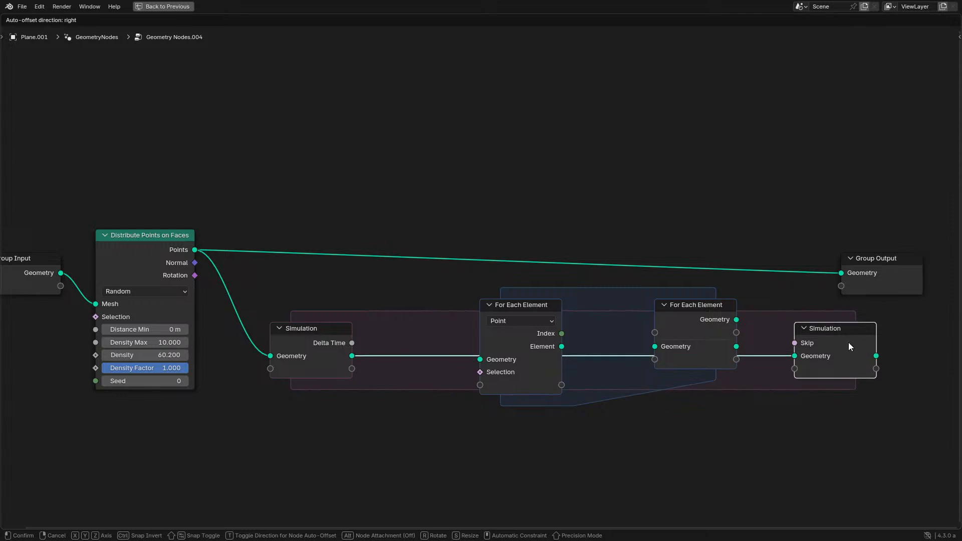
pyautogui.moveTo(499, 464); pyautogui.dragTo(616, 431)
pyautogui.moveTo(564, 417); pyautogui.dragTo(503, 344, button='middle')
pyautogui.scroll(2, 494, 333)
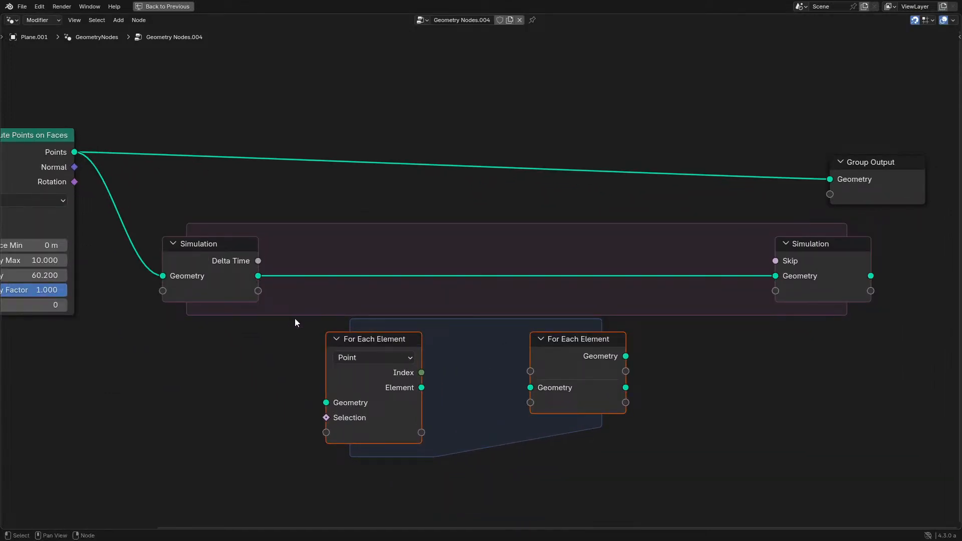
# - Route the simulation's Geometry through the For Each Element zone into the Simulation output and widen the inner zone
pyautogui.moveTo(258, 276); pyautogui.dragTo(327, 402)
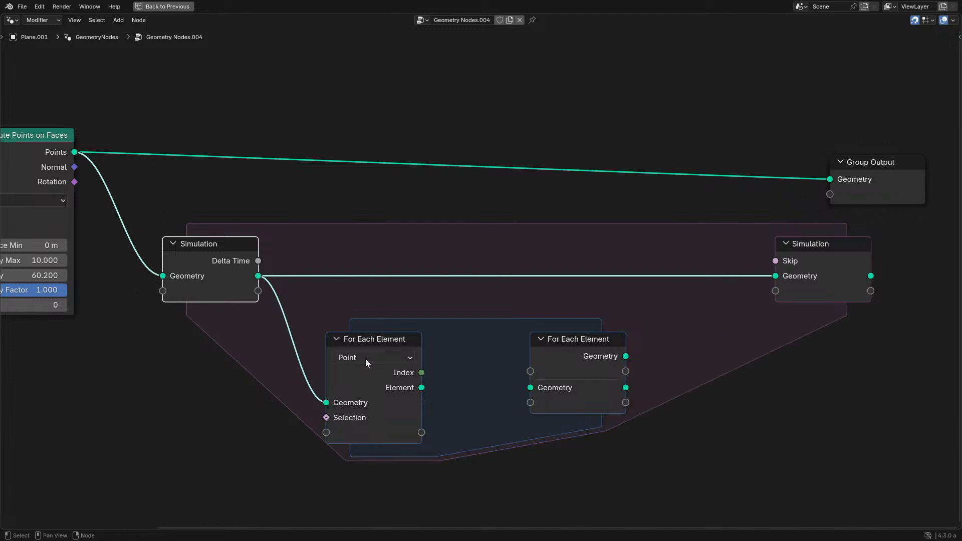
pyautogui.moveTo(626, 356); pyautogui.dragTo(768, 275)
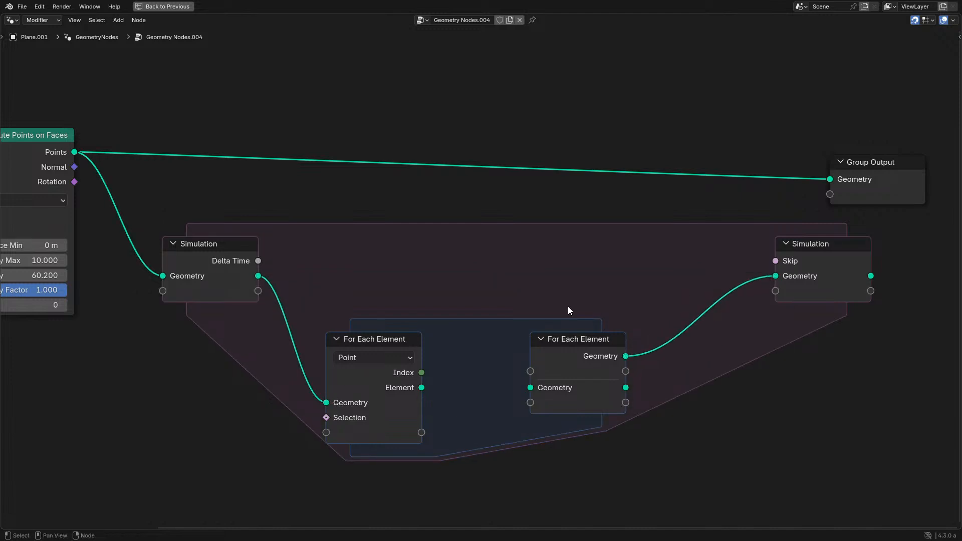
pyautogui.moveTo(602, 382); pyautogui.dragTo(657, 382)
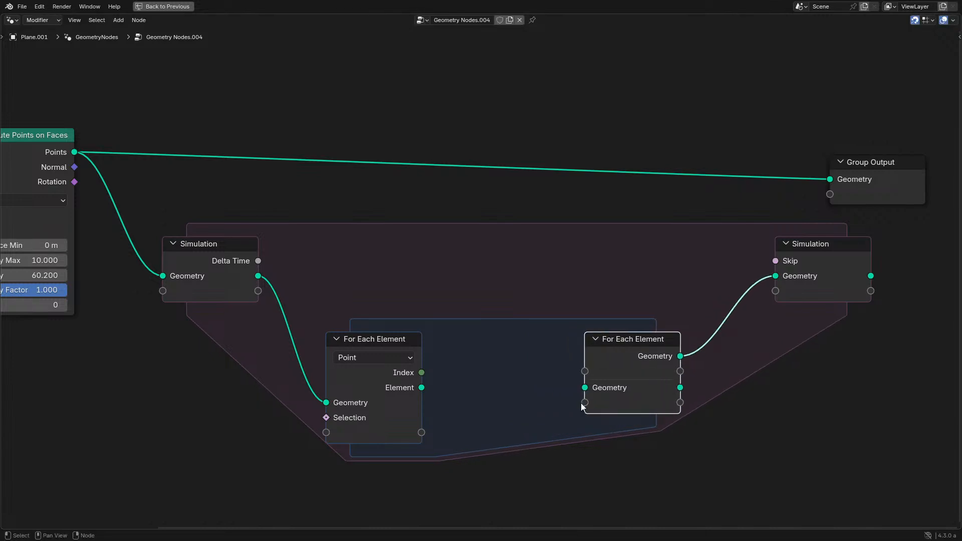
# - Open the node tree of the numbered sphere, For Each Demo.001, and examine its For Each Element zone
pyautogui.moveTo(586, 378); pyautogui.dragTo(494, 316, button='middle')
pyautogui.scroll(5, 495, 316)
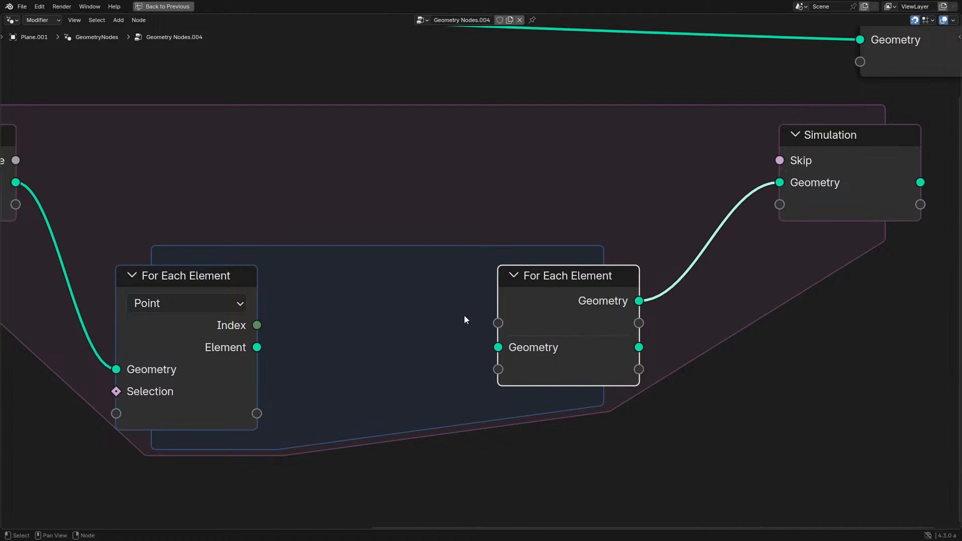
pyautogui.hotkey('ctrl', 'space')
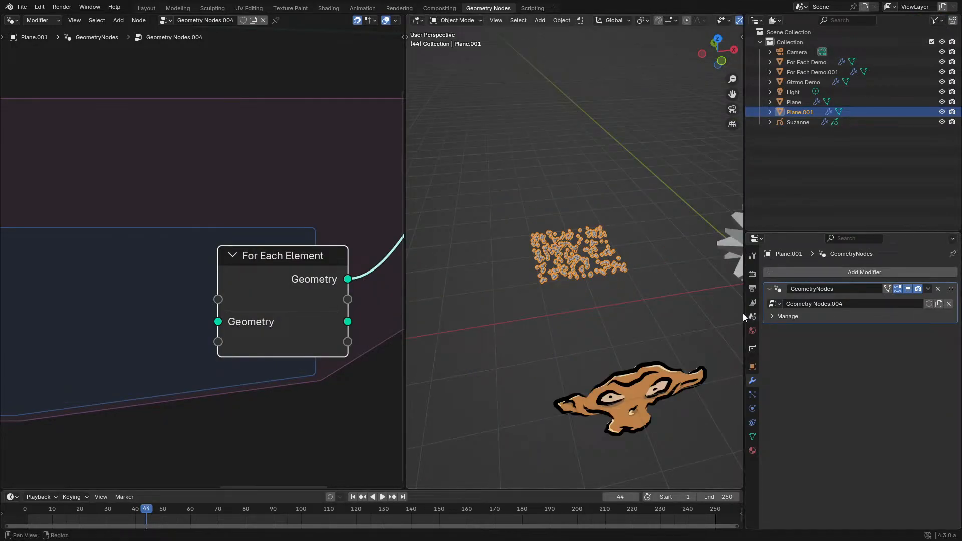
pyautogui.keyDown('shift'); pyautogui.moveTo(694, 319); pyautogui.dragTo(392, 333, button='middle'); pyautogui.keyUp('shift')
pyautogui.hotkey('ctrl', 'space')
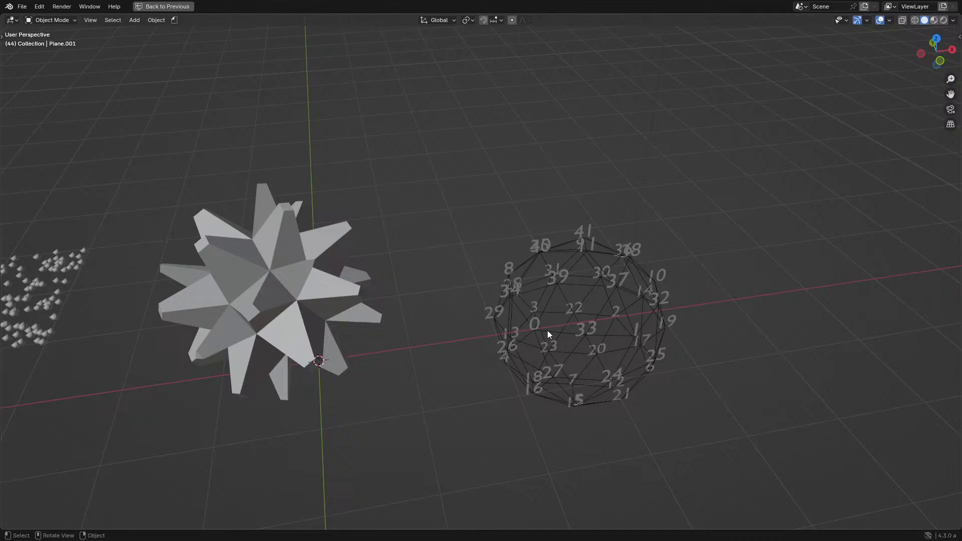
pyautogui.click(596, 324)
pyautogui.hotkey('ctrl', 'space')
pyautogui.hotkey('ctrl', 'space')
pyautogui.scroll(-1, 496, 246)
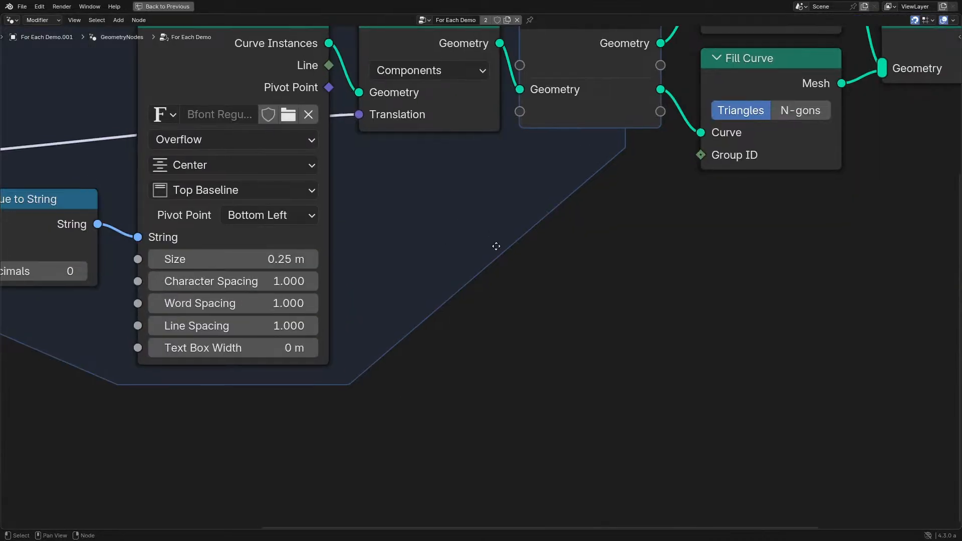
pyautogui.moveTo(496, 246); pyautogui.dragTo(489, 397, button='middle')
pyautogui.scroll(-1, 528, 213)
pyautogui.moveTo(528, 213); pyautogui.dragTo(618, 231, button='middle')
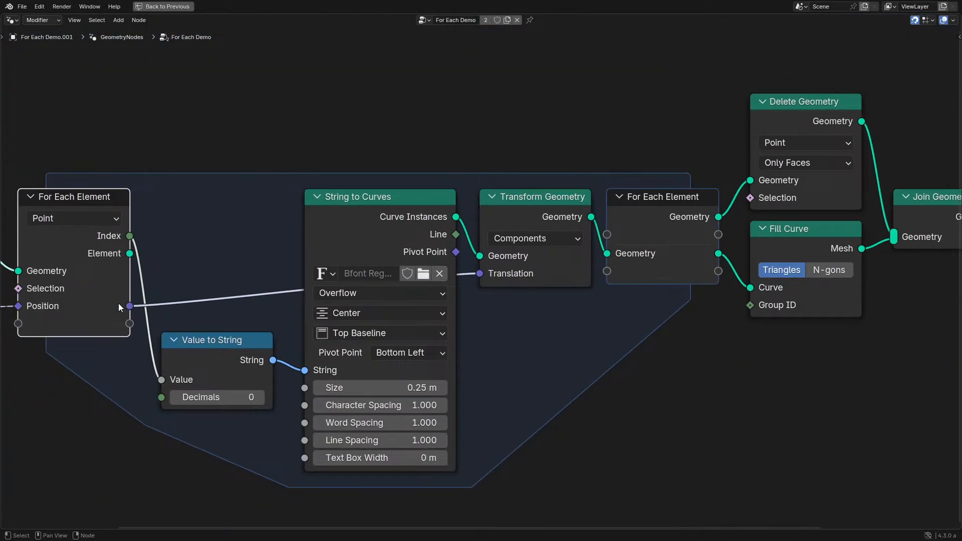
# - Try passing Position out through the For Each Element output, undo it, and return to the node tree of Plane.001
pyautogui.moveTo(129, 306); pyautogui.dragTo(598, 239)
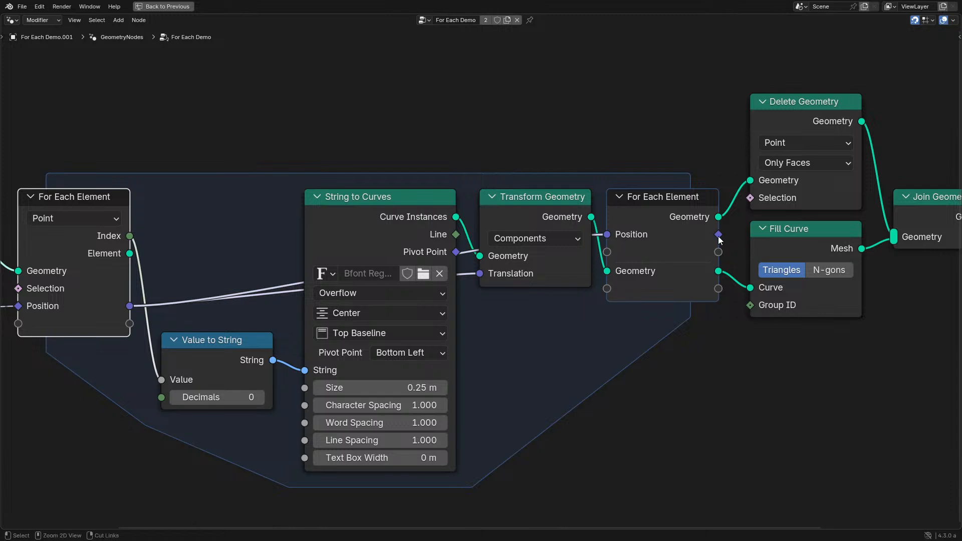
pyautogui.hotkey('ctrl', 'z')
pyautogui.hotkey('ctrl', 'space')
pyautogui.scroll(2, 508, 242)
pyautogui.keyDown('shift'); pyautogui.moveTo(524, 237); pyautogui.dragTo(589, 292, button='middle'); pyautogui.keyUp('shift')
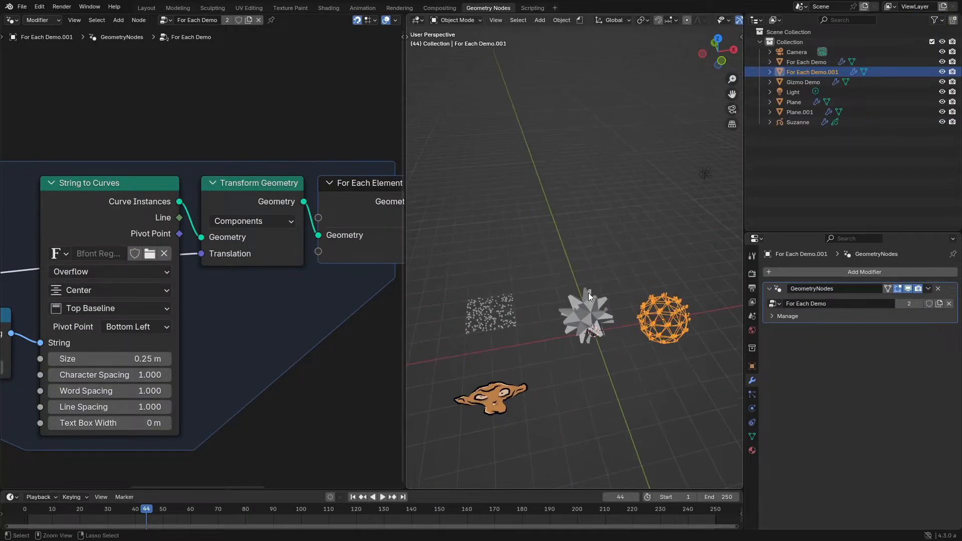
pyautogui.hotkey('ctrl', 'z')
pyautogui.hotkey('ctrl', 'space')
# - Move the For Each Element nodes up so they sit in line between the two Simulation nodes
pyautogui.scroll(-4, 321, 273)
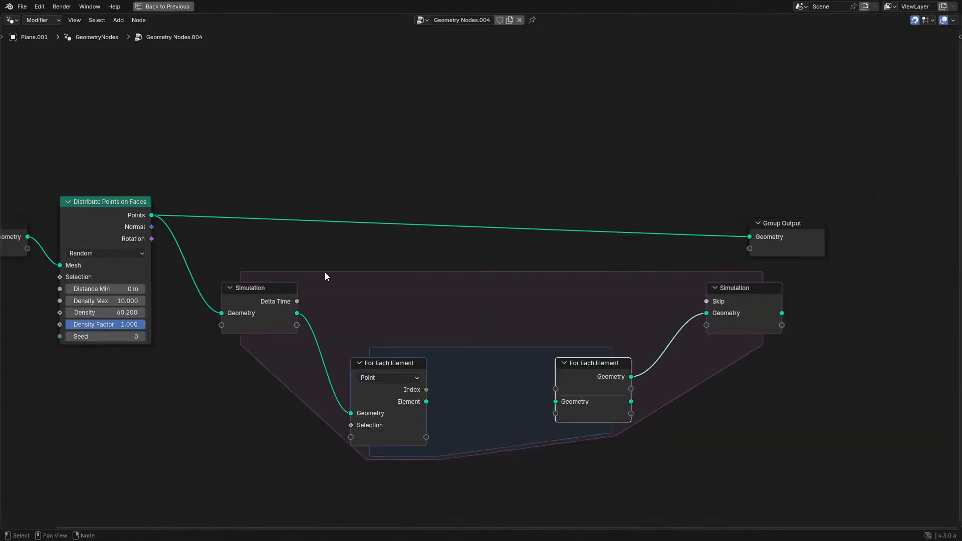
pyautogui.scroll(3, 327, 277)
pyautogui.moveTo(354, 326); pyautogui.dragTo(612, 465)
pyautogui.press('g')
pyautogui.click(618, 362)
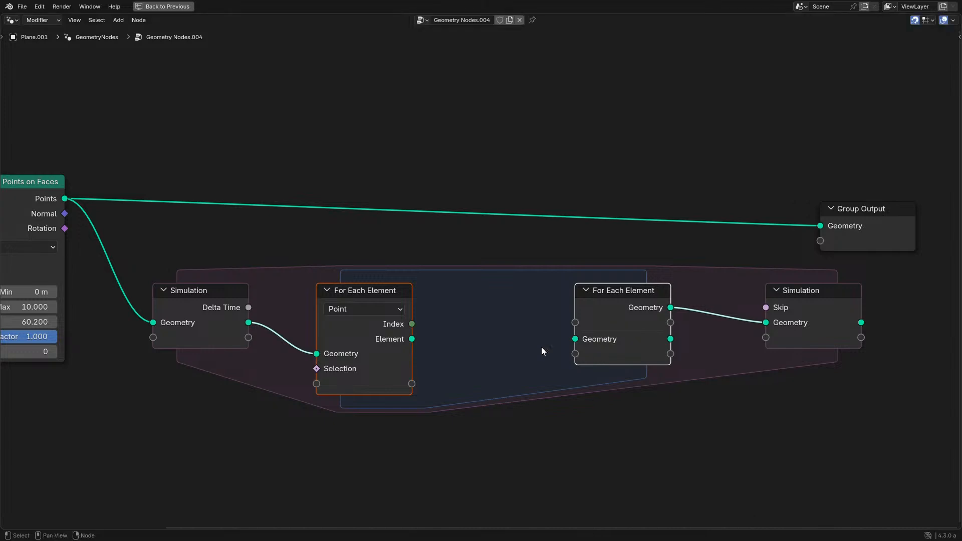
pyautogui.scroll(3, 447, 351)
pyautogui.click(276, 305)
pyautogui.scroll(-2, 276, 306)
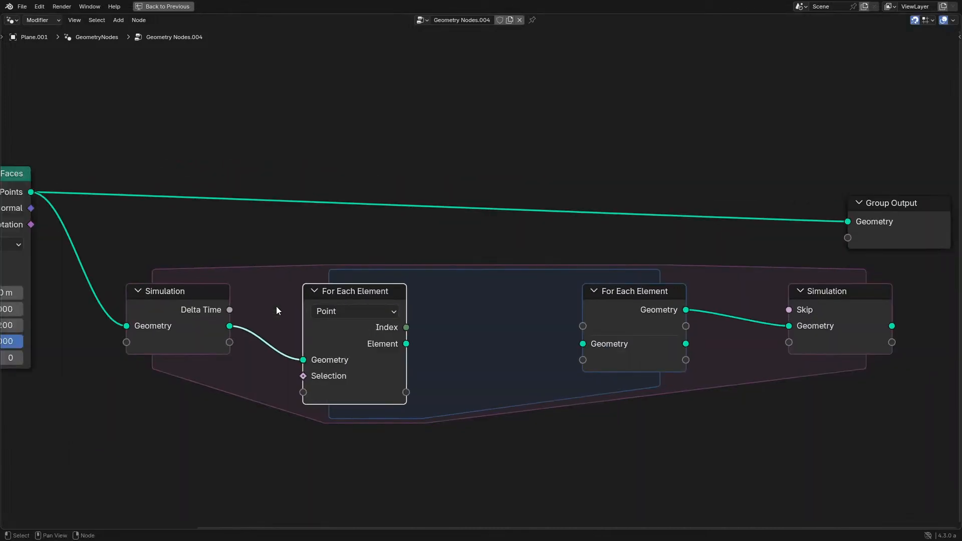
# - Move the Simulation output node closer to the For Each Element zone and send its geometry to the Group Output
pyautogui.press('g')
pyautogui.press('Escape')
pyautogui.click(832, 332)
pyautogui.press('g')
pyautogui.click(772, 320)
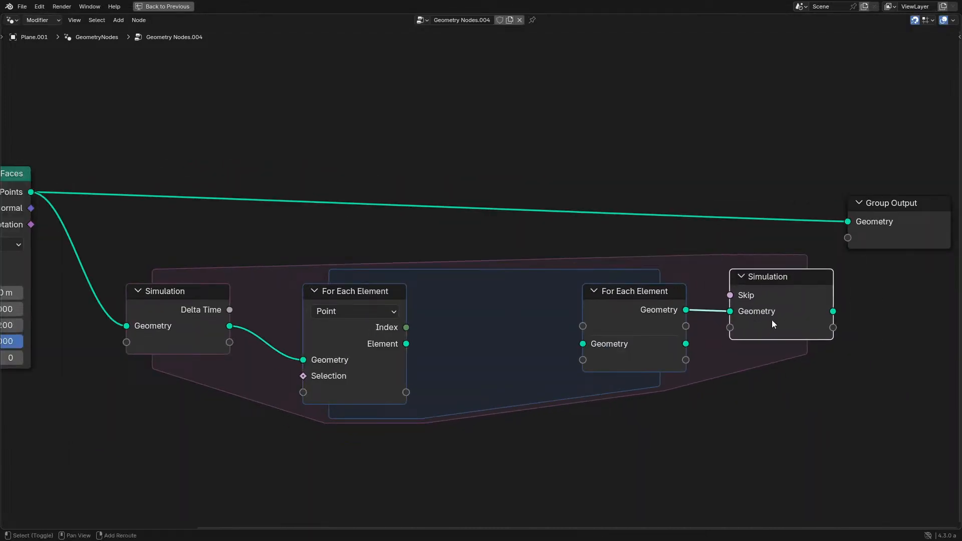
pyautogui.keyDown('alt'); pyautogui.keyDown('shift'); pyautogui.click(772, 320); pyautogui.keyUp('shift'); pyautogui.keyUp('alt')
# - Shift the nodes up to the For Each Element input left along X and move the For Each Element output beside it
pyautogui.moveTo(311, 274); pyautogui.dragTo(534, 286, button='middle')
pyautogui.moveTo(39, 131); pyautogui.dragTo(592, 405)
pyautogui.press('g')
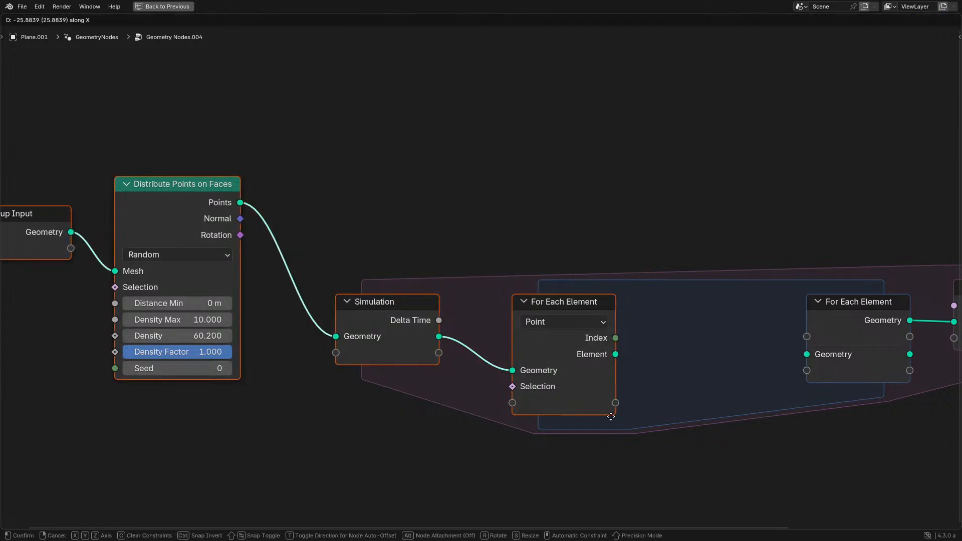
pyautogui.click(438, 391)
pyautogui.moveTo(873, 316); pyautogui.dragTo(507, 310)
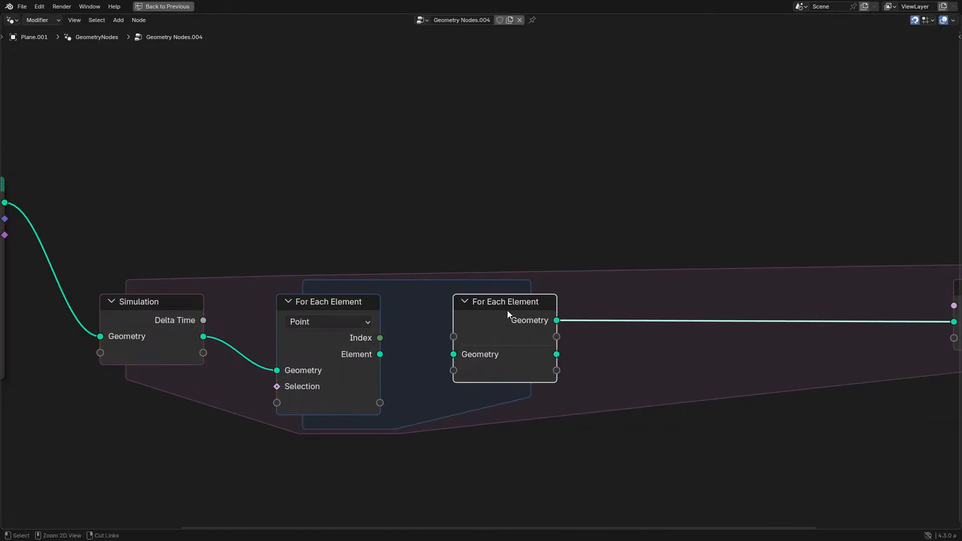
pyautogui.hotkey('ctrl', 'space')
pyautogui.moveTo(510, 333); pyautogui.dragTo(657, 236, button='middle')
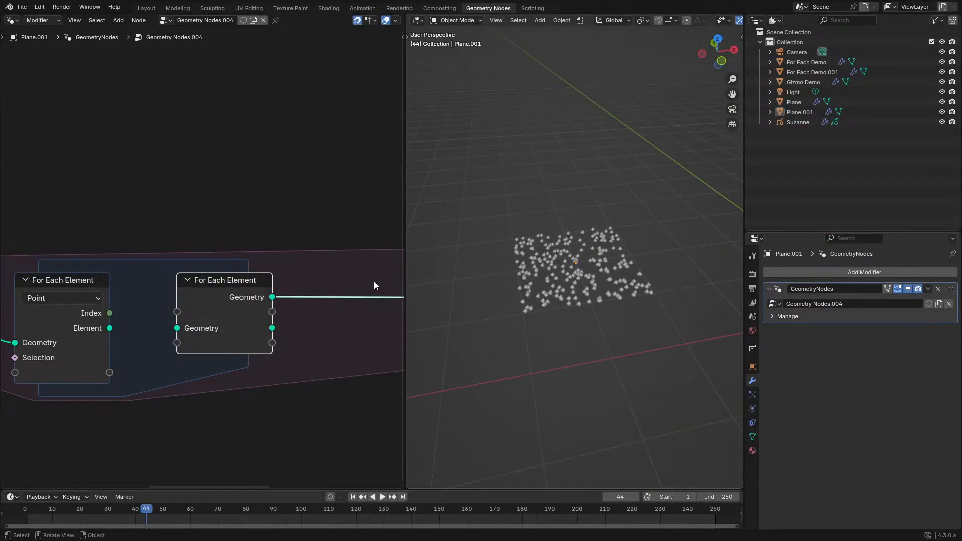
pyautogui.hotkey('shift', 'a')
pyautogui.click(209, 285)
pyautogui.write('in')
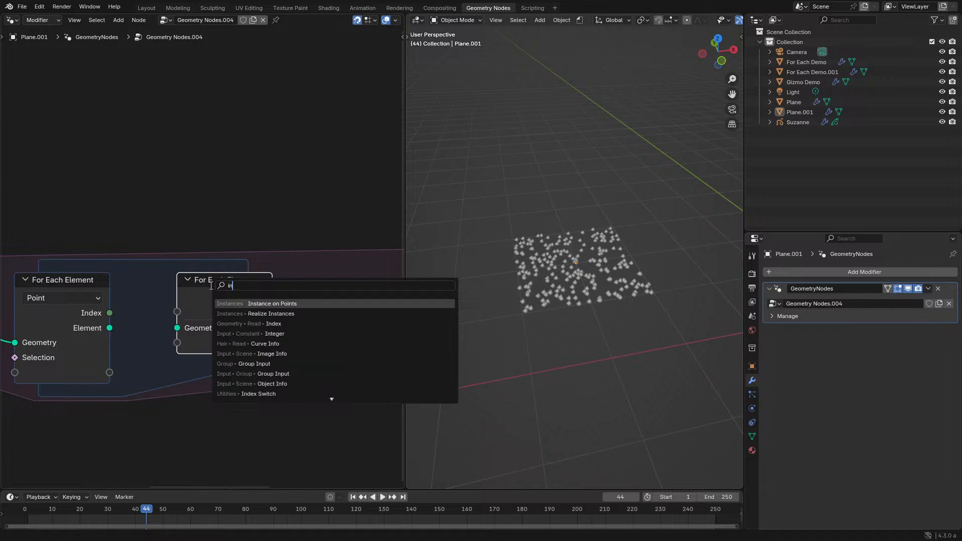
pyautogui.write('de')
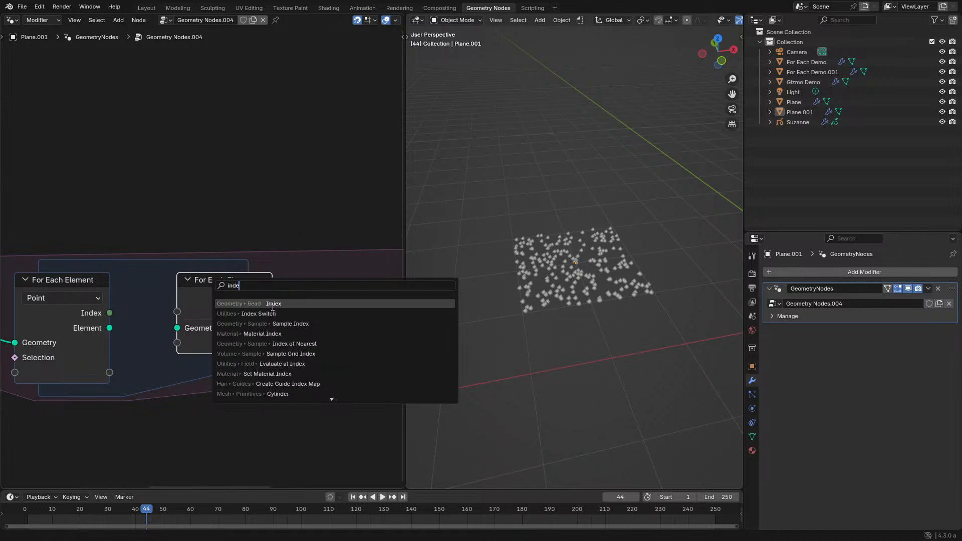
pyautogui.rightClick(272, 307)
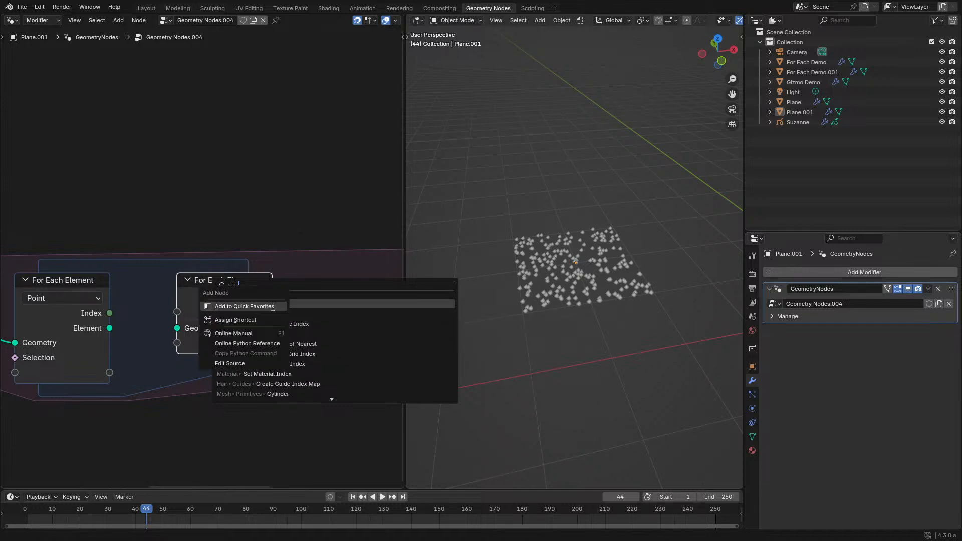
pyautogui.press('Escape')
# - Align Group Input and Distribute Points on Faces with the Simulation input and shift all three nodes slightly left
pyautogui.scroll(1, 609, 267)
pyautogui.scroll(5, 609, 267)
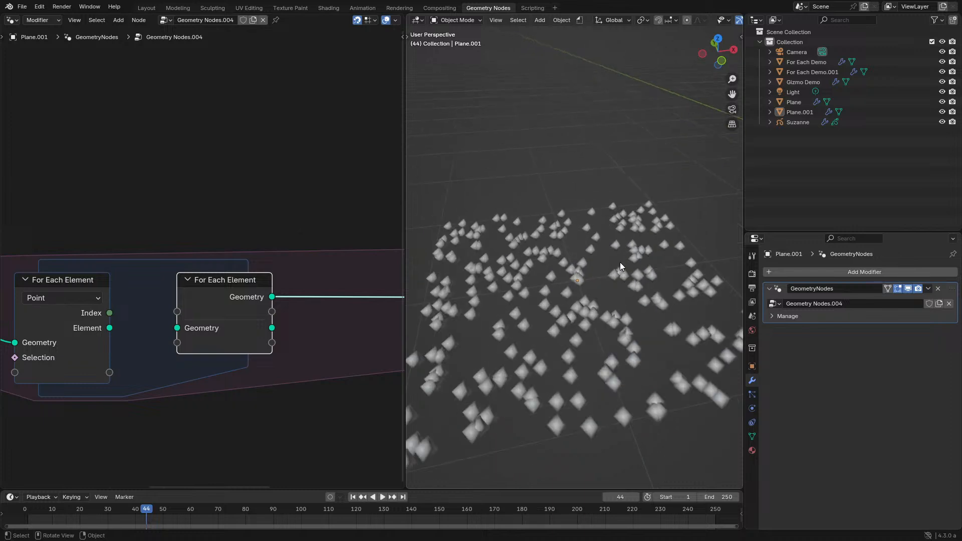
pyautogui.moveTo(620, 263); pyautogui.dragTo(615, 316, button='middle')
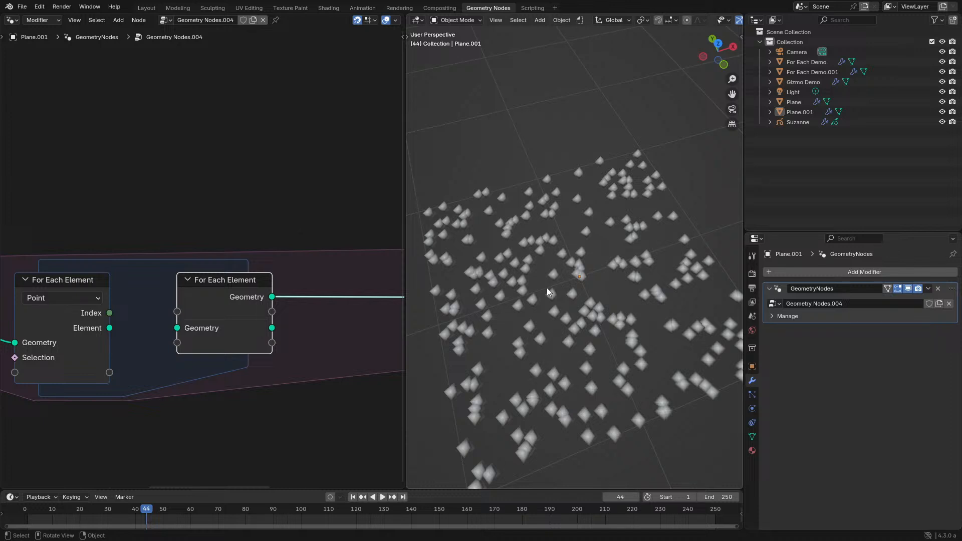
pyautogui.moveTo(215, 303); pyautogui.dragTo(478, 261, button='middle')
pyautogui.hotkey('ctrl', 'space')
pyautogui.moveTo(161, 171); pyautogui.dragTo(382, 283)
pyautogui.moveTo(371, 201); pyautogui.dragTo(430, 317)
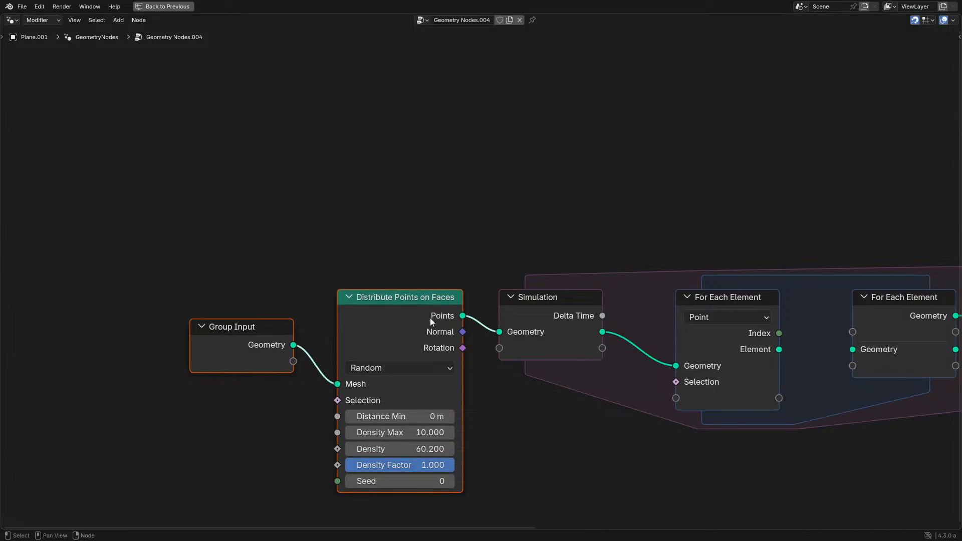
pyautogui.moveTo(208, 241); pyautogui.dragTo(544, 430)
pyautogui.press('g')
pyautogui.click(522, 423)
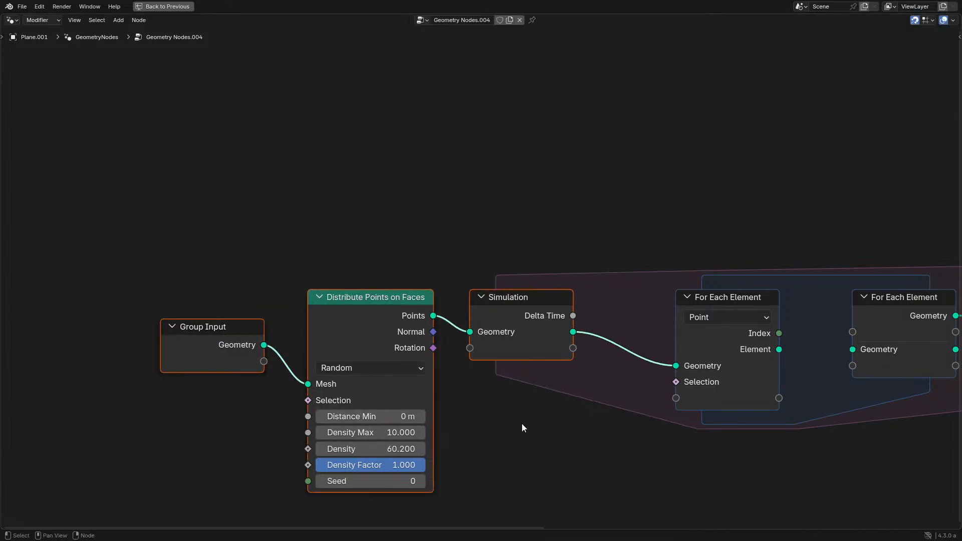
# - Insert a Set Position node between the For Each Element output and the Simulation output
pyautogui.moveTo(541, 403); pyautogui.dragTo(324, 411, button='middle')
pyautogui.scroll(3, 393, 371)
pyautogui.moveTo(512, 305); pyautogui.dragTo(303, 344, button='middle')
pyautogui.moveTo(318, 328); pyautogui.dragTo(300, 328)
pyautogui.moveTo(498, 356); pyautogui.dragTo(611, 331)
pyautogui.hotkey('shift', 'a')
pyautogui.write('set')
pyautogui.press('Down')
pyautogui.press('Return')
pyautogui.click(782, 325)
# - Add an Attribute Statistic node fed by the Geometry output of the Simulation input node
pyautogui.moveTo(469, 359); pyautogui.dragTo(586, 299, button='middle')
pyautogui.moveTo(252, 314); pyautogui.dragTo(393, 118)
pyautogui.write('sta')
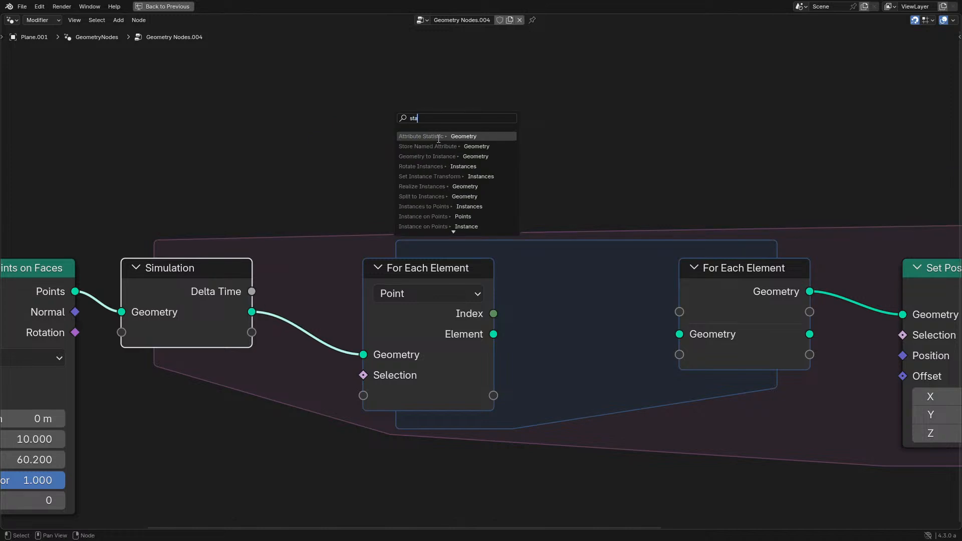
pyautogui.click(442, 137)
pyautogui.click(645, 33)
# - Shift the nodes up to the For Each Element input left along X to widen the zone
pyautogui.scroll(-5, 436, 199)
pyautogui.moveTo(196, 252); pyautogui.dragTo(356, 251, button='middle')
pyautogui.moveTo(82, 191); pyautogui.dragTo(606, 395)
pyautogui.press('g')
pyautogui.press('x')
pyautogui.click(453, 393)
# - Place the Attribute Statistic node above the For Each Element zone and check its data type options
pyautogui.moveTo(707, 142); pyautogui.dragTo(556, 149)
pyautogui.scroll(1, 586, 209)
pyautogui.click(594, 198)
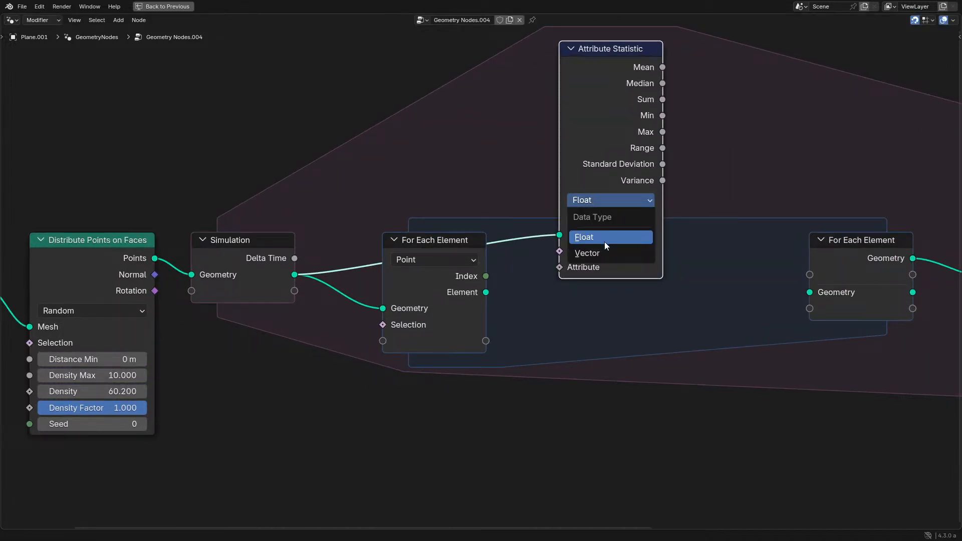
pyautogui.moveTo(583, 169); pyautogui.dragTo(646, 94)
pyautogui.moveTo(592, 168); pyautogui.dragTo(455, 234, button='middle')
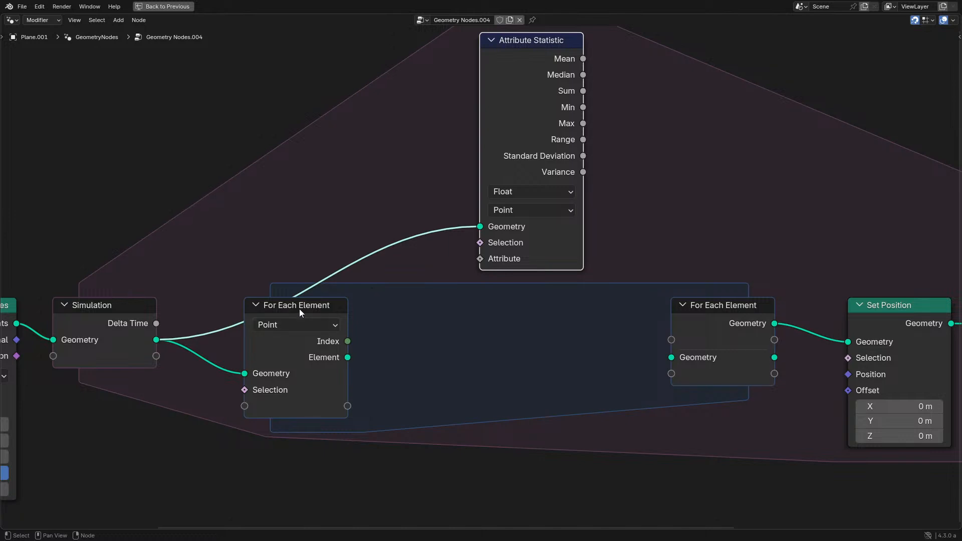
# - Move the For Each Element input node closer to the Simulation input node to widen the zone
pyautogui.moveTo(299, 308); pyautogui.dragTo(255, 308)
pyautogui.moveTo(325, 346); pyautogui.dragTo(329, 347, button='middle')
pyautogui.moveTo(307, 359); pyautogui.dragTo(323, 359)
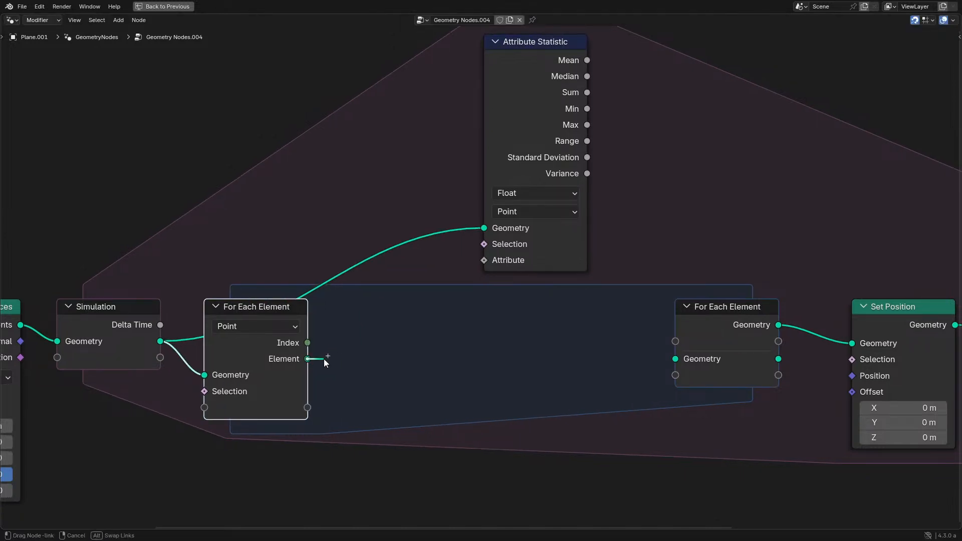
pyautogui.moveTo(407, 341); pyautogui.dragTo(407, 341)
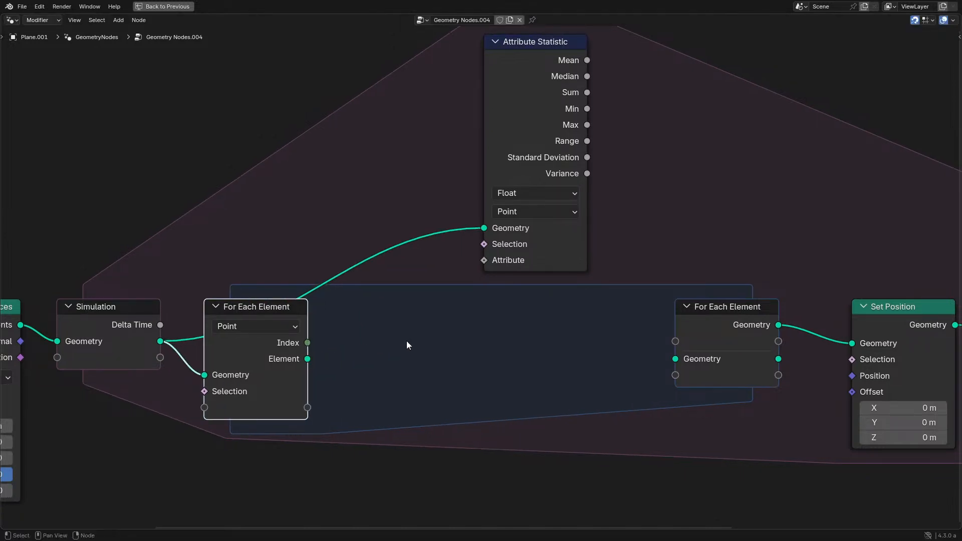
# - Add a Position node, feed it into the For Each Element input as a new Position item, and collapse it
pyautogui.hotkey('shift', 'a')
pyautogui.write('po')
pyautogui.press('Down')
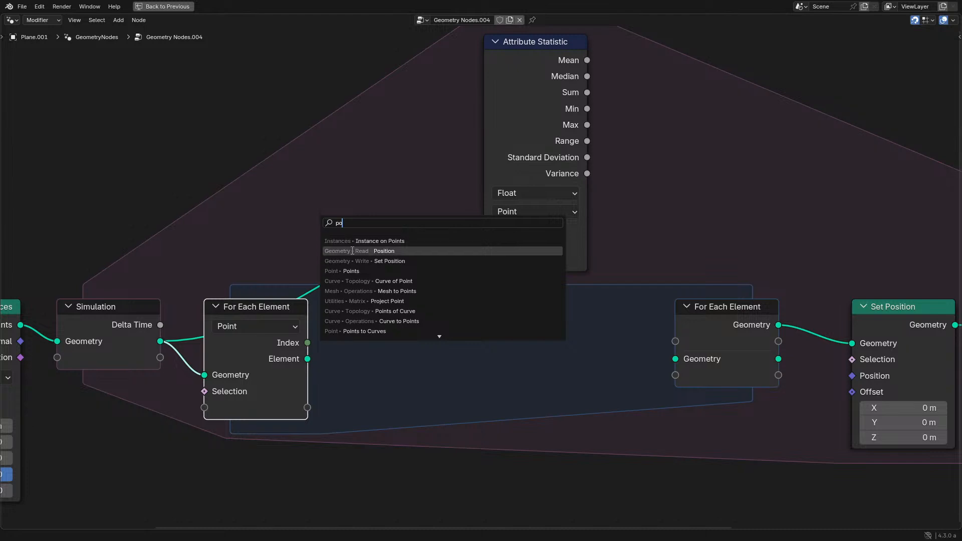
pyautogui.press('Return')
pyautogui.click(162, 429)
pyautogui.moveTo(175, 427); pyautogui.dragTo(215, 405)
pyautogui.click(132, 426)
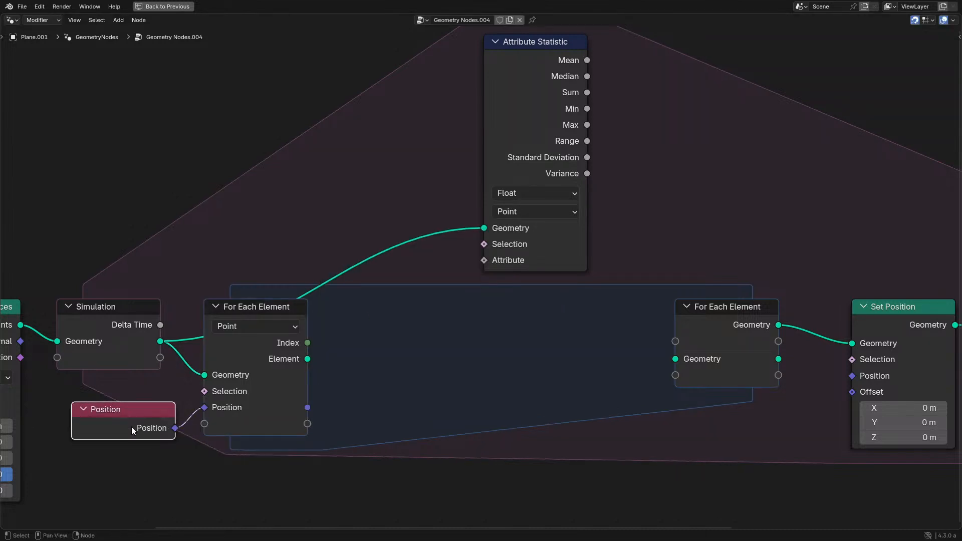
pyautogui.press('h')
# - Add a second Position node between the For Each Element input and the Attribute Statistic node
pyautogui.moveTo(307, 408); pyautogui.dragTo(452, 341)
pyautogui.hotkey('shift', 'a')
pyautogui.click(410, 218)
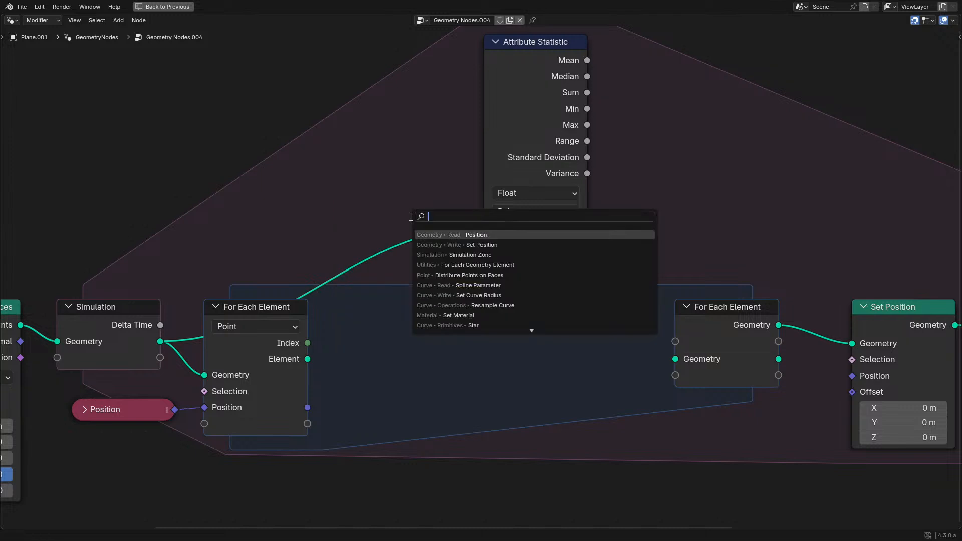
pyautogui.write('po')
pyautogui.press('Down')
pyautogui.press('Return')
pyautogui.click(376, 287)
# - Add a reroute to the Attribute Statistic's Geometry link, then collapse the new Position node and place it above the For Each Element input
pyautogui.keyDown('shift'); pyautogui.moveTo(401, 236); pyautogui.dragTo(455, 264, button='right'); pyautogui.keyUp('shift')
pyautogui.press('g')
pyautogui.click(232, 246)
pyautogui.press('h')
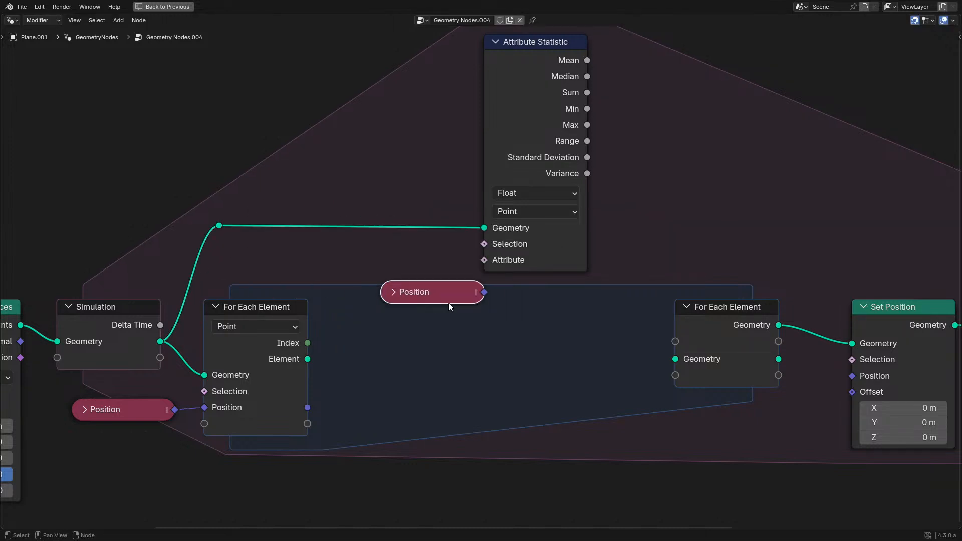
pyautogui.moveTo(448, 302); pyautogui.dragTo(292, 283)
# - Add a Distance vector math node comparing the new Position node with the zone's per-element Position
pyautogui.click(348, 278)
pyautogui.hotkey('shift', 'a')
pyautogui.write('dist')
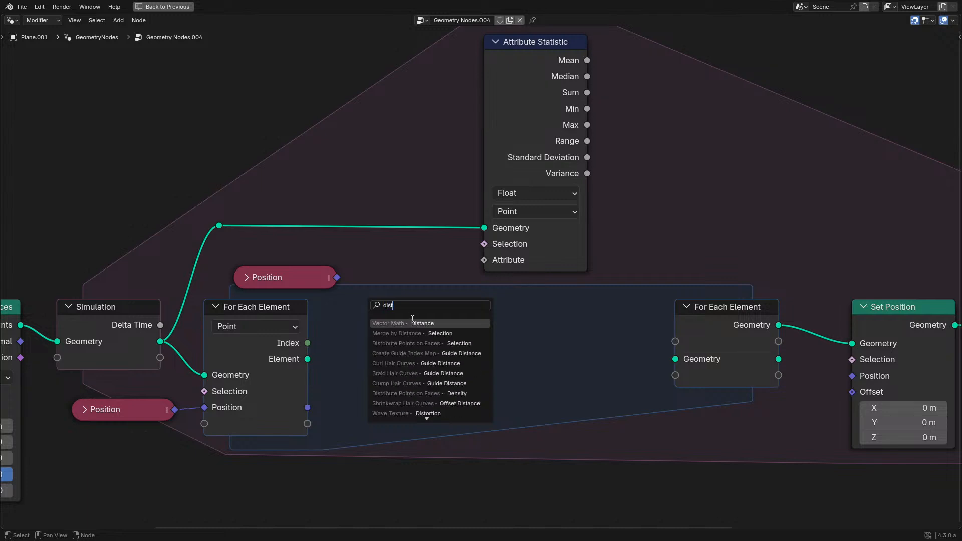
pyautogui.click(412, 323)
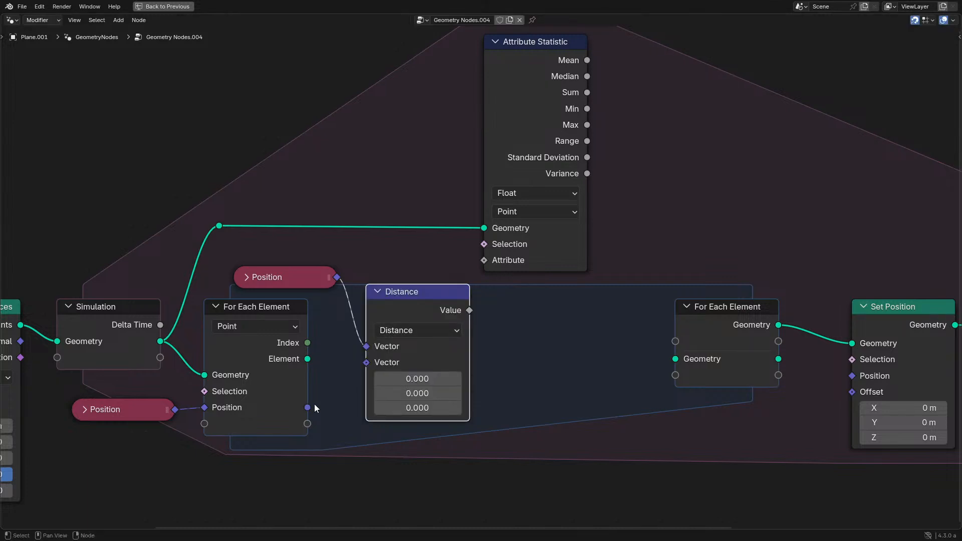
pyautogui.moveTo(308, 407); pyautogui.dragTo(366, 363)
pyautogui.click(428, 311)
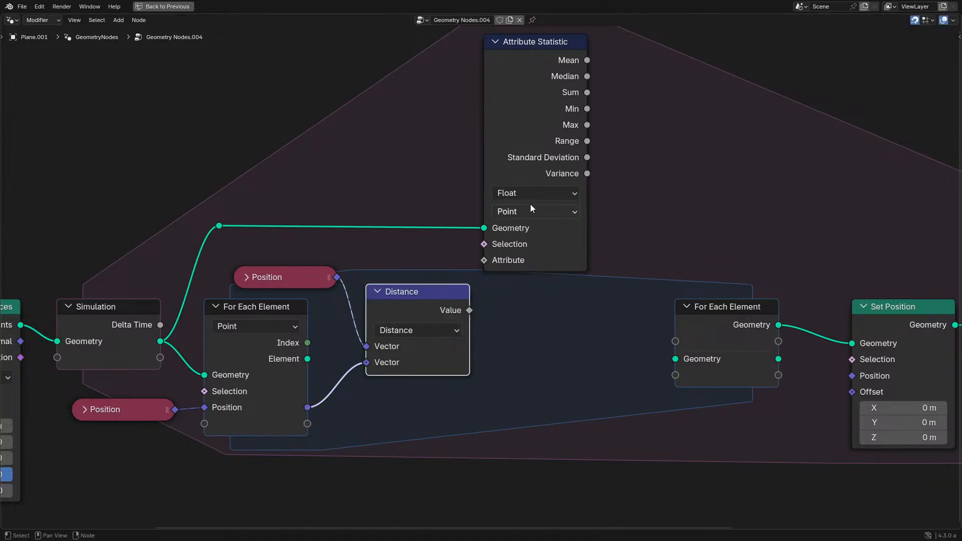
# - Set the Attribute Statistic data type to Vector and change the Distance node's operation to Subtract
pyautogui.click(528, 194)
pyautogui.click(520, 246)
pyautogui.click(418, 330)
pyautogui.click(424, 315)
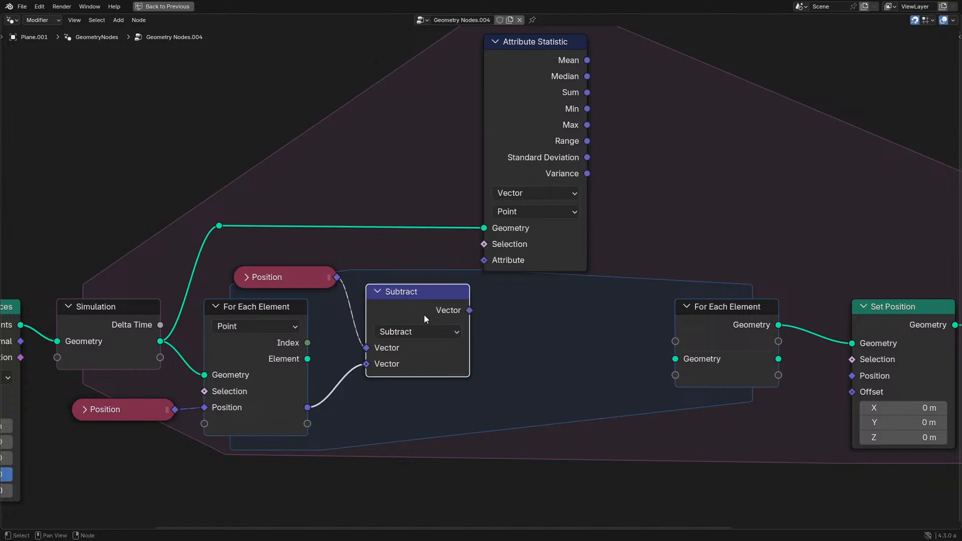
# - Collapse the Subtract node and connect its output to the Attribute input of Attribute Statistic
pyautogui.press('h')
pyautogui.press('g')
pyautogui.click(444, 286)
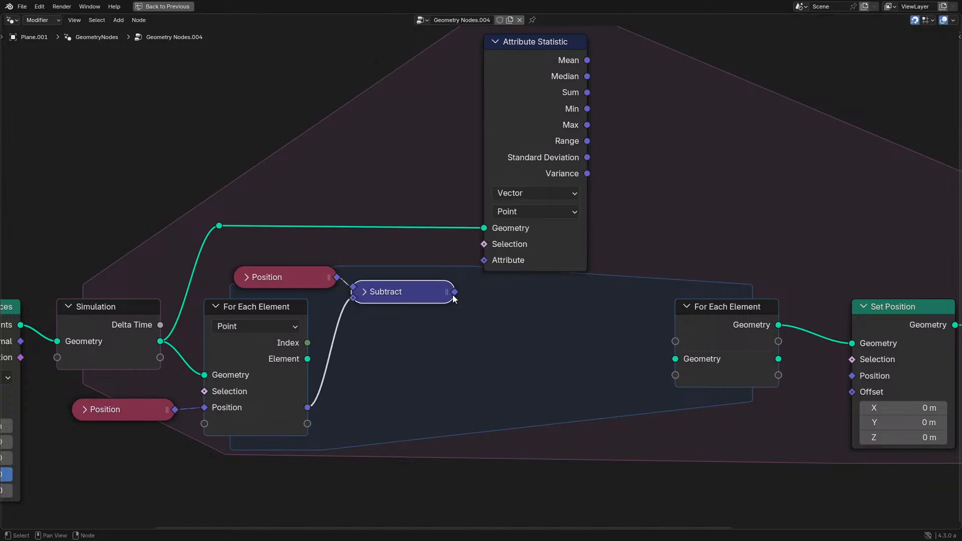
pyautogui.moveTo(455, 292); pyautogui.dragTo(484, 260)
pyautogui.moveTo(502, 254); pyautogui.dragTo(391, 321, button='middle')
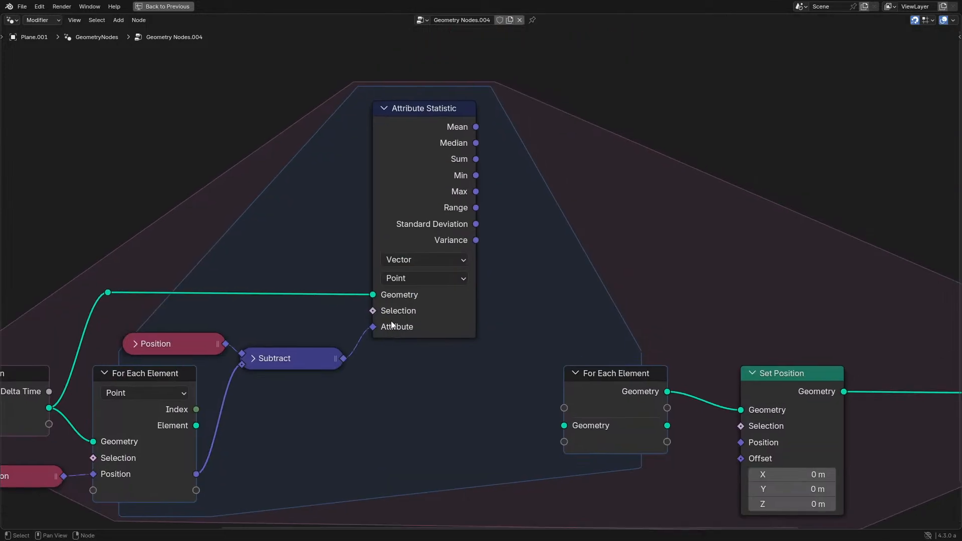
# - Output the Attribute Statistic's Mean through the For Each Element zone as a new item and connect it to Set Position's Offset
pyautogui.moveTo(469, 127)
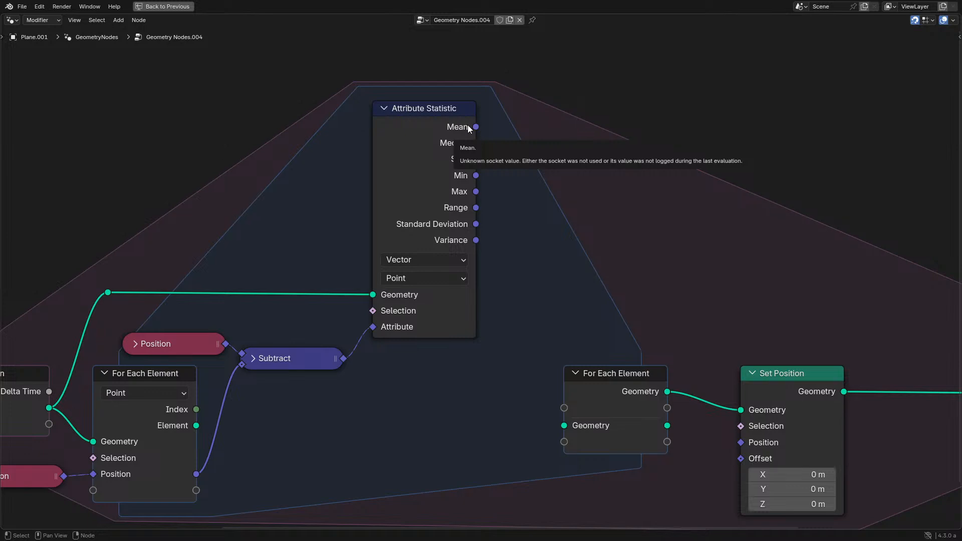
pyautogui.moveTo(469, 127); pyautogui.dragTo(516, 215)
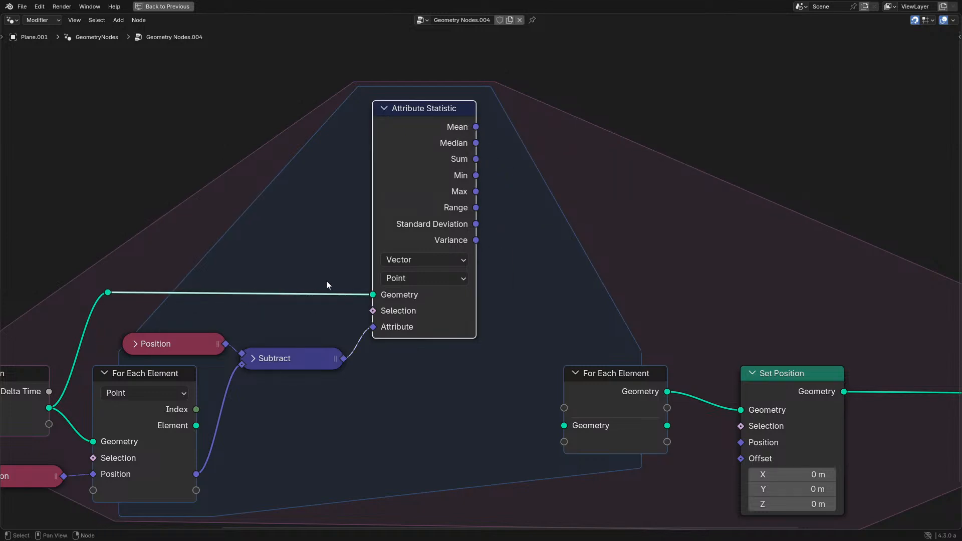
pyautogui.moveTo(476, 126); pyautogui.dragTo(573, 407)
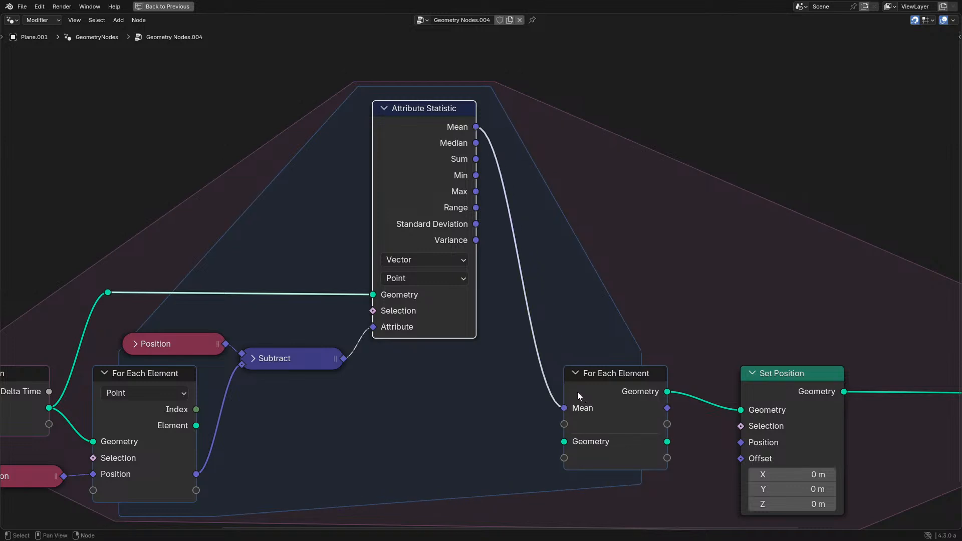
pyautogui.moveTo(667, 409); pyautogui.dragTo(740, 459)
pyautogui.moveTo(775, 404); pyautogui.dragTo(780, 402)
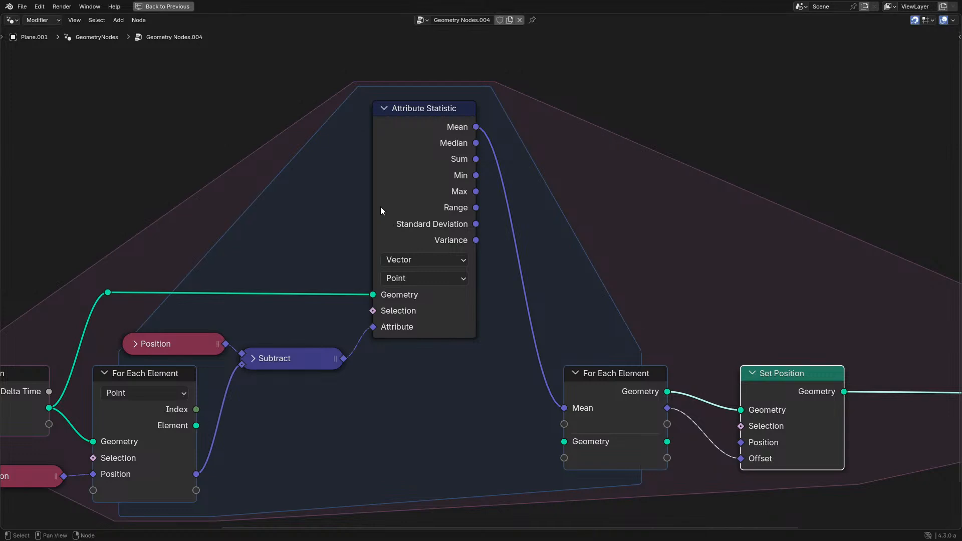
# - Replace the Mean link into the For Each Element output with the Attribute Statistic's Sum
pyautogui.click(386, 197)
pyautogui.moveTo(386, 197); pyautogui.dragTo(476, 191, button='middle')
pyautogui.scroll(2, 476, 191)
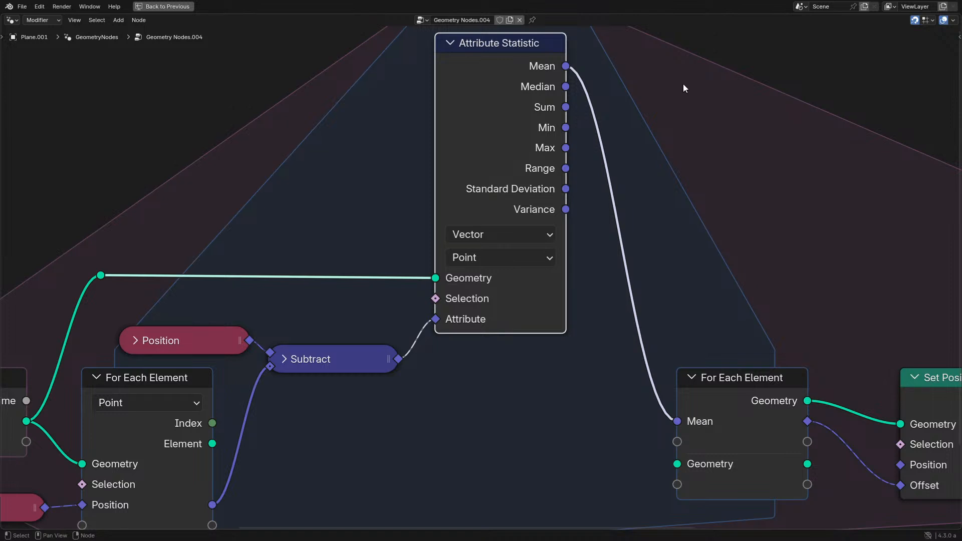
pyautogui.moveTo(573, 108); pyautogui.dragTo(677, 420)
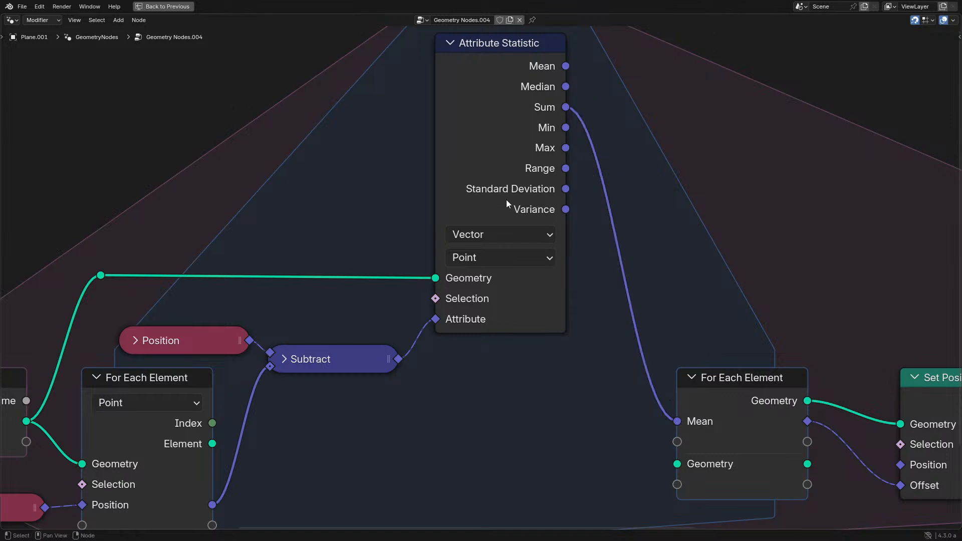
# - Hide the Attribute Statistic's unused sockets and move the node down closer to the Subtract node
pyautogui.hotkey('ctrl', 'h')
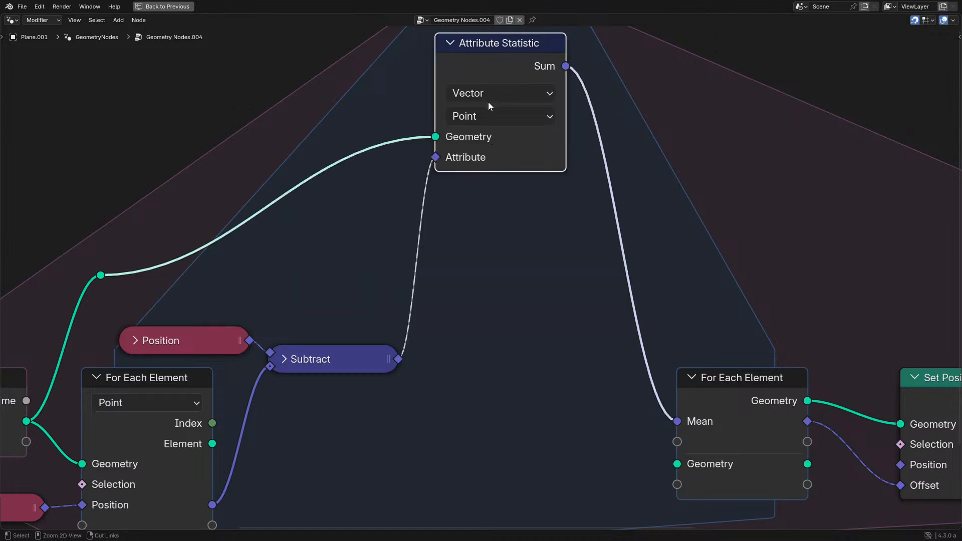
pyautogui.press('g')
pyautogui.rightClick(491, 250)
pyautogui.hotkey('ctrl', 'h')
pyautogui.hotkey('ctrl', 'h')
pyautogui.press('g')
pyautogui.click(483, 307)
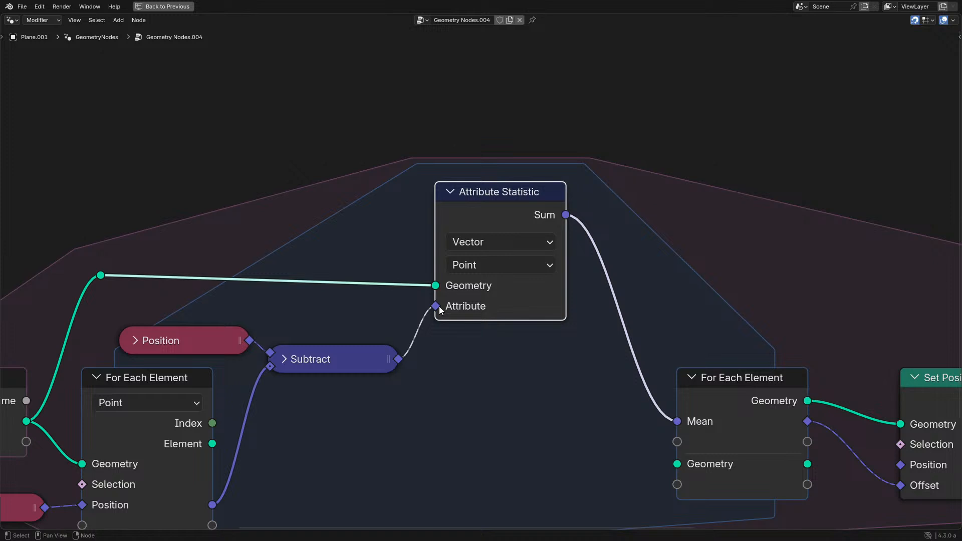
# - Lower the reroute point on the Attribute Statistic's Geometry link to straighten it
pyautogui.moveTo(283, 307); pyautogui.dragTo(458, 288, button='middle')
pyautogui.moveTo(178, 224); pyautogui.dragTo(344, 268)
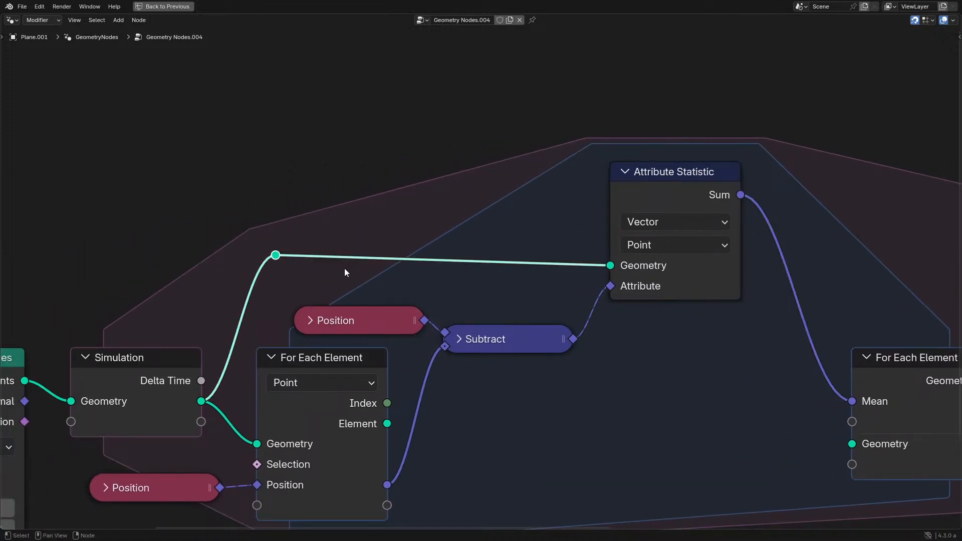
pyautogui.press('g')
pyautogui.click(339, 283)
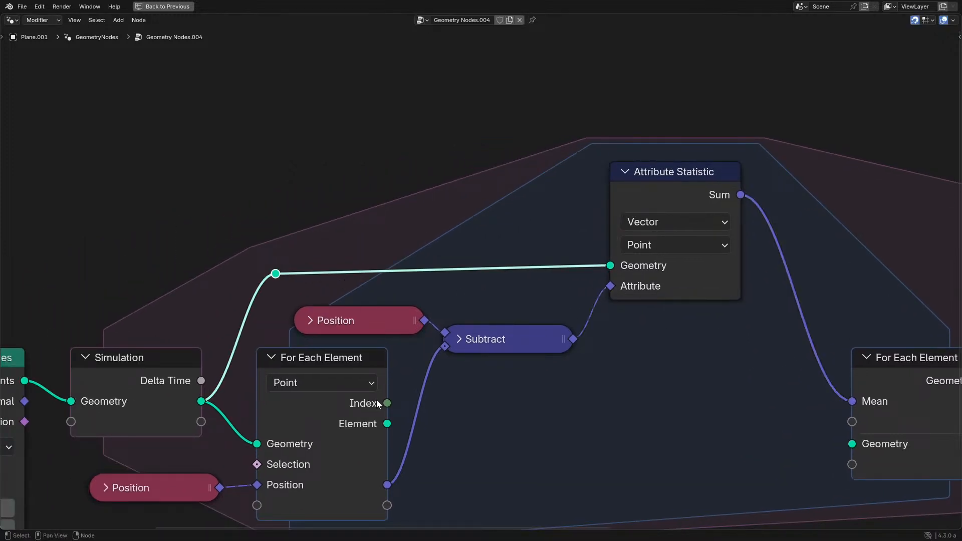
# - Add a Length node fed by the Subtract output, place it below Subtract, and collapse it
pyautogui.moveTo(671, 245); pyautogui.dragTo(639, 217, button='middle')
pyautogui.hotkey('ctrl', 'space')
pyautogui.moveTo(149, 294); pyautogui.dragTo(195, 288, button='middle')
pyautogui.moveTo(300, 280); pyautogui.dragTo(355, 304)
pyautogui.write('len')
pyautogui.press('Return')
pyautogui.click(243, 354)
pyautogui.write('h')
pyautogui.write('sc')
# - Add a Scale vector math node fed by the Subtract vector, with the Length value driving its Scale input
pyautogui.press('Return')
pyautogui.click(354, 307)
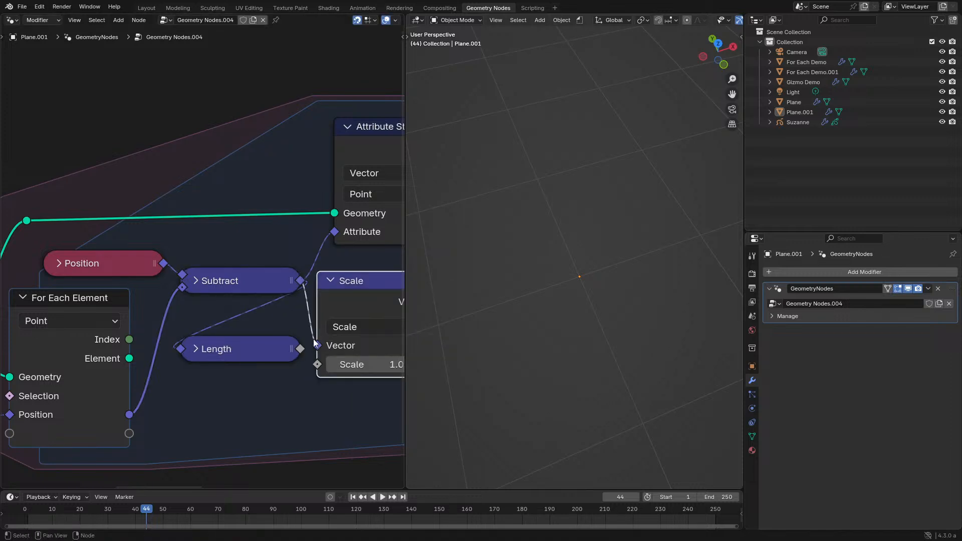
pyautogui.moveTo(299, 349); pyautogui.dragTo(317, 364)
pyautogui.moveTo(346, 329); pyautogui.dragTo(264, 344, button='middle')
pyautogui.click(344, 313)
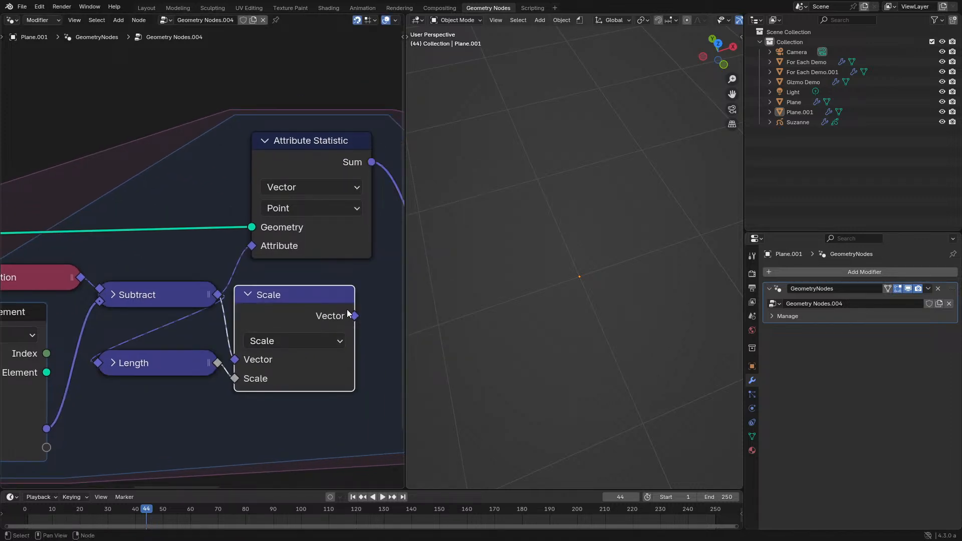
# - Connect the Scale node's Vector to the Attribute Statistic's Attribute, then collapse the node beside Subtract
pyautogui.moveTo(355, 316); pyautogui.dragTo(251, 246)
pyautogui.press('h')
pyautogui.moveTo(266, 295); pyautogui.dragTo(300, 296)
# - Insert a Map Range node between Length and Scale and set its interpolation to Smoother Step
pyautogui.hotkey('shift', 'a')
pyautogui.write('map r')
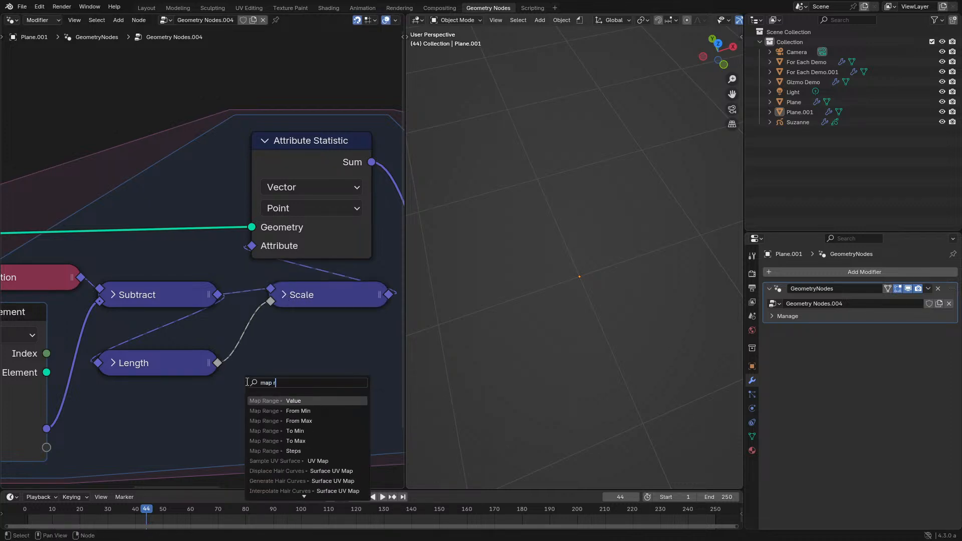
pyautogui.press('Return')
pyautogui.click(262, 332)
pyautogui.moveTo(371, 349); pyautogui.dragTo(269, 303)
pyautogui.click(290, 397)
pyautogui.click(300, 492)
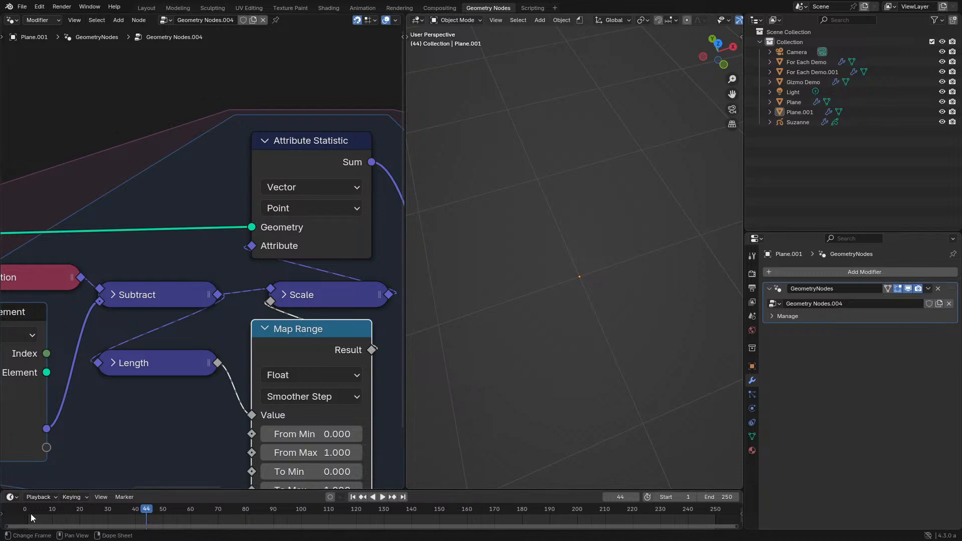
# - Move the Simulation output node next to the Set Position node
pyautogui.hotkey('ctrl', 'space')
pyautogui.scroll(-2, 543, 324)
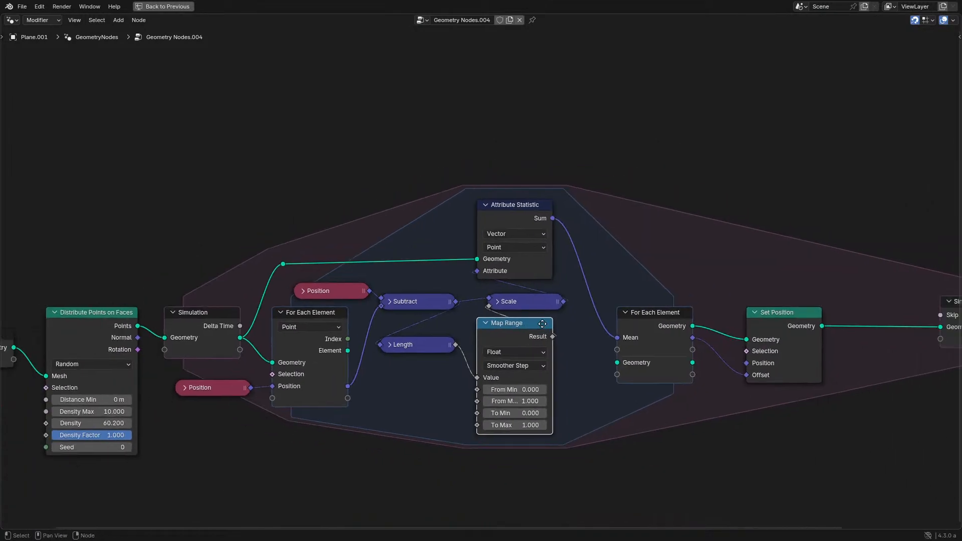
pyautogui.moveTo(543, 323); pyautogui.dragTo(404, 305, button='middle')
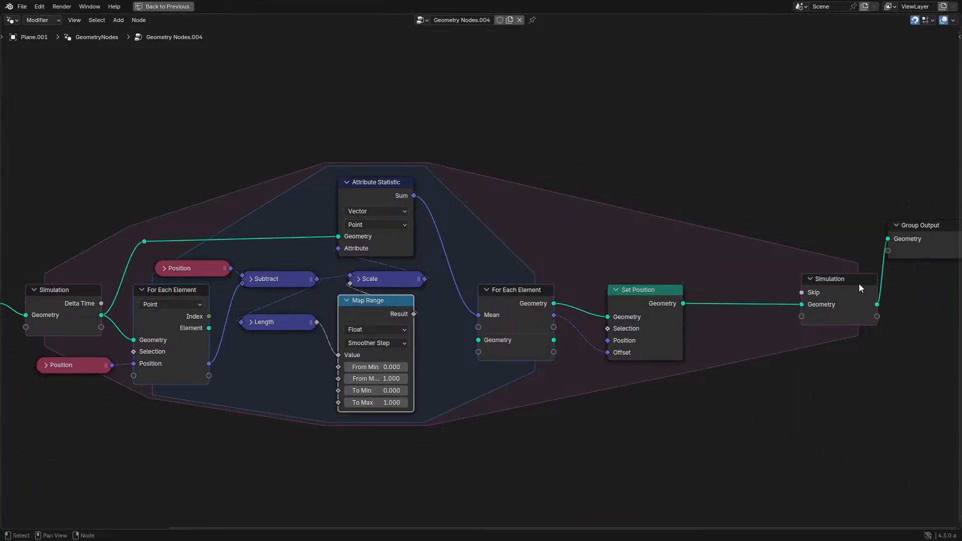
pyautogui.moveTo(832, 281); pyautogui.dragTo(757, 281)
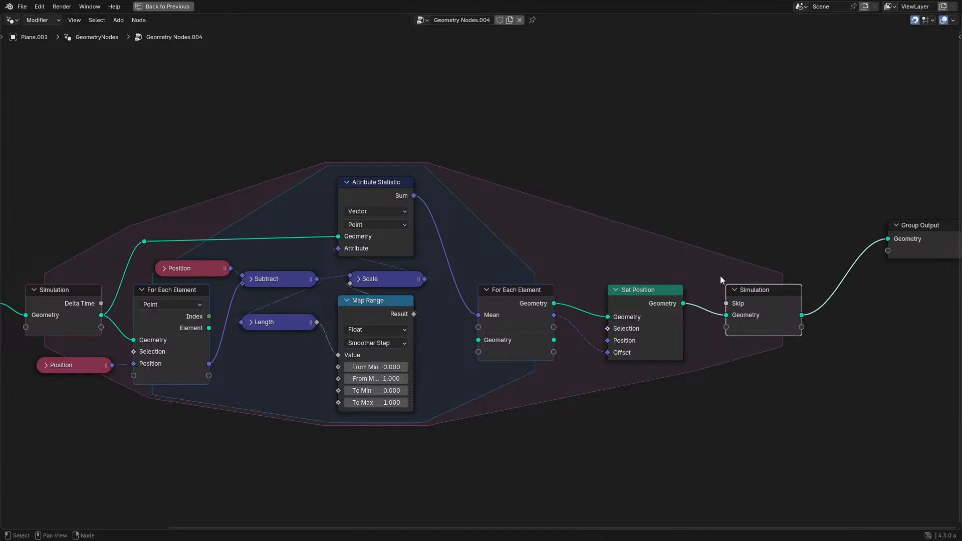
pyautogui.moveTo(552, 266); pyautogui.dragTo(653, 245, button='middle')
pyautogui.scroll(1, 530, 298)
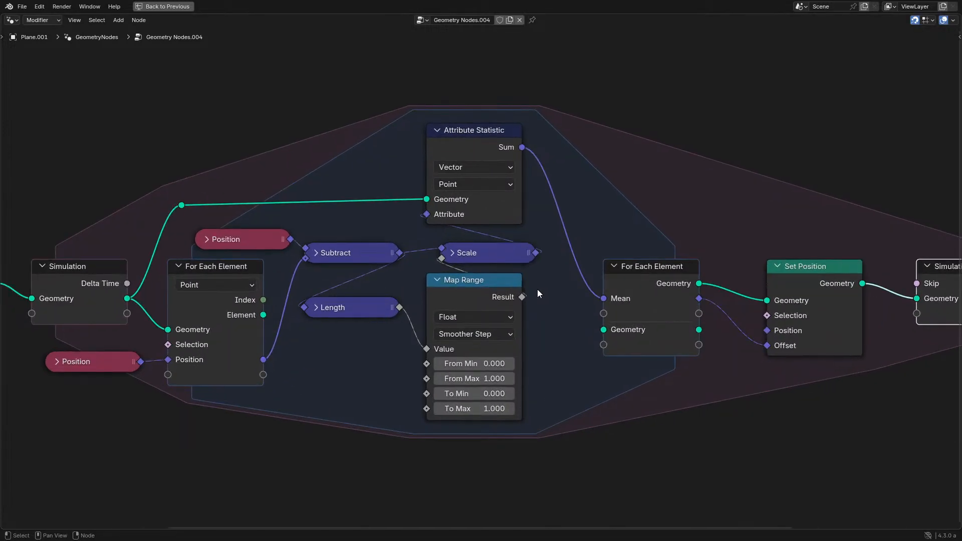
# - Play and scrub the animation from the start to check the simulated points in the viewport
pyautogui.hotkey('ctrl', 'space')
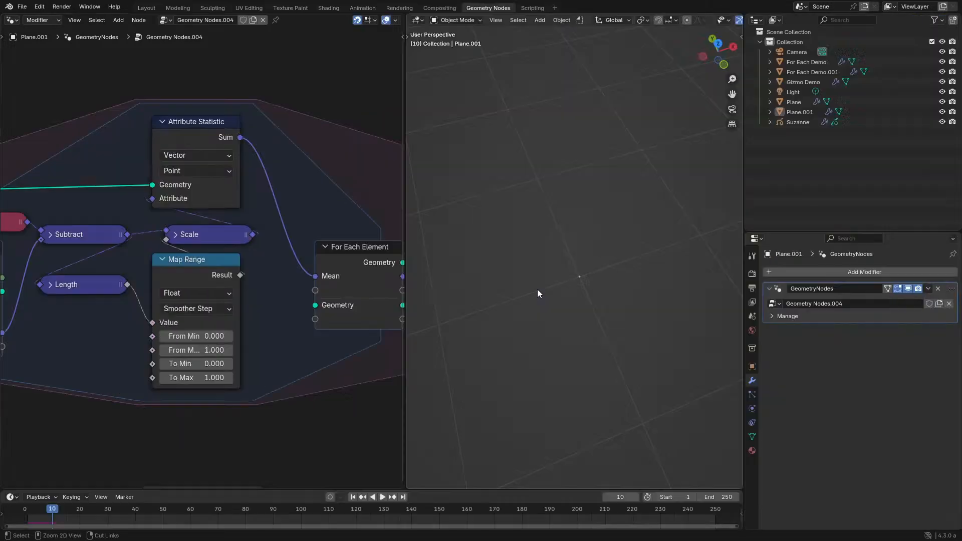
pyautogui.press('space')
pyautogui.click(23, 511)
pyautogui.moveTo(23, 510); pyautogui.dragTo(38, 511)
pyautogui.hotkey('ctrl', 'space')
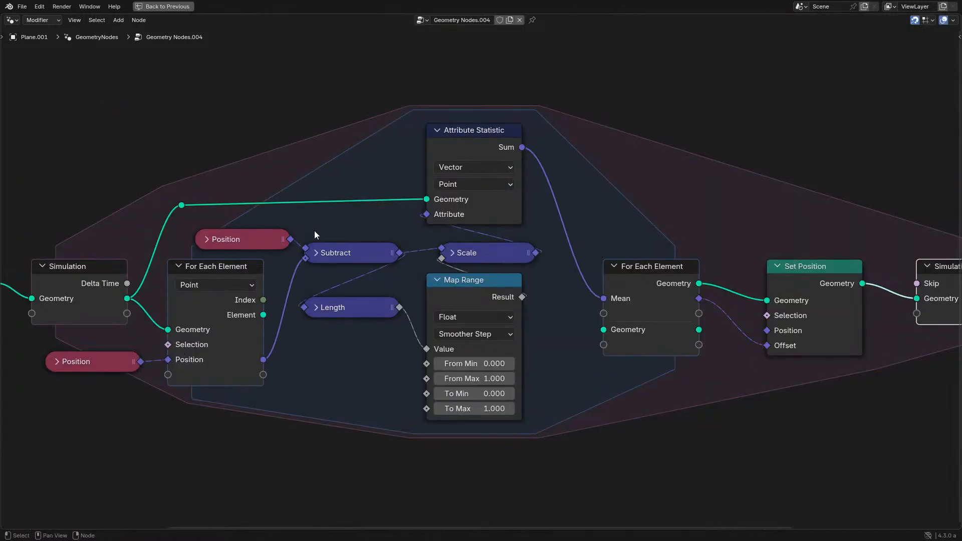
# - Try feeding Set Position's Geometry directly from the Simulation input node and check the viewport
pyautogui.moveTo(131, 301); pyautogui.dragTo(768, 301)
pyautogui.hotkey('ctrl', 'space')
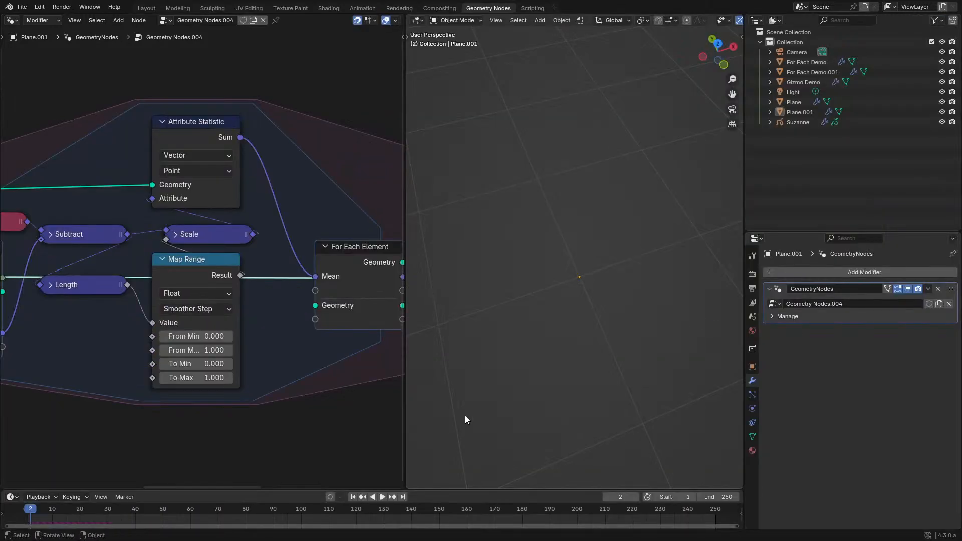
pyautogui.hotkey('ctrl', 'space')
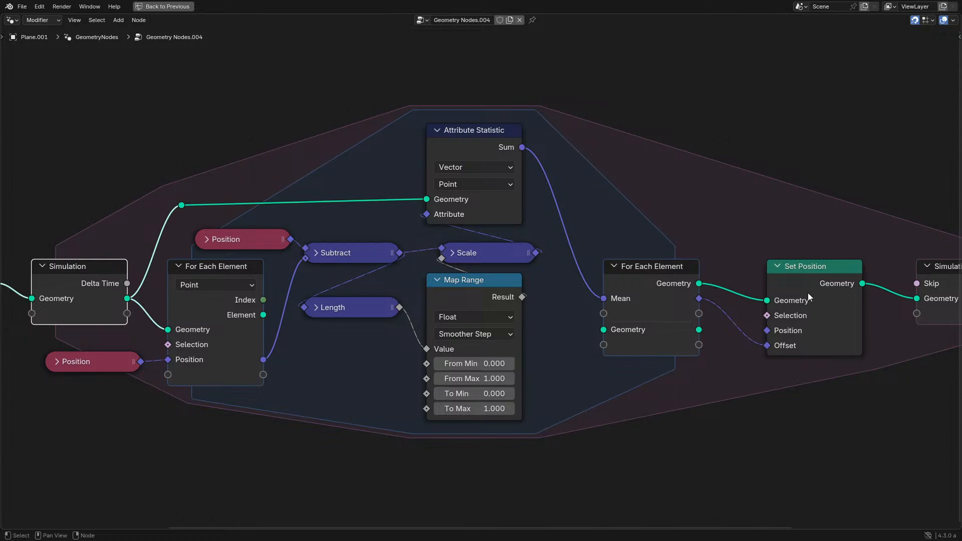
pyautogui.moveTo(766, 293); pyautogui.dragTo(637, 293, button='middle')
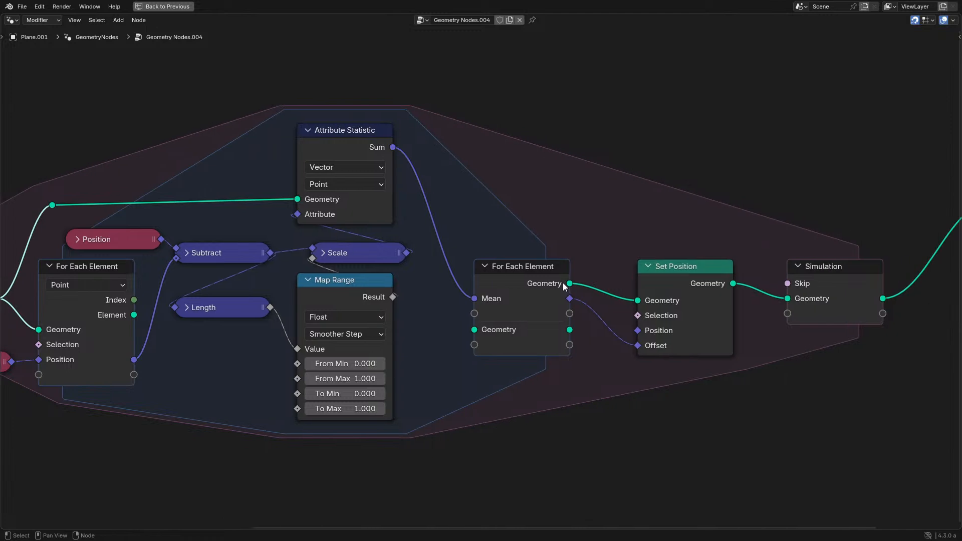
# - Try feeding the Simulation output directly from the For Each Element Geometry, play the animation, then undo the relinking
pyautogui.moveTo(570, 283); pyautogui.dragTo(794, 303)
pyautogui.hotkey('ctrl', 'space')
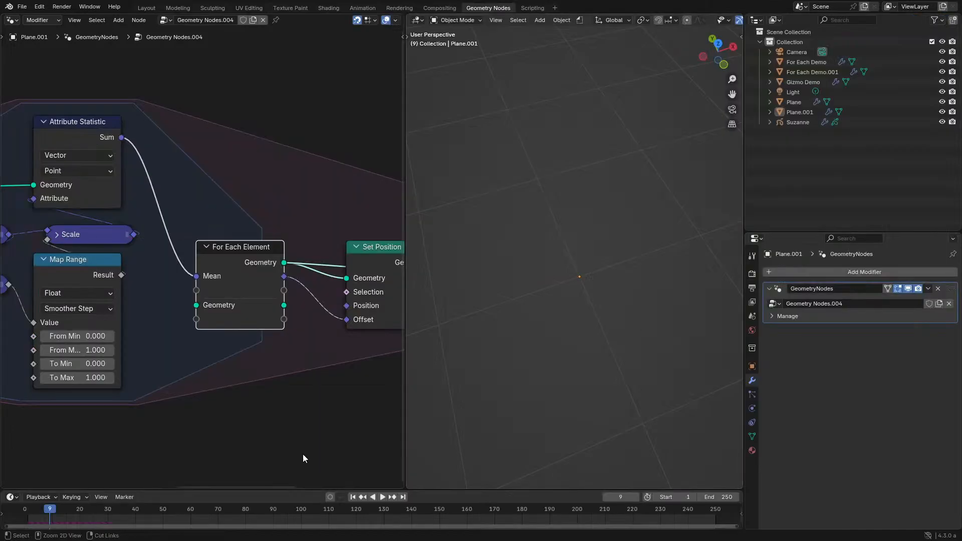
pyautogui.press('space')
pyautogui.press('space')
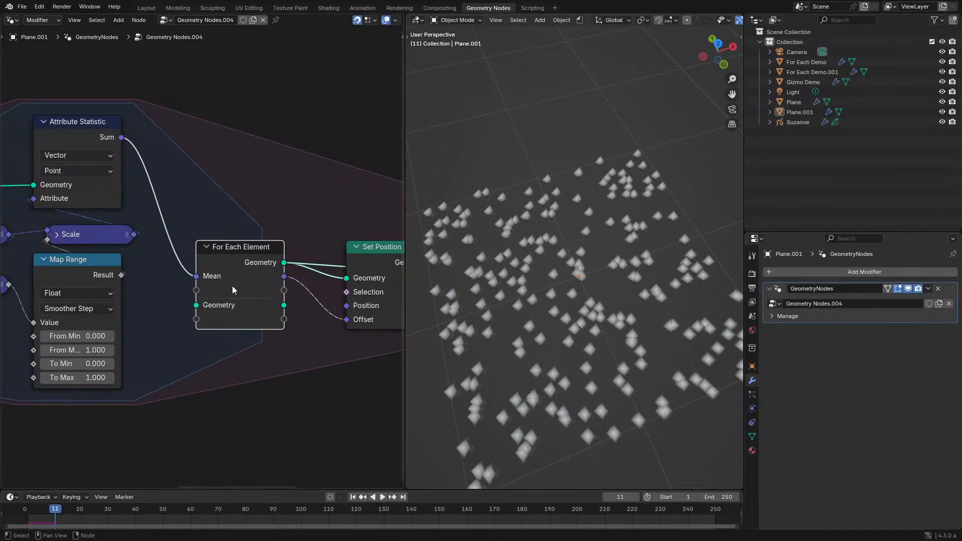
pyautogui.moveTo(233, 285); pyautogui.dragTo(87, 303, button='middle')
pyautogui.click(294, 283)
pyautogui.hotkey('ctrl', 'z')
pyautogui.hotkey('ctrl', 'z')
# - Set the Map Range node's To Max to 0.1 and play the simulation from the start
pyautogui.hotkey('ctrl', 'space')
pyautogui.moveTo(173, 303); pyautogui.dragTo(405, 302, button='middle')
pyautogui.click(419, 424)
pyautogui.write('.')
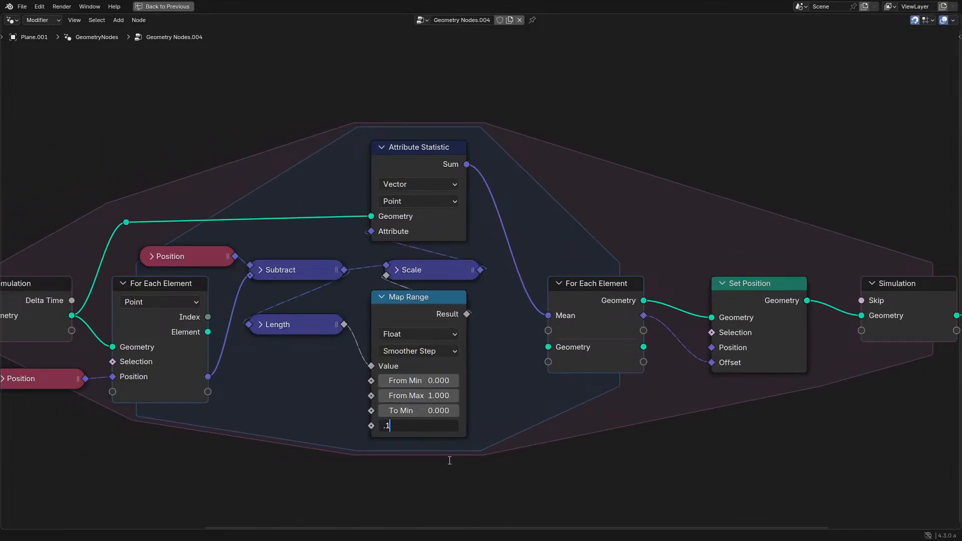
pyautogui.write('1')
pyautogui.press('Return')
pyautogui.hotkey('ctrl', 'space')
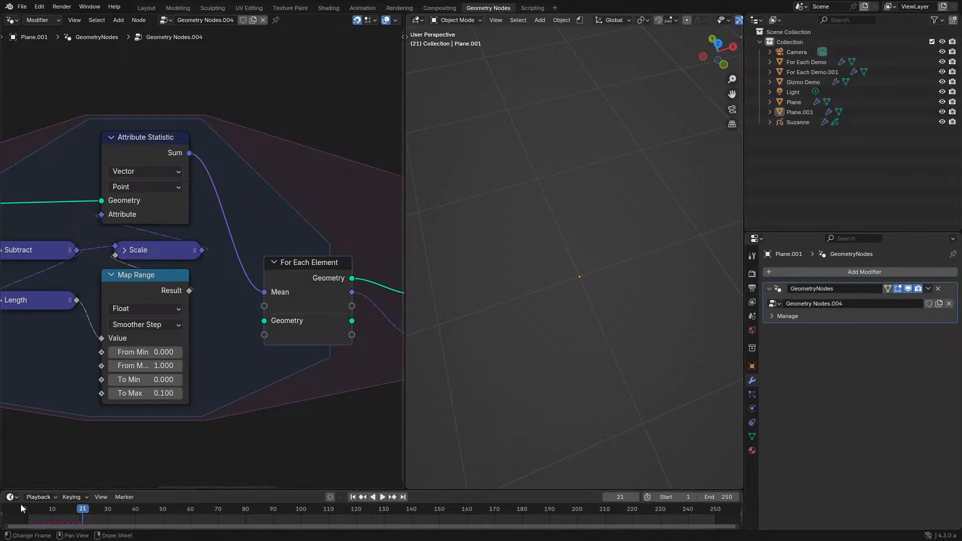
pyautogui.click(23, 511)
pyautogui.press('space')
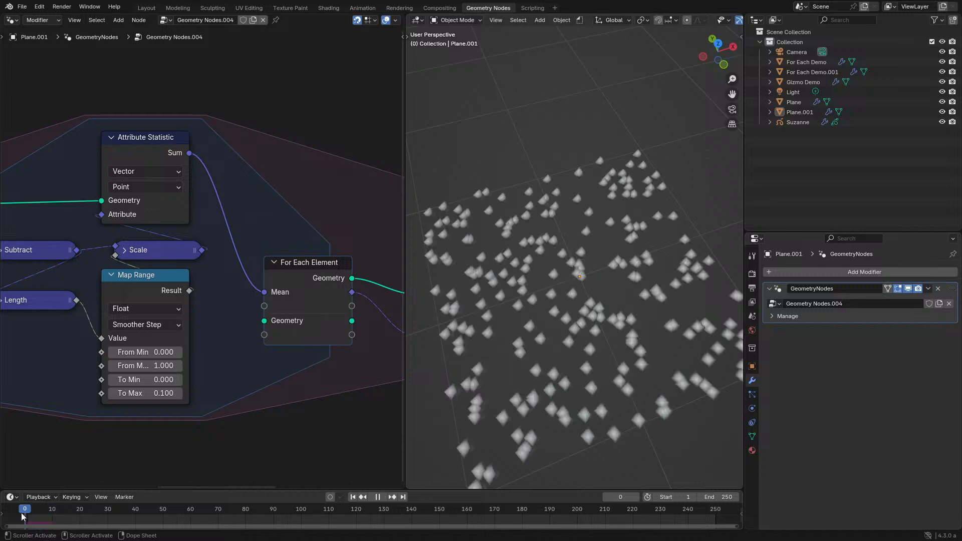
pyautogui.press('space')
# - Set the Map Range node's To Max to 0.01 and play the simulation again
pyautogui.moveTo(142, 394); pyautogui.dragTo(236, 355, button='middle')
pyautogui.doubleClick(236, 354)
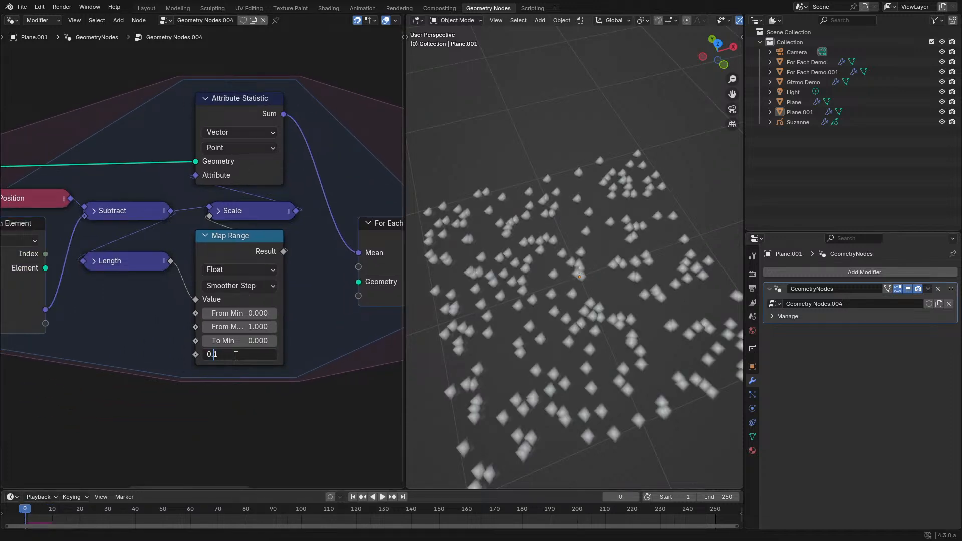
pyautogui.write('0')
pyautogui.press('Return')
pyautogui.press('space')
pyautogui.press('space')
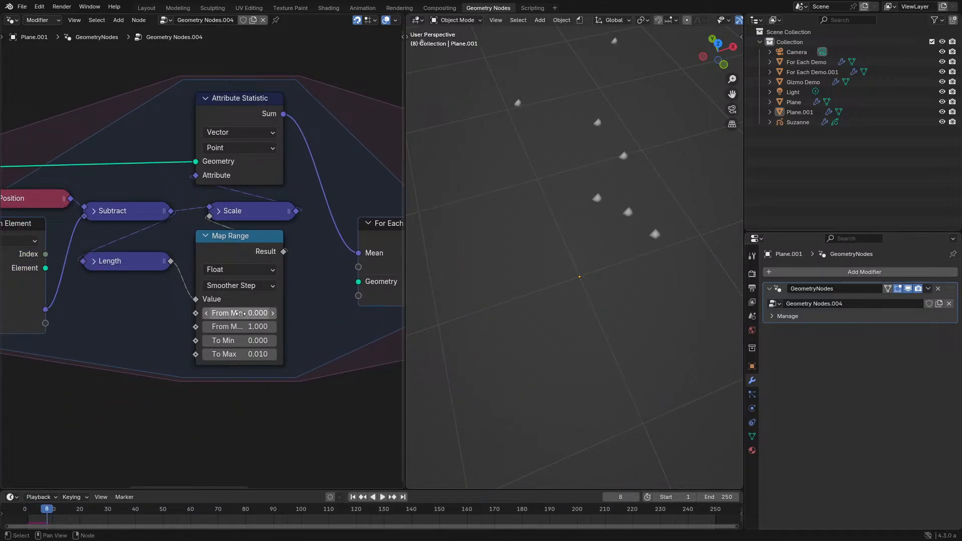
# - Set Map Range's From Min to 1 and From Max to 0, then replay the simulation from the start
pyautogui.click(240, 313)
pyautogui.write('1')
pyautogui.press('Return')
pyautogui.click(241, 327)
pyautogui.write('0')
pyautogui.press('Return')
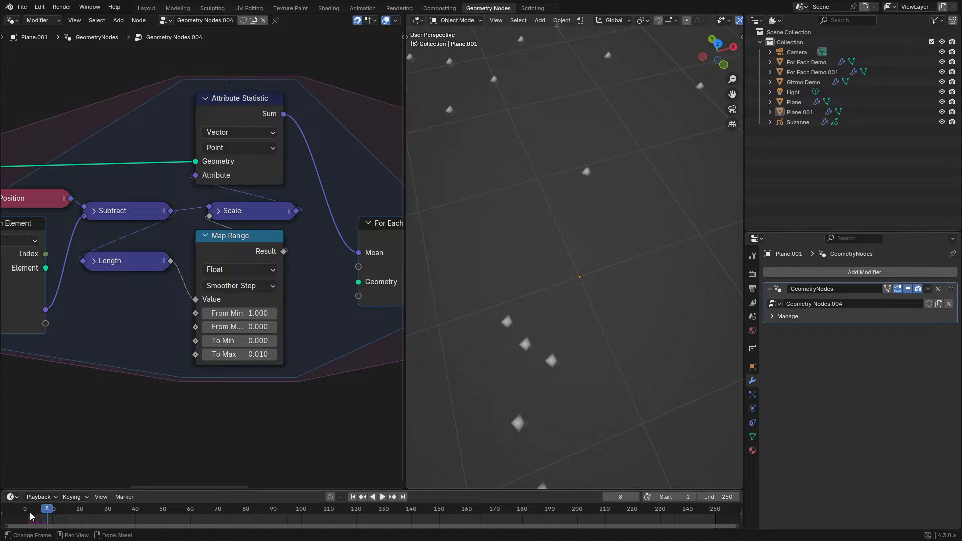
pyautogui.press('space')
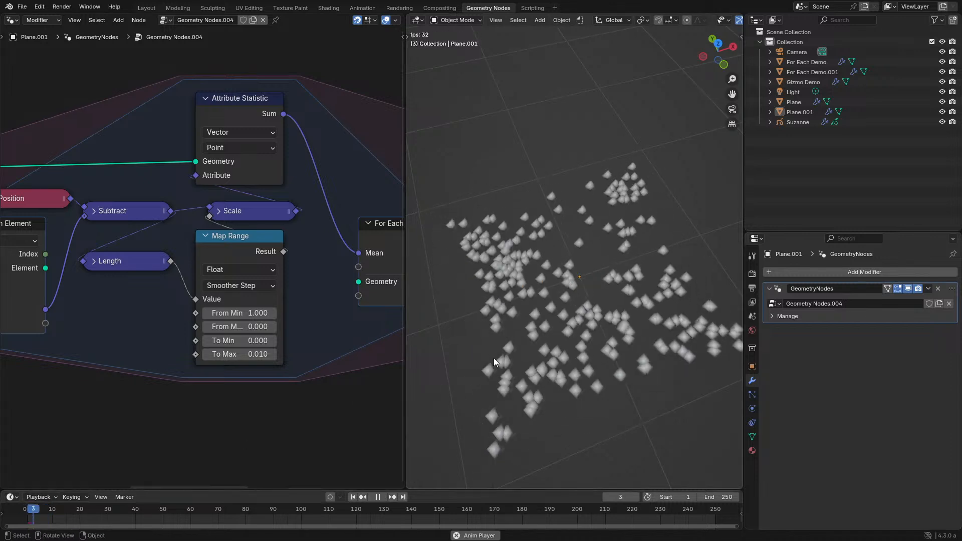
pyautogui.click(17, 510)
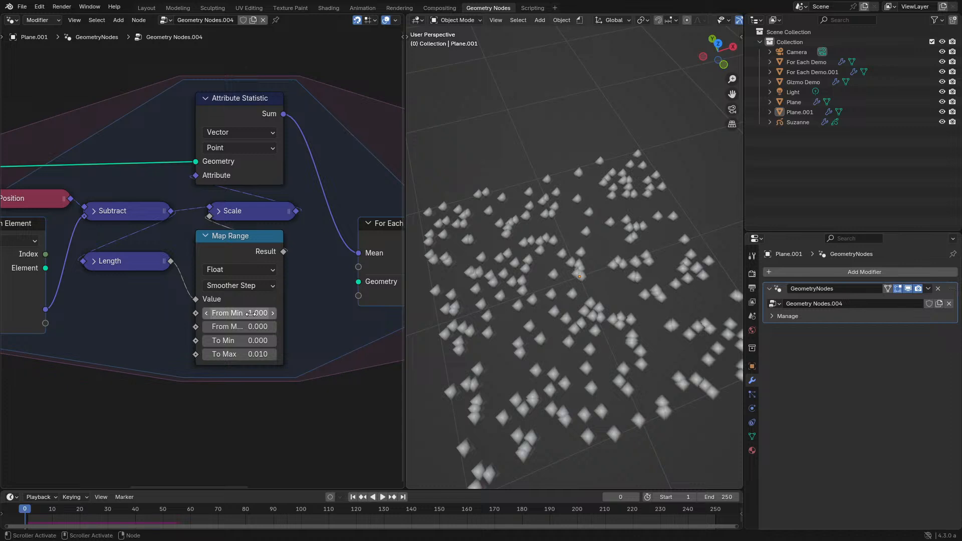
# - Set Map Range's From Min to 0.5 and replay the simulation from the start
pyautogui.write('.5')
pyautogui.press('Return')
pyautogui.press('space')
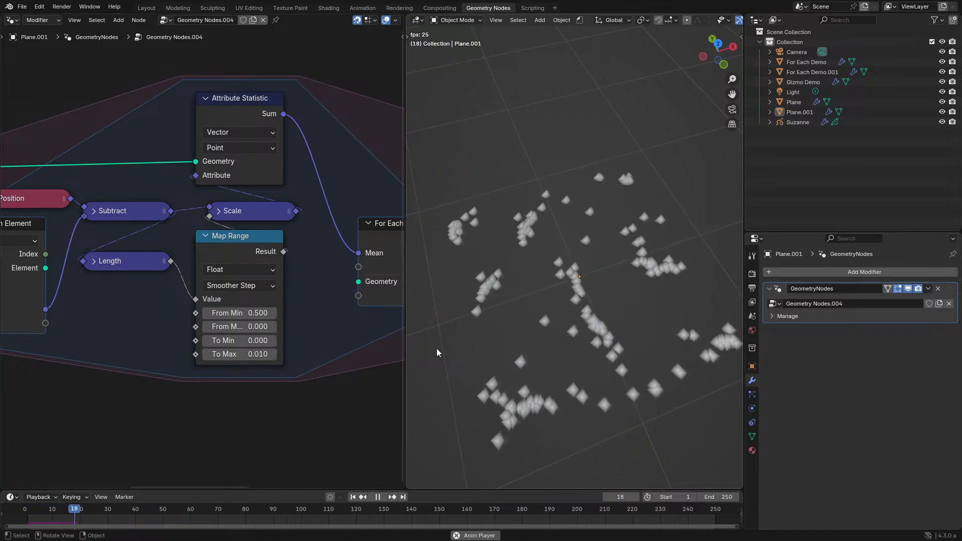
pyautogui.click(10, 516)
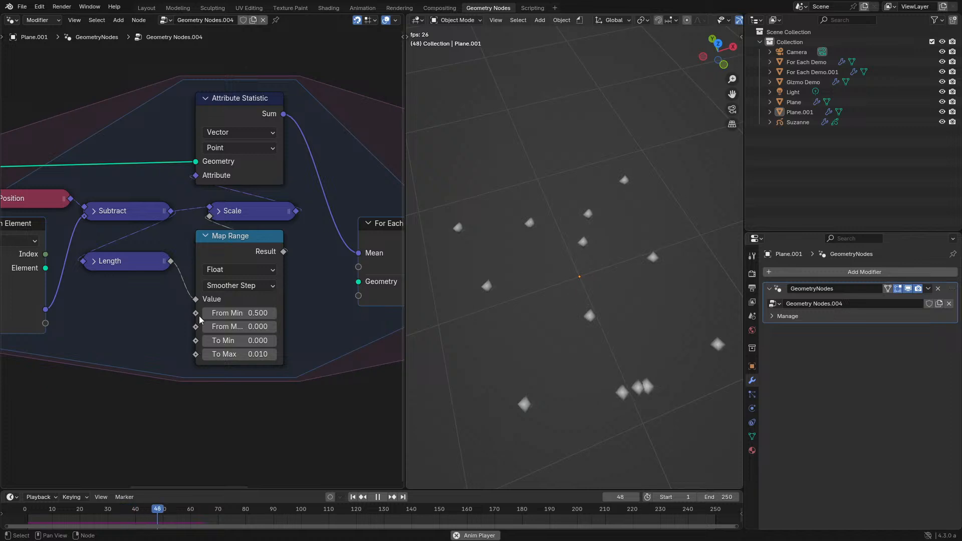
pyautogui.press('space')
# - Align the Map Range node under Scale and move the Length node directly beneath Subtract
pyautogui.moveTo(272, 206); pyautogui.dragTo(356, 231, button='middle')
pyautogui.hotkey('ctrl', 'space')
pyautogui.moveTo(493, 256); pyautogui.dragTo(600, 252, button='middle')
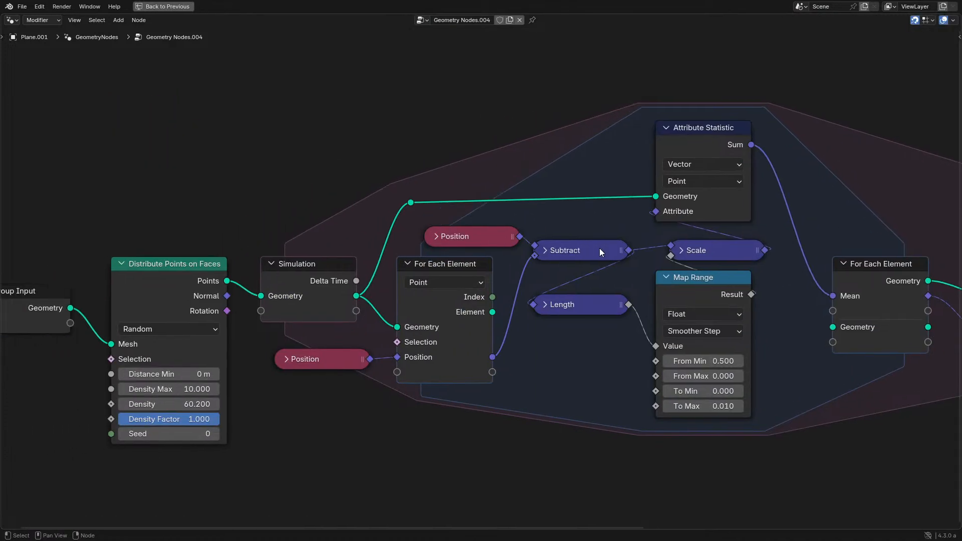
pyautogui.moveTo(488, 235); pyautogui.dragTo(268, 256, button='middle')
pyautogui.scroll(1, 476, 297)
pyautogui.moveTo(476, 296); pyautogui.dragTo(491, 298)
pyautogui.moveTo(352, 318); pyautogui.dragTo(344, 288)
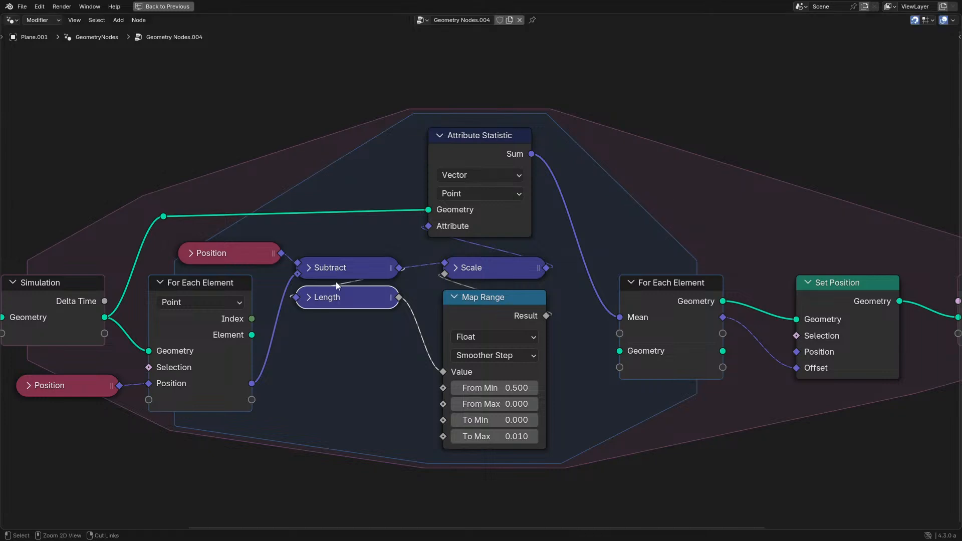
# - Set Map Range's To Max to -0.01 and play the simulation to check how the points spread
pyautogui.hotkey('ctrl', 'space')
pyautogui.press('Escape')
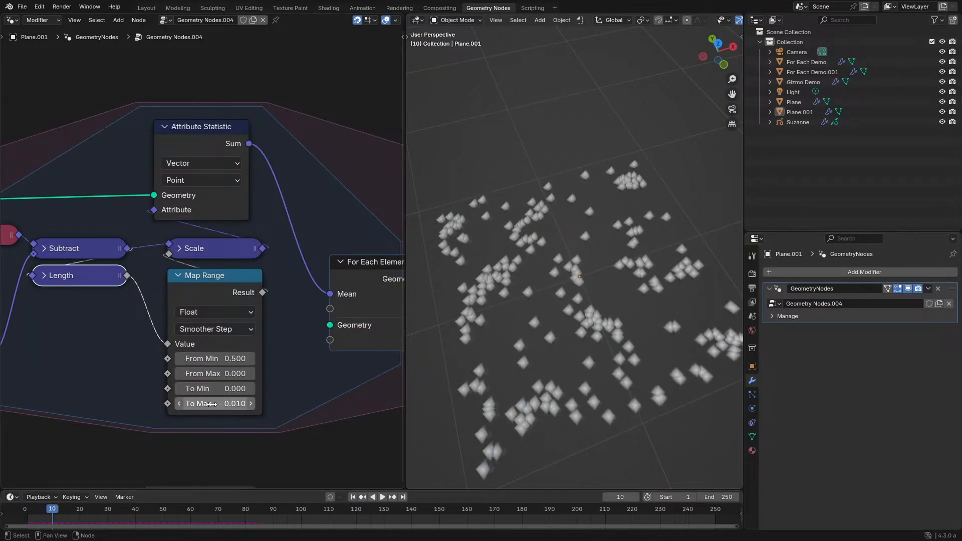
pyautogui.press('space')
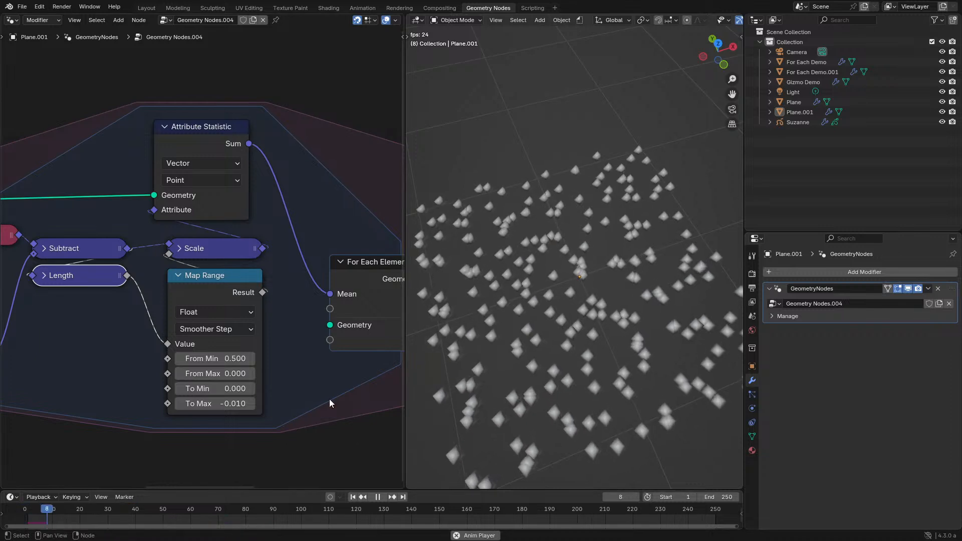
pyautogui.scroll(-3, 554, 330)
pyautogui.scroll(3, 560, 329)
pyautogui.moveTo(560, 328); pyautogui.dragTo(524, 354, button='middle')
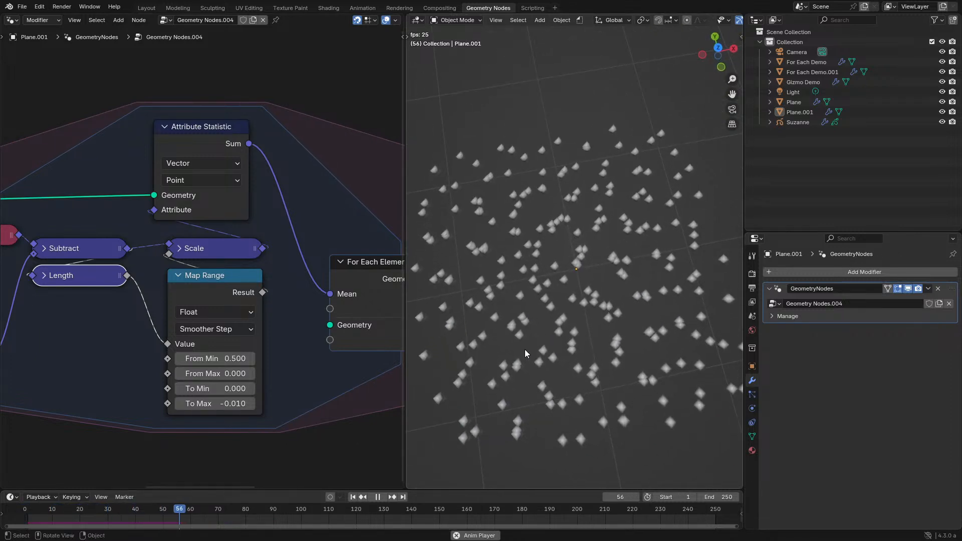
pyautogui.moveTo(549, 313); pyautogui.dragTo(536, 316, button='middle')
pyautogui.moveTo(431, 274); pyautogui.dragTo(441, 276, button='middle')
pyautogui.press('space')
# - Add a collapsed Normalize node fed by Subtract, place it above Subtract, and connect its output to Scale's vector input
pyautogui.moveTo(120, 303); pyautogui.dragTo(92, 359)
pyautogui.write('nor')
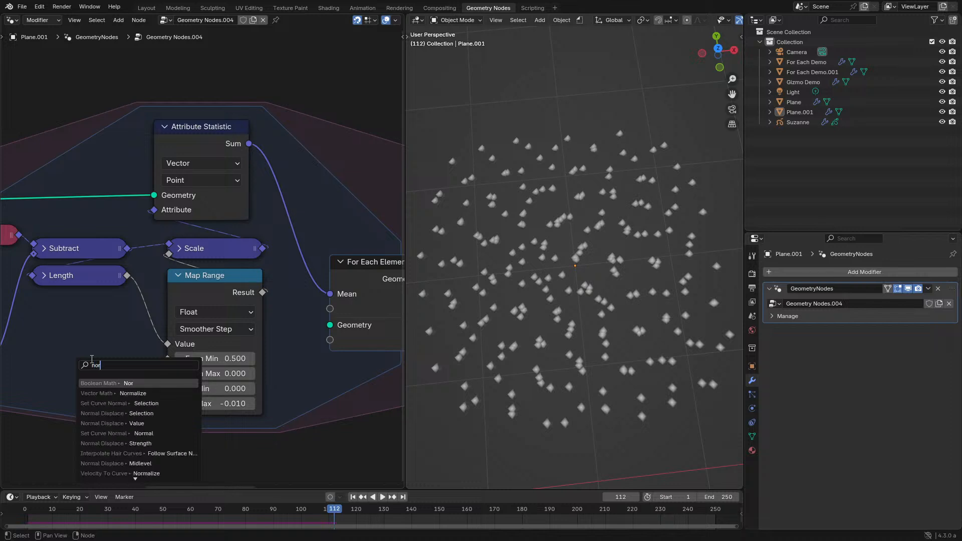
pyautogui.write('m')
pyautogui.press('Return')
pyautogui.click(106, 358)
pyautogui.press('h')
pyautogui.press('g')
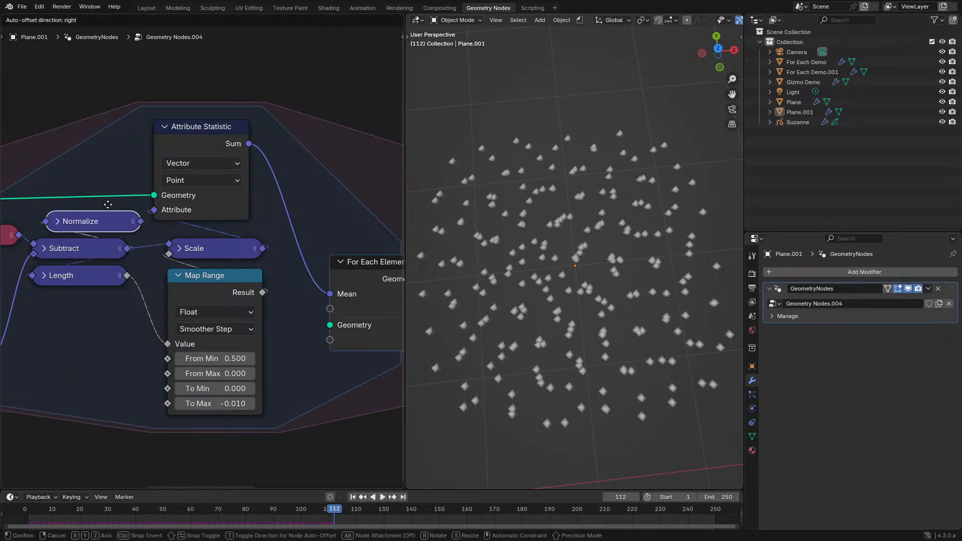
pyautogui.click(107, 207)
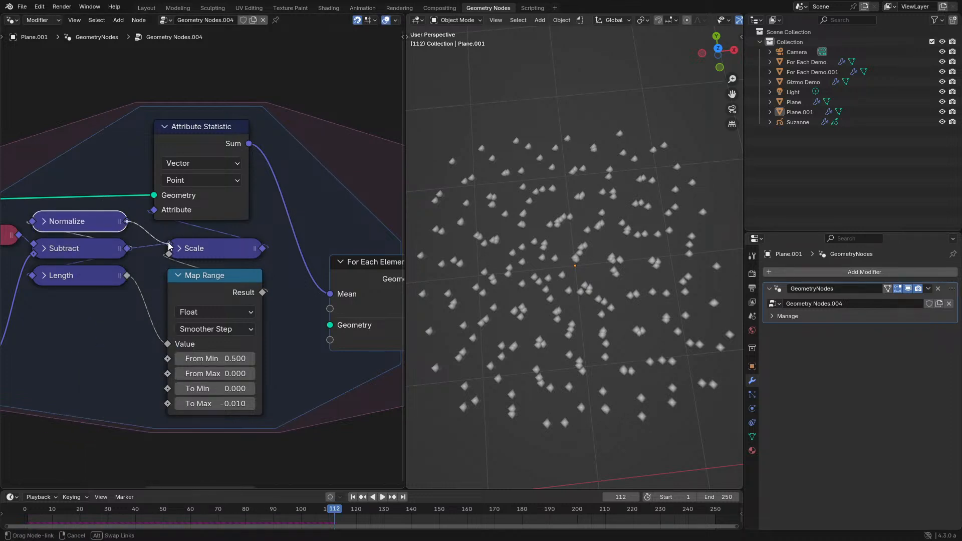
pyautogui.moveTo(169, 246); pyautogui.dragTo(168, 245)
# - Set the Map Range interpolation to Linear and play the simulation from the start
pyautogui.click(215, 329)
pyautogui.click(195, 362)
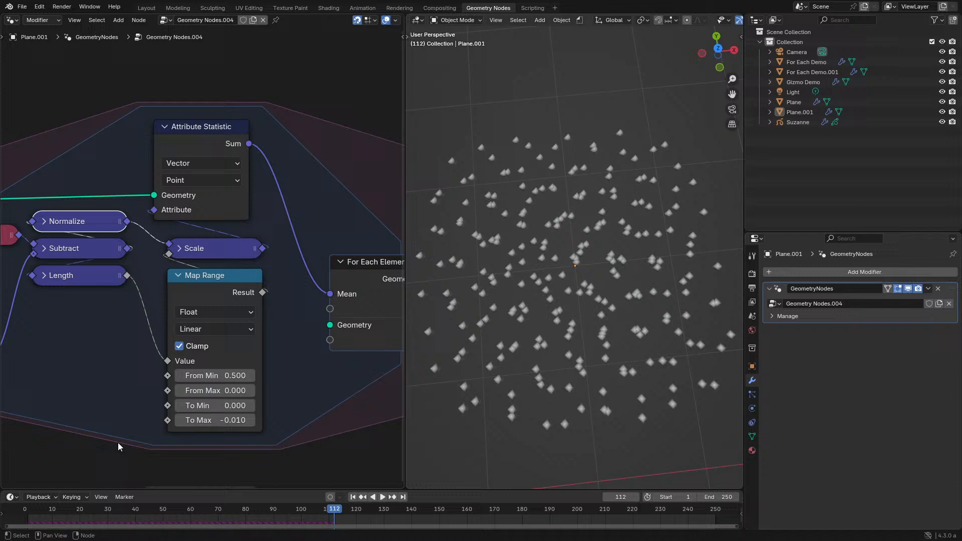
pyautogui.click(20, 510)
pyautogui.press('space')
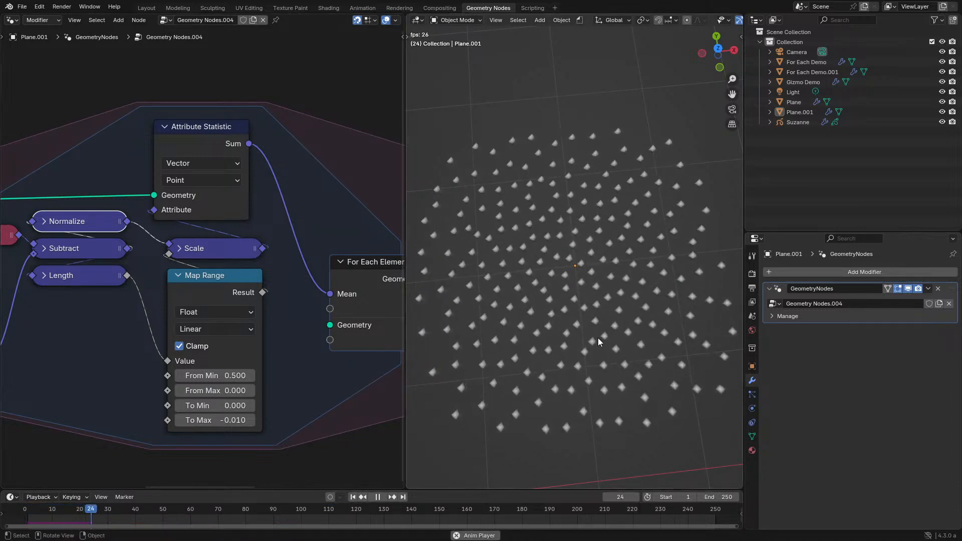
# - Examine the spacing of the simulated points in an enlarged viewport from different angles and distances
pyautogui.moveTo(597, 338); pyautogui.dragTo(636, 311, button='middle')
pyautogui.hotkey('ctrl', 'space')
pyautogui.scroll(-4, 586, 328)
pyautogui.moveTo(581, 333); pyautogui.dragTo(560, 299, button='middle')
pyautogui.scroll(1, 537, 316)
pyautogui.scroll(-2, 544, 335)
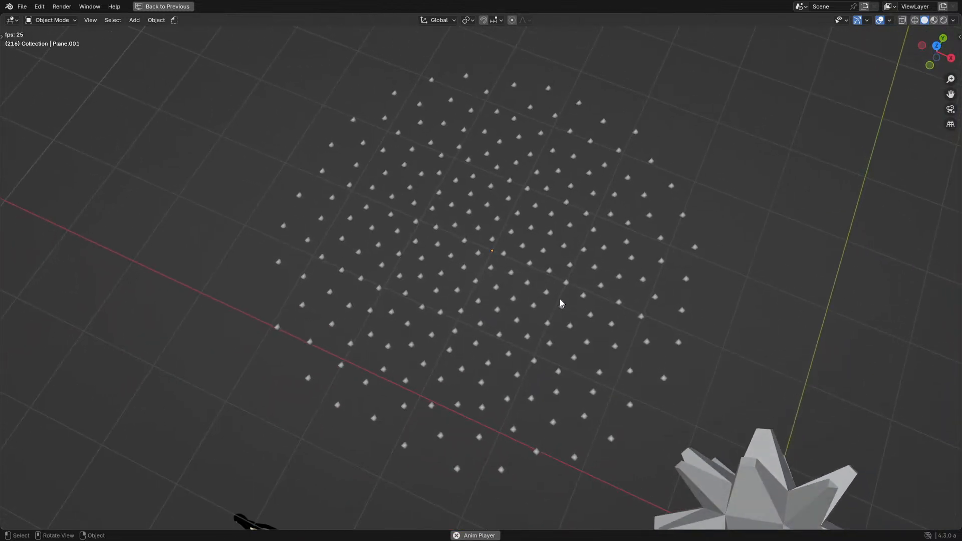
pyautogui.scroll(5, 548, 303)
pyautogui.scroll(-5, 545, 303)
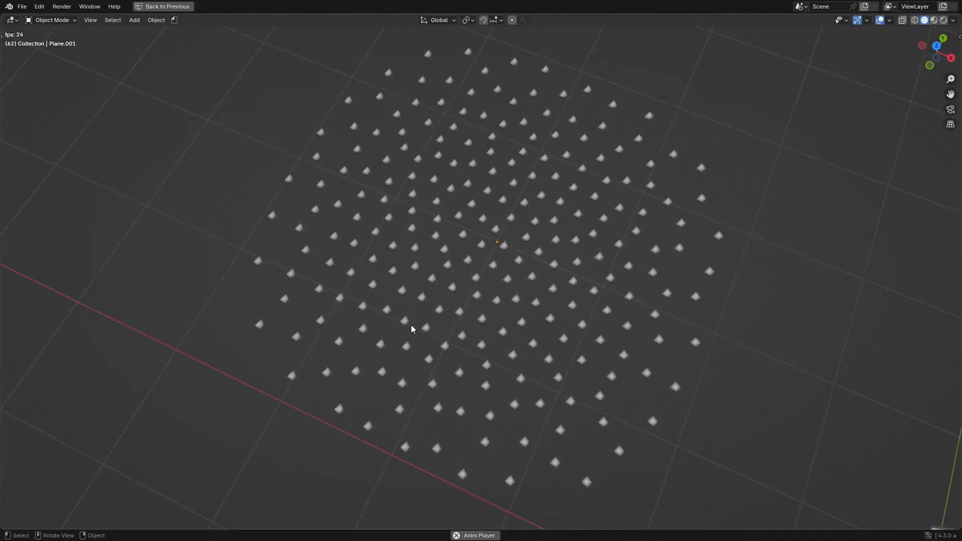
pyautogui.hotkey('ctrl', 'space')
pyautogui.hotkey('ctrl', 'space')
# - Turn on the node timings overlay for the node tree and briefly play the simulation to check execution times
pyautogui.press('space')
pyautogui.scroll(-2, 626, 286)
pyautogui.moveTo(638, 283); pyautogui.dragTo(338, 295, button='middle')
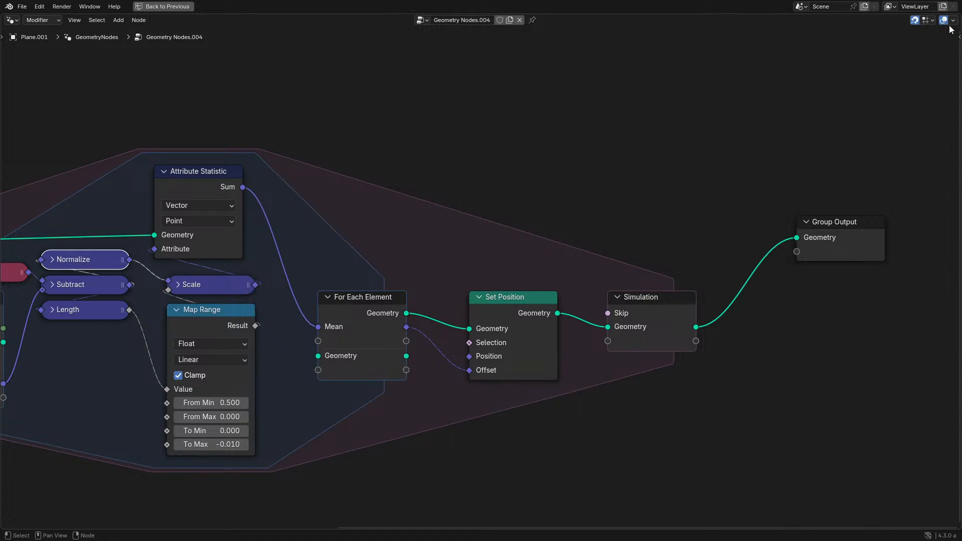
pyautogui.click(894, 102)
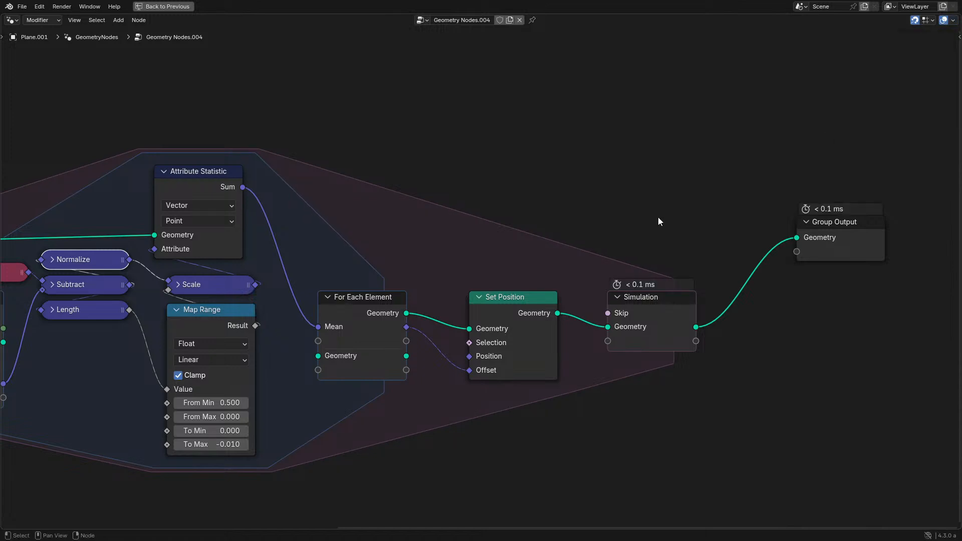
pyautogui.moveTo(399, 258); pyautogui.dragTo(456, 232, button='middle')
pyautogui.scroll(-1, 457, 232)
pyautogui.press('space')
pyautogui.press('space')
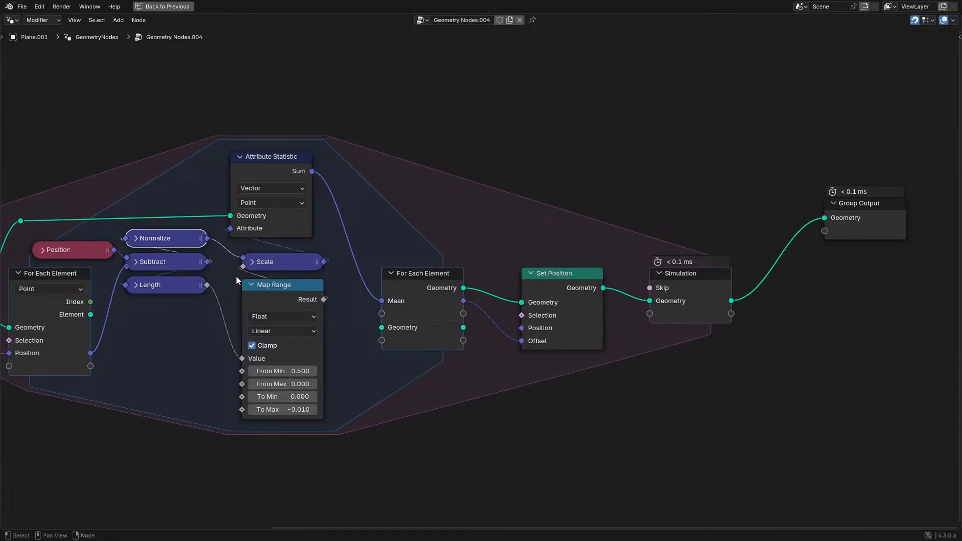
# - Set the Distribute Points on Faces Density to 200 and play the simulation from the start
pyautogui.hotkey('ctrl', 'space')
pyautogui.click(14, 508)
pyautogui.moveTo(74, 376); pyautogui.dragTo(47, 338, button='middle')
pyautogui.moveTo(89, 237); pyautogui.dragTo(268, 240, button='middle')
pyautogui.write('2')
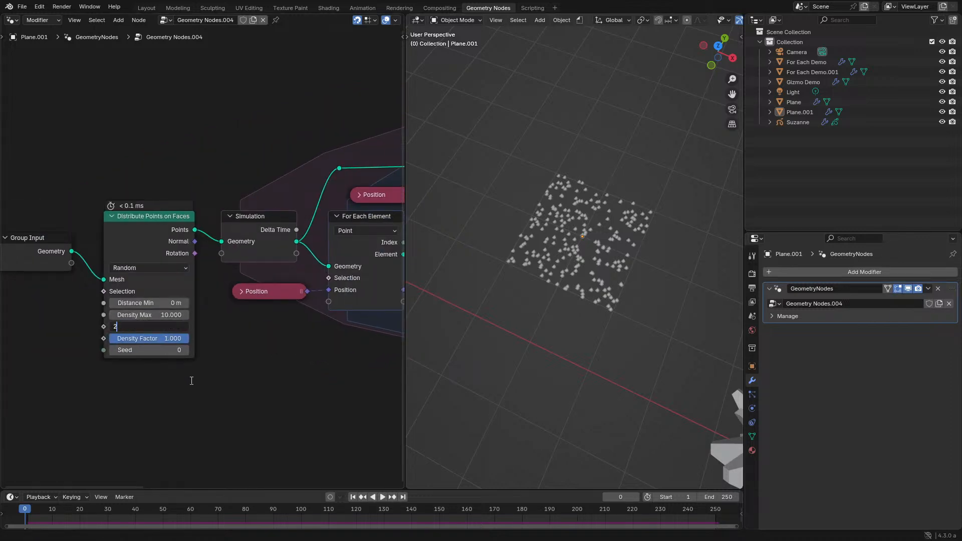
pyautogui.write('00')
pyautogui.press('Return')
pyautogui.press('space')
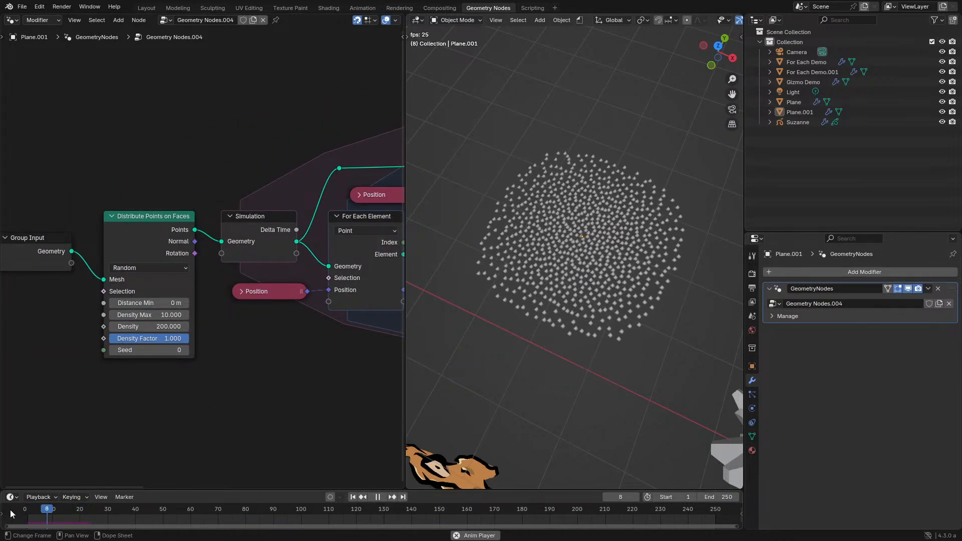
# - Examine the denser point simulation during playback, viewing the point spacing up close and from a distance
pyautogui.scroll(2, 507, 296)
pyautogui.moveTo(515, 296)
pyautogui.mouseDown(button='middle')
pyautogui.moveTo(539, 295)
pyautogui.moveTo(541, 308)
pyautogui.moveTo(529, 276)
pyautogui.moveTo(487, 312)
pyautogui.moveTo(557, 268)
pyautogui.moveTo(551, 297)
pyautogui.moveTo(522, 323)
pyautogui.moveTo(552, 269)
pyautogui.moveTo(497, 295)
pyautogui.mouseUp(button='middle')
pyautogui.press('space')
pyautogui.press('space')
pyautogui.press('space')
pyautogui.hotkey('ctrl', 'space')
pyautogui.press('space')
pyautogui.scroll(-5, 524, 300)
pyautogui.scroll(2, 527, 275)
pyautogui.scroll(6, 544, 268)
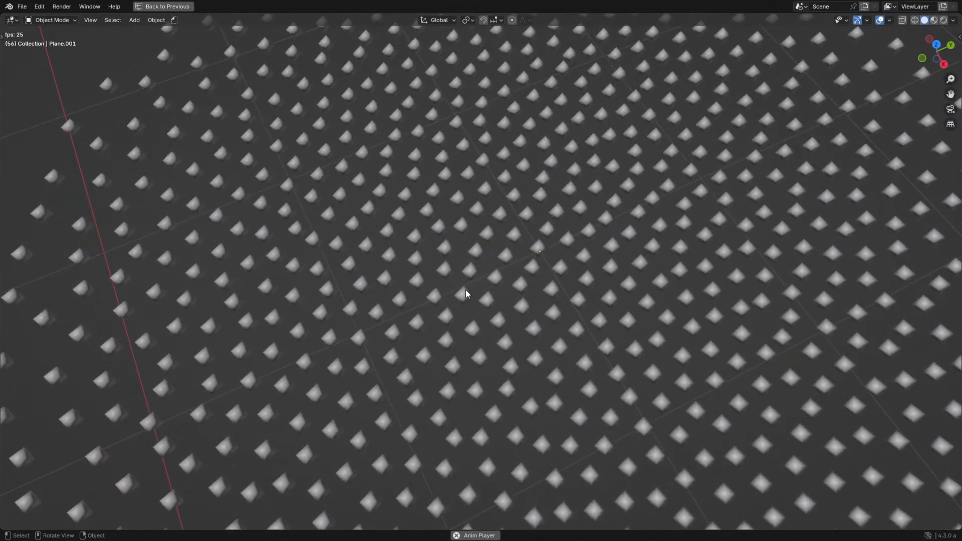
pyautogui.hotkey('ctrl', 'space')
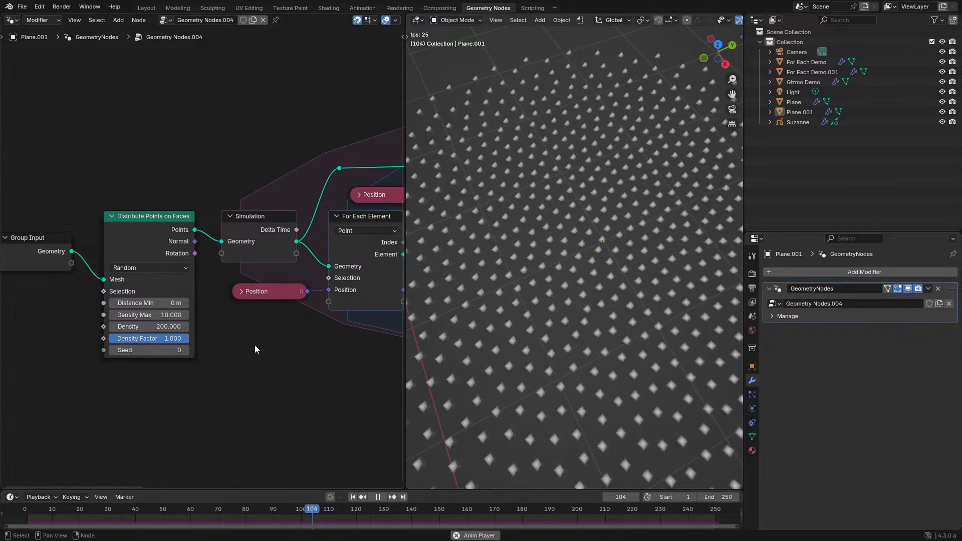
# - Set the Map Range node's To Min to 0.01 and replay the simulation from the start
pyautogui.moveTo(289, 321); pyautogui.dragTo(194, 332, button='middle')
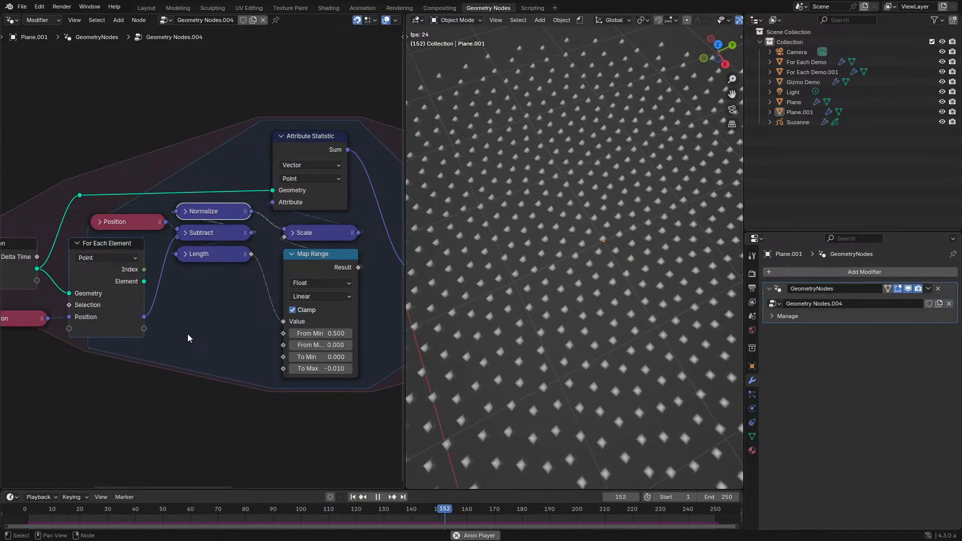
pyautogui.press('space')
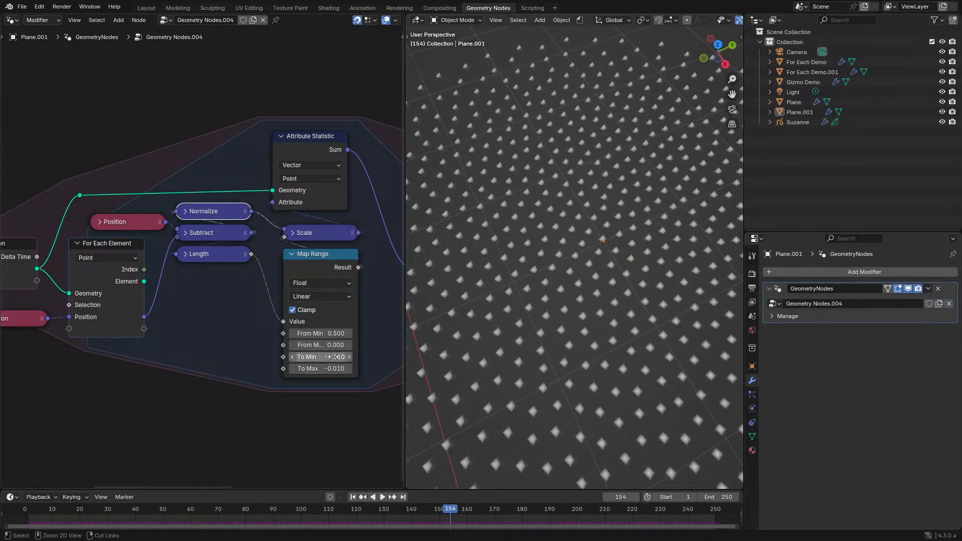
pyautogui.press('space')
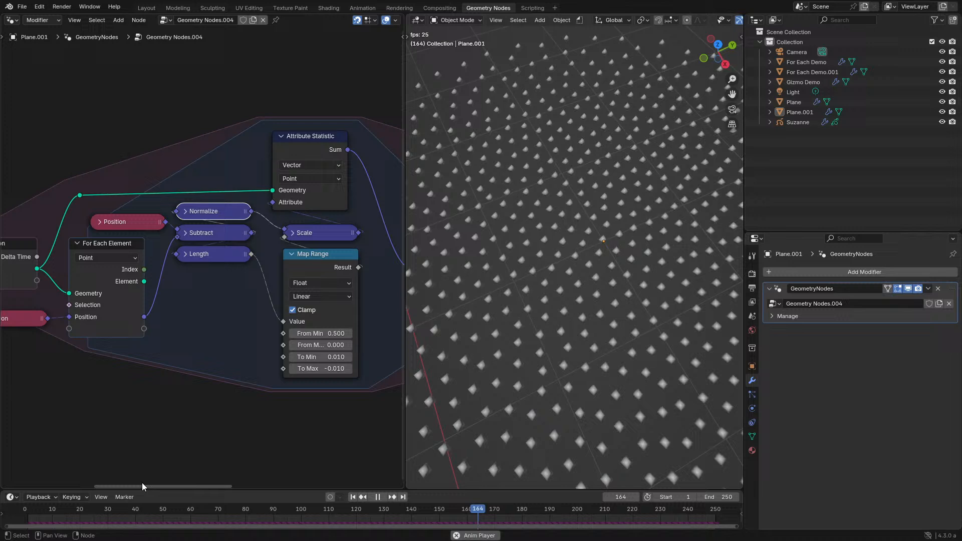
pyautogui.click(26, 513)
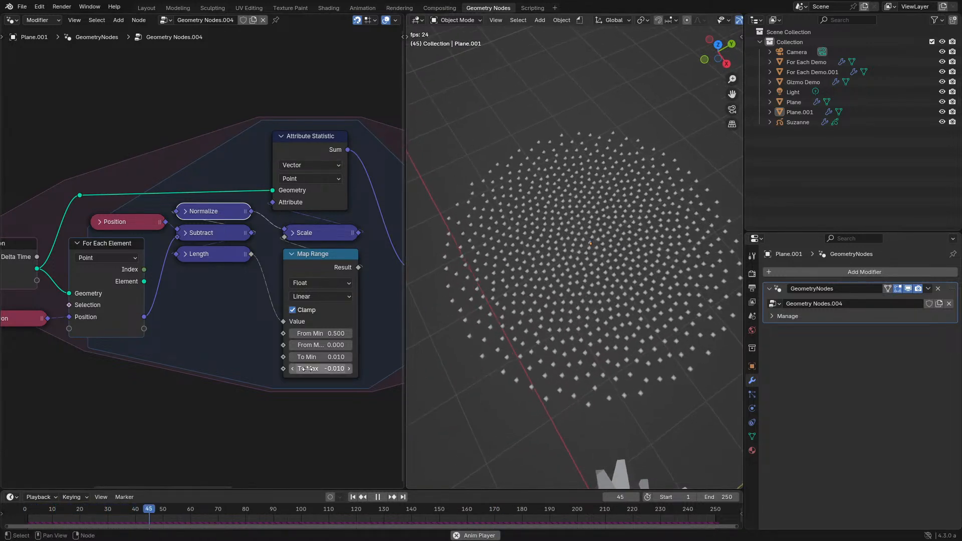
# - Set the Map Range node's From Min to 0.1 and replay the simulation from the start
pyautogui.click(318, 333)
pyautogui.write('.1')
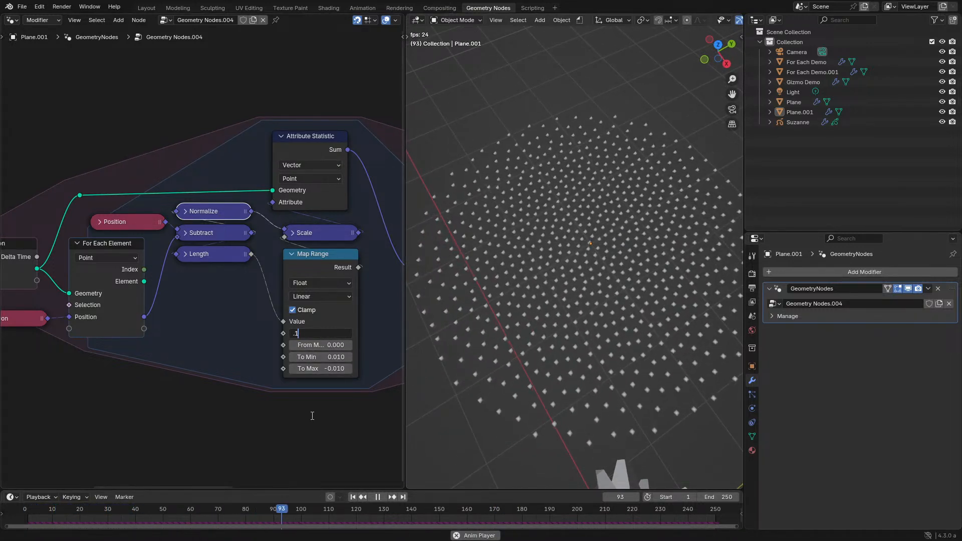
pyautogui.press('Return')
pyautogui.click(25, 512)
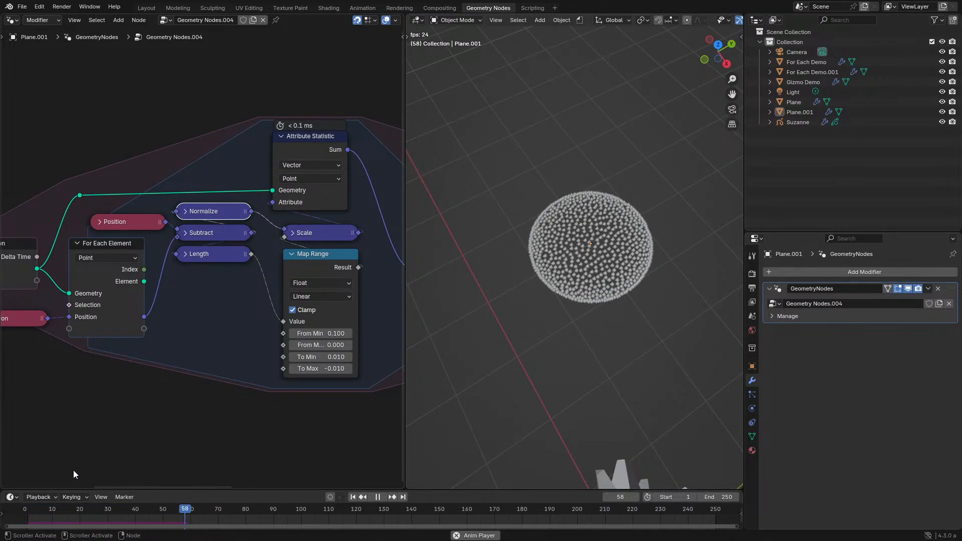
# - Pause and replay the simulation from the start several times, examining how the points spread with the current Map Range values
pyautogui.click(20, 509)
pyautogui.press('space')
pyautogui.press('-')
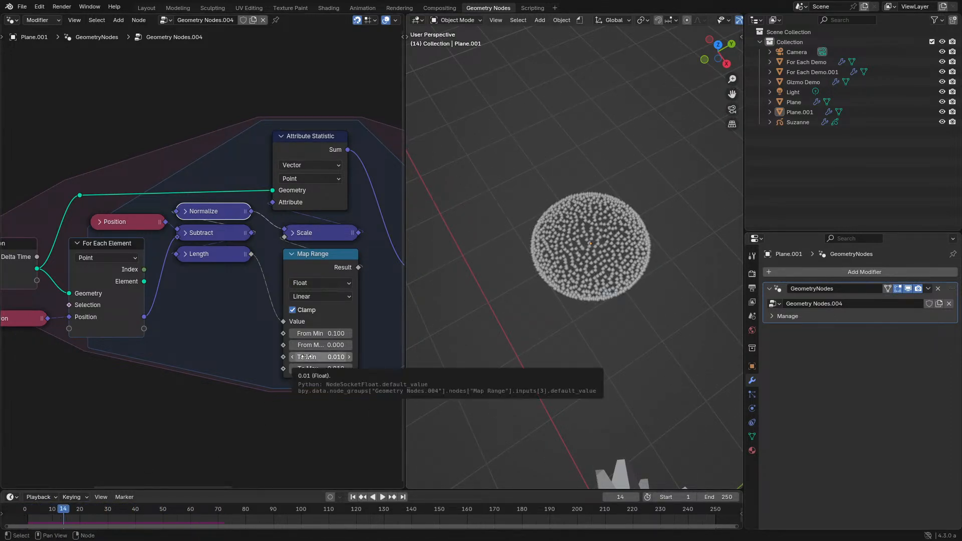
pyautogui.press('space')
pyautogui.click(23, 511)
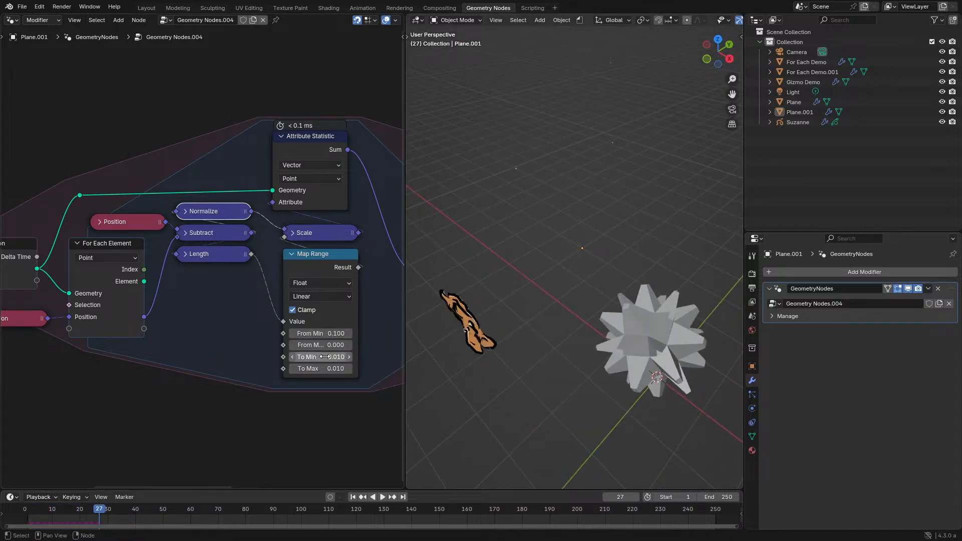
pyautogui.click(20, 511)
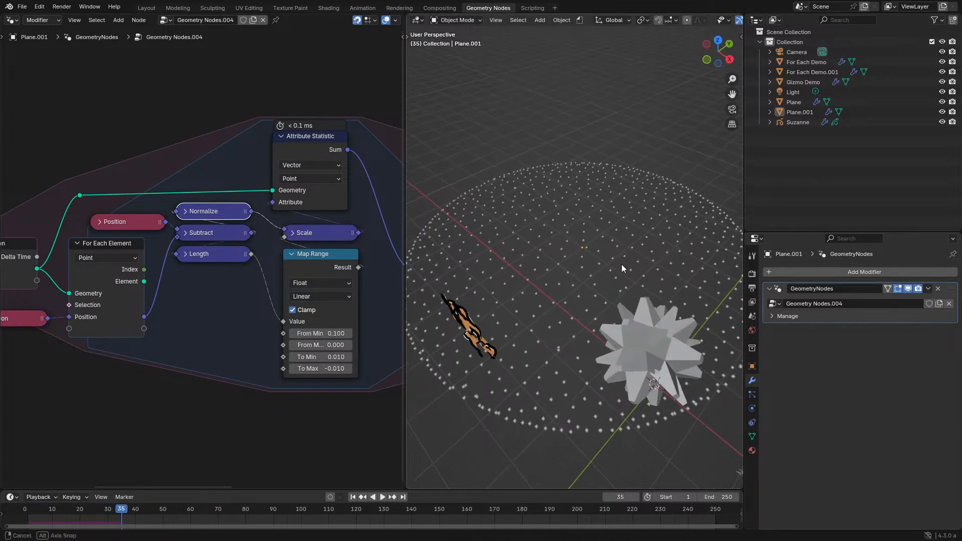
# - In a maximized node editor, reveal the Attribute Statistic node's hidden sockets and move the node above the Scale node
pyautogui.hotkey('ctrl', 'space')
pyautogui.moveTo(282, 284); pyautogui.dragTo(364, 312, button='middle')
pyautogui.click(647, 176)
pyautogui.hotkey('ctrl', 'h')
pyautogui.moveTo(656, 189); pyautogui.dragTo(701, 136)
pyautogui.moveTo(506, 282); pyautogui.dragTo(447, 371, button='middle')
pyautogui.moveTo(292, 289); pyautogui.dragTo(380, 325)
pyautogui.press('g')
pyautogui.click(393, 266)
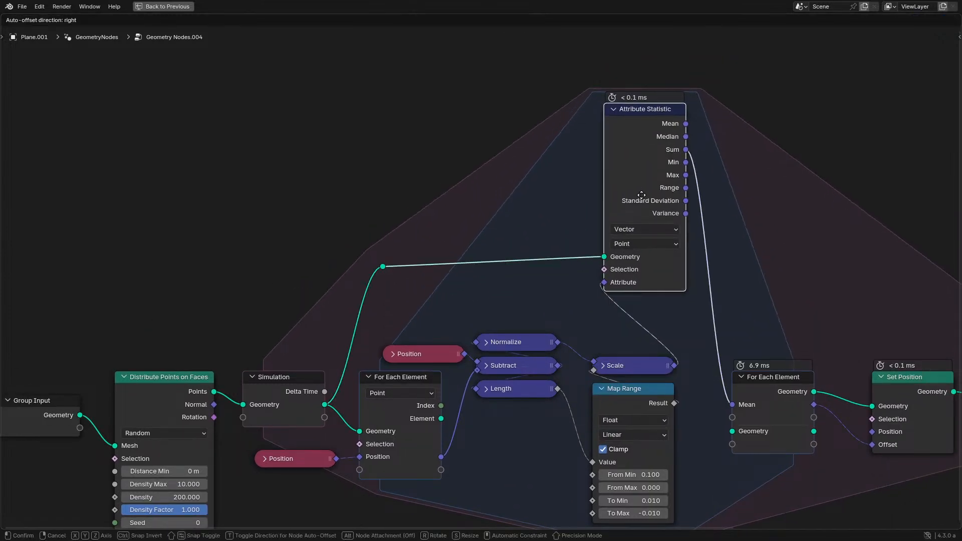
# - Search for "eq" among the nodes that can be added to the tree
pyautogui.scroll(3, 449, 230)
pyautogui.hotkey('shift', 'a')
pyautogui.click(443, 227)
pyautogui.write('eq')
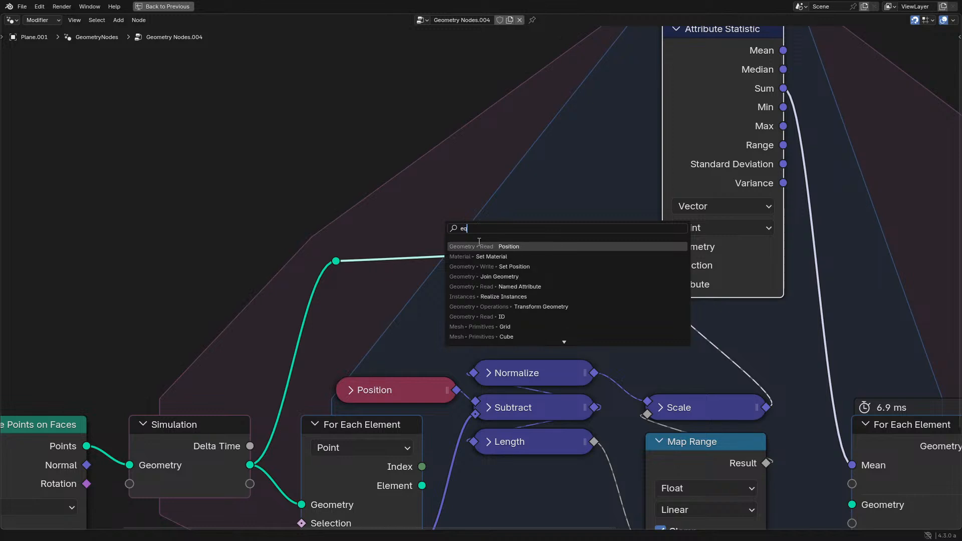
pyautogui.hotkey('ctrl', 'a')
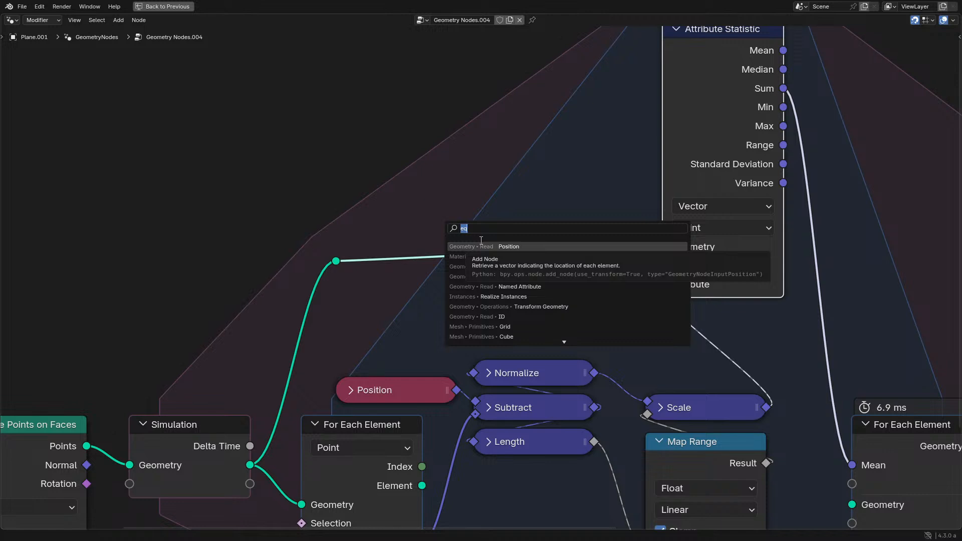
# - Add an integer Equal comparison node fed by the For Each Element zone's Index output and collapse it
pyautogui.press('Right')
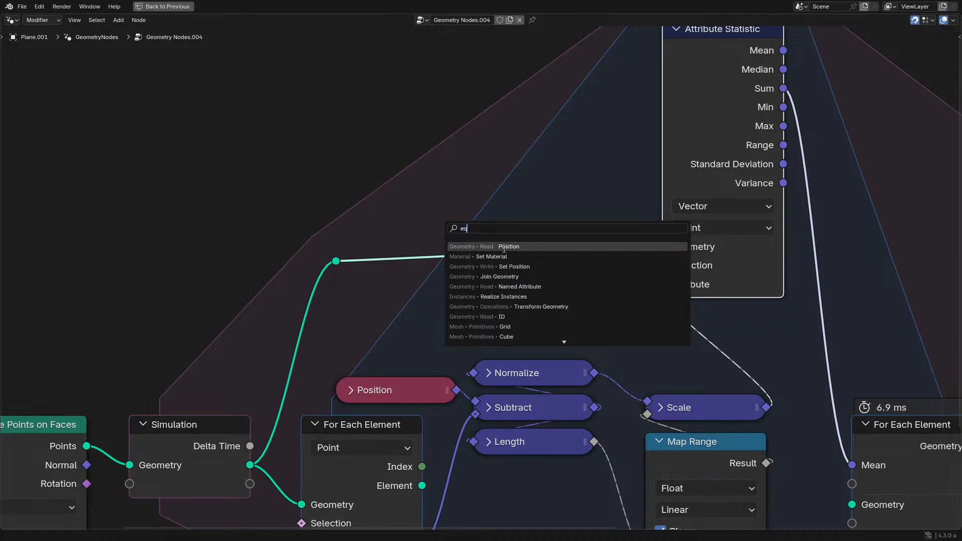
pyautogui.rightClick(504, 249)
pyautogui.click(426, 481)
pyautogui.click(408, 472)
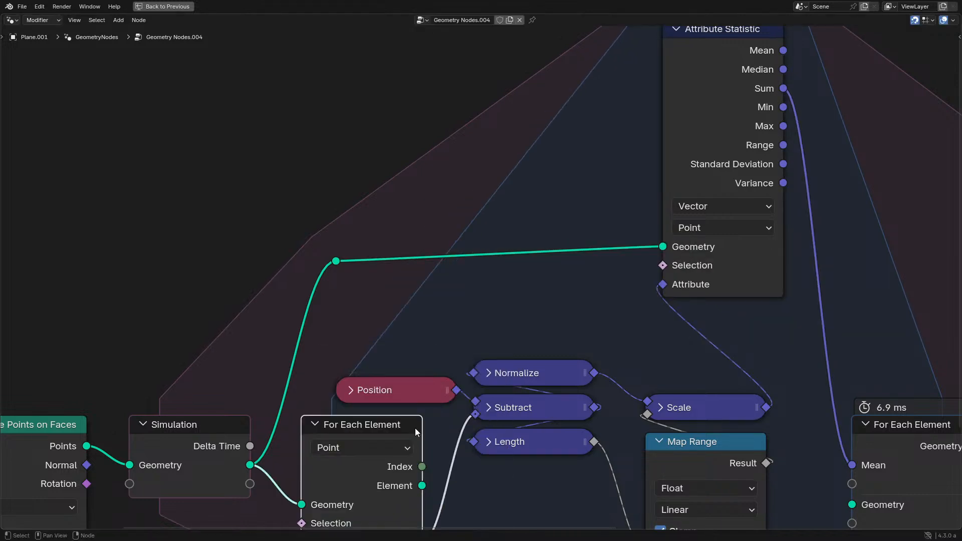
pyautogui.moveTo(497, 329); pyautogui.dragTo(497, 328)
pyautogui.write('eq')
pyautogui.press('Return')
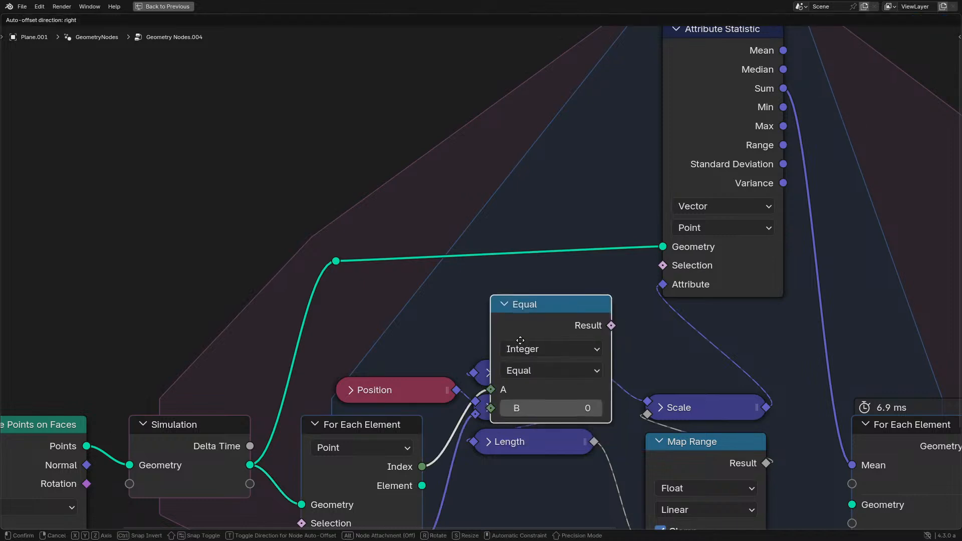
pyautogui.click(509, 296)
pyautogui.press('h')
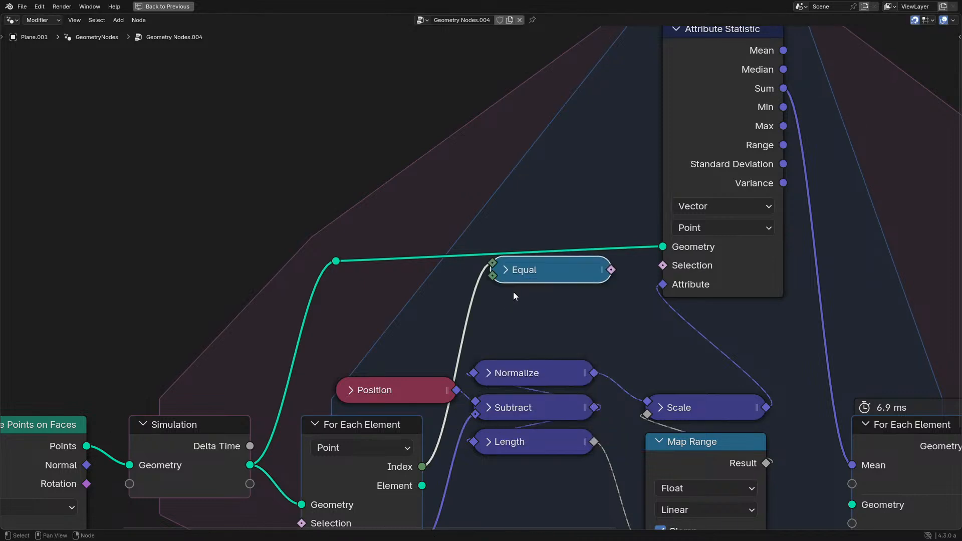
# - Feed a collapsed Index node into the Equal node's A input, with the For Each Element Index on B
pyautogui.moveTo(513, 282); pyautogui.dragTo(506, 335)
pyautogui.moveTo(451, 323); pyautogui.dragTo(429, 322)
pyautogui.click(372, 341)
pyautogui.click(372, 340)
pyautogui.press('h')
pyautogui.click(541, 318)
pyautogui.hotkey('alt', 's')
# - Change the comparison node's operation to Not Equal and collapse the node
pyautogui.press('h')
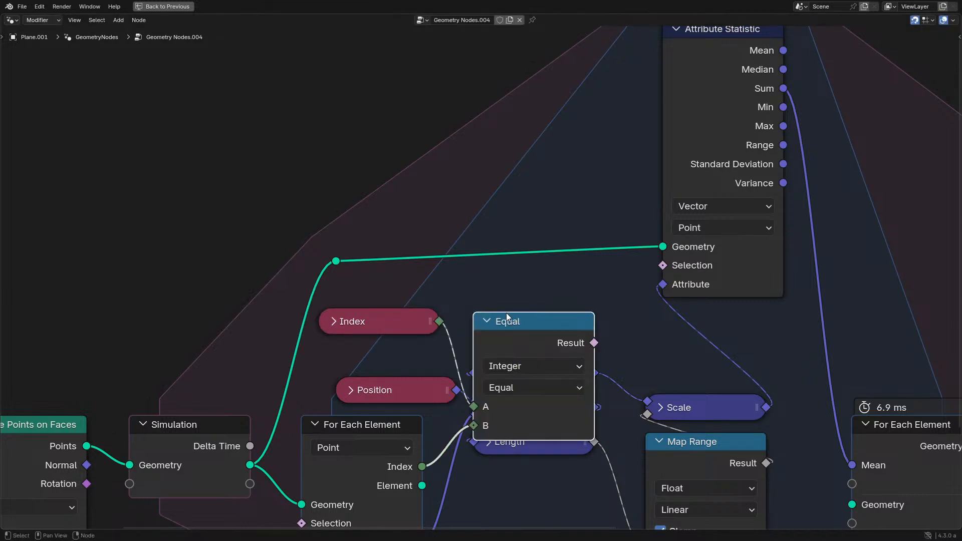
pyautogui.click(522, 388)
pyautogui.press('Escape')
pyautogui.click(513, 385)
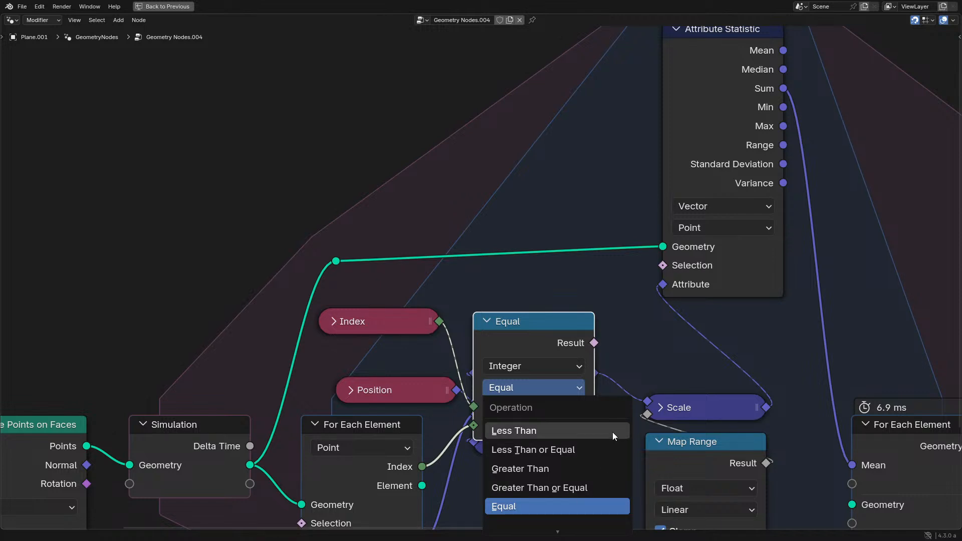
pyautogui.scroll(-2, 534, 350)
pyautogui.click(519, 309)
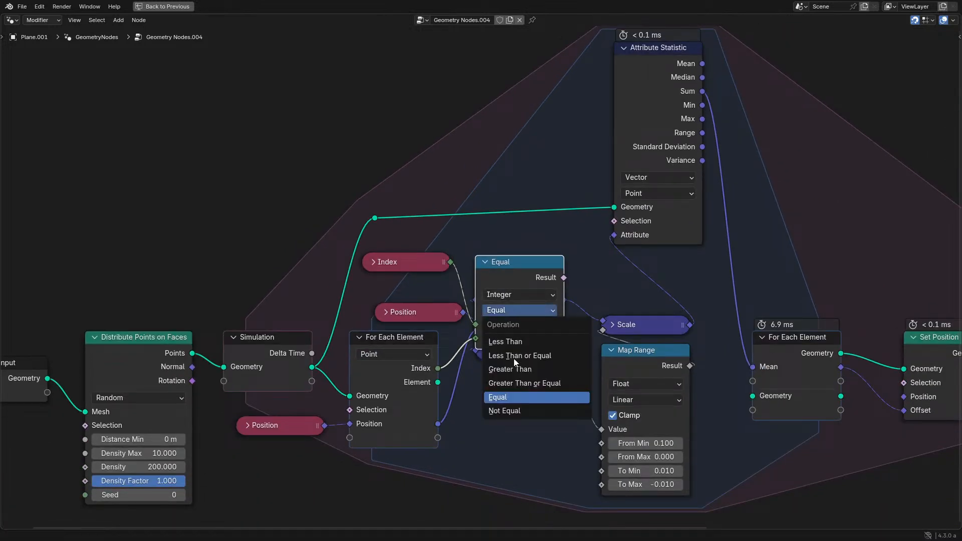
pyautogui.click(518, 410)
pyautogui.press('h')
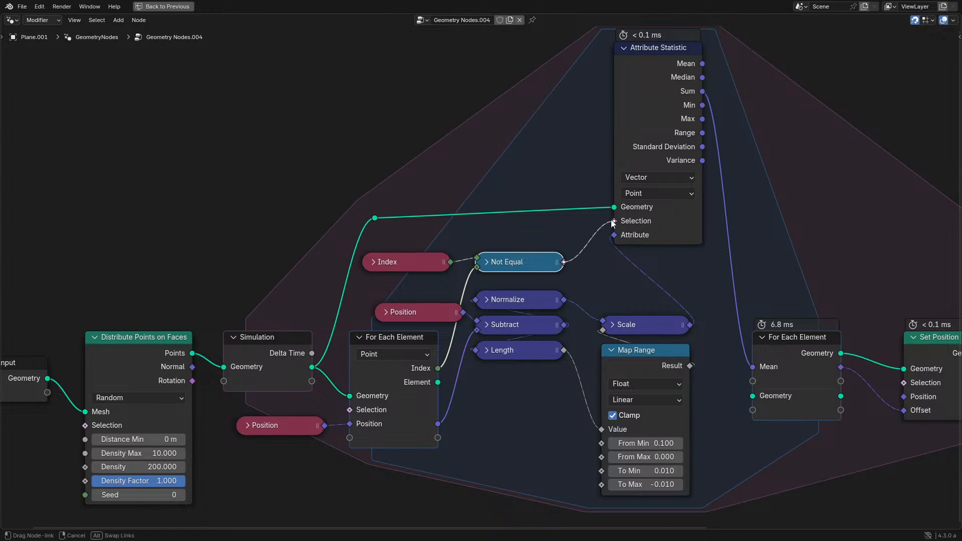
# - Connect Not Equal to the Attribute Statistic's Selection, and tidy that node by hiding its unused sockets and moving it down
pyautogui.moveTo(651, 156); pyautogui.dragTo(632, 172)
pyautogui.hotkey('ctrl', 'h')
pyautogui.moveTo(651, 133); pyautogui.dragTo(650, 260)
pyautogui.moveTo(368, 226); pyautogui.dragTo(355, 251)
pyautogui.hotkey('ctrl', 'space')
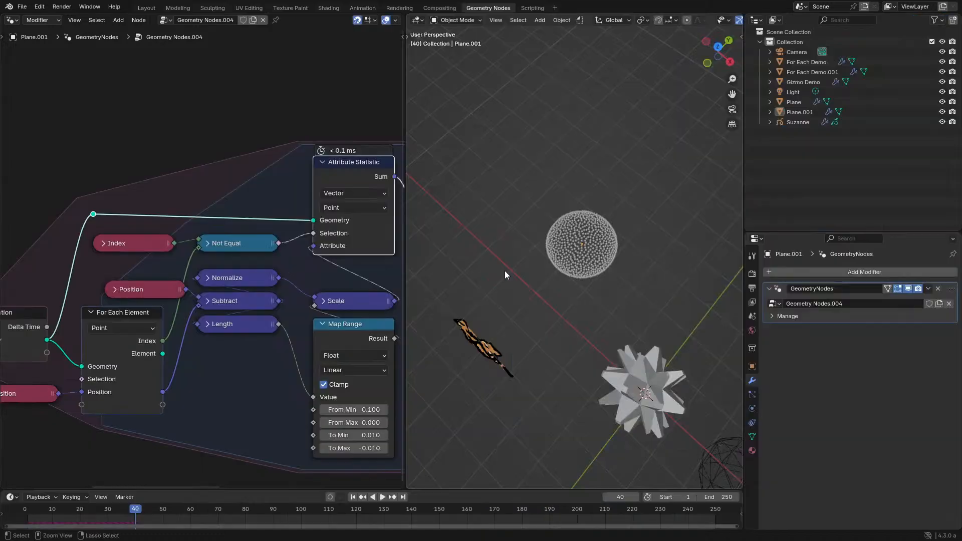
# - Play the simulation from frame 0 and set the Map Range node's To Min to 0.001
pyautogui.press('space')
pyautogui.click(23, 510)
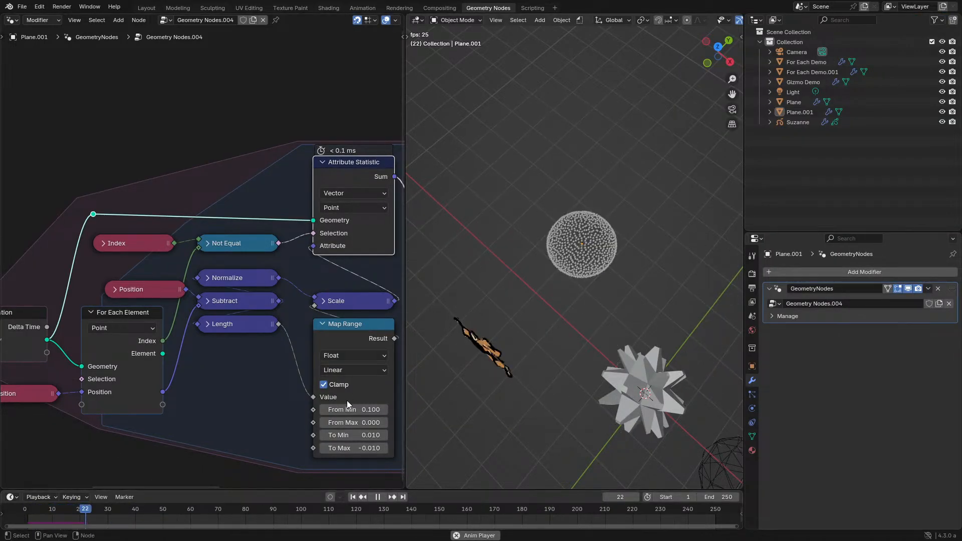
pyautogui.moveTo(347, 401); pyautogui.dragTo(311, 359, button='middle')
pyautogui.click(315, 393)
pyautogui.press('BackSpace')
pyautogui.write('01')
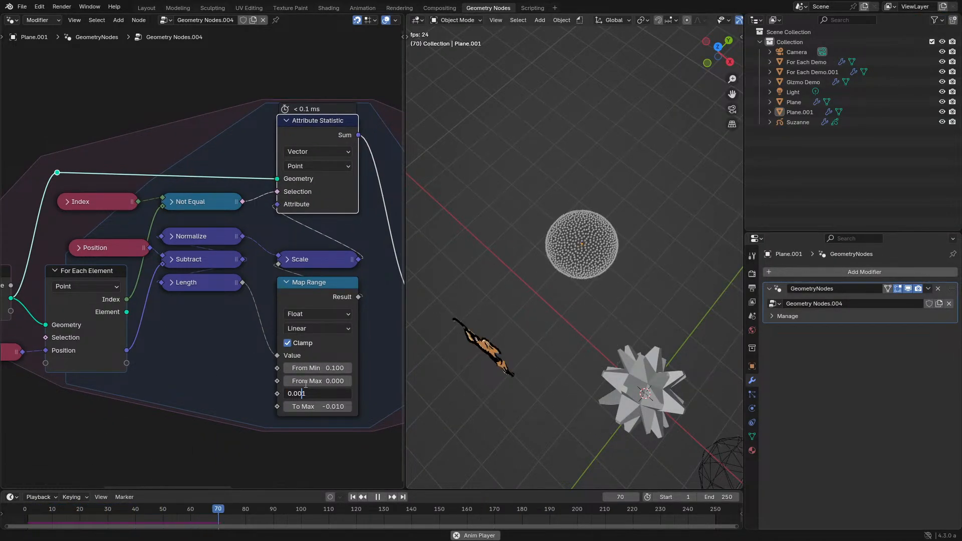
pyautogui.press('Return')
pyautogui.scroll(6, 628, 259)
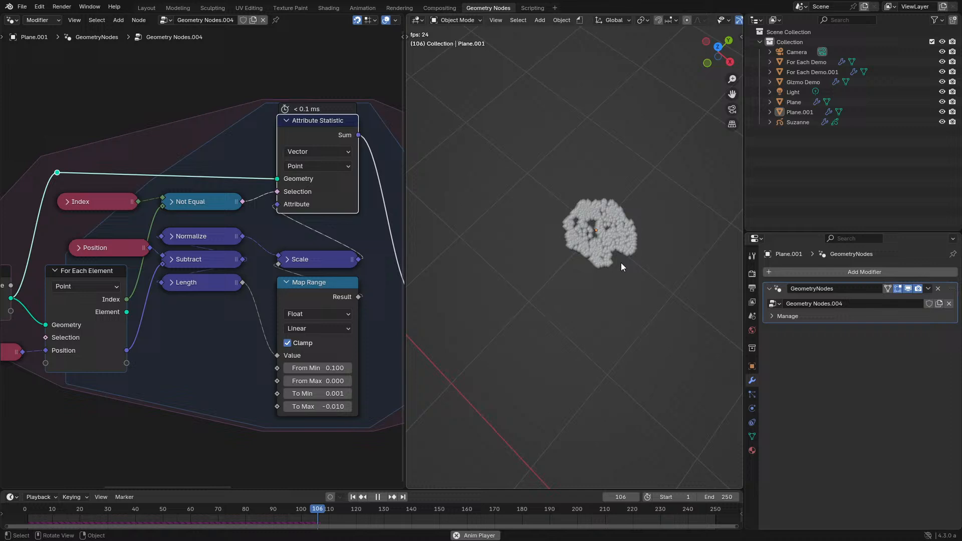
# - Set Map Range's To Min to 0 and replay the simulation from frame 0 in top view
pyautogui.click(323, 394)
pyautogui.write('0')
pyautogui.press('Return')
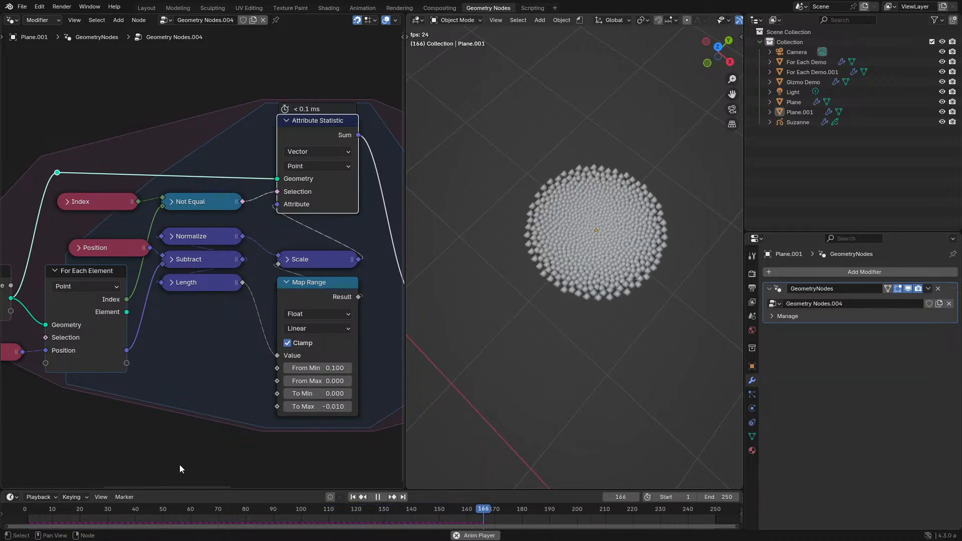
pyautogui.click(24, 513)
pyautogui.moveTo(550, 326); pyautogui.dragTo(532, 342, button='middle')
pyautogui.scroll(2, 551, 330)
pyautogui.keyDown('shift'); pyautogui.moveTo(581, 314); pyautogui.dragTo(531, 334, button='middle'); pyautogui.keyUp('shift')
pyautogui.press('space')
pyautogui.press('KP_7')
pyautogui.press('space')
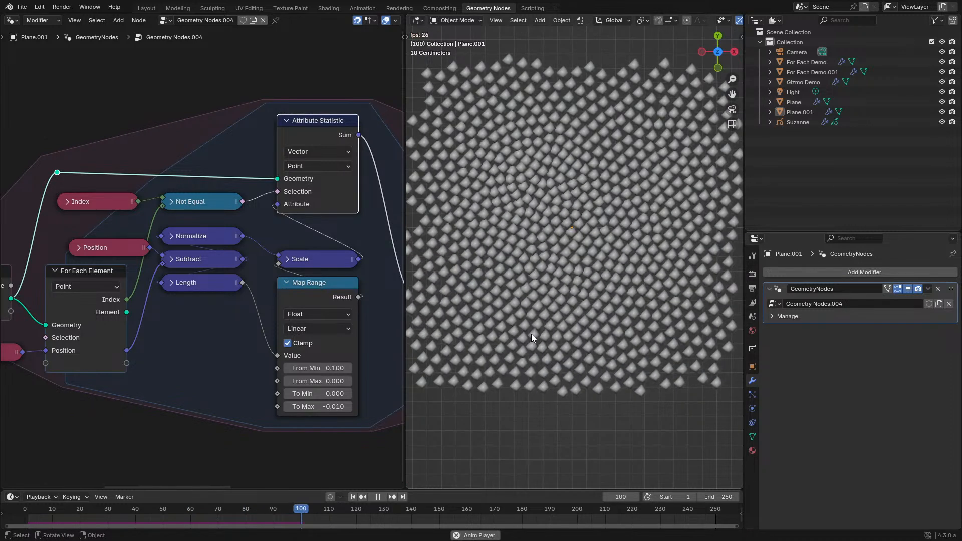
# - Try a To Min of 0.05 in Map Range, reset it to 0 and replay the simulation from frame 0
pyautogui.click(322, 392)
pyautogui.write('0.05')
pyautogui.press('Return')
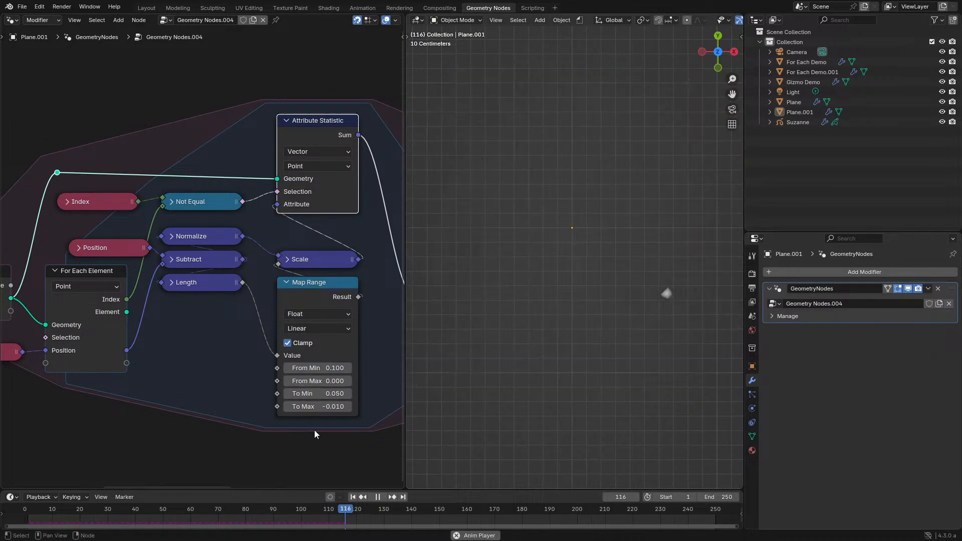
pyautogui.write('0')
pyautogui.press('Return')
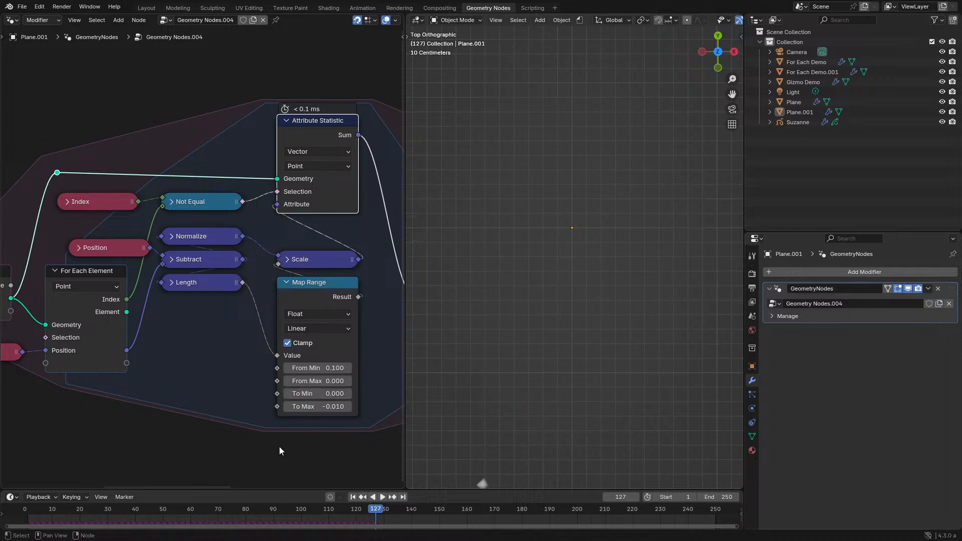
pyautogui.click(15, 516)
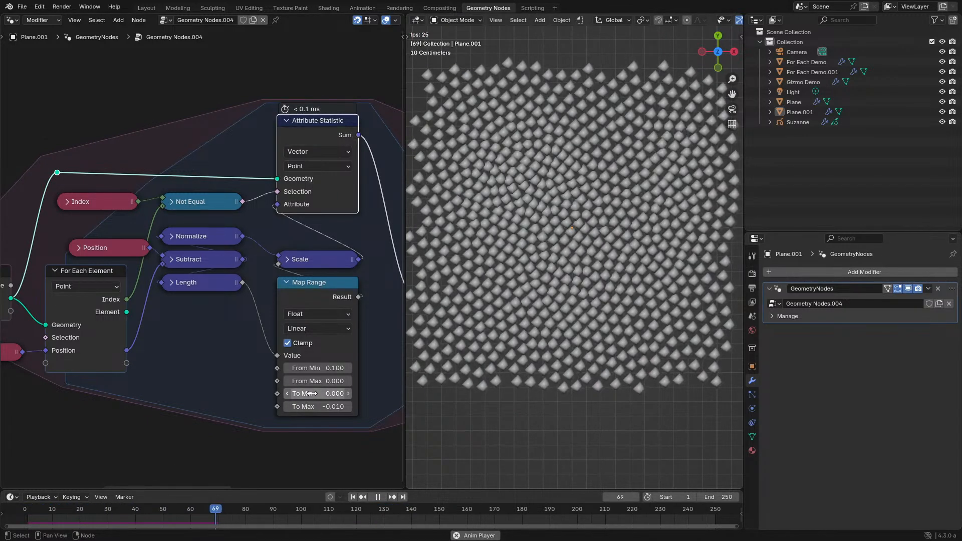
pyautogui.press('space')
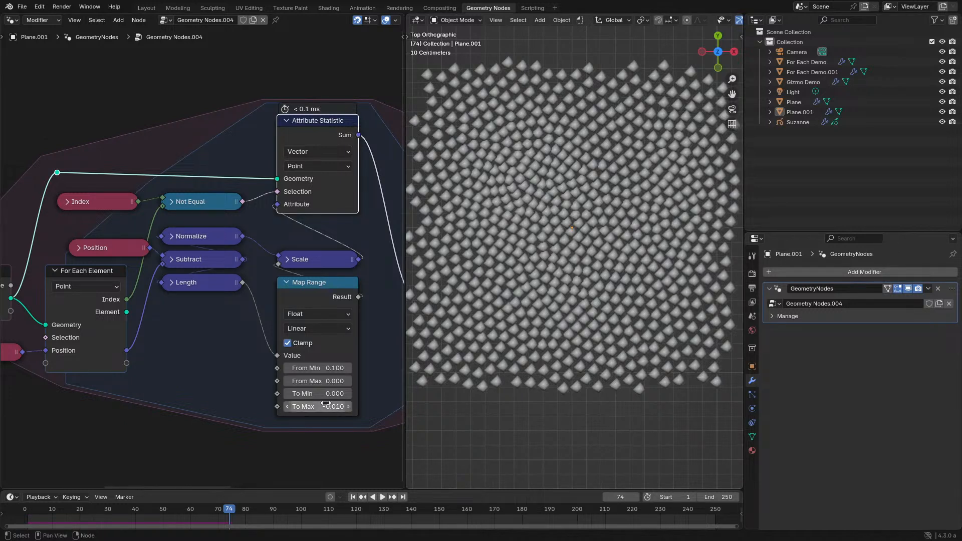
# - Try To Min values of -0.01 and 0.01 in Map Range while playing the simulation
pyautogui.press('space')
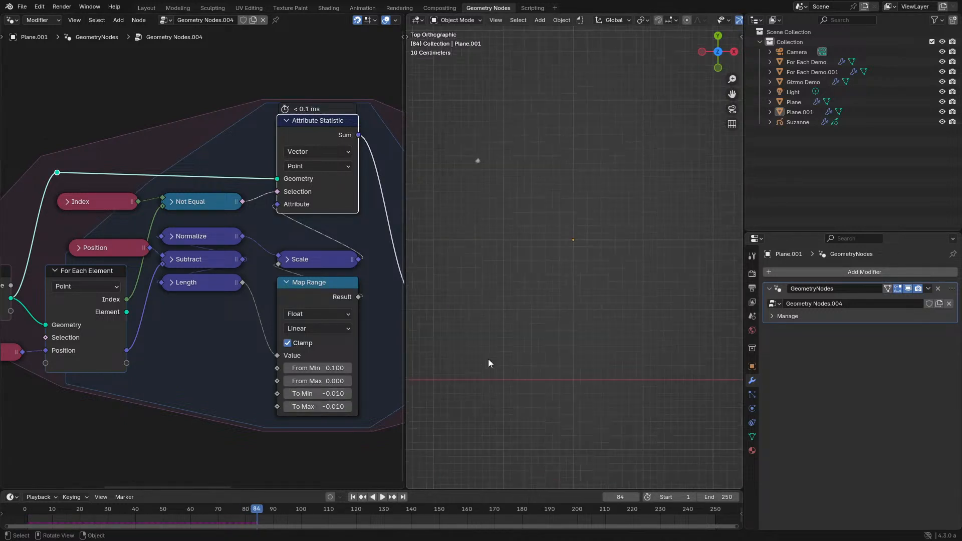
pyautogui.press('-')
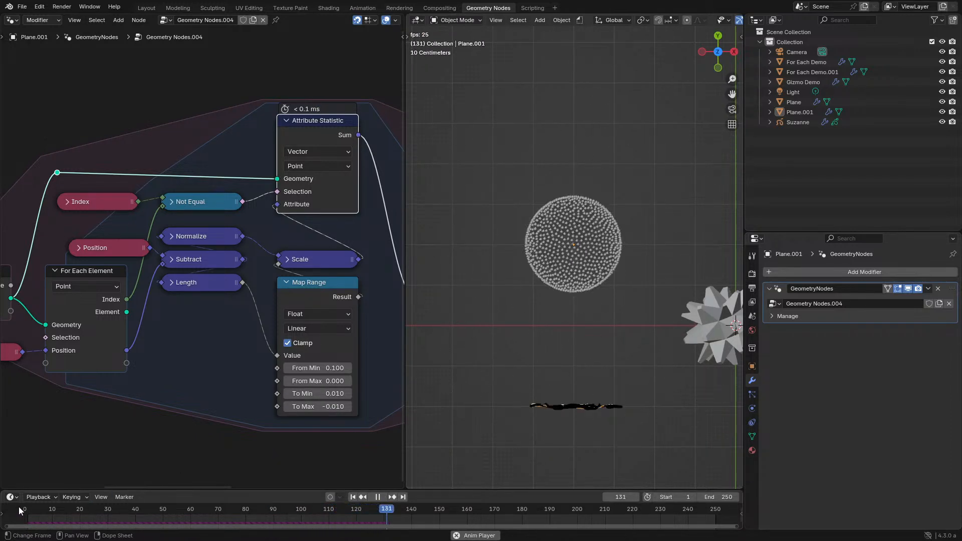
pyautogui.press('Escape')
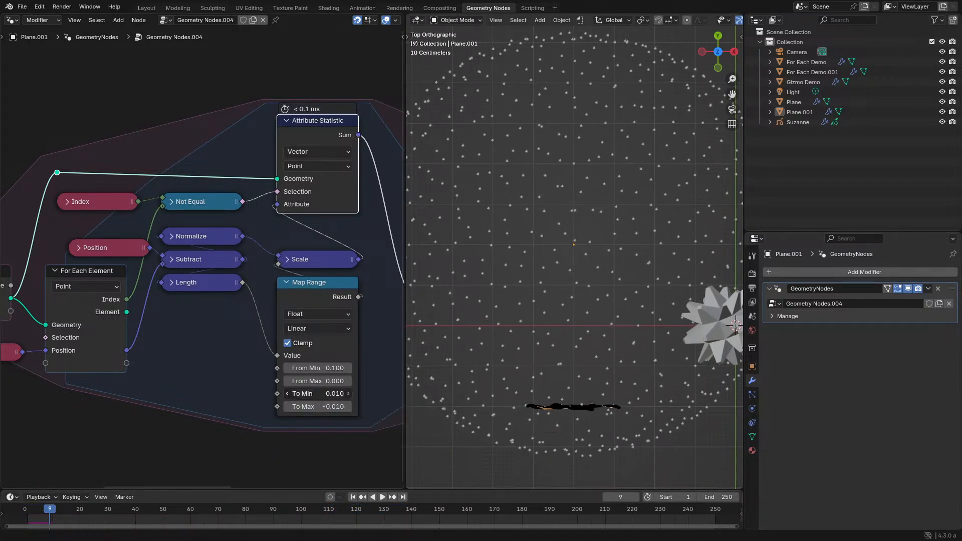
# - Try To Min values of 0.001 and 0.0001 in Map Range, replaying the simulation from frame 0
pyautogui.write('0')
pyautogui.press('Return')
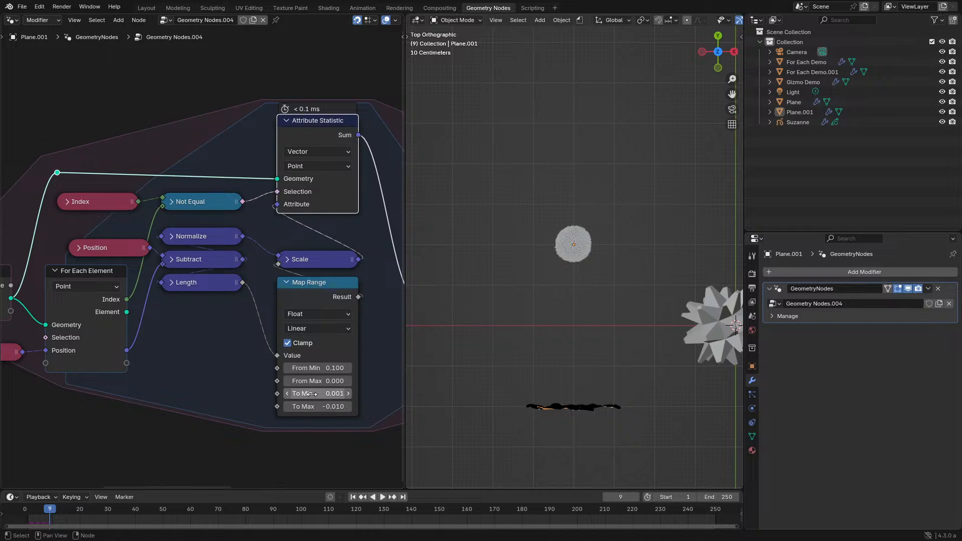
pyautogui.press('space')
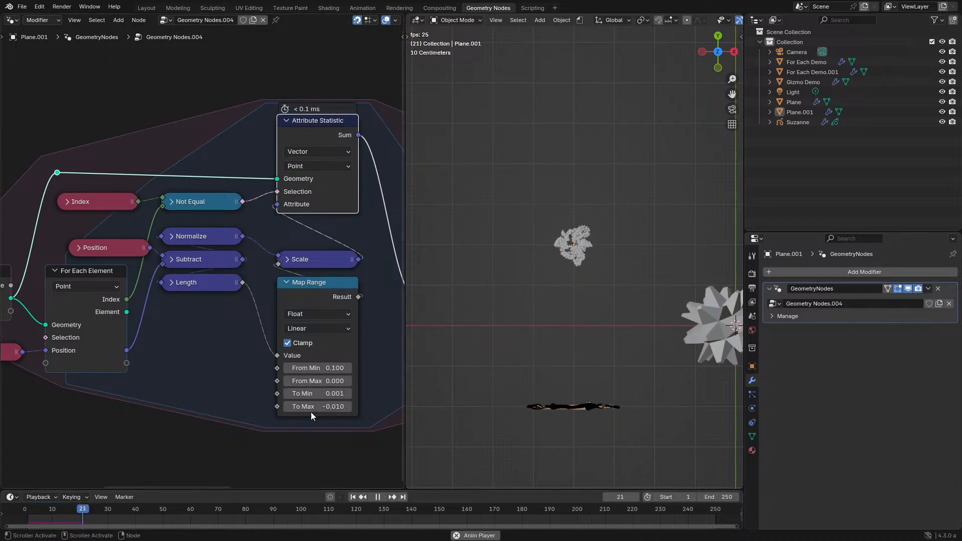
pyautogui.click(328, 394)
pyautogui.press('Return')
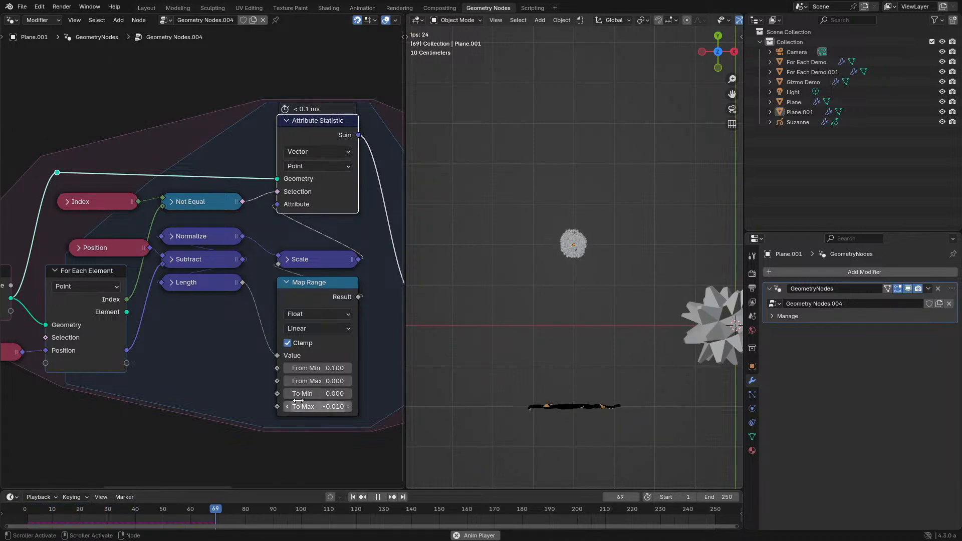
pyautogui.press('space')
pyautogui.click(22, 507)
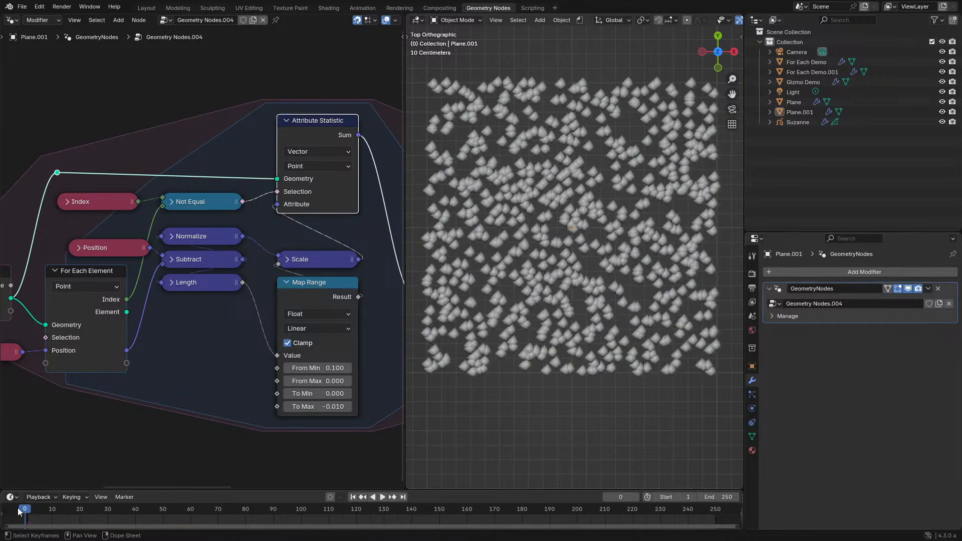
pyautogui.press('space')
pyautogui.click(21, 506)
pyautogui.click(19, 509)
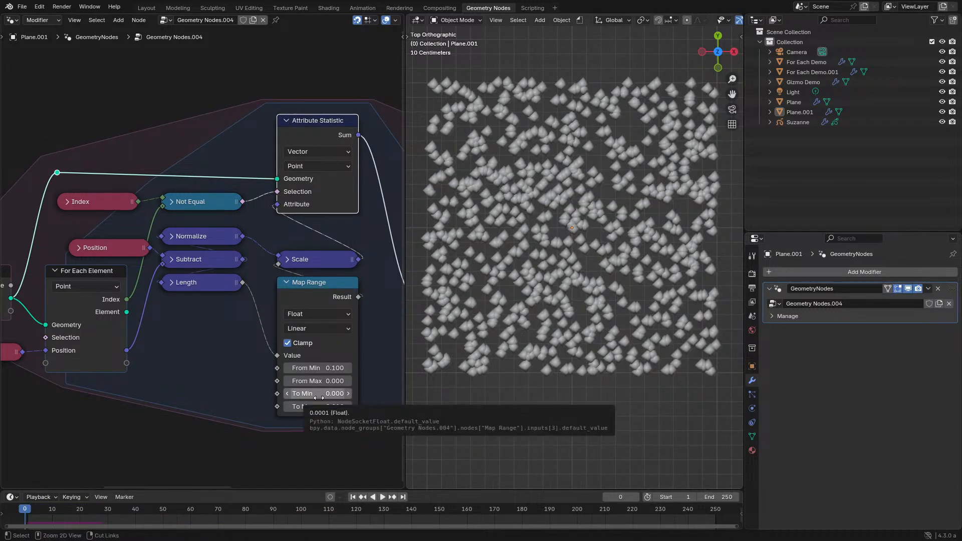
# - Set Map Range's To Min to -0.01 and To Max to 0, and play the simulation
pyautogui.hotkey('ctrl', 'v')
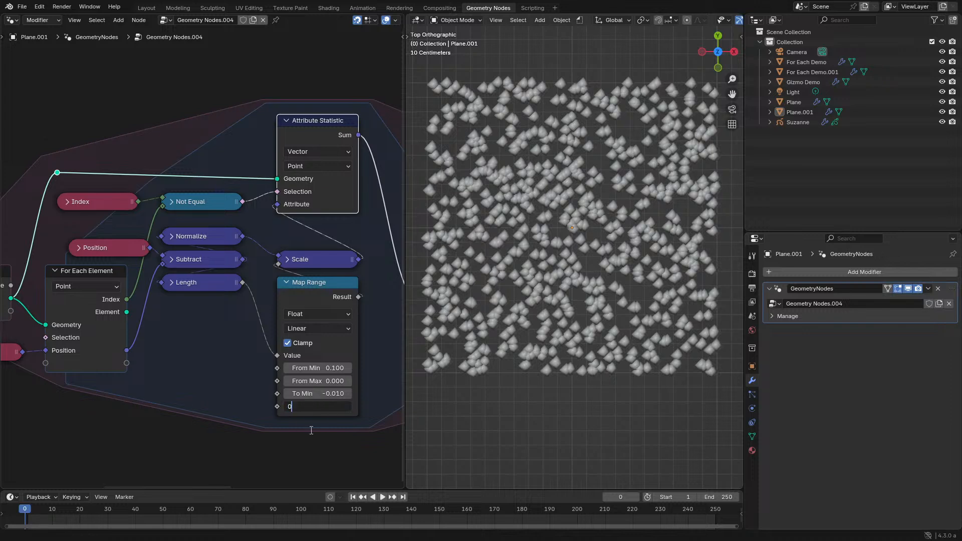
pyautogui.write('0')
pyautogui.press('Return')
pyautogui.press('space')
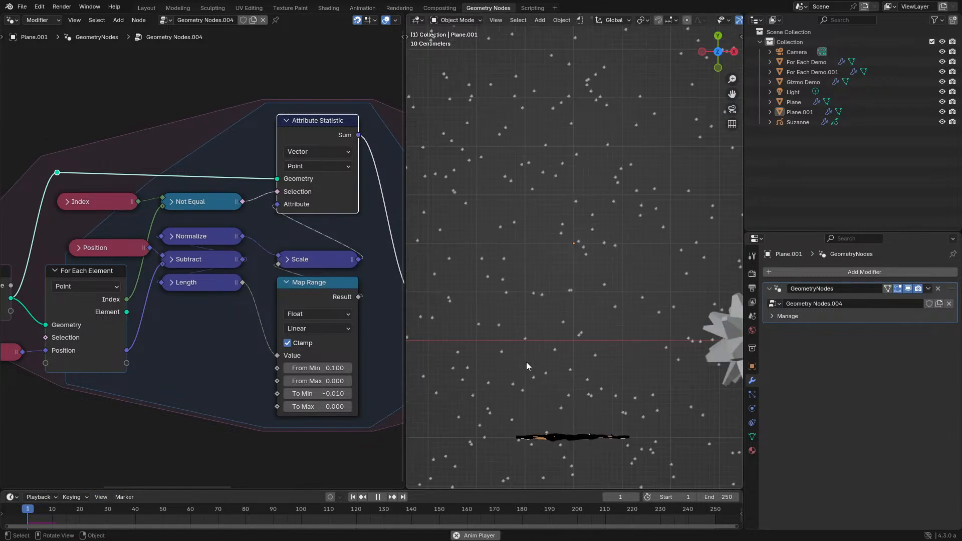
pyautogui.scroll(-6, 526, 362)
pyautogui.press('space')
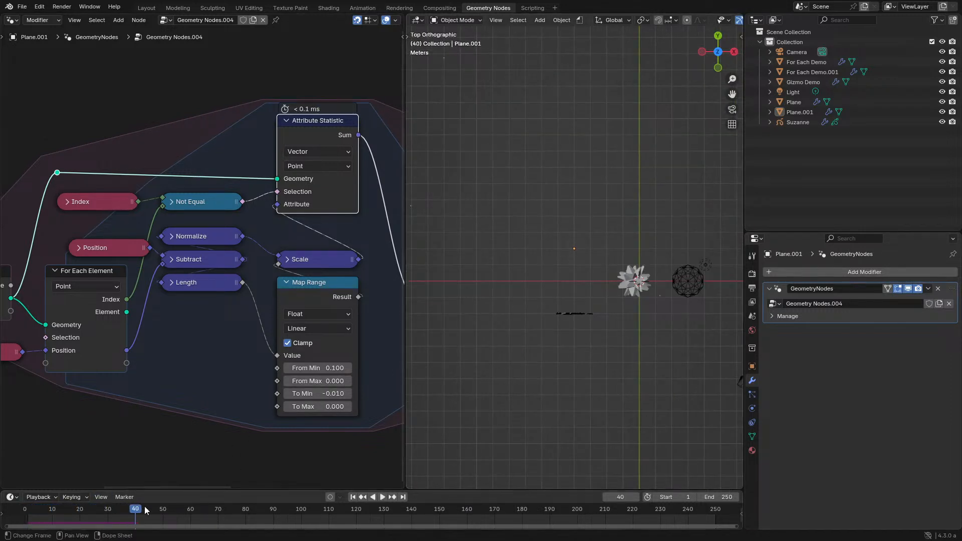
# - Return to frame 0, set Map Range's To Min to -0.001 and play the simulation in an angled view
pyautogui.click(27, 509)
pyautogui.scroll(10, 570, 294)
pyautogui.moveTo(582, 288); pyautogui.dragTo(555, 271, button='middle')
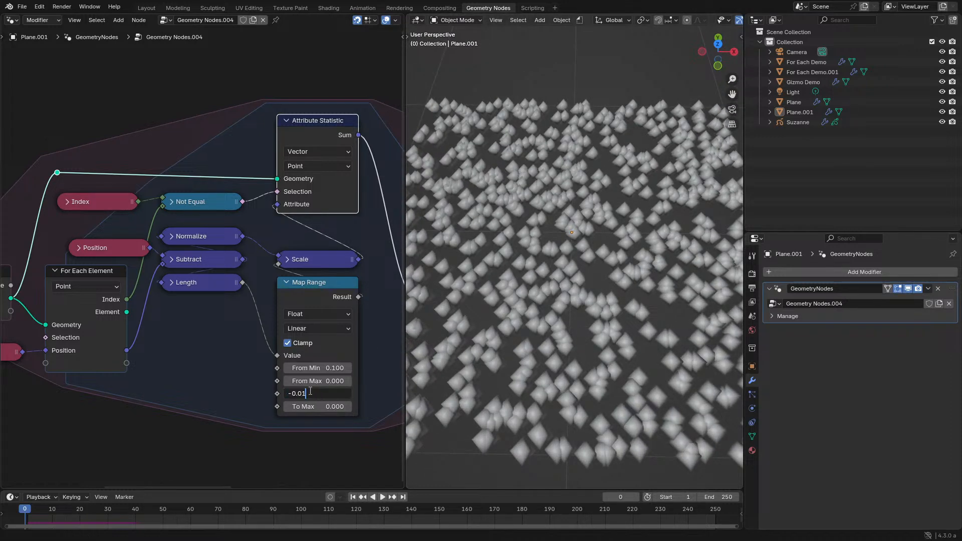
pyautogui.press('Return')
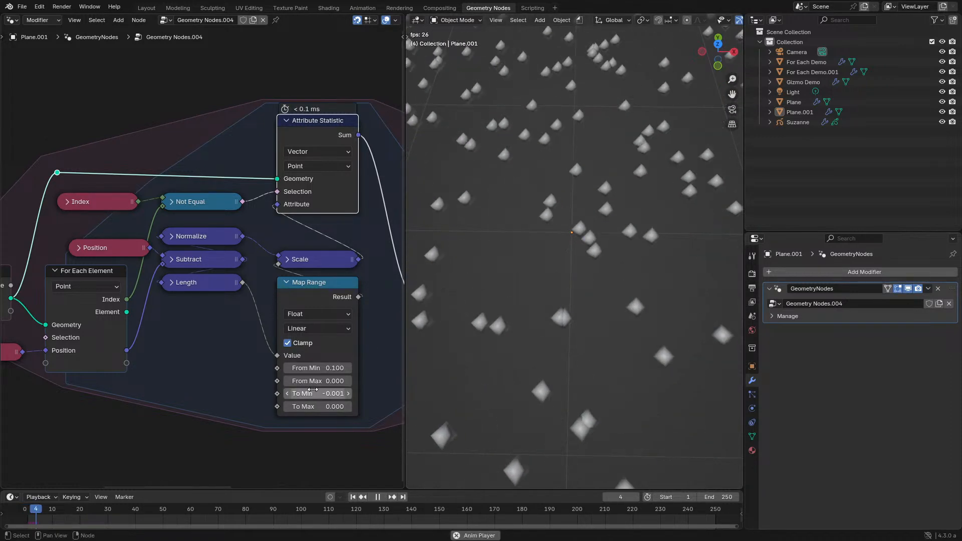
pyautogui.press('space')
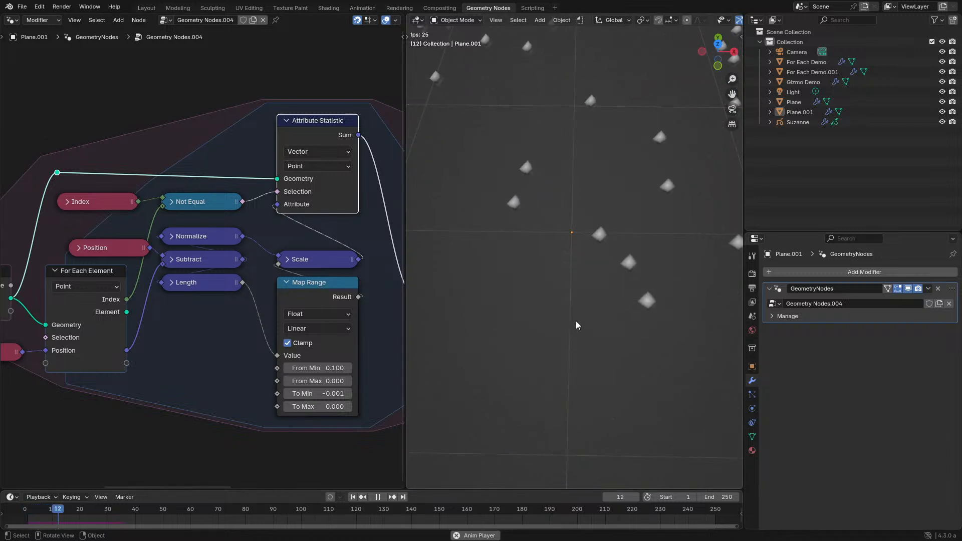
pyautogui.press('space')
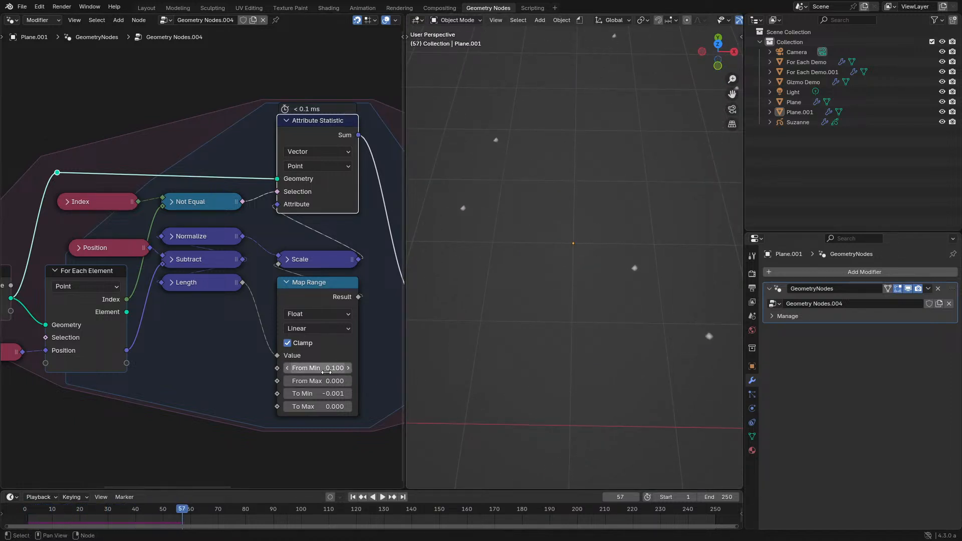
# - Set the Map Range node's From Min to 0 and From Max to 0.1
pyautogui.click(329, 368)
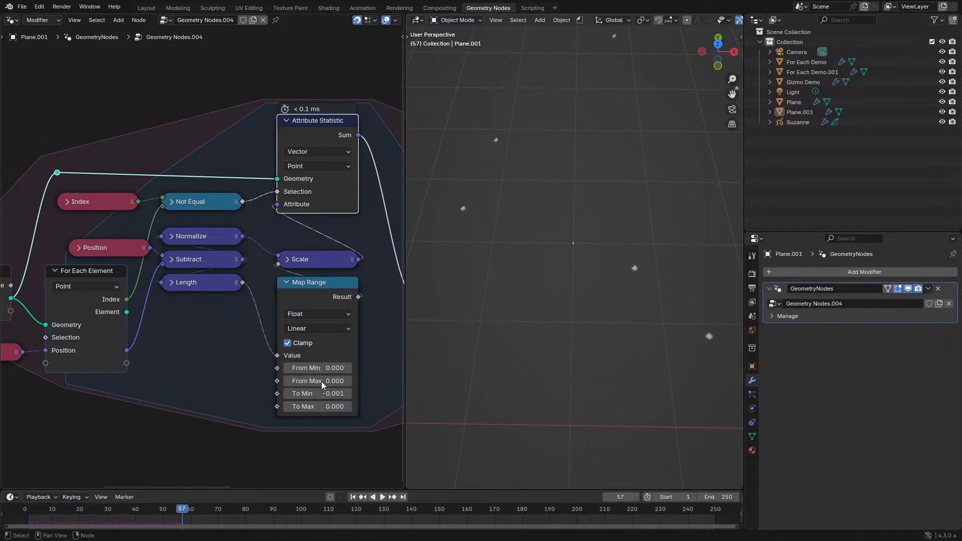
pyautogui.write('0.1')
pyautogui.press('Return')
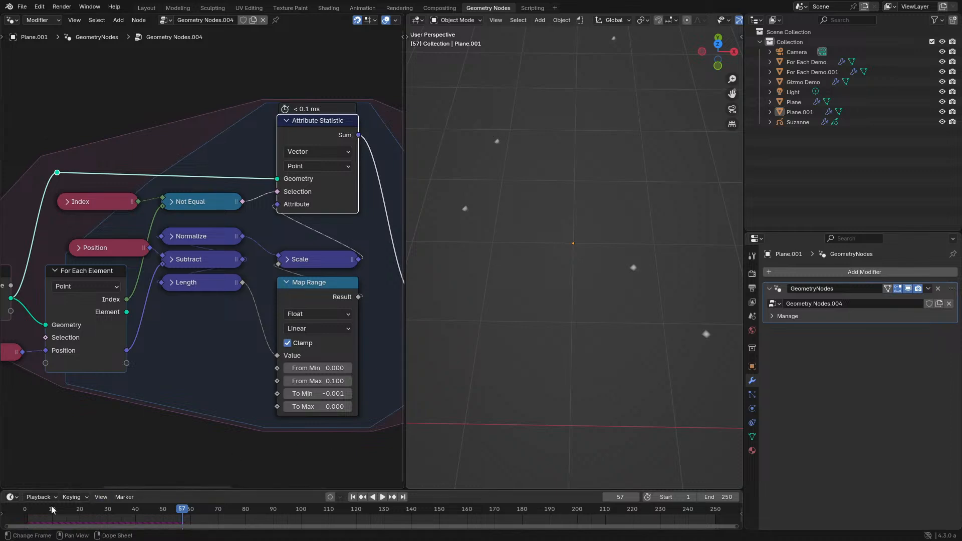
# - Replay the simulation from frame 0 with the current Map Range values and stop playback after examining how the points spread
pyautogui.click(13, 518)
pyautogui.press('space')
pyautogui.scroll(3, 333, 343)
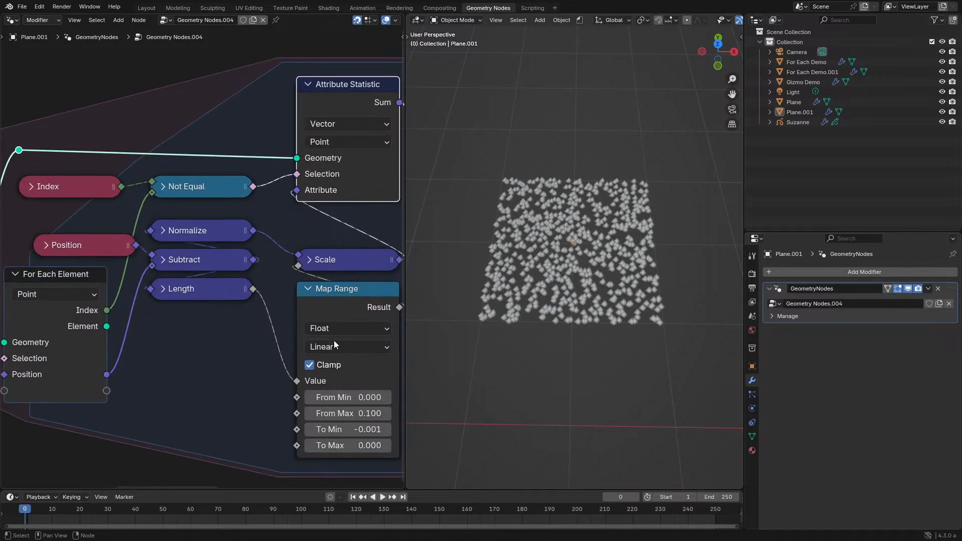
pyautogui.moveTo(344, 427); pyautogui.dragTo(259, 405, button='middle')
pyautogui.press('space')
pyautogui.scroll(2, 575, 297)
pyautogui.scroll(5, 591, 332)
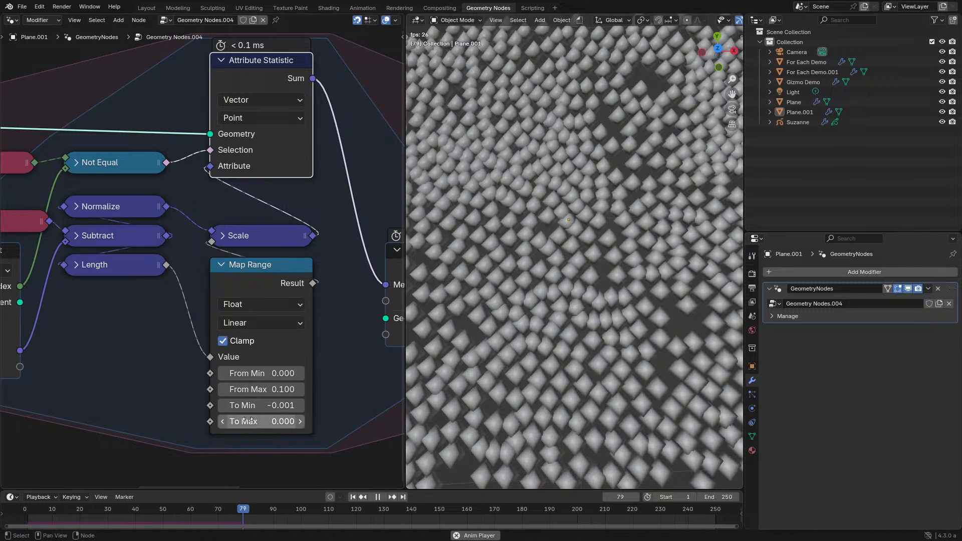
pyautogui.press('space')
# - Copy Map Range's To Min value into To Max, negate it to 0.001 and play the simulation
pyautogui.hotkey('ctrl', 'c')
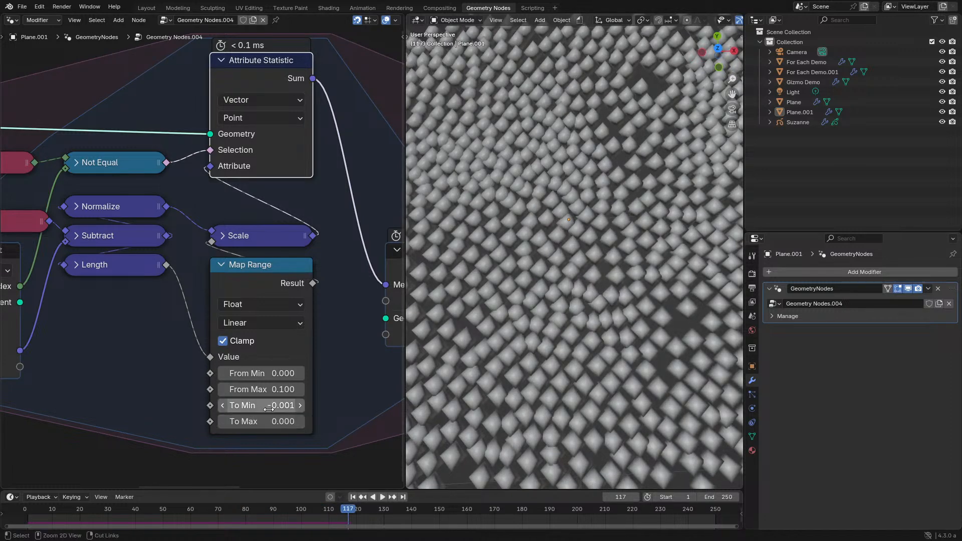
pyautogui.hotkey('ctrl', 'v')
pyautogui.press('-')
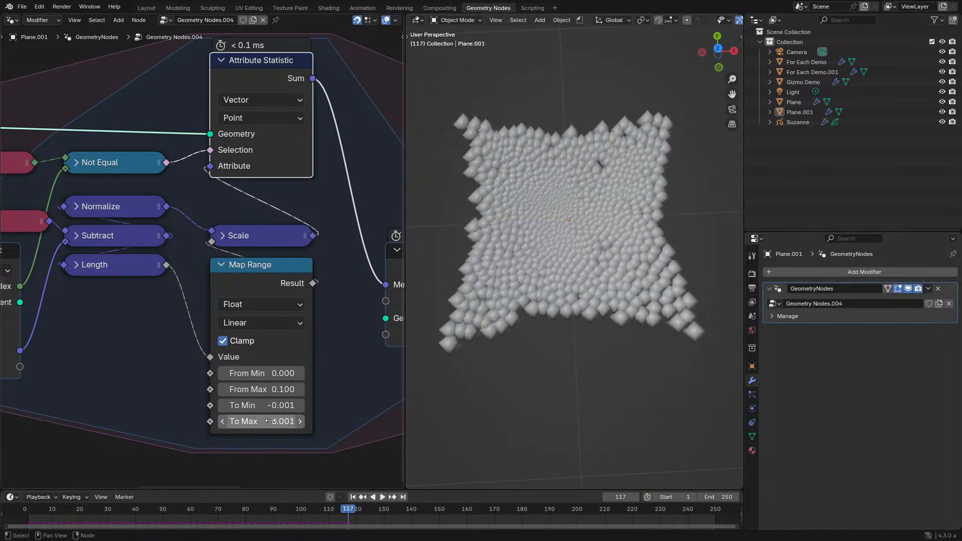
pyautogui.press('space')
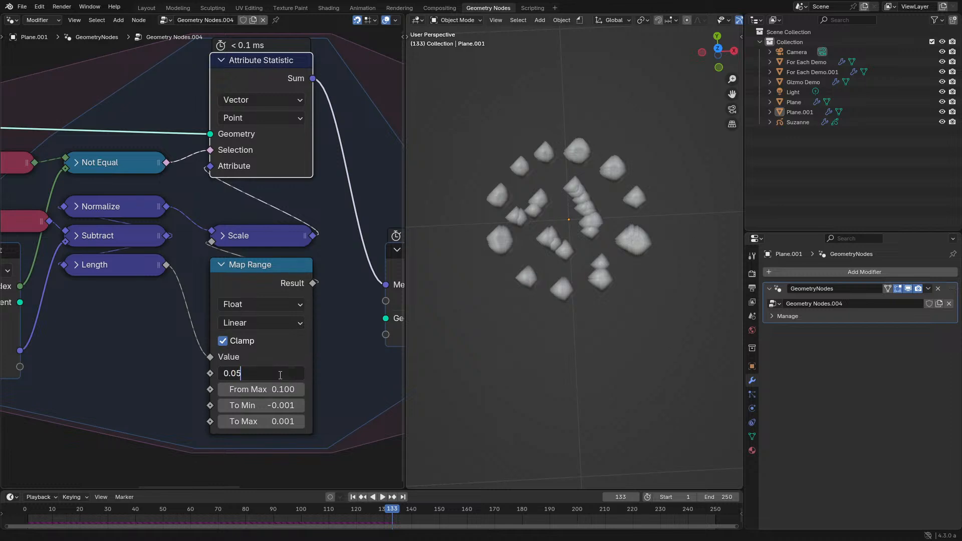
# - Set Map Range's From Min to 0.05 and replay the simulation from frame 0
pyautogui.press('Return')
pyautogui.press('space')
pyautogui.click(22, 515)
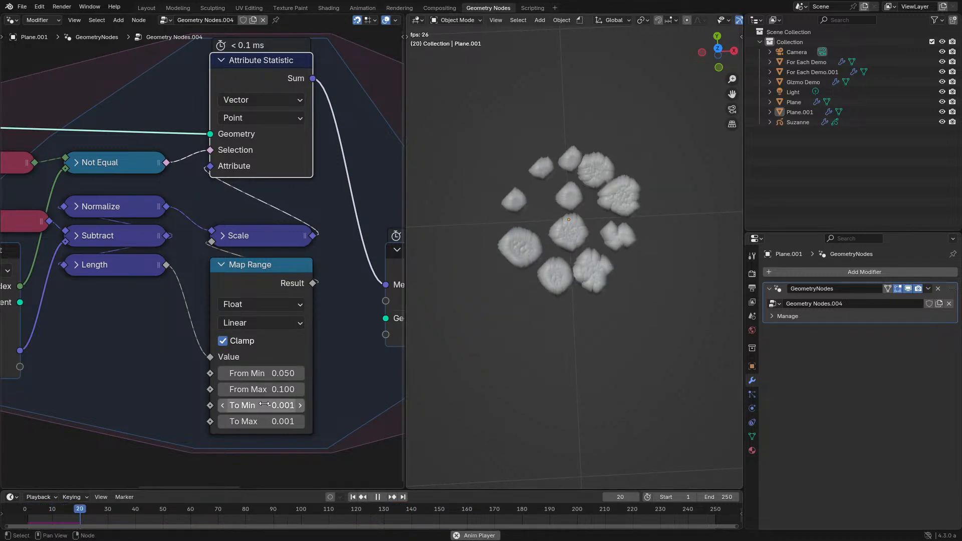
# - Set Map Range's From Max to 0.3 and From Min to 0.1 while the simulation plays
pyautogui.moveTo(261, 389); pyautogui.dragTo(281, 389)
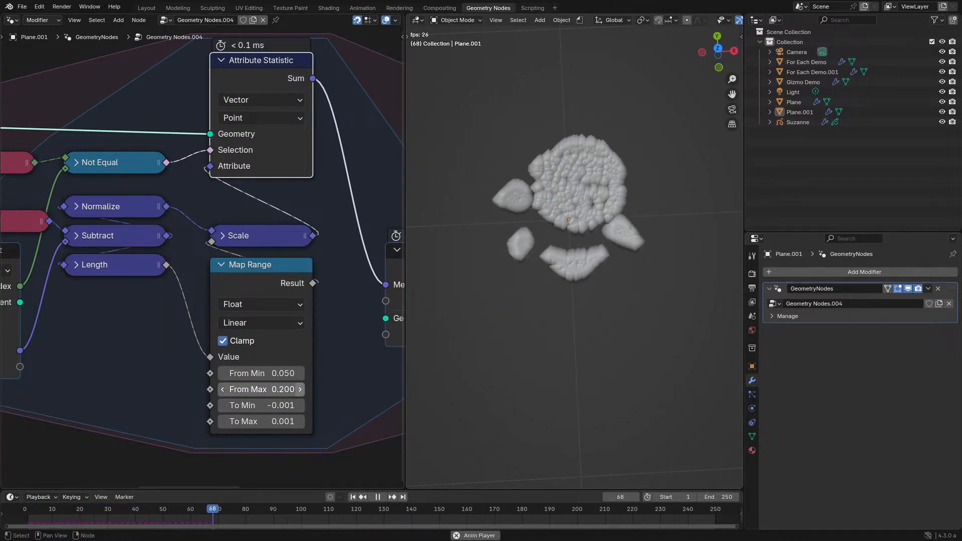
pyautogui.click(302, 389)
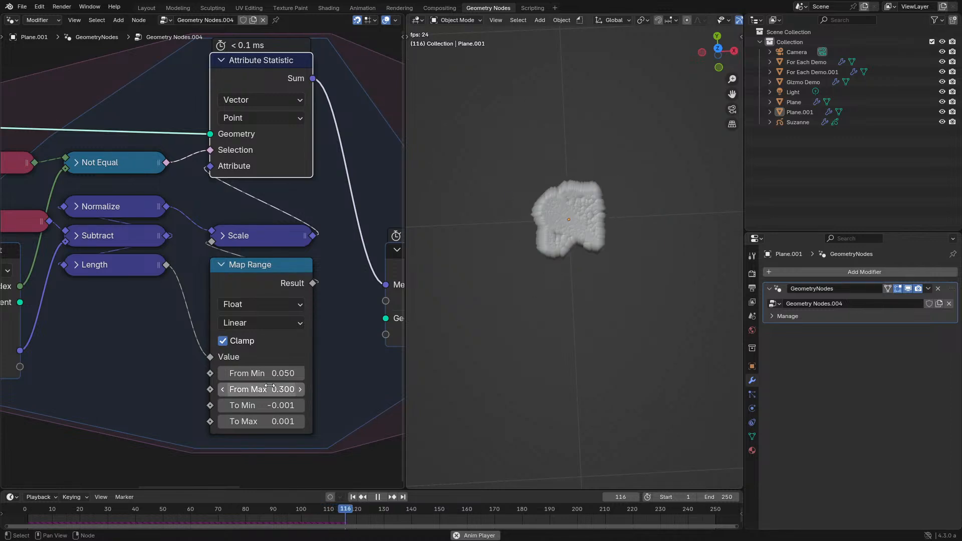
pyautogui.click(279, 373)
pyautogui.write('0.')
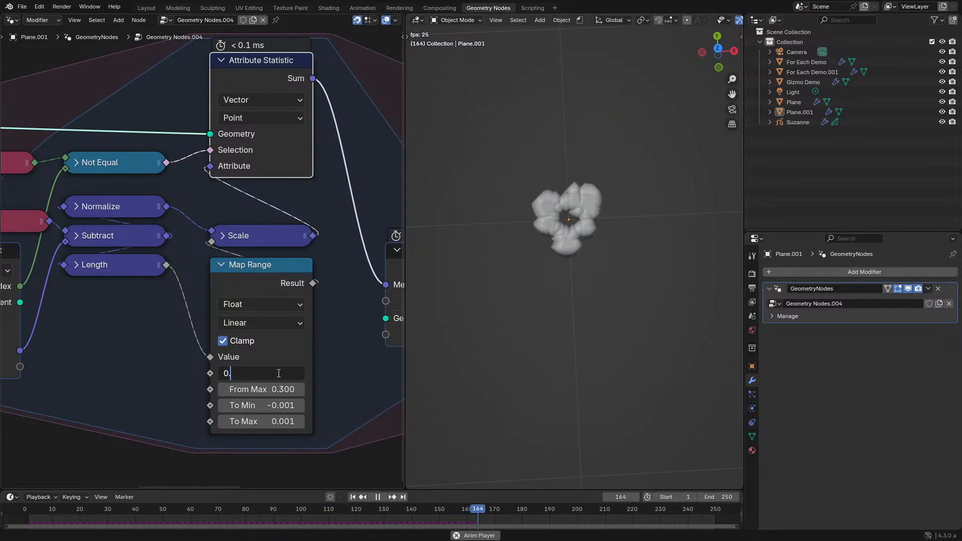
pyautogui.write('1')
pyautogui.press('Return')
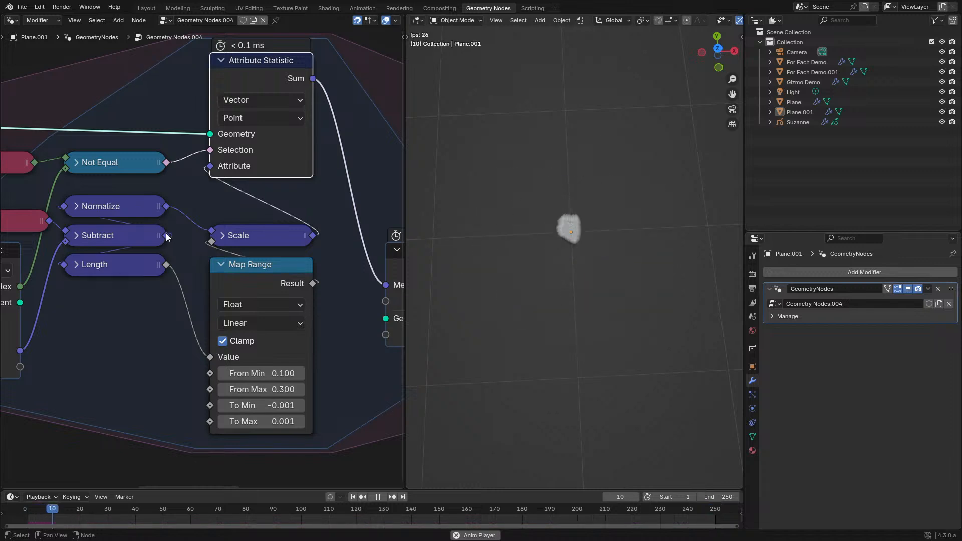
# - Try feeding Subtract straight into Scale in place of Normalize, replaying the simulation from frame 0
pyautogui.moveTo(166, 235); pyautogui.dragTo(207, 232)
pyautogui.click(25, 504)
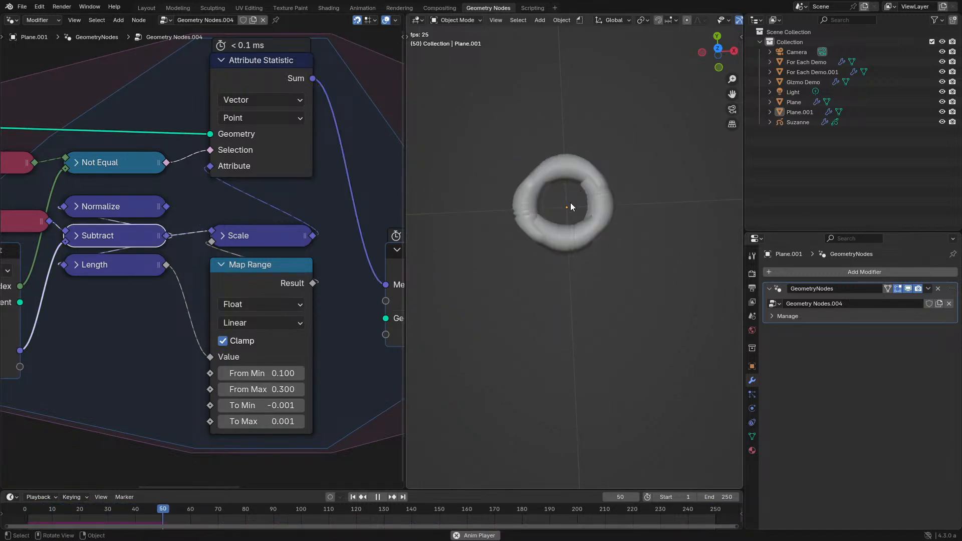
pyautogui.press('z')
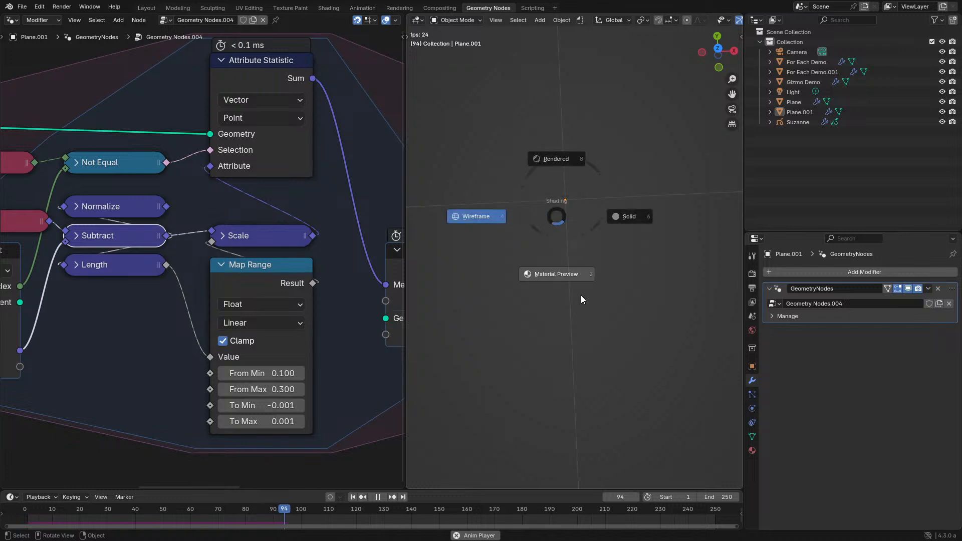
pyautogui.click(563, 237)
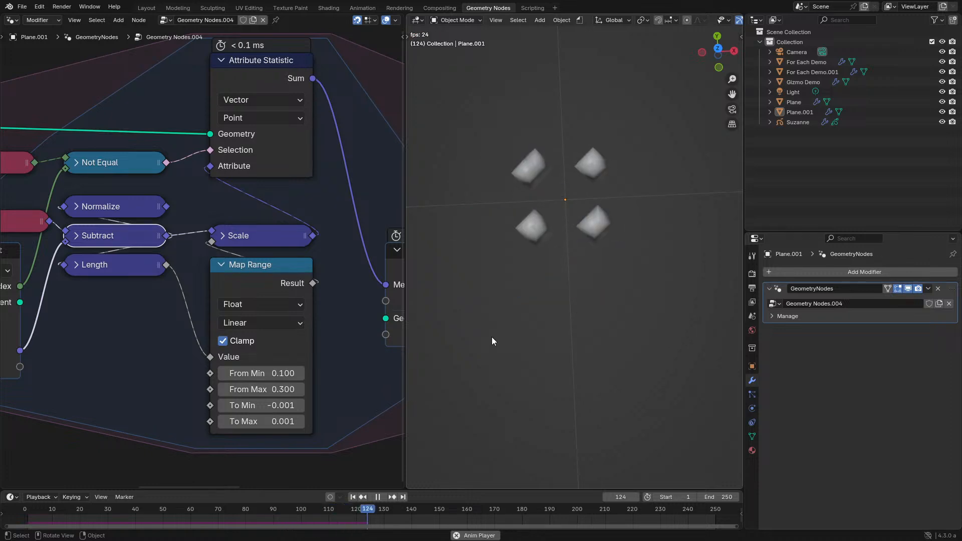
pyautogui.click(22, 511)
pyautogui.press('space')
# - Reconnect the Normalize output to Scale and replay the simulation from frame 0, stopping it after a short run
pyautogui.scroll(-1, 196, 302)
pyautogui.moveTo(196, 303); pyautogui.dragTo(278, 284, button='middle')
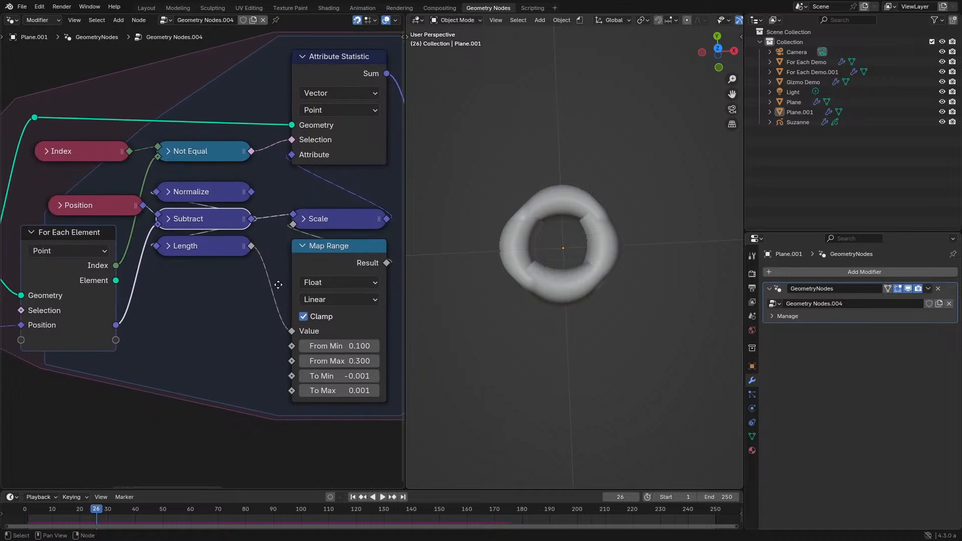
pyautogui.moveTo(253, 192); pyautogui.dragTo(272, 209)
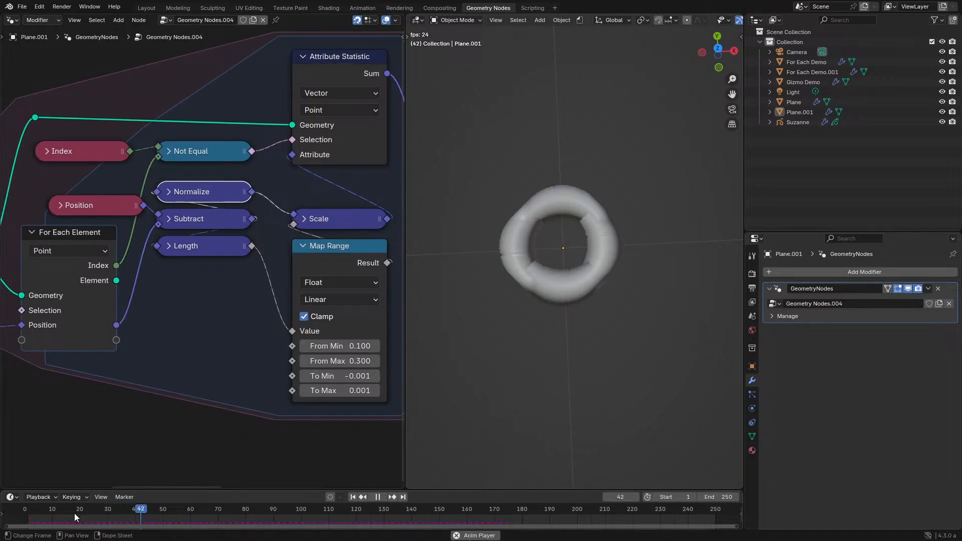
pyautogui.click(29, 512)
pyautogui.press('space')
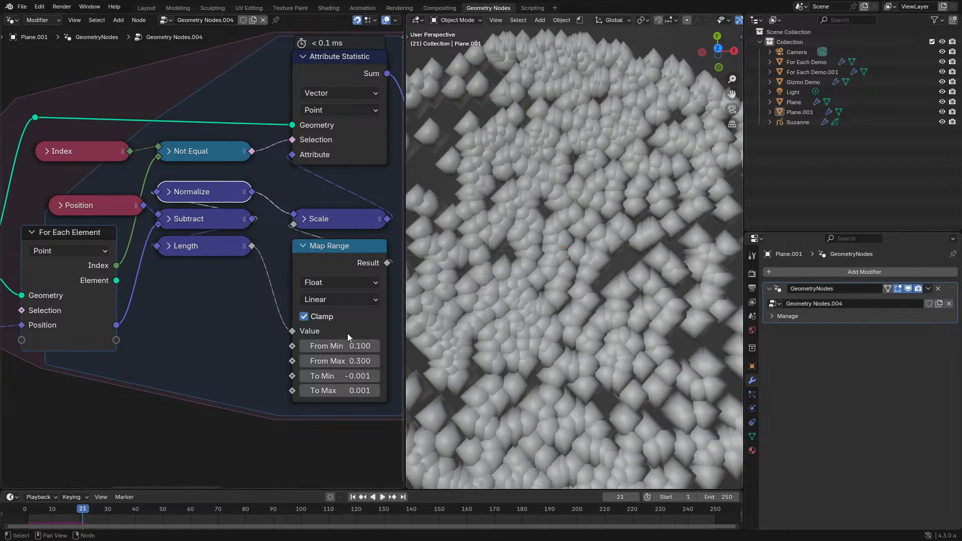
pyautogui.moveTo(350, 343); pyautogui.dragTo(271, 323, button='middle')
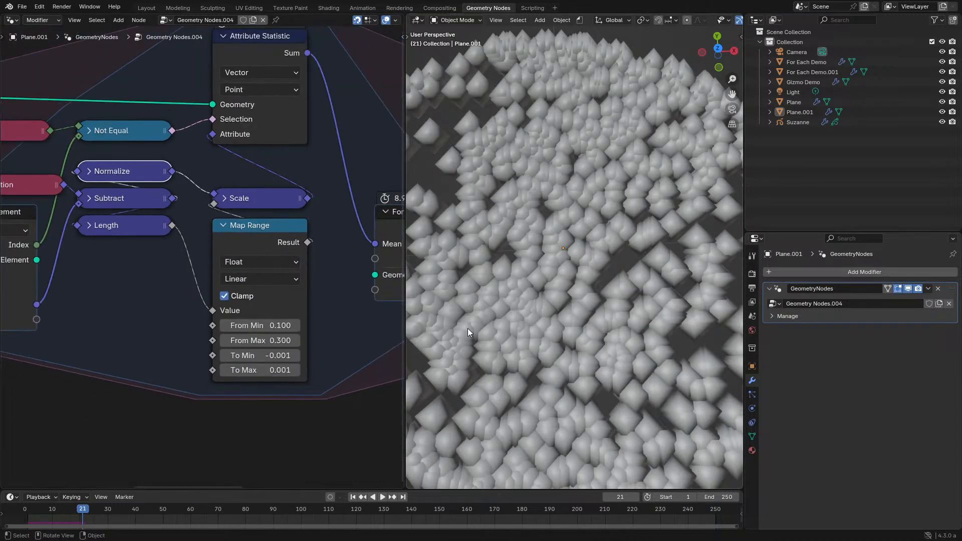
pyautogui.scroll(-5, 542, 309)
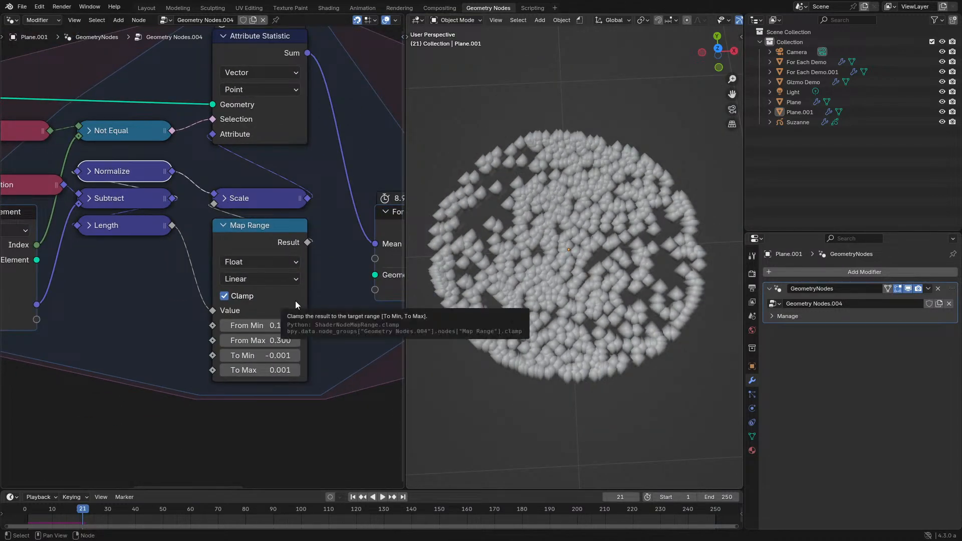
# - Maximize the node editor, shift the nodes before the For Each Element output away from it, and move Attribute Statistic closer to that output
pyautogui.scroll(-2, 242, 269)
pyautogui.hotkey('ctrl', 'space')
pyautogui.moveTo(186, 149); pyautogui.dragTo(303, 181, button='middle')
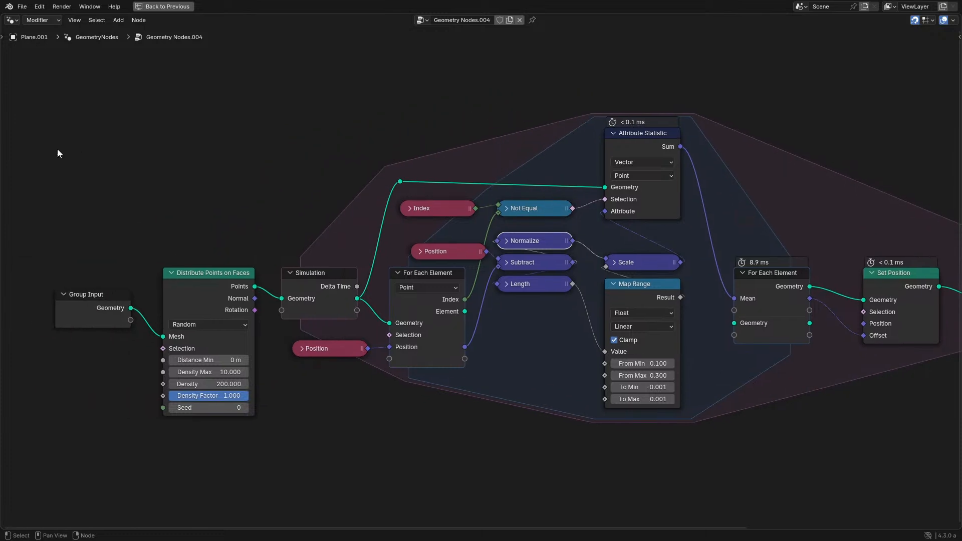
pyautogui.moveTo(70, 146); pyautogui.dragTo(463, 385)
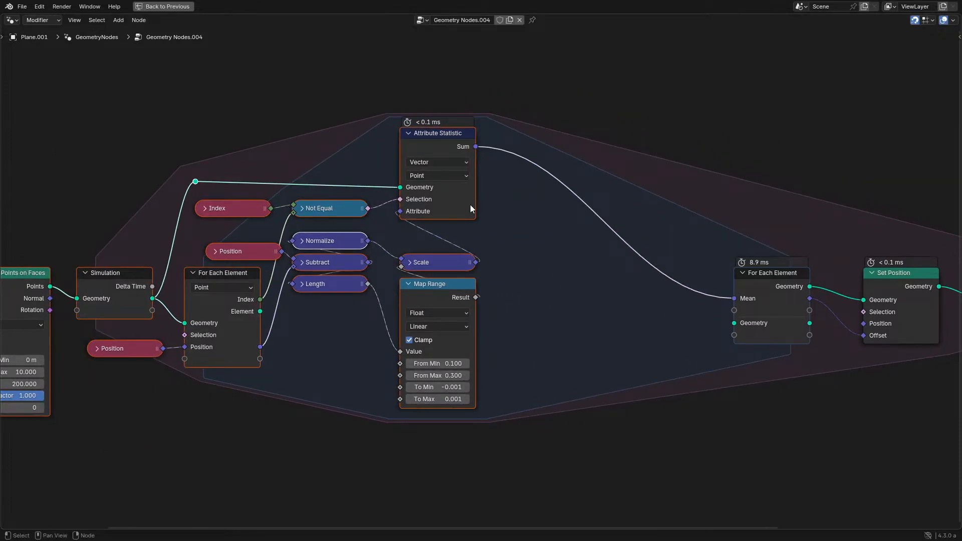
pyautogui.scroll(2, 466, 210)
pyautogui.moveTo(427, 110); pyautogui.dragTo(580, 106)
# - Duplicate the Map Range node with its link from Length kept and place the copy below the original
pyautogui.moveTo(449, 309); pyautogui.dragTo(449, 296)
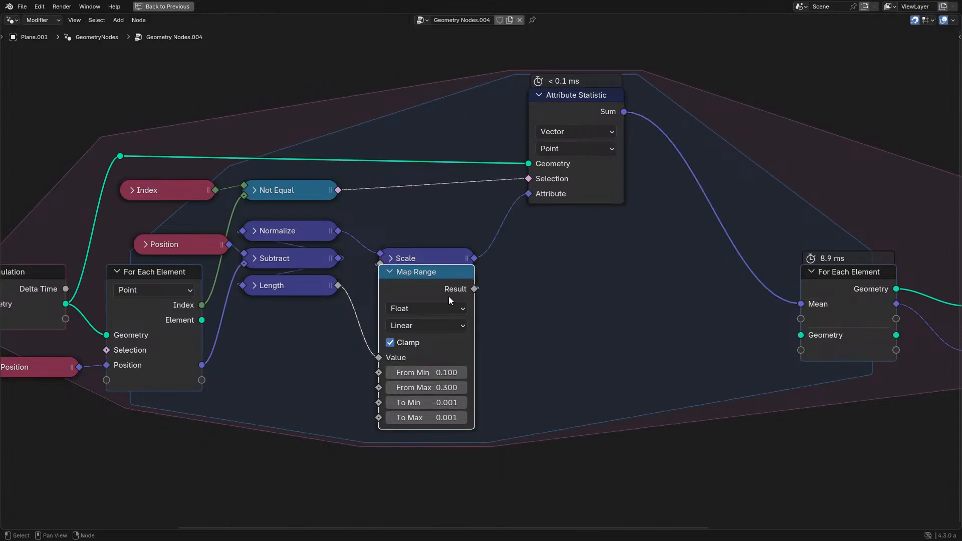
pyautogui.hotkey('ctrl', 'shift', 'd')
pyautogui.click(436, 476)
# - Duplicate the Scale node, insert the copy between Scale and Attribute Statistic, and move Attribute Statistic above it
pyautogui.click(432, 258)
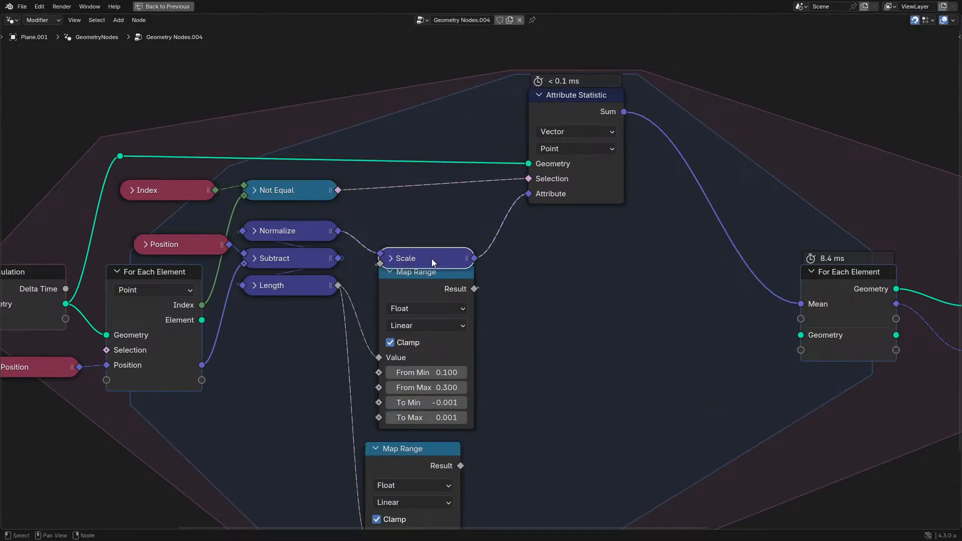
pyautogui.moveTo(432, 258); pyautogui.dragTo(432, 244)
pyautogui.hotkey('shift', 'd')
pyautogui.click(545, 236)
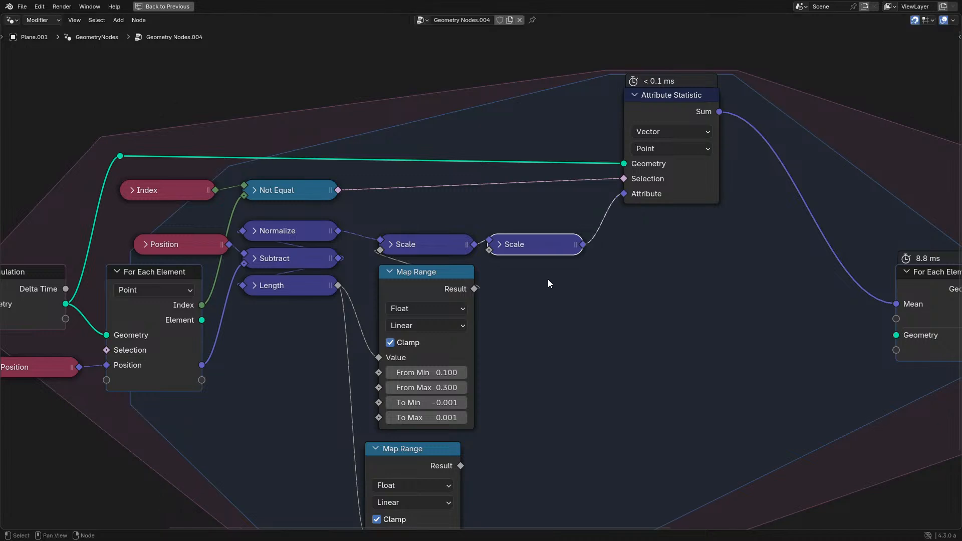
pyautogui.moveTo(674, 107); pyautogui.dragTo(533, 125)
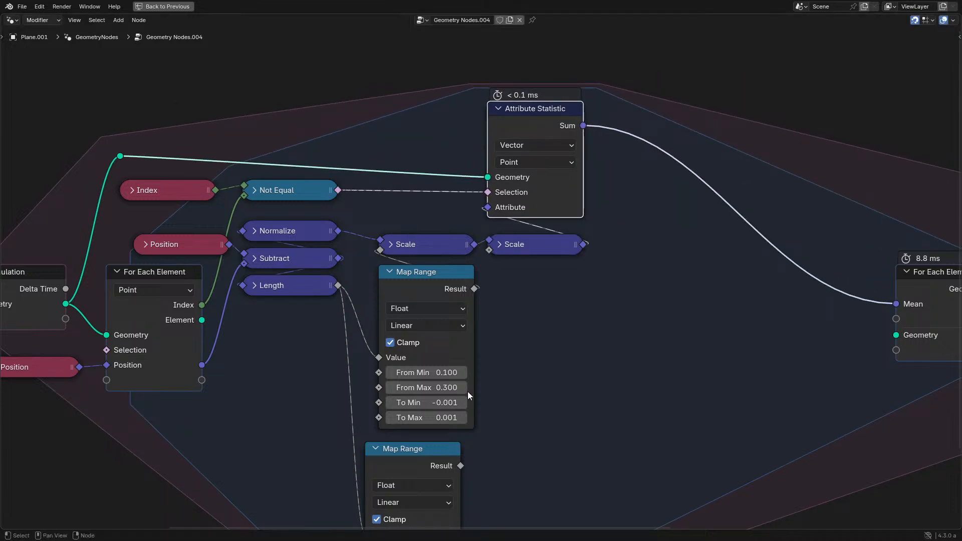
# - Connect the duplicated Map Range's Result to the second Scale node's factor and align the copy under the original
pyautogui.click(458, 470)
pyautogui.moveTo(386, 471); pyautogui.dragTo(406, 468)
pyautogui.moveTo(406, 469); pyautogui.dragTo(371, 307, button='middle')
pyautogui.scroll(4, 364, 439)
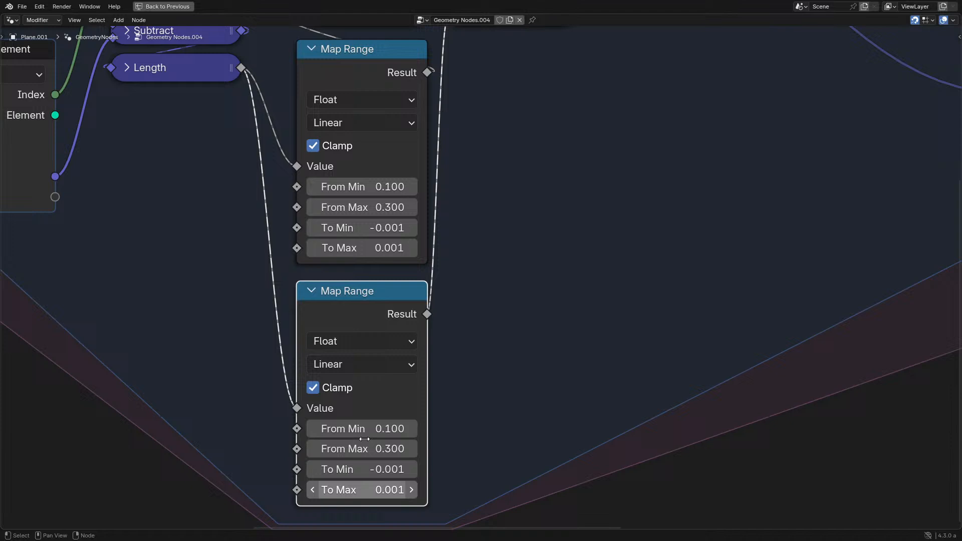
# - Set the duplicated Map Range's To Max to 0 and To Min to 1
pyautogui.press('Return')
pyautogui.click(371, 486)
pyautogui.write('0')
pyautogui.press('Return')
pyautogui.click(373, 465)
pyautogui.write('1')
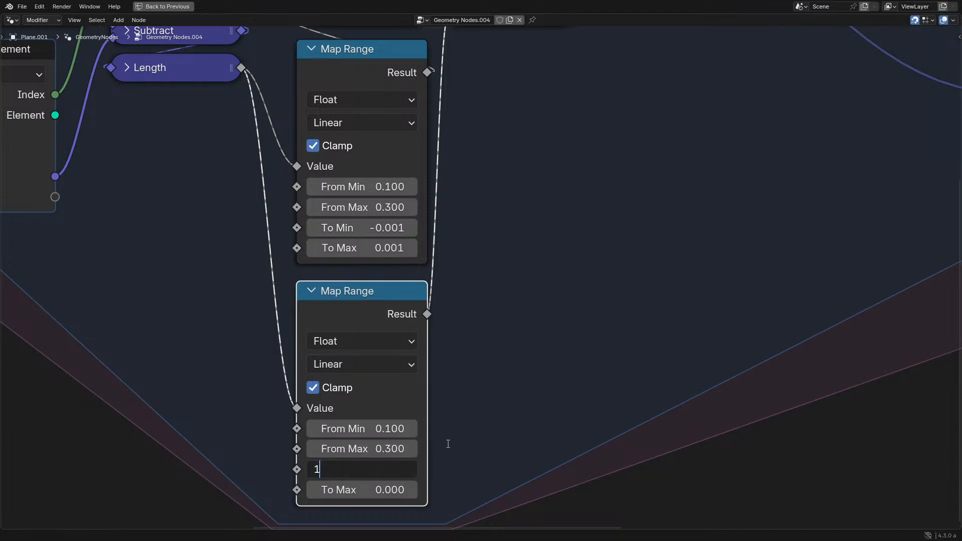
pyautogui.press('Return')
# - Restore the split layout and play the simulation with both Scale nodes and Map Ranges in view
pyautogui.hotkey('ctrl', 'space')
pyautogui.press('space')
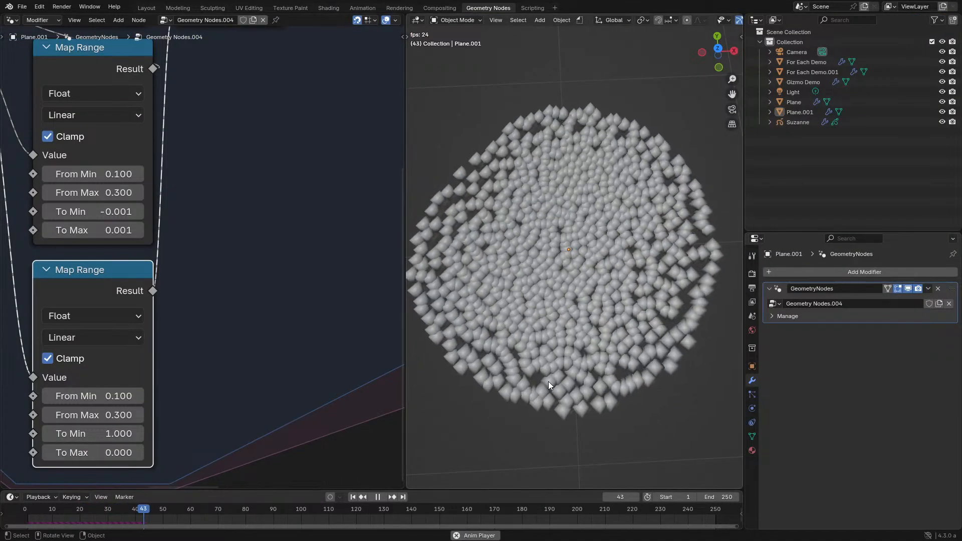
pyautogui.moveTo(174, 246); pyautogui.dragTo(237, 319, button='middle')
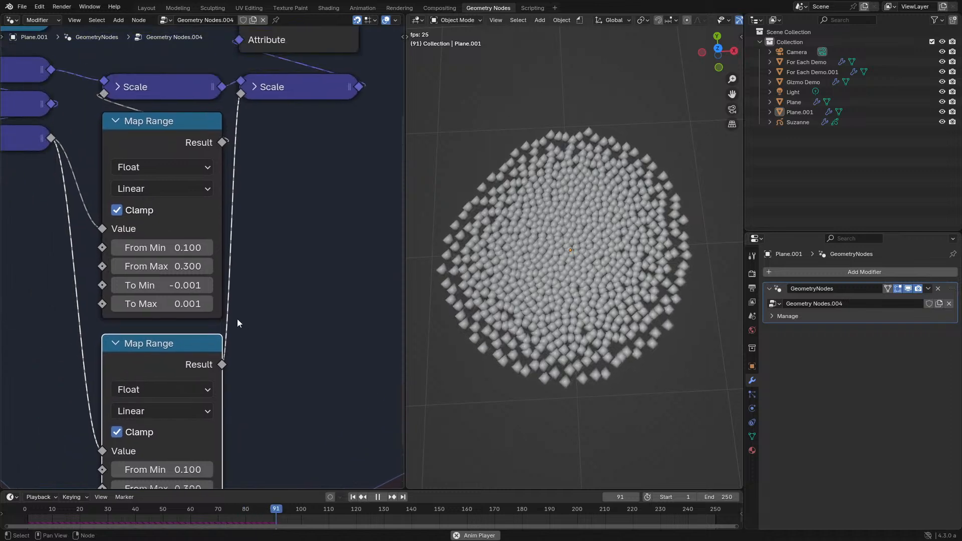
pyautogui.scroll(-3, 236, 319)
pyautogui.scroll(2, 202, 256)
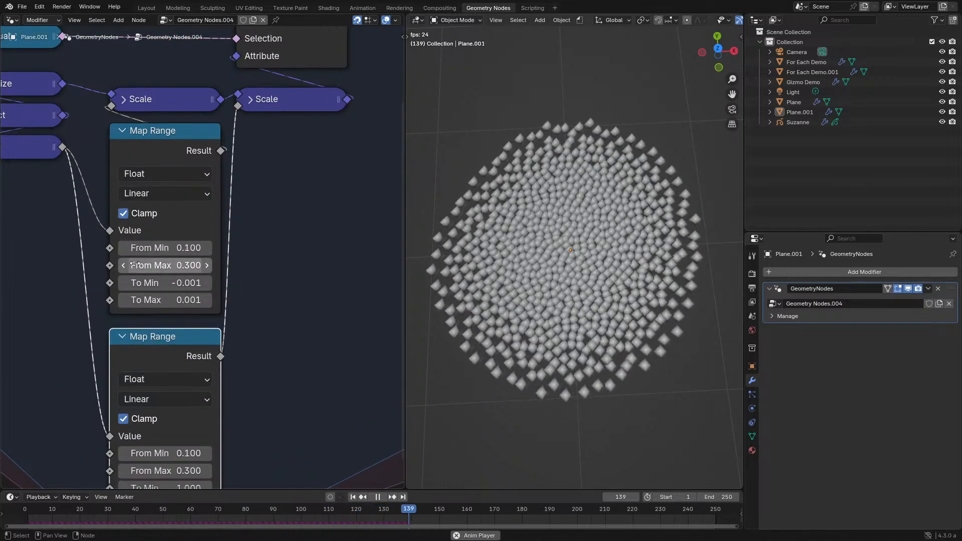
# - Set From Max to 0.2 on the upper Map Range and 0.4 on the lower one, trying From Min 0.2 before setting 0.1
pyautogui.click(121, 266)
pyautogui.moveTo(207, 471); pyautogui.dragTo(237, 402, button='middle')
pyautogui.click(237, 402)
pyautogui.click(236, 388)
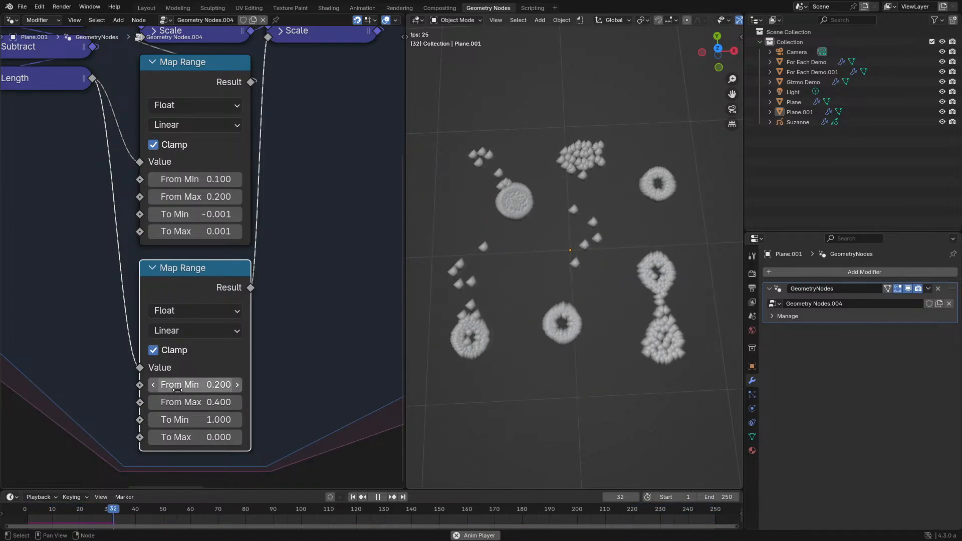
pyautogui.click(153, 386)
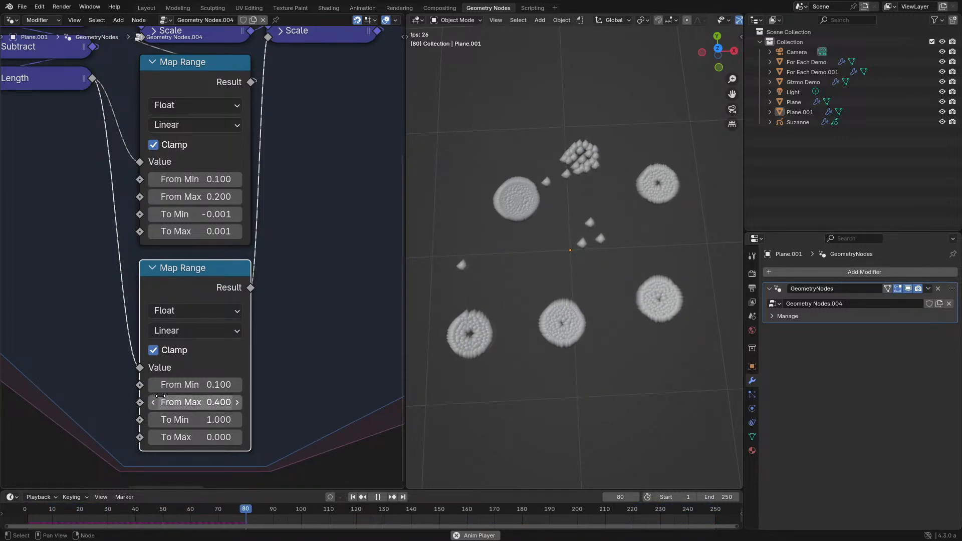
# - Examine the point clusters in the running simulation alongside the node setup, and stop playback
pyautogui.moveTo(524, 283); pyautogui.dragTo(524, 306, button='middle')
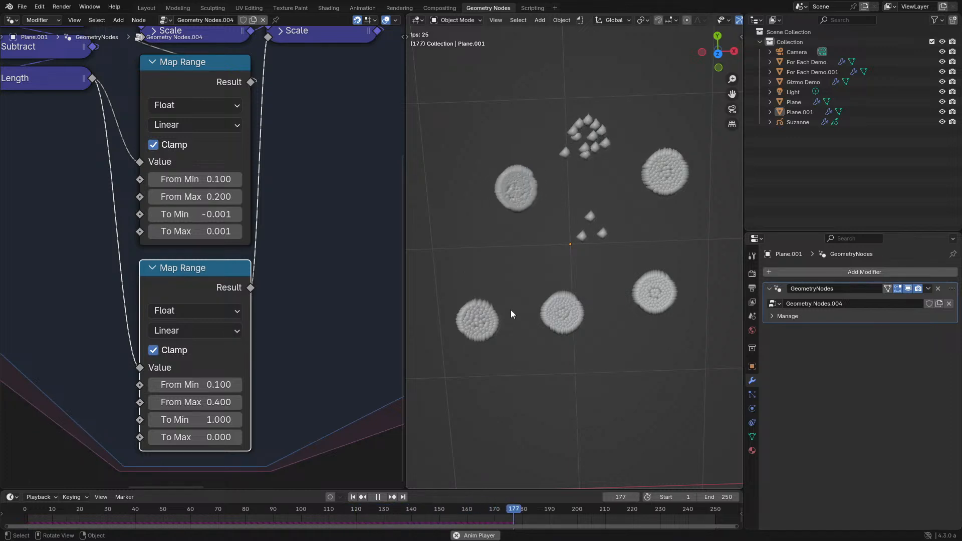
pyautogui.scroll(-5, 212, 245)
pyautogui.moveTo(222, 221); pyautogui.dragTo(278, 324, button='middle')
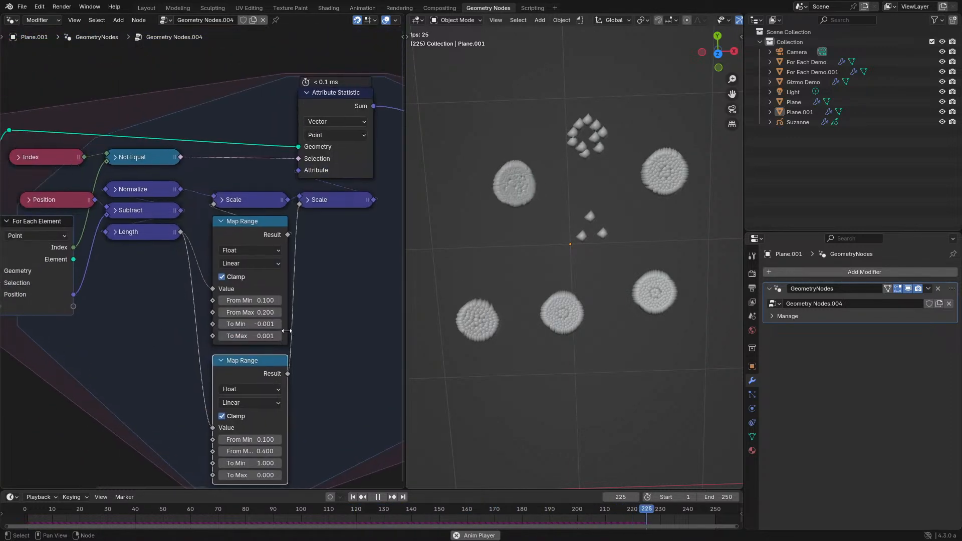
pyautogui.scroll(1, 208, 246)
pyautogui.press('space')
# - Maximize the node editor around the Simulation, For Each Element and Map Range nodes
pyautogui.moveTo(183, 219); pyautogui.dragTo(230, 255, button='middle')
pyautogui.hotkey('ctrl', 'space')
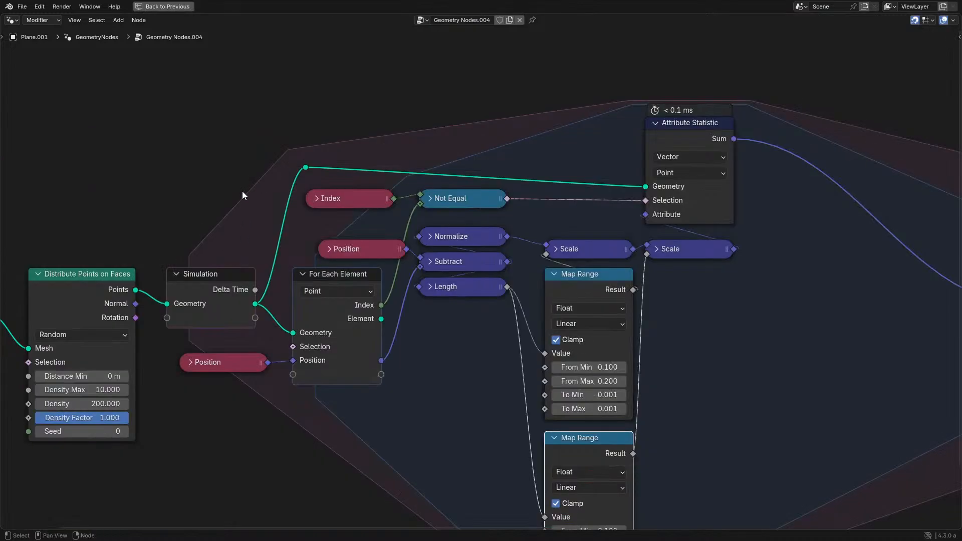
pyautogui.scroll(-5, 116, 145)
pyautogui.scroll(2, 487, 287)
# - Try to insert a duplicate of the second Scale node before the Attribute Statistic's Attribute input
pyautogui.moveTo(507, 287); pyautogui.dragTo(468, 367)
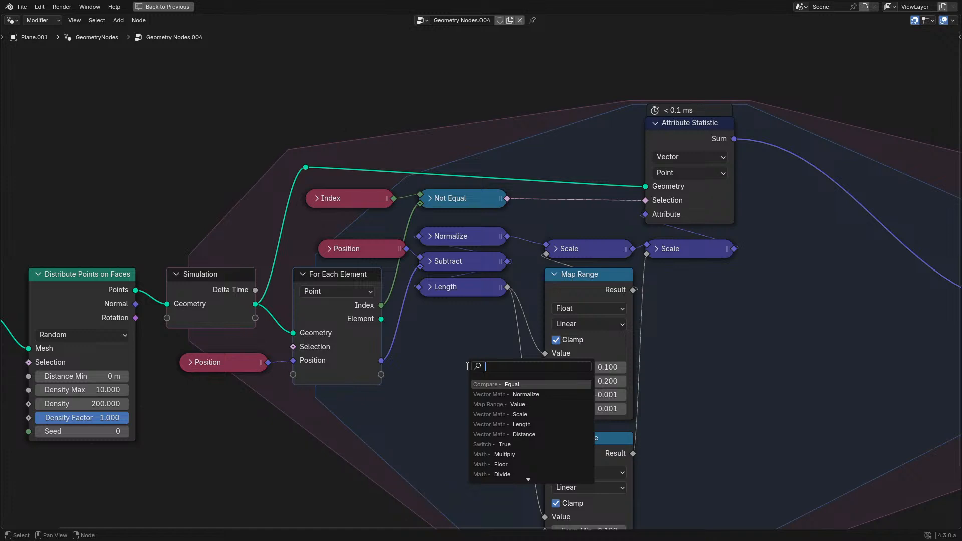
pyautogui.click(813, 358)
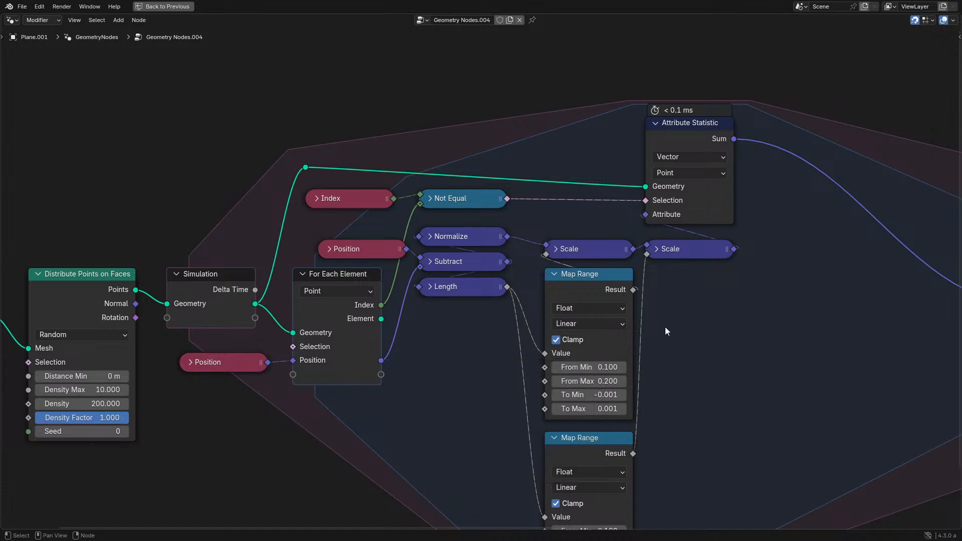
pyautogui.click(683, 243)
pyautogui.moveTo(683, 243); pyautogui.dragTo(477, 269, button='middle')
pyautogui.hotkey('shift', 'd')
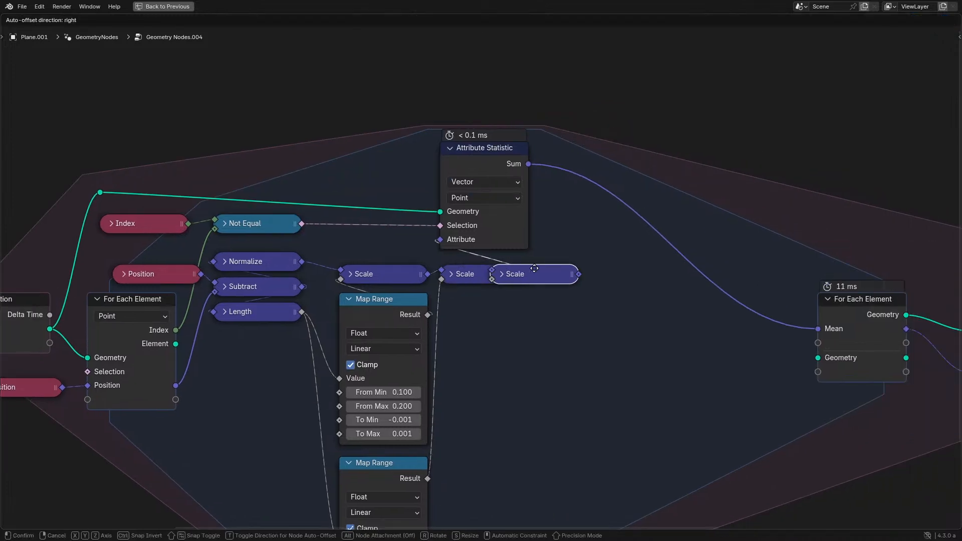
pyautogui.click(543, 274)
pyautogui.moveTo(702, 167); pyautogui.dragTo(585, 173)
pyautogui.press('Escape')
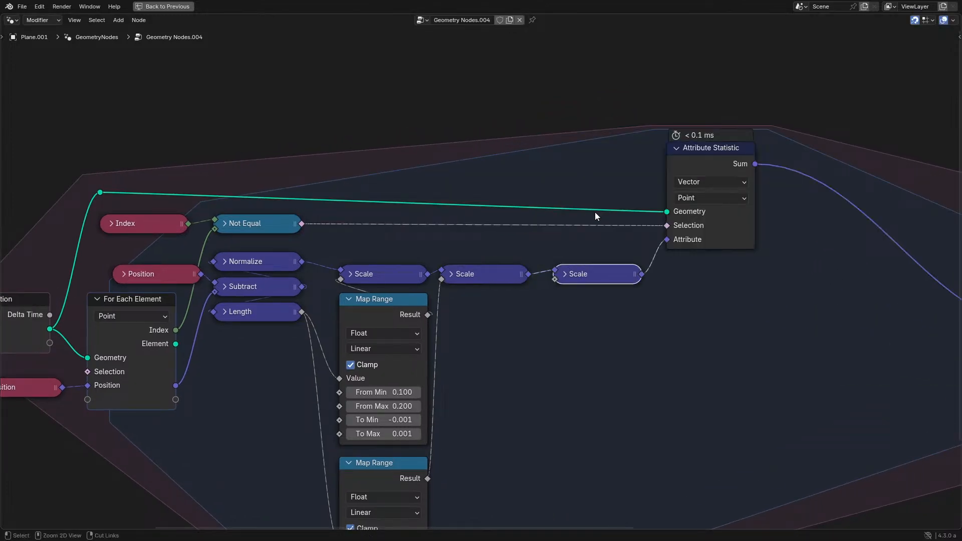
pyautogui.hotkey('ctrl', 'z')
# - Add a collapsed Multiply math node that multiplies the Results of the two Map Range nodes, moving the upper Map Range aside for it
pyautogui.moveTo(411, 298); pyautogui.dragTo(311, 349)
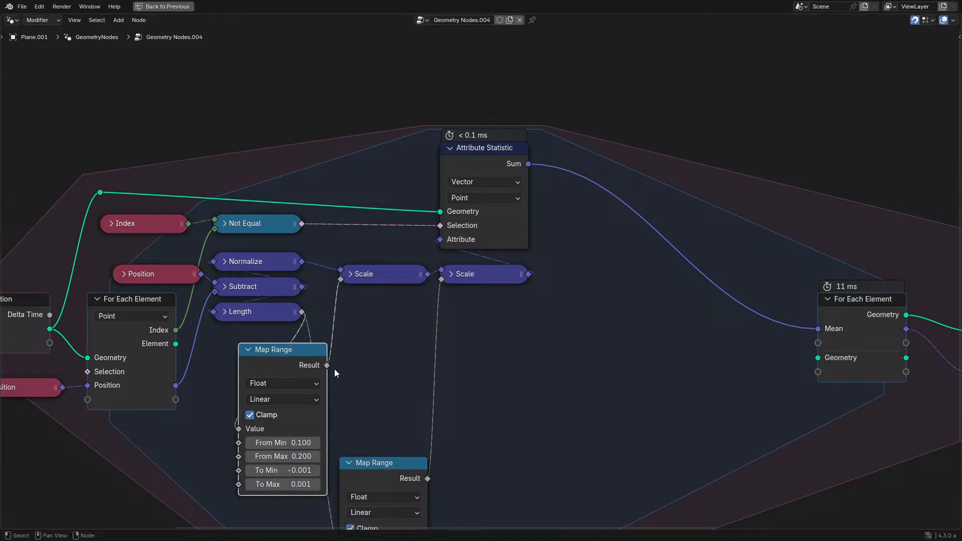
pyautogui.hotkey('shift', 'a')
pyautogui.write('mu')
pyautogui.press('Return')
pyautogui.click(365, 364)
pyautogui.press('h')
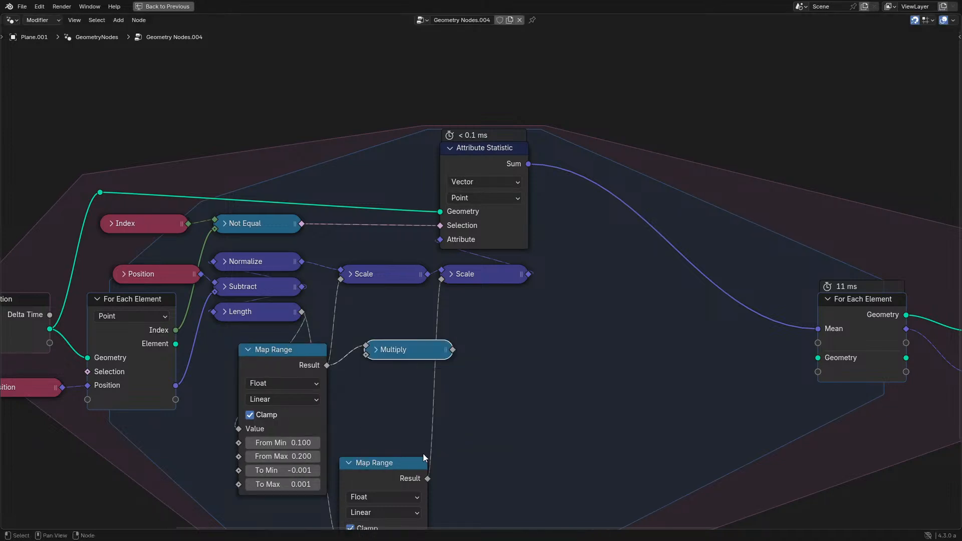
pyautogui.moveTo(361, 355); pyautogui.dragTo(365, 354)
pyautogui.moveTo(450, 350); pyautogui.dragTo(458, 352)
# - Add a Maximum math node fed by Multiply, and remove the second Scale so the first feeds Attribute Statistic directly
pyautogui.hotkey('shift', 'a')
pyautogui.write('max')
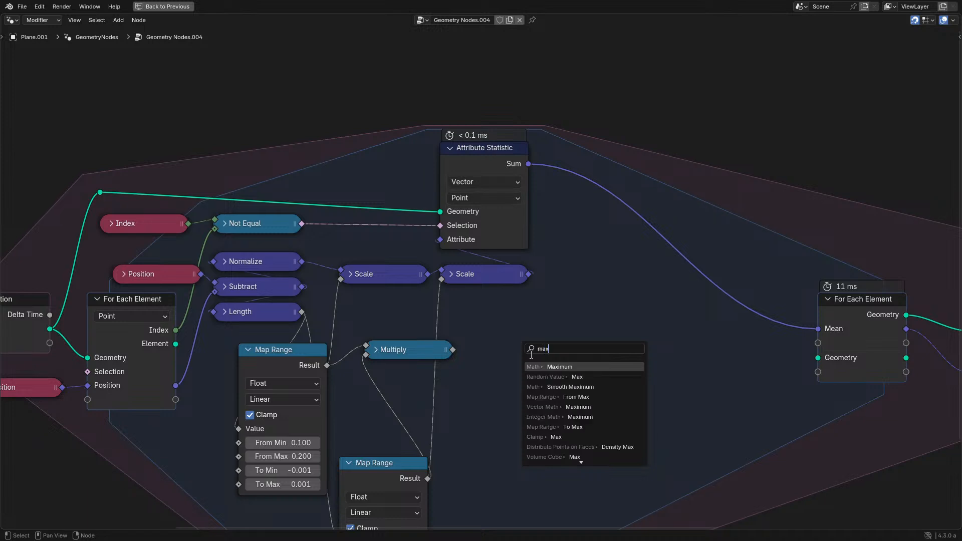
pyautogui.press('Return')
pyautogui.click(505, 365)
pyautogui.moveTo(452, 233); pyautogui.dragTo(438, 242)
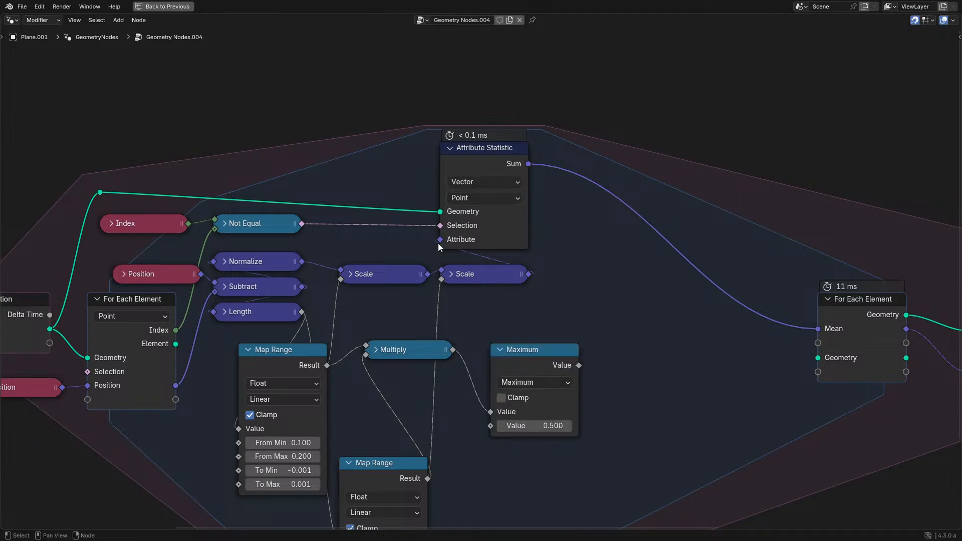
pyautogui.click(426, 273)
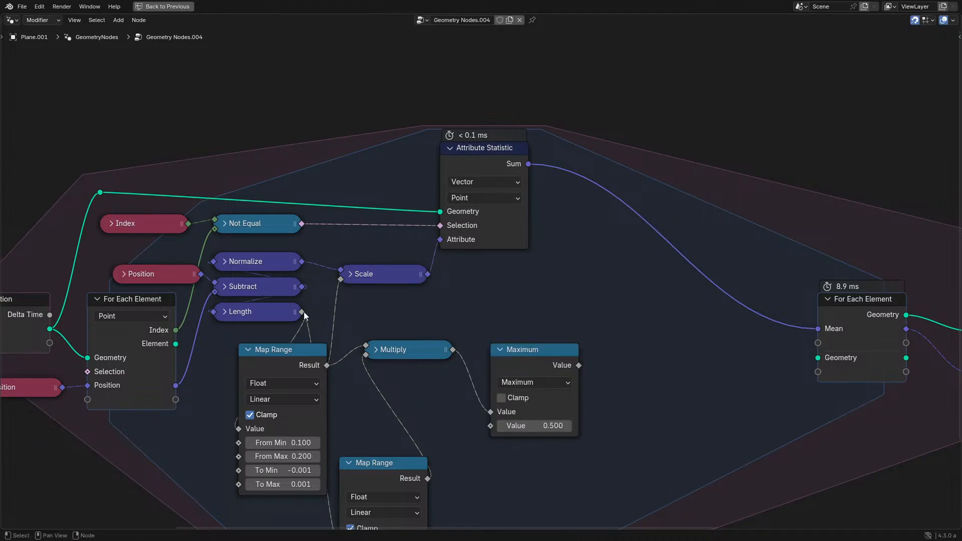
# - Feed Length into Maximum's second input and connect the collapsed Maximum, placed above Multiply, to the Scale node's factor
pyautogui.moveTo(489, 421); pyautogui.dragTo(490, 422)
pyautogui.click(544, 369)
pyautogui.press('h')
pyautogui.moveTo(567, 346); pyautogui.dragTo(449, 325)
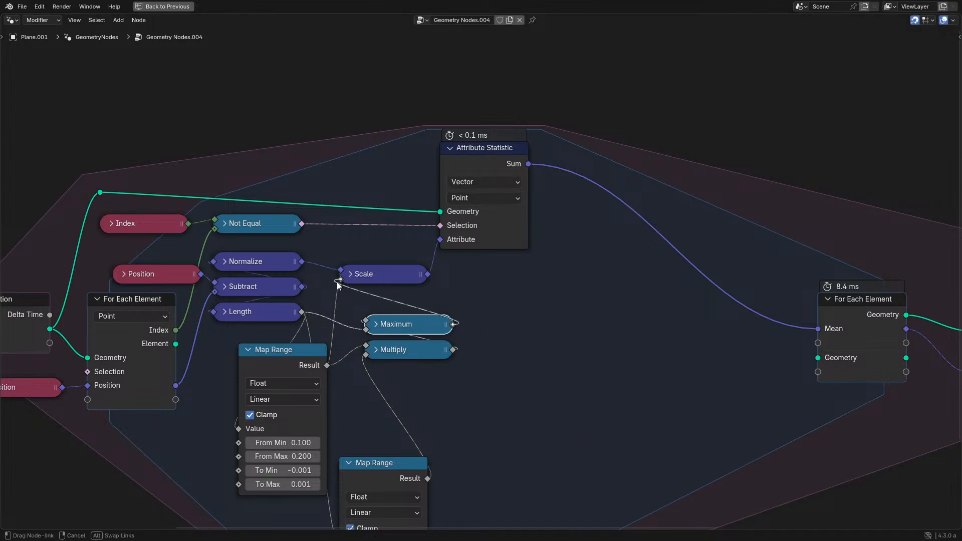
# - Stack the two Map Ranges vertically and line up Scale, Maximum and Multiply beneath the Attribute Statistic node
pyautogui.moveTo(376, 489); pyautogui.dragTo(275, 508)
pyautogui.moveTo(393, 242); pyautogui.dragTo(495, 241)
pyautogui.moveTo(350, 263); pyautogui.dragTo(420, 329)
pyautogui.press('g')
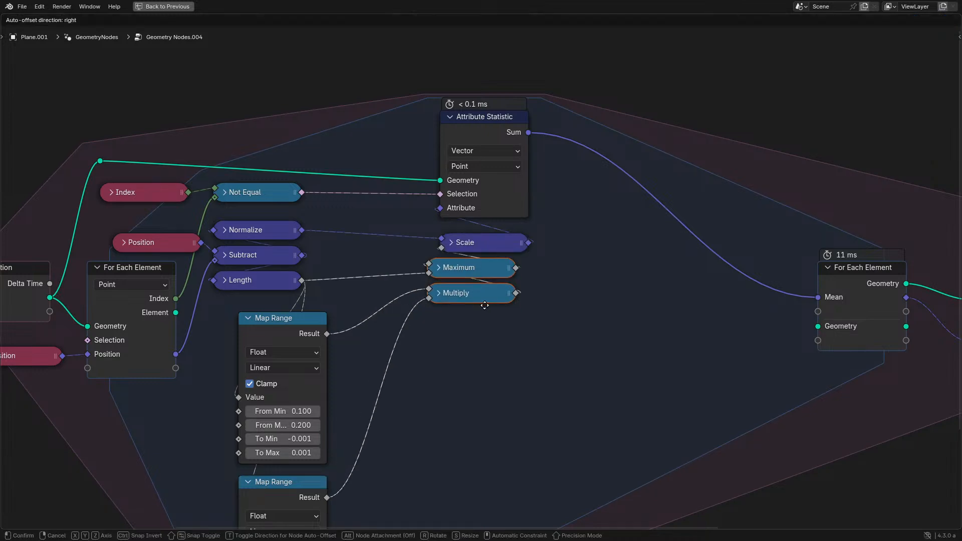
pyautogui.click(508, 303)
pyautogui.press('g')
pyautogui.click(245, 358)
pyautogui.moveTo(204, 365); pyautogui.dragTo(376, 480)
pyautogui.press('g')
pyautogui.click(461, 412)
# - Check the playing simulation in the split layout, and return to the maximized editor with the whole node tree framed
pyautogui.hotkey('ctrl', 'space')
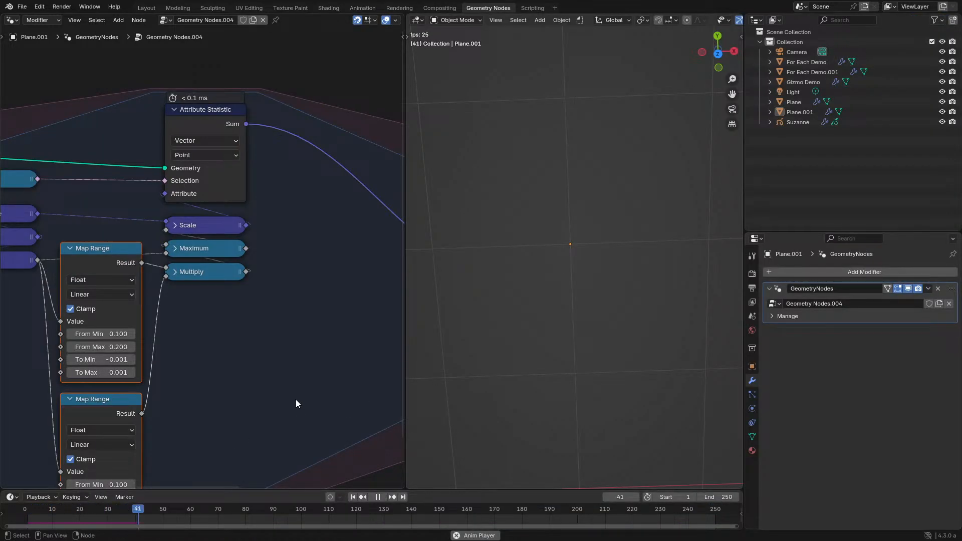
pyautogui.press('Home')
pyautogui.scroll(4, 199, 269)
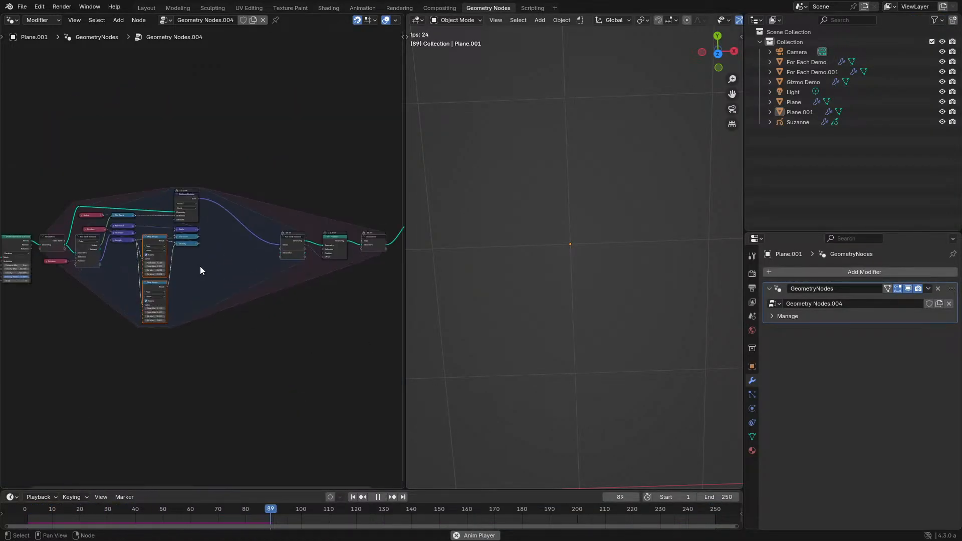
pyautogui.hotkey('ctrl', 'space')
# - Move the output For Each Element, Set Position and Simulation nodes closer to Attribute Statistic, and shift the tree up to Group Output
pyautogui.moveTo(589, 193); pyautogui.dragTo(766, 338)
pyautogui.press('g')
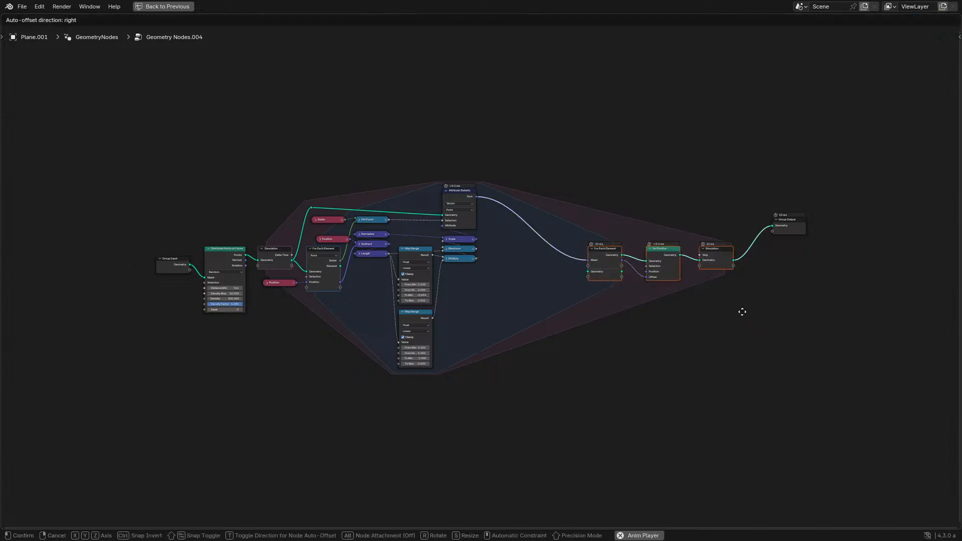
pyautogui.click(646, 300)
pyautogui.moveTo(140, 204); pyautogui.dragTo(447, 303)
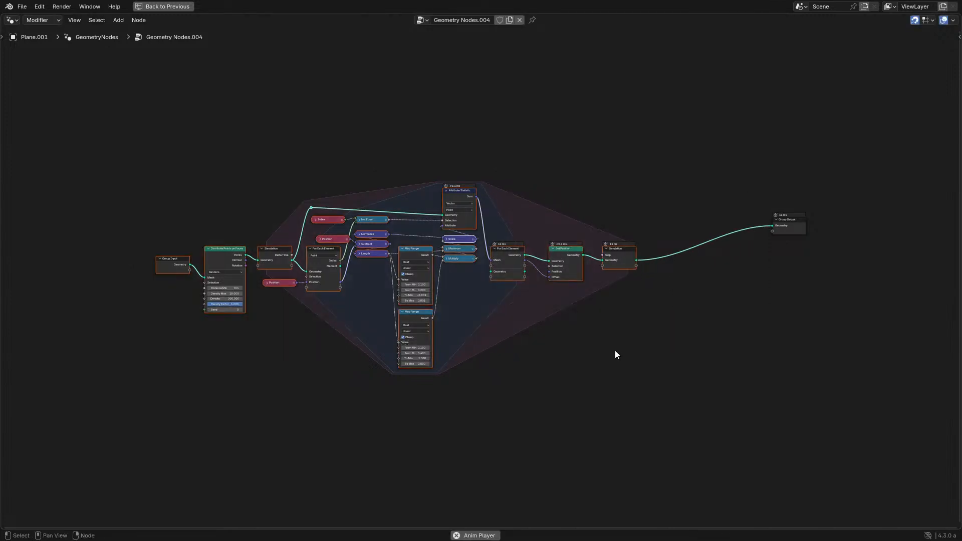
pyautogui.press('g')
pyautogui.click(737, 309)
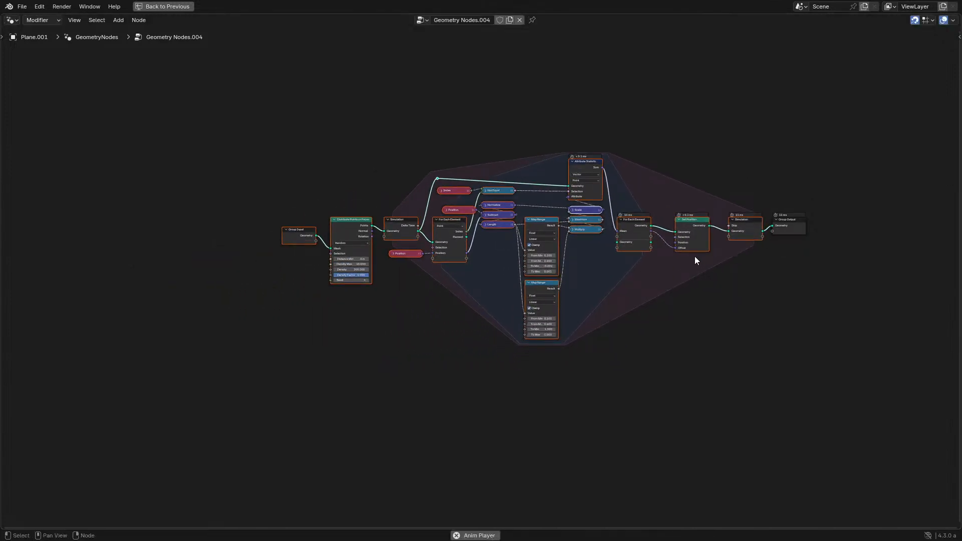
# - Tighten the horizontal spacing of Set Position and the output Simulation node beside the output For Each Element node
pyautogui.scroll(3, 503, 321)
pyautogui.moveTo(520, 307); pyautogui.dragTo(623, 420)
pyautogui.press('g')
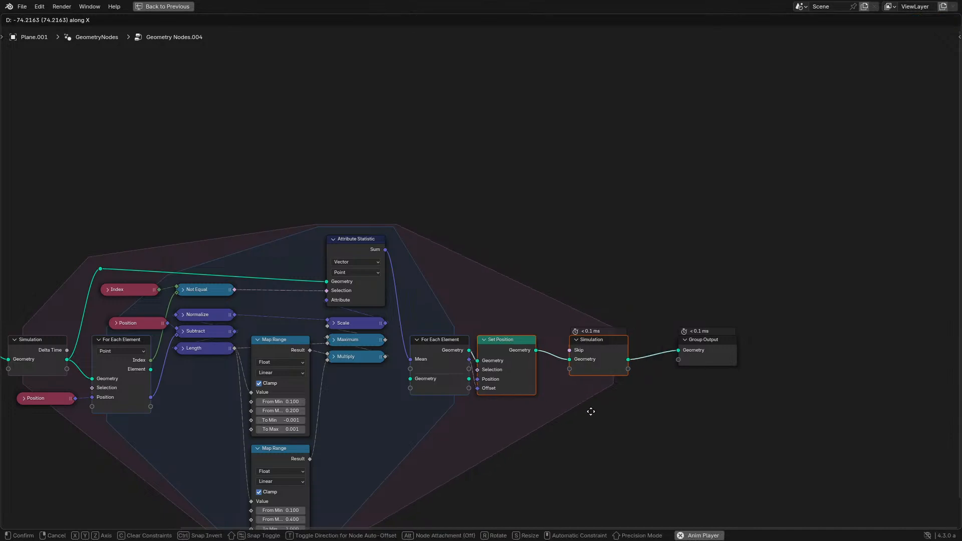
pyautogui.click(591, 408)
pyautogui.press('g')
pyautogui.click(606, 405)
pyautogui.click(614, 347)
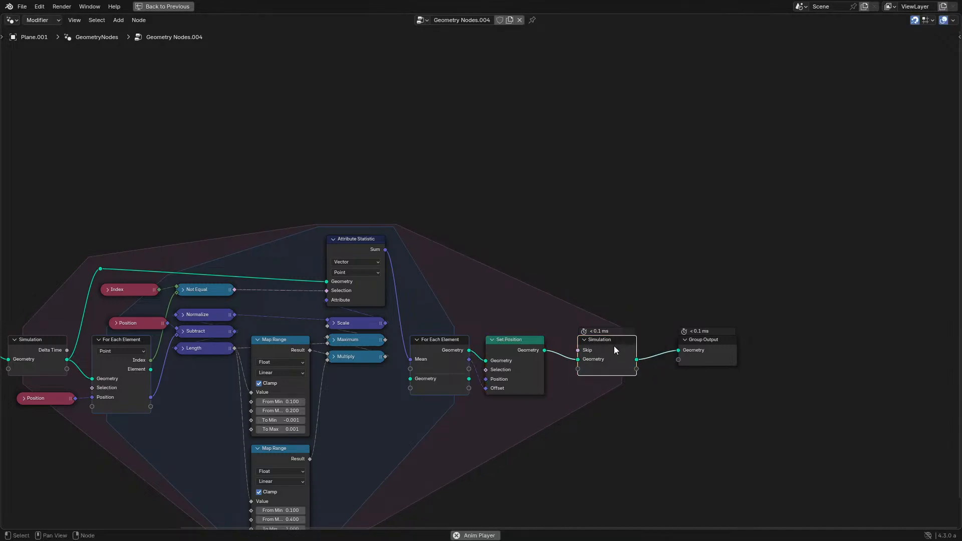
pyautogui.press('g')
pyautogui.click(596, 348)
# - Align the Index and upper Position nodes above the input For Each Element, and lower the geometry reroute toward them
pyautogui.moveTo(412, 361); pyautogui.dragTo(532, 338, button='middle')
pyautogui.scroll(1, 532, 338)
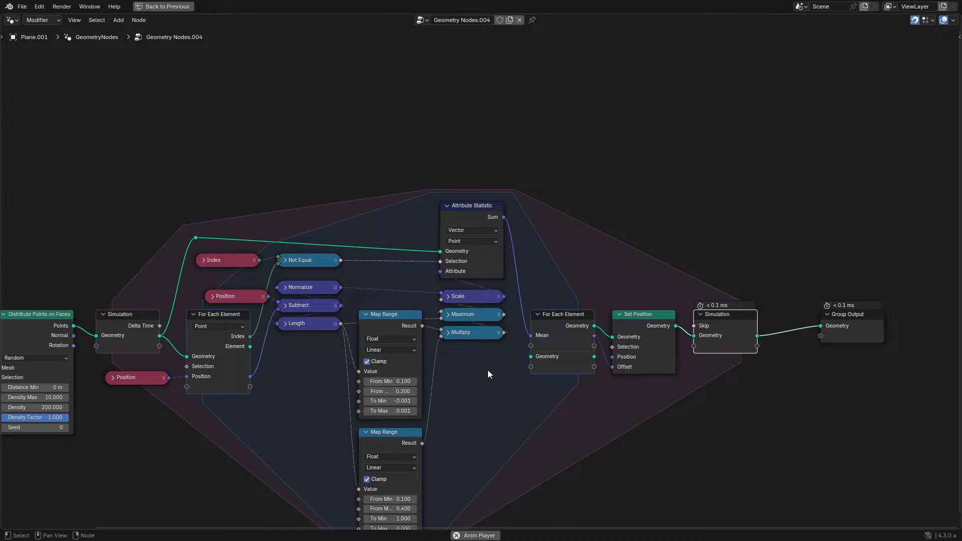
pyautogui.moveTo(488, 369); pyautogui.dragTo(495, 339, button='middle')
pyautogui.moveTo(376, 304); pyautogui.dragTo(526, 347, button='middle')
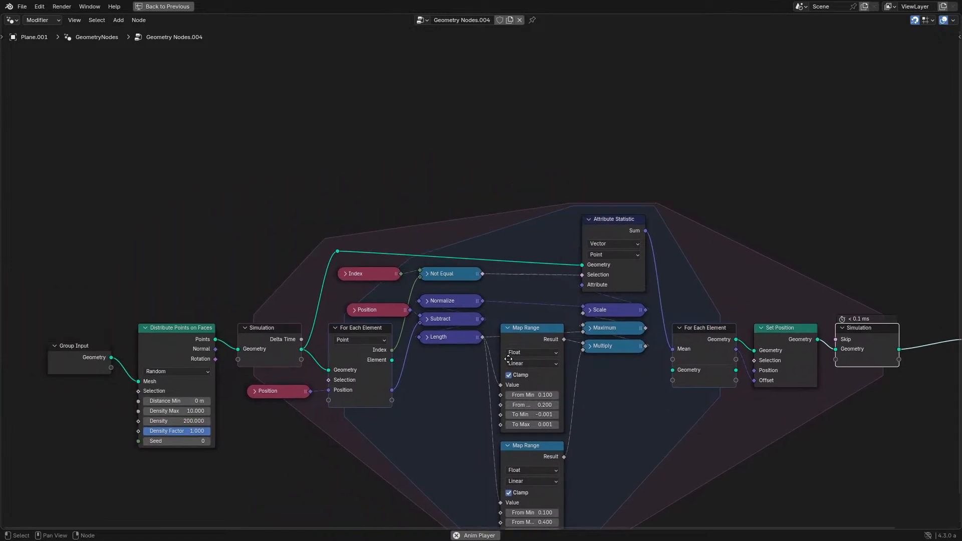
pyautogui.scroll(2, 346, 280)
pyautogui.moveTo(364, 253); pyautogui.dragTo(443, 285)
pyautogui.moveTo(362, 325); pyautogui.dragTo(347, 327)
pyautogui.moveTo(312, 354); pyautogui.dragTo(319, 354)
pyautogui.moveTo(247, 232); pyautogui.dragTo(322, 247)
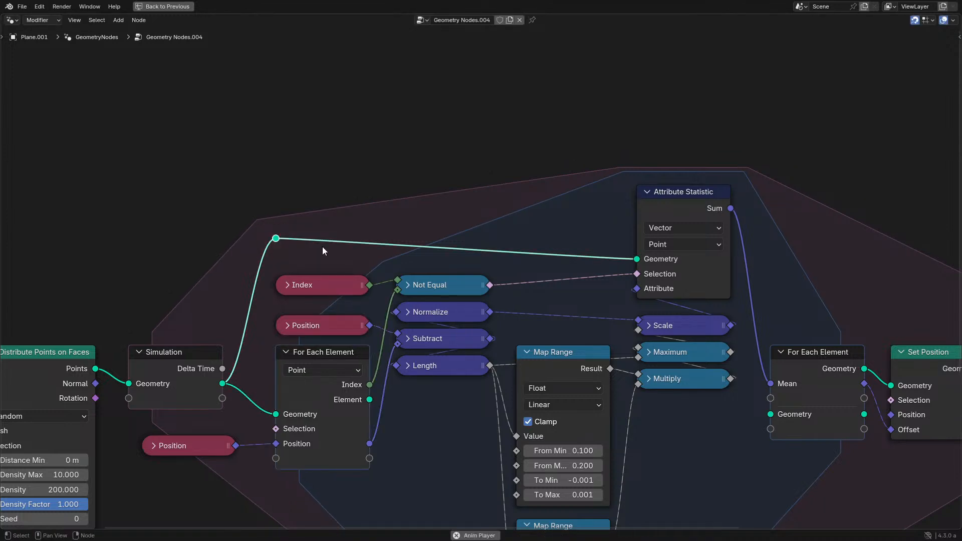
pyautogui.press('g')
pyautogui.click(297, 248)
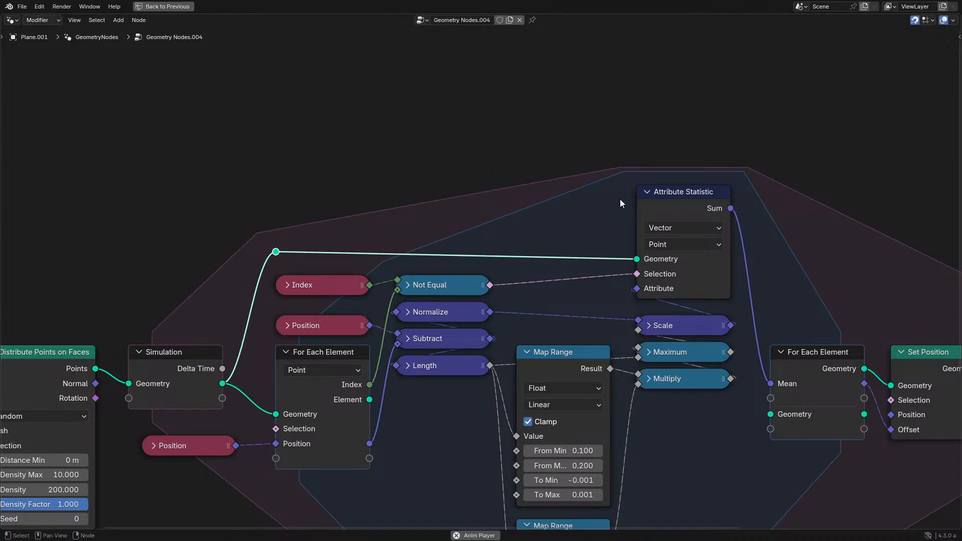
# - Shift Group Input, Distribute Points on Faces and the input Simulation node to line Simulation up with the lower Position node
pyautogui.moveTo(620, 200); pyautogui.dragTo(644, 215)
pyautogui.scroll(-4, 561, 240)
pyautogui.moveTo(561, 241); pyautogui.dragTo(625, 214, button='middle')
pyautogui.moveTo(76, 280); pyautogui.dragTo(326, 322)
pyautogui.press('g')
pyautogui.click(336, 323)
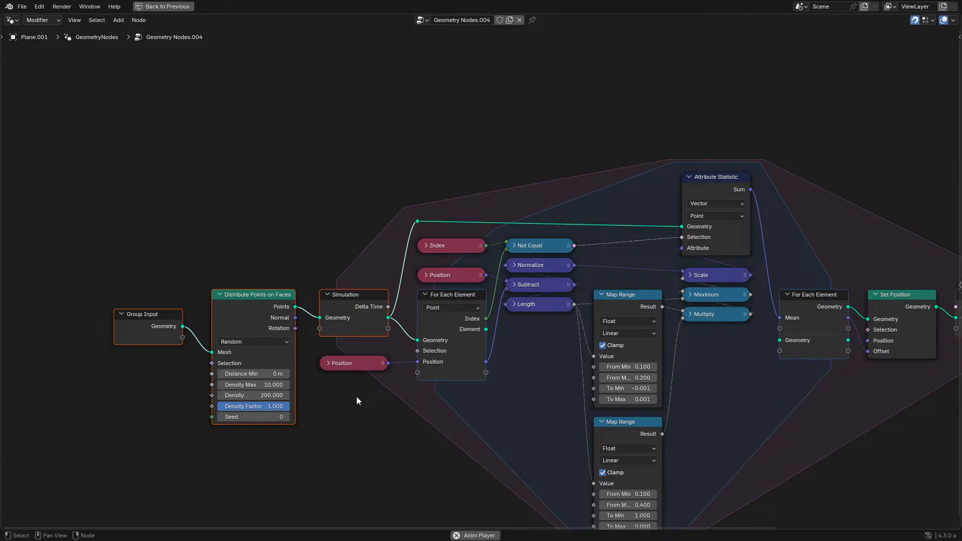
# - Restore the split layout, replay the simulation from the beginning of the timeline, and stop playback
pyautogui.scroll(3, 356, 396)
pyautogui.hotkey('ctrl', 'space')
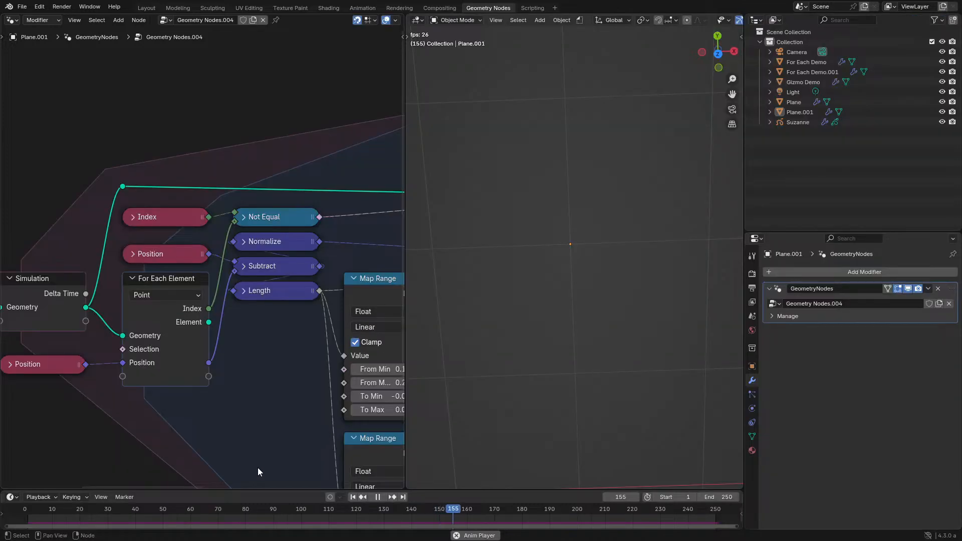
pyautogui.click(28, 512)
pyautogui.press('space')
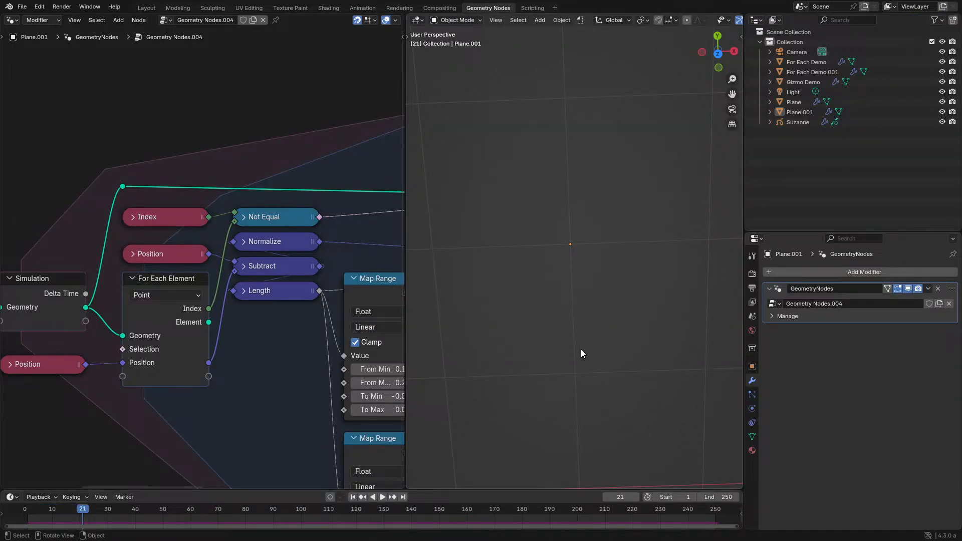
# - Expand the Maximum math node in the maximized node editor and change its operation to Minimum
pyautogui.hotkey('ctrl', 'space')
pyautogui.moveTo(829, 362); pyautogui.dragTo(628, 266, button='middle')
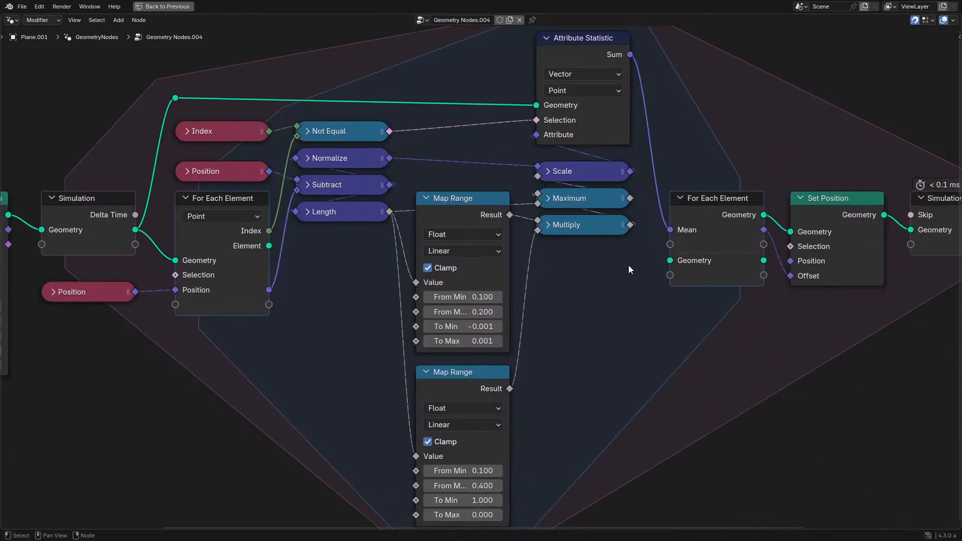
pyautogui.moveTo(560, 351); pyautogui.dragTo(551, 266, button='middle')
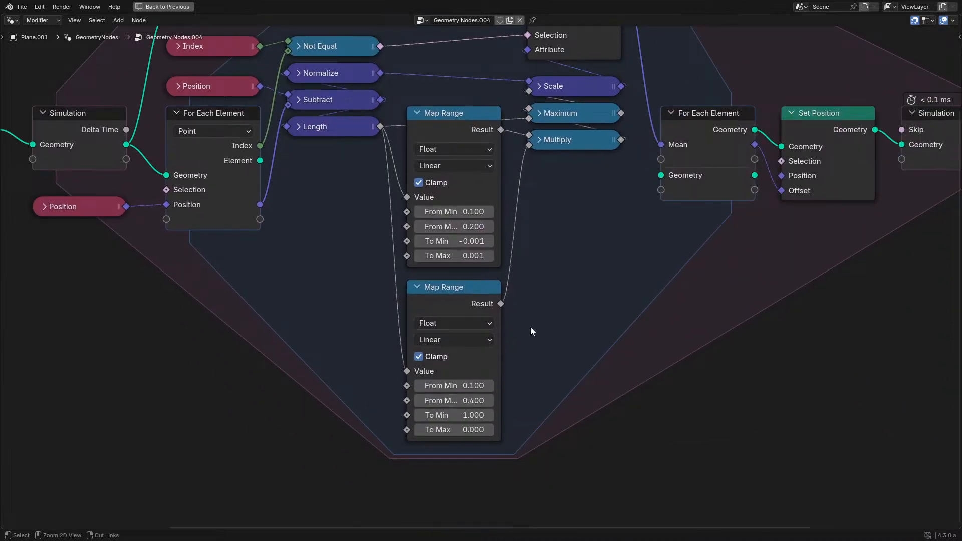
pyautogui.moveTo(535, 307); pyautogui.dragTo(514, 427, button='middle')
pyautogui.click(539, 236)
pyautogui.press('h')
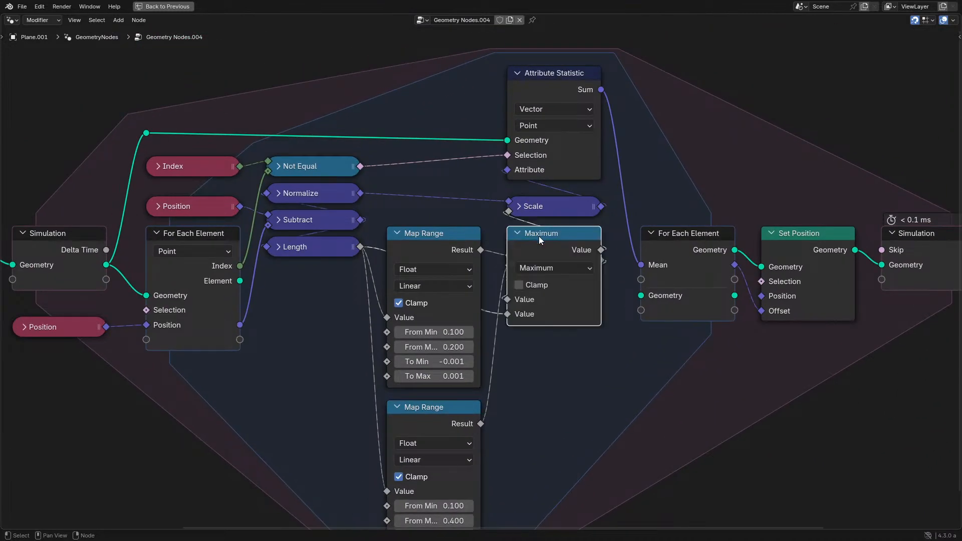
pyautogui.click(534, 267)
pyautogui.click(233, 306)
# - Play the simulation in the split layout, collapse the Minimum node, and examine the point clusters from different angles
pyautogui.hotkey('ctrl', 'space')
pyautogui.press('space')
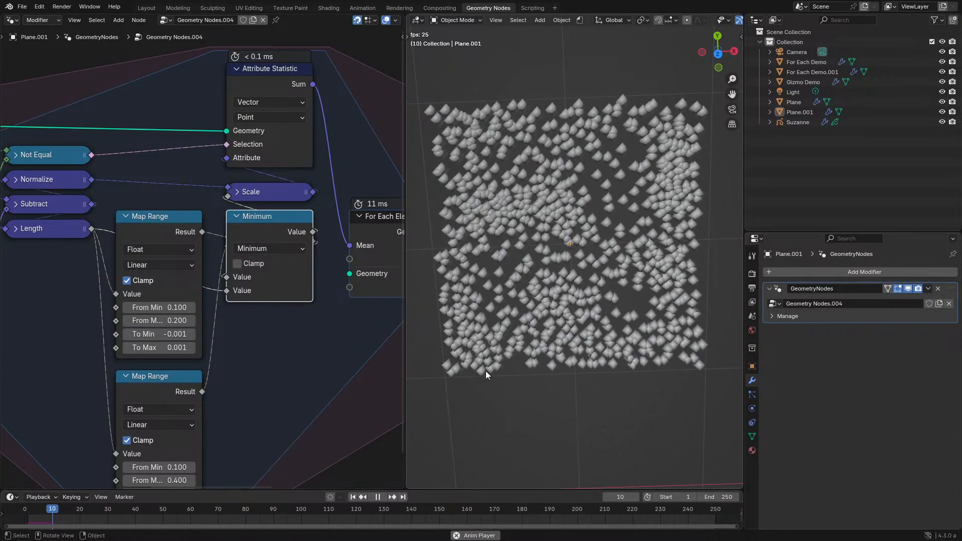
pyautogui.press('h')
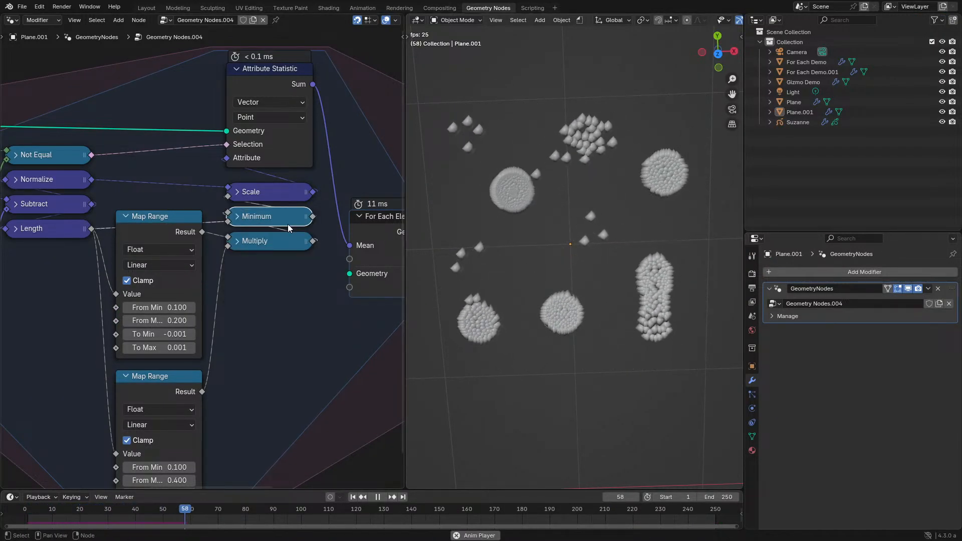
pyautogui.moveTo(545, 296); pyautogui.dragTo(512, 211, button='middle')
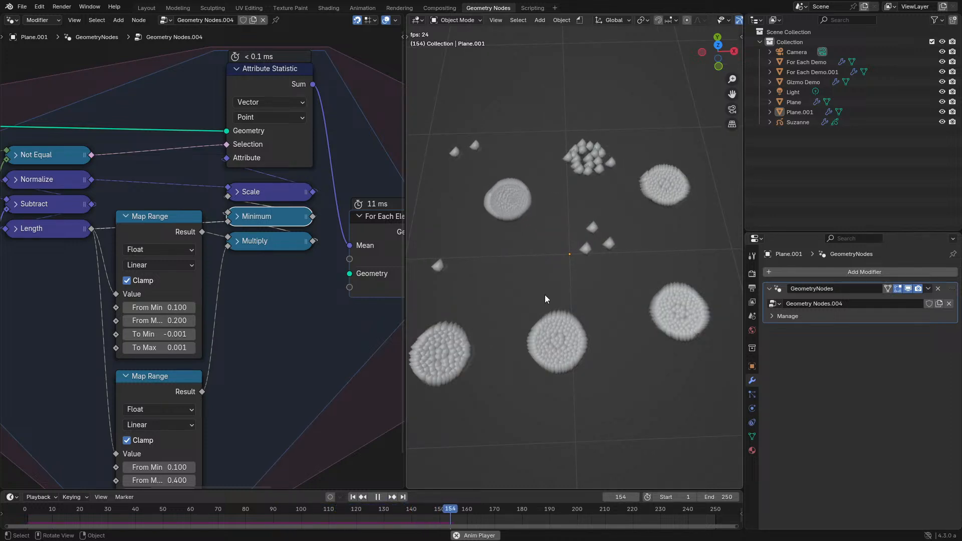
pyautogui.moveTo(545, 295); pyautogui.dragTo(521, 315, button='middle')
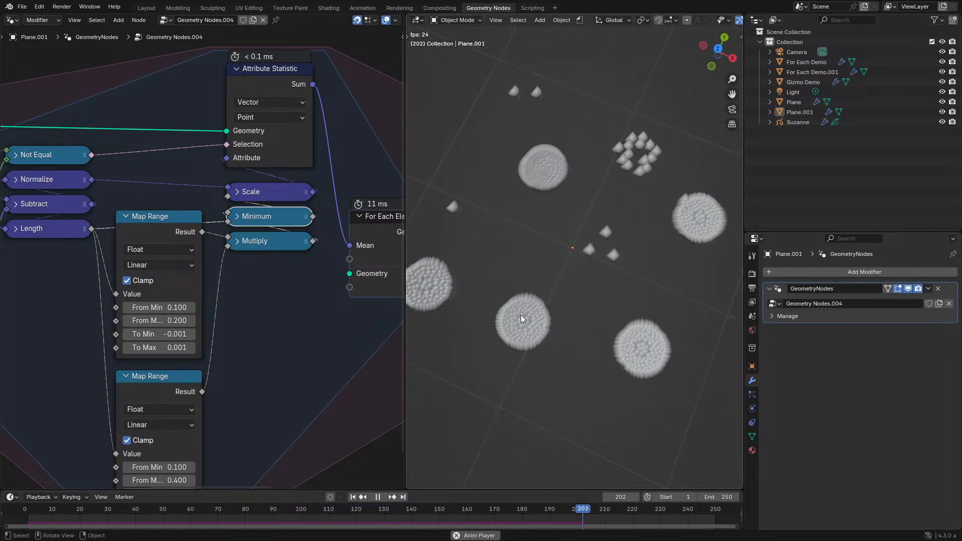
# - Set the lower Map Range's From Min to 0 and replay the simulation from the start
pyautogui.moveTo(100, 374); pyautogui.dragTo(203, 286, button='middle')
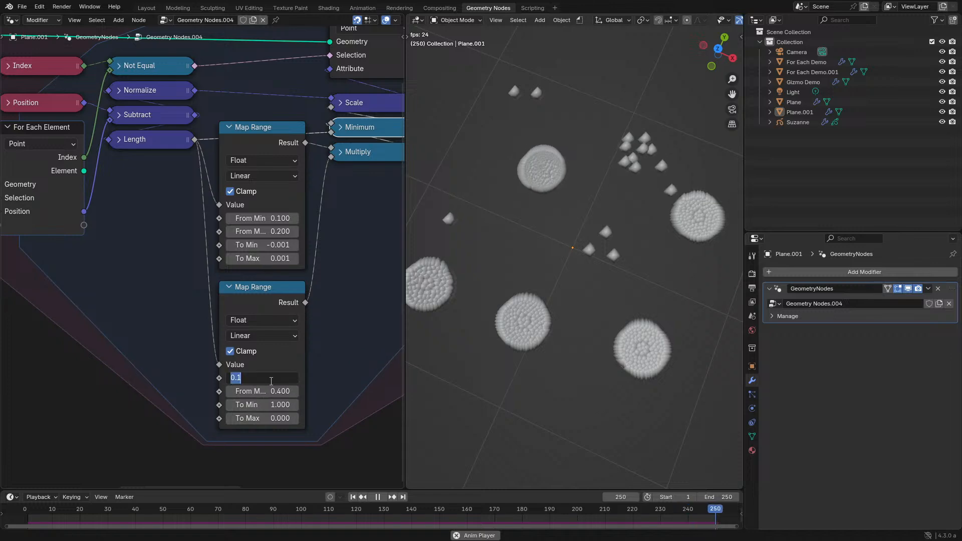
pyautogui.write('0')
pyautogui.press('Return')
pyautogui.click(20, 515)
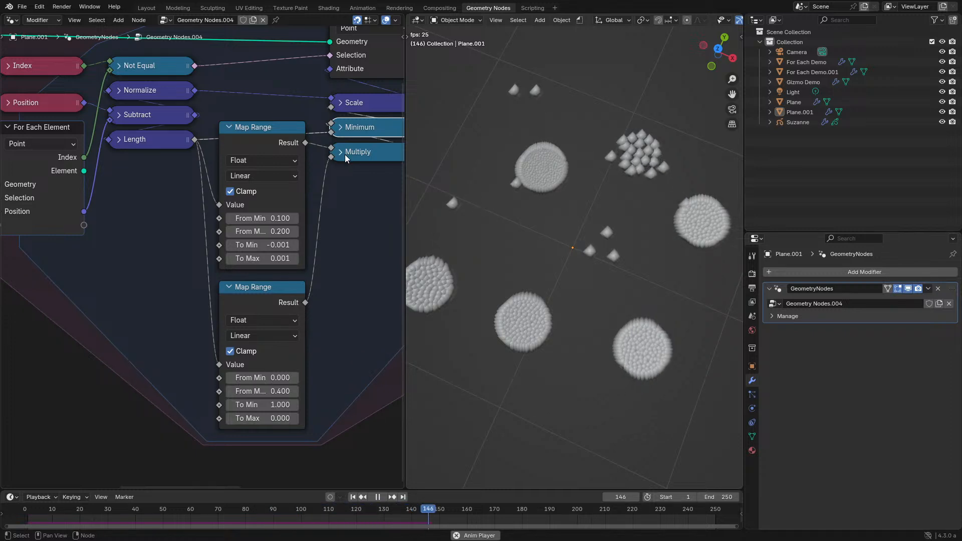
# - Move both Map Range nodes below the math nodes and align them vertically with a gap between them
pyautogui.moveTo(584, 198); pyautogui.dragTo(596, 264, button='middle')
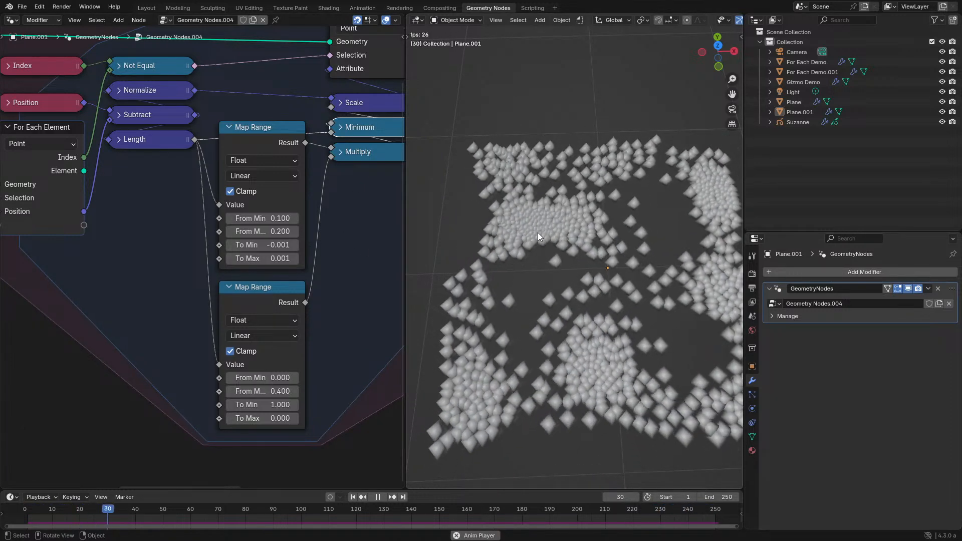
pyautogui.moveTo(537, 232); pyautogui.dragTo(567, 284, button='middle')
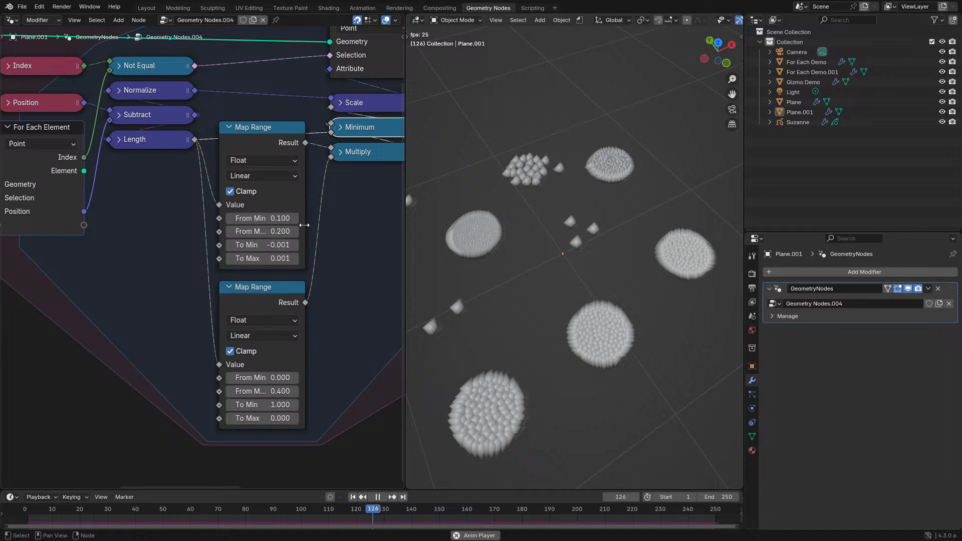
pyautogui.moveTo(269, 295); pyautogui.dragTo(281, 343)
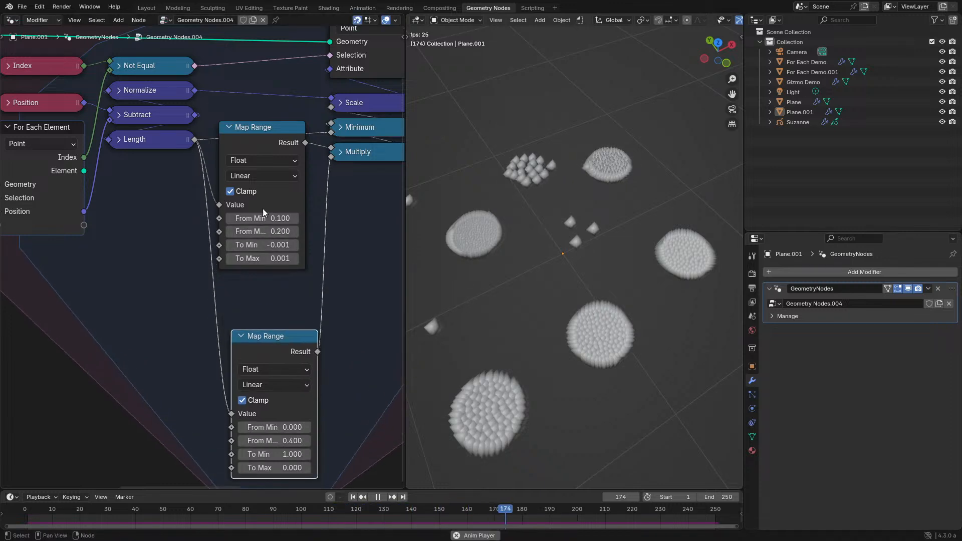
pyautogui.moveTo(264, 145); pyautogui.dragTo(275, 182)
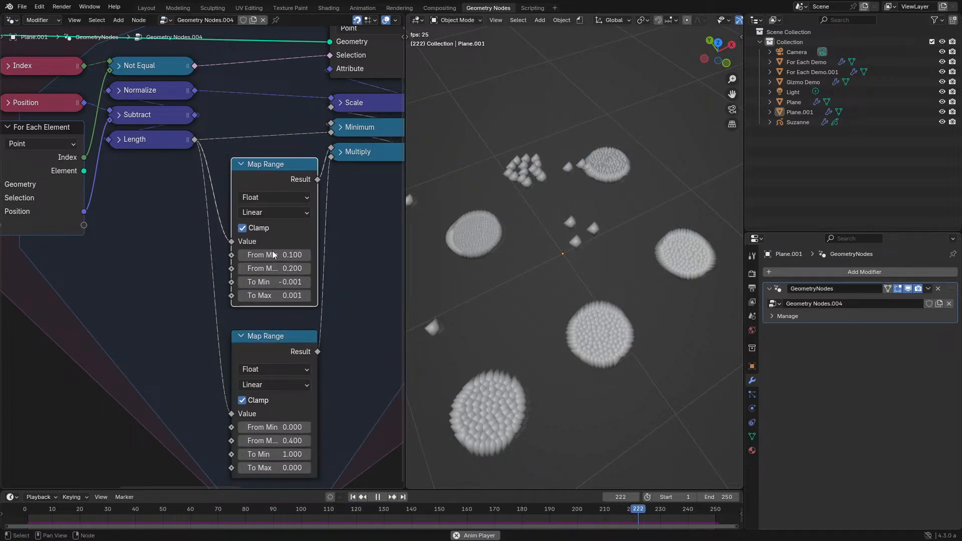
pyautogui.click(272, 339)
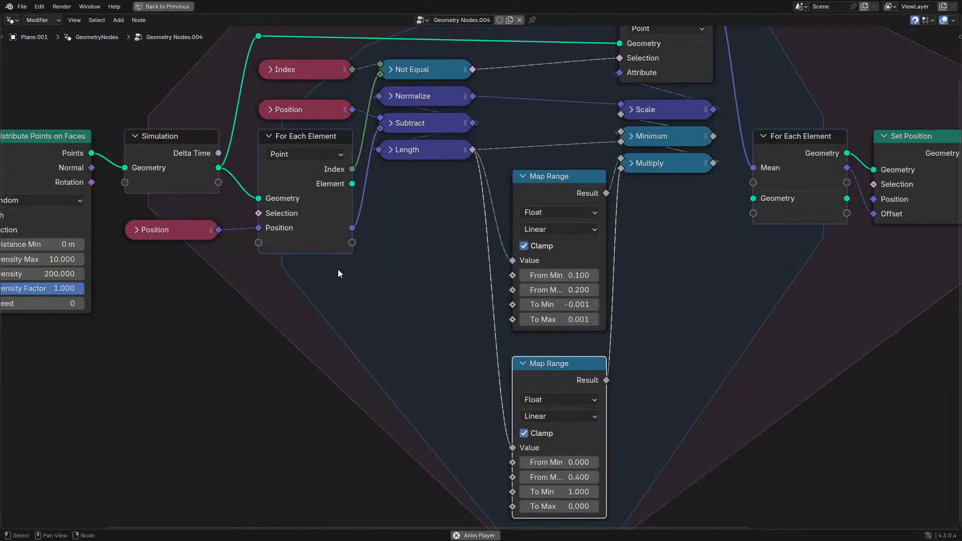
# - Maximize the node editor and shift the input-side nodes, including both Map Ranges, horizontally to make room before the Multiply and Minimum nodes
pyautogui.hotkey('ctrl', 'space')
pyautogui.press('Home')
pyautogui.moveTo(71, 125); pyautogui.dragTo(534, 411)
pyautogui.press('g')
pyautogui.press('x')
pyautogui.click(407, 266)
# - Add a Multiply math node on the upper Map Range's Result and link its output into the first input of the collapsed Multiply node
pyautogui.scroll(2, 407, 265)
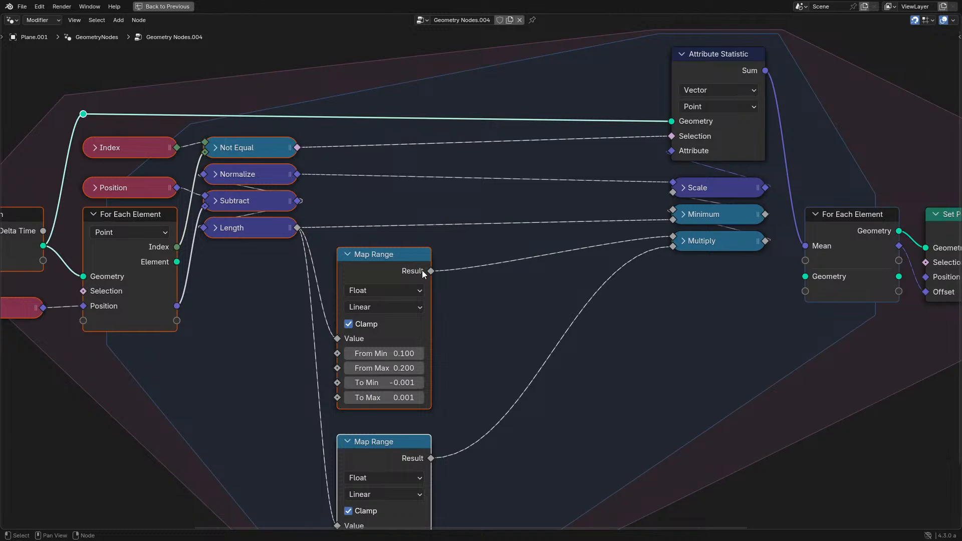
pyautogui.moveTo(423, 271); pyautogui.dragTo(462, 282)
pyautogui.write('s')
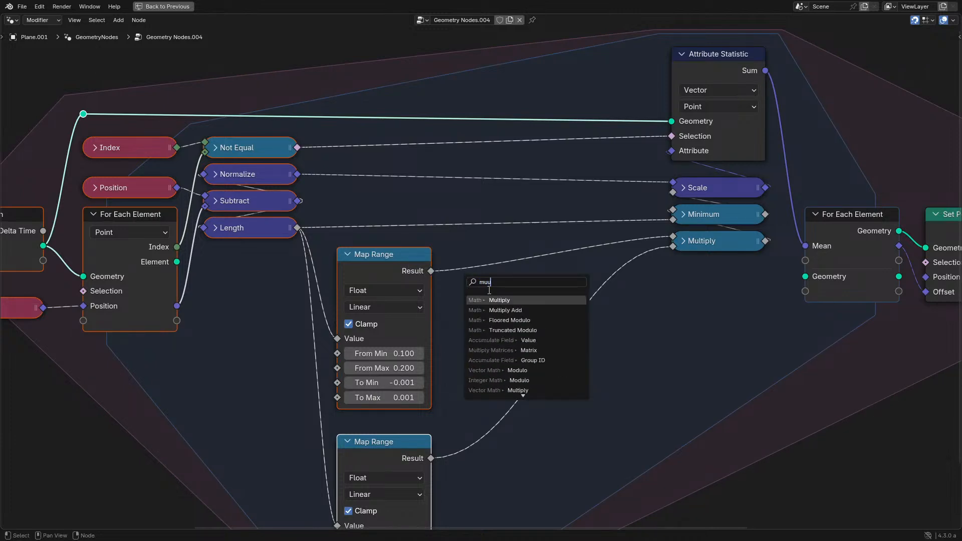
pyautogui.press('Return')
pyautogui.click(611, 259)
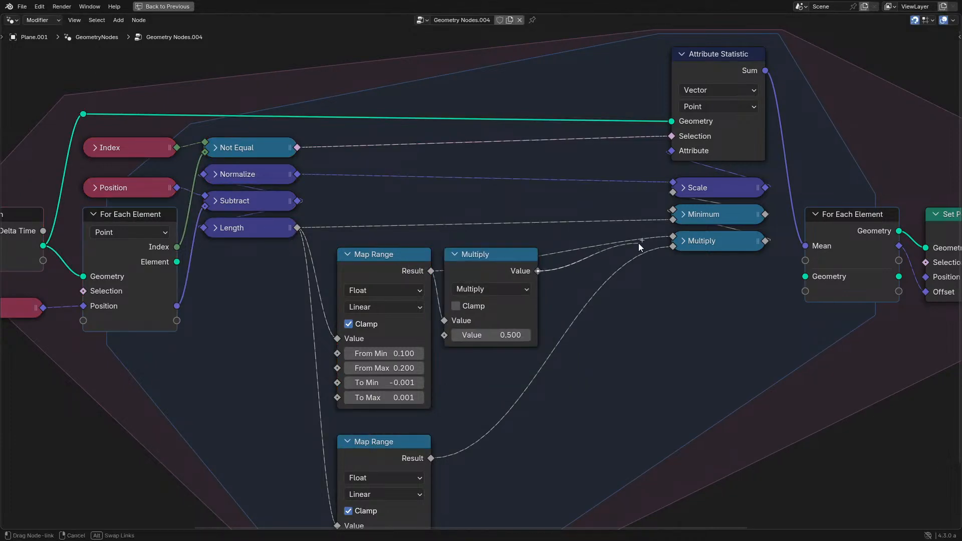
# - Set the upper Map Range's To Min to -1 and To Max to 1
pyautogui.scroll(-2, 530, 341)
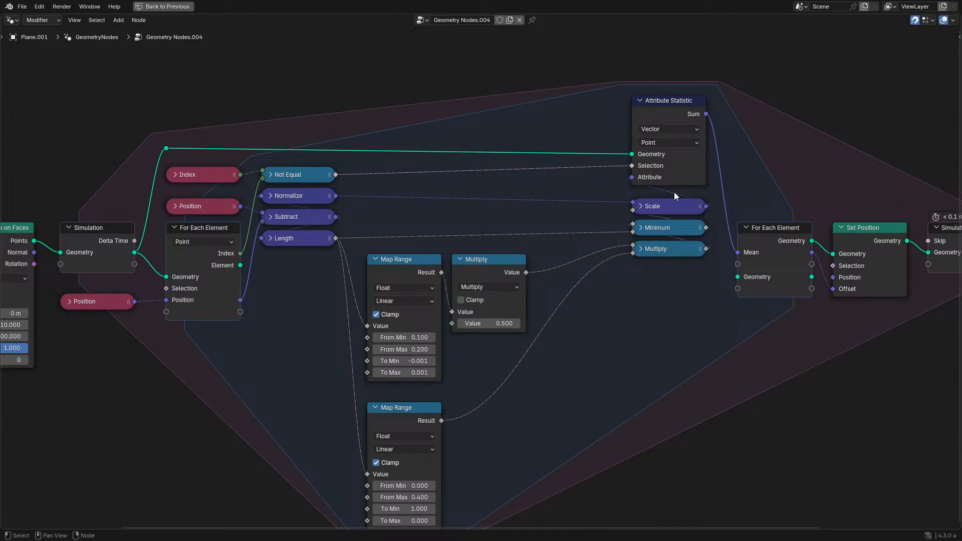
pyautogui.scroll(2, 529, 289)
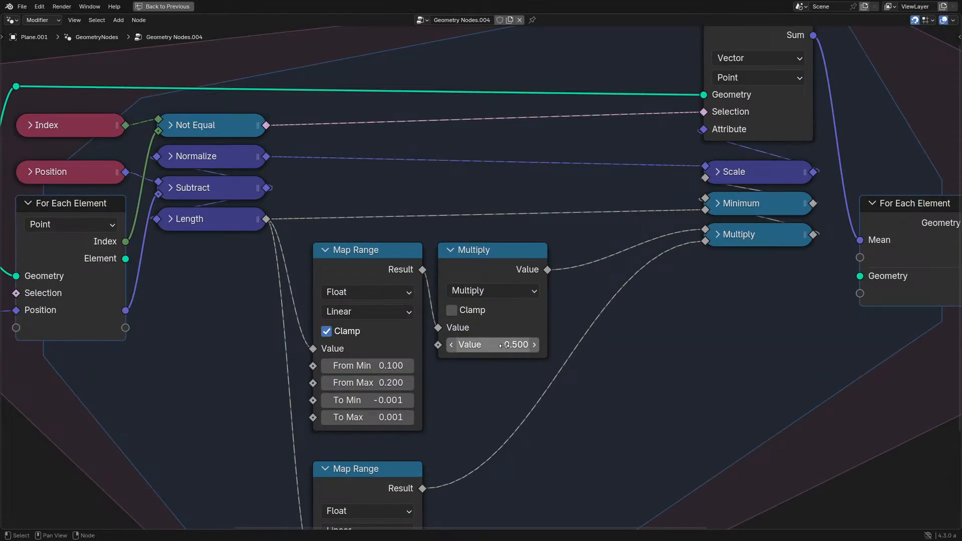
pyautogui.scroll(-2, 508, 343)
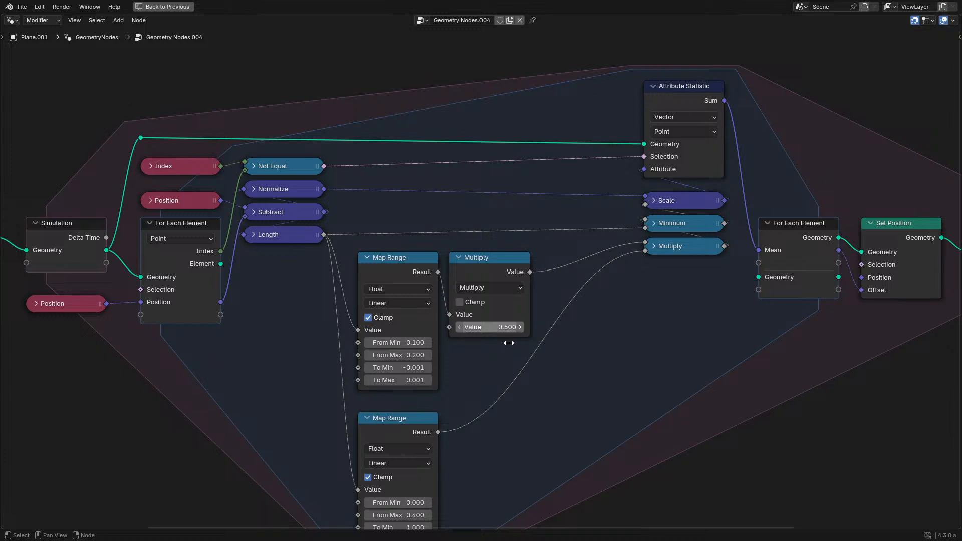
pyautogui.scroll(2, 487, 331)
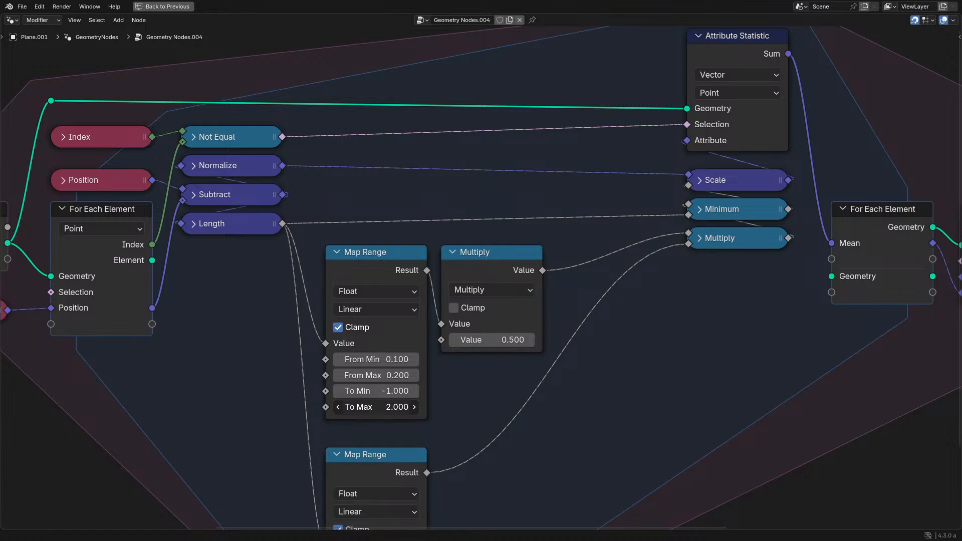
pyautogui.moveTo(379, 401); pyautogui.dragTo(448, 269, button='middle')
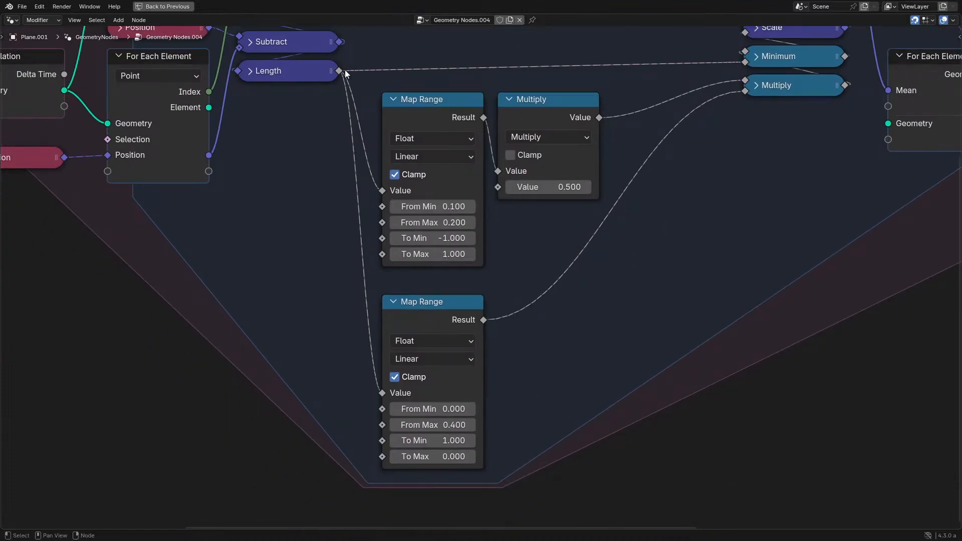
# - Expand the collapsed Multiply node, change its operation to Divide, and connect Length to its second input
pyautogui.moveTo(342, 70); pyautogui.dragTo(571, 287)
pyautogui.write('d')
pyautogui.press('Escape')
pyautogui.click(774, 85)
pyautogui.press('h')
pyautogui.click(774, 123)
pyautogui.press('d')
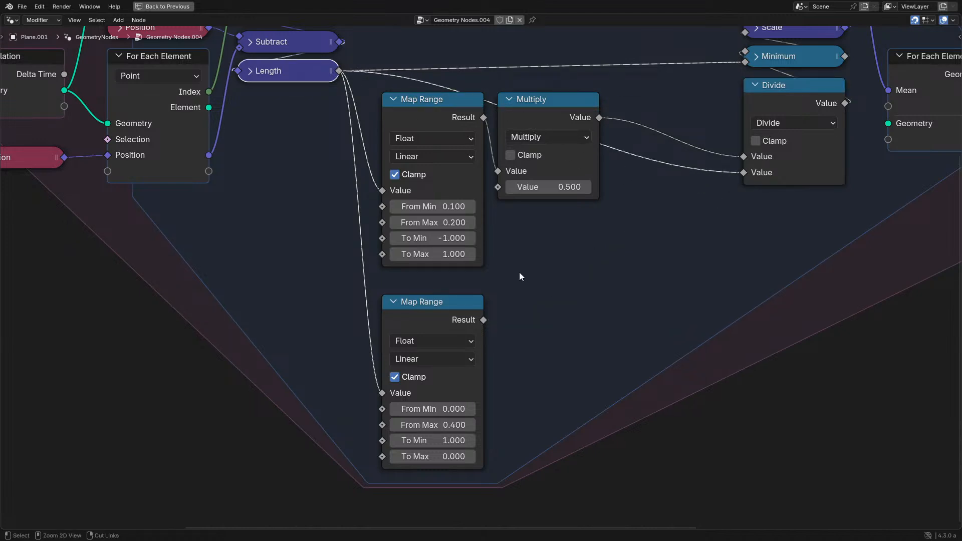
# - Restore the split layout, set the Multiply node's value to 0.01, and replay the simulation from the start
pyautogui.hotkey('ctrl', 'space')
pyautogui.click(28, 510)
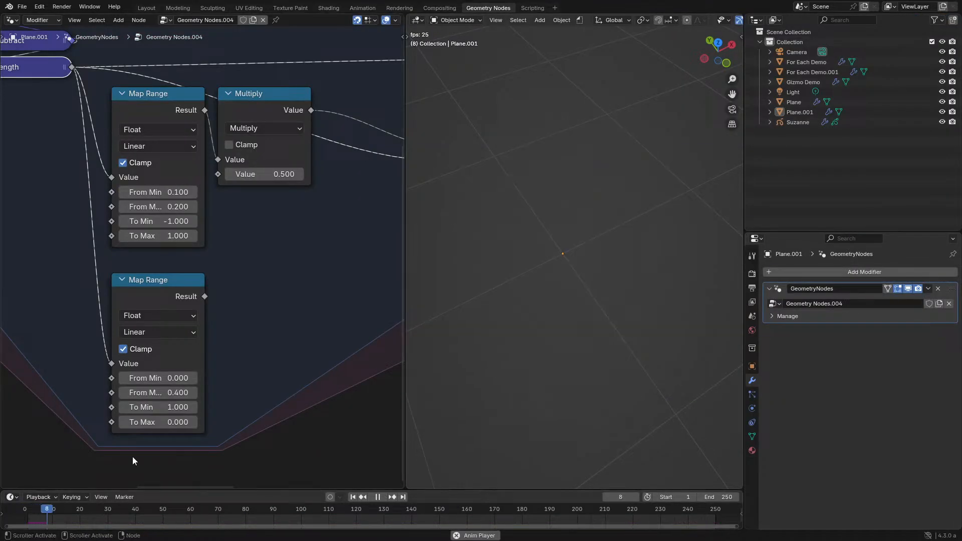
pyautogui.press('Escape')
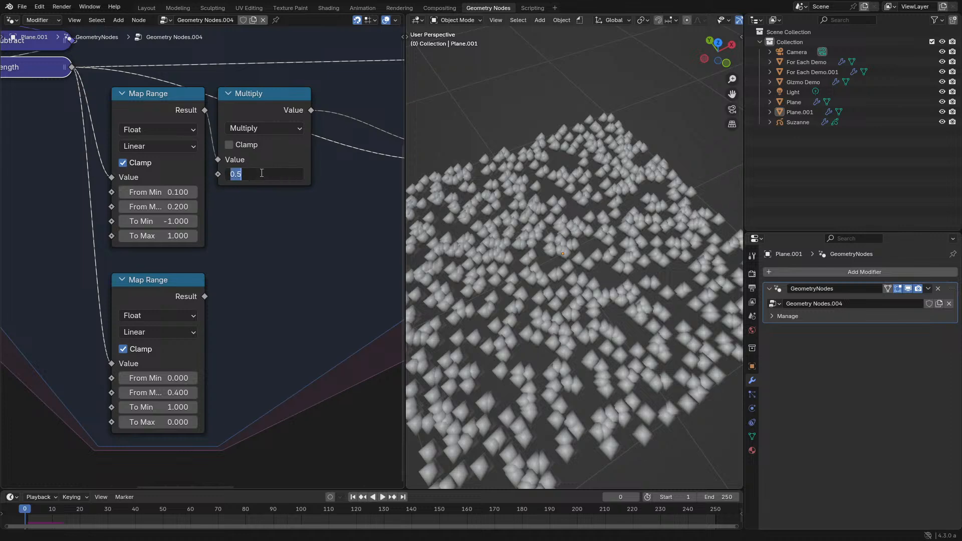
pyautogui.press('Return')
pyautogui.press('space')
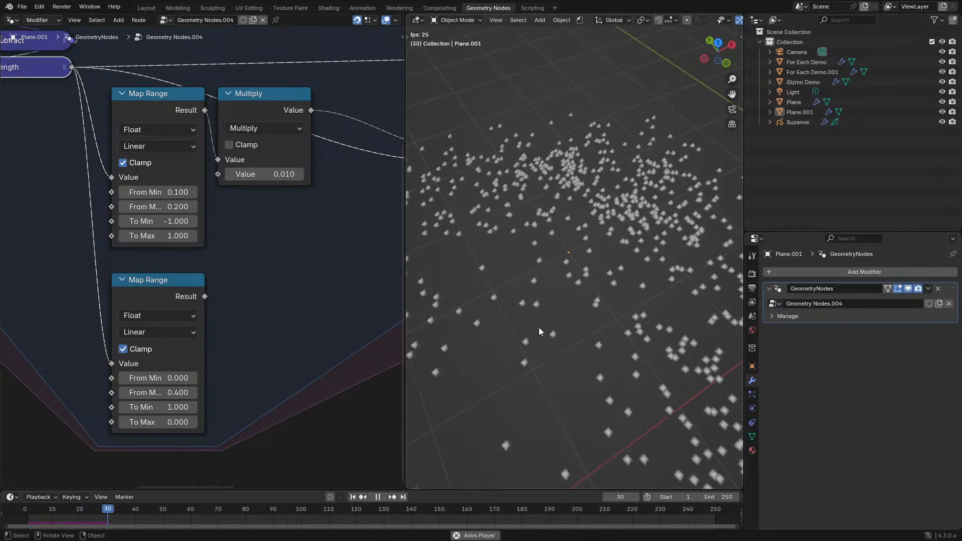
pyautogui.scroll(-3, 608, 324)
pyautogui.moveTo(608, 324); pyautogui.dragTo(633, 308, button='middle')
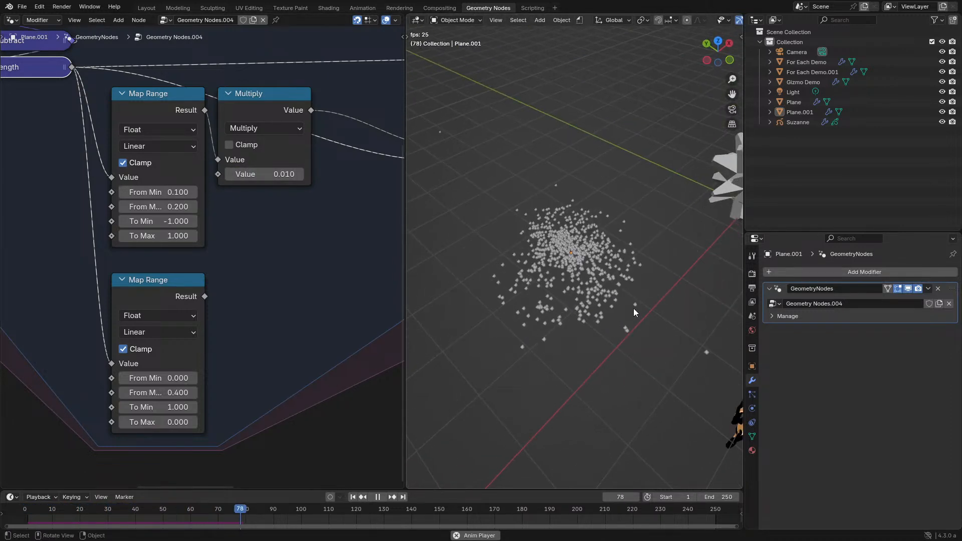
# - Add a Power math node with Length as its base and connect its output to the Divide node's second input
pyautogui.moveTo(283, 245); pyautogui.dragTo(197, 351, button='middle')
pyautogui.hotkey('ctrl', 'space')
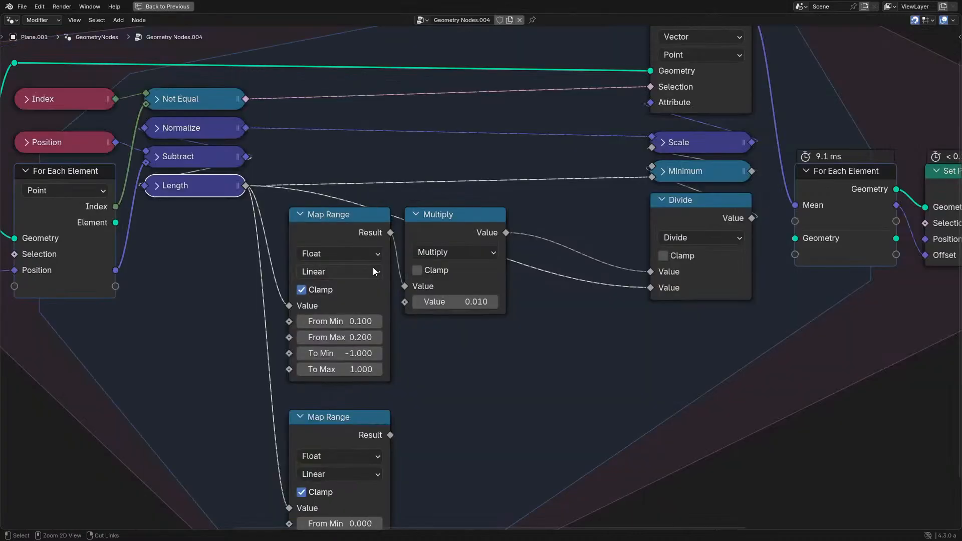
pyautogui.moveTo(421, 366); pyautogui.dragTo(435, 364)
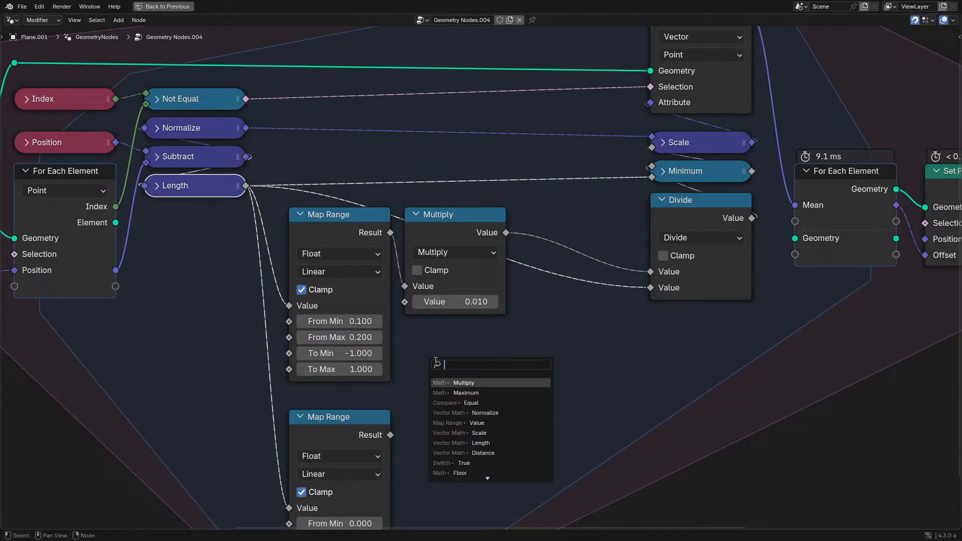
pyautogui.press('Return')
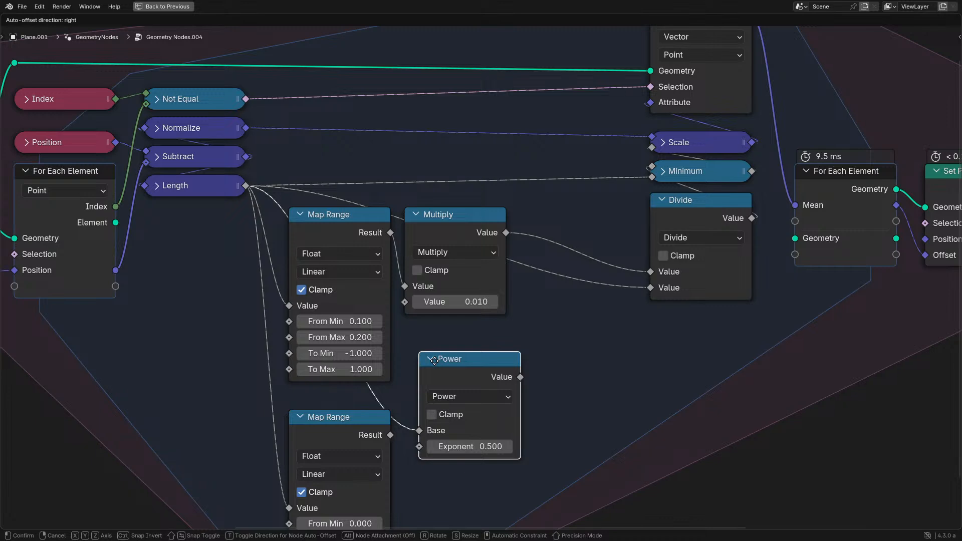
pyautogui.click(463, 360)
pyautogui.moveTo(633, 296); pyautogui.dragTo(646, 290)
# - Set the Power node's Exponent to 2 and examine the replayed simulation from different angles
pyautogui.hotkey('ctrl', 'space')
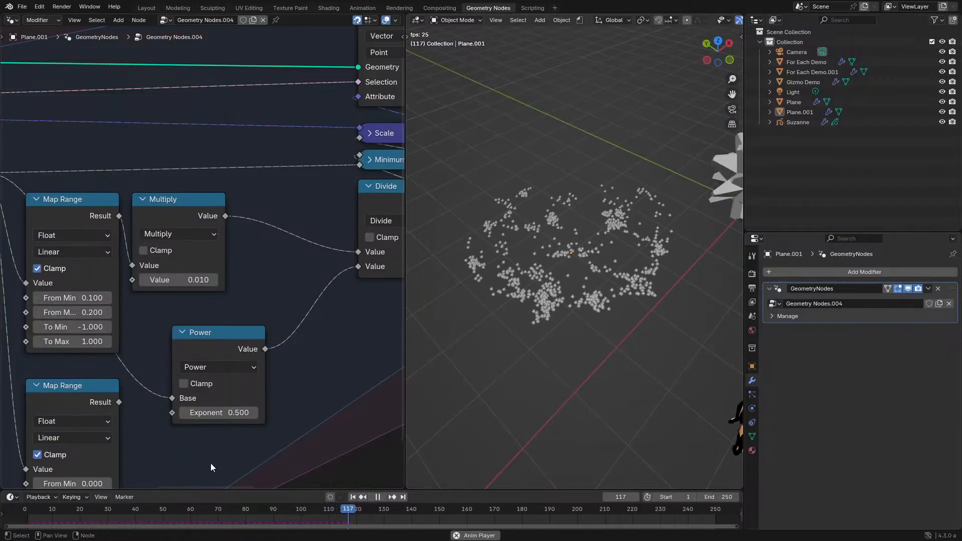
pyautogui.click(19, 508)
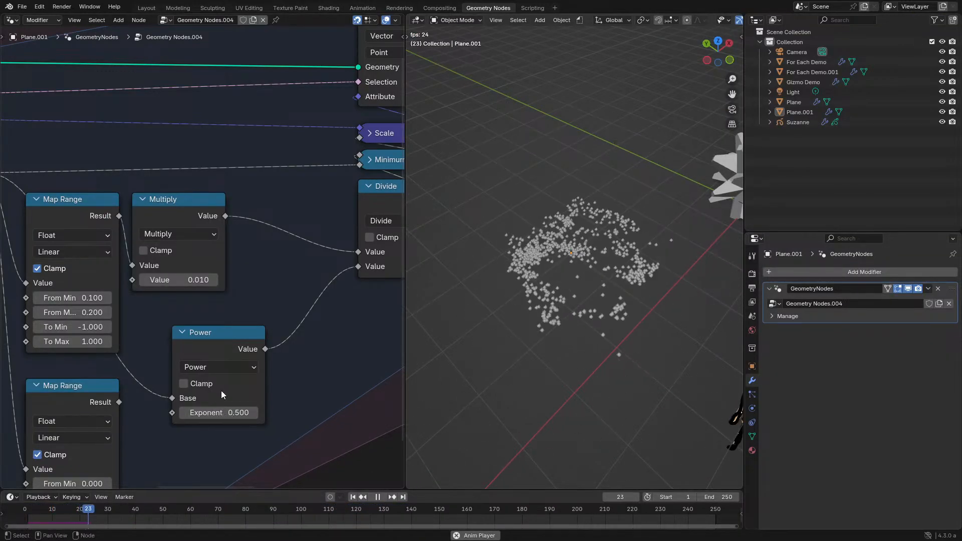
pyautogui.click(241, 365)
pyautogui.click(218, 412)
pyautogui.write('2')
pyautogui.press('Return')
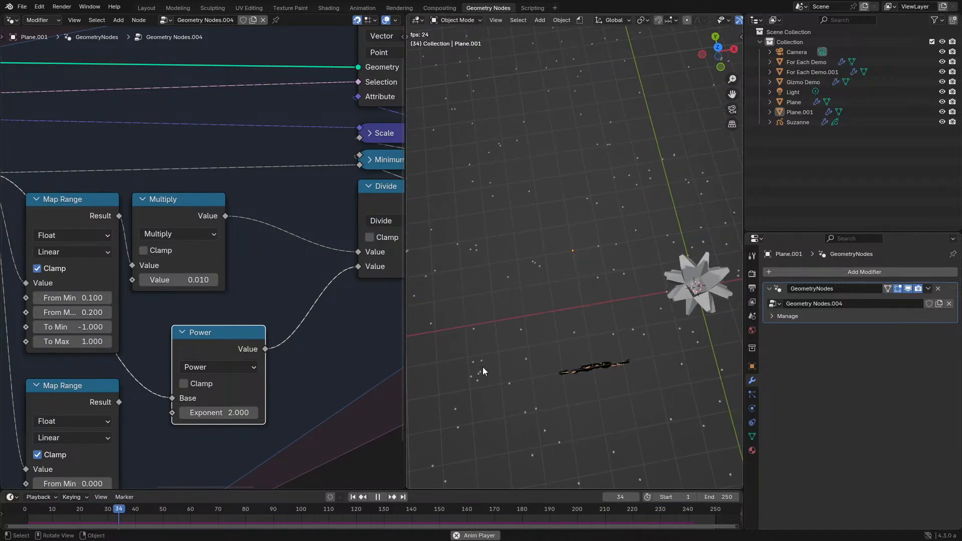
pyautogui.moveTo(502, 347); pyautogui.dragTo(421, 280, button='middle')
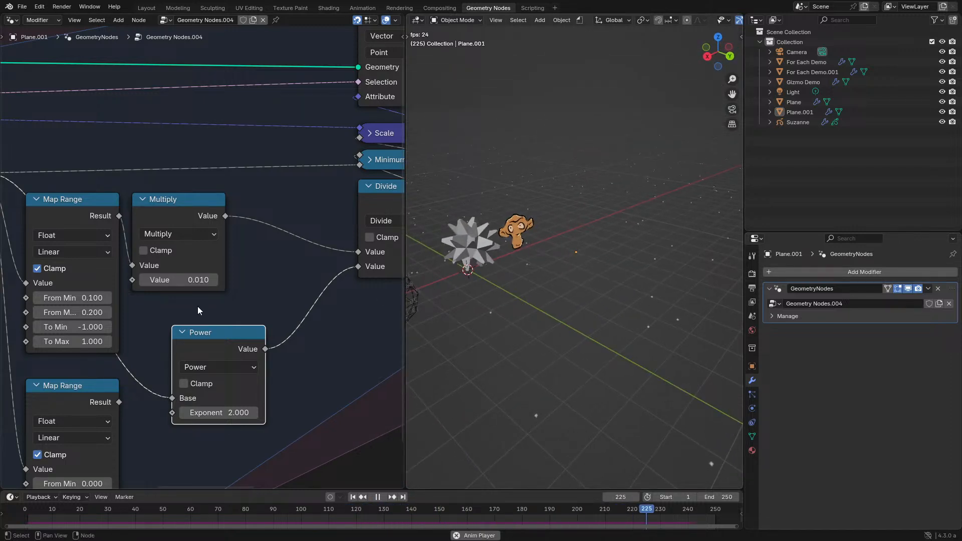
# - Connect the lower Map Range's Result to the Divide node's second input, delete the Power node, and replay the simulation
pyautogui.moveTo(198, 306); pyautogui.dragTo(208, 318, button='middle')
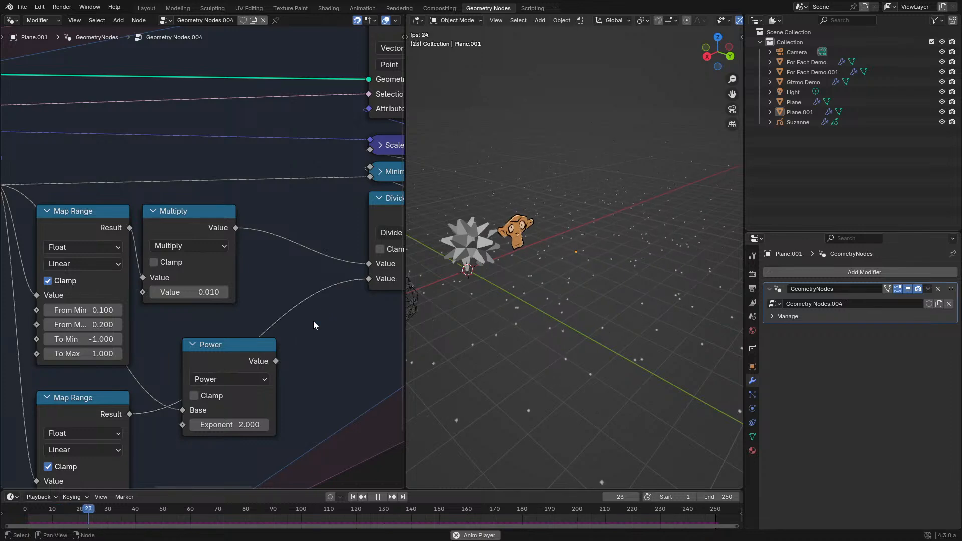
pyautogui.hotkey('ctrl', 'x')
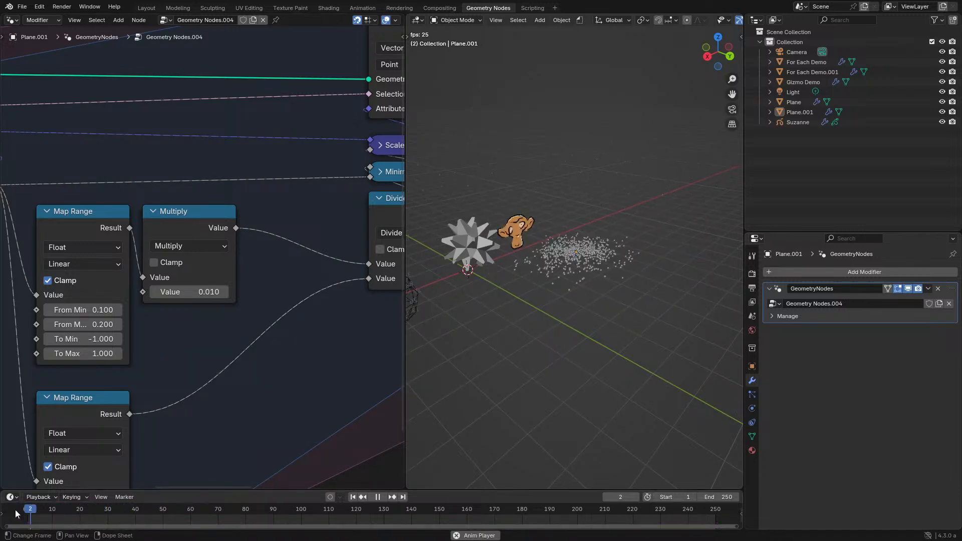
pyautogui.scroll(4, 608, 324)
pyautogui.moveTo(601, 286); pyautogui.dragTo(618, 314, button='middle')
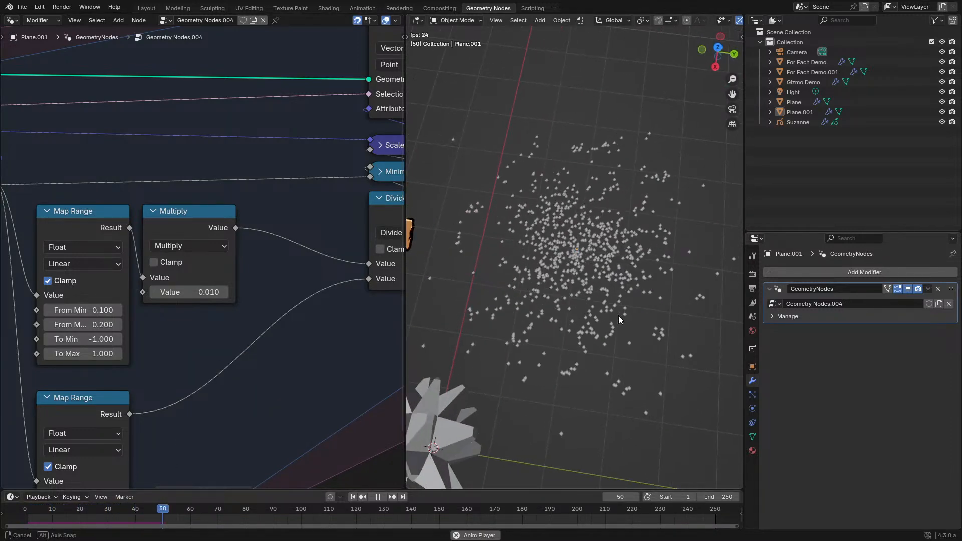
# - Set the Multiply node's value to 0.001 and examine the point clusters up close
pyautogui.moveTo(190, 363); pyautogui.dragTo(233, 326, button='middle')
pyautogui.click(232, 255)
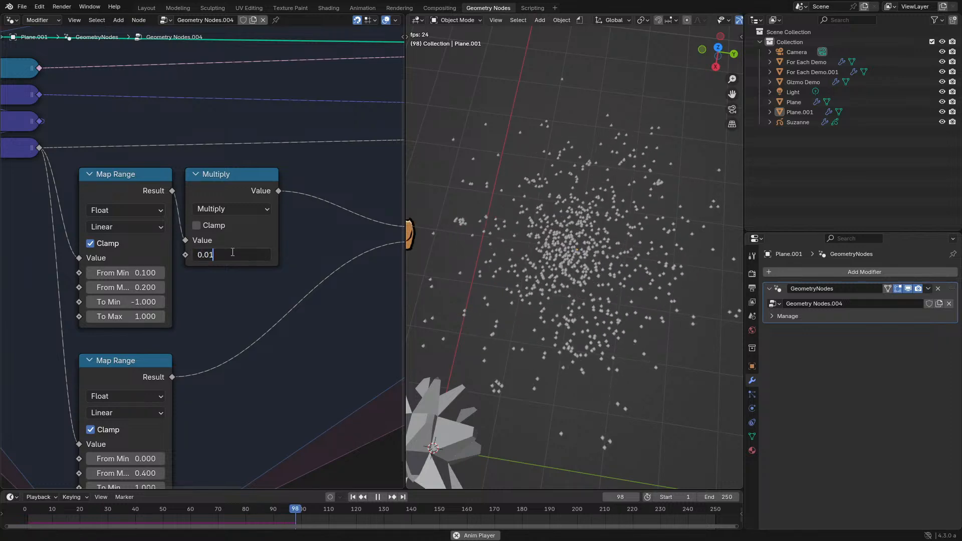
pyautogui.press('BackSpace')
pyautogui.write('01')
pyautogui.press('Return')
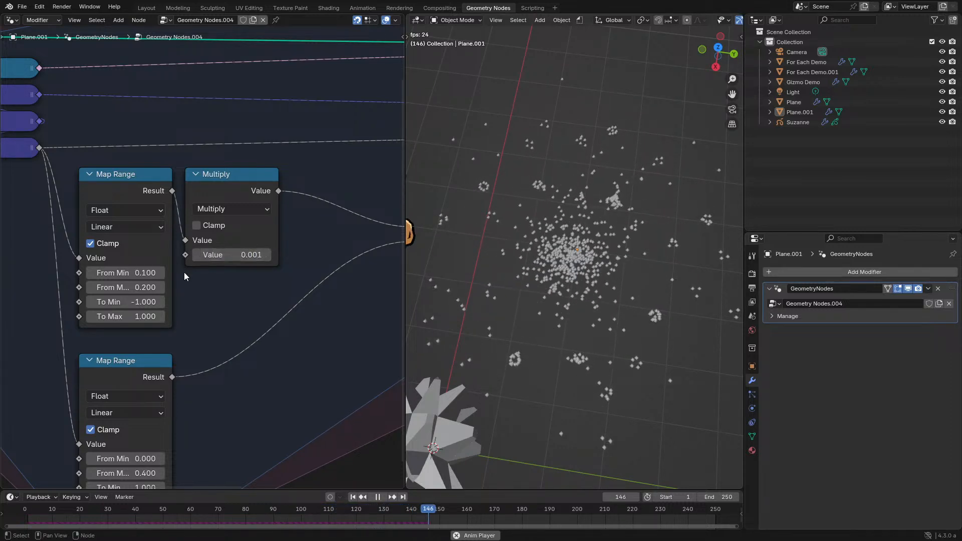
pyautogui.scroll(2, 483, 263)
pyautogui.moveTo(490, 266); pyautogui.dragTo(533, 243, button='middle')
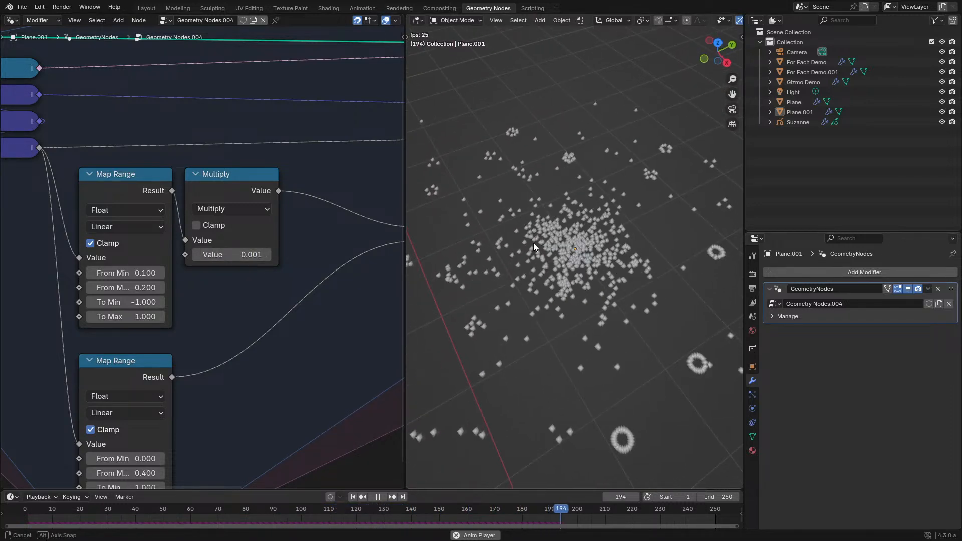
# - Move the lower Map Range beneath the Multiply node and try the upper Map Range's From Min at 0
pyautogui.moveTo(161, 376); pyautogui.dragTo(267, 296)
pyautogui.doubleClick(145, 276)
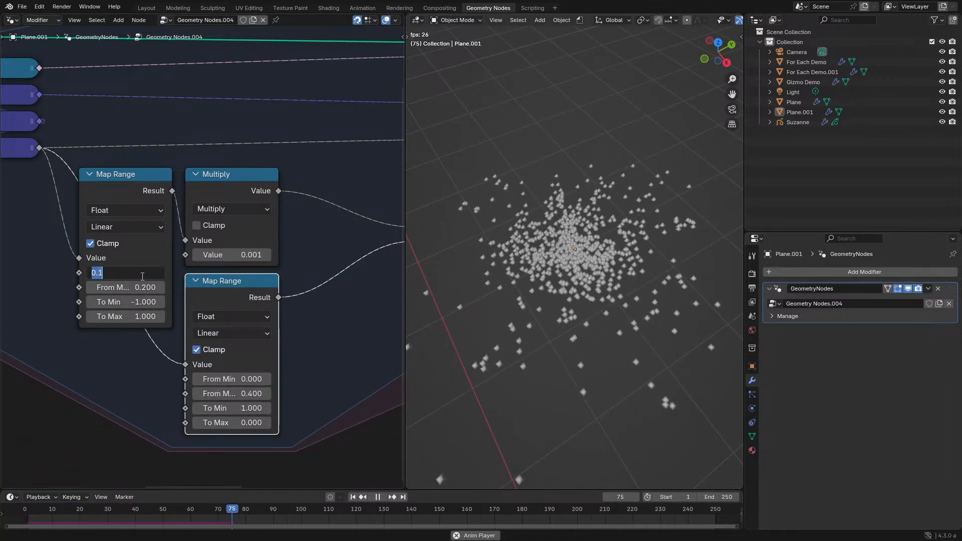
pyautogui.write('0')
pyautogui.press('Return')
# - Replay the simulation from the start and set the lower Map Range's From Max to 0.5
pyautogui.click(24, 512)
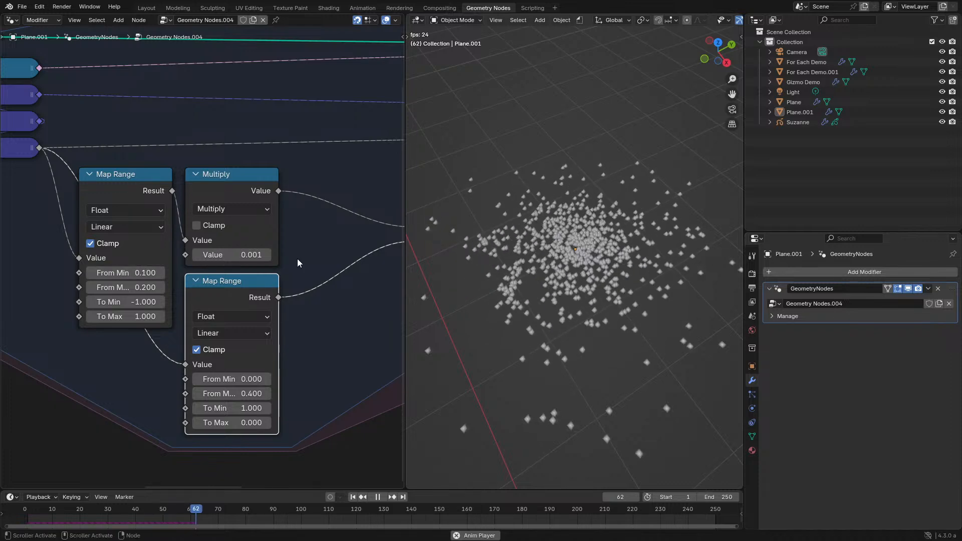
pyautogui.moveTo(336, 266); pyautogui.dragTo(306, 286, button='middle')
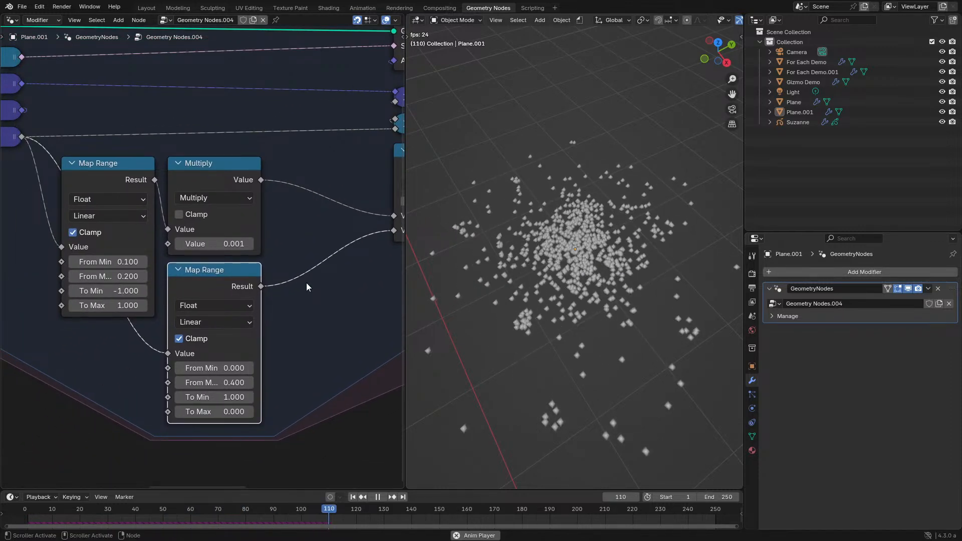
pyautogui.click(248, 382)
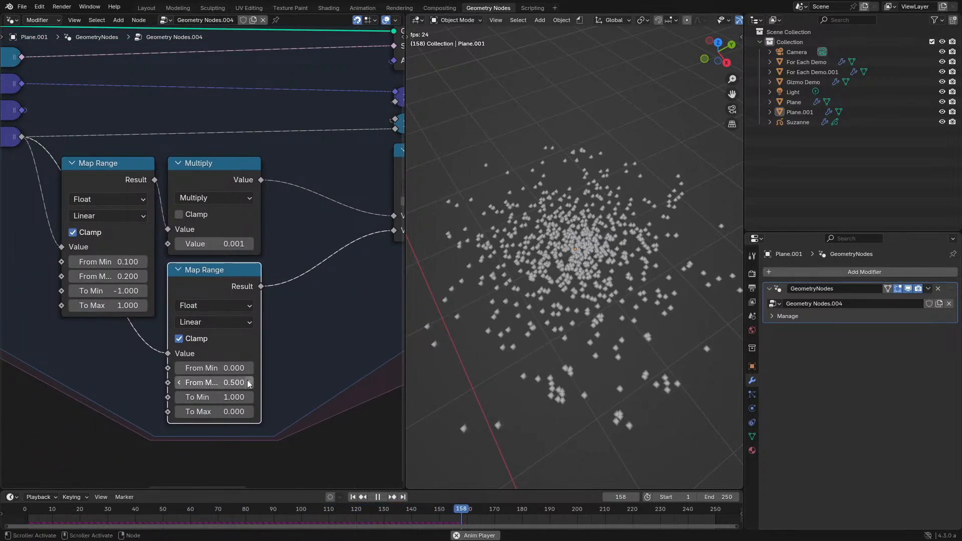
# - Set the lower Map Range's From Max to 0.2 and replay the simulation from the start
pyautogui.click(180, 383)
pyautogui.click(180, 382)
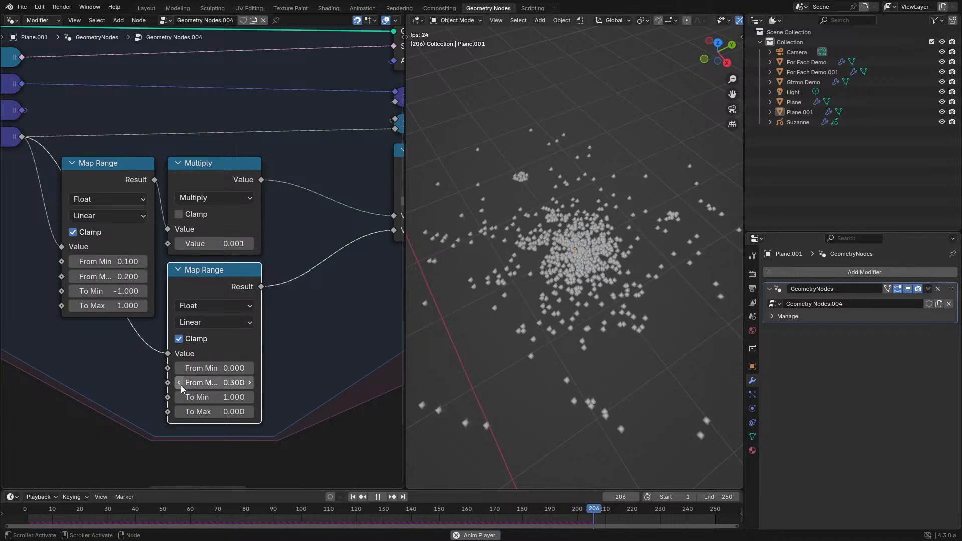
pyautogui.click(180, 382)
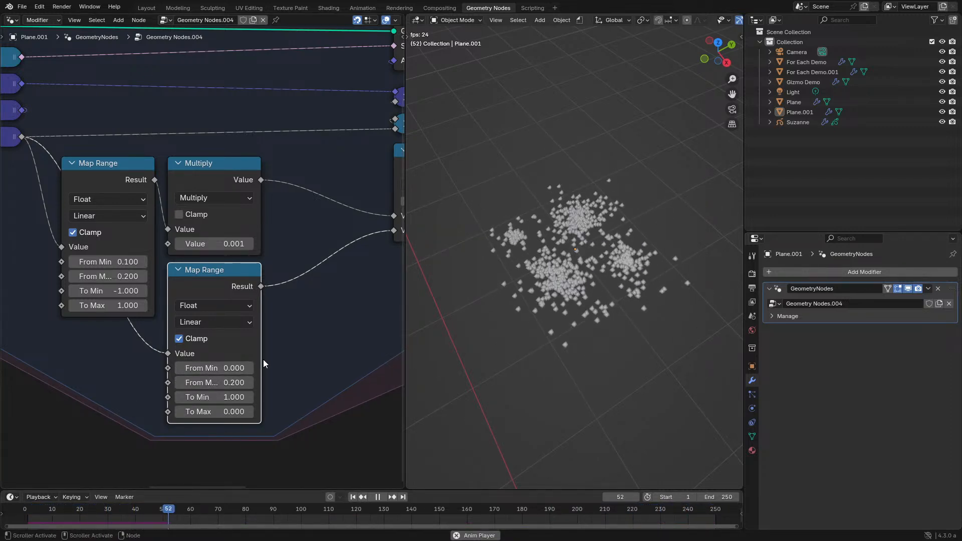
pyautogui.moveTo(259, 360); pyautogui.dragTo(161, 411, button='middle')
pyautogui.click(351, 218)
pyautogui.press('m')
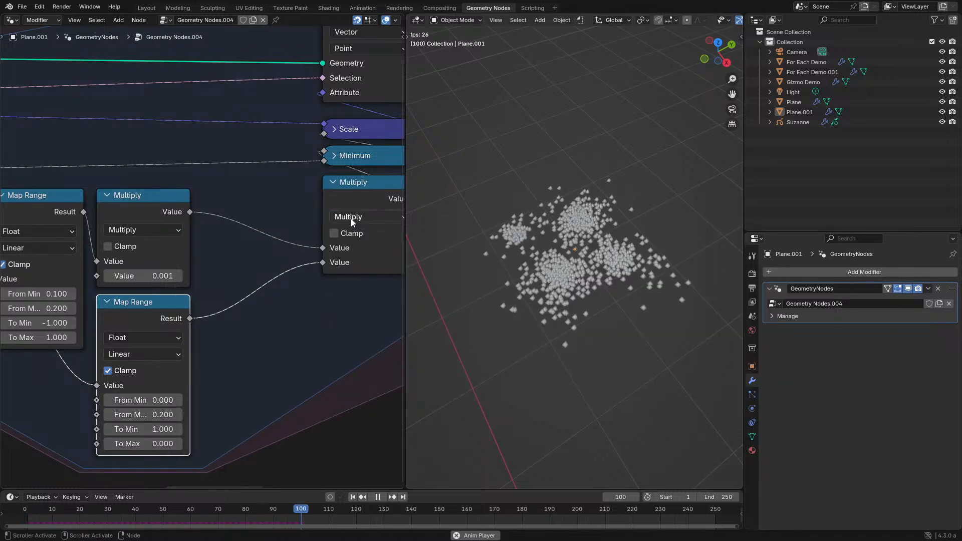
pyautogui.click(25, 507)
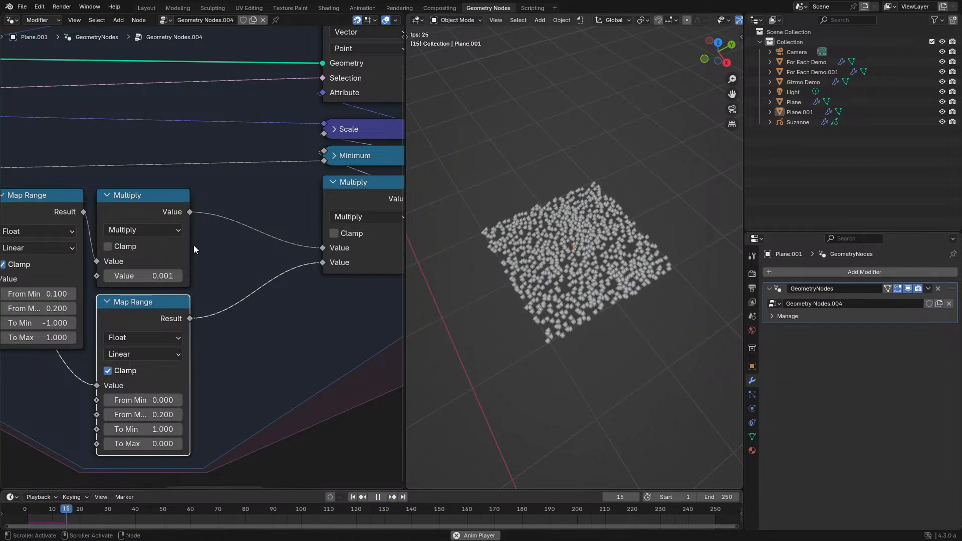
# - Try a value of 0.1 in the Multiply node above the lower Map Range, and reduce it to 0.01
pyautogui.moveTo(194, 249); pyautogui.dragTo(237, 278, button='middle')
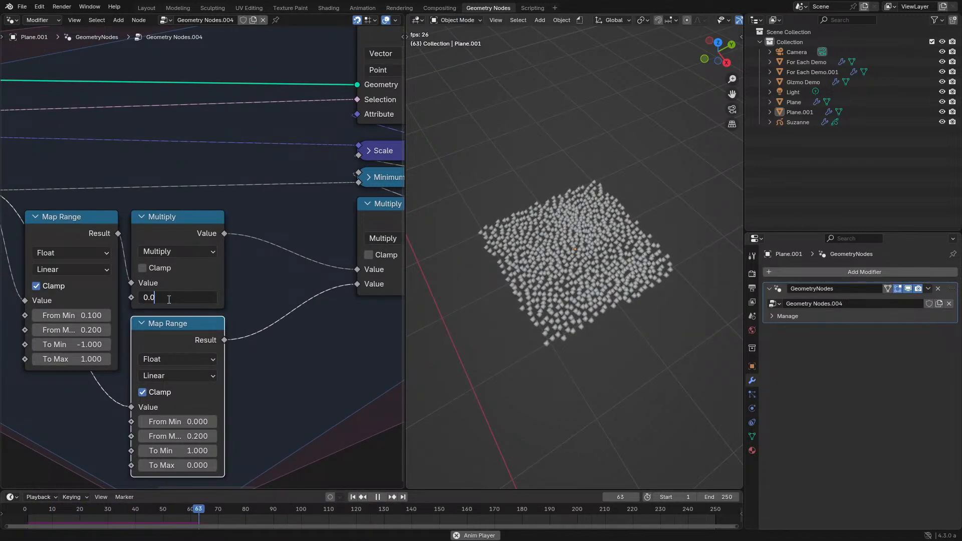
pyautogui.press('Return')
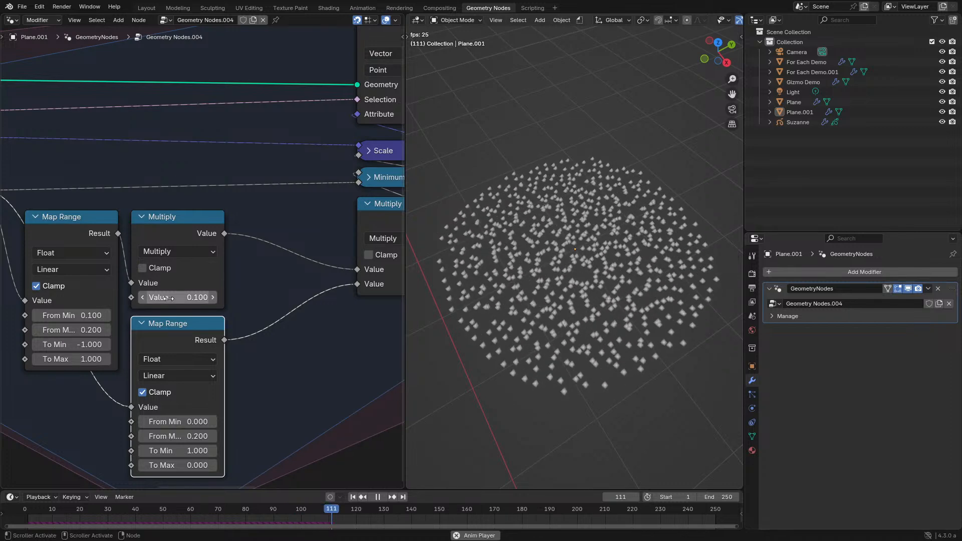
pyautogui.click(178, 298)
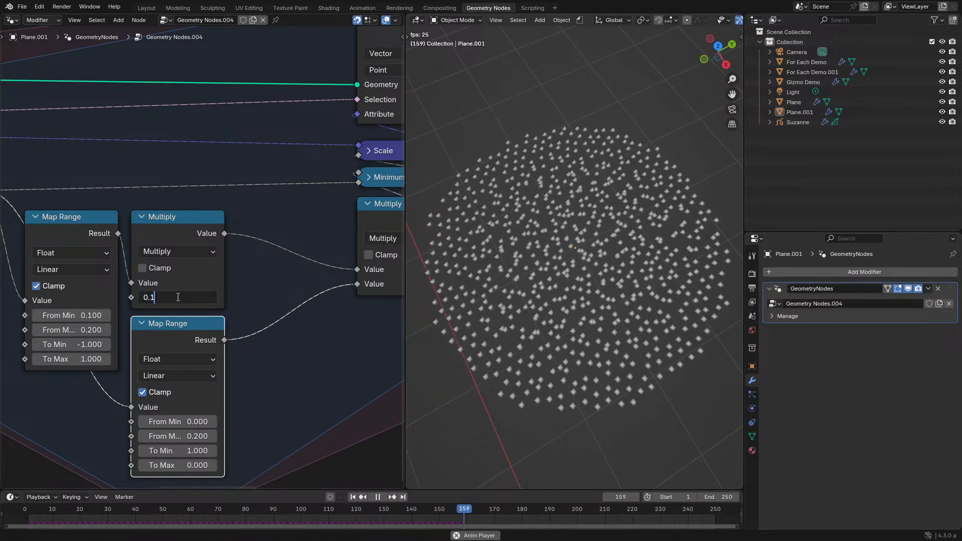
pyautogui.press('BackSpace')
pyautogui.write('01')
pyautogui.press('Return')
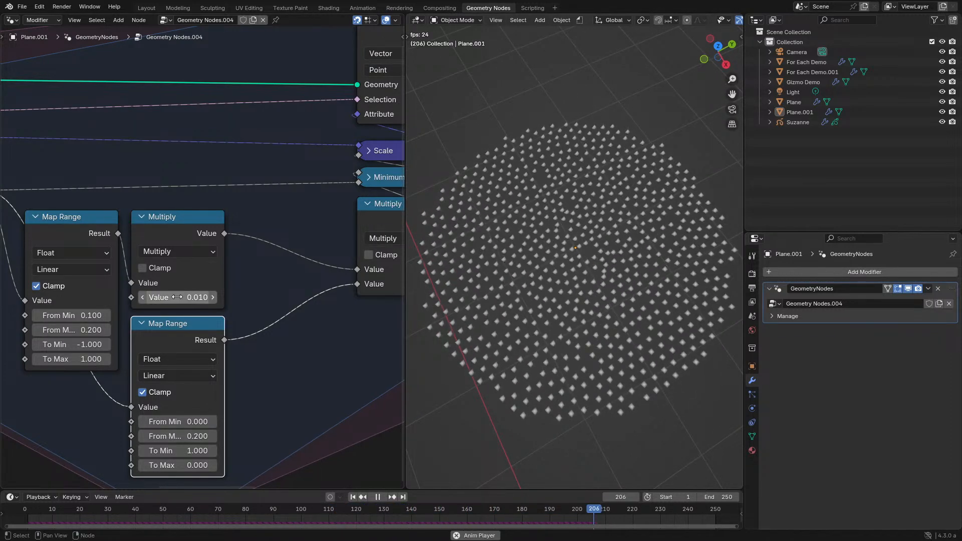
# - Replay the simulation from the start and examine the point distribution up close
pyautogui.rightClick(31, 513)
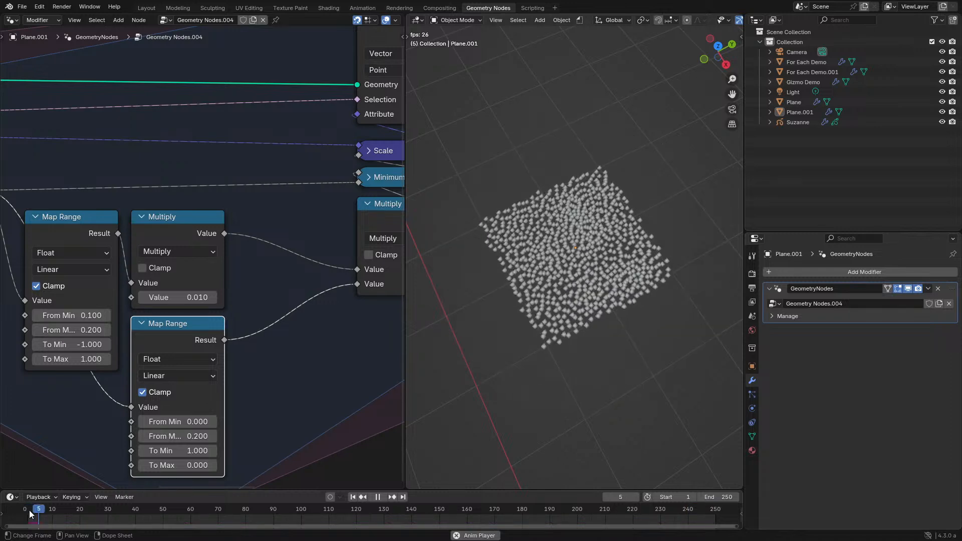
pyautogui.click(26, 510)
pyautogui.scroll(2, 526, 281)
pyautogui.moveTo(527, 290)
pyautogui.mouseDown(button='middle')
pyautogui.moveTo(525, 301)
pyautogui.moveTo(536, 301)
pyautogui.mouseUp(button='middle')
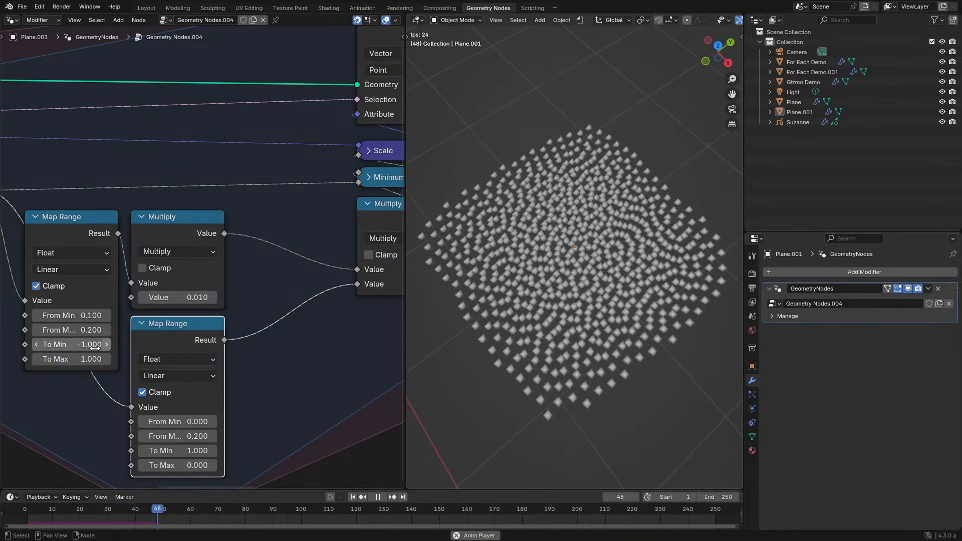
# - Set the Multiply node's value back to 0.1 and examine the whole point spread during playback
pyautogui.moveTo(98, 340); pyautogui.dragTo(117, 316, button='middle')
pyautogui.doubleClick(212, 275)
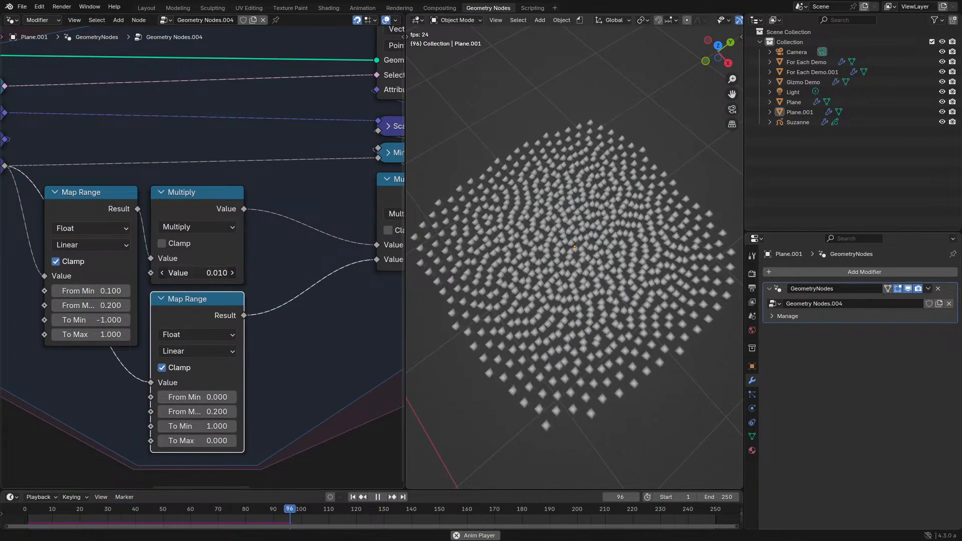
pyautogui.press('BackSpace')
pyautogui.press('BackSpace')
pyautogui.write('1')
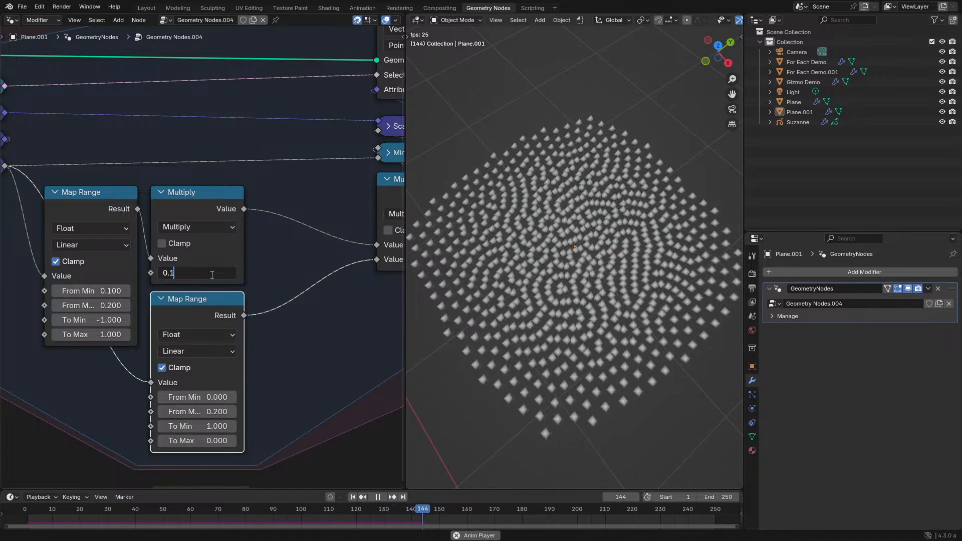
pyautogui.press('Return')
pyautogui.moveTo(486, 273); pyautogui.dragTo(477, 302, button='middle')
pyautogui.scroll(-2, 483, 293)
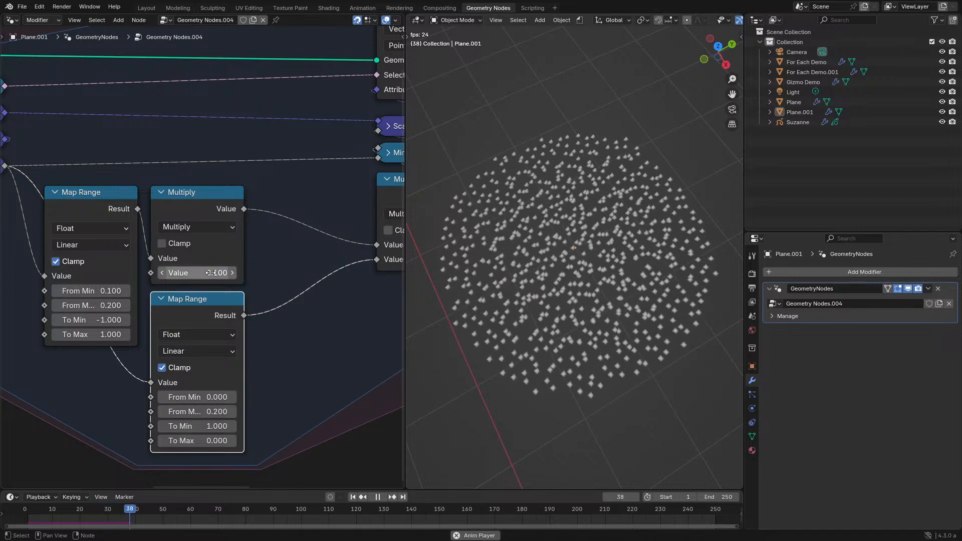
# - Set the Multiply node's value to 0.01 and view the point spacing up close
pyautogui.click(193, 275)
pyautogui.press('BackSpace')
pyautogui.write('01')
pyautogui.press('Return')
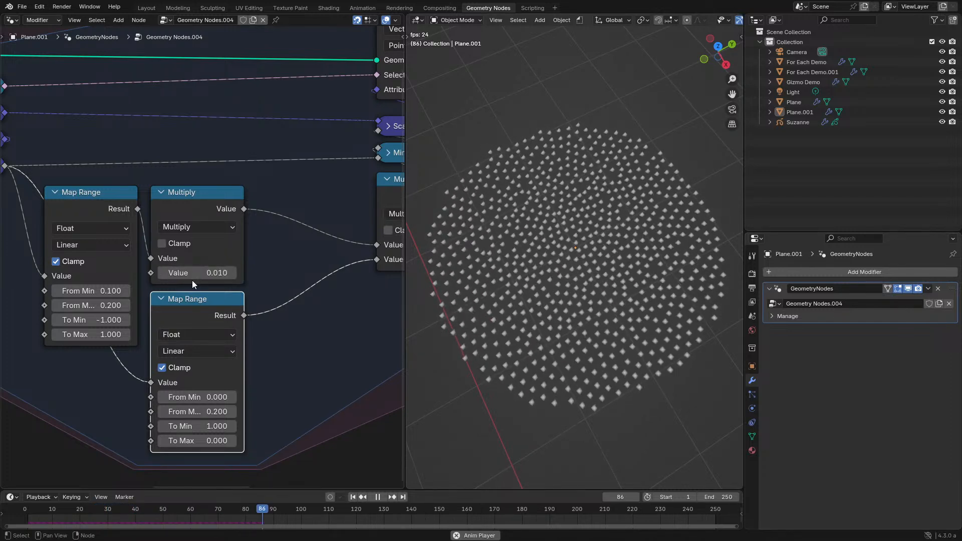
pyautogui.scroll(2, 551, 211)
pyautogui.moveTo(572, 260); pyautogui.dragTo(597, 250, button='middle')
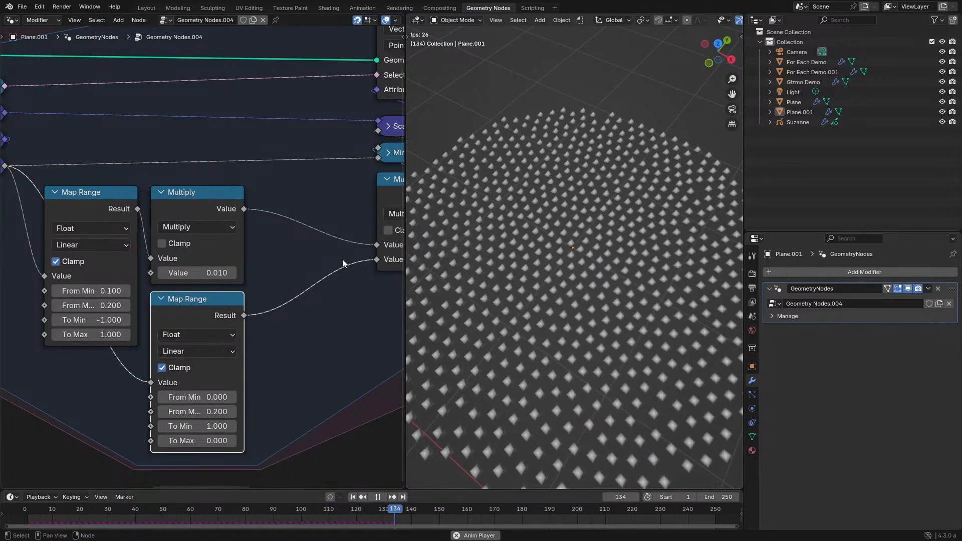
# - Set the lower Map Range's From Max to 0.3 and extend the animation's end frame to 315
pyautogui.click(231, 411)
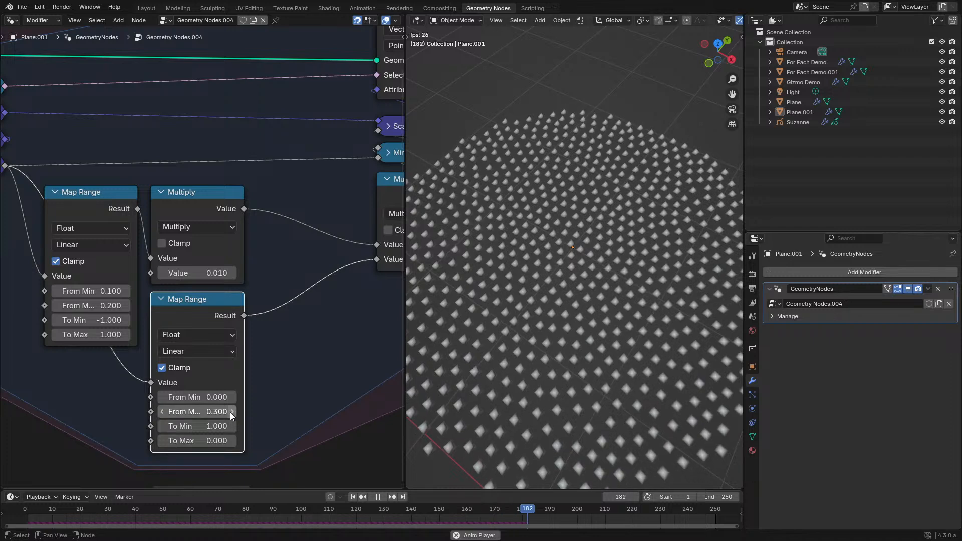
pyautogui.scroll(-2, 558, 282)
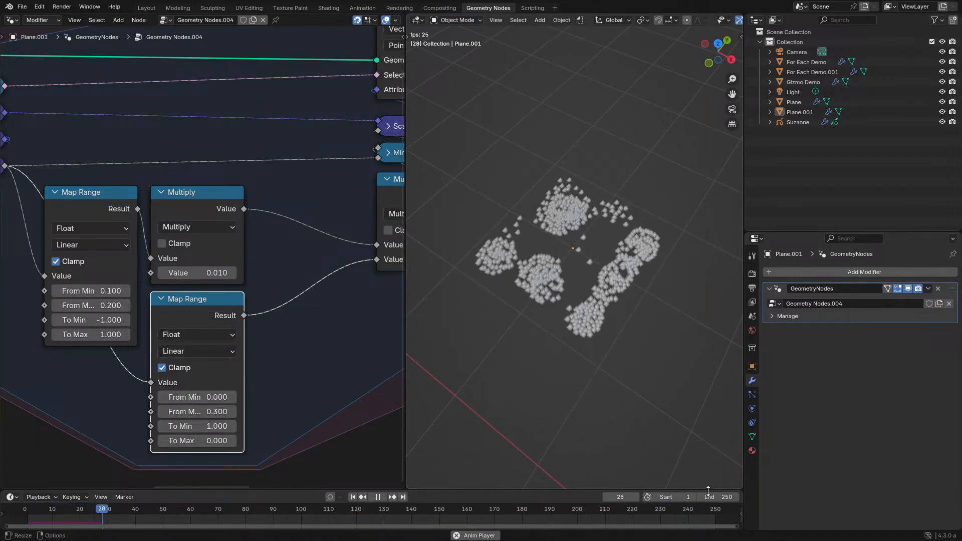
pyautogui.moveTo(727, 497); pyautogui.dragTo(750, 497)
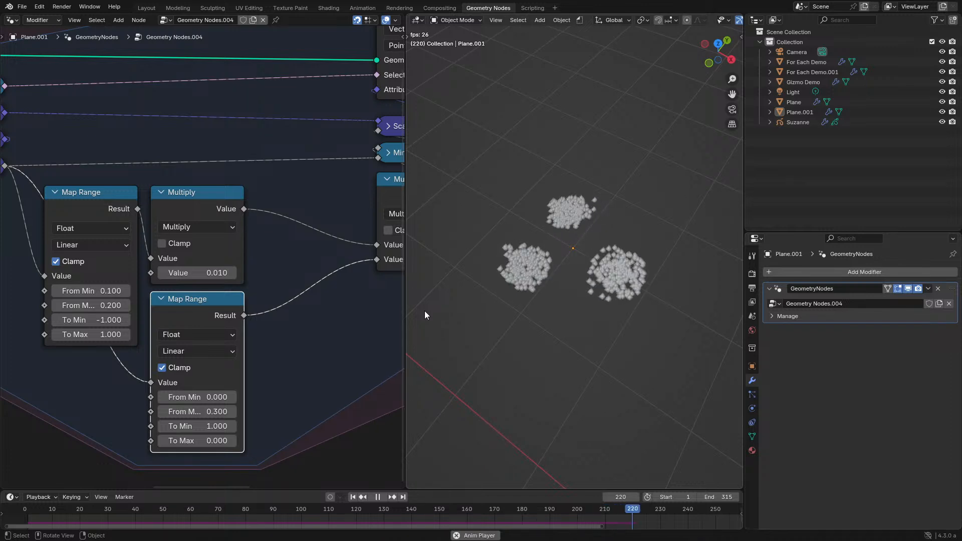
# - Replay the simulation with the lower Map Range's From Max at 0.2, and return it to 0.3 for comparison
pyautogui.click(161, 412)
pyautogui.click(24, 513)
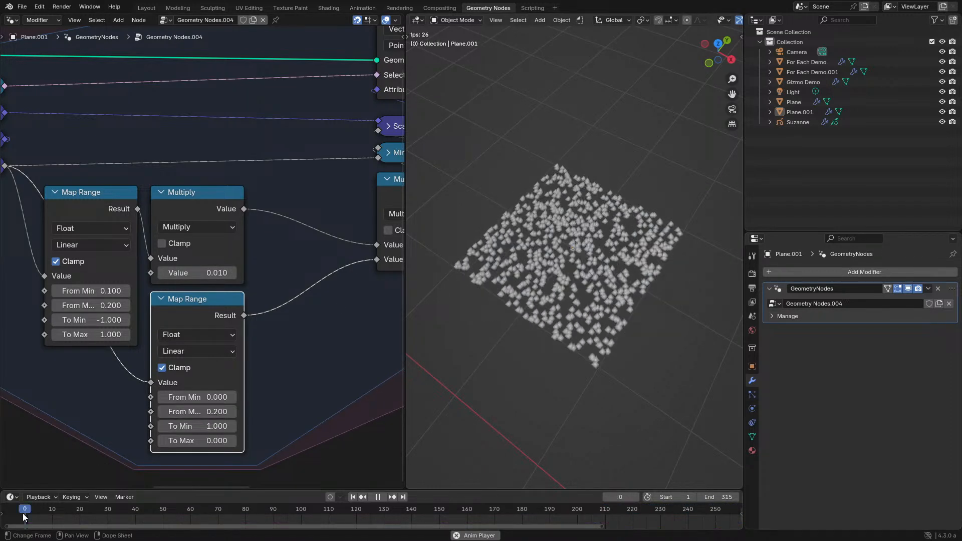
pyautogui.click(232, 411)
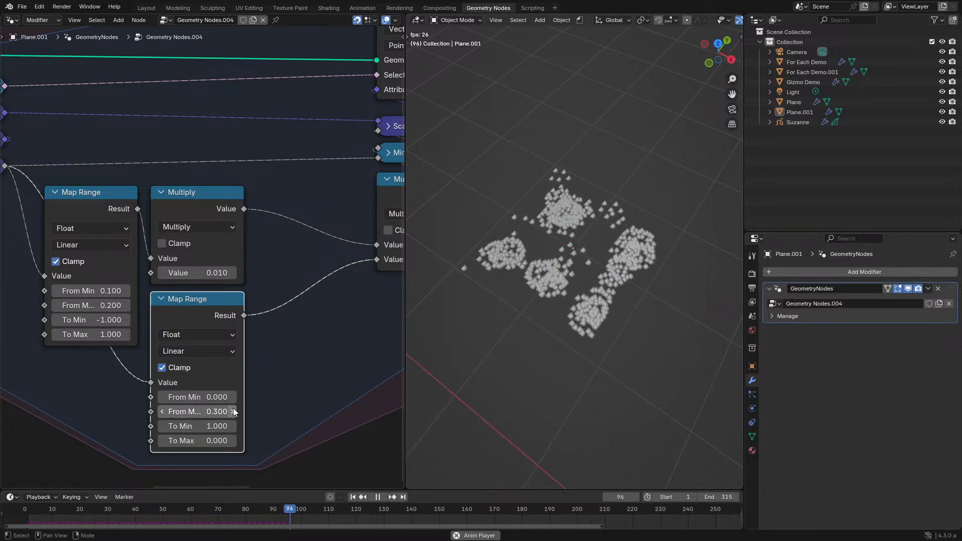
pyautogui.scroll(3, 542, 329)
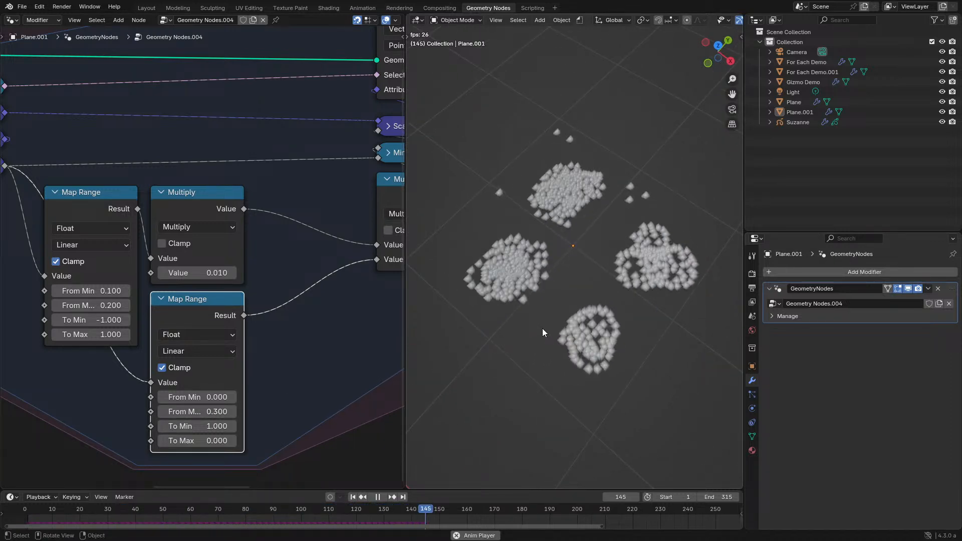
# - Try the upper Map Range's From Max at 0.3 and return it to 0.2
pyautogui.click(125, 306)
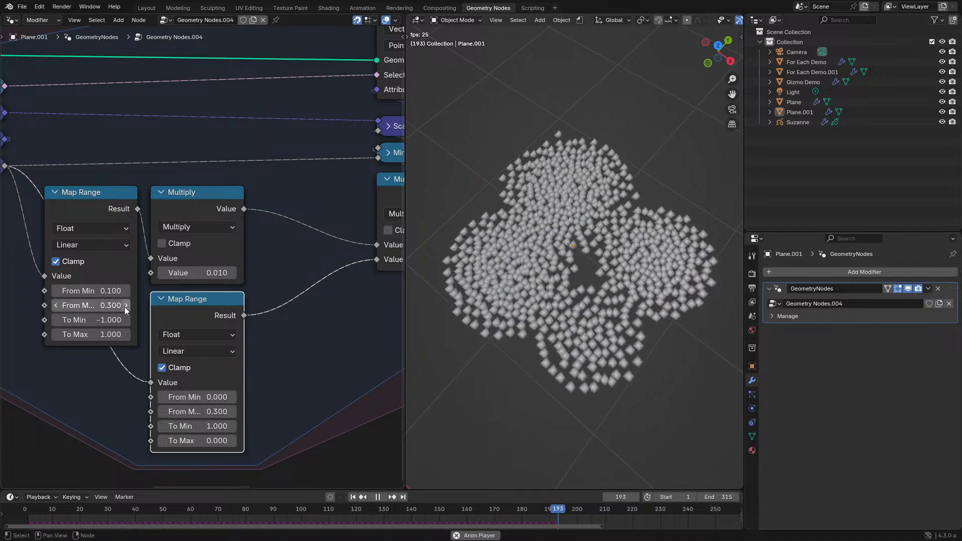
pyautogui.click(56, 306)
pyautogui.scroll(-2, 127, 271)
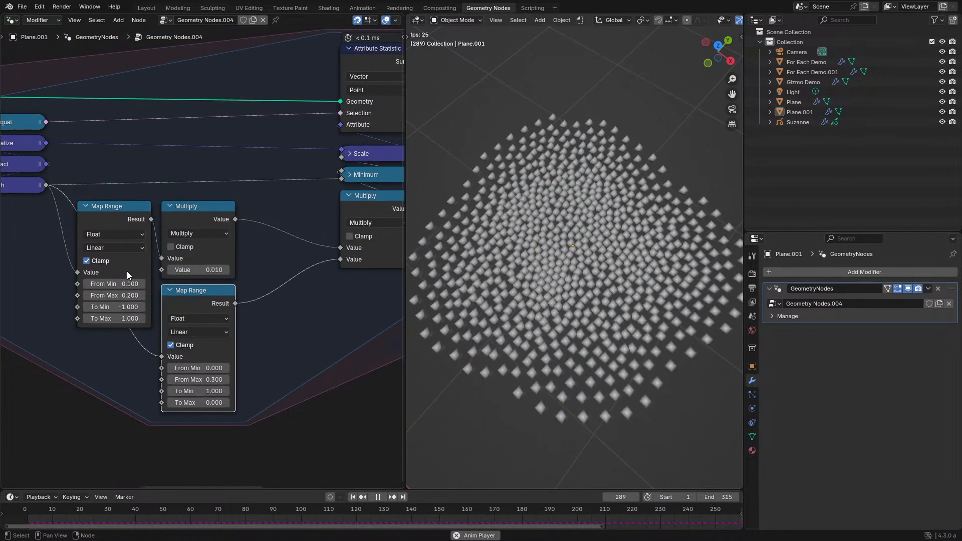
# - Maximize the node editor and move the Normalize node directly beside the Subtract node
pyautogui.hotkey('ctrl', 'space')
pyautogui.scroll(2, 461, 230)
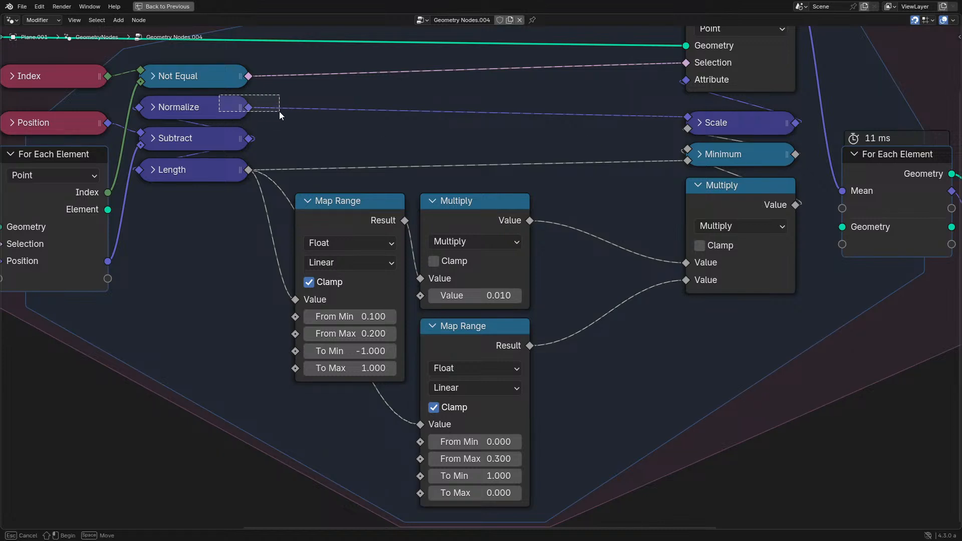
pyautogui.moveTo(181, 105); pyautogui.dragTo(310, 138)
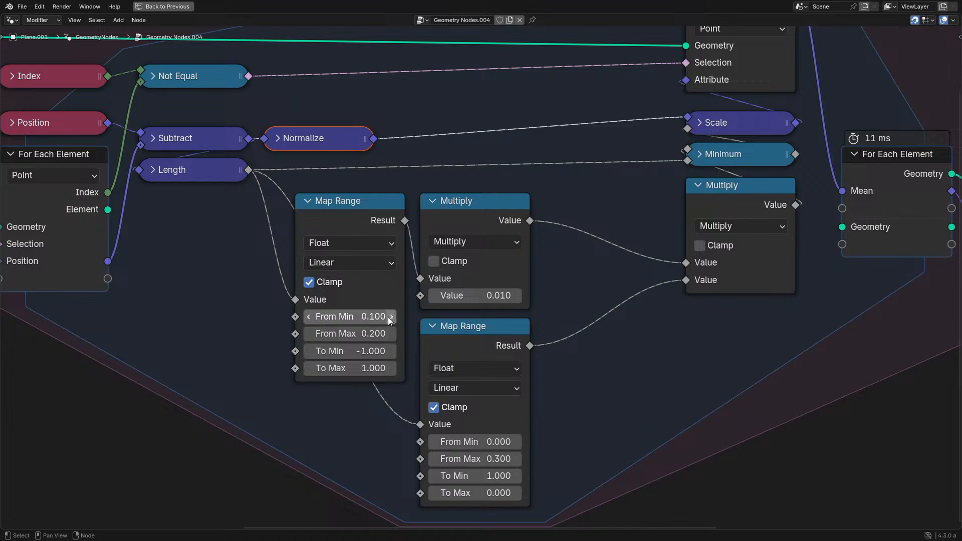
# - Set the Multiply node's value to 0.001, restore the split layout, and resume playback
pyautogui.moveTo(465, 308); pyautogui.dragTo(365, 305, button='middle')
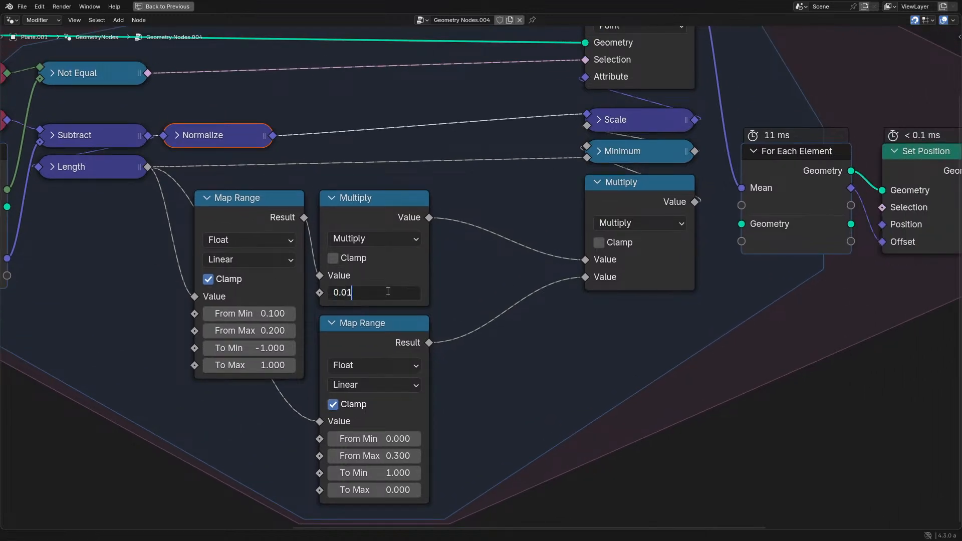
pyautogui.hotkey('ctrl', 'space')
pyautogui.press('space')
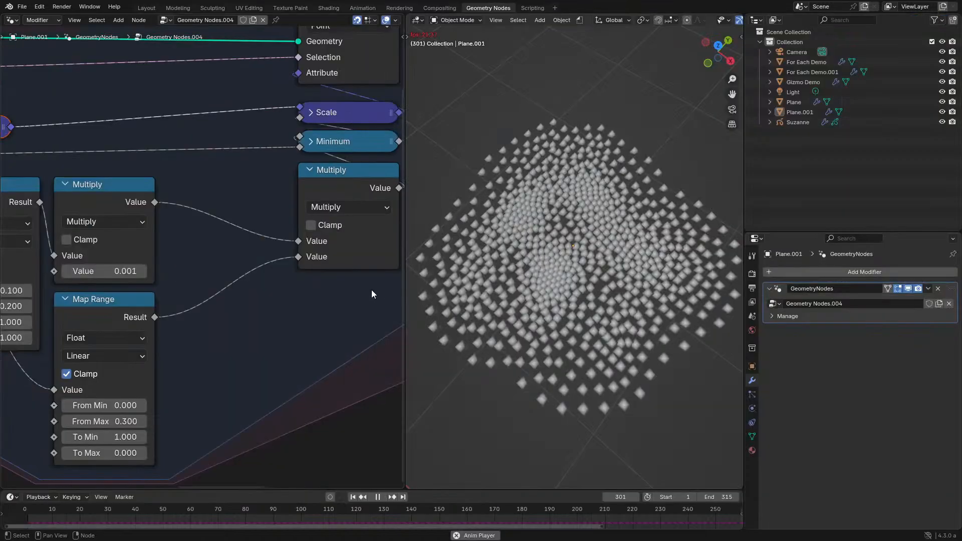
# - Set the lower Map Range's From Min to 0.01 and replay the simulation from near the start
pyautogui.moveTo(187, 364); pyautogui.dragTo(315, 308, button='middle')
pyautogui.scroll(1, 315, 308)
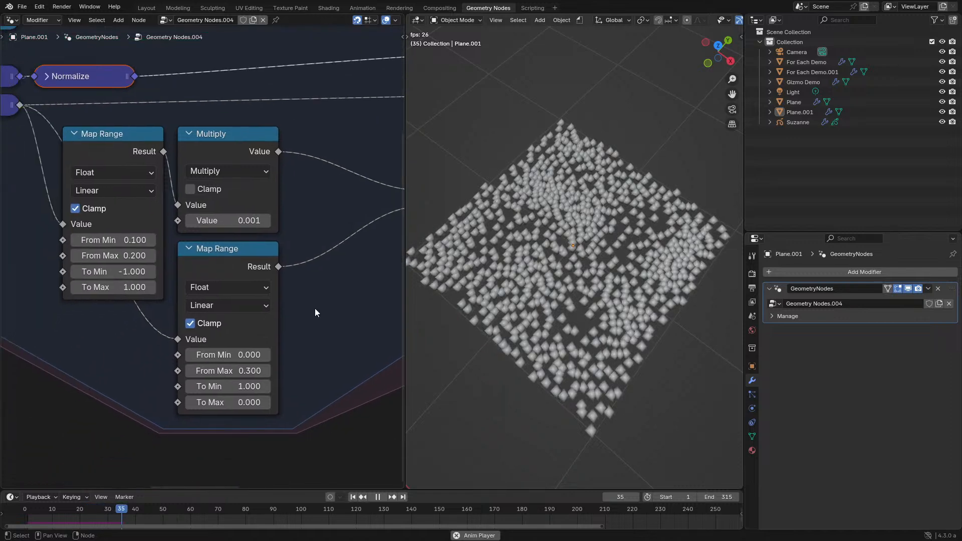
pyautogui.click(228, 363)
pyautogui.write('0.01')
pyautogui.press('Return')
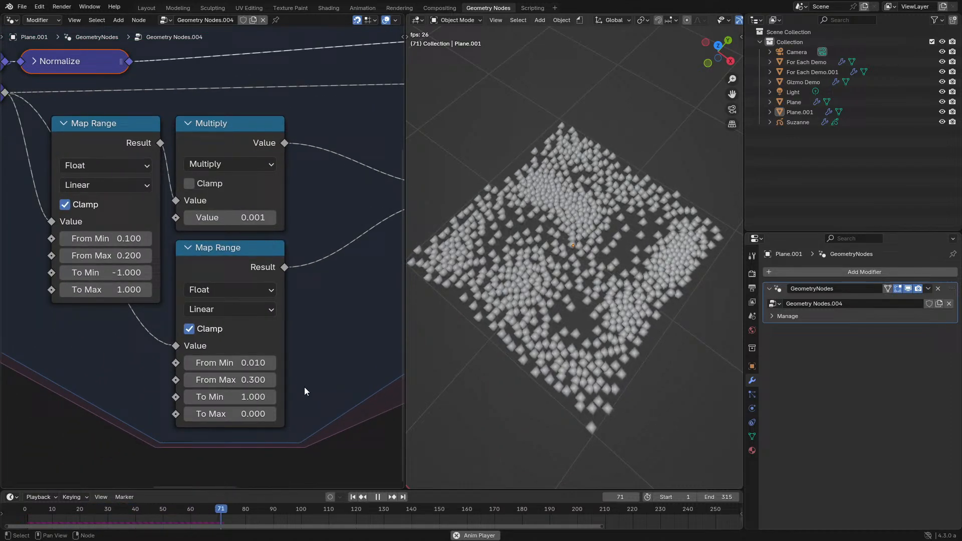
pyautogui.click(34, 512)
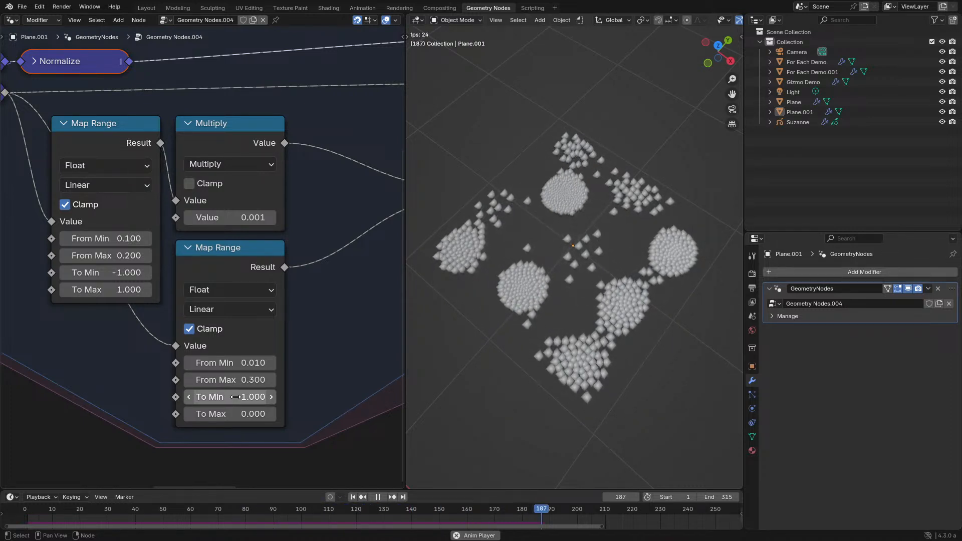
# - Move the lower Map Range directly beneath the upper Map Range in the maximized node editor, and restore the split layout
pyautogui.moveTo(98, 223); pyautogui.dragTo(140, 233, button='middle')
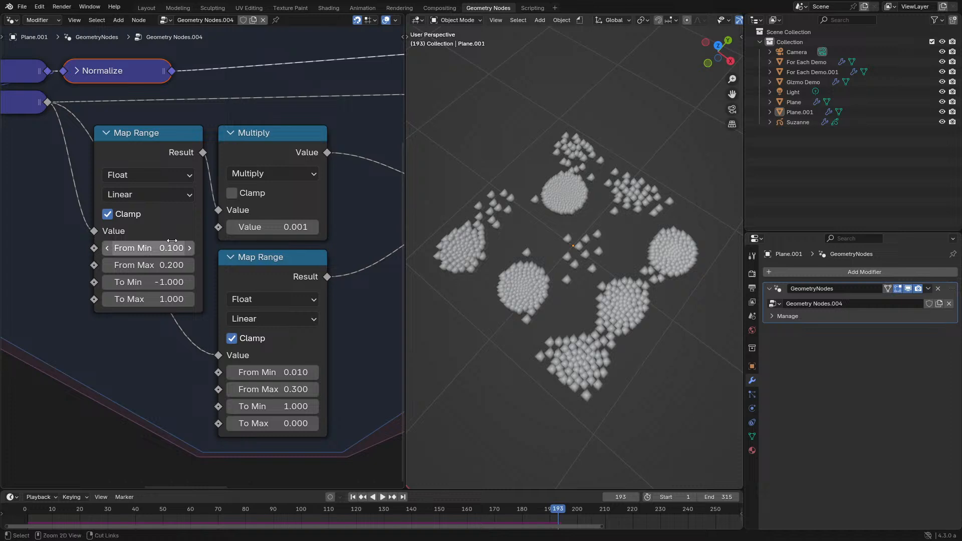
pyautogui.hotkey('ctrl', 'space')
pyautogui.moveTo(568, 304); pyautogui.dragTo(427, 380)
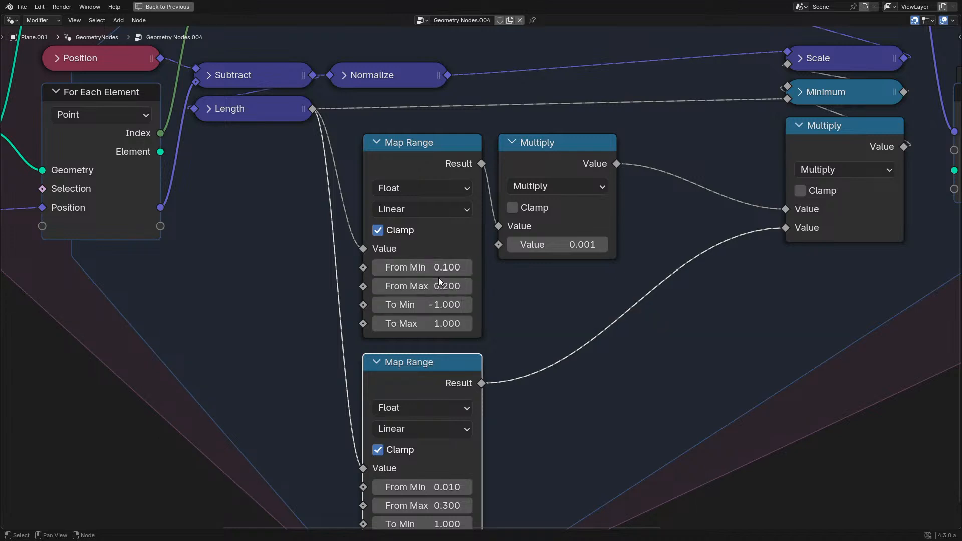
pyautogui.hotkey('ctrl', 'space')
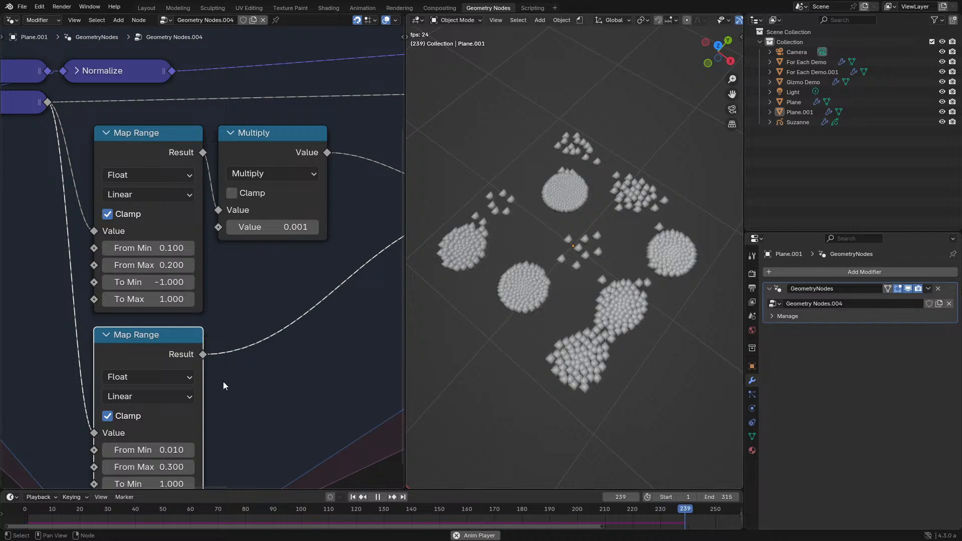
# - Set the lower Map Range's From Max to 0.4 and From Min to 0, and replay the simulation
pyautogui.moveTo(139, 424); pyautogui.dragTo(148, 339, button='middle')
pyautogui.click(198, 381)
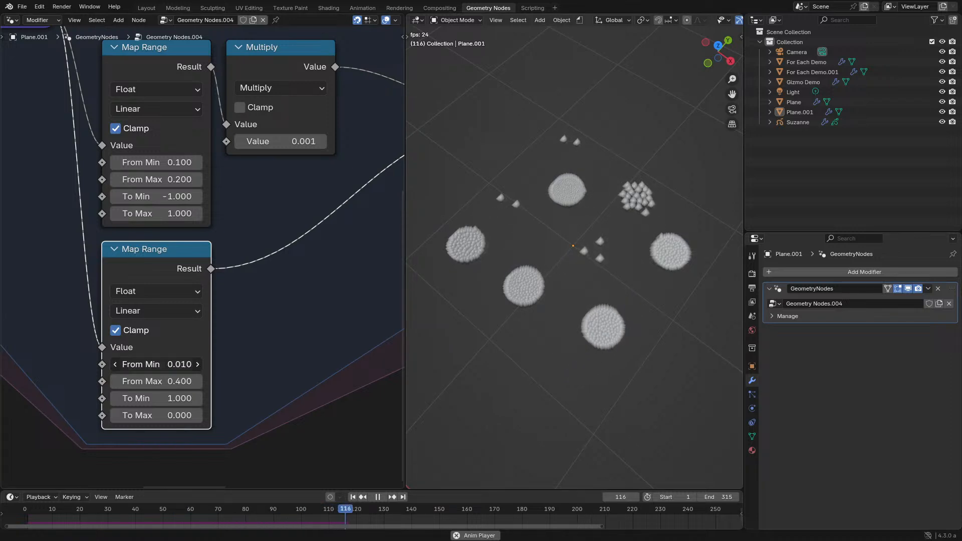
pyautogui.click(25, 510)
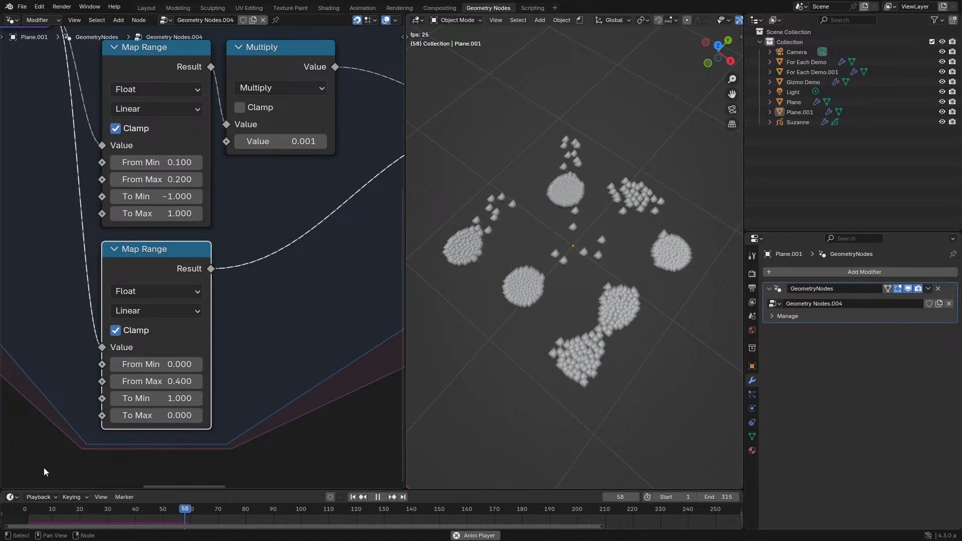
# - Set the Multiply value and the lower Map Range's From Min to 0.01, and replay the simulation from the start
pyautogui.scroll(-2, 135, 263)
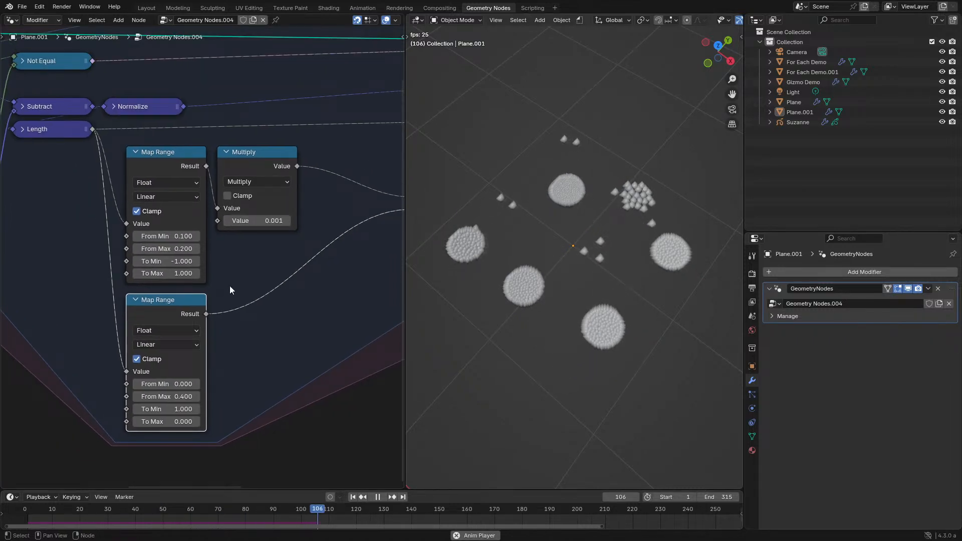
pyautogui.scroll(1, 230, 286)
pyautogui.press('BackSpace')
pyautogui.press('Return')
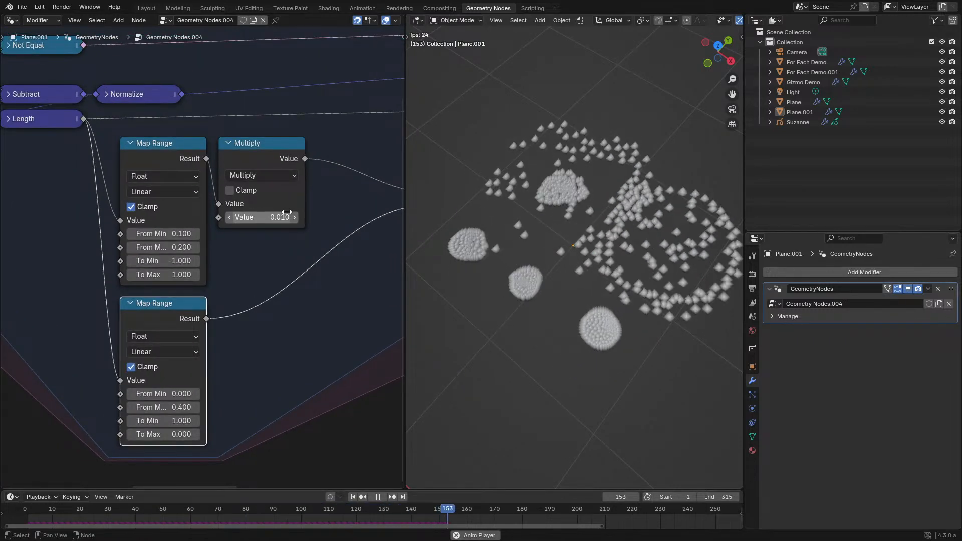
pyautogui.click(172, 390)
pyautogui.write('0.01')
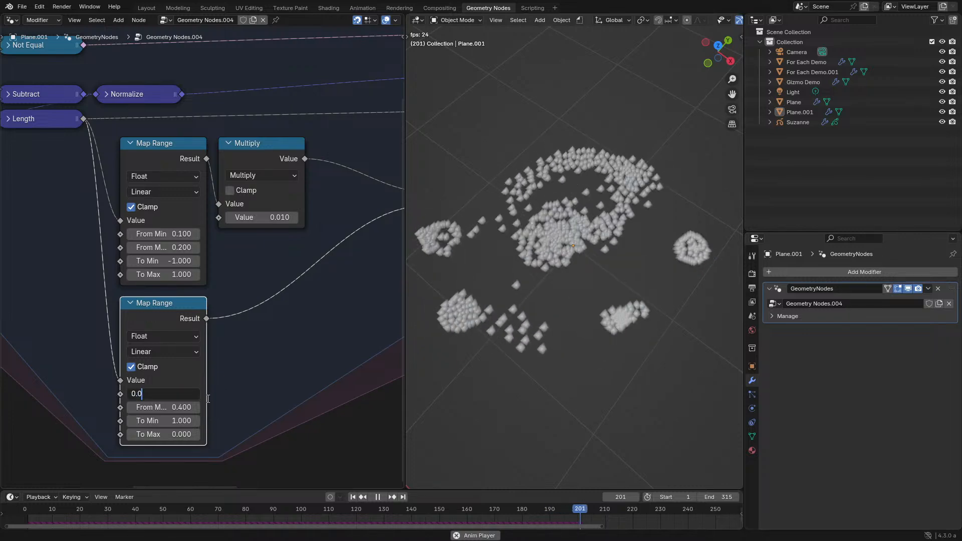
pyautogui.press('Return')
pyautogui.click(21, 512)
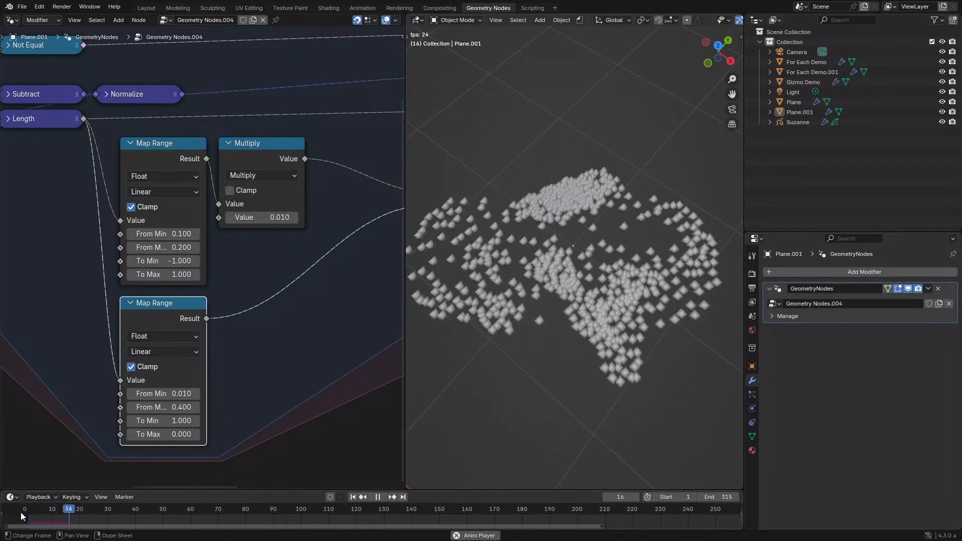
# - Return the lower Map Range's From Min to 0 and the Multiply value to 0.001, and replay the simulation
pyautogui.click(165, 392)
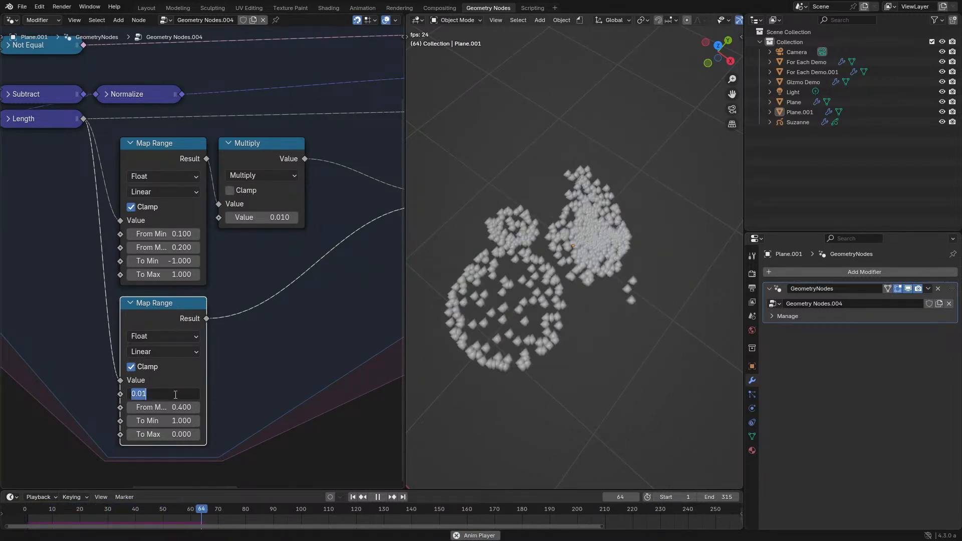
pyautogui.write('0')
pyautogui.press('Return')
pyautogui.doubleClick(260, 217)
pyautogui.press('Left')
pyautogui.write('0')
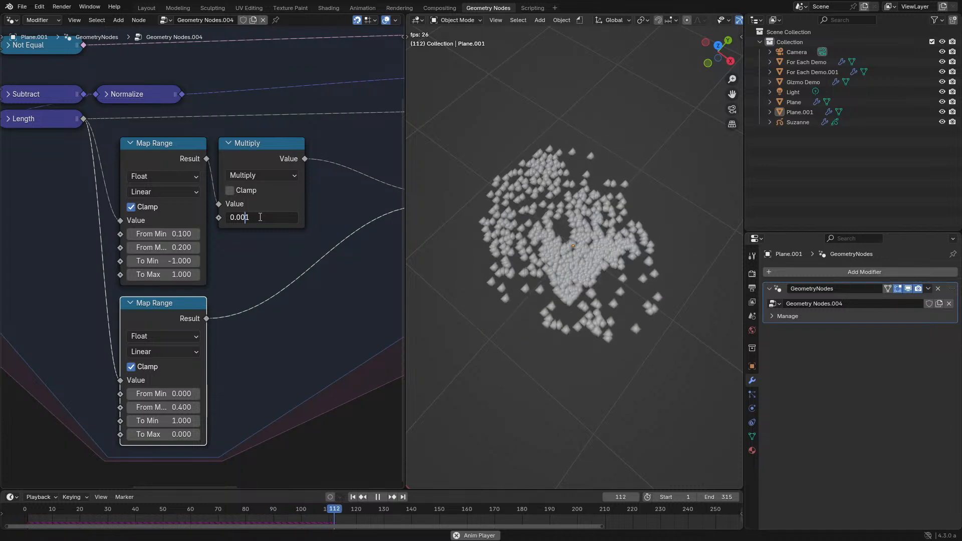
pyautogui.press('Return')
pyautogui.click(20, 511)
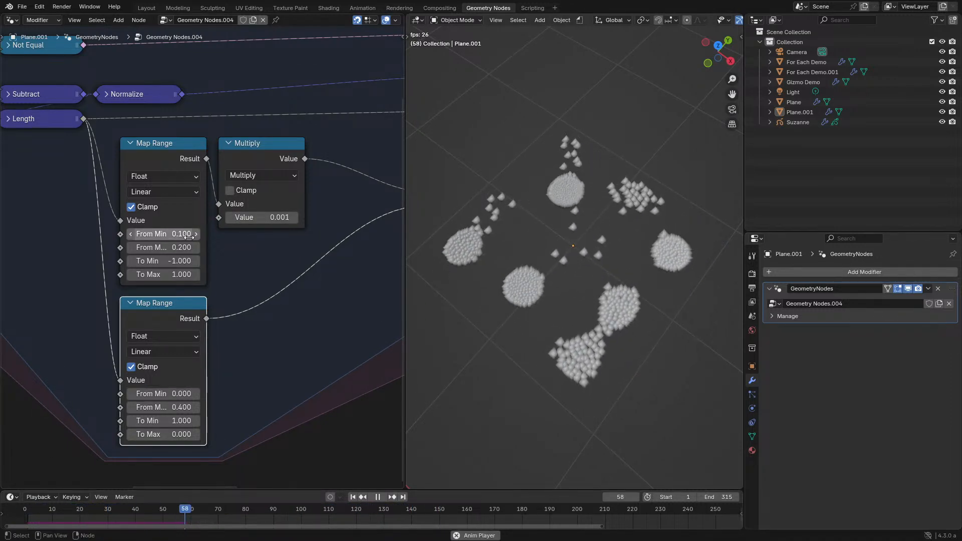
# - Delete the upper Map Range and its connected Multiply node in the maximized node editor
pyautogui.moveTo(624, 325); pyautogui.dragTo(543, 322, button='middle')
pyautogui.scroll(1, 543, 325)
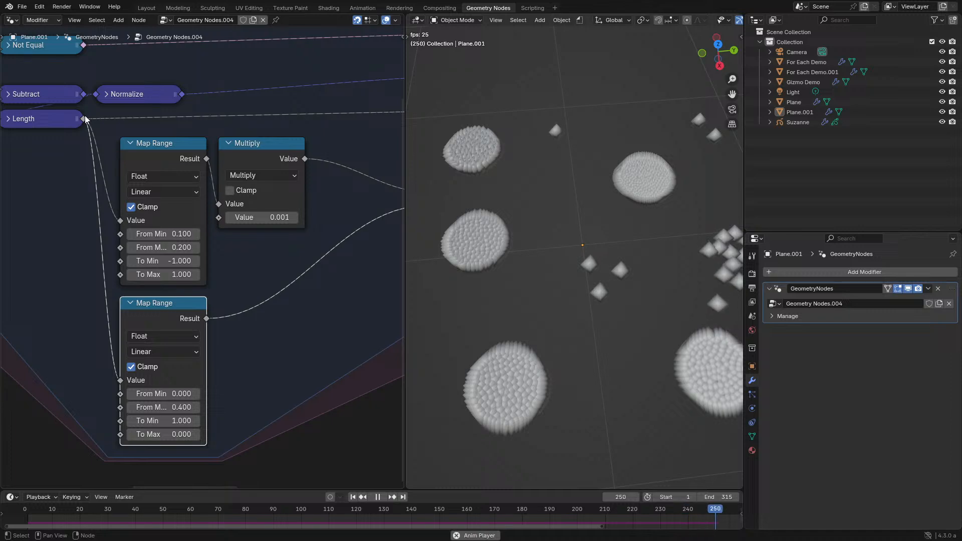
pyautogui.scroll(-1, 95, 135)
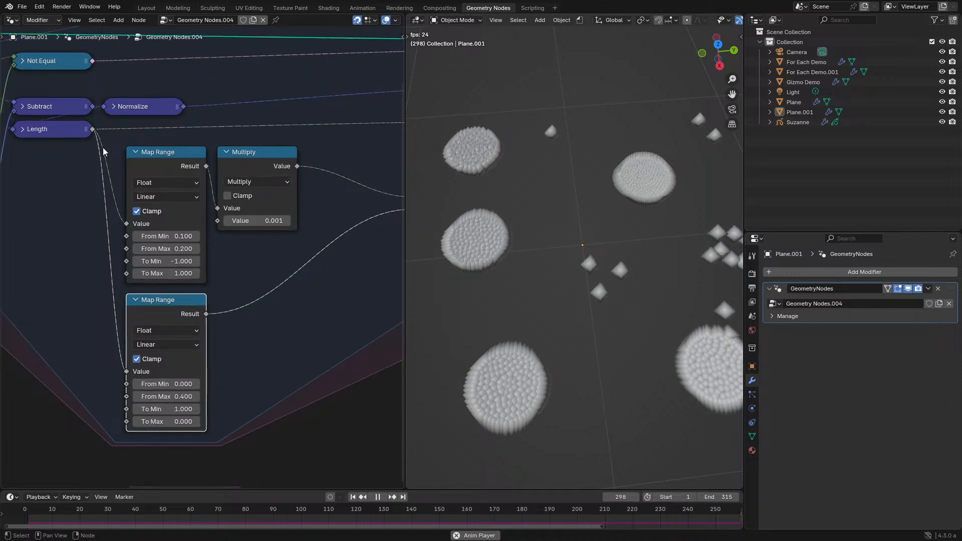
pyautogui.moveTo(116, 177); pyautogui.dragTo(129, 210, button='middle')
pyautogui.scroll(2, 128, 205)
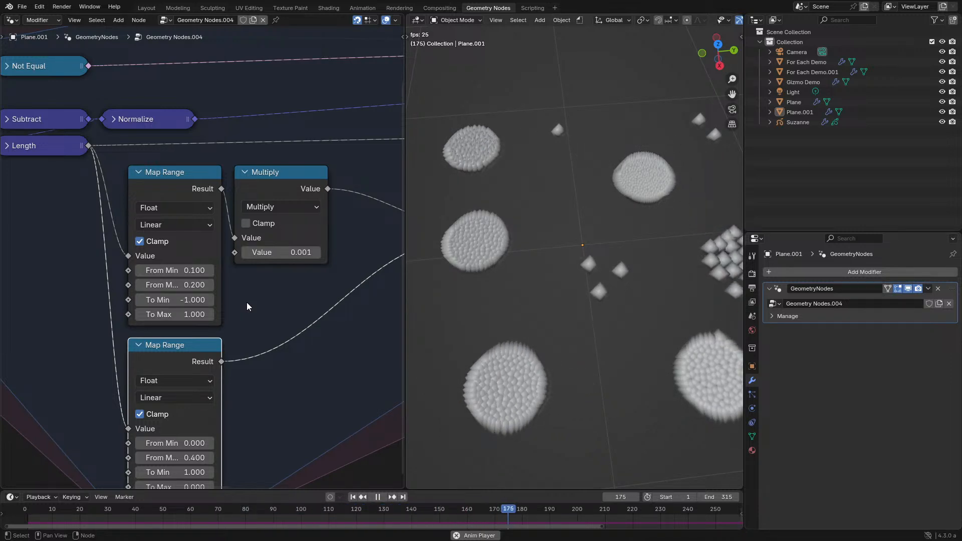
pyautogui.hotkey('ctrl', 'space')
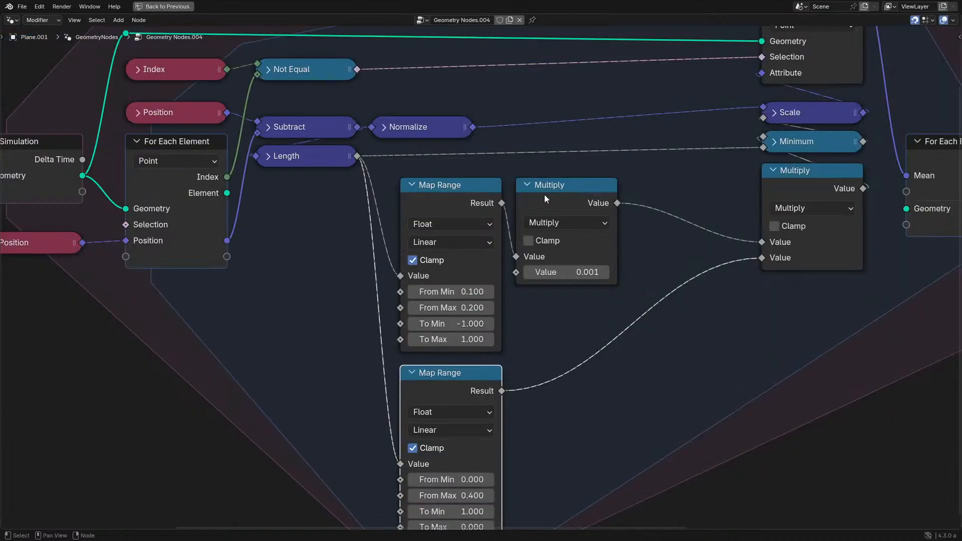
pyautogui.moveTo(347, 212); pyautogui.dragTo(659, 328)
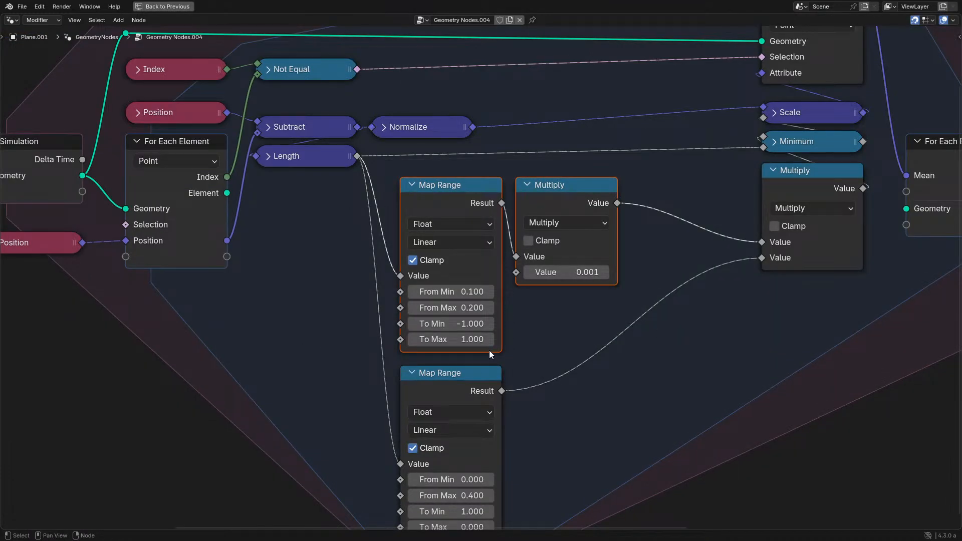
pyautogui.press('x')
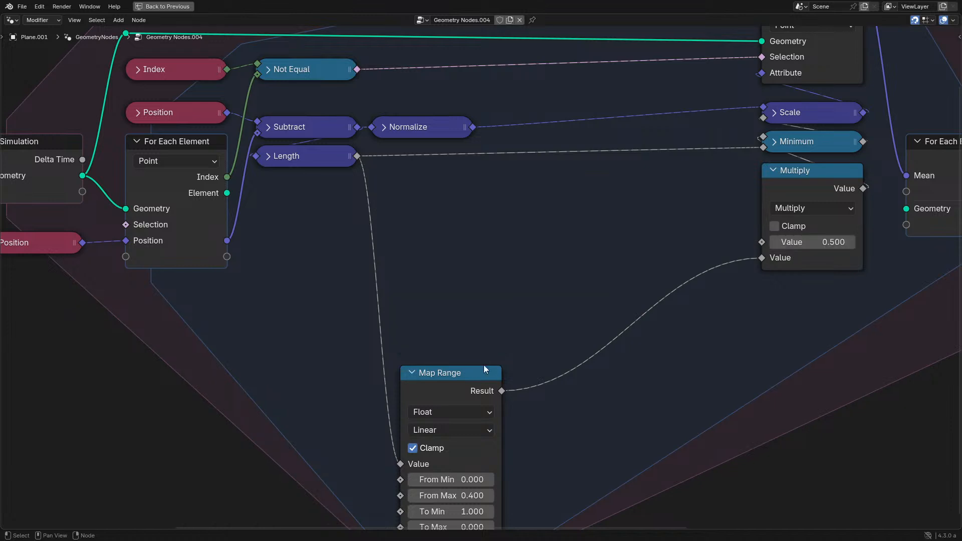
# - Move the remaining Map Range up below the Length node and set its From Max and To Min to 0.1
pyautogui.moveTo(457, 369); pyautogui.dragTo(442, 181)
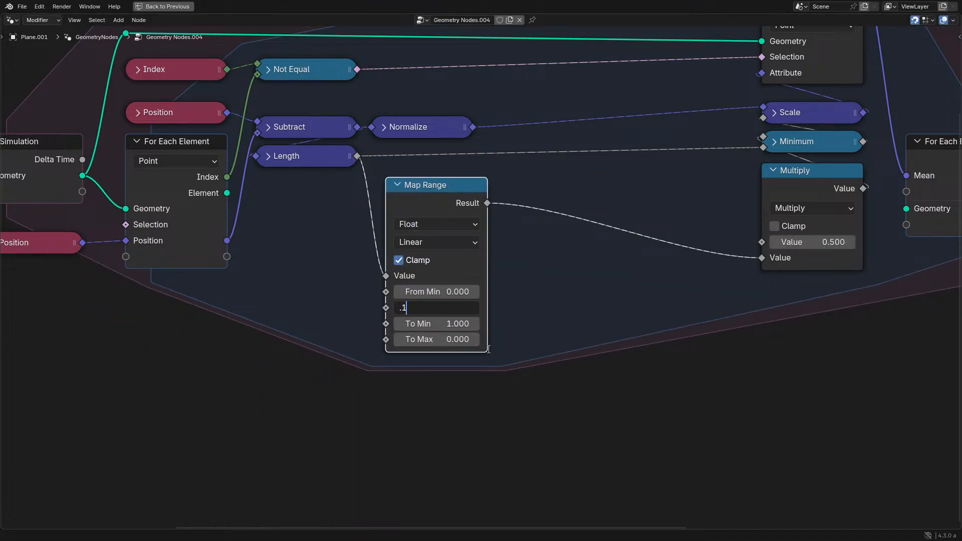
pyautogui.click(431, 325)
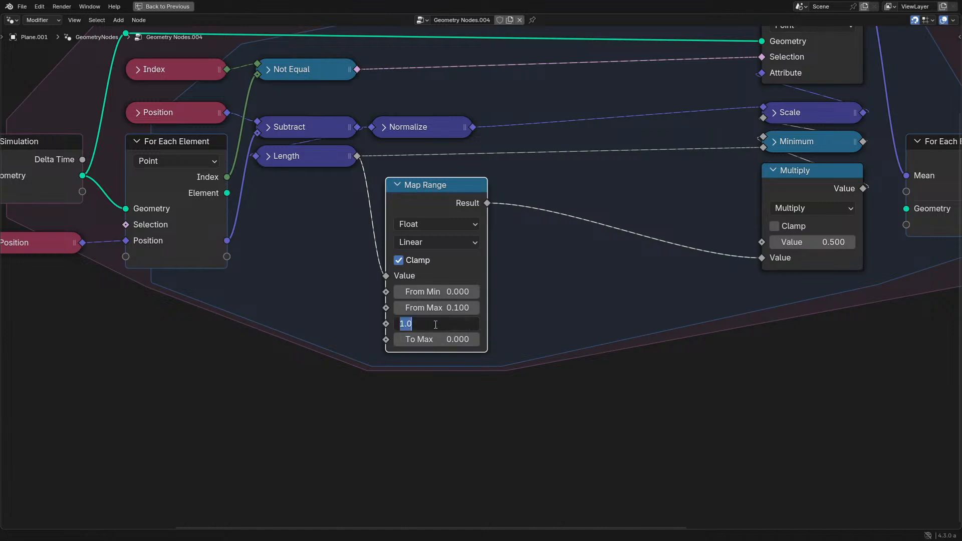
pyautogui.write('.1')
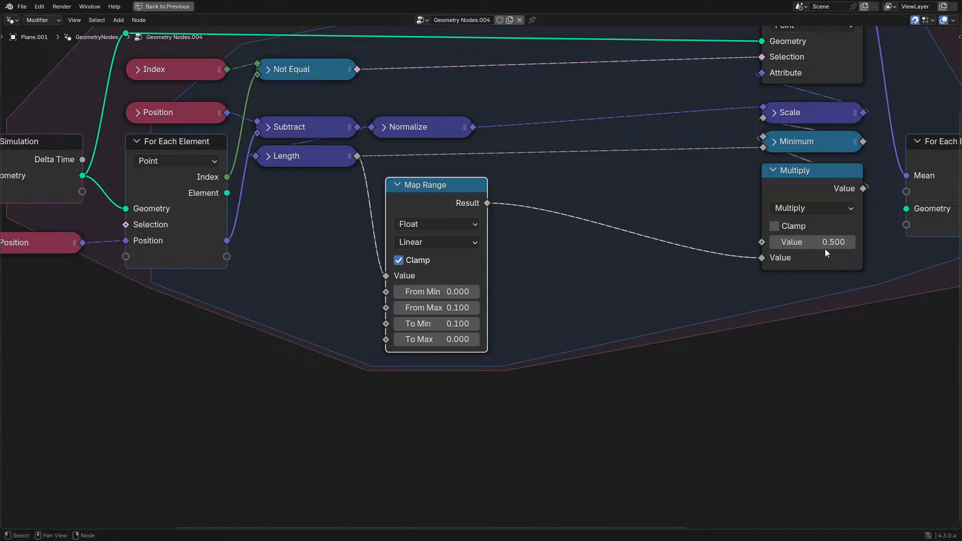
# - Reconnect the Map Range's Result to the Multiply's first Value input and replay the simulation with To Min set to -0.1
pyautogui.moveTo(768, 257); pyautogui.dragTo(767, 243)
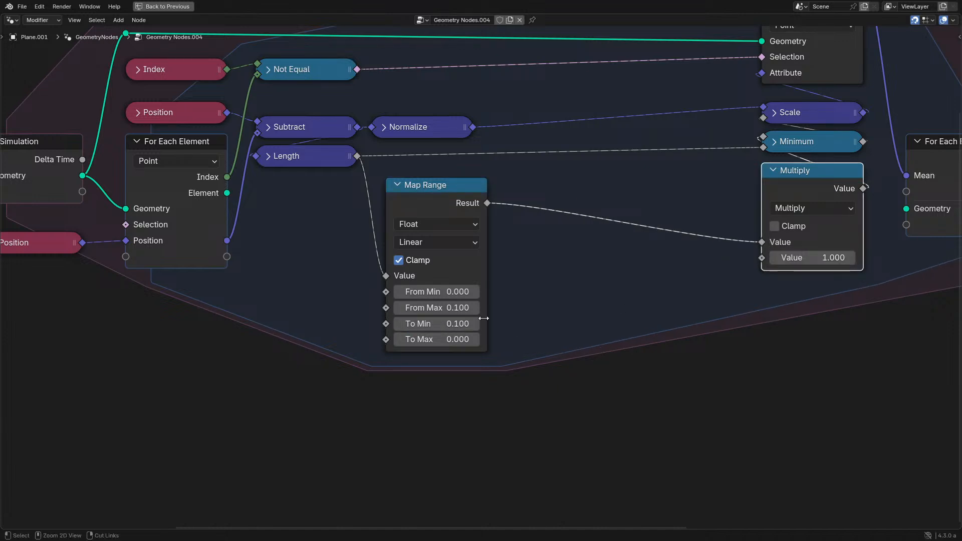
pyautogui.hotkey('ctrl', 'space')
pyautogui.click(13, 510)
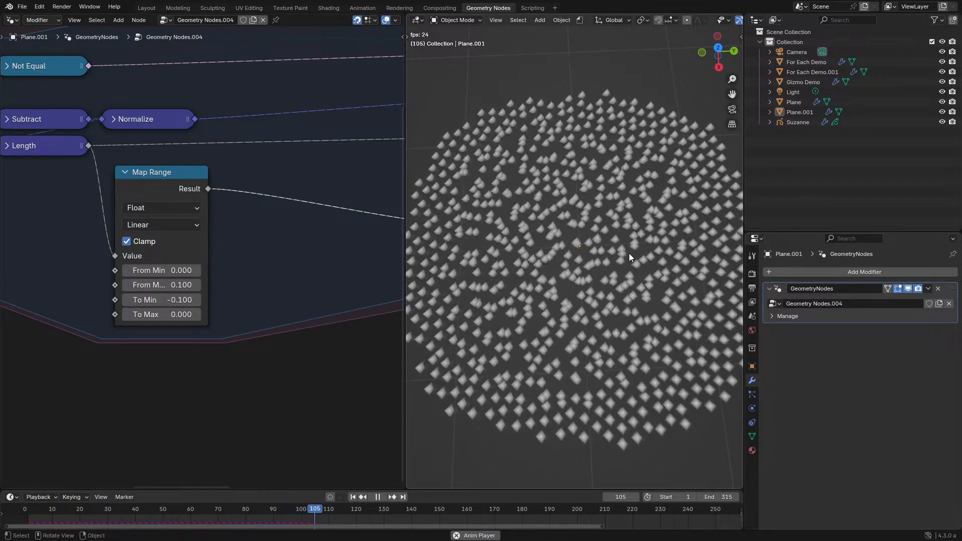
pyautogui.keyDown('shift'); pyautogui.moveTo(577, 243); pyautogui.dragTo(603, 242, button='middle'); pyautogui.keyUp('shift')
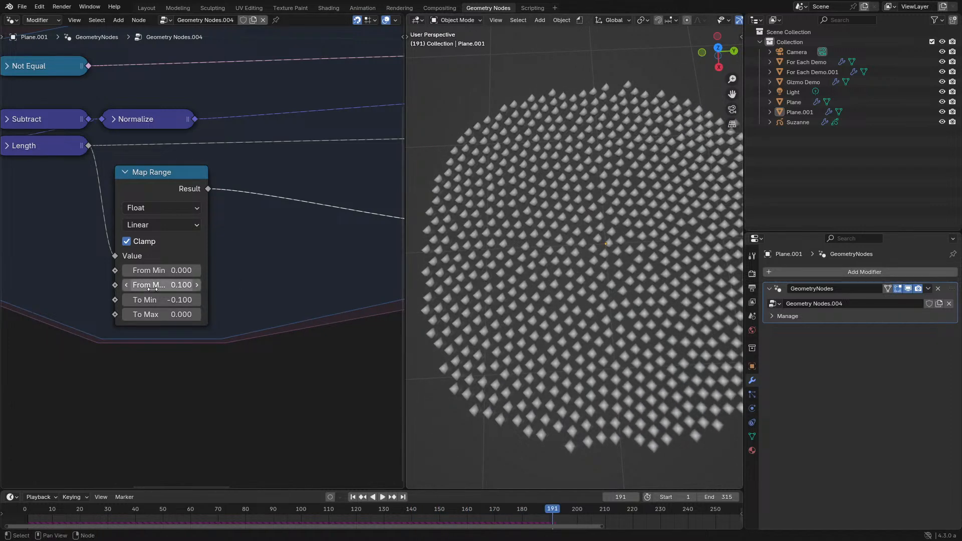
# - Test the Map Range's From Max at 0.2, return it to 0.1, and replay the simulation after each change
pyautogui.click(197, 288)
pyautogui.moveTo(40, 507); pyautogui.dragTo(26, 509)
pyautogui.press('space')
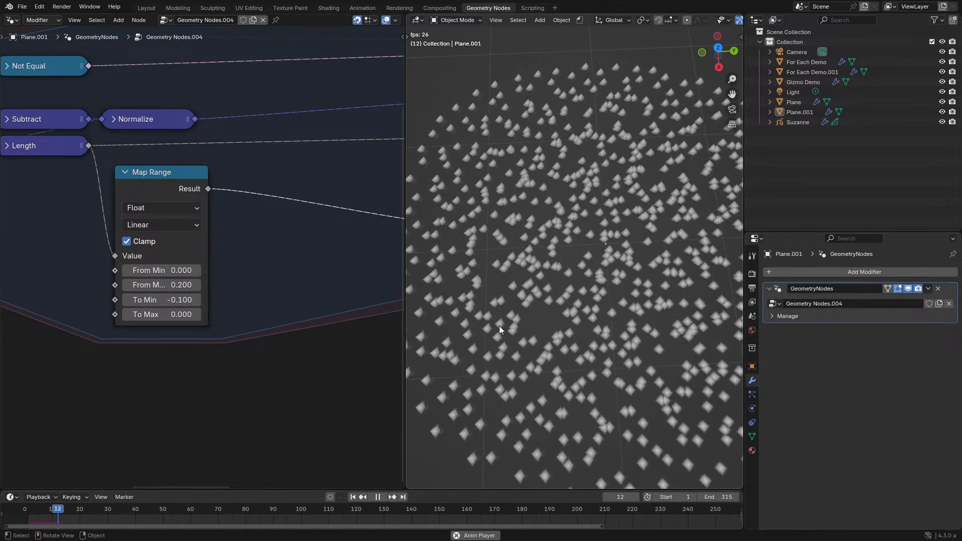
pyautogui.scroll(-2, 511, 316)
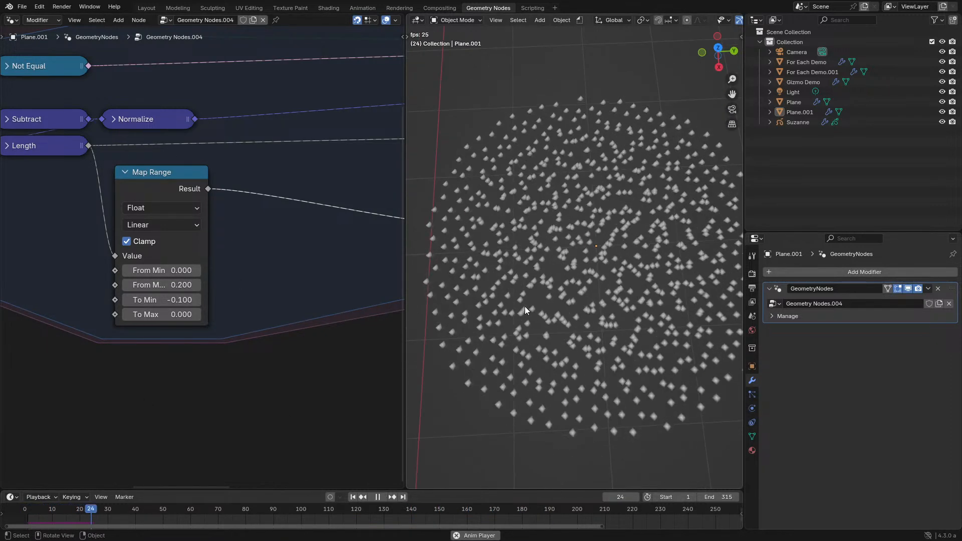
pyautogui.click(128, 285)
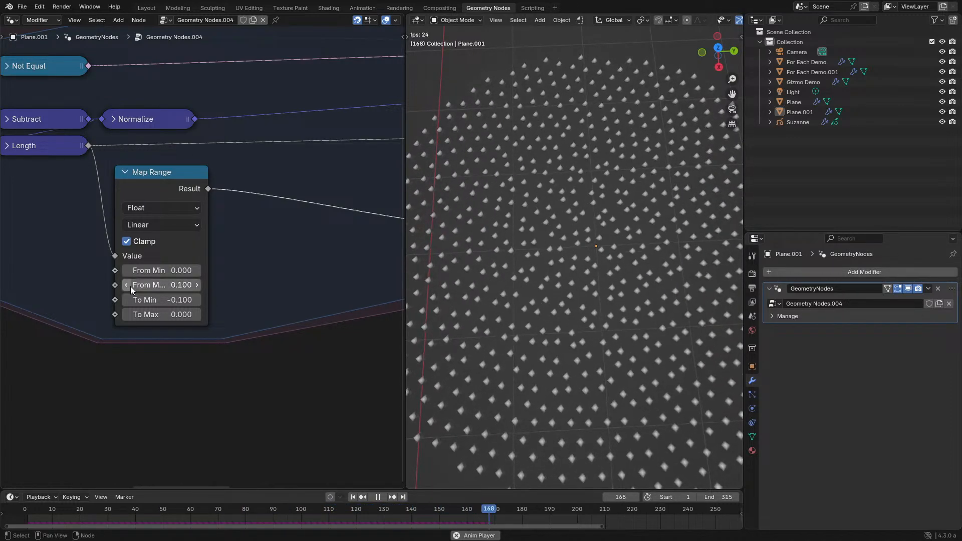
pyautogui.click(44, 507)
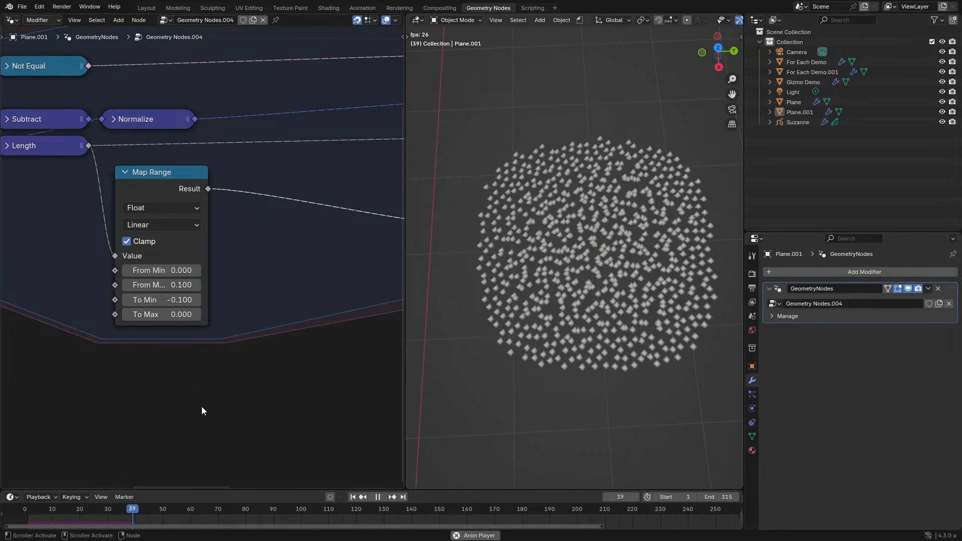
# - Raise the Map Range's From Max to 0.2 and to 0.3, replaying the simulation to compare the point spacing
pyautogui.moveTo(230, 305); pyautogui.dragTo(288, 370, button='middle')
pyautogui.scroll(2, 286, 369)
pyautogui.click(267, 367)
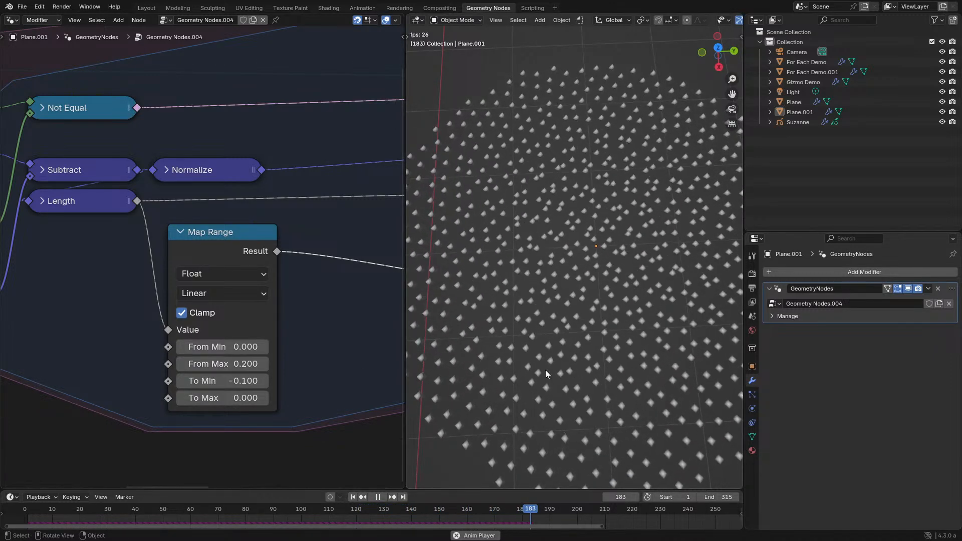
pyautogui.scroll(-3, 546, 375)
pyautogui.moveTo(546, 376); pyautogui.dragTo(549, 353, button='middle')
pyautogui.scroll(2, 549, 353)
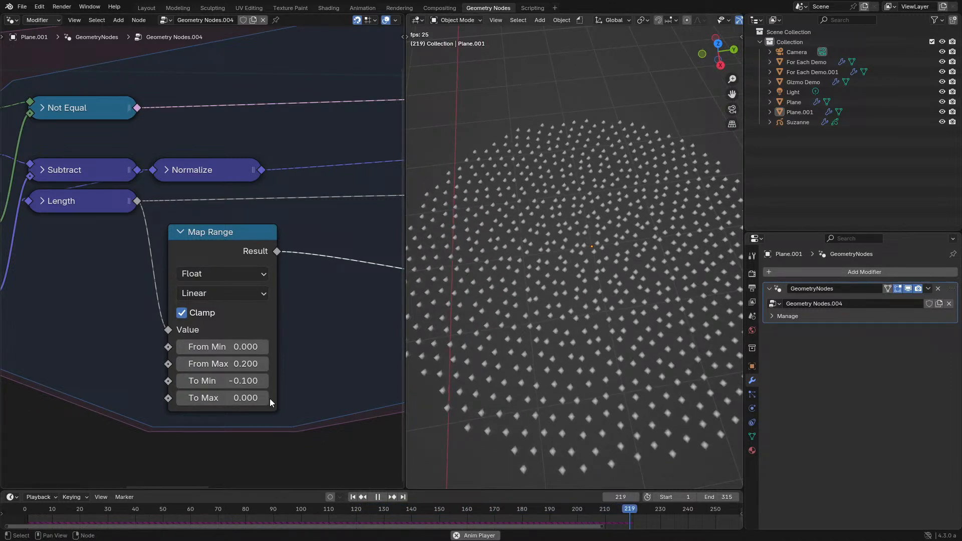
pyautogui.click(268, 366)
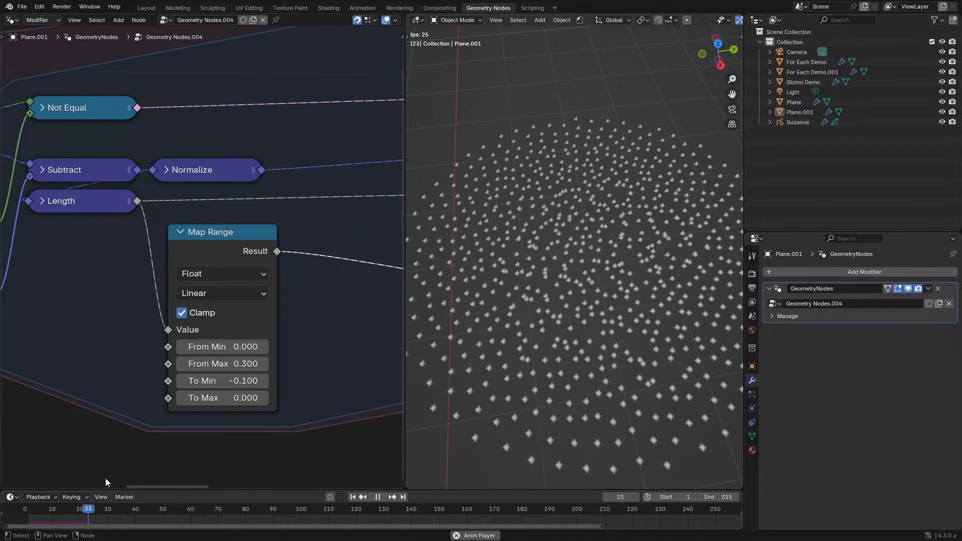
# - Set the Map Range's From Max to 0.1 and To Min to -0.01, and replay the simulation from the start
pyautogui.click(233, 365)
pyautogui.press('BackSpace')
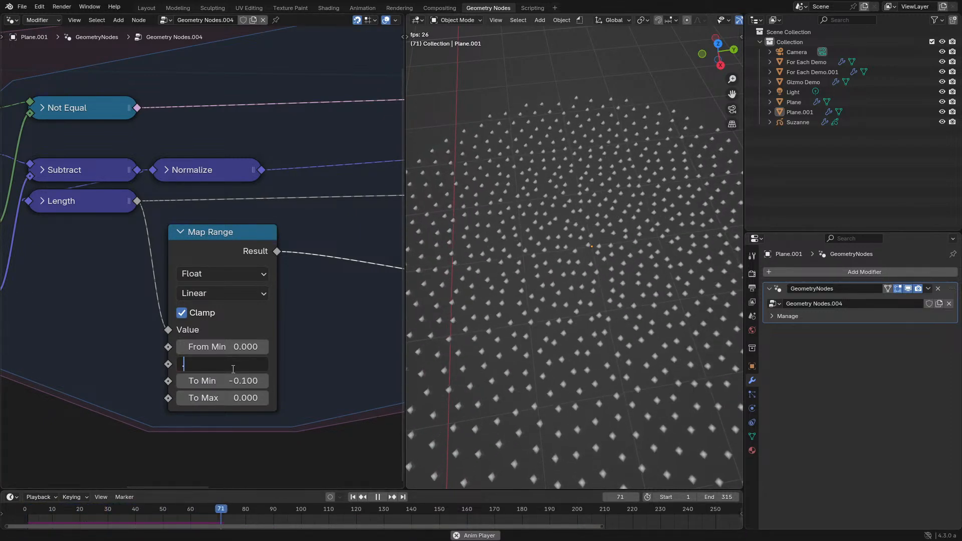
pyautogui.write('0.1')
pyautogui.press('Return')
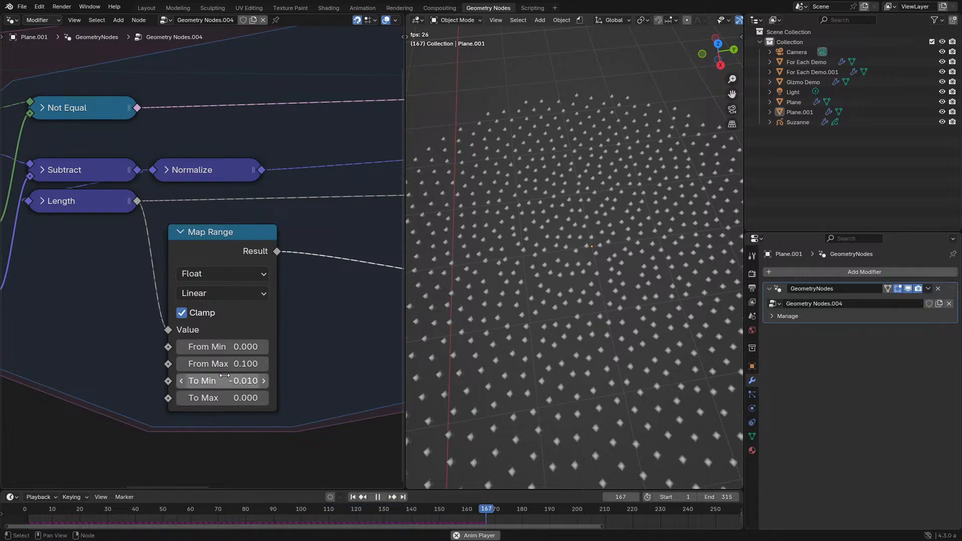
pyautogui.click(26, 511)
pyautogui.scroll(3, 627, 271)
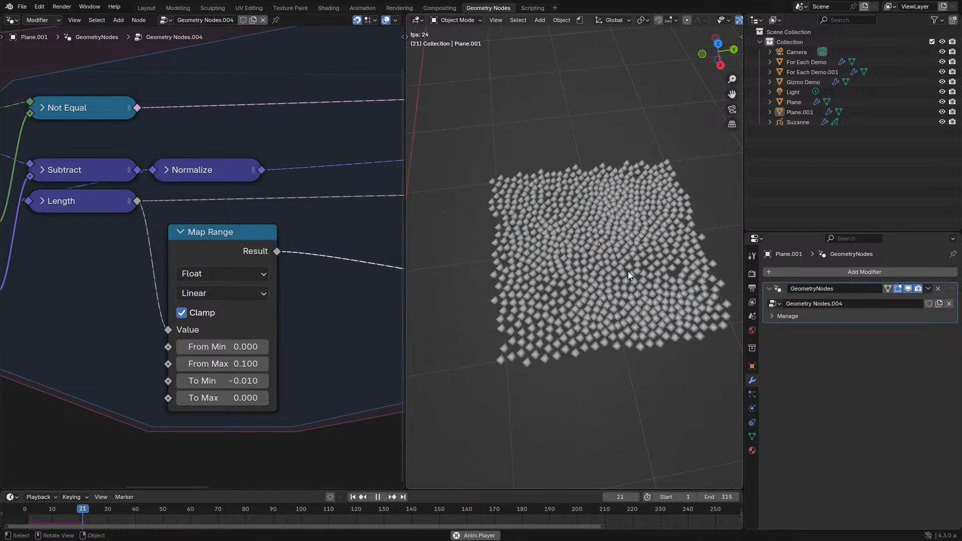
# - Set the Map Range's To Min to -0.05 and replay the simulation from the start
pyautogui.click(238, 385)
pyautogui.click(221, 382)
pyautogui.press('BackSpace')
pyautogui.write('5')
pyautogui.press('Return')
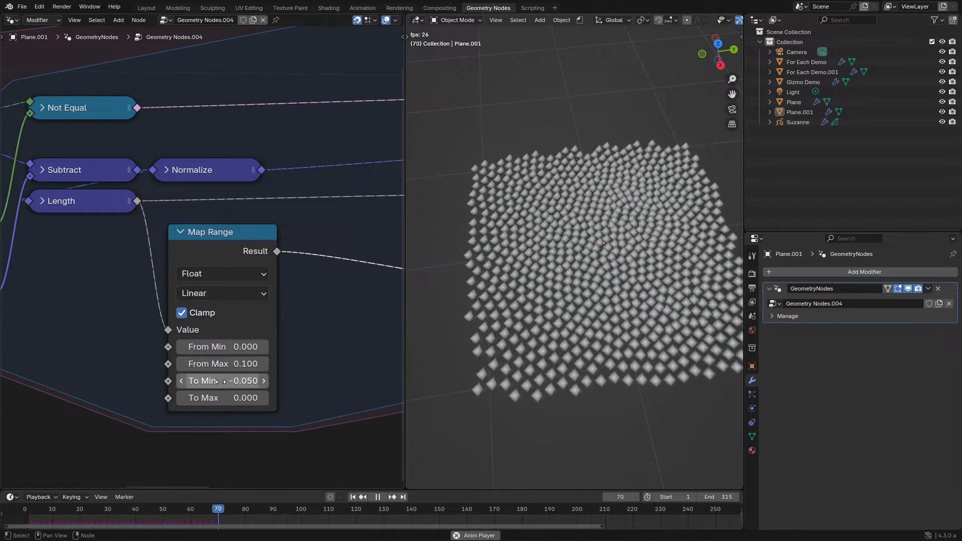
pyautogui.click(24, 510)
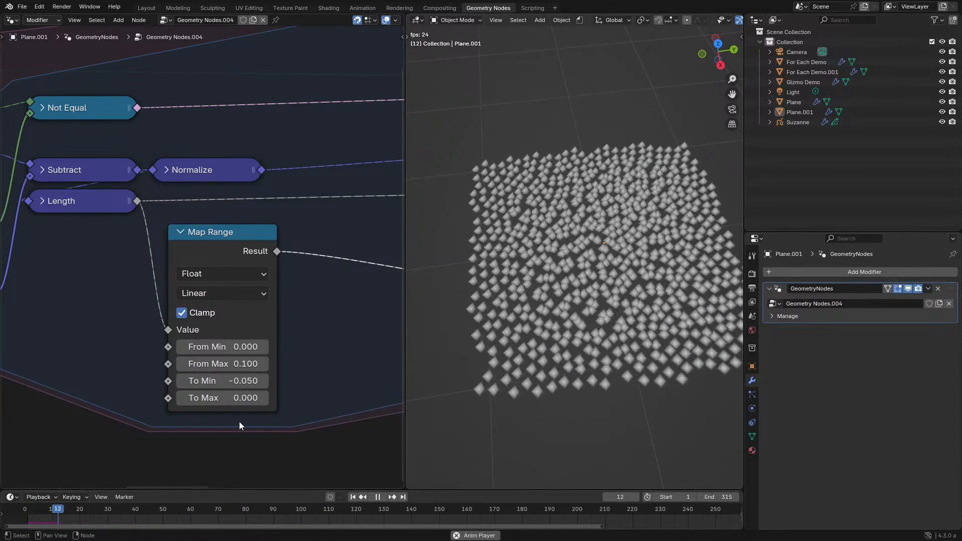
# - Set the Map Range's To Min to -0.025, replay the simulation, and view the point grid from above
pyautogui.click(253, 390)
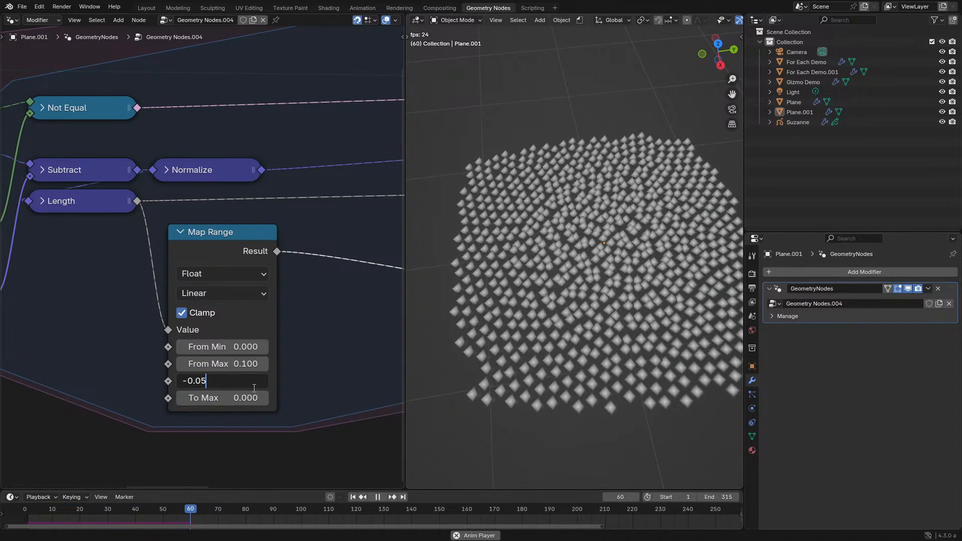
pyautogui.write('2')
pyautogui.press('Return')
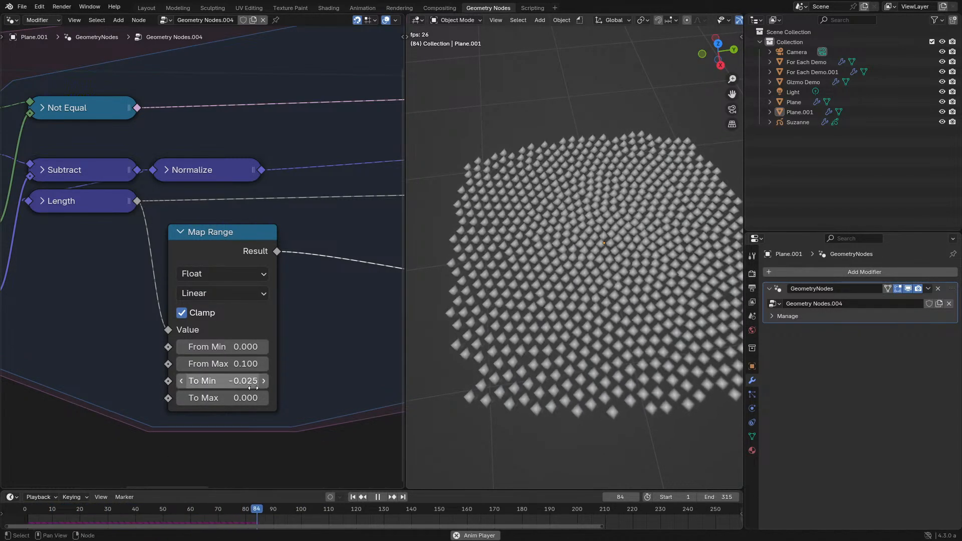
pyautogui.click(29, 520)
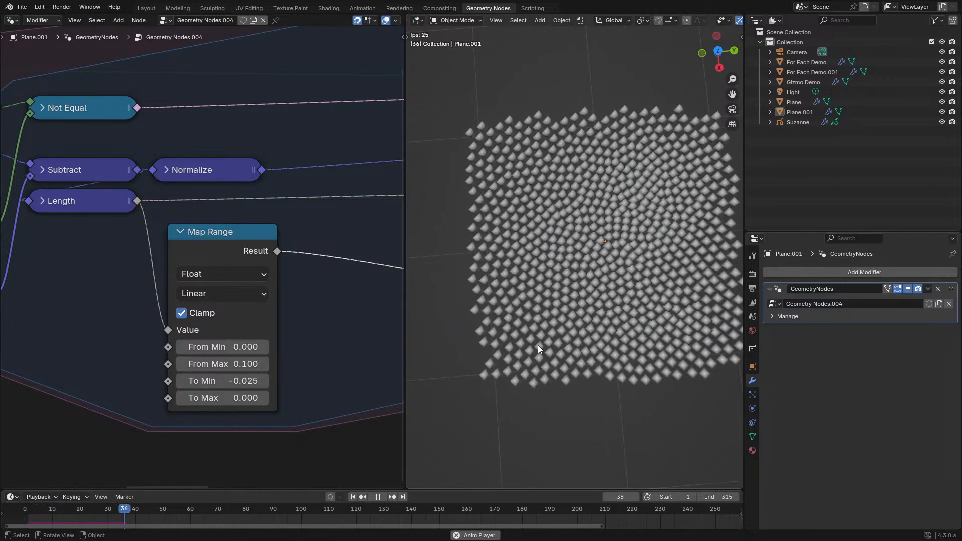
pyautogui.moveTo(536, 344); pyautogui.dragTo(600, 332, button='middle')
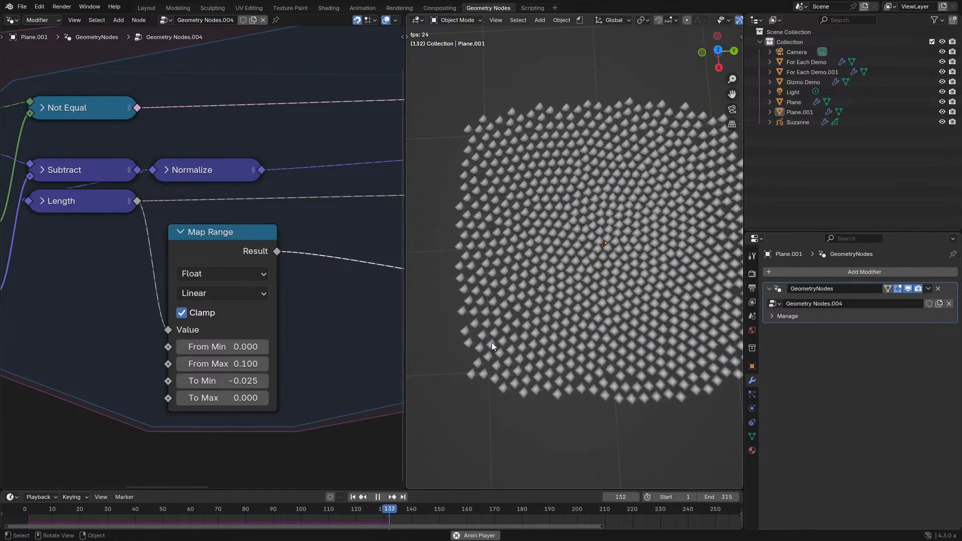
# - Put an Add math node on the Map Range's output and duplicate the Map Range with its Length link kept
pyautogui.hotkey('ctrl', 'space')
pyautogui.click(498, 276)
pyautogui.moveTo(497, 275); pyautogui.dragTo(352, 107, button='middle')
pyautogui.hotkey('ctrl', 'shift', 'd')
pyautogui.click(347, 320)
pyautogui.moveTo(407, 111); pyautogui.dragTo(738, 147)
pyautogui.click(771, 107)
pyautogui.click(221, 152)
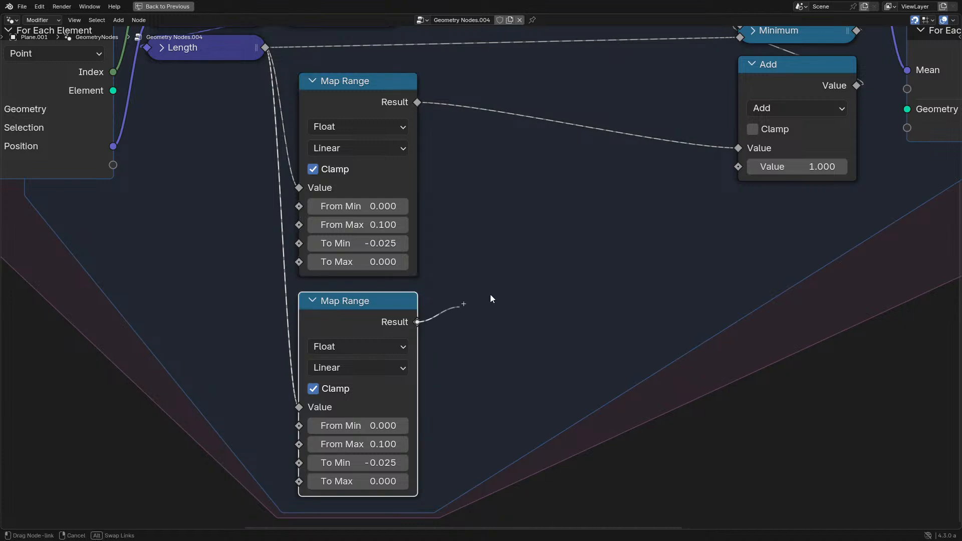
# - Link the duplicated Map Range's Result to the Add node's second value and move both Map Ranges closer to the Add node
pyautogui.moveTo(153, 212); pyautogui.dragTo(419, 335)
pyautogui.press('g')
pyautogui.click(571, 319)
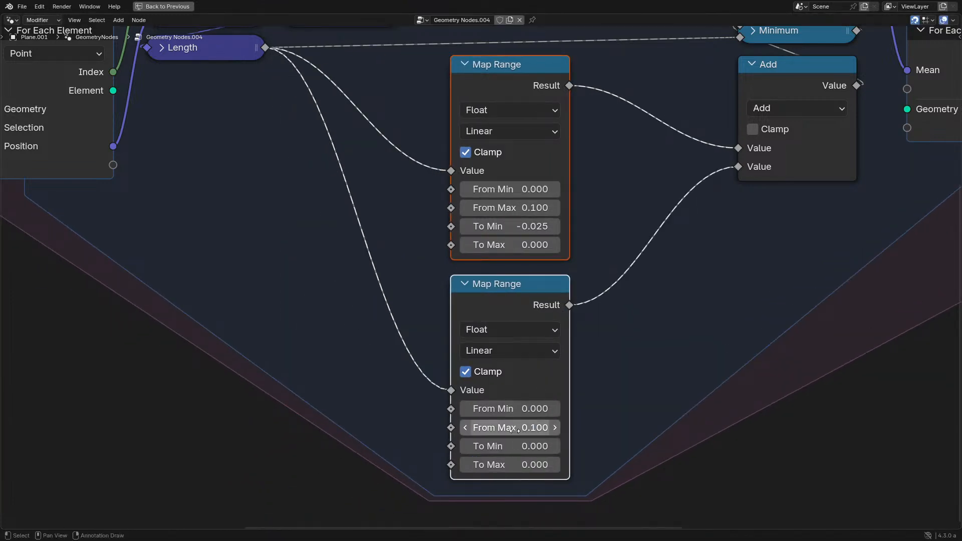
# - Set the duplicated Map Range's From Max to 1 and To Min to 0.1
pyautogui.press('Return')
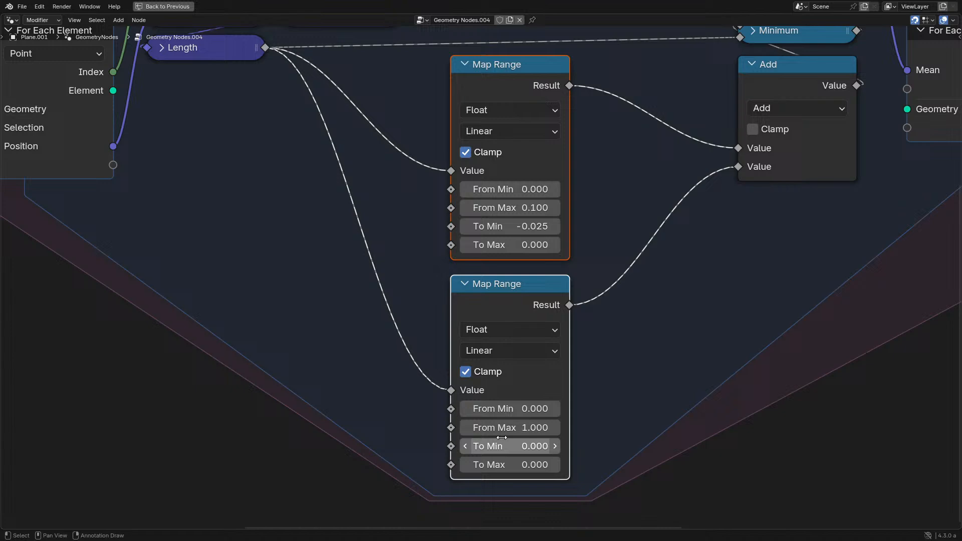
pyautogui.click(555, 444)
pyautogui.hotkey('ctrl', 'space')
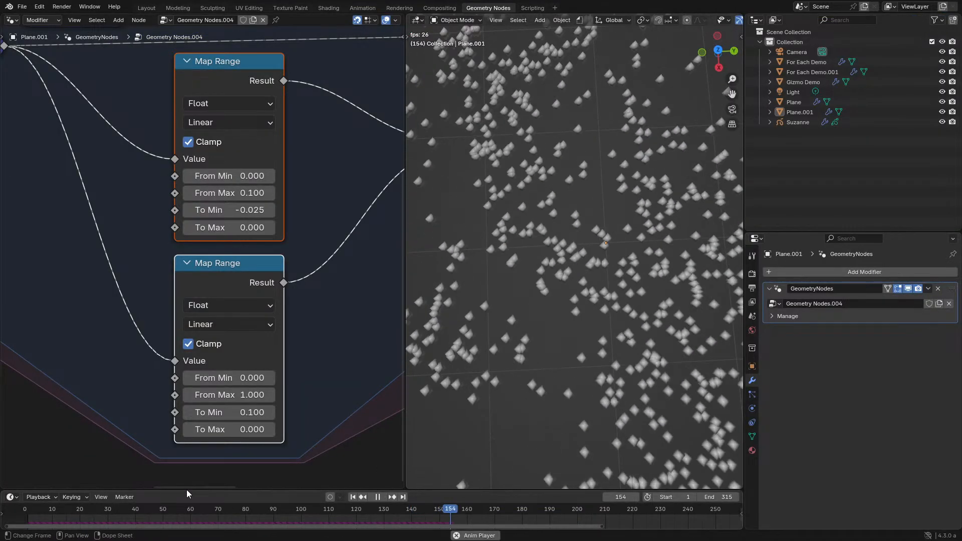
# - Try a From Max of 0 on the lower Map Range and undo the change
pyautogui.doubleClick(240, 394)
pyautogui.write('0')
pyautogui.press('Return')
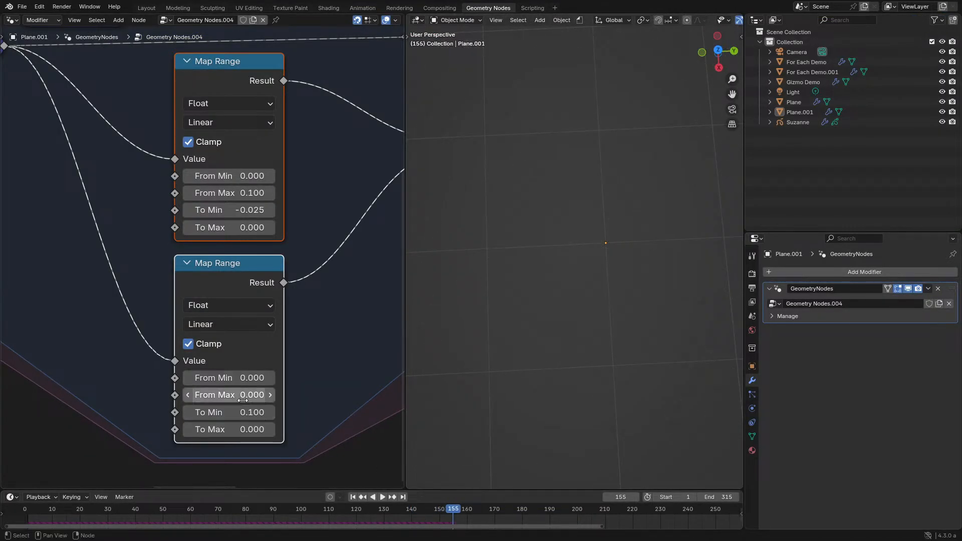
pyautogui.hotkey('ctrl', 'z')
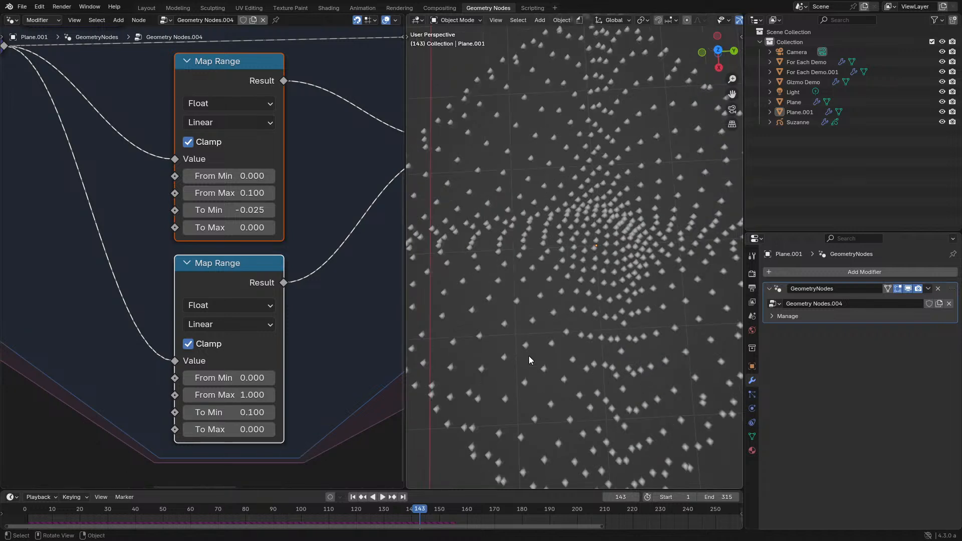
# - Replay the simulation from the start and examine how the points group together
pyautogui.press('space')
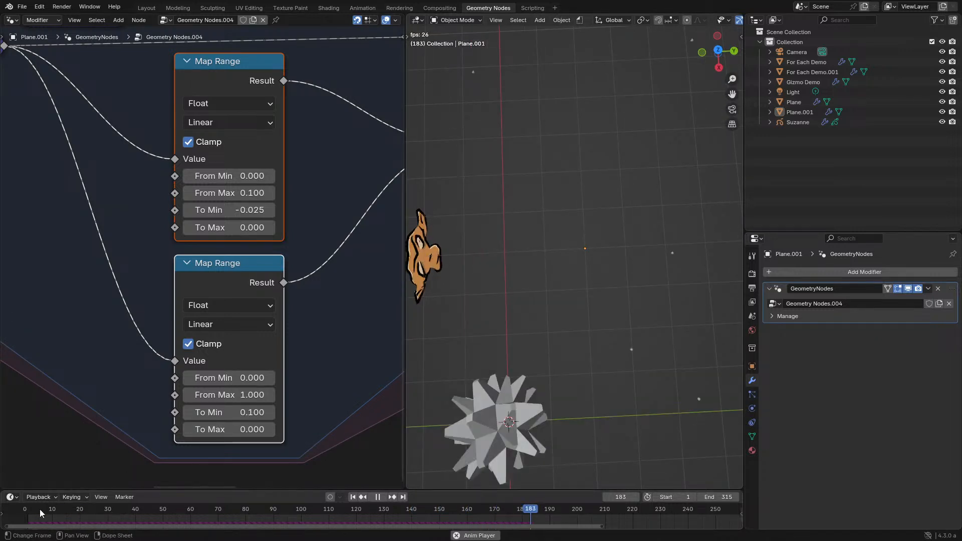
pyautogui.moveTo(440, 437); pyautogui.dragTo(568, 400, button='middle')
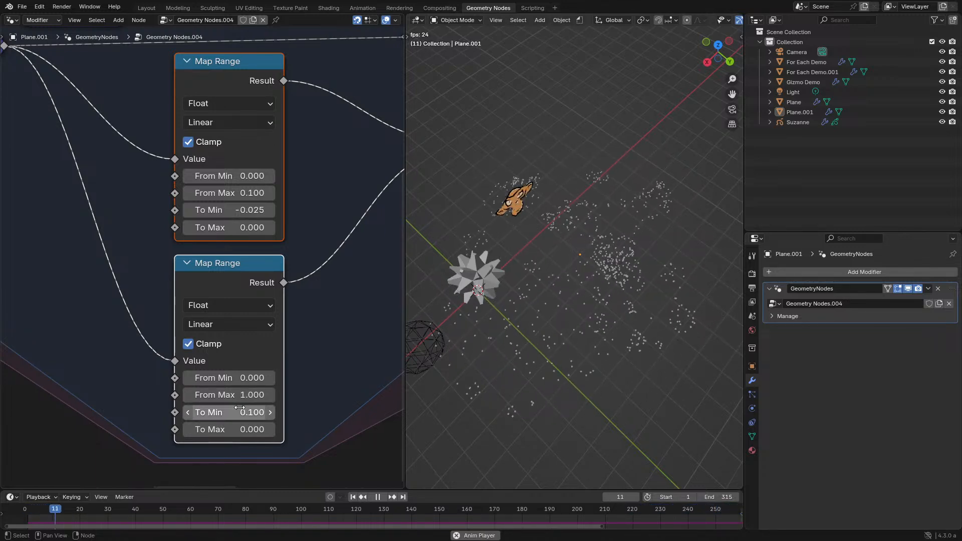
pyautogui.moveTo(695, 353); pyautogui.dragTo(622, 371, button='middle')
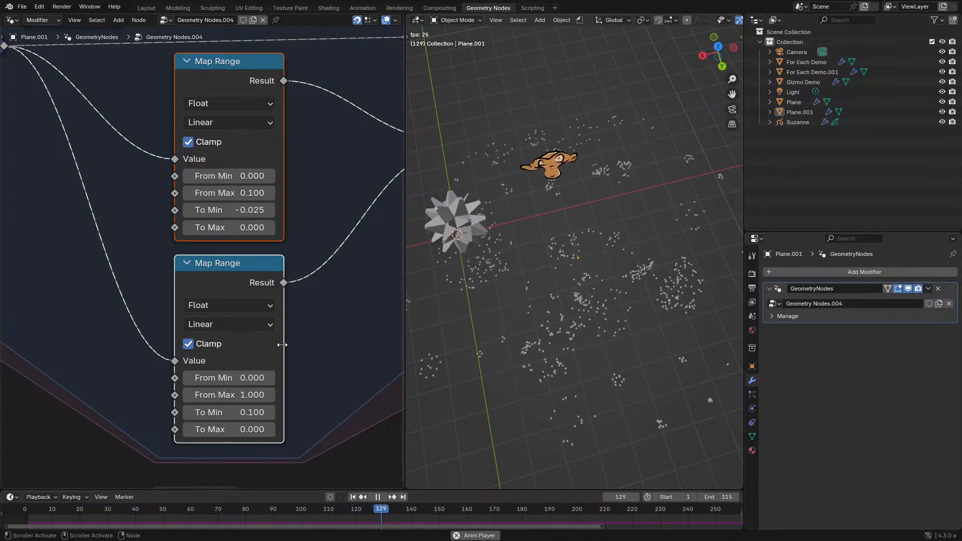
# - Try From Max values of 0.5 and 1 on the lower Map Range while the simulation plays
pyautogui.click(228, 395)
pyautogui.write('.5')
pyautogui.press('Return')
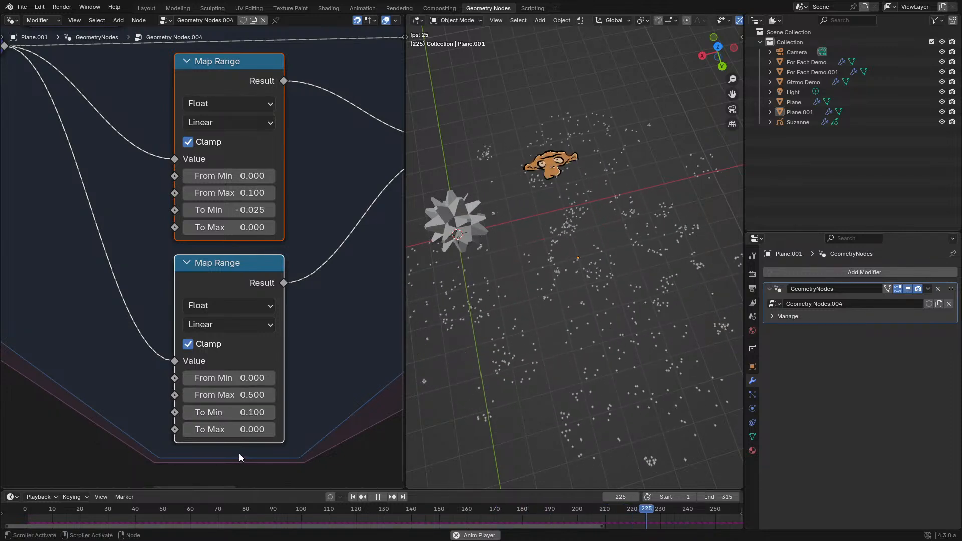
pyautogui.click(229, 394)
pyautogui.write('1')
pyautogui.press('Return')
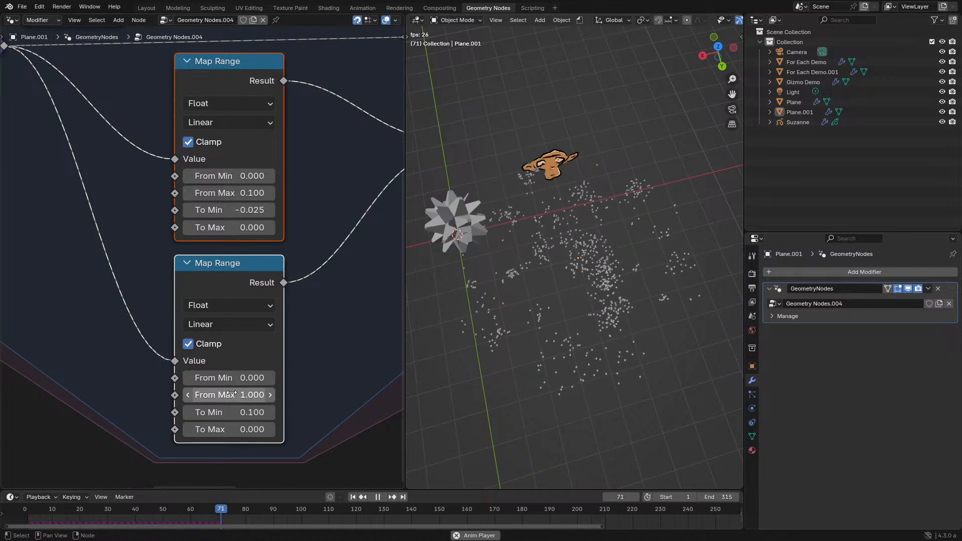
# - Set the lower Map Range's From Max to 2, replay the simulation from the start, and inspect the point clusters
pyautogui.click(29, 511)
pyautogui.click(264, 392)
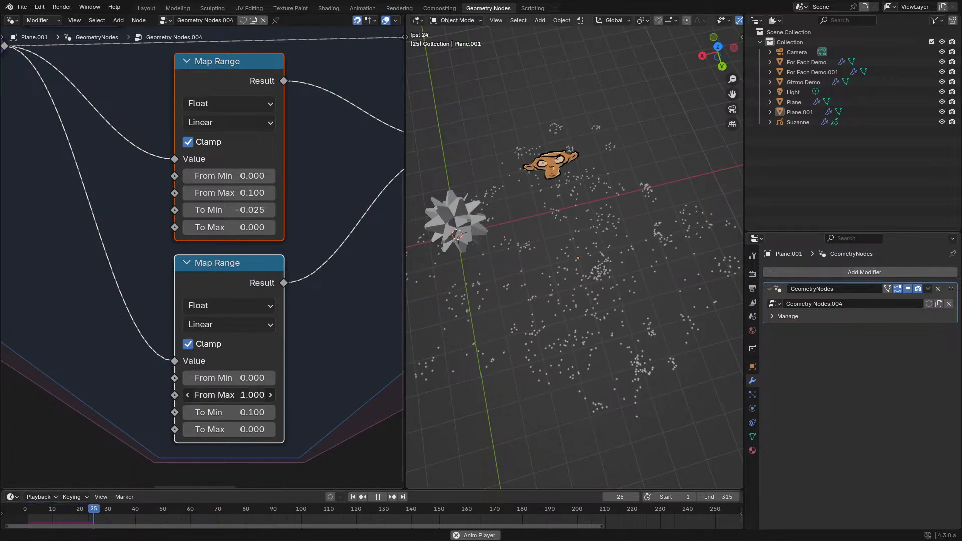
pyautogui.write('2')
pyautogui.press('Return')
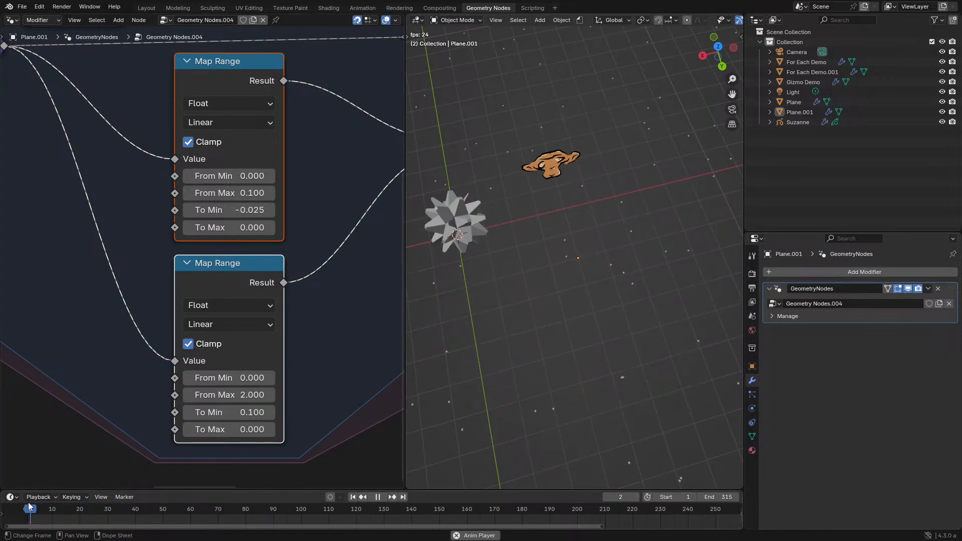
pyautogui.click(28, 503)
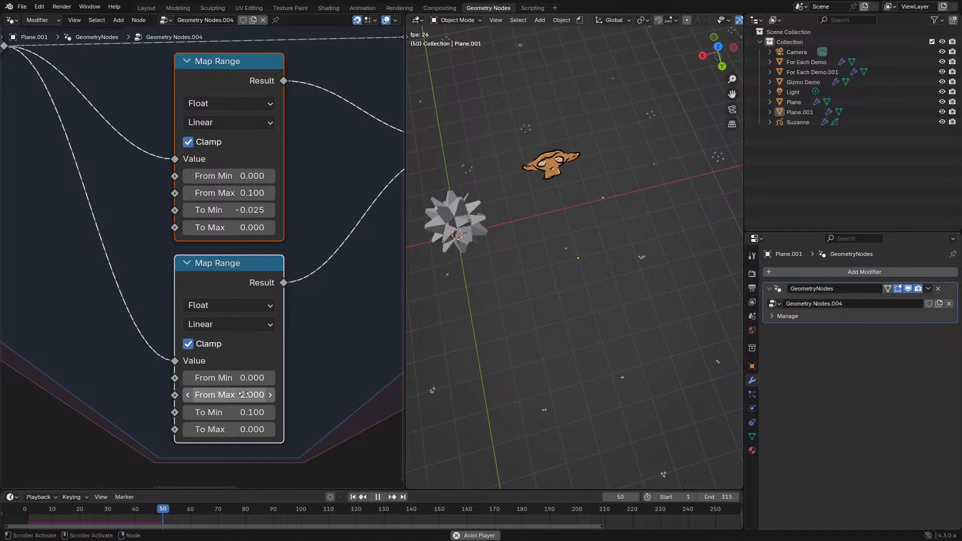
pyautogui.moveTo(572, 331); pyautogui.dragTo(532, 311, button='middle')
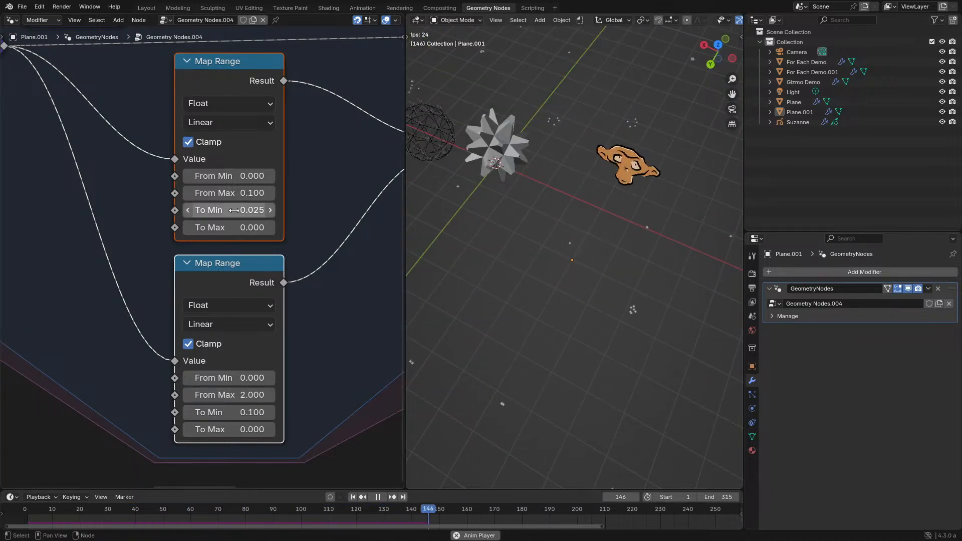
pyautogui.moveTo(437, 170); pyautogui.dragTo(613, 304, button='middle')
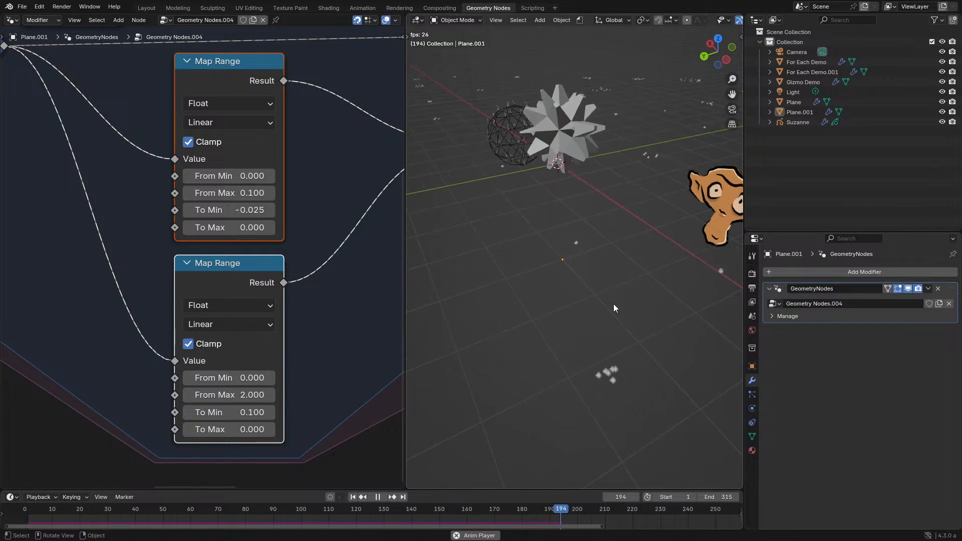
# - Set the upper Map Range's To Min to -0.01 and replay the simulation from the start
pyautogui.click(234, 210)
pyautogui.write('-0.02')
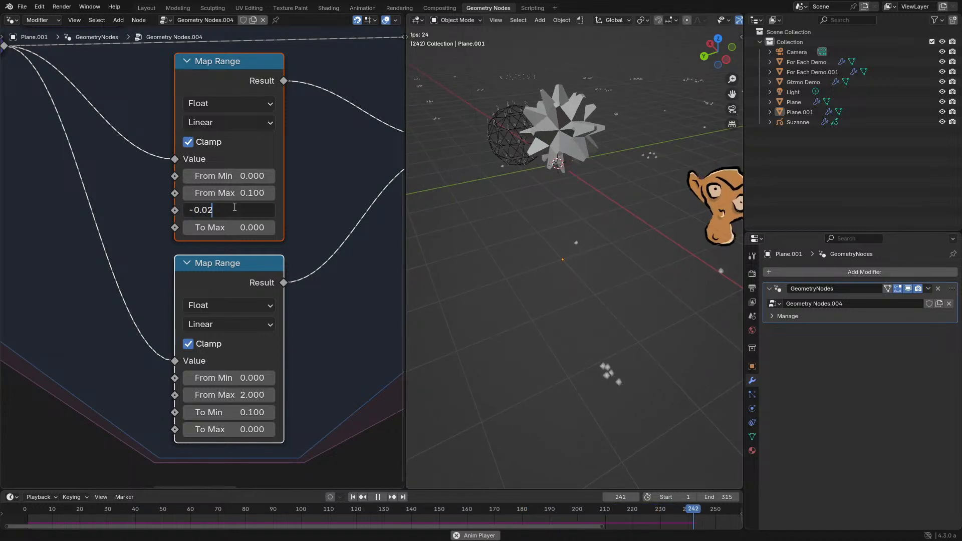
pyautogui.press('BackSpace')
pyautogui.write('1')
pyautogui.press('Return')
pyautogui.click(27, 507)
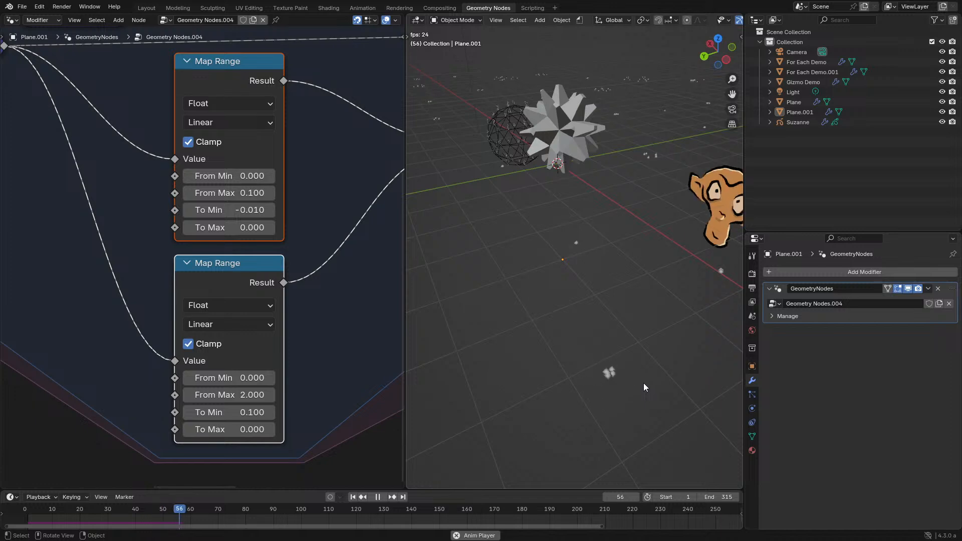
pyautogui.moveTo(644, 382); pyautogui.dragTo(612, 385, button='middle')
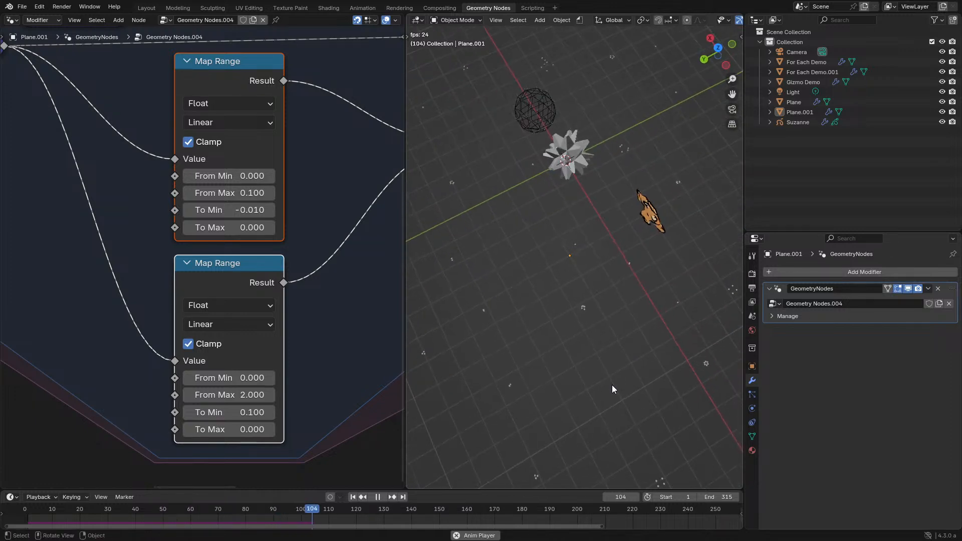
# - Insert a vector Divide node between the Attribute Statistic's Sum and the For Each Element's Mean input
pyautogui.hotkey('ctrl', 'space')
pyautogui.scroll(-5, 281, 325)
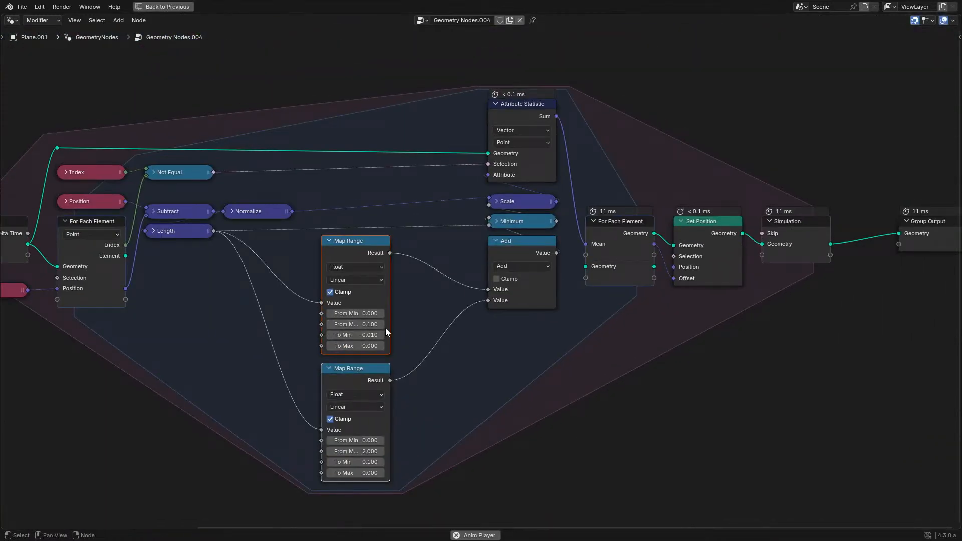
pyautogui.hotkey('ctrl', 'space')
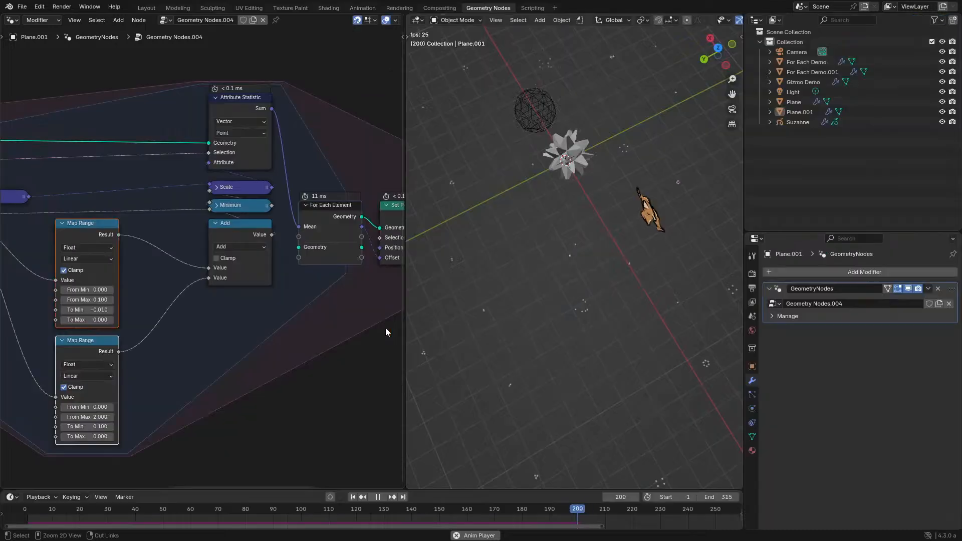
pyautogui.scroll(3, 570, 317)
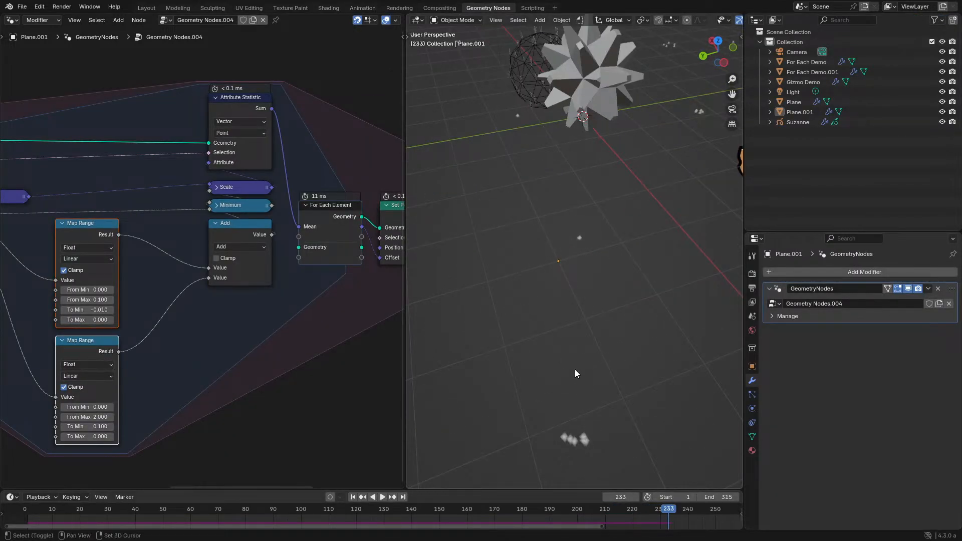
pyautogui.moveTo(575, 374); pyautogui.dragTo(549, 342, button='middle')
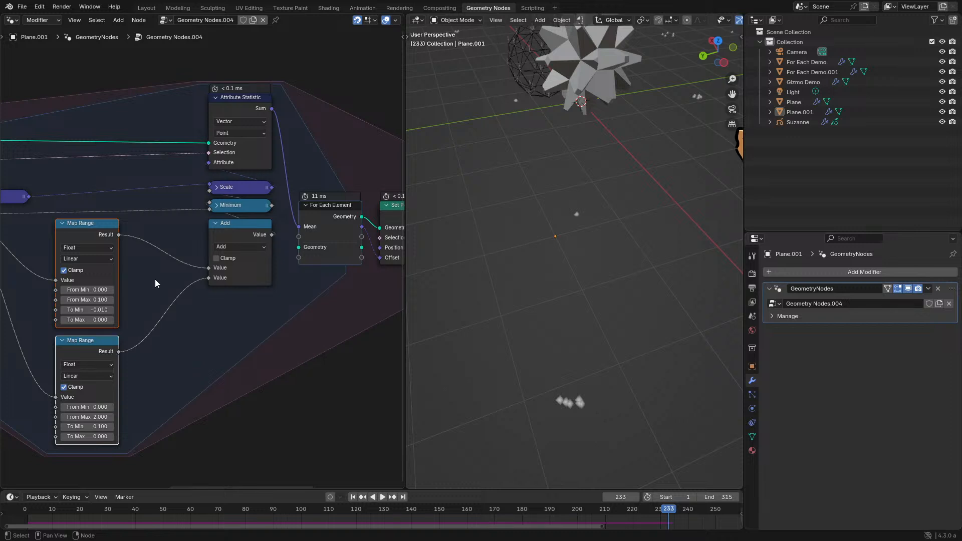
pyautogui.moveTo(273, 109); pyautogui.dragTo(307, 331)
pyautogui.write('d')
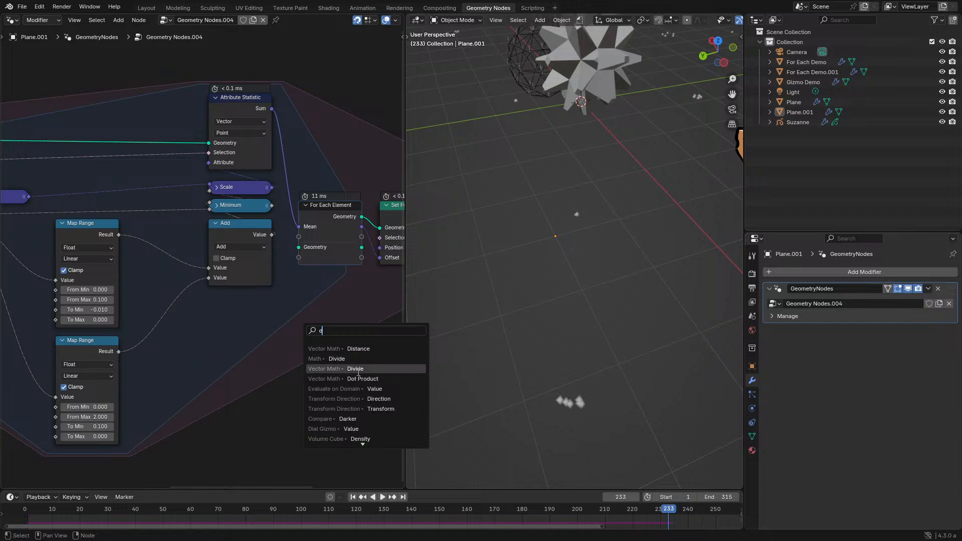
pyautogui.click(358, 368)
pyautogui.moveTo(310, 232); pyautogui.dragTo(309, 230)
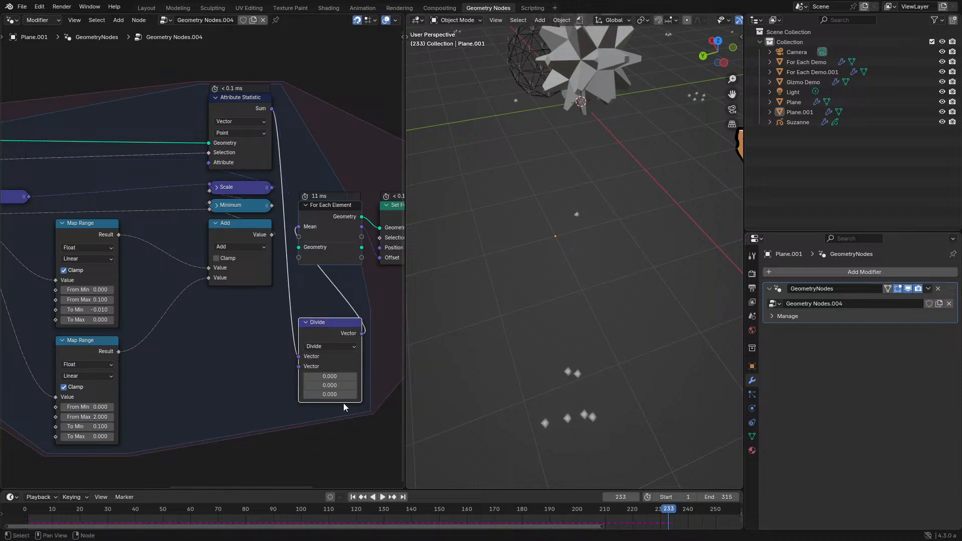
# - Set all three divisor components of the Divide node to 2 and replay the simulation from near the start
pyautogui.moveTo(329, 377); pyautogui.dragTo(329, 394)
pyautogui.write('2')
pyautogui.press('Return')
pyautogui.press('space')
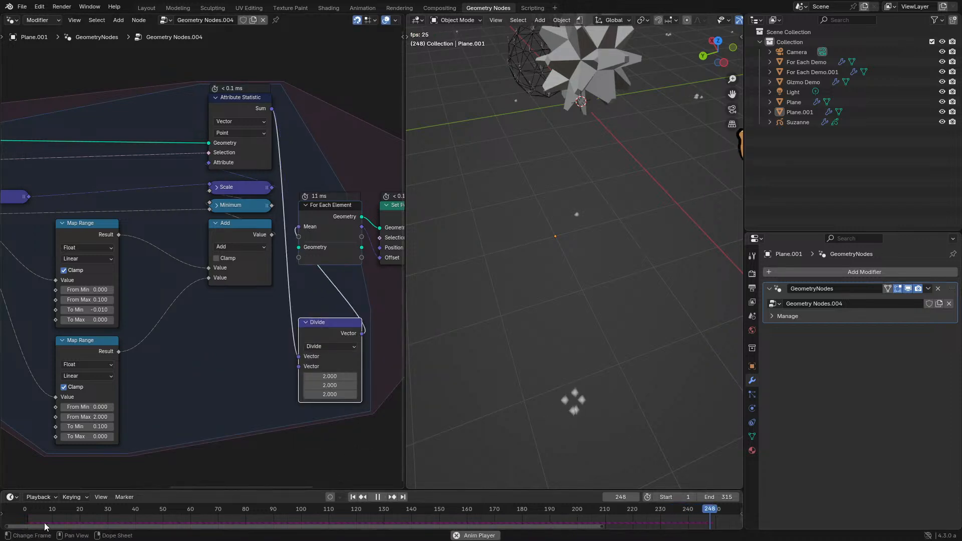
pyautogui.click(36, 509)
pyautogui.scroll(-3, 538, 393)
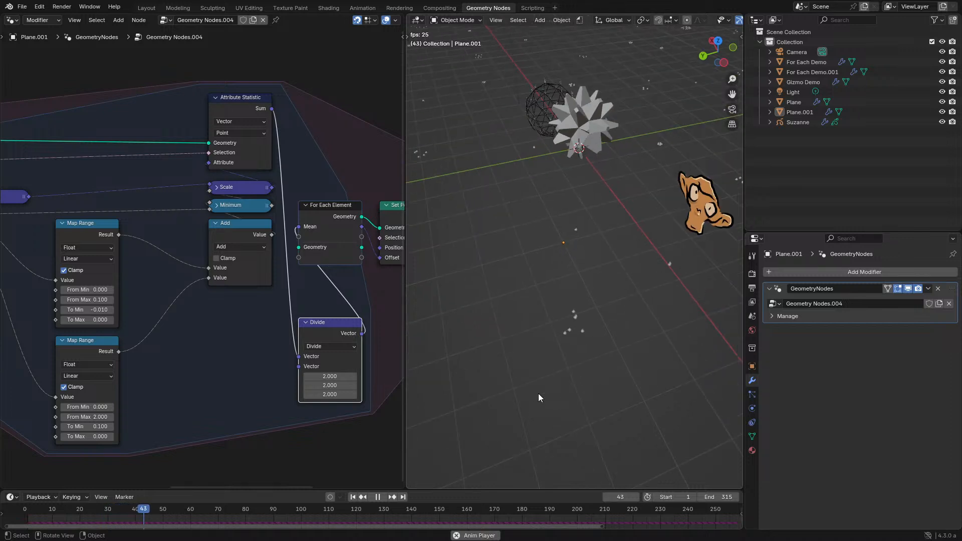
pyautogui.moveTo(479, 405); pyautogui.dragTo(488, 417, button='middle')
# - Set all three divisor components of the Divide node to 5 and replay the simulation from the start
pyautogui.moveTo(334, 393); pyautogui.dragTo(331, 377)
pyautogui.write('5')
pyautogui.press('Return')
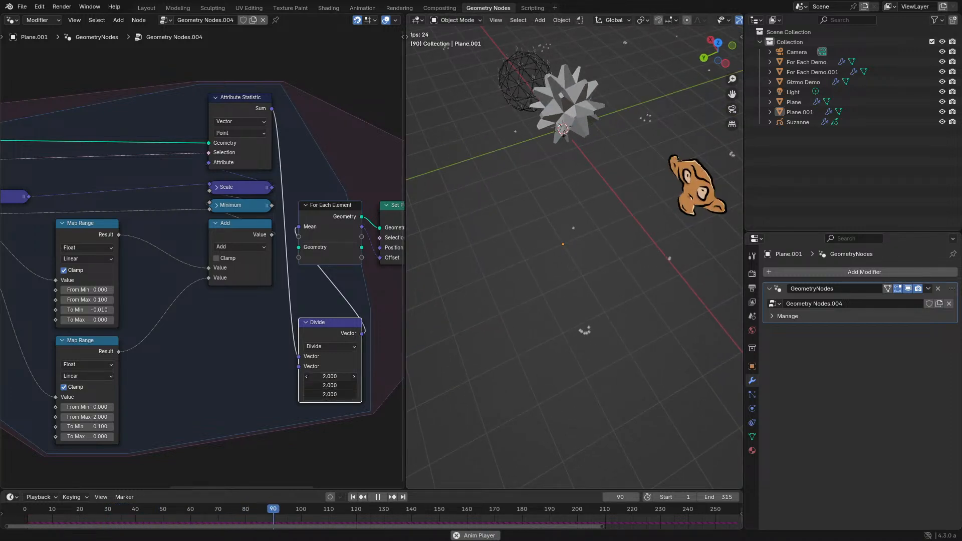
pyautogui.click(23, 507)
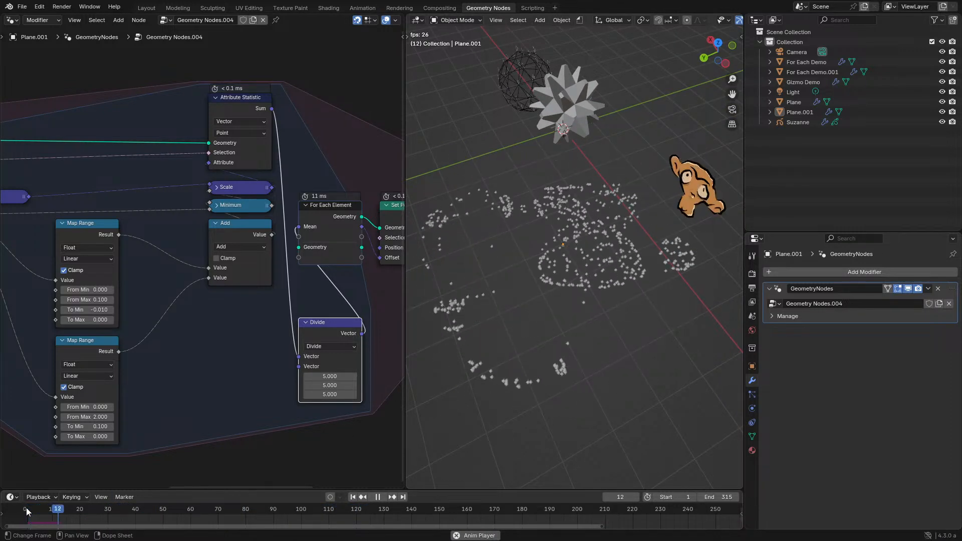
# - Feed the For Each Element's Mean input from the Attribute Statistic's Mean output instead of Sum, and delete the Divide node
pyautogui.click(239, 101)
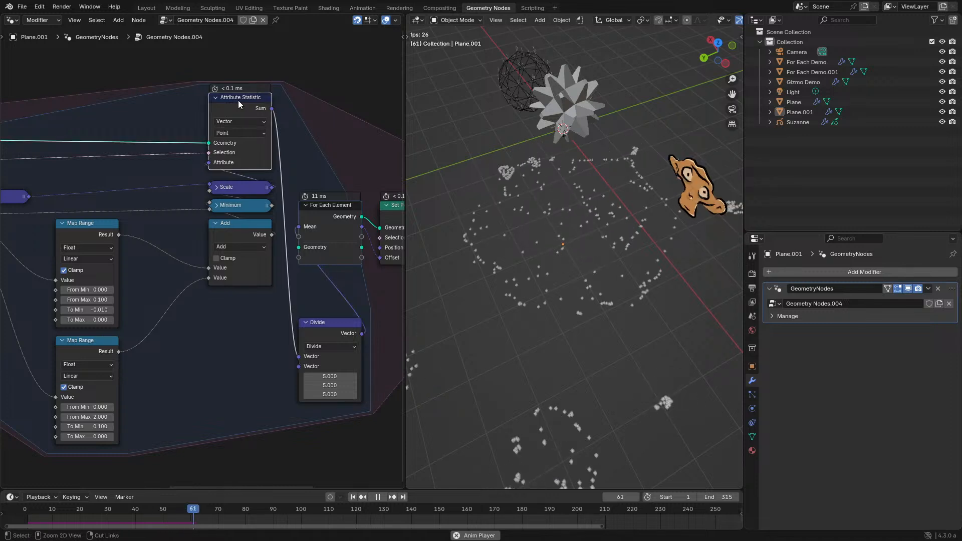
pyautogui.hotkey('ctrl', 'h')
pyautogui.moveTo(270, 126); pyautogui.dragTo(299, 227)
pyautogui.click(25, 507)
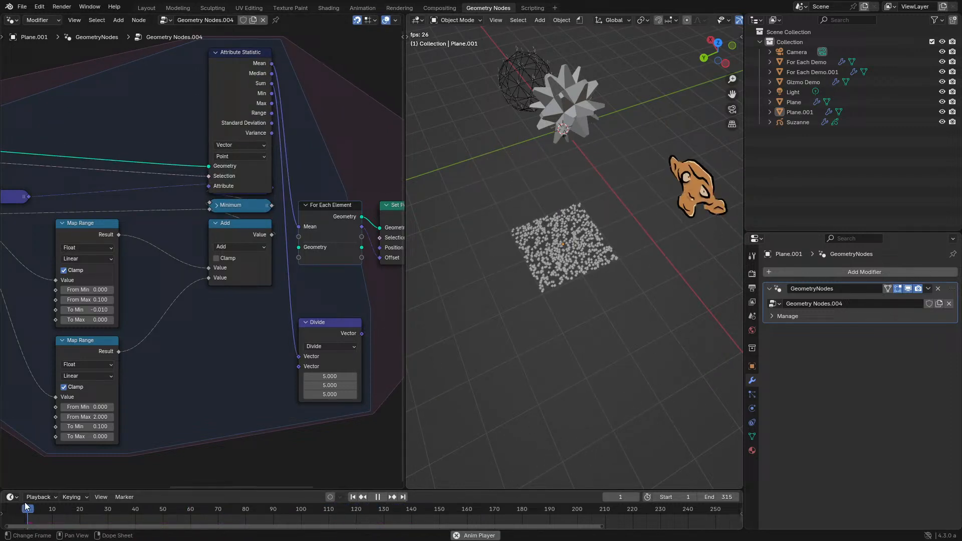
pyautogui.click(314, 333)
pyautogui.press('x')
pyautogui.click(239, 78)
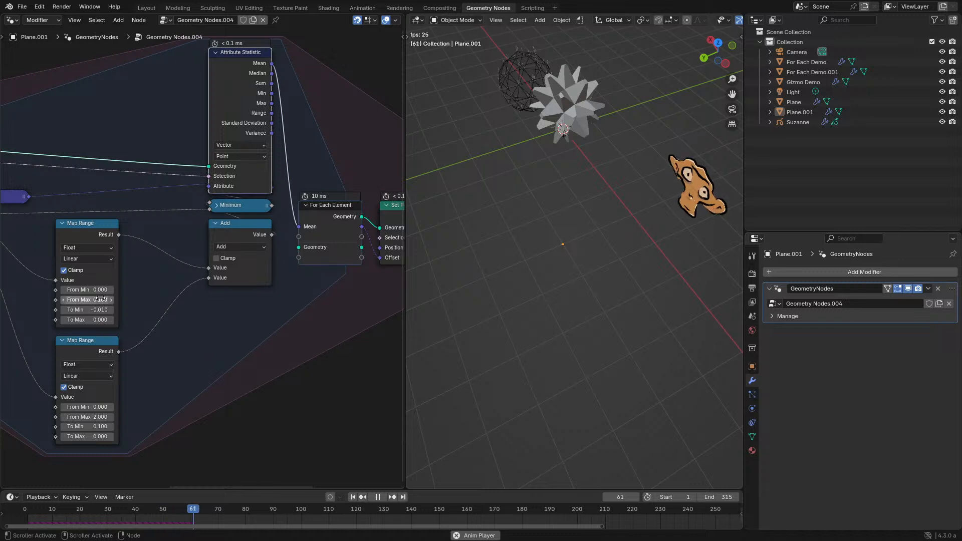
# - Set the upper Map Range's To Min to -0.1 and replay the simulation from the start
pyautogui.moveTo(95, 363); pyautogui.dragTo(187, 352, button='middle')
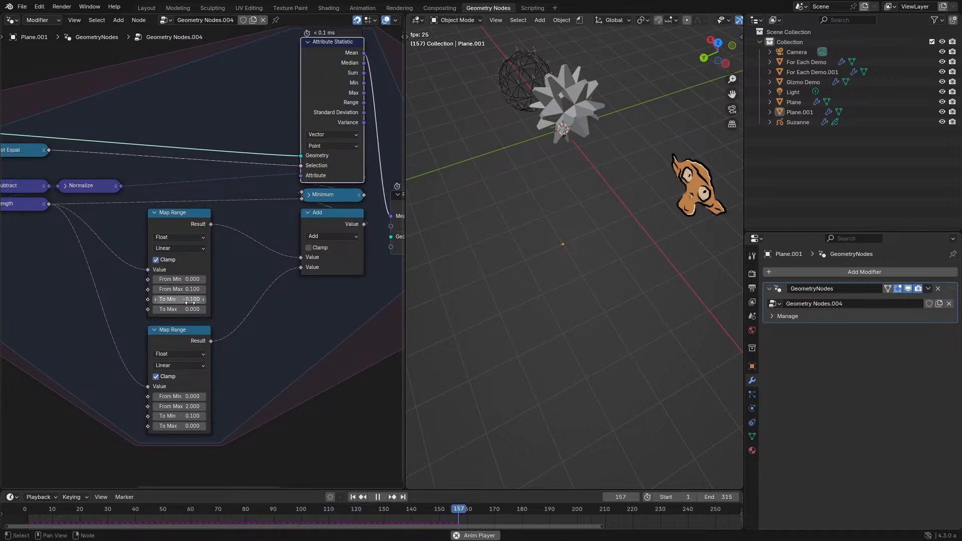
pyautogui.click(14, 512)
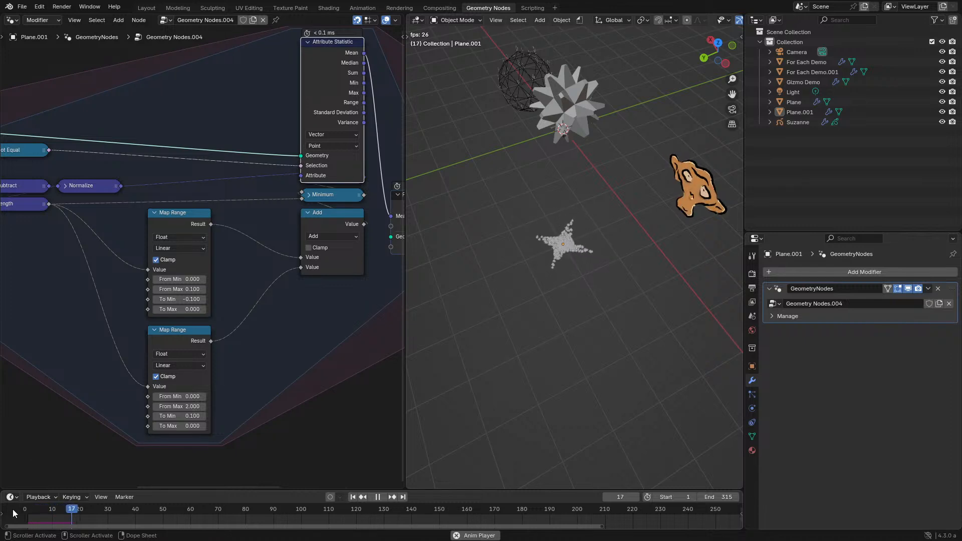
pyautogui.click(14, 512)
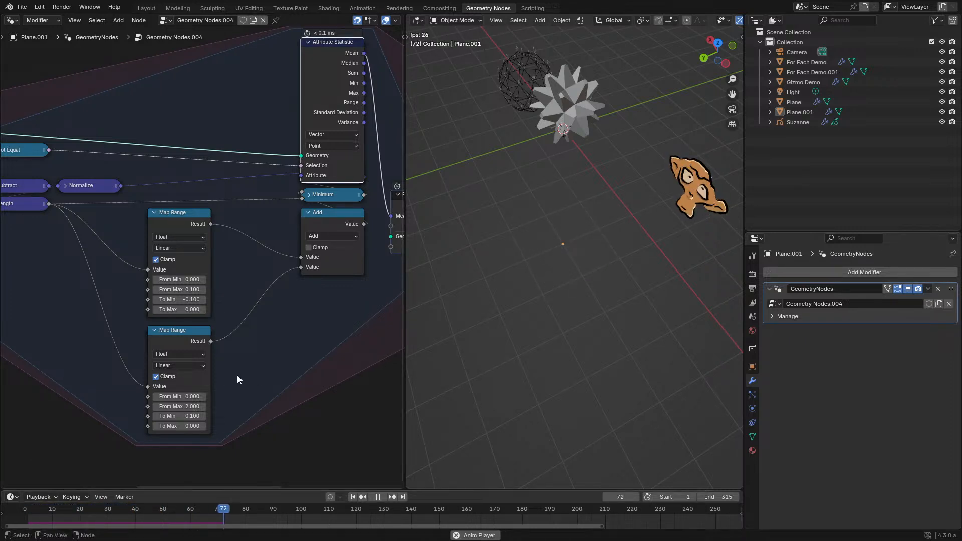
# - Lower the upper Map Range's To Min to -1 and replay the simulation from the start
pyautogui.press('space')
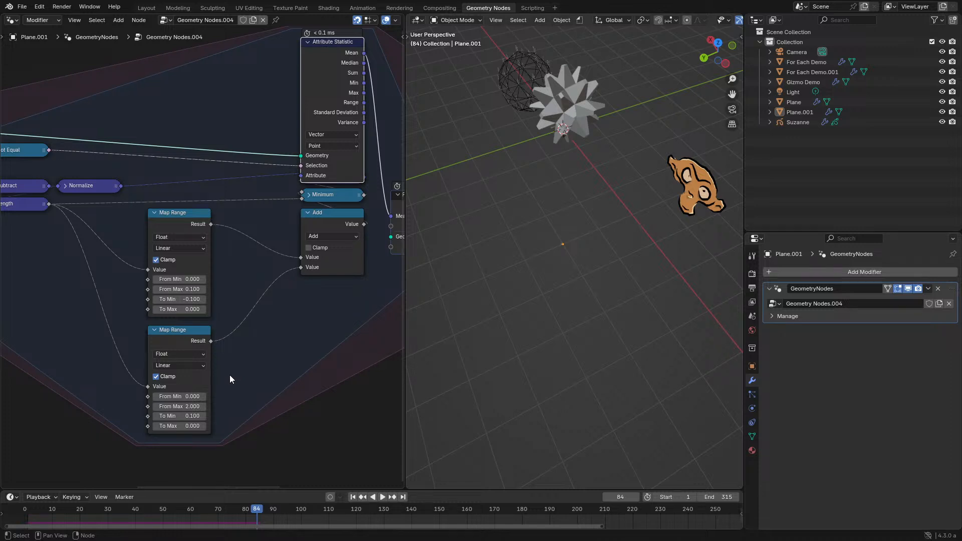
pyautogui.press('space')
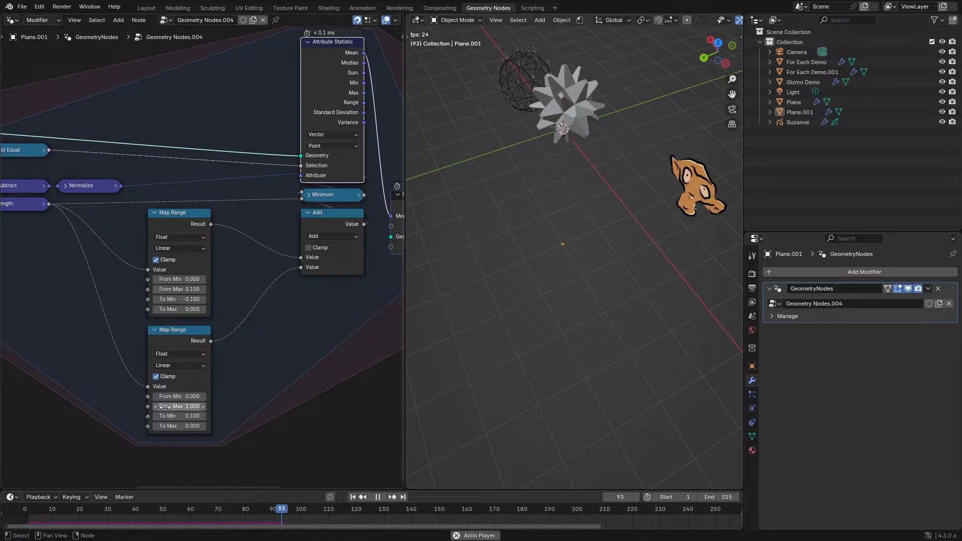
pyautogui.click(31, 514)
pyautogui.moveTo(238, 408); pyautogui.dragTo(284, 395, button='middle')
pyautogui.scroll(4, 249, 343)
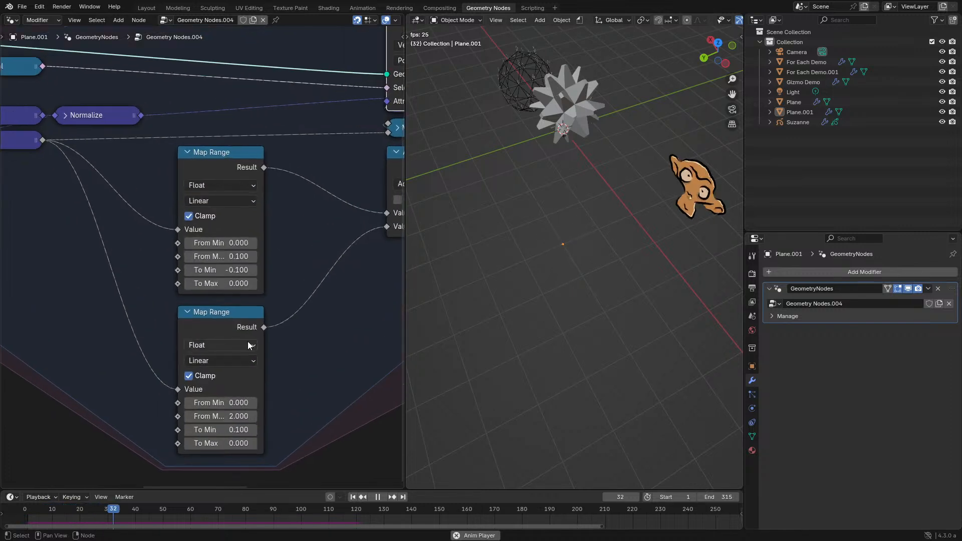
pyautogui.doubleClick(189, 271)
pyautogui.write('-0.5')
pyautogui.press('Return')
pyautogui.click(185, 272)
pyautogui.click(186, 271)
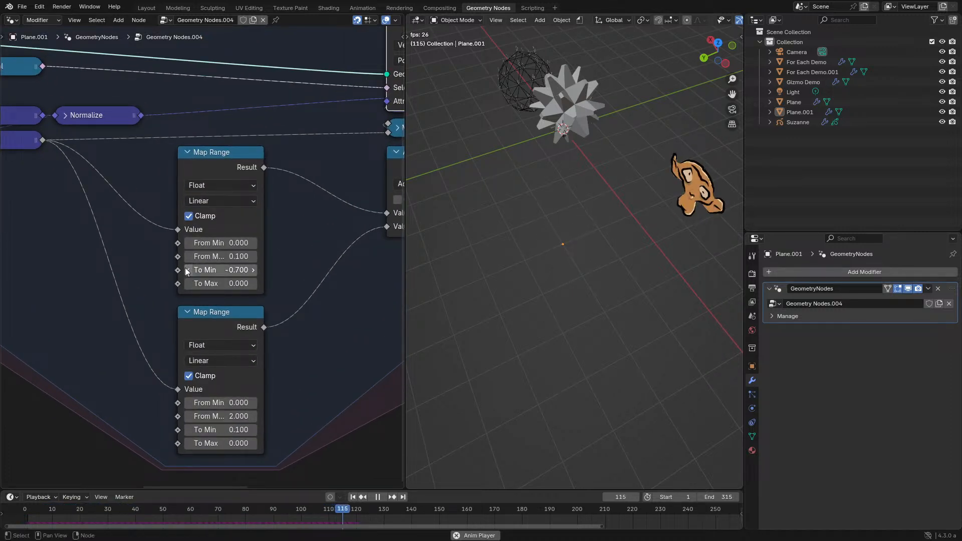
pyautogui.click(185, 271)
pyautogui.click(186, 271)
pyautogui.click(185, 271)
pyautogui.click(15, 518)
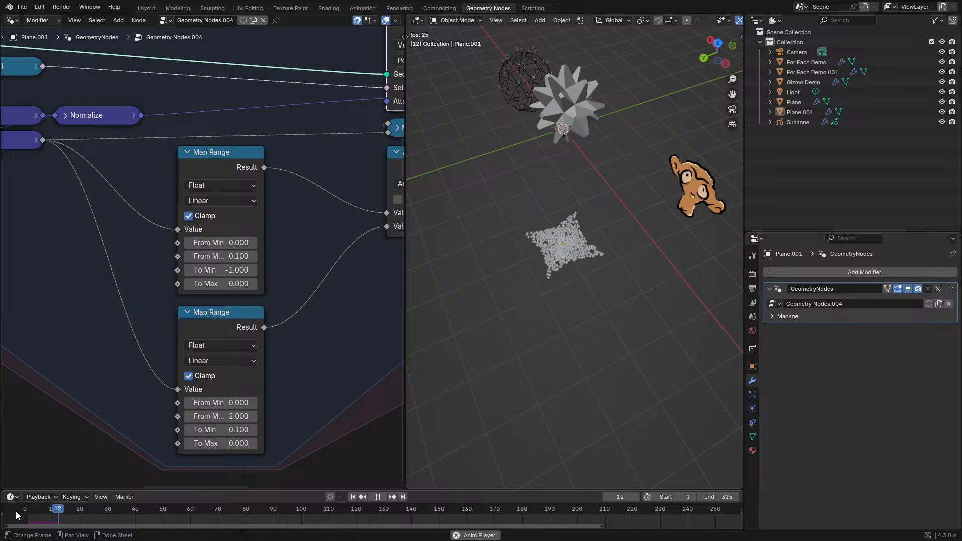
# - Set the lower Map Range's To Min to 0, replay the simulation from the start and pause it
pyautogui.doubleClick(221, 430)
pyautogui.write('0')
pyautogui.press('Return')
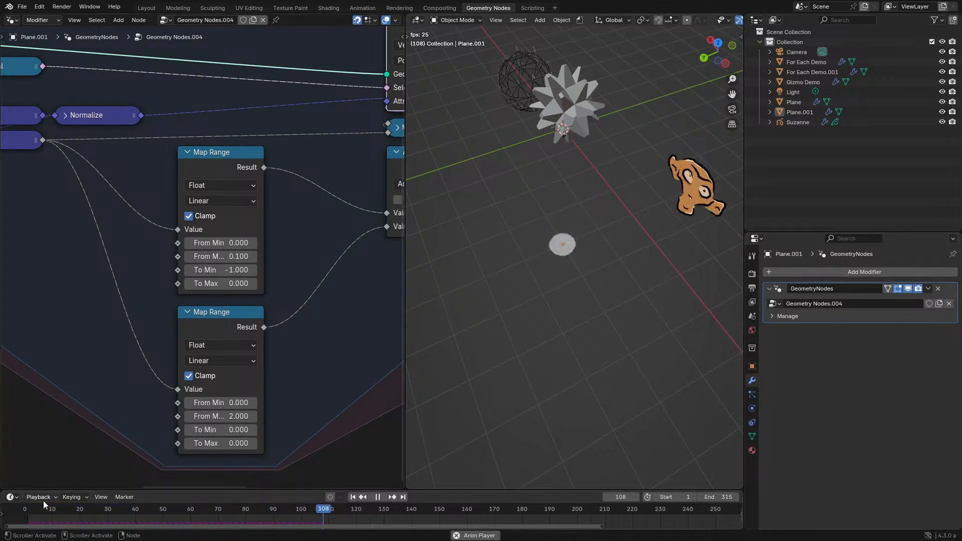
pyautogui.click(25, 512)
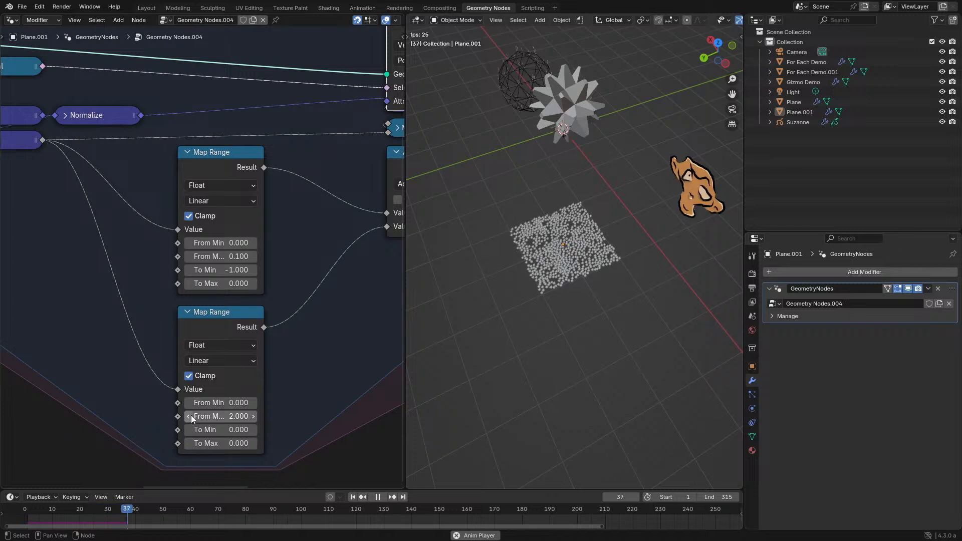
pyautogui.press('space')
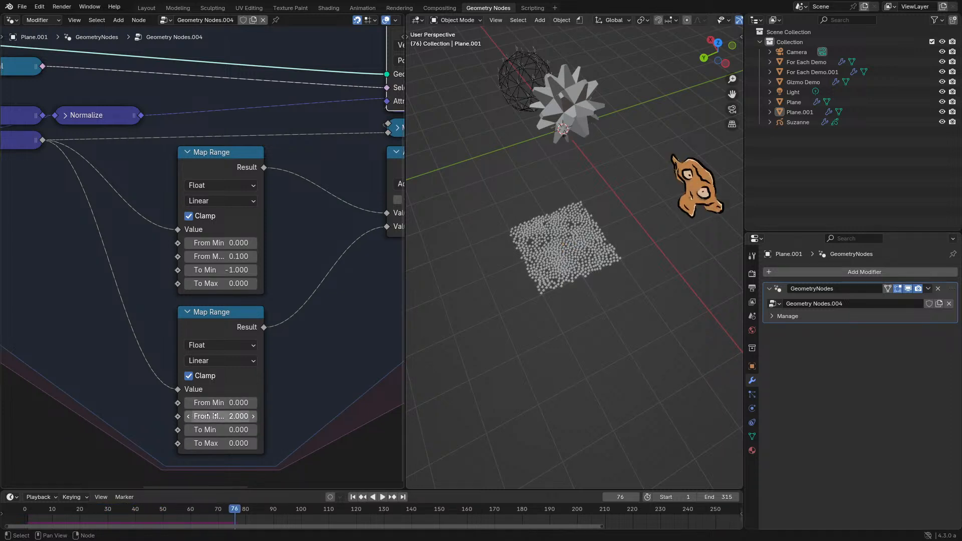
# - Restore the lower Map Range's To Min to 0.1, replay the simulation and stop it
pyautogui.click(254, 429)
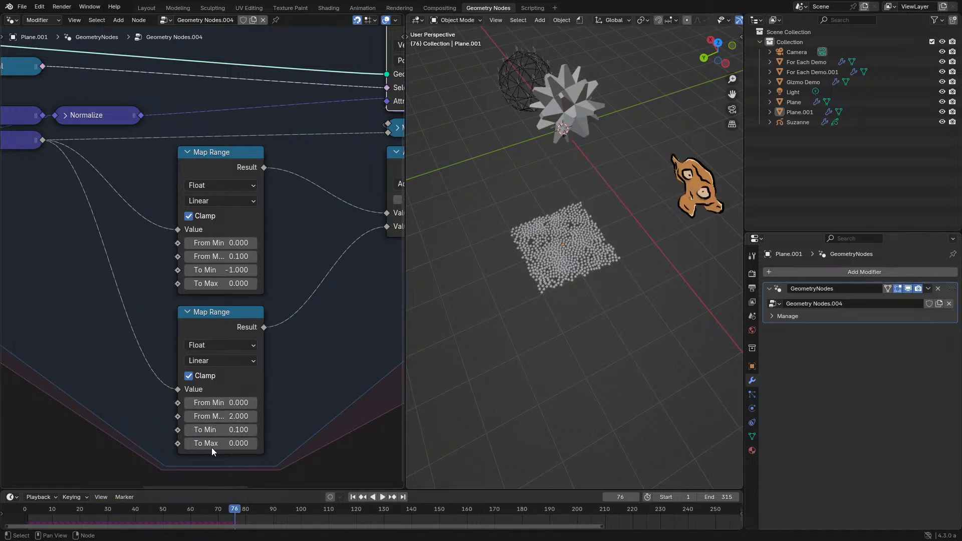
pyautogui.hotkey('ctrl', 'shift', 'space')
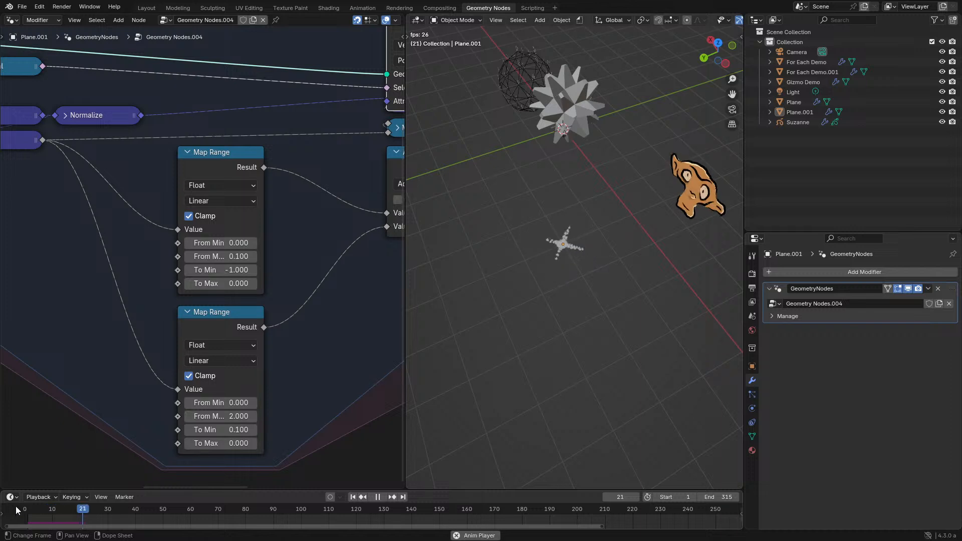
pyautogui.press('Escape')
pyautogui.scroll(1, 225, 324)
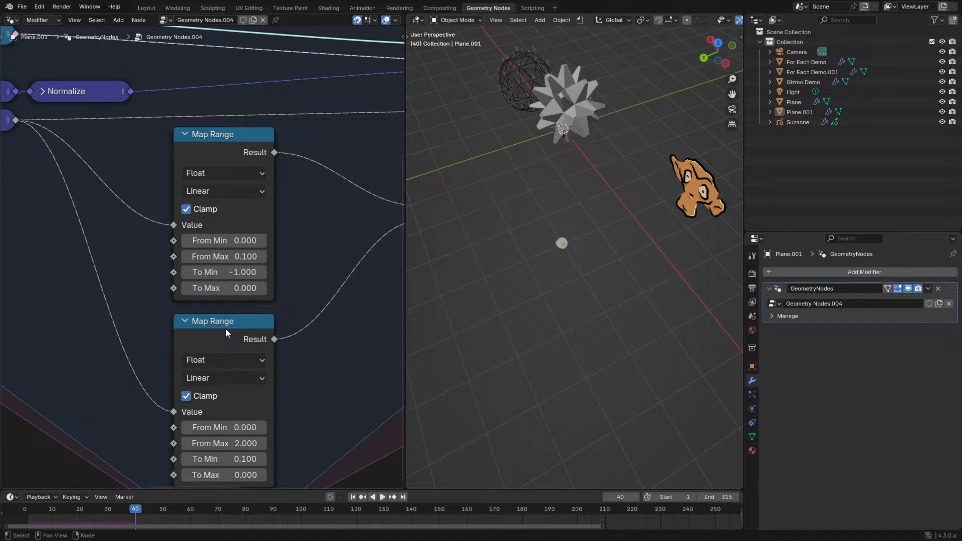
# - Duplicate the lower Map Range with its Length input connected and place the copy directly below it
pyautogui.scroll(-2, 213, 342)
pyautogui.hotkey('ctrl', 'space')
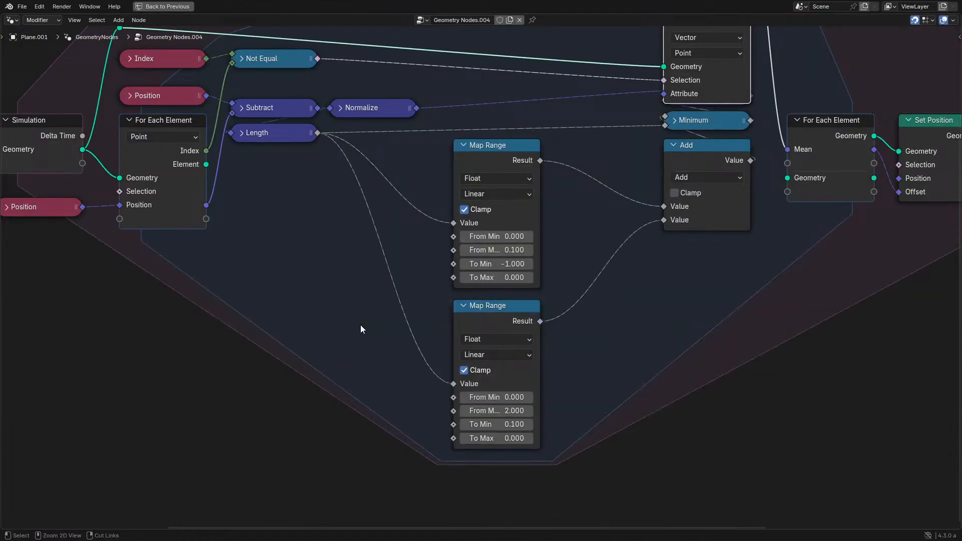
pyautogui.click(489, 321)
pyautogui.hotkey('shift', 'd')
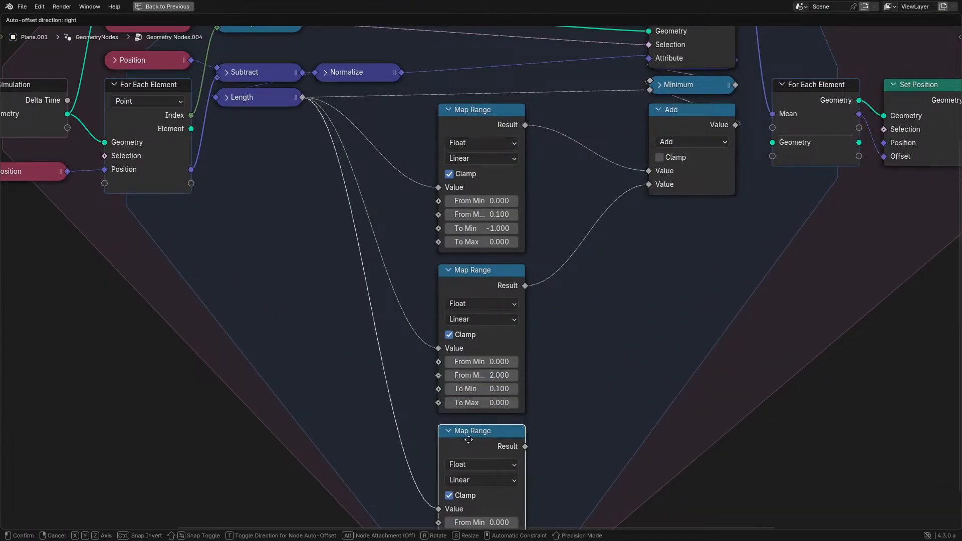
pyautogui.click(469, 439)
pyautogui.moveTo(468, 439); pyautogui.dragTo(385, 418, button='middle')
# - Add a Multiply math node fed by the Result of the original lower Map Range
pyautogui.moveTo(441, 264); pyautogui.dragTo(470, 304)
pyautogui.write('m')
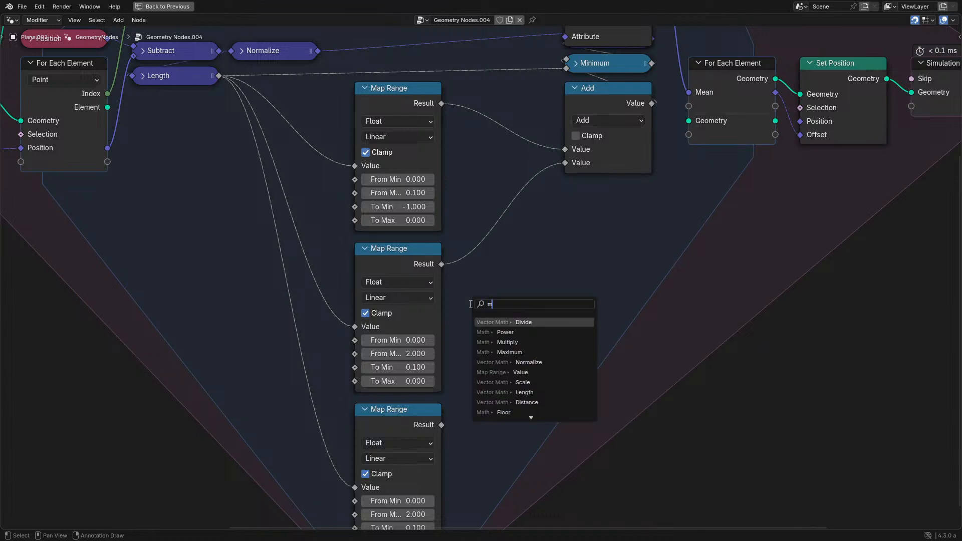
pyautogui.write('ul')
pyautogui.press('Return')
pyautogui.click(498, 311)
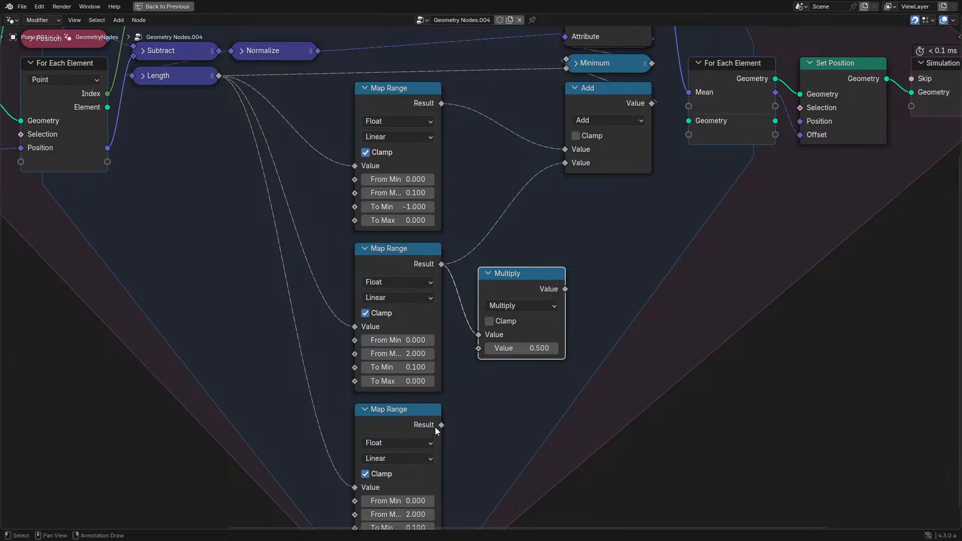
# - Connect the duplicated Map Range's Result to the Multiply node's second value, and delete the duplicate
pyautogui.moveTo(441, 425); pyautogui.dragTo(479, 348)
pyautogui.moveTo(421, 413); pyautogui.dragTo(429, 346, button='middle')
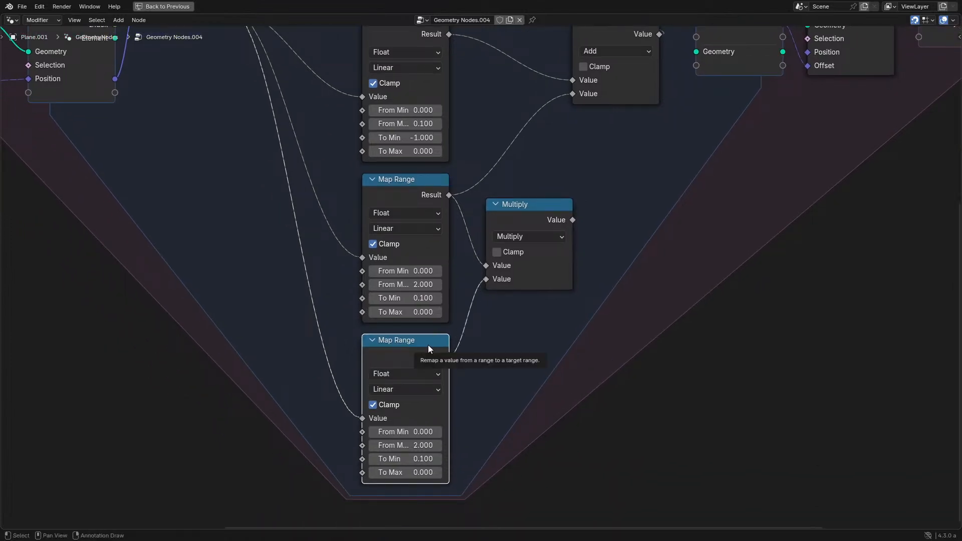
pyautogui.press('x')
# - Set the lower Map Range's From Max to 1 and its To Min to 1
pyautogui.click(420, 284)
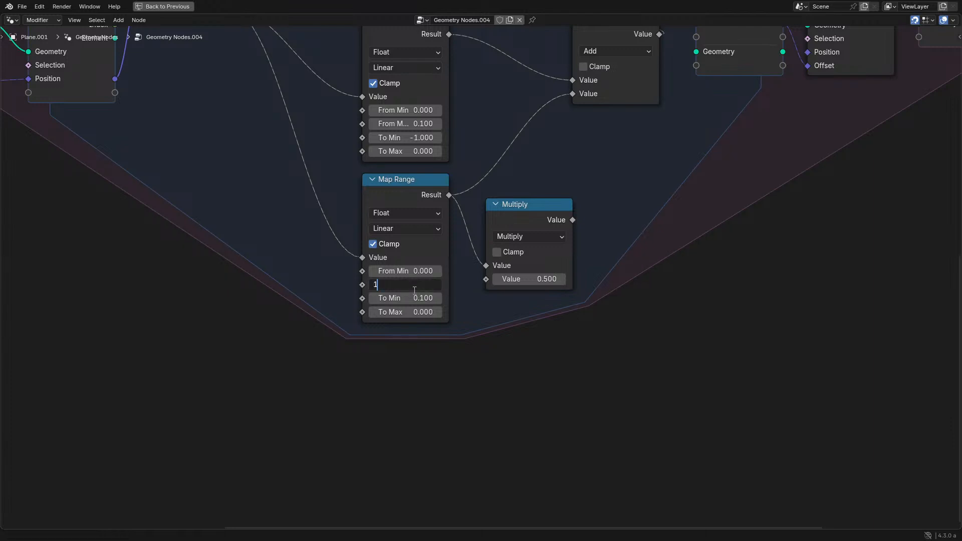
pyautogui.write('1')
pyautogui.press('Tab')
pyautogui.write('1')
pyautogui.press('Return')
# - Insert a Ping-Pong math node between the lower Map Range's Result and the Multiply node's first value
pyautogui.moveTo(425, 257); pyautogui.dragTo(437, 350, button='middle')
pyautogui.scroll(6, 439, 384)
pyautogui.moveTo(410, 308); pyautogui.dragTo(331, 364)
pyautogui.write('ping')
pyautogui.press('Return')
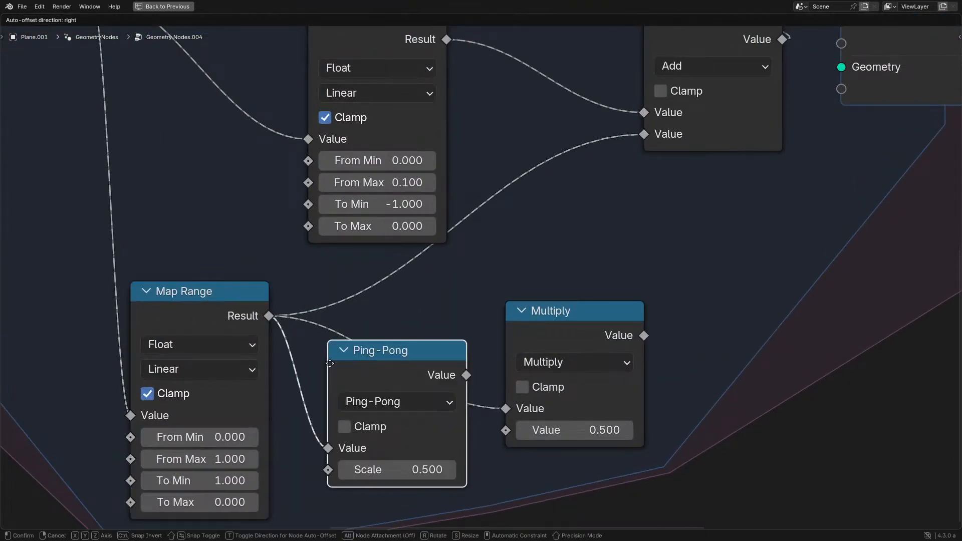
pyautogui.click(310, 362)
pyautogui.moveTo(509, 410); pyautogui.dragTo(506, 409)
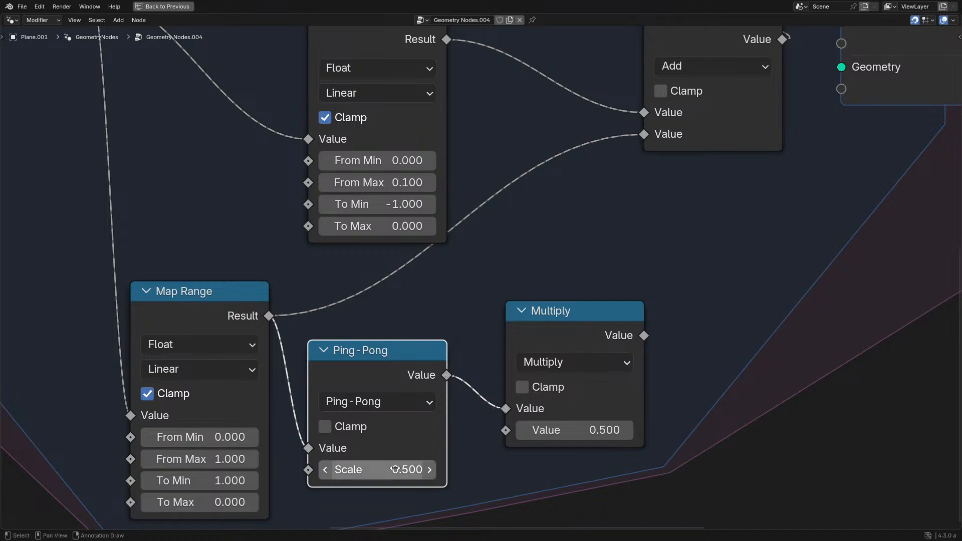
# - Feed the Add node's second value from the Multiply node instead of the lower Map Range, and play the simulation briefly
pyautogui.moveTo(644, 335); pyautogui.dragTo(668, 126)
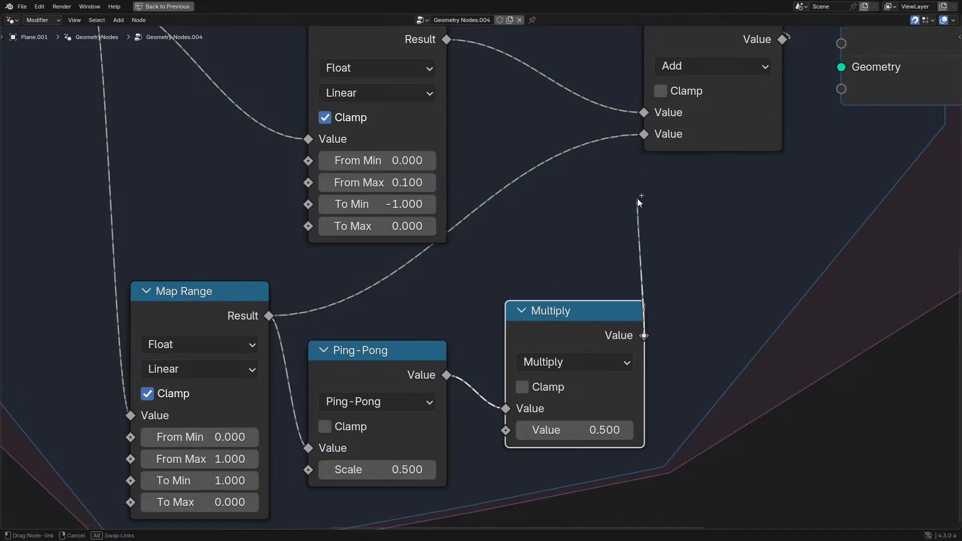
pyautogui.moveTo(638, 200); pyautogui.dragTo(644, 134)
pyautogui.hotkey('ctrl', 'space')
pyautogui.press('space')
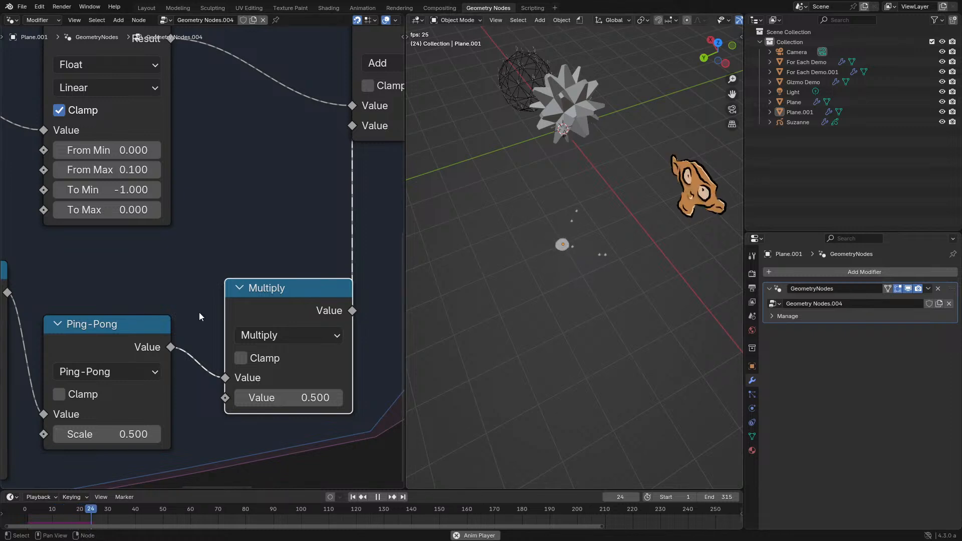
pyautogui.scroll(-6, 199, 316)
pyautogui.moveTo(172, 266); pyautogui.dragTo(133, 339, button='middle')
pyautogui.press('space')
# - Feed the For Each Element's Mean input from the Attribute Statistic's Sum output and hide that node's unused sockets
pyautogui.moveTo(326, 156); pyautogui.dragTo(281, 253, button='middle')
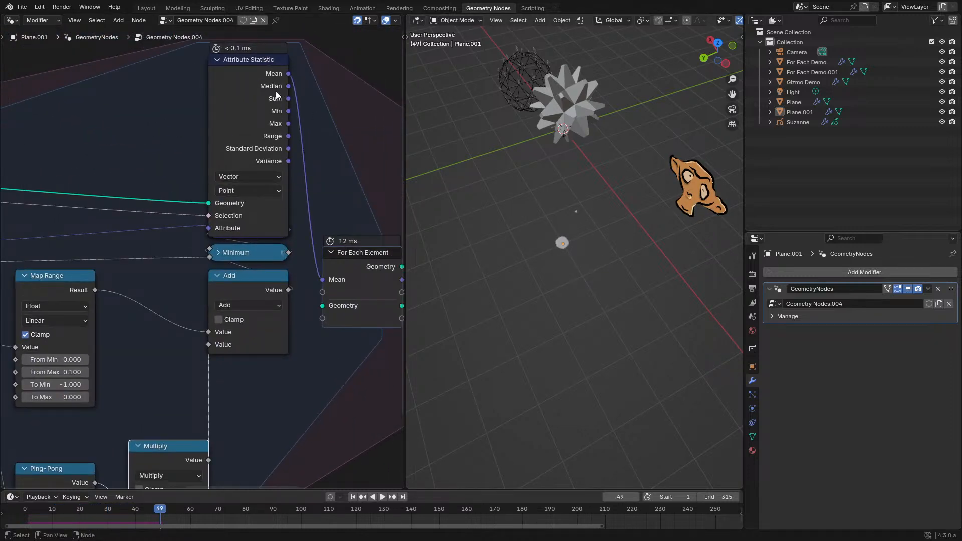
pyautogui.click(276, 95)
pyautogui.moveTo(288, 98); pyautogui.dragTo(323, 279)
pyautogui.hotkey('ctrl', 'h')
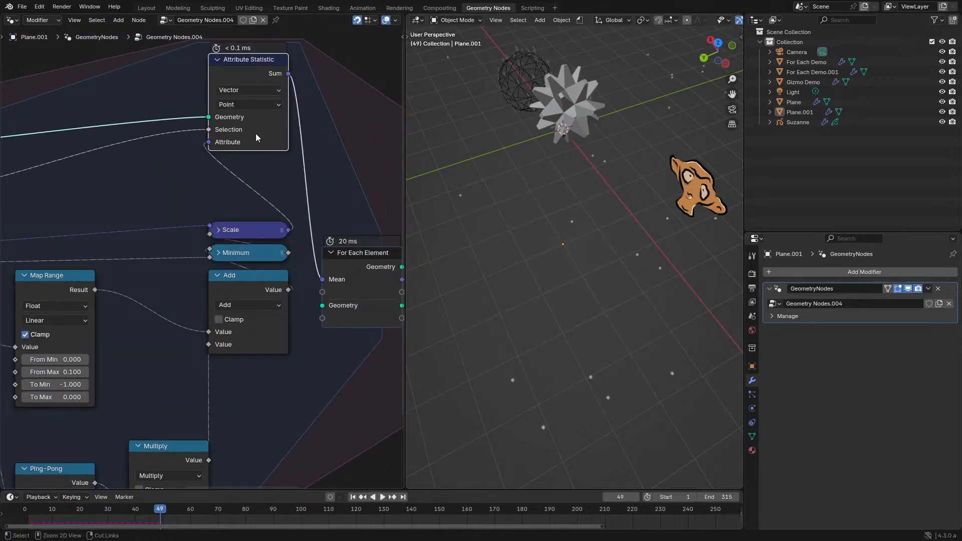
pyautogui.moveTo(256, 134); pyautogui.dragTo(253, 199)
# - Set the Multiply node's second value to 0.01 and replay the simulation from the start
pyautogui.hotkey('ctrl', 'space')
pyautogui.moveTo(319, 388); pyautogui.dragTo(362, 249, button='middle')
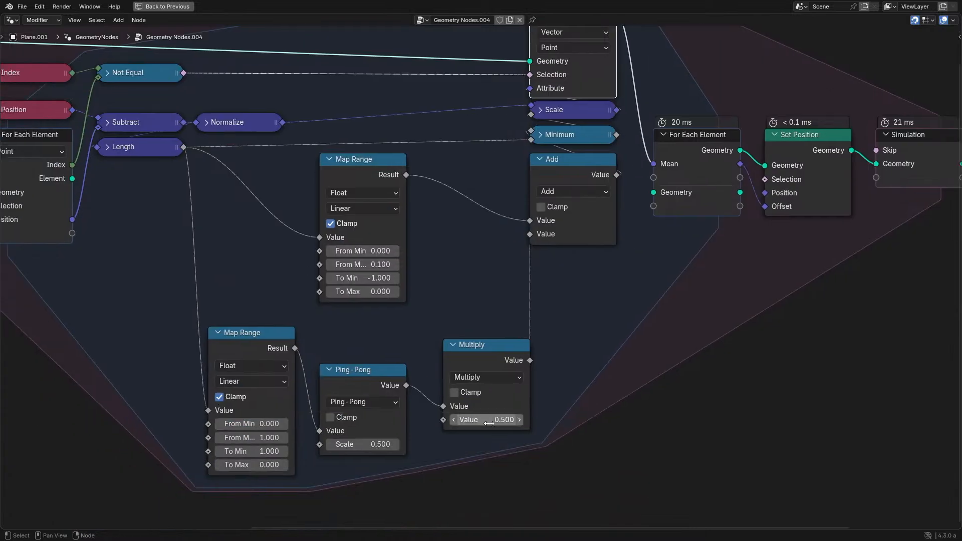
pyautogui.press('Return')
pyautogui.hotkey('ctrl', 'space')
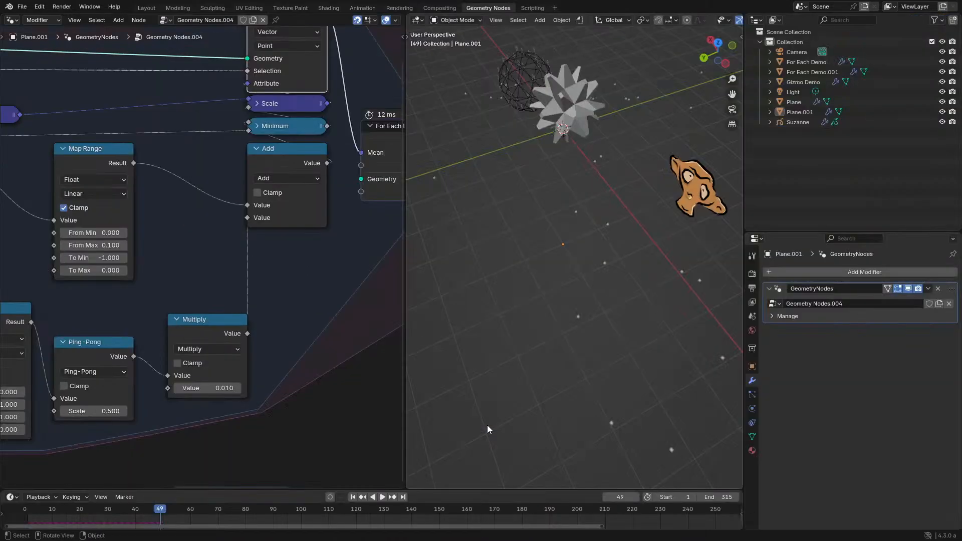
pyautogui.press('space')
pyautogui.click(6, 515)
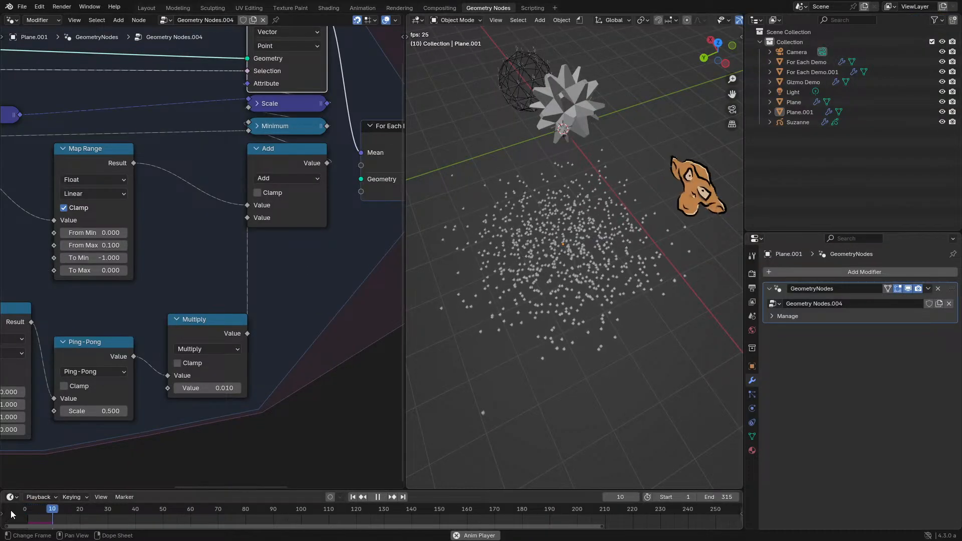
# - Set the upper Map Range's To Min to -0.1 while the simulation plays
pyautogui.moveTo(558, 265); pyautogui.dragTo(548, 285, button='middle')
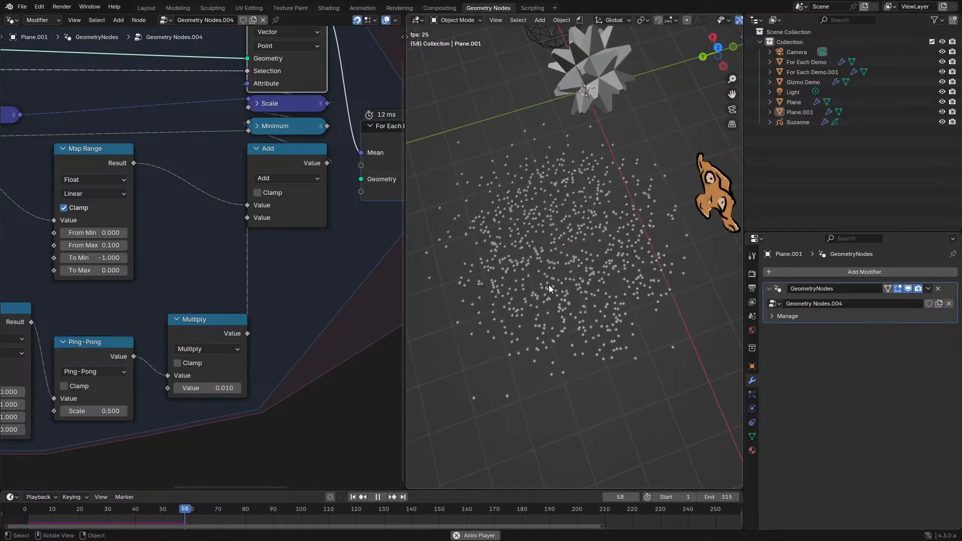
pyautogui.moveTo(110, 257); pyautogui.dragTo(258, 297, button='middle')
pyautogui.click(261, 297)
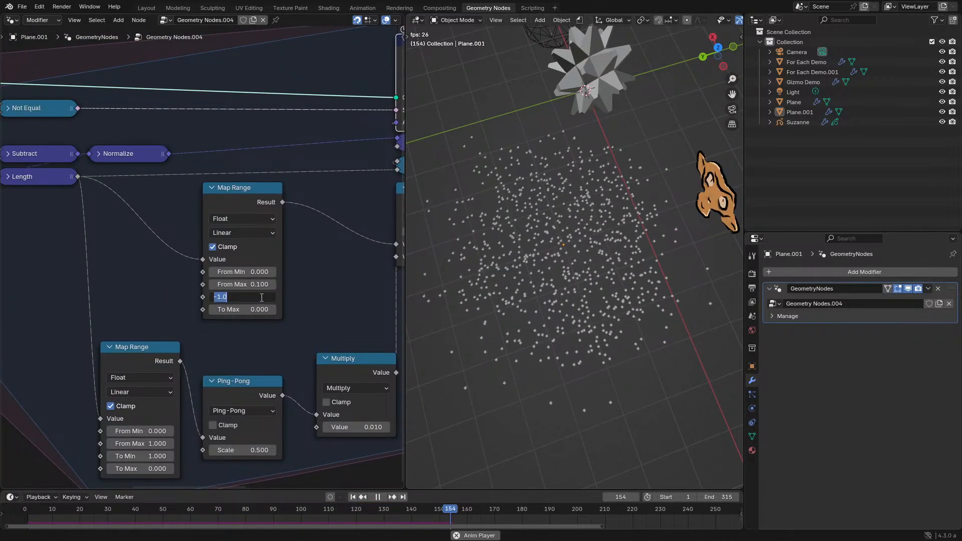
pyautogui.write('-0.1')
pyautogui.press('Return')
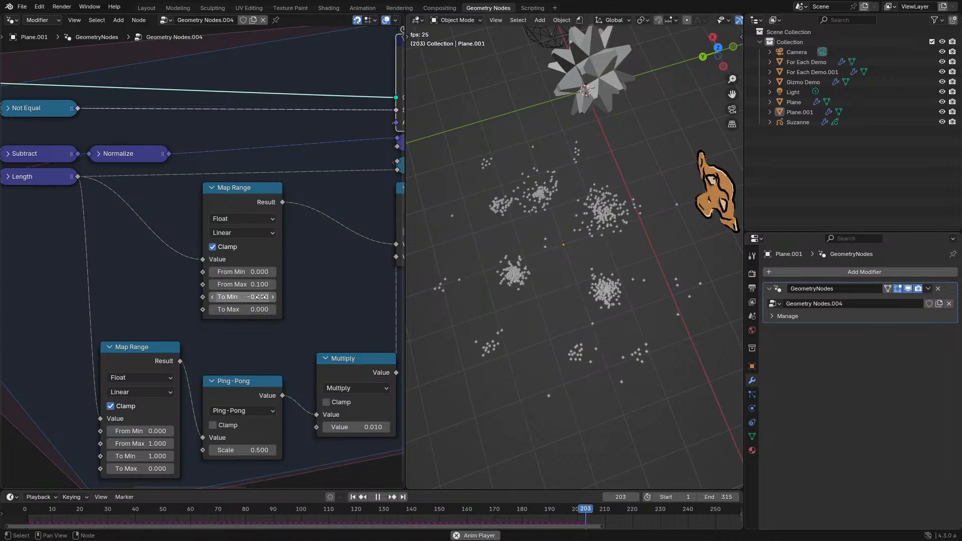
# - Set the upper Map Range's To Min to -0.01 and replay the simulation from the start
pyautogui.click(249, 300)
pyautogui.write('0.01')
pyautogui.press('Return')
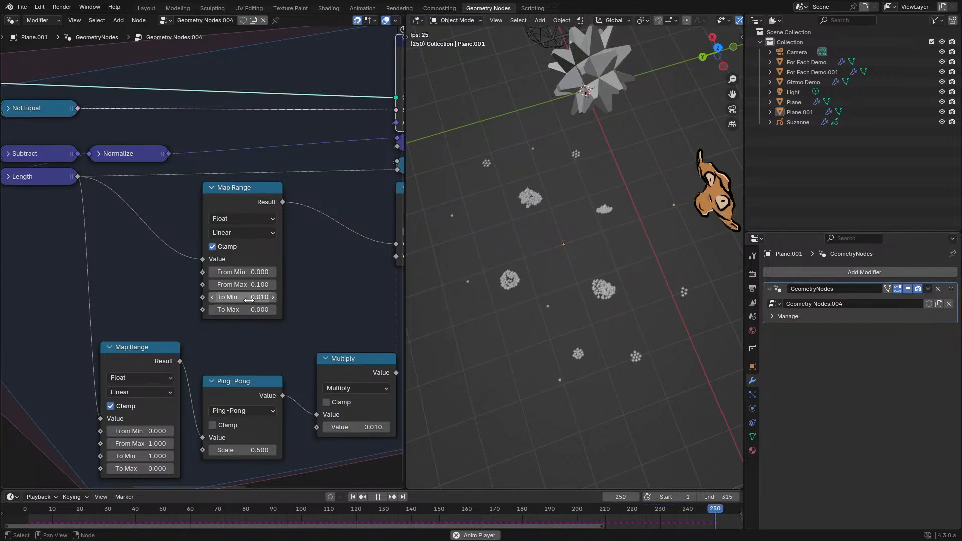
pyautogui.click(22, 512)
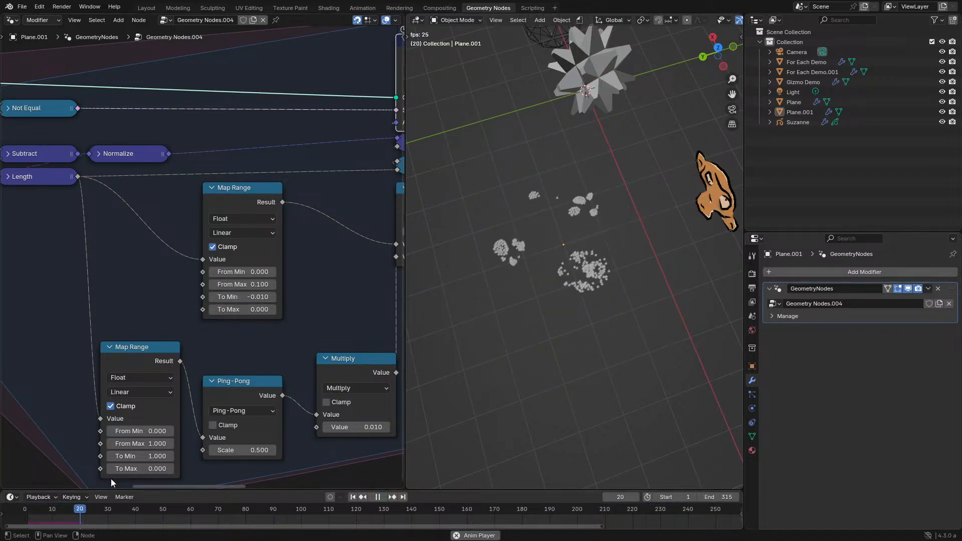
pyautogui.scroll(4, 601, 281)
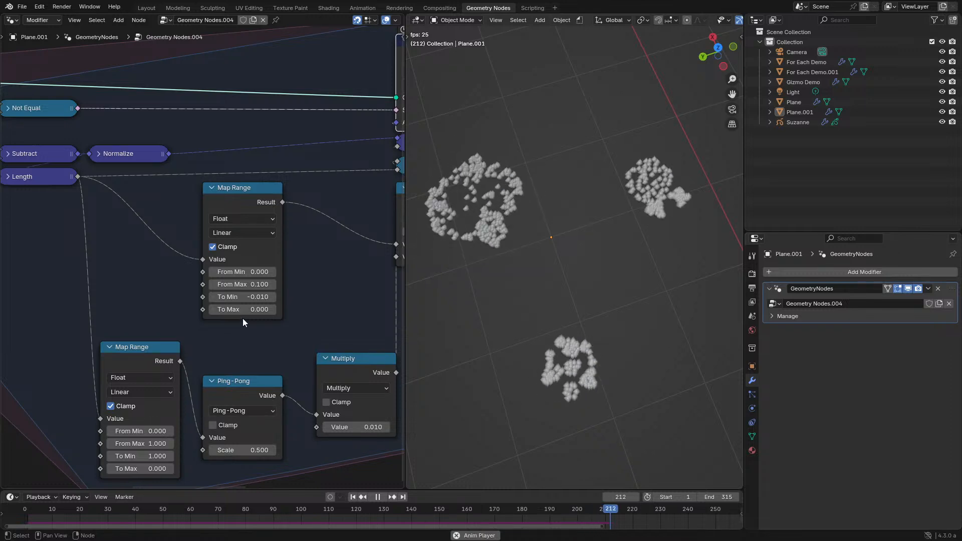
# - Set the Multiply node's second value to 0.001
pyautogui.click(341, 427)
pyautogui.press('BackSpace')
pyautogui.write('01')
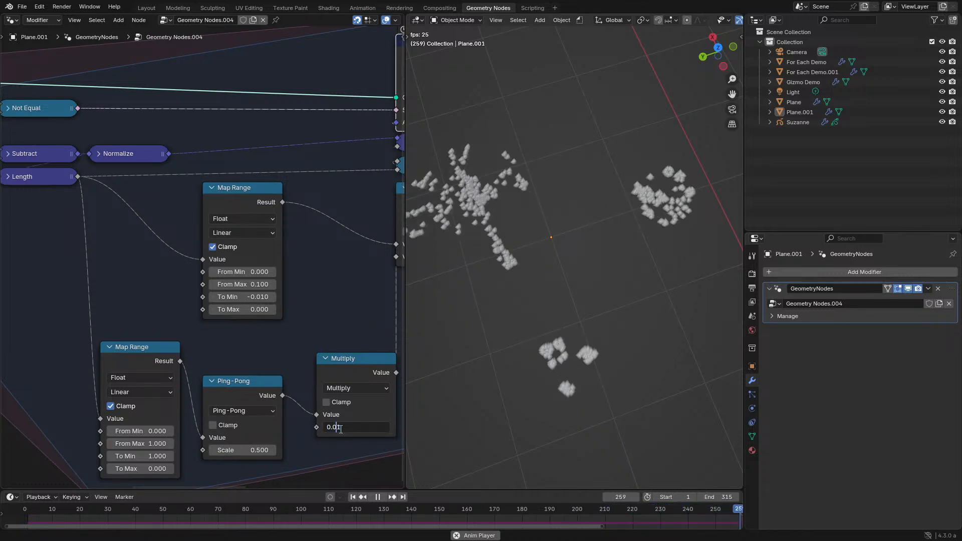
pyautogui.press('Return')
# - Set the upper Map Range's To Min to -0.001
pyautogui.doubleClick(251, 295)
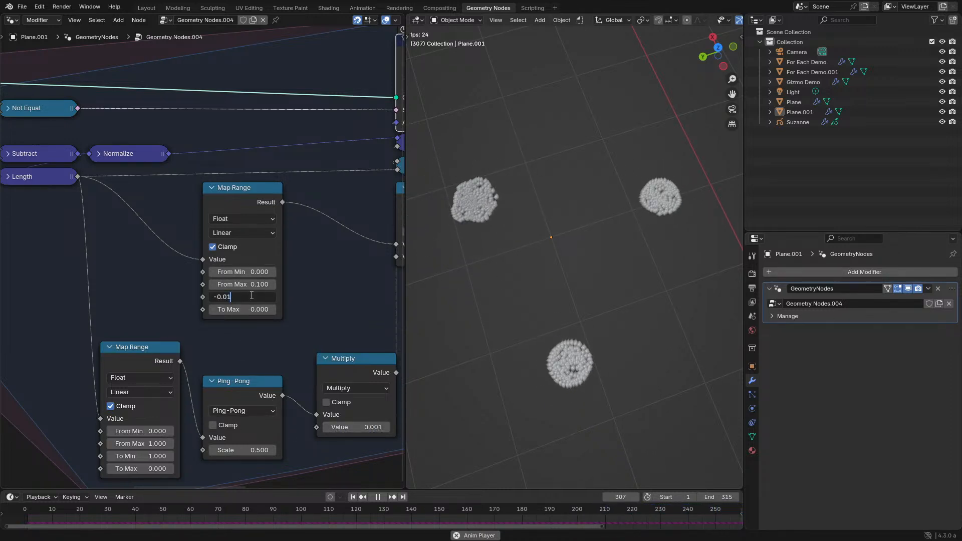
pyautogui.press('BackSpace')
pyautogui.write('01')
pyautogui.press('Return')
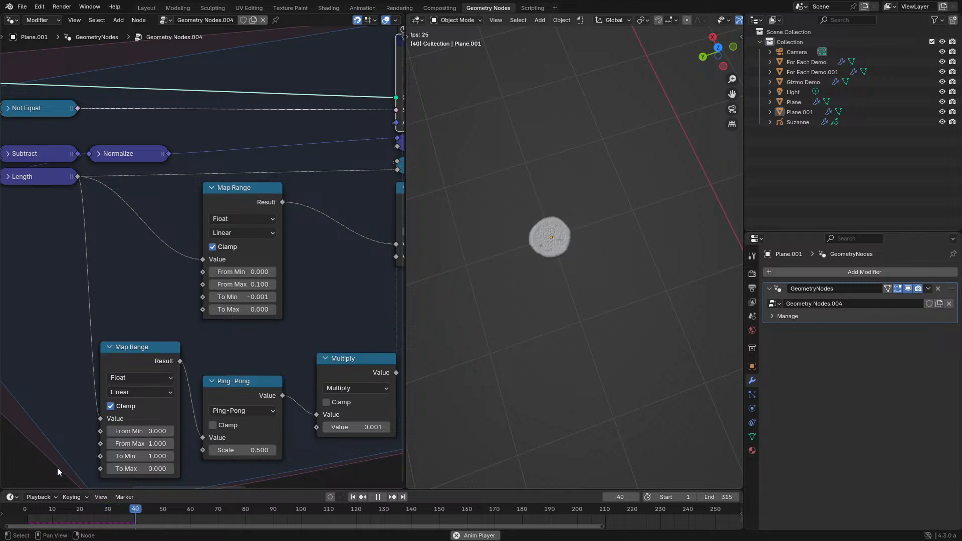
# - Stop the simulation and link the Subtract vector output directly to the Scale node, bypassing Normalize
pyautogui.click(29, 508)
pyautogui.press('space')
pyautogui.scroll(-2, 169, 403)
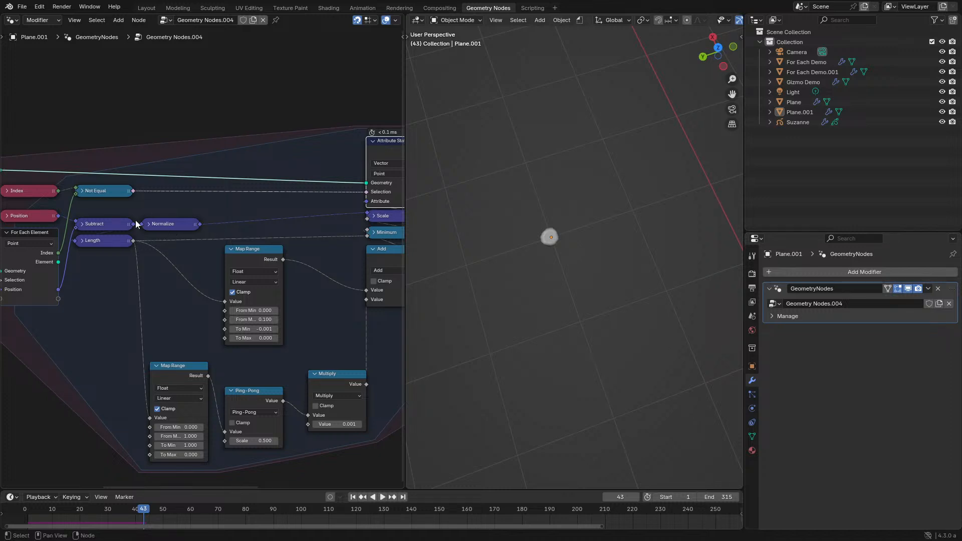
pyautogui.moveTo(134, 224); pyautogui.dragTo(168, 224)
pyautogui.moveTo(346, 212); pyautogui.dragTo(367, 215)
pyautogui.hotkey('ctrl', 'space')
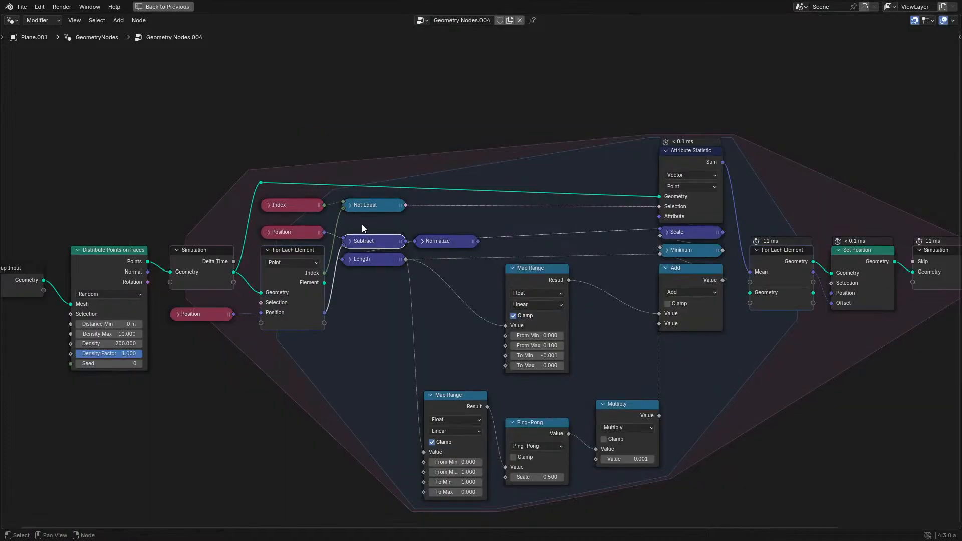
pyautogui.hotkey('ctrl', 'space')
# - Replay the simulation from the start and set the upper Map Range's To Min to -0.01
pyautogui.press('space')
pyautogui.click(32, 515)
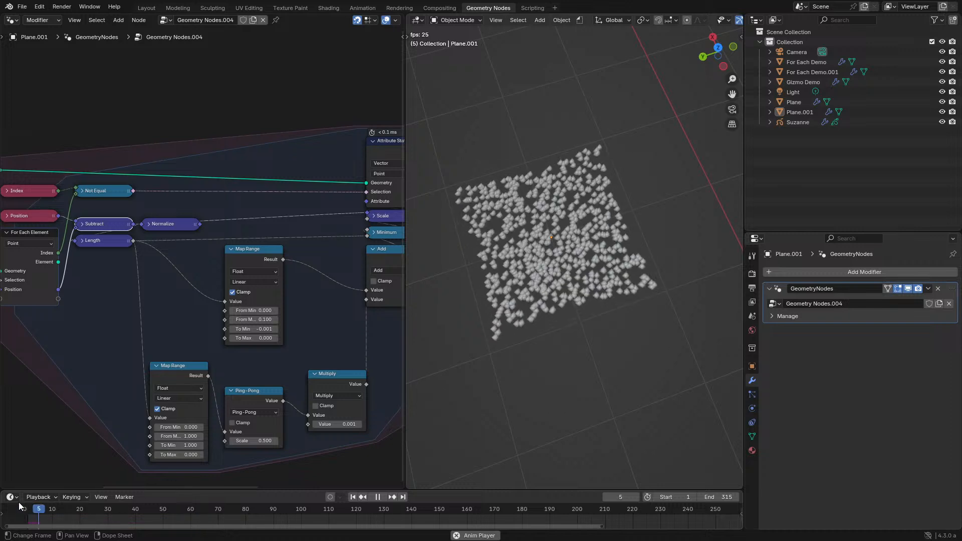
pyautogui.scroll(2, 348, 347)
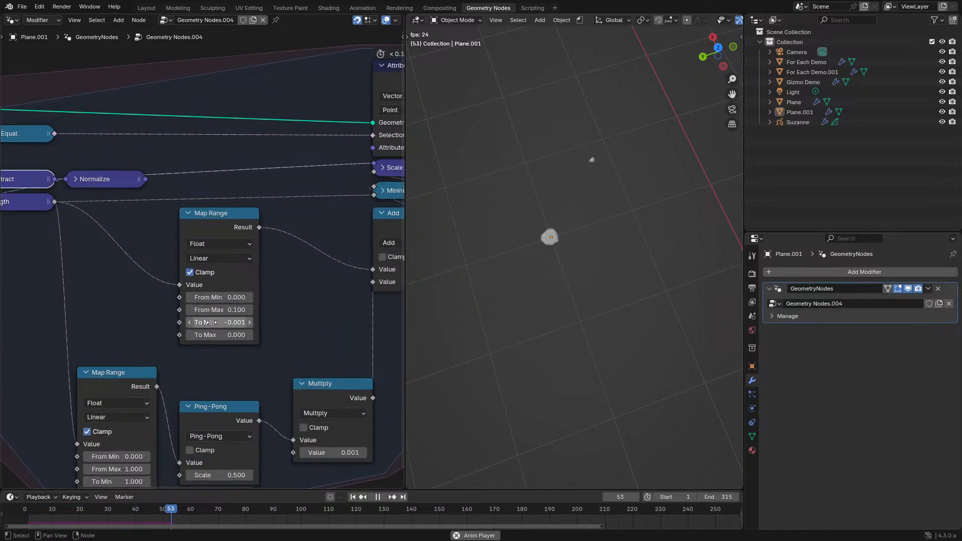
pyautogui.click(231, 320)
pyautogui.write('10')
pyautogui.press('Return')
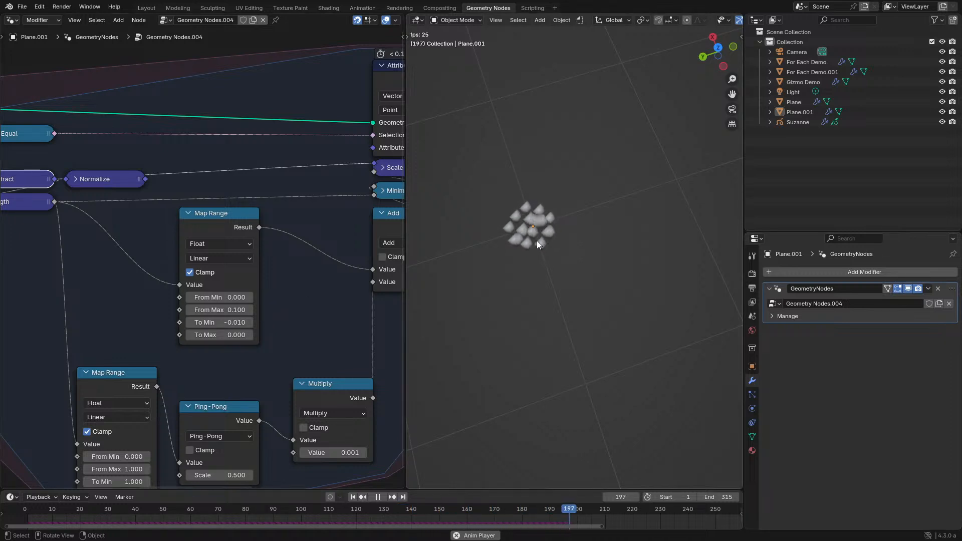
# - Examine the clustered points up close as the simulation plays, and pause the playback
pyautogui.keyDown('shift'); pyautogui.moveTo(541, 266); pyautogui.dragTo(581, 291, button='middle'); pyautogui.keyUp('shift')
pyautogui.scroll(2, 562, 319)
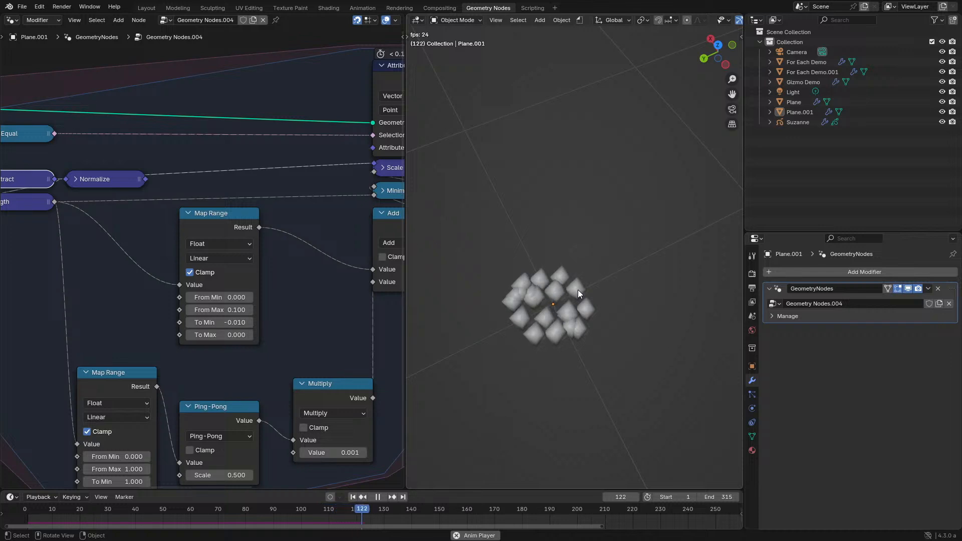
pyautogui.press('space')
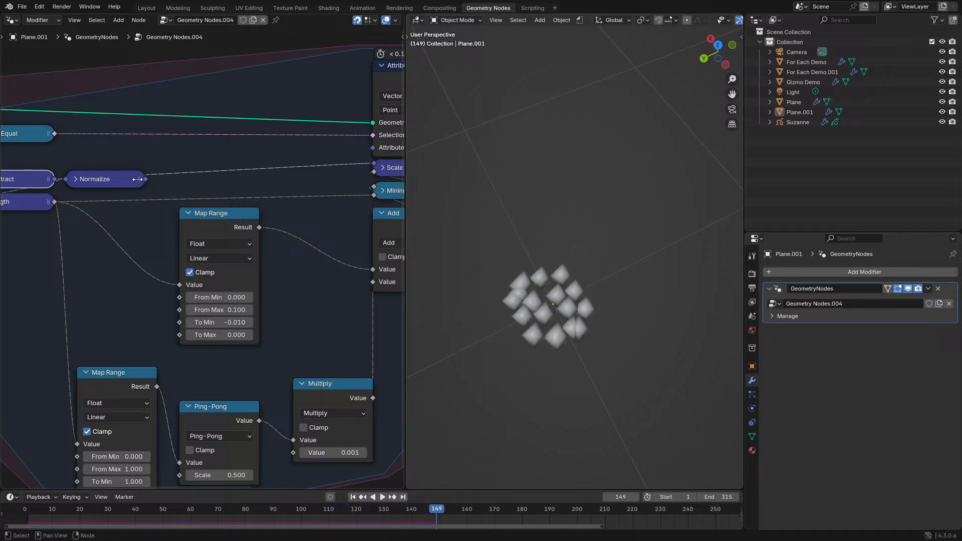
# - Reconnect the Normalize output to the Scale node's vector input and play the simulation briefly
pyautogui.moveTo(146, 179); pyautogui.dragTo(373, 163)
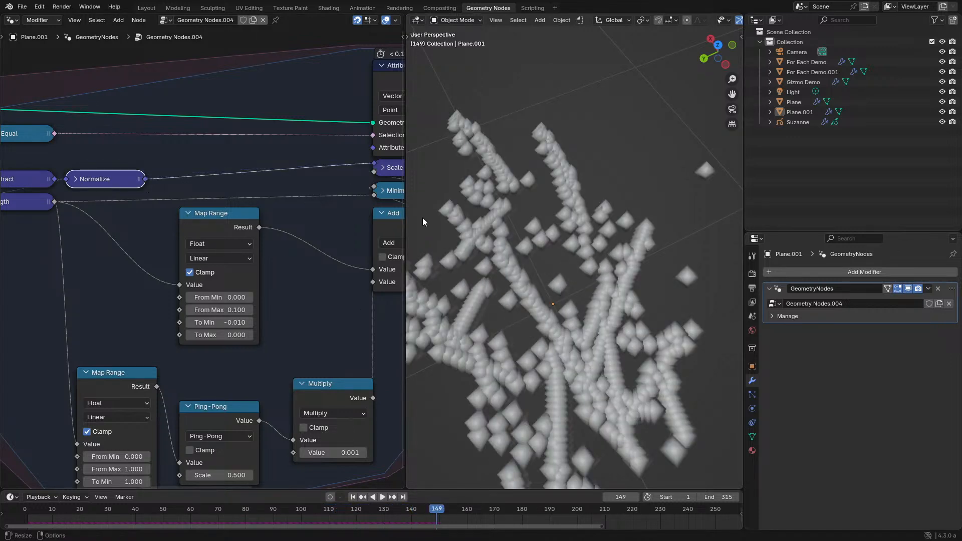
pyautogui.press('space')
pyautogui.press('space')
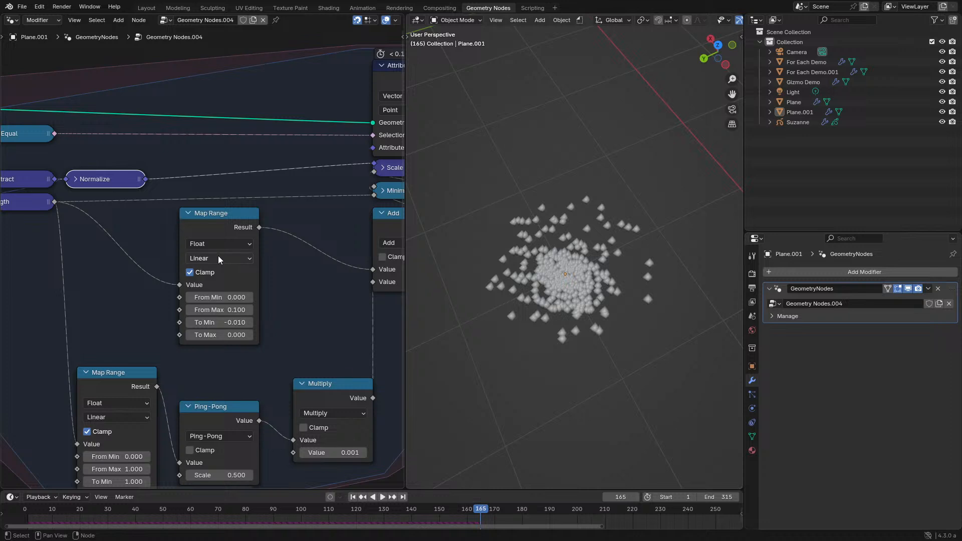
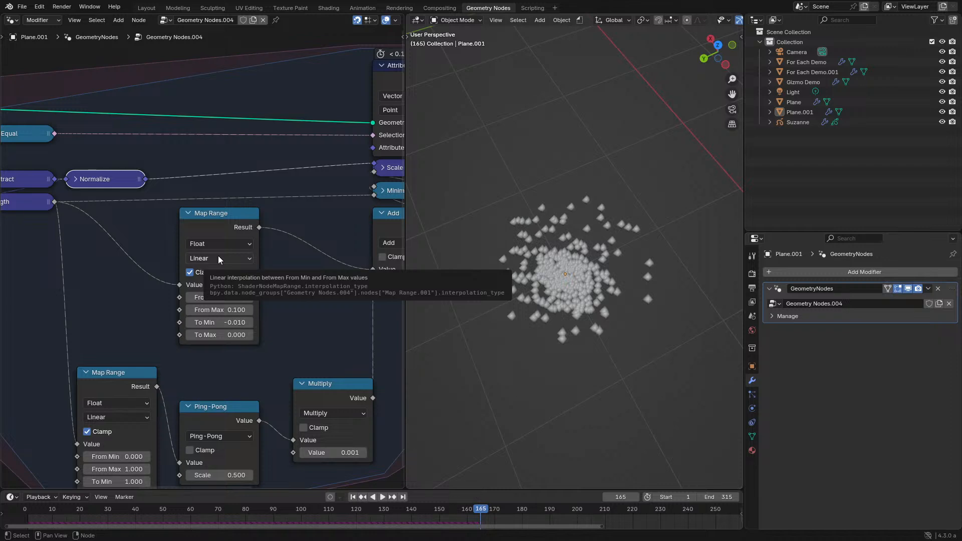
# - Delete the upper Map Range node that feeds the Add node
pyautogui.click(218, 258)
pyautogui.press('x')
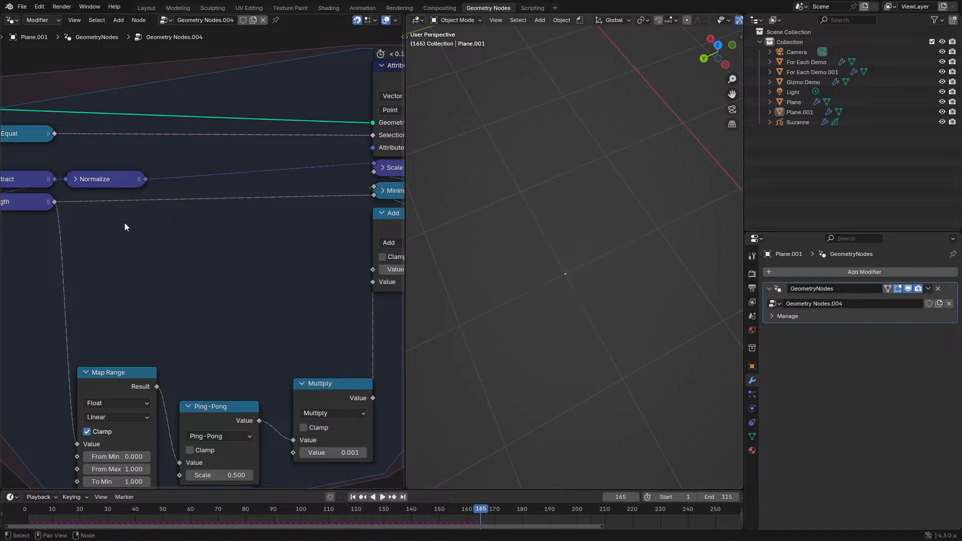
pyautogui.moveTo(58, 205); pyautogui.dragTo(190, 263)
pyautogui.write('sutr')
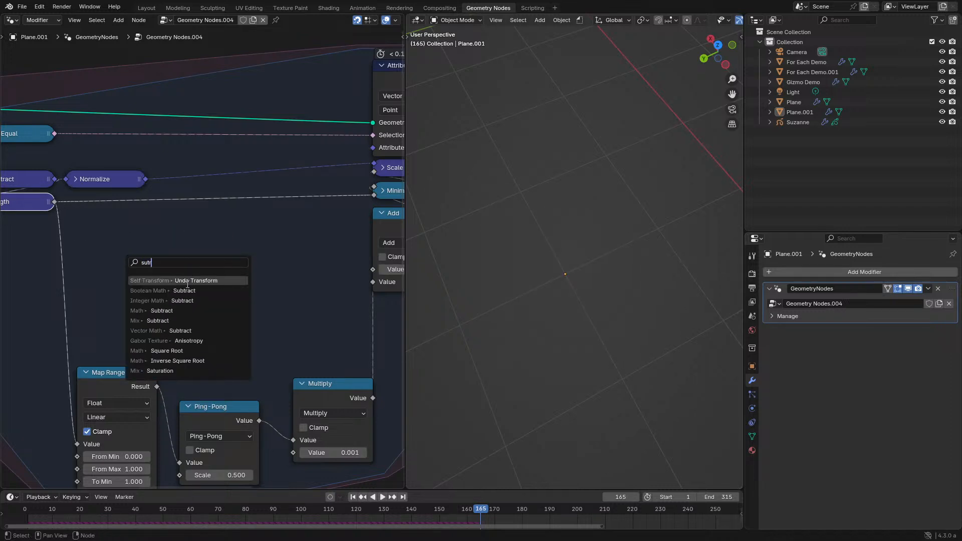
pyautogui.click(184, 290)
pyautogui.hotkey('ctrl', 'space')
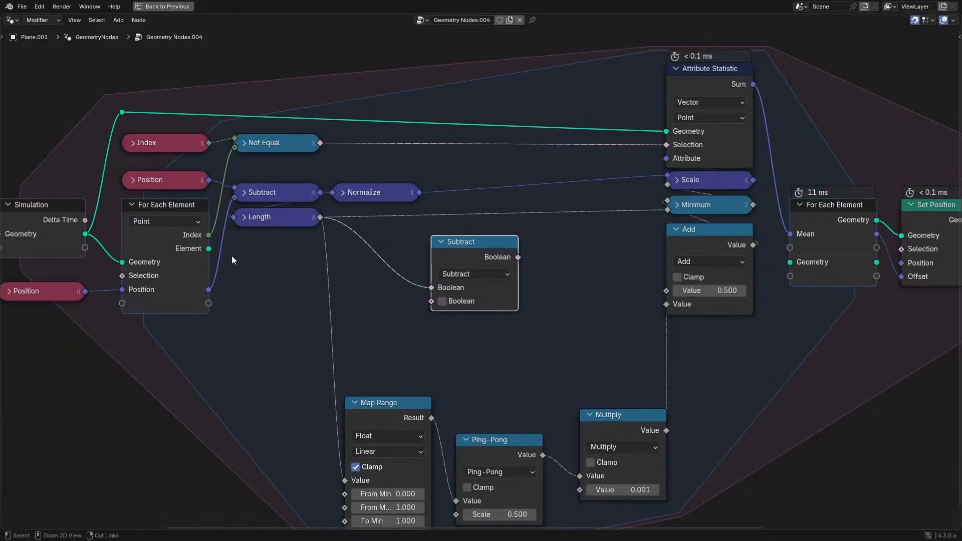
pyautogui.press('x')
# - Add a Math Subtract node with Length as its second value and 0.1 as its first, and link its result to Add
pyautogui.moveTo(320, 217); pyautogui.dragTo(418, 280)
pyautogui.write('subtr')
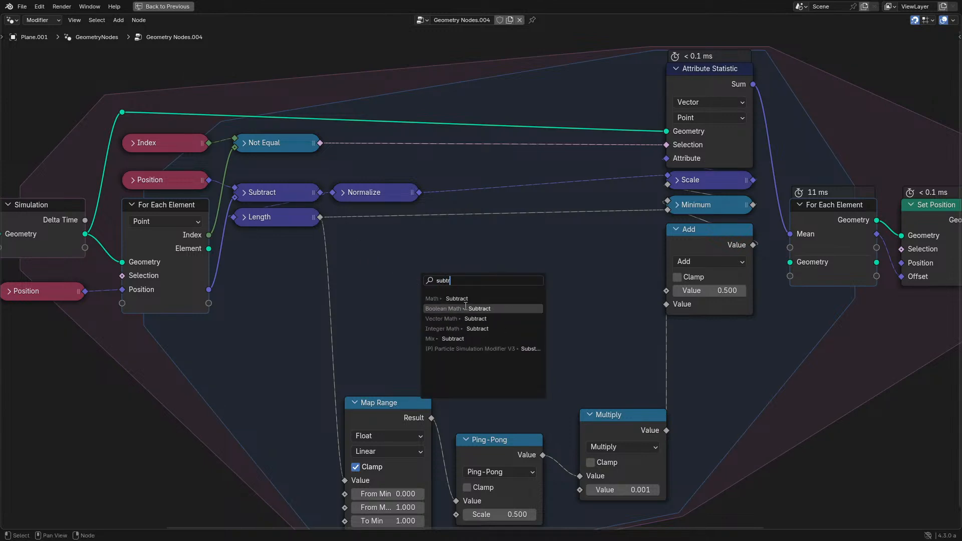
pyautogui.click(459, 299)
pyautogui.moveTo(419, 327); pyautogui.dragTo(419, 341)
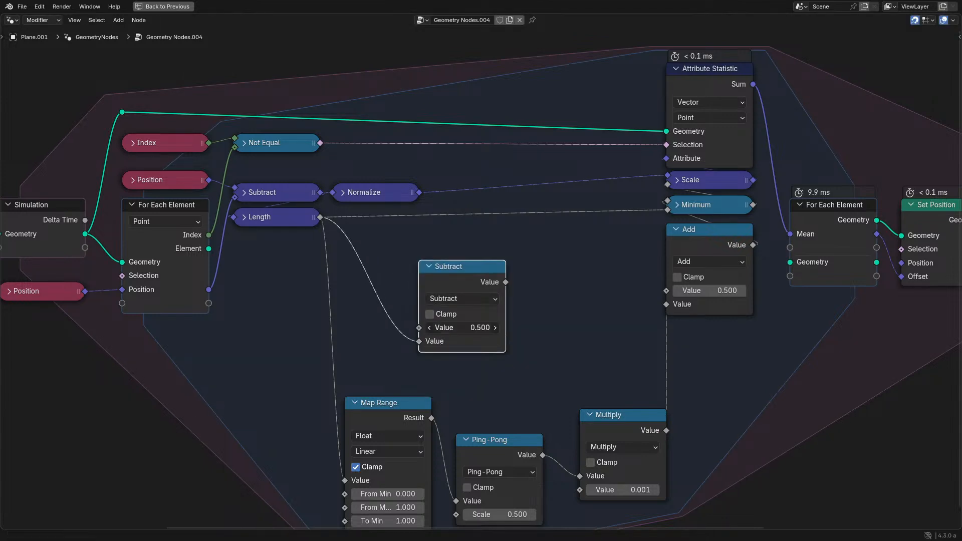
pyautogui.write('0.1')
pyautogui.press('Return')
pyautogui.moveTo(504, 282); pyautogui.dragTo(666, 291)
# - Play the simulation from the start while examining the points, and return to frame 0
pyautogui.hotkey('ctrl', 'space')
pyautogui.click(29, 509)
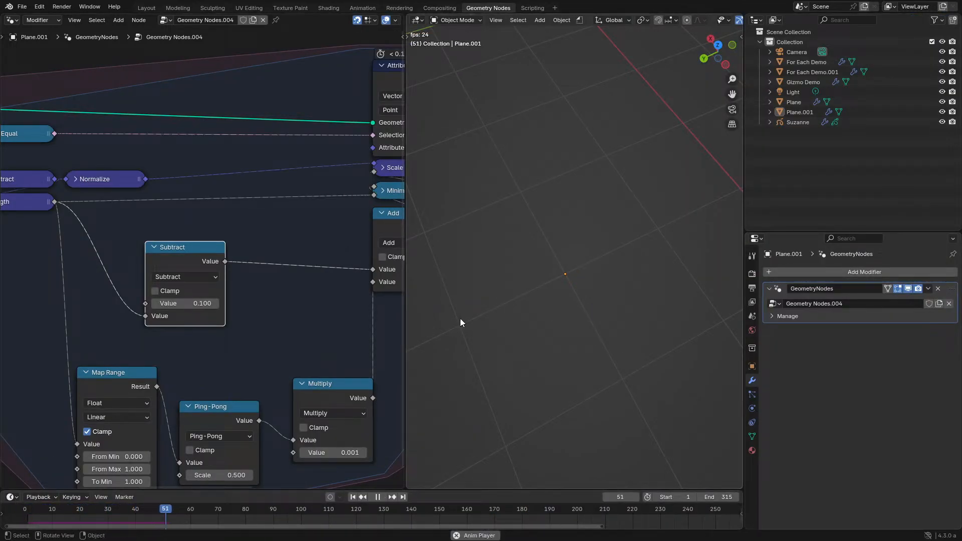
pyautogui.moveTo(459, 318); pyautogui.dragTo(615, 275, button='middle')
pyautogui.press('space')
pyautogui.click(24, 509)
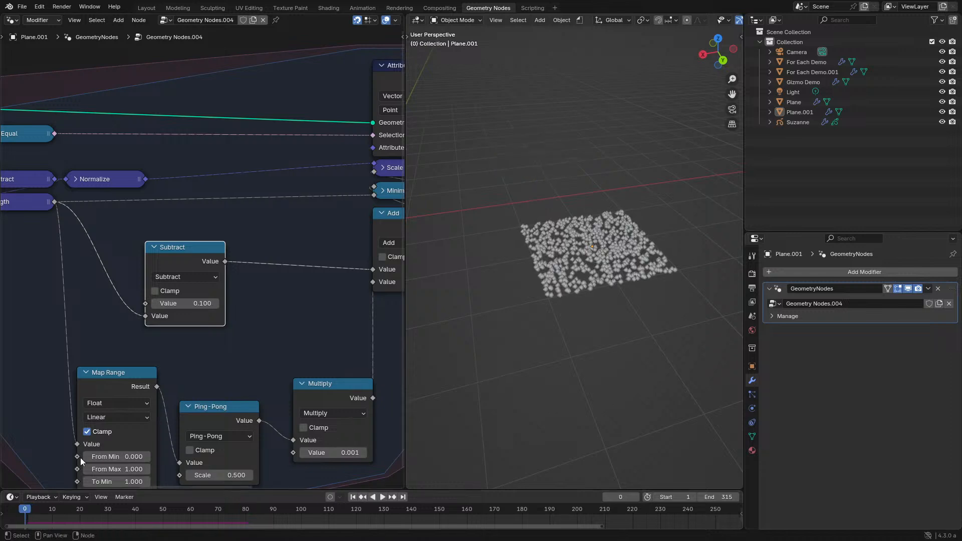
# - Disconnect Multiply from the Add node's second value, play the simulation briefly and return to frame 0
pyautogui.moveTo(369, 302); pyautogui.dragTo(320, 322, button='middle')
pyautogui.keyDown('ctrl'); pyautogui.moveTo(320, 322); pyautogui.dragTo(353, 341, button='right'); pyautogui.keyUp('ctrl')
pyautogui.press('space')
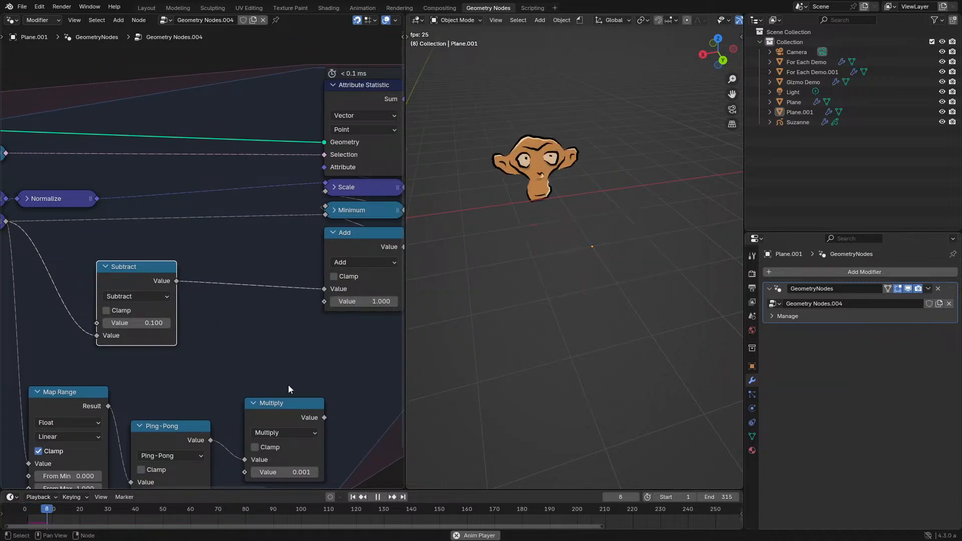
pyautogui.press('space')
pyautogui.click(25, 510)
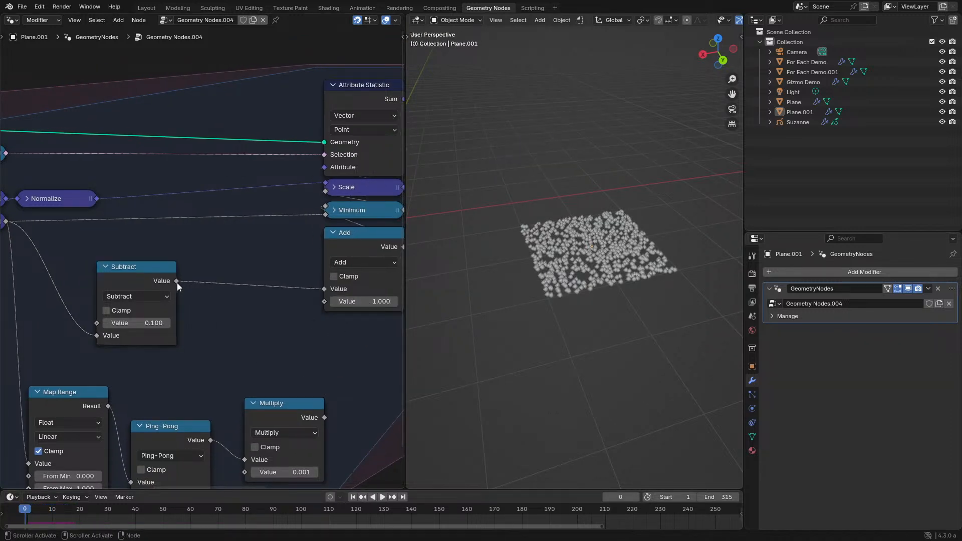
# - Add a vector Divide node fed by the Subtract result and play the simulation briefly
pyautogui.moveTo(176, 281); pyautogui.dragTo(249, 321)
pyautogui.write('d')
pyautogui.click(249, 324)
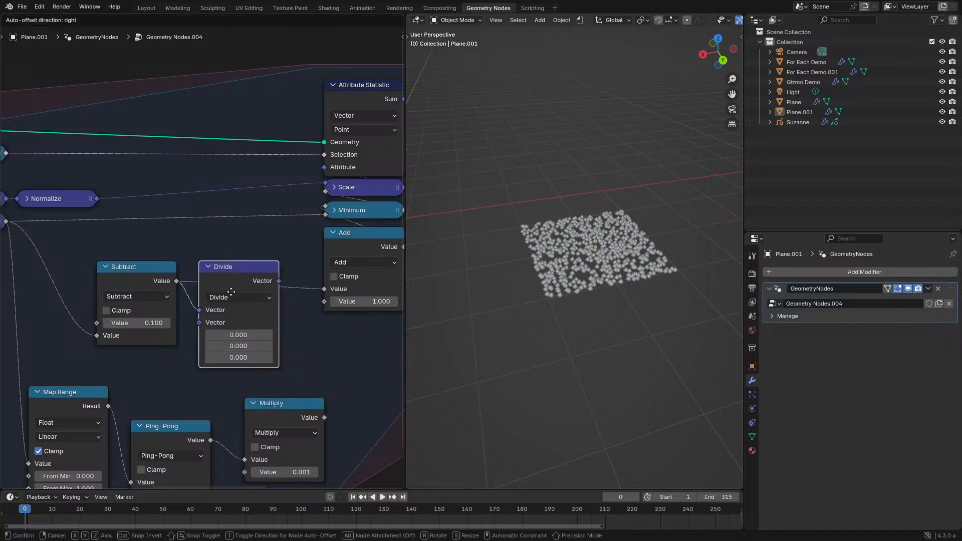
pyautogui.click(232, 289)
pyautogui.press('space')
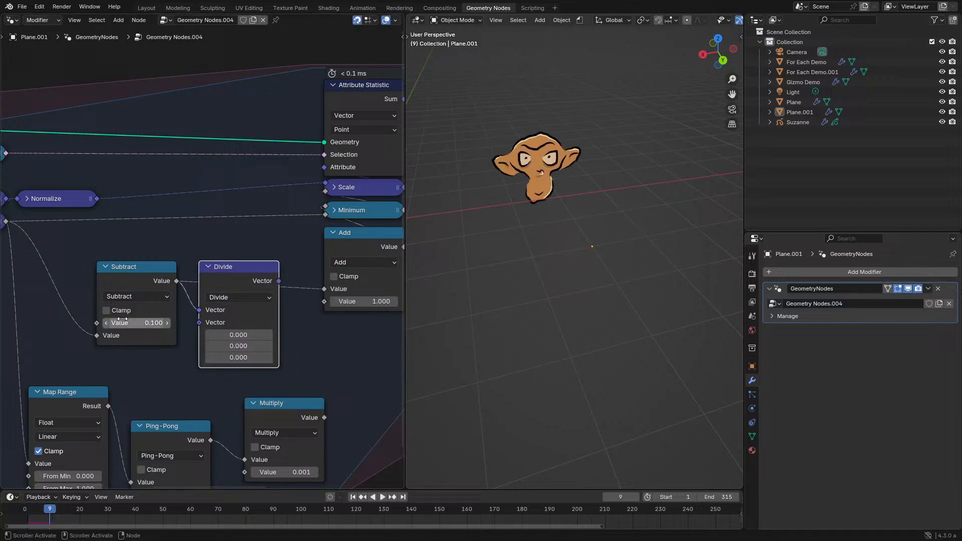
# - Move the Length link to the Subtract node's first value and set its second value to 0.1
pyautogui.click(137, 275)
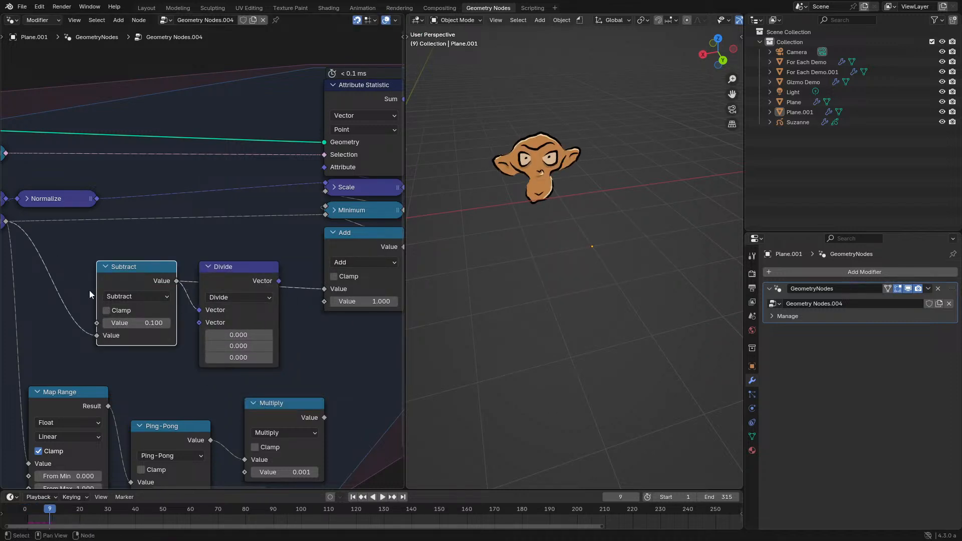
pyautogui.moveTo(98, 336); pyautogui.dragTo(96, 322)
pyautogui.click(140, 335)
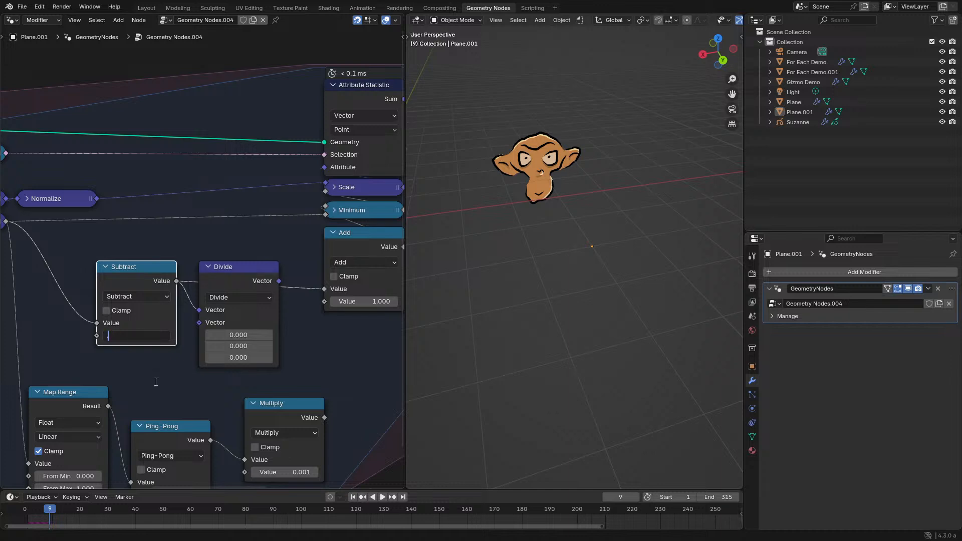
pyautogui.write('.1')
pyautogui.press('Return')
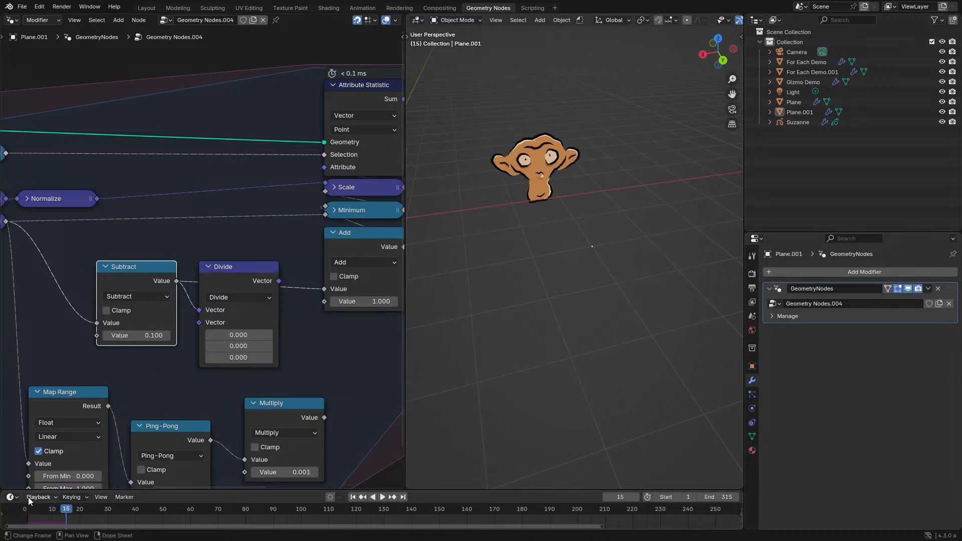
pyautogui.hotkey('ctrl', 'z')
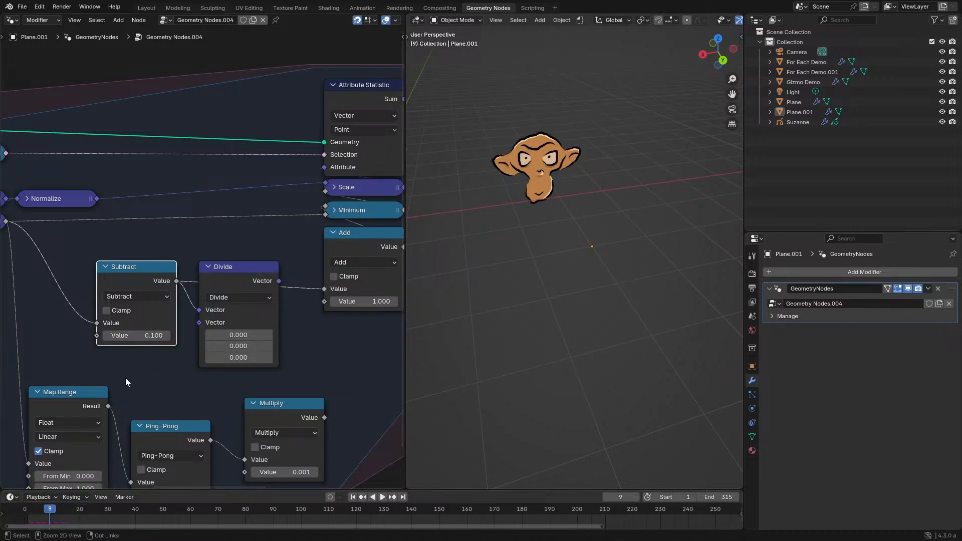
# - Delete the vector Divide node, insert a duplicate of Subtract before Add and change its operation to Divide
pyautogui.click(265, 279)
pyautogui.hotkey('ctrl', 'x')
pyautogui.click(114, 281)
pyautogui.hotkey('shift', 'd')
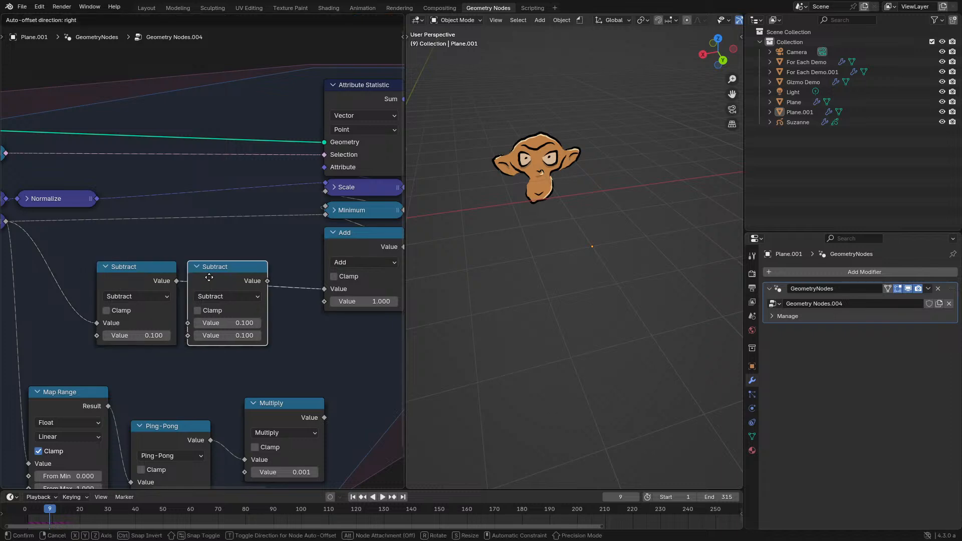
pyautogui.click(232, 301)
pyautogui.click(232, 300)
pyautogui.press('d')
pyautogui.press('space')
# - Set the Divide node's second value to 2 and replay the simulation from the start
pyautogui.doubleClick(245, 337)
pyautogui.write('2')
pyautogui.press('Return')
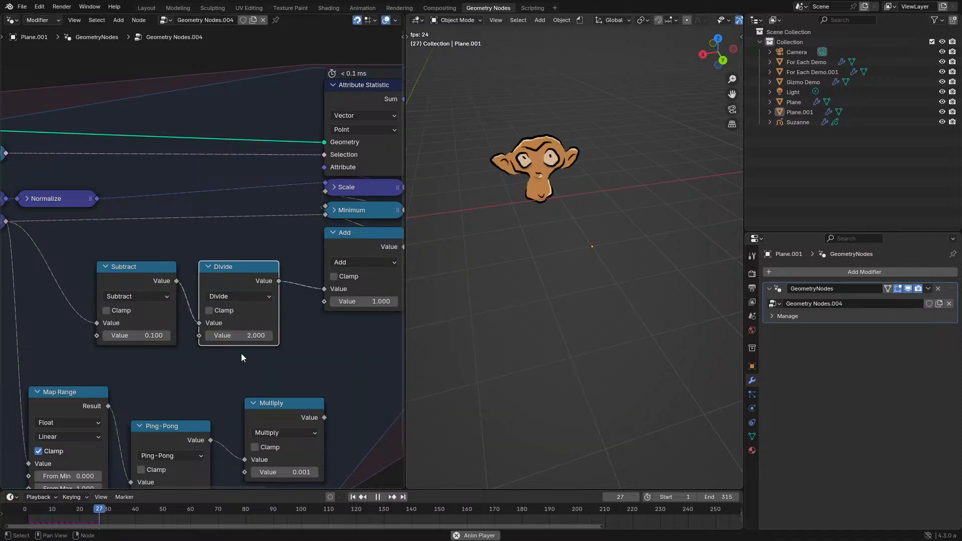
pyautogui.click(17, 510)
pyautogui.press('space')
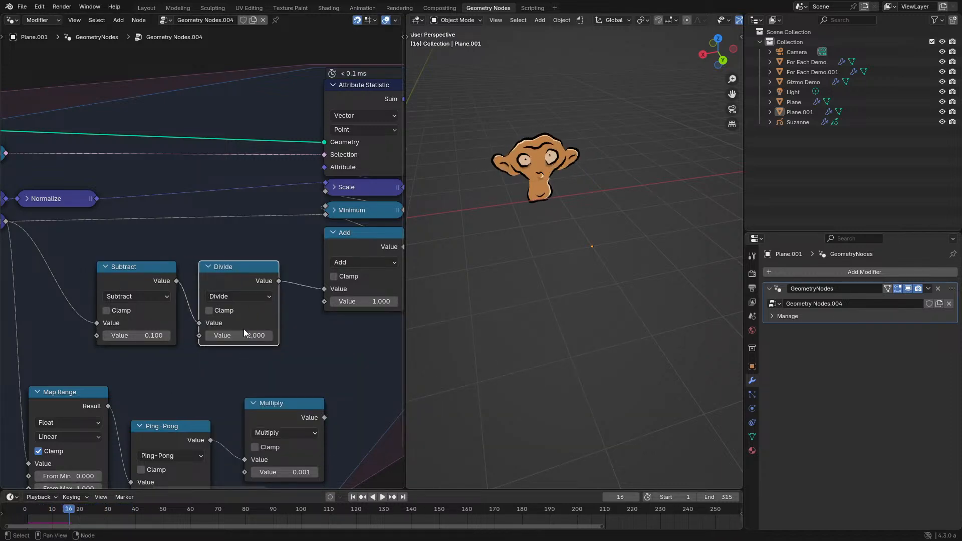
# - Set the Divide node's second value to 5 and play the simulation briefly
pyautogui.doubleClick(243, 334)
pyautogui.write('5')
pyautogui.press('Return')
pyautogui.press('space')
pyautogui.press('space')
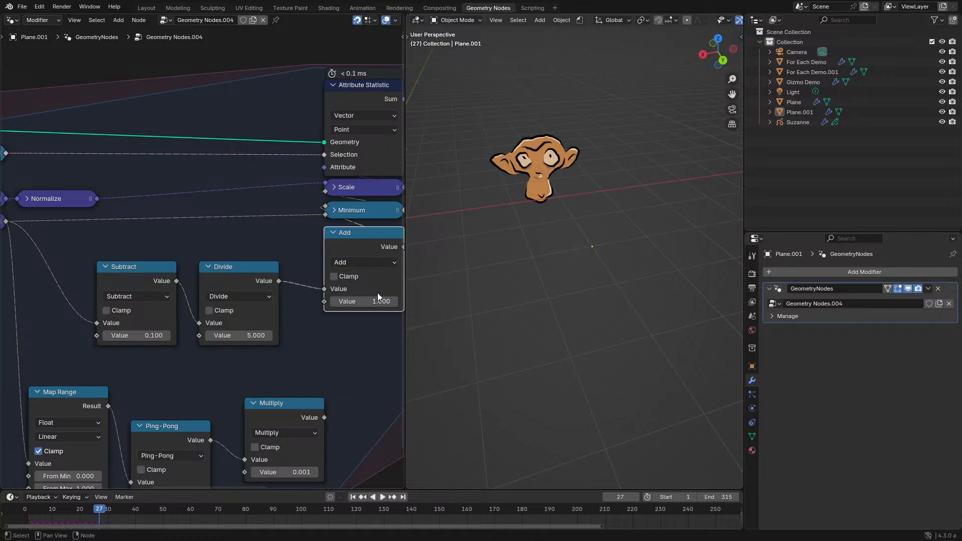
# - Set the Add node's second value to 0 and replay the simulation from the start
pyautogui.doubleClick(376, 301)
pyautogui.write('0')
pyautogui.press('Return')
pyautogui.click(26, 511)
pyautogui.press('space')
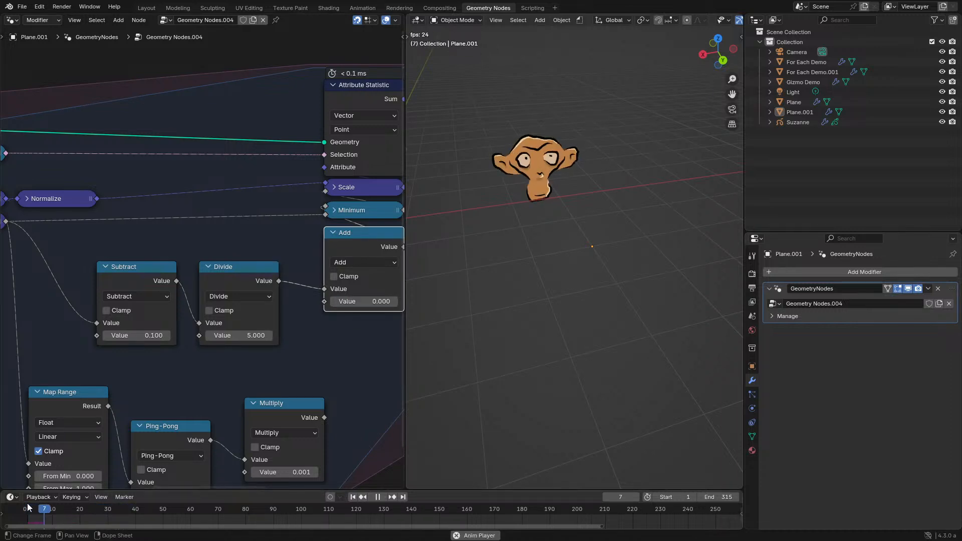
# - Stop the playback, set the Divide node's second value to -5 and replay the simulation
pyautogui.press('Escape')
pyautogui.press('space')
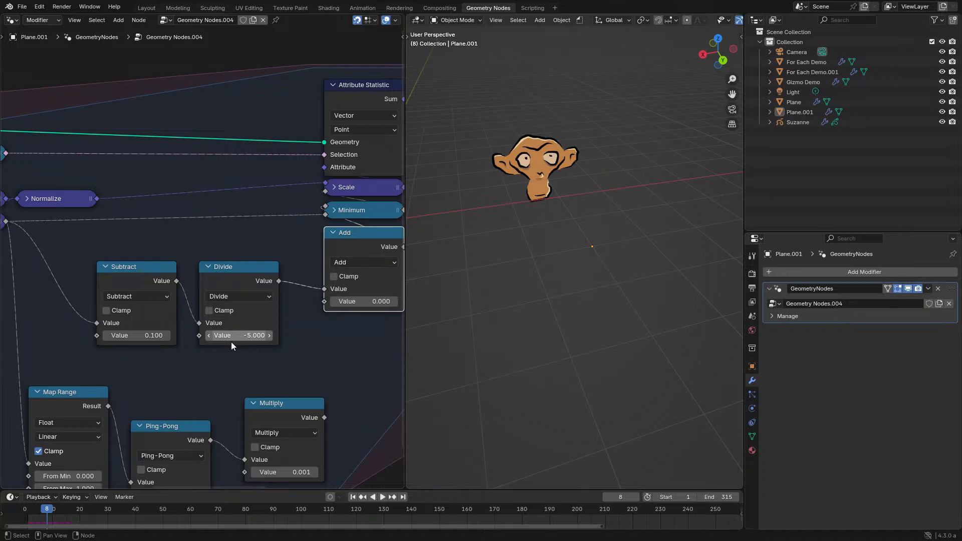
pyautogui.click(30, 509)
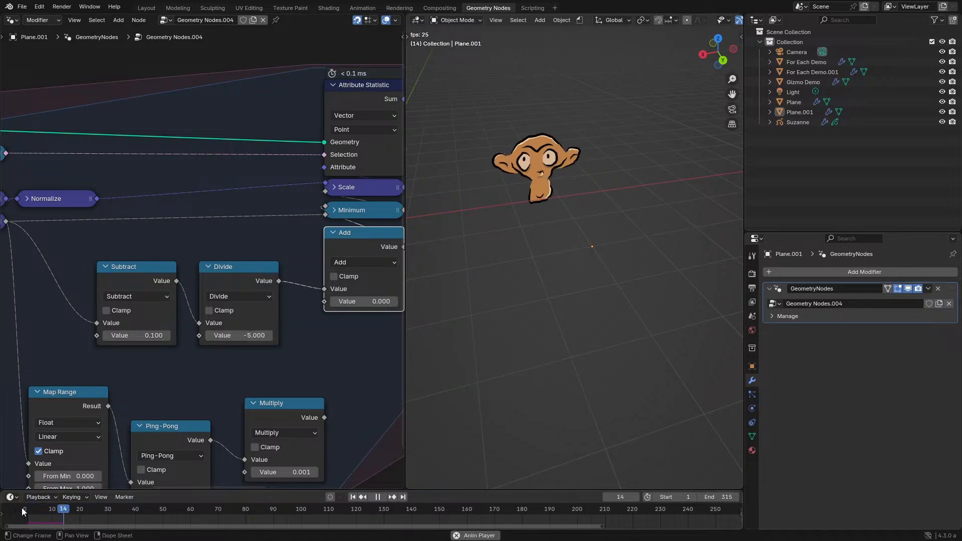
# - Link the Add output directly to the Scale node's scale input, bypassing Minimum, and replay the simulation
pyautogui.hotkey('ctrl', 'space')
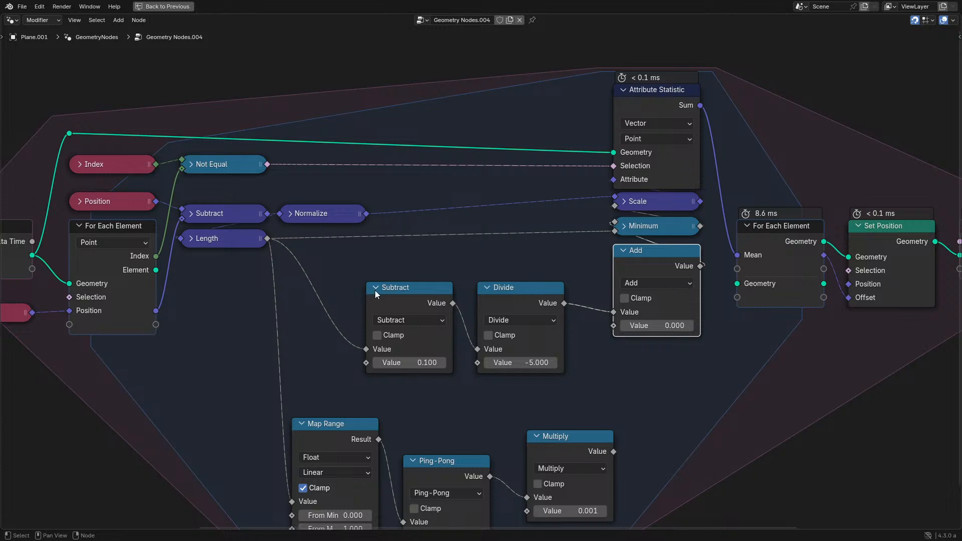
pyautogui.moveTo(701, 266); pyautogui.dragTo(620, 214)
pyautogui.hotkey('ctrl', 'space')
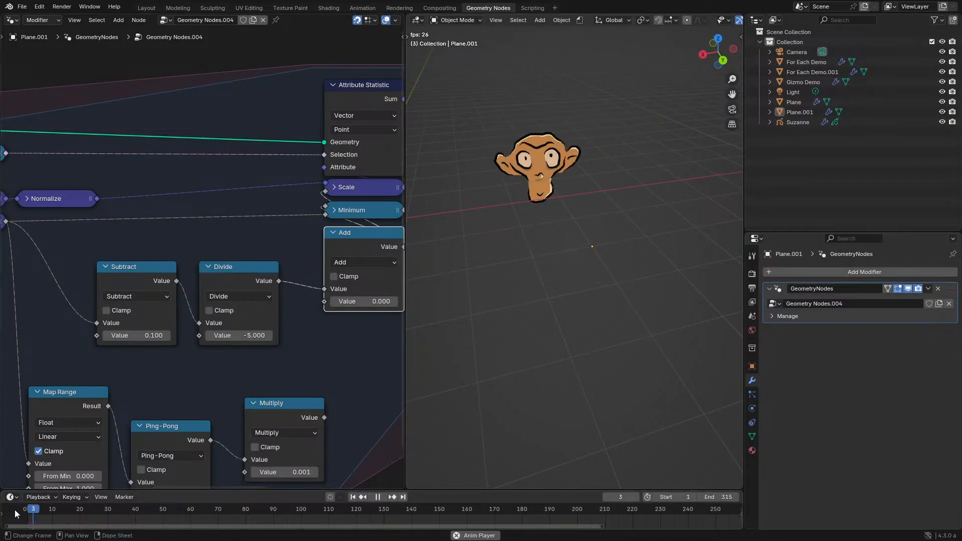
pyautogui.hotkey('ctrl', 'space')
# - Delete the Subtract, Divide, Add and Minimum math nodes and link Length to the Scale node's scale input
pyautogui.hotkey('ctrl', 'space')
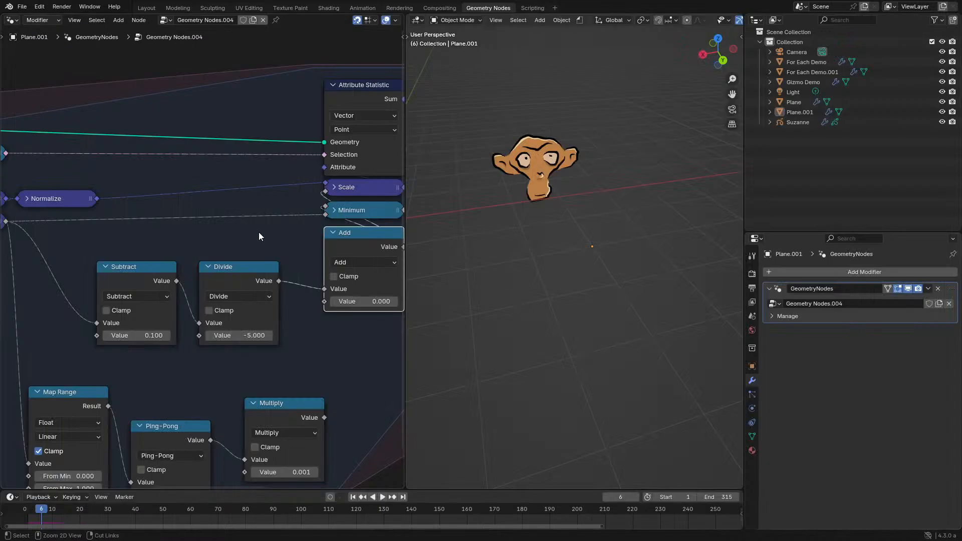
pyautogui.hotkey('ctrl', 'space')
pyautogui.moveTo(386, 237); pyautogui.dragTo(671, 334)
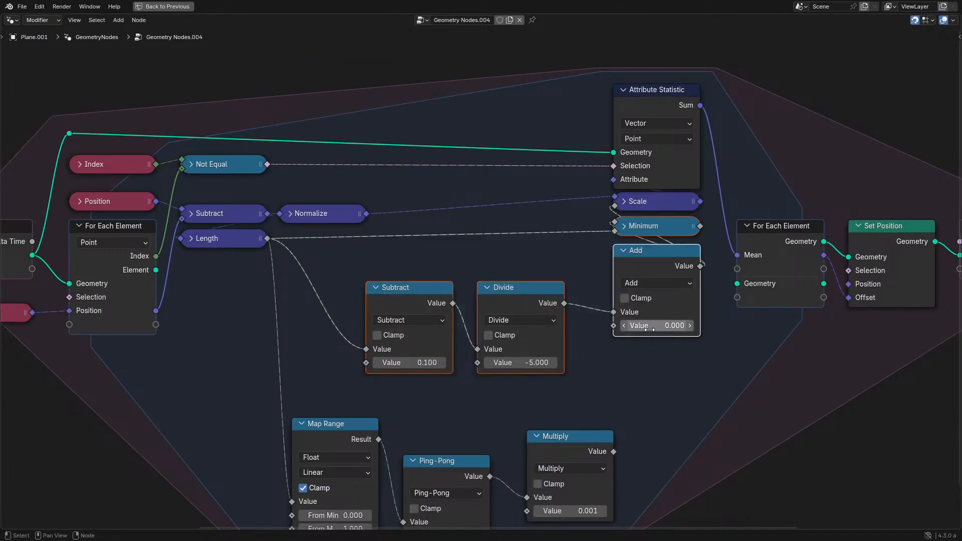
pyautogui.press('x')
pyautogui.moveTo(264, 245); pyautogui.dragTo(621, 207)
# - Add a Map Range node fed by Length and link its result to the Scale node's scale input
pyautogui.moveTo(266, 239); pyautogui.dragTo(353, 265)
pyautogui.write('map')
pyautogui.press('Return')
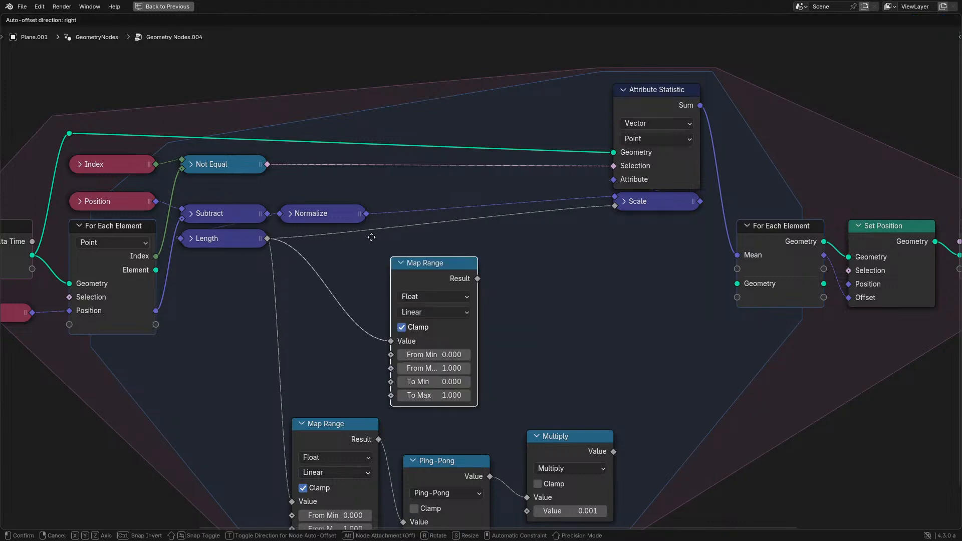
pyautogui.click(362, 238)
pyautogui.moveTo(470, 274); pyautogui.dragTo(500, 259)
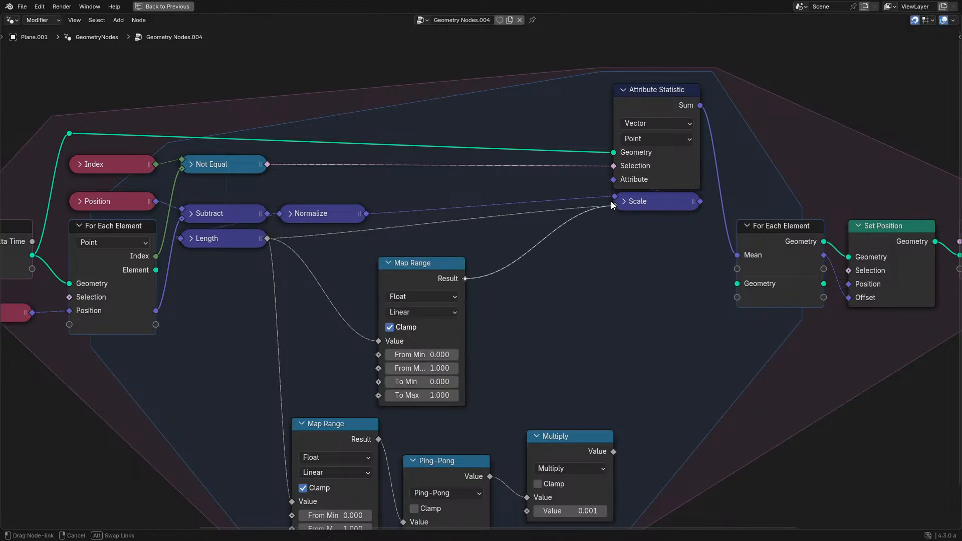
pyautogui.moveTo(611, 205); pyautogui.dragTo(613, 205)
# - Set the new Map Range's To Min to -0.1 and To Max to 0
pyautogui.click(439, 354)
pyautogui.click(435, 382)
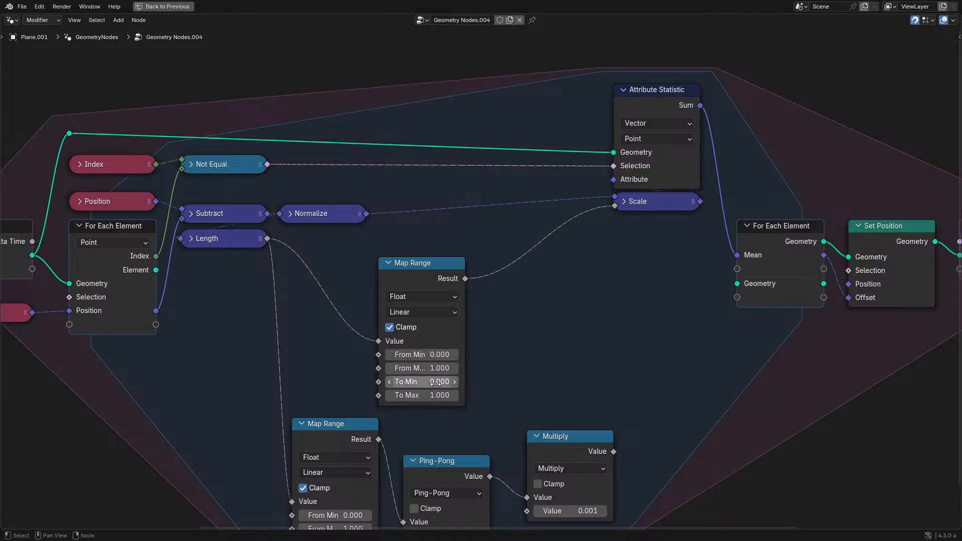
pyautogui.click(387, 384)
pyautogui.click(437, 395)
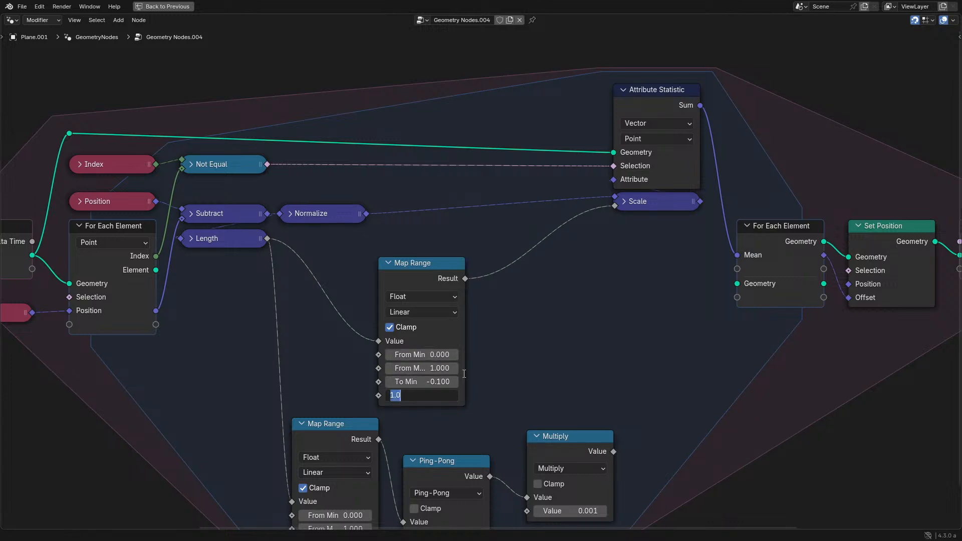
pyautogui.write('0')
pyautogui.press('Return')
# - Play the simulation in an enlarged viewport and examine the point distribution from several angles and distances
pyautogui.hotkey('ctrl', 'space')
pyautogui.press('space')
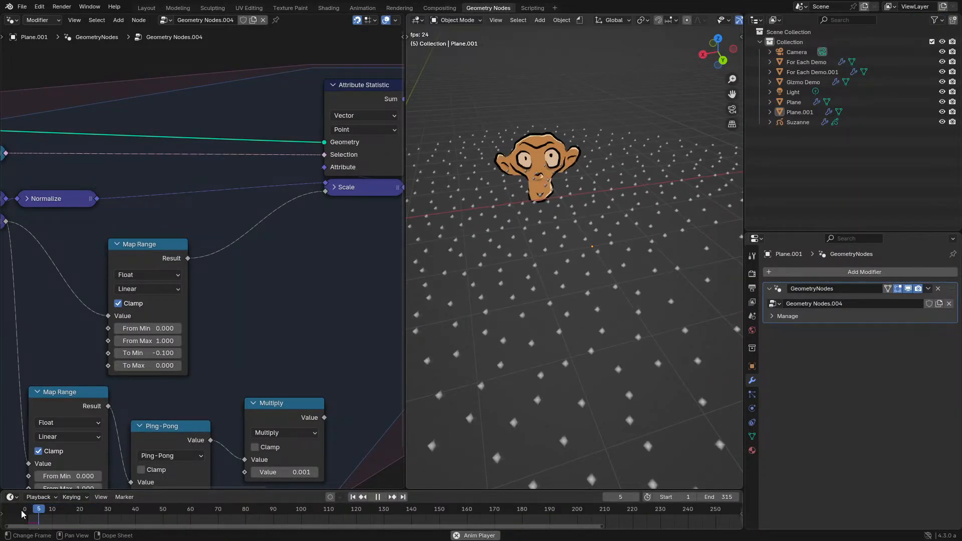
pyautogui.hotkey('ctrl', 'space')
pyautogui.scroll(-5, 486, 288)
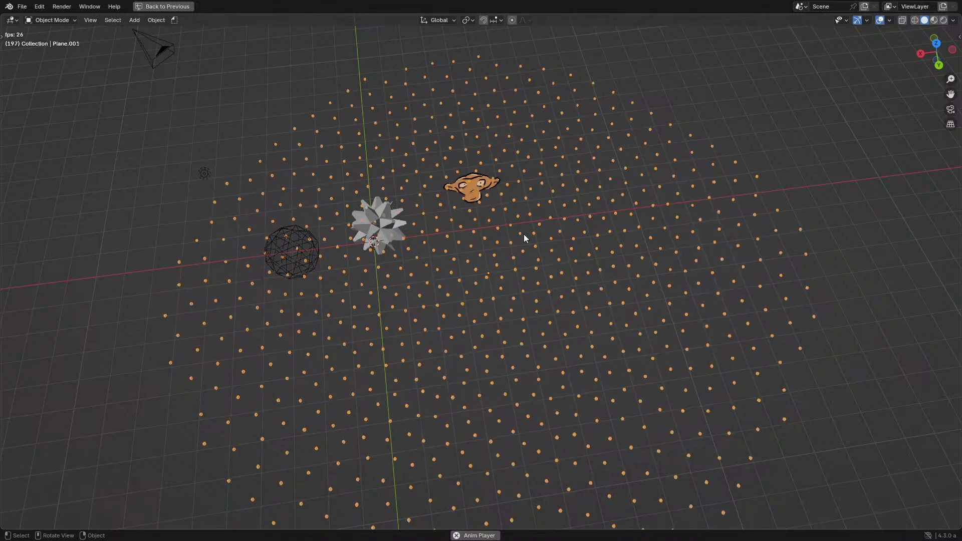
pyautogui.moveTo(530, 223); pyautogui.dragTo(420, 240, button='middle')
pyautogui.scroll(3, 494, 247)
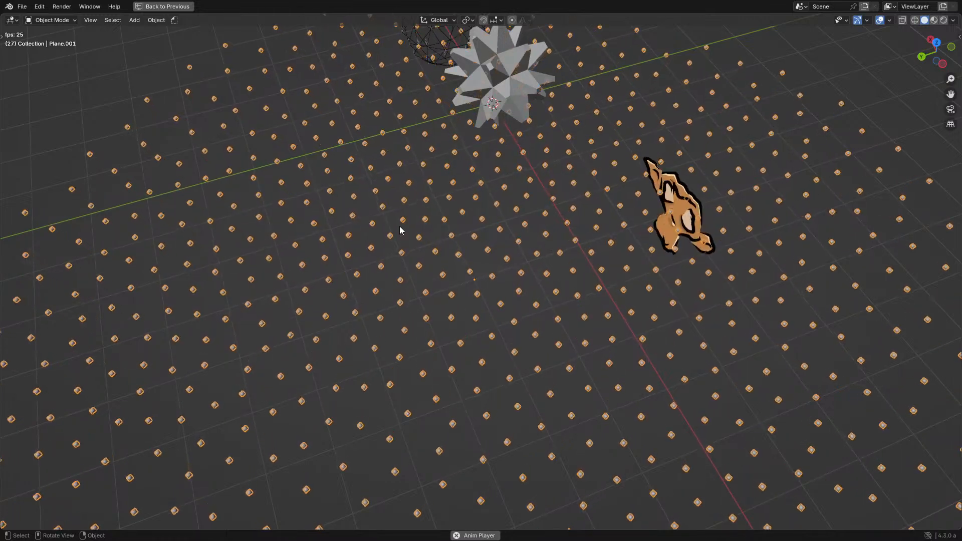
pyautogui.scroll(-5, 428, 236)
pyautogui.moveTo(448, 219); pyautogui.dragTo(569, 216, button='middle')
pyautogui.scroll(2, 481, 215)
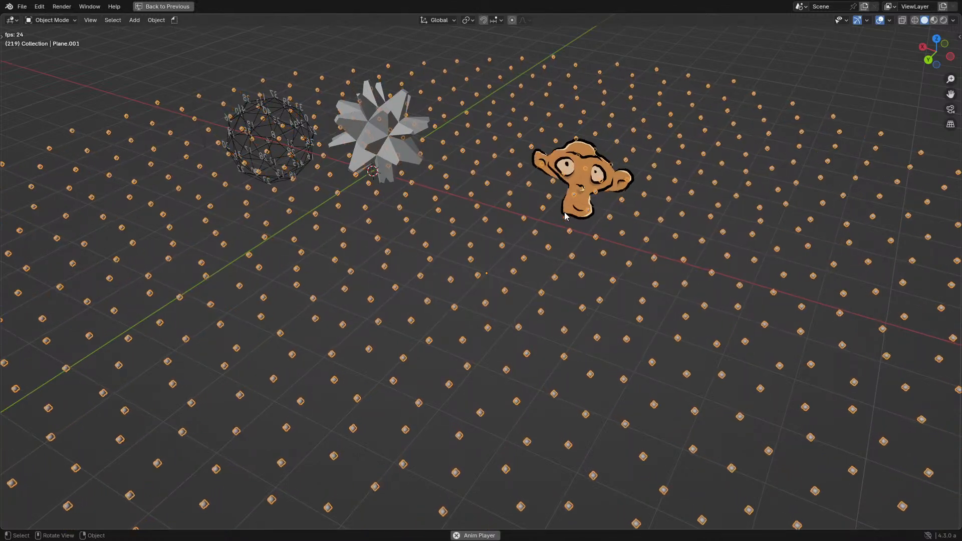
pyautogui.moveTo(564, 216); pyautogui.dragTo(516, 171, button='middle')
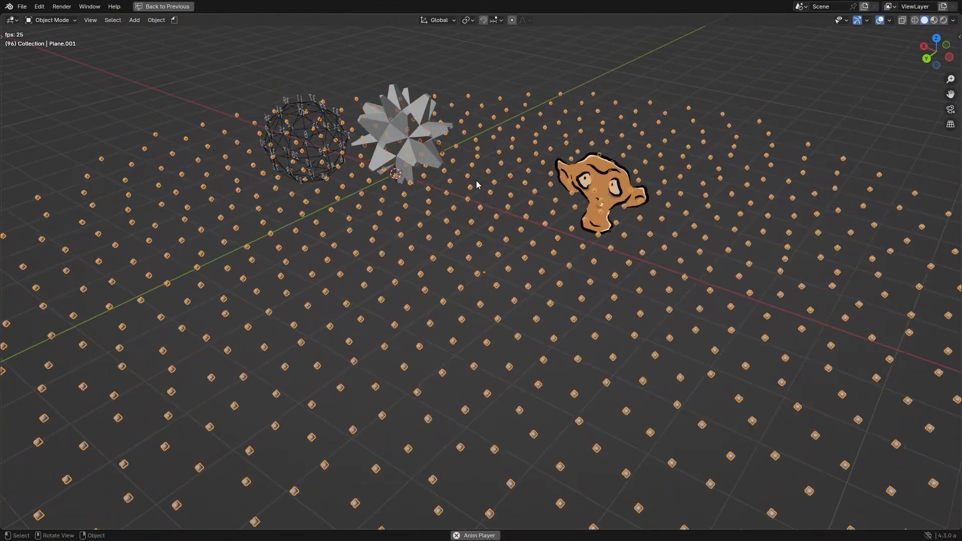
# - Stop the playback and move the Group Input and Distribute Points on Faces nodes further away from the Simulation zone
pyautogui.moveTo(480, 178); pyautogui.dragTo(440, 244, button='middle')
pyautogui.scroll(-3, 440, 245)
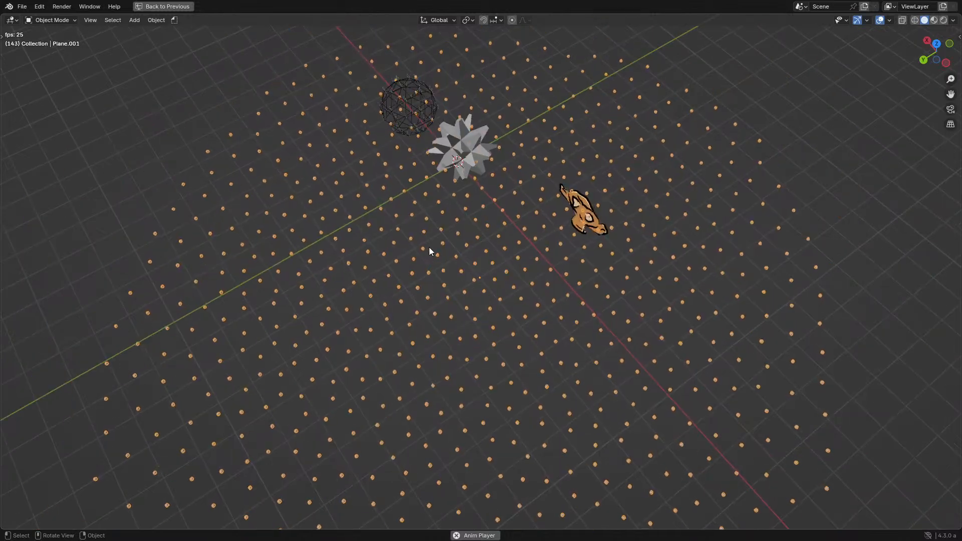
pyautogui.press('space')
pyautogui.hotkey('ctrl', 'space')
pyautogui.hotkey('ctrl', 'space')
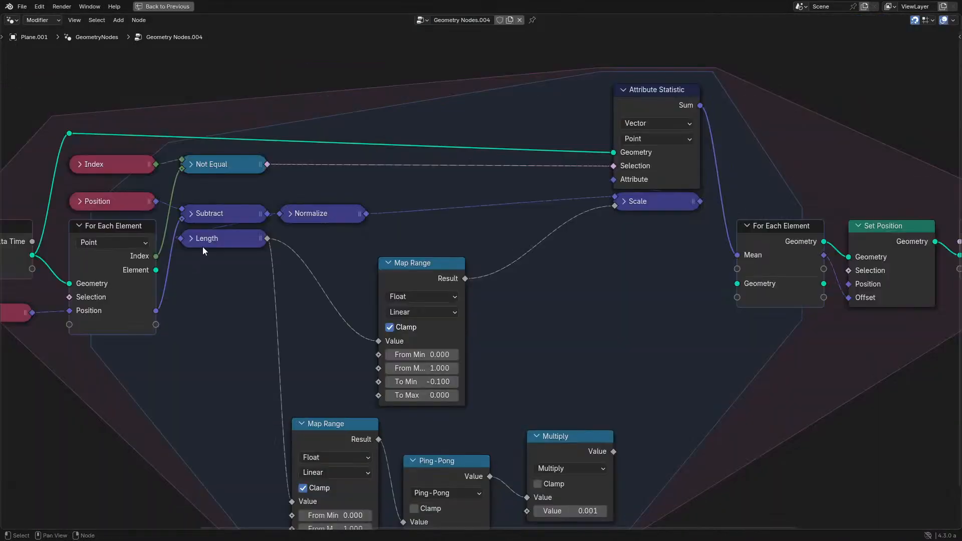
pyautogui.scroll(-5, 202, 247)
pyautogui.scroll(3, 244, 227)
pyautogui.moveTo(245, 227); pyautogui.dragTo(437, 331)
pyautogui.press('g')
pyautogui.click(274, 313)
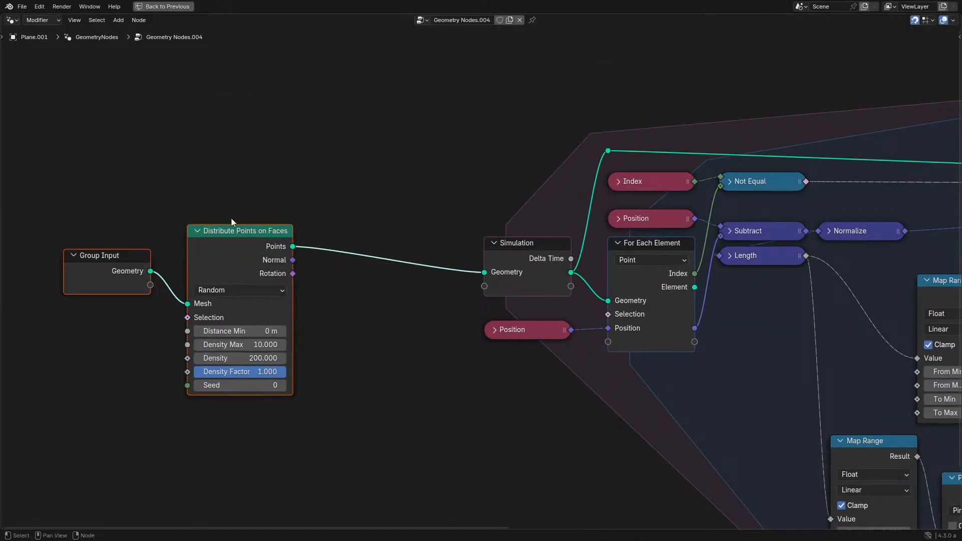
# - Add a Points node and feed its Position input from a new vector Random Value node
pyautogui.hotkey('shift', 'a')
pyautogui.write('ramn')
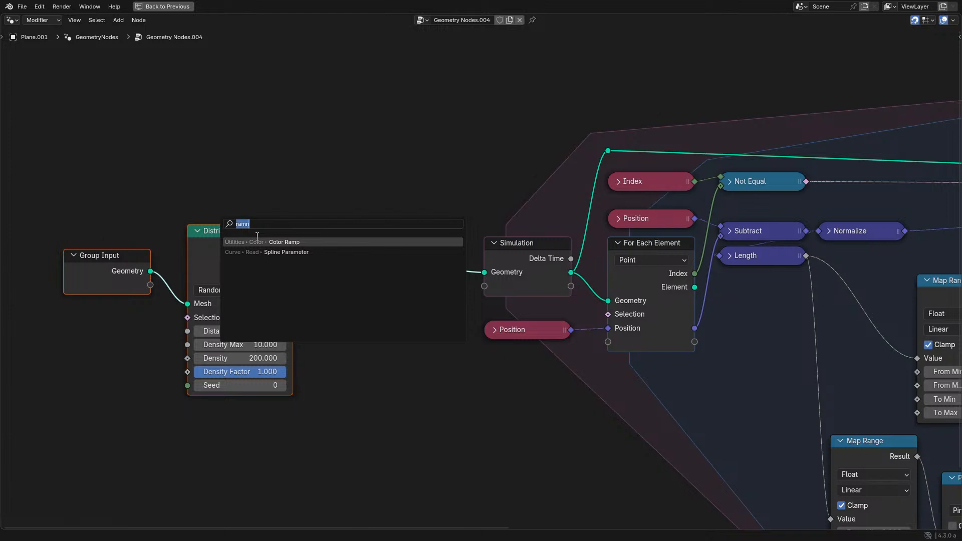
pyautogui.write('poi')
pyautogui.click(293, 251)
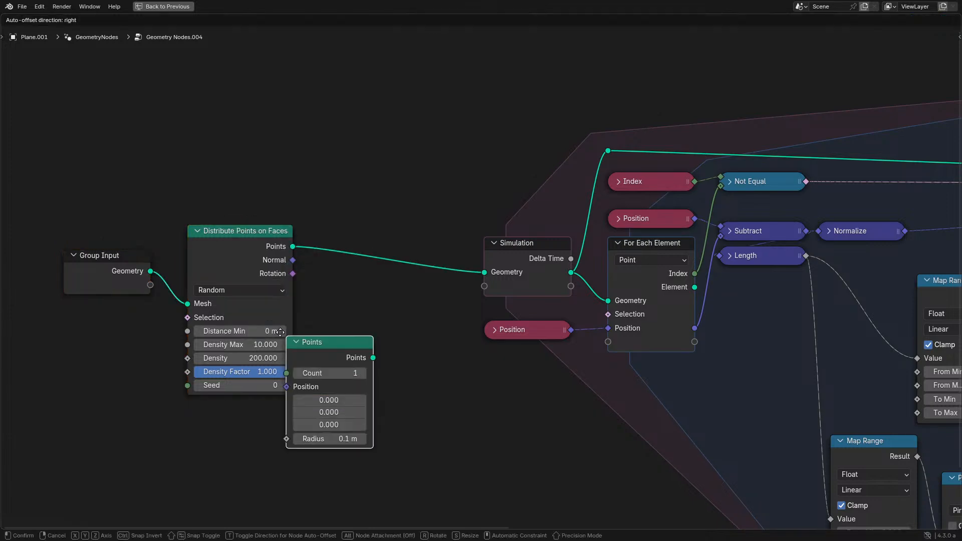
pyautogui.click(284, 422)
pyautogui.moveTo(286, 436); pyautogui.dragTo(155, 427)
pyautogui.write('rand')
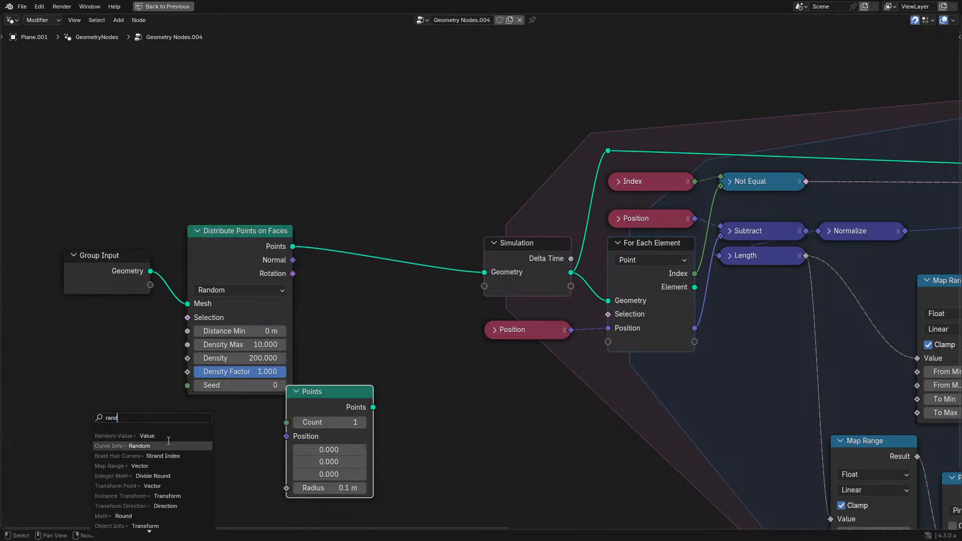
pyautogui.press('Return')
pyautogui.click(156, 430)
# - Set the Points node's Count to 1244 and link its output to the Simulation's Geometry input
pyautogui.moveTo(346, 423); pyautogui.dragTo(427, 422)
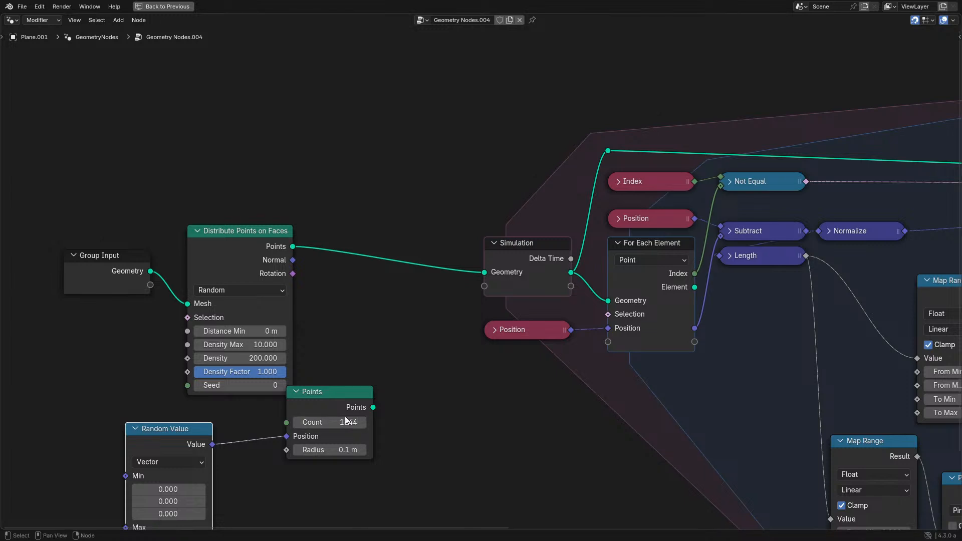
pyautogui.moveTo(373, 408); pyautogui.dragTo(484, 273)
# - Replay the simulation from the first frame and examine how the random points spread in an enlarged viewport
pyautogui.press('space')
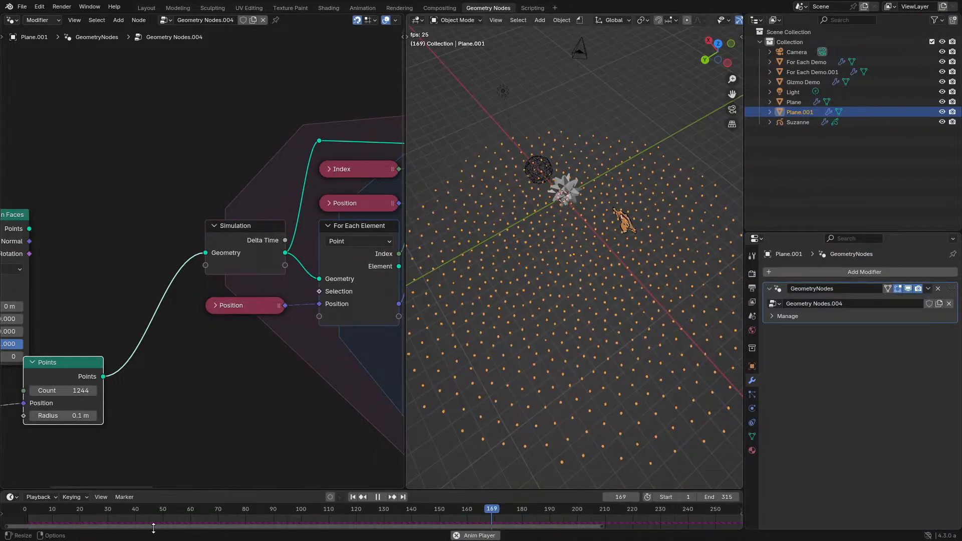
pyautogui.hotkey('shift', 'Left')
pyautogui.press('space')
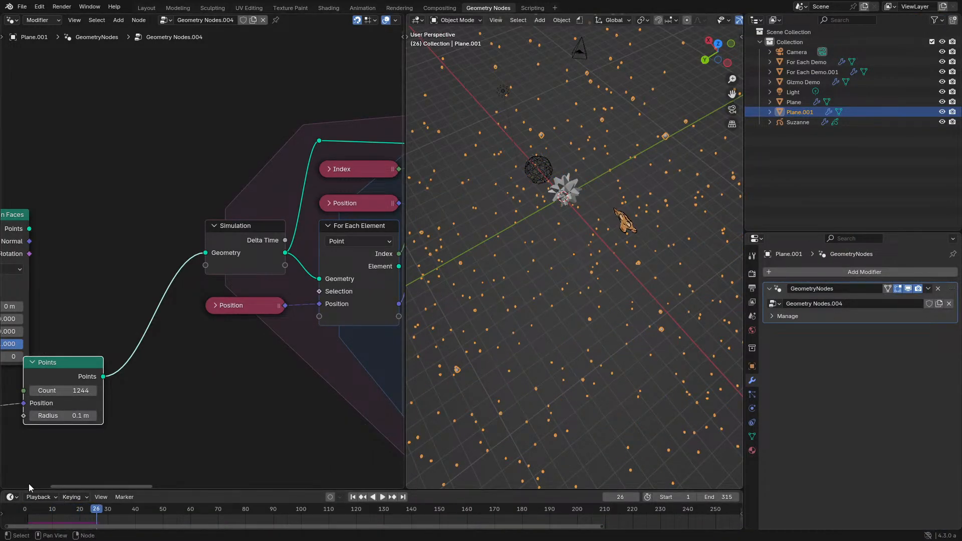
pyautogui.click(25, 509)
pyautogui.press('space')
pyautogui.moveTo(606, 321); pyautogui.dragTo(406, 316, button='middle')
pyautogui.hotkey('ctrl', 'space')
pyautogui.scroll(5, 478, 302)
pyautogui.moveTo(479, 303); pyautogui.dragTo(597, 294, button='middle')
pyautogui.scroll(3, 534, 263)
pyautogui.press('space')
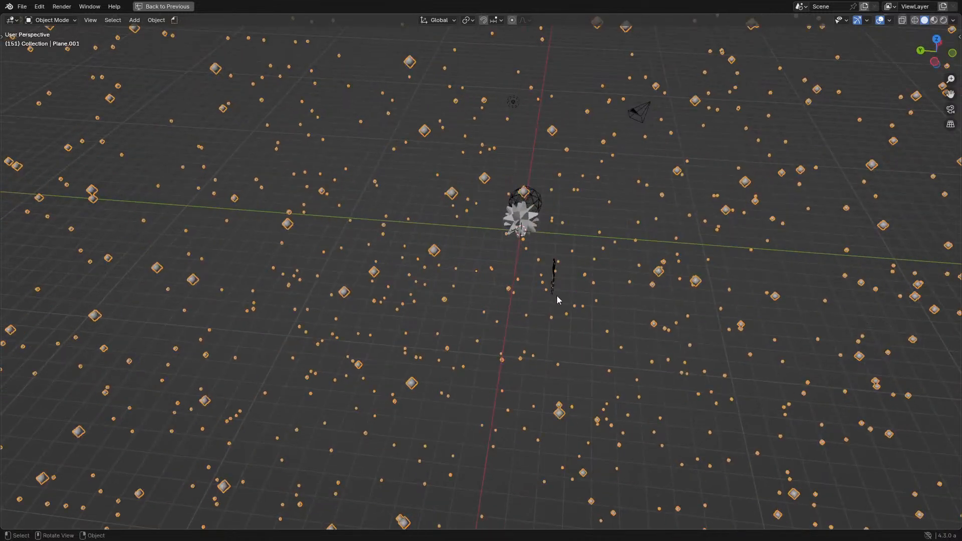
# - Place the Points and Random Value nodes before the Simulation input and move the Group Input and Distribute Points on Faces nodes away
pyautogui.hotkey('ctrl', 'space')
pyautogui.hotkey('ctrl', 'space')
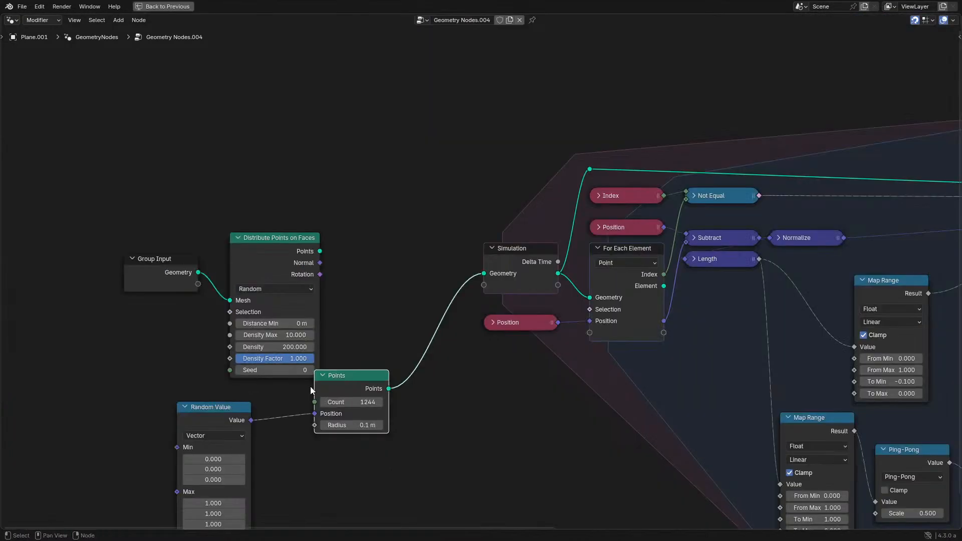
pyautogui.press('g')
pyautogui.click(383, 304)
pyautogui.moveTo(124, 229); pyautogui.dragTo(347, 327)
pyautogui.press('g')
pyautogui.click(190, 301)
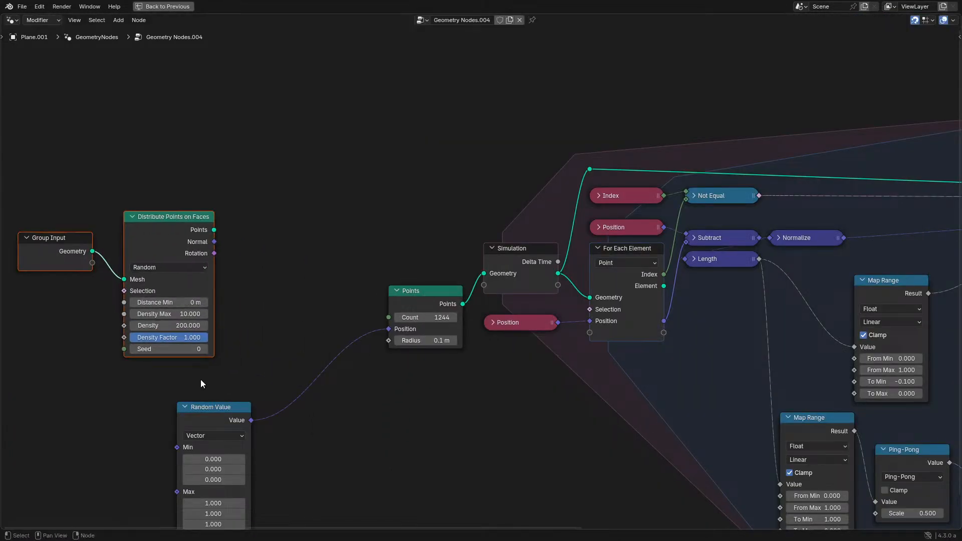
pyautogui.moveTo(195, 420); pyautogui.dragTo(306, 310)
# - Try to insert a Maximum math node between the Map Range result and the Scale node
pyautogui.moveTo(714, 311); pyautogui.dragTo(270, 310, button='middle')
pyautogui.scroll(1, 478, 248)
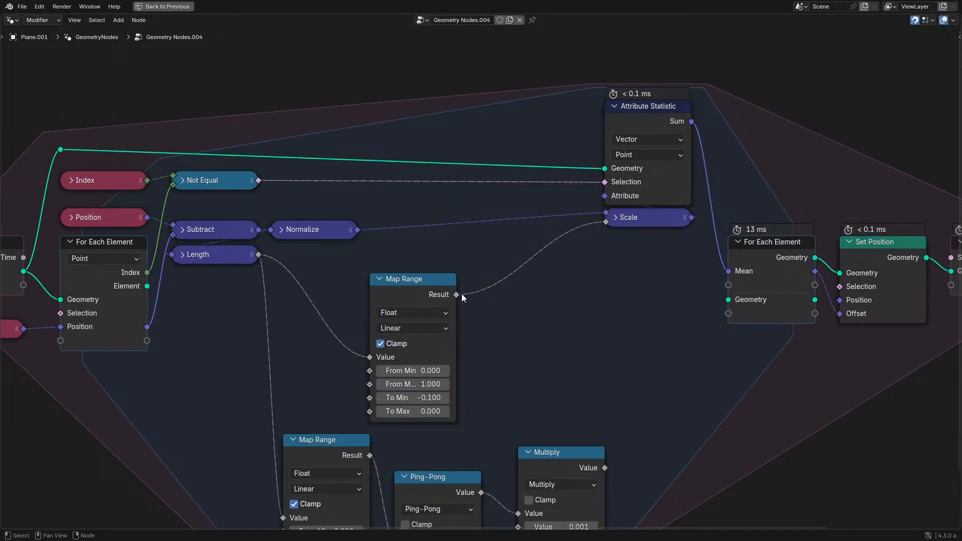
pyautogui.moveTo(461, 294); pyautogui.dragTo(636, 284)
pyautogui.write('m')
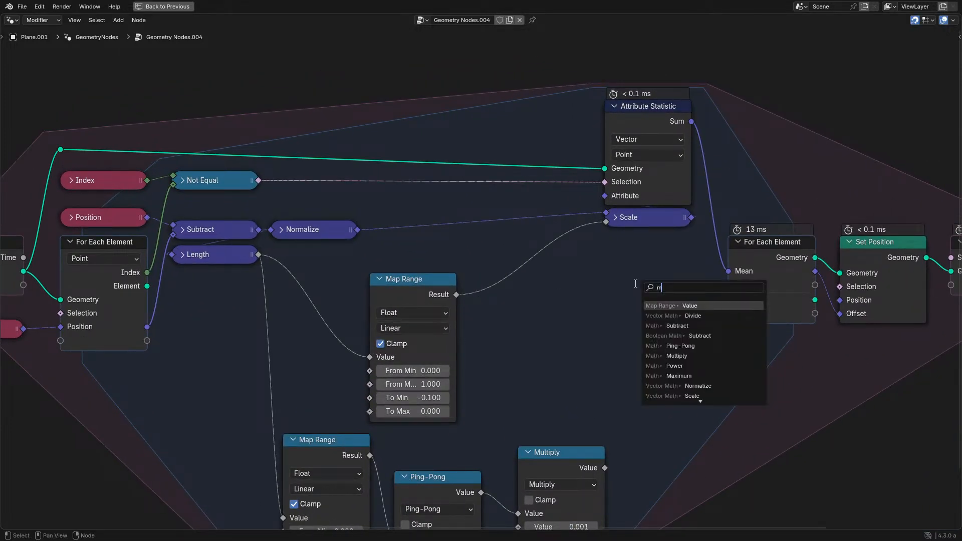
pyautogui.write('ax')
pyautogui.press('Return')
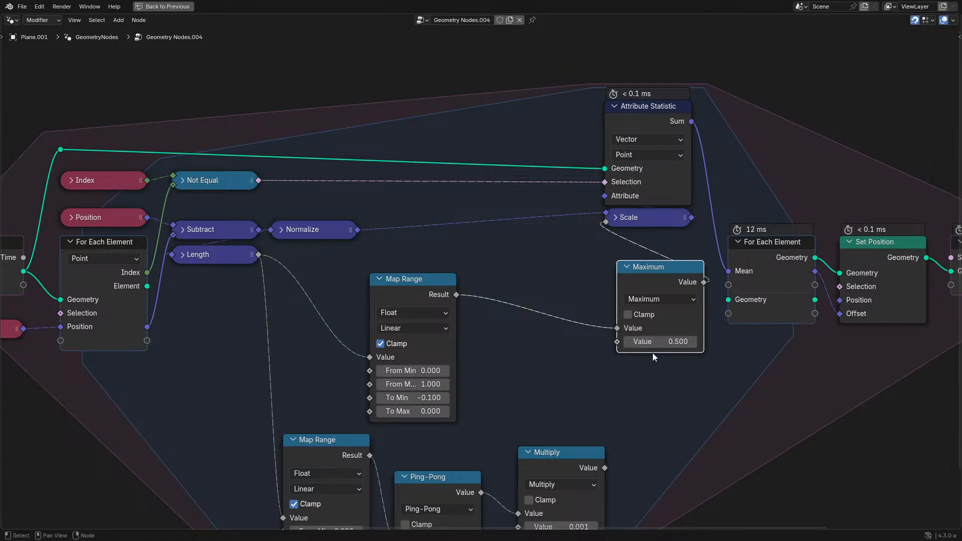
pyautogui.hotkey('ctrl', 'z')
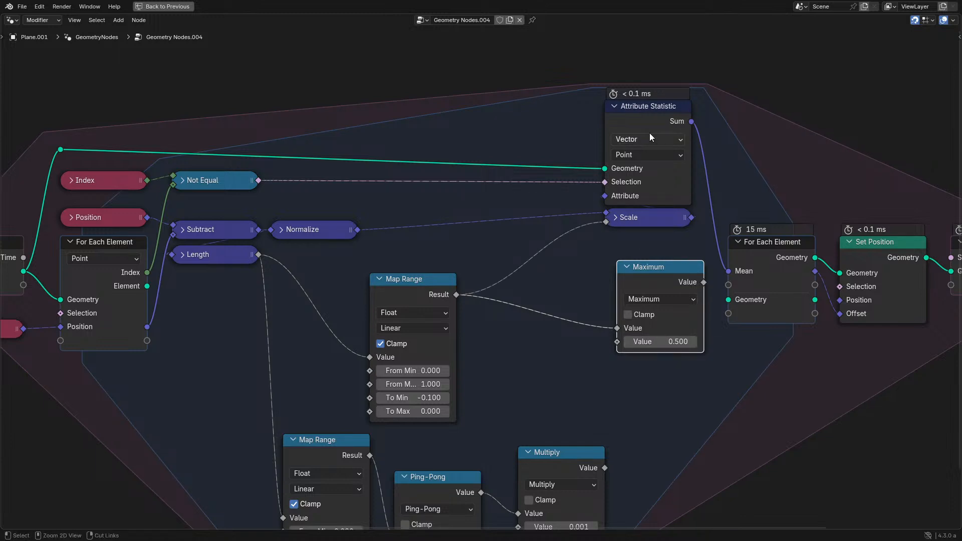
pyautogui.moveTo(686, 123); pyautogui.dragTo(587, 274)
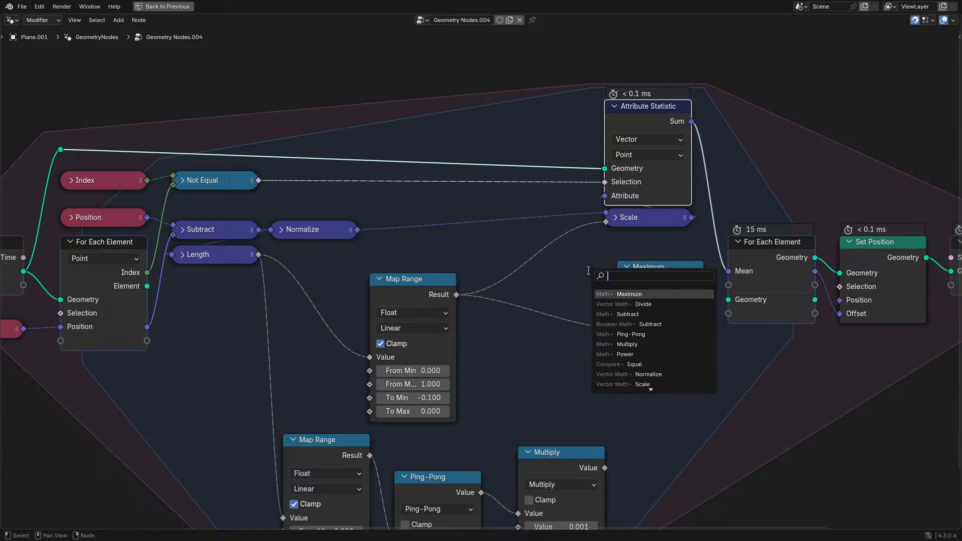
pyautogui.press('Escape')
pyautogui.click(655, 289)
pyautogui.press('x')
# - Move the Attribute Statistic and Scale nodes above the Map Range, beside the Normalize node
pyautogui.moveTo(453, 40); pyautogui.dragTo(435, 227)
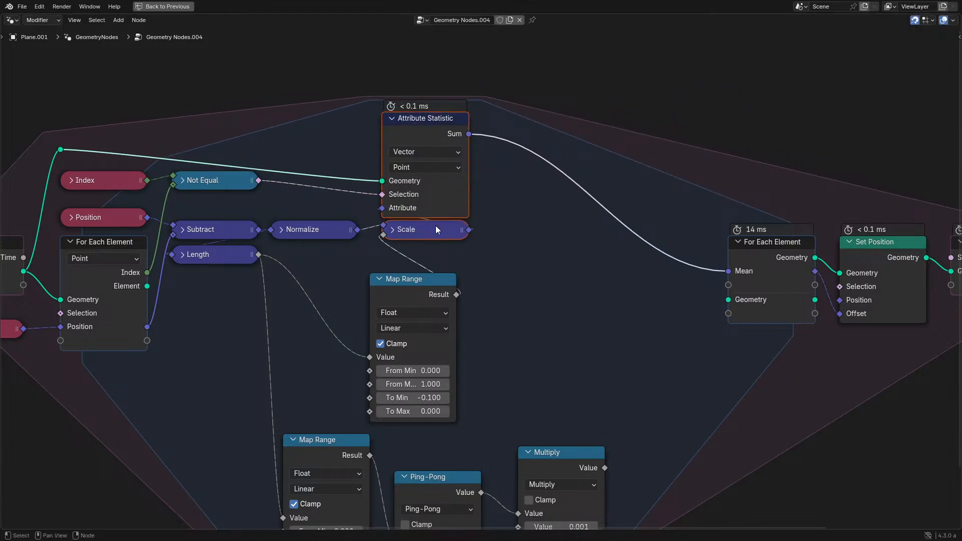
pyautogui.hotkey('ctrl', 'space')
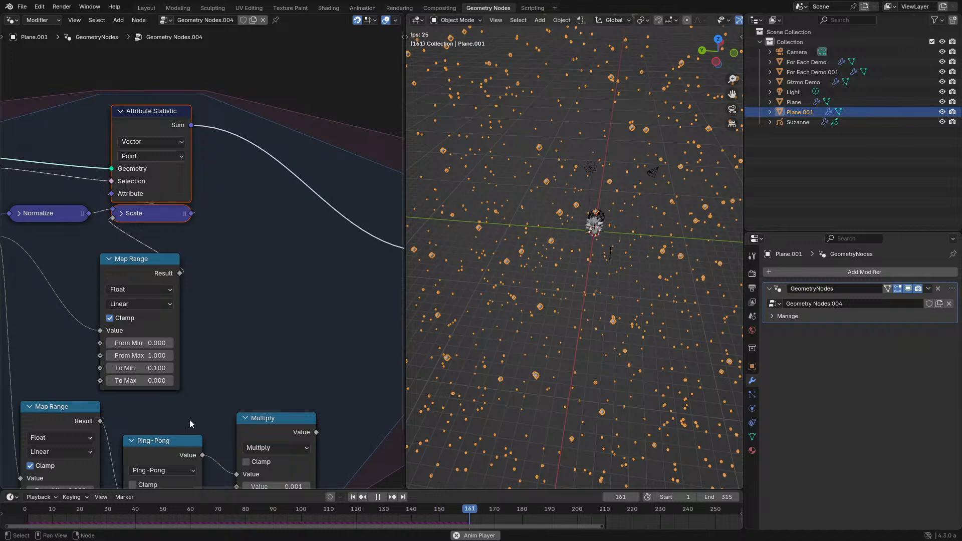
# - Set the To Min of the Map Range feeding Scale to -0.001 and replay the simulation from the first frame
pyautogui.click(155, 368)
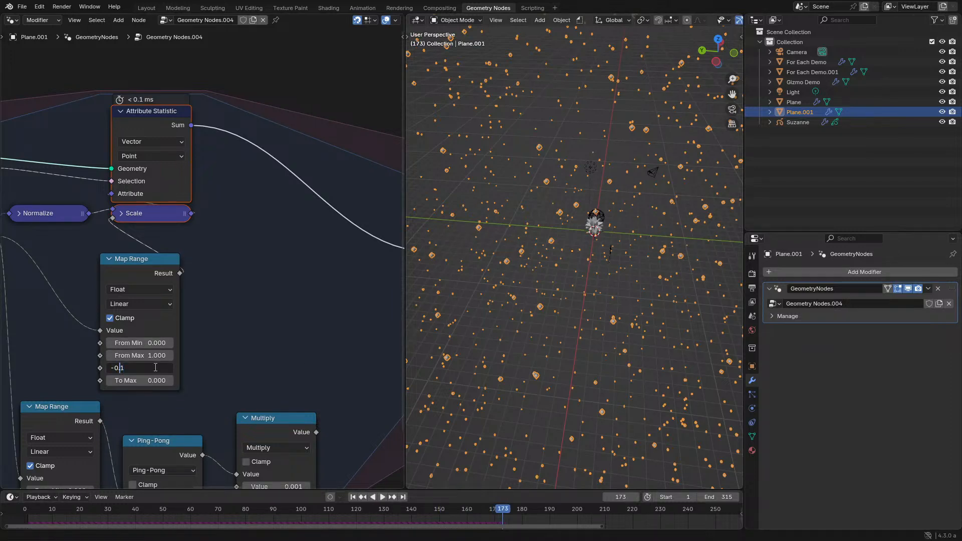
pyautogui.write('00')
pyautogui.press('Return')
pyautogui.press('space')
pyautogui.click(26, 511)
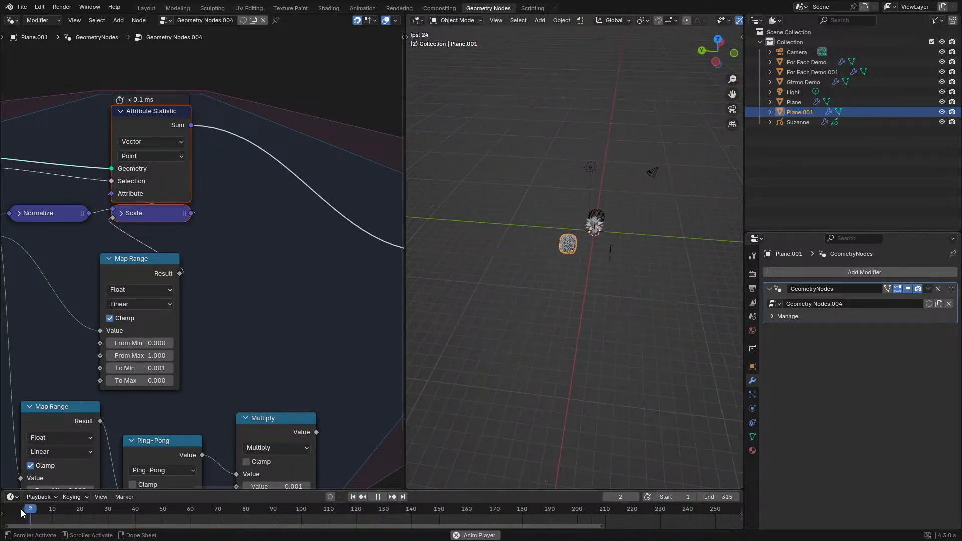
pyautogui.moveTo(604, 256); pyautogui.dragTo(557, 245, button='middle')
pyautogui.scroll(3, 558, 246)
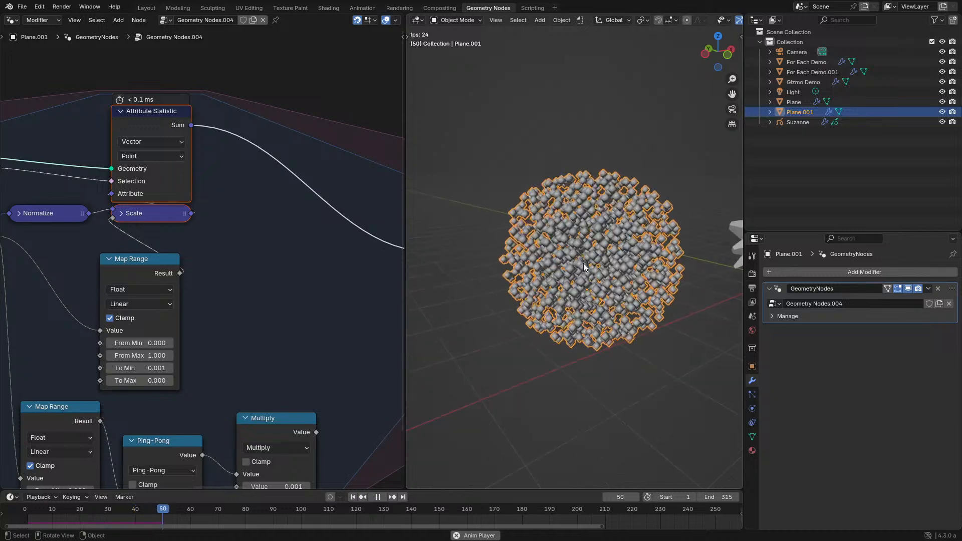
# - Set the Map Range's To Min to -0.01 and examine the point cloud from several angles as it plays
pyautogui.click(152, 368)
pyautogui.press('BackSpace')
pyautogui.press('BackSpace')
pyautogui.write('1')
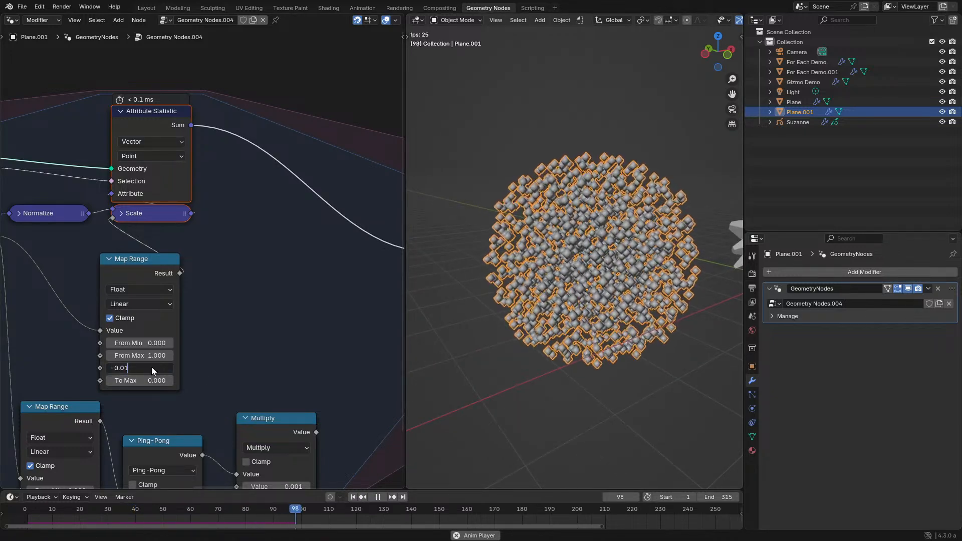
pyautogui.press('Return')
pyautogui.moveTo(612, 305); pyautogui.dragTo(585, 305, button='middle')
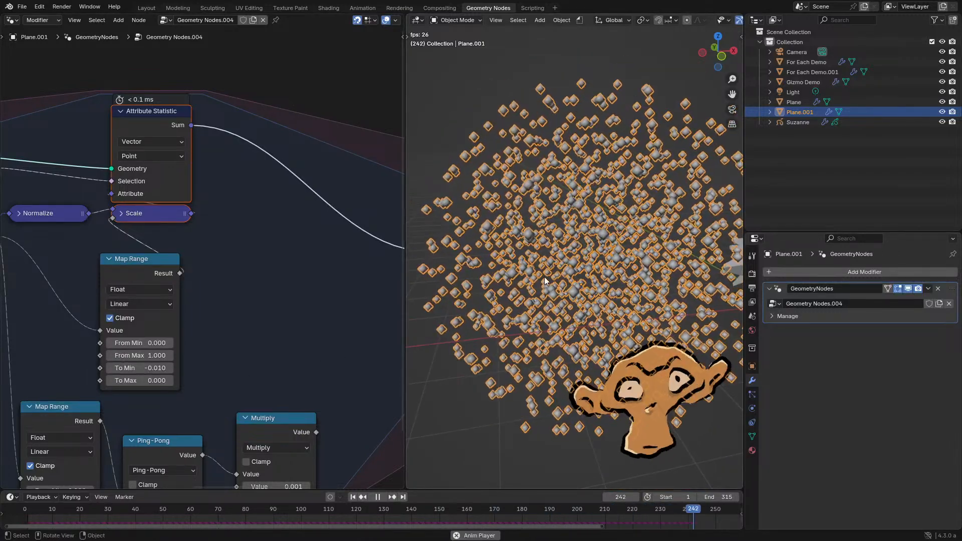
pyautogui.moveTo(543, 279); pyautogui.dragTo(483, 290, button='middle')
pyautogui.press('space')
pyautogui.scroll(-2, 503, 309)
pyautogui.press('space')
pyautogui.press('space')
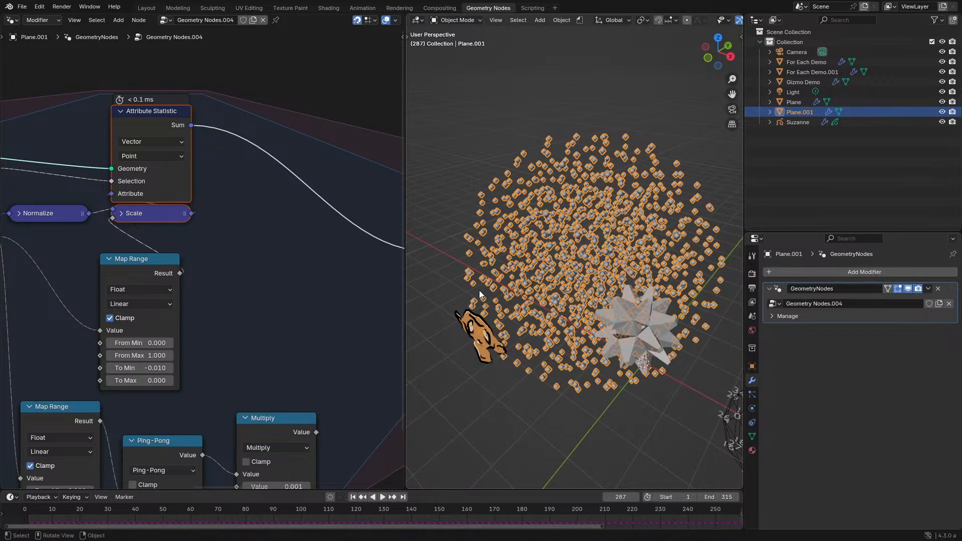
# - Delete the unused Map Range, Ping-Pong and Multiply nodes
pyautogui.moveTo(177, 296); pyautogui.dragTo(239, 239, button='middle')
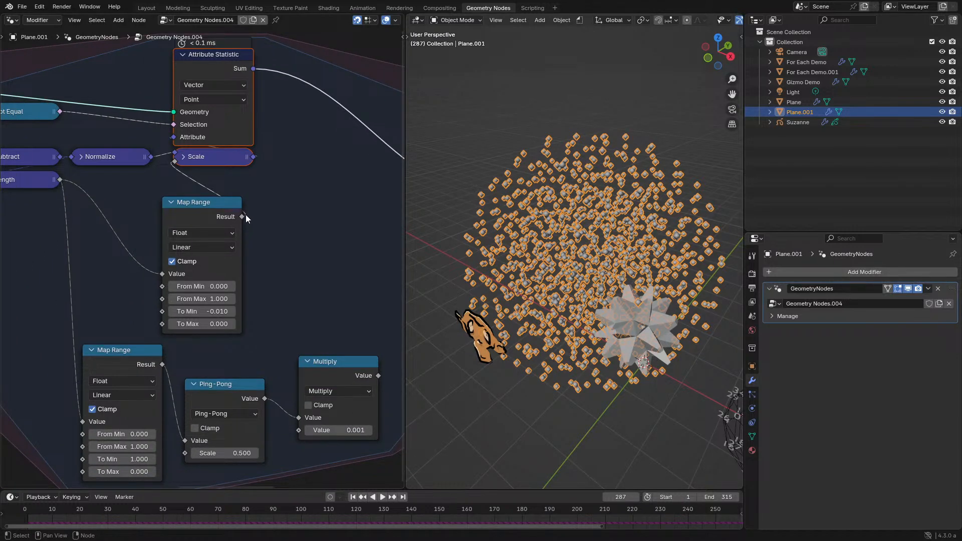
pyautogui.moveTo(64, 426); pyautogui.dragTo(379, 353)
pyautogui.press('x')
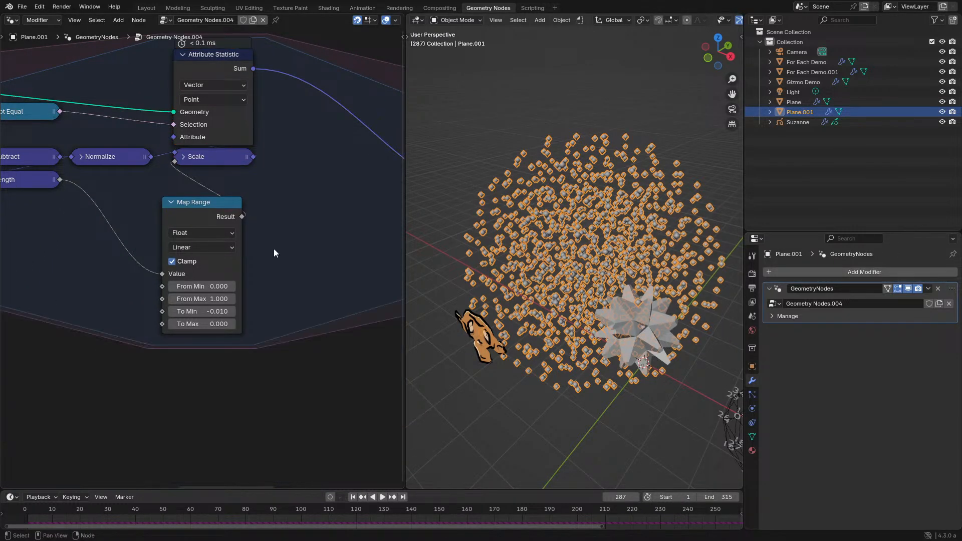
# - Align the Scale, Subtract, Length and Normalize nodes in a compact row above the Map Range in an enlarged node editor
pyautogui.hotkey('ctrl', 'space')
pyautogui.scroll(2, 518, 159)
pyautogui.click(518, 158)
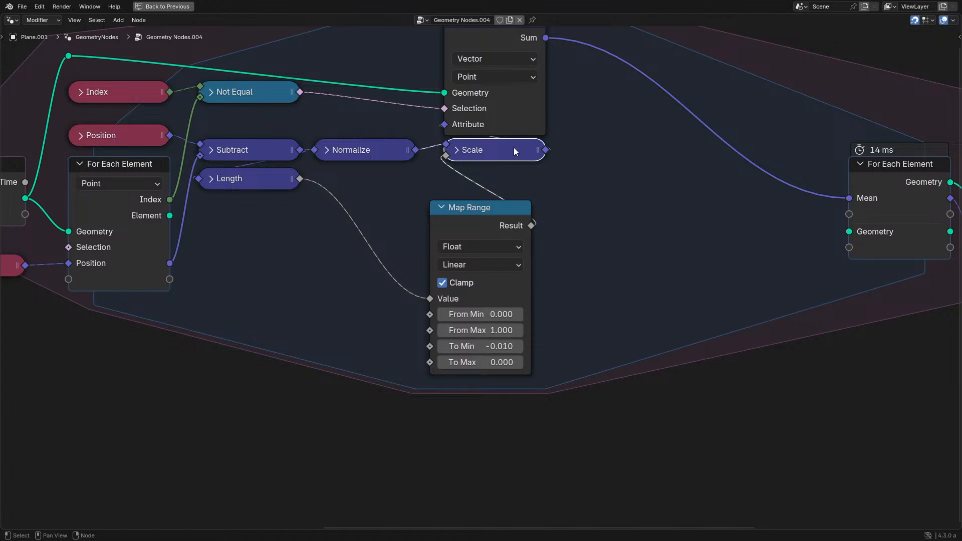
pyautogui.press('g')
pyautogui.click(504, 159)
pyautogui.moveTo(244, 217); pyautogui.dragTo(374, 134)
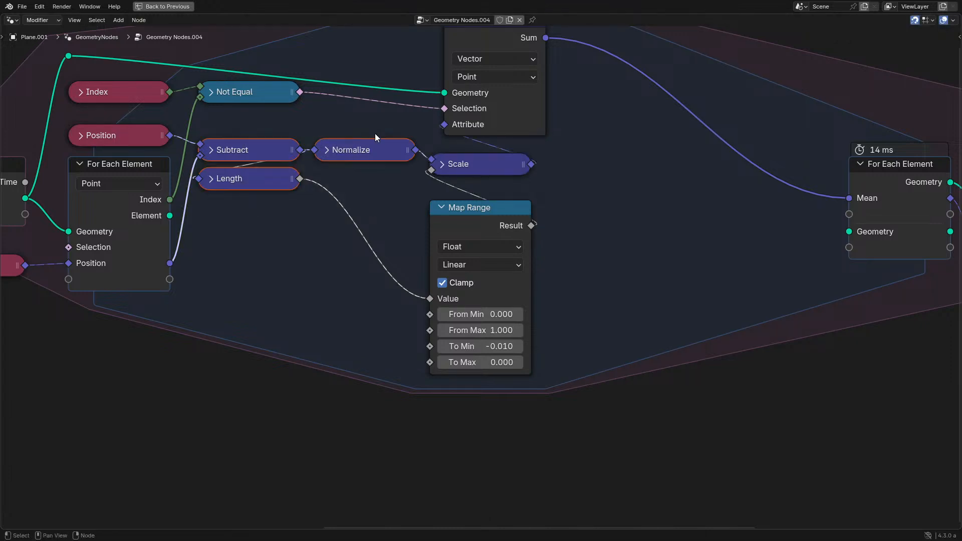
pyautogui.press('g')
pyautogui.click(374, 149)
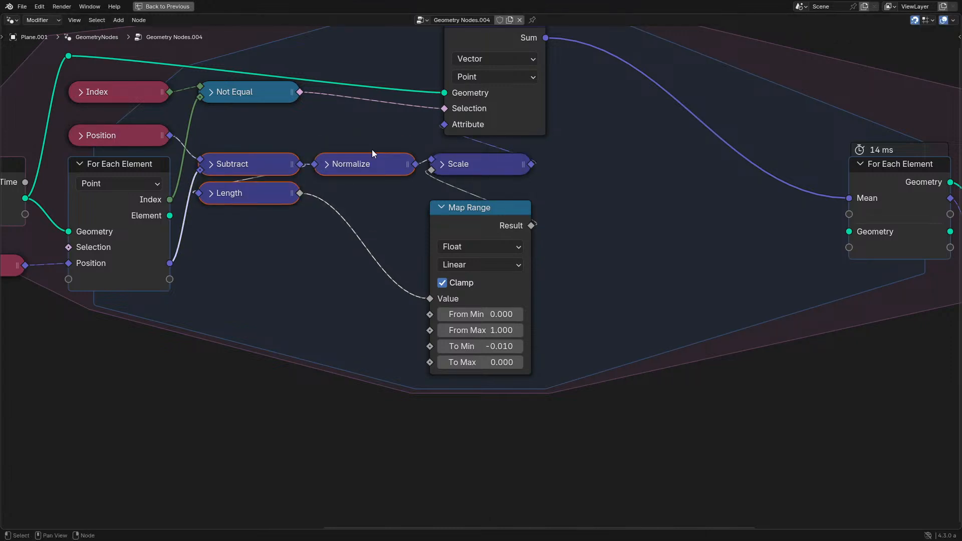
pyautogui.click(476, 160)
pyautogui.hotkey('shift', 'd')
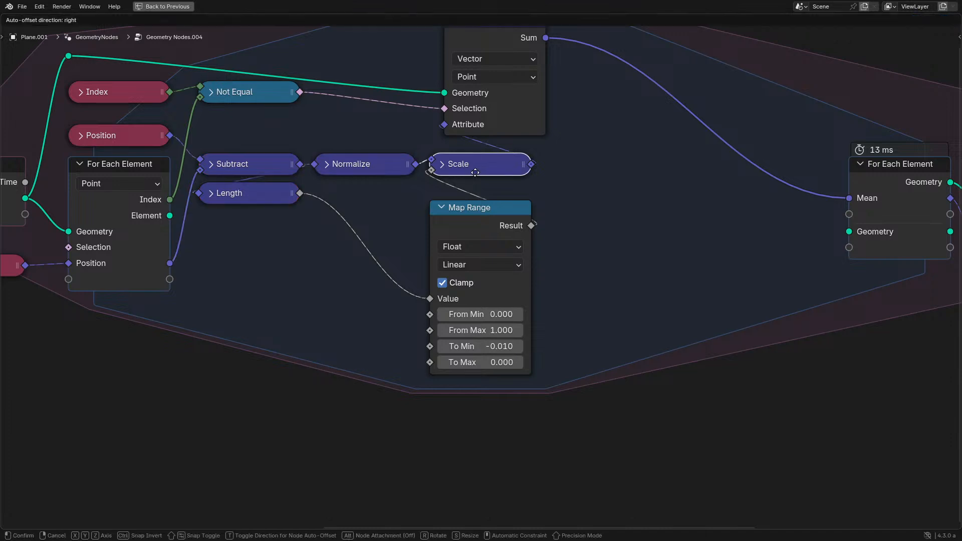
pyautogui.click(606, 216)
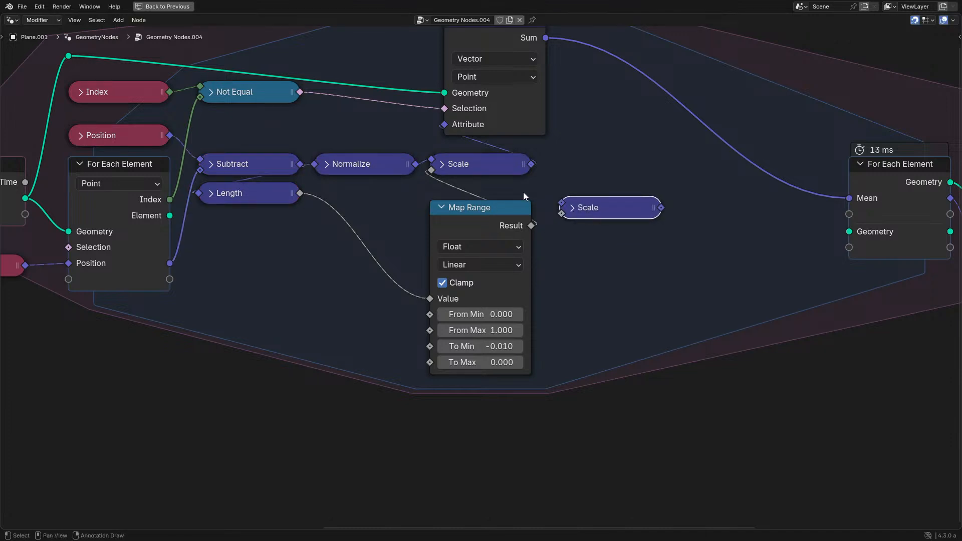
pyautogui.press('x')
# - Duplicate the Subtract, Normalize, Length, Scale and Map Range chain with its input links and place it below the original
pyautogui.moveTo(255, 272); pyautogui.dragTo(470, 152)
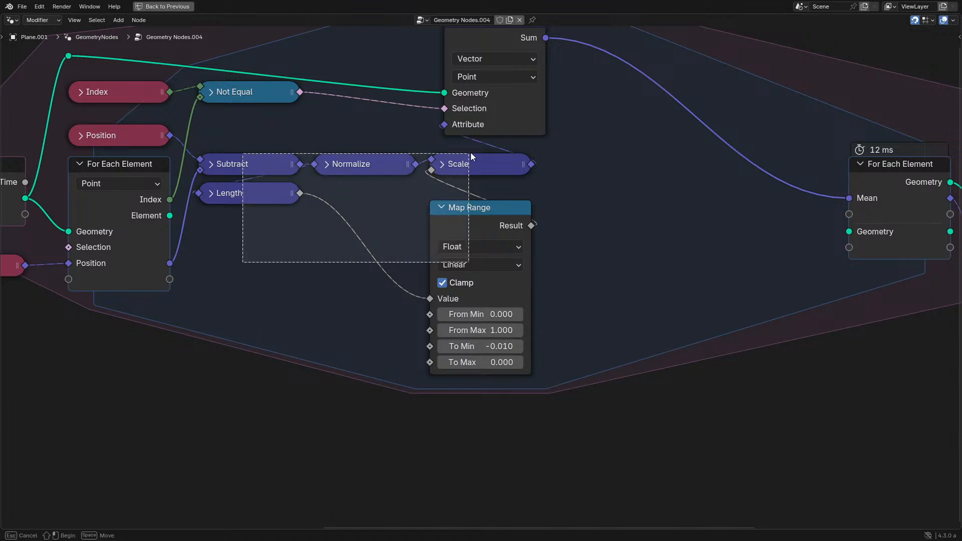
pyautogui.hotkey('shift', 'd')
pyautogui.click(474, 432)
# - Add a collapsed vector Add node that sums the outputs of the original and duplicated Scale nodes
pyautogui.write('ad')
pyautogui.moveTo(532, 164); pyautogui.dragTo(584, 205)
pyautogui.press('Return')
pyautogui.click(611, 195)
pyautogui.press('h')
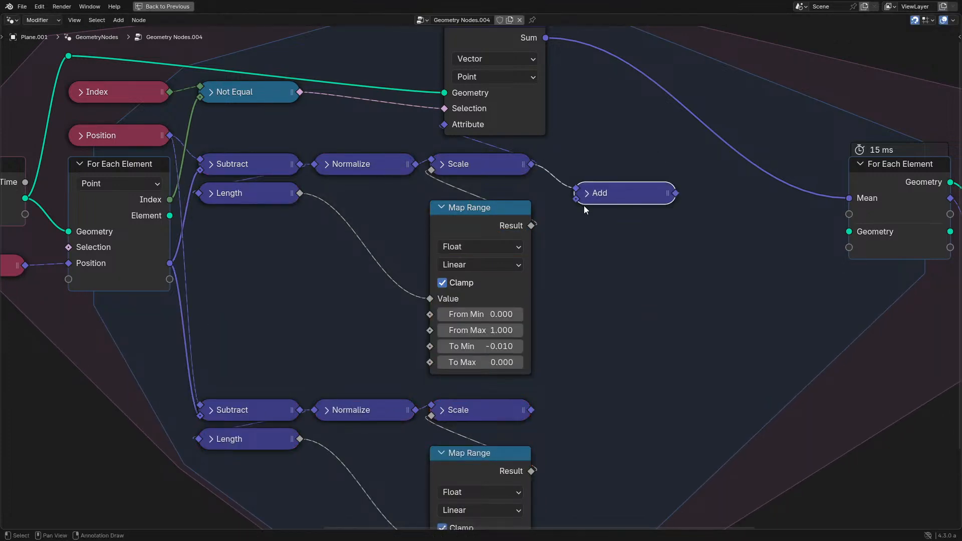
pyautogui.moveTo(531, 411); pyautogui.dragTo(573, 216)
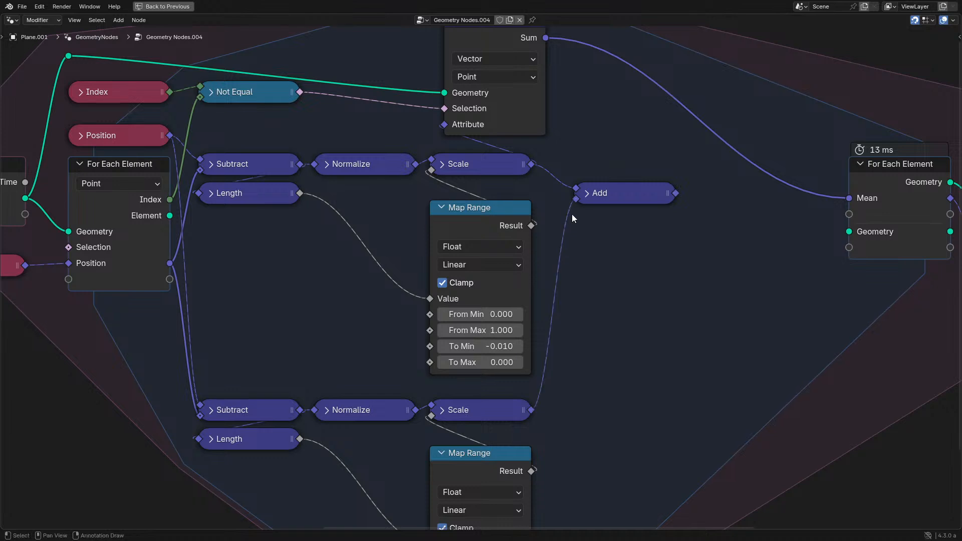
# - Feed the summed vector Add output into Attribute Statistic's Attribute and set the lower Map Range's To Min to 0.010
pyautogui.moveTo(675, 193); pyautogui.dragTo(462, 133)
pyautogui.hotkey('ctrl', 'space')
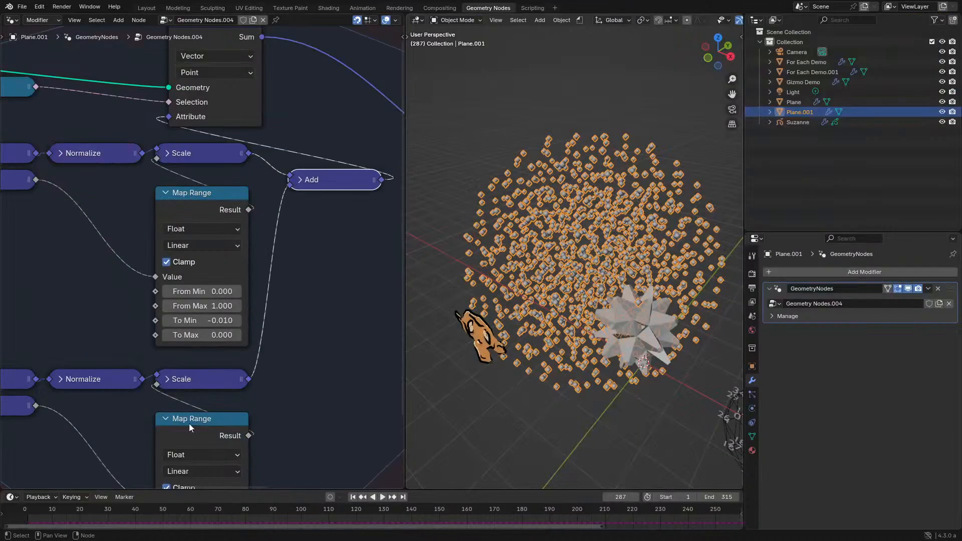
pyautogui.moveTo(188, 423); pyautogui.dragTo(197, 284, button='middle')
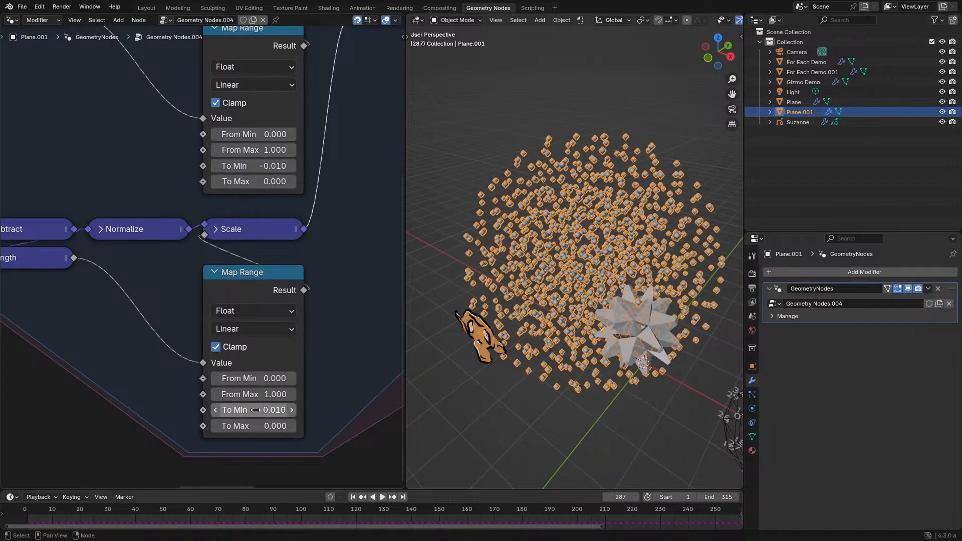
pyautogui.press('space')
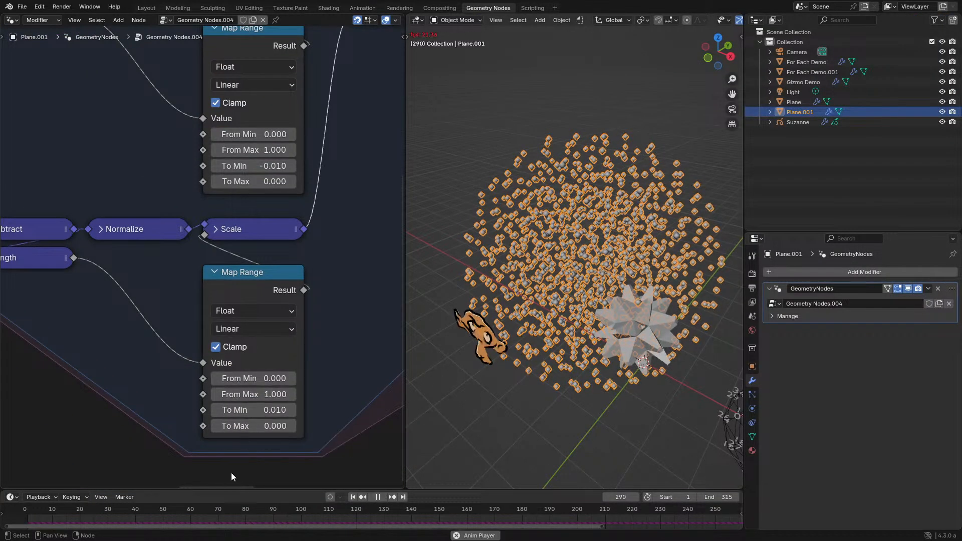
pyautogui.press('space')
# - Set the lower Map Range's From Min to 0.5 and replay the simulation from the first frame
pyautogui.click(261, 379)
pyautogui.write('.5')
pyautogui.press('Return')
pyautogui.press('space')
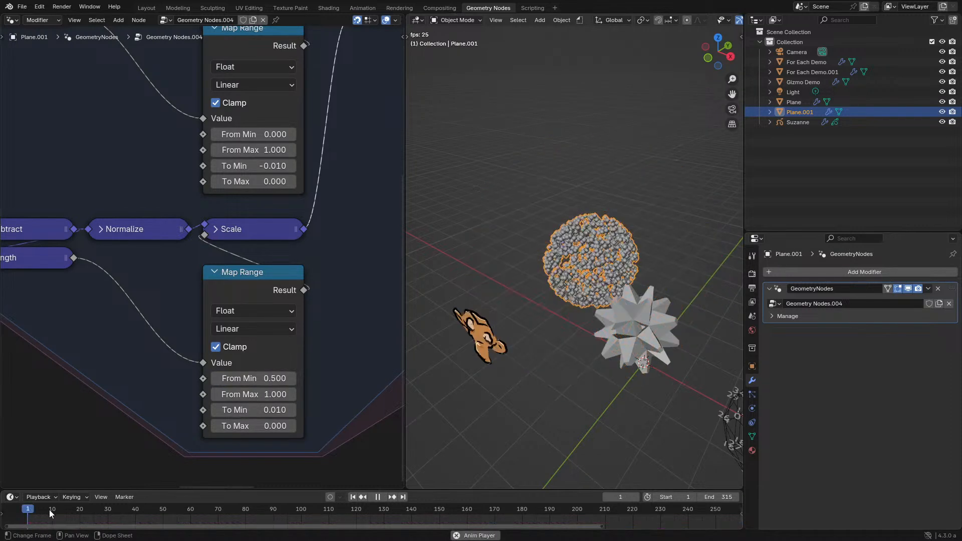
pyautogui.click(34, 505)
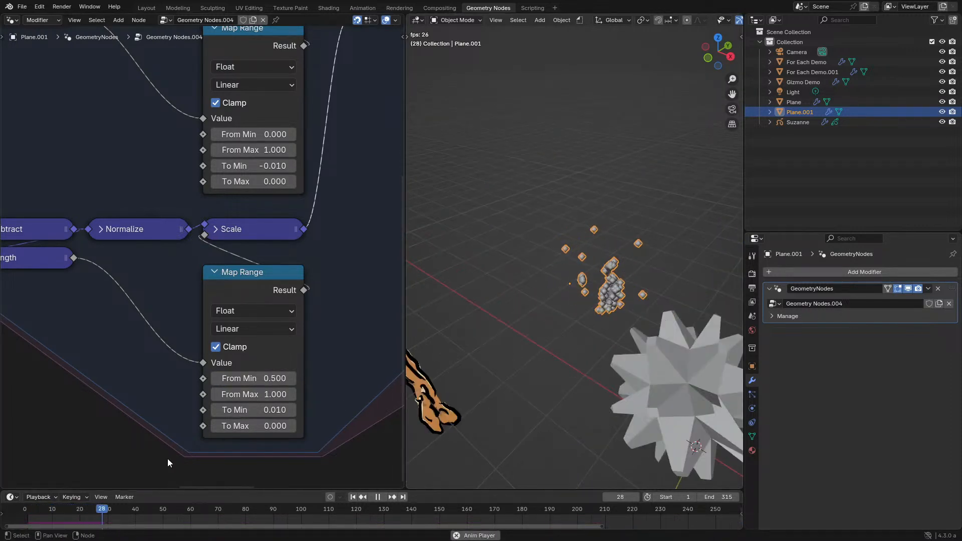
pyautogui.click(25, 511)
pyautogui.press('space')
pyautogui.press('space')
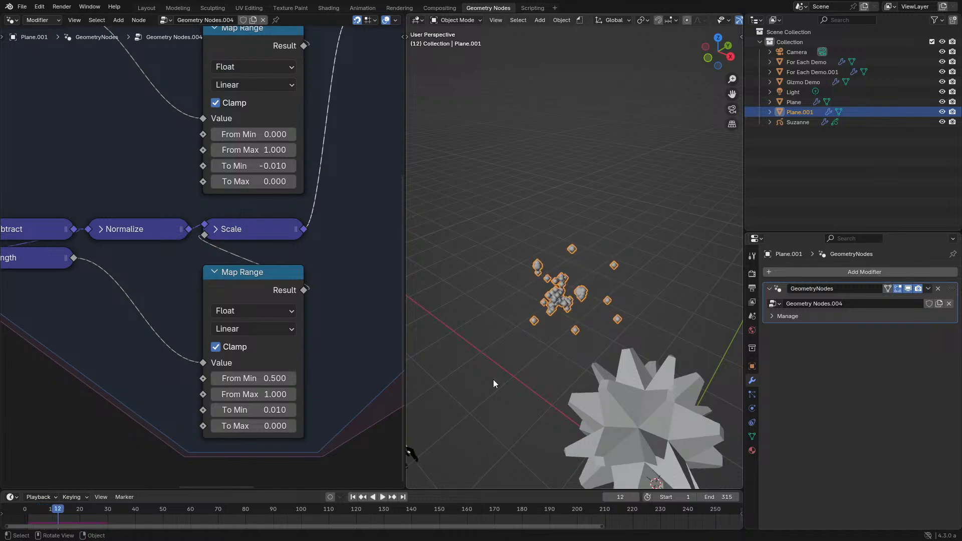
# - Try a To Min of 0 on the lower Map Range and replay the simulation from the start
pyautogui.doubleClick(264, 410)
pyautogui.write('0')
pyautogui.press('Return')
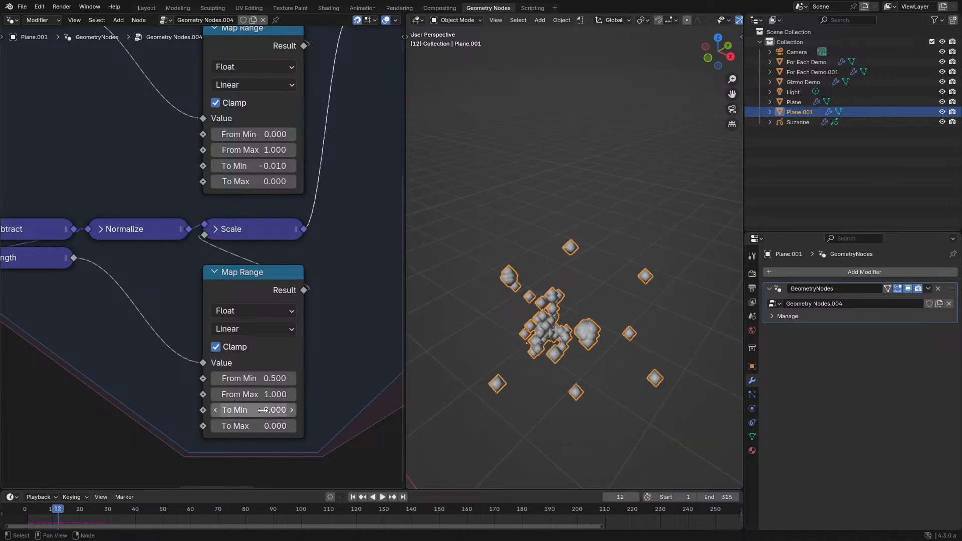
pyautogui.press('space')
pyautogui.moveTo(34, 506); pyautogui.dragTo(25, 512)
pyautogui.scroll(-5, 531, 350)
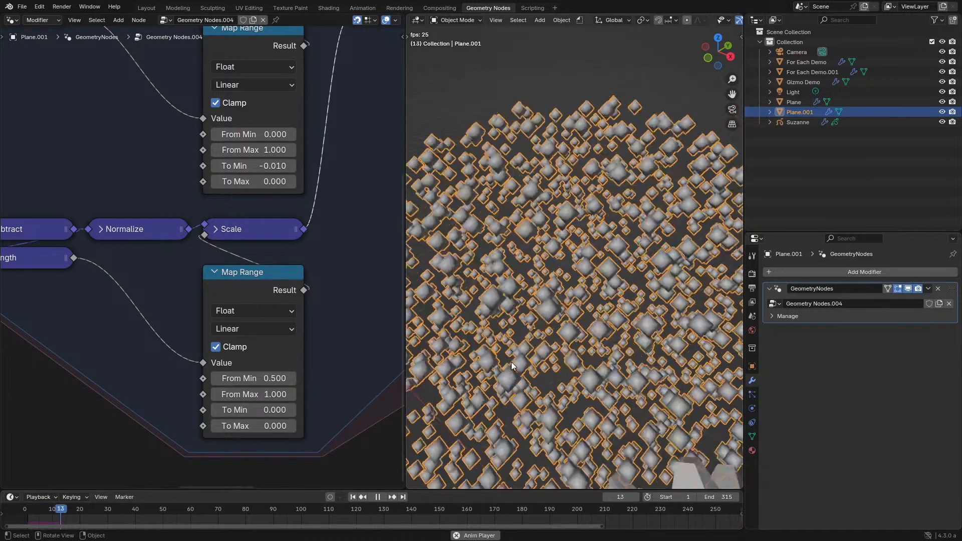
pyautogui.moveTo(537, 348); pyautogui.dragTo(461, 328, button='middle')
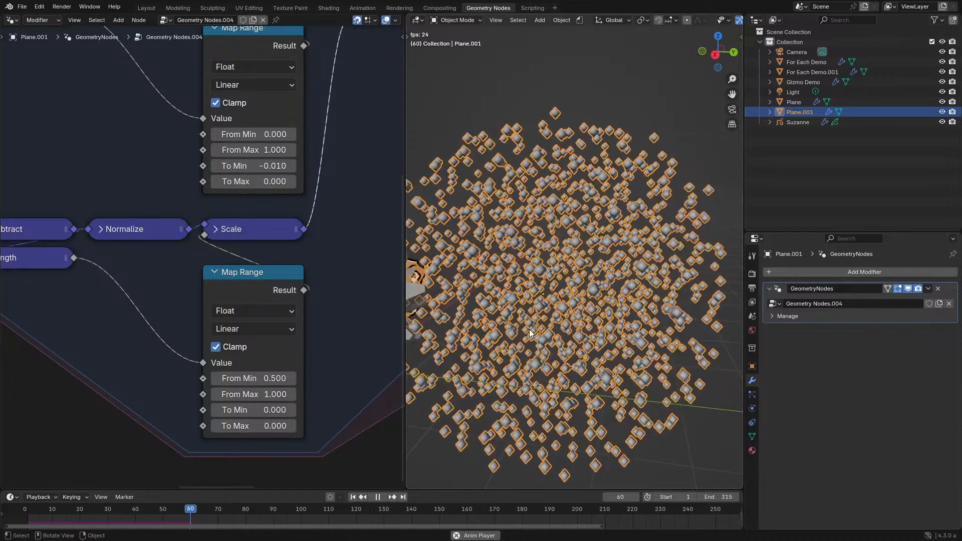
pyautogui.scroll(-2, 529, 329)
pyautogui.moveTo(529, 329); pyautogui.dragTo(522, 306, button='middle')
# - Set the lower Map Range's To Min to 0.001 and replay the simulation from the start
pyautogui.click(251, 410)
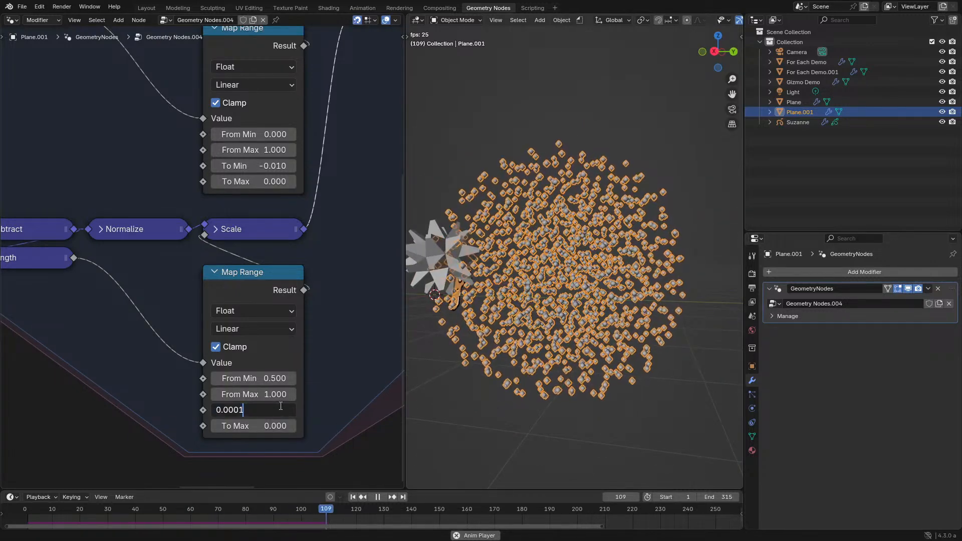
pyautogui.write('0.001')
pyautogui.press('Return')
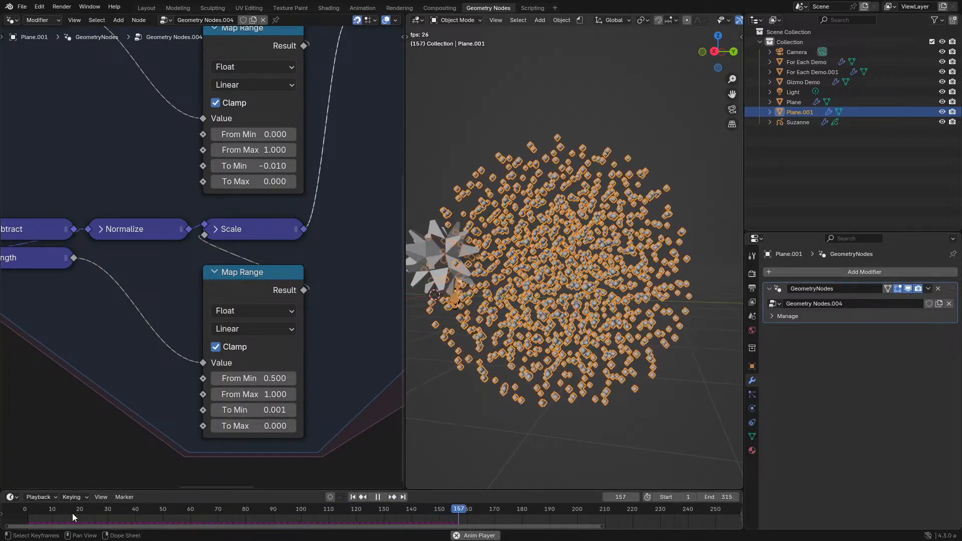
pyautogui.click(23, 510)
pyautogui.moveTo(617, 322); pyautogui.dragTo(576, 321, button='middle')
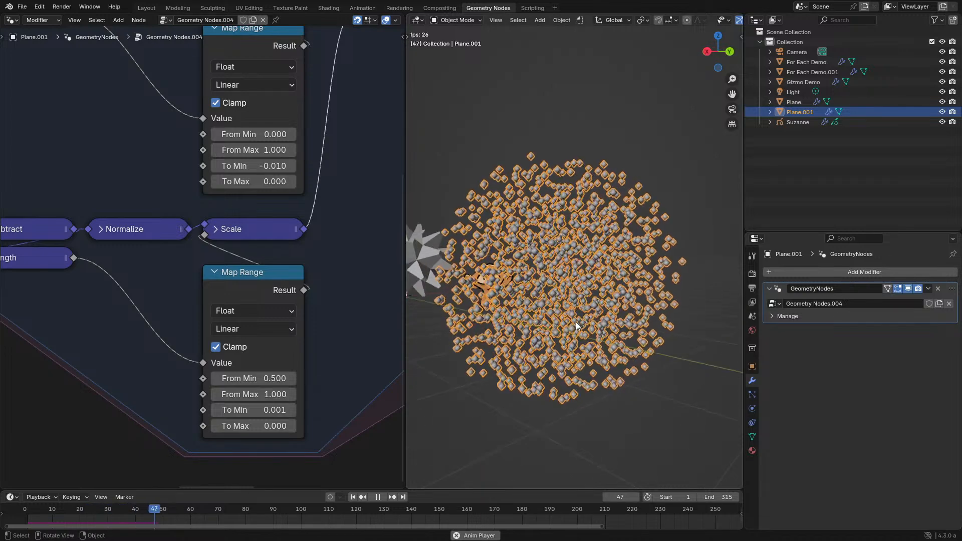
# - Set the lower Map Range's From Max to 2 and check the point cloud during playback
pyautogui.click(251, 394)
pyautogui.write('2')
pyautogui.press('Return')
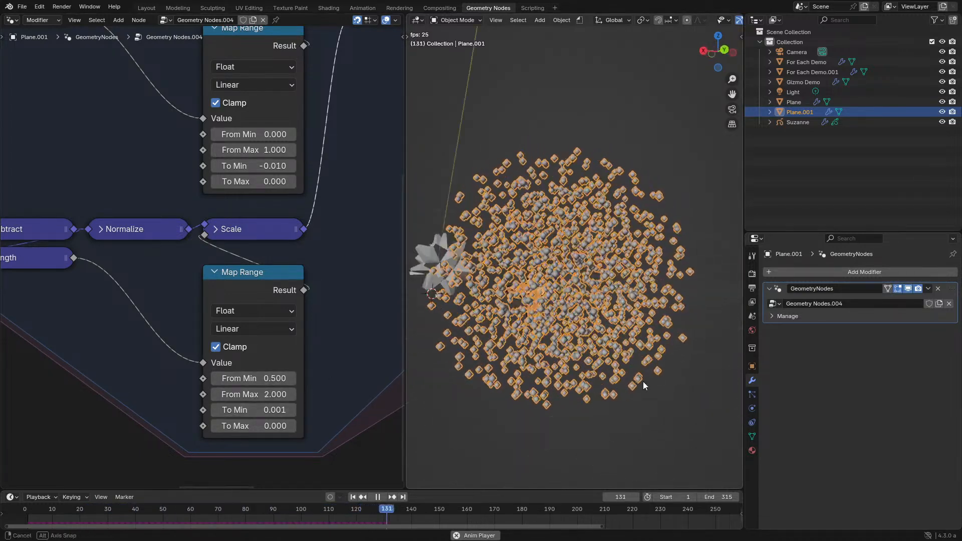
pyautogui.moveTo(501, 400); pyautogui.dragTo(522, 384, button='middle')
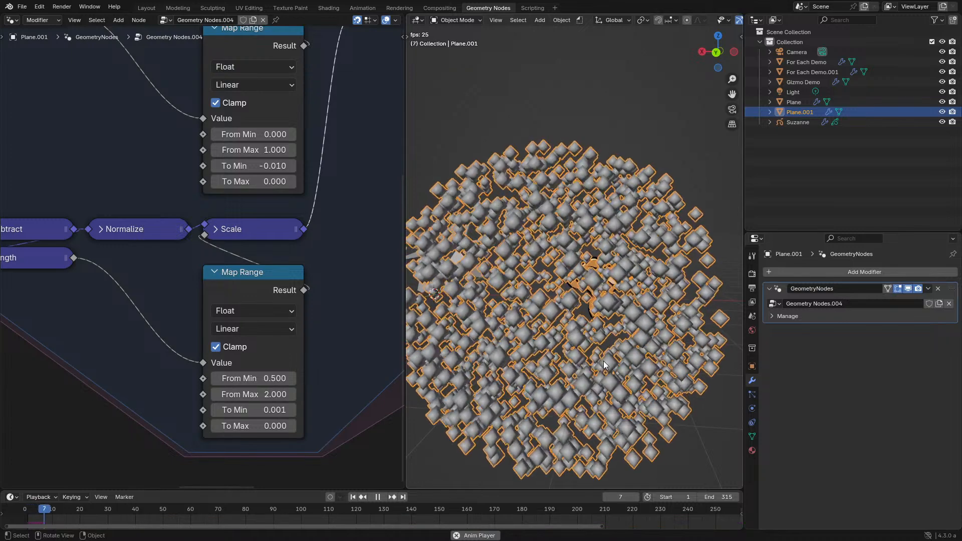
pyautogui.moveTo(603, 361); pyautogui.dragTo(478, 371, button='middle')
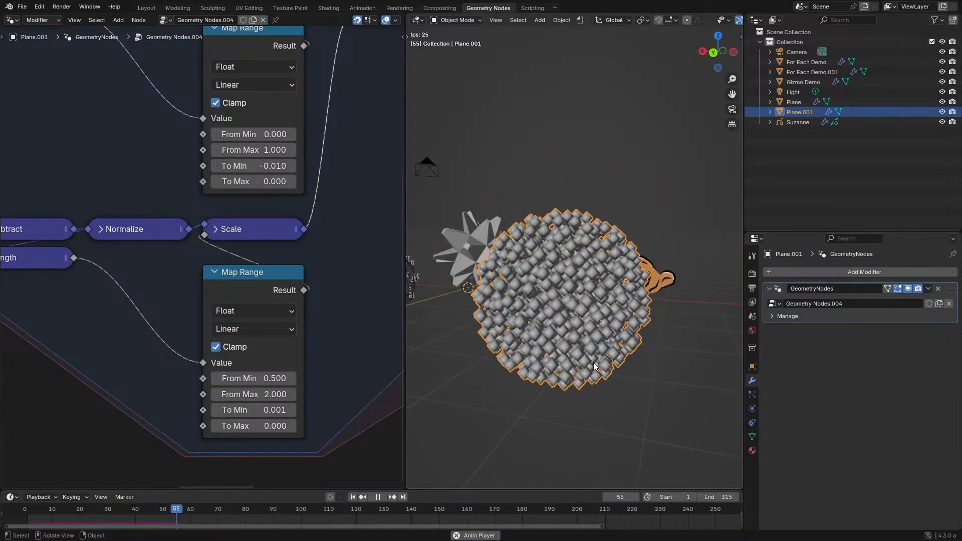
# - Stop playback and add a Noise Texture node with Normalize turned off below the For Each Element output in the enlarged node editor
pyautogui.press('space')
pyautogui.hotkey('ctrl', 'space')
pyautogui.scroll(-7, 190, 300)
pyautogui.moveTo(215, 252); pyautogui.dragTo(241, 335, button='middle')
pyautogui.scroll(5, 593, 281)
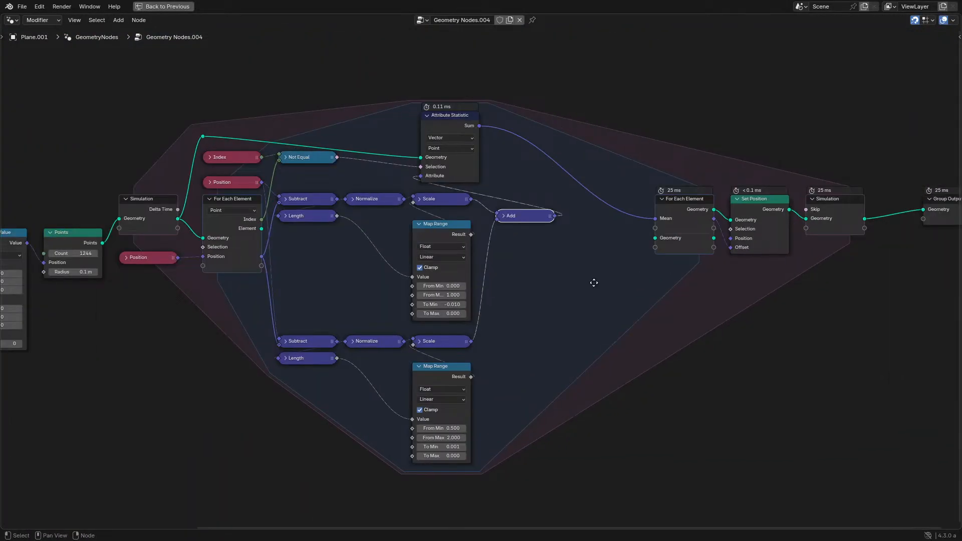
pyautogui.hotkey('shift', 'a')
pyautogui.write('noi')
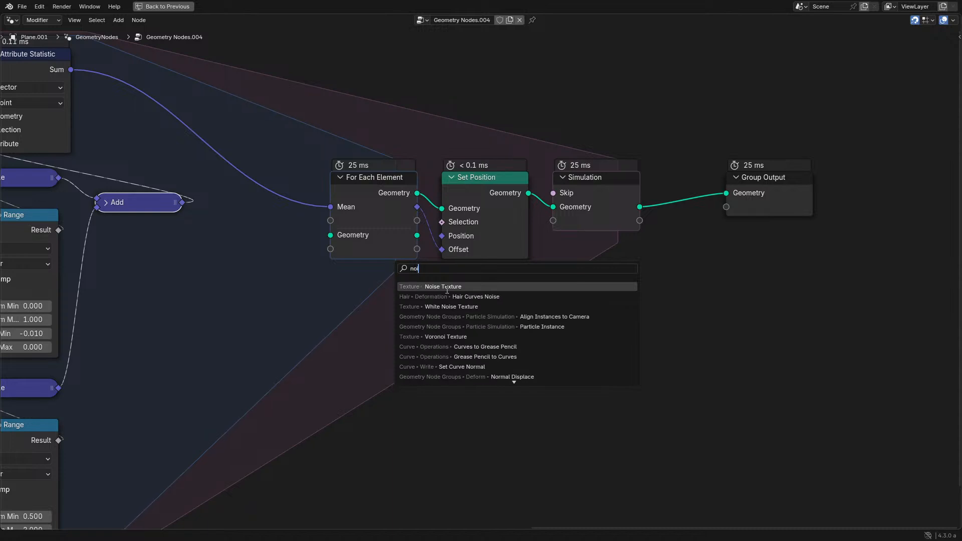
pyautogui.press('Return')
pyautogui.click(366, 370)
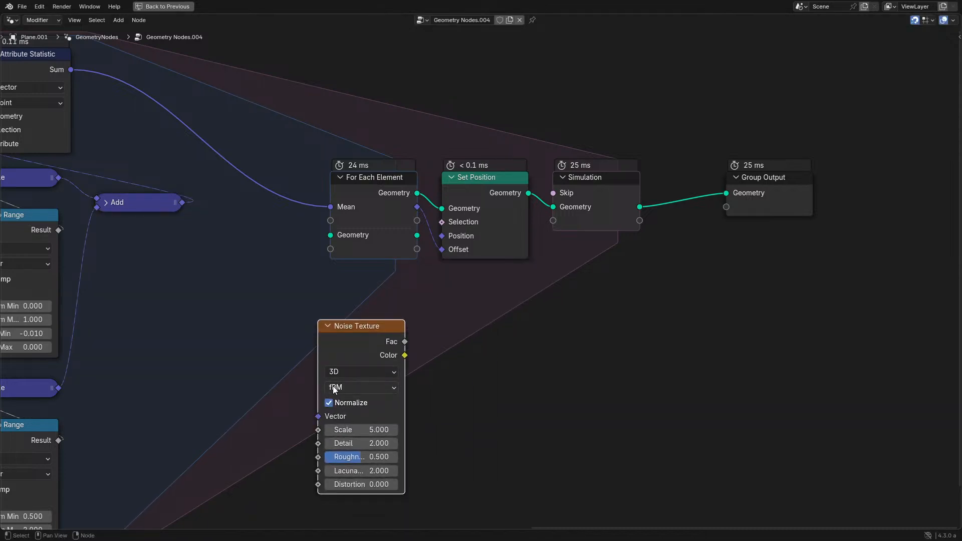
pyautogui.press('g')
pyautogui.click(390, 377)
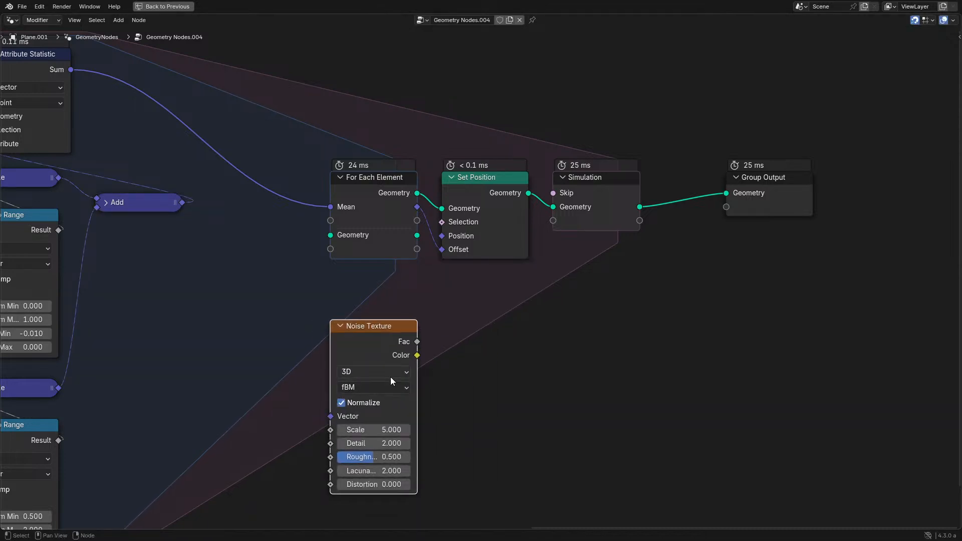
# - Create a vector Add node that sums the For Each Element's Mean output and the noise Color passed through a new Scale node
pyautogui.moveTo(417, 206); pyautogui.dragTo(493, 341)
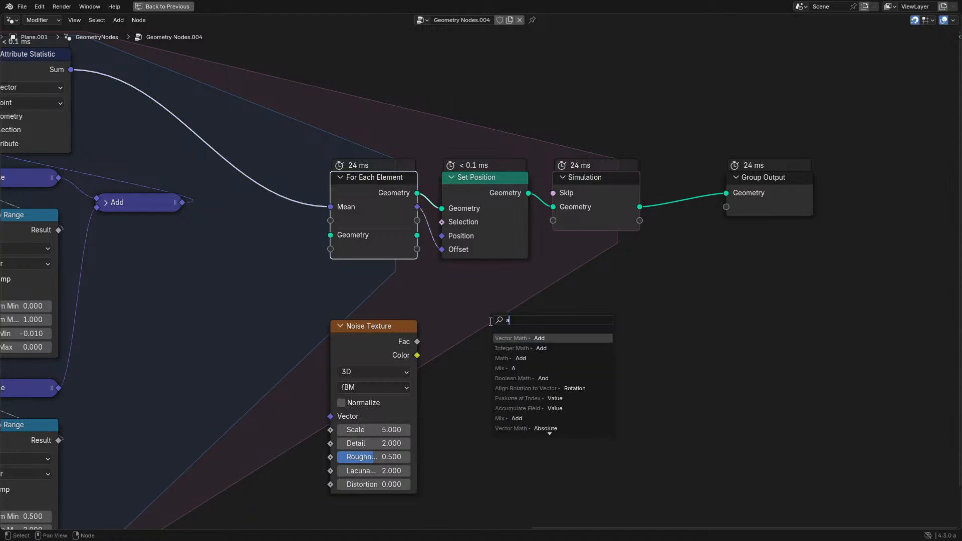
pyautogui.write('add')
pyautogui.press('Return')
pyautogui.moveTo(417, 355); pyautogui.dragTo(453, 450)
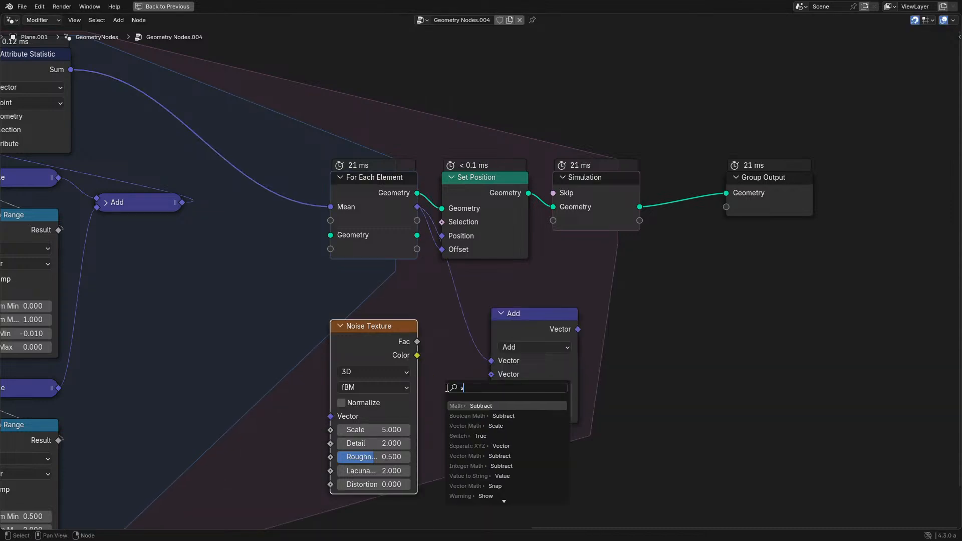
pyautogui.write('scale')
pyautogui.press('Return')
pyautogui.moveTo(491, 371); pyautogui.dragTo(492, 372)
# - Collapse the new Add node, stack it and Scale beneath Set Position, and connect the sum to Set Position's Offset
pyautogui.click(533, 326)
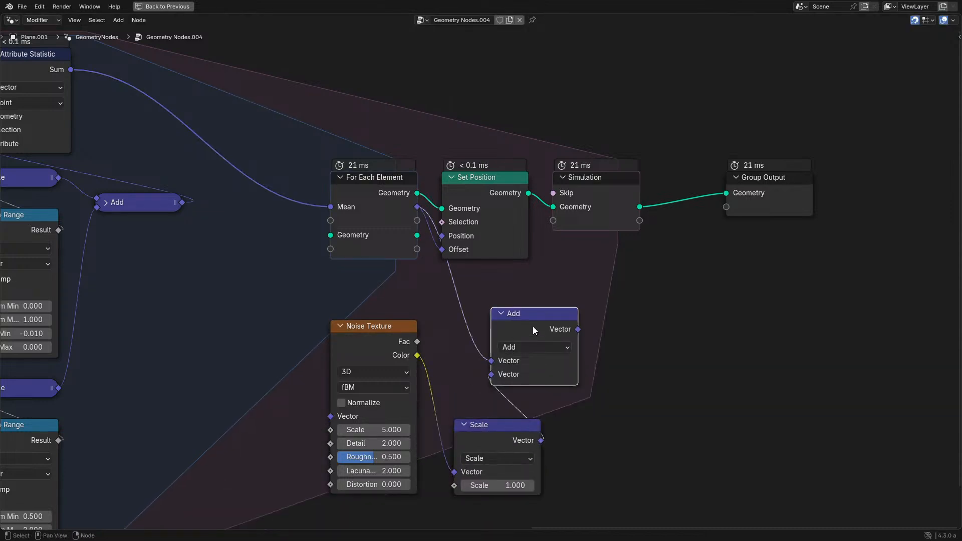
pyautogui.press('h')
pyautogui.press('g')
pyautogui.click(486, 312)
pyautogui.moveTo(510, 431); pyautogui.dragTo(497, 323)
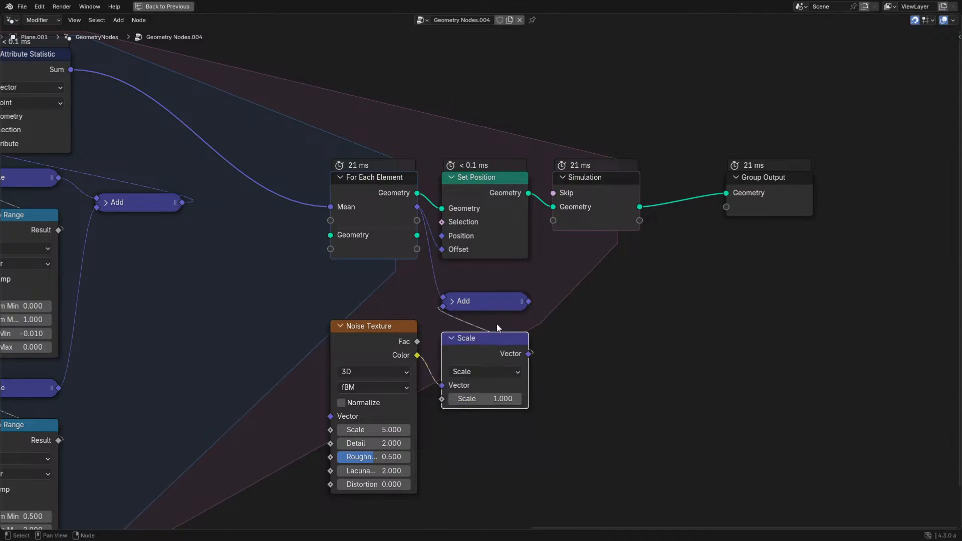
pyautogui.click(517, 303)
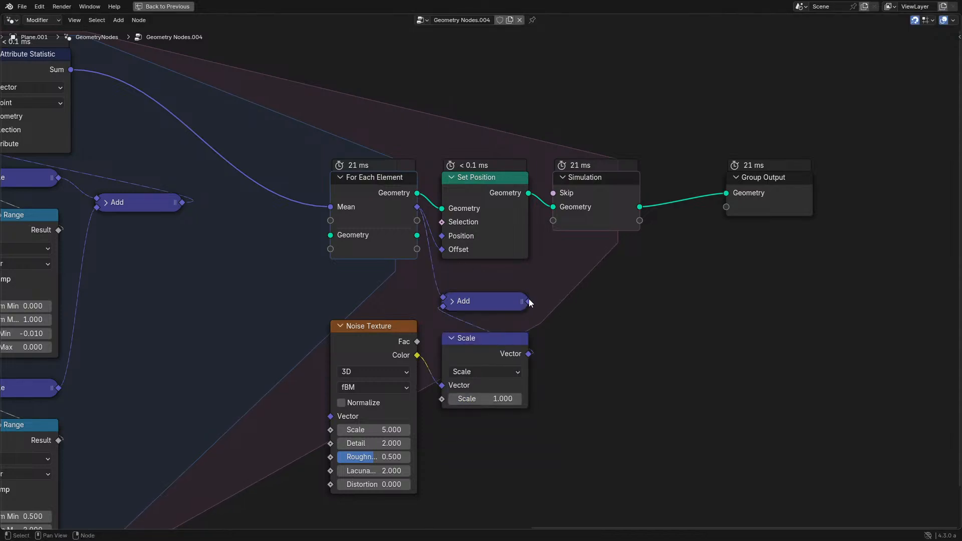
pyautogui.moveTo(445, 250); pyautogui.dragTo(445, 249)
# - Play the simulation while setting the noise Scale node's factor to 0.1 and the Noise Texture's Scale to 1 and Detail to 0
pyautogui.hotkey('ctrl', 'space')
pyautogui.press('space')
pyautogui.click(216, 367)
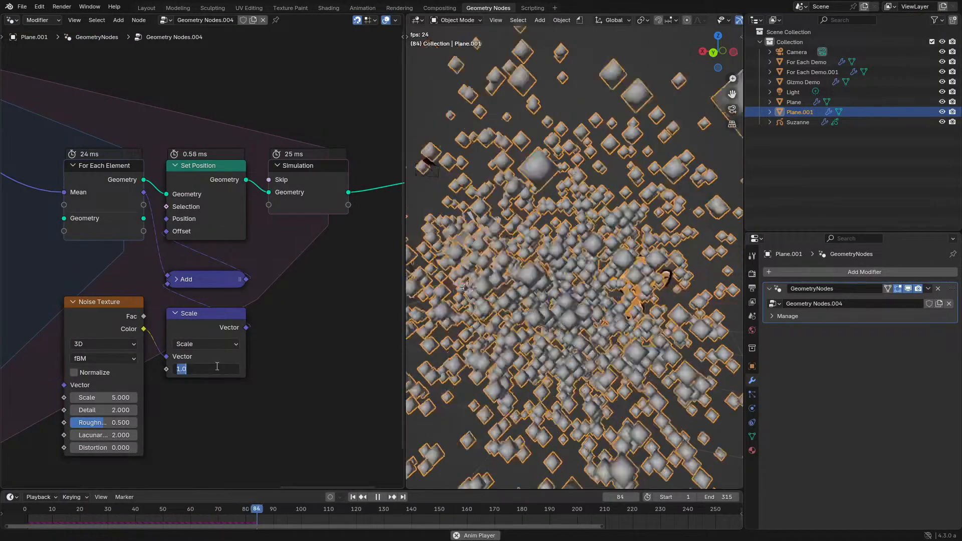
pyautogui.write('.1')
pyautogui.press('Return')
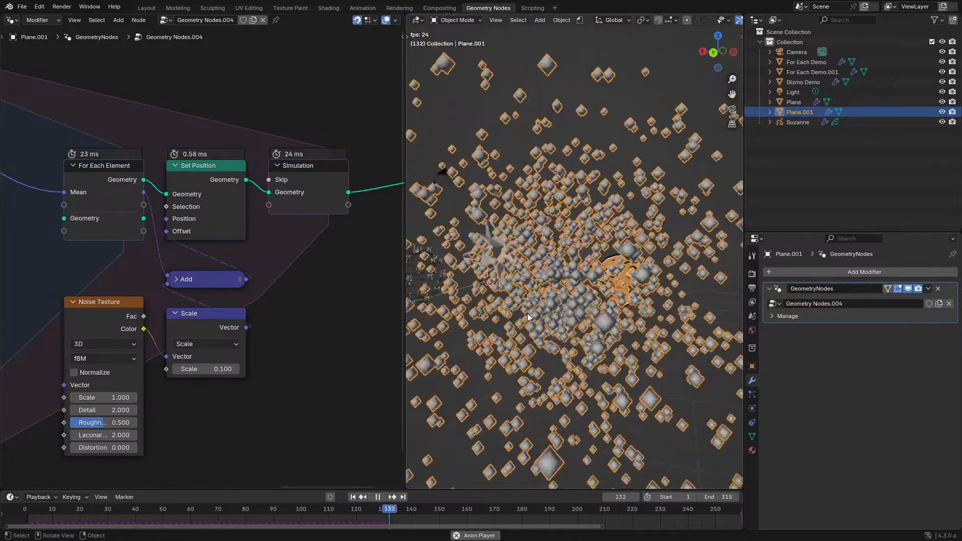
pyautogui.moveTo(530, 305); pyautogui.dragTo(534, 328, button='middle')
pyautogui.moveTo(116, 411); pyautogui.dragTo(75, 410)
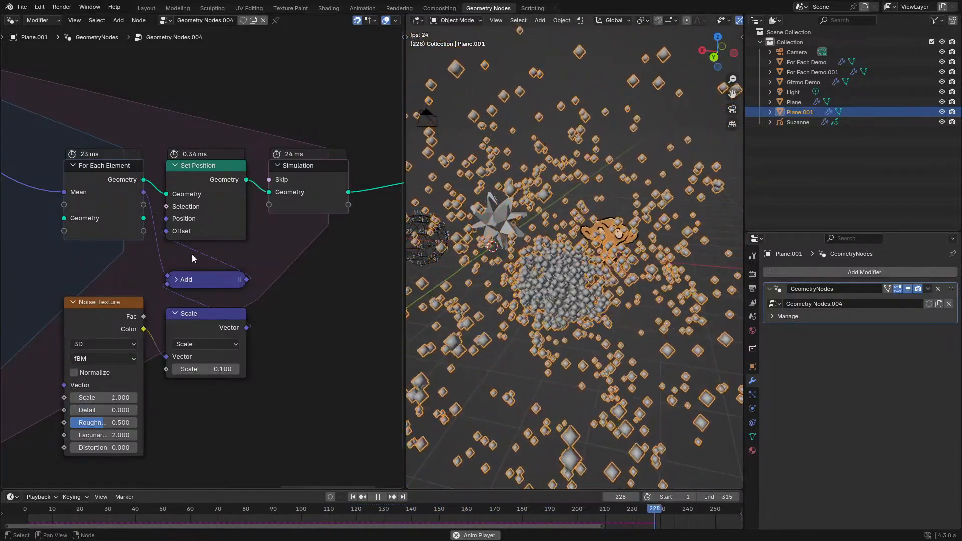
# - Examine how the noise-driven points cluster during playback from several angles and distances
pyautogui.moveTo(630, 353); pyautogui.dragTo(628, 329, button='middle')
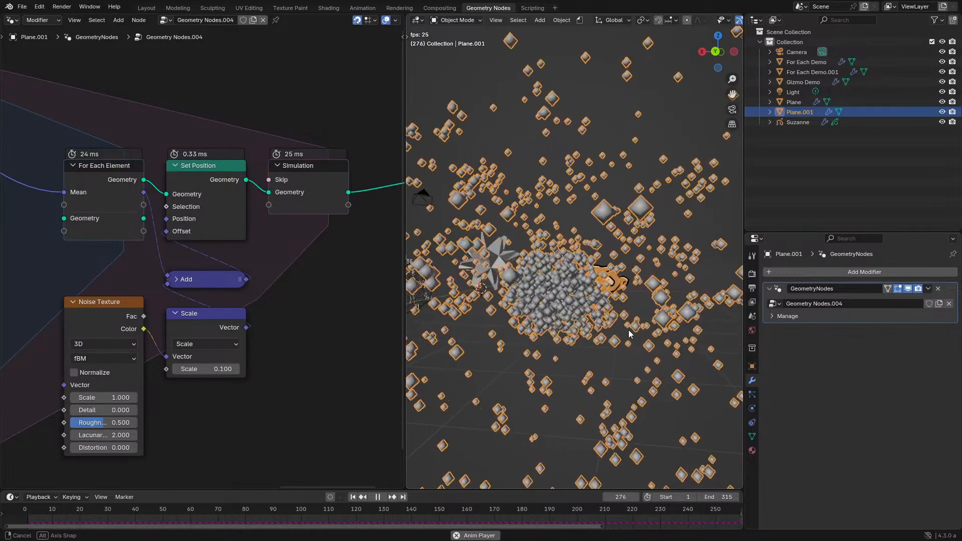
pyautogui.moveTo(561, 346); pyautogui.dragTo(540, 349, button='middle')
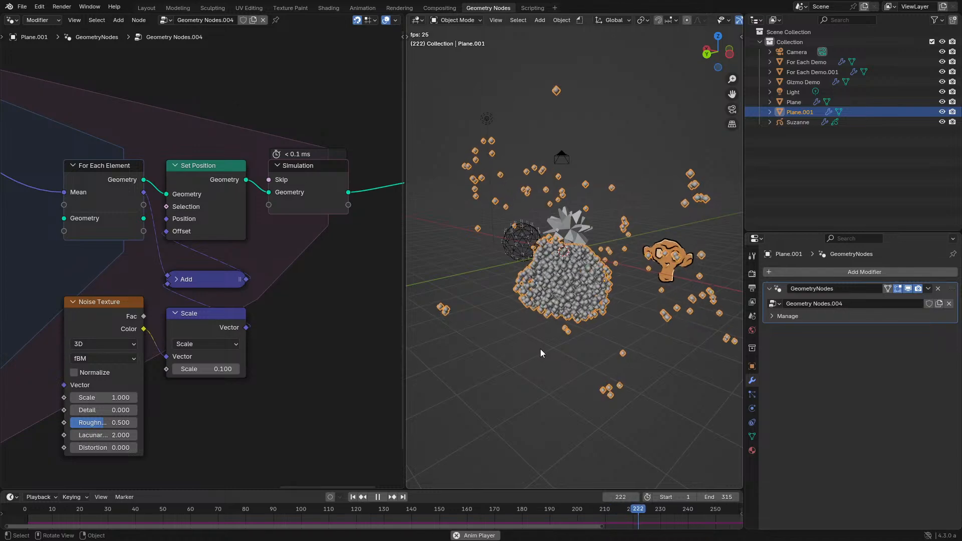
pyautogui.scroll(1, 499, 317)
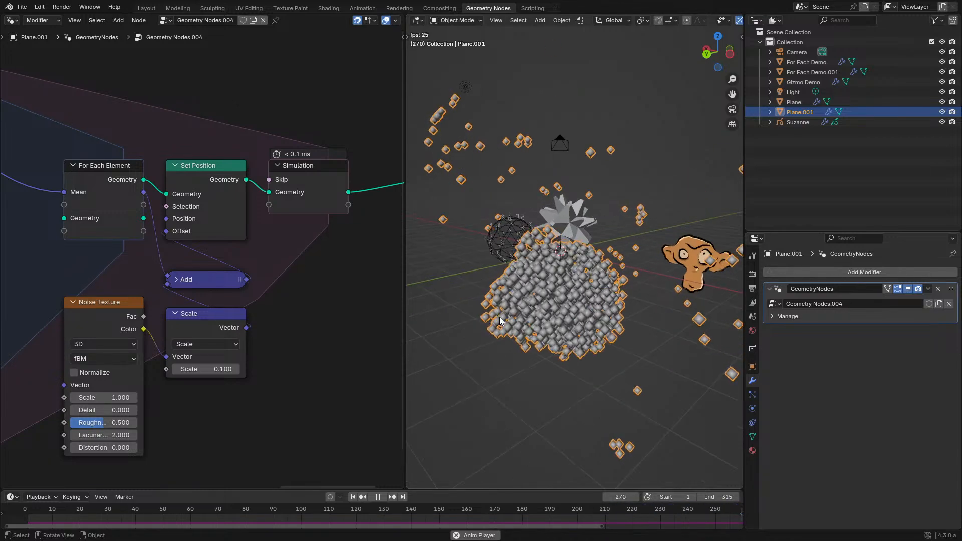
pyautogui.moveTo(499, 316); pyautogui.dragTo(503, 344, button='middle')
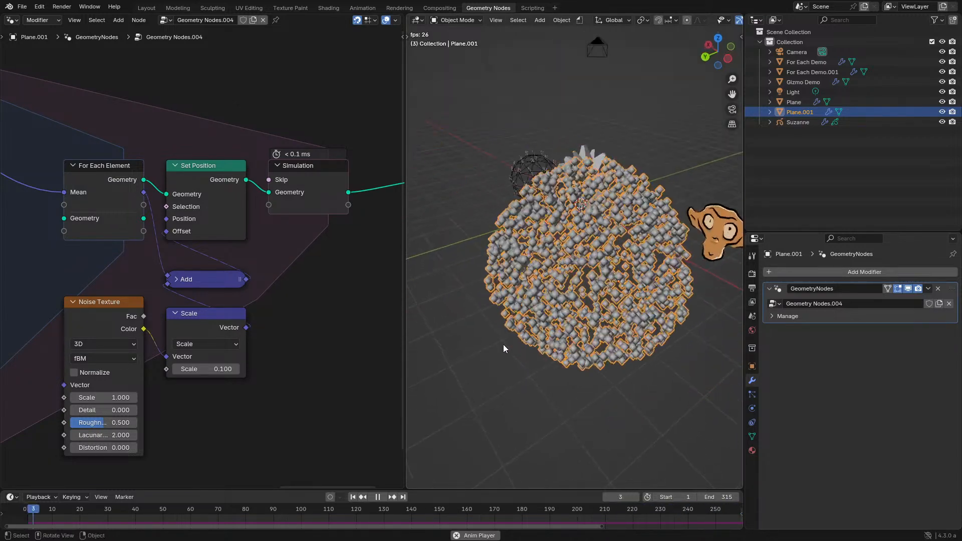
pyautogui.moveTo(569, 331); pyautogui.dragTo(567, 303, button='middle')
pyautogui.scroll(-5, 605, 328)
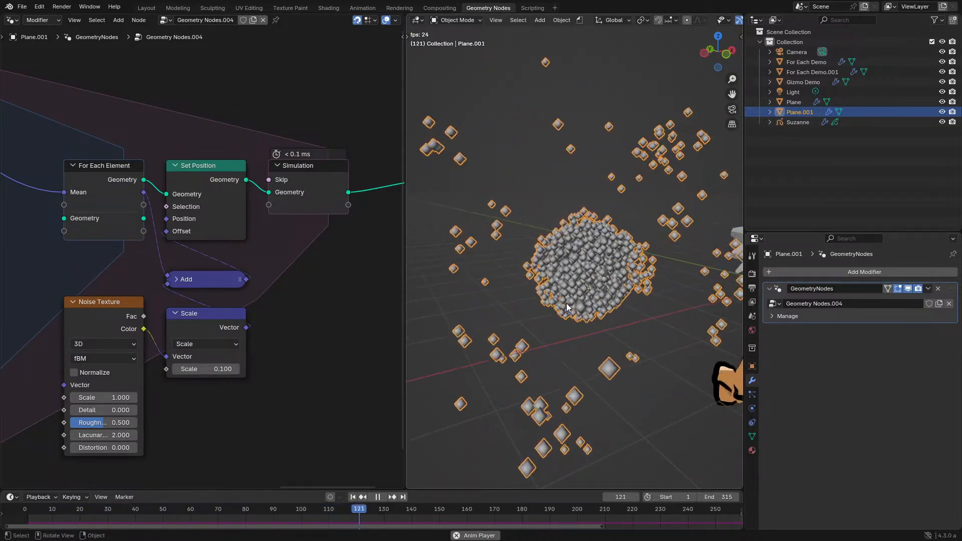
pyautogui.scroll(3, 566, 302)
# - Move the vector Random Value and Points nodes farther away from the Simulation input in the enlarged node editor
pyautogui.hotkey('ctrl', 'space')
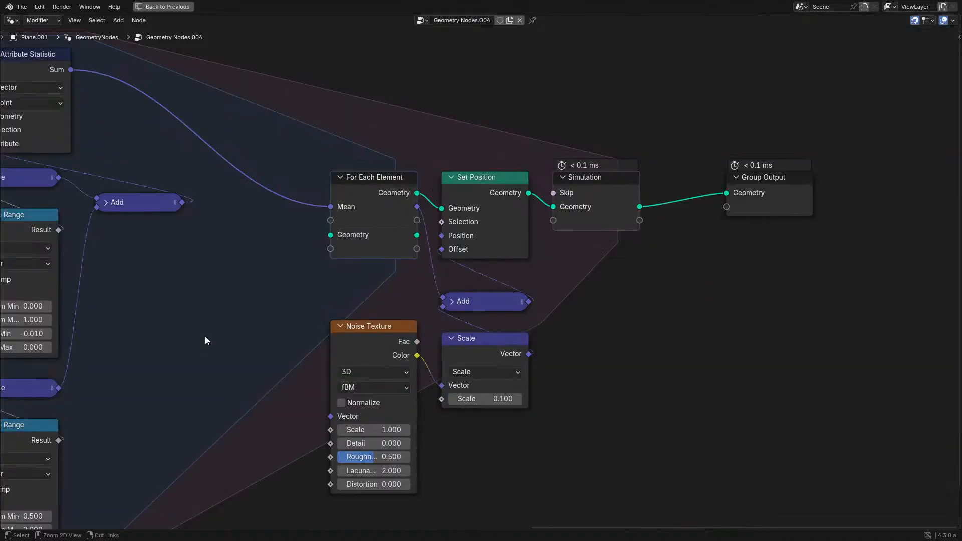
pyautogui.scroll(-3, 205, 336)
pyautogui.moveTo(205, 336); pyautogui.dragTo(710, 403, button='middle')
pyautogui.moveTo(265, 298); pyautogui.dragTo(538, 319, button='middle')
pyautogui.moveTo(262, 235); pyautogui.dragTo(635, 433)
pyautogui.press('g')
pyautogui.click(468, 421)
# - Add a float Random Value node driving the Points node's Radius and place it directly beneath Points
pyautogui.scroll(6, 460, 317)
pyautogui.moveTo(424, 418); pyautogui.dragTo(399, 442)
pyautogui.write('rand')
pyautogui.click(341, 435)
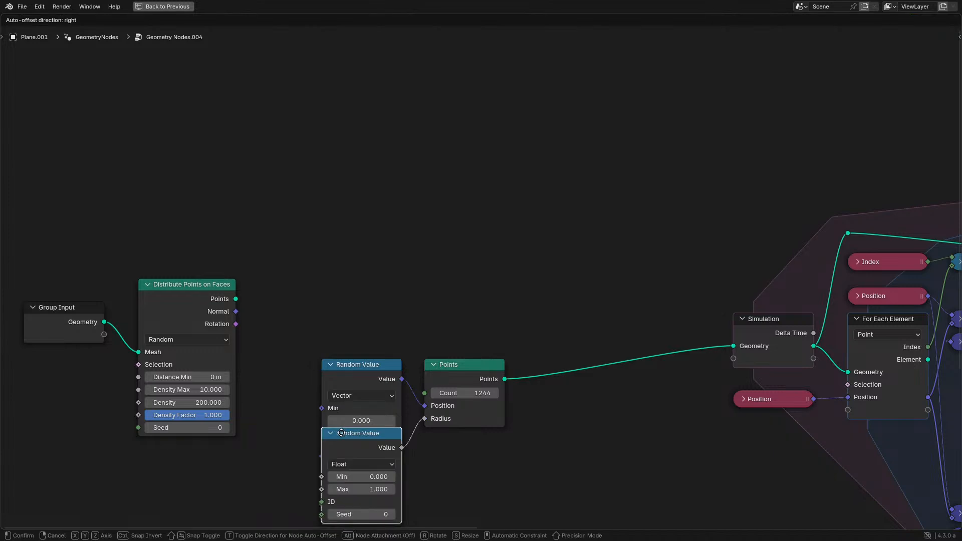
pyautogui.click(423, 386)
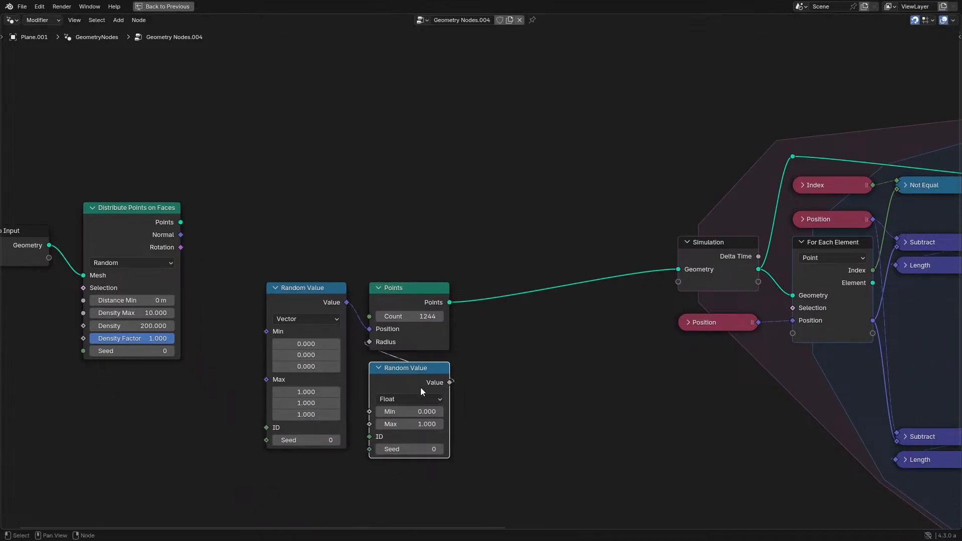
# - Set the float Random Value node's Max to 0.2 and Min to 0.05 for the point radii
pyautogui.click(409, 422)
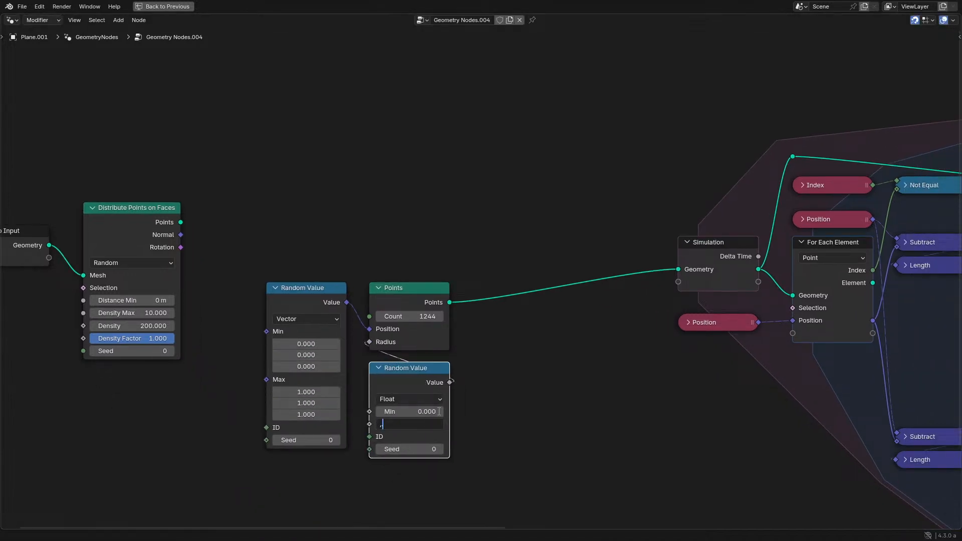
pyautogui.write('.2')
pyautogui.press('Return')
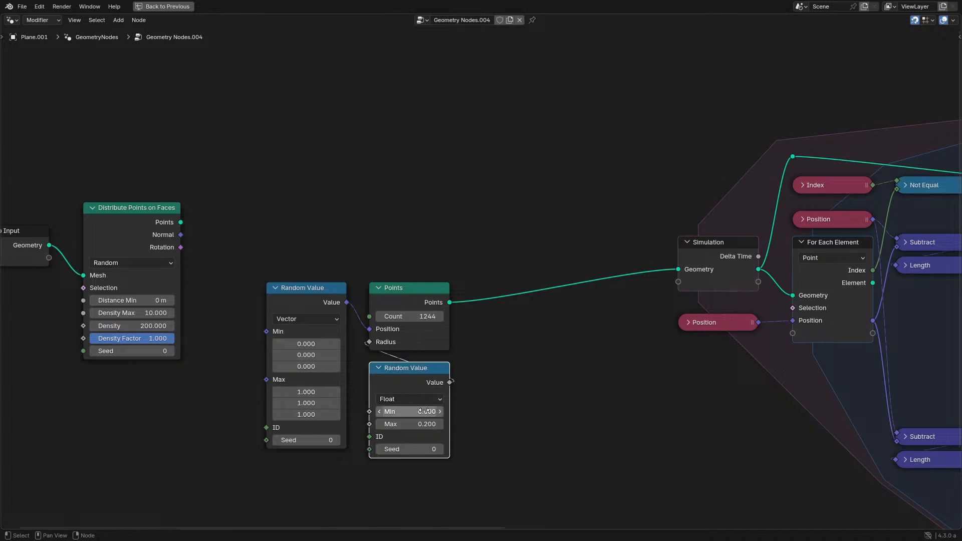
pyautogui.doubleClick(425, 411)
pyautogui.write('5')
pyautogui.press('Return')
# - Move the Points node and both Random Value nodes closer to the Simulation input, and save the file
pyautogui.scroll(-1, 485, 329)
pyautogui.moveTo(497, 327); pyautogui.dragTo(396, 311, button='middle')
pyautogui.moveTo(200, 246); pyautogui.dragTo(434, 413)
pyautogui.press('g')
pyautogui.click(501, 334)
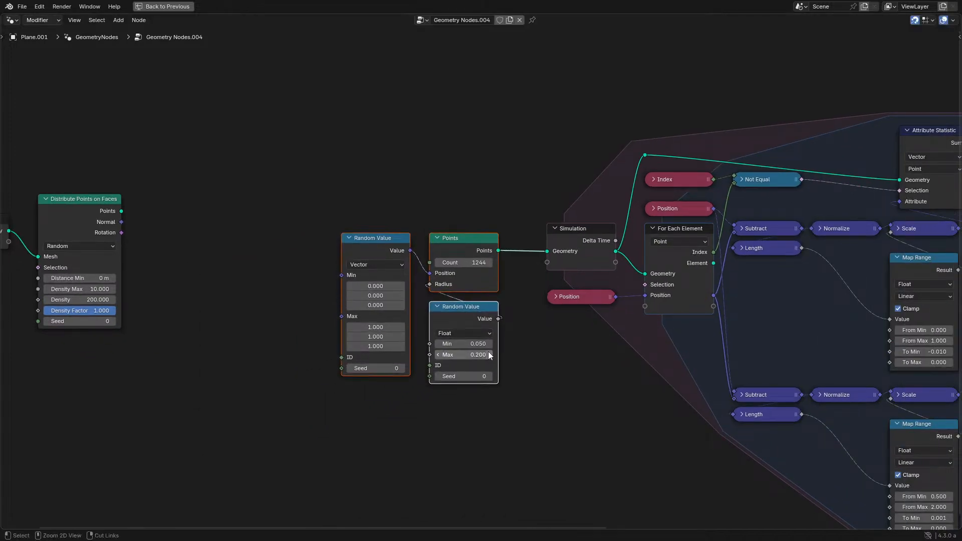
pyautogui.hotkey('ctrl', 'space')
pyautogui.hotkey('ctrl', 's')
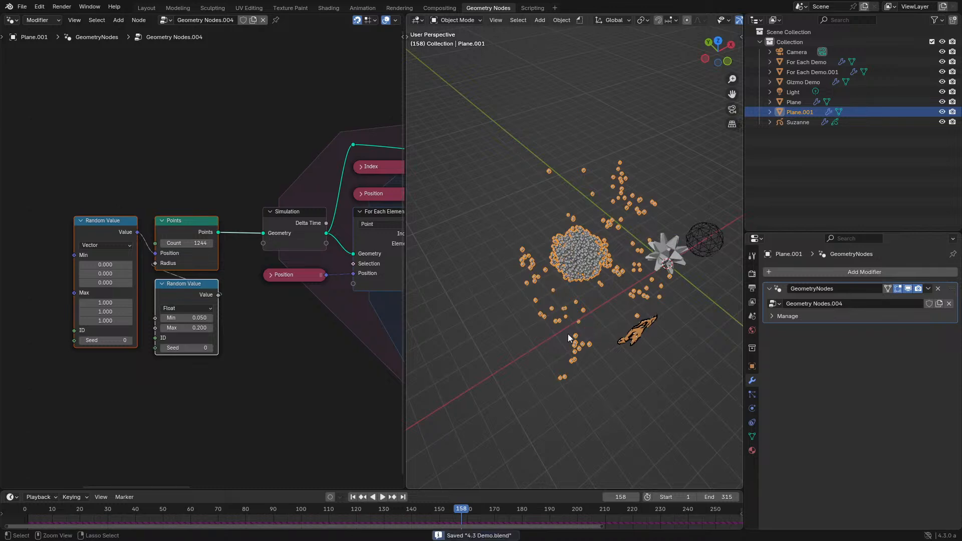
# - Play the simulation from the start and examine the cluster of randomly sized points up close
pyautogui.hotkey('ctrl', 'space')
pyautogui.scroll(2, 534, 316)
pyautogui.moveTo(534, 316); pyautogui.dragTo(397, 339, button='middle')
pyautogui.hotkey('ctrl', 'space')
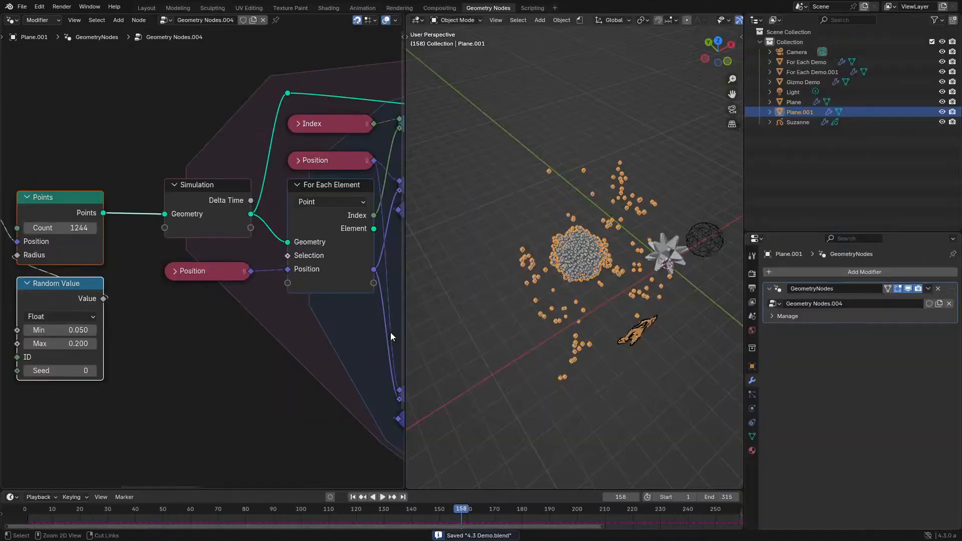
pyautogui.press('space')
pyautogui.click(21, 513)
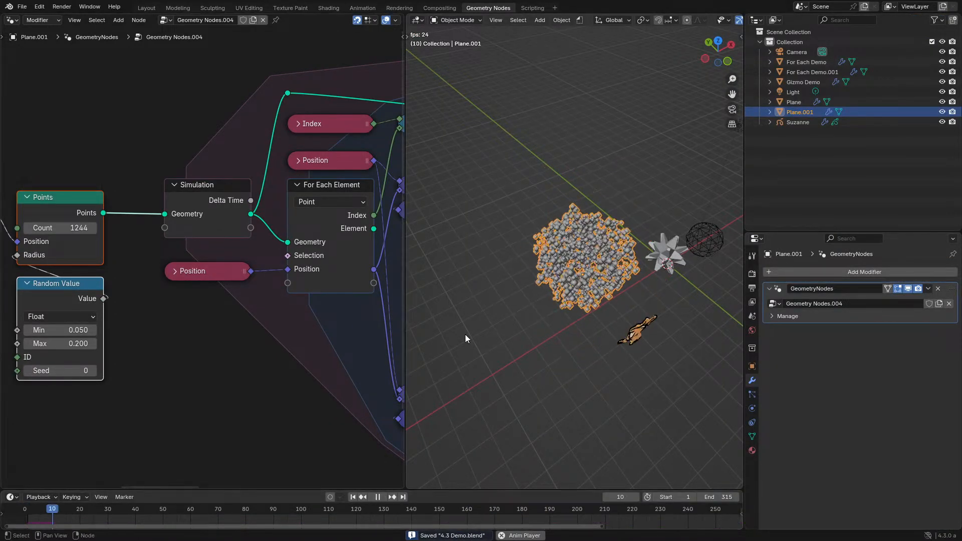
pyautogui.scroll(2, 528, 329)
pyautogui.moveTo(528, 329); pyautogui.dragTo(564, 308, button='middle')
pyautogui.scroll(2, 562, 307)
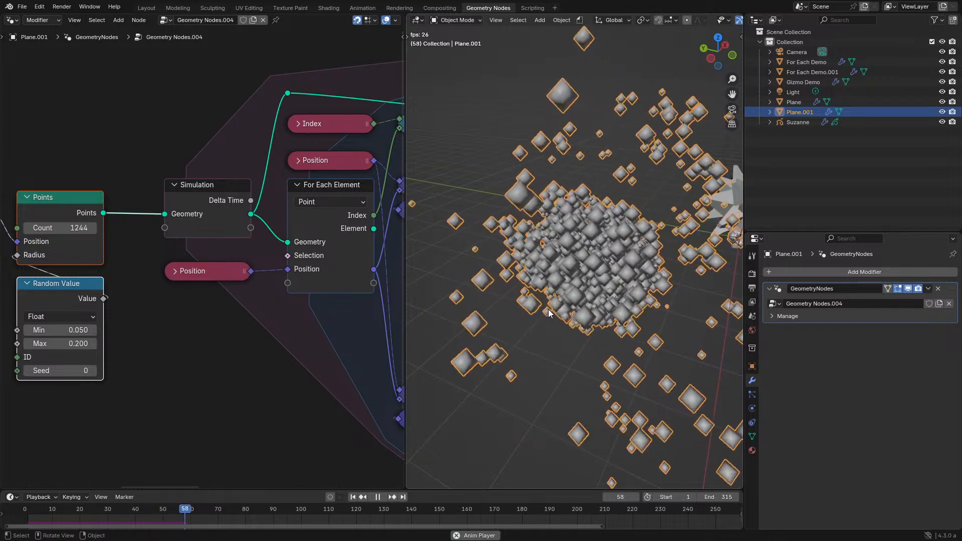
pyautogui.press('space')
# - Tidy the layout by repositioning Attribute Statistic and lowering the Index, Not Equal and reroute nodes closer to Position
pyautogui.hotkey('ctrl', 'space')
pyautogui.scroll(-4, 364, 304)
pyautogui.moveTo(364, 304); pyautogui.dragTo(265, 327, button='middle')
pyautogui.scroll(1, 610, 114)
pyautogui.moveTo(681, 173); pyautogui.dragTo(818, 144)
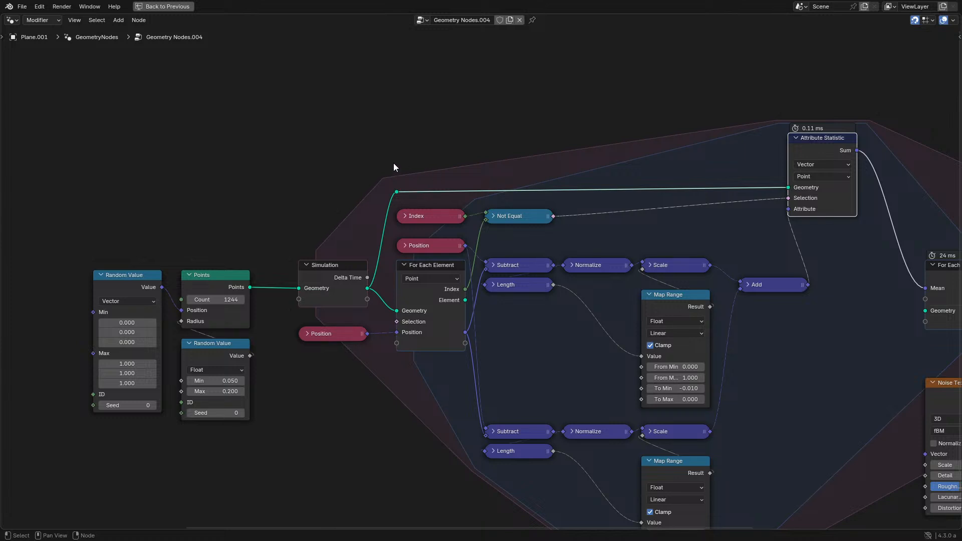
pyautogui.moveTo(386, 172); pyautogui.dragTo(571, 221)
pyautogui.press('g')
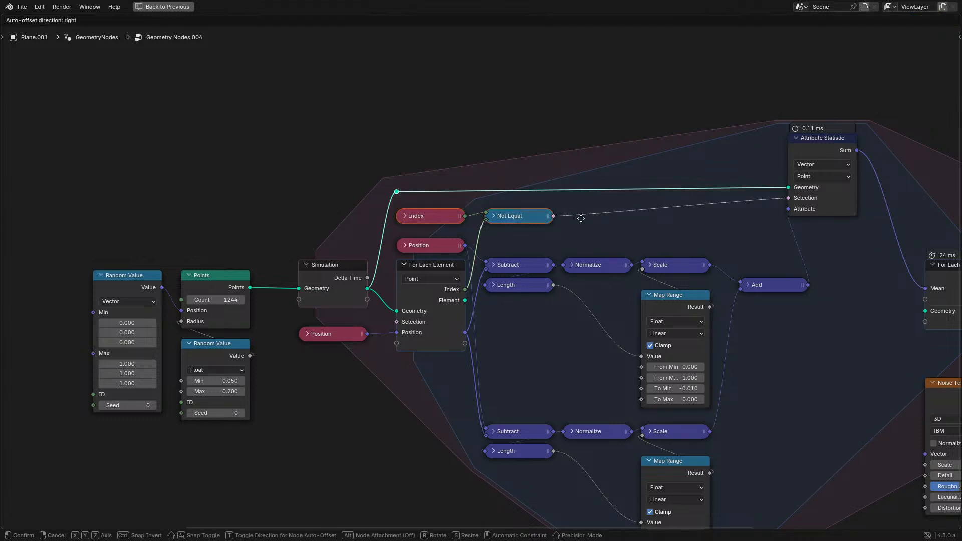
pyautogui.click(579, 228)
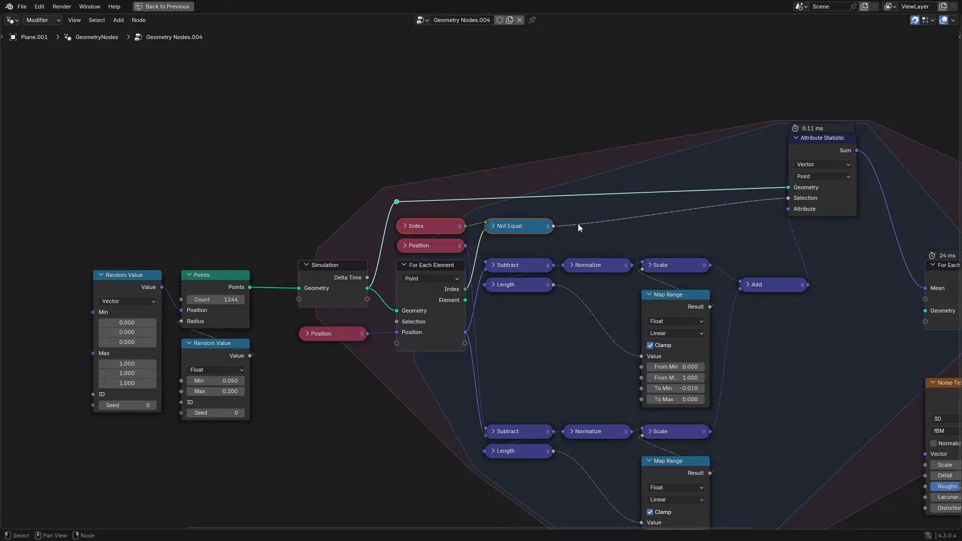
pyautogui.hotkey('ctrl', 'space')
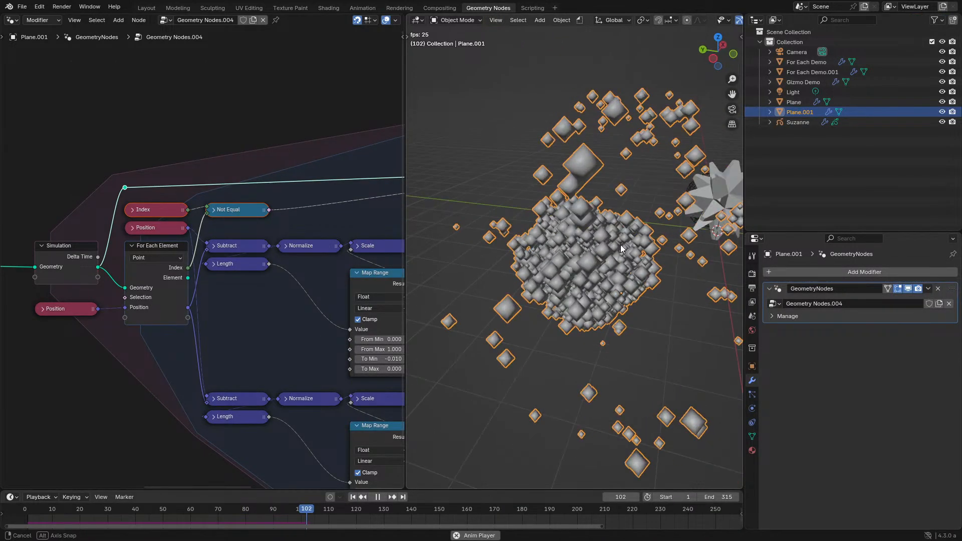
# - Stop playback and add a Multiply math node fed by the upper Map Range's Result
pyautogui.press('space')
pyautogui.hotkey('ctrl', 'space')
pyautogui.moveTo(586, 349); pyautogui.dragTo(417, 302, button='middle')
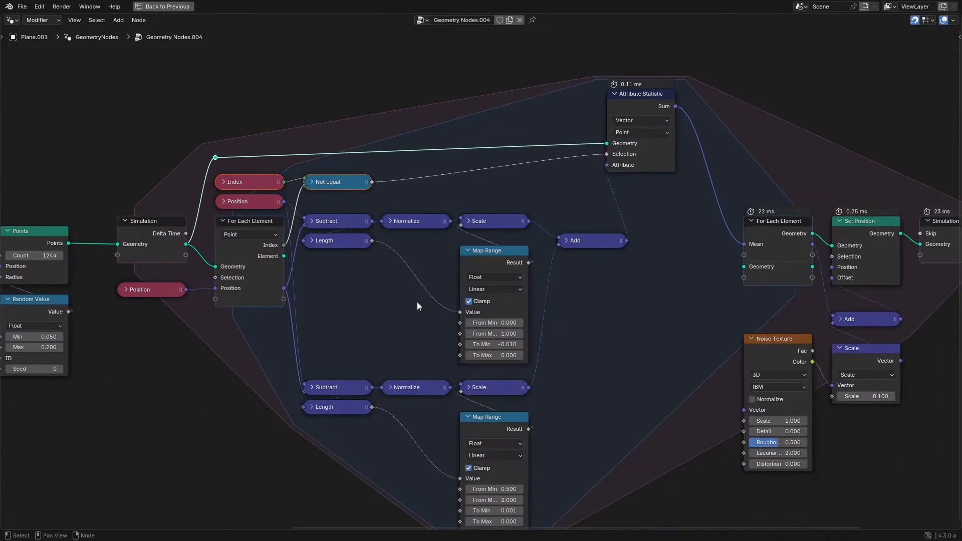
pyautogui.scroll(2, 558, 267)
pyautogui.moveTo(542, 259); pyautogui.dragTo(619, 312)
pyautogui.write('m')
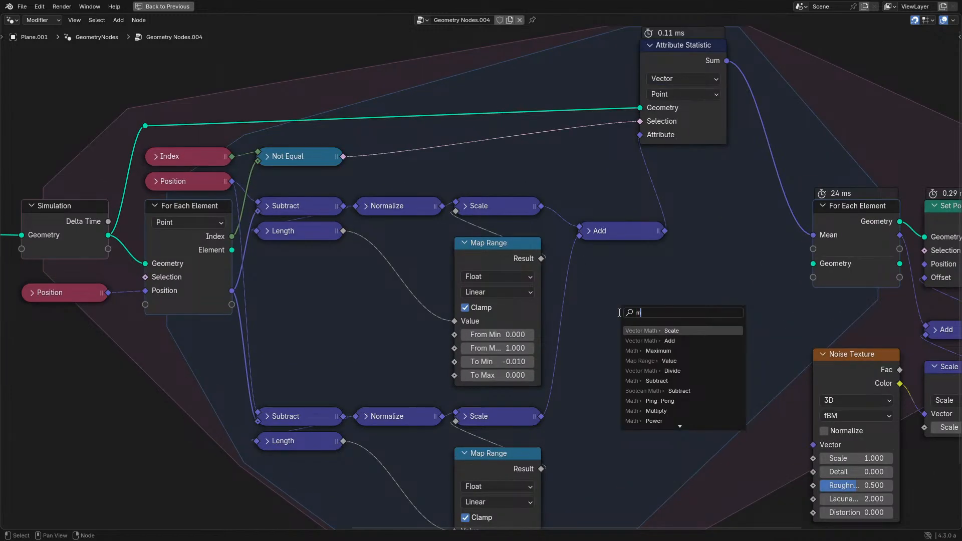
pyautogui.write('ul')
pyautogui.press('Return')
pyautogui.click(632, 302)
pyautogui.scroll(-1, 321, 299)
pyautogui.moveTo(264, 297); pyautogui.dragTo(364, 296, button='middle')
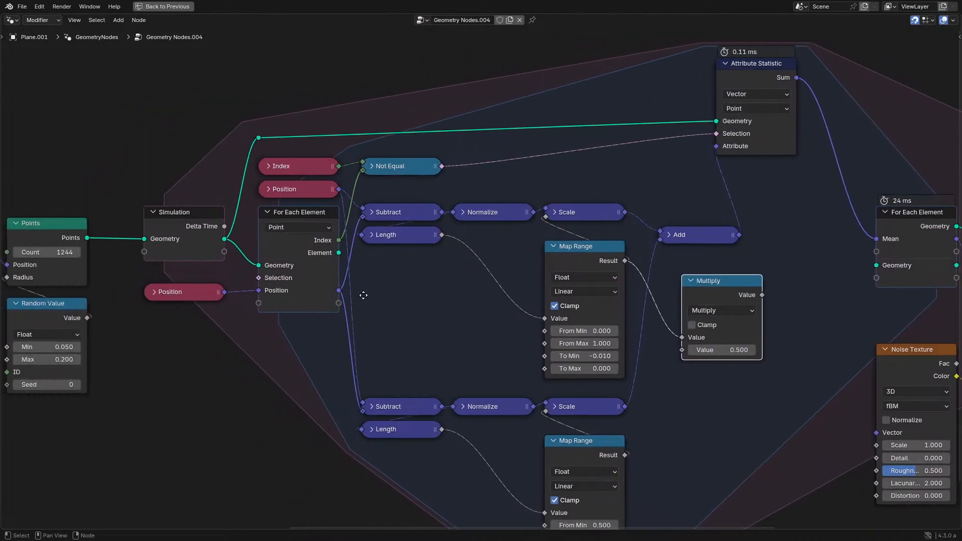
# - Add a Radius input node, connect it to the Multiply node's second Value and collapse it
pyautogui.moveTo(146, 325); pyautogui.dragTo(248, 326, button='middle')
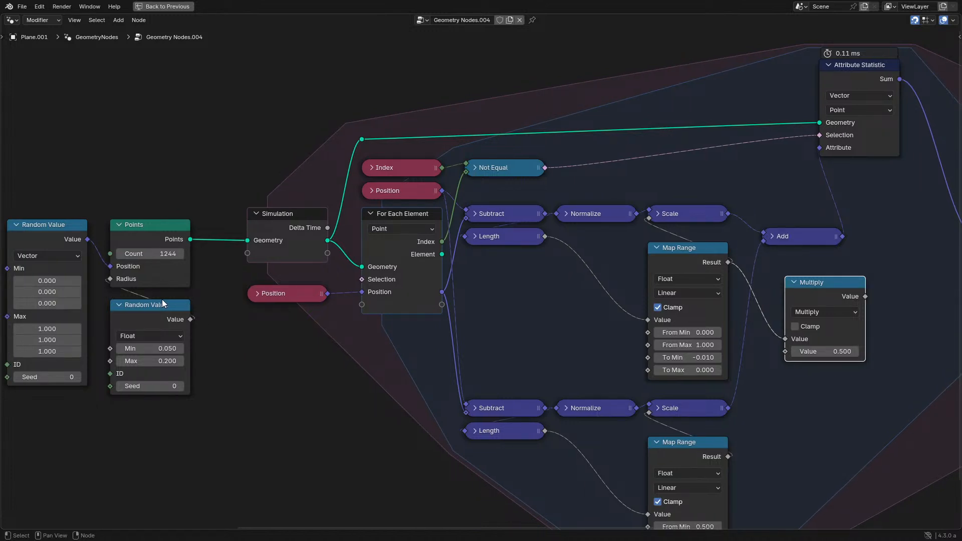
pyautogui.hotkey('shift', 'a')
pyautogui.write('radius')
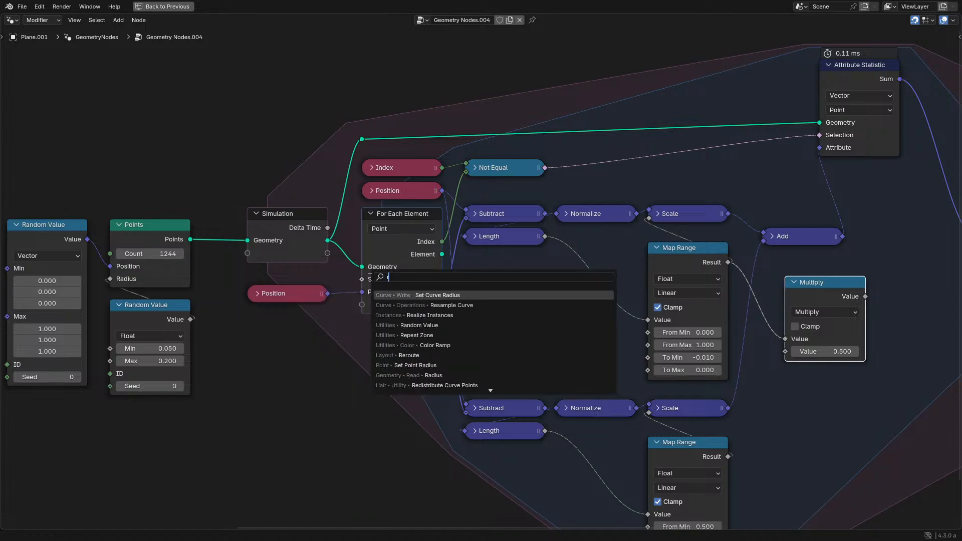
pyautogui.press('Return')
pyautogui.click(810, 407)
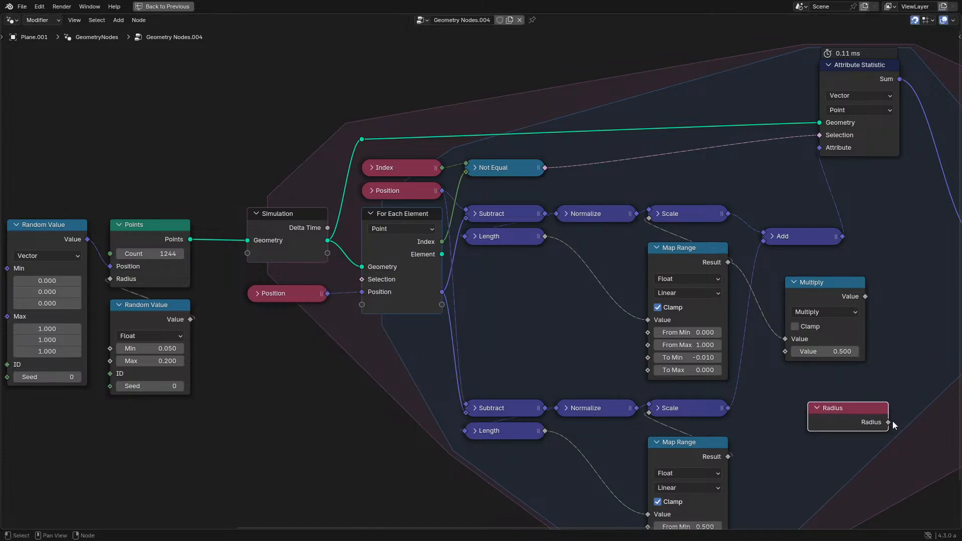
pyautogui.moveTo(888, 422); pyautogui.dragTo(784, 351)
pyautogui.press('h')
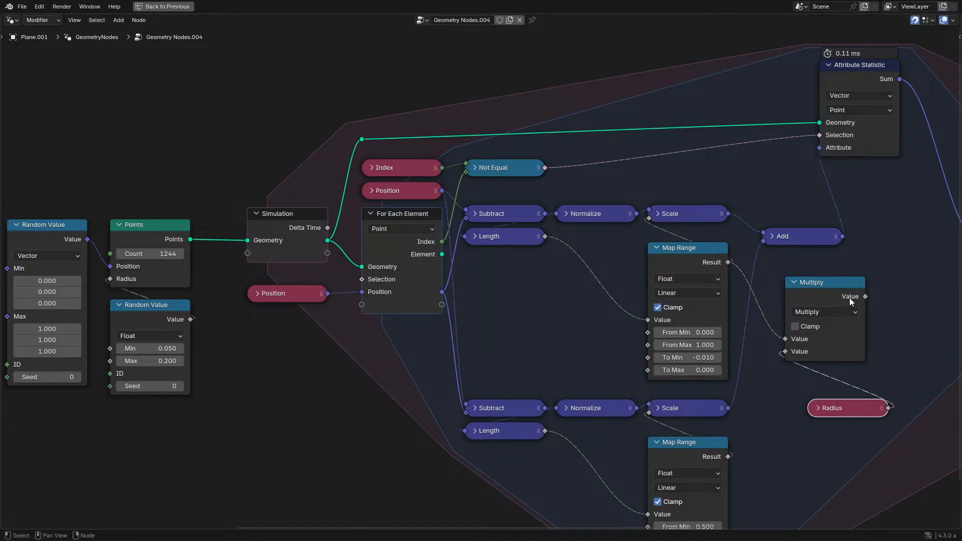
# - Feed the Multiply result into the upper Scale node's factor, collapse Multiply and stack Radius directly beneath it
pyautogui.moveTo(849, 298); pyautogui.dragTo(592, 329, button='middle')
pyautogui.scroll(2, 592, 329)
pyautogui.moveTo(591, 329); pyautogui.dragTo(518, 303)
pyautogui.rightClick(518, 304)
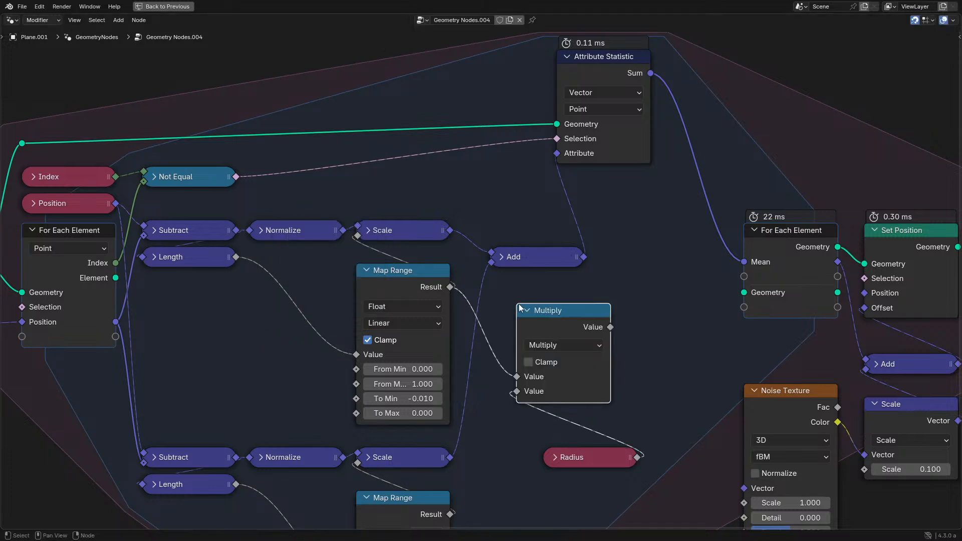
pyautogui.moveTo(608, 326); pyautogui.dragTo(358, 248)
pyautogui.press('h')
pyautogui.moveTo(574, 319); pyautogui.dragTo(561, 345)
pyautogui.moveTo(606, 458); pyautogui.dragTo(567, 369)
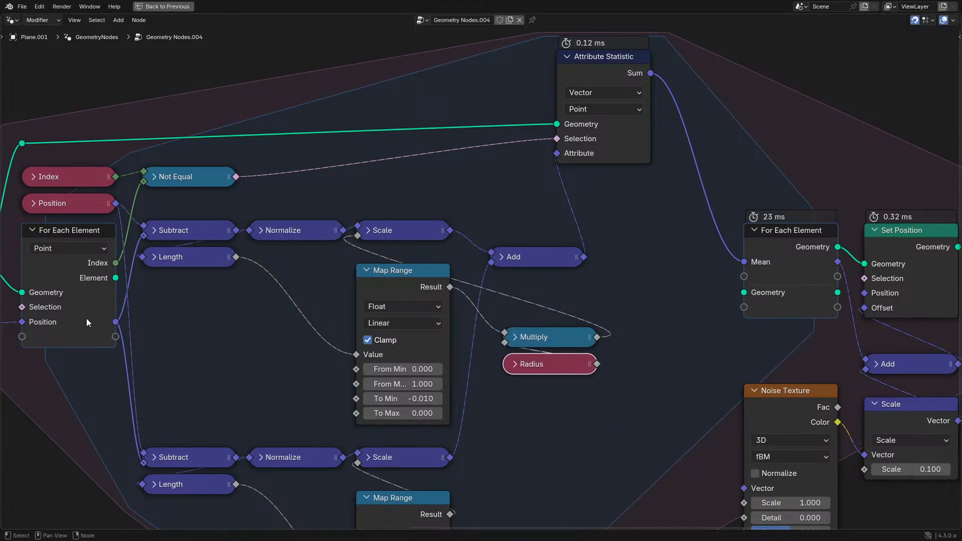
# - Duplicate the Radius node beneath the outer Position node and connect it as a new For Each Element input
pyautogui.moveTo(16, 320); pyautogui.dragTo(348, 329, button='middle')
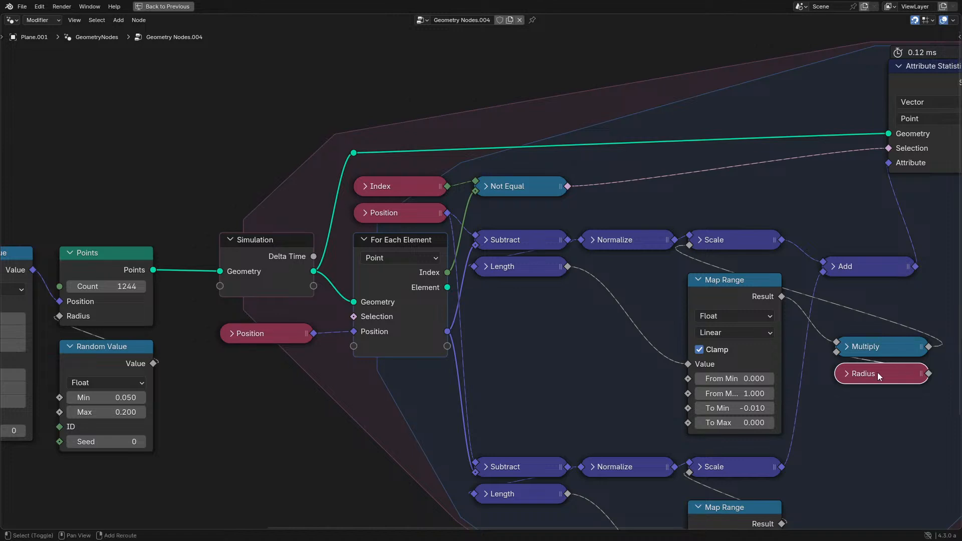
pyautogui.hotkey('shift', 'd')
pyautogui.click(247, 364)
pyautogui.moveTo(246, 361); pyautogui.dragTo(353, 346)
# - Replay the simulation from the start to check how the points behave with the radius-scaled upper force
pyautogui.moveTo(460, 352); pyautogui.dragTo(245, 327, button='middle')
pyautogui.hotkey('ctrl', 'space')
pyautogui.press('space')
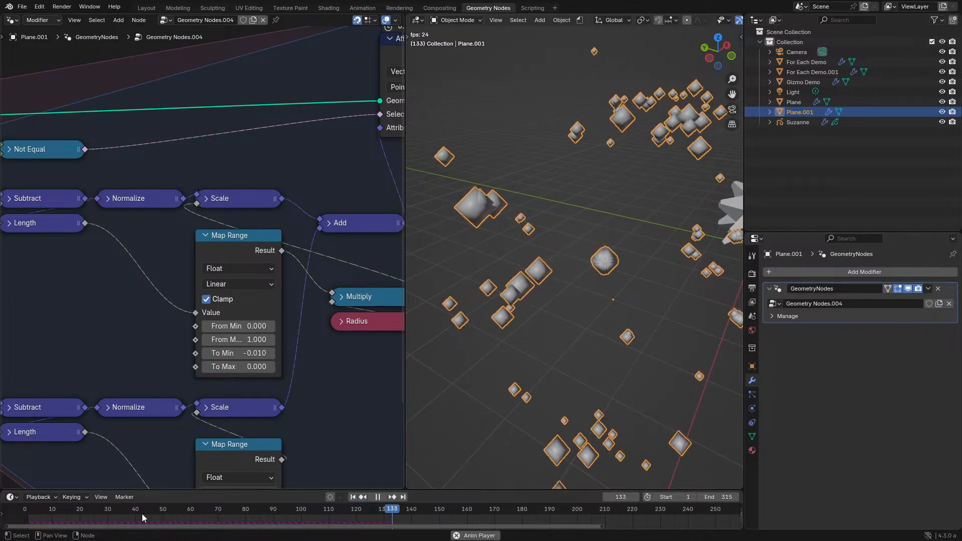
pyautogui.click(28, 508)
pyautogui.press('space')
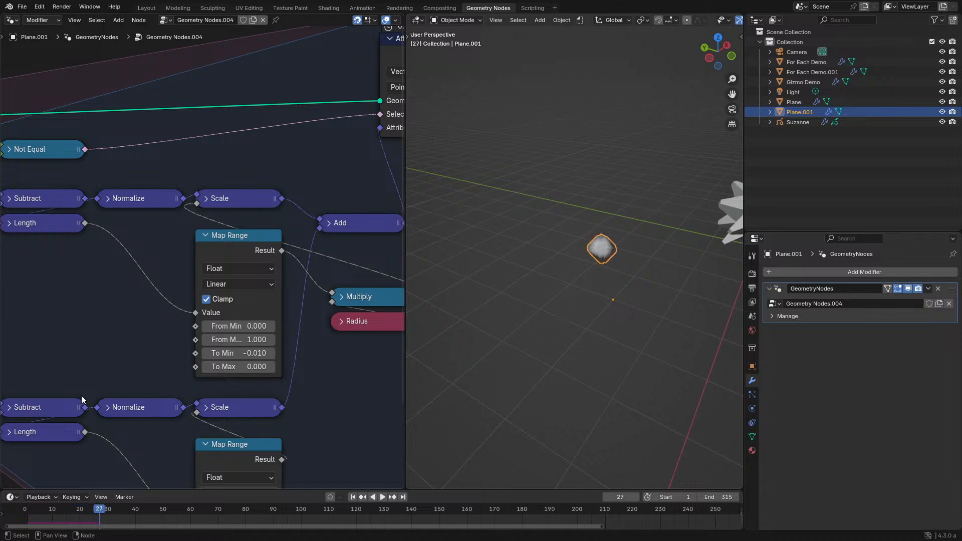
pyautogui.moveTo(82, 398); pyautogui.dragTo(354, 389, button='middle')
pyautogui.press('space')
pyautogui.click(28, 508)
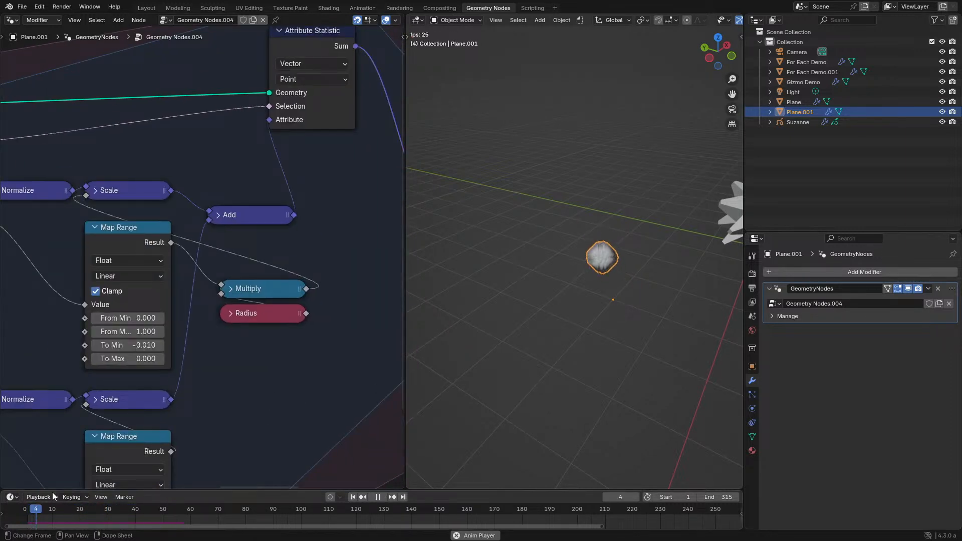
pyautogui.press('space')
# - Move the lower Map Range node beneath the lower Normalize to make room beside its Result in the enlarged editor
pyautogui.scroll(-2, 190, 429)
pyautogui.moveTo(190, 429); pyautogui.dragTo(252, 316, button='middle')
pyautogui.hotkey('ctrl', 'space')
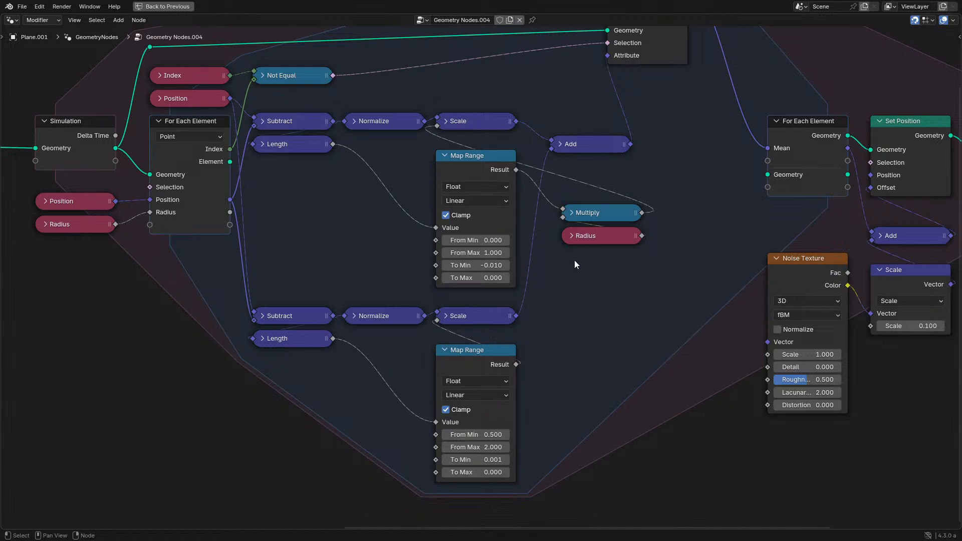
pyautogui.moveTo(450, 358); pyautogui.dragTo(361, 350)
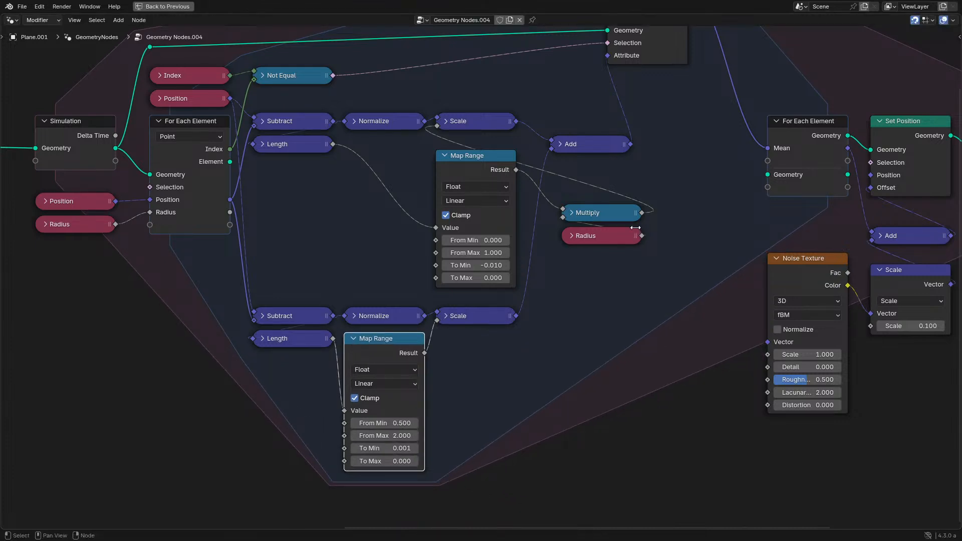
# - Duplicate Multiply beside the lower Map Range, multiplying its Result by For Each Element's Radius and feeding the lower Scale
pyautogui.click(603, 209)
pyautogui.hotkey('shift', 'd')
pyautogui.click(471, 363)
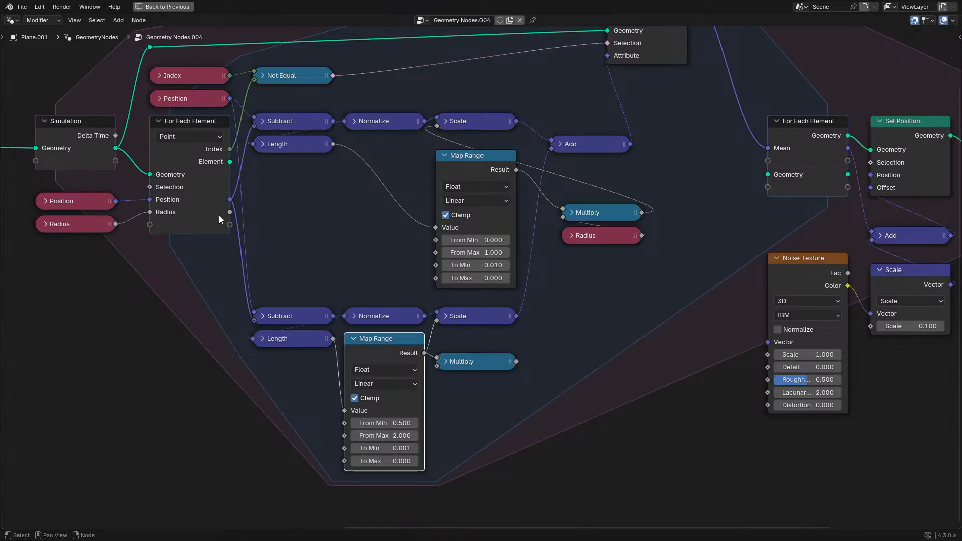
pyautogui.moveTo(230, 212); pyautogui.dragTo(443, 369)
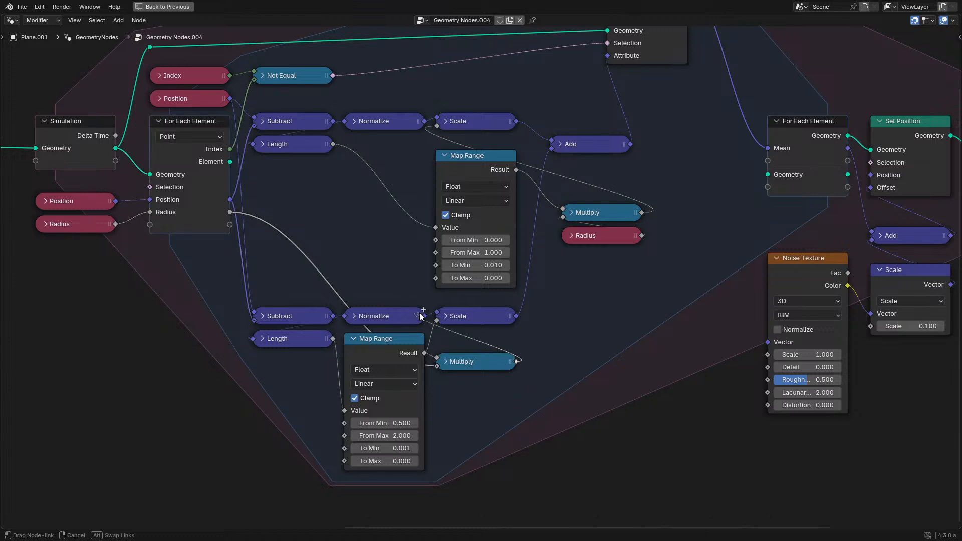
# - Replay the simulation from the start and examine the radius-weighted point motion from several angles and distances
pyautogui.hotkey('ctrl', 'space')
pyautogui.press('space')
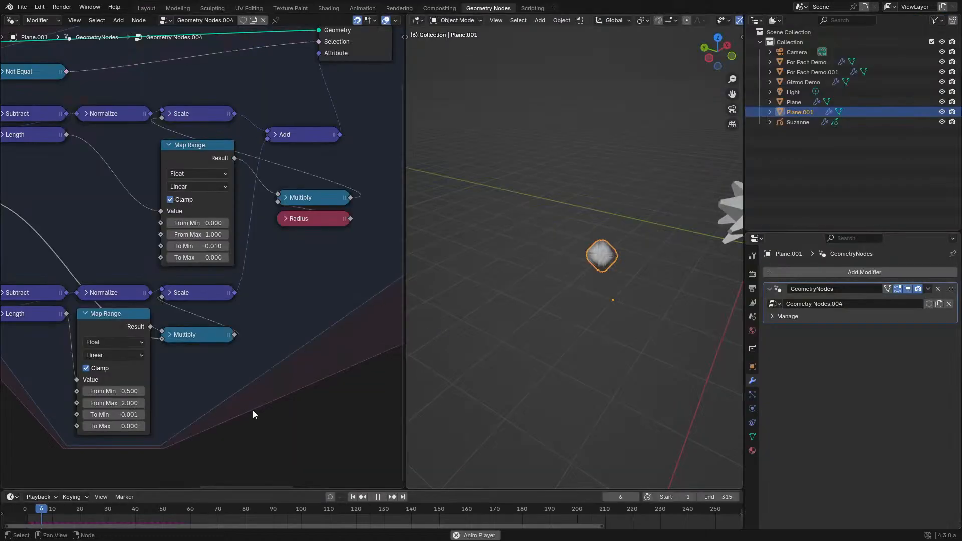
pyautogui.click(13, 508)
pyautogui.moveTo(650, 326); pyautogui.dragTo(620, 319, button='middle')
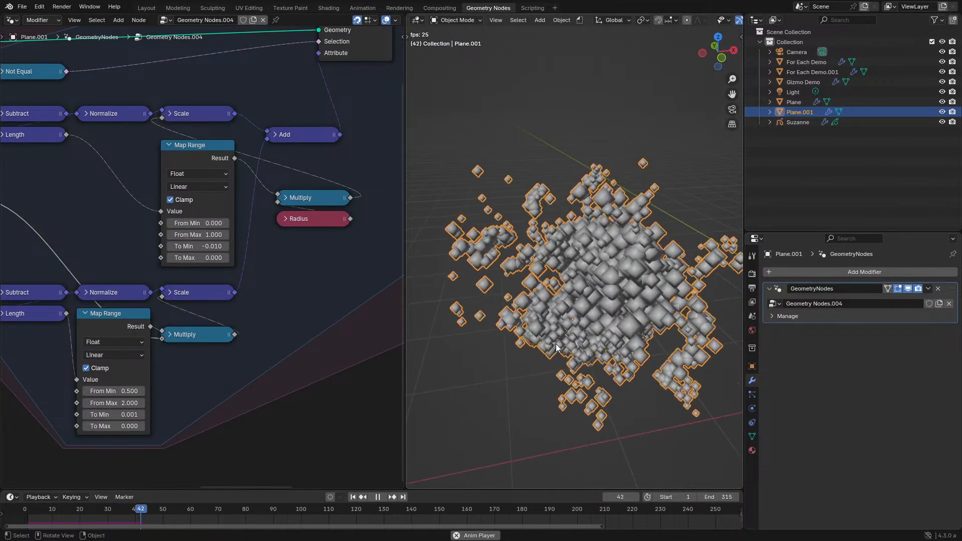
pyautogui.click(504, 377)
pyautogui.moveTo(545, 358)
pyautogui.mouseDown(button='middle')
pyautogui.moveTo(590, 343)
pyautogui.moveTo(546, 353)
pyautogui.mouseUp(button='middle')
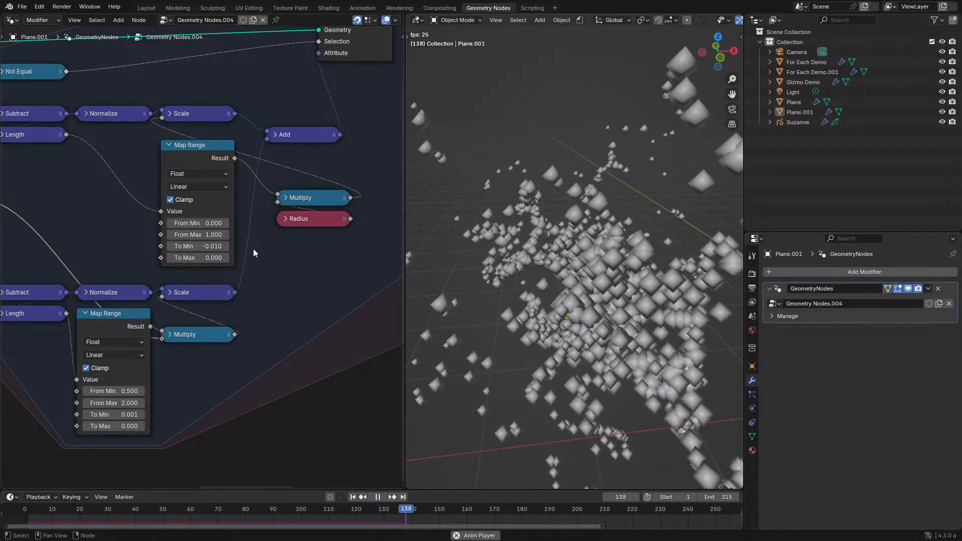
pyautogui.click(295, 219)
pyautogui.moveTo(294, 261); pyautogui.dragTo(296, 328, button='middle')
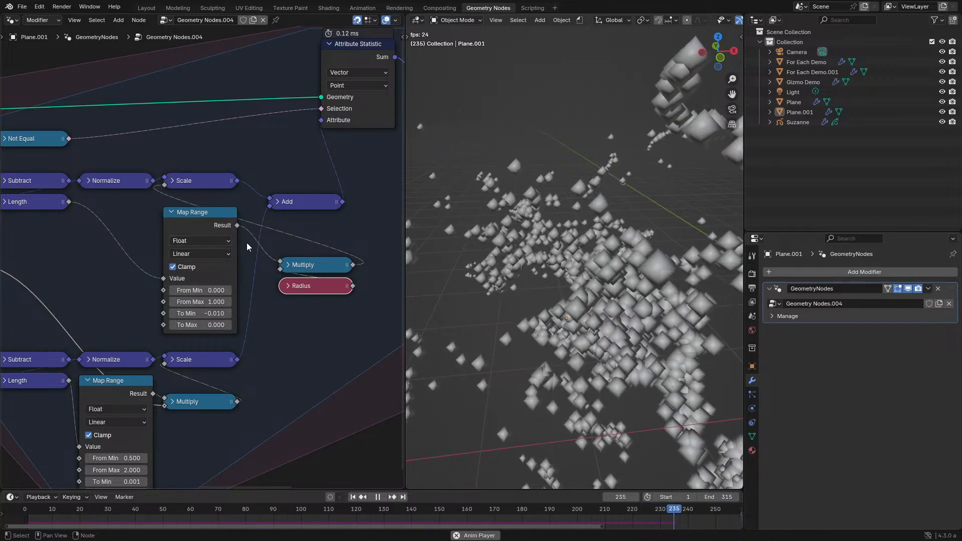
pyautogui.moveTo(551, 269)
pyautogui.mouseDown(button='middle')
pyautogui.moveTo(574, 270)
pyautogui.moveTo(542, 256)
pyautogui.mouseUp(button='middle')
pyautogui.moveTo(570, 193); pyautogui.dragTo(590, 194, button='middle')
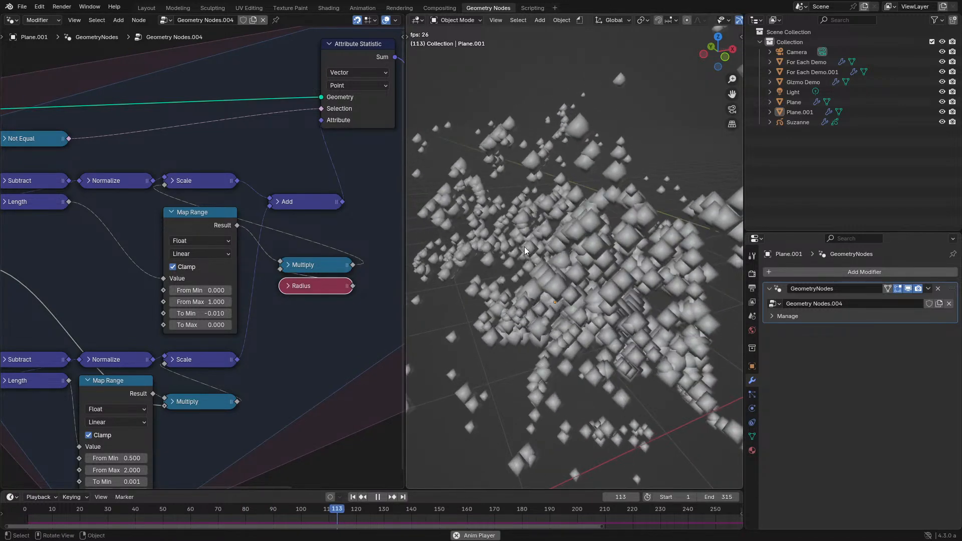
pyautogui.scroll(-2, 524, 246)
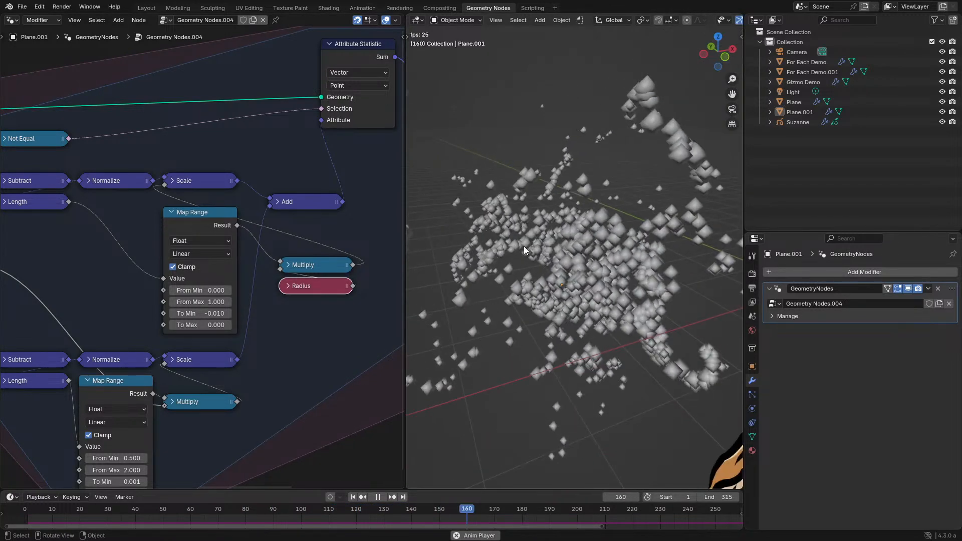
pyautogui.press('space')
pyautogui.hotkey('ctrl', 'space')
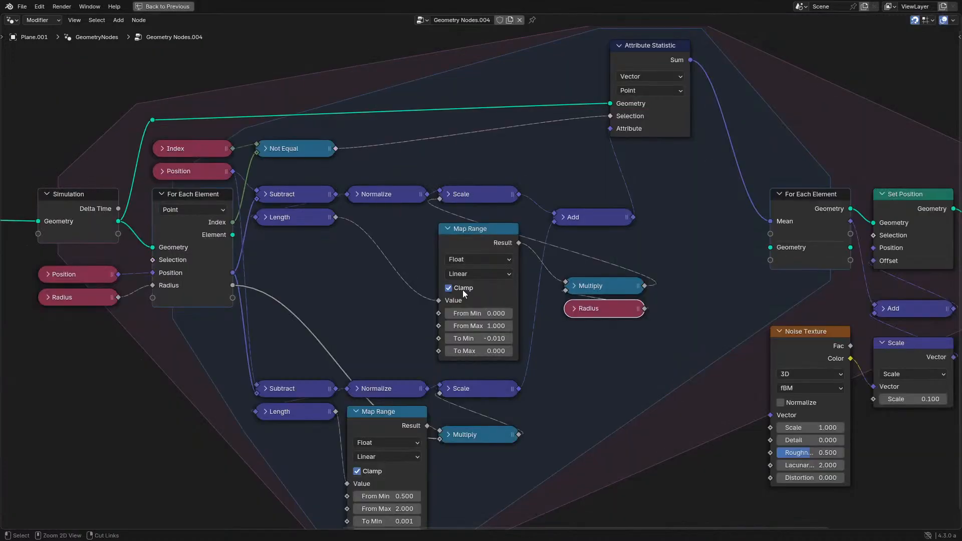
# - Duplicate the Radius node, feed the copy into the upper Map Range's From Max, and replay the simulation from the start
pyautogui.hotkey('shift', 'd')
pyautogui.click(387, 309)
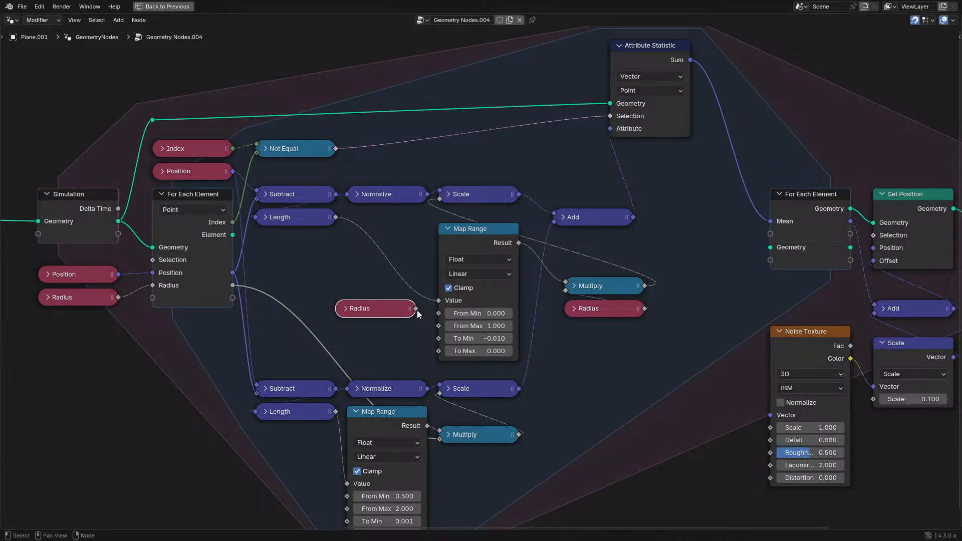
pyautogui.moveTo(416, 309); pyautogui.dragTo(431, 328)
pyautogui.hotkey('ctrl', 'space')
pyautogui.press('space')
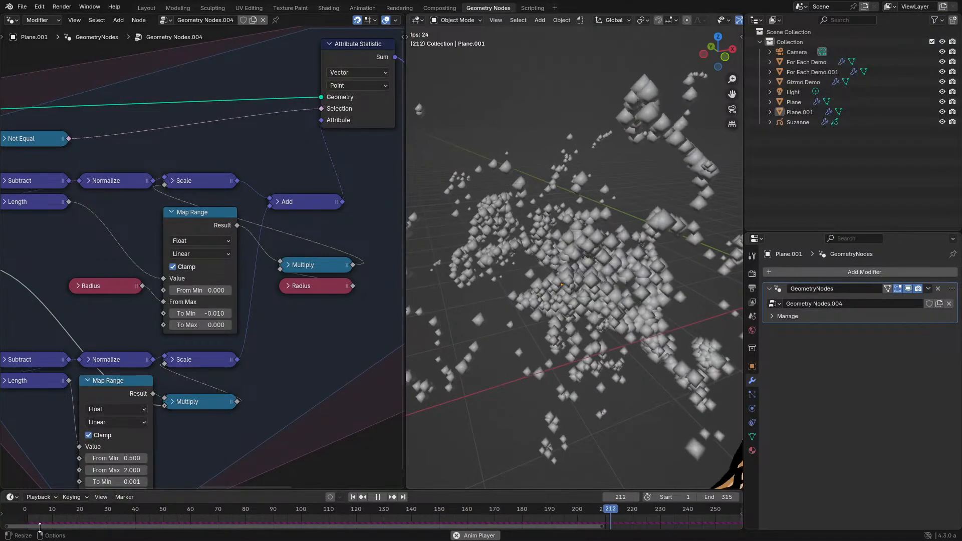
pyautogui.click(16, 512)
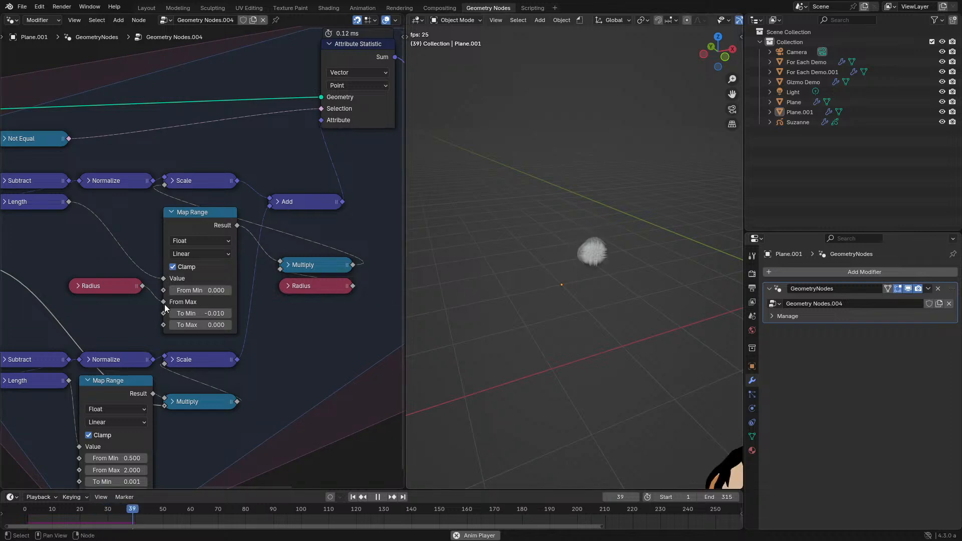
pyautogui.press('space')
# - Insert a Math Multiply node between the copied Radius and the upper Map Range's From Max, collapsed above the Radius node
pyautogui.moveTo(326, 410); pyautogui.dragTo(327, 411)
pyautogui.write('mul')
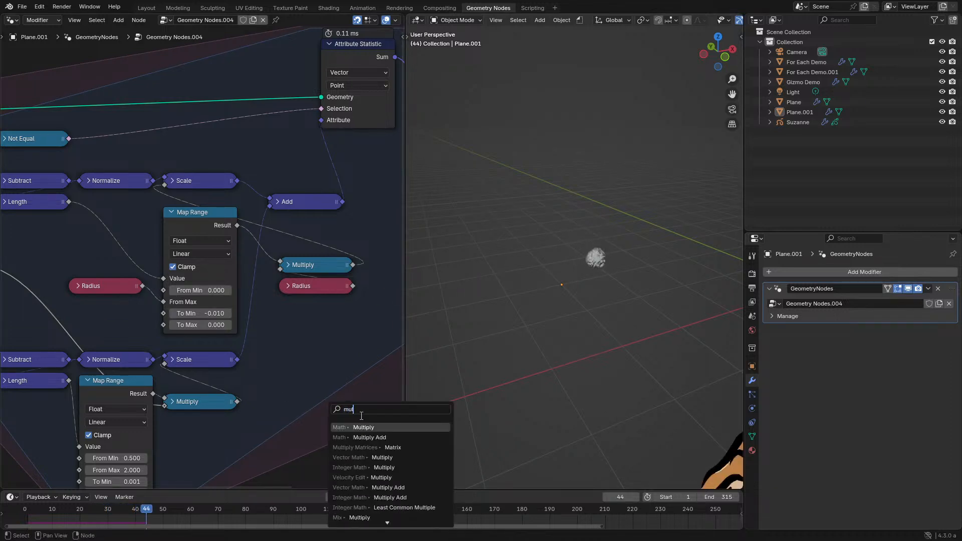
pyautogui.press('Return')
pyautogui.moveTo(168, 303); pyautogui.dragTo(169, 302)
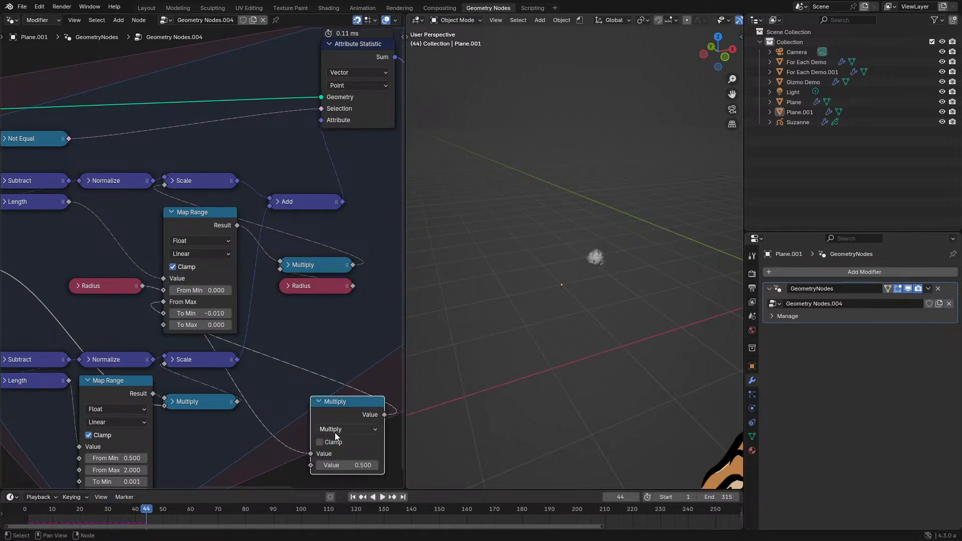
pyautogui.press('h')
pyautogui.moveTo(347, 408); pyautogui.dragTo(116, 271)
# - Play the simulation and inspect the point cluster up close from several angles
pyautogui.press('space')
pyautogui.scroll(4, 466, 326)
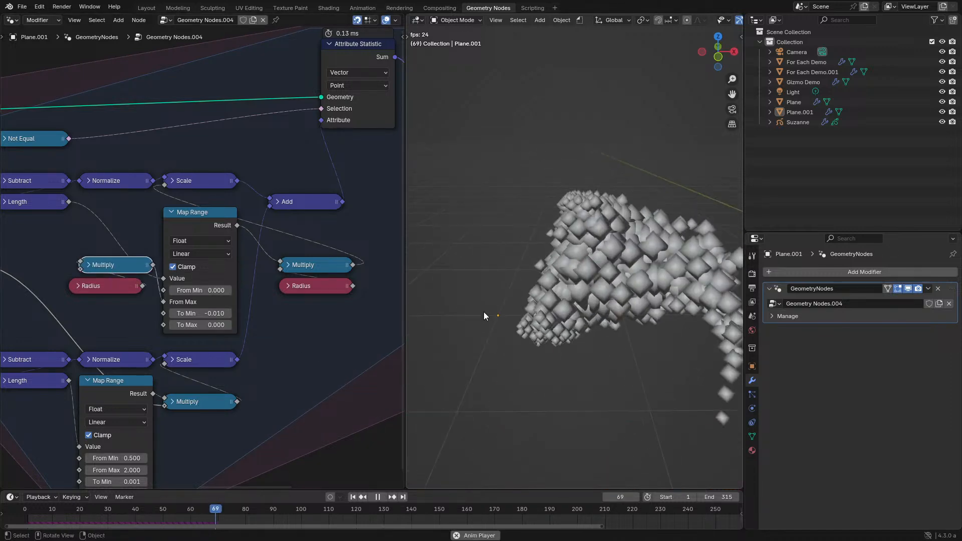
pyautogui.moveTo(522, 315); pyautogui.dragTo(515, 280, button='middle')
pyautogui.press('space')
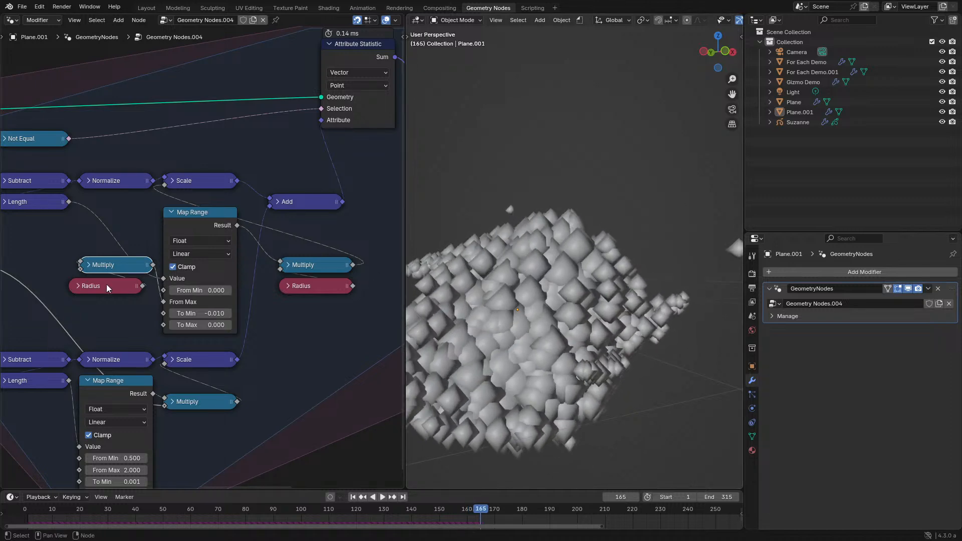
# - Move the collapsed Radius node down beside the Multiply node to make room for another node in the enlarged editor
pyautogui.moveTo(108, 287); pyautogui.dragTo(214, 299, button='middle')
pyautogui.hotkey('ctrl', 'space')
pyautogui.click(454, 323)
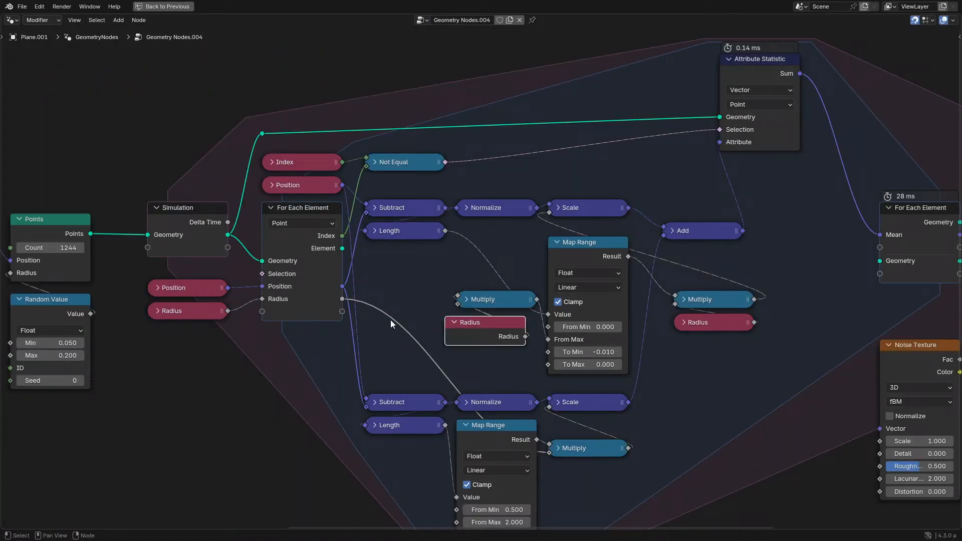
pyautogui.moveTo(501, 330); pyautogui.dragTo(434, 352)
# - Add a collapsed Math Add node summing For Each Element's Radius and the Radius node, and feed it into the Multiply before From Max
pyautogui.moveTo(343, 299); pyautogui.dragTo(393, 307)
pyautogui.write('ad')
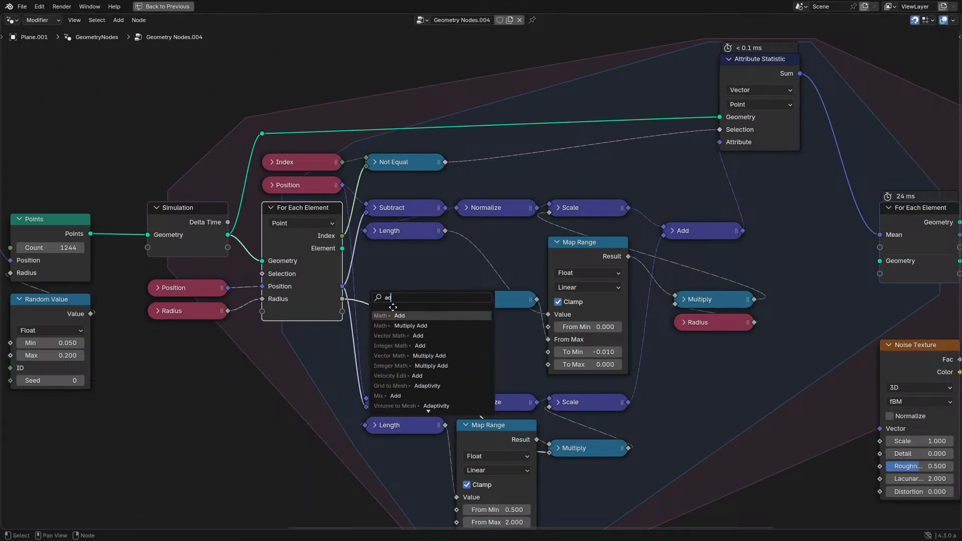
pyautogui.press('Return')
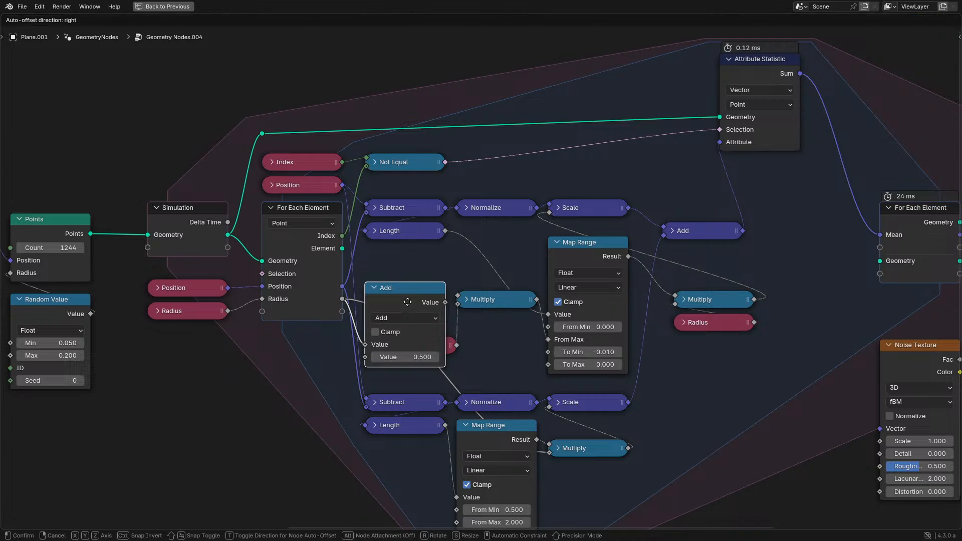
pyautogui.click(408, 302)
pyautogui.press('h')
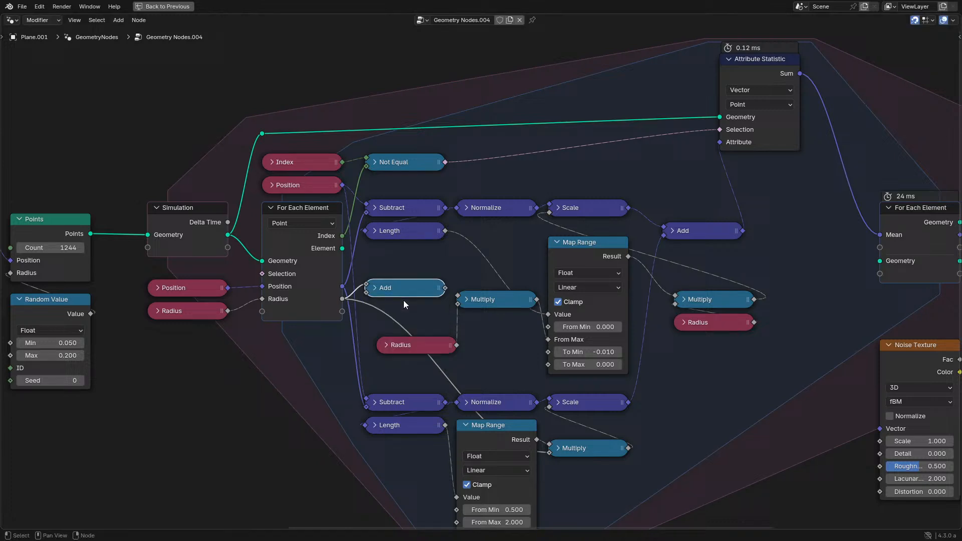
pyautogui.click(447, 341)
pyautogui.moveTo(456, 345); pyautogui.dragTo(408, 327)
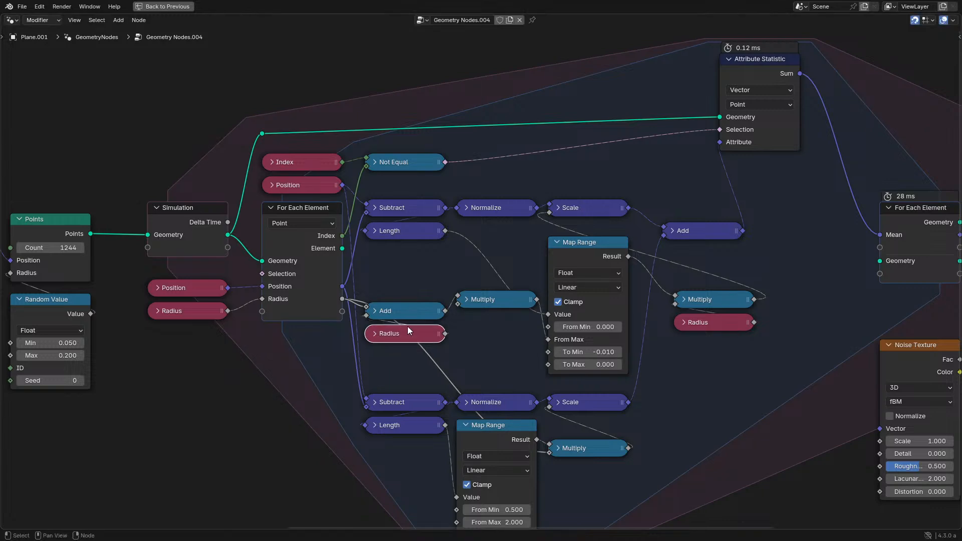
pyautogui.moveTo(373, 273); pyautogui.dragTo(421, 344)
# - Replay the simulation from the start and examine the point motion driven by the summed radii from several angles
pyautogui.hotkey('ctrl', 'space')
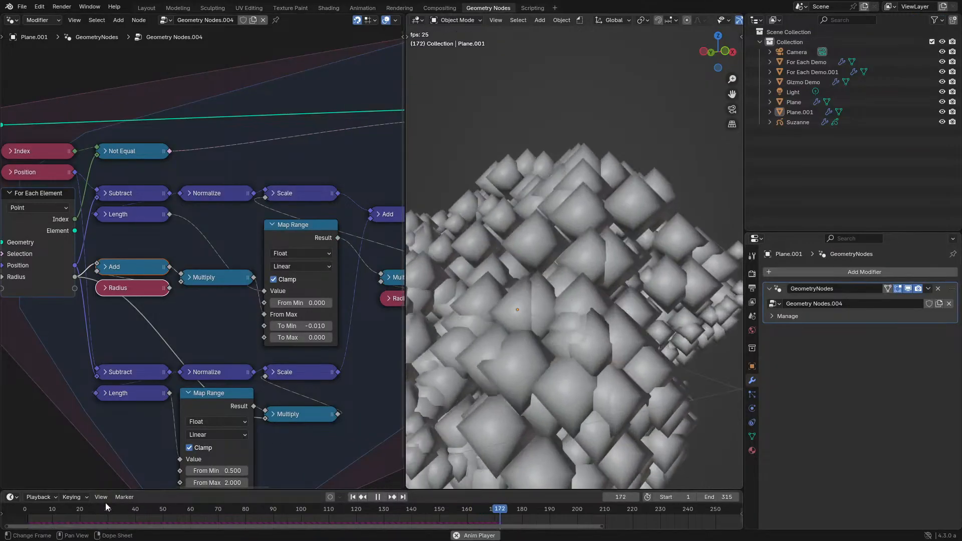
pyautogui.click(27, 524)
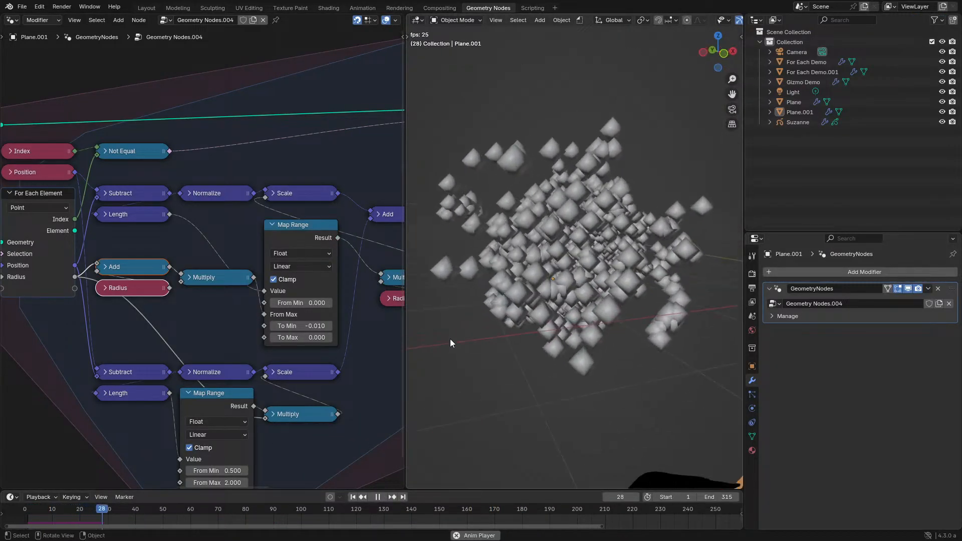
pyautogui.moveTo(466, 320); pyautogui.dragTo(485, 304, button='middle')
pyautogui.click(211, 279)
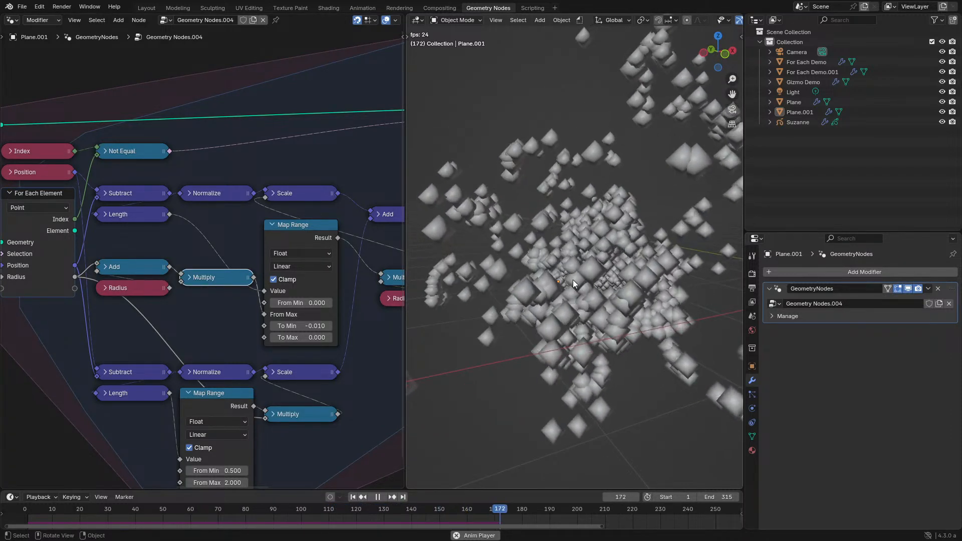
pyautogui.moveTo(572, 281); pyautogui.dragTo(590, 301, button='middle')
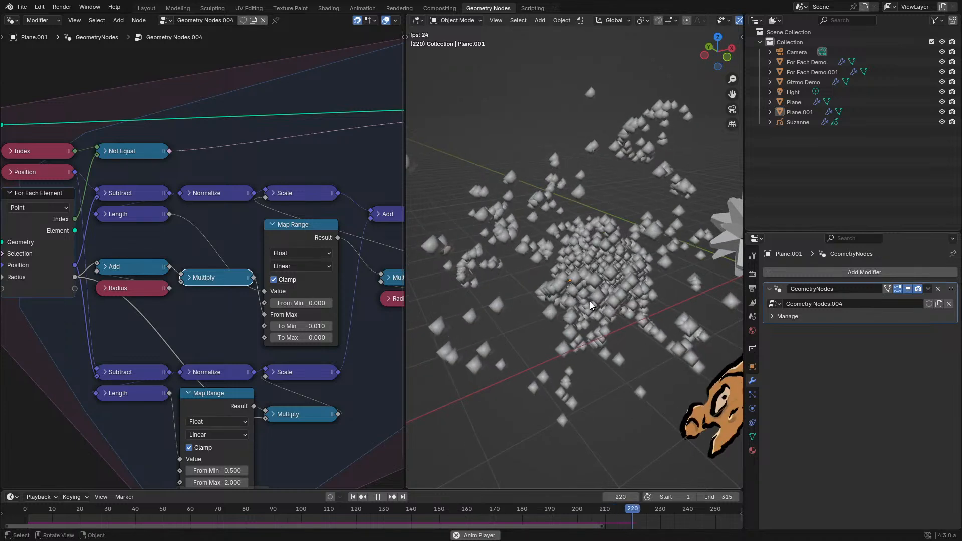
pyautogui.press('space')
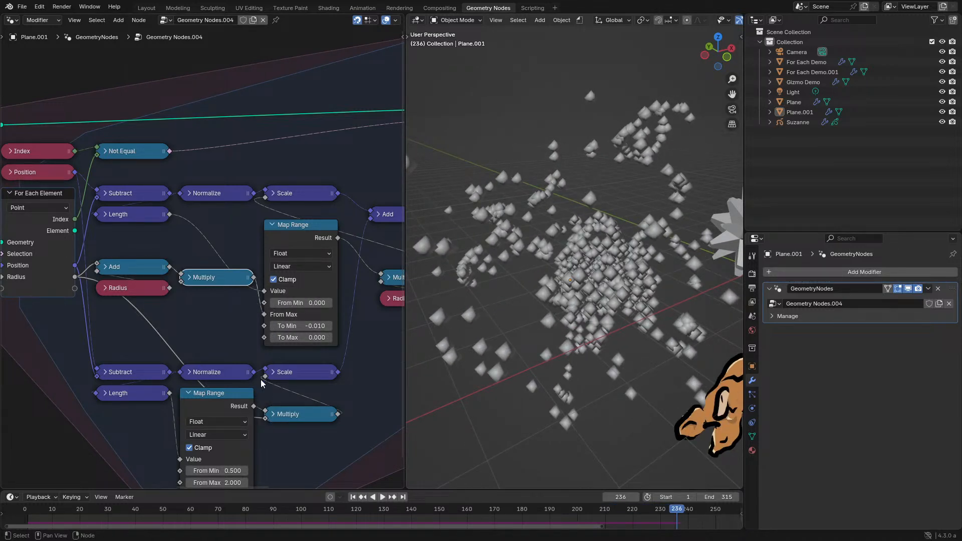
# - Try feeding the lower Multiply from the Multiply that scales the summed radii, replay the simulation, and undo the link
pyautogui.moveTo(256, 282); pyautogui.dragTo(275, 416)
pyautogui.click(191, 279)
pyautogui.press('space')
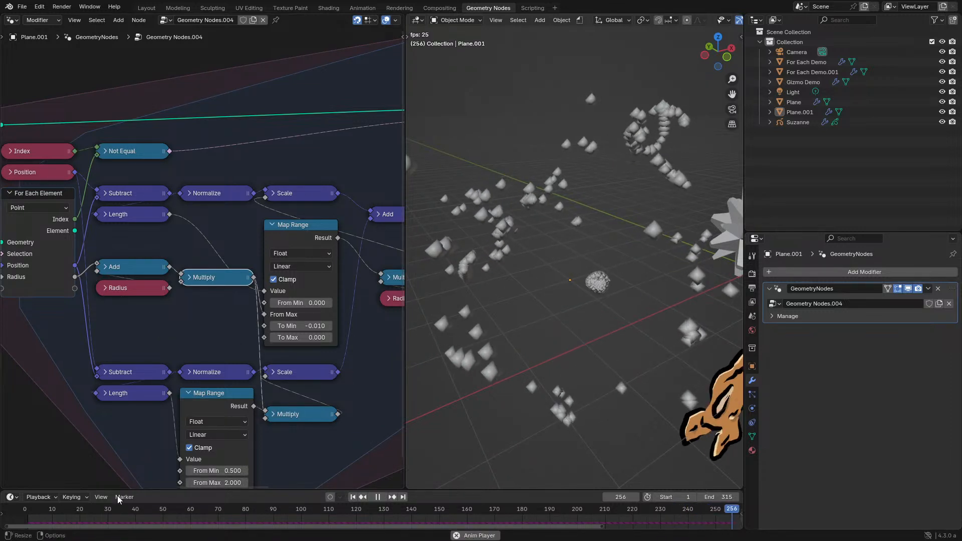
pyautogui.click(17, 513)
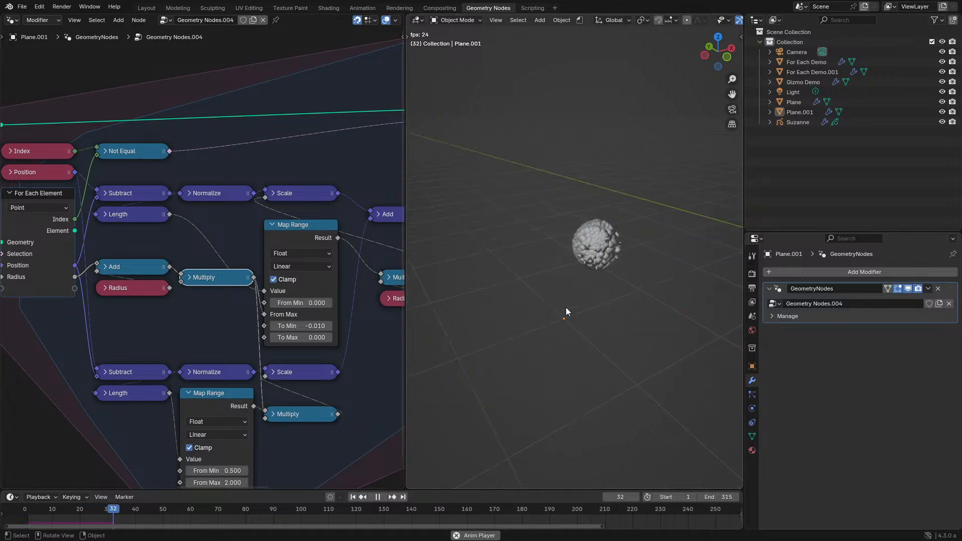
pyautogui.press('Escape')
pyautogui.hotkey('ctrl', 'z')
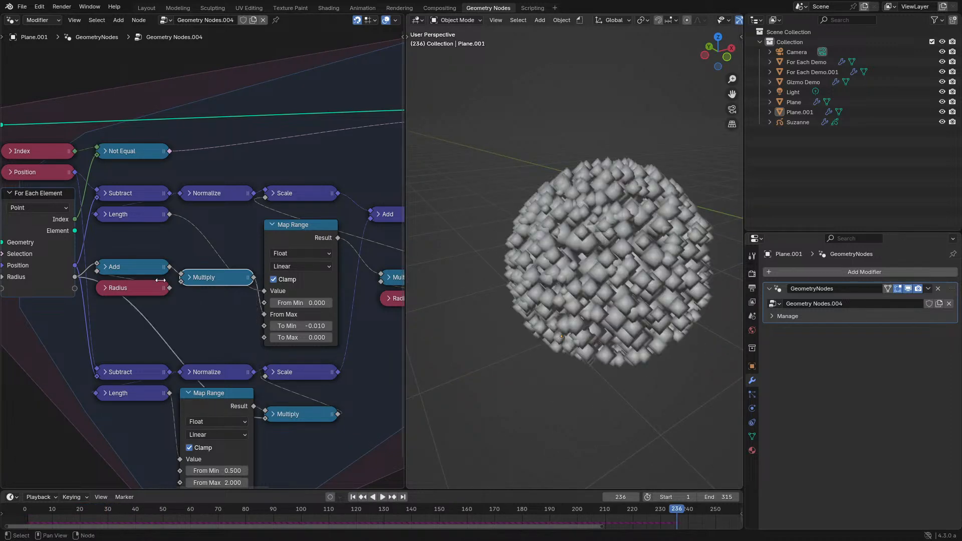
# - Feed the radius Add's output into the lower Multiply in place of For Each Element's Radius and replay the simulation
pyautogui.click(162, 266)
pyautogui.moveTo(169, 267); pyautogui.dragTo(181, 274)
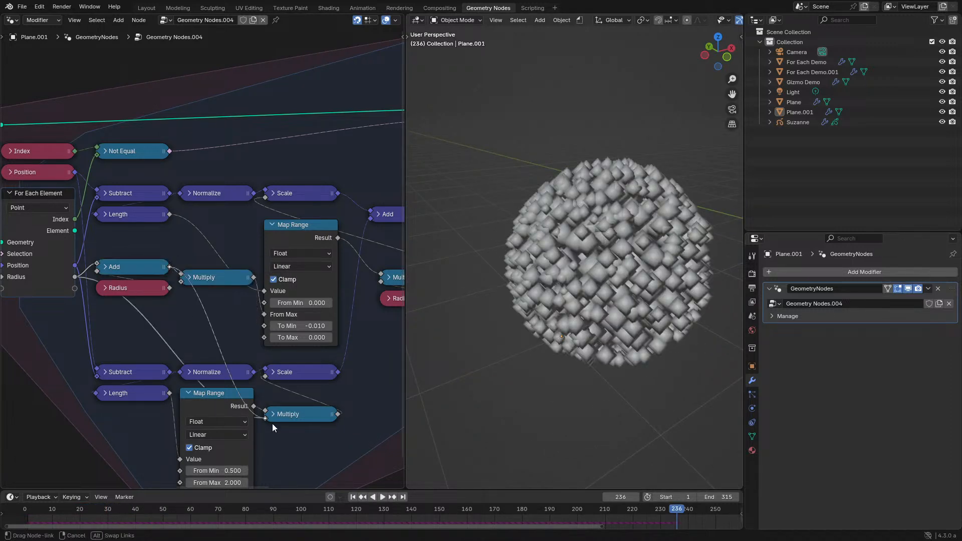
pyautogui.press('space')
pyautogui.click(40, 507)
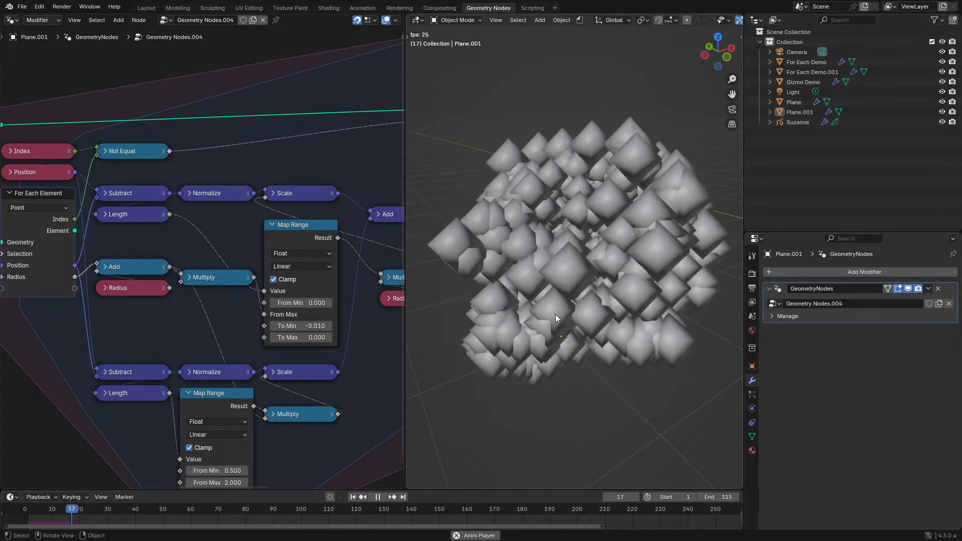
pyautogui.moveTo(593, 329); pyautogui.dragTo(568, 302, button='middle')
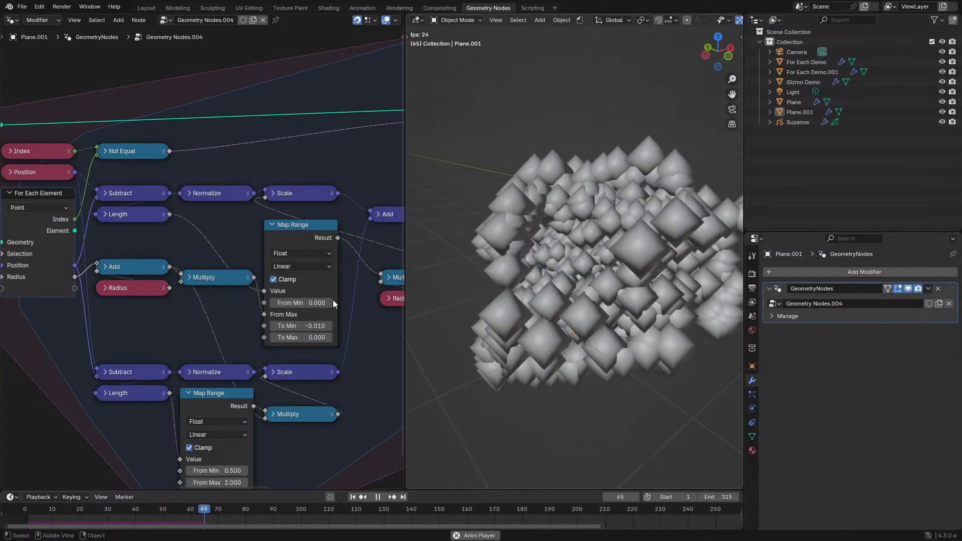
# - Link the Multiply of the summed radii to the lower Map Range's From Max and inspect the running simulation
pyautogui.moveTo(254, 277); pyautogui.dragTo(185, 456)
pyautogui.moveTo(633, 290); pyautogui.dragTo(623, 242, button='middle')
pyautogui.scroll(5, 629, 257)
pyautogui.scroll(-6, 567, 266)
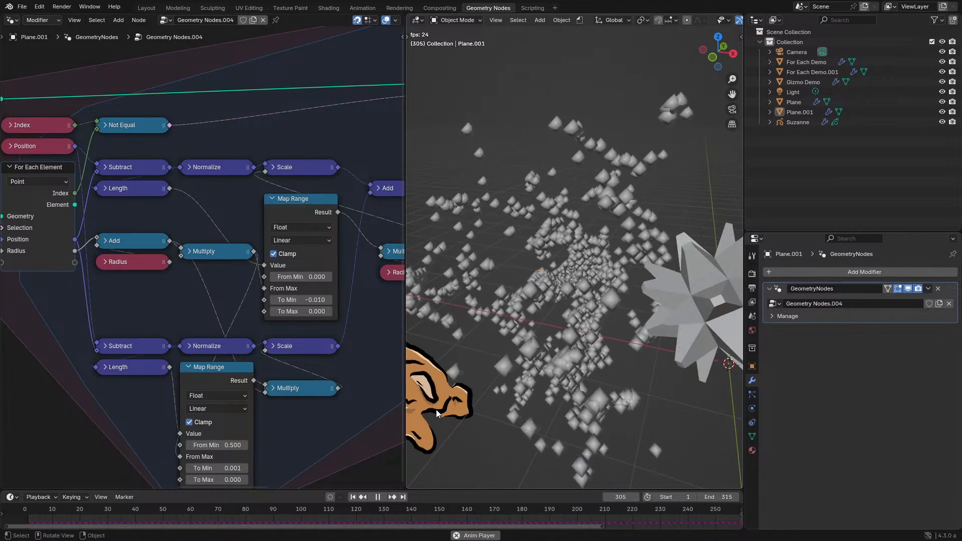
# - Set the Points node's Count to 10000, replay the simulation from the start, and pause it
pyautogui.scroll(-1, 154, 376)
pyautogui.moveTo(158, 378); pyautogui.dragTo(33, 364, button='middle')
pyautogui.scroll(1, 185, 233)
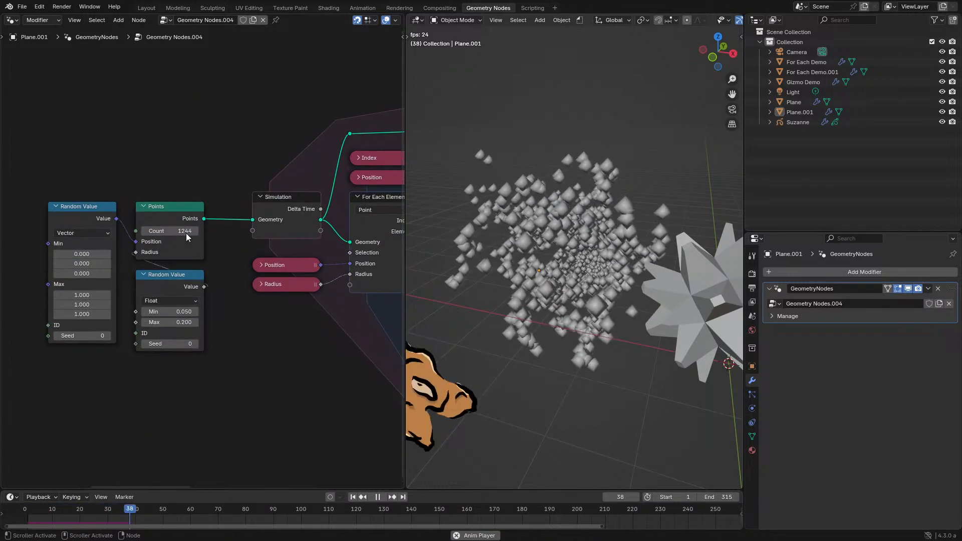
pyautogui.click(186, 233)
pyautogui.write('10000')
pyautogui.press('Return')
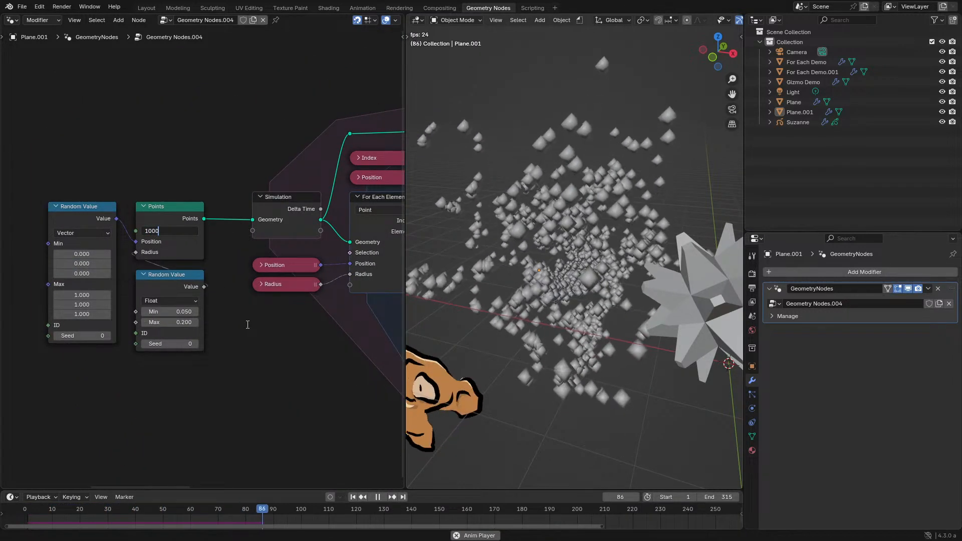
pyautogui.click(17, 515)
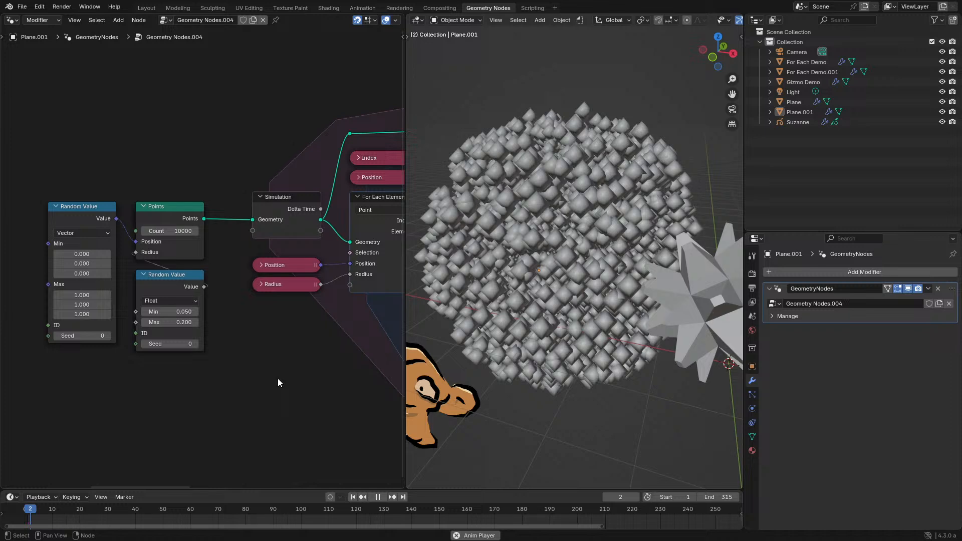
pyautogui.press('space')
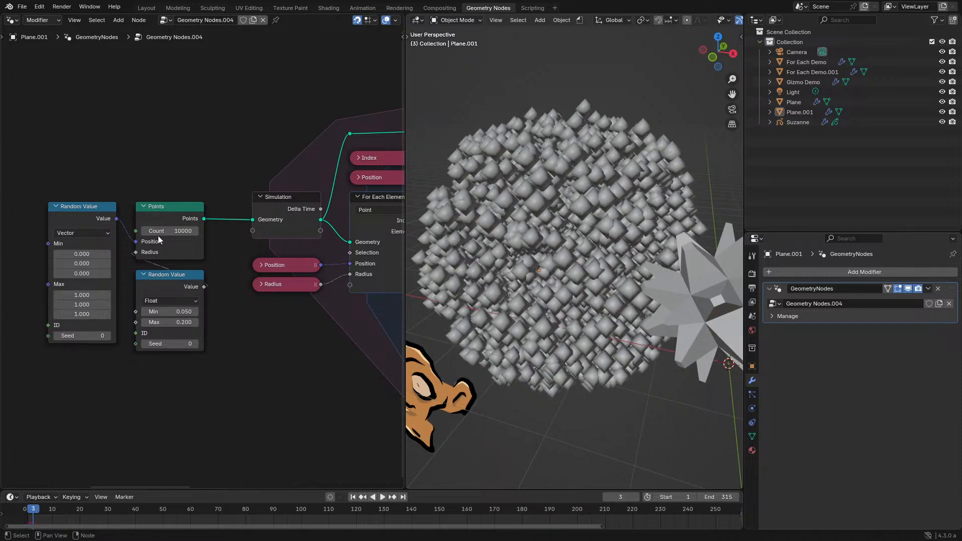
# - Examine the execution times on the For Each Element, Set Position and Simulation nodes across the enlarged node tree
pyautogui.press('Return')
pyautogui.hotkey('ctrl', 'space')
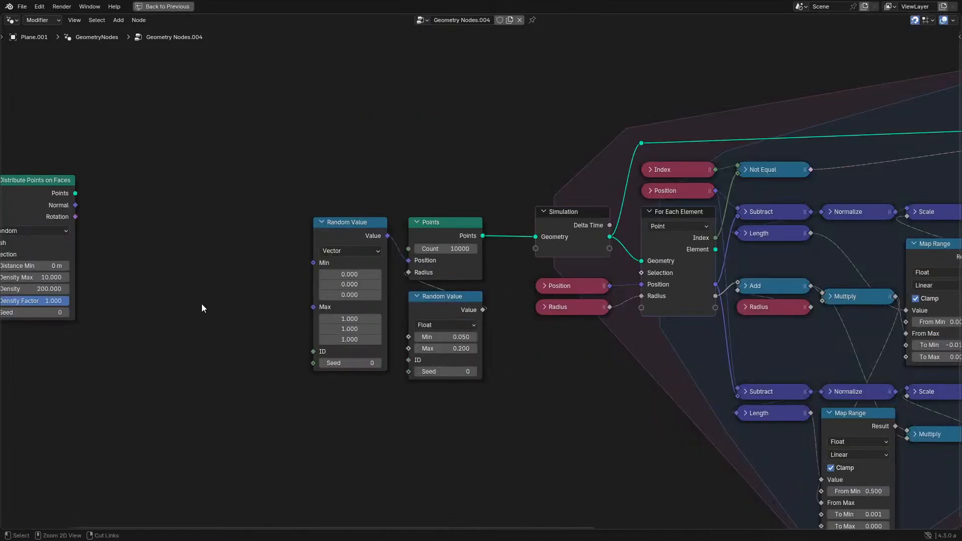
pyautogui.moveTo(541, 295); pyautogui.dragTo(119, 240, button='middle')
pyautogui.hotkey('ctrl', 'space')
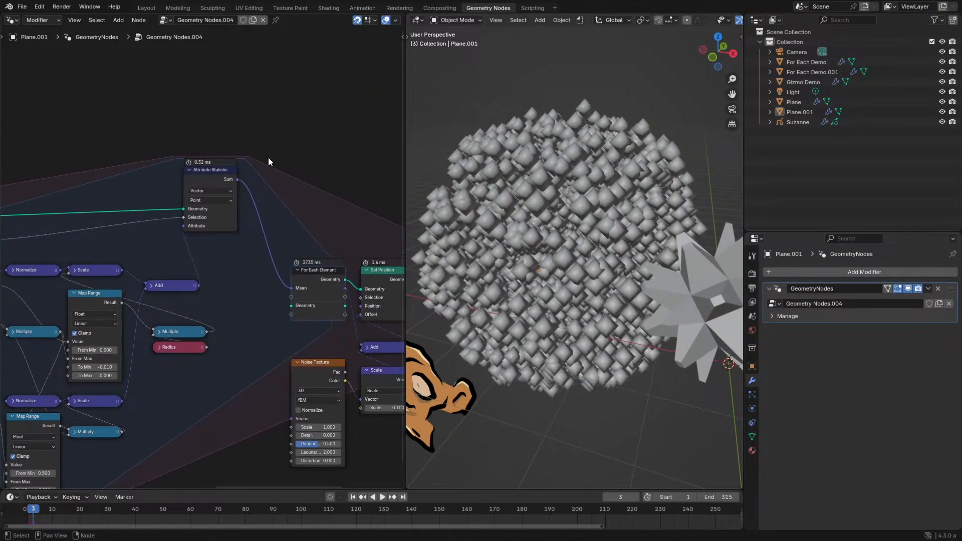
pyautogui.moveTo(268, 157); pyautogui.dragTo(129, 165, button='middle')
pyautogui.moveTo(304, 225); pyautogui.dragTo(202, 217, button='middle')
pyautogui.scroll(4, 215, 247)
pyautogui.hotkey('ctrl', 'space')
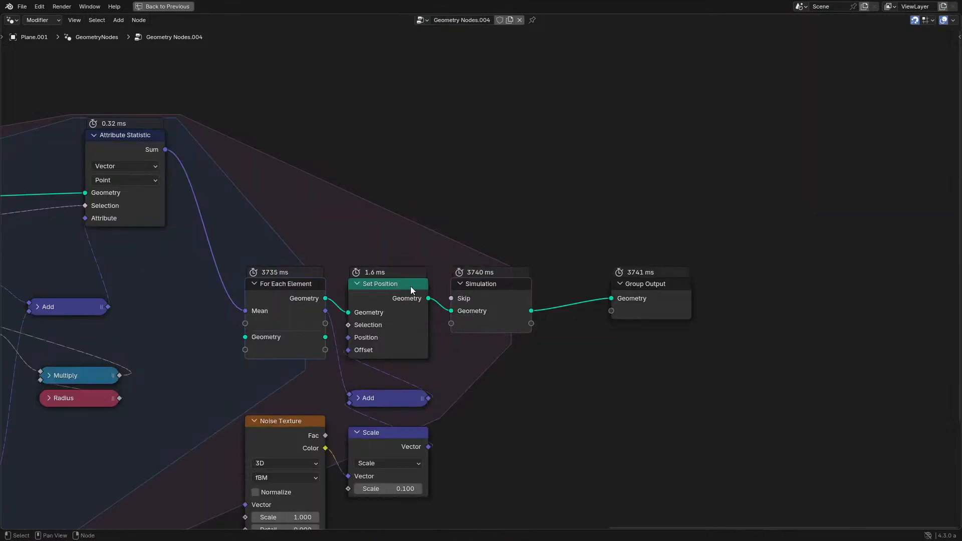
pyautogui.moveTo(366, 293); pyautogui.dragTo(572, 269, button='middle')
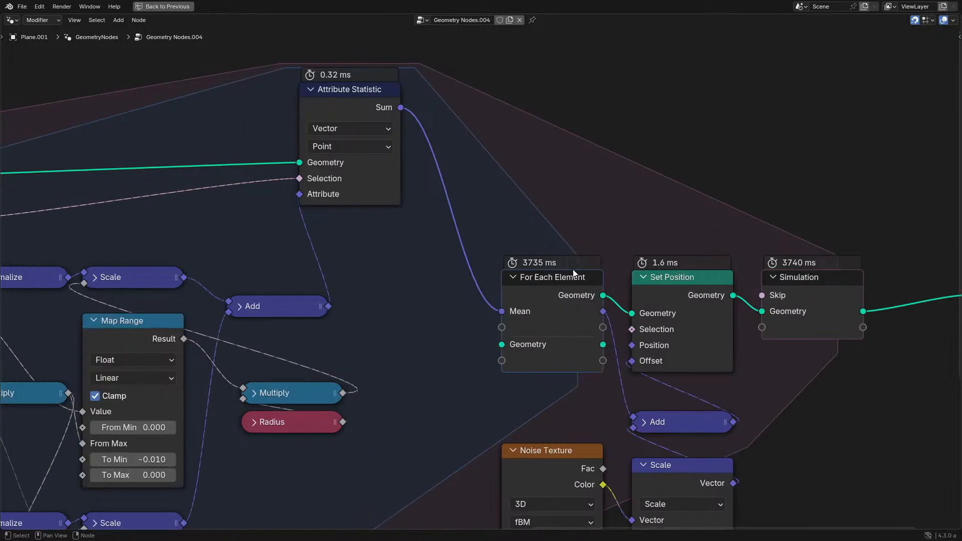
pyautogui.moveTo(410, 298); pyautogui.dragTo(545, 302, button='middle')
# - Set the Points node's Count to 1000 and return to an overview of the node tree
pyautogui.moveTo(148, 314); pyautogui.dragTo(448, 307, button='middle')
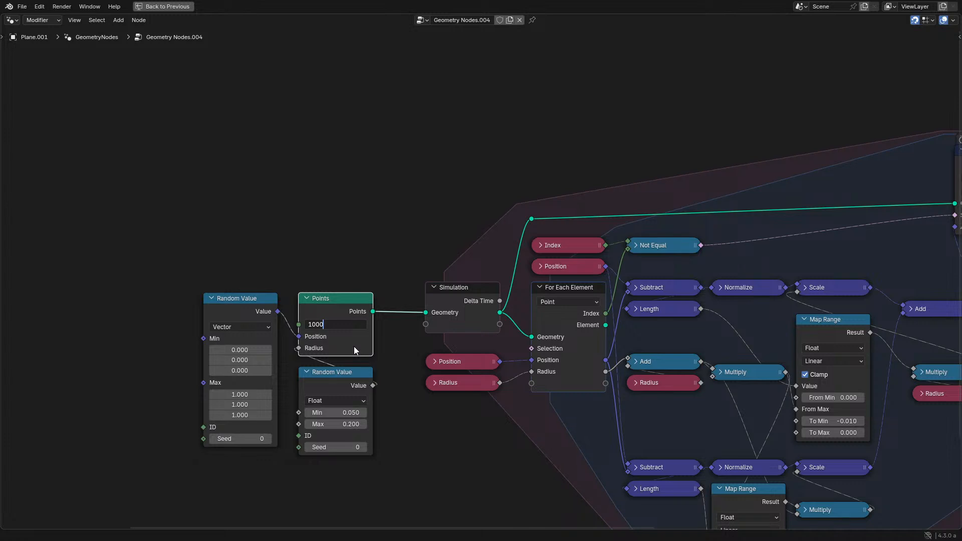
pyautogui.press('Return')
pyautogui.hotkey('ctrl', 'space')
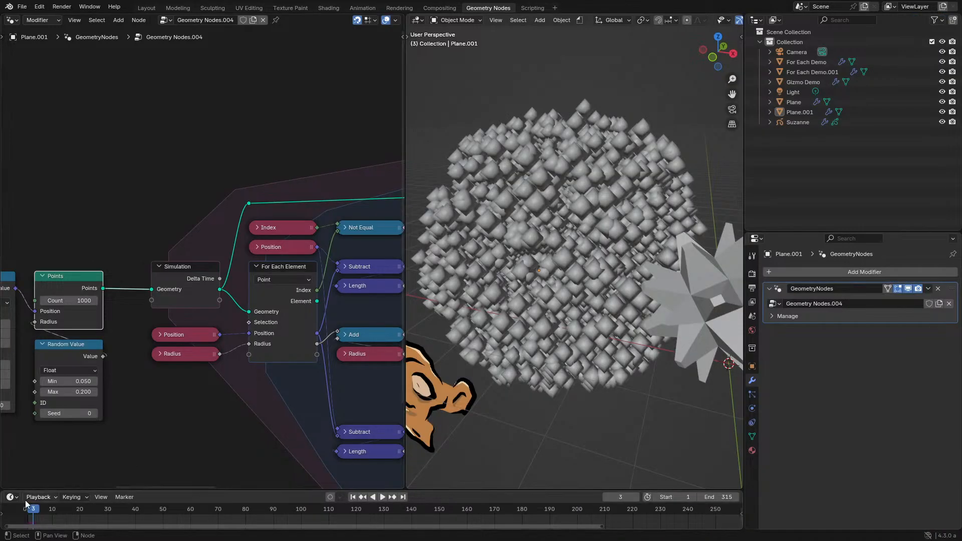
pyautogui.hotkey('ctrl', 'space')
pyautogui.scroll(-1, 646, 329)
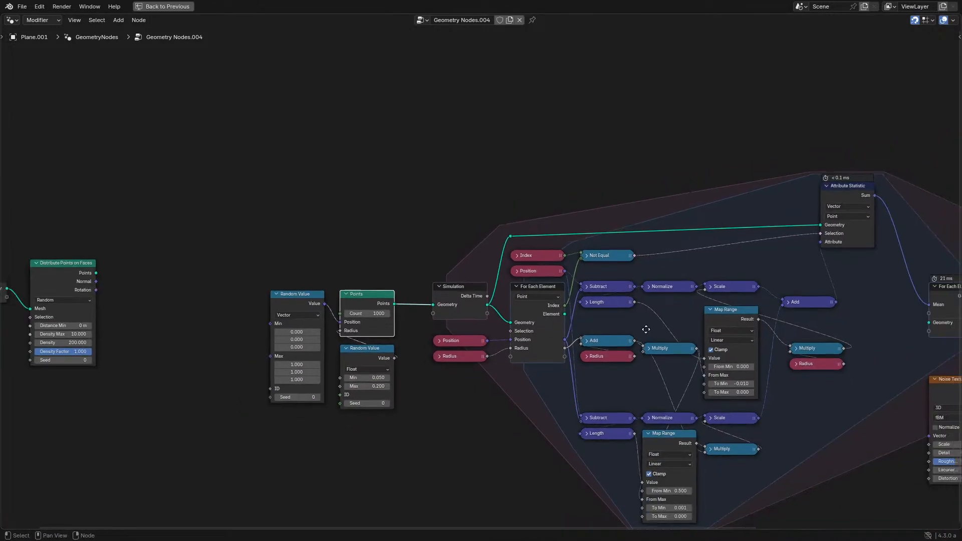
# - Examine the execution times across the node tree and watch the simulation of 1000 points play in the viewport
pyautogui.moveTo(645, 329); pyautogui.dragTo(316, 333, button='middle')
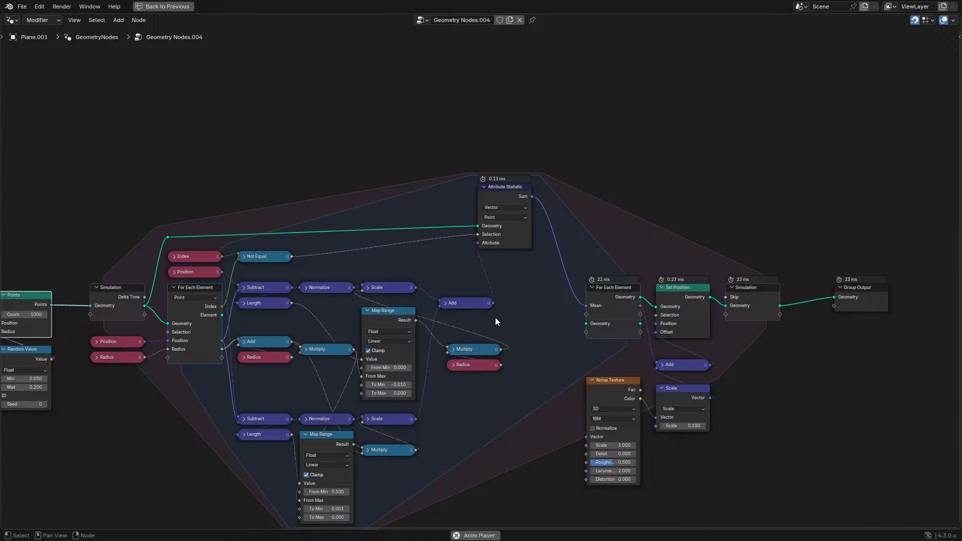
pyautogui.moveTo(620, 289); pyautogui.dragTo(405, 293, button='middle')
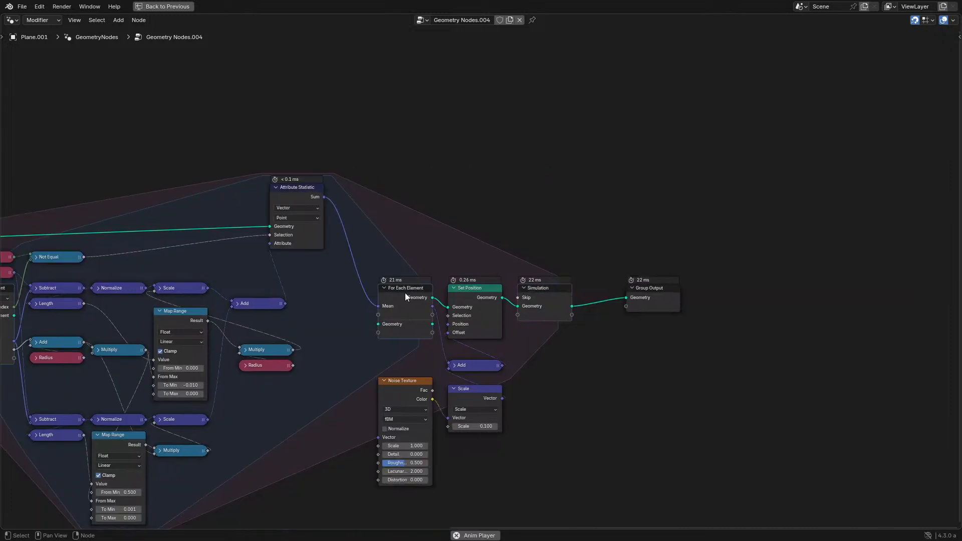
pyautogui.scroll(2, 401, 293)
pyautogui.moveTo(238, 187); pyautogui.dragTo(185, 219)
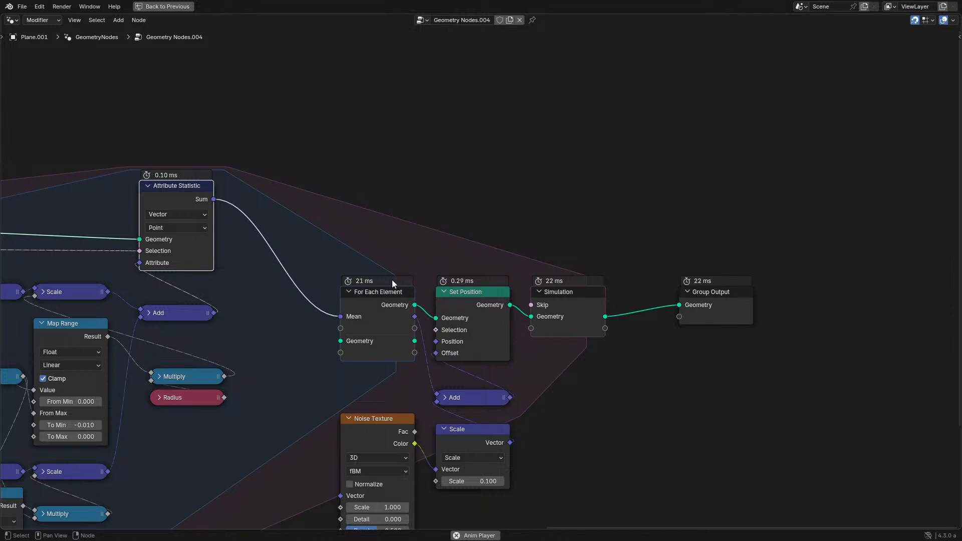
pyautogui.moveTo(334, 288); pyautogui.dragTo(602, 247, button='middle')
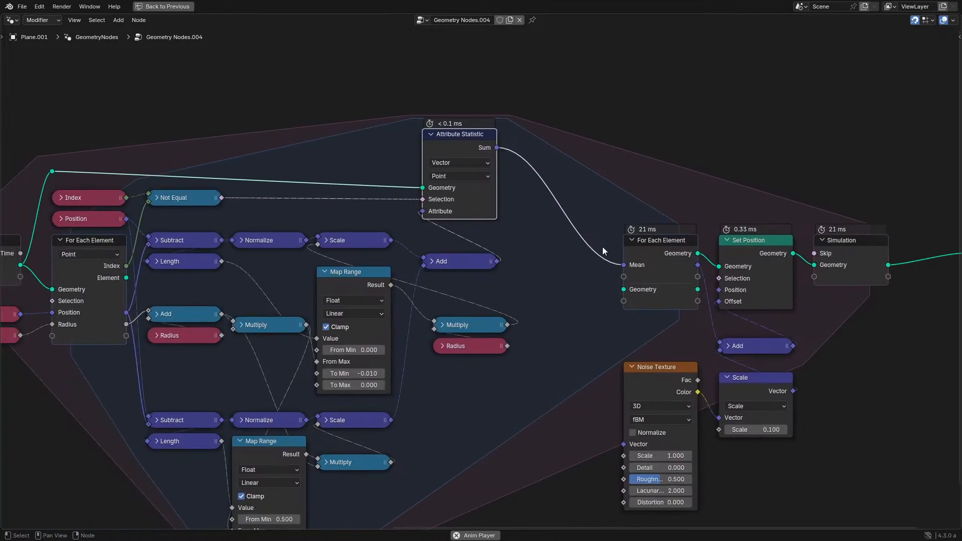
pyautogui.moveTo(171, 250); pyautogui.dragTo(665, 252, button='middle')
pyautogui.hotkey('ctrl', 'space')
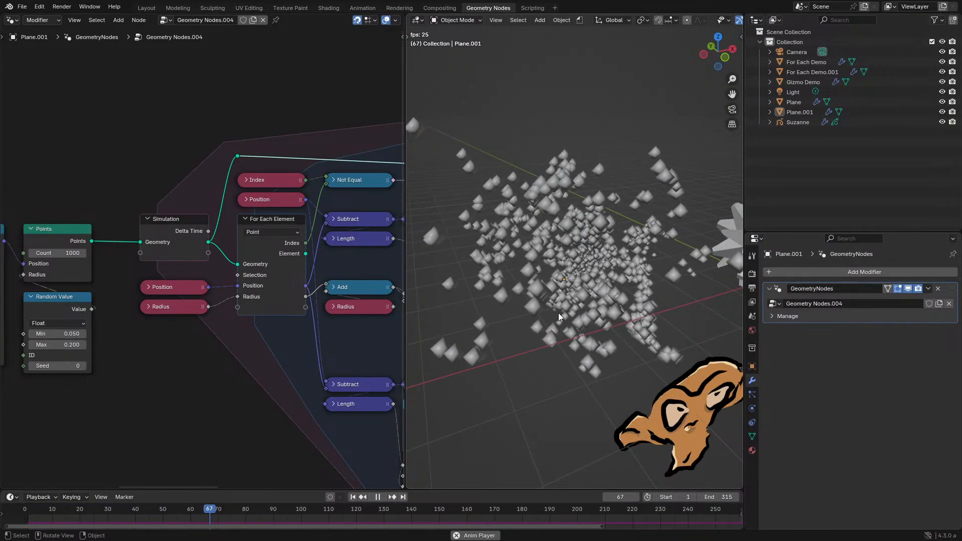
pyautogui.moveTo(329, 314); pyautogui.dragTo(256, 332, button='middle')
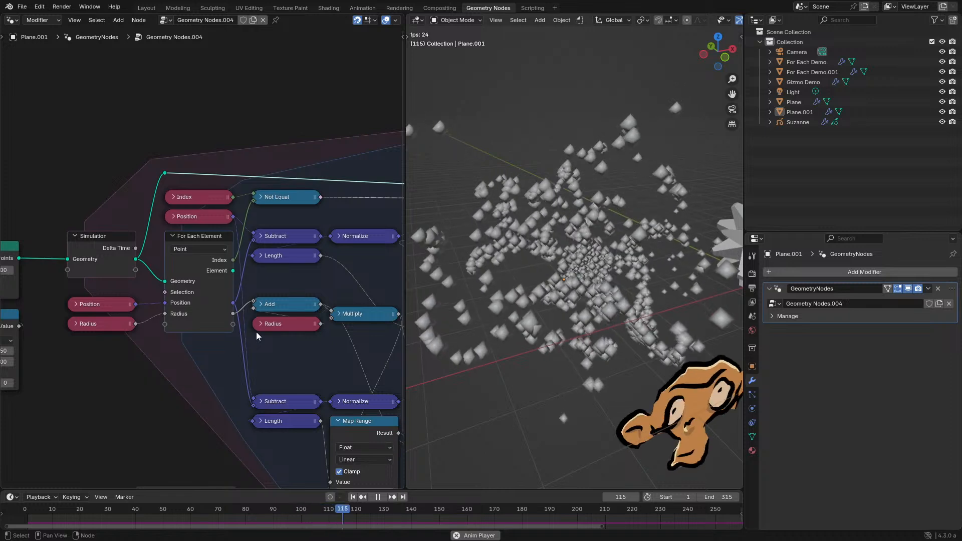
pyautogui.hscroll(5, 275, 348)
pyautogui.hscroll(-3, 264, 347)
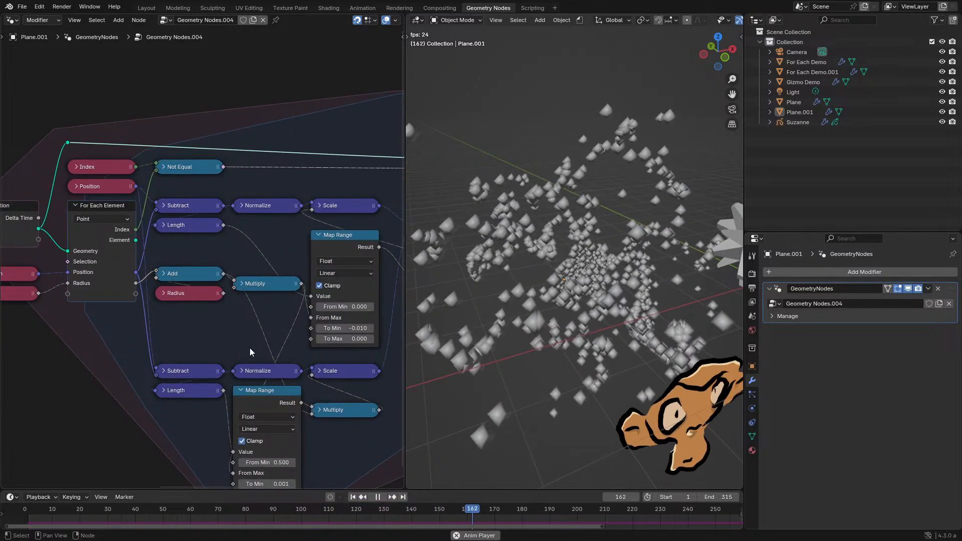
# - Move the Random Value, Points, Simulation, For Each Element input, Index, Position and Radius nodes with the reroute away from the calculation nodes
pyautogui.hotkey('ctrl', 'space')
pyautogui.scroll(-2, 92, 152)
pyautogui.moveTo(92, 152); pyautogui.dragTo(335, 325)
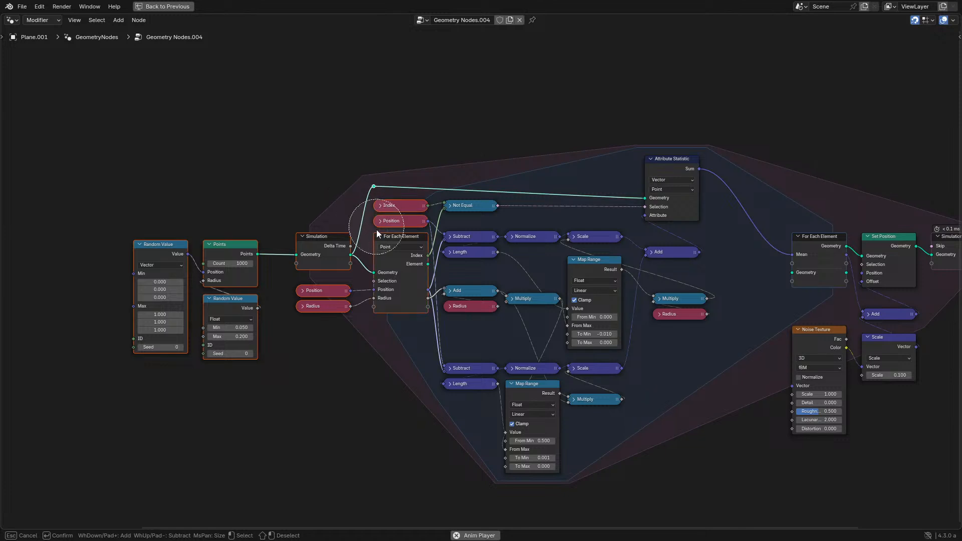
pyautogui.press('Escape')
pyautogui.press('g')
pyautogui.click(353, 245)
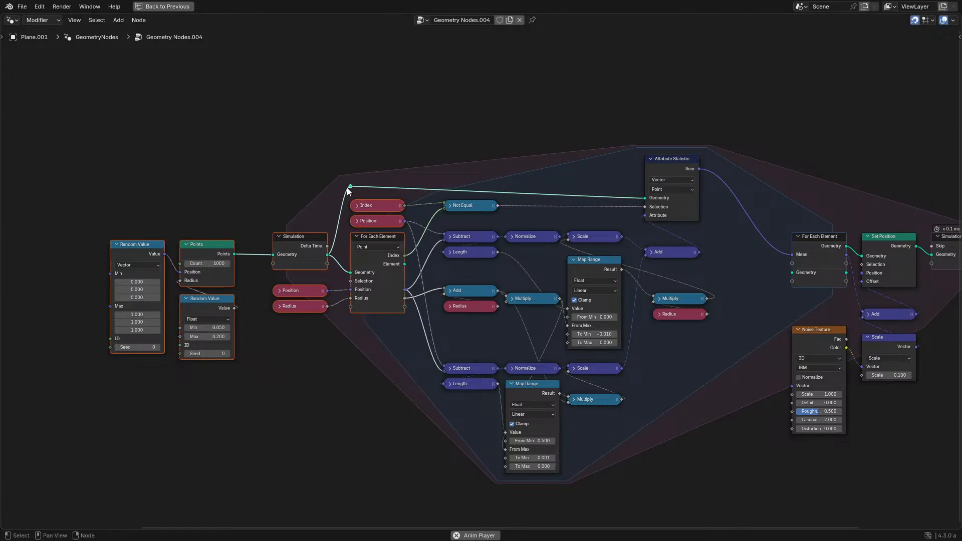
pyautogui.moveTo(349, 189); pyautogui.dragTo(345, 196)
# - Move the Not Equal, upper Subtract, Length and Normalize, and Add, Radius and Multiply nodes closer to the For Each Element input
pyautogui.scroll(2, 451, 213)
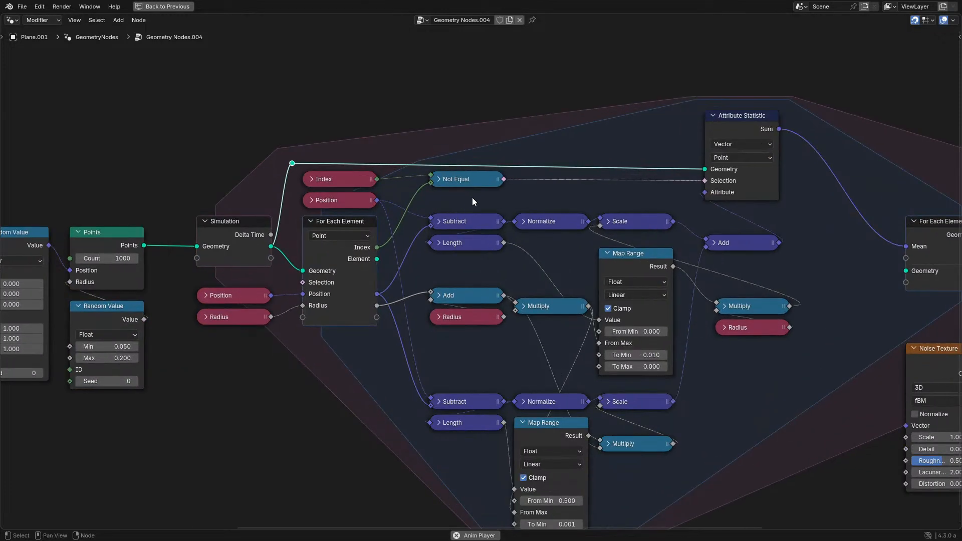
pyautogui.moveTo(471, 184); pyautogui.dragTo(431, 192)
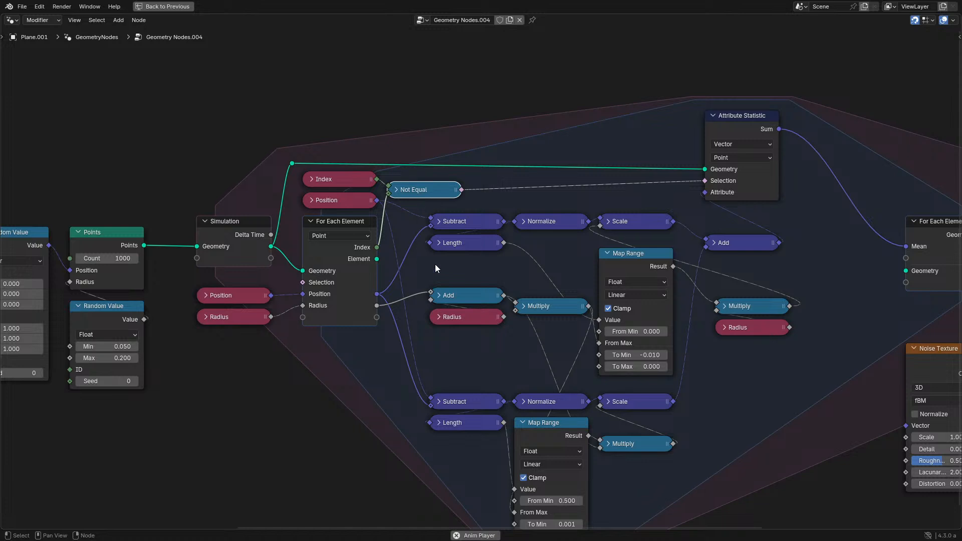
pyautogui.moveTo(435, 264); pyautogui.dragTo(522, 223)
pyautogui.press('g')
pyautogui.click(515, 208)
pyautogui.moveTo(420, 260); pyautogui.dragTo(545, 325)
pyautogui.press('g')
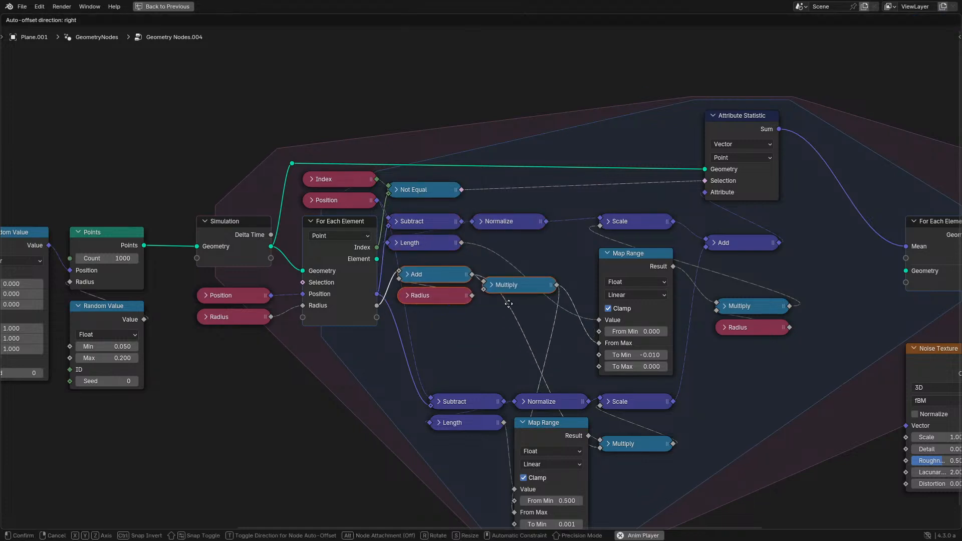
pyautogui.click(500, 336)
# - Raise the lower force nodes and stack their Multiply and Map Range directly beneath the lower Scale node
pyautogui.moveTo(470, 387); pyautogui.dragTo(672, 474)
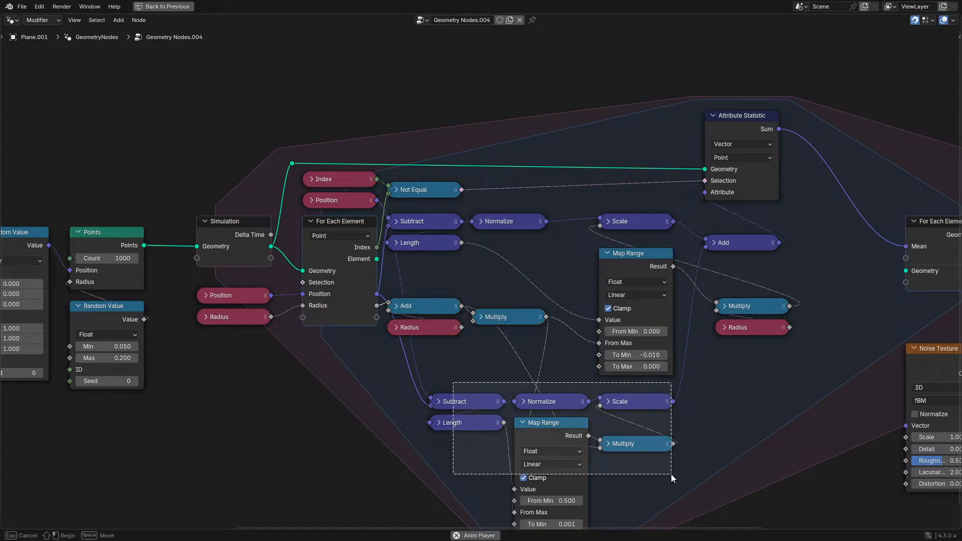
pyautogui.press('g')
pyautogui.click(678, 463)
pyautogui.press('g')
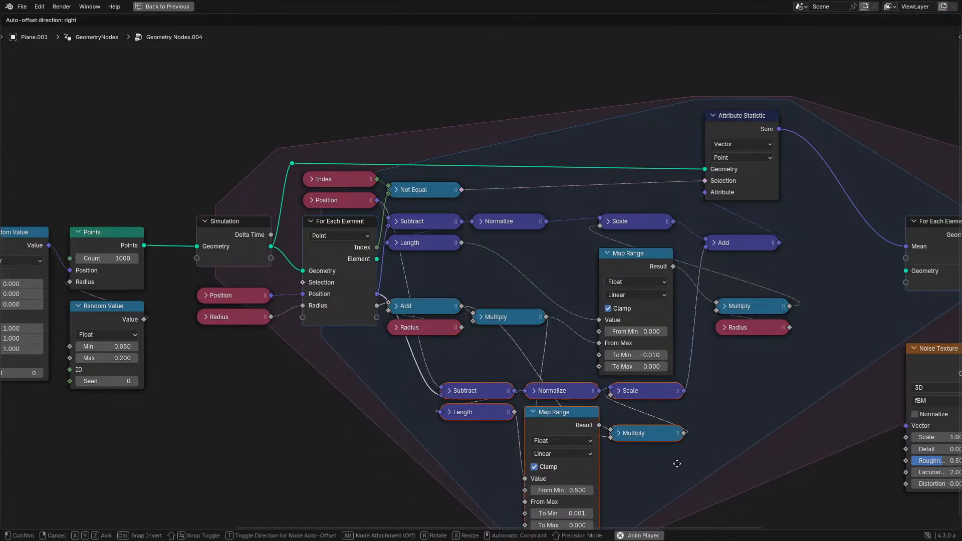
pyautogui.click(677, 463)
pyautogui.click(558, 417)
pyautogui.click(642, 435)
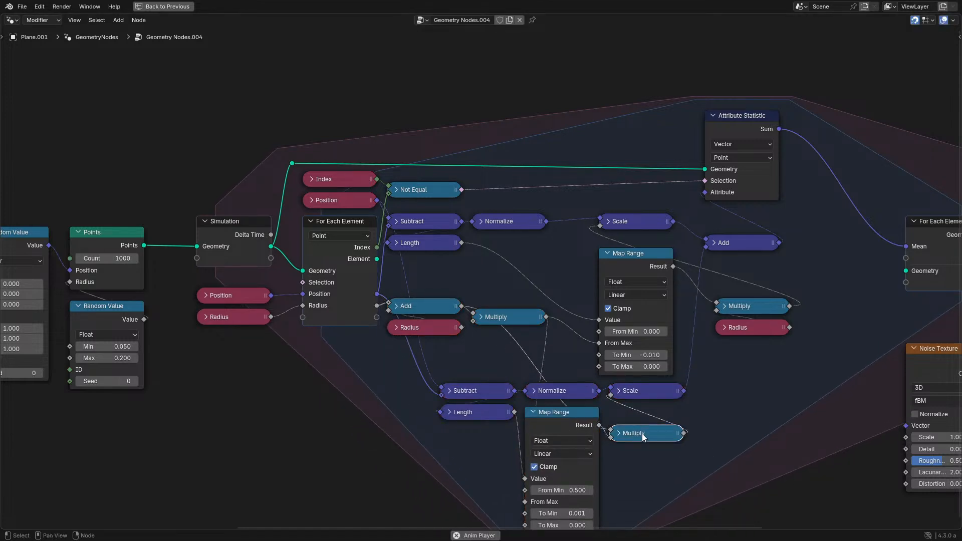
pyautogui.press('g')
pyautogui.click(587, 416)
# - Move the lower Subtract and Length nodes beneath Add and Radius, and place the lower Normalize beside Subtract
pyautogui.moveTo(587, 417); pyautogui.dragTo(669, 435)
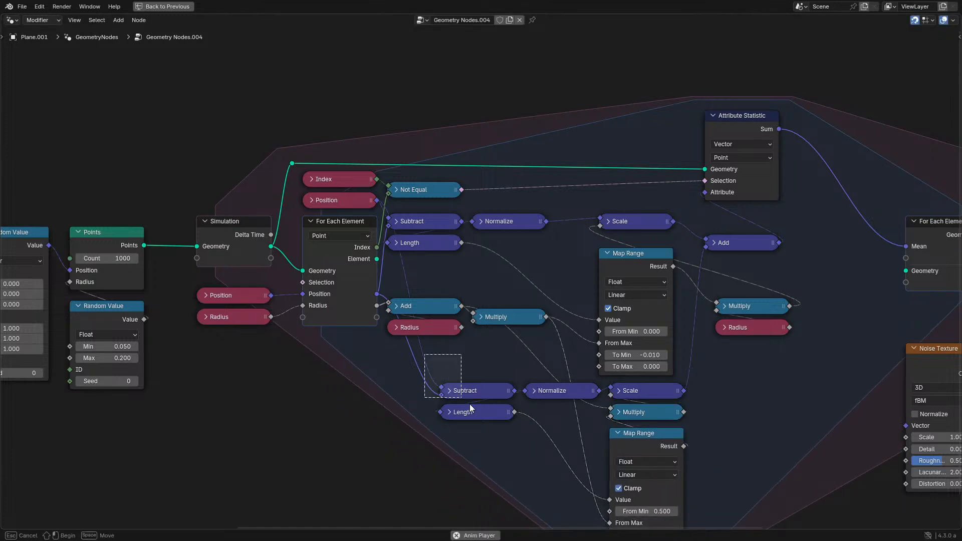
pyautogui.moveTo(470, 403); pyautogui.dragTo(470, 407)
pyautogui.press('g')
pyautogui.click(499, 384)
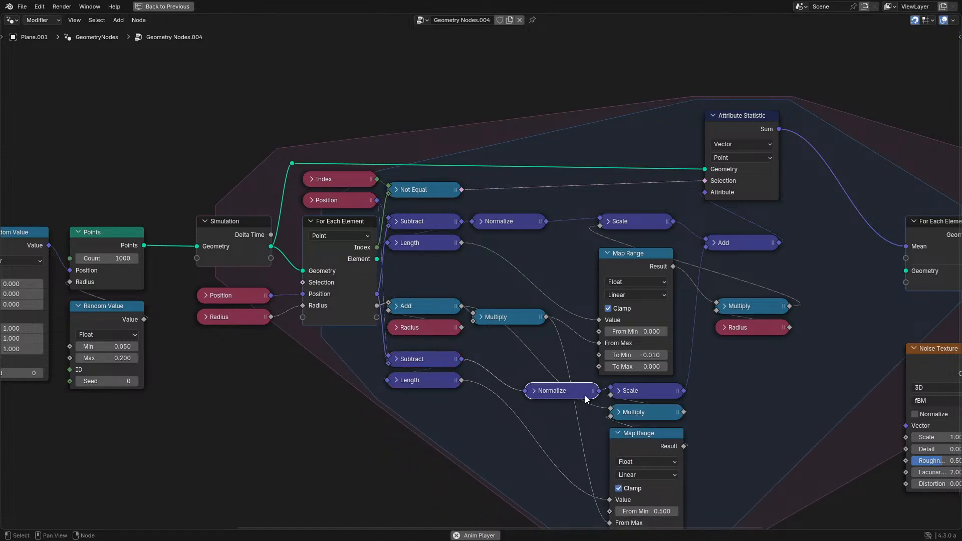
pyautogui.press('g')
pyautogui.click(541, 369)
pyautogui.moveTo(541, 369); pyautogui.dragTo(496, 373, button='middle')
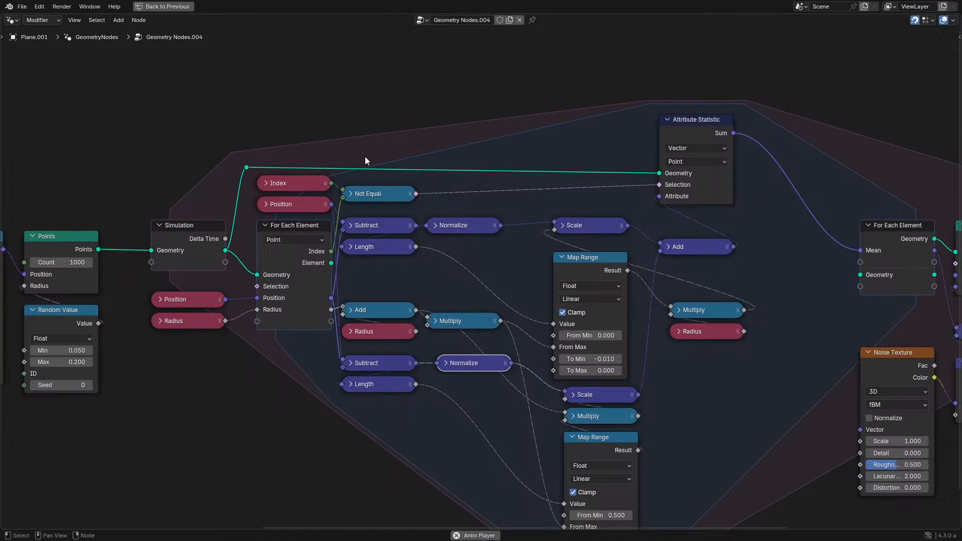
# - Gather both Subtract, Length and Normalize groups into a compact block around the Add, Radius and Multiply nodes
pyautogui.moveTo(384, 269); pyautogui.dragTo(452, 216)
pyautogui.press('g')
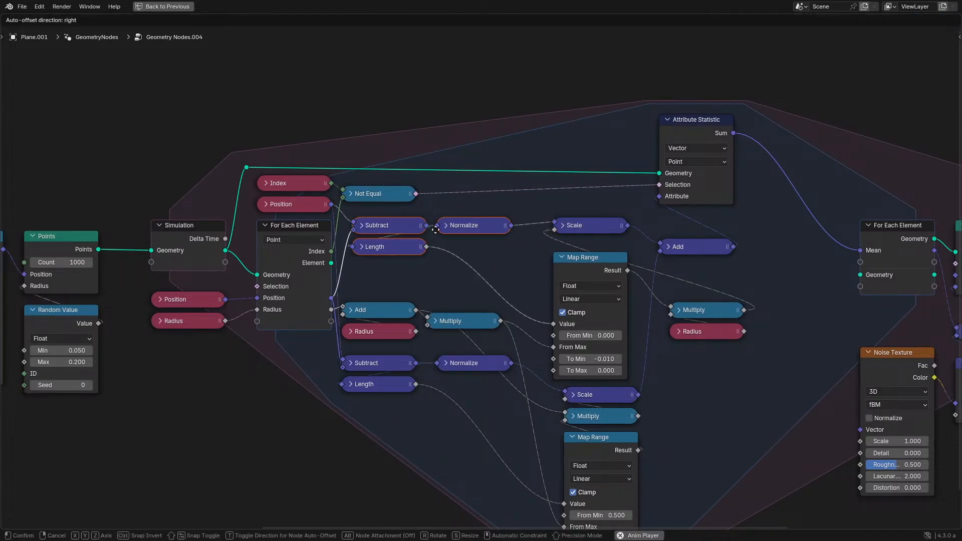
pyautogui.click(437, 238)
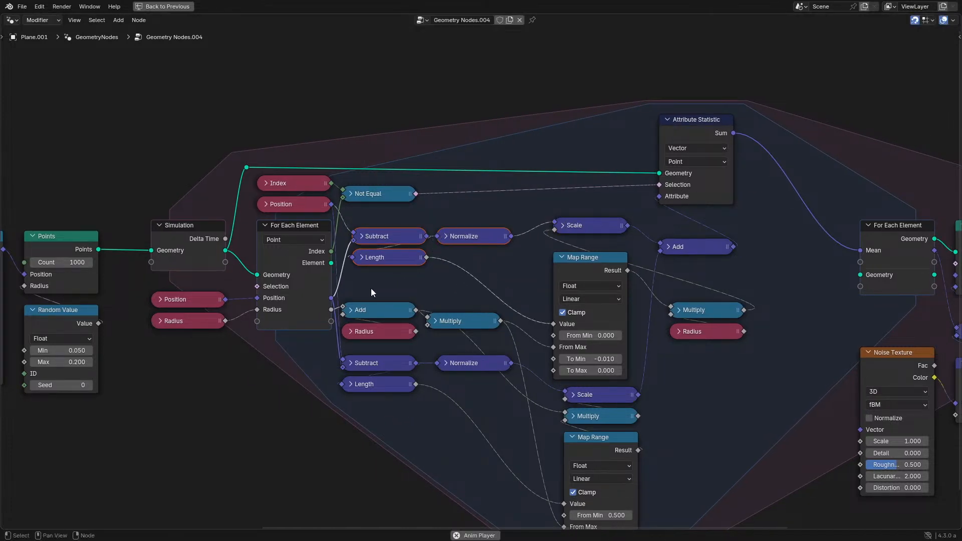
pyautogui.press('g')
pyautogui.click(517, 344)
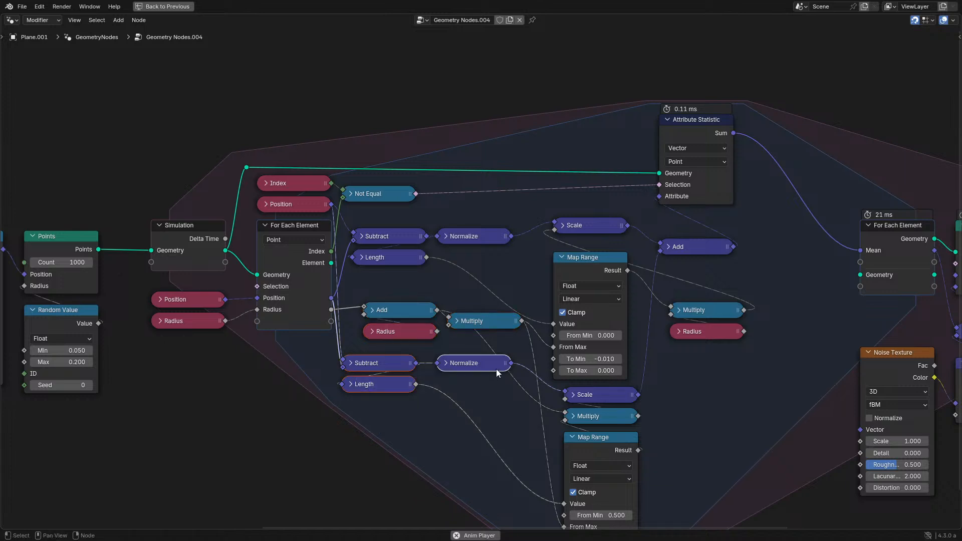
pyautogui.press('g')
pyautogui.click(456, 383)
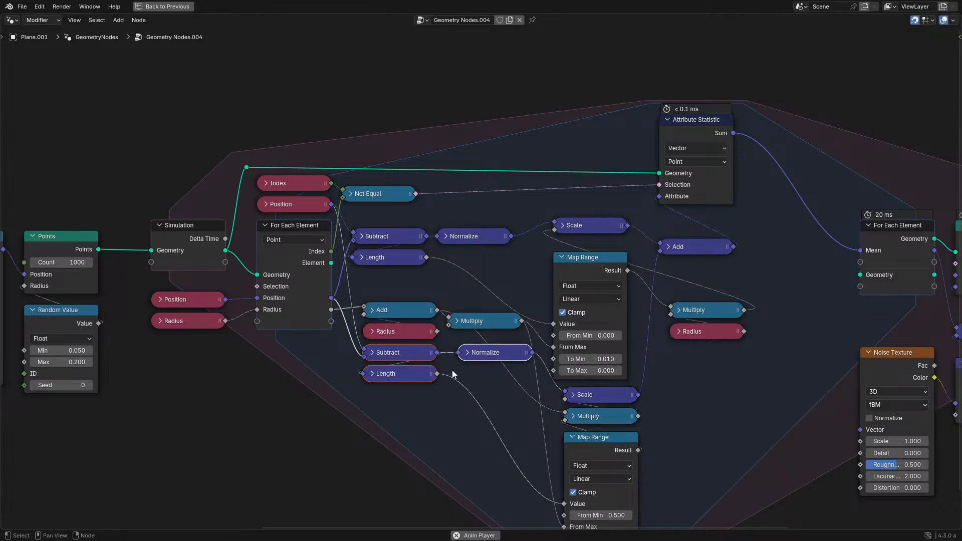
pyautogui.moveTo(371, 221); pyautogui.dragTo(484, 260)
pyautogui.press('g')
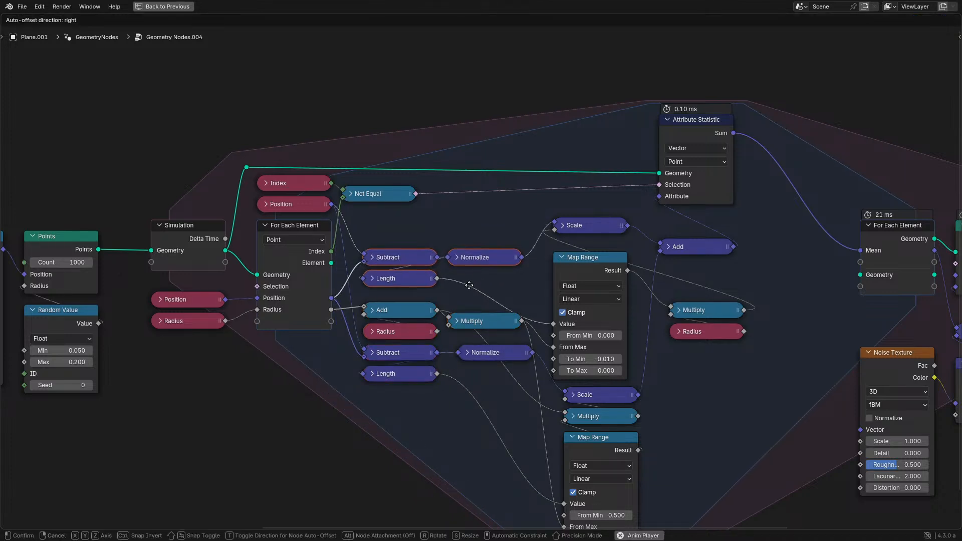
pyautogui.click(469, 286)
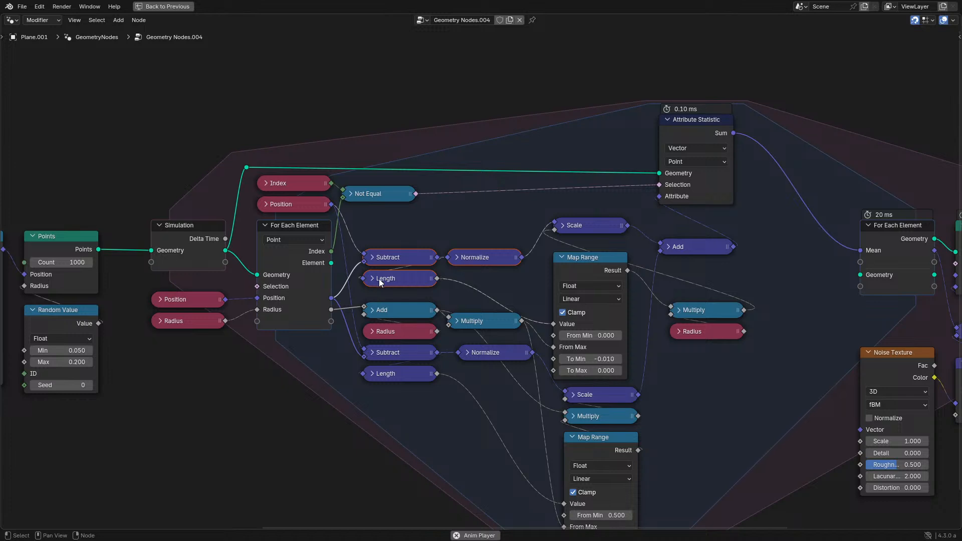
# - Move the Position node inside the zone from above to below the For Each Element input
pyautogui.click(299, 209)
pyautogui.scroll(-3, 299, 208)
pyautogui.moveTo(306, 220); pyautogui.dragTo(382, 232, button='middle')
pyautogui.press('g')
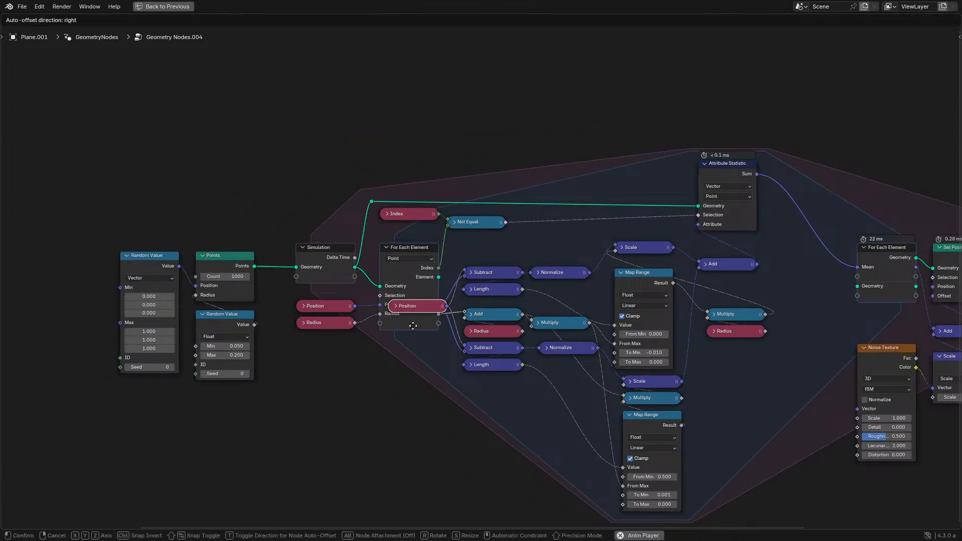
pyautogui.click(414, 369)
# - Shift the force calculation nodes away from the For Each Element input and lower the upper Scale node onto its Map Range
pyautogui.moveTo(504, 337); pyautogui.dragTo(336, 326, button='middle')
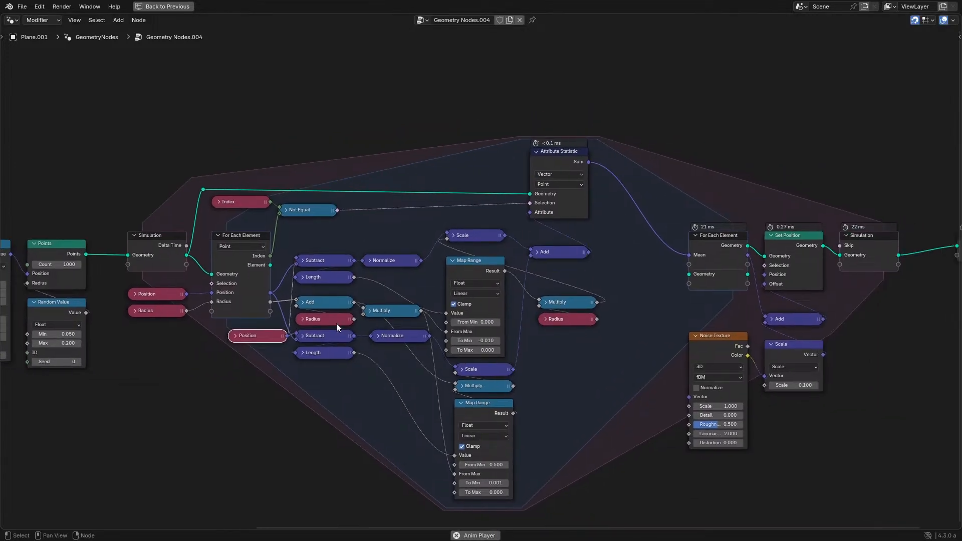
pyautogui.moveTo(302, 409); pyautogui.dragTo(625, 243)
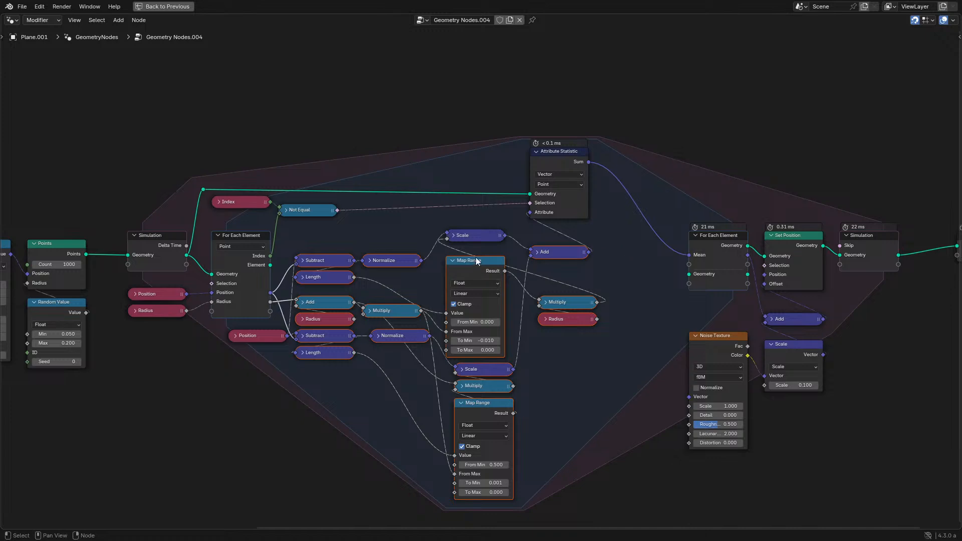
pyautogui.press('Escape')
pyautogui.press('g')
pyautogui.click(522, 248)
pyautogui.click(531, 237)
pyautogui.press('g')
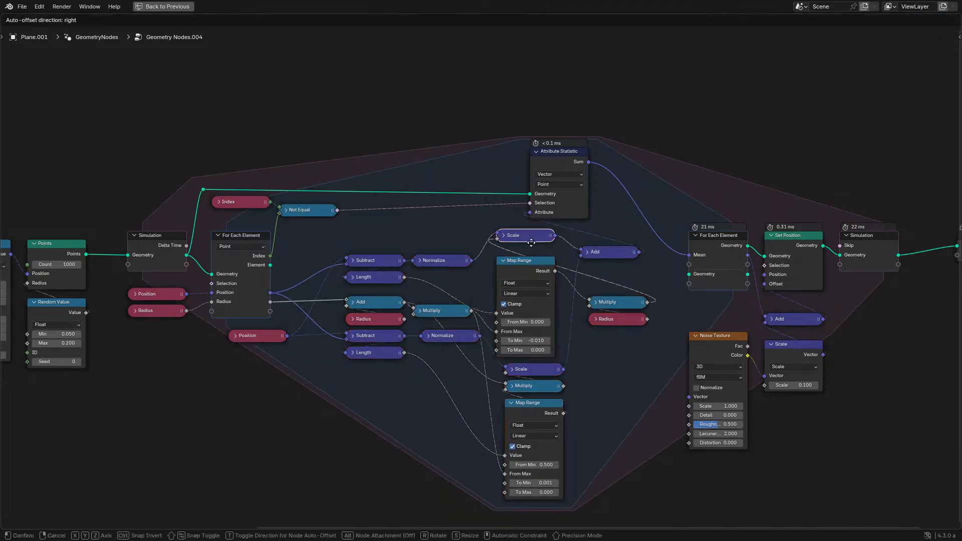
pyautogui.click(530, 248)
# - Play the simulation beside the viewport, move the zone's Position node closer to the Subtract nodes, and pause playback
pyautogui.hotkey('ctrl', 'space')
pyautogui.press('space')
pyautogui.moveTo(196, 298); pyautogui.dragTo(281, 296, button='middle')
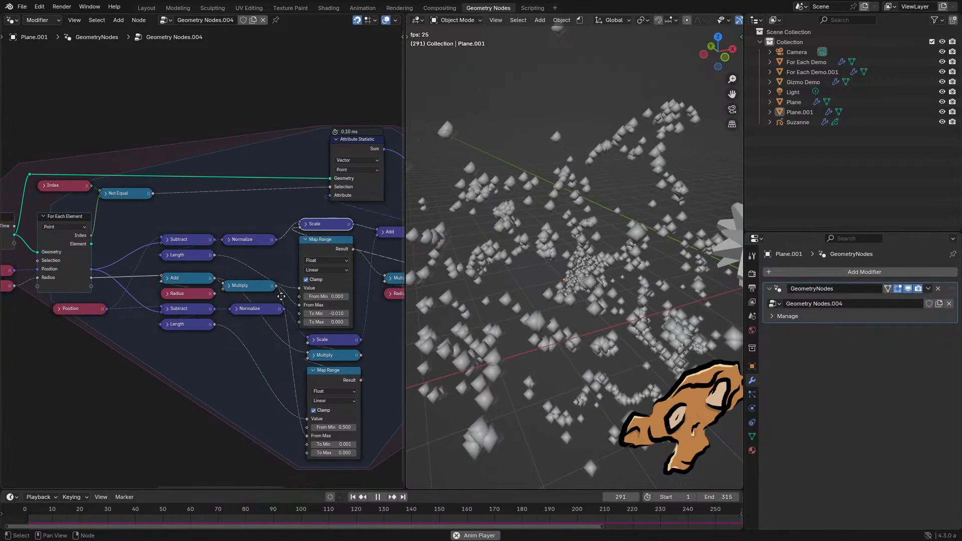
pyautogui.moveTo(85, 312); pyautogui.dragTo(124, 305)
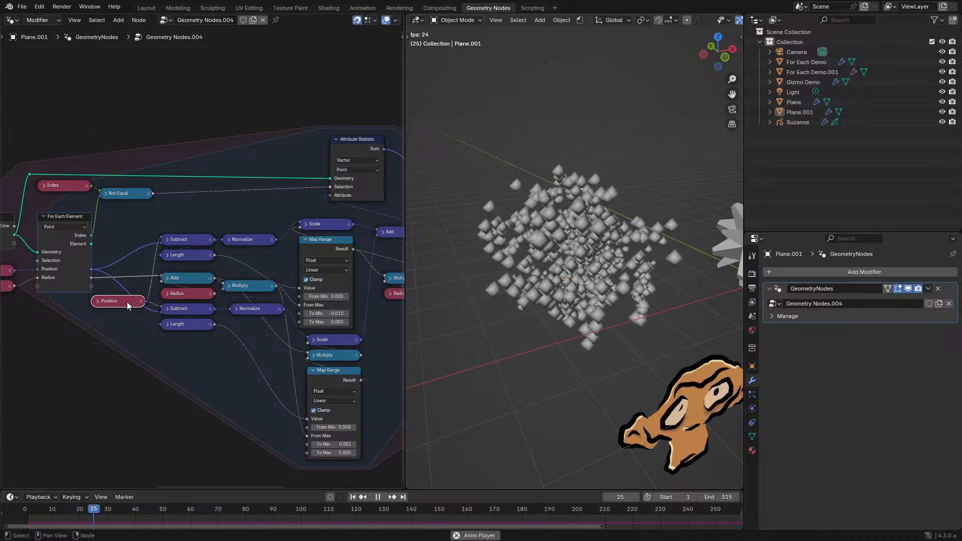
pyautogui.press('space')
# - Maximize the node editor and select all nodes of the For Each Element zone together with its Position and Radius inputs
pyautogui.hotkey('ctrl', 'space')
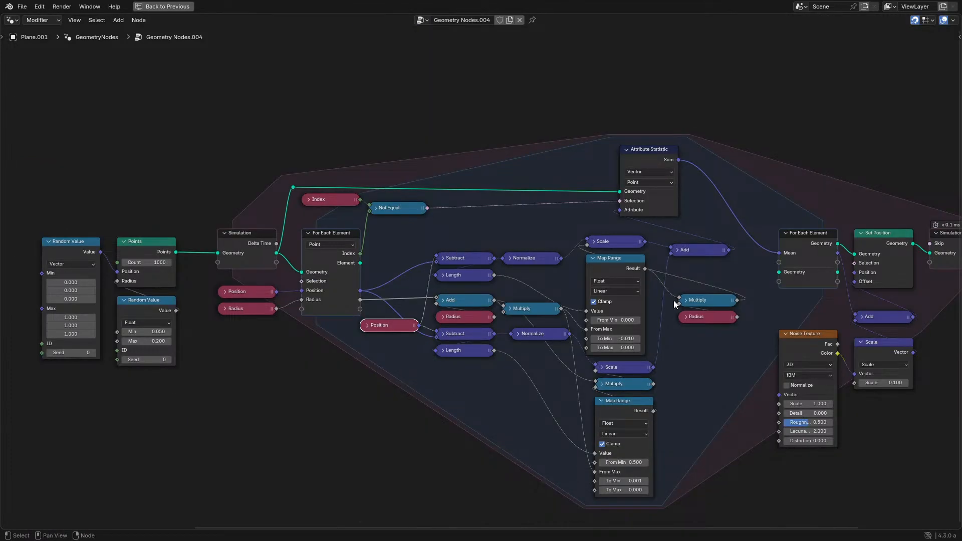
pyautogui.scroll(-6, 371, 232)
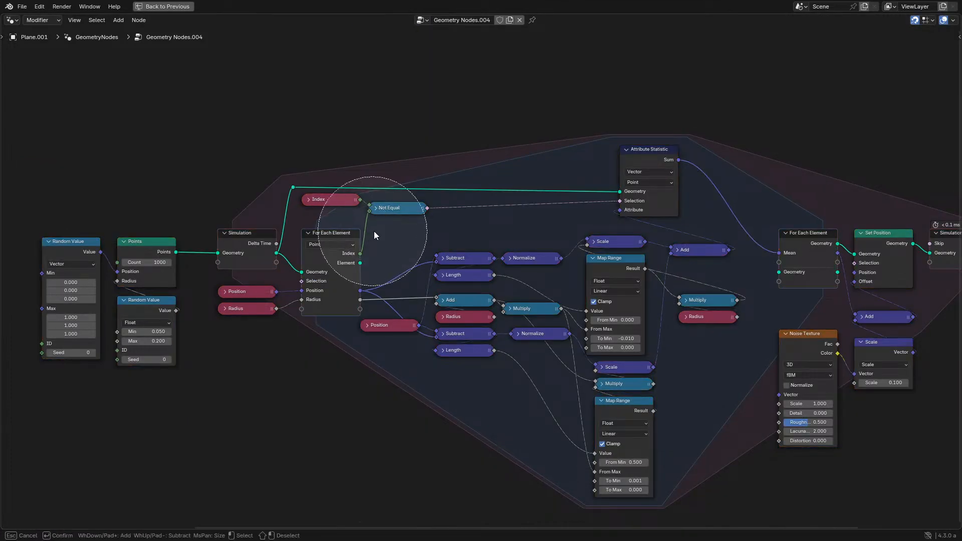
pyautogui.press('Escape')
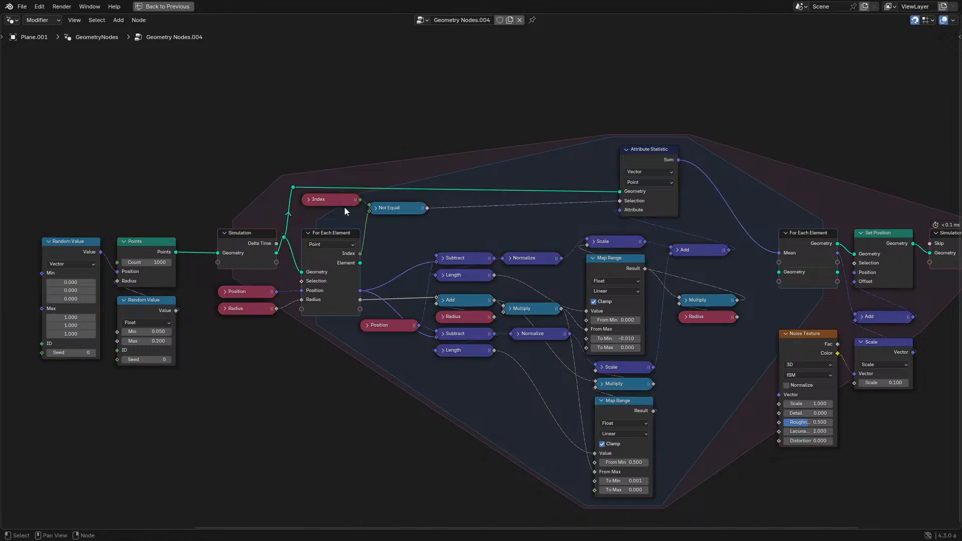
pyautogui.press('c')
pyautogui.moveTo(338, 209)
pyautogui.mouseDown()
pyautogui.moveTo(588, 197)
pyautogui.moveTo(664, 300)
pyautogui.moveTo(736, 253)
pyautogui.moveTo(489, 362)
pyautogui.moveTo(284, 341)
pyautogui.moveTo(555, 395)
pyautogui.mouseUp()
pyautogui.press('Escape')
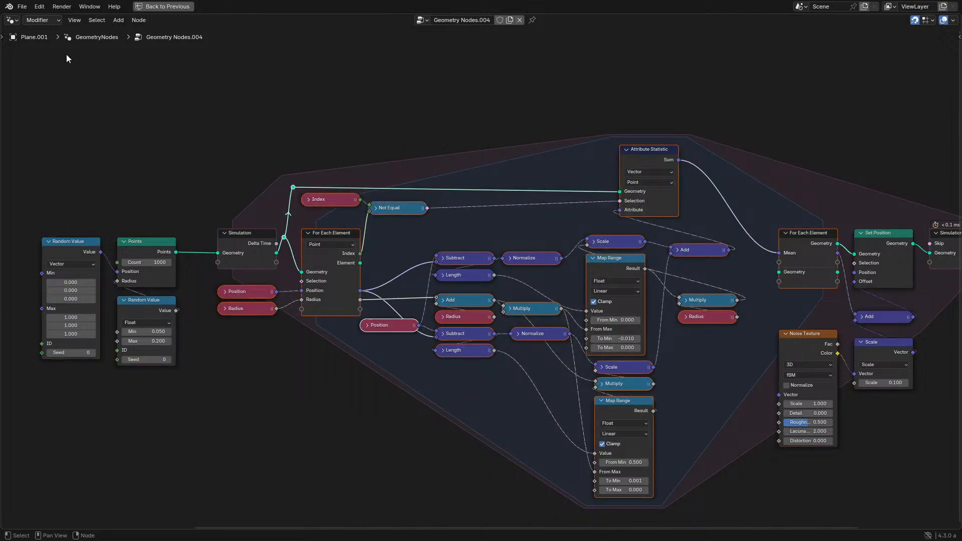
# - Try to make a group from the selected For Each Element zone nodes
pyautogui.click(138, 20)
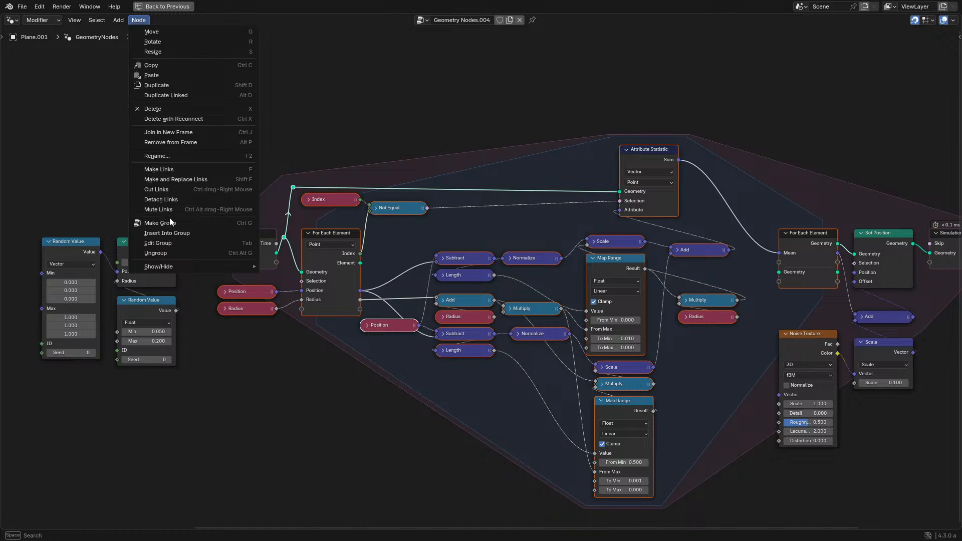
pyautogui.click(170, 222)
pyautogui.click(138, 20)
pyautogui.click(171, 222)
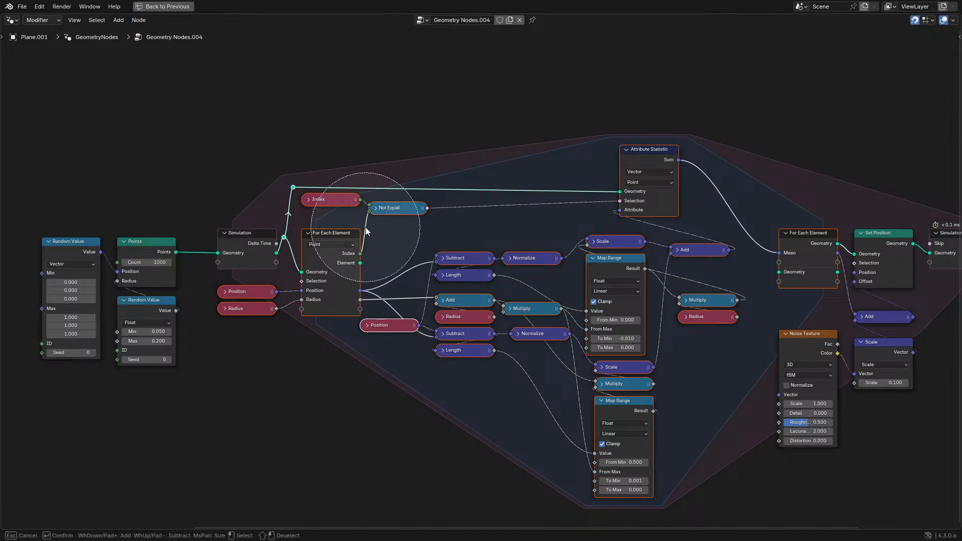
pyautogui.click(139, 23)
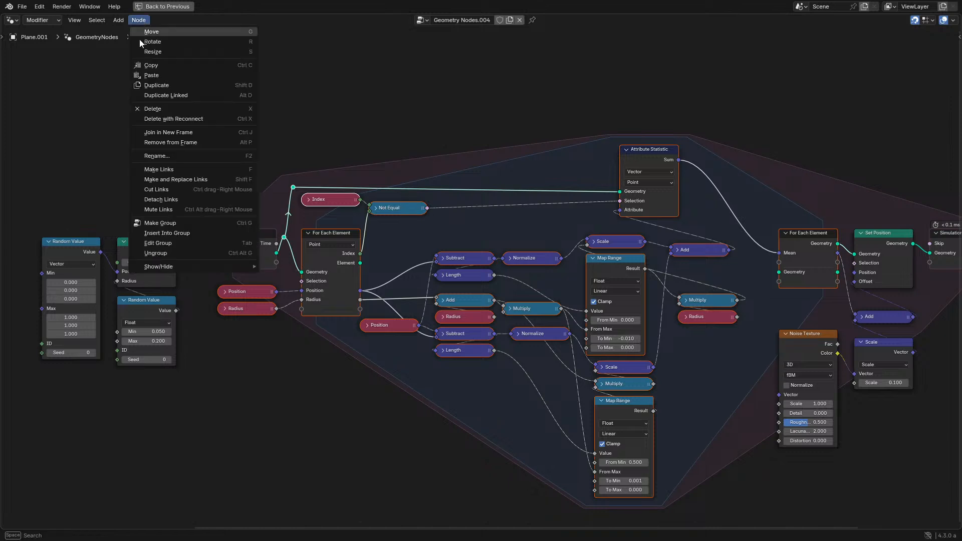
pyautogui.click(162, 220)
pyautogui.scroll(-4, 270, 156)
pyautogui.moveTo(225, 135); pyautogui.dragTo(188, 171, button='middle')
pyautogui.scroll(3, 321, 203)
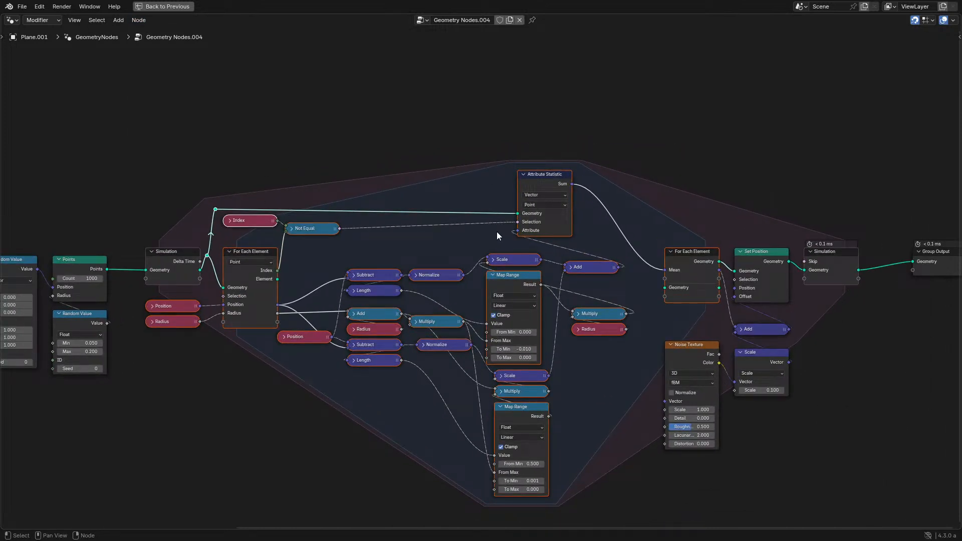
pyautogui.click(138, 20)
pyautogui.click(179, 224)
# - Shift the simulation input and the Points and Random Value nodes feeding it along X, away from the For Each Element zone
pyautogui.moveTo(326, 232); pyautogui.dragTo(494, 222, button='middle')
pyautogui.press('c')
pyautogui.scroll(-3, 239, 238)
pyautogui.click(240, 241)
pyautogui.rightClick(278, 208)
pyautogui.press('g')
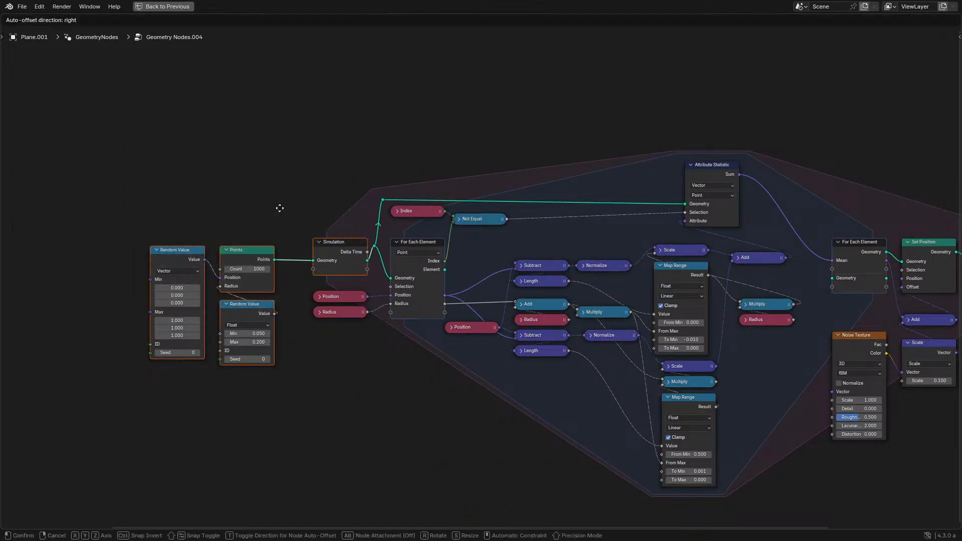
pyautogui.press('x')
pyautogui.click(94, 208)
# - Shift the whole For Each Element zone and its inputs along X, close to the simulation input
pyautogui.moveTo(350, 260); pyautogui.dragTo(252, 251, button='middle')
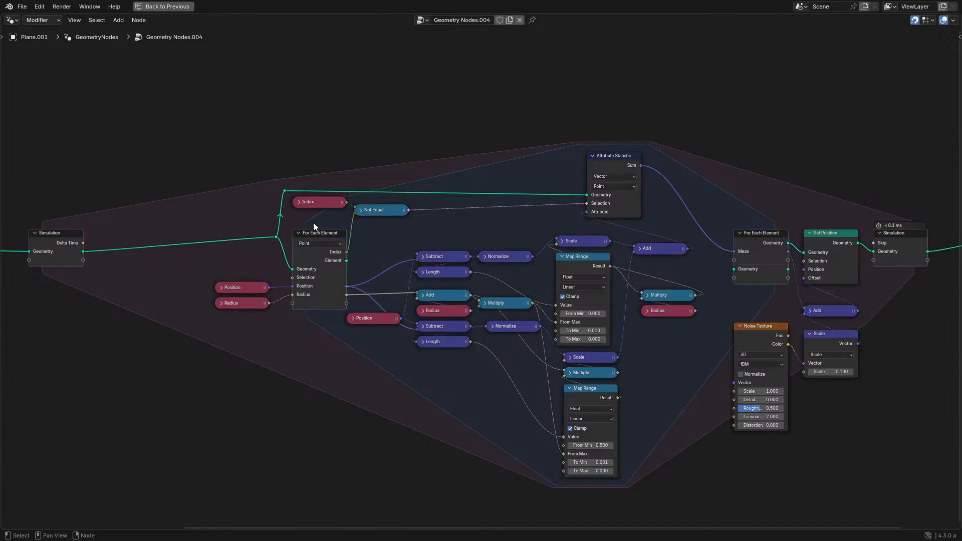
pyautogui.press('c')
pyautogui.moveTo(642, 242)
pyautogui.mouseDown()
pyautogui.moveTo(552, 226)
pyautogui.moveTo(399, 358)
pyautogui.mouseUp()
pyautogui.press('Escape')
pyautogui.press('g')
pyautogui.press('x')
pyautogui.click(477, 298)
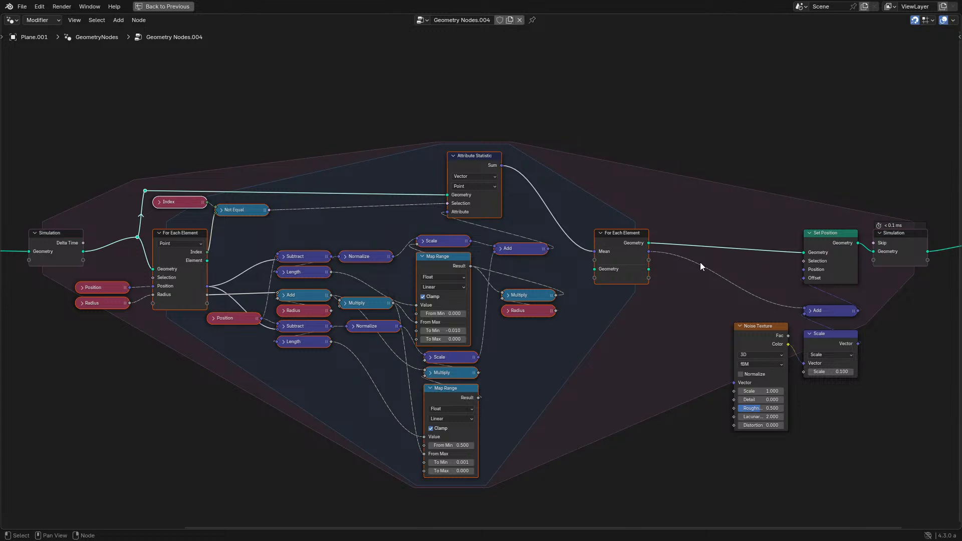
# - Reselect all For Each Element zone nodes with their Position and Radius inputs and combine them into a node group
pyautogui.keyDown('ctrl'); pyautogui.moveTo(704, 261); pyautogui.dragTo(702, 281, button='right'); pyautogui.keyUp('ctrl')
pyautogui.click(693, 280)
pyautogui.press('c')
pyautogui.scroll(-7, 559, 252)
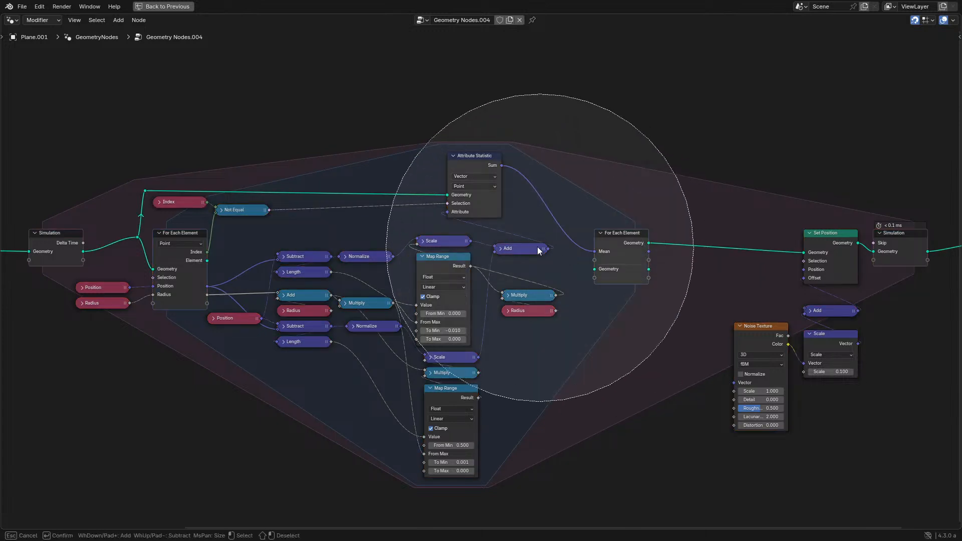
pyautogui.moveTo(537, 246); pyautogui.dragTo(259, 261)
pyautogui.press('Escape')
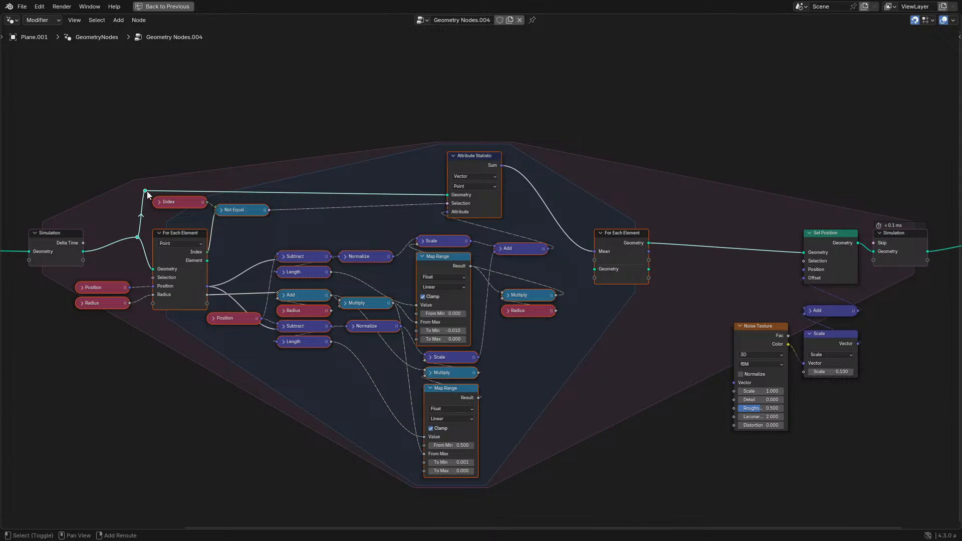
pyautogui.click(138, 20)
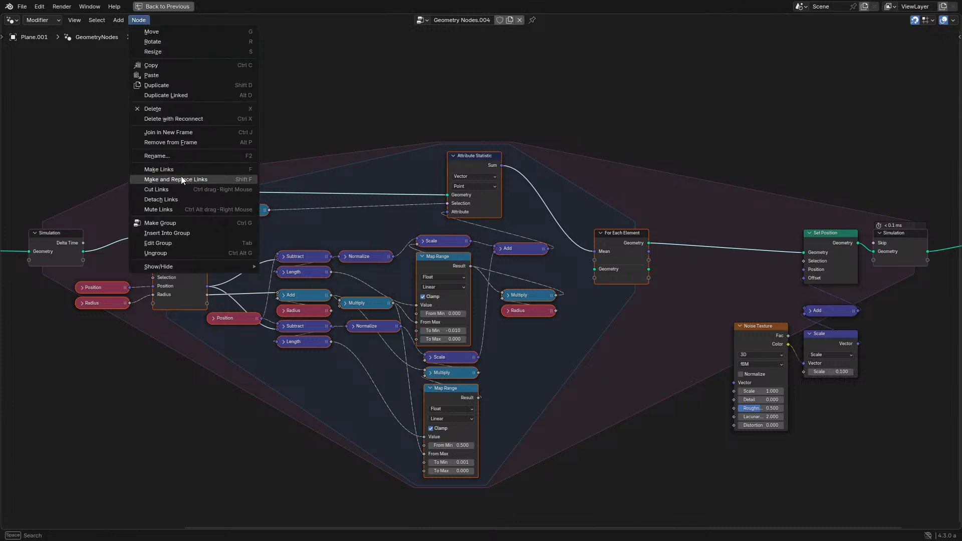
pyautogui.click(182, 223)
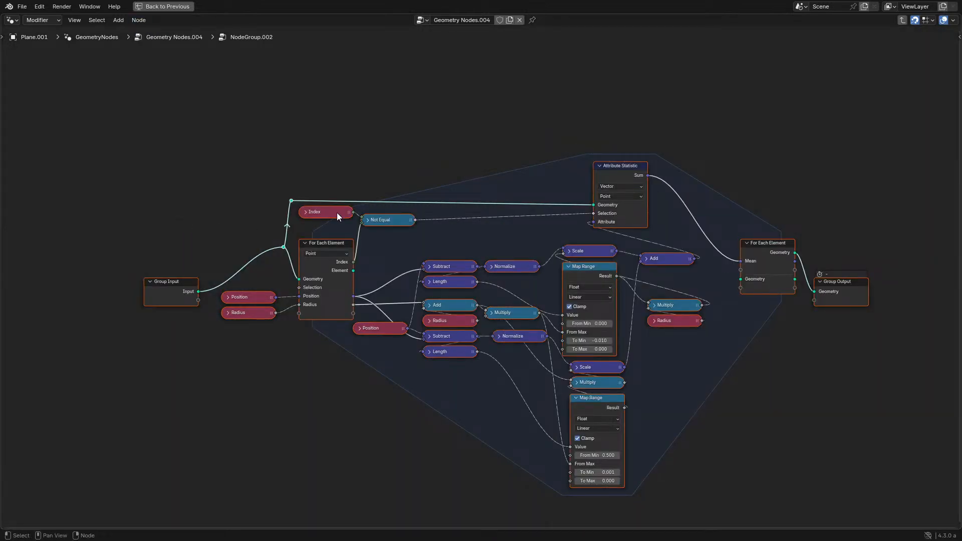
# - Connect the zone's Mean output to the Group Output inside the new group and return to the parent tree
pyautogui.press('Tab')
pyautogui.press('Tab')
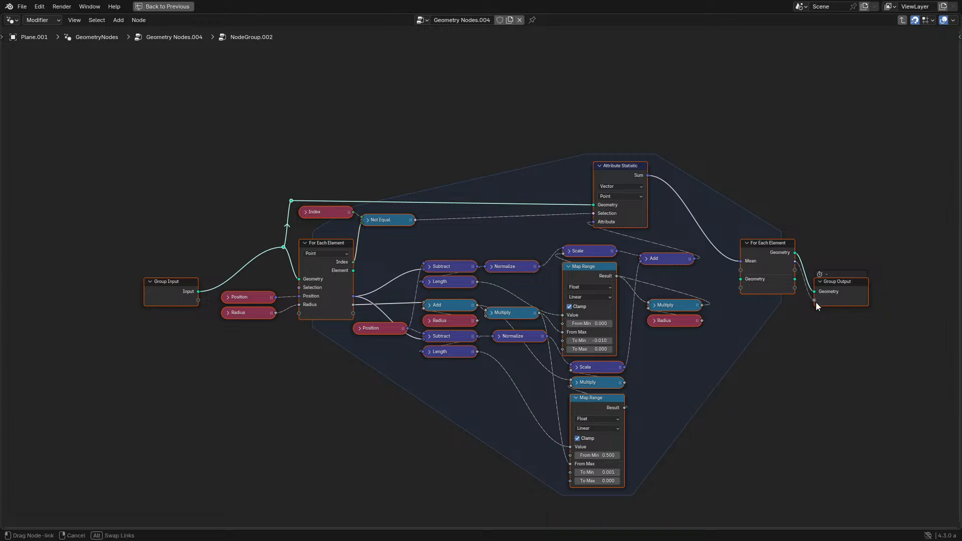
pyautogui.press('Tab')
pyautogui.moveTo(815, 303); pyautogui.dragTo(800, 308)
# - Move the new node group and all nodes before it next to the Set Position node
pyautogui.scroll(-4, 225, 230)
pyautogui.moveTo(107, 195); pyautogui.dragTo(485, 315)
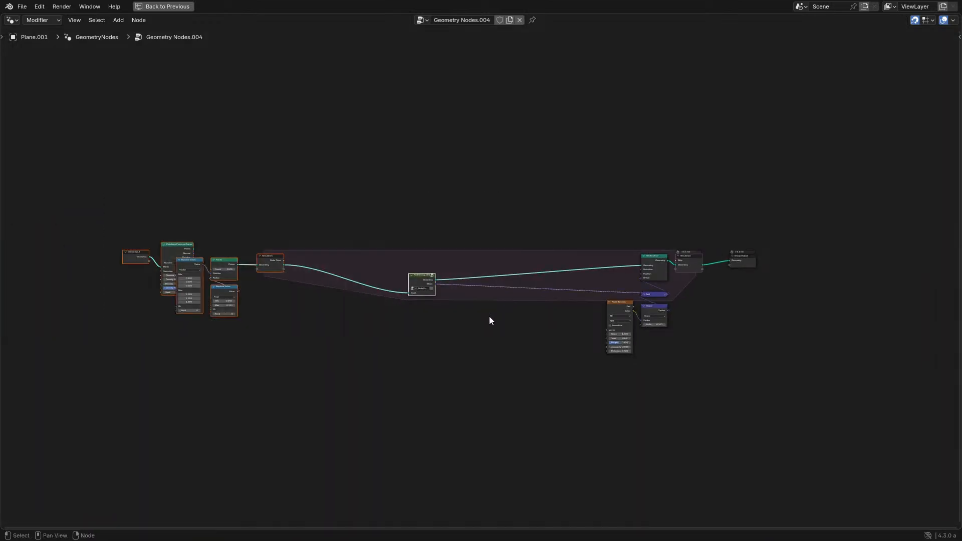
pyautogui.press('g')
pyautogui.click(681, 292)
pyautogui.scroll(3, 362, 212)
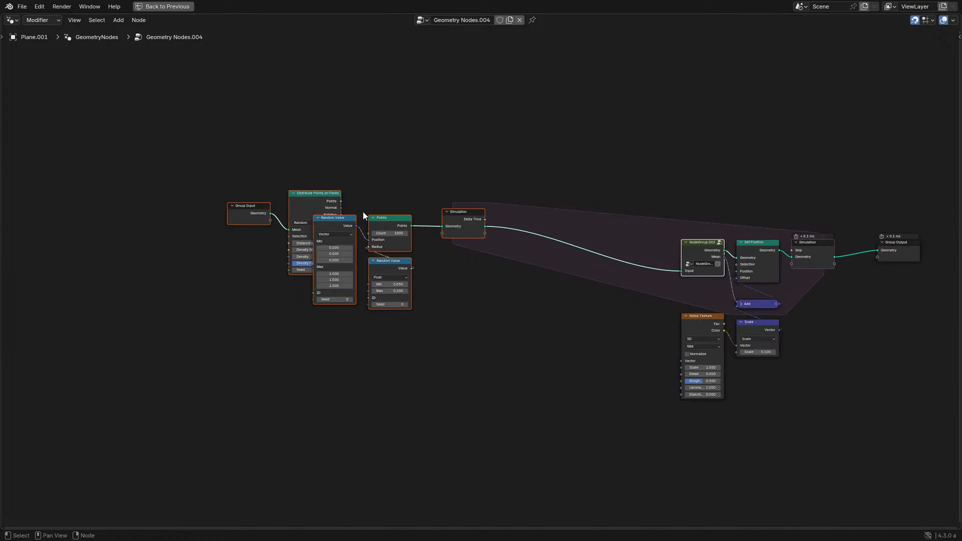
# - Move the simulation input, Points and both Random Value nodes close in front of the node group
pyautogui.moveTo(354, 205); pyautogui.dragTo(491, 303)
pyautogui.press('g')
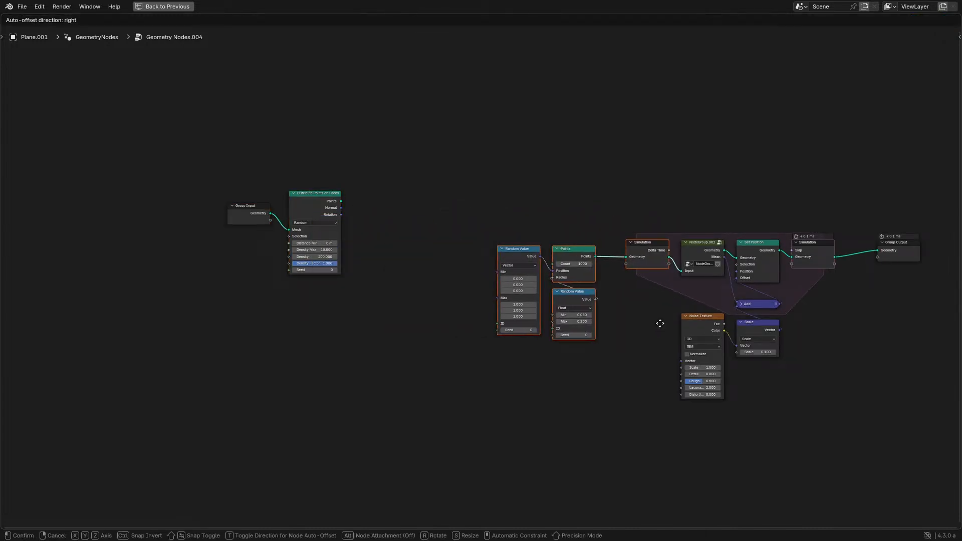
pyautogui.click(659, 322)
# - Place Group Input and Distribute Points on Faces just before the Random Value node and restore the full workspace layout
pyautogui.moveTo(163, 171); pyautogui.dragTo(423, 297)
pyautogui.press('g')
pyautogui.click(533, 326)
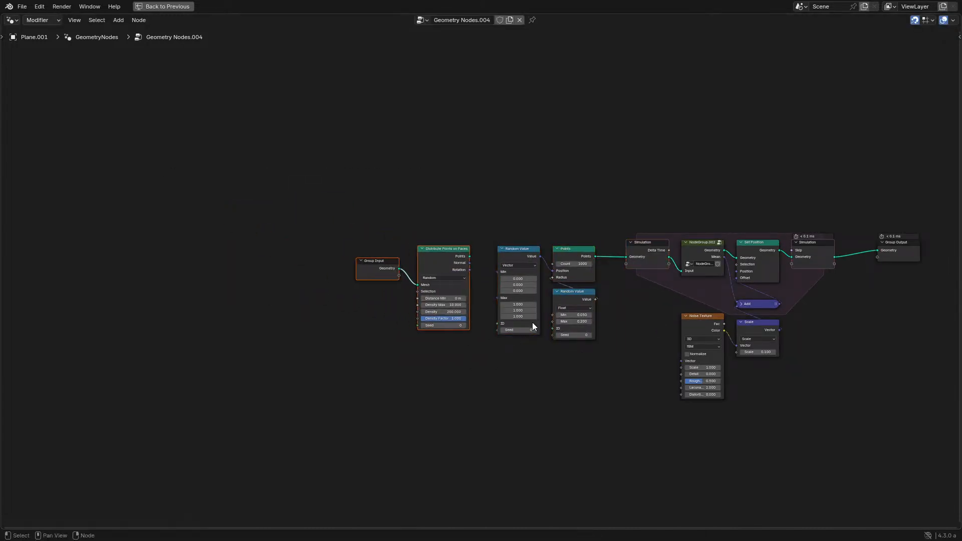
pyautogui.moveTo(508, 313); pyautogui.dragTo(375, 317, button='middle')
pyautogui.scroll(2, 377, 311)
pyautogui.hotkey('ctrl', 'space')
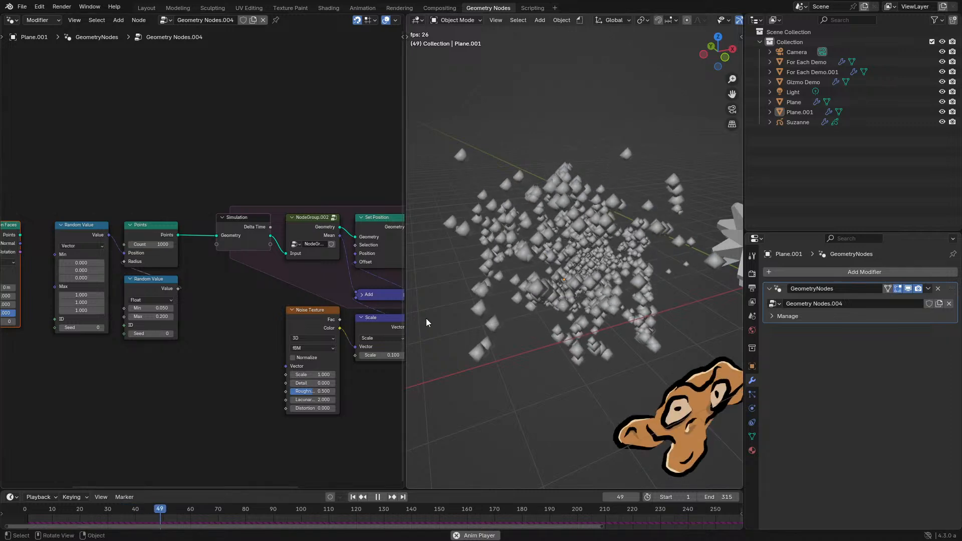
# - Replay the simulation from the start of the timeline and inspect the point cloud from several angles
pyautogui.moveTo(639, 299); pyautogui.dragTo(658, 293, button='middle')
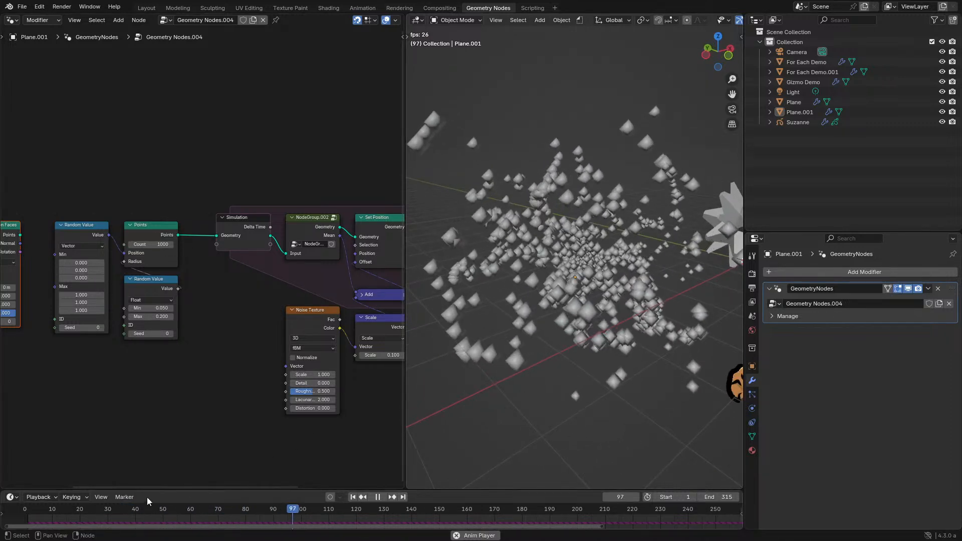
pyautogui.click(28, 510)
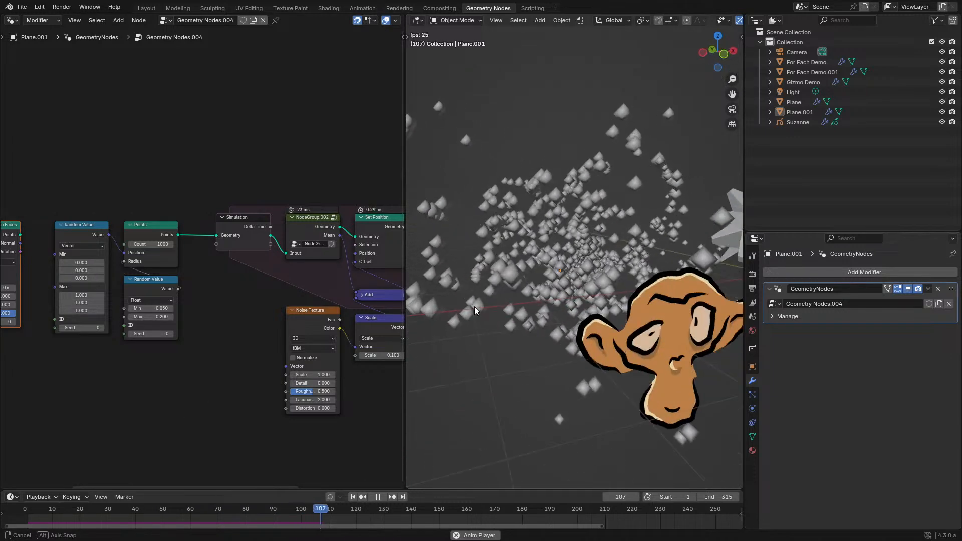
pyautogui.moveTo(474, 306); pyautogui.dragTo(570, 263, button='middle')
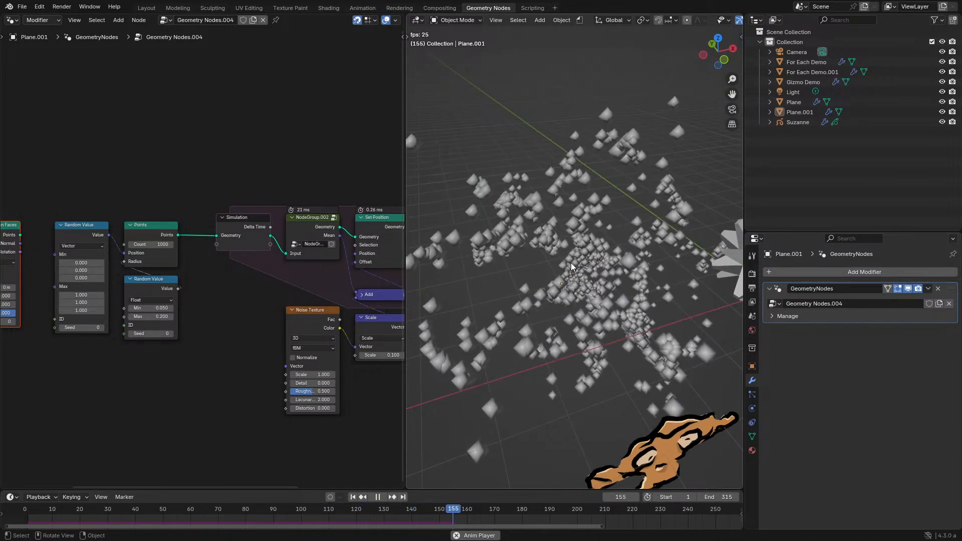
# - Reposition the Scale node beneath the Add node, beside the Noise Texture
pyautogui.moveTo(352, 297); pyautogui.dragTo(220, 310, button='middle')
pyautogui.scroll(4, 217, 311)
pyautogui.moveTo(182, 311); pyautogui.dragTo(291, 331)
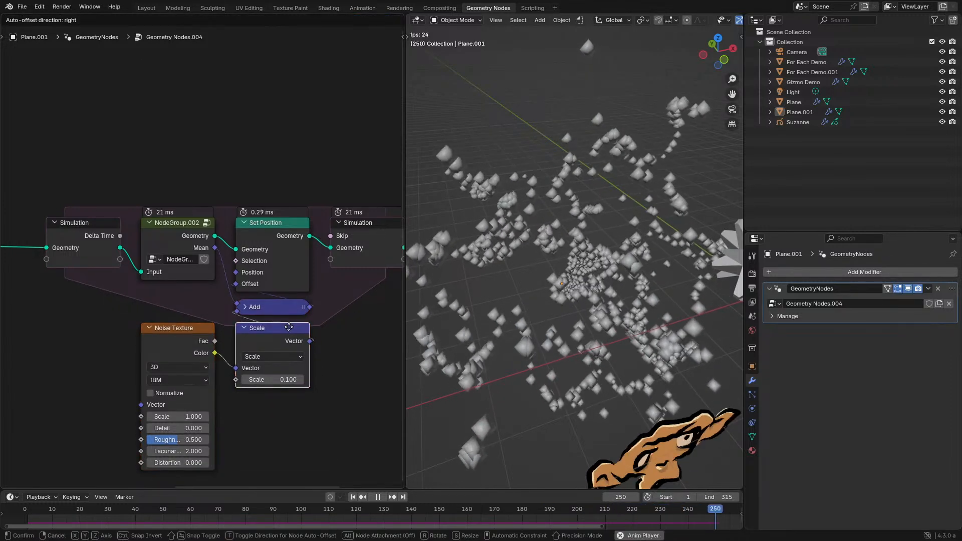
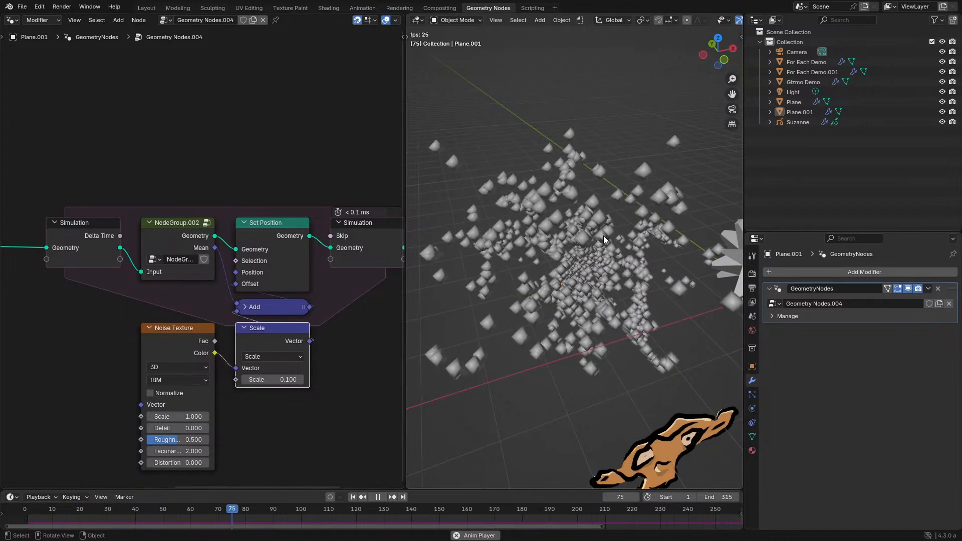
# - Examine the running point simulation from several angles in an enlarged viewport, following how the points spread and cluster
pyautogui.hotkey('ctrl', 'space')
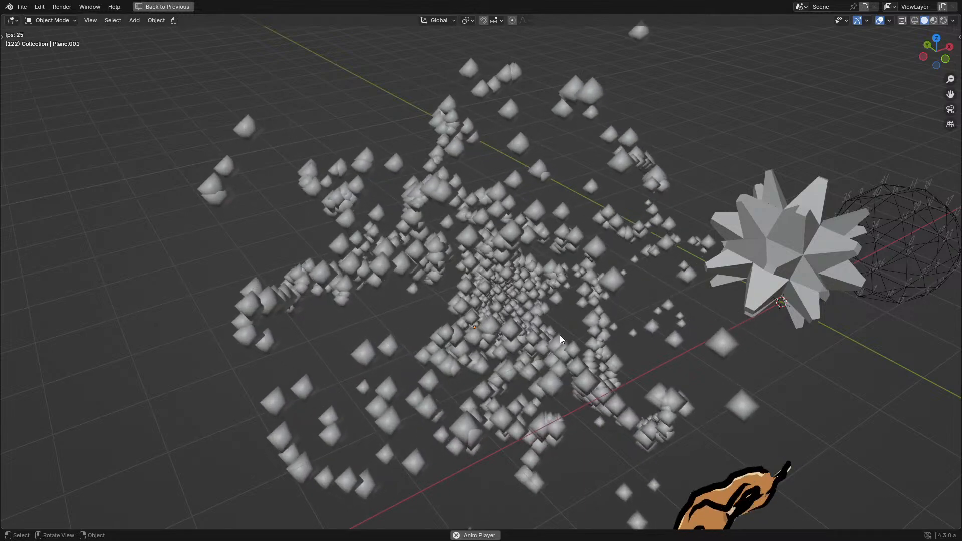
pyautogui.moveTo(566, 344); pyautogui.dragTo(678, 334, button='middle')
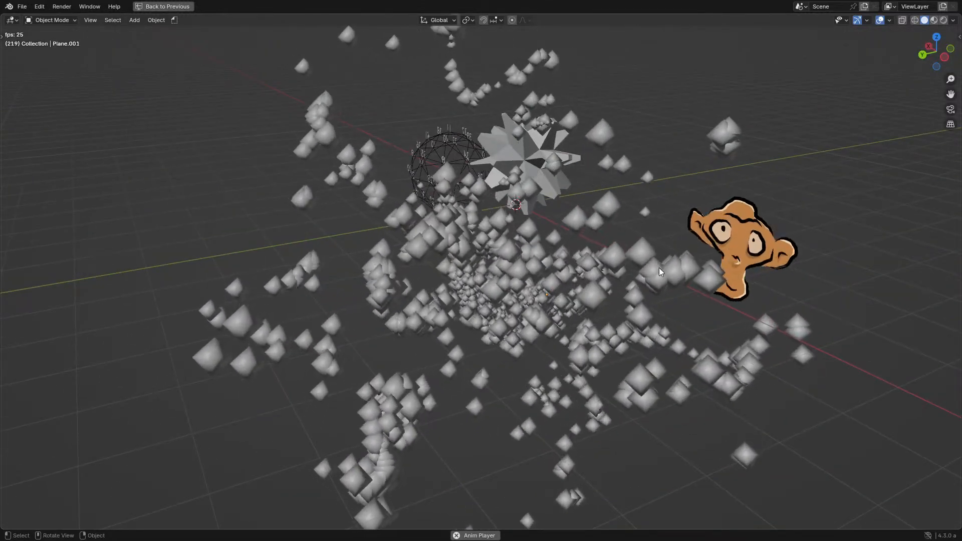
pyautogui.moveTo(659, 267); pyautogui.dragTo(517, 279, button='middle')
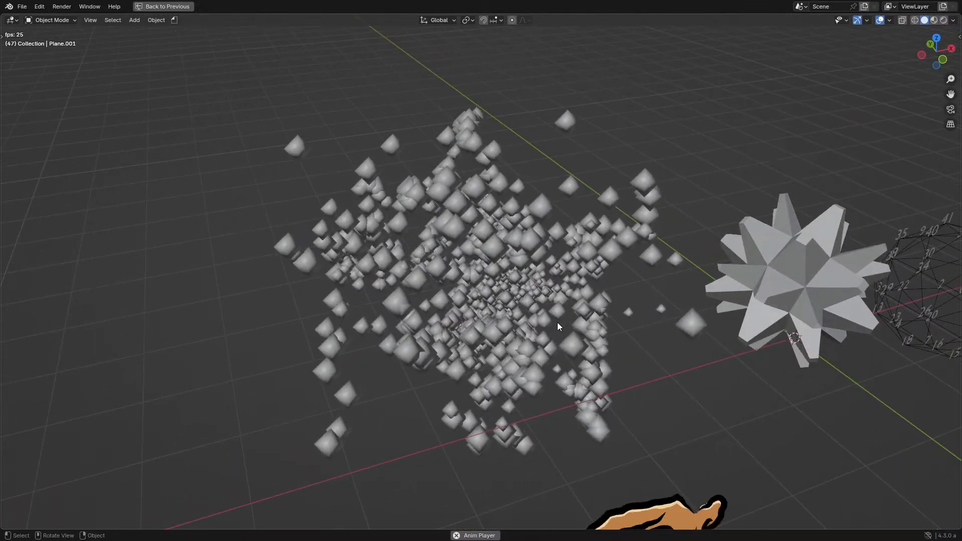
pyautogui.moveTo(557, 323); pyautogui.dragTo(486, 310, button='middle')
pyautogui.click(523, 310)
pyautogui.scroll(1, 529, 315)
pyautogui.scroll(-2, 530, 315)
pyautogui.moveTo(255, 287); pyautogui.dragTo(501, 305, button='middle')
pyautogui.scroll(2, 501, 304)
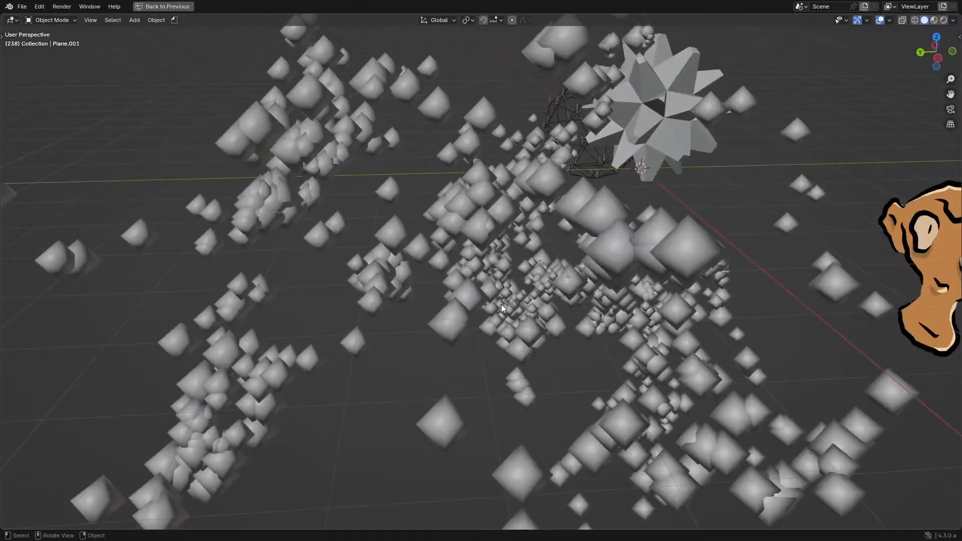
pyautogui.hotkey('ctrl', 'space')
pyautogui.hotkey('ctrl', 'space')
pyautogui.hotkey('ctrl', 'space')
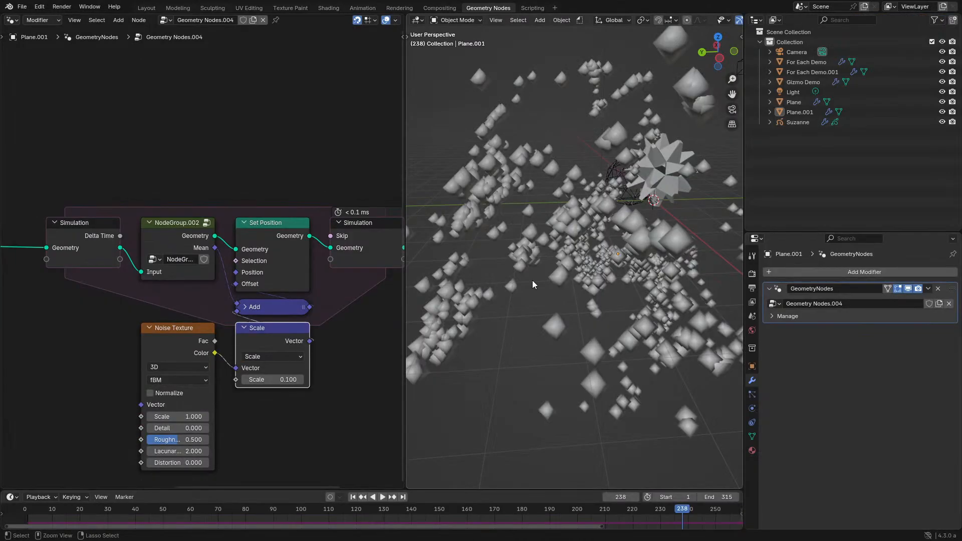
pyautogui.moveTo(554, 279); pyautogui.dragTo(509, 287, button='middle')
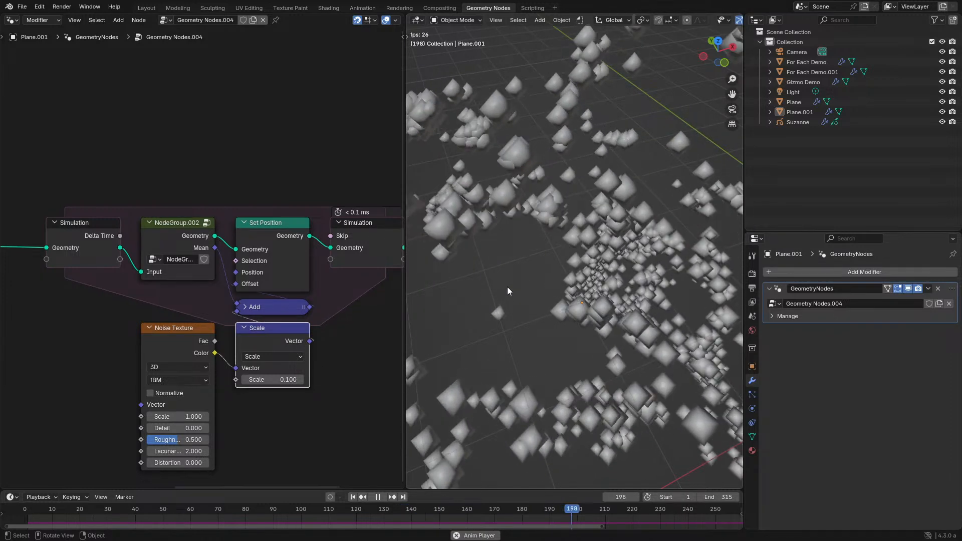
# - Set the Points node's count to 2000 and replay the simulation from frame 0
pyautogui.hotkey('ctrl', 'space')
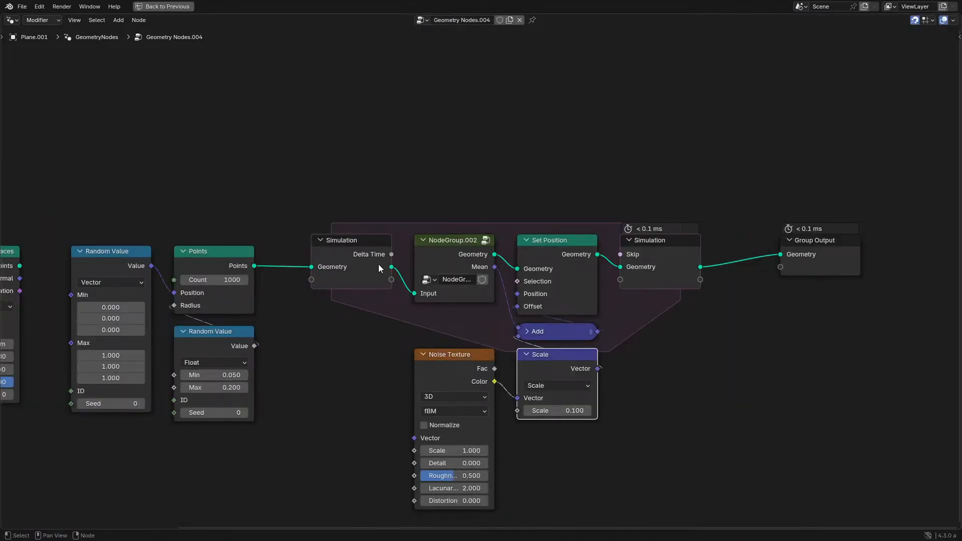
pyautogui.moveTo(303, 285); pyautogui.dragTo(381, 301, button='middle')
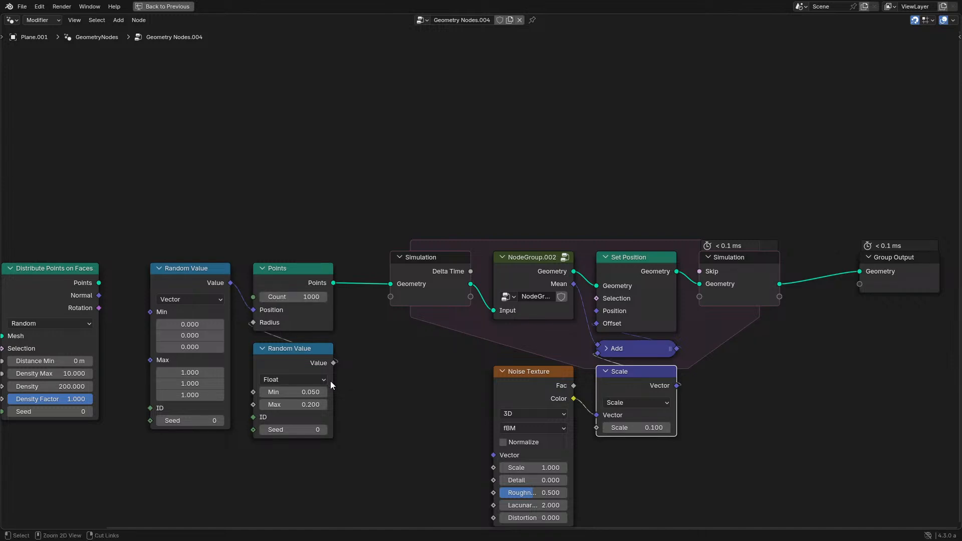
pyautogui.hotkey('ctrl', 'space')
pyautogui.click(21, 516)
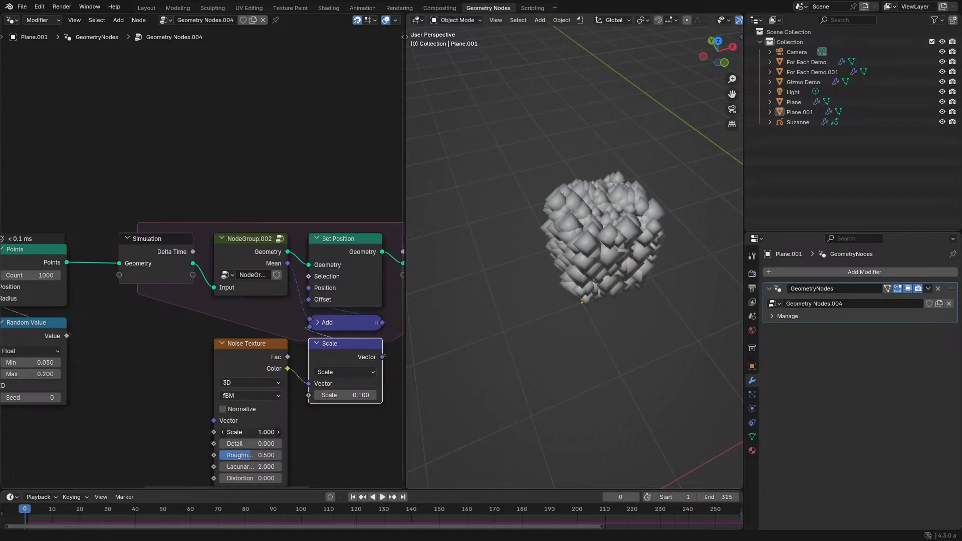
pyautogui.hotkey('ctrl', 'space')
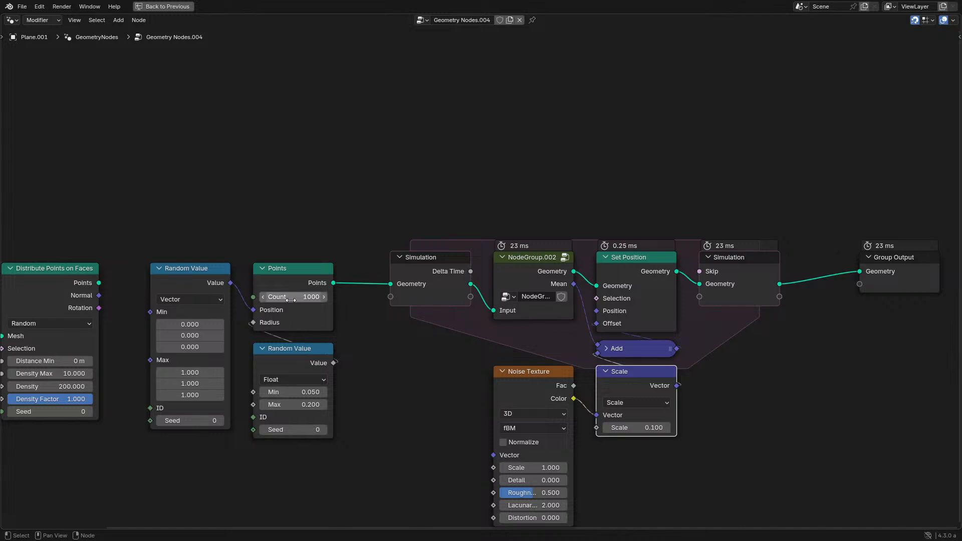
pyautogui.hotkey('ctrl', 'space')
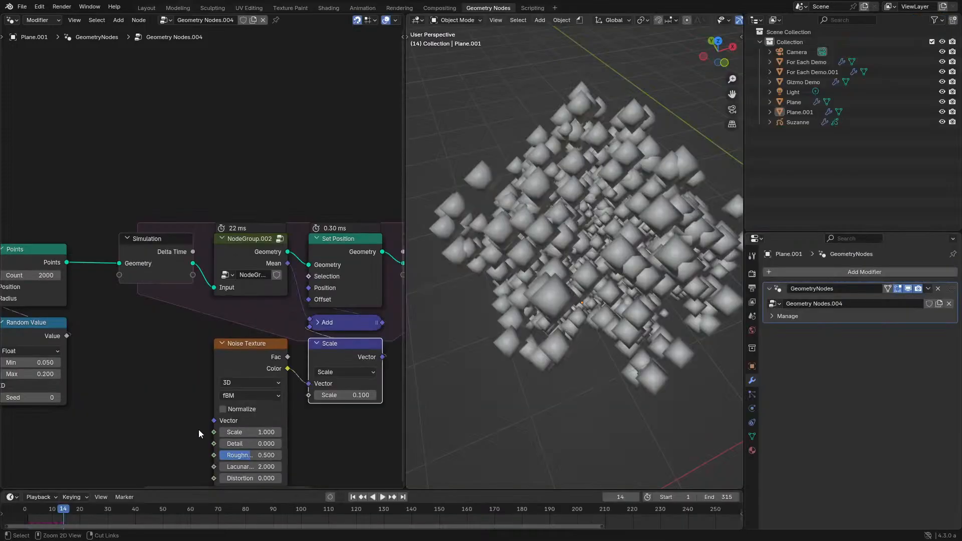
pyautogui.click(15, 508)
pyautogui.press('space')
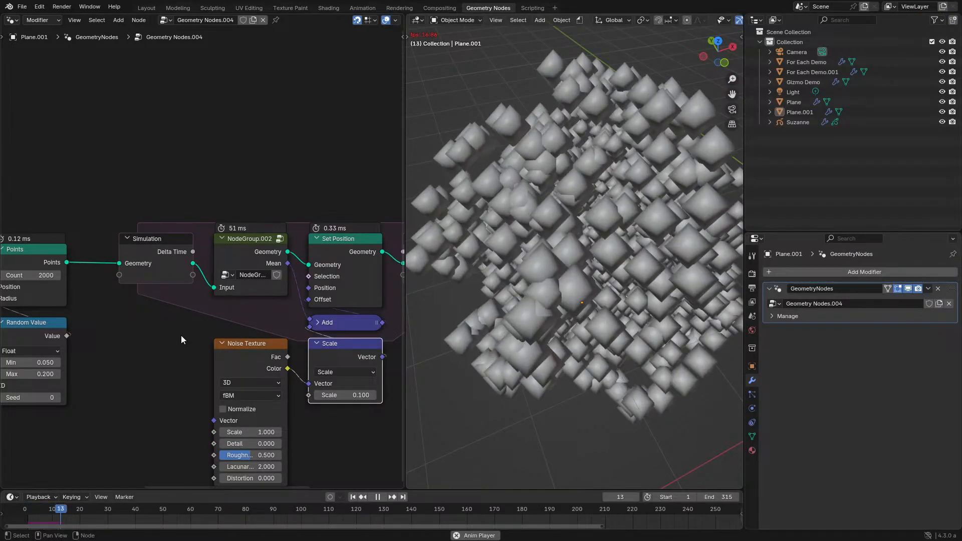
pyautogui.press('space')
pyautogui.press('space')
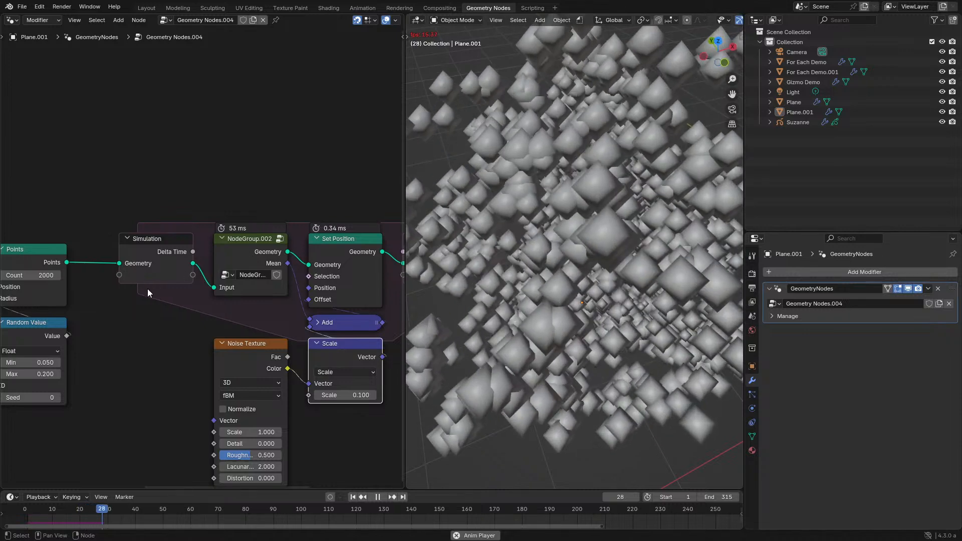
# - Test the simulation with the Points count at 4000 and at 8000, restarting from frame 0 for the larger count
pyautogui.moveTo(147, 288); pyautogui.dragTo(209, 301, button='middle')
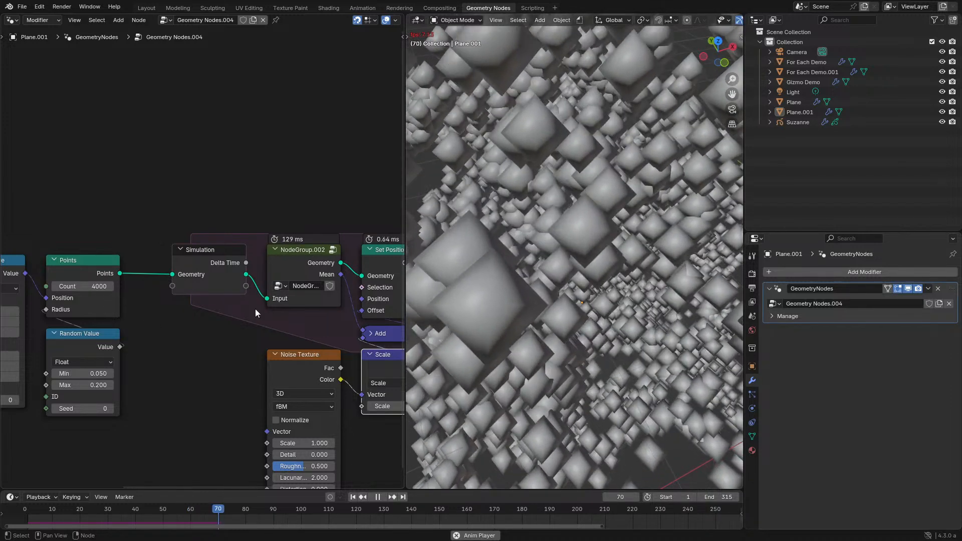
pyautogui.press('space')
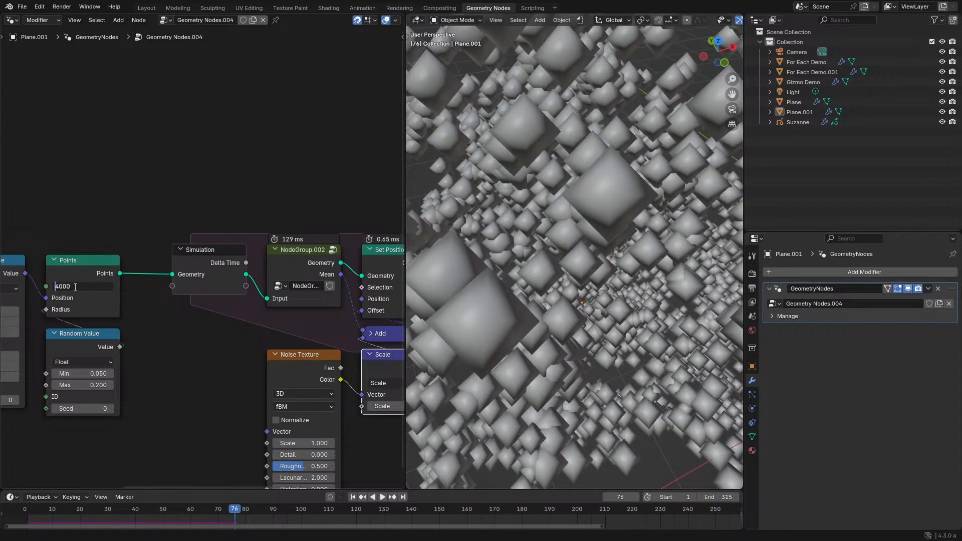
pyautogui.press('space')
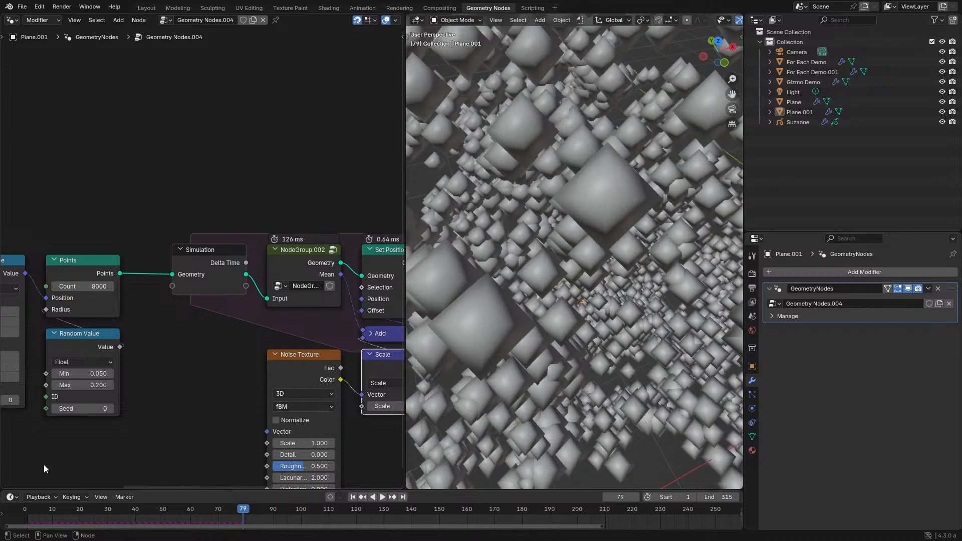
pyautogui.click(17, 511)
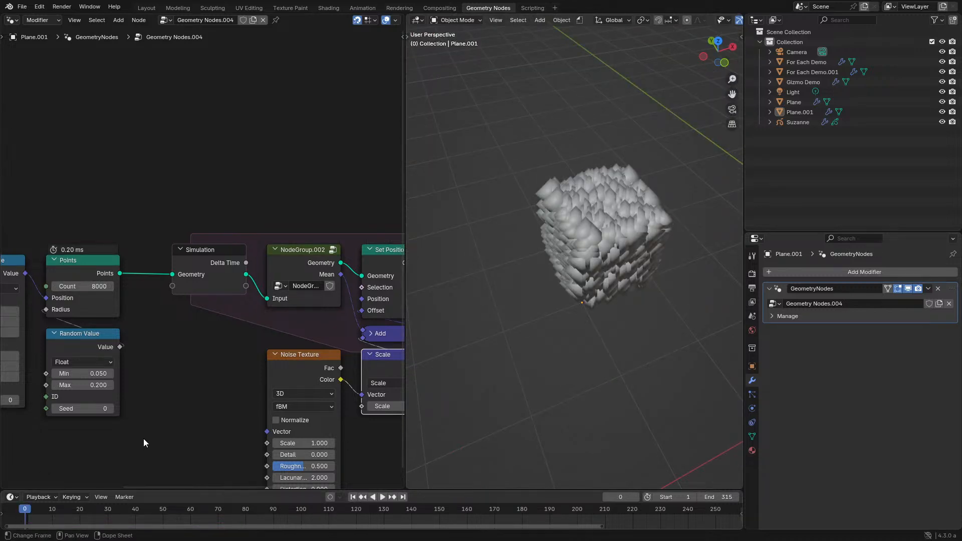
pyautogui.press('Right')
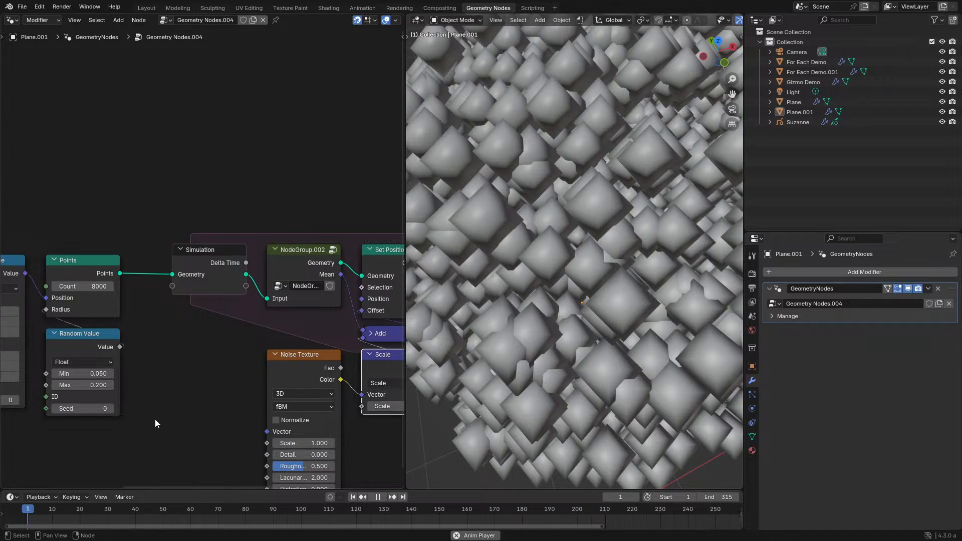
pyautogui.press('space')
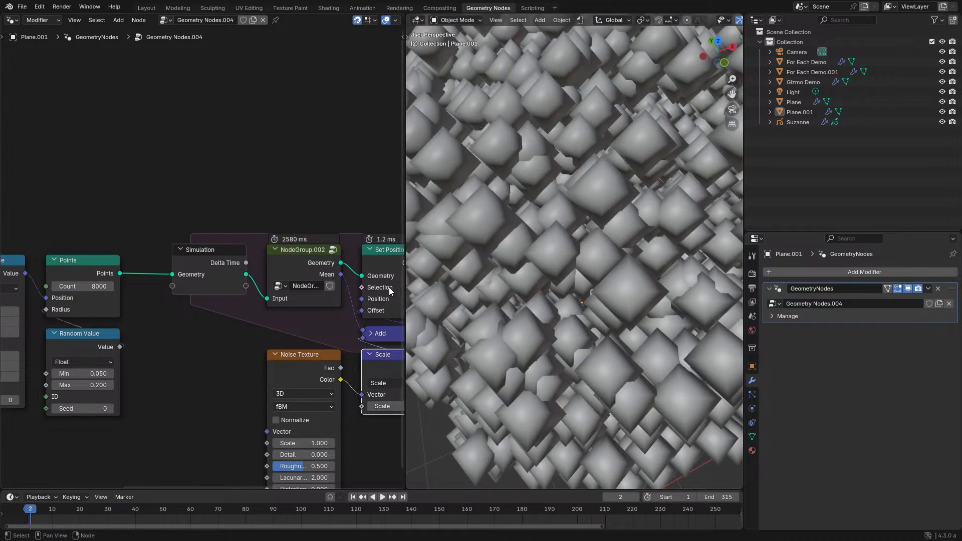
# - Set the Points count to 4000, replay the simulation and inspect the spreading cloud up close and from a distance
pyautogui.scroll(2, 310, 318)
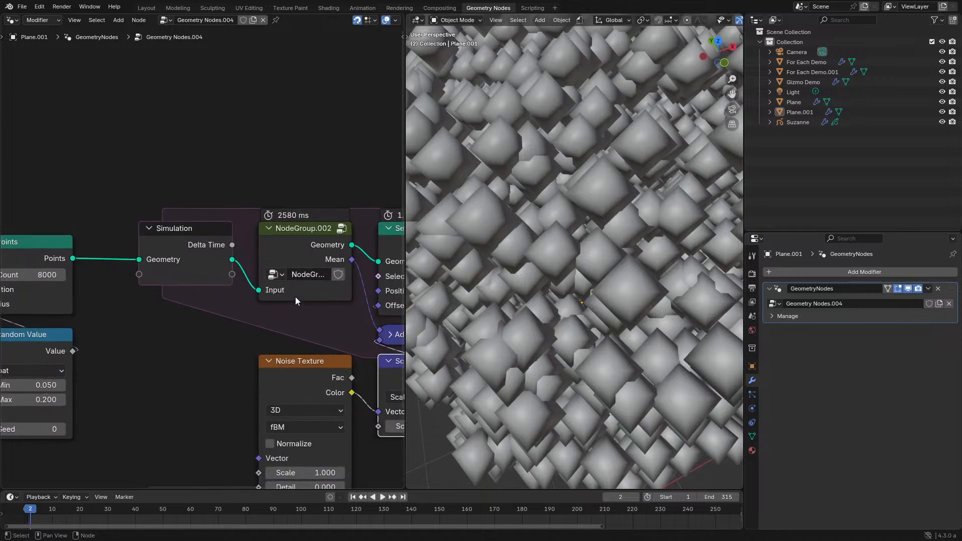
pyautogui.moveTo(182, 298); pyautogui.dragTo(231, 316, button='middle')
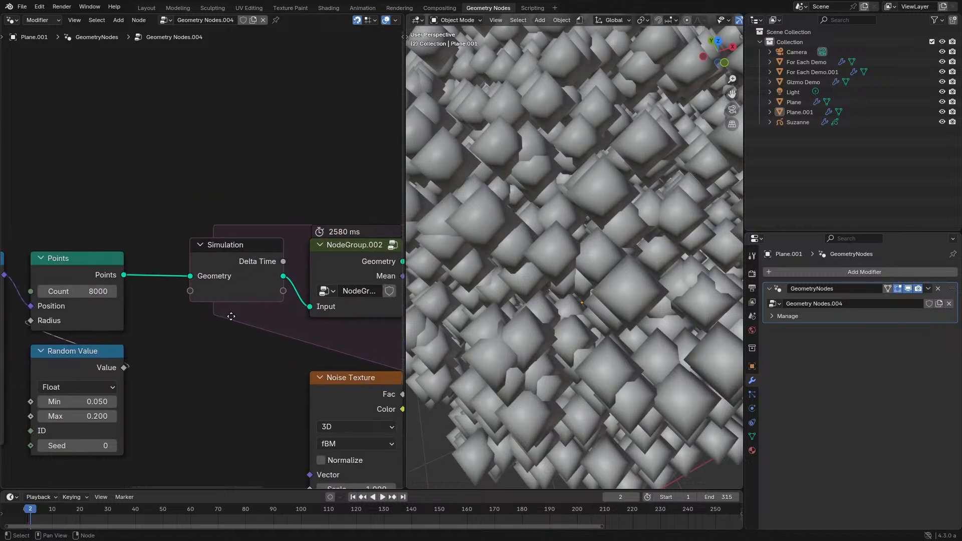
pyautogui.hotkey('ctrl', 'space')
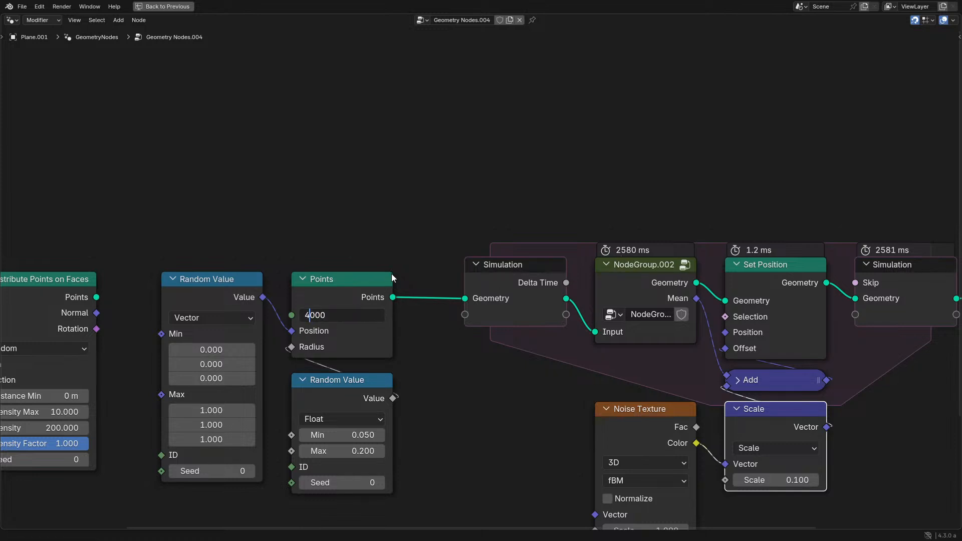
pyautogui.press('Return')
pyautogui.hotkey('ctrl', 'space')
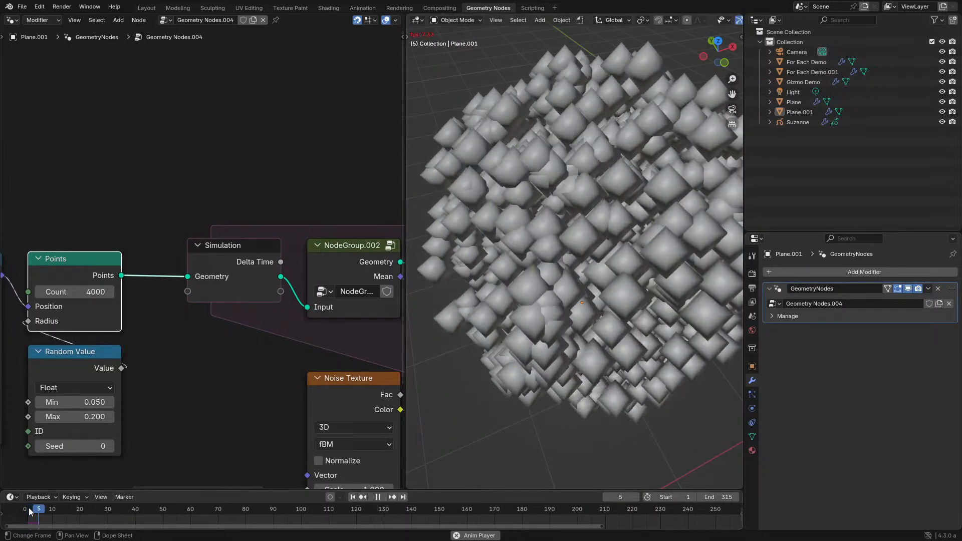
pyautogui.scroll(-5, 482, 339)
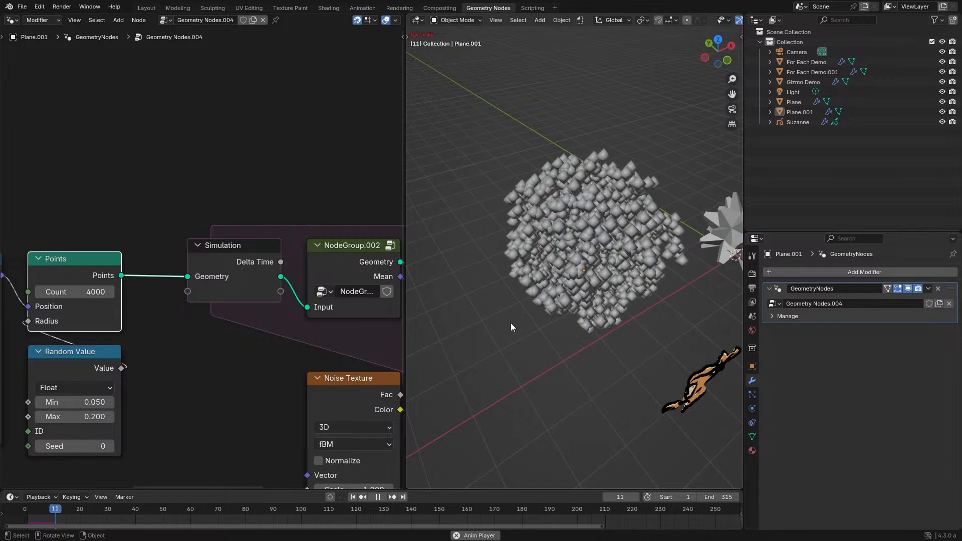
pyautogui.moveTo(558, 292); pyautogui.dragTo(570, 321, button='middle')
pyautogui.scroll(6, 570, 322)
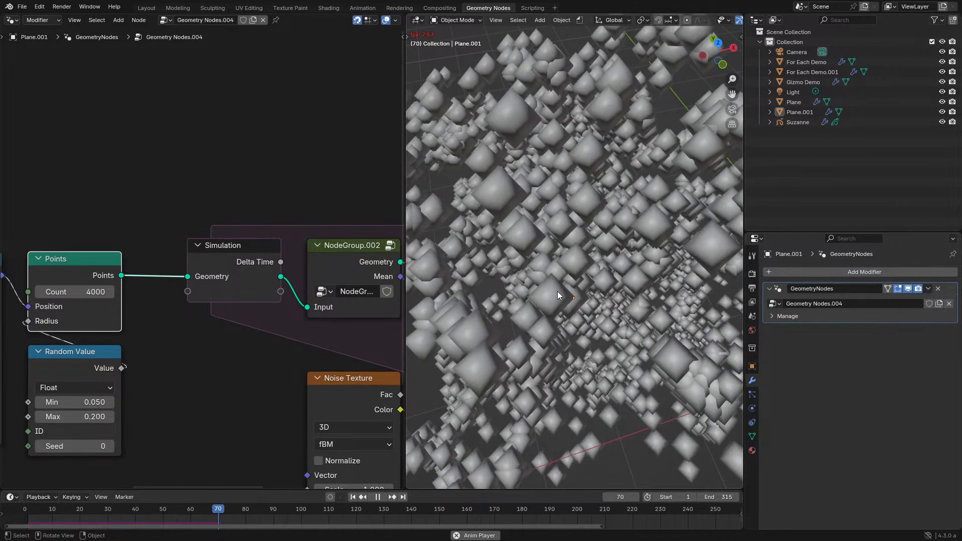
pyautogui.scroll(-5, 557, 291)
pyautogui.press('space')
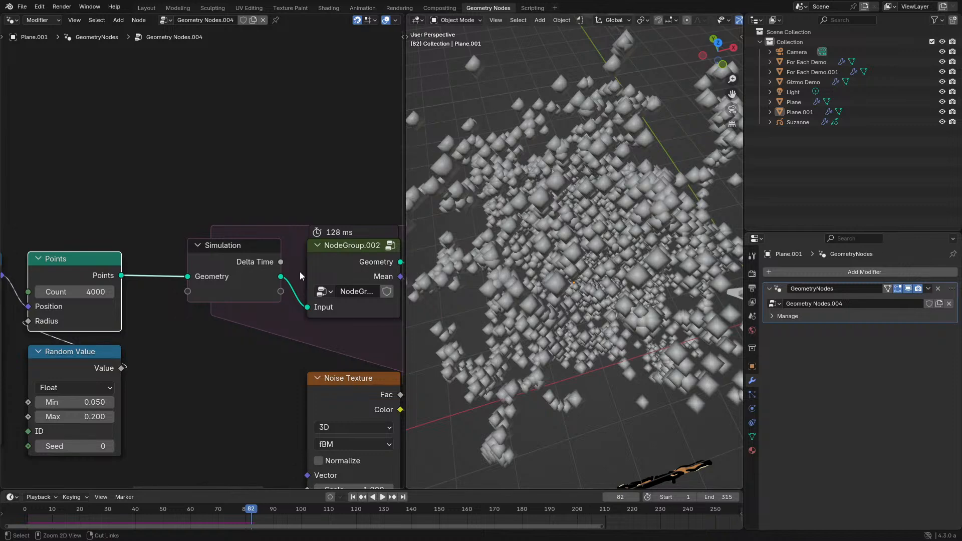
# - Set the Points count to 5000, replay from frame 0 and check the node group's execution time
pyautogui.hotkey('ctrl', 'space')
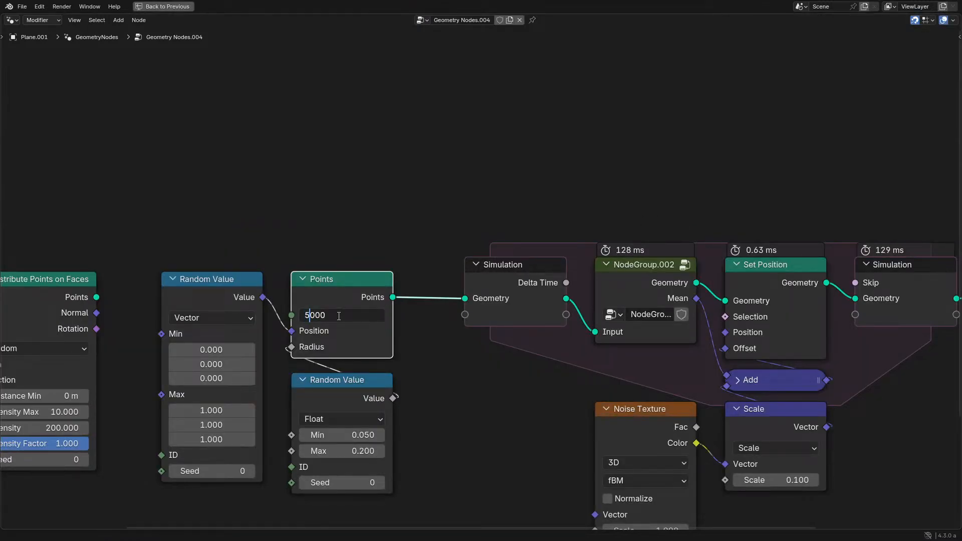
pyautogui.hotkey('ctrl', 'space')
pyautogui.click(22, 509)
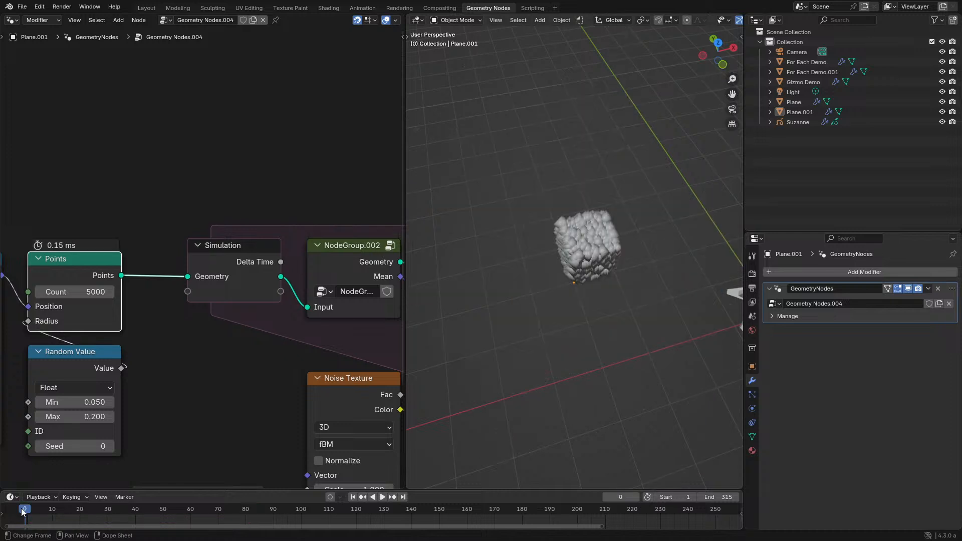
pyautogui.press('space')
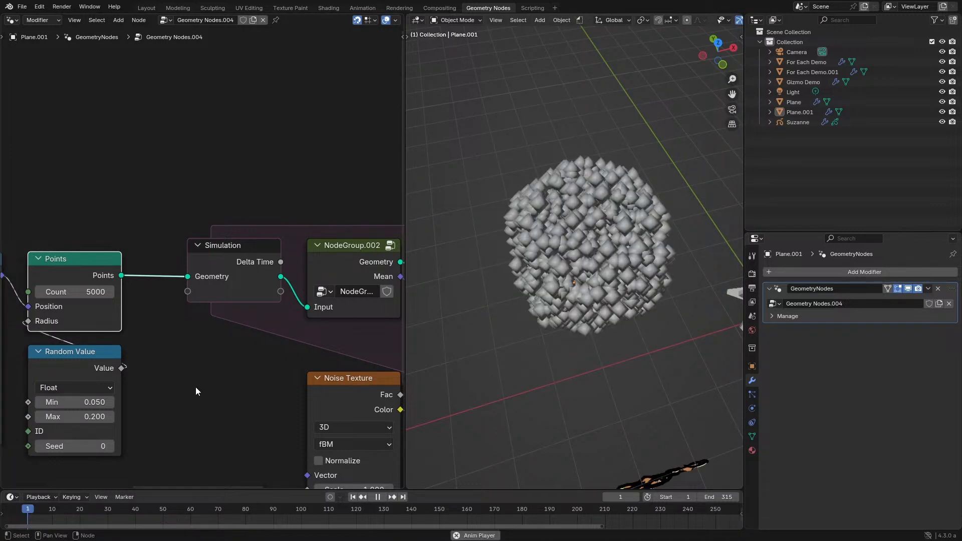
pyautogui.press('space')
pyautogui.moveTo(345, 258); pyautogui.dragTo(335, 260, button='middle')
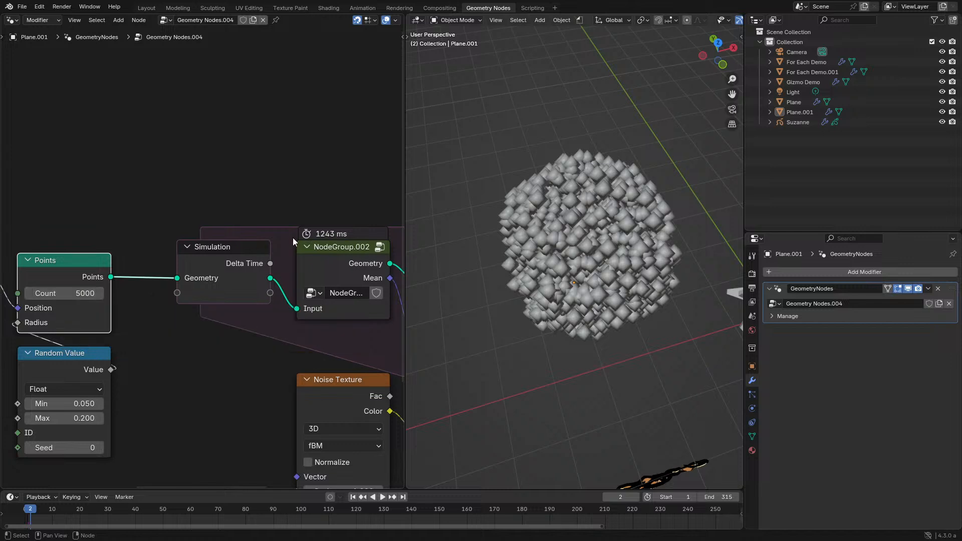
pyautogui.moveTo(323, 236)
pyautogui.press('space')
# - Set the Points count to 1000 and replay the simulation from the start of the timeline
pyautogui.click(71, 294)
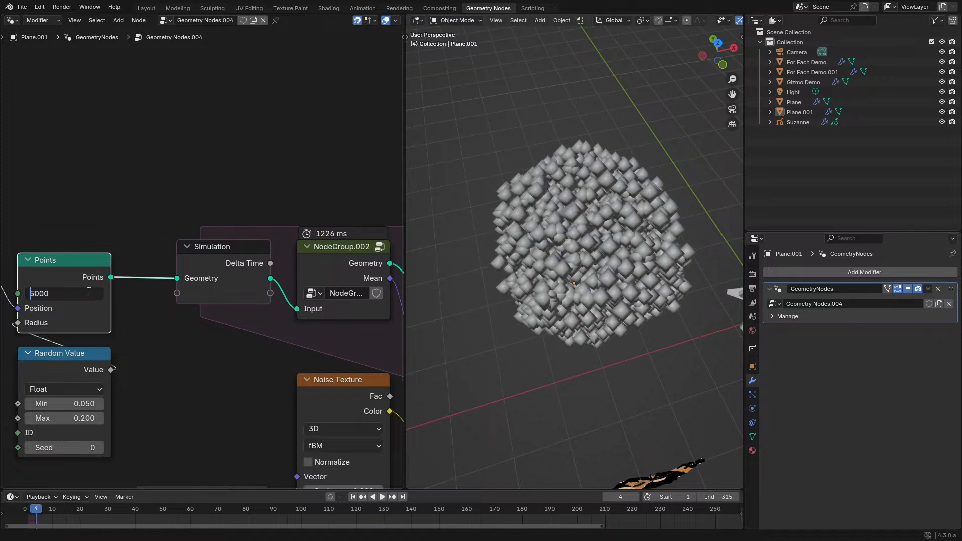
pyautogui.press('Return')
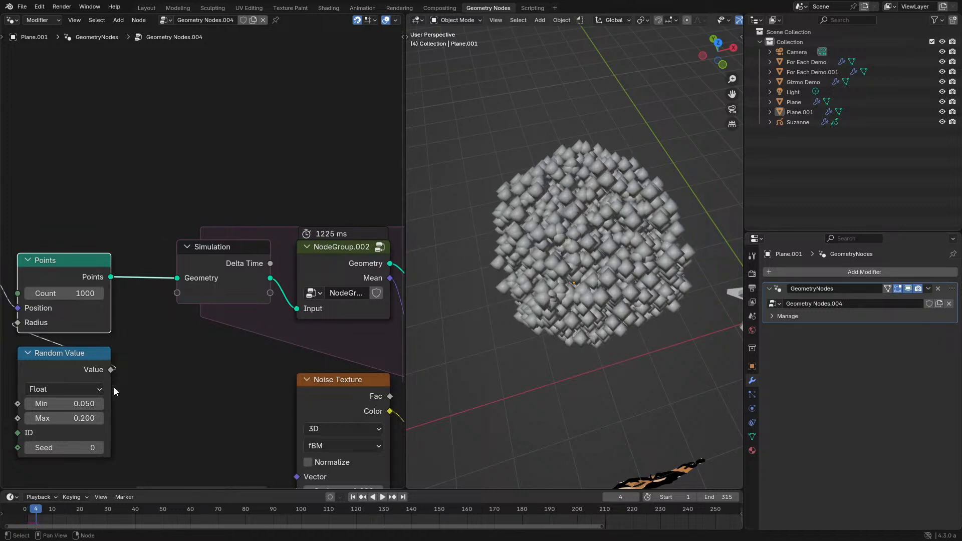
pyautogui.click(28, 507)
pyautogui.press('space')
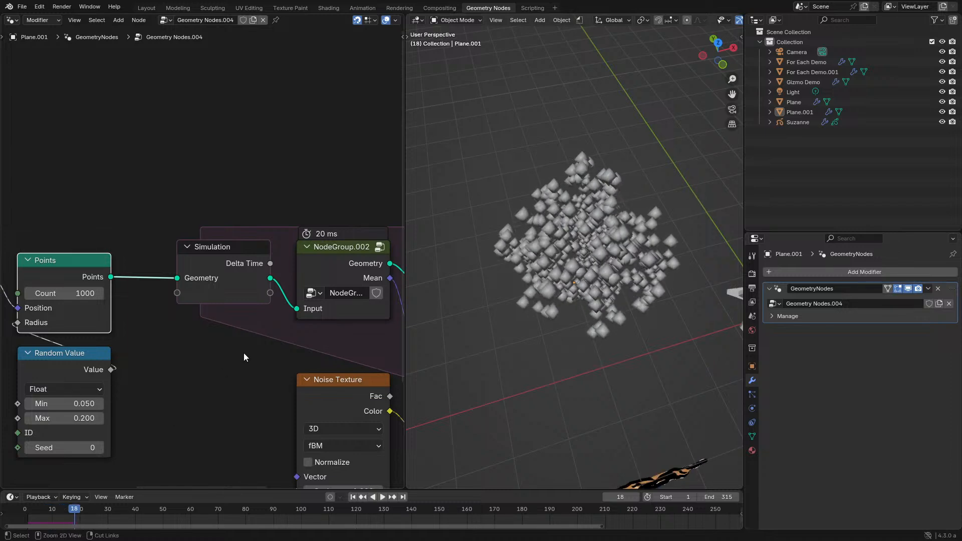
# - Open the NodeGroup.002 node group and move its Group Output directly beside the closing For Each Element node
pyautogui.hotkey('ctrl', 'space')
pyautogui.click(671, 301)
pyautogui.press('Tab')
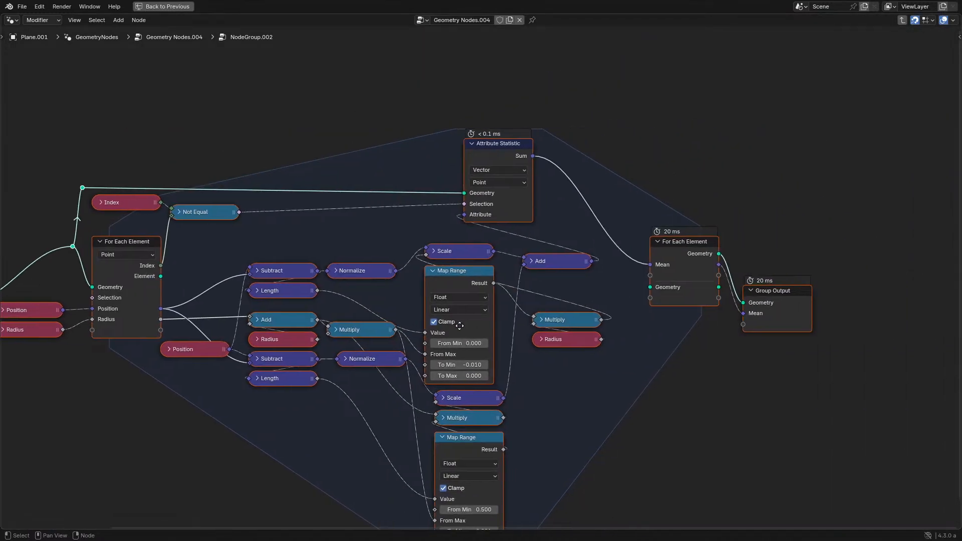
pyautogui.press('g')
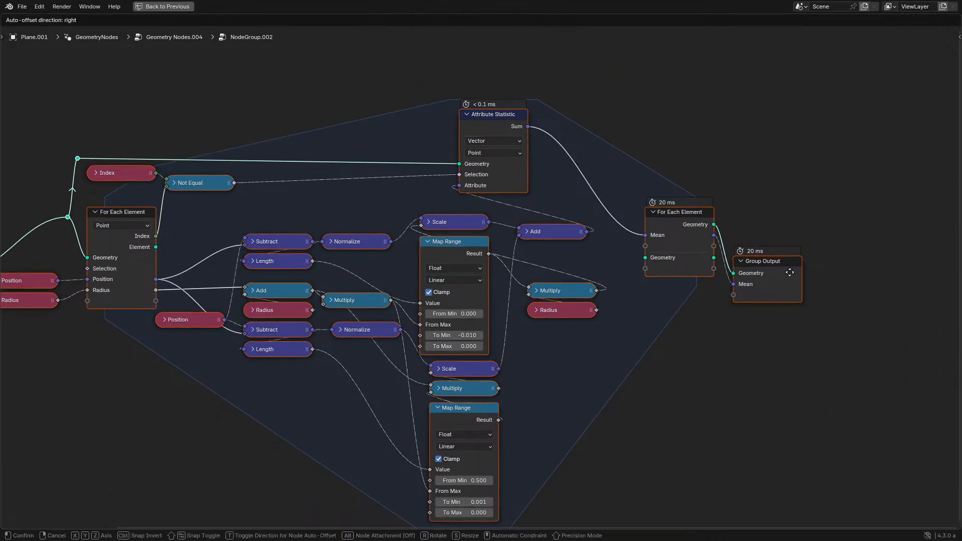
pyautogui.rightClick(789, 272)
pyautogui.click(760, 301)
pyautogui.press('g')
pyautogui.click(762, 257)
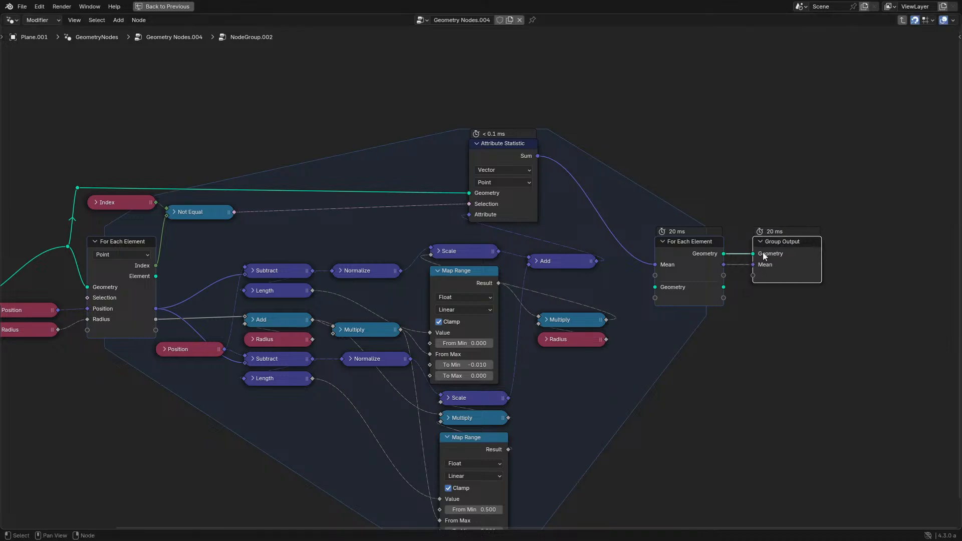
pyautogui.moveTo(468, 293); pyautogui.dragTo(527, 302, button='middle')
pyautogui.hotkey('ctrl', 'space')
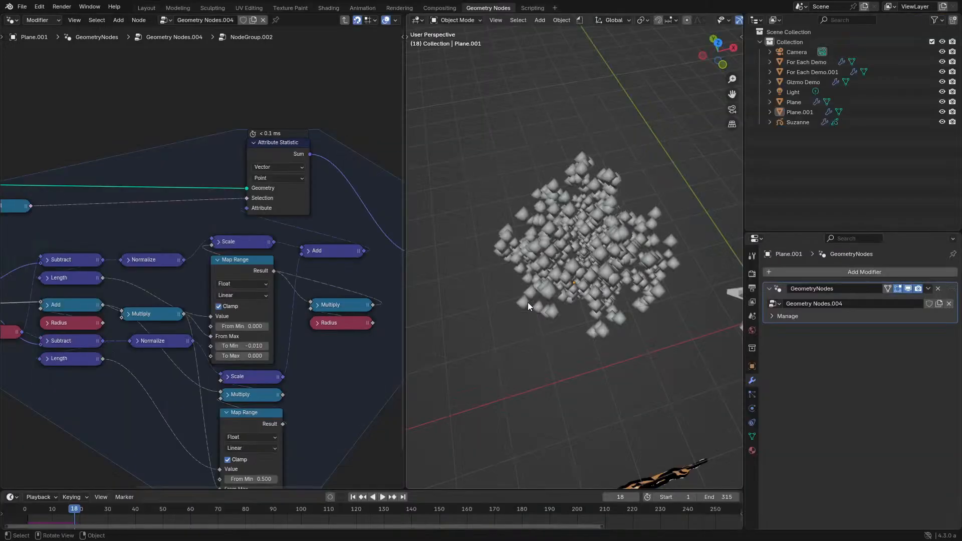
# - Play the simulation on from frame 18, inspect the spreading points from another angle, and leave the node group
pyautogui.press('space')
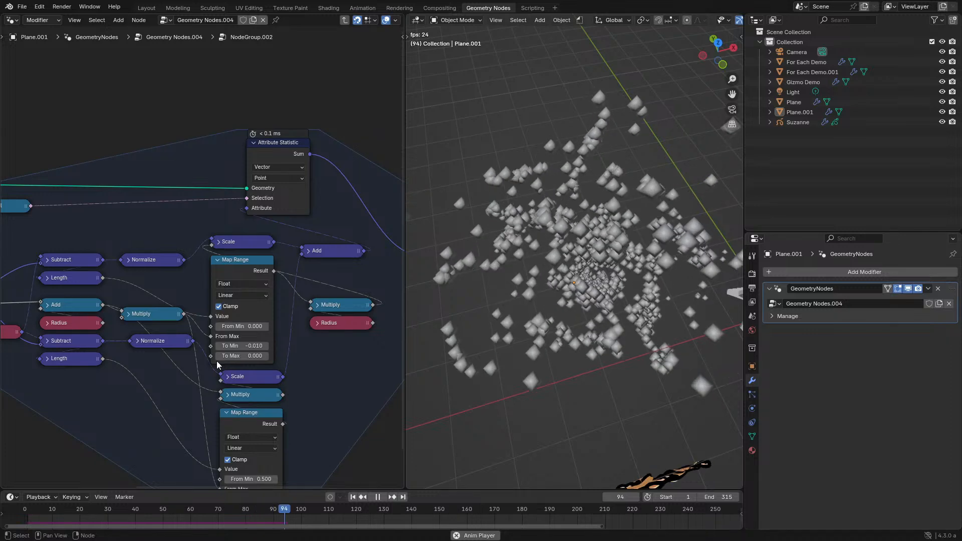
pyautogui.moveTo(567, 351); pyautogui.dragTo(592, 316, button='middle')
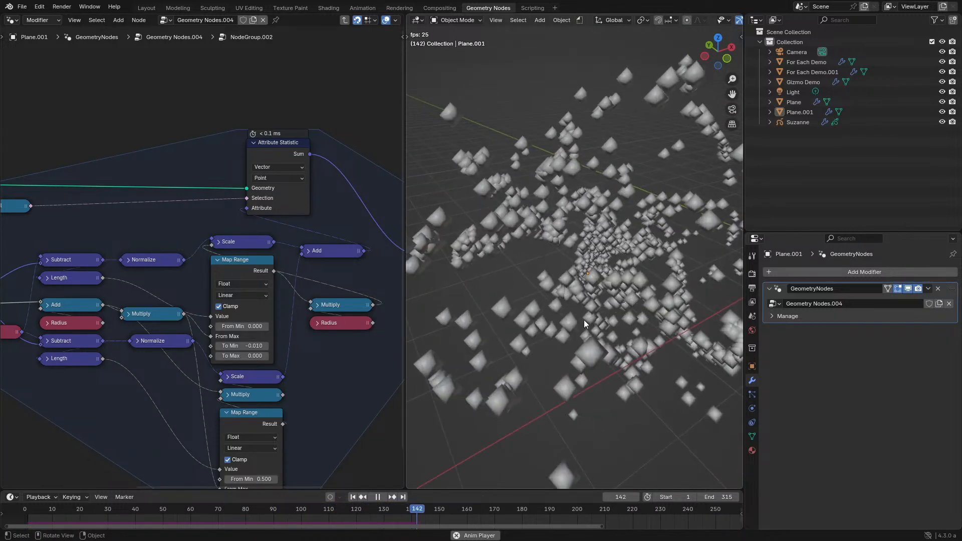
pyautogui.scroll(4, 584, 320)
pyautogui.press('space')
pyautogui.press('Tab')
# - Bring the Points node into view and replay the simulation from the start of the timeline
pyautogui.moveTo(120, 330); pyautogui.dragTo(211, 341, button='middle')
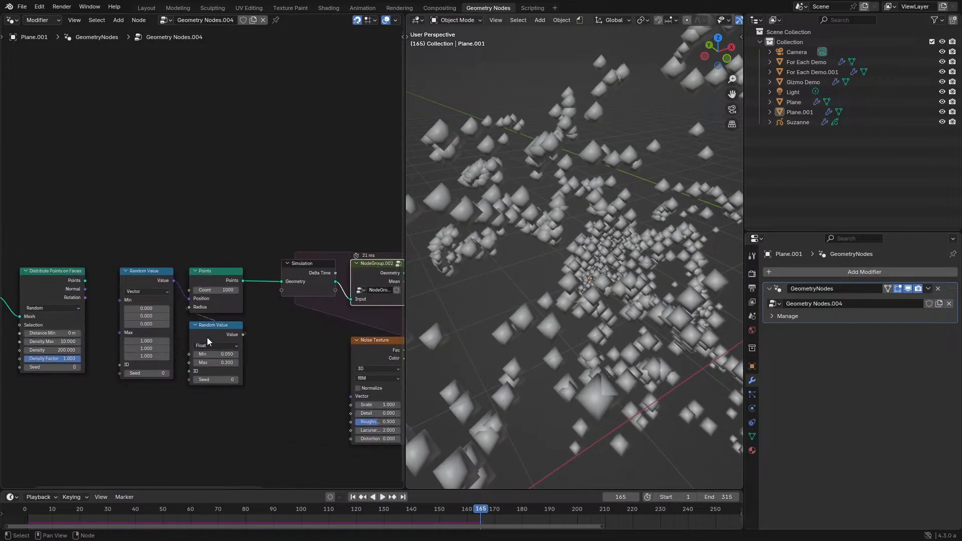
pyautogui.scroll(5, 212, 340)
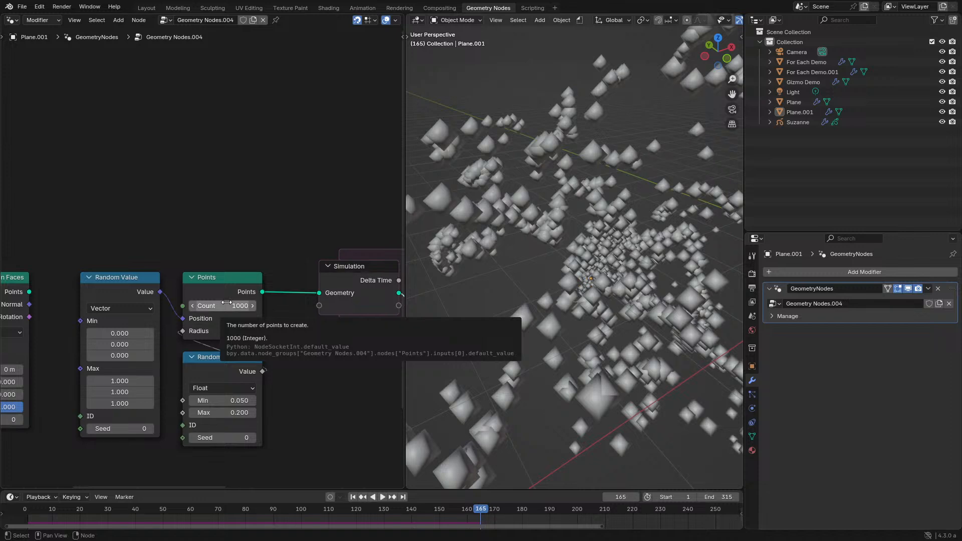
pyautogui.press('space')
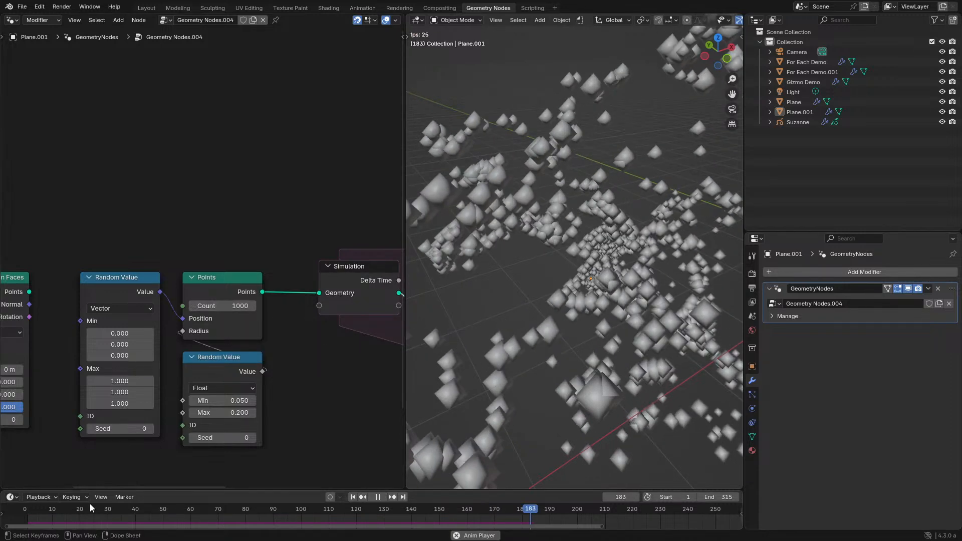
pyautogui.click(25, 511)
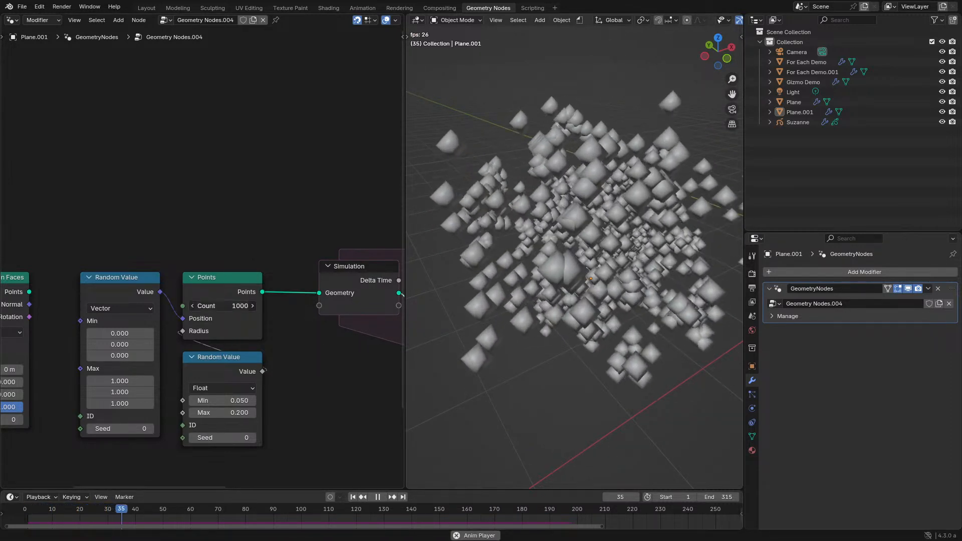
# - Set the Points count to 2000, replay the simulation from frame 0 and inspect the denser cloud
pyautogui.click(235, 306)
pyautogui.write('2000')
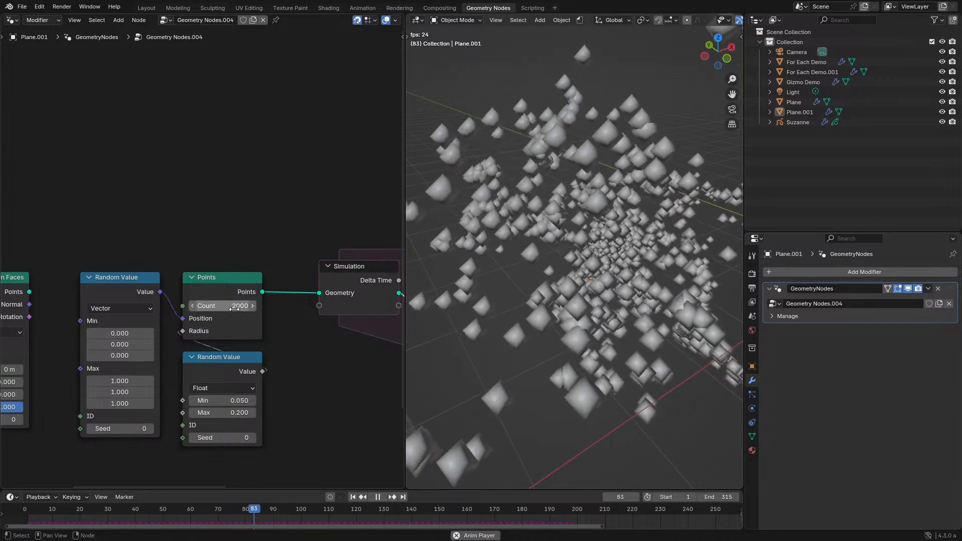
pyautogui.press('Return')
pyautogui.press('space')
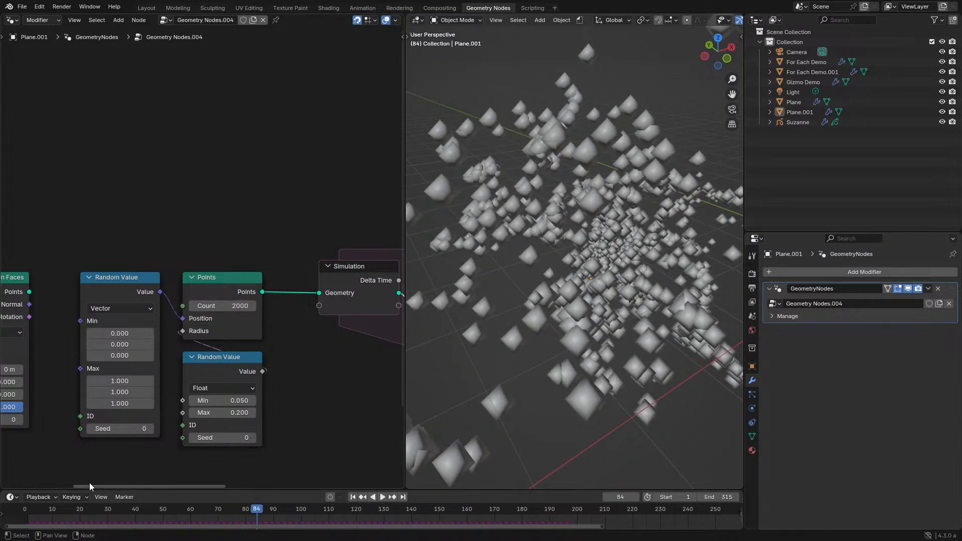
pyautogui.click(23, 511)
pyautogui.press('space')
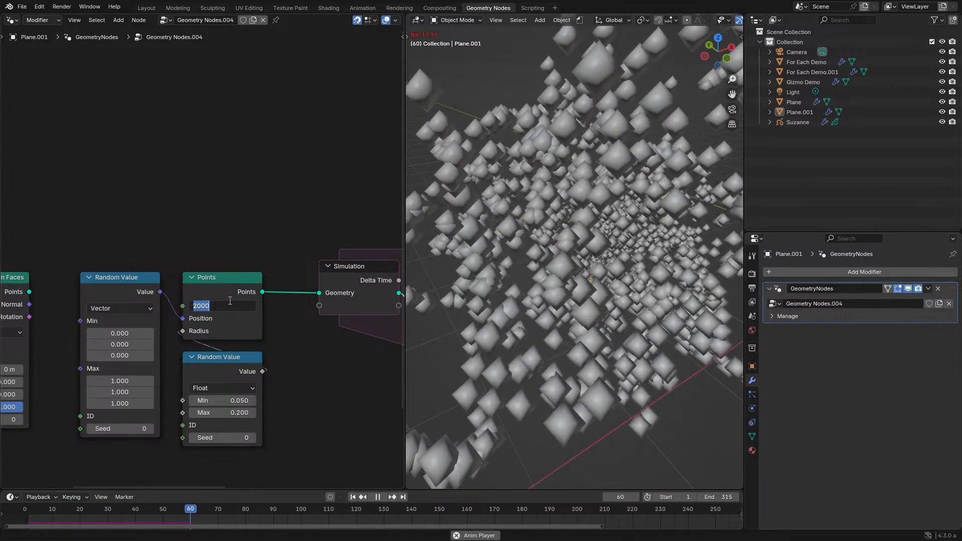
pyautogui.scroll(-3, 606, 310)
pyautogui.moveTo(606, 311)
pyautogui.mouseDown(button='middle')
pyautogui.moveTo(582, 287)
pyautogui.moveTo(556, 287)
pyautogui.moveTo(603, 293)
pyautogui.mouseUp(button='middle')
pyautogui.press('space')
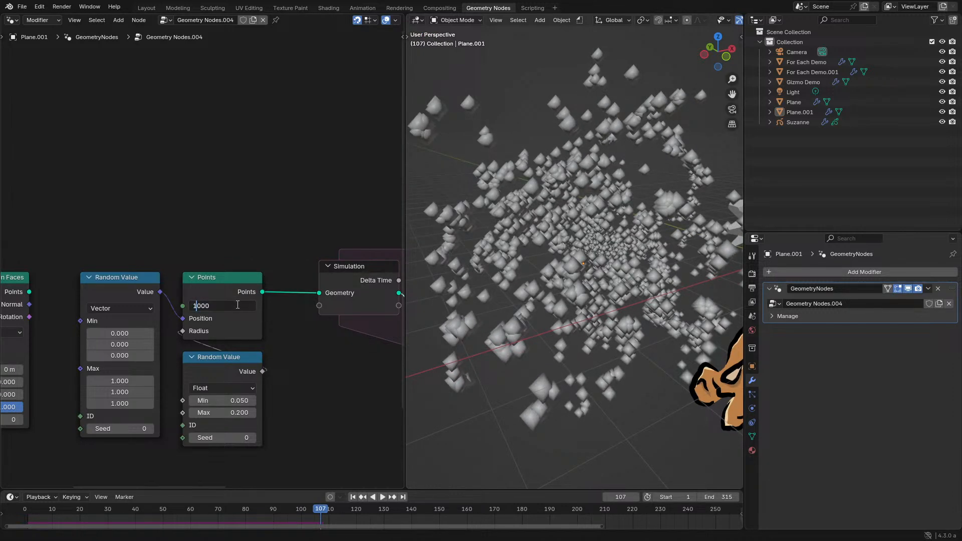
# - Set the Points count to 1000, replay the simulation from frame 1 and pause it
pyautogui.click(29, 517)
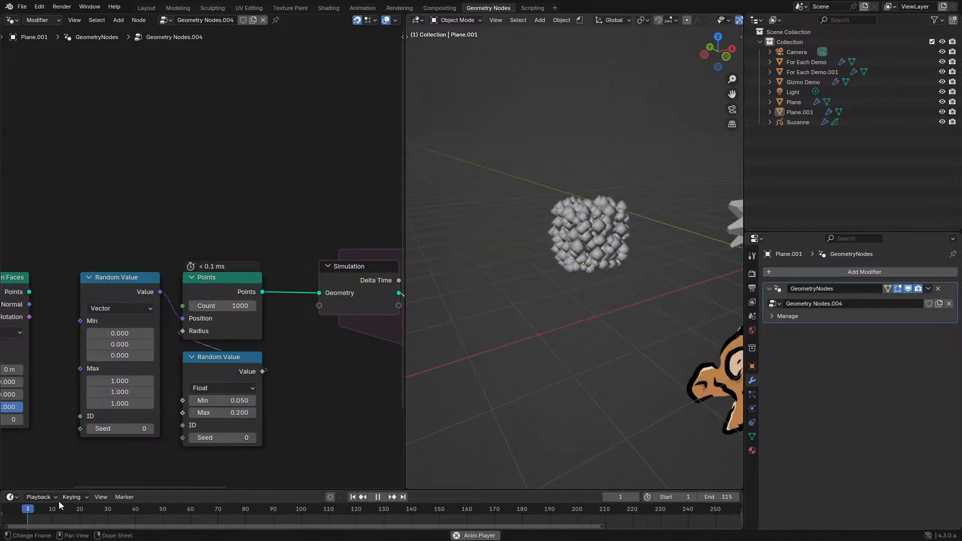
pyautogui.press('space')
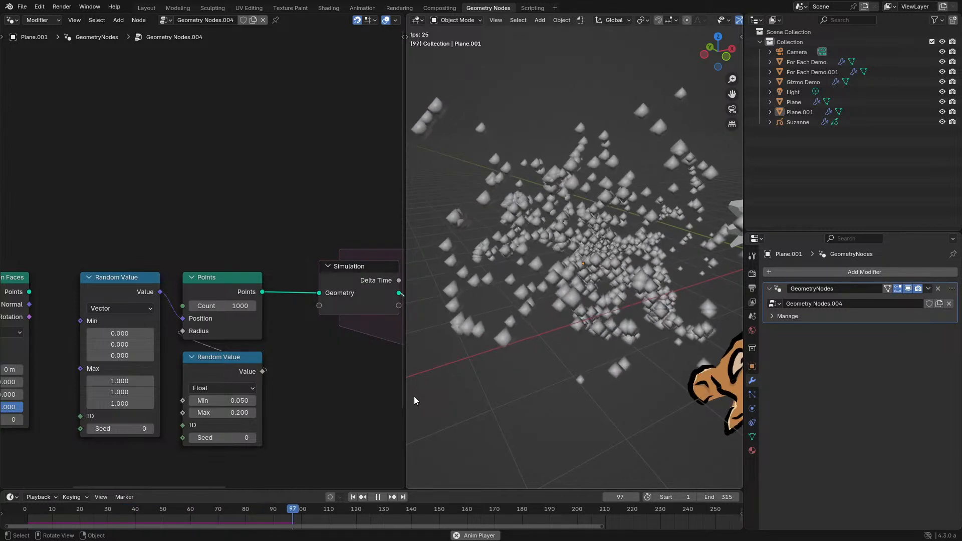
pyautogui.press('space')
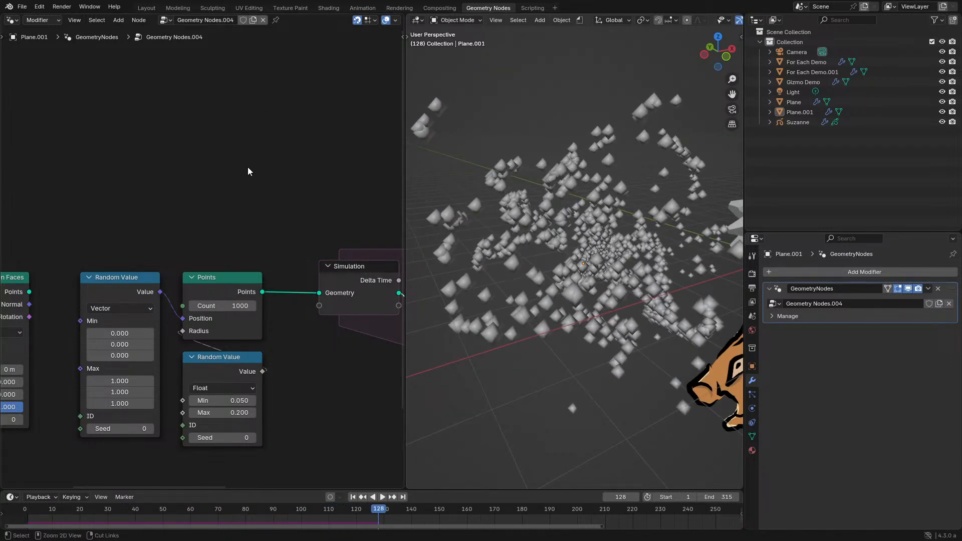
# - Add an Index of Nearest node above the Points node
pyautogui.hotkey('ctrl', 'space')
pyautogui.moveTo(506, 295); pyautogui.dragTo(383, 271, button='middle')
pyautogui.hotkey('shift', 'a')
pyautogui.click(384, 270)
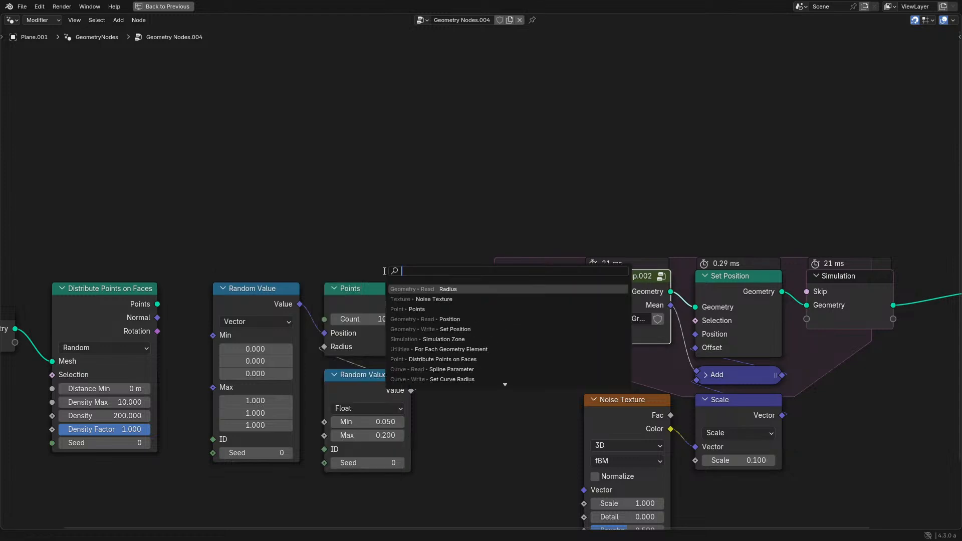
pyautogui.write('en')
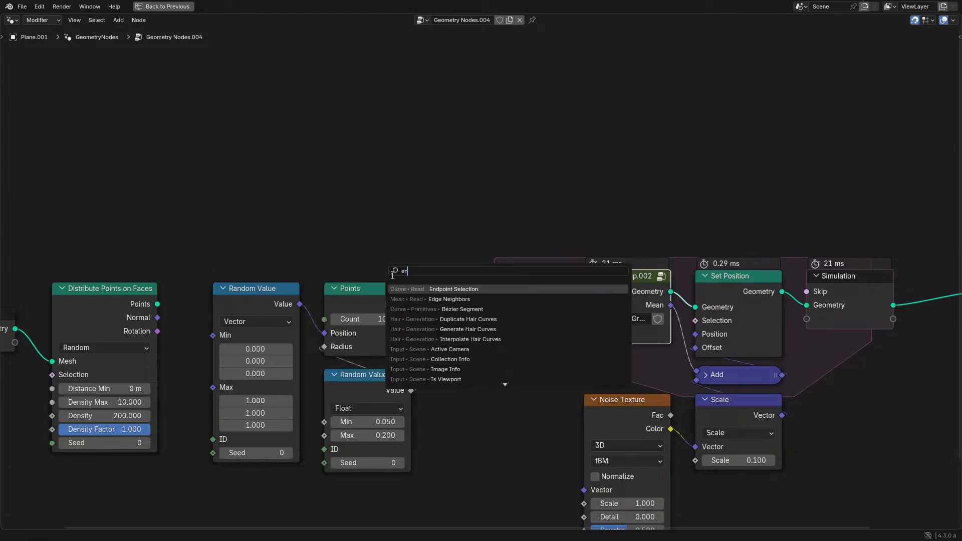
pyautogui.write('d')
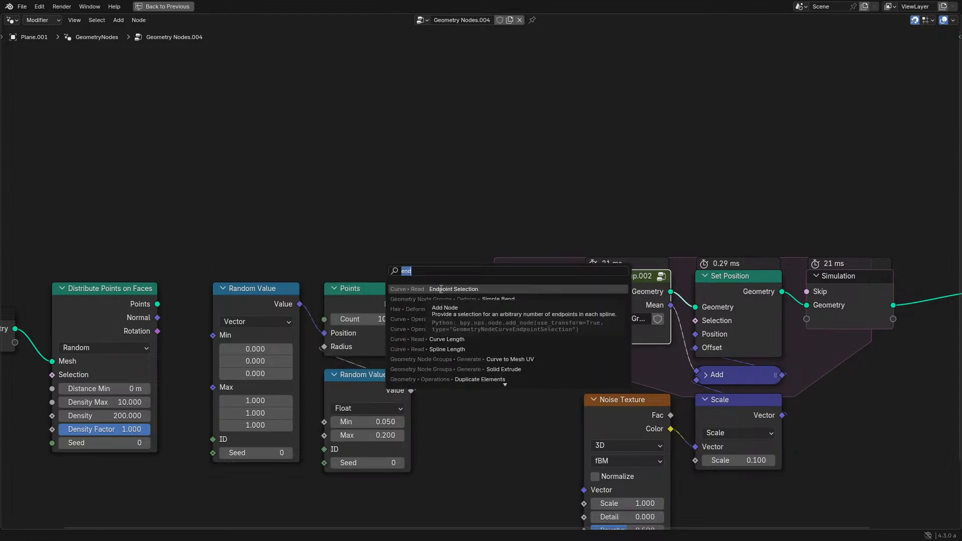
pyautogui.write('index of')
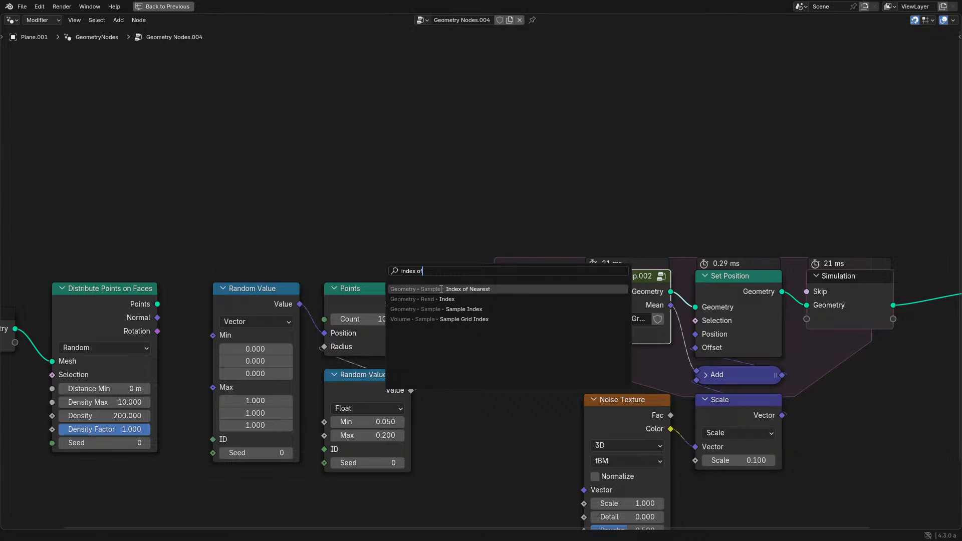
pyautogui.click(441, 289)
pyautogui.click(331, 163)
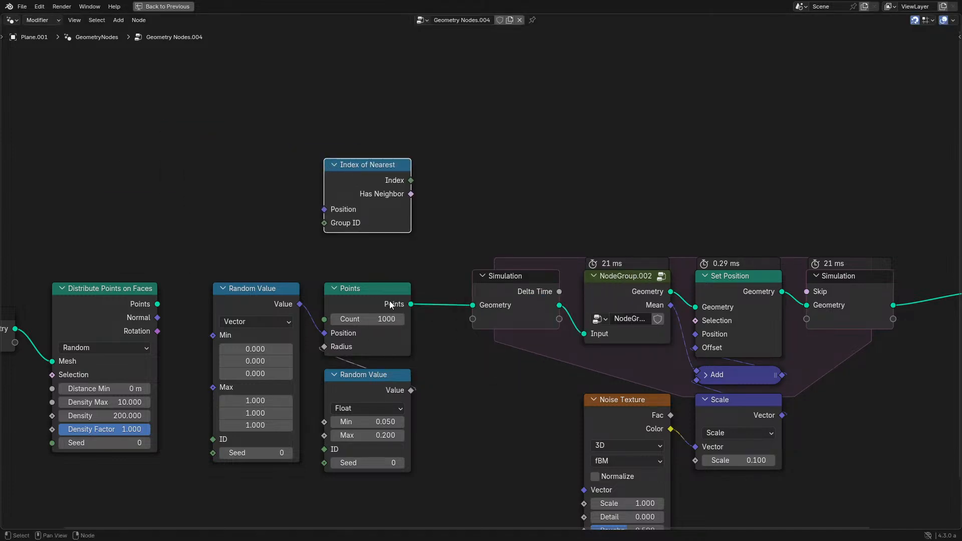
pyautogui.click(359, 146)
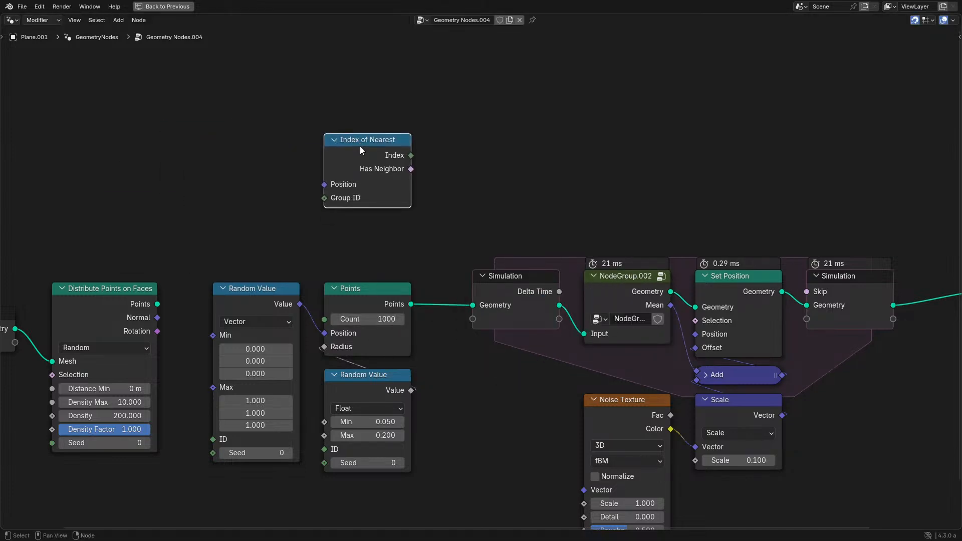
# - Resume playback and delete the Index of Nearest node
pyautogui.hotkey('ctrl', 'alt', 'space')
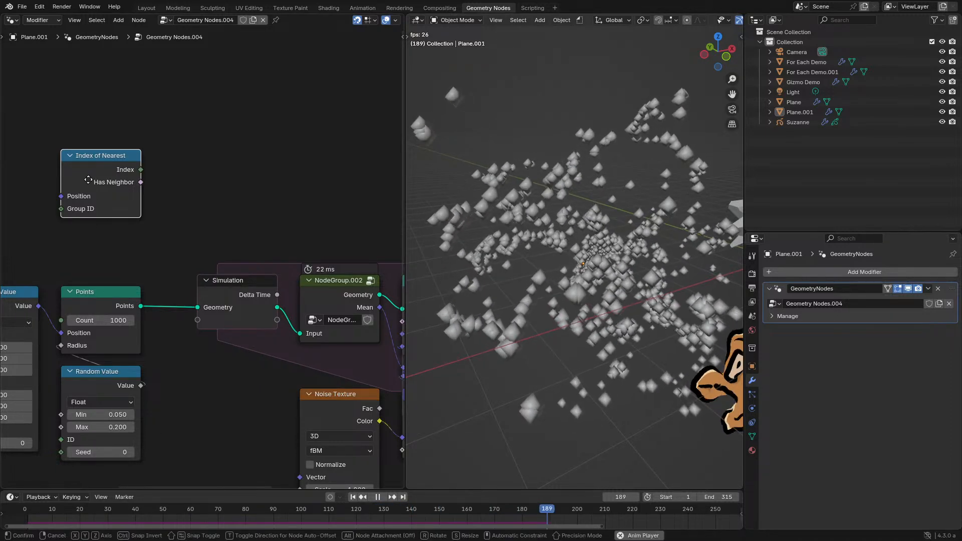
pyautogui.moveTo(89, 182); pyautogui.dragTo(124, 171)
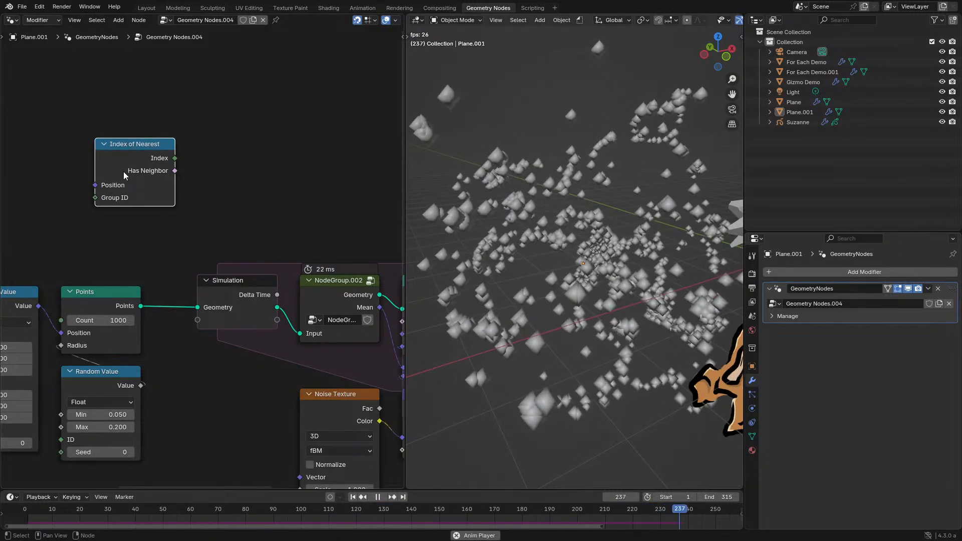
pyautogui.press('x')
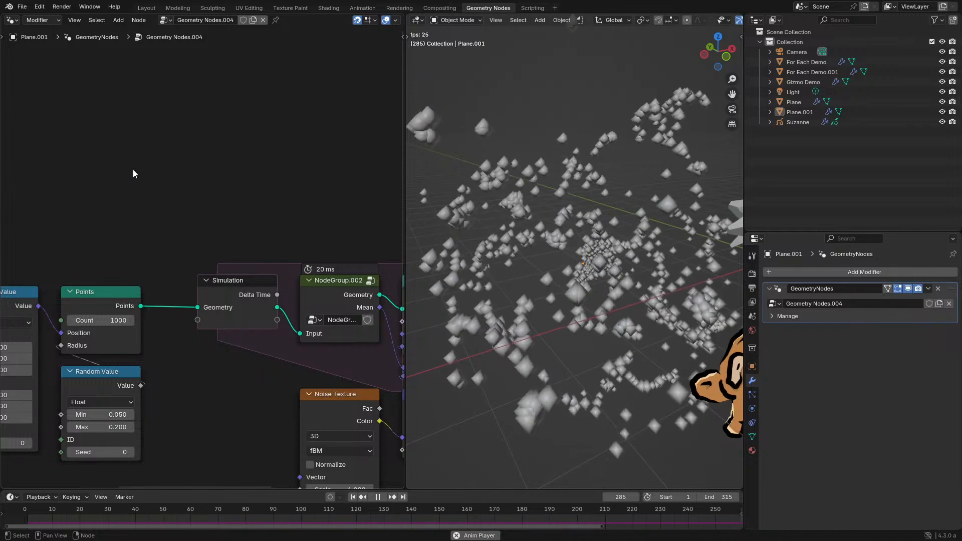
# - Examine the playing point cloud up close, from a distance and from several angles, then check the end of the node tree
pyautogui.scroll(3, 508, 249)
pyautogui.scroll(4, 524, 258)
pyautogui.moveTo(522, 247); pyautogui.dragTo(546, 264, button='middle')
pyautogui.scroll(-6, 514, 254)
pyautogui.scroll(4, 520, 248)
pyautogui.scroll(-4, 582, 249)
pyautogui.scroll(-5, 558, 240)
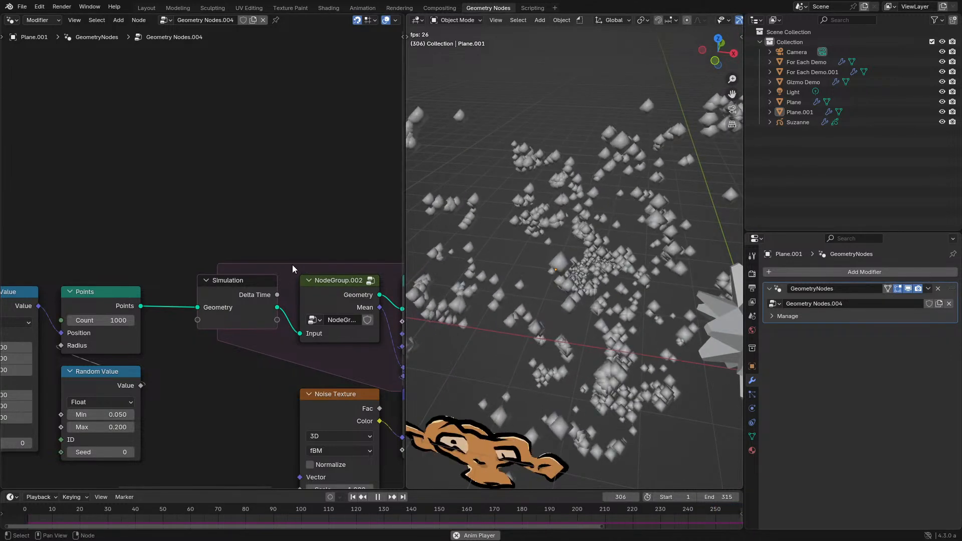
pyautogui.moveTo(292, 265); pyautogui.dragTo(300, 246, button='middle')
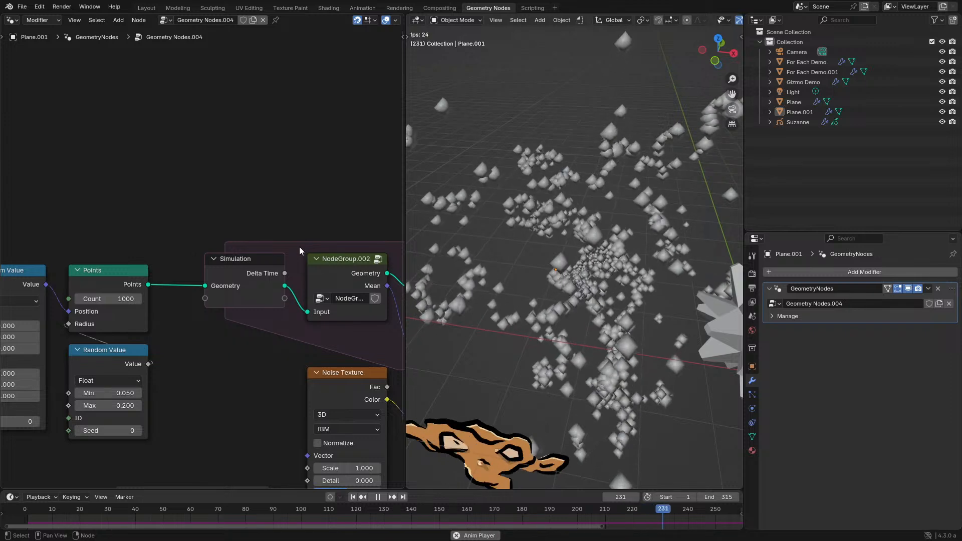
pyautogui.moveTo(477, 251); pyautogui.dragTo(587, 282, button='middle')
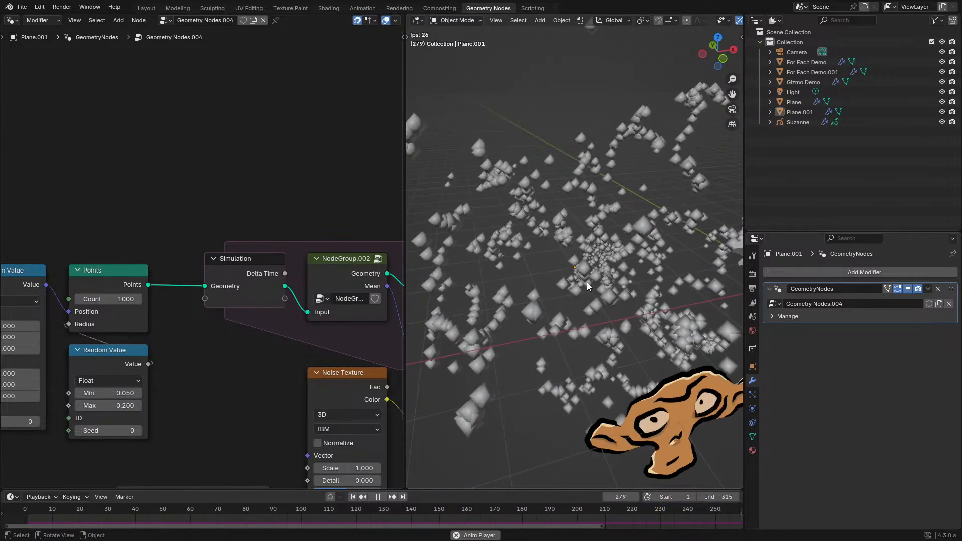
pyautogui.hotkey('ctrl', 'space')
pyautogui.moveTo(648, 278); pyautogui.dragTo(248, 257, button='middle')
pyautogui.hotkey('ctrl', 'space')
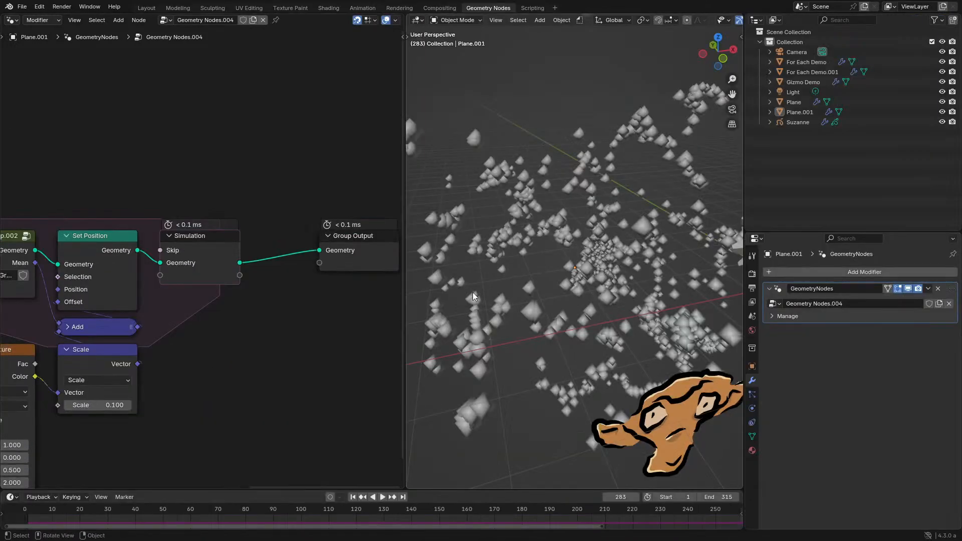
# - Select the For Each Demo.001 object and copy its For Each Element zone with the Delete Geometry, Fill Curve and Join Geometry nodes
pyautogui.click(720, 249)
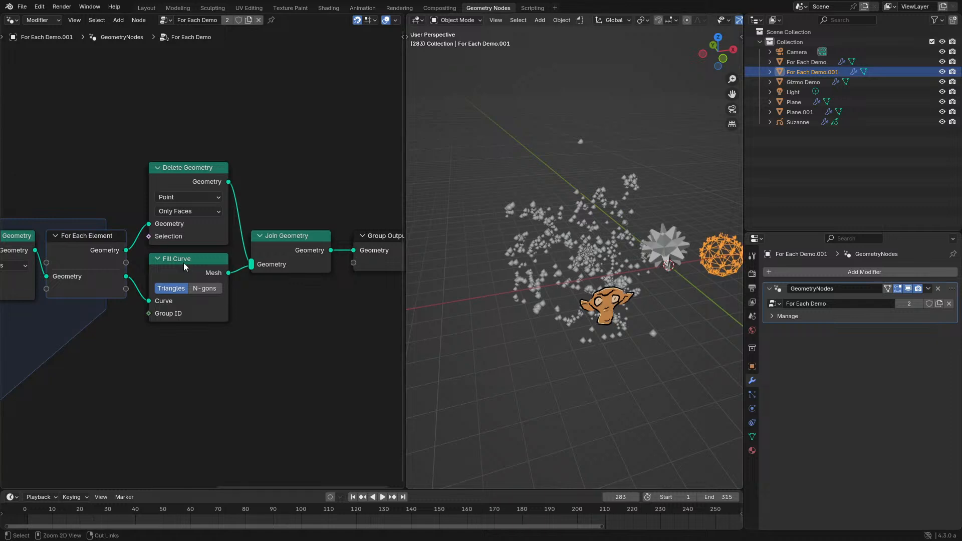
pyautogui.hotkey('ctrl', 'space')
pyautogui.press('Home')
pyautogui.moveTo(202, 245); pyautogui.dragTo(670, 376)
pyautogui.press('c')
pyautogui.press('Escape')
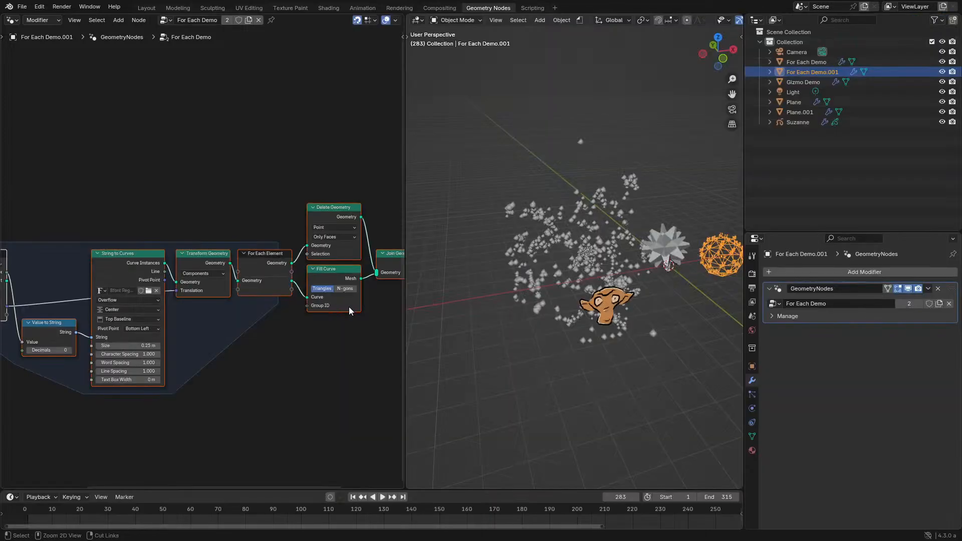
# - Paste the copied nodes into the Geometry Nodes.004 tree of Plane.001 and place them below the Group Output
pyautogui.hotkey('ctrl', 'space')
pyautogui.moveTo(562, 364); pyautogui.dragTo(311, 305, button='middle')
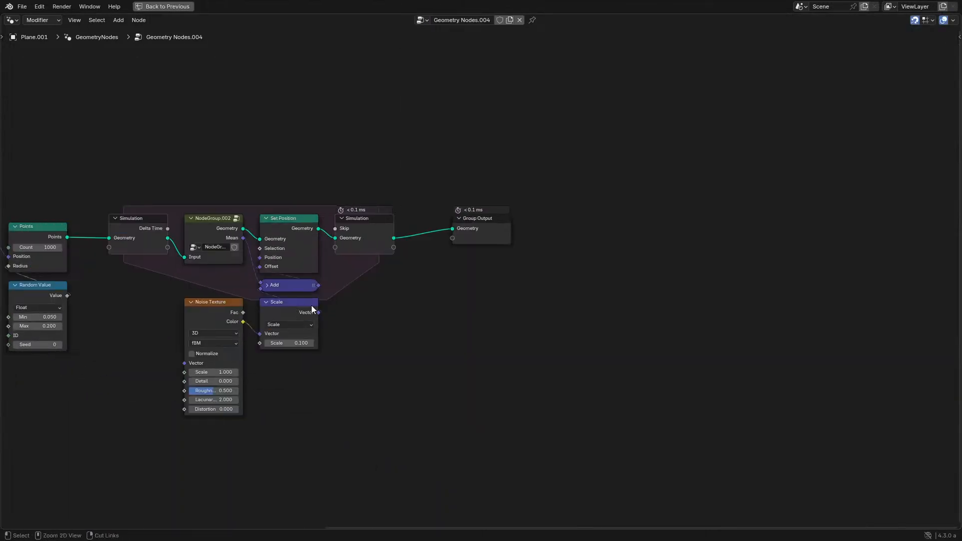
pyautogui.hotkey('ctrl', 'v')
pyautogui.press('g')
pyautogui.click(660, 353)
# - Connect the simulation output's Geometry to the Geometry input of the pasted For Each Element zone
pyautogui.scroll(1, 390, 254)
pyautogui.click(373, 230)
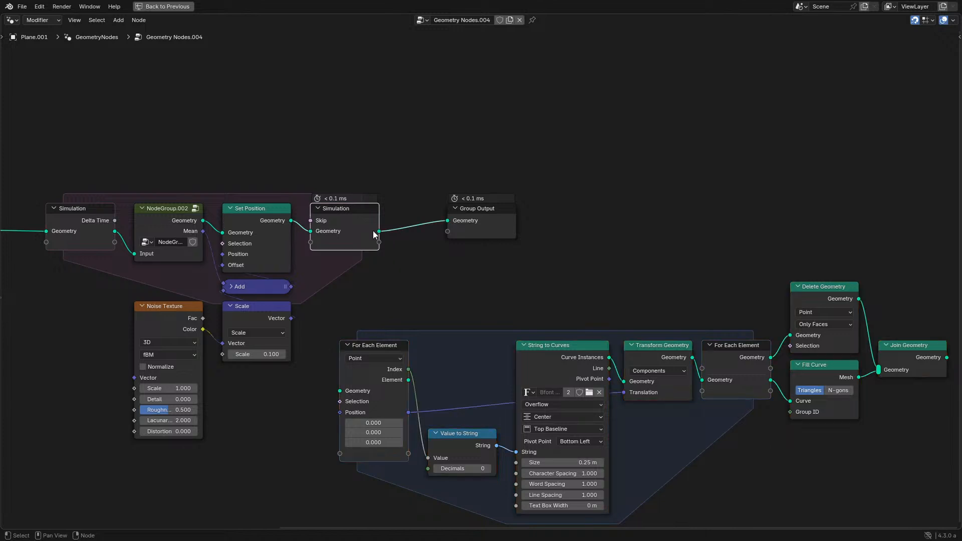
pyautogui.moveTo(367, 353); pyautogui.dragTo(400, 347, button='middle')
pyautogui.scroll(2, 366, 350)
pyautogui.moveTo(331, 359); pyautogui.dragTo(424, 349, button='middle')
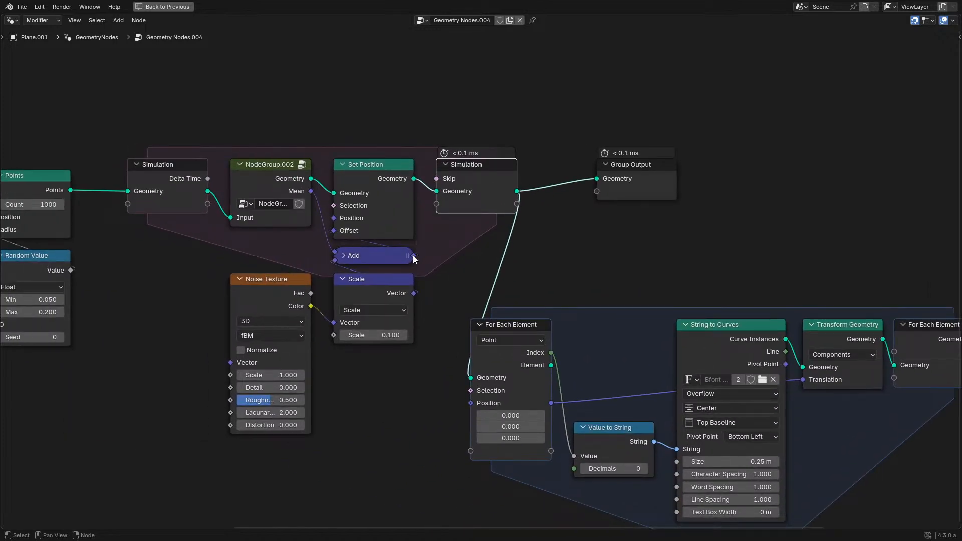
# - Store the NodeGroup.002 Mean in the simulation zone and connect the simulation's Mean output to the For Each Element zone's Position input
pyautogui.moveTo(267, 198); pyautogui.dragTo(399, 239, button='middle')
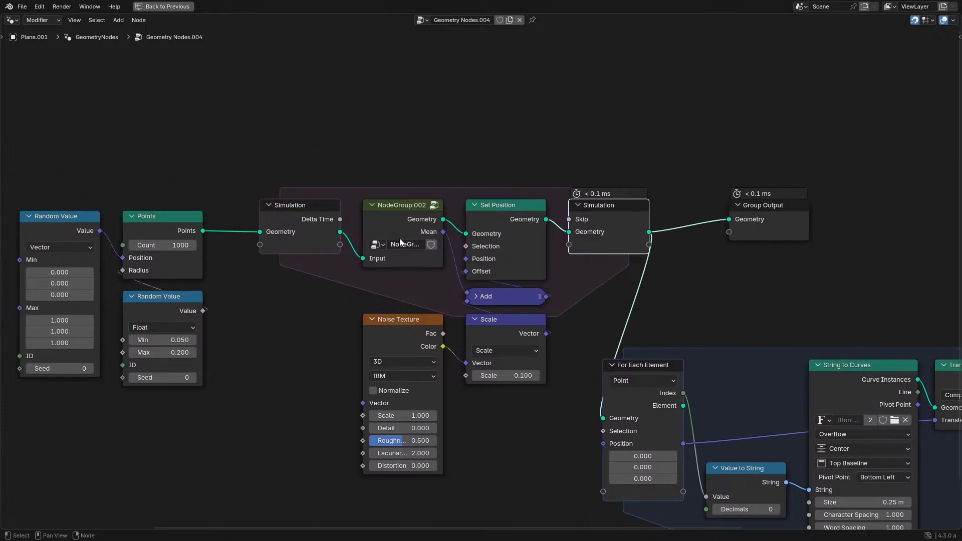
pyautogui.moveTo(442, 232); pyautogui.dragTo(565, 247)
pyautogui.moveTo(645, 264); pyautogui.dragTo(569, 249, button='middle')
pyautogui.moveTo(574, 237); pyautogui.dragTo(569, 249)
pyautogui.moveTo(518, 429); pyautogui.dragTo(520, 429)
# - Connect the Join Geometry result to the Group Output and play the simulation from the start to check the text labels
pyautogui.moveTo(691, 378); pyautogui.dragTo(468, 373, button='middle')
pyautogui.keyDown('ctrl'); pyautogui.keyDown('shift'); pyautogui.click(950, 357); pyautogui.keyUp('shift'); pyautogui.keyUp('ctrl')
pyautogui.hotkey('ctrl', 'space')
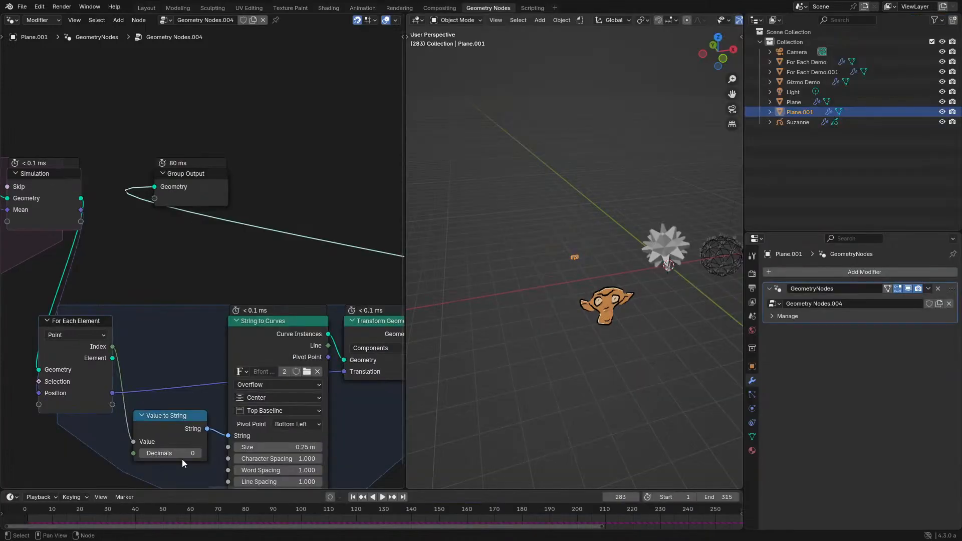
pyautogui.click(28, 510)
pyautogui.press('space')
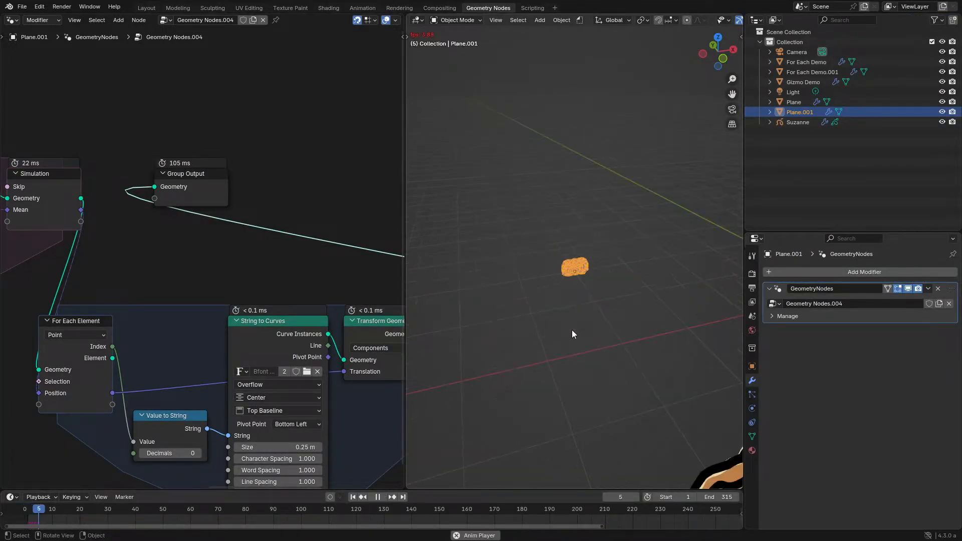
pyautogui.scroll(2, 572, 329)
pyautogui.press('space')
pyautogui.scroll(-2, 166, 290)
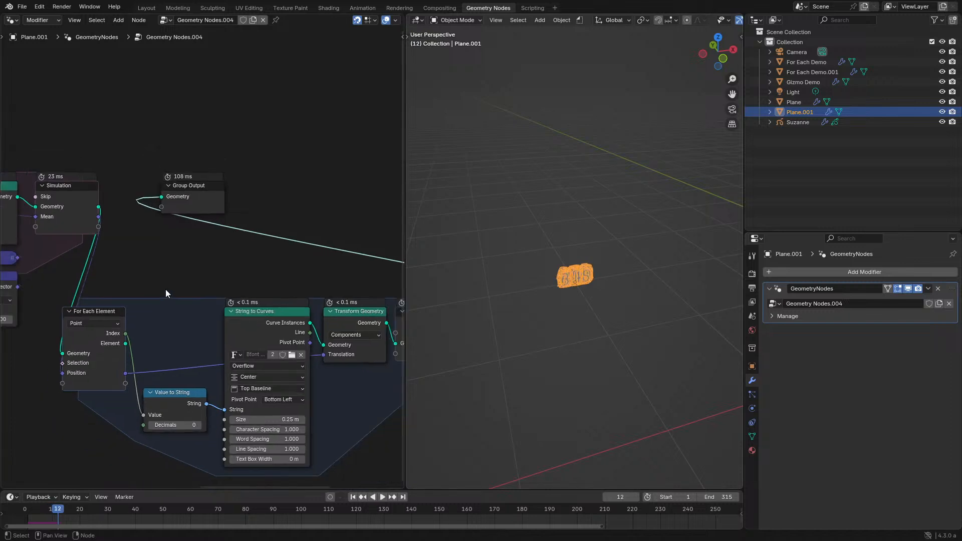
# - Connect the simulation output's Geometry directly to the Group Output and play a few frames to view the points
pyautogui.moveTo(166, 290); pyautogui.dragTo(325, 313, button='middle')
pyautogui.press('space')
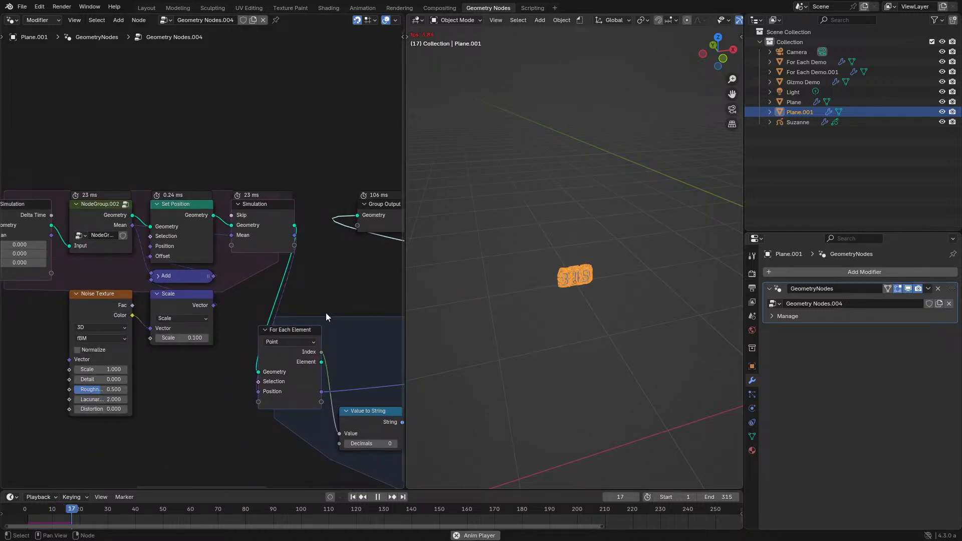
pyautogui.keyDown('ctrl'); pyautogui.keyDown('shift'); pyautogui.click(279, 223); pyautogui.keyUp('shift'); pyautogui.keyUp('ctrl')
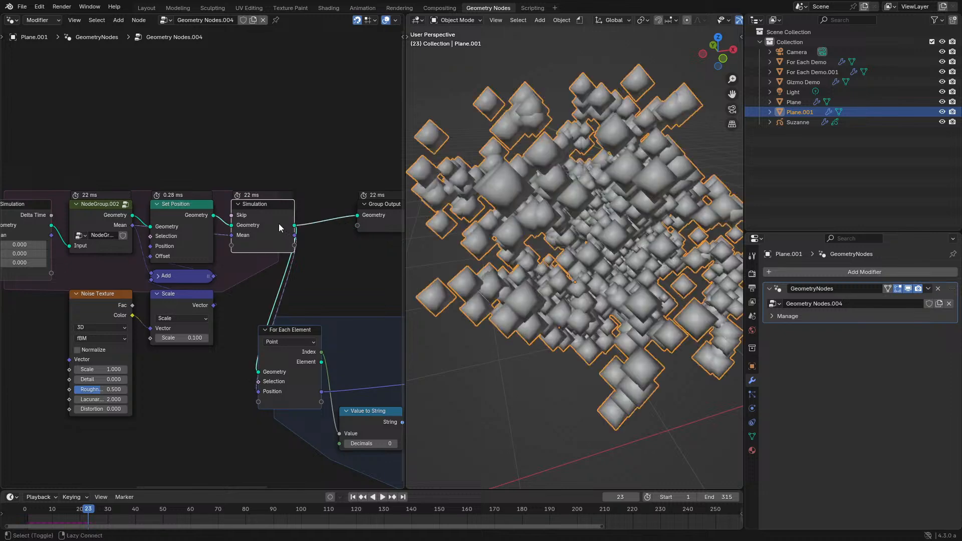
pyautogui.press('space')
pyautogui.moveTo(357, 320); pyautogui.dragTo(141, 248, button='middle')
pyautogui.hotkey('ctrl', 'space')
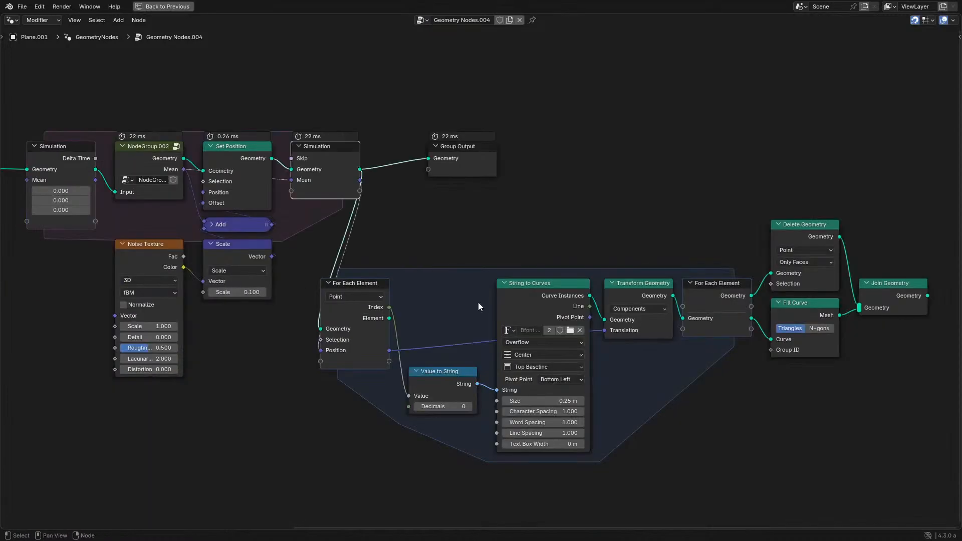
# - Add a Position node and connect it to the For Each Element zone's Position input in place of the Mean link
pyautogui.click(356, 289)
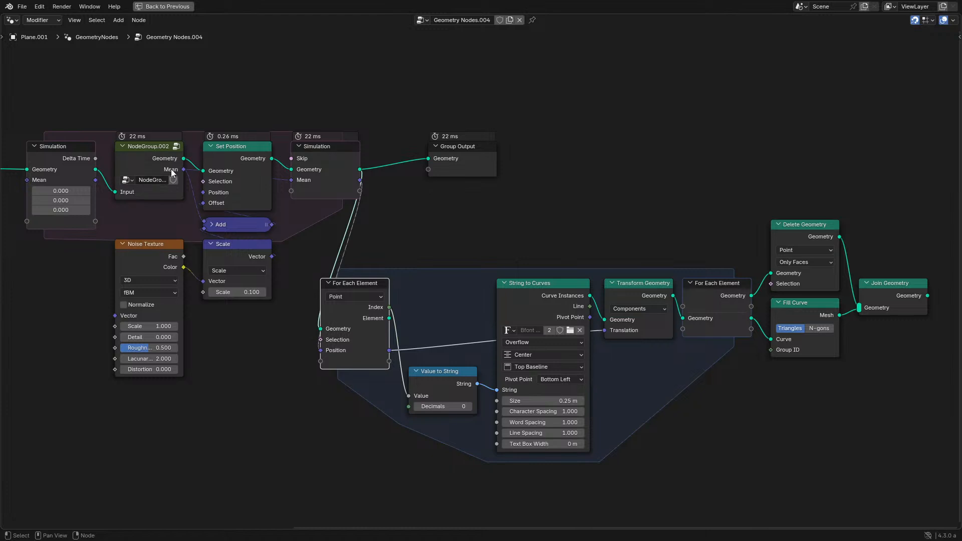
pyautogui.moveTo(172, 170); pyautogui.dragTo(326, 351)
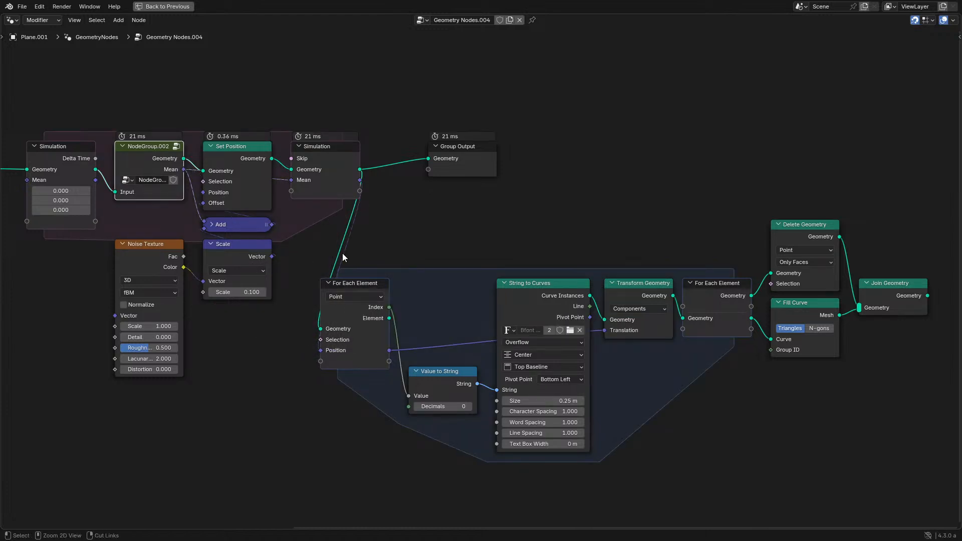
pyautogui.hotkey('shift', 'a')
pyautogui.click(302, 295)
pyautogui.write('pos')
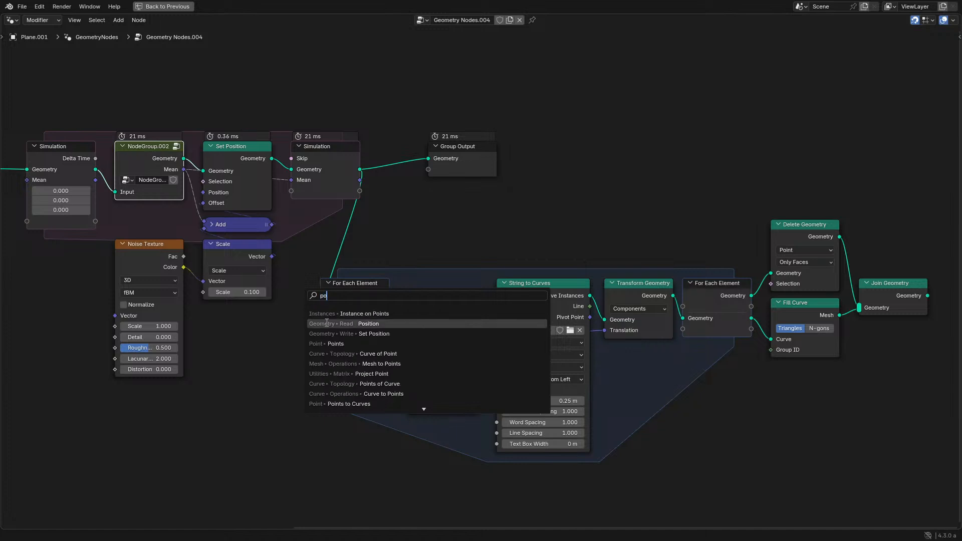
pyautogui.press('Return')
pyautogui.click(301, 355)
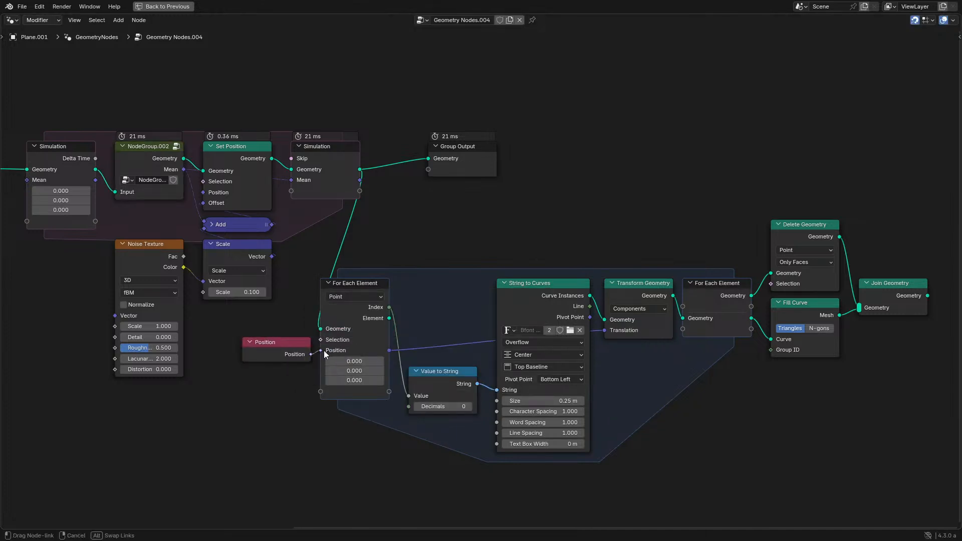
pyautogui.moveTo(324, 354); pyautogui.dragTo(324, 352)
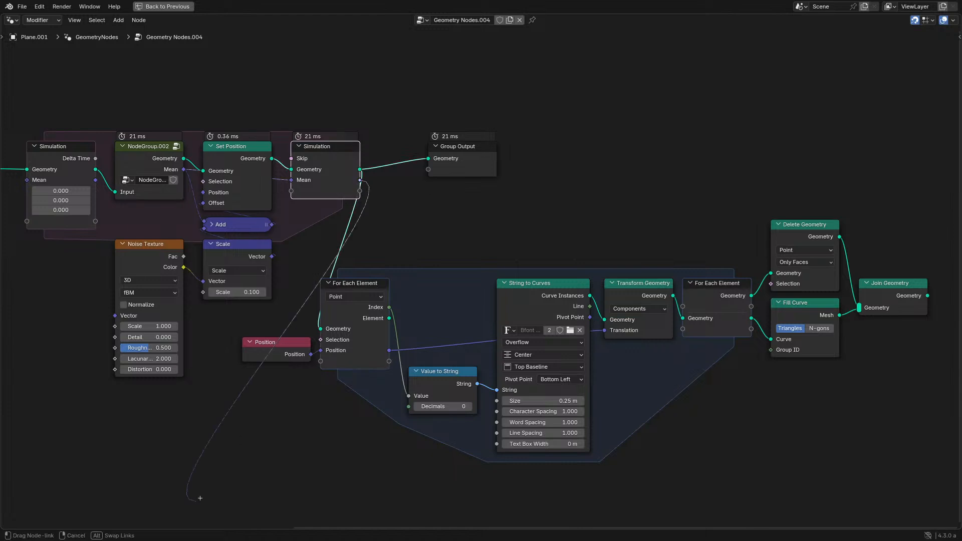
# - Add a collapsed Length node fed by the simulation's Mean and route its value through the For Each Element zone into Value to String
pyautogui.moveTo(200, 498); pyautogui.dragTo(203, 496)
pyautogui.write('length')
pyautogui.press('Return')
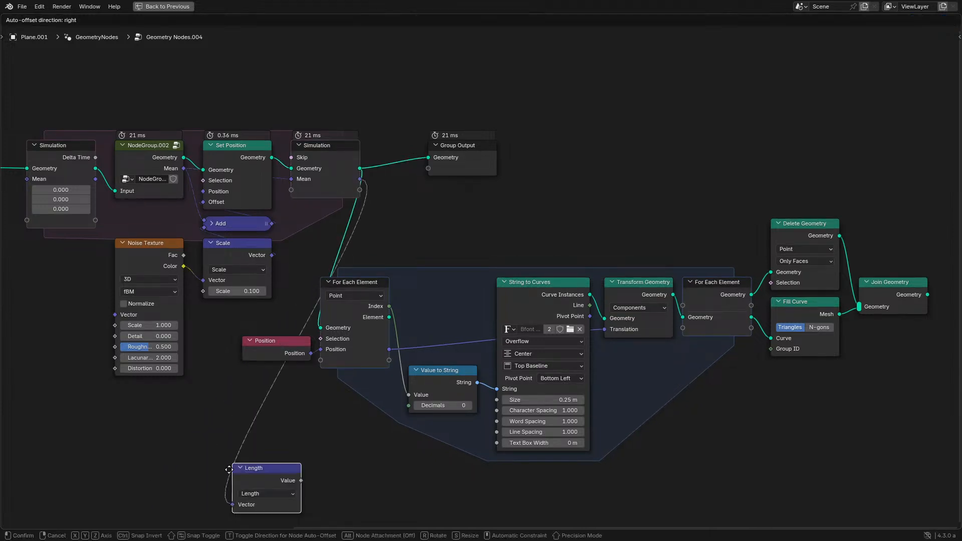
pyautogui.click(233, 368)
pyautogui.press('h')
pyautogui.press('g')
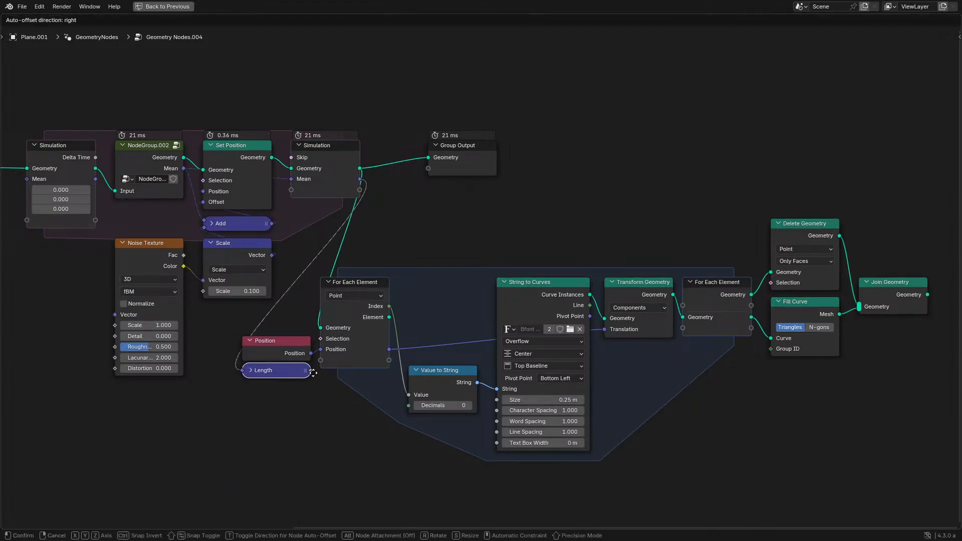
pyautogui.click(314, 372)
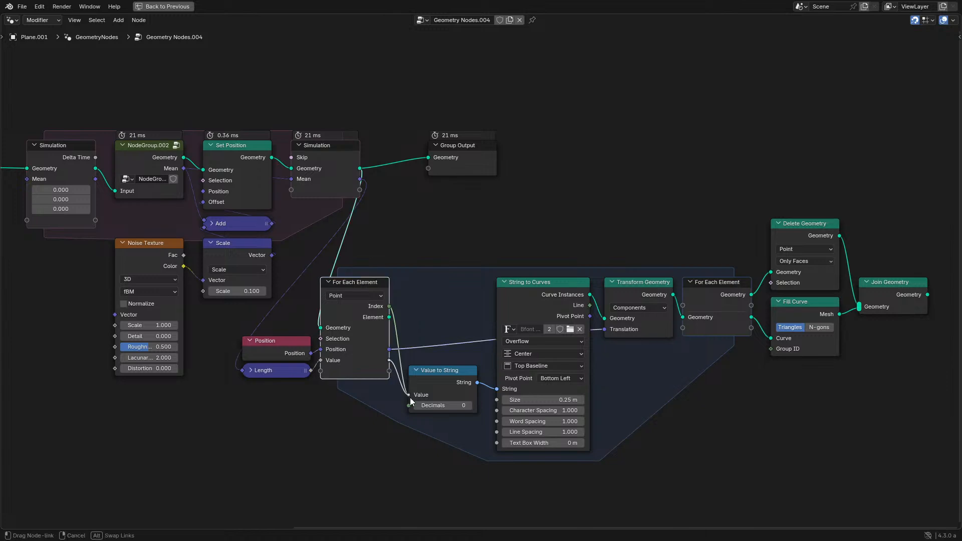
pyautogui.moveTo(410, 397); pyautogui.dragTo(410, 397)
pyautogui.hotkey('ctrl', 'space')
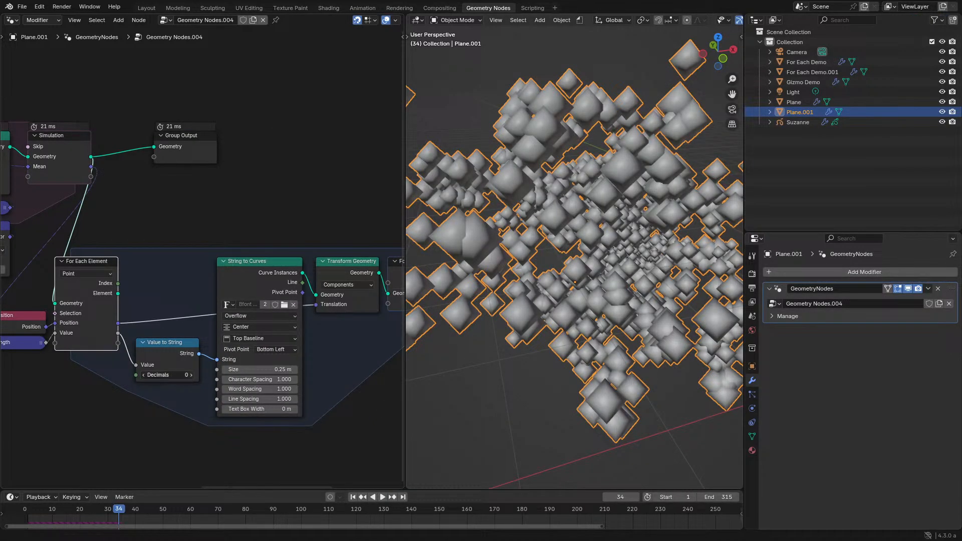
# - Set the Value to String decimals to 1 and the text size to 0.57 m, and replay the simulation from the start
pyautogui.click(22, 515)
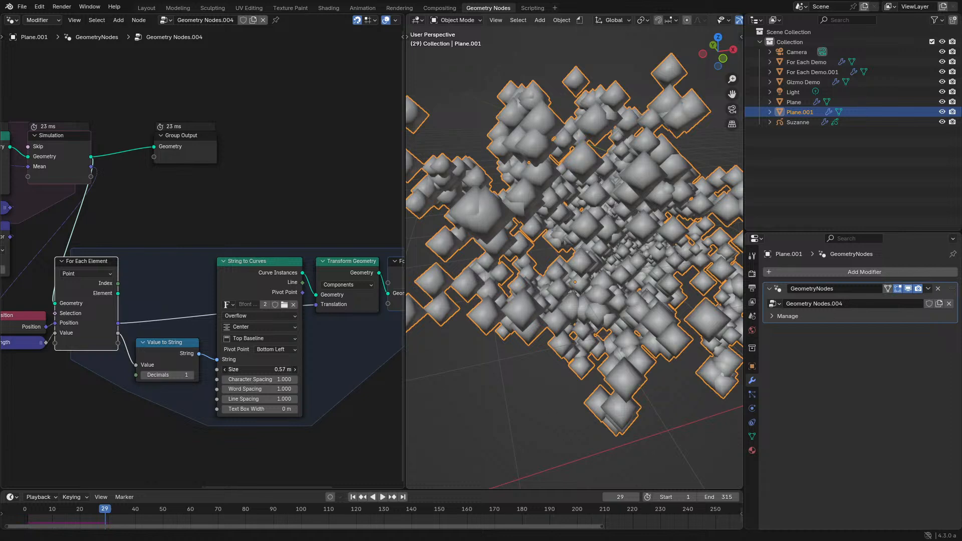
pyautogui.press('space')
pyautogui.press('space')
# - Remove the Delete Geometry and Join Geometry nodes and connect Fill Curve's Mesh directly to the Group Output
pyautogui.scroll(-3, 338, 323)
pyautogui.moveTo(338, 323); pyautogui.dragTo(243, 336, button='middle')
pyautogui.moveTo(361, 285); pyautogui.dragTo(300, 278, button='middle')
pyautogui.press('x')
pyautogui.click(365, 305)
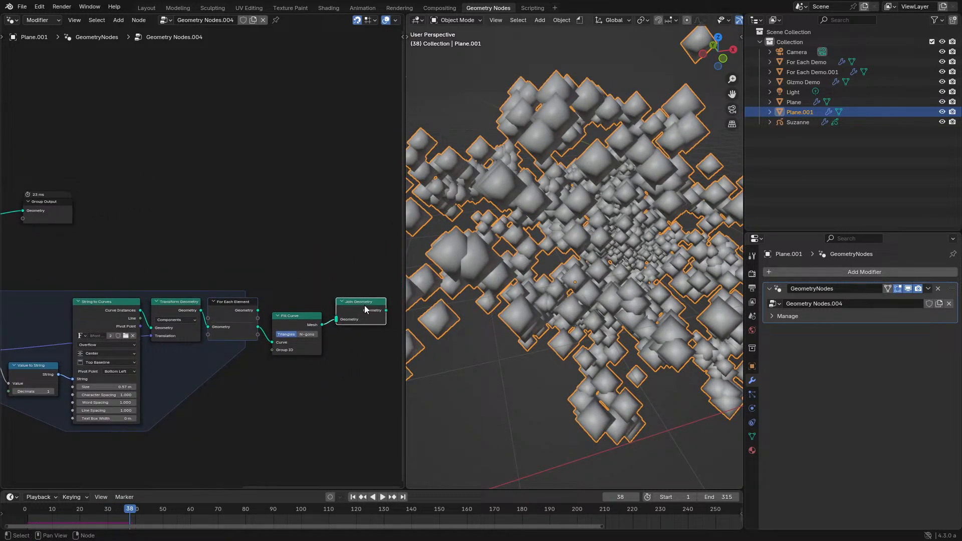
pyautogui.press('x')
pyautogui.keyDown('alt'); pyautogui.keyDown('shift'); pyautogui.click(296, 321); pyautogui.keyUp('shift'); pyautogui.keyUp('alt')
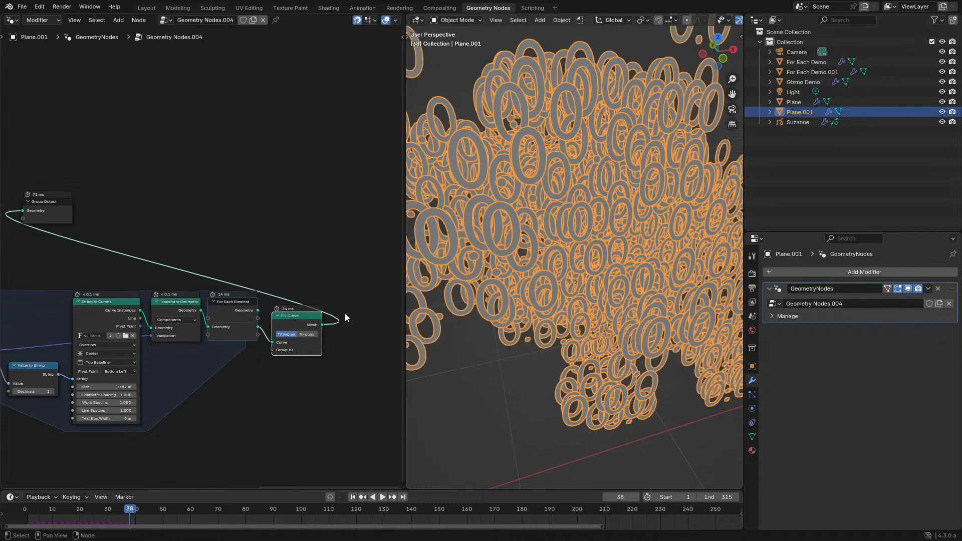
# - Play a few frames of the simulation and view the filled number labels from farther away
pyautogui.press('space')
pyautogui.press('space')
pyautogui.scroll(-3, 518, 359)
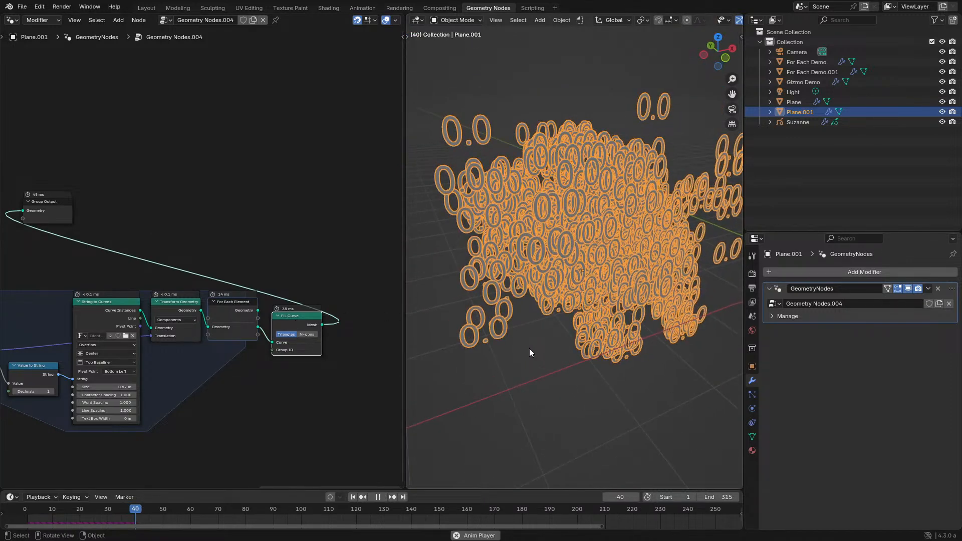
# - Raise the Value to String decimals to 3, playing the simulation briefly to check the labels
pyautogui.moveTo(147, 359); pyautogui.dragTo(374, 316, button='middle')
pyautogui.scroll(3, 178, 285)
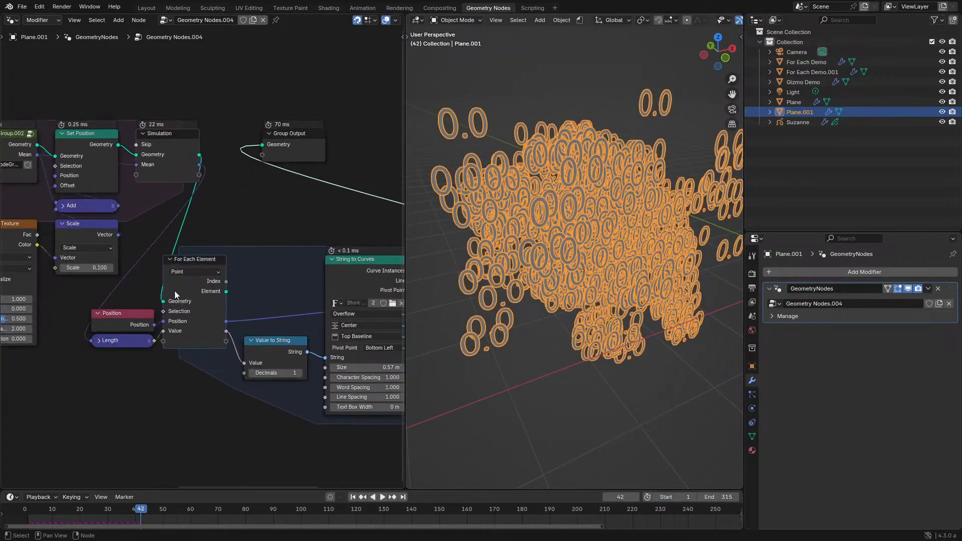
pyautogui.moveTo(175, 290); pyautogui.dragTo(279, 336, button='middle')
pyautogui.moveTo(268, 271); pyautogui.dragTo(232, 273, button='middle')
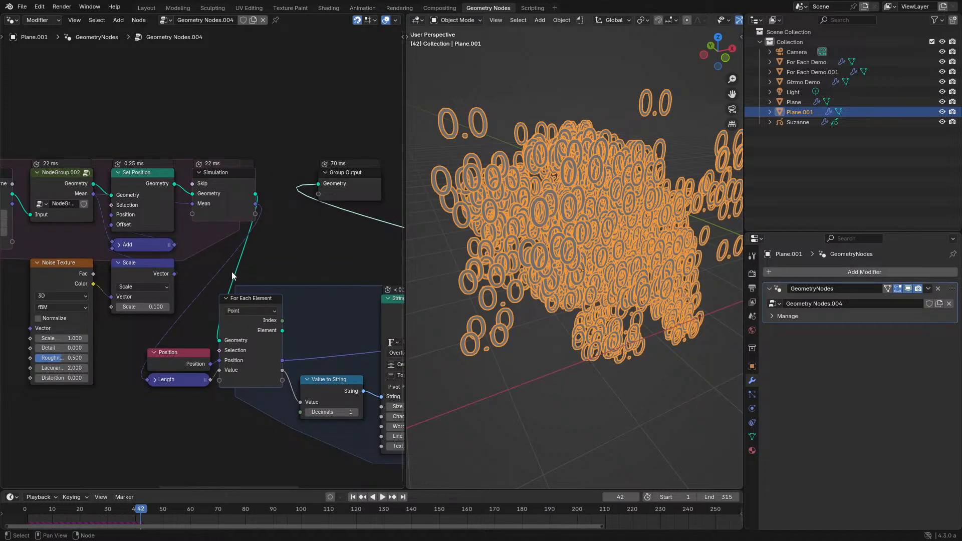
pyautogui.click(355, 412)
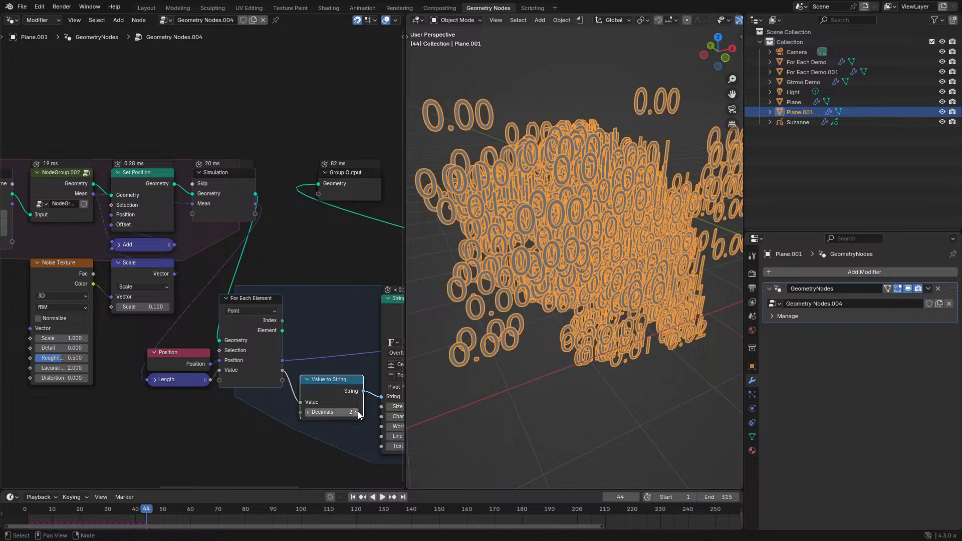
pyautogui.press('space')
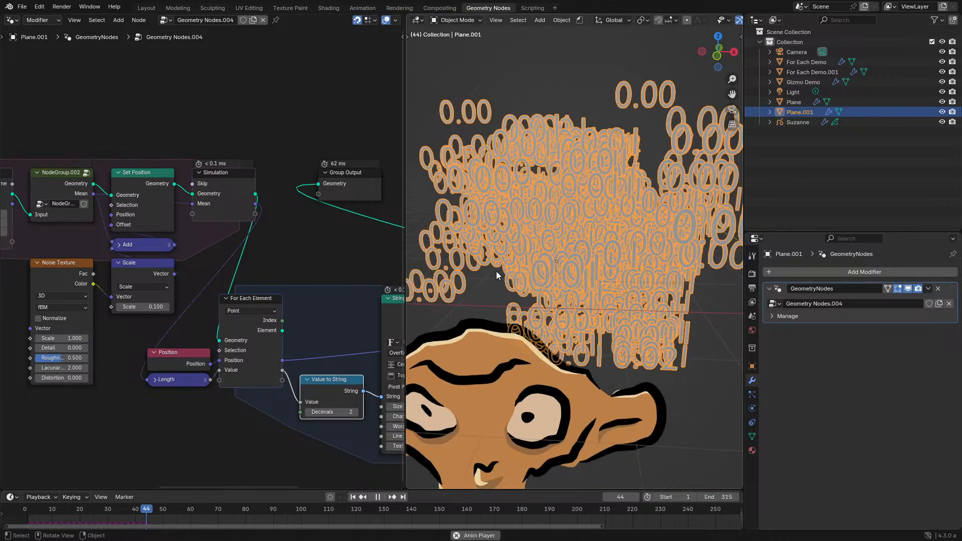
pyautogui.press('space')
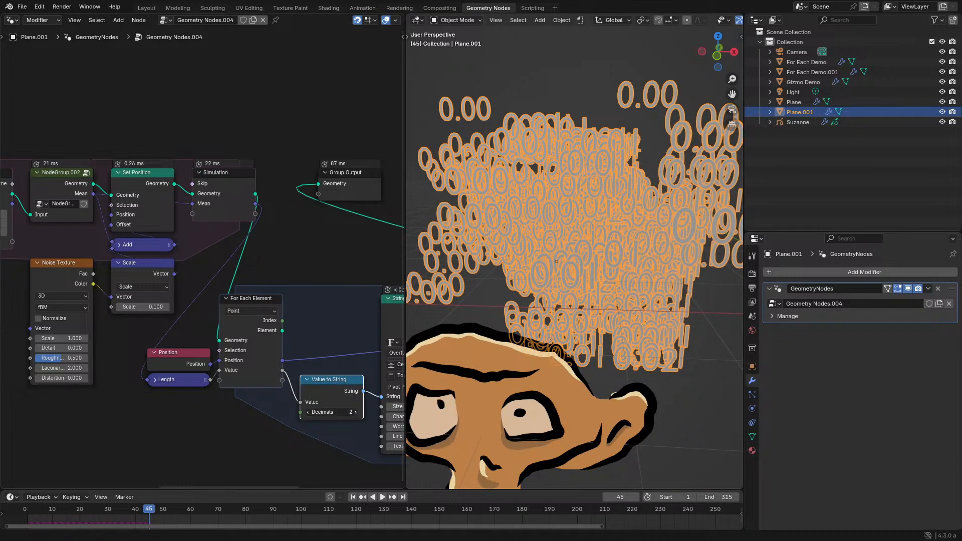
pyautogui.click(356, 412)
# - Connect the For Each Element zone's generated Geometry directly to the Group Output, bypassing Fill Curve
pyautogui.moveTo(346, 387); pyautogui.dragTo(139, 392, button='middle')
pyautogui.moveTo(271, 310); pyautogui.dragTo(167, 334, button='middle')
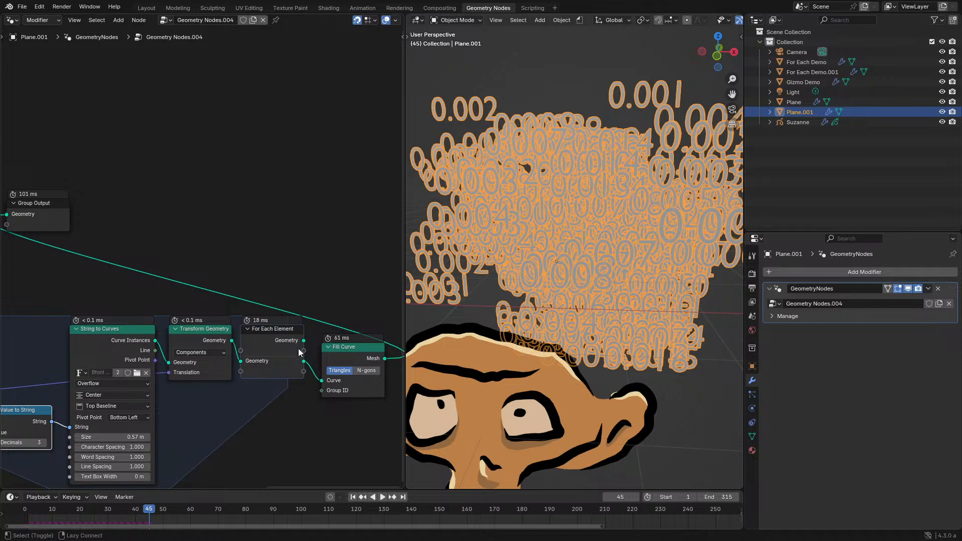
pyautogui.keyDown('alt'); pyautogui.keyDown('shift'); pyautogui.click(303, 363); pyautogui.keyUp('shift'); pyautogui.keyUp('alt')
pyautogui.keyDown('alt'); pyautogui.keyDown('shift'); pyautogui.click(303, 363); pyautogui.keyUp('shift'); pyautogui.keyUp('alt')
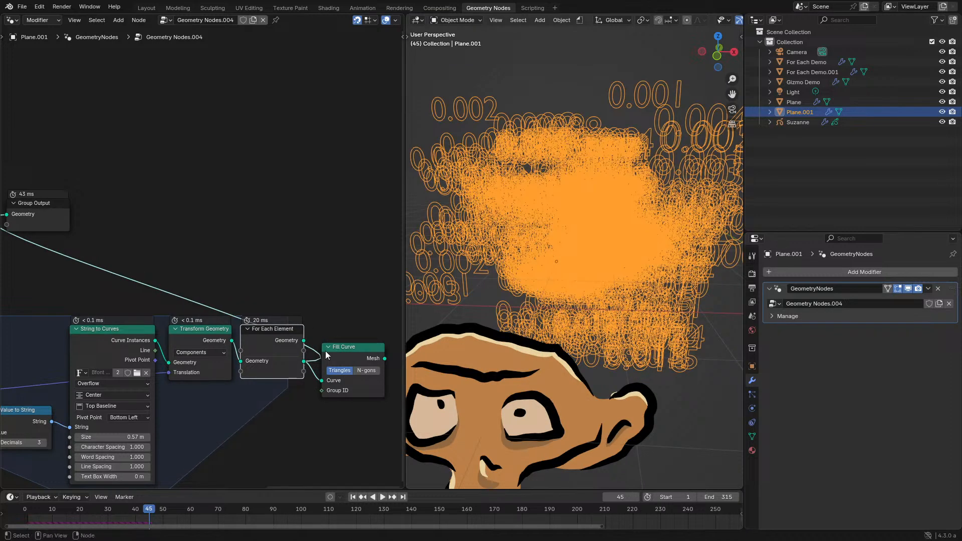
# - Play short stretches of the simulation, examine the unfilled number labels from another angle, and review the simulation nodes
pyautogui.press('space')
pyautogui.press('space')
pyautogui.moveTo(514, 334); pyautogui.dragTo(561, 332, button='middle')
pyautogui.moveTo(120, 387); pyautogui.dragTo(350, 322, button='middle')
pyautogui.press('space')
pyautogui.press('space')
pyautogui.moveTo(160, 332); pyautogui.dragTo(241, 359, button='middle')
pyautogui.moveTo(153, 360); pyautogui.dragTo(209, 378, button='middle')
pyautogui.press('space')
pyautogui.press('space')
pyautogui.moveTo(130, 317); pyautogui.dragTo(202, 331, button='middle')
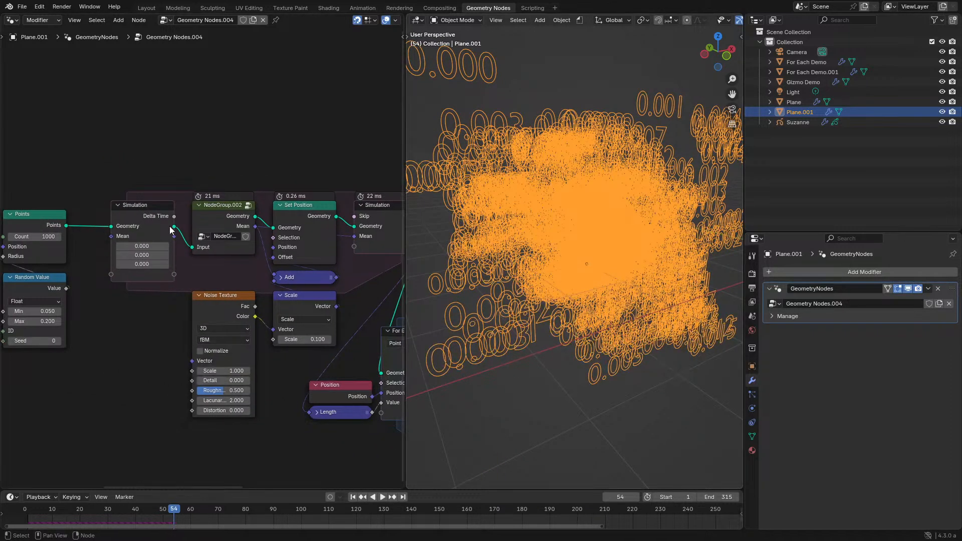
# - Set the String to Curves text size to 0.1 m
pyautogui.moveTo(82, 285); pyautogui.dragTo(200, 299, button='middle')
pyautogui.moveTo(322, 279); pyautogui.dragTo(89, 266, button='middle')
pyautogui.moveTo(401, 401); pyautogui.dragTo(137, 354, button='middle')
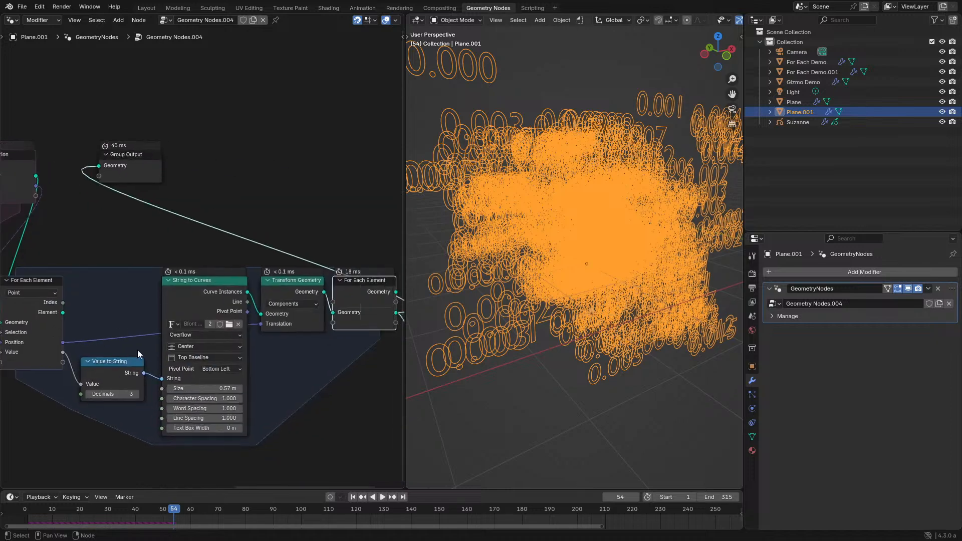
pyautogui.press('Return')
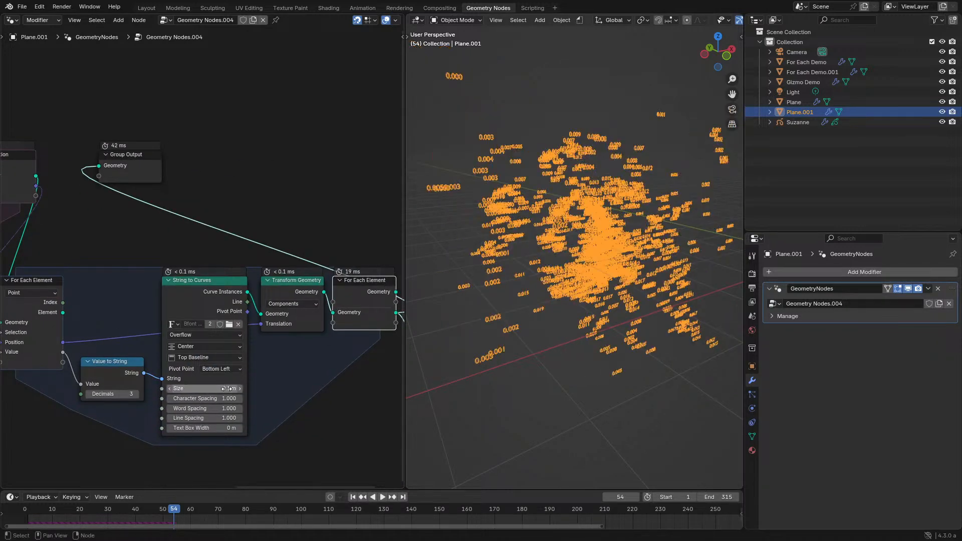
# - Play the simulation and examine the small number labels up close from a different angle
pyautogui.press('space')
pyautogui.moveTo(571, 231)
pyautogui.mouseDown(button='middle')
pyautogui.moveTo(633, 232)
pyautogui.moveTo(601, 231)
pyautogui.moveTo(582, 245)
pyautogui.mouseUp(button='middle')
pyautogui.scroll(4, 570, 228)
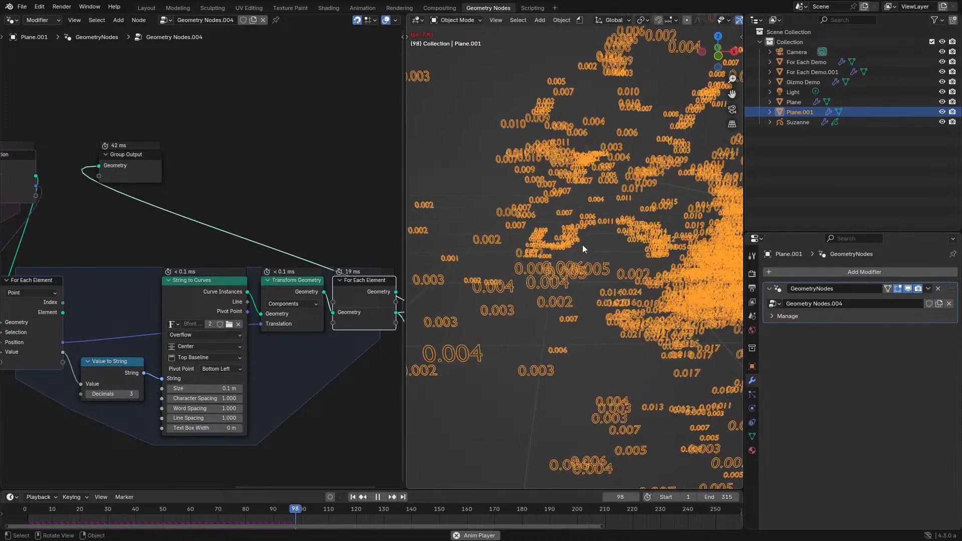
pyautogui.press('space')
pyautogui.press('space')
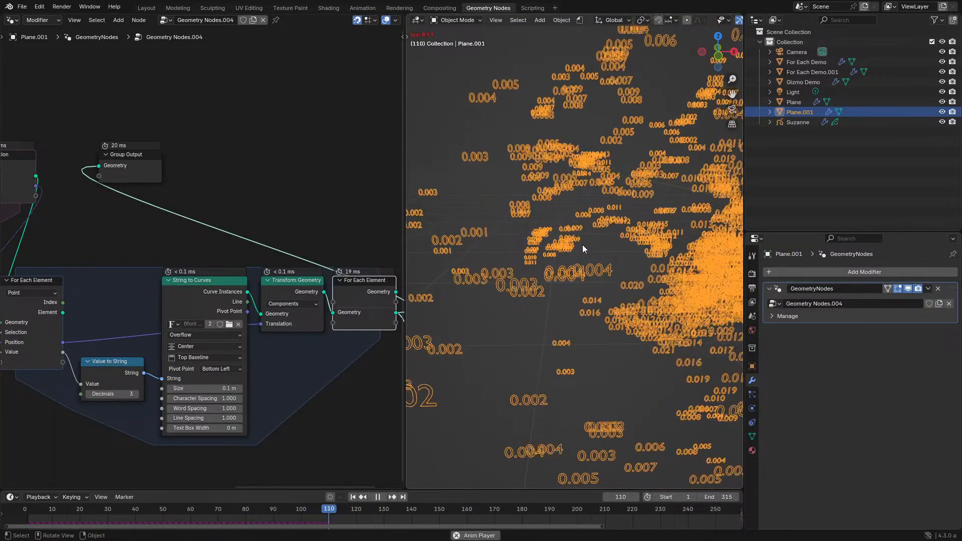
pyautogui.press('space')
# - Connect Fill Curve's Mesh to the Group Output again and advance the simulation by one frame
pyautogui.moveTo(230, 311); pyautogui.dragTo(94, 322, button='middle')
pyautogui.keyDown('ctrl'); pyautogui.keyDown('shift'); pyautogui.click(334, 316); pyautogui.keyUp('shift'); pyautogui.keyUp('ctrl')
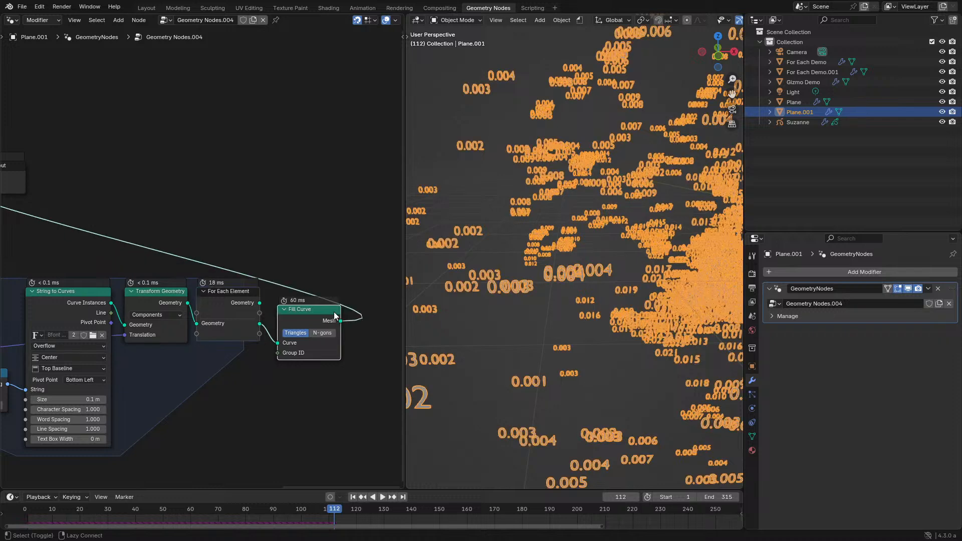
pyautogui.press('Right')
pyautogui.scroll(2, 296, 304)
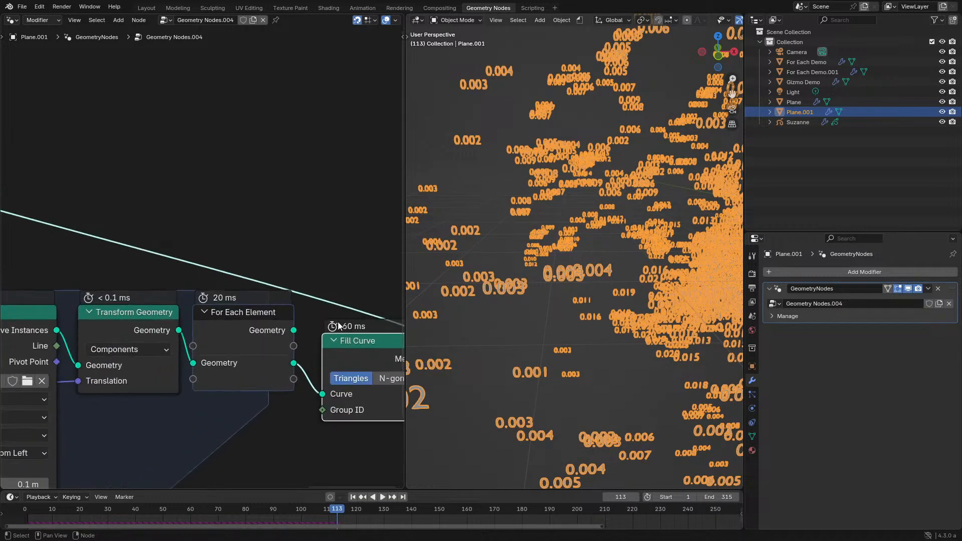
pyautogui.moveTo(250, 258); pyautogui.dragTo(367, 256, button='middle')
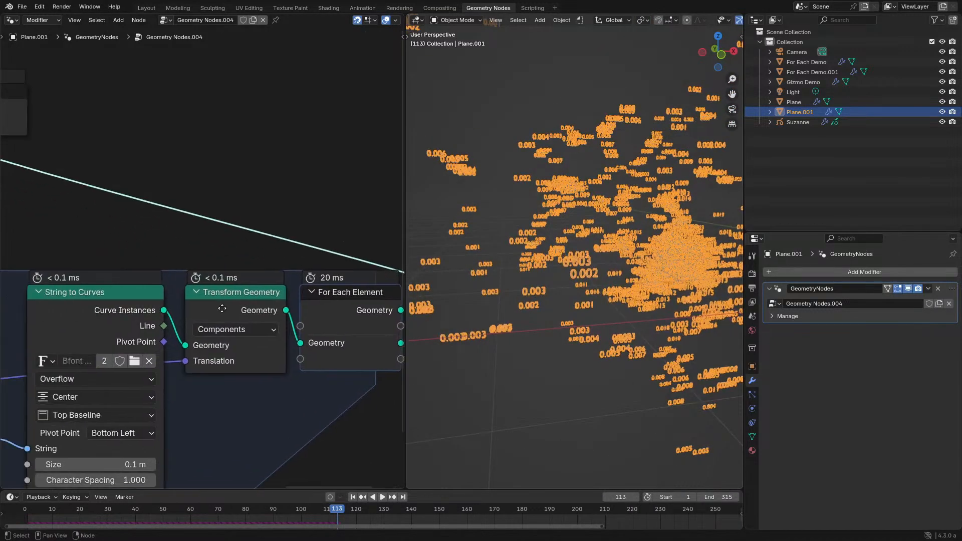
# - Add a Realize Instances node above the For Each Element zone
pyautogui.hotkey('ctrl', 'space')
pyautogui.hotkey('shift', 'a')
pyautogui.write('rea')
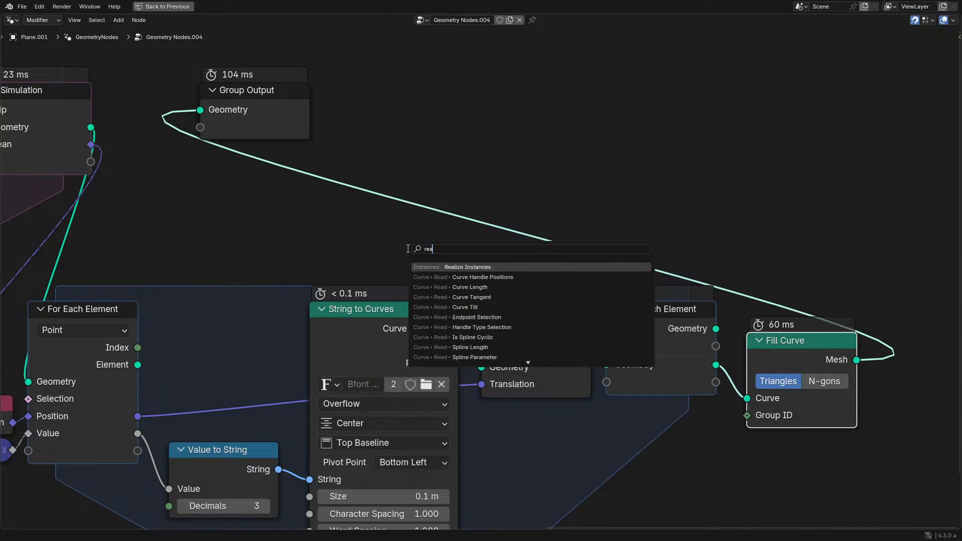
pyautogui.click(492, 269)
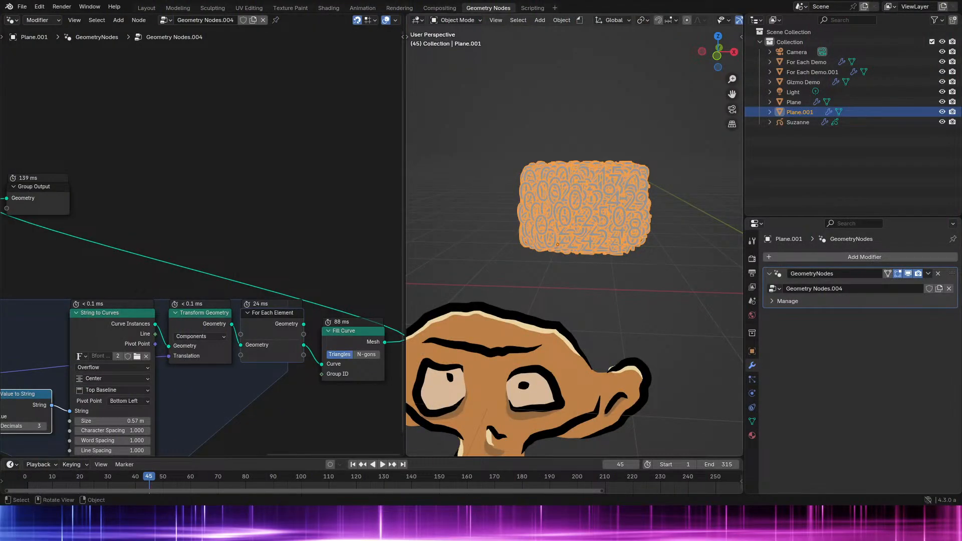
# - Align Fill Curve beside the For Each Element output and connect the zone's generated Geometry directly to the Group Output
pyautogui.moveTo(407, 270); pyautogui.dragTo(410, 286, button='middle')
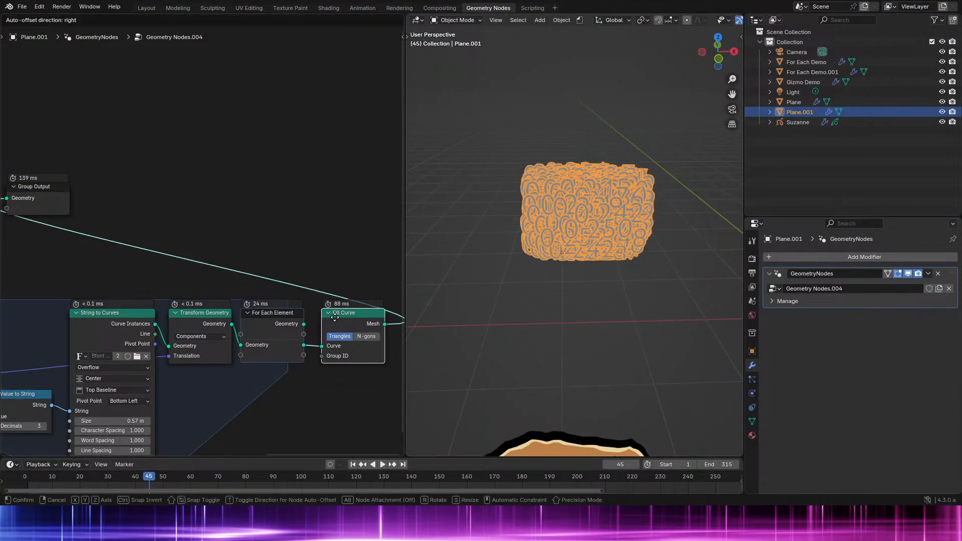
pyautogui.moveTo(335, 317); pyautogui.dragTo(335, 316)
pyautogui.moveTo(310, 304); pyautogui.dragTo(331, 272, button='middle')
pyautogui.hotkey('ctrl', 'space')
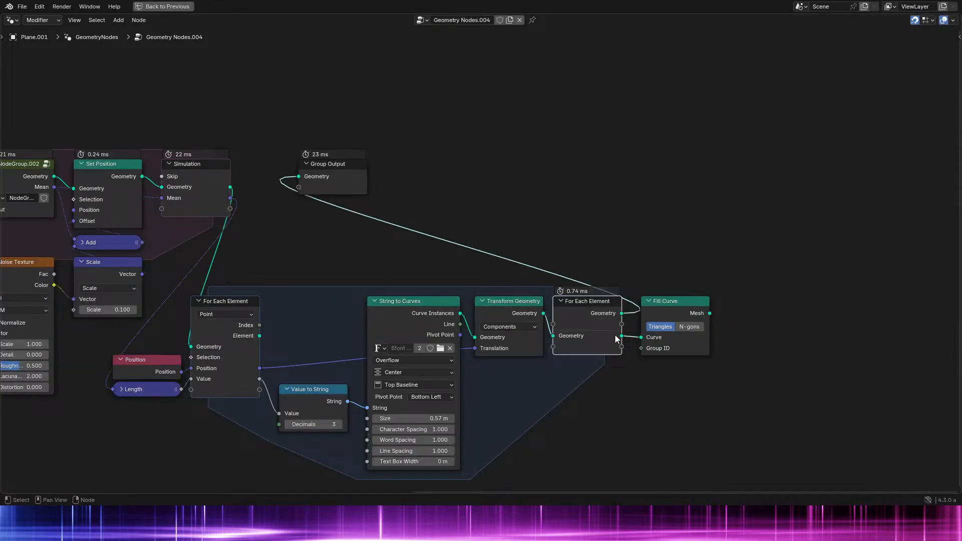
pyautogui.moveTo(619, 335); pyautogui.dragTo(300, 177)
# - Insert a Realize Instances node between Transform Geometry and the For Each Element output
pyautogui.moveTo(577, 251); pyautogui.dragTo(548, 247, button='middle')
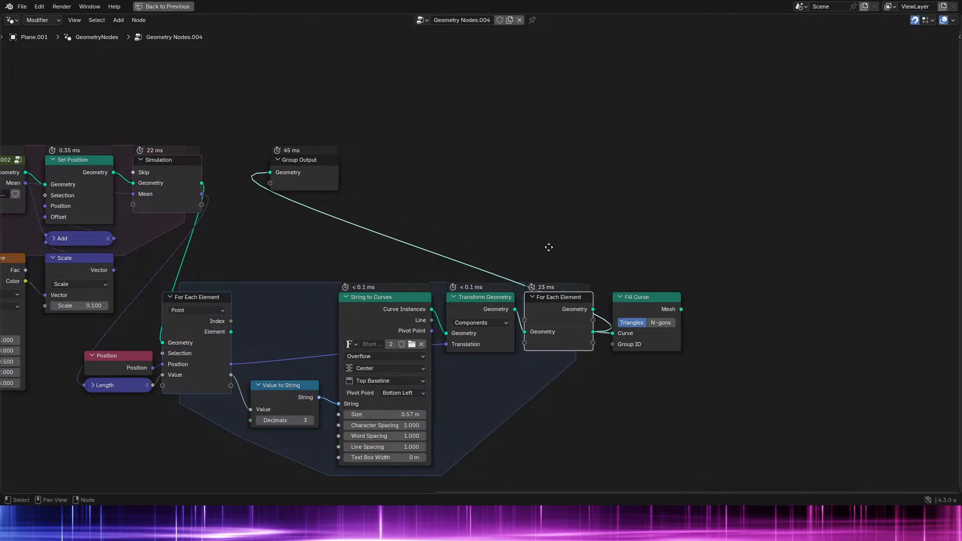
pyautogui.scroll(2, 570, 275)
pyautogui.hotkey('shift', 'a')
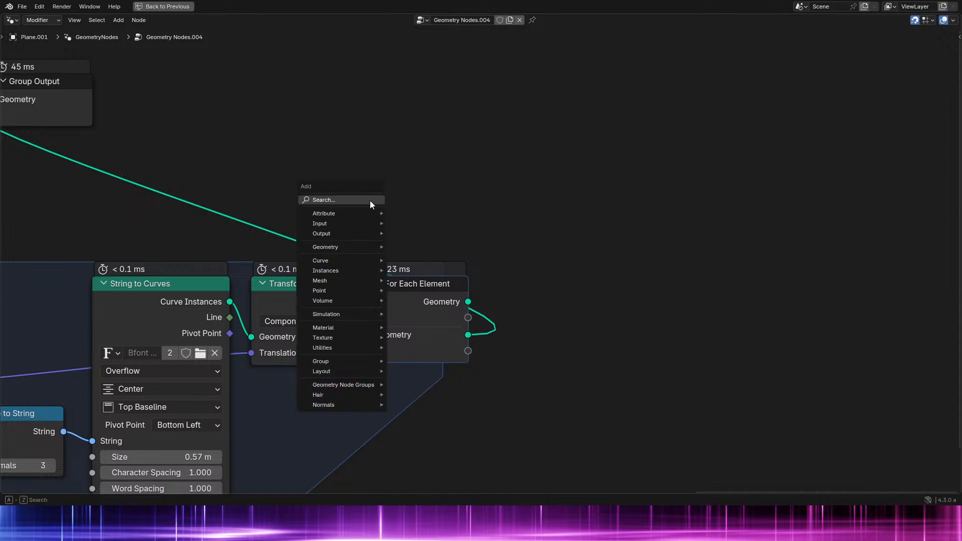
pyautogui.write('realize')
pyautogui.press('Return')
pyautogui.click(373, 324)
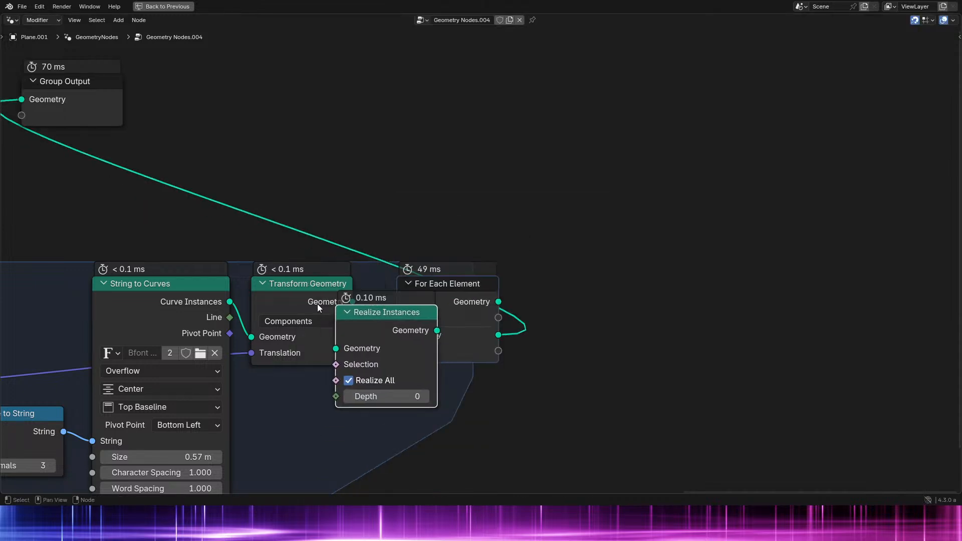
# - Play the simulation and examine the unfilled realized text labels from another angle
pyautogui.hotkey('ctrl', 'space')
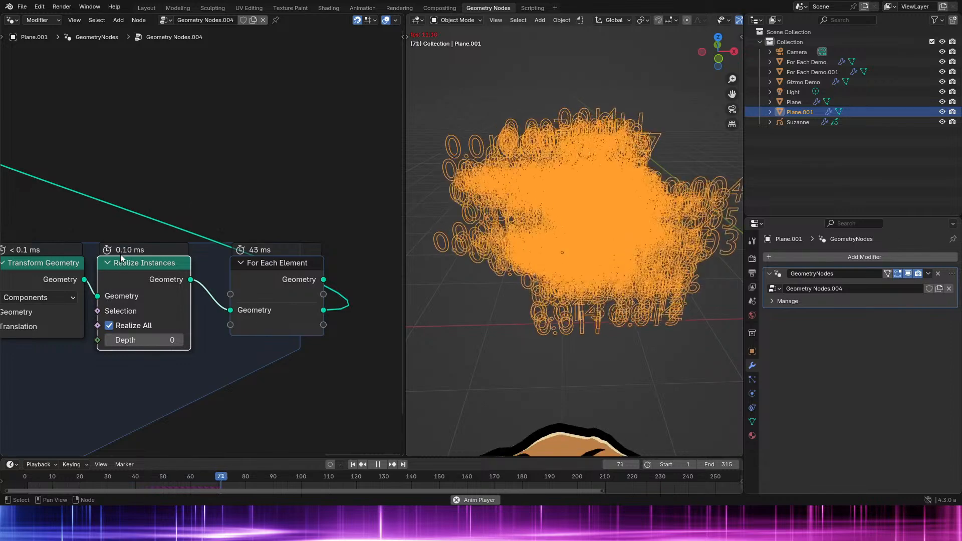
pyautogui.moveTo(624, 267); pyautogui.dragTo(562, 260, button='middle')
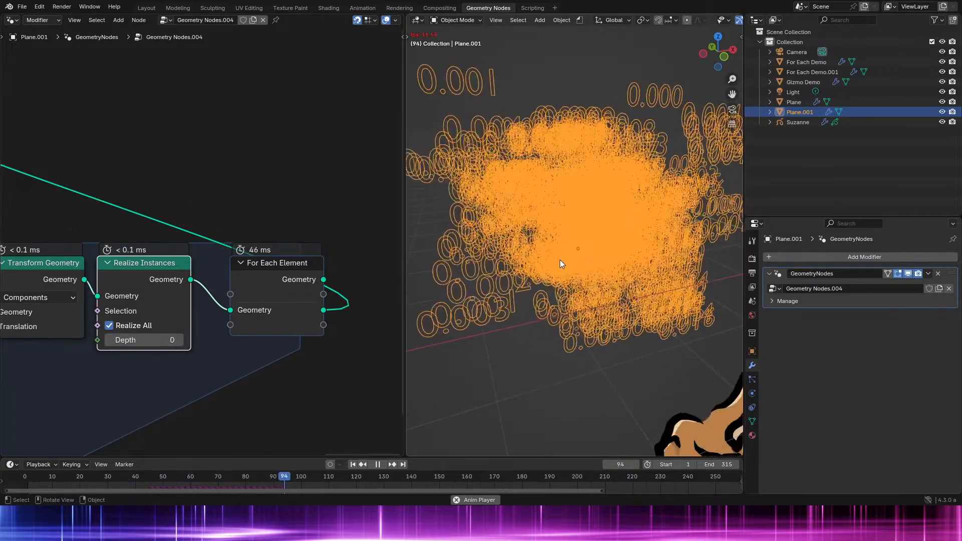
pyautogui.press('space')
# - Insert a Fill Curve node between Transform Geometry and Realize Instances inside the For Each Element zone
pyautogui.moveTo(145, 247); pyautogui.dragTo(213, 241, button='middle')
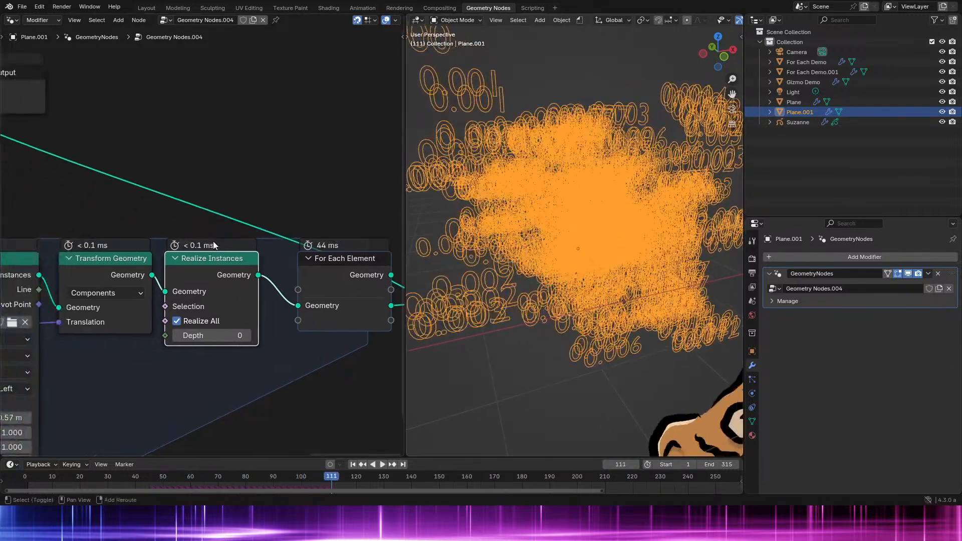
pyautogui.hotkey('shift', 'a')
pyautogui.click(213, 242)
pyautogui.write('fil')
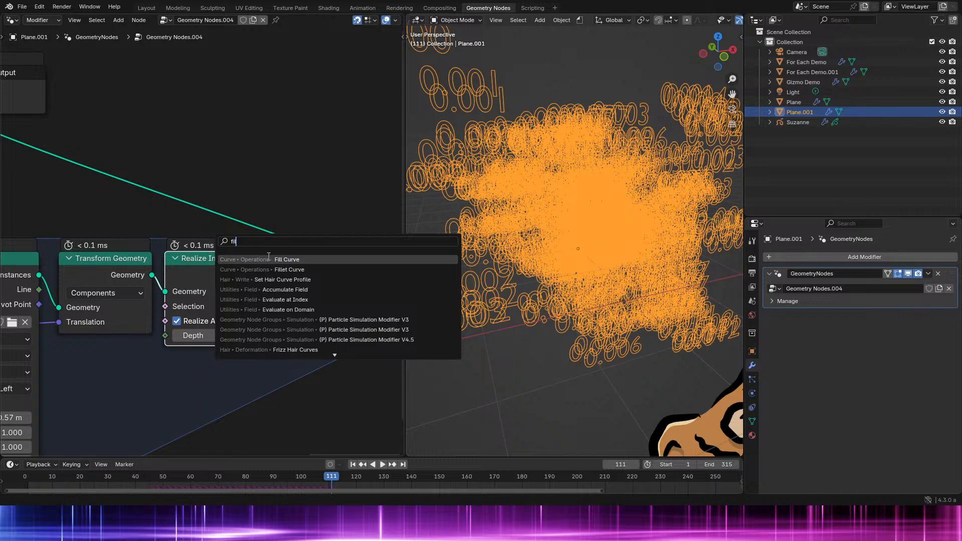
pyautogui.press('Return')
pyautogui.click(284, 263)
pyautogui.moveTo(283, 263); pyautogui.dragTo(151, 263, button='middle')
# - Play short stretches of the simulation and examine the execution times of the nodes inside the zone
pyautogui.press('space')
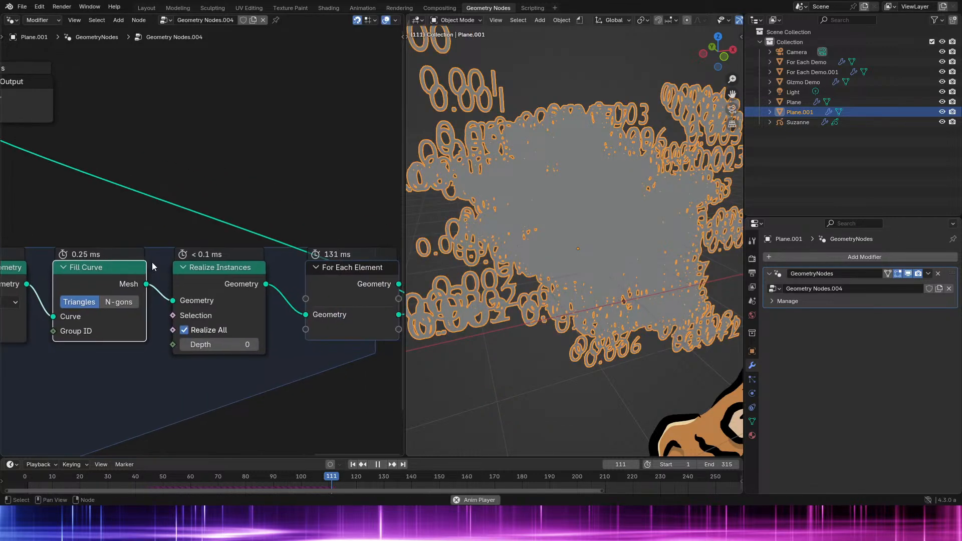
pyautogui.press('space')
pyautogui.press('space')
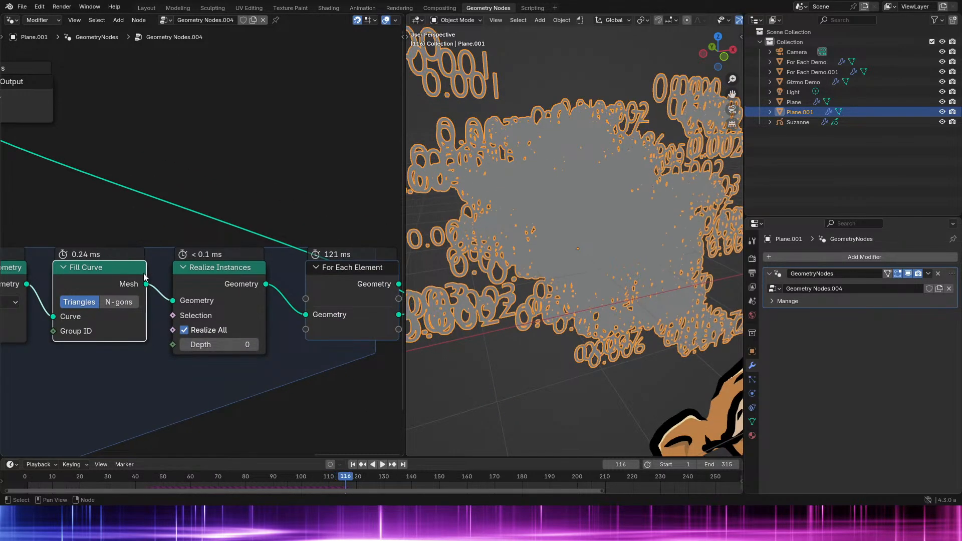
pyautogui.press('space')
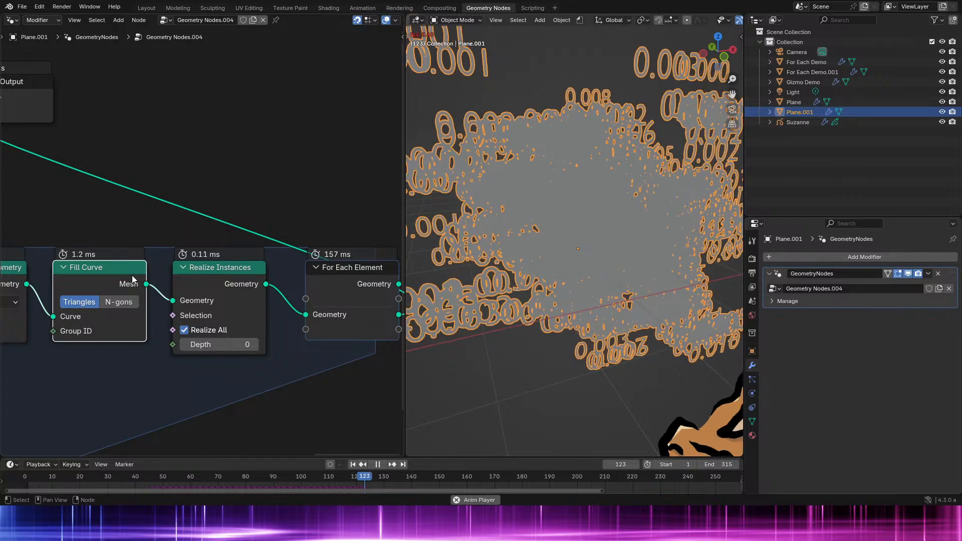
# - Link Transform Geometry directly to the For Each Element output's Geometry and move Fill Curve and Realize Instances beyond the zone
pyautogui.hotkey('ctrl', 'space')
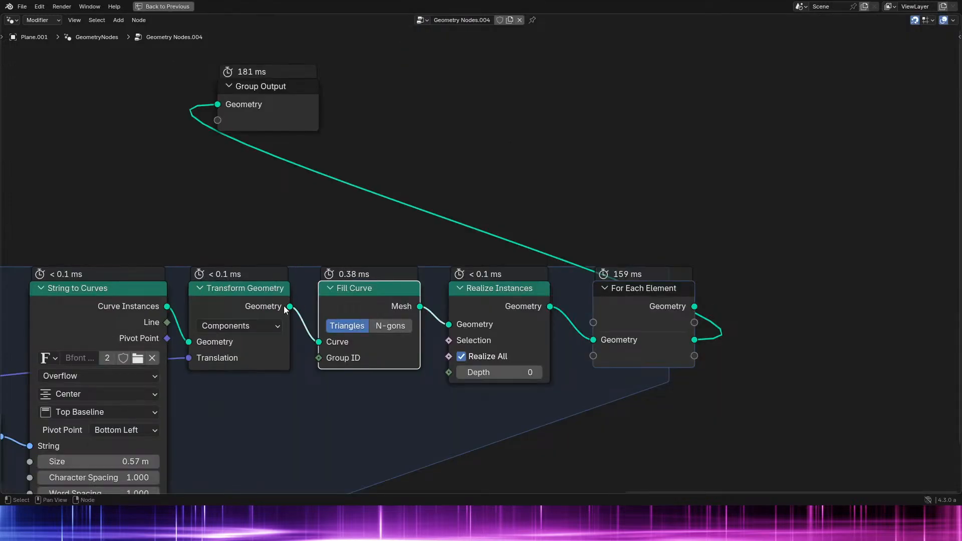
pyautogui.moveTo(290, 295); pyautogui.dragTo(644, 369)
pyautogui.press('Escape')
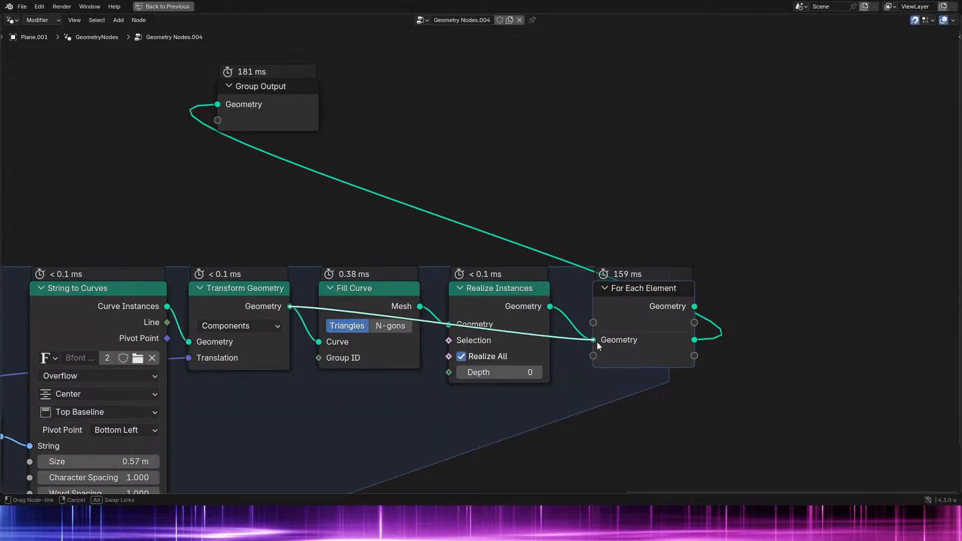
pyautogui.moveTo(651, 303); pyautogui.dragTo(348, 303)
pyautogui.moveTo(784, 347); pyautogui.dragTo(499, 295)
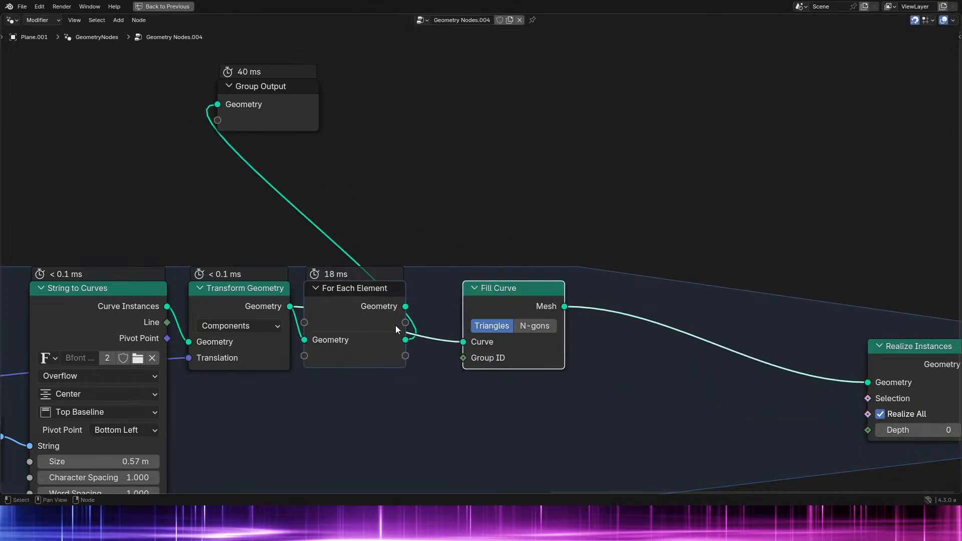
# - Connect Fill Curve between the For Each Element output's generated Geometry and the Group Output, and examine the filled labels
pyautogui.moveTo(489, 342); pyautogui.dragTo(488, 342)
pyautogui.keyDown('ctrl'); pyautogui.keyDown('shift'); pyautogui.click(526, 294); pyautogui.keyUp('shift'); pyautogui.keyUp('ctrl')
pyautogui.scroll(-1, 488, 289)
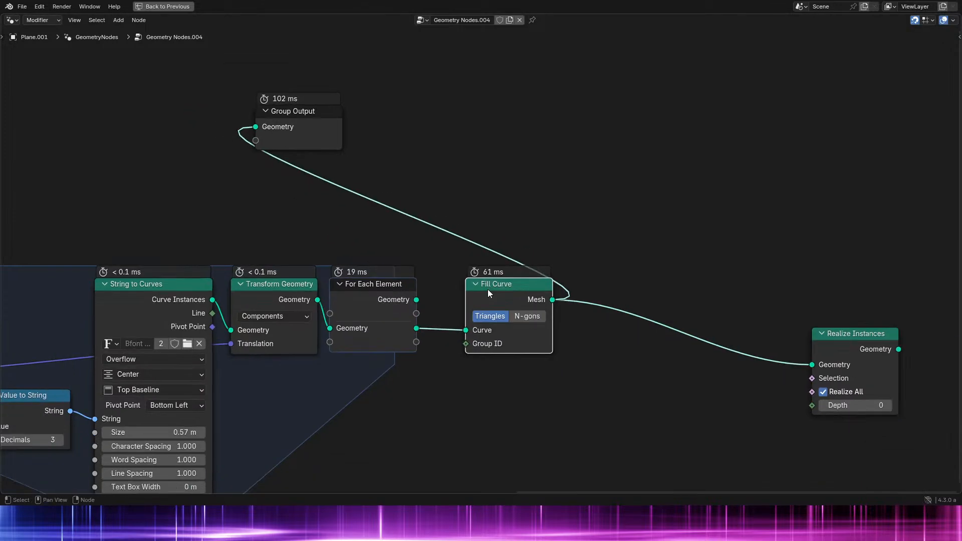
pyautogui.hotkey('ctrl', 'space')
pyautogui.moveTo(489, 288); pyautogui.dragTo(546, 275, button='middle')
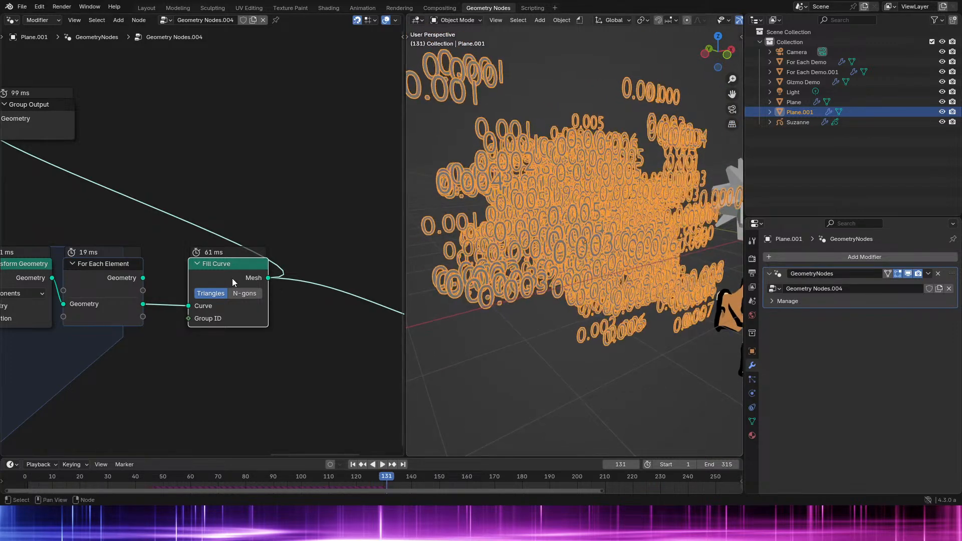
# - Delete all the label nodes from Position to Realize Instances and connect the Simulation output's Geometry to the Group Output
pyautogui.hotkey('ctrl', 'space')
pyautogui.scroll(-2, 243, 277)
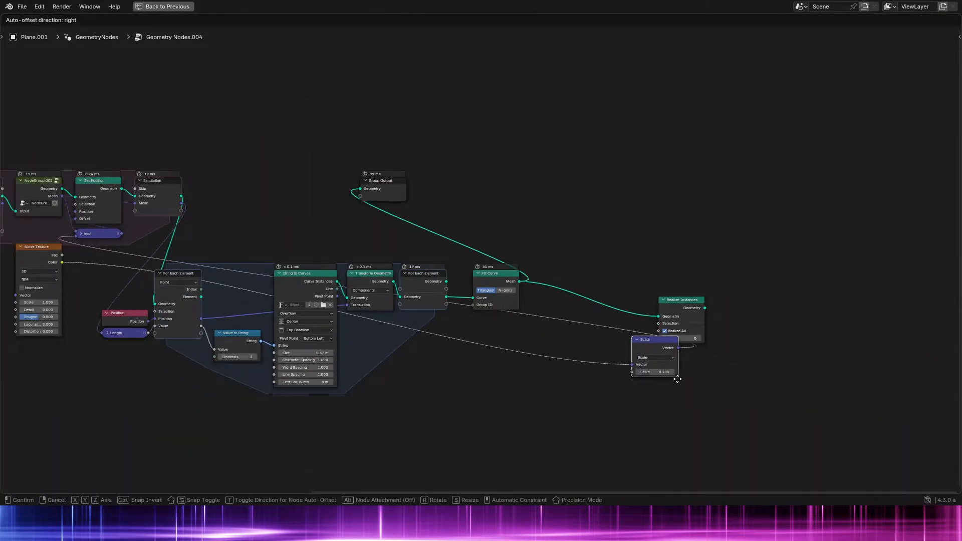
pyautogui.moveTo(131, 284); pyautogui.dragTo(724, 386)
pyautogui.press('x')
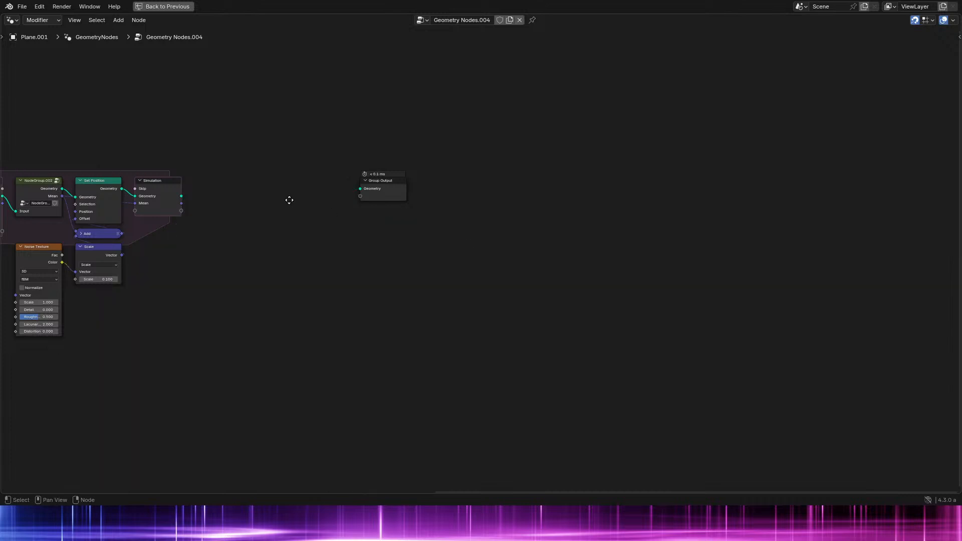
pyautogui.scroll(2, 404, 275)
pyautogui.scroll(-1, 300, 247)
pyautogui.moveTo(328, 252); pyautogui.dragTo(693, 249, button='middle')
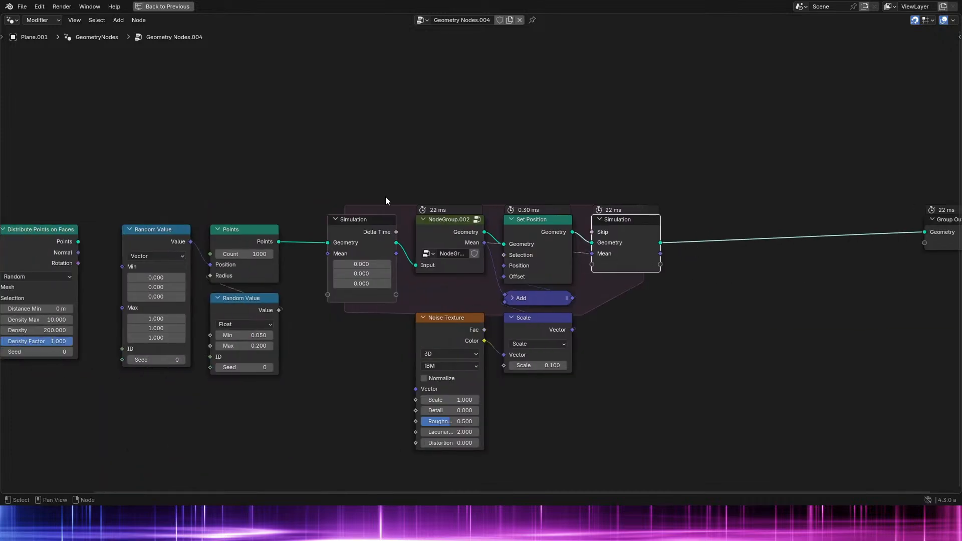
# - Move all nodes except the Group Output horizontally closer to it
pyautogui.scroll(-5, 383, 196)
pyautogui.moveTo(74, 183); pyautogui.dragTo(644, 359)
pyautogui.press('g')
pyautogui.press('x')
pyautogui.click(543, 347)
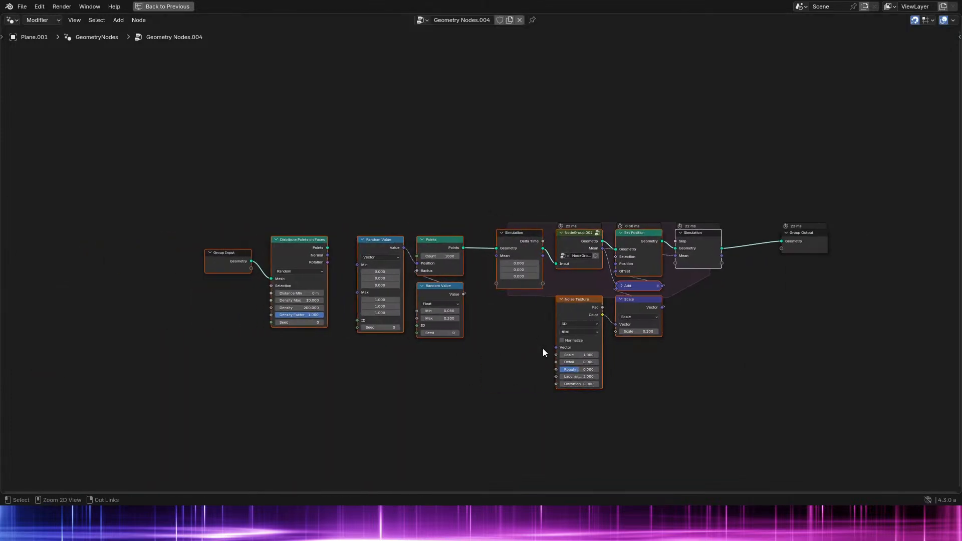
# - Preview the Simulation output's Geometry and Mean through a Viewer node and play the animation to examine the values on the points
pyautogui.hotkey('ctrl', 'space')
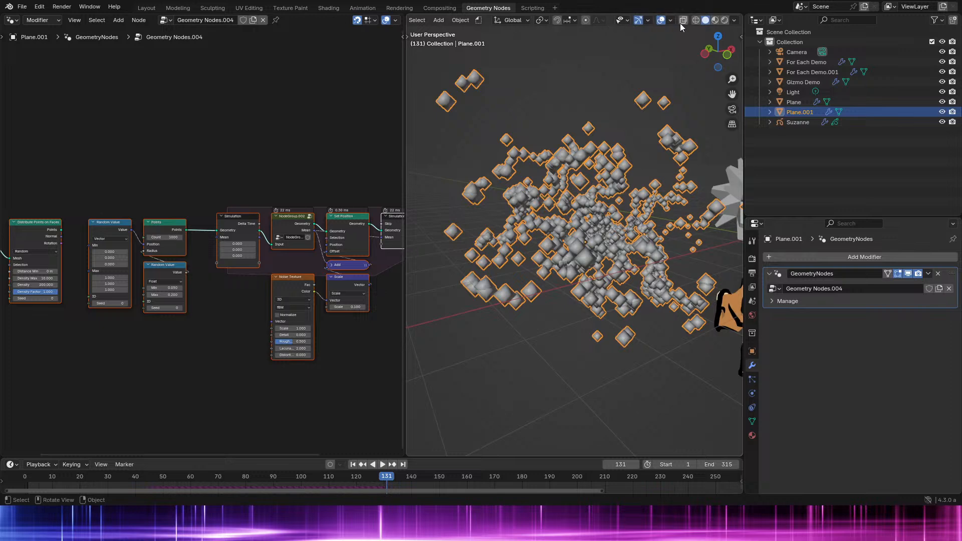
pyautogui.click(671, 20)
pyautogui.moveTo(224, 259); pyautogui.dragTo(97, 266, button='middle')
pyautogui.scroll(3, 208, 239)
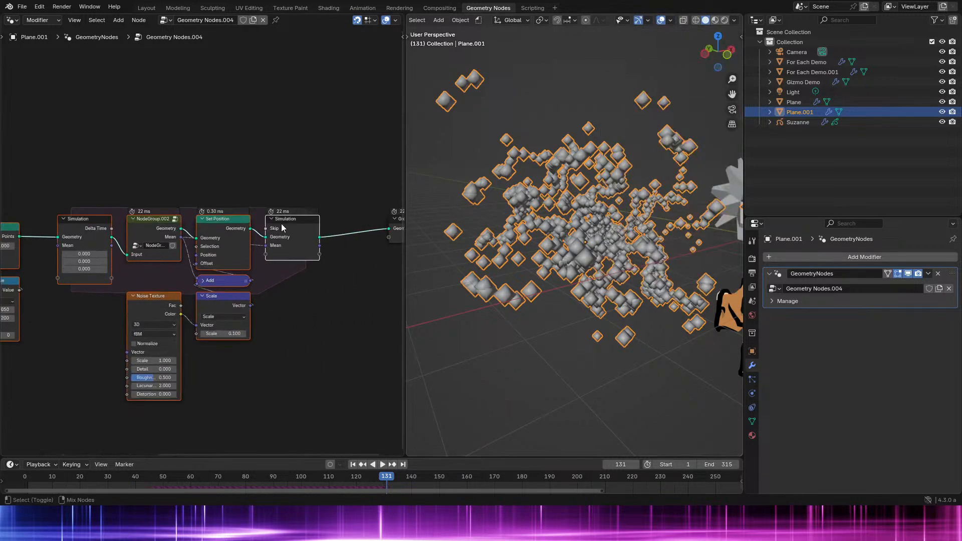
pyautogui.keyDown('ctrl'); pyautogui.keyDown('shift'); pyautogui.click(319, 246); pyautogui.keyUp('shift'); pyautogui.keyUp('ctrl')
pyautogui.press('space')
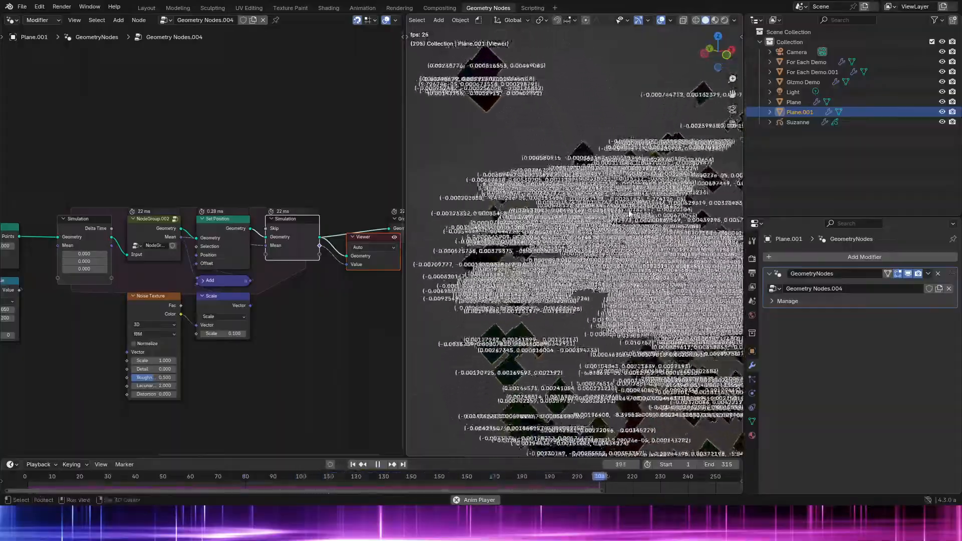
pyautogui.press('space')
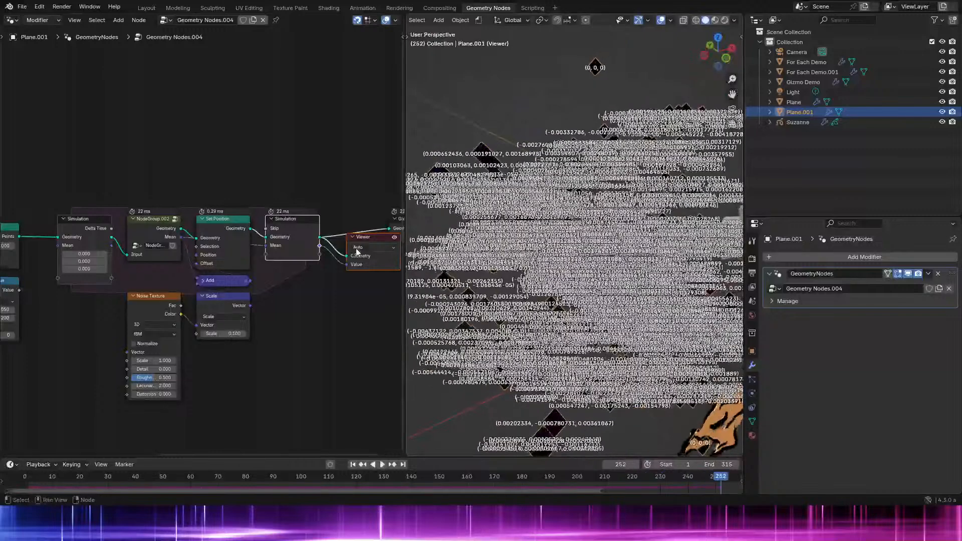
# - Delete the Viewer node and move the whole node chain nearer to the Group Output and slightly upwards
pyautogui.press('x')
pyautogui.hotkey('ctrl', 'space')
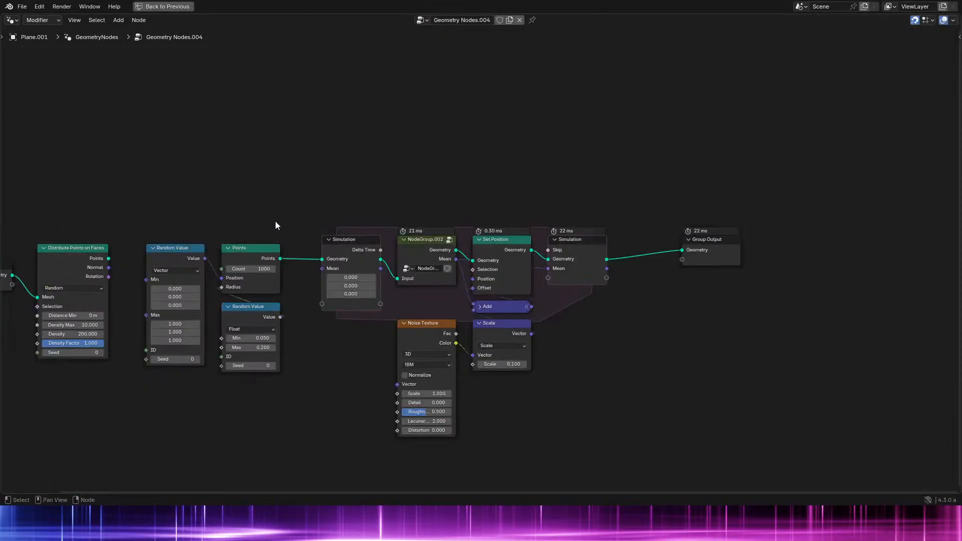
pyautogui.moveTo(275, 221); pyautogui.dragTo(409, 217, button='middle')
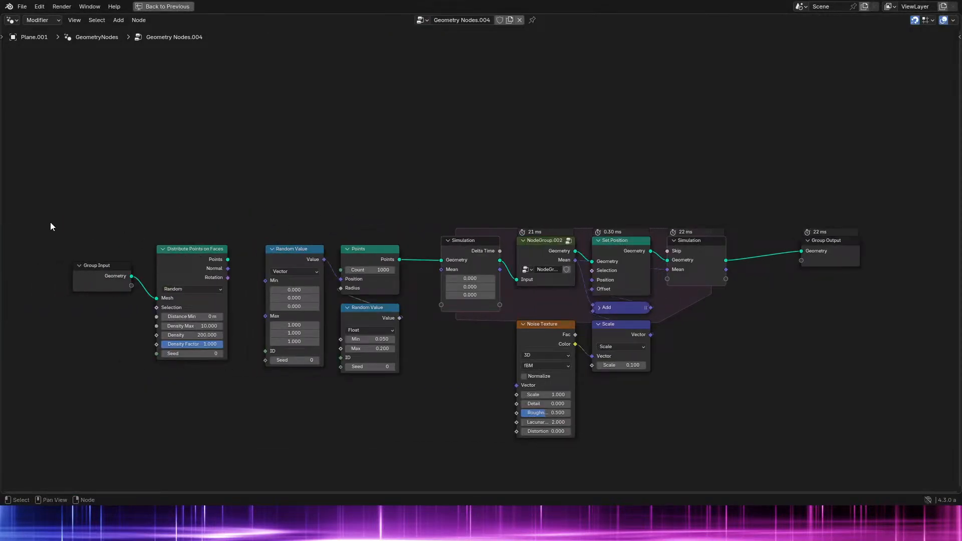
pyautogui.moveTo(50, 221); pyautogui.dragTo(721, 395)
pyautogui.press('g')
pyautogui.click(716, 365)
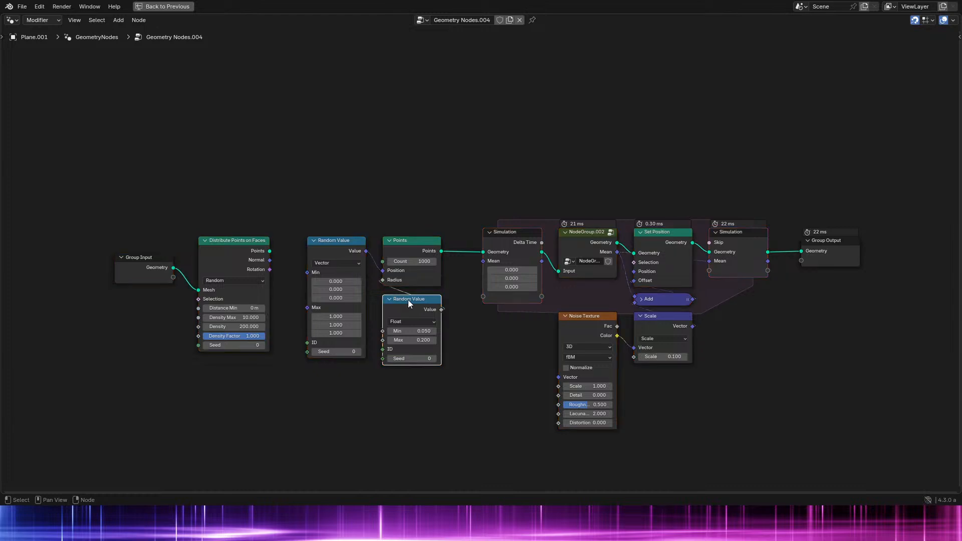
# - Inspect the Points node's Count setting and play the simulation to examine the moving points
pyautogui.scroll(2, 409, 299)
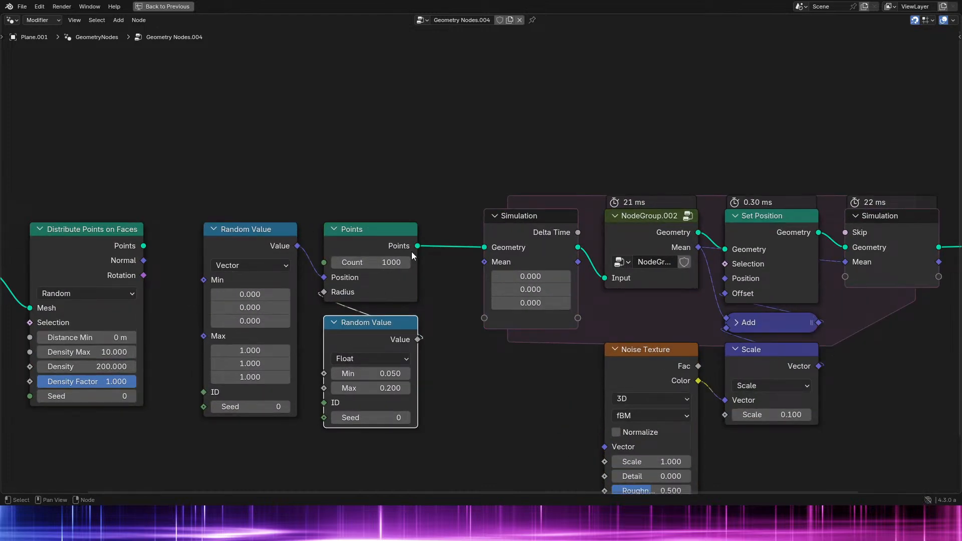
pyautogui.click(358, 262)
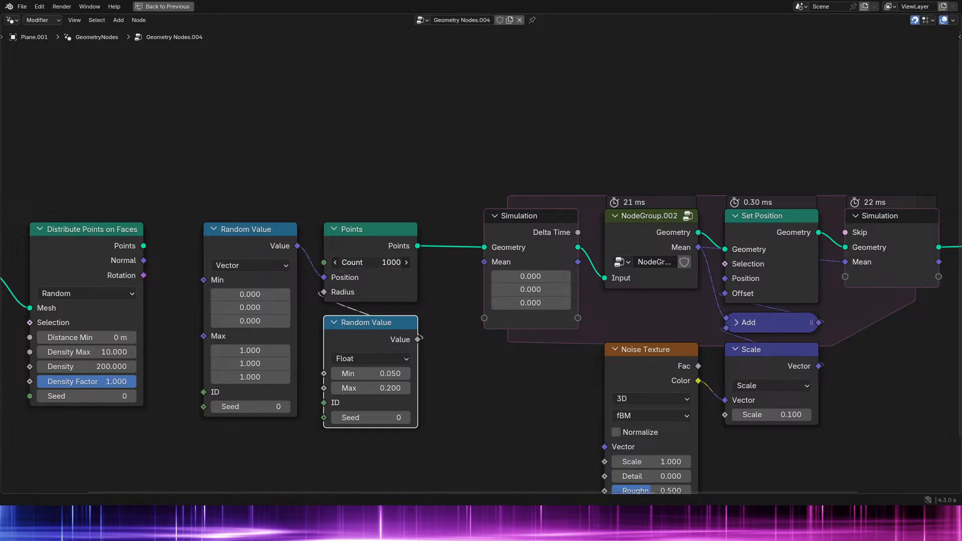
pyautogui.click(358, 261)
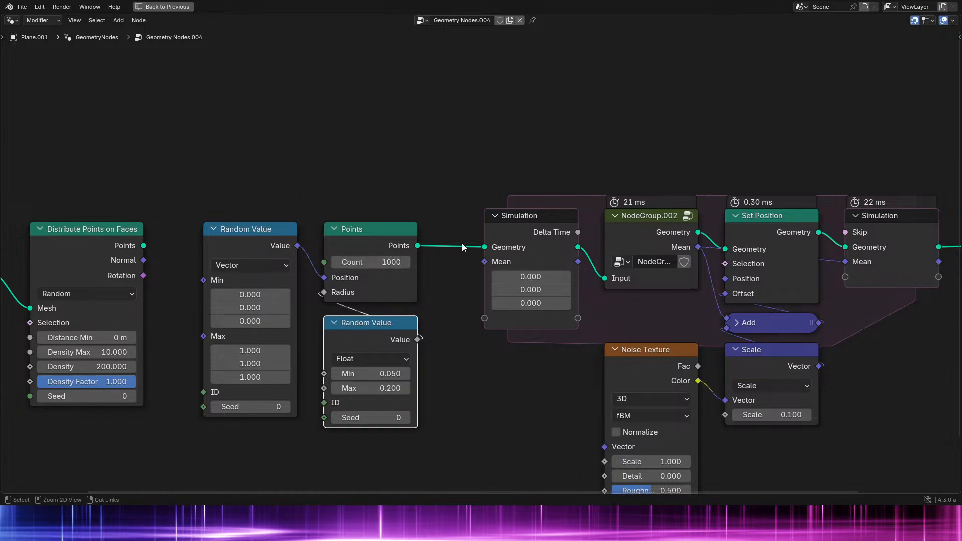
pyautogui.hotkey('ctrl', 'space')
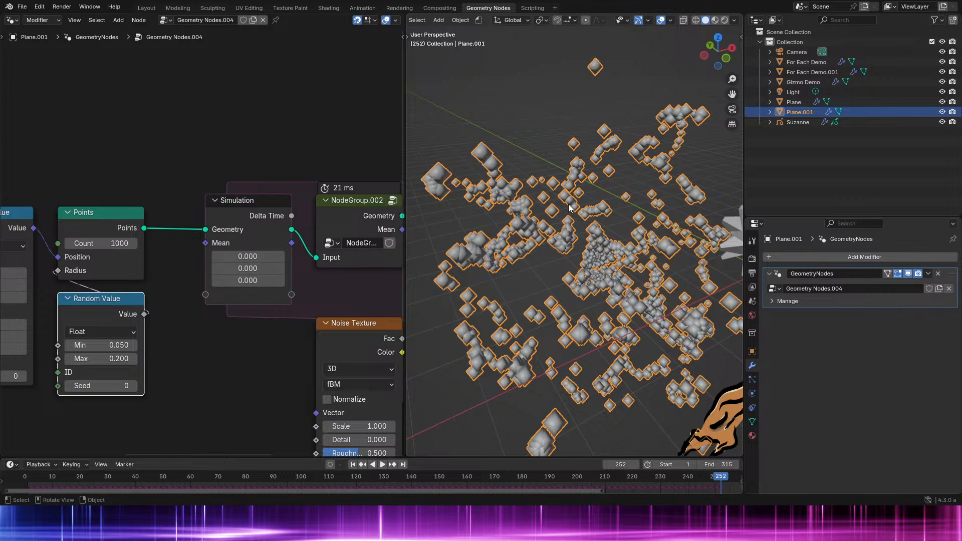
pyautogui.press('space')
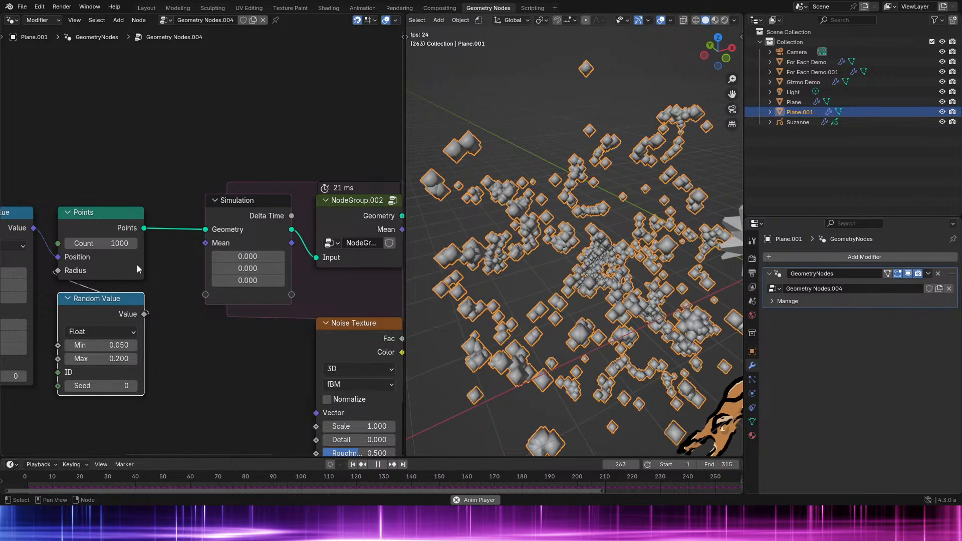
# - Examine the moving points of the playing simulation up close and from several angles
pyautogui.moveTo(626, 244); pyautogui.dragTo(588, 245, button='middle')
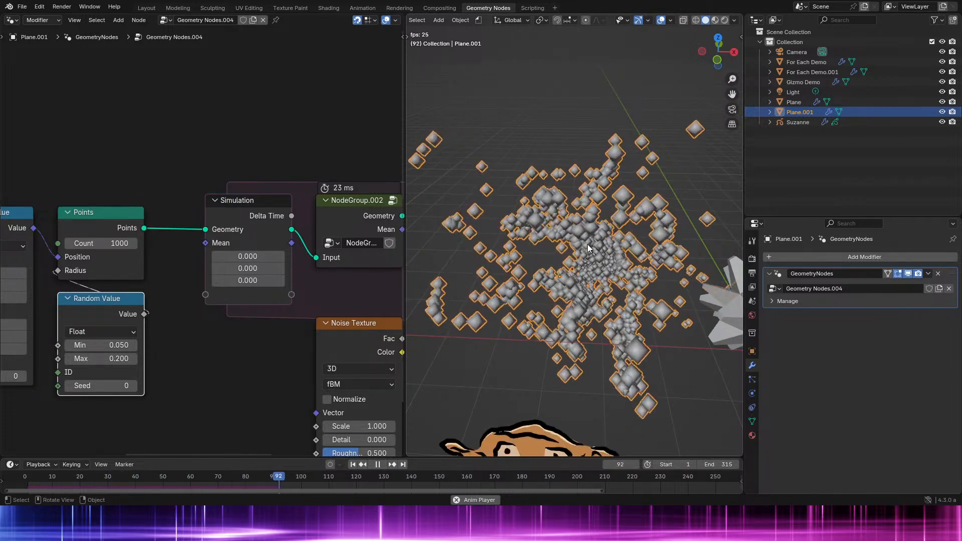
pyautogui.scroll(3, 589, 243)
pyautogui.moveTo(590, 241); pyautogui.dragTo(555, 222, button='middle')
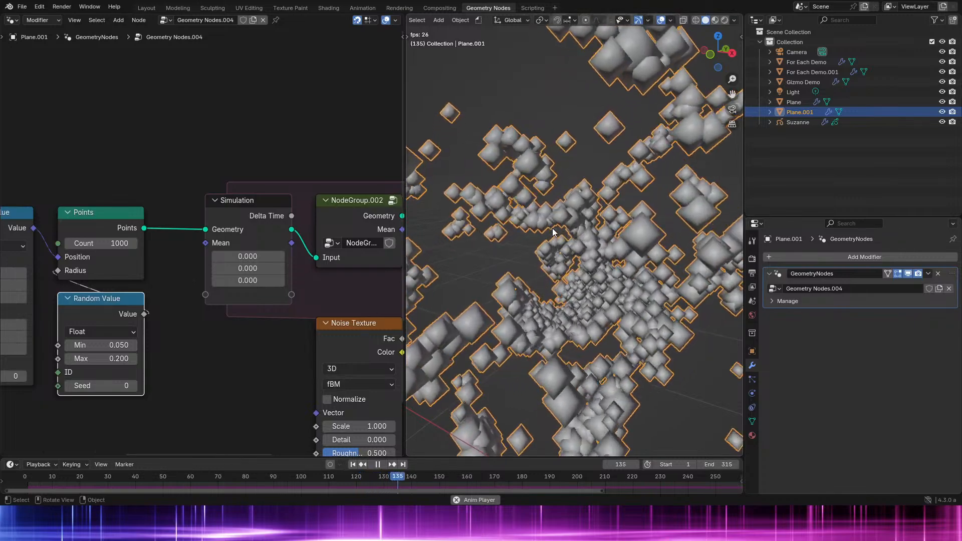
pyautogui.moveTo(566, 232); pyautogui.dragTo(609, 238, button='middle')
pyautogui.scroll(-5, 321, 277)
# - Test the simulation with the Noise Texture's Detail at 3 and reset the Detail to 0
pyautogui.moveTo(351, 281); pyautogui.dragTo(224, 262, button='middle')
pyautogui.scroll(2, 224, 262)
pyautogui.moveTo(201, 388)
pyautogui.mouseDown()
pyautogui.moveTo(257, 388)
pyautogui.moveTo(202, 388)
pyautogui.mouseUp()
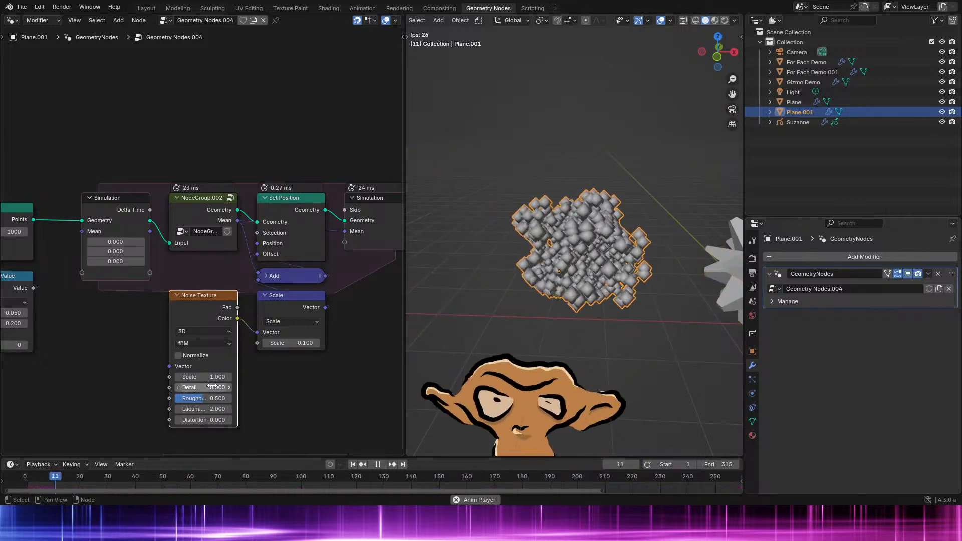
pyautogui.click(28, 479)
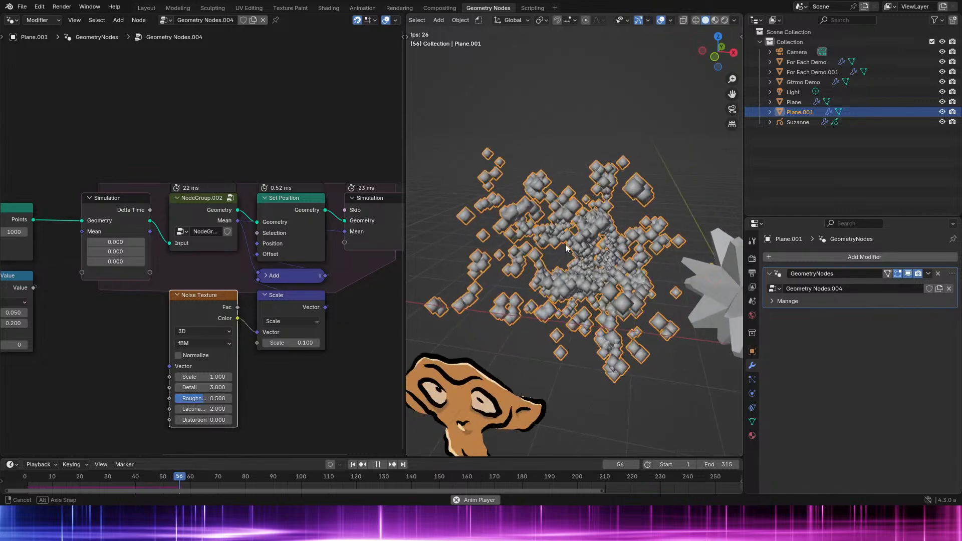
pyautogui.moveTo(546, 239); pyautogui.dragTo(529, 260, button='middle')
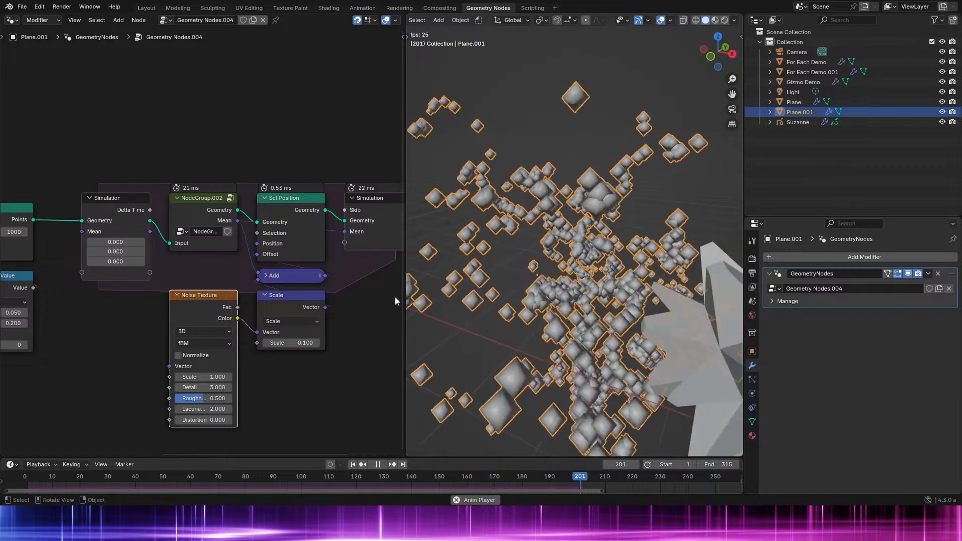
pyautogui.moveTo(217, 387); pyautogui.dragTo(190, 387)
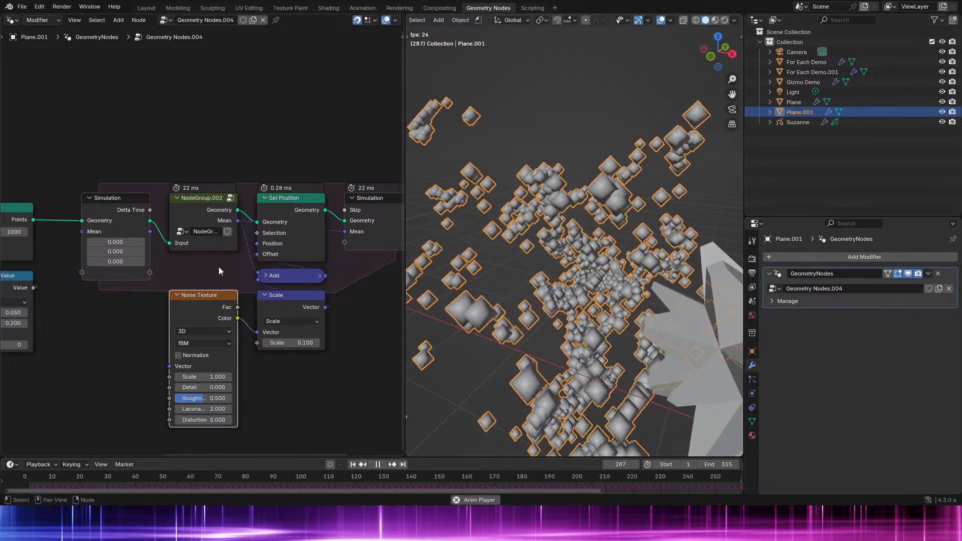
# - Review the simulation's node chain in a maximized node editor by selecting its nodes, and resume playback in the normal layout
pyautogui.press('space')
pyautogui.moveTo(129, 241); pyautogui.dragTo(303, 284, button='middle')
pyautogui.hotkey('ctrl', 'space')
pyautogui.moveTo(103, 218); pyautogui.dragTo(681, 340)
pyautogui.hotkey('ctrl', 'space')
pyautogui.press('space')
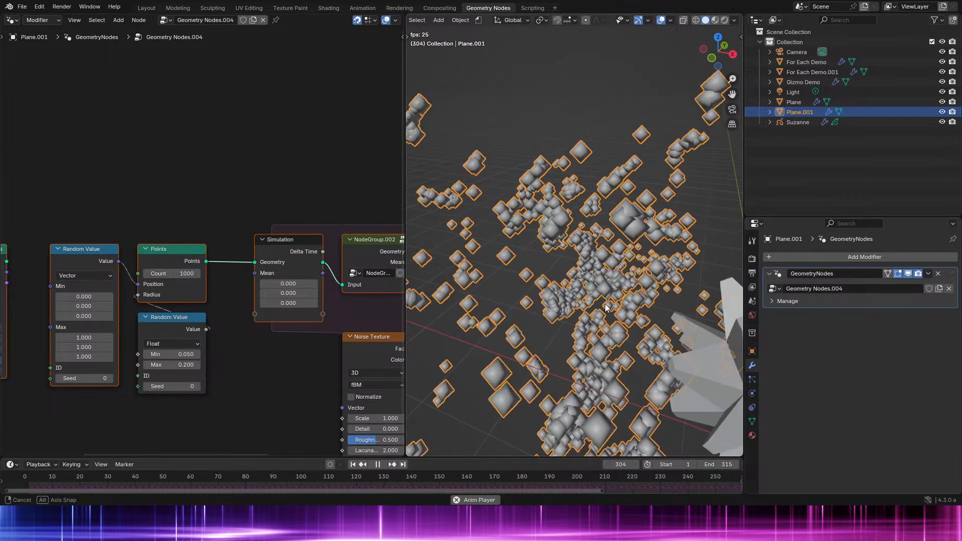
# - Widen the 3D viewport by narrowing the node editor, and view the simulation from another angle
pyautogui.moveTo(402, 289); pyautogui.dragTo(271, 292)
pyautogui.moveTo(527, 324); pyautogui.dragTo(508, 326, button='middle')
pyautogui.press('b')
# - Select the Plane object and show its node tree's New Nodes and Modified frames in a maximized node editor
pyautogui.click(787, 102)
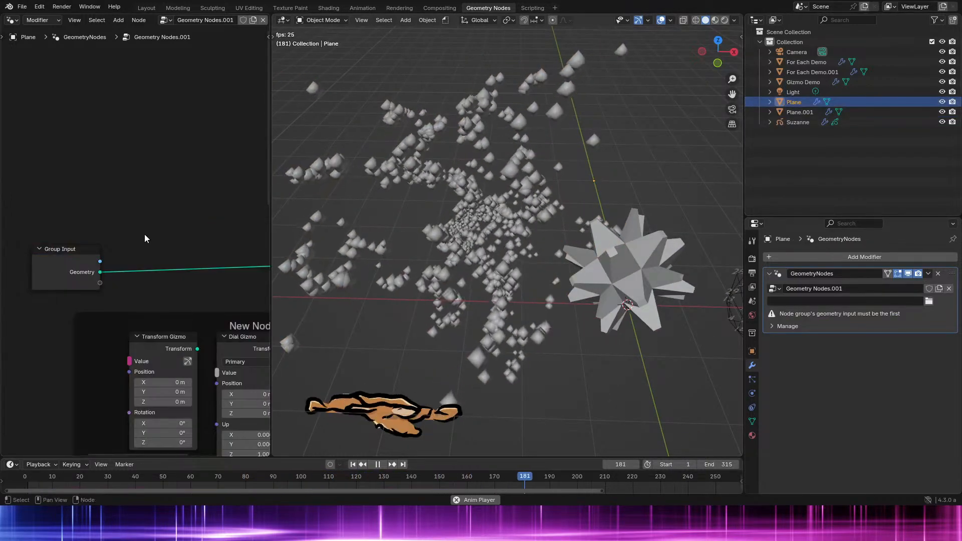
pyautogui.hotkey('ctrl', 'space')
pyautogui.moveTo(413, 301); pyautogui.dragTo(421, 100, button='middle')
pyautogui.scroll(5, 411, 143)
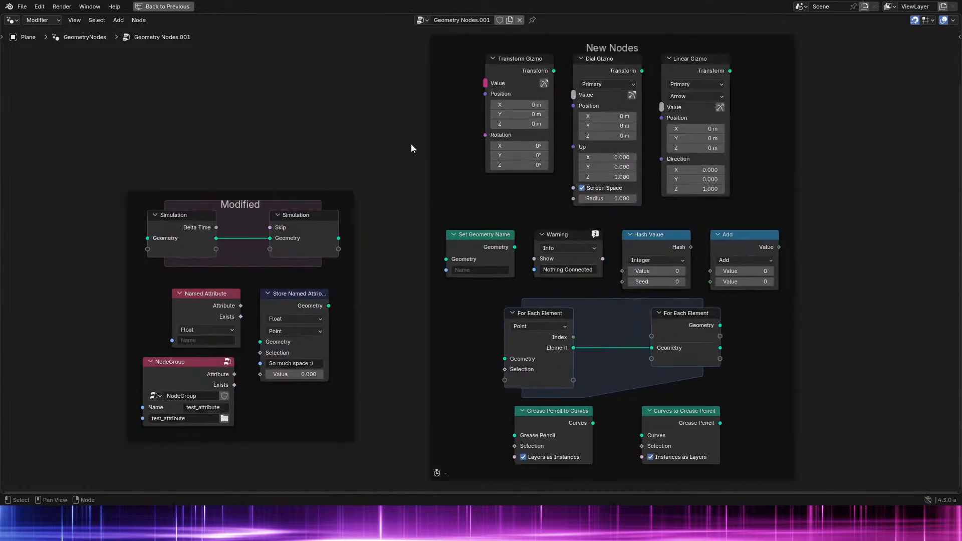
pyautogui.moveTo(413, 150); pyautogui.dragTo(416, 172, button='middle')
pyautogui.scroll(2, 476, 184)
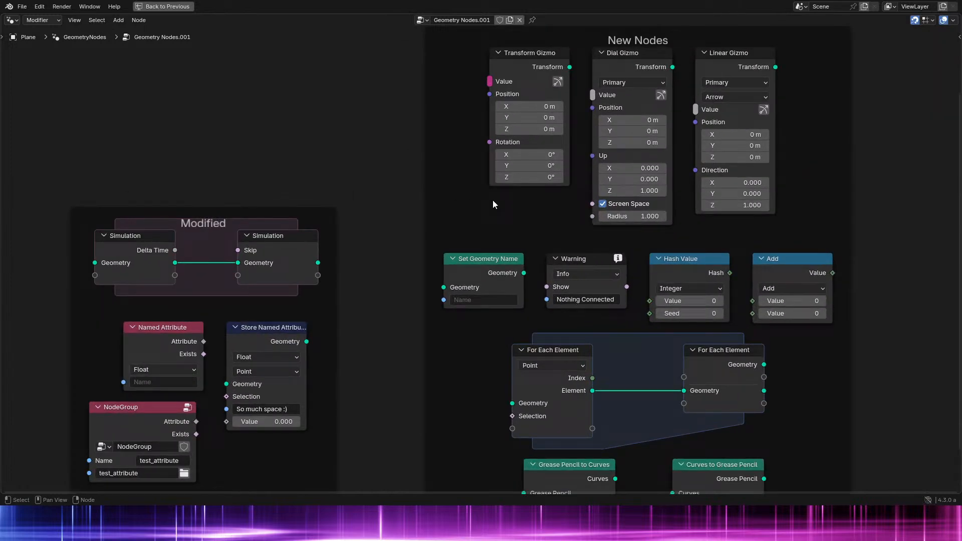
# - Select the Transform, Dial and Linear Gizmo nodes and review the other nodes in the New Nodes frame
pyautogui.moveTo(492, 200); pyautogui.dragTo(834, 120)
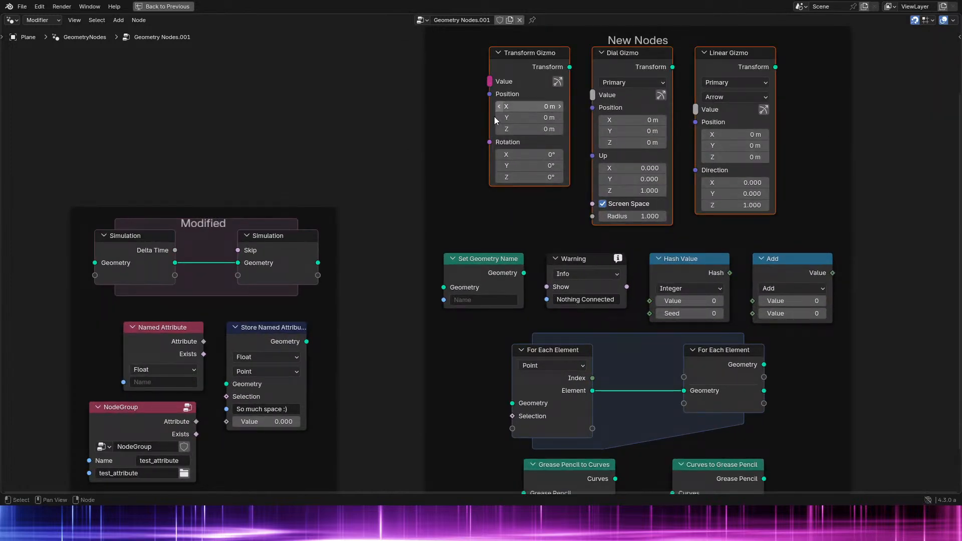
pyautogui.moveTo(516, 301); pyautogui.dragTo(511, 290, button='middle')
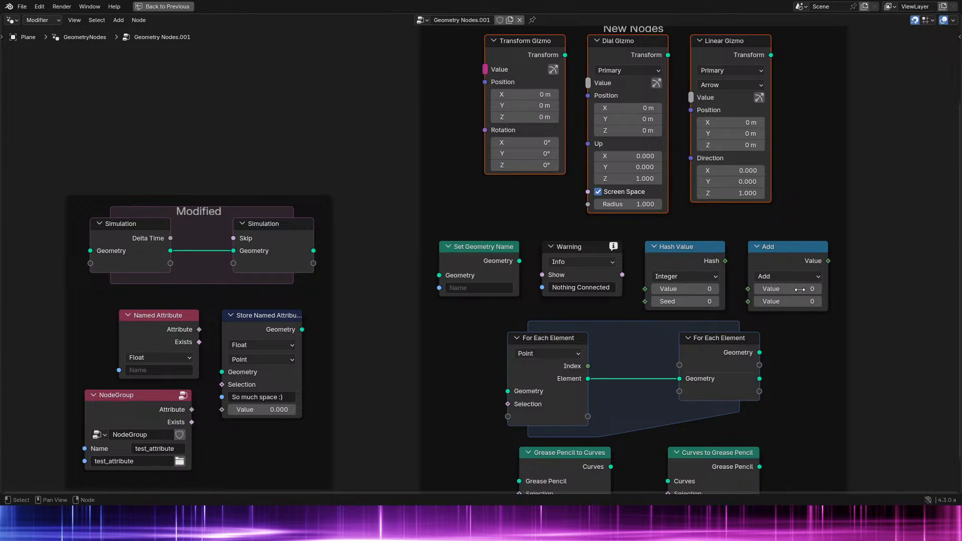
pyautogui.moveTo(600, 327); pyautogui.dragTo(603, 194, button='middle')
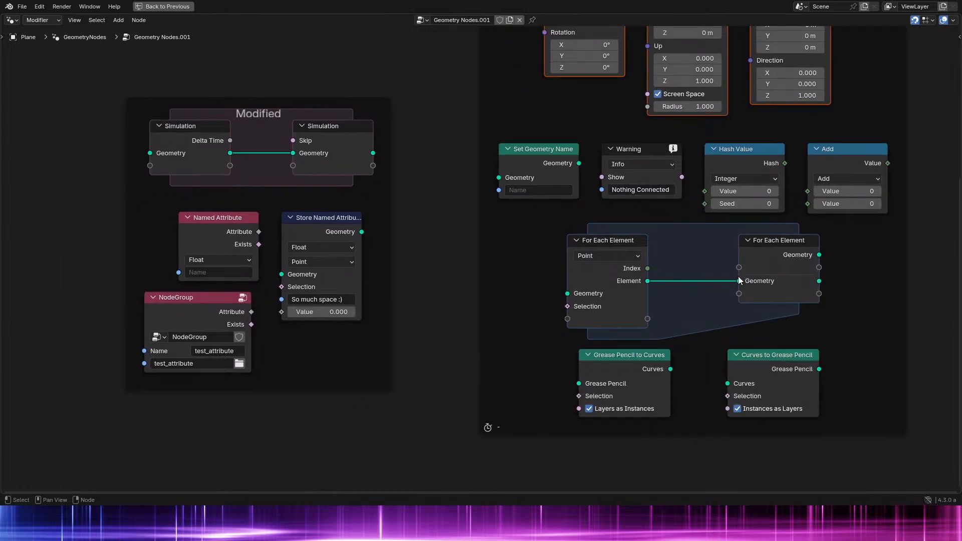
# - Examine the Simulation, Named Attribute, Store Named Attribute and NodeGroup nodes in the Modified frame, and return to the New Nodes frame
pyautogui.moveTo(200, 231); pyautogui.dragTo(437, 277, button='middle')
pyautogui.scroll(2, 437, 277)
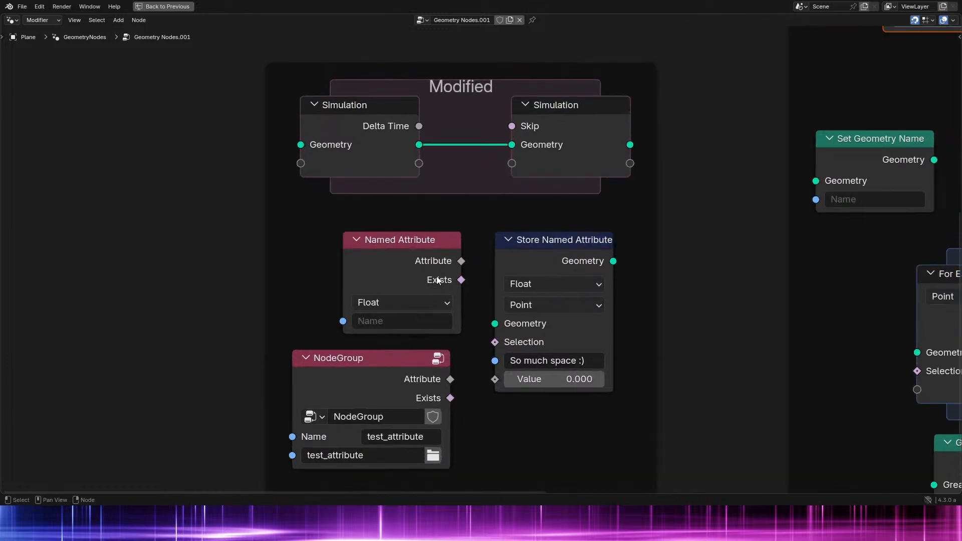
pyautogui.moveTo(471, 370); pyautogui.dragTo(452, 281, button='middle')
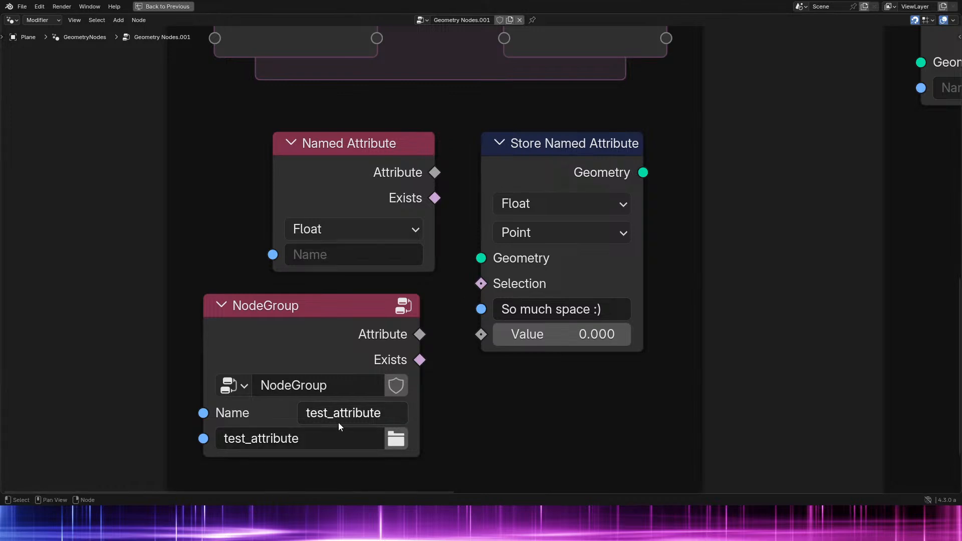
pyautogui.scroll(-2, 545, 288)
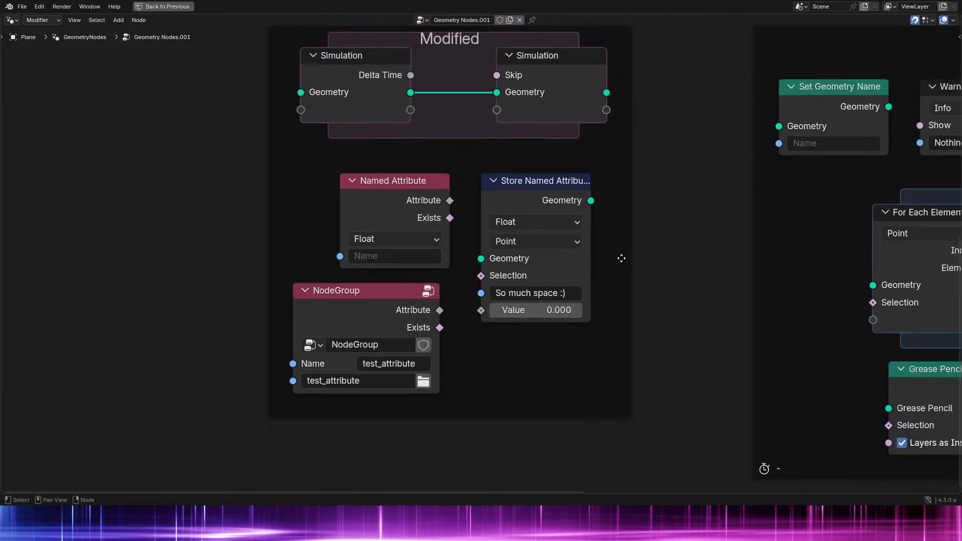
pyautogui.moveTo(622, 258); pyautogui.dragTo(275, 358, button='middle')
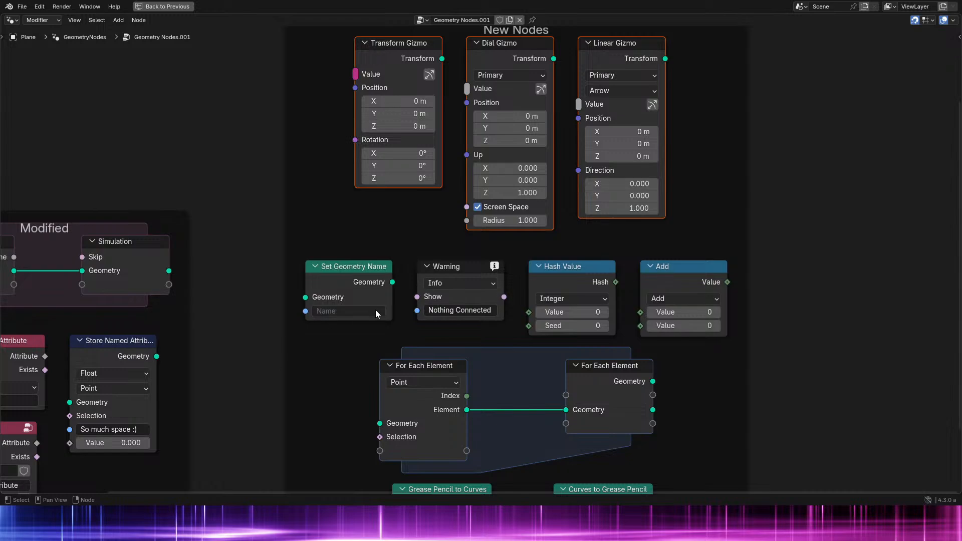
# - Restore the normal layout, play the animation while viewing it from another angle, and save the file
pyautogui.hotkey('ctrl', 'space')
pyautogui.press('space')
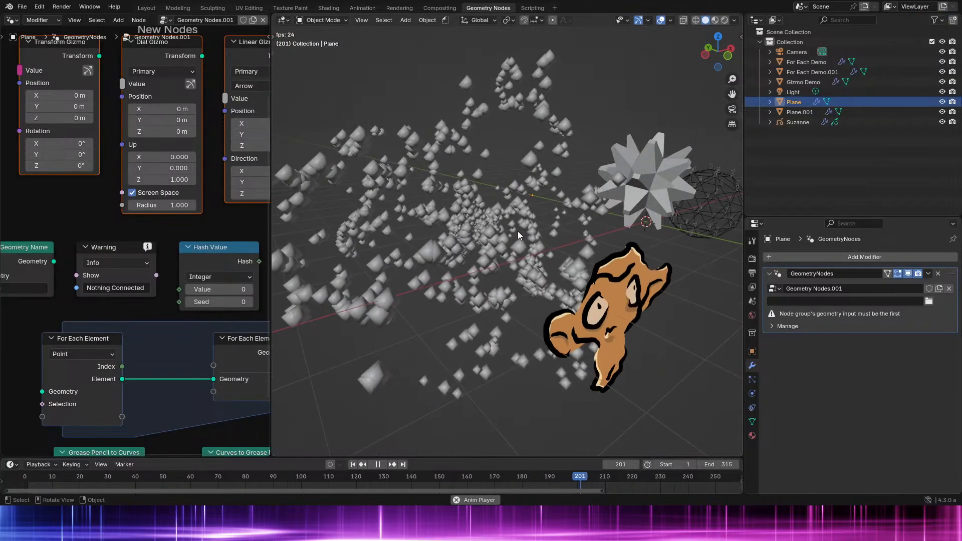
pyautogui.moveTo(559, 249); pyautogui.dragTo(549, 269, button='middle')
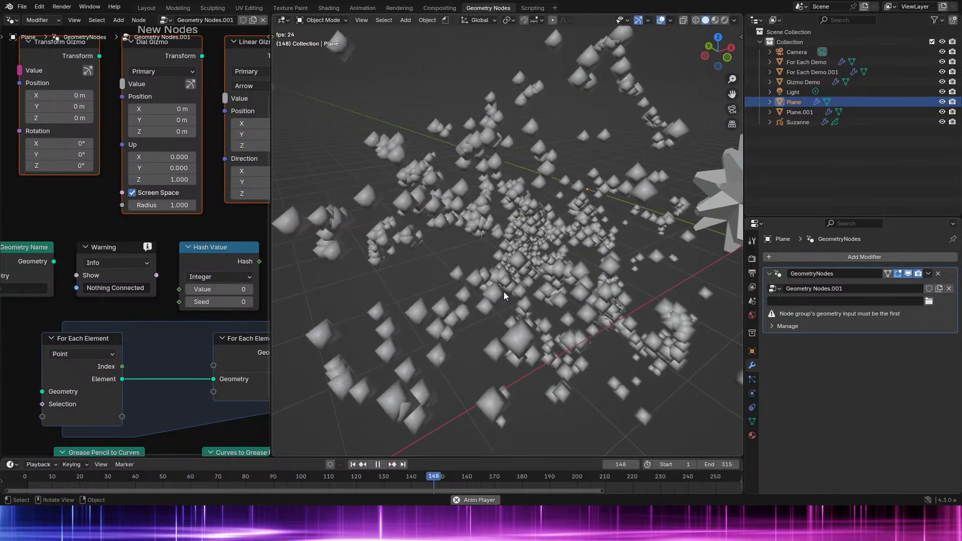
pyautogui.hotkey('ctrl', 's')
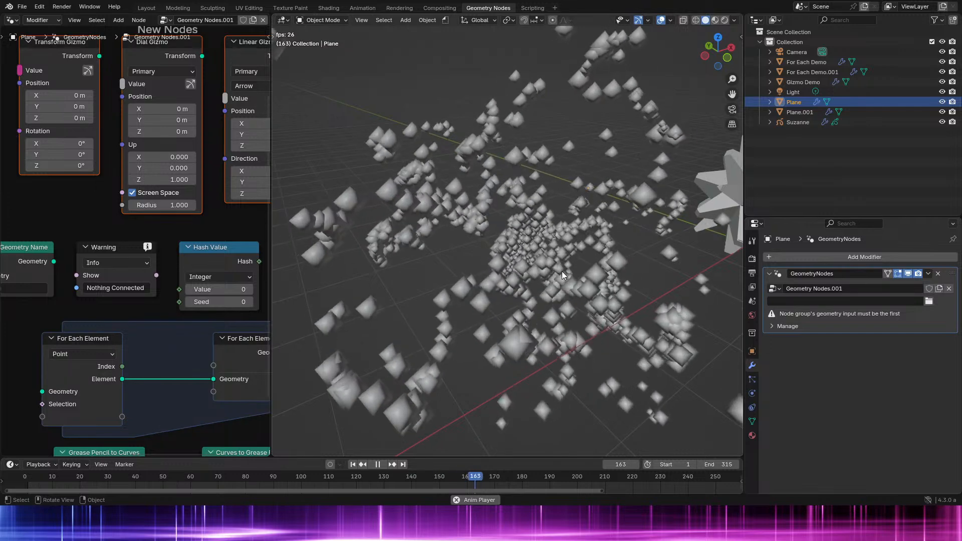
# - Examine the playing point simulation from near and far and from several angles, with the New Nodes frame in view
pyautogui.scroll(3, 492, 283)
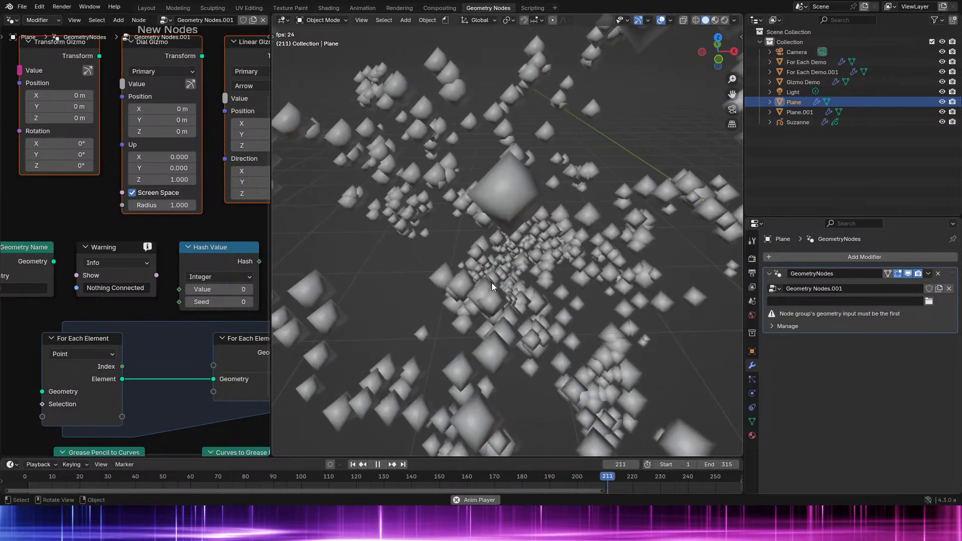
pyautogui.moveTo(492, 282); pyautogui.dragTo(525, 294, button='middle')
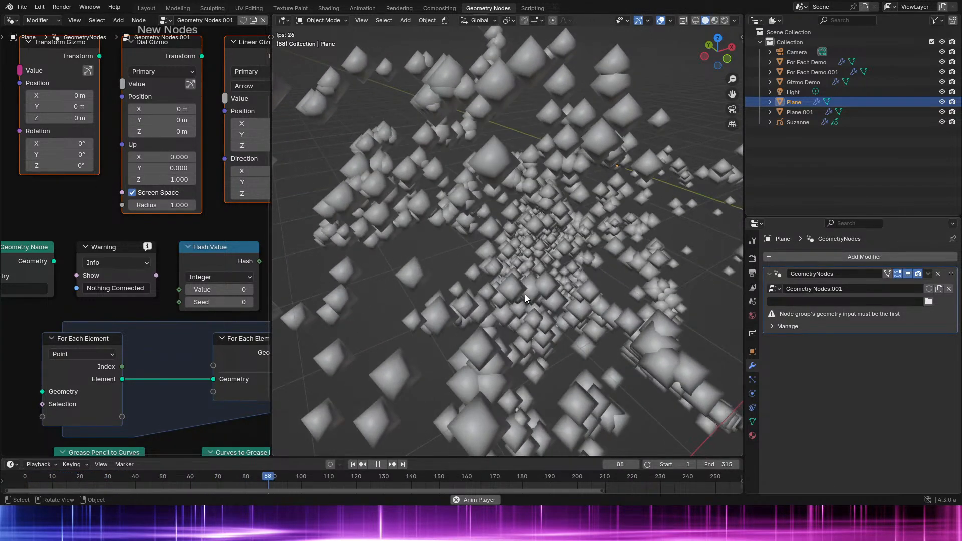
pyautogui.scroll(-3, 532, 279)
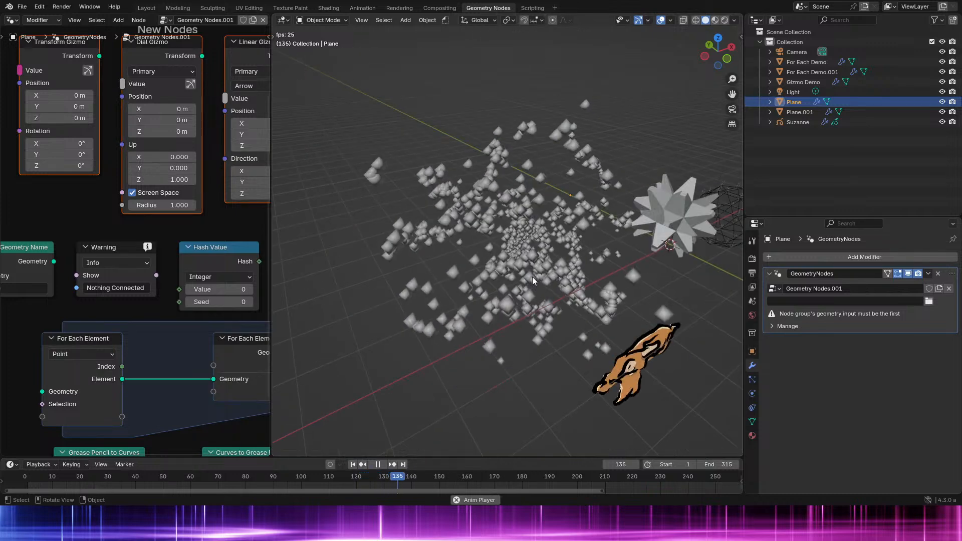
pyautogui.scroll(-2, 100, 321)
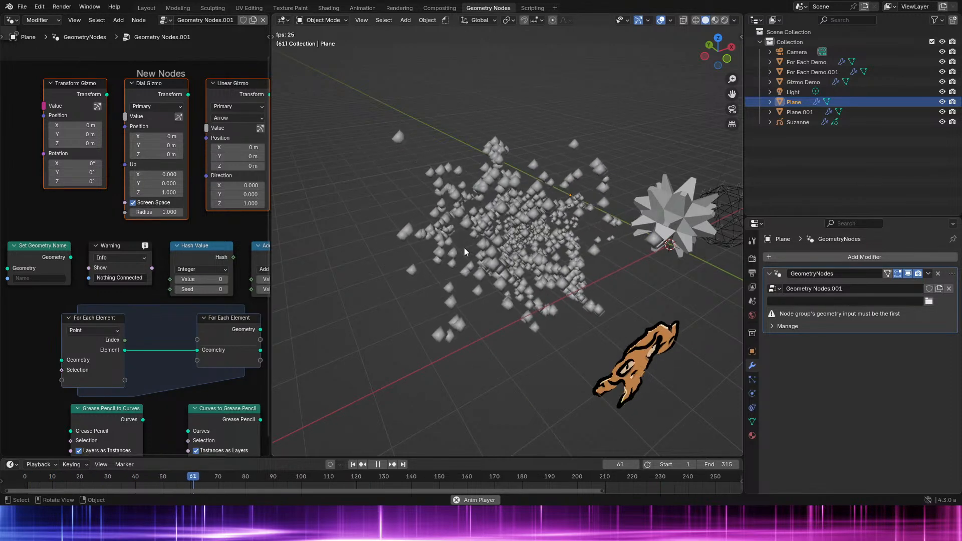
pyautogui.scroll(4, 464, 248)
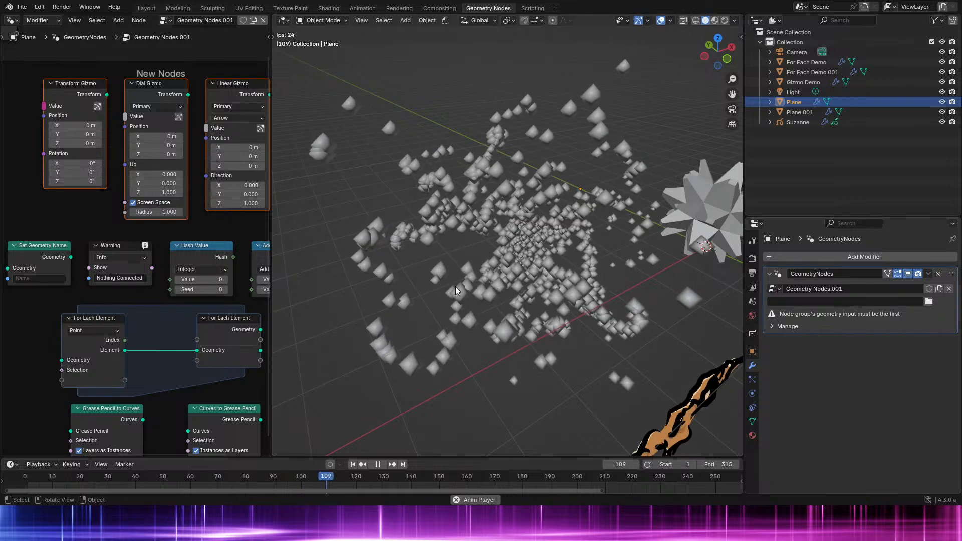
pyautogui.scroll(4, 456, 286)
pyautogui.moveTo(456, 286)
pyautogui.mouseDown(button='middle')
pyautogui.moveTo(454, 265)
pyautogui.moveTo(392, 315)
pyautogui.moveTo(435, 279)
pyautogui.moveTo(429, 311)
pyautogui.moveTo(448, 300)
pyautogui.mouseUp(button='middle')
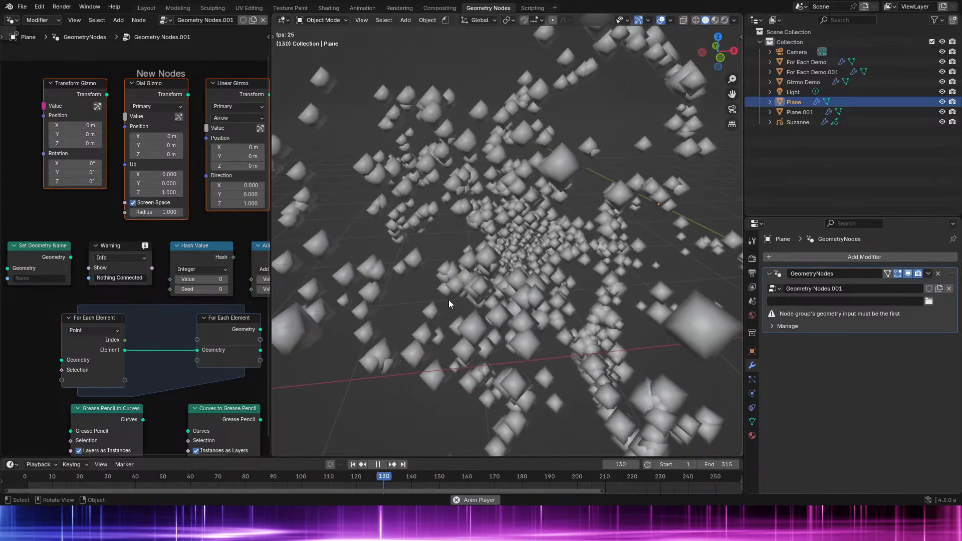
pyautogui.moveTo(449, 299); pyautogui.dragTo(435, 209, button='middle')
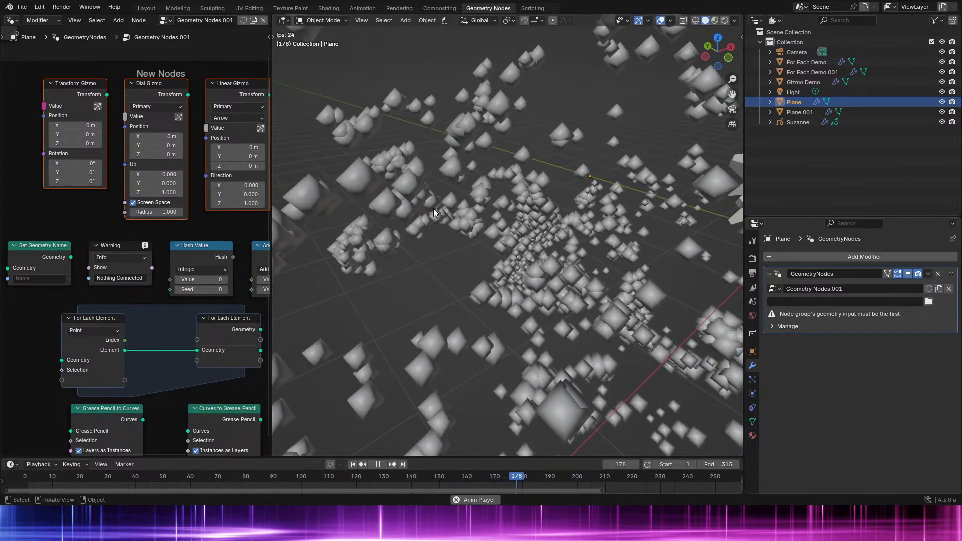